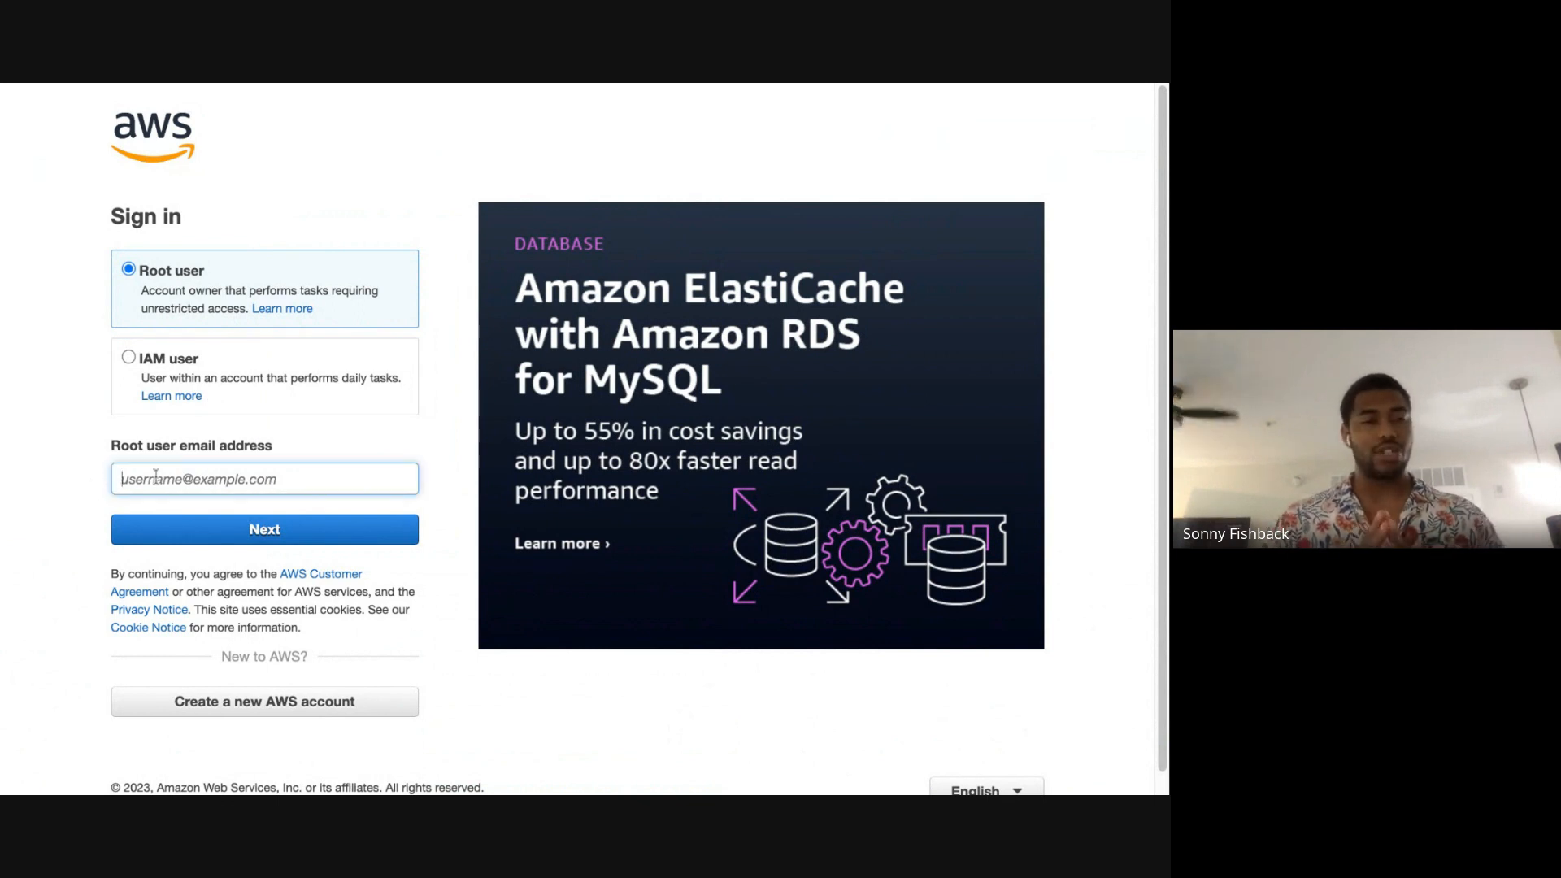
Step: Sign in to AWS as the root user with the account's email address and password
left_click(201, 537)
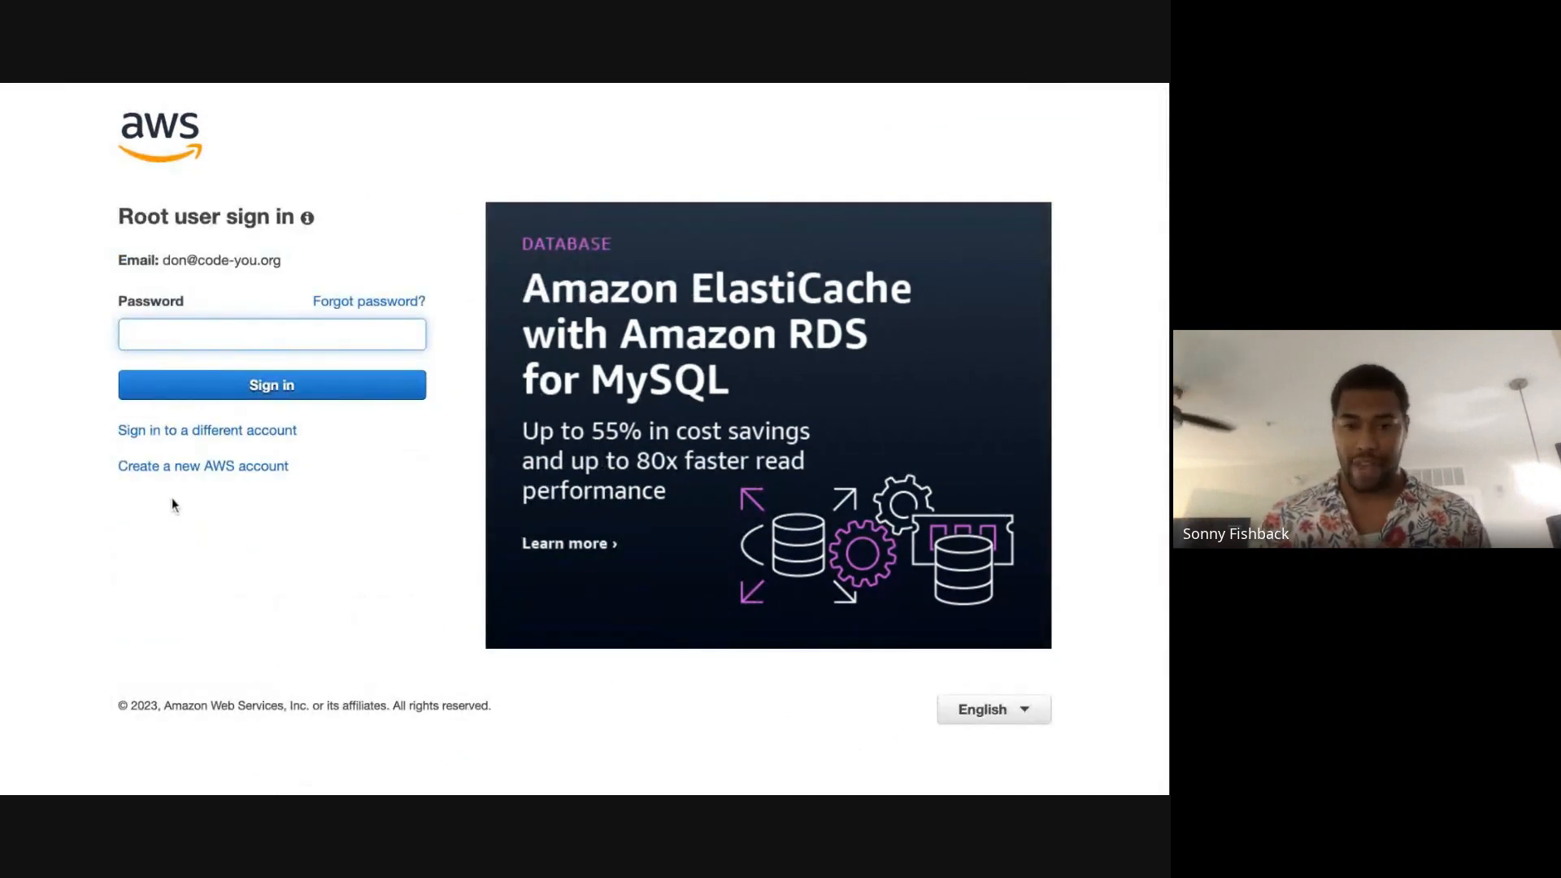
type("••••••••")
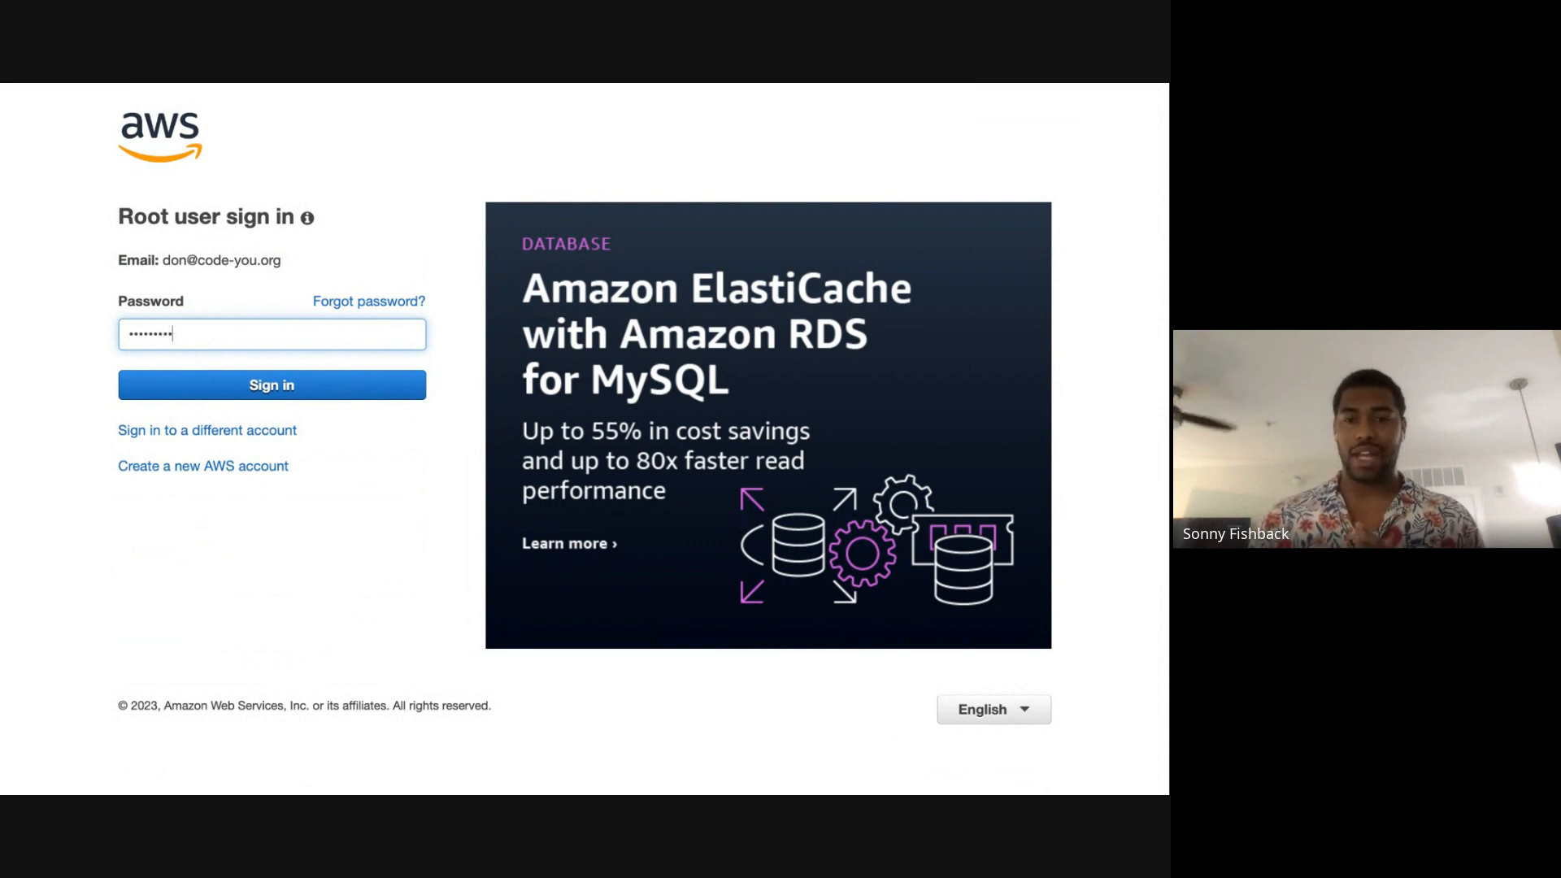
key("Return")
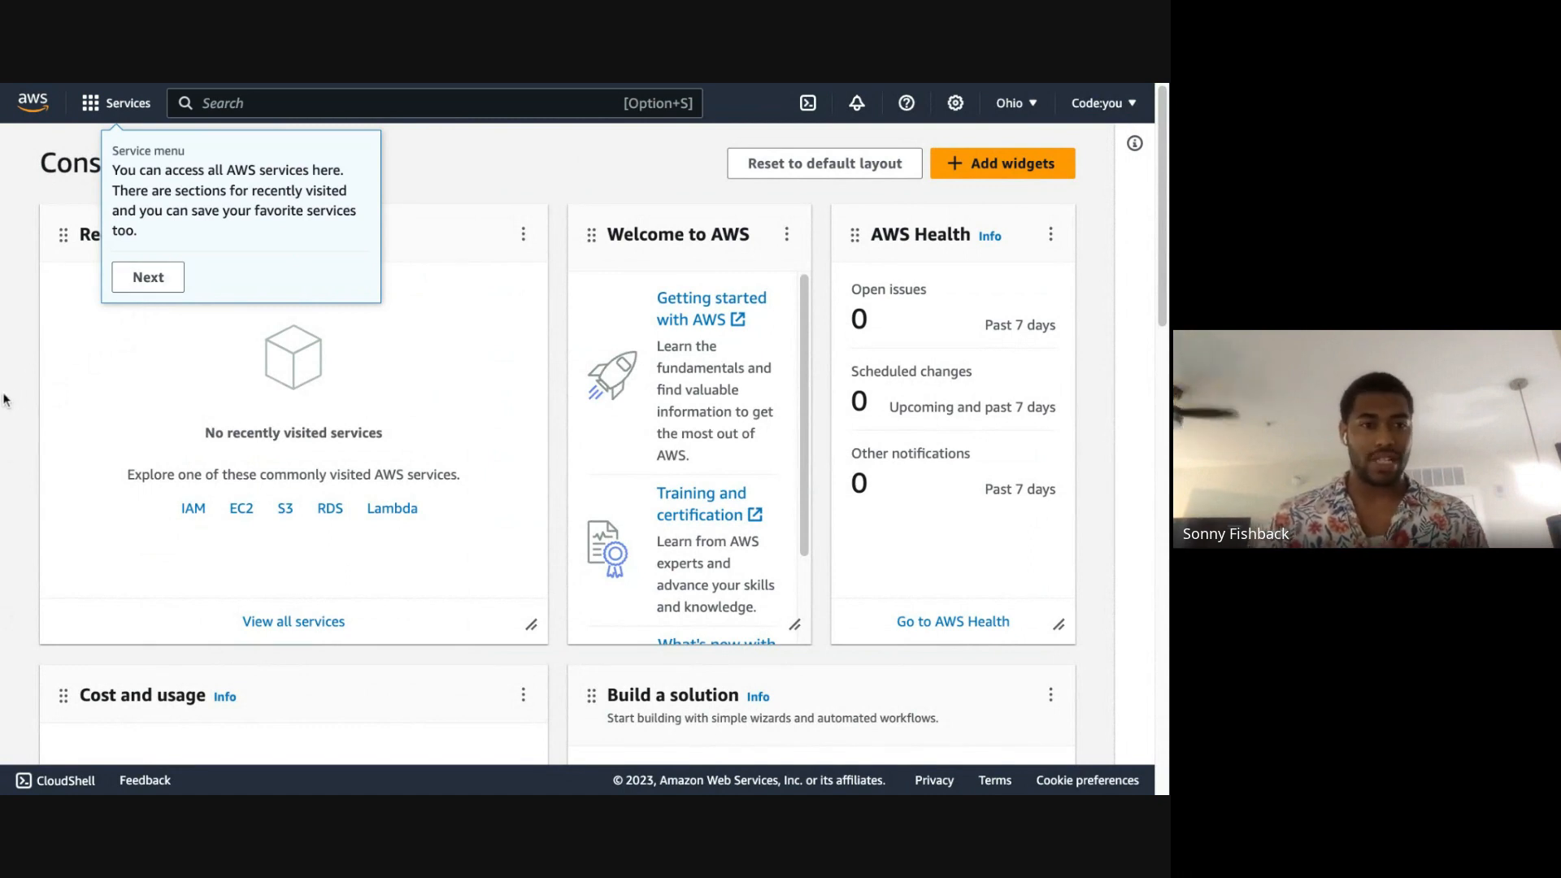
Step: Dismiss the introductory tips about the service menu, resource search and user notifications
left_click(129, 286)
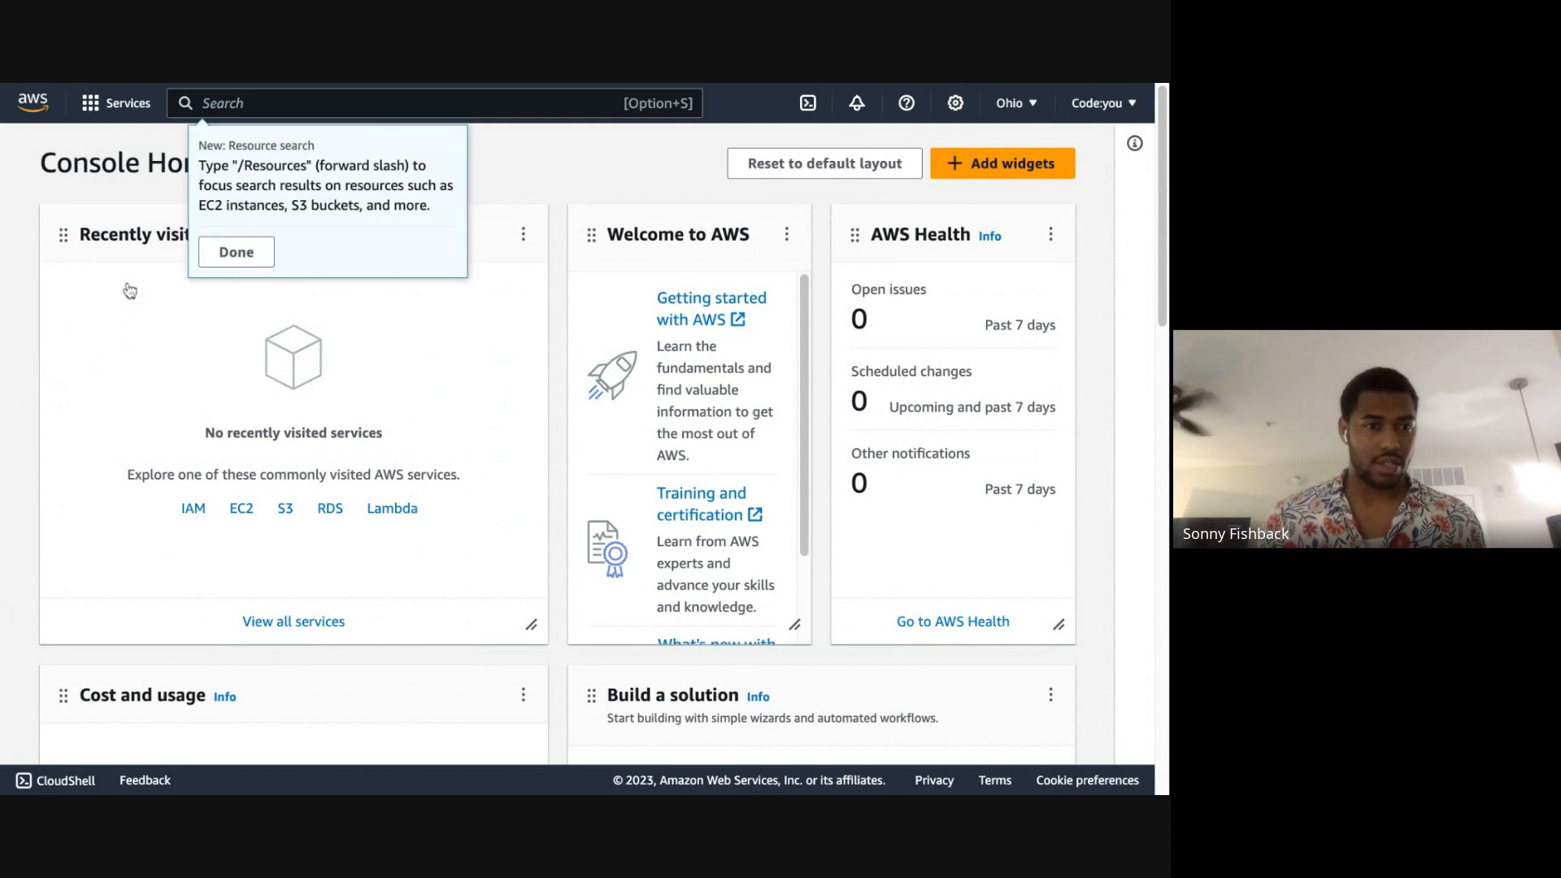
left_click(230, 265)
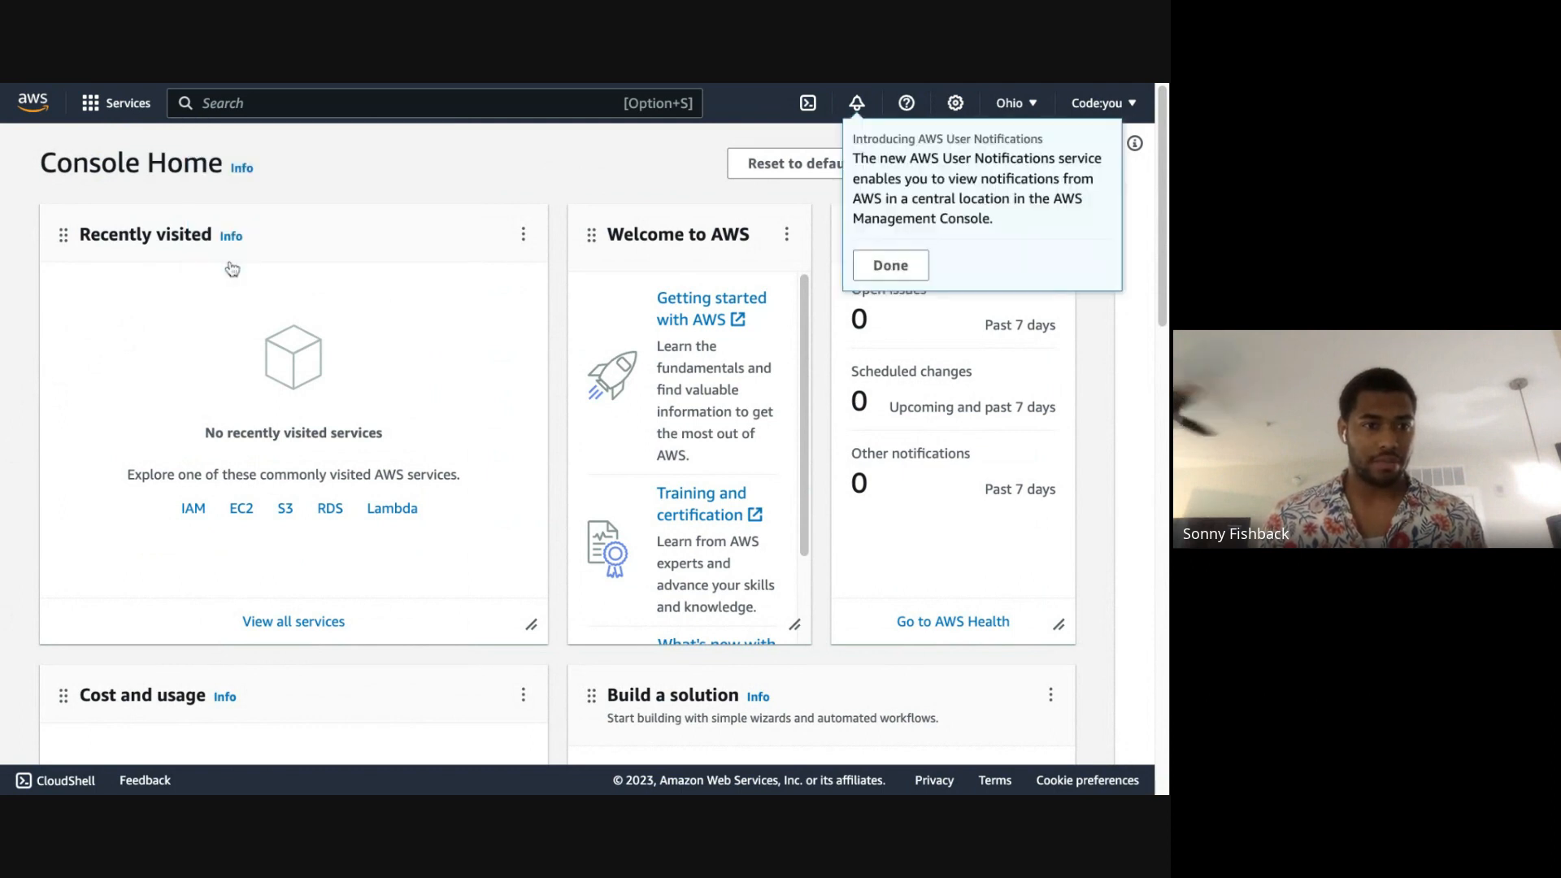
left_click(912, 268)
left_click(927, 330)
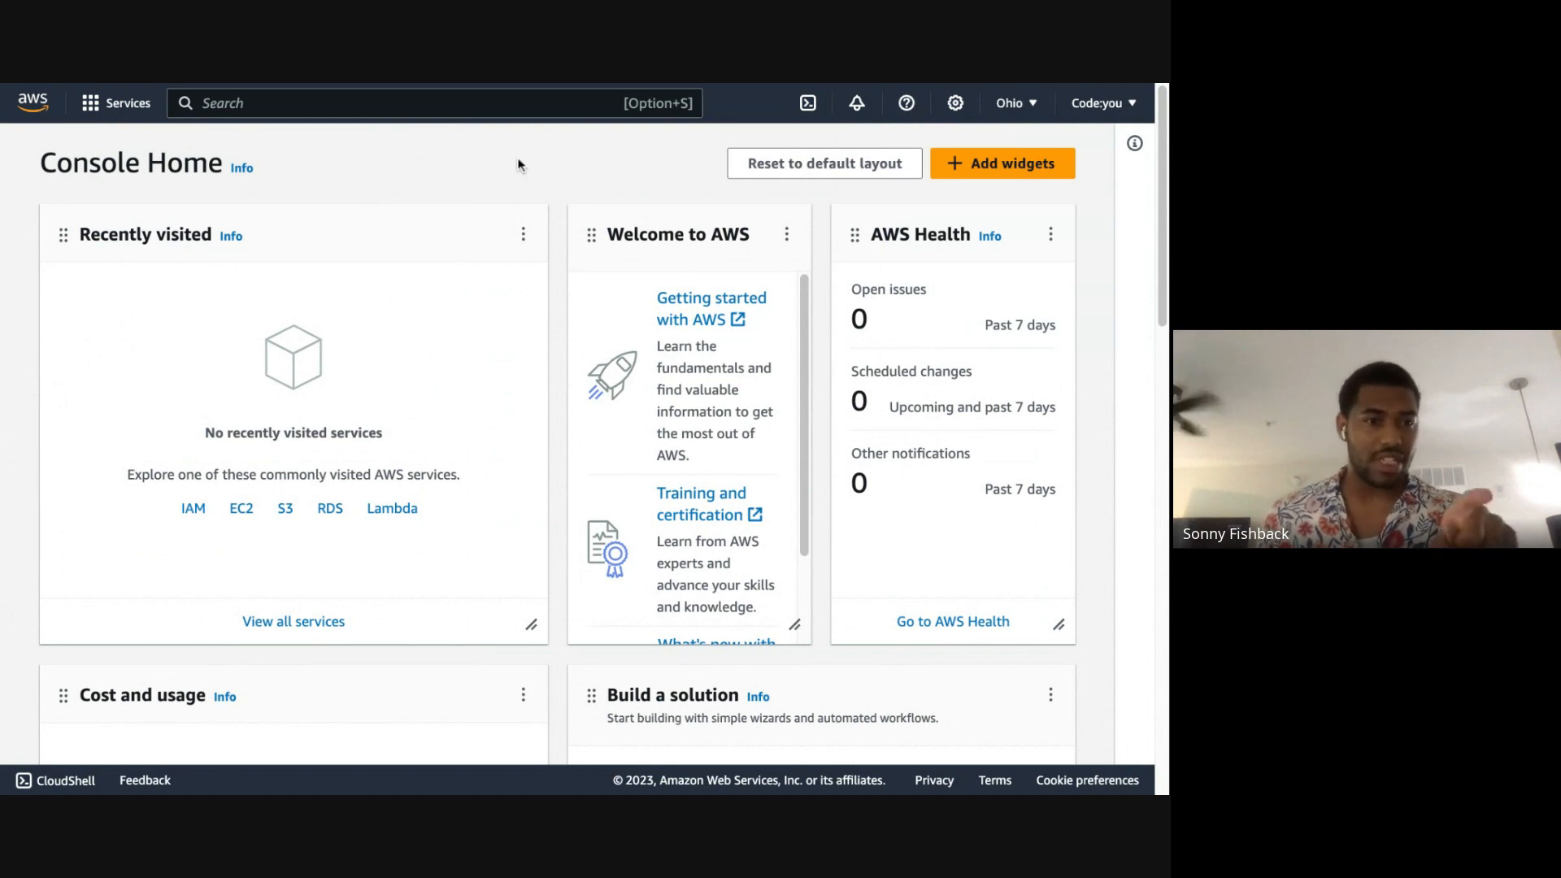
Step: Browse the Analytics services and the alphabetical list of all AWS services as far as the IAM entries
left_click(113, 108)
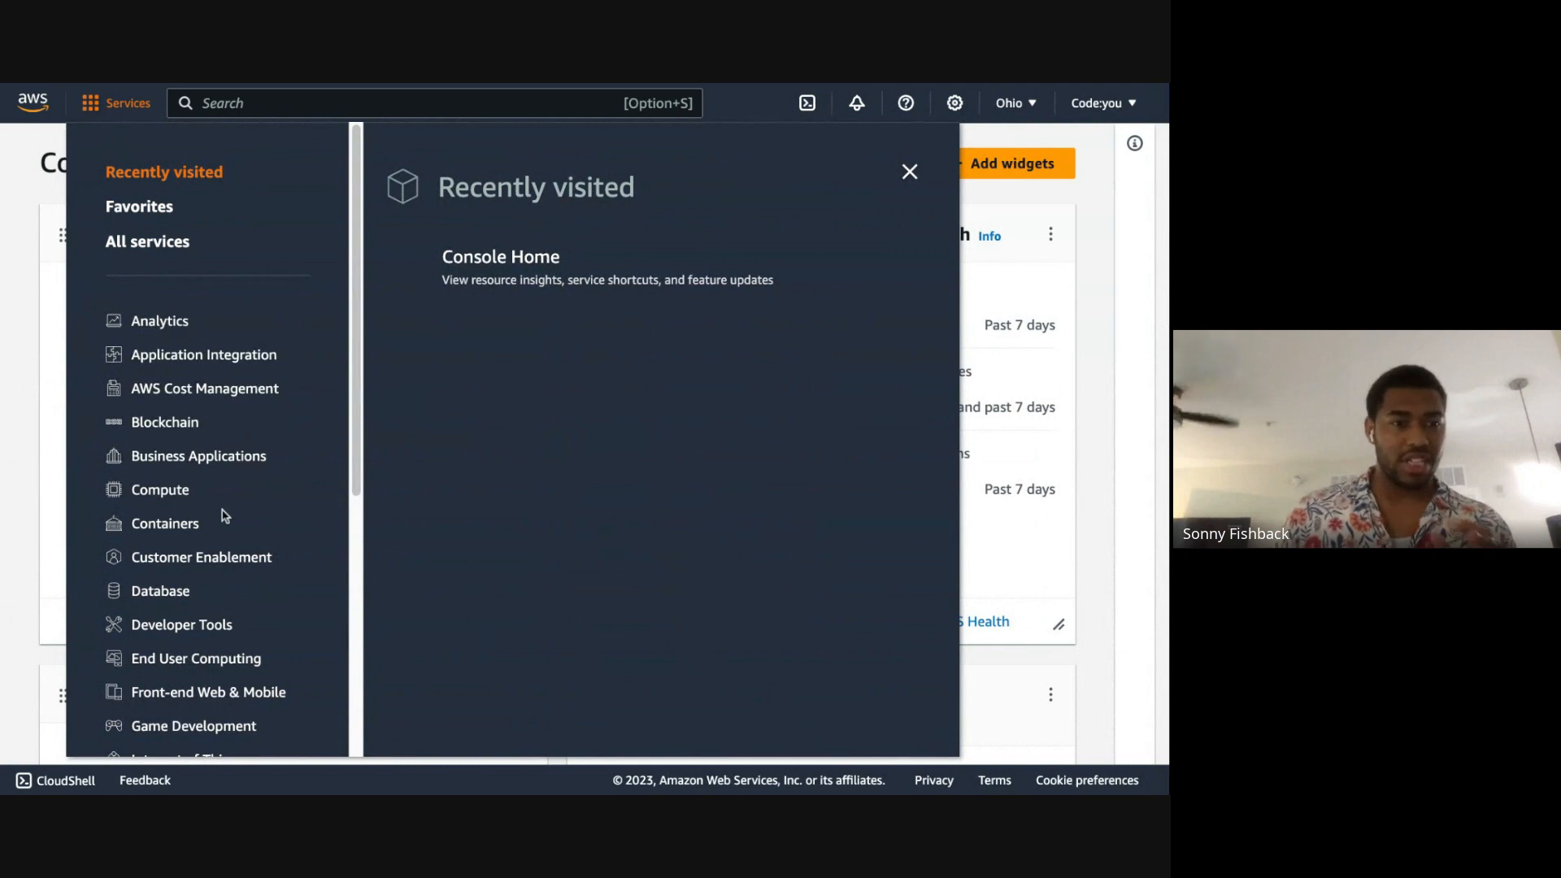
scroll(224, 515, "down", 1)
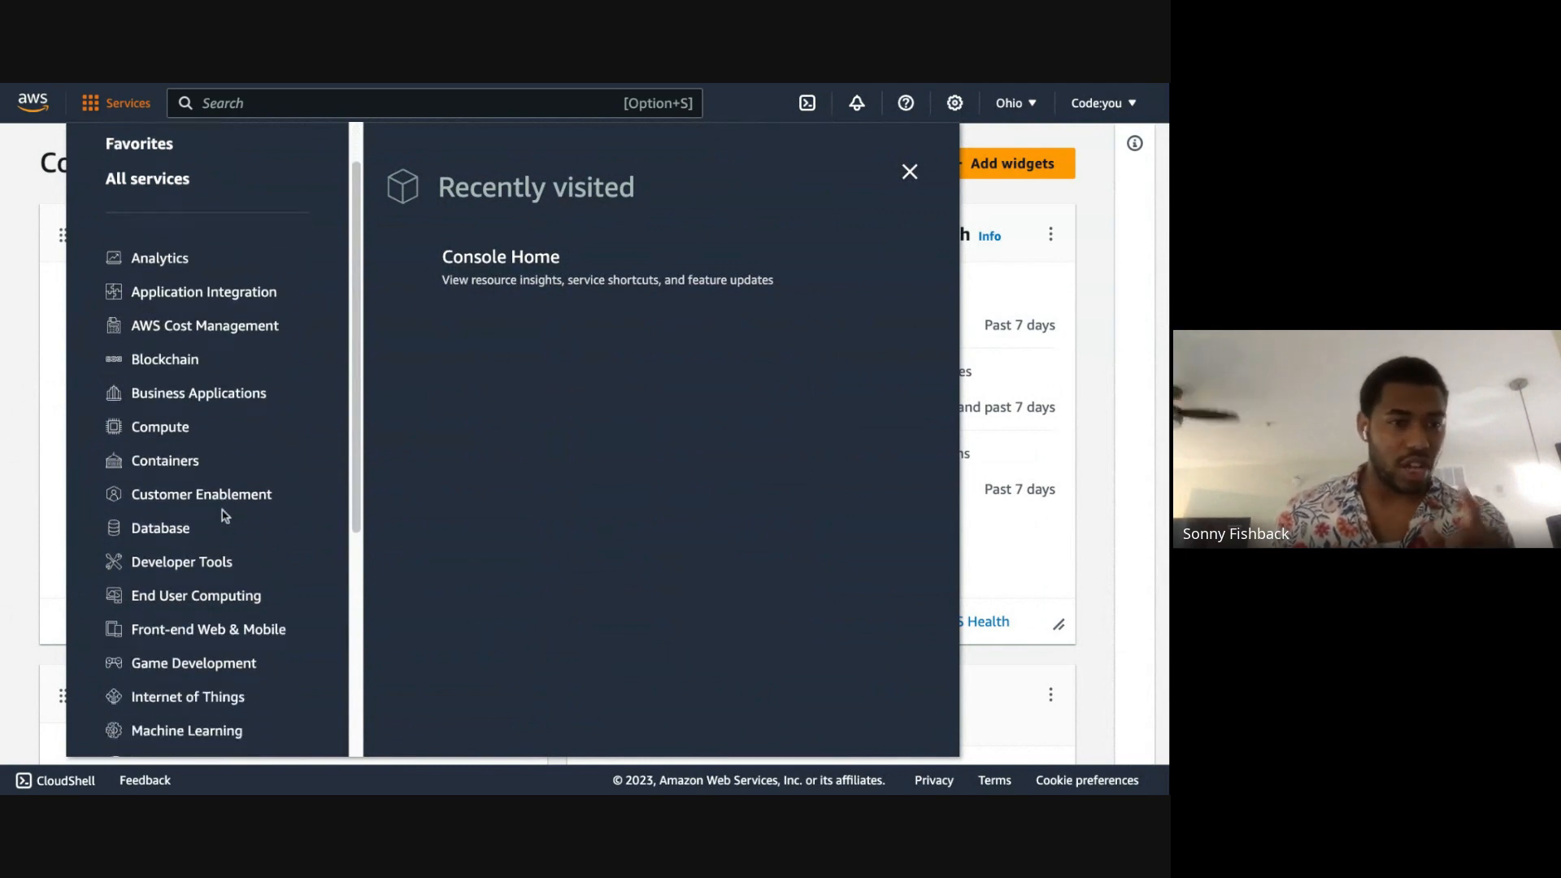
left_click(176, 270)
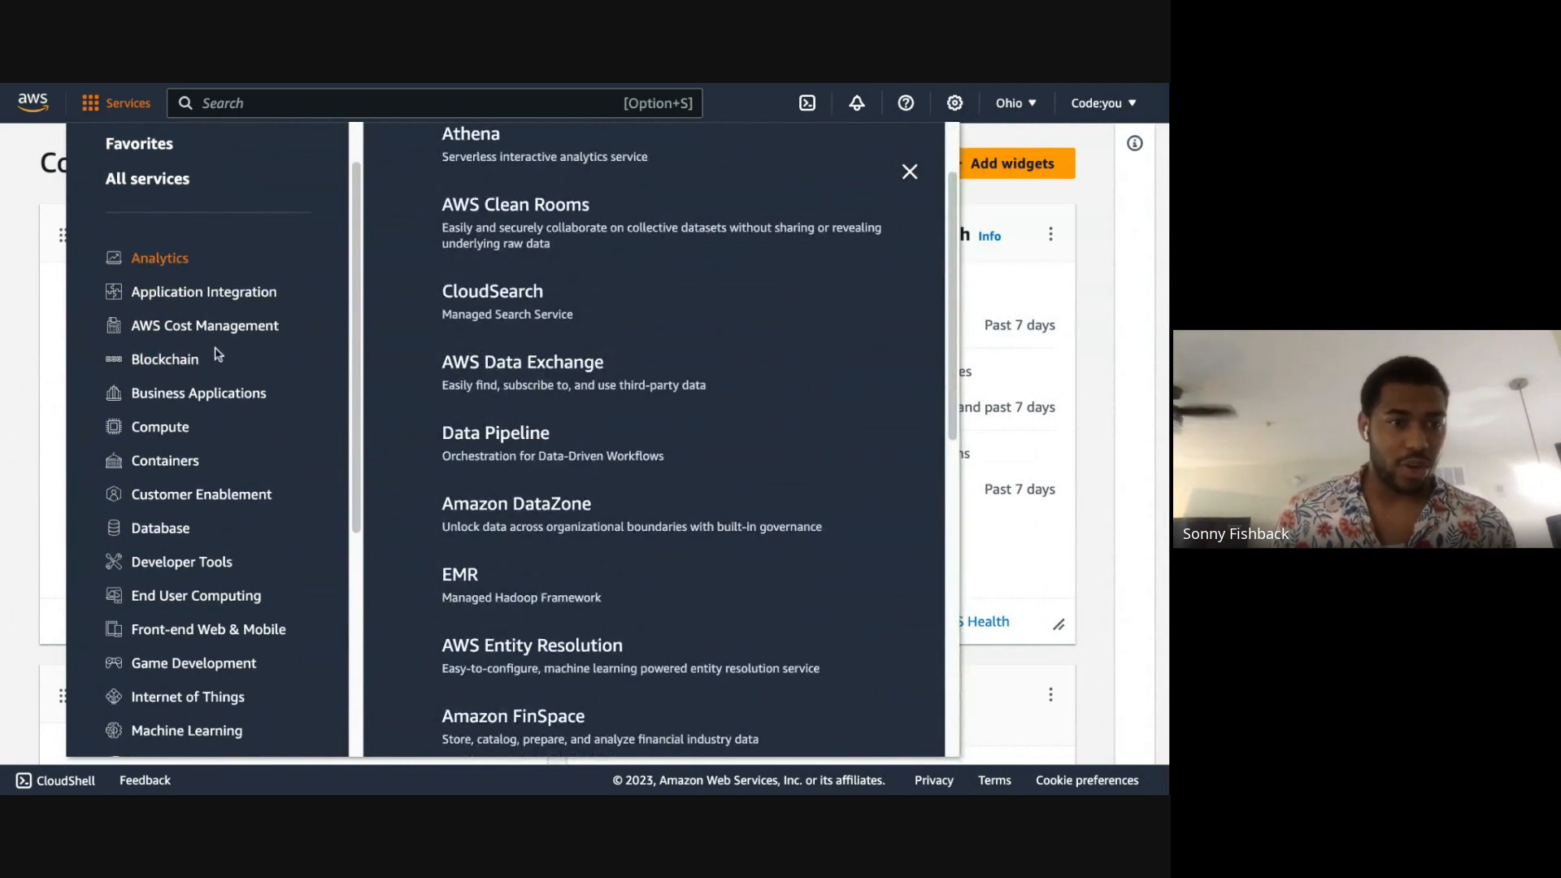
scroll(134, 213, "up", 1)
left_click(138, 239)
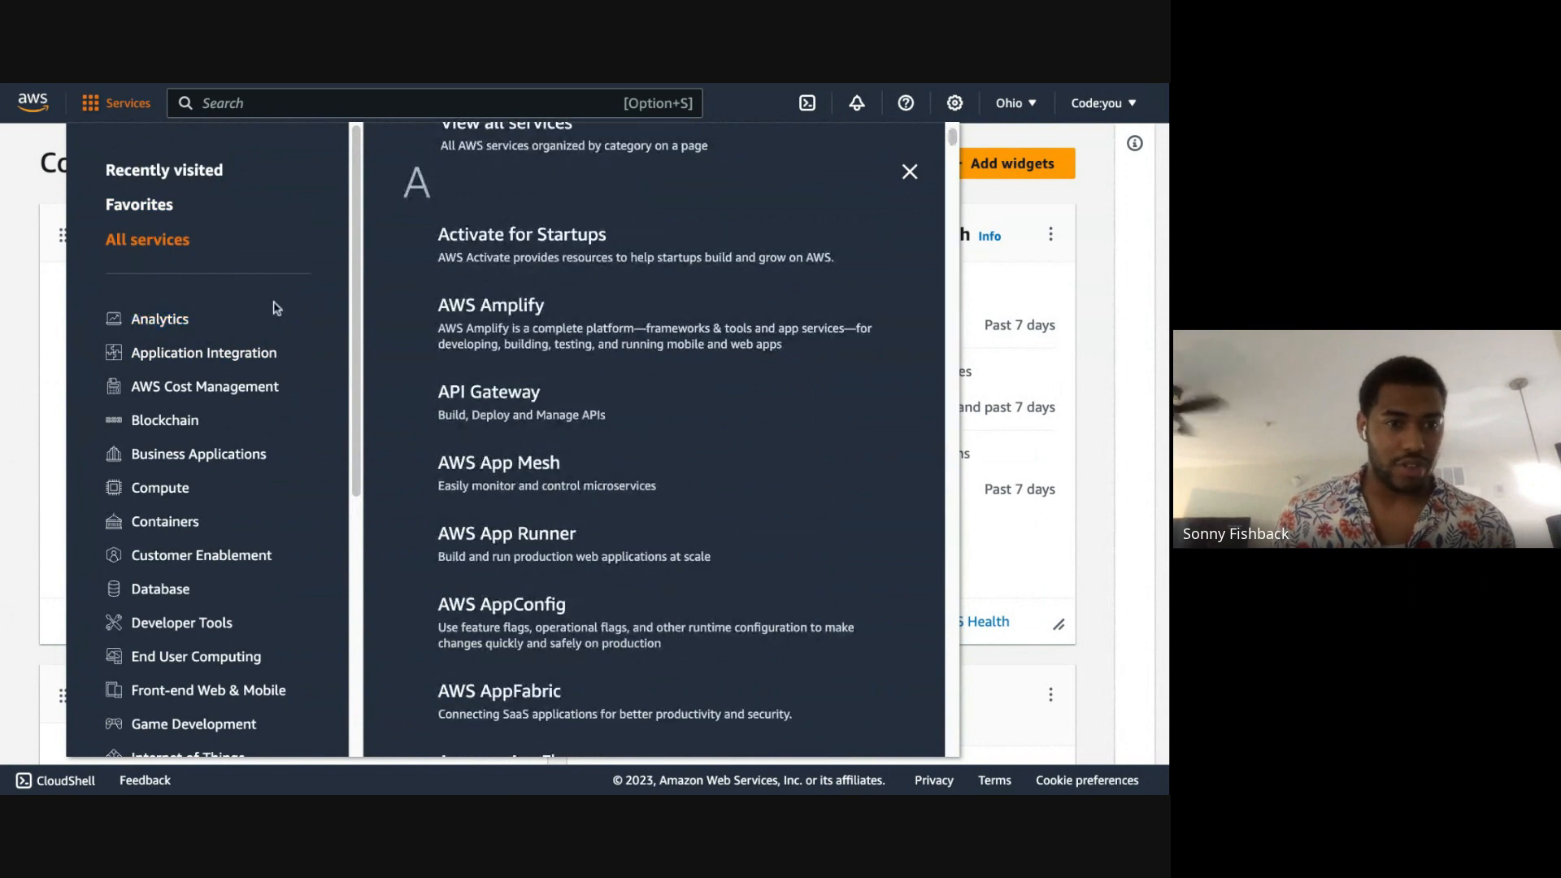
scroll(882, 291, "down", 3)
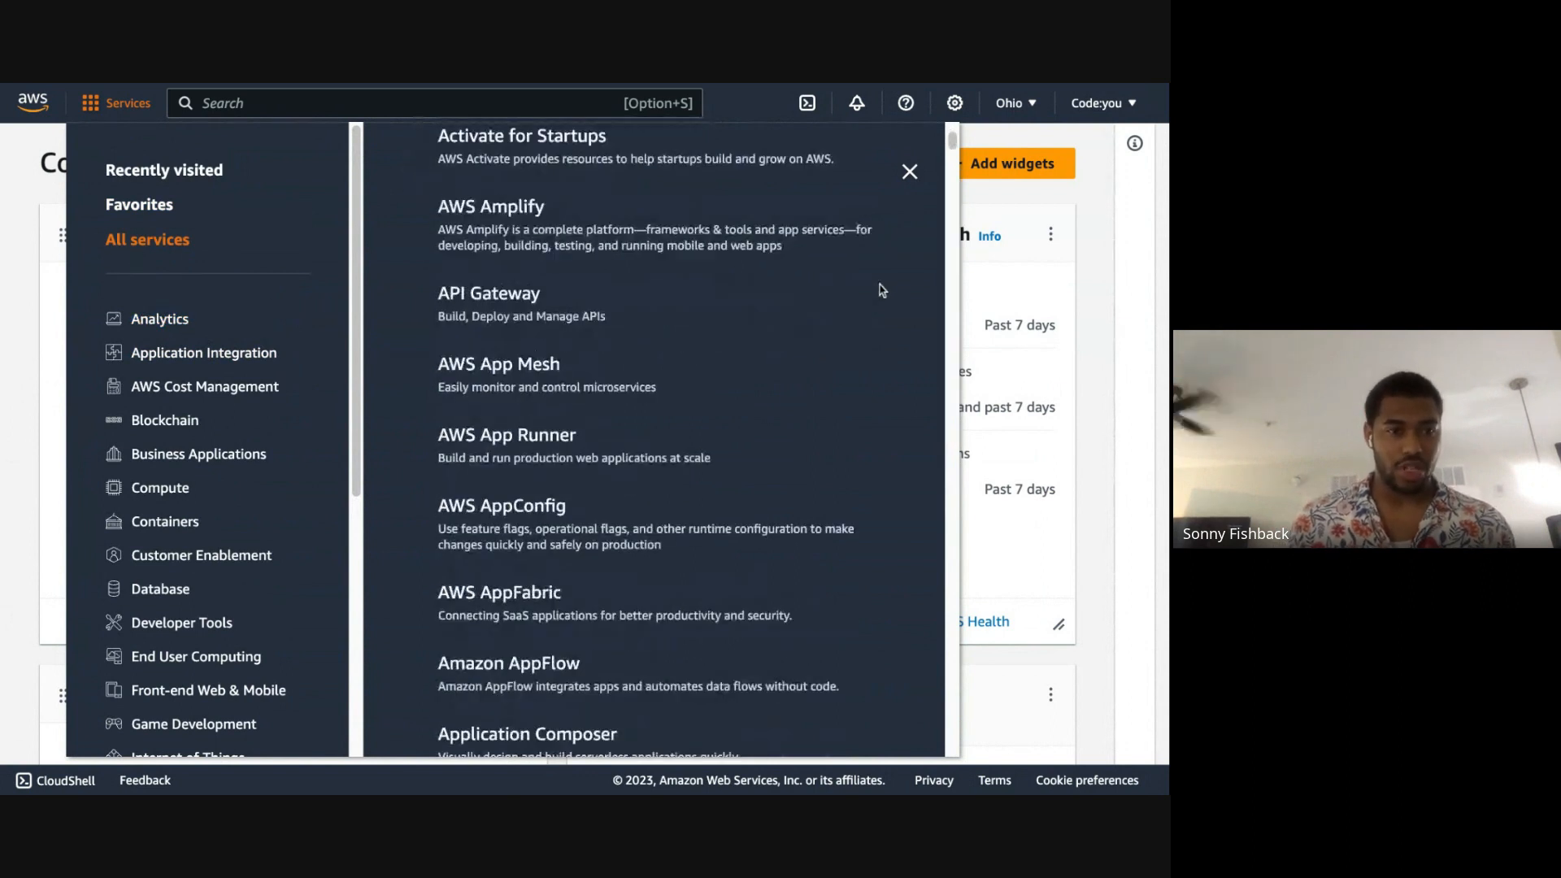
scroll(882, 291, "down", 10)
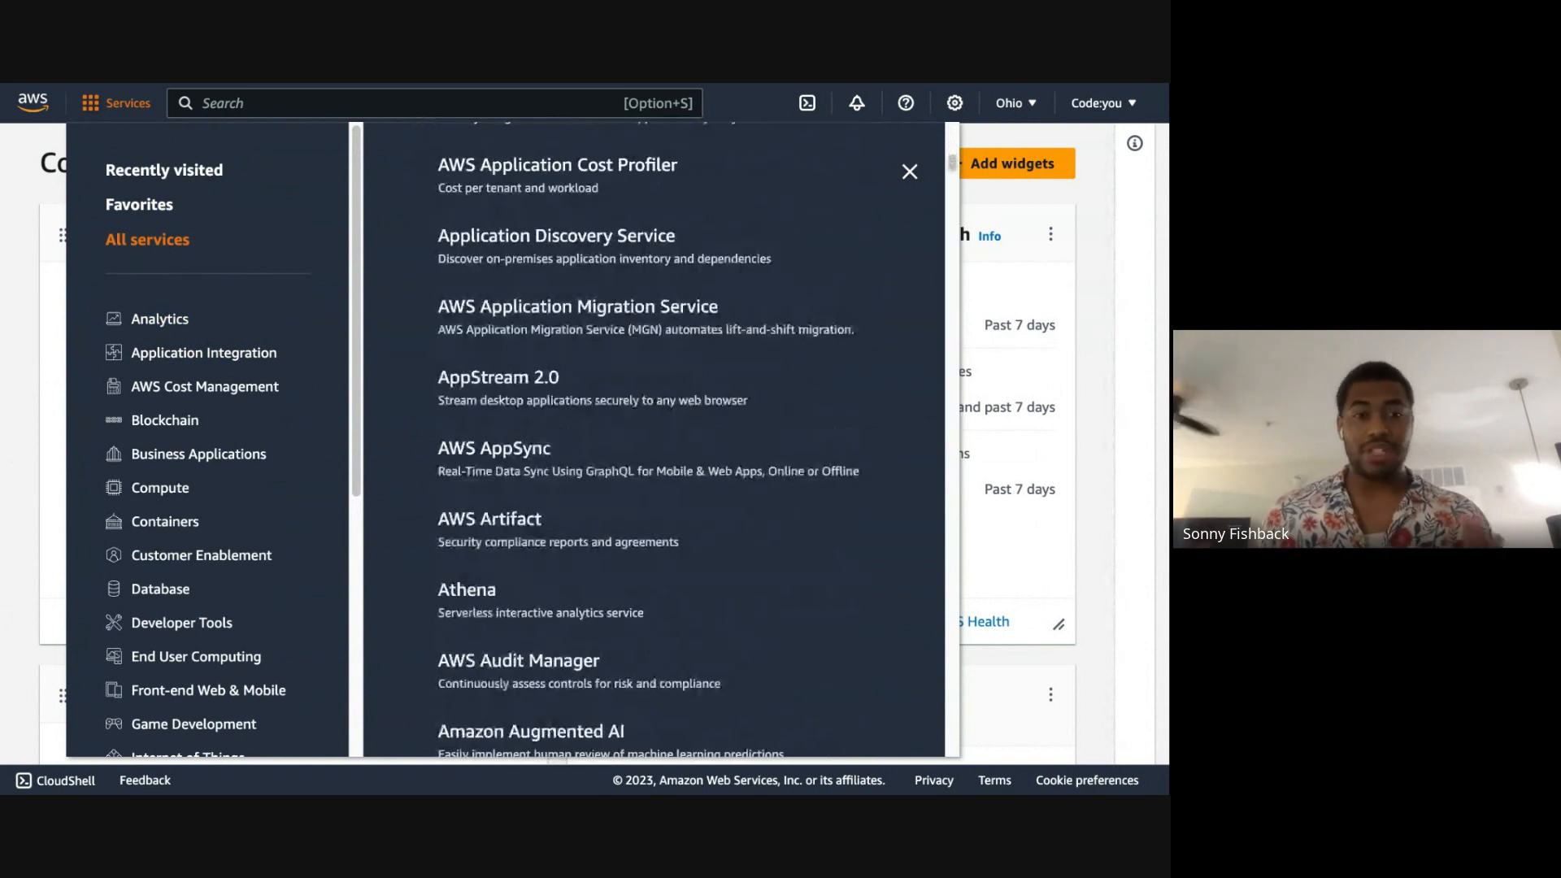
scroll(847, 293, "down", 2)
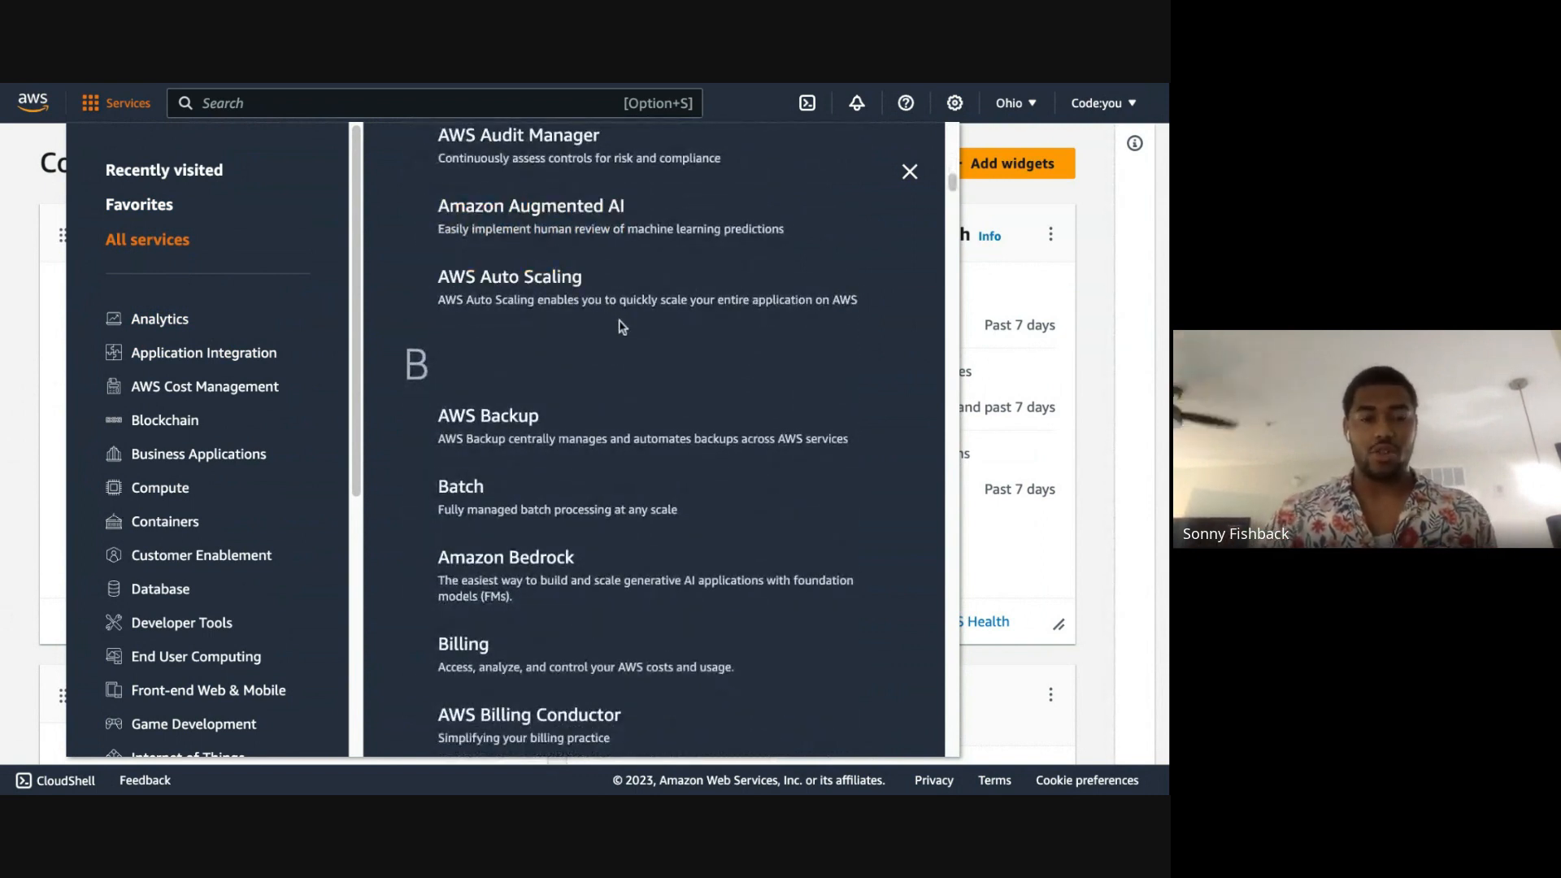
scroll(620, 325, "down", 2)
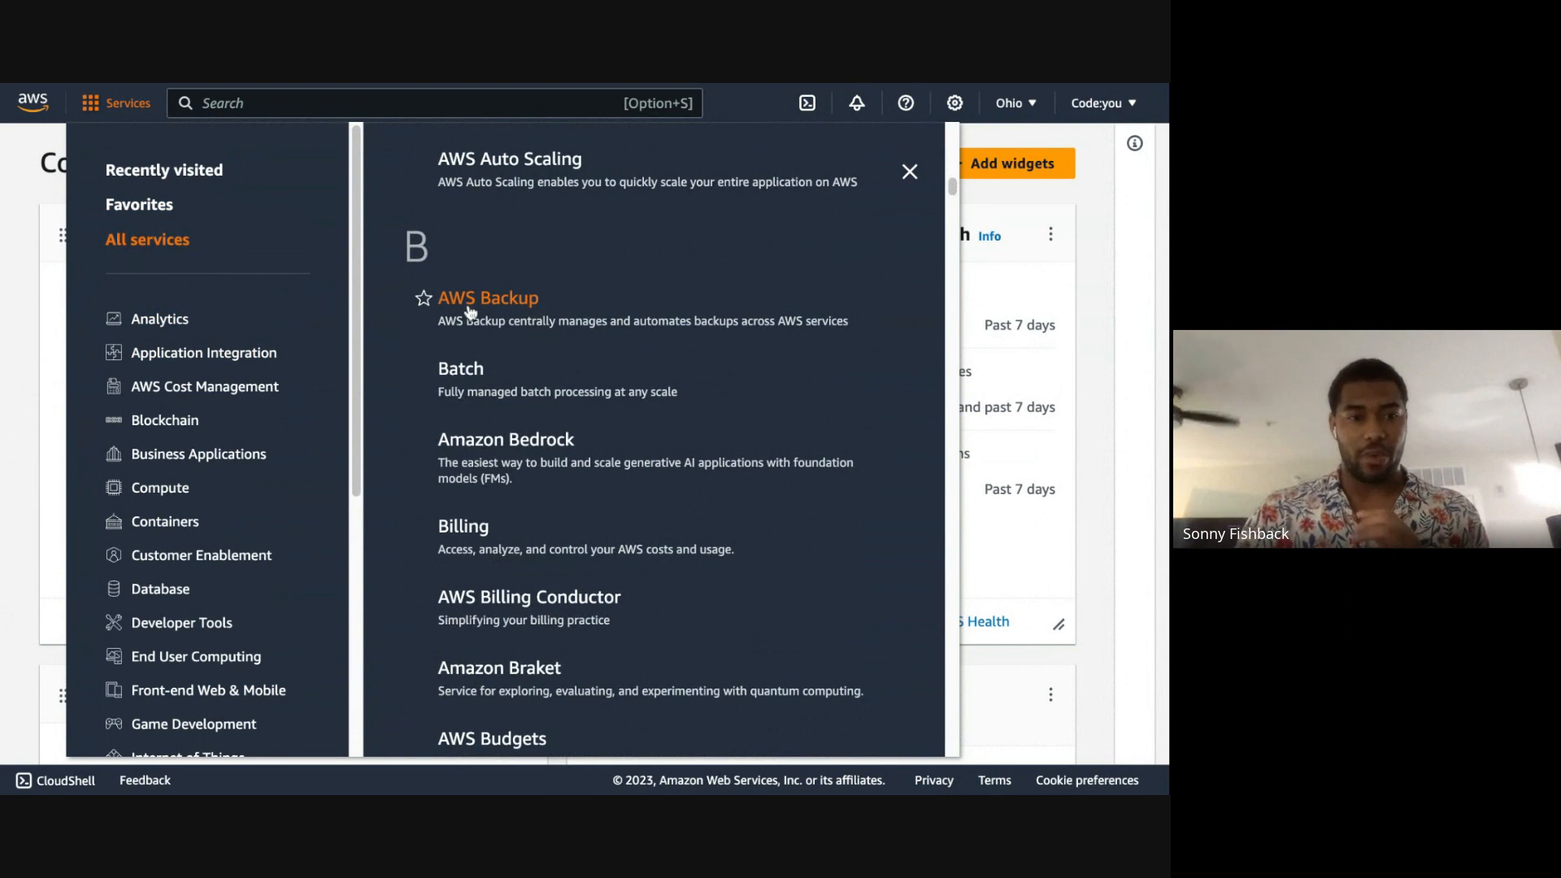
scroll(770, 425, "down", 1)
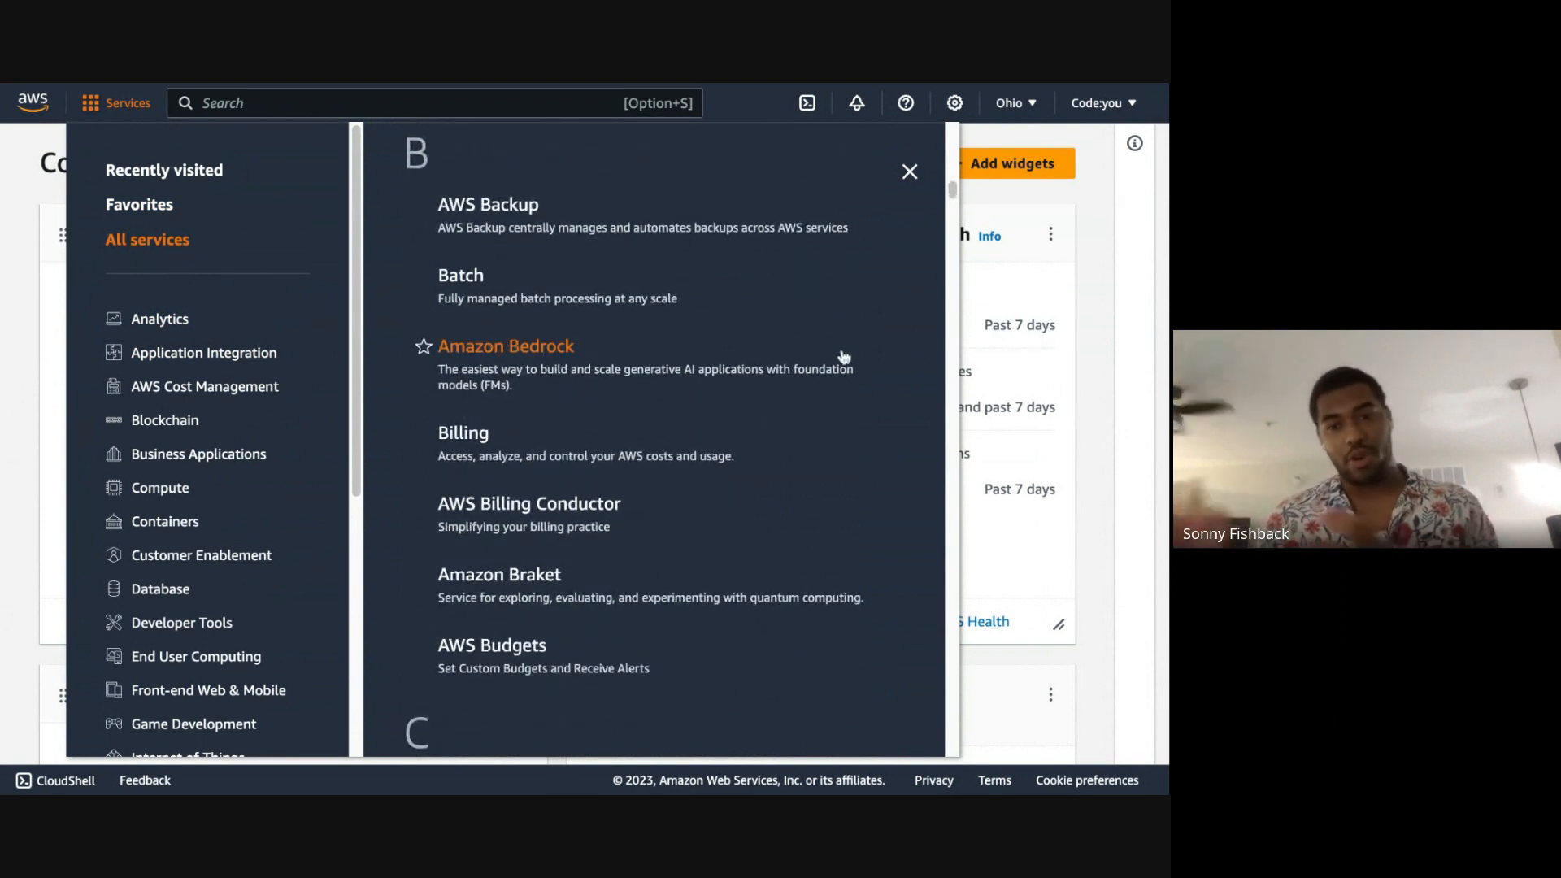
scroll(846, 355, "down", 1)
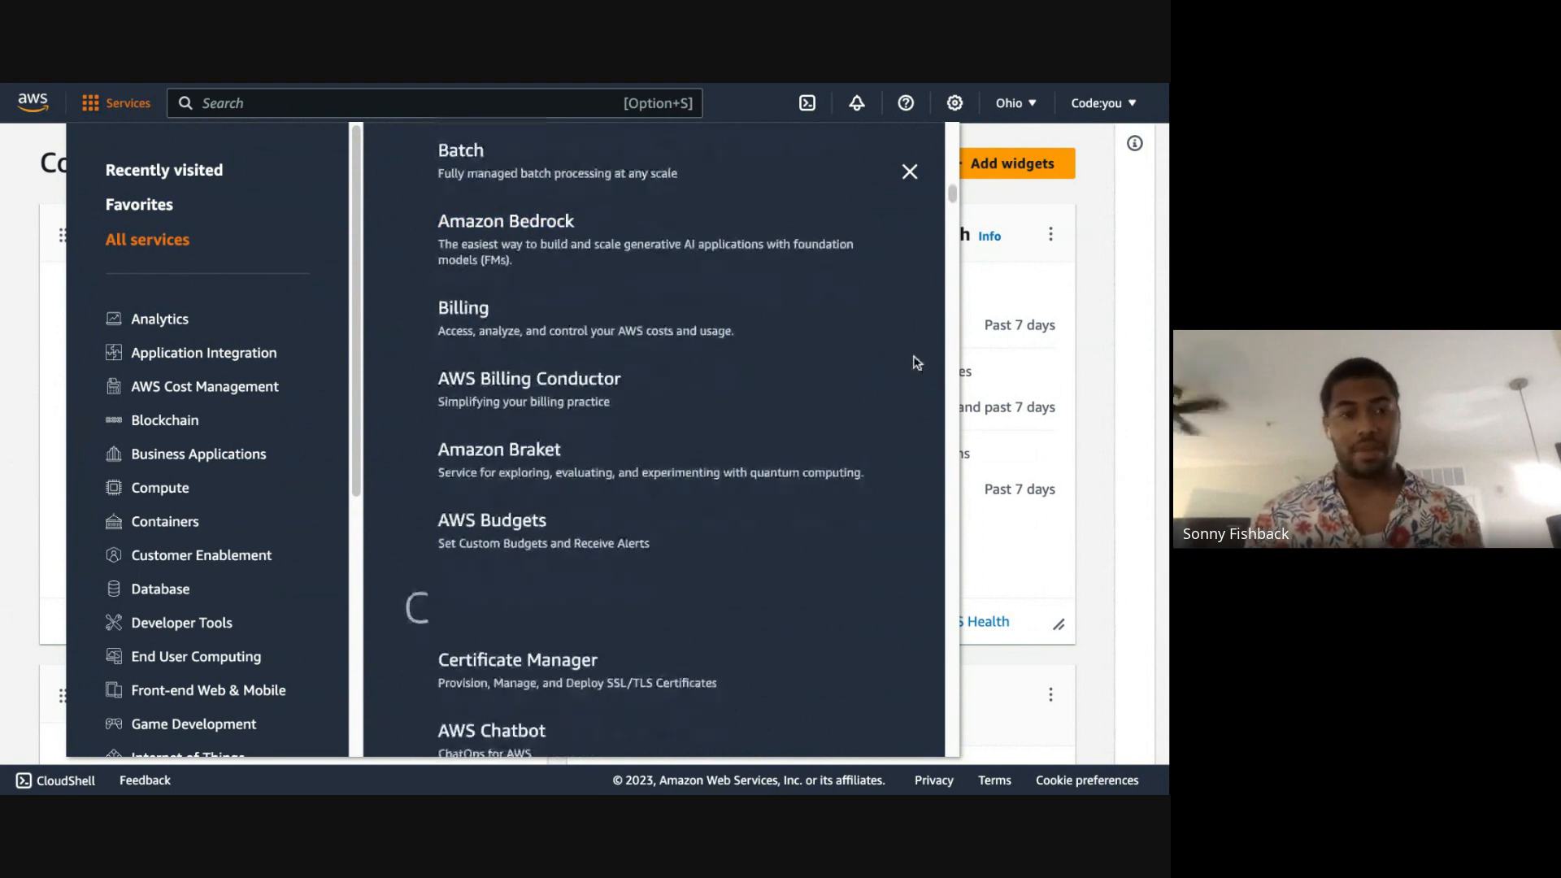
scroll(916, 362, "down", 2)
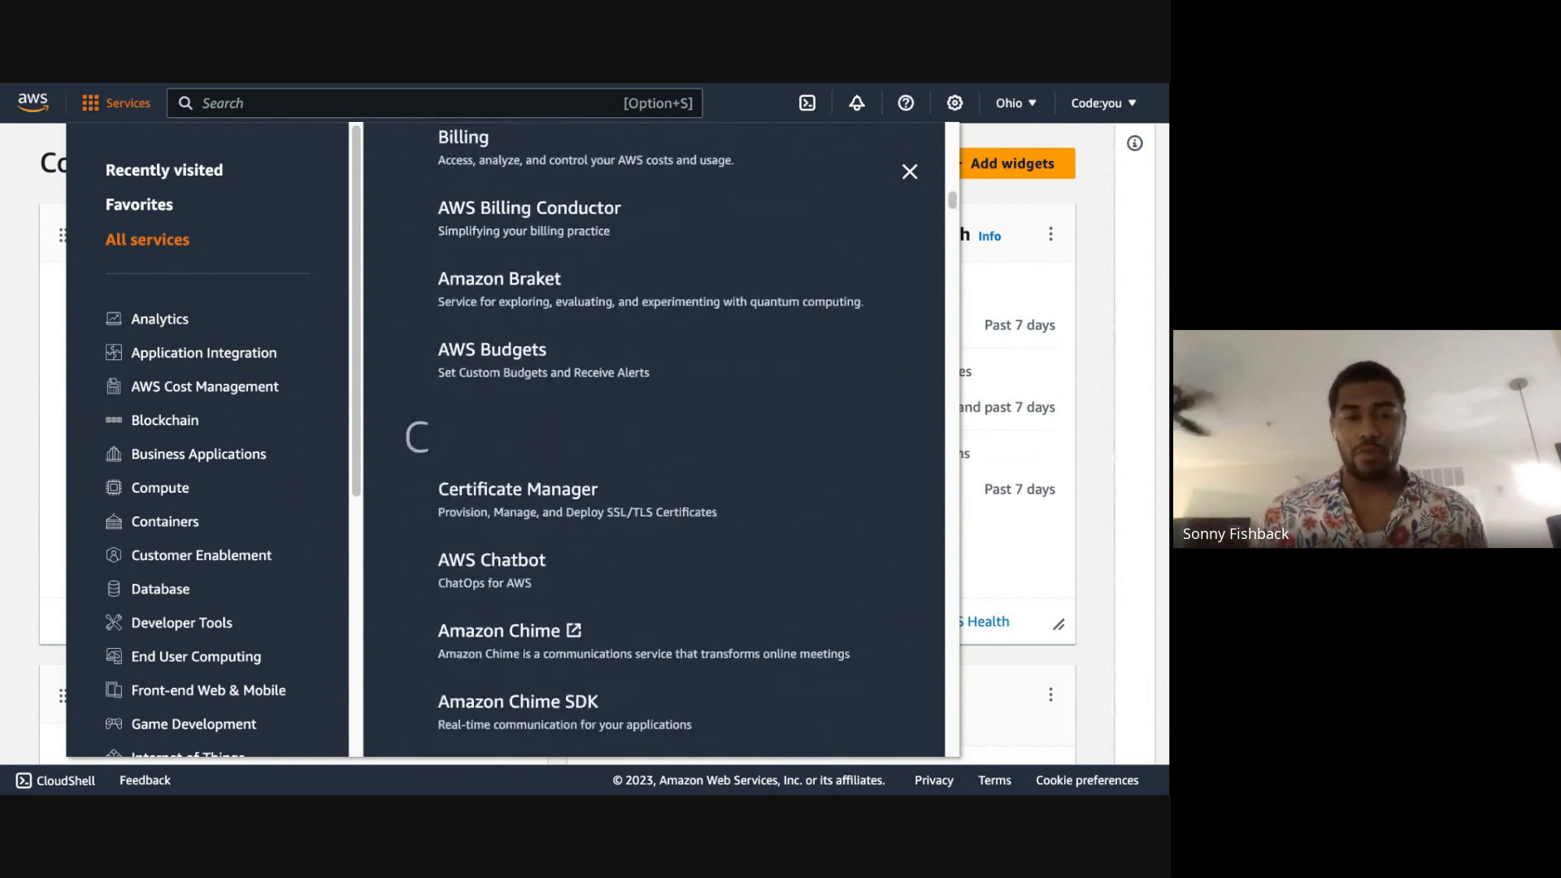
scroll(837, 447, "down", 2)
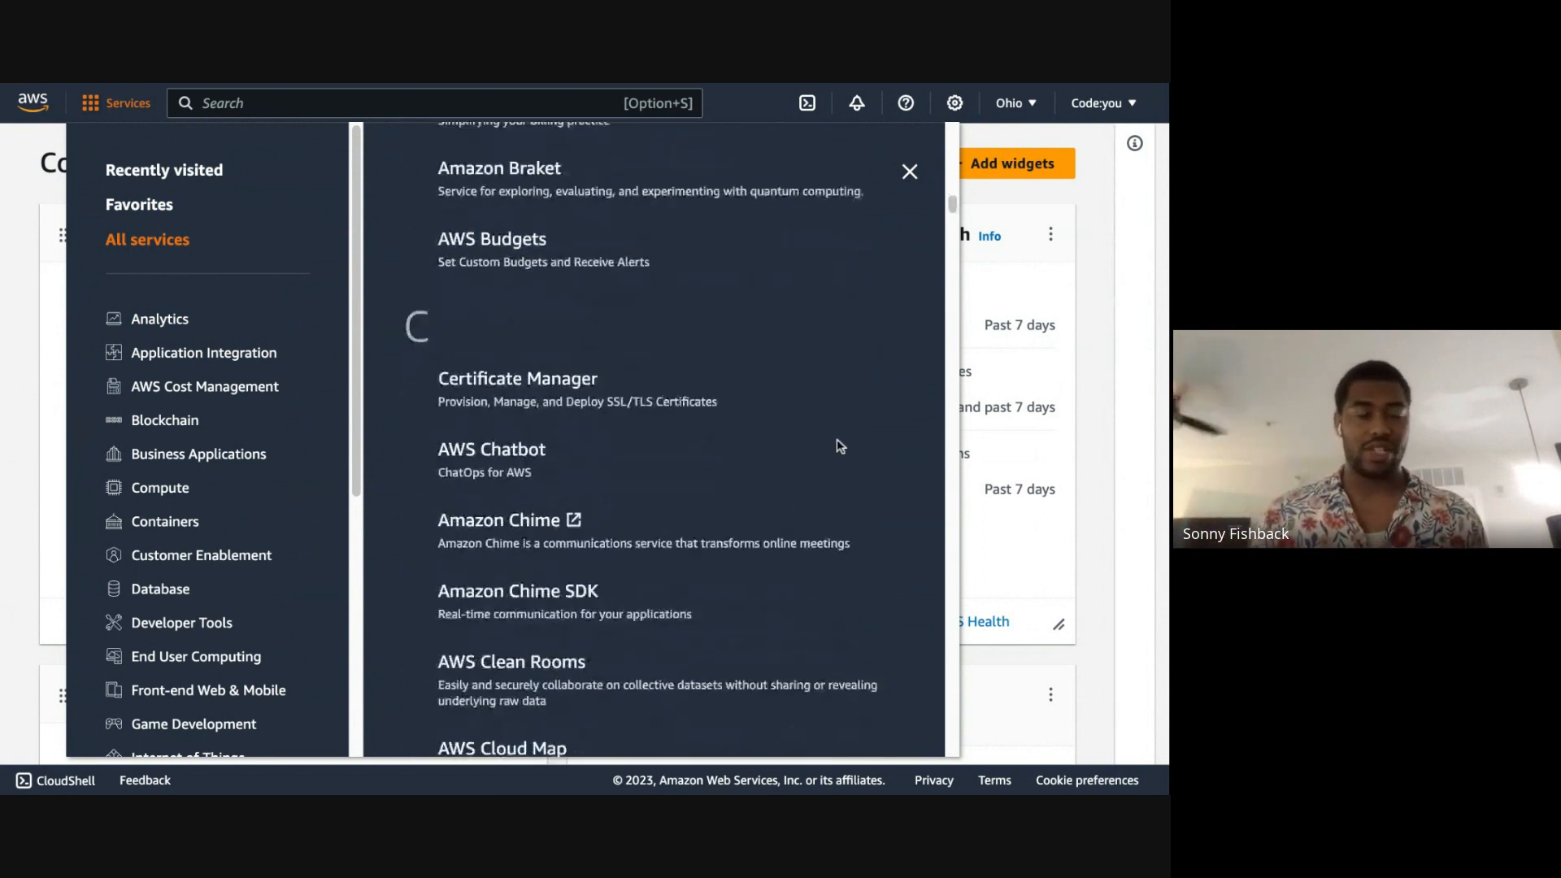
scroll(841, 445, "down", 1)
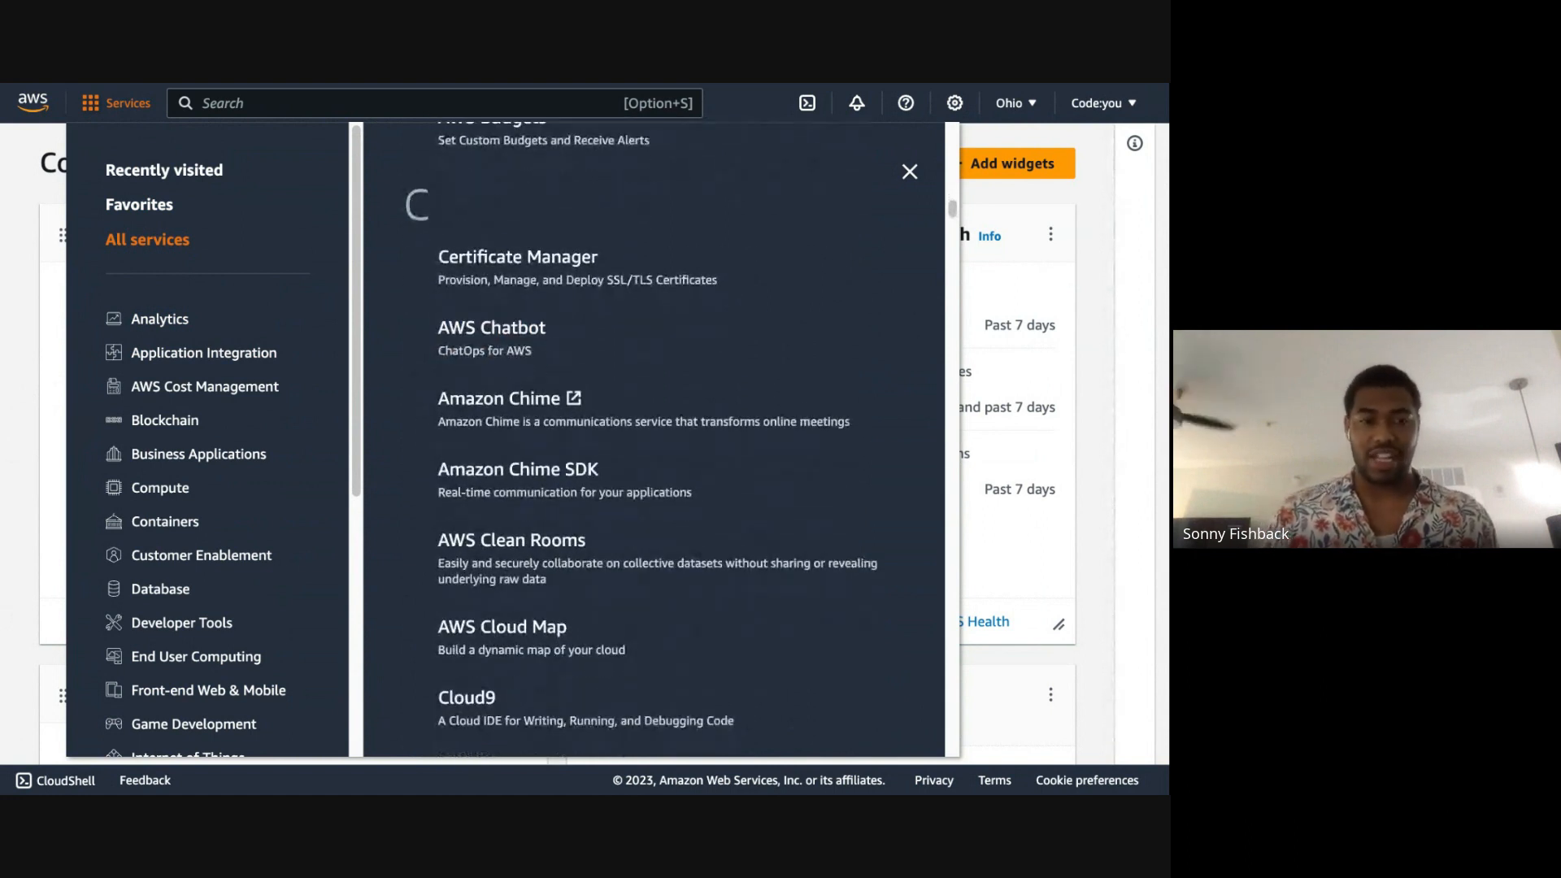
scroll(650, 382, "down", 1)
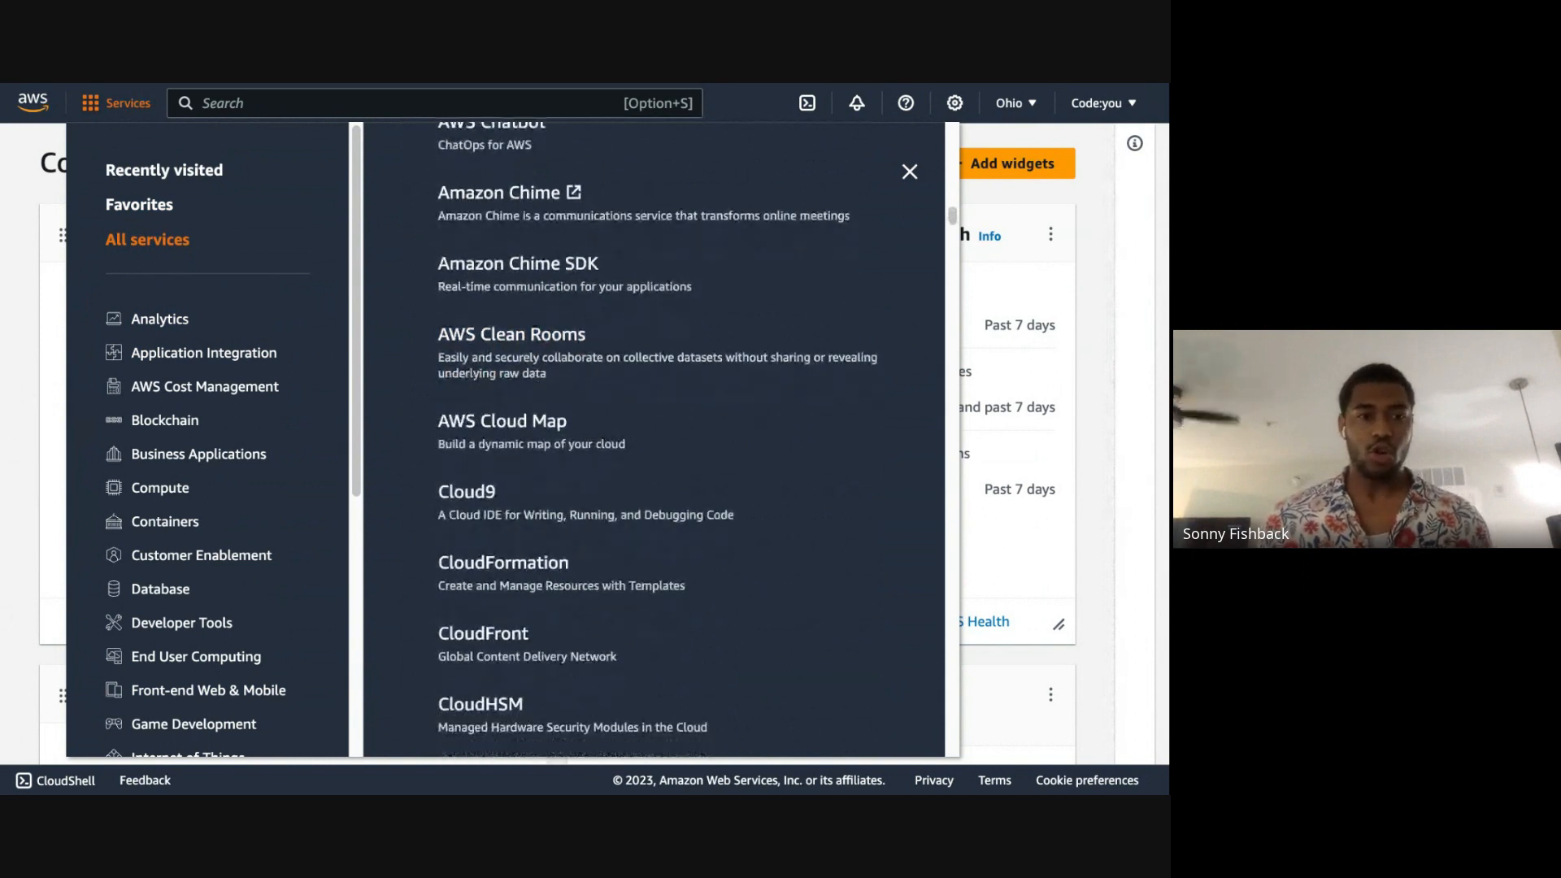
scroll(650, 407, "down", 2)
scroll(569, 325, "down", 7)
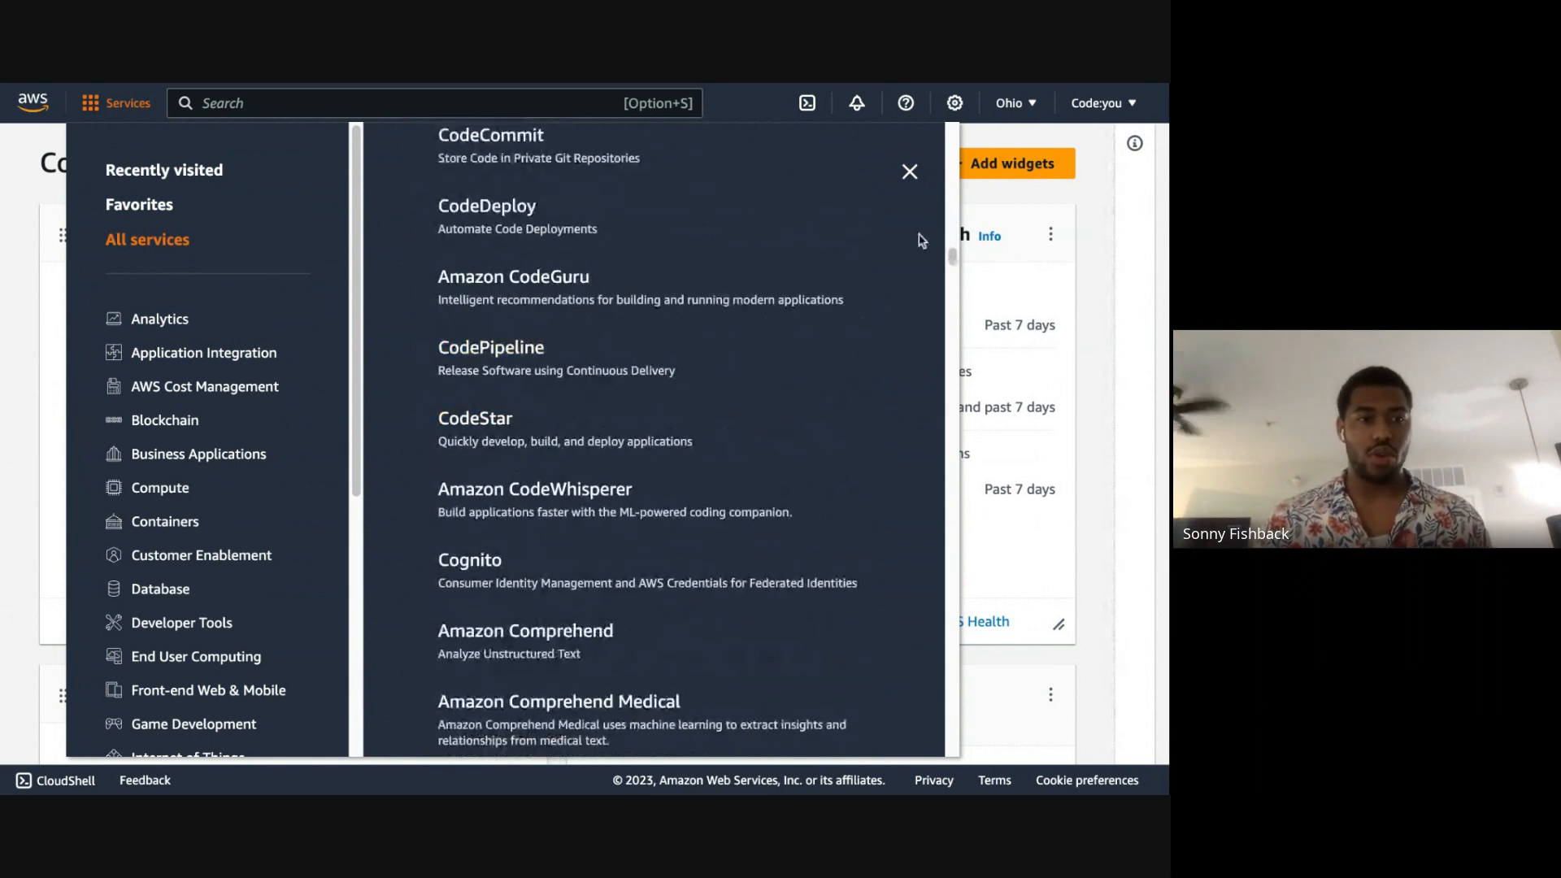
scroll(950, 265, "down", 13)
scroll(949, 264, "down", 15)
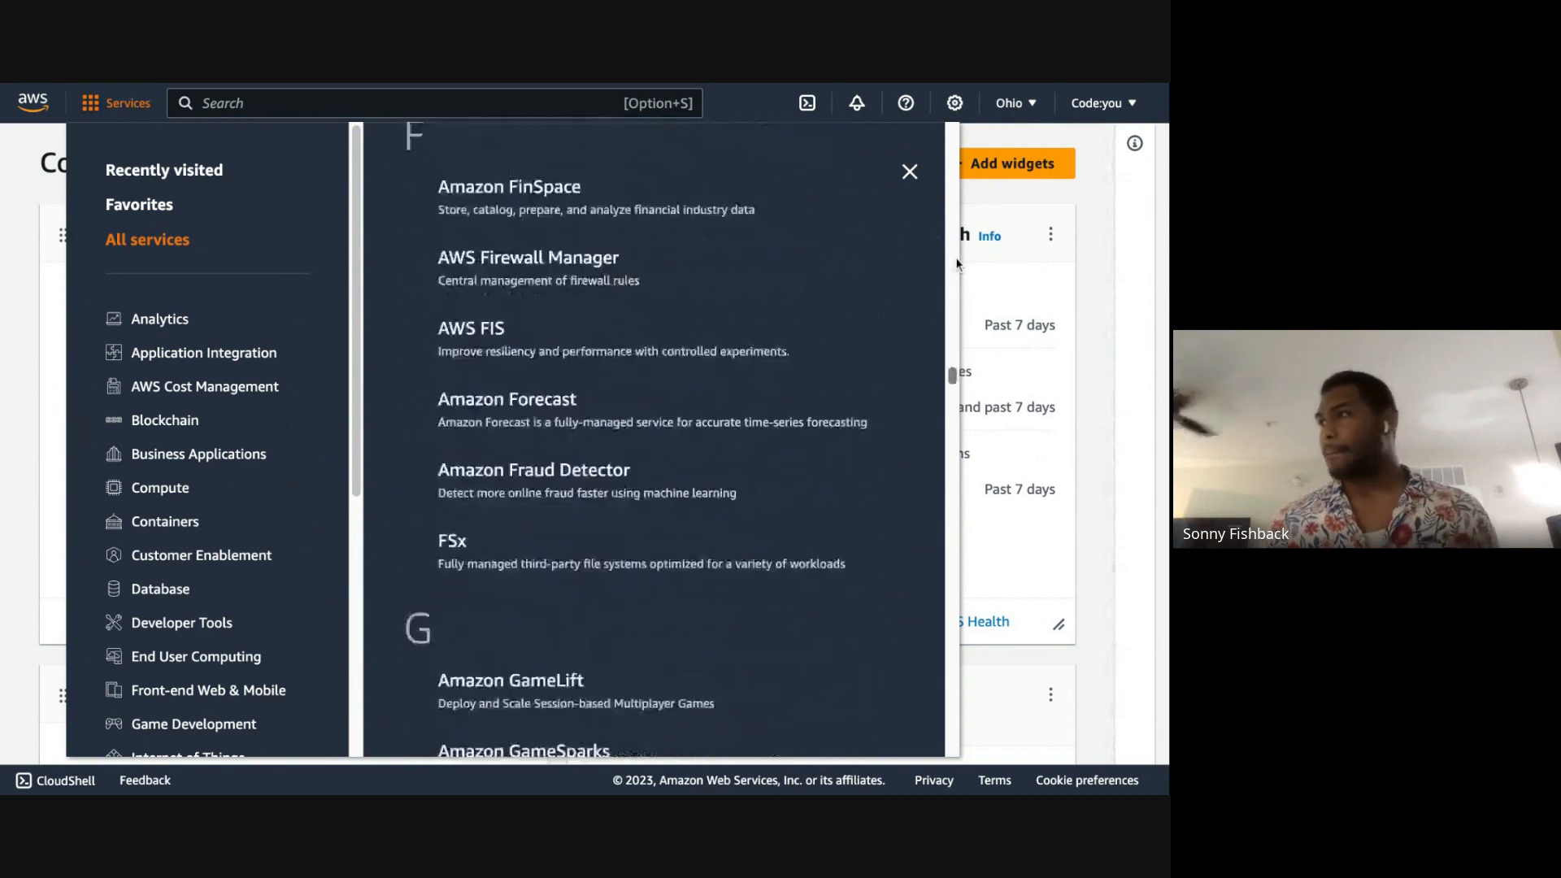
scroll(651, 439, "up", 12)
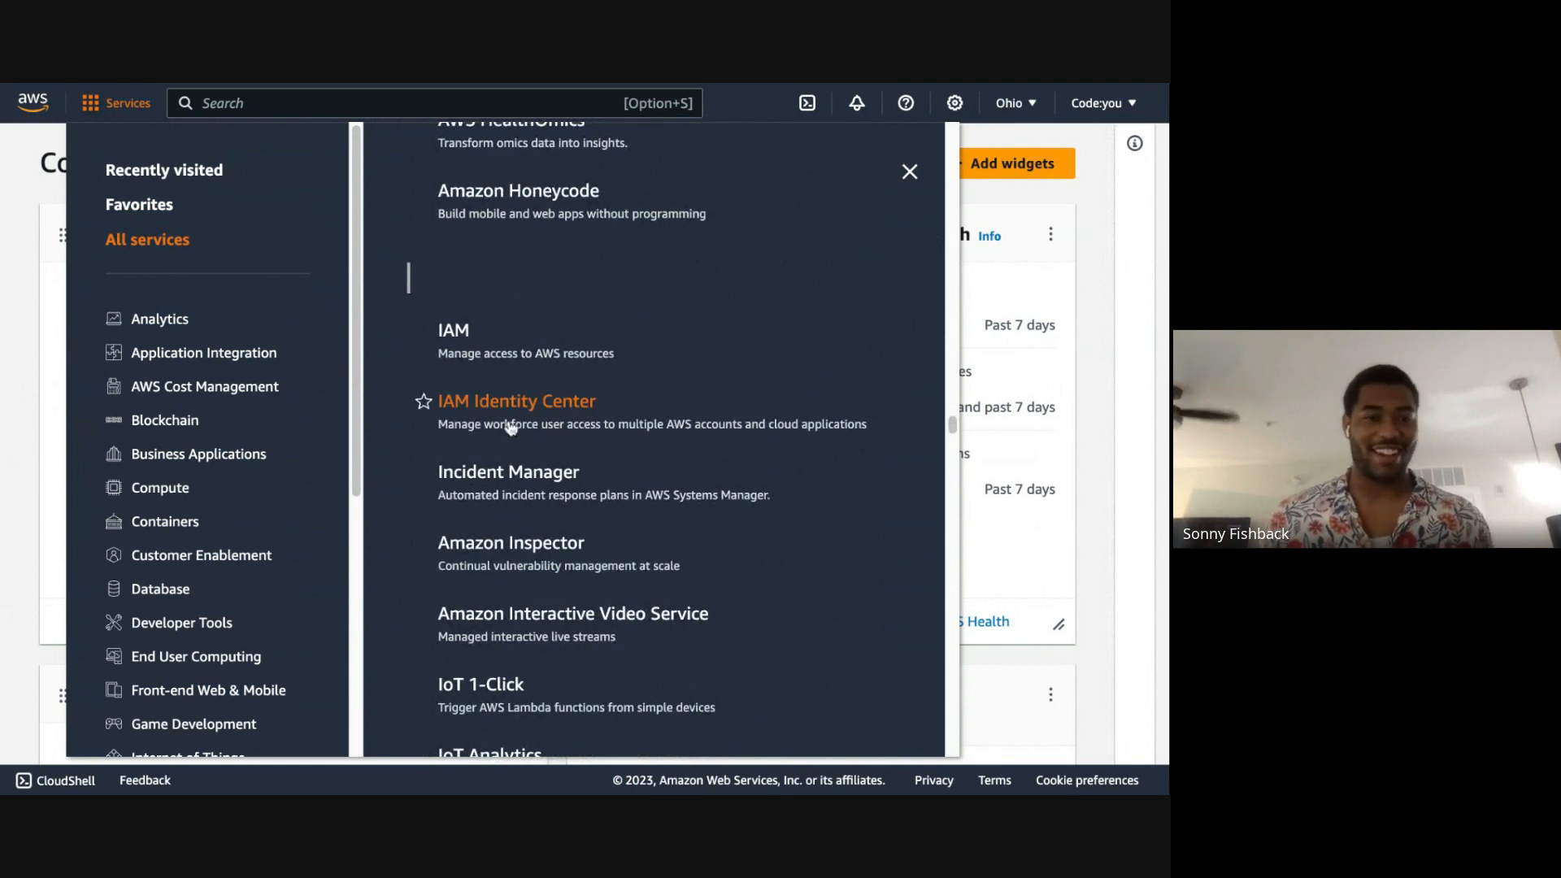
Step: Search the console for IAM and open the IAM Identity Center service
left_click(480, 103)
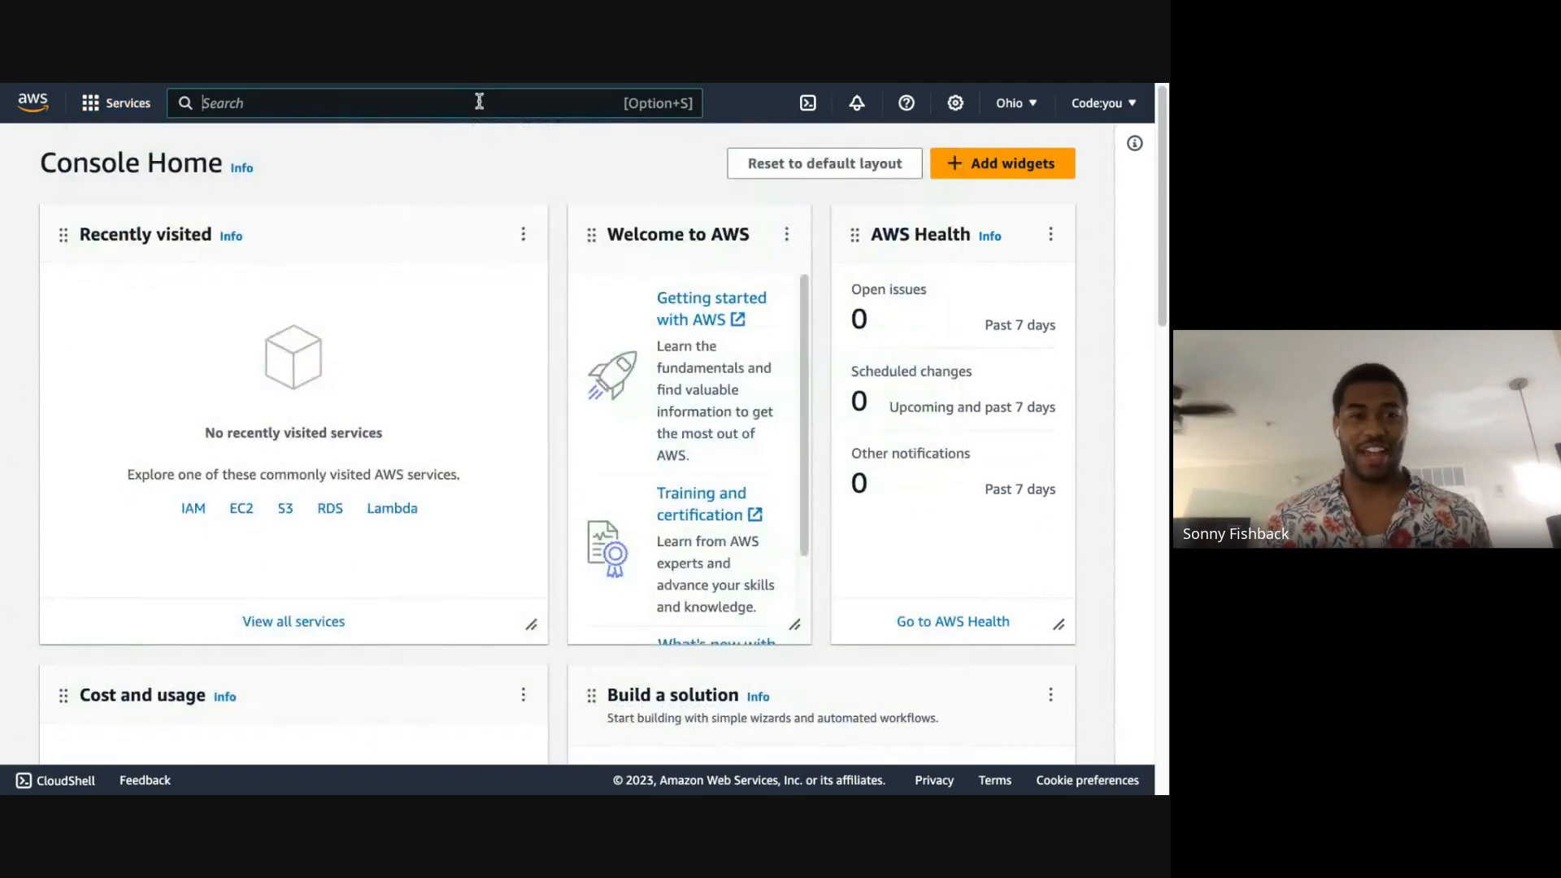
type("IAM")
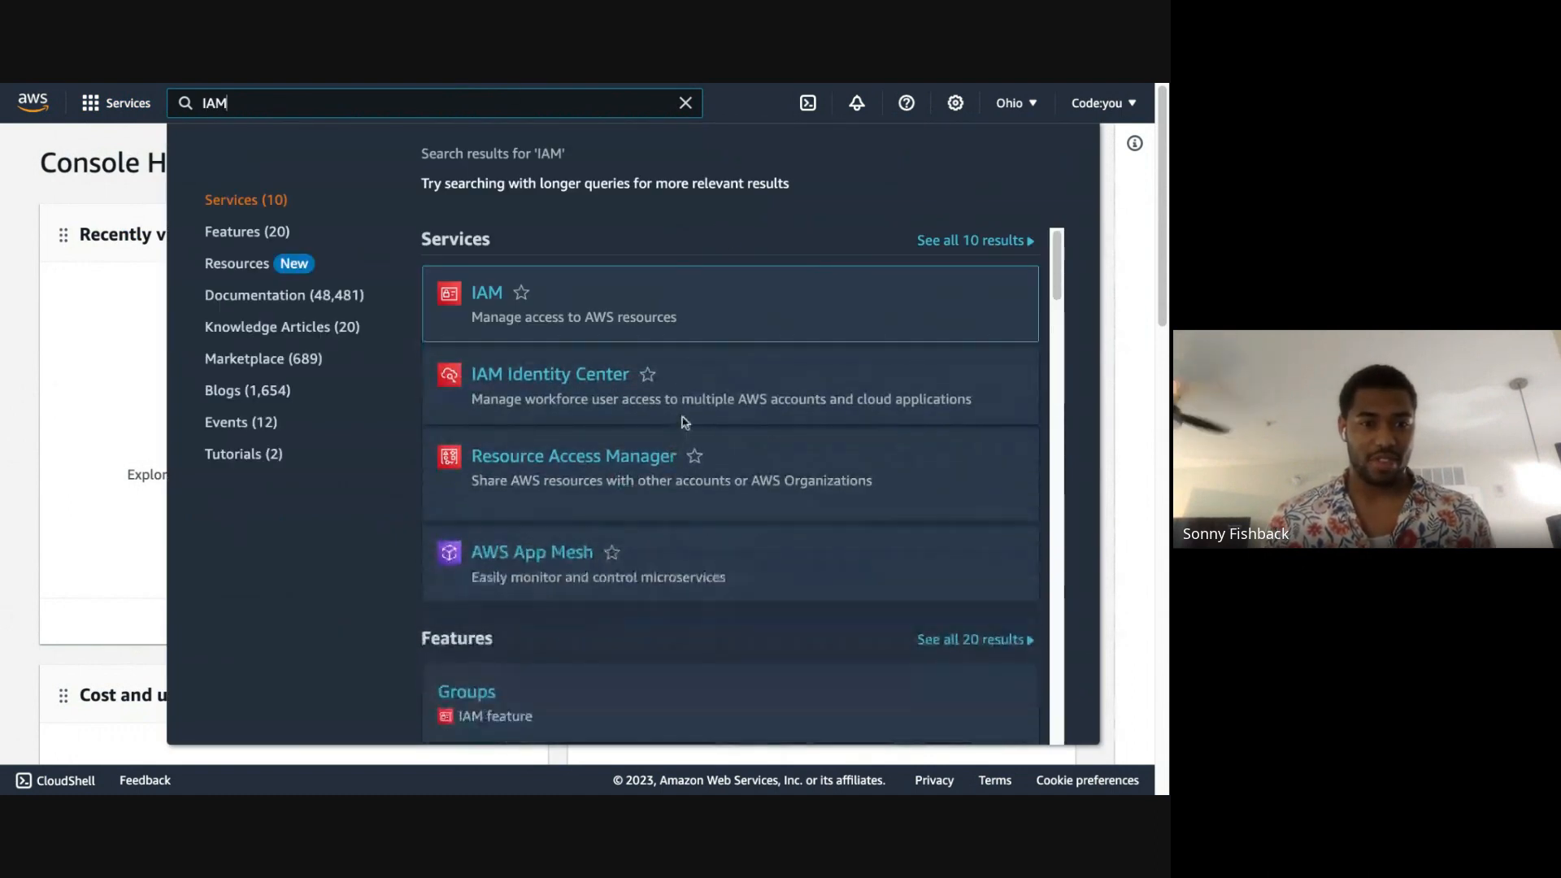
left_click(562, 375)
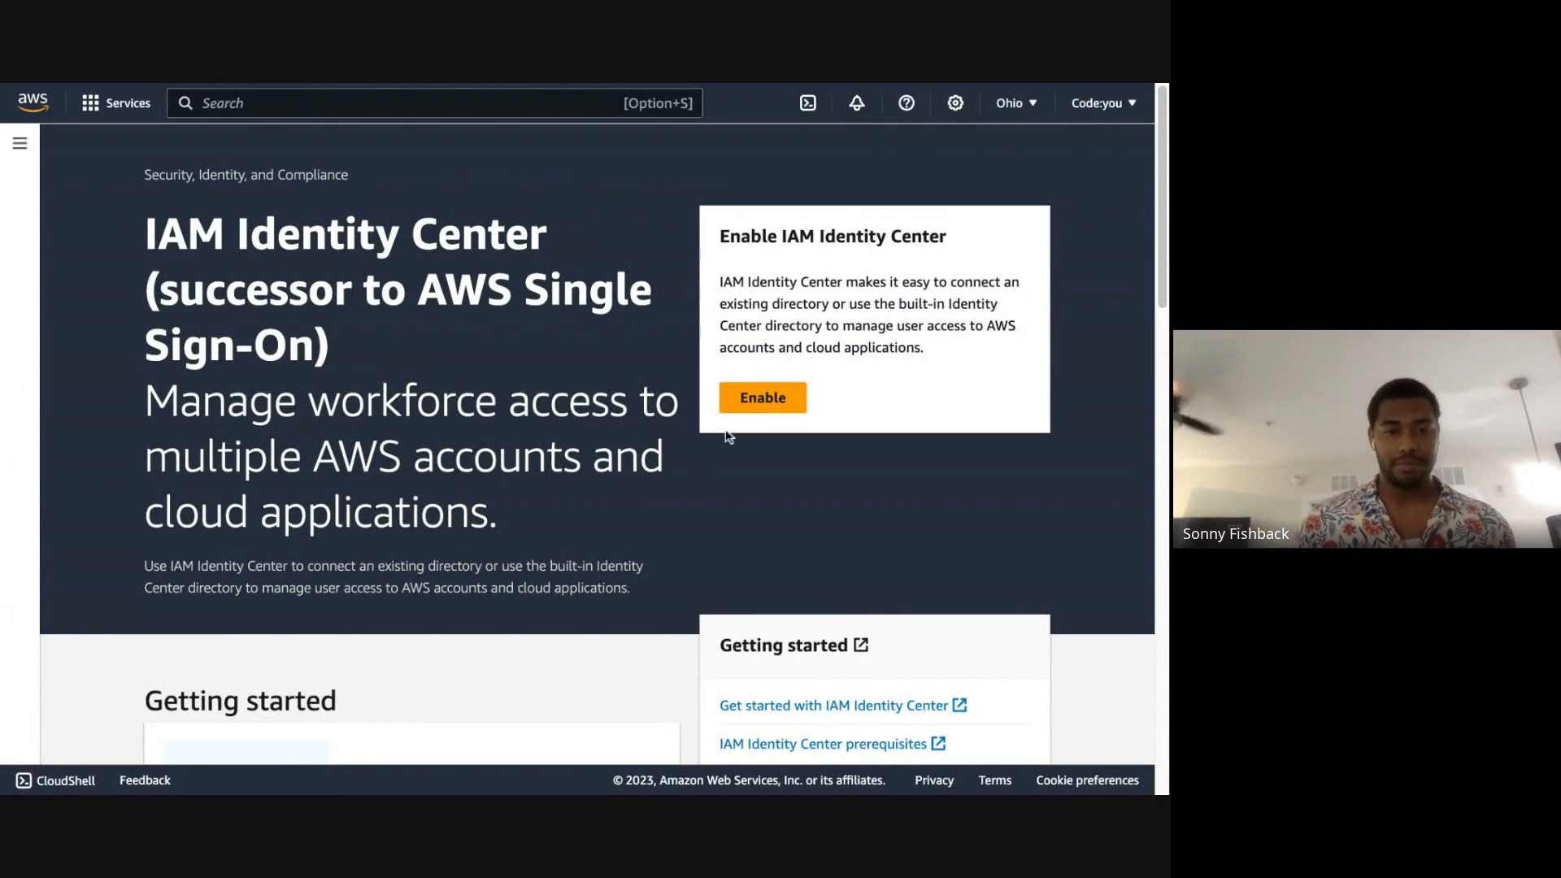
Step: Enable IAM Identity Center, creating the required AWS organization, and go to its dashboard
left_click(760, 403)
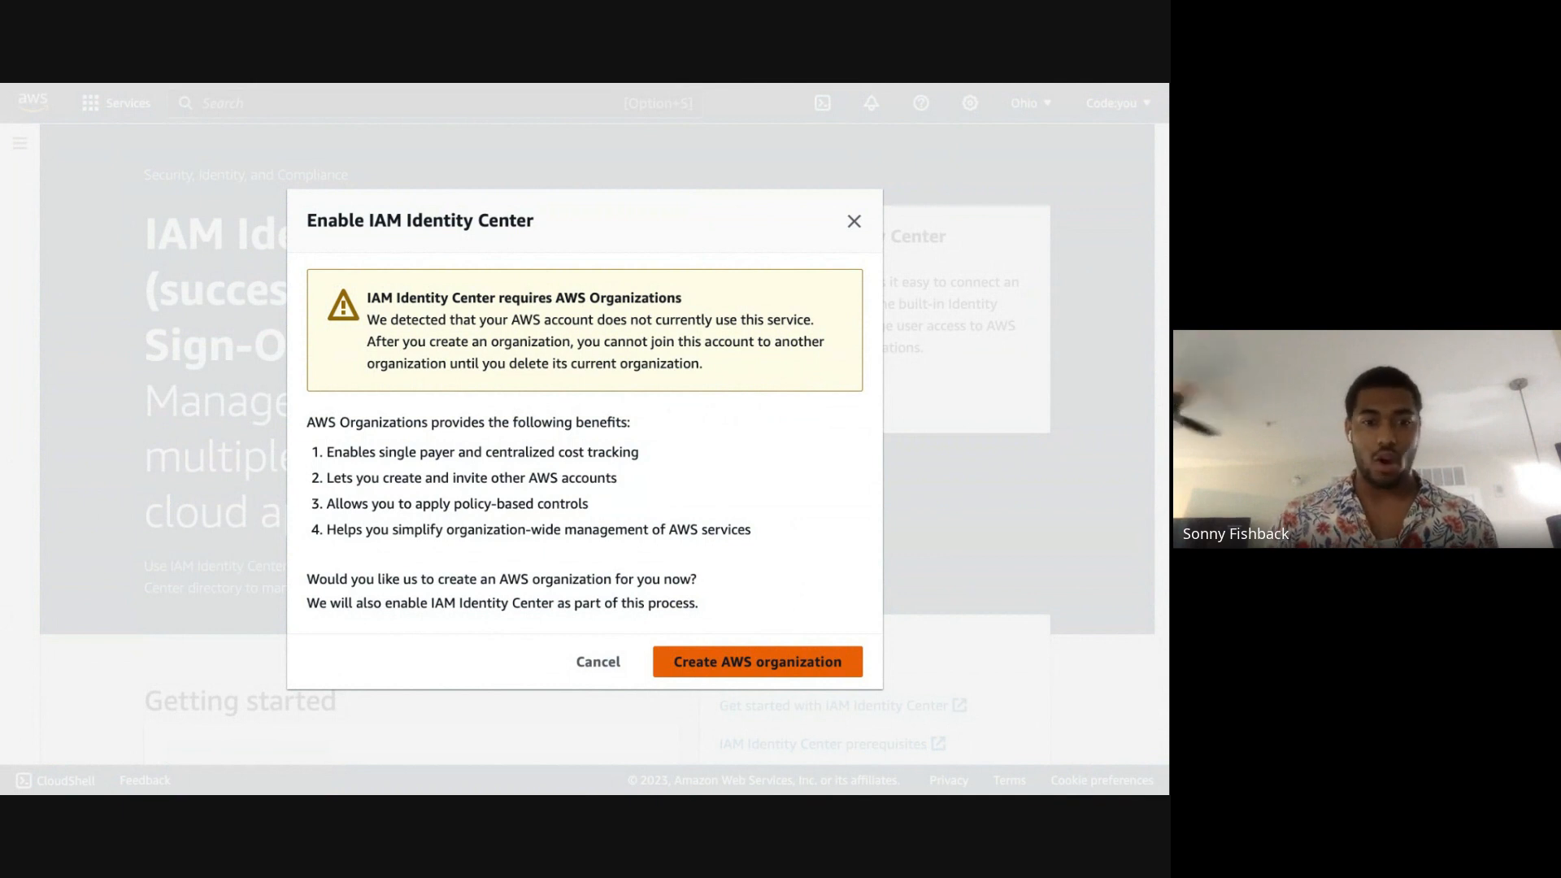
left_click(758, 662)
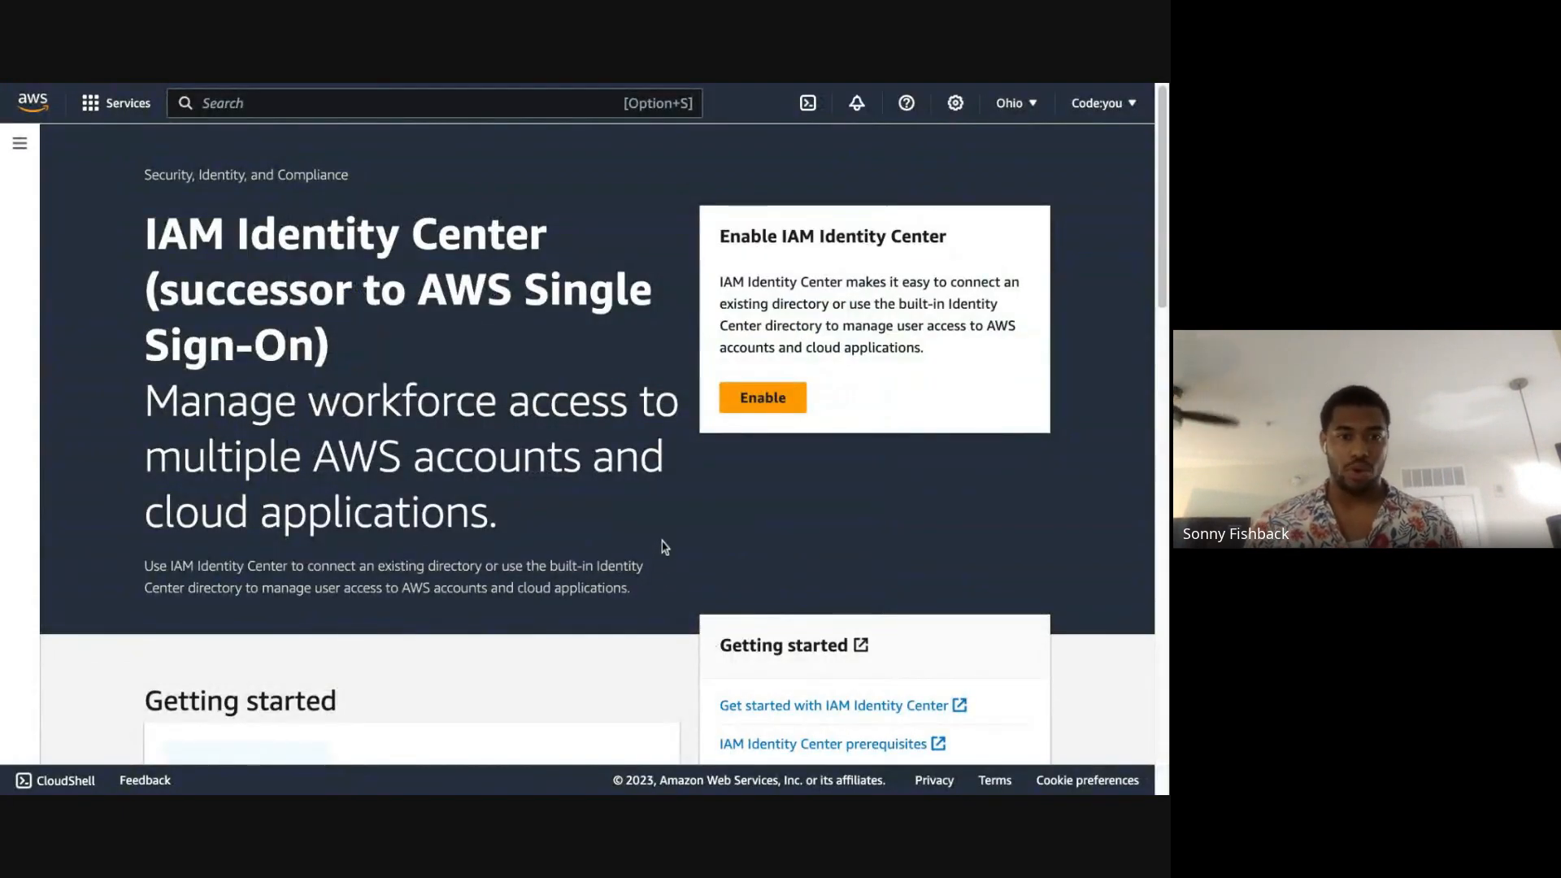
left_click(758, 390)
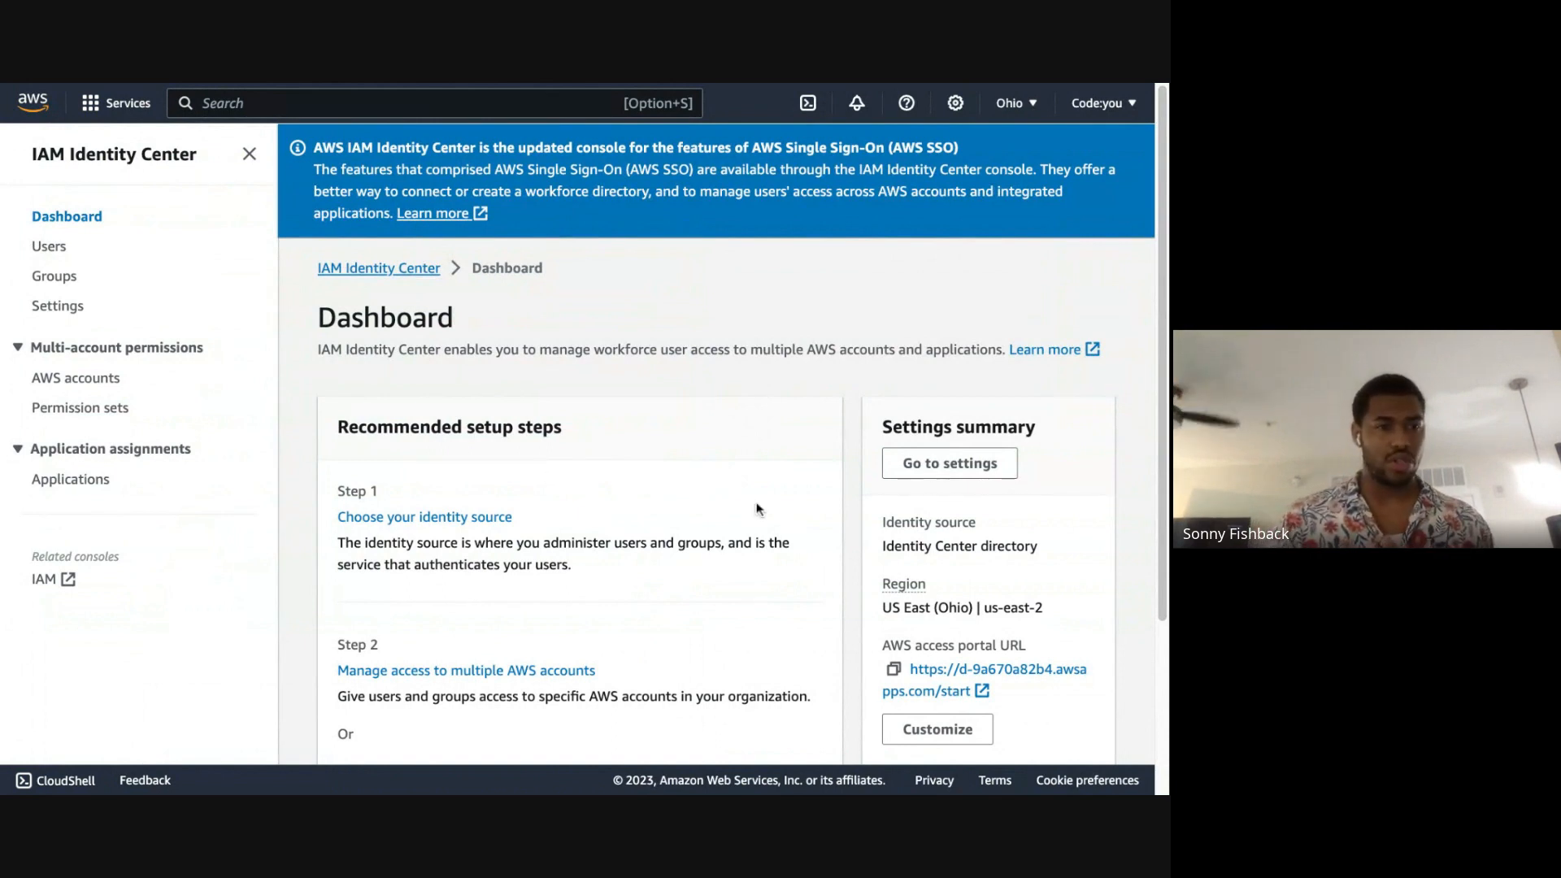
Step: Start adding a new user in IAM Identity Center and enter the person's username
left_click(46, 249)
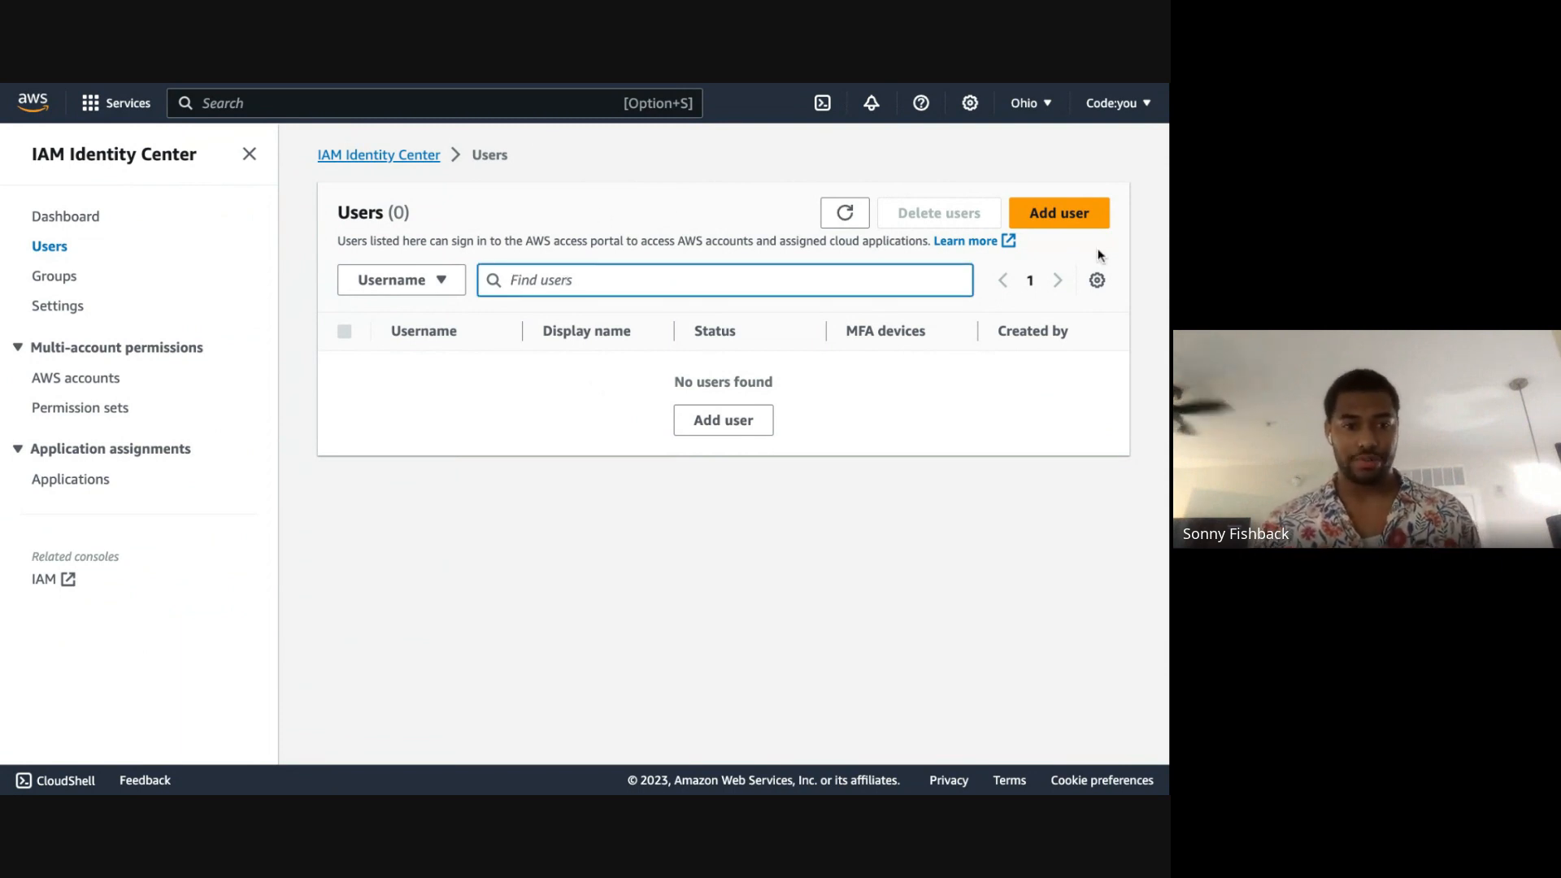
left_click(1086, 213)
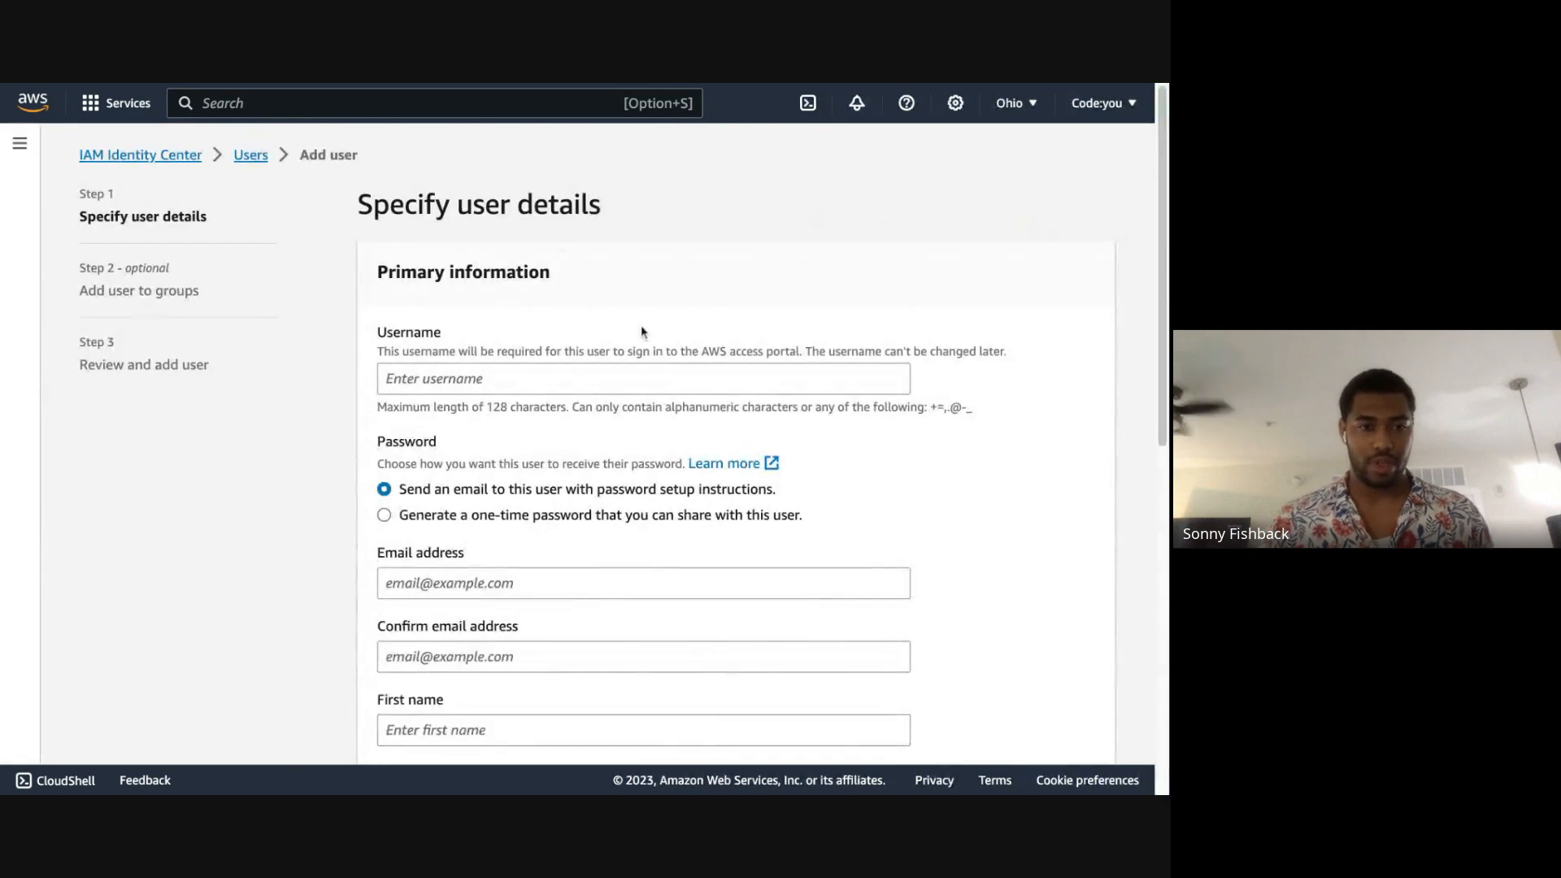
scroll(717, 310, "down", 1)
left_click(647, 351)
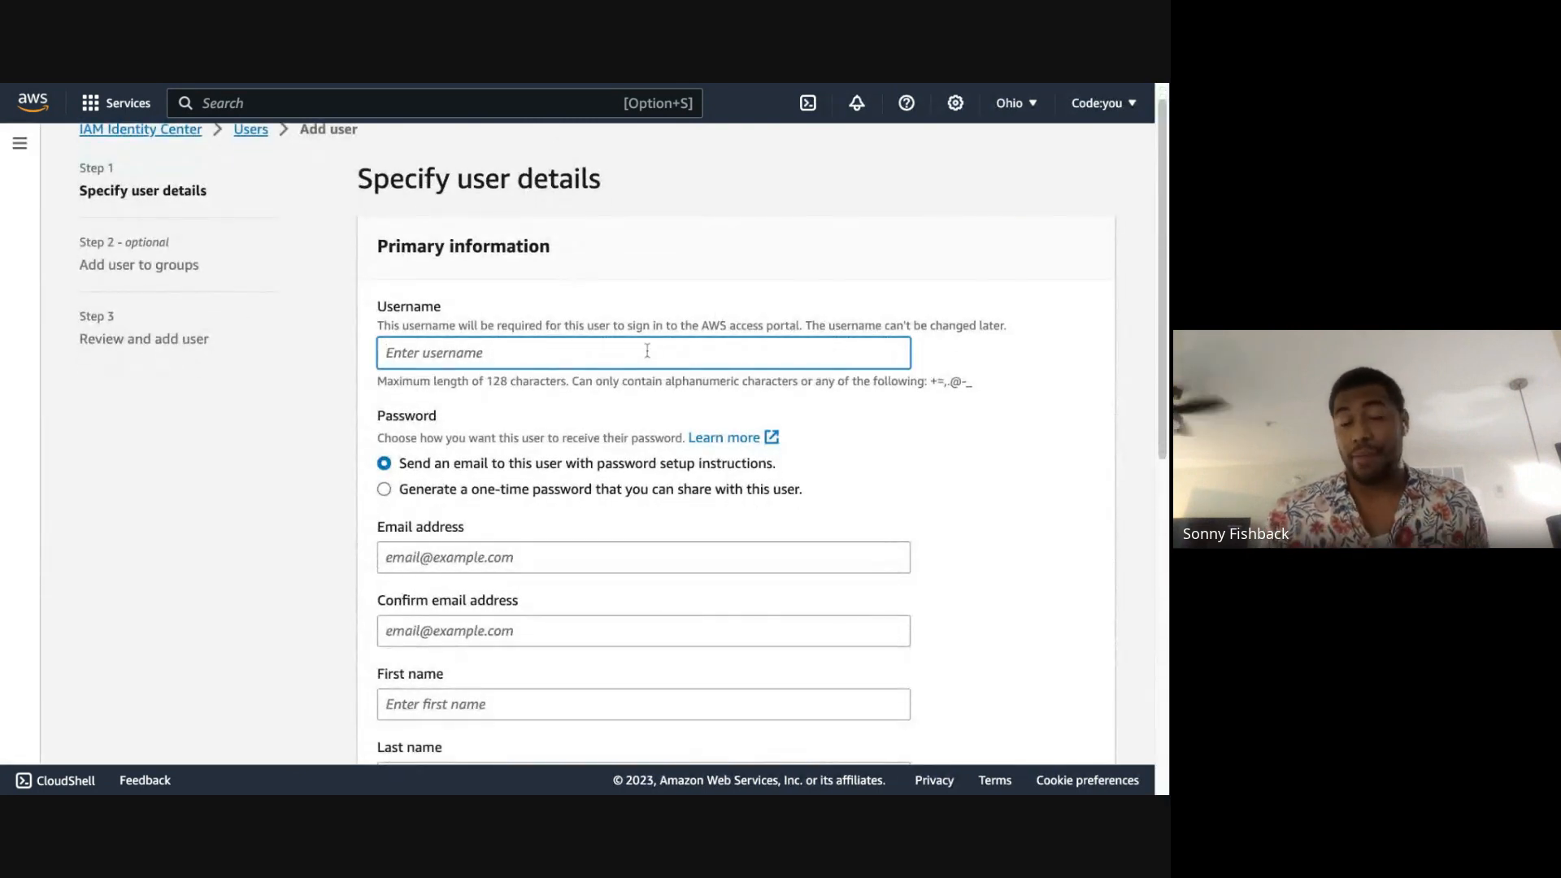
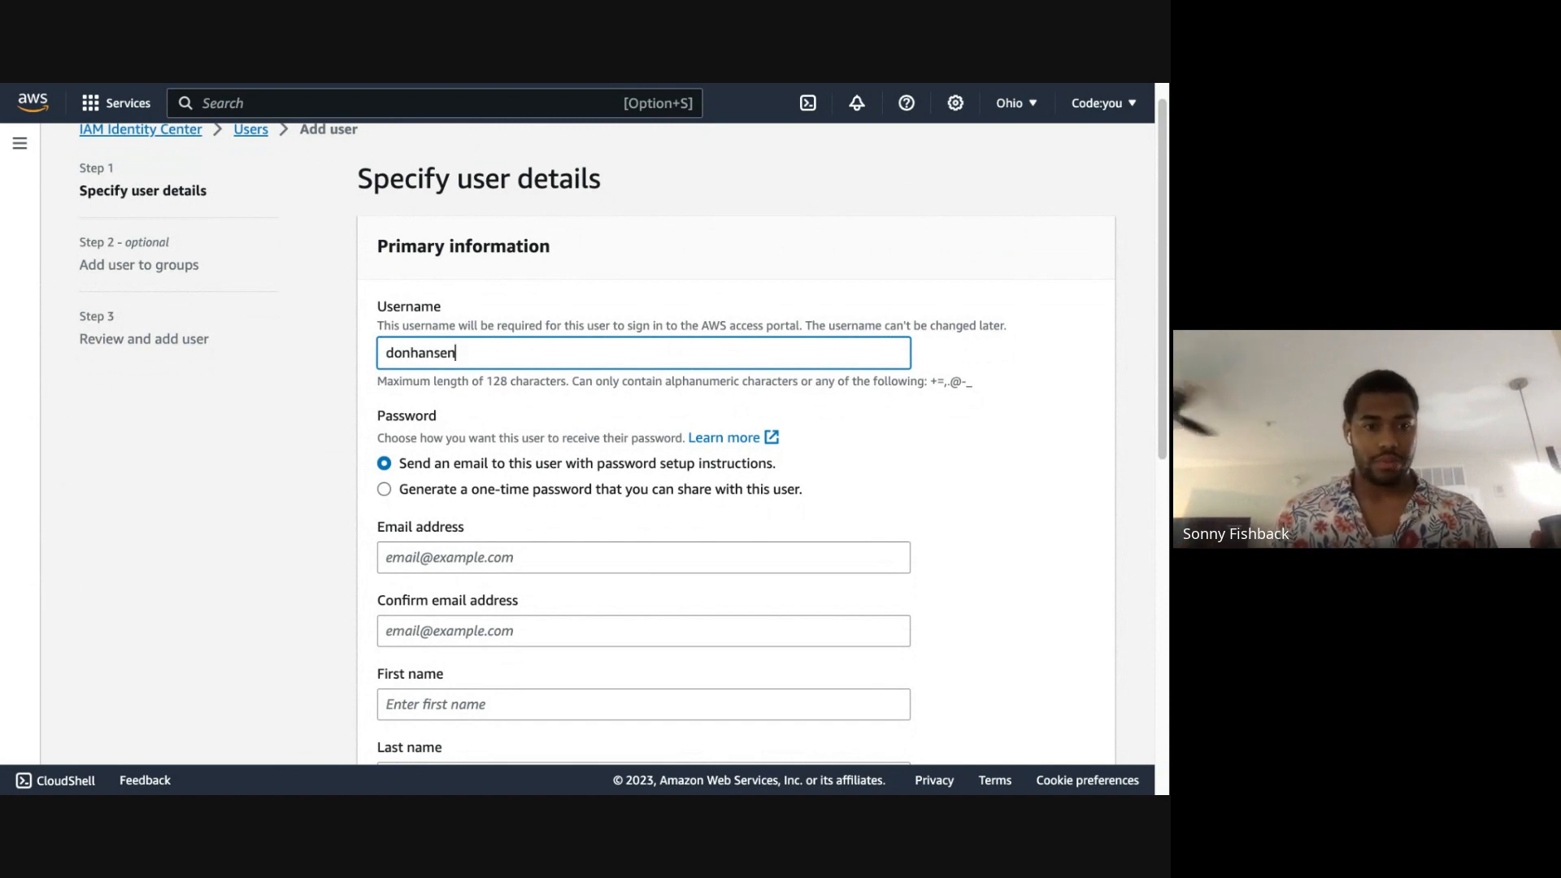
Step: Set the new user's password delivery to a generated one-time password that can be shared
left_click(510, 491)
scroll(1016, 388, "down", 2)
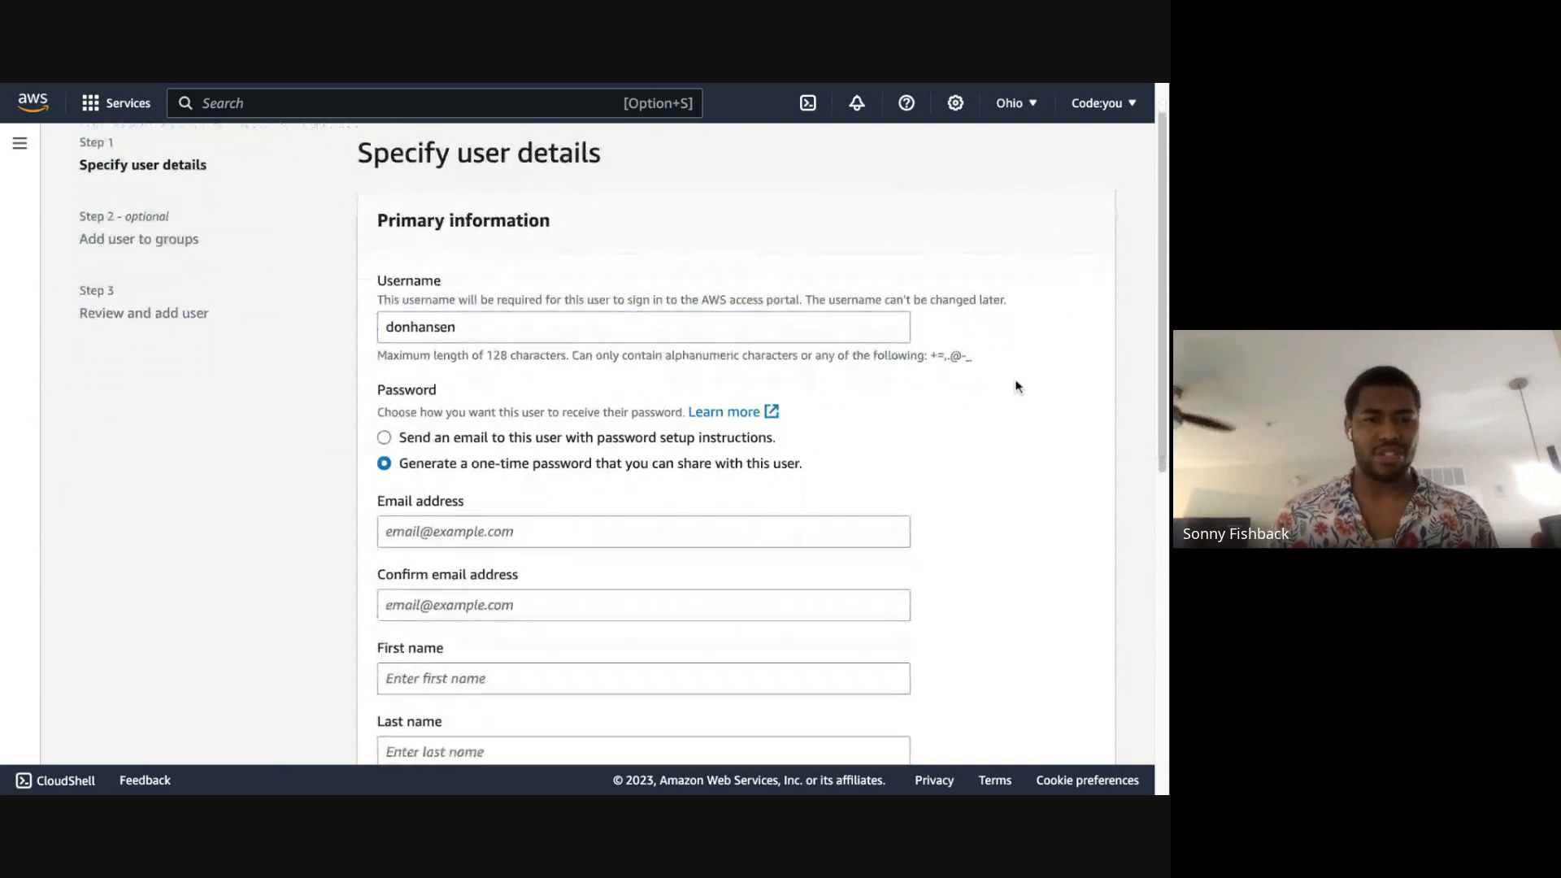
scroll(1016, 386, "down", 2)
Step: Enter the new user's email address and repeat it in the email confirmation
left_click(461, 404)
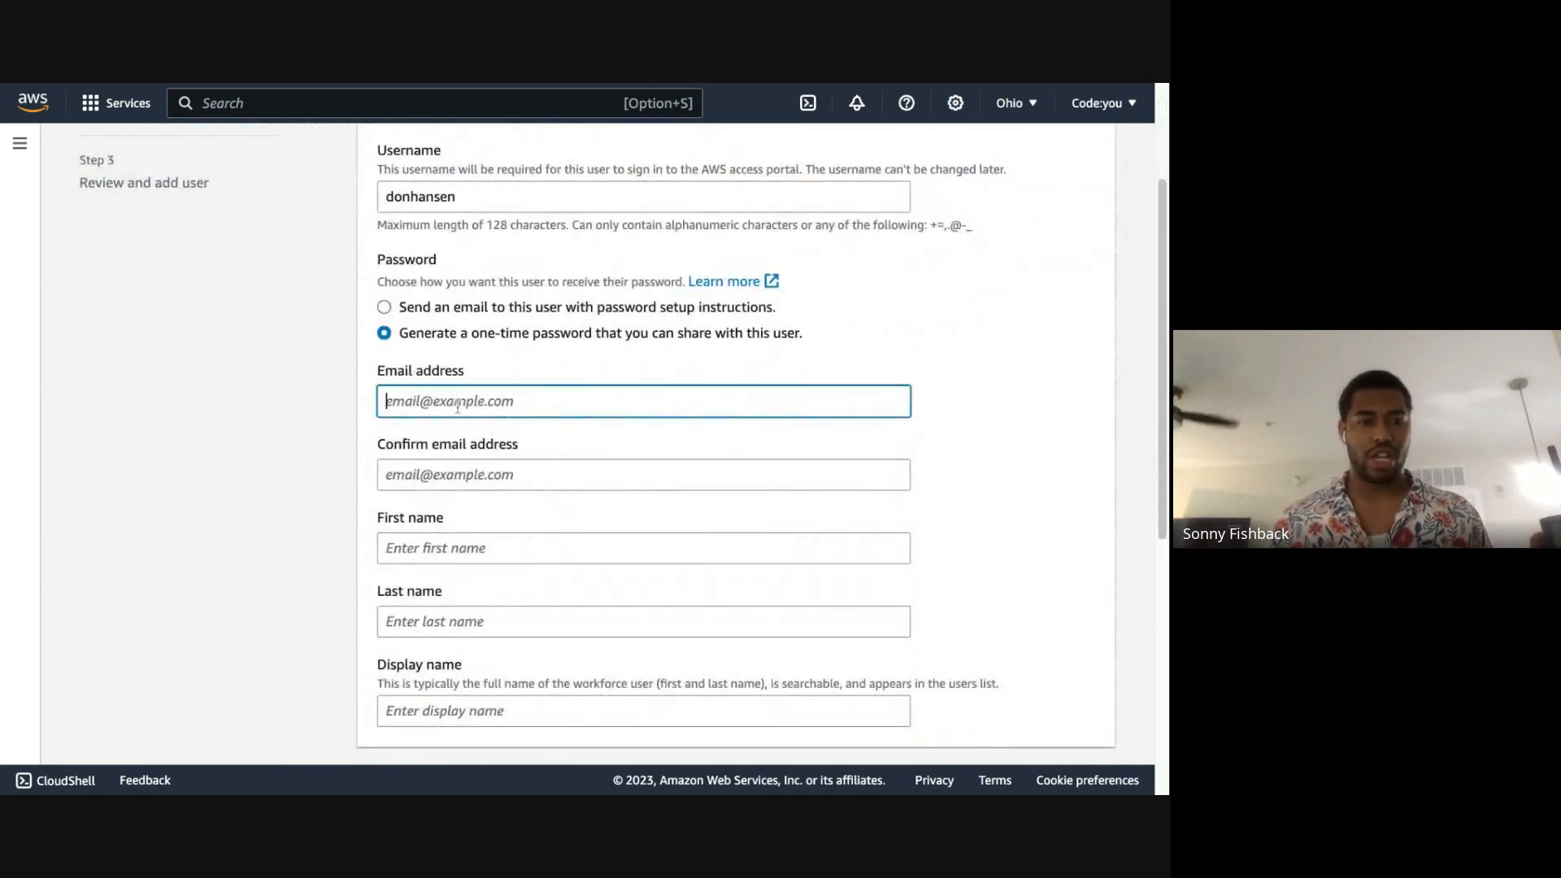
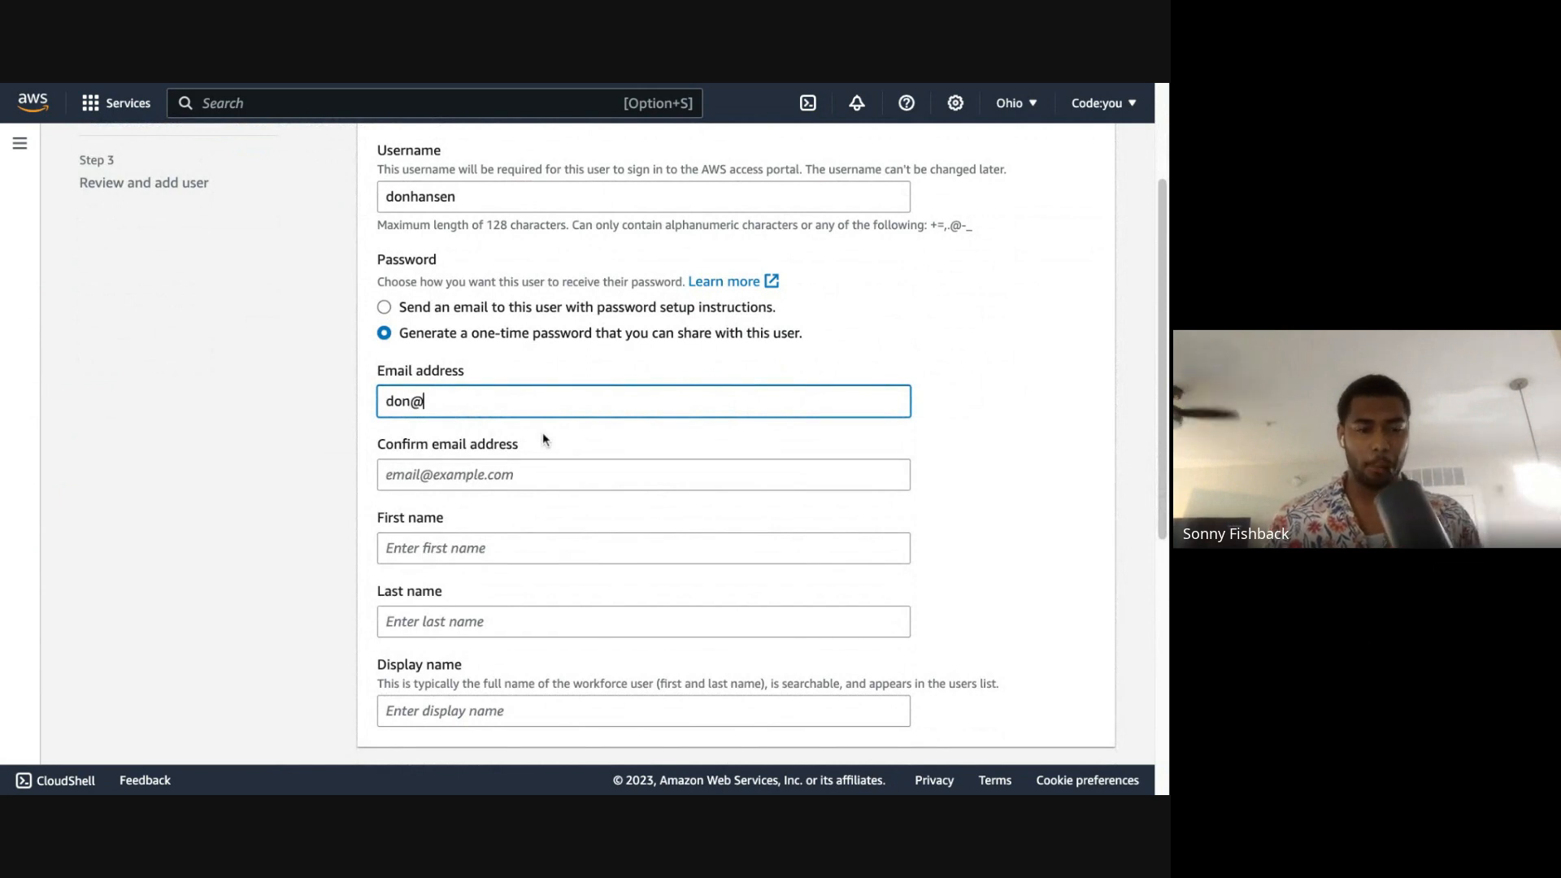
key("Tab")
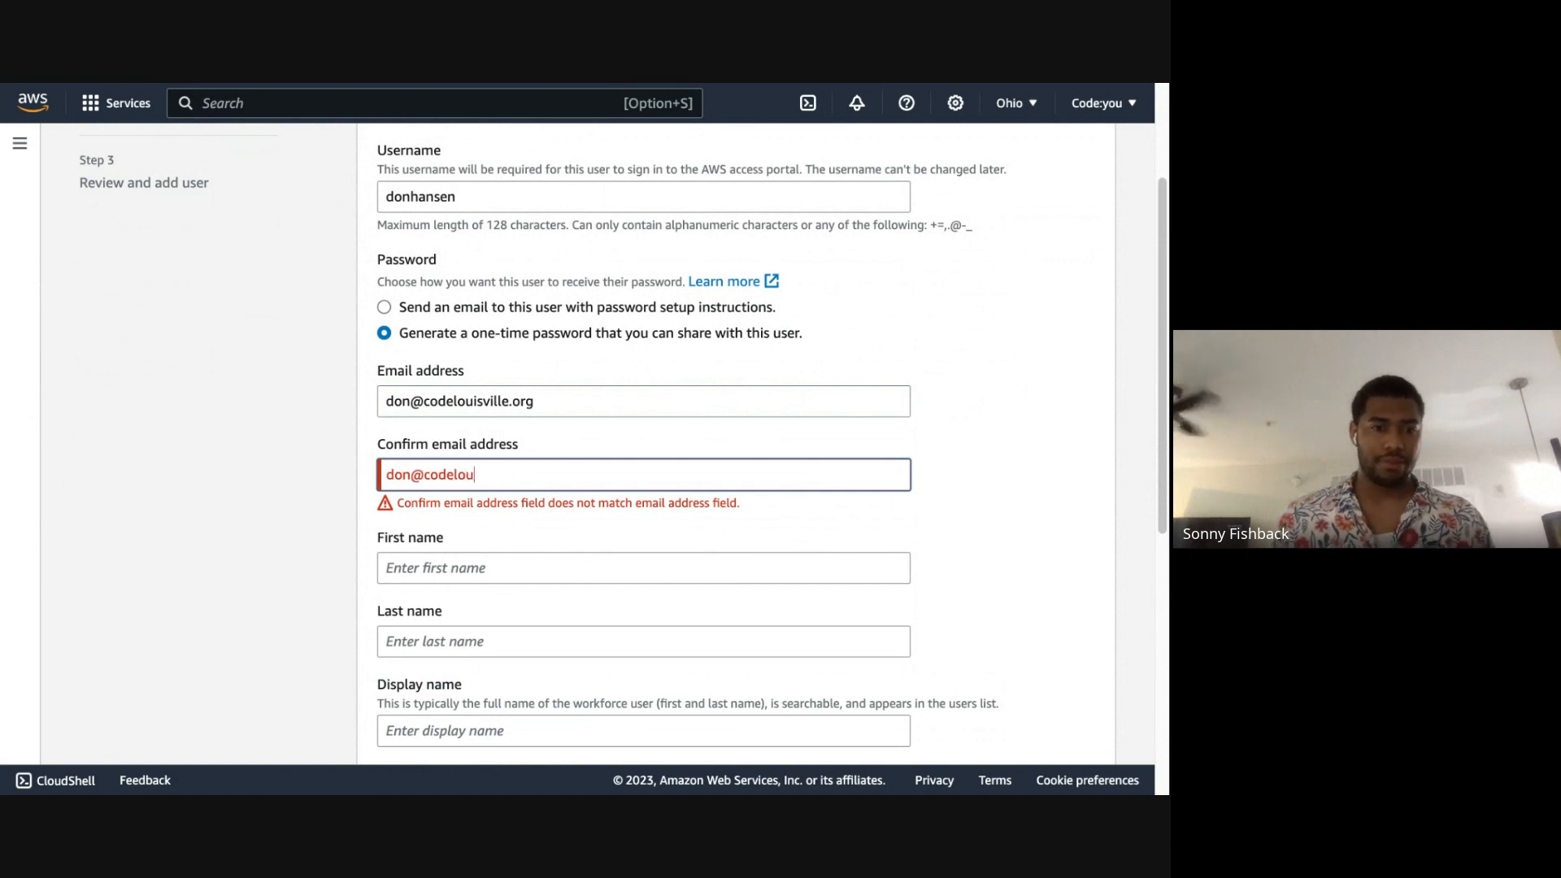
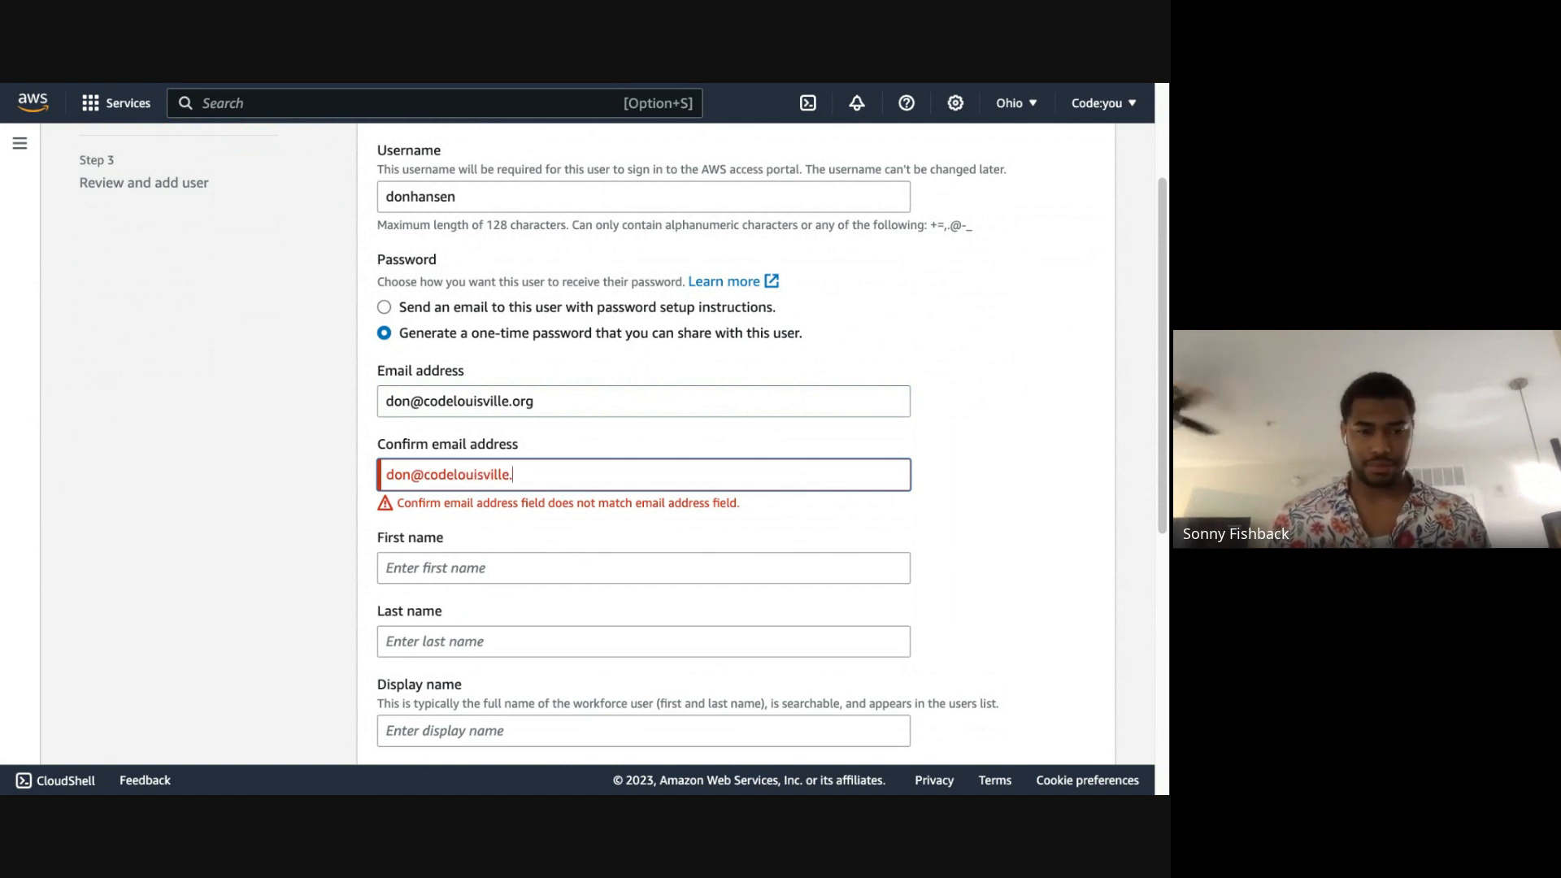
key("Tab")
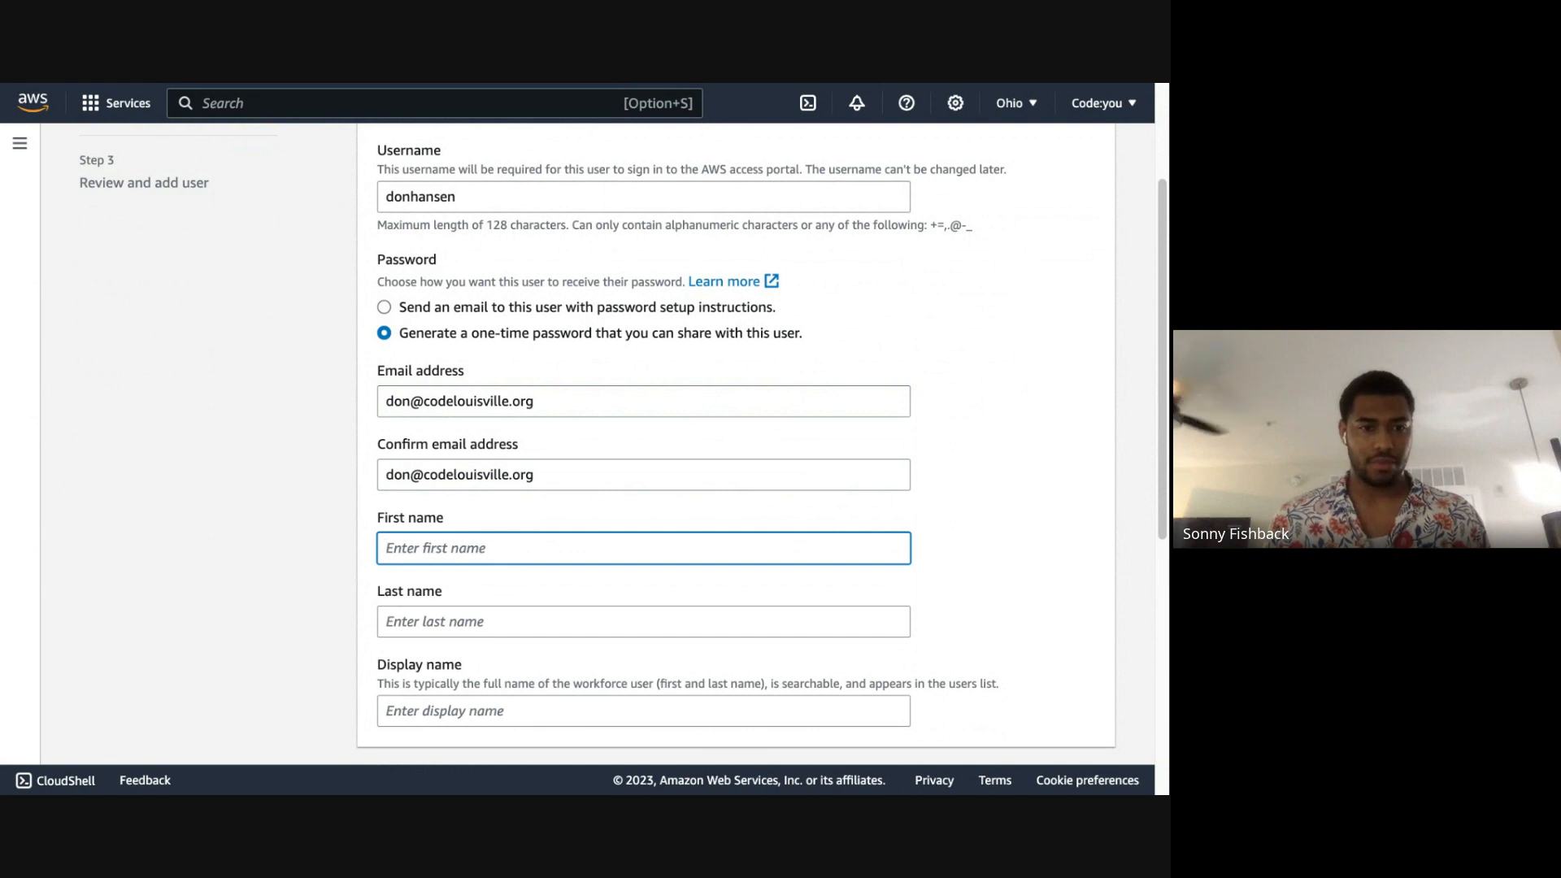
Step: Fill in the new user's first and last name, leave the optional details empty, and continue to group assignment
key("Tab")
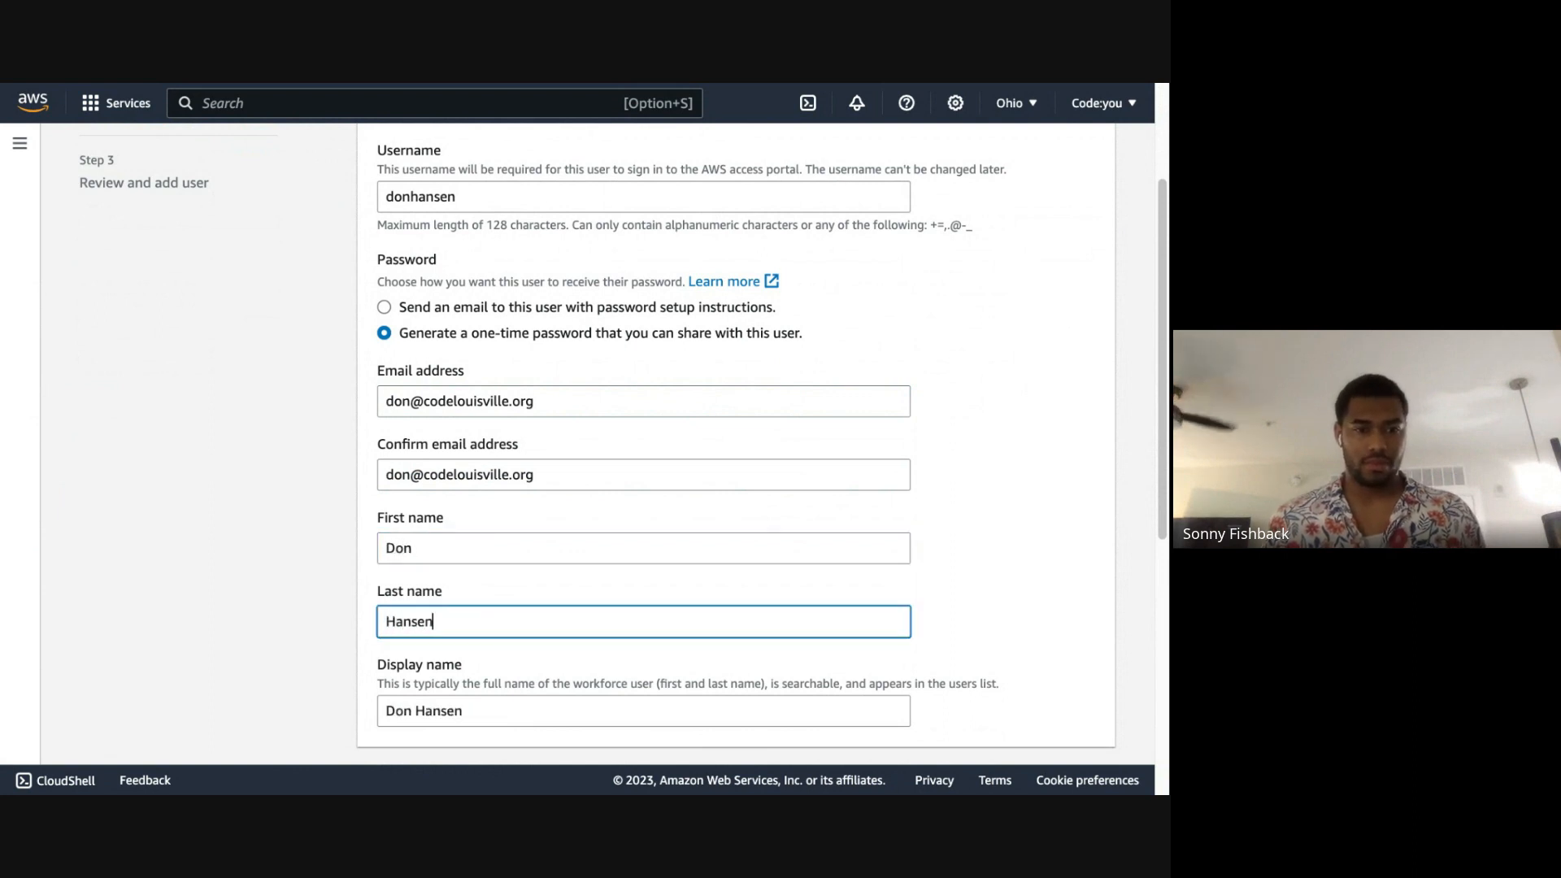
scroll(725, 477, "down", 5)
scroll(794, 513, "up", 3)
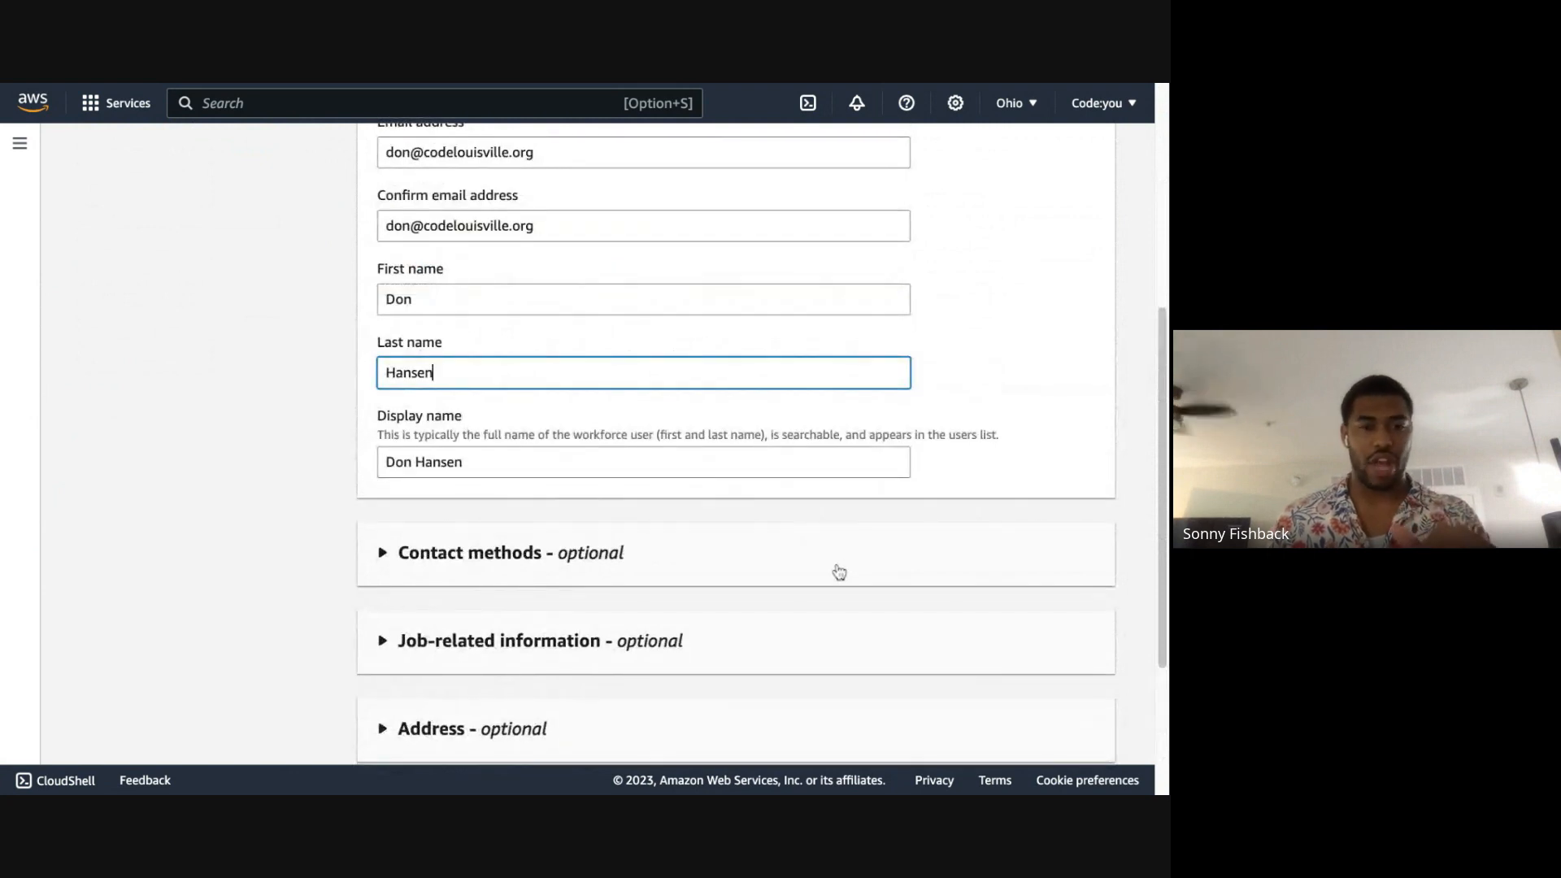
scroll(837, 569, "down", 3)
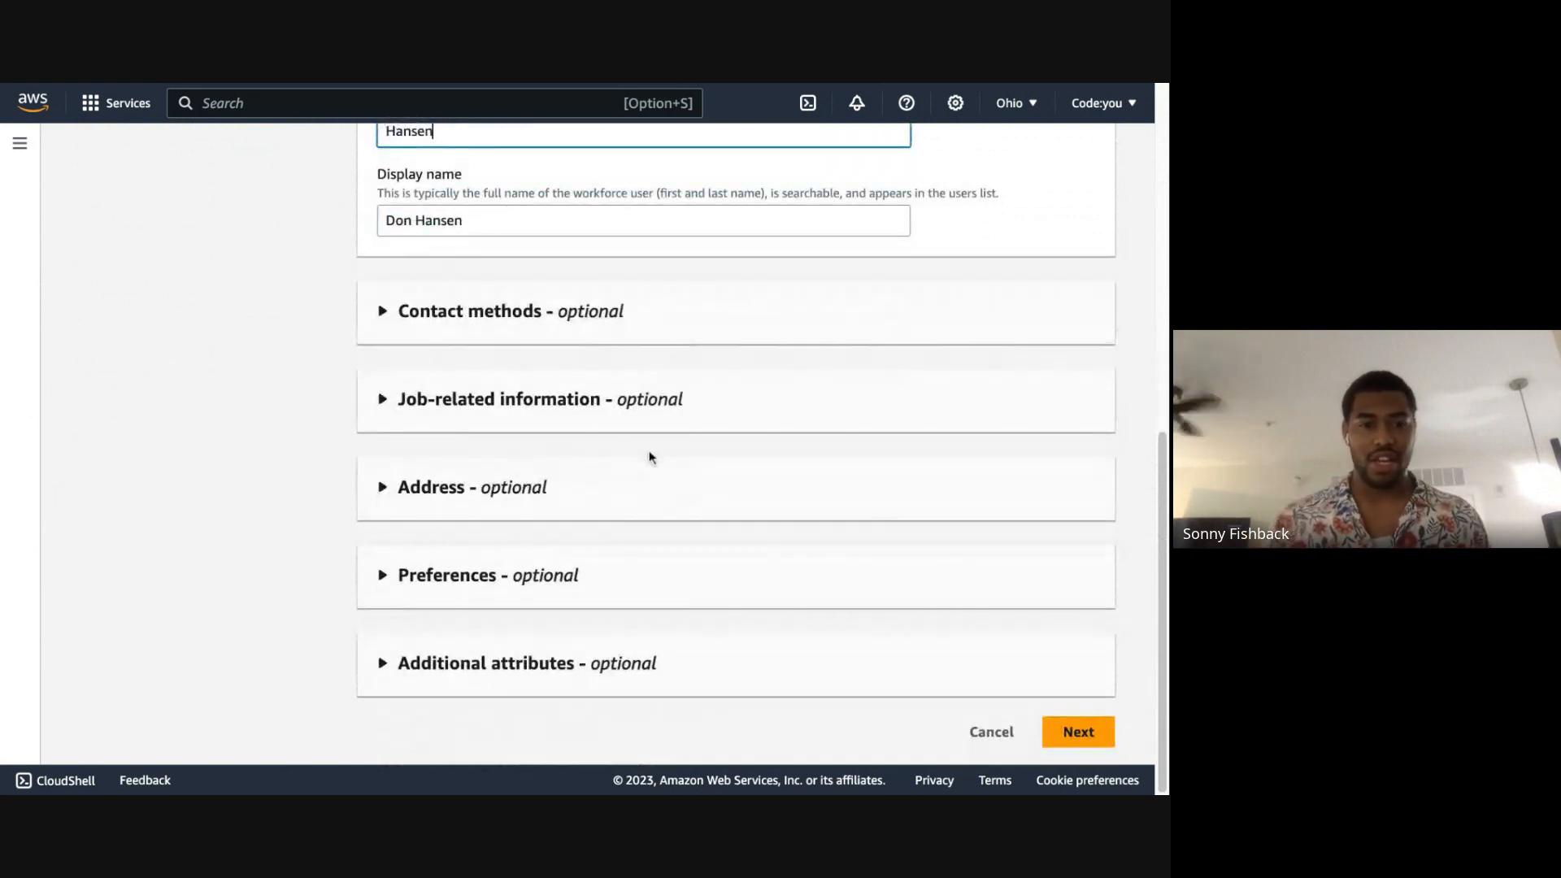
left_click(1077, 732)
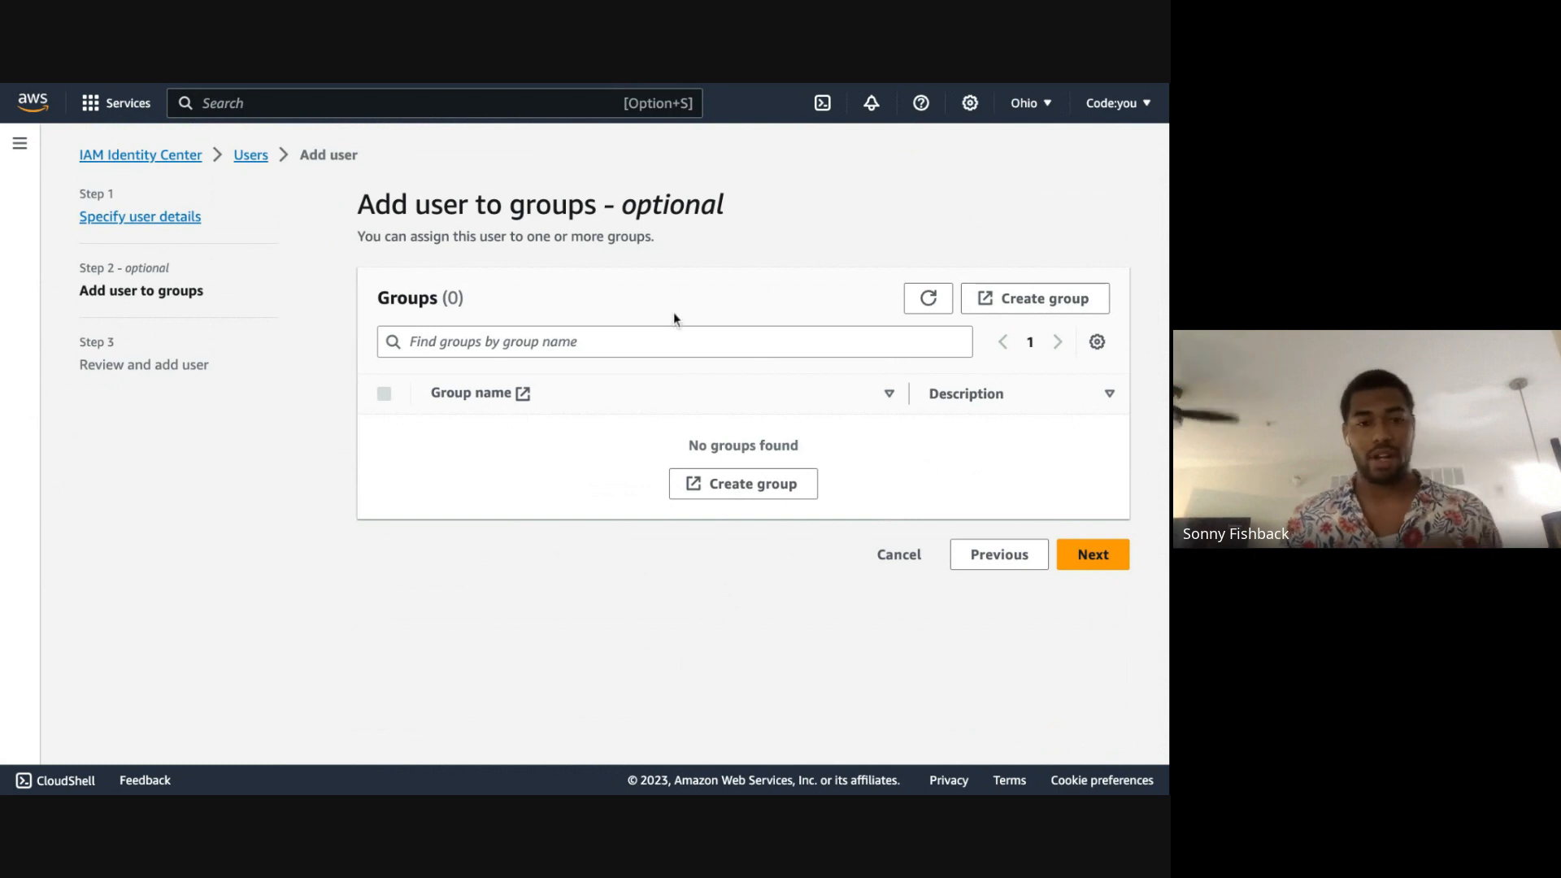
Step: Skip assigning the user to any group and add the user from the review page
left_click(1104, 554)
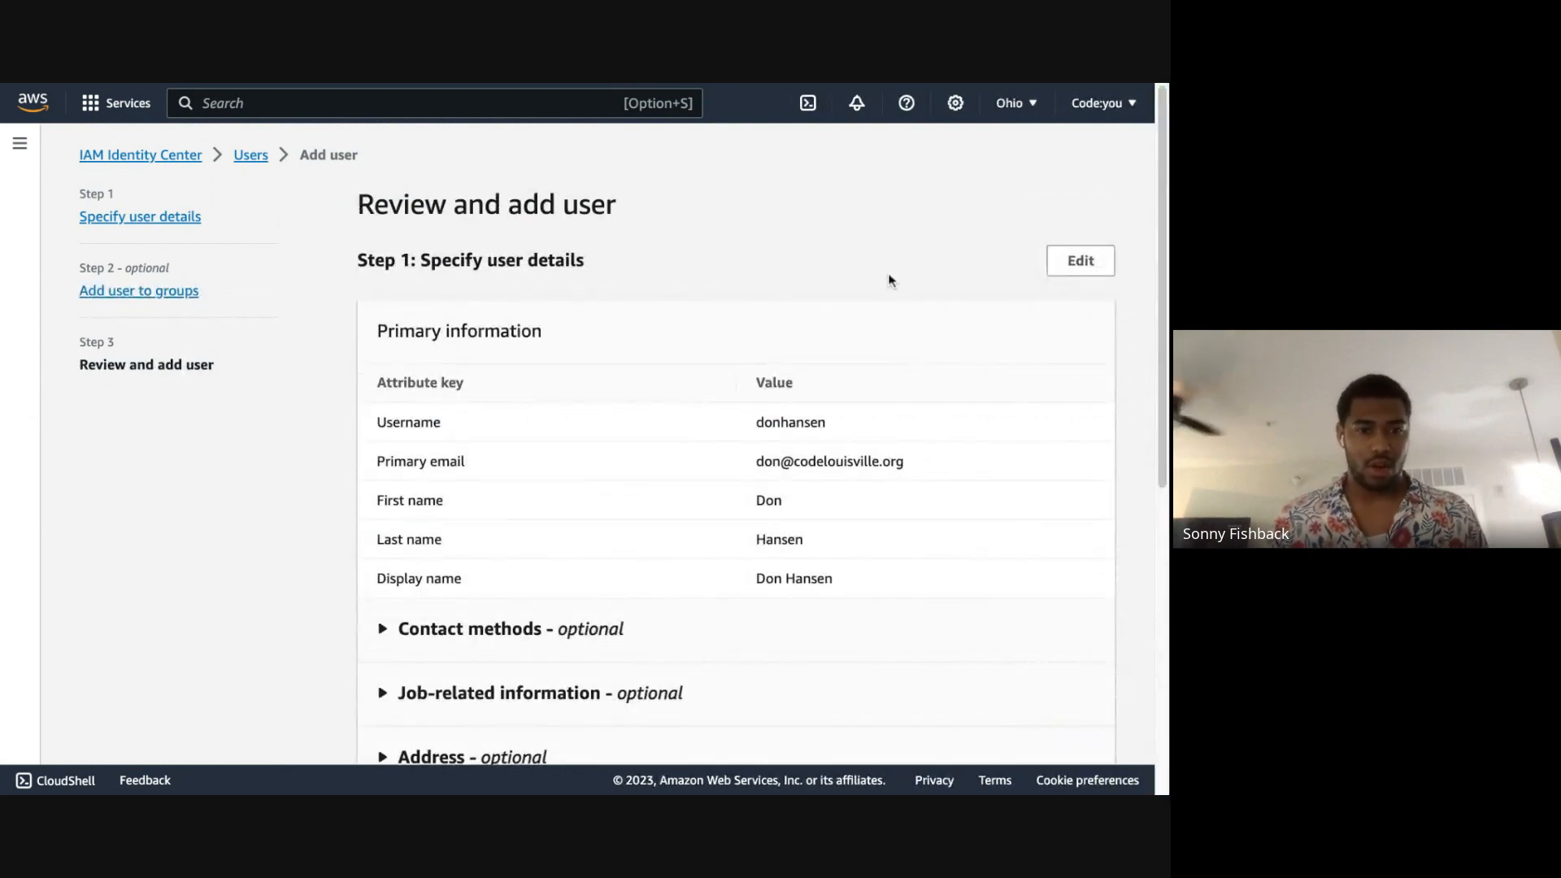
left_click_drag(1161, 183, 1160, 489)
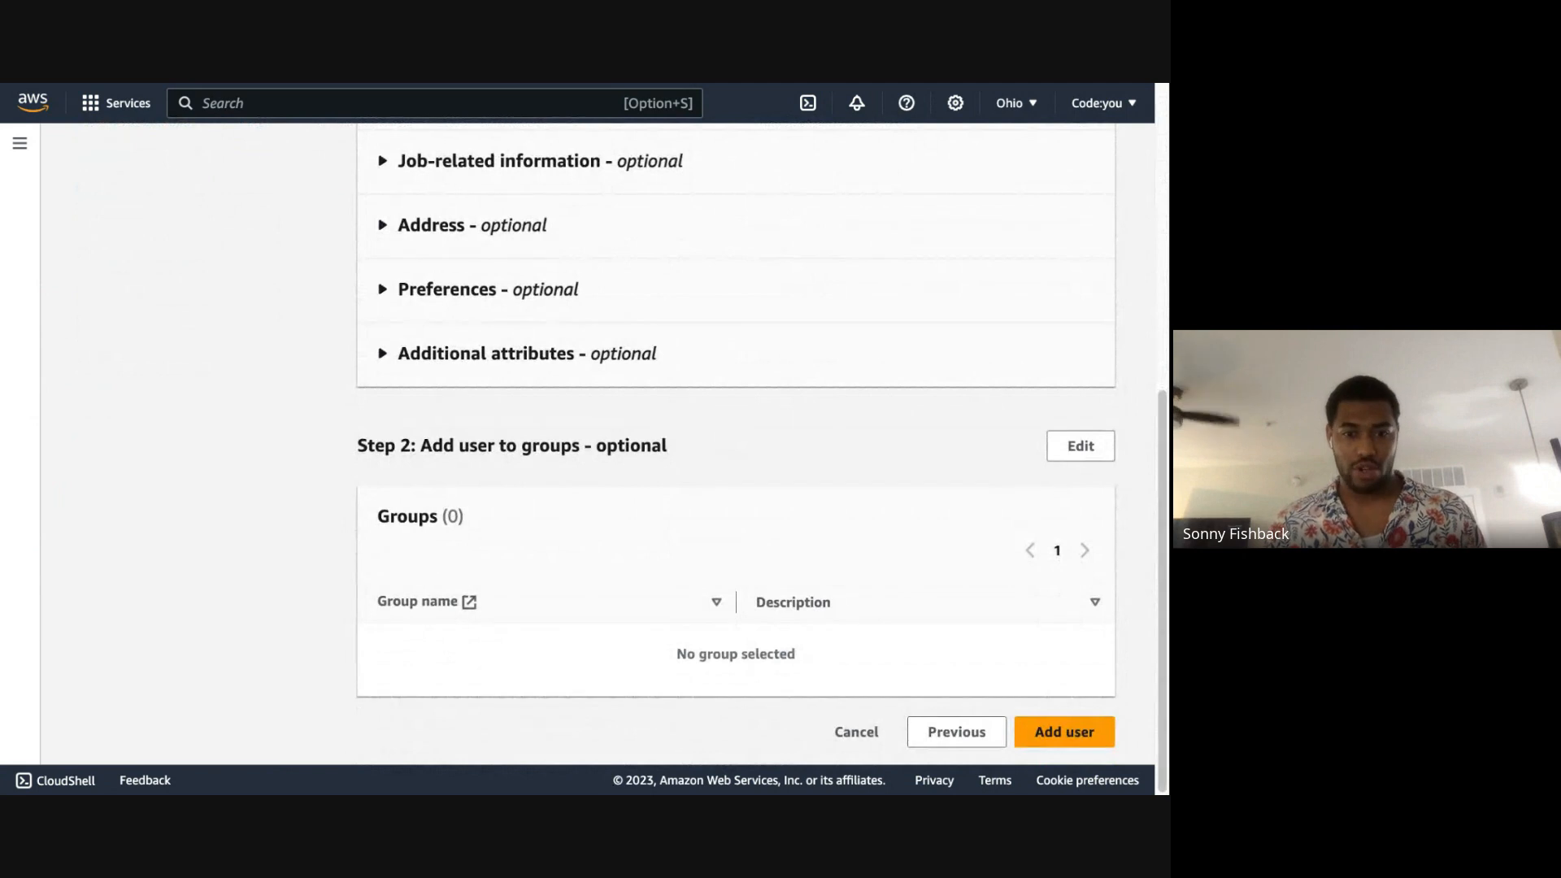
left_click(1081, 732)
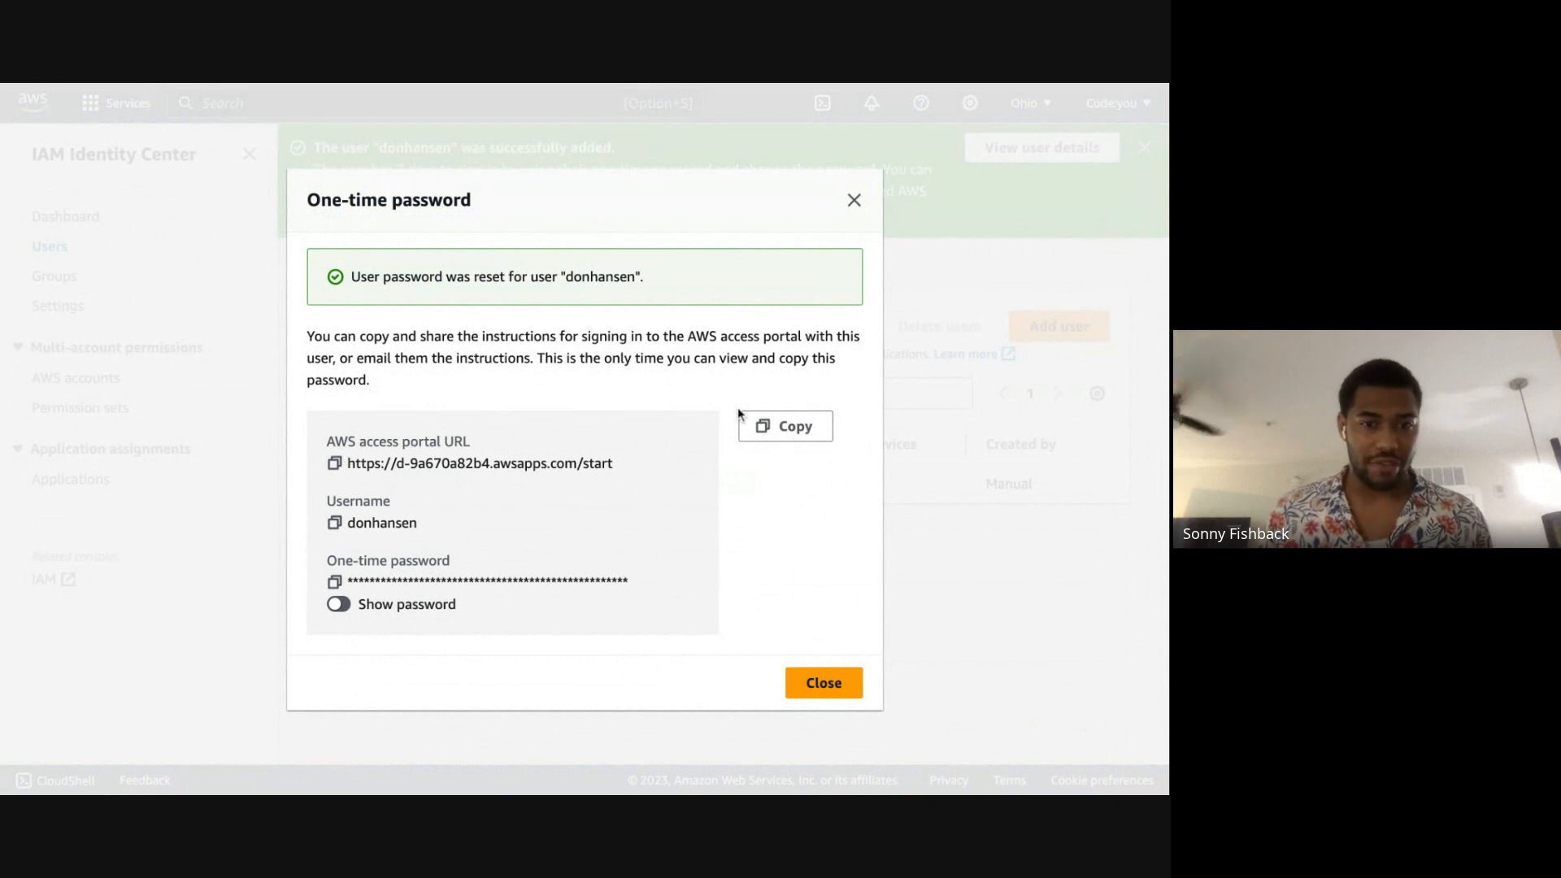
Step: Copy the new user's access portal sign-in details, including the one-time password, for sharing
left_click(799, 433)
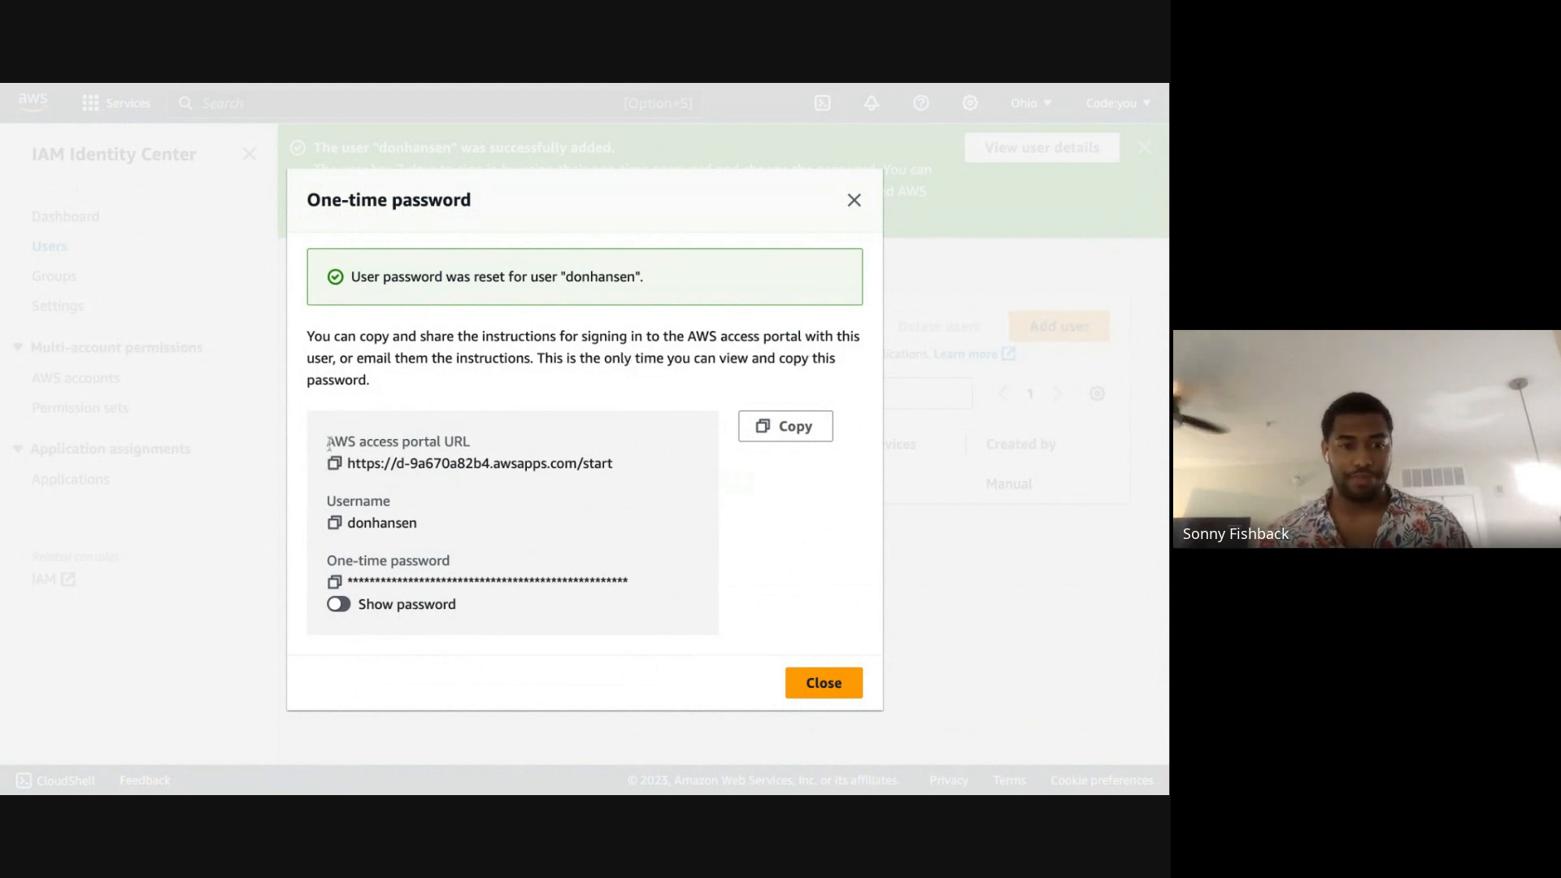
left_click_drag(328, 443, 540, 612)
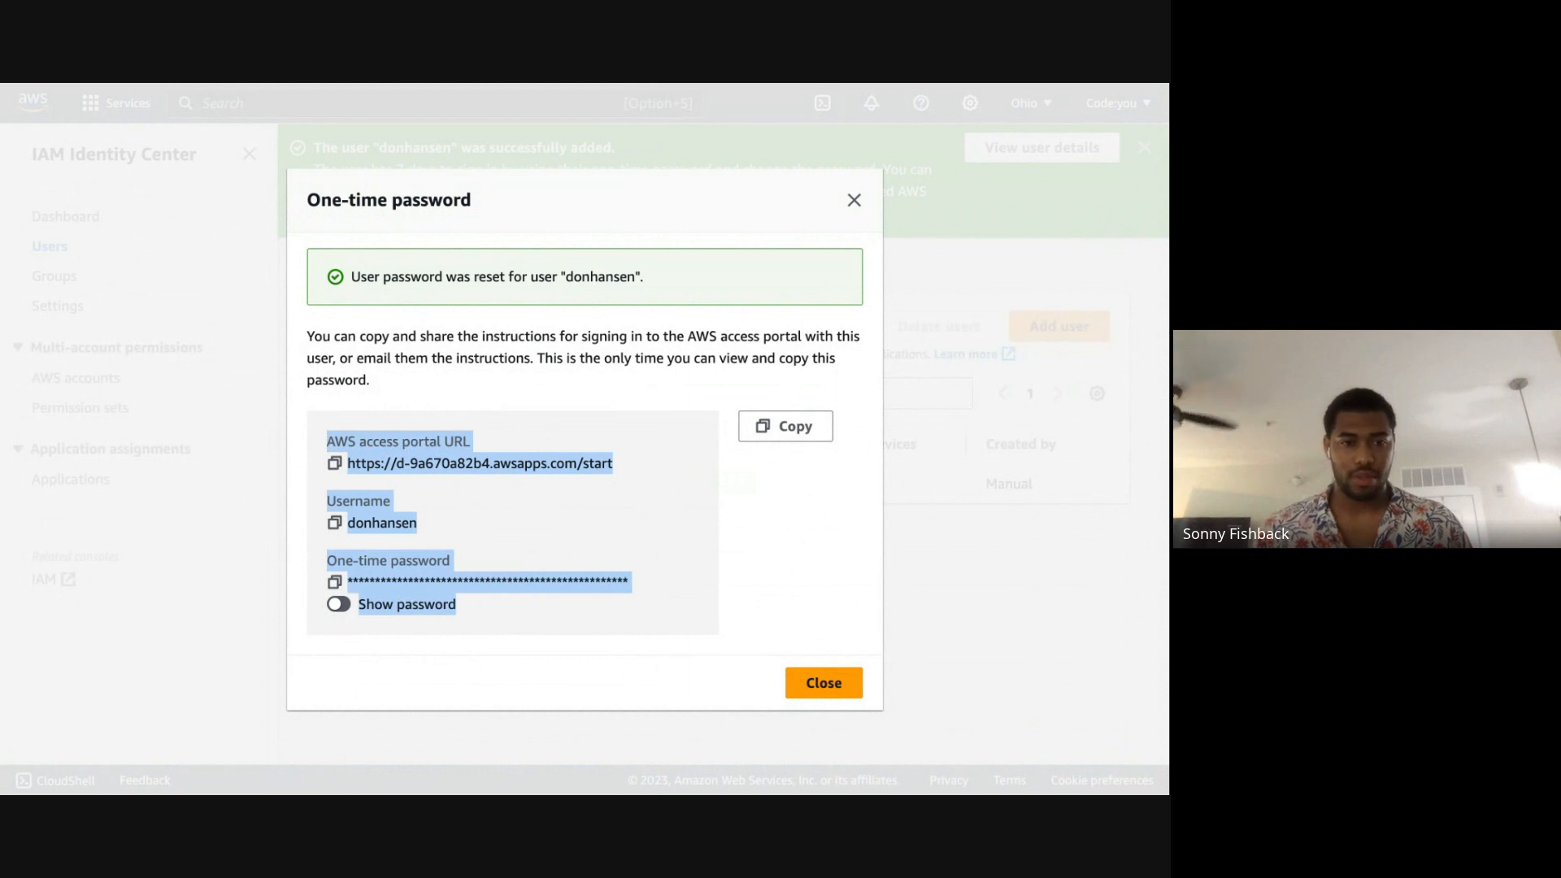
key("super+Tab")
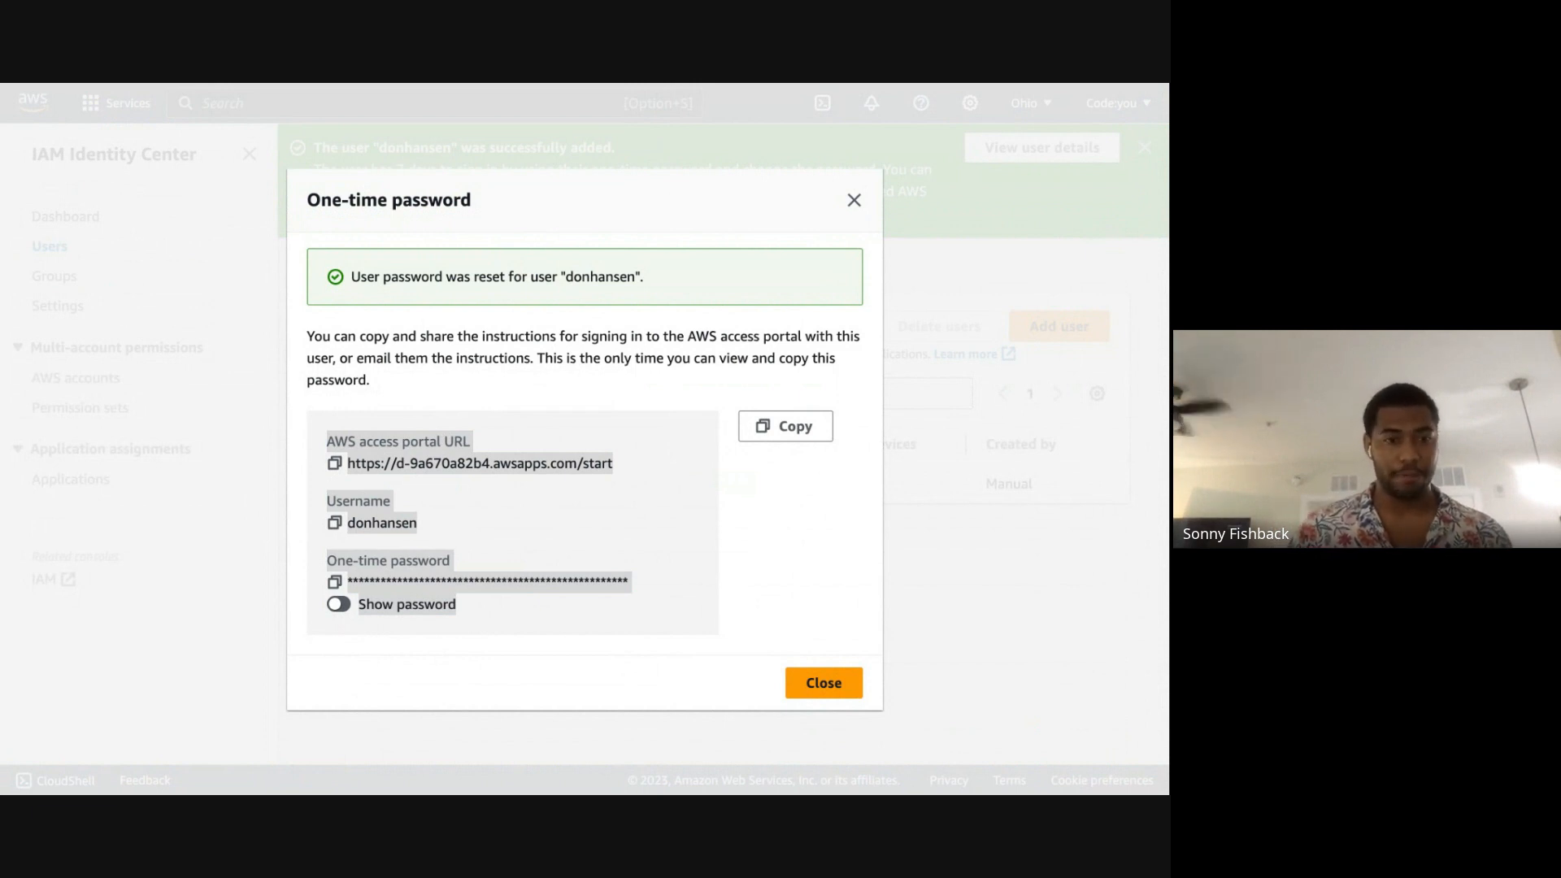
key("super+Tab")
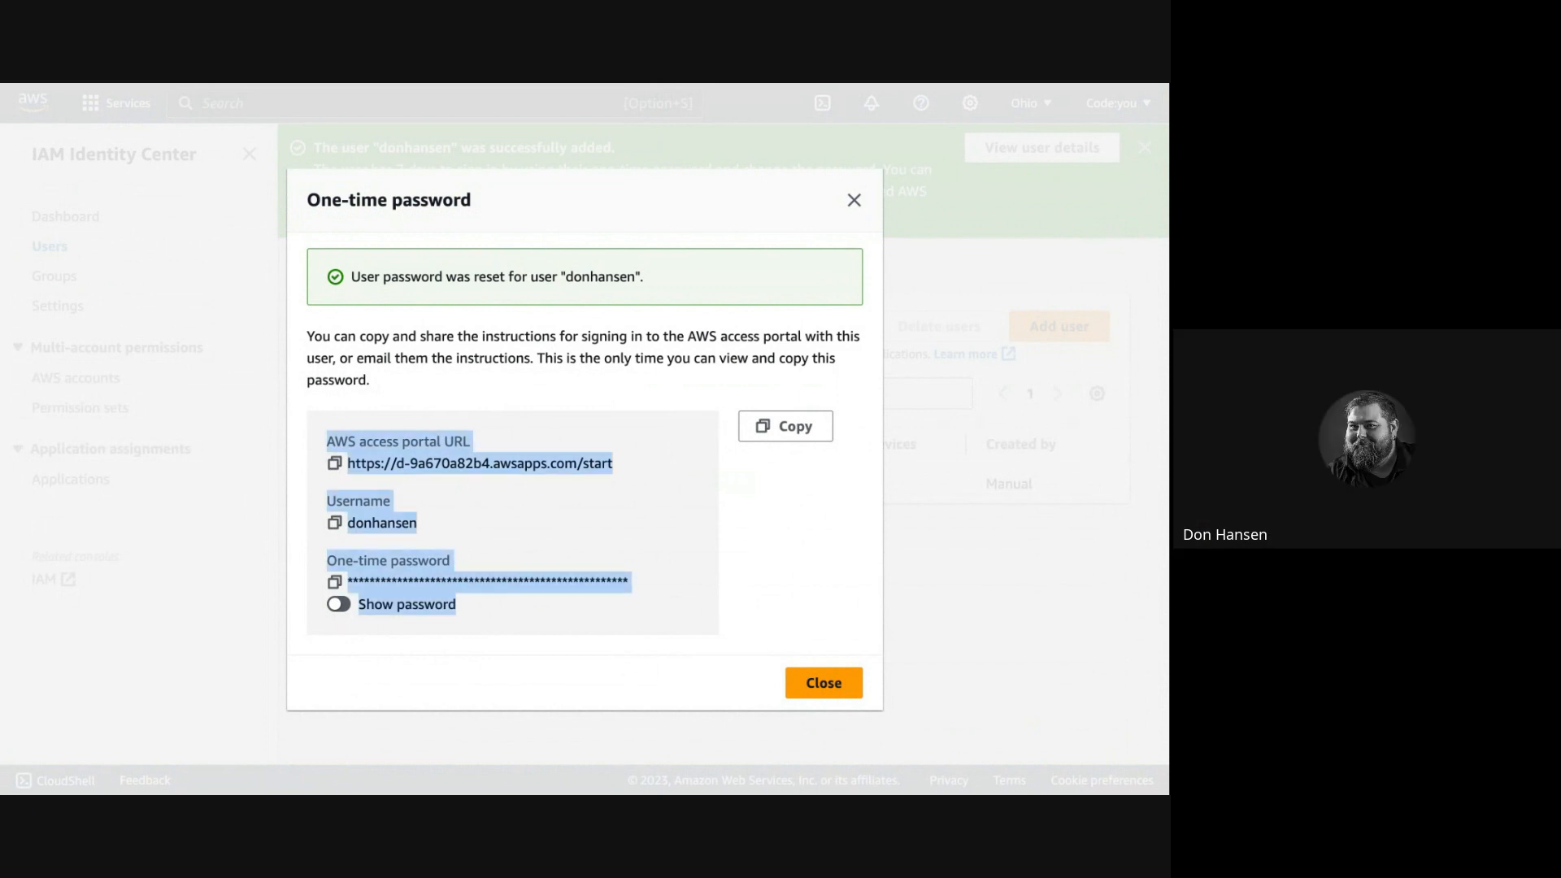
Step: Reveal the generated one-time password and close its dialog
left_click(776, 502)
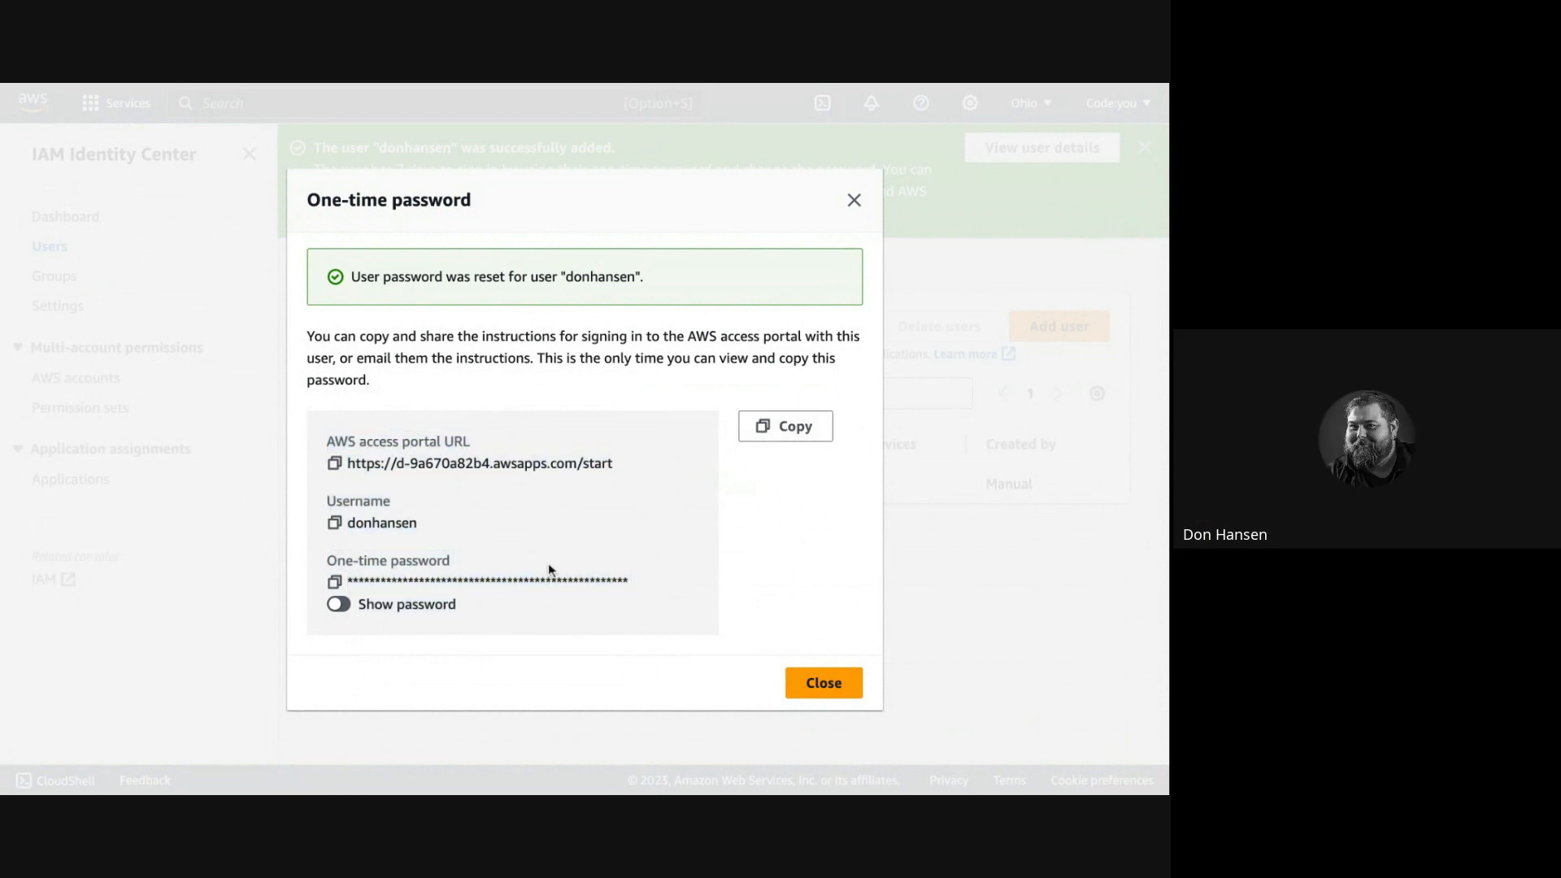
left_click(339, 604)
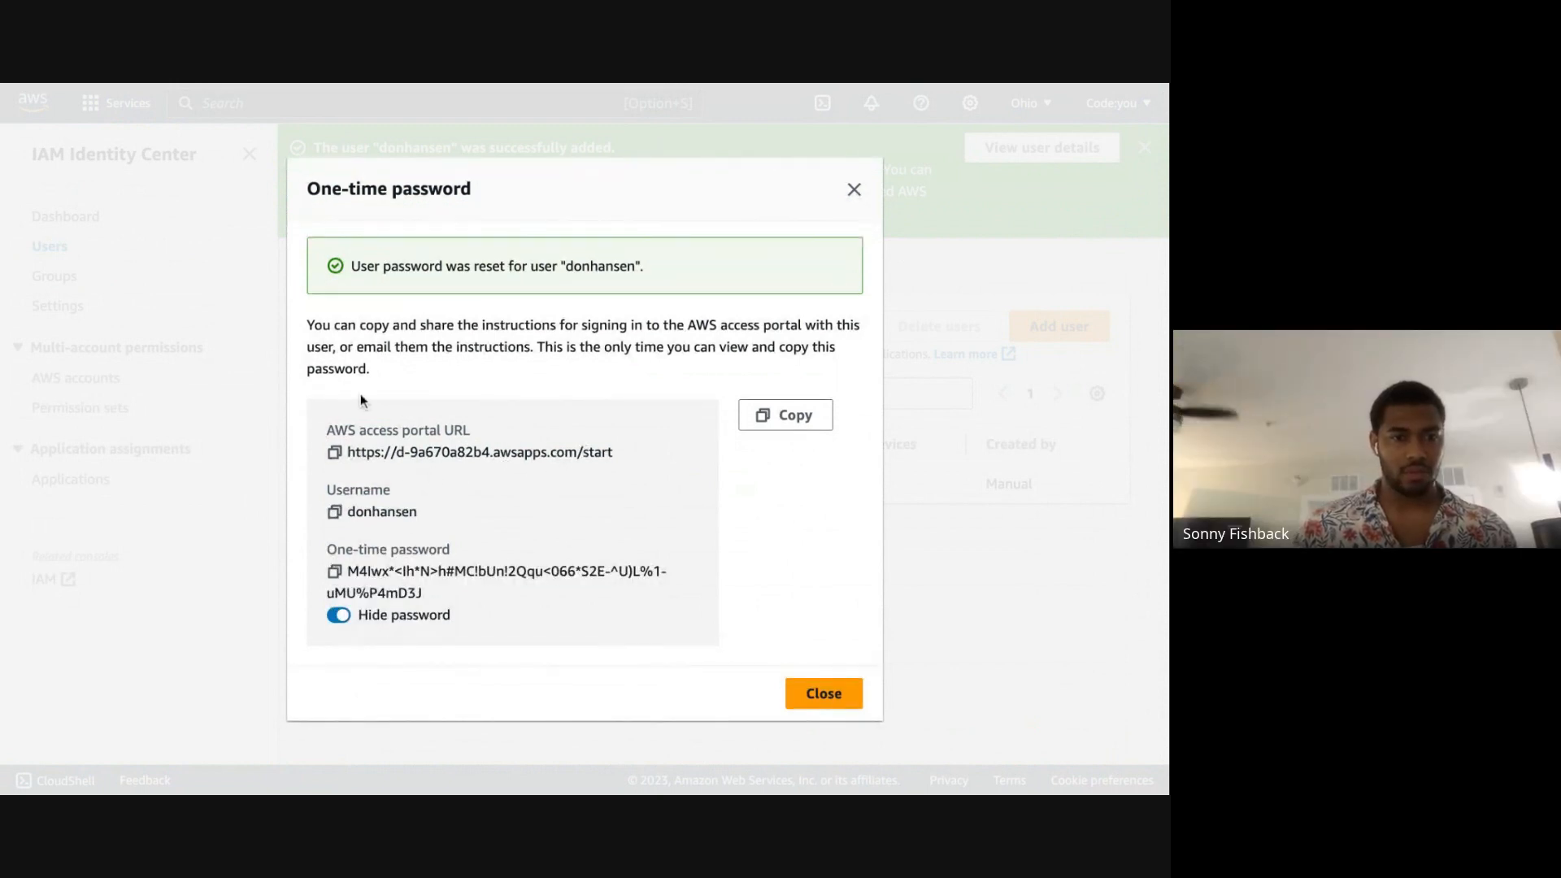
left_click(824, 693)
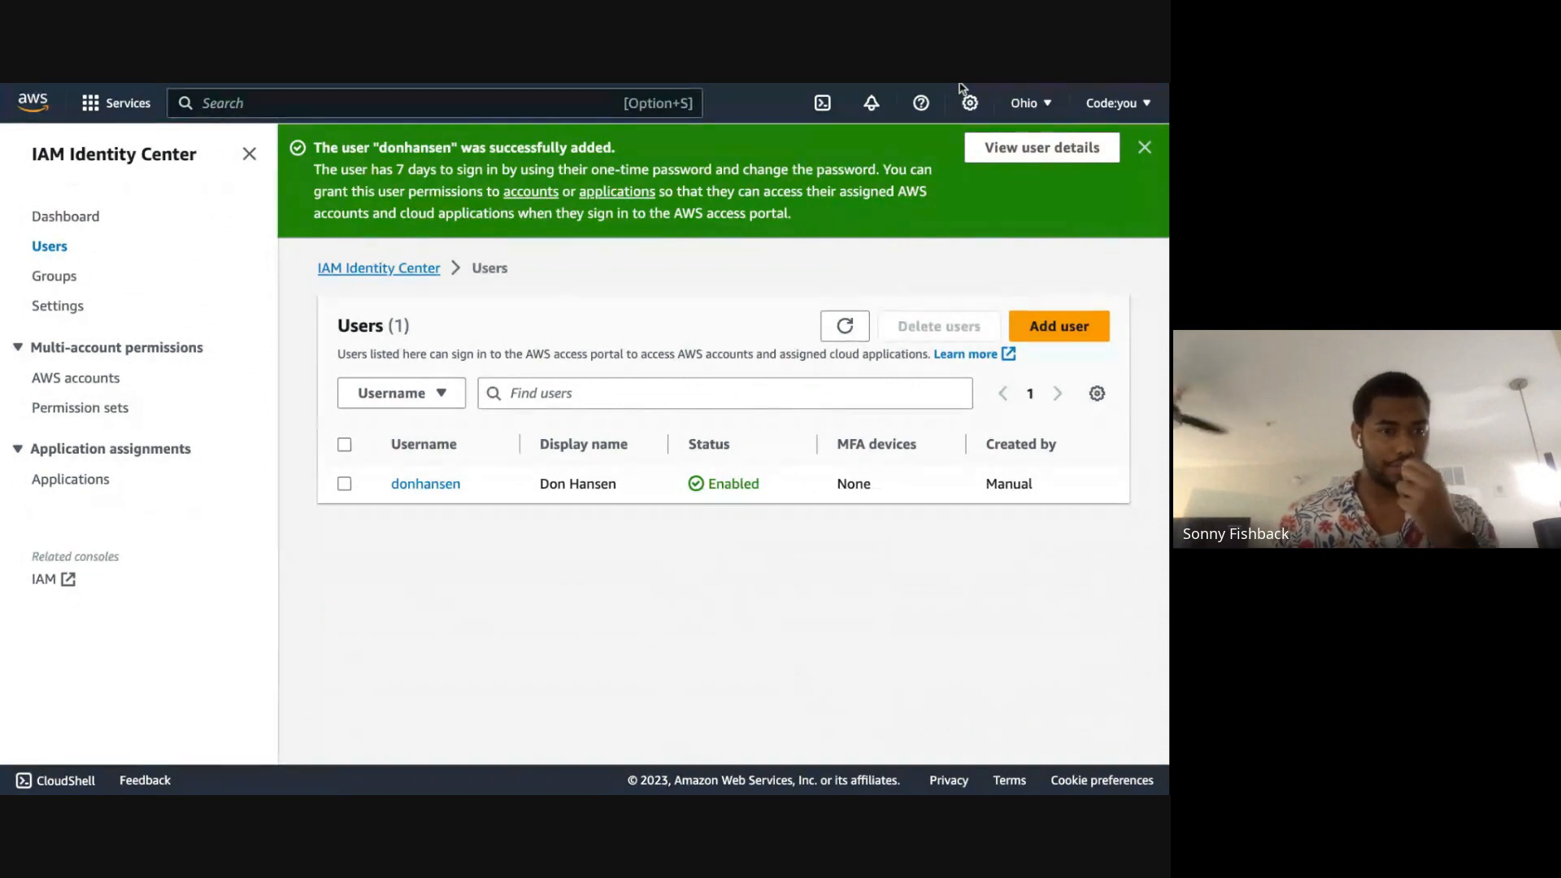
Step: Open the new user's details page and examine the general information and all profile attributes
left_click(455, 484)
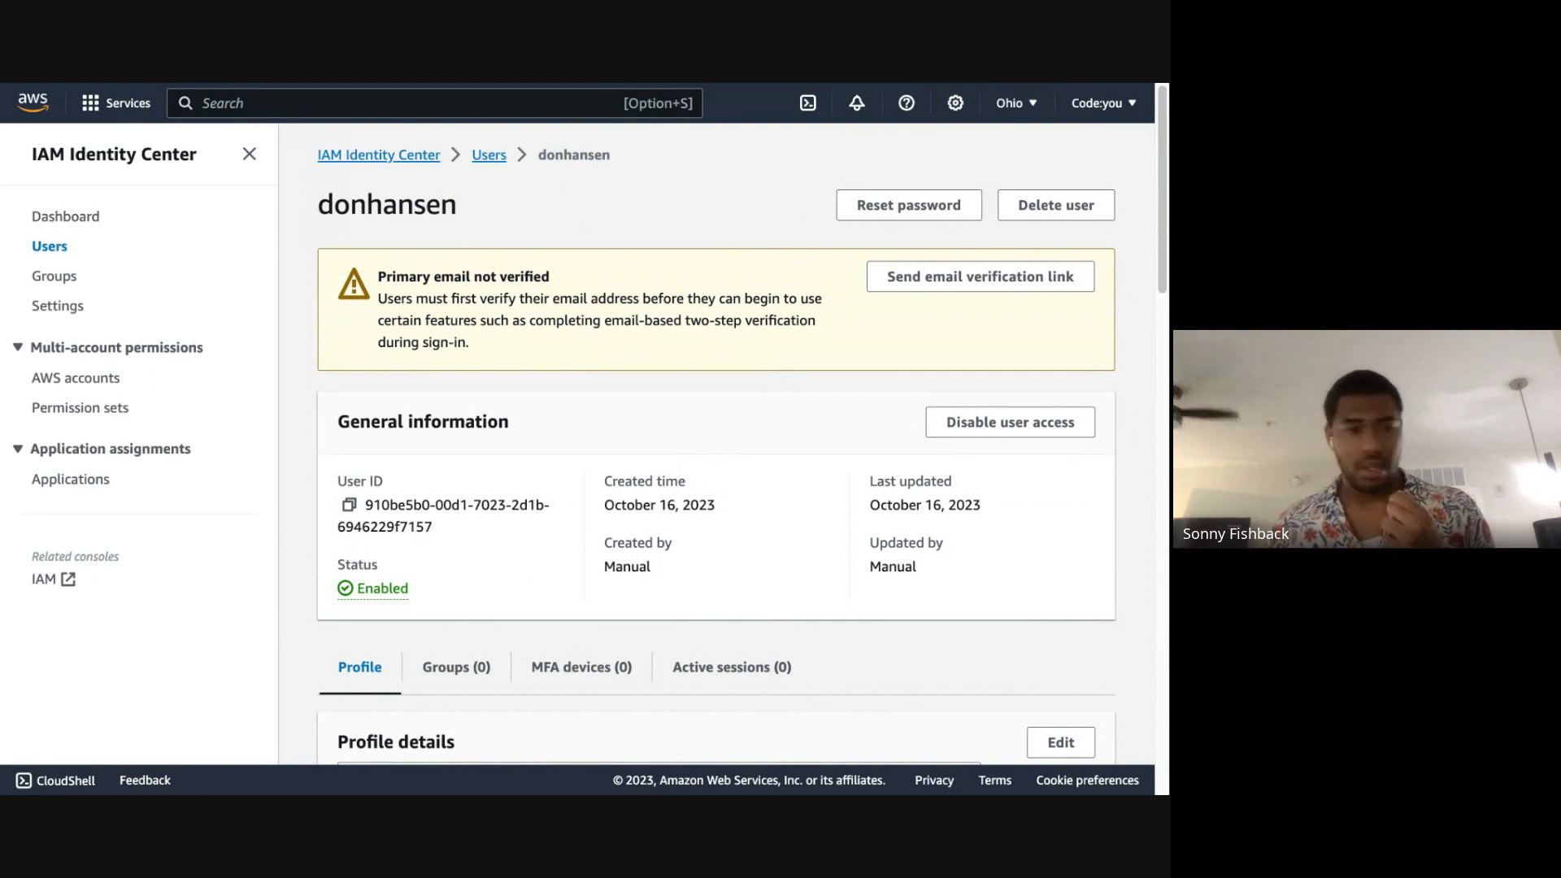
scroll(715, 443, "down", 5)
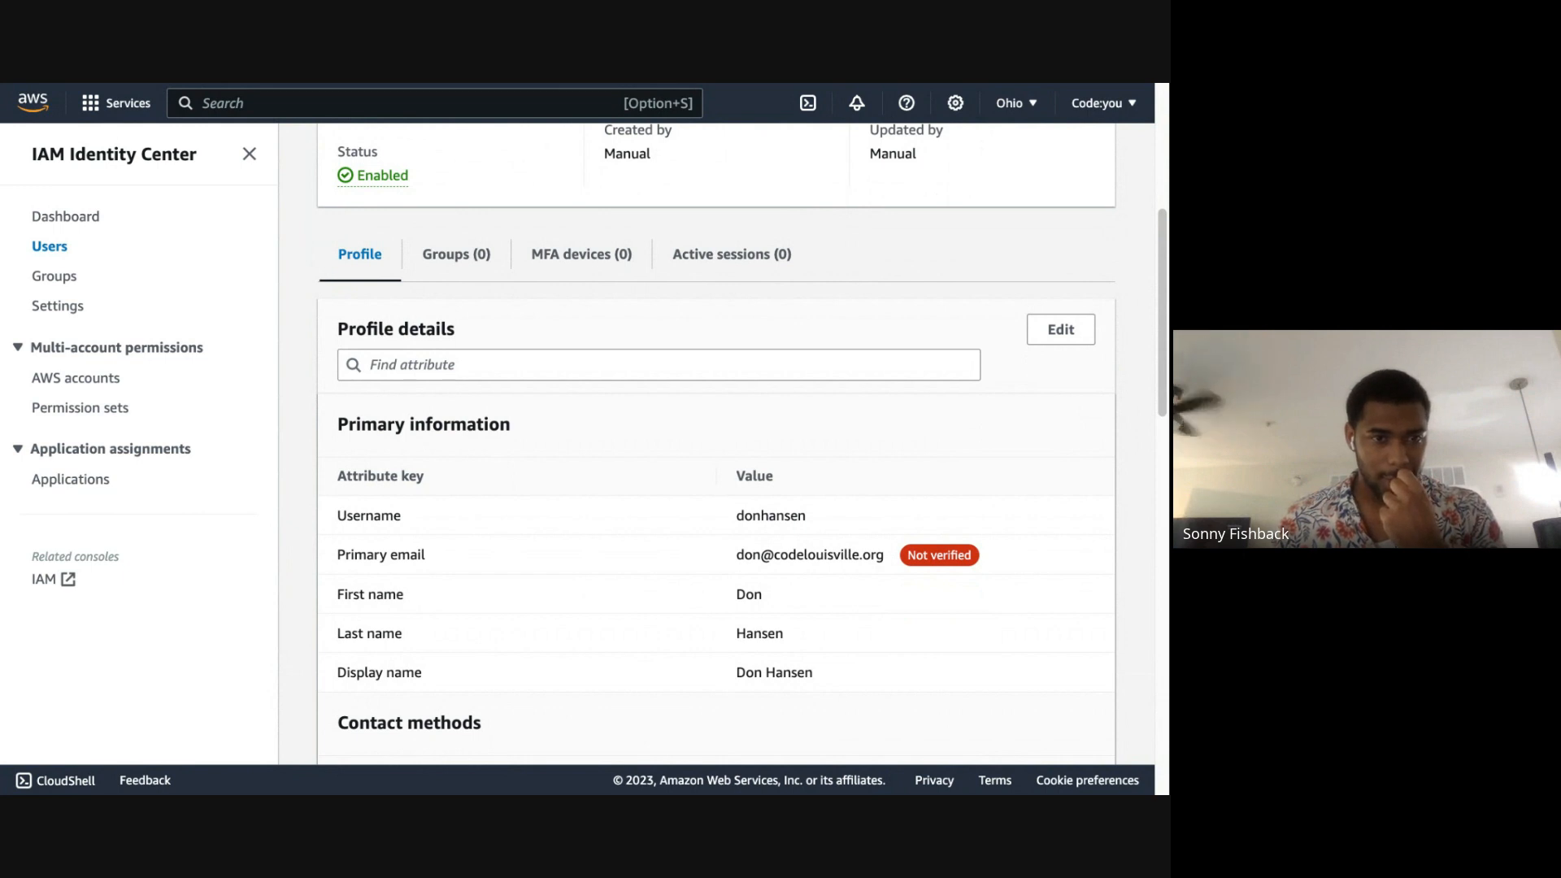
scroll(715, 444, "down", 3)
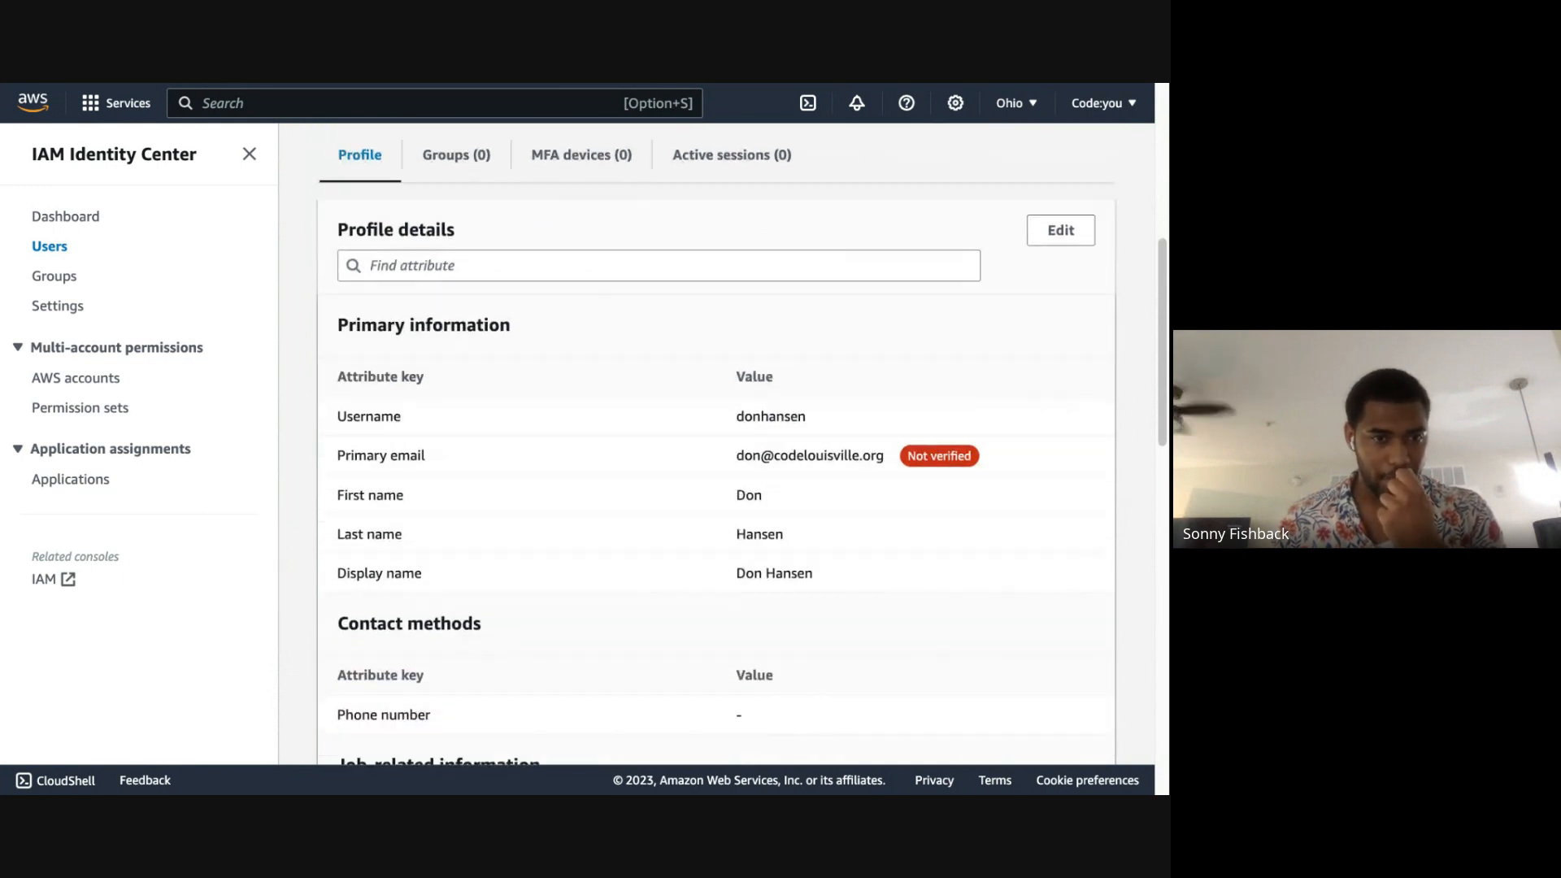
scroll(715, 444, "down", 2)
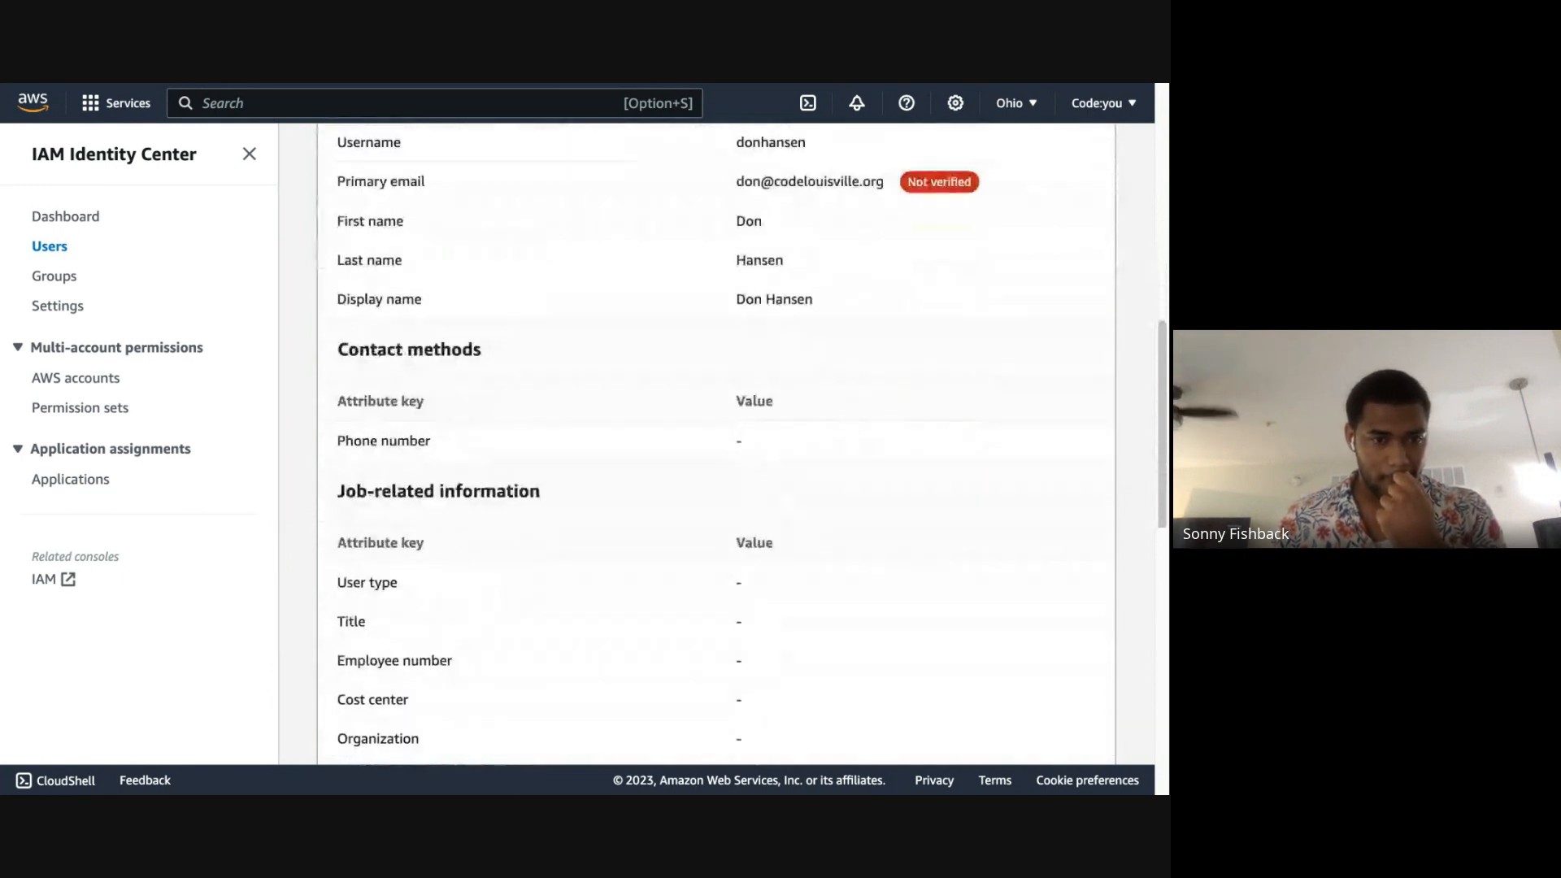
scroll(716, 444, "down", 6)
scroll(716, 444, "down", 5)
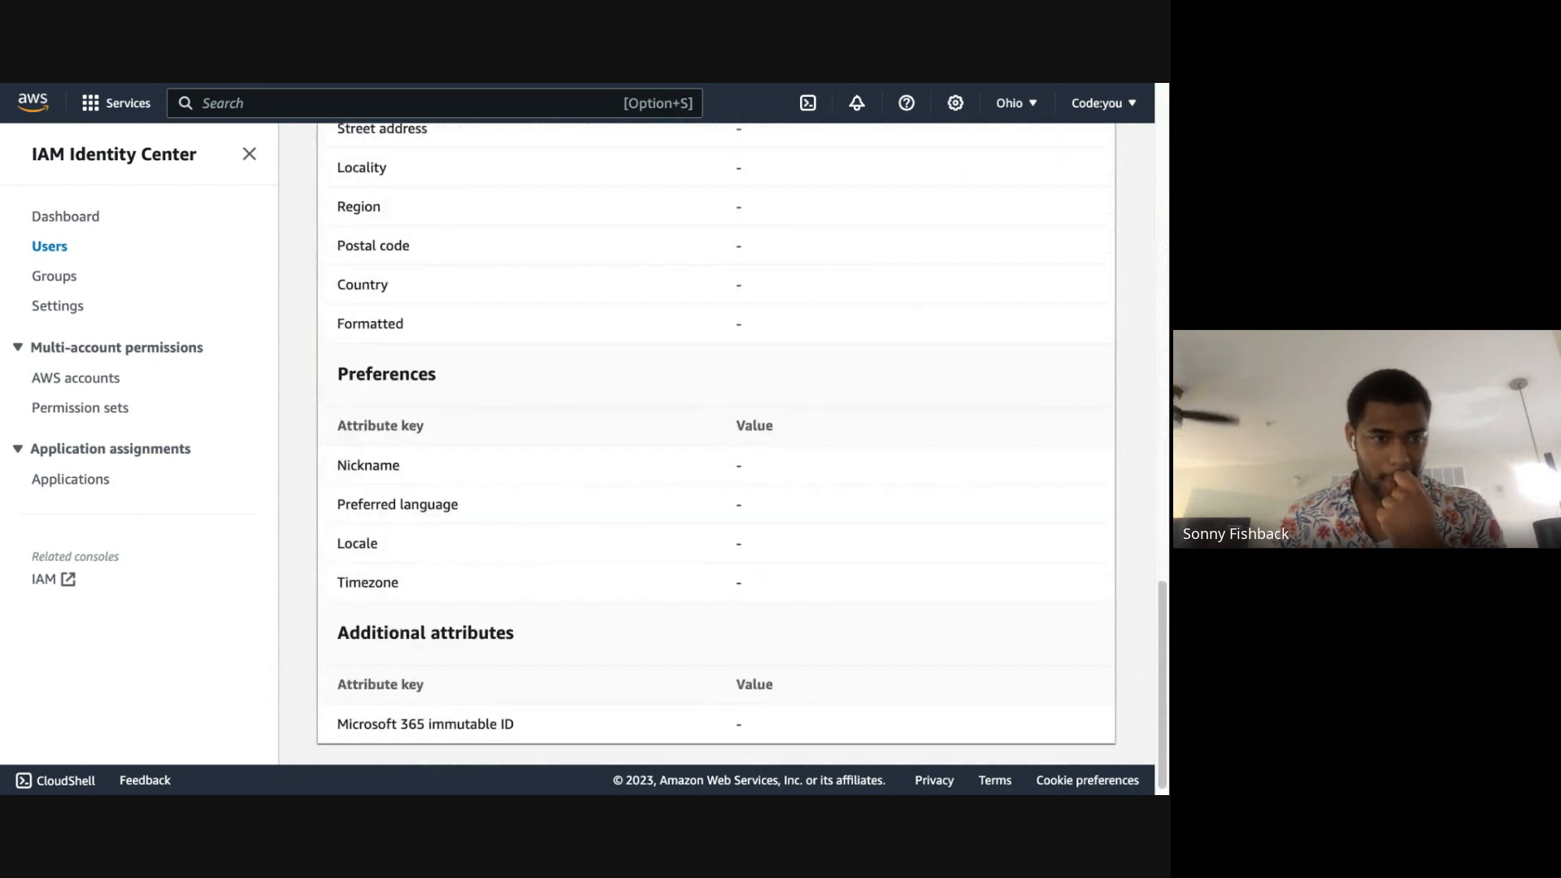
scroll(716, 444, "up", 15)
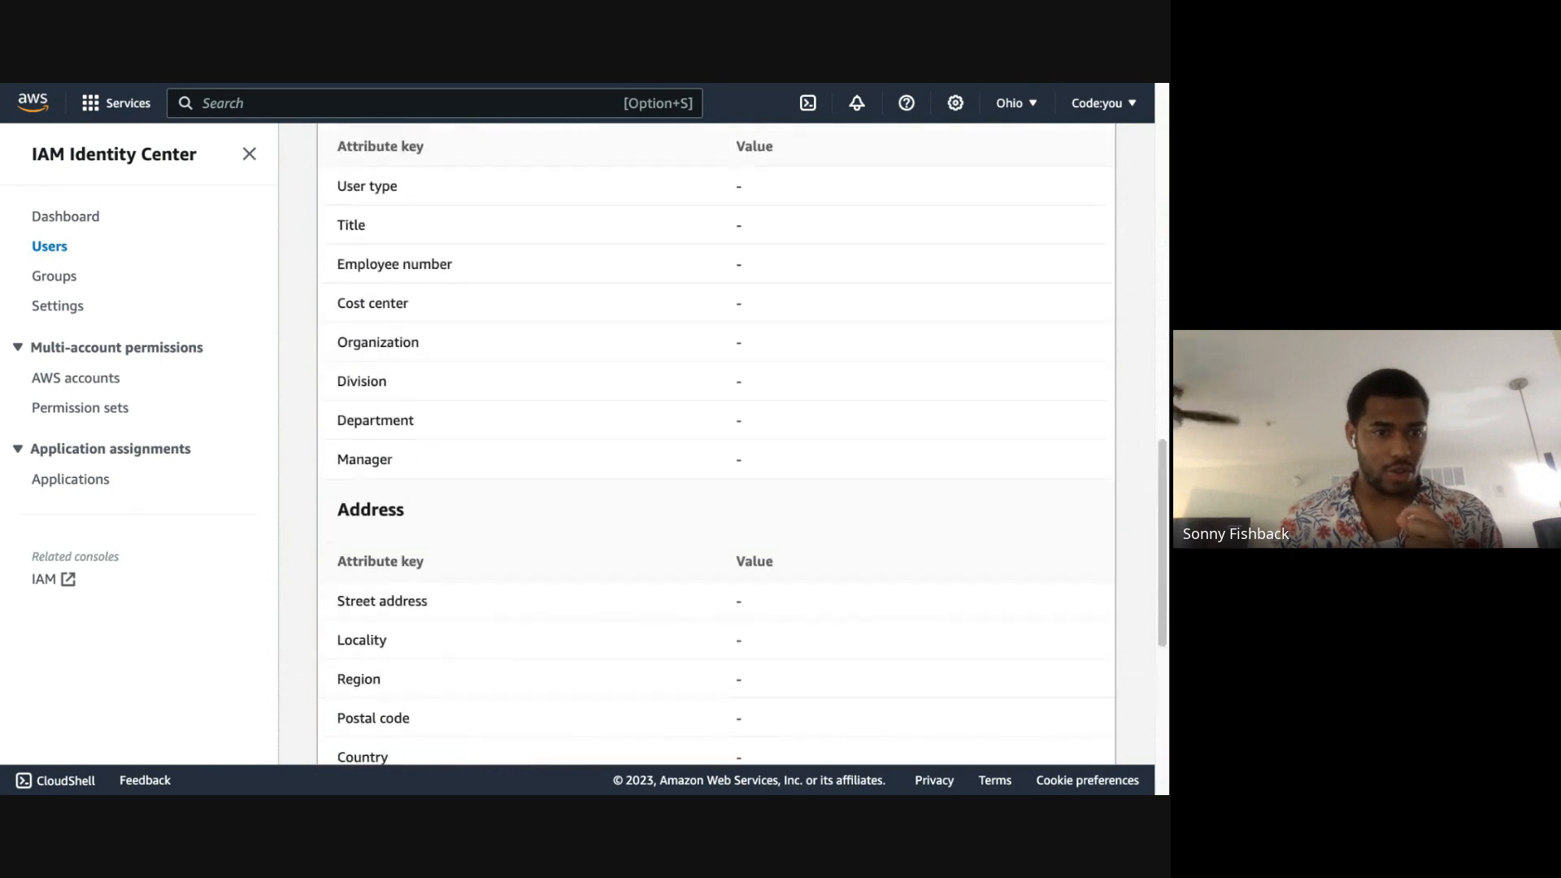
scroll(715, 444, "up", 3)
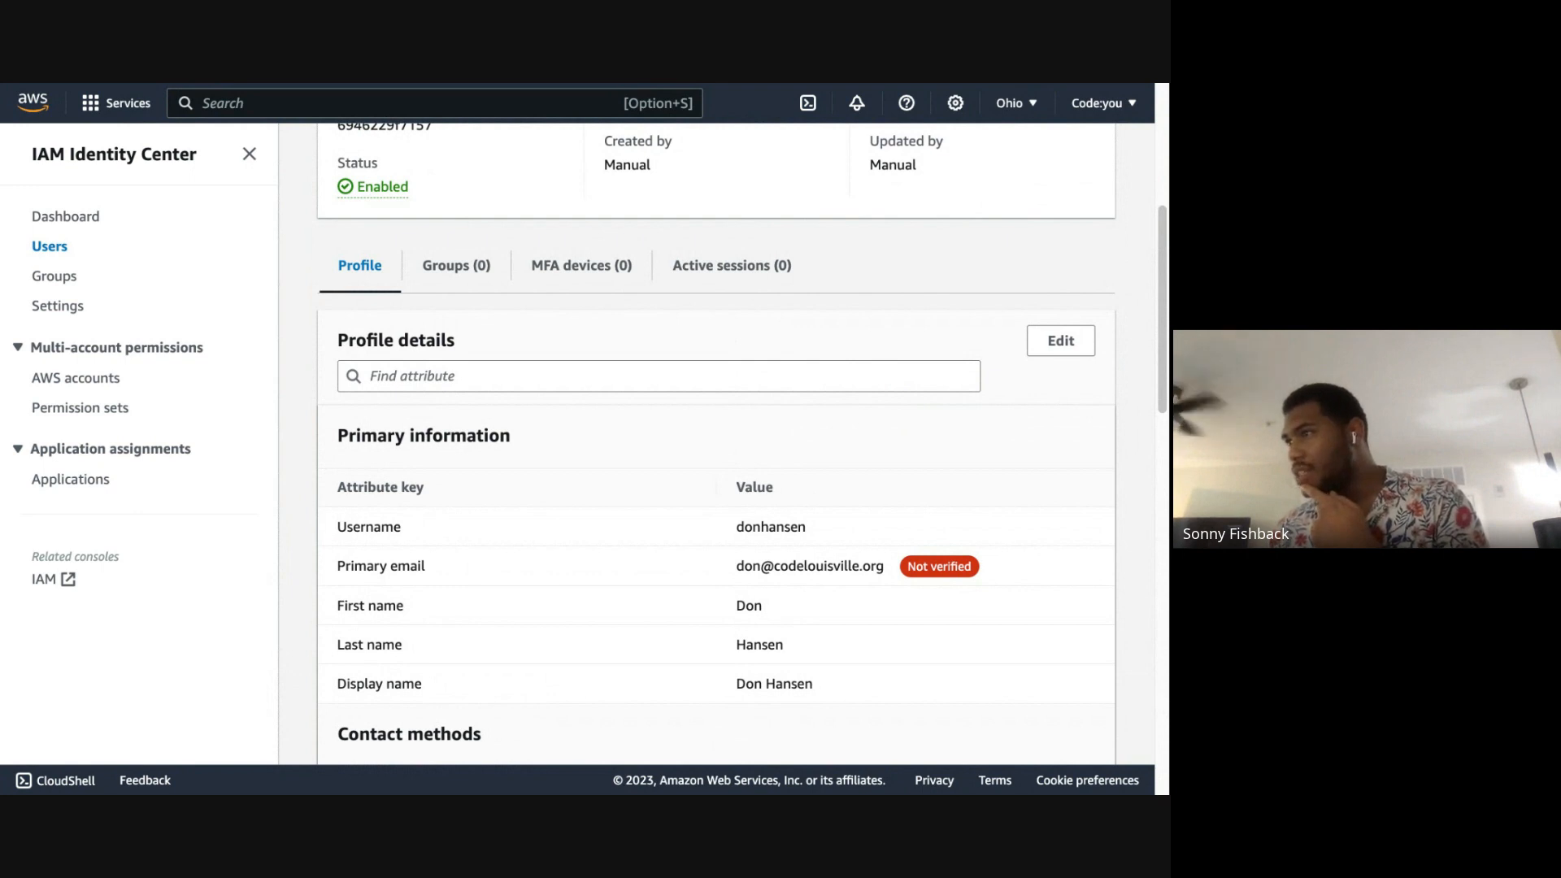
scroll(715, 443, "up", 1)
scroll(715, 444, "up", 1)
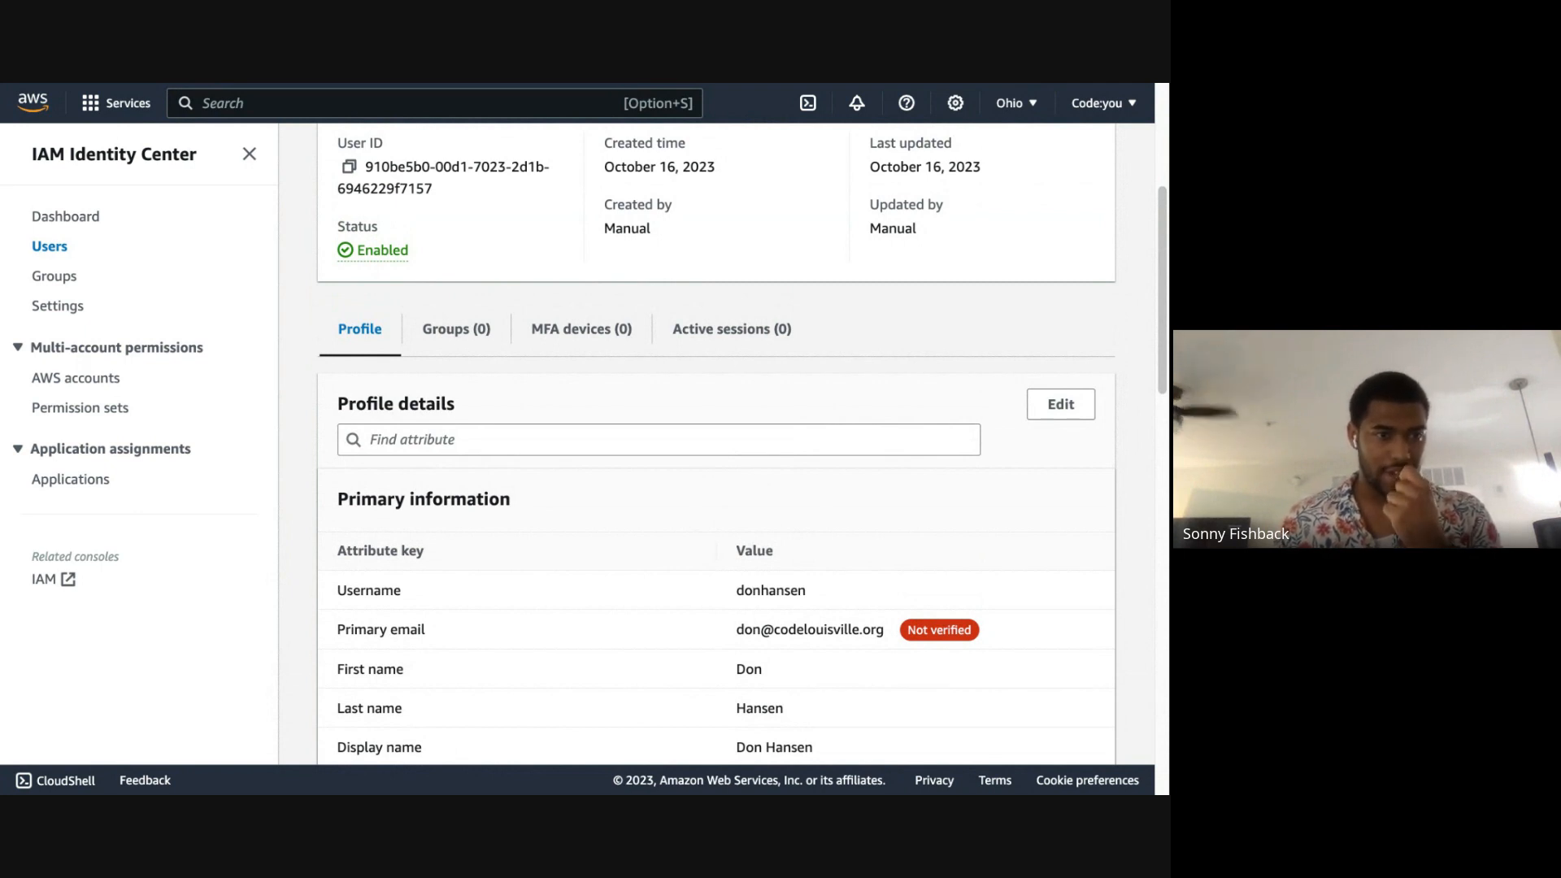
Step: Check the organization's AWS accounts, and inspect the display preferences of the IAM Identity Center users list
left_click(77, 387)
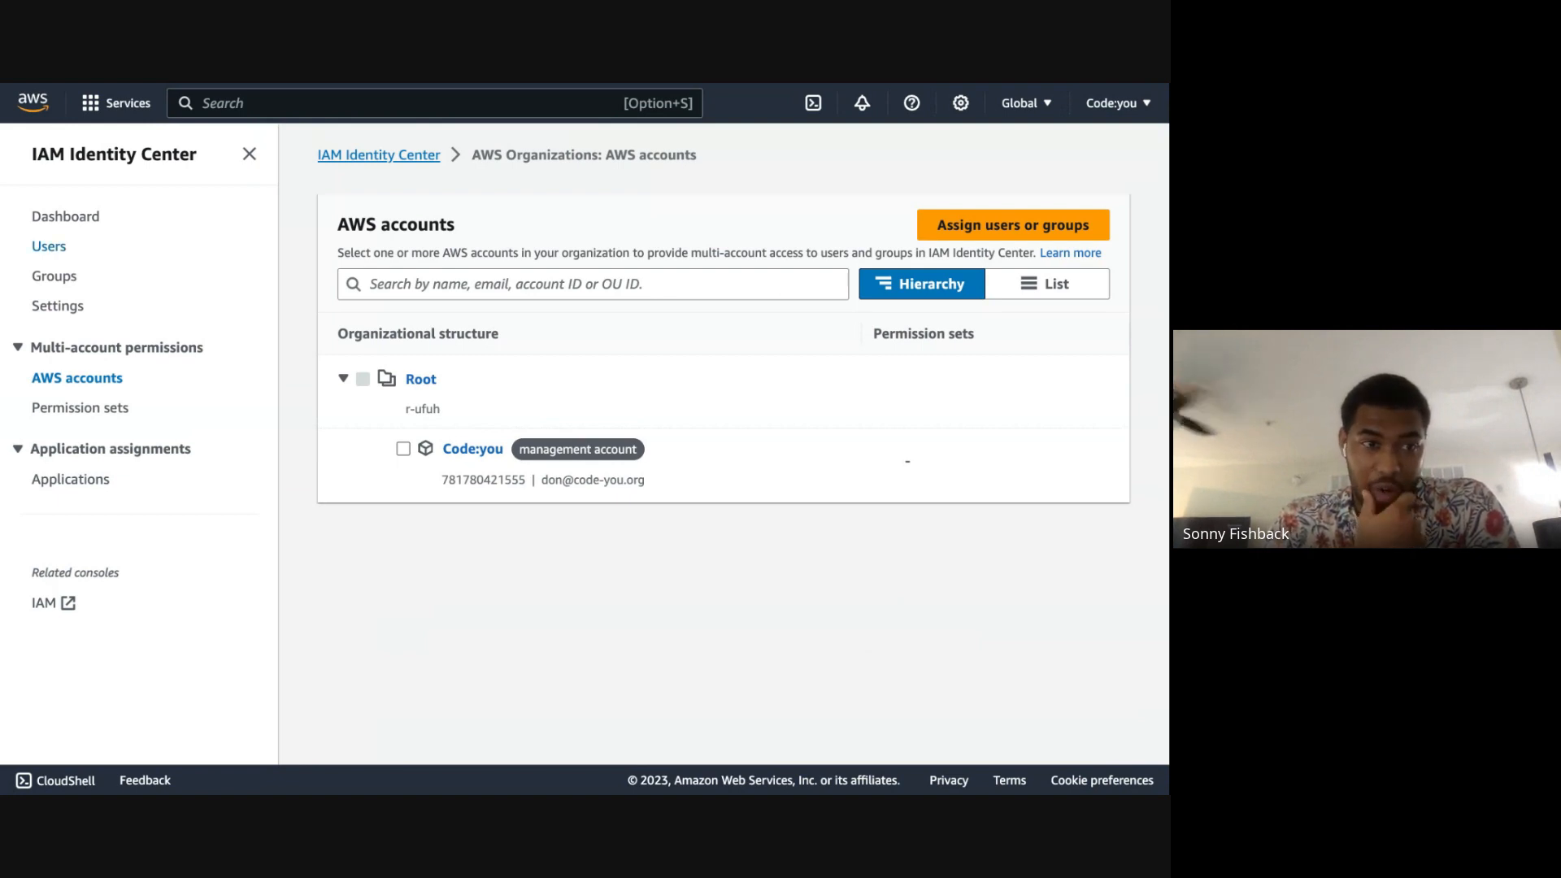
left_click(49, 247)
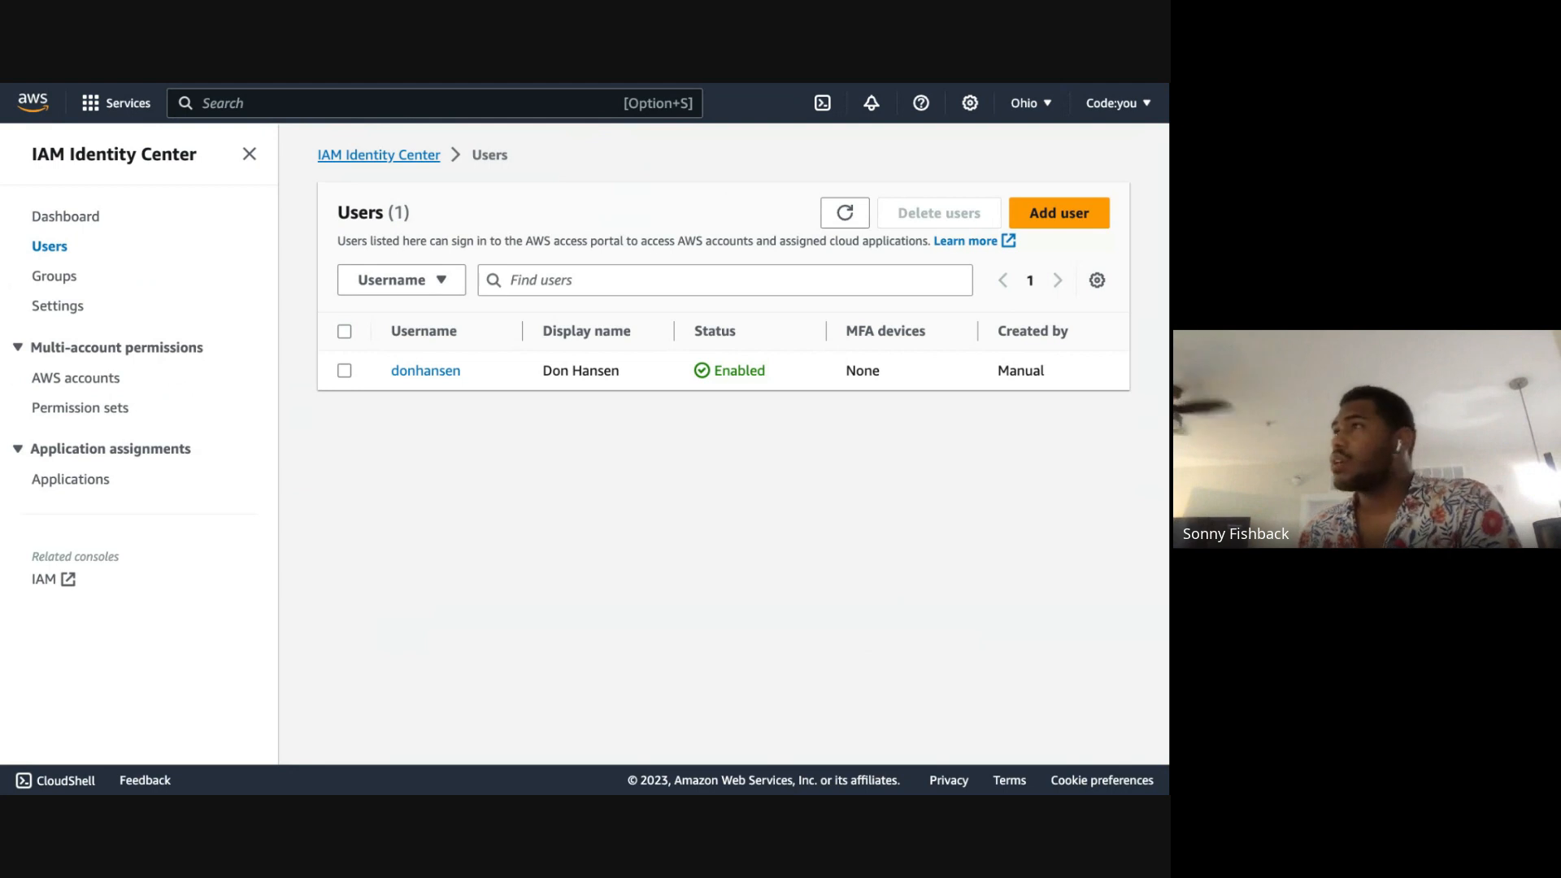
left_click(345, 370)
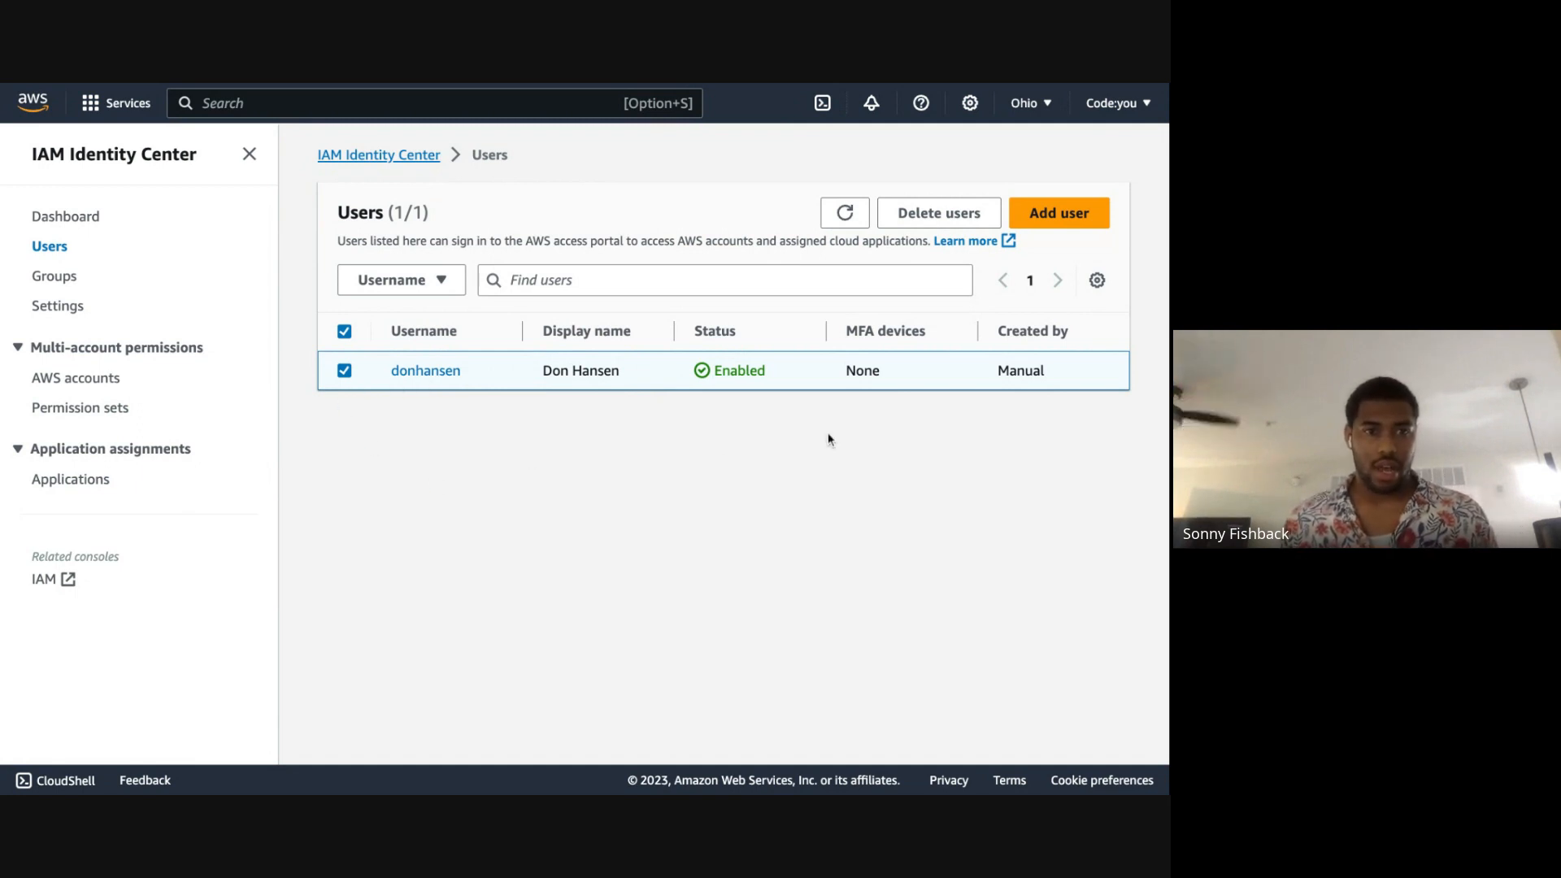
left_click(1096, 282)
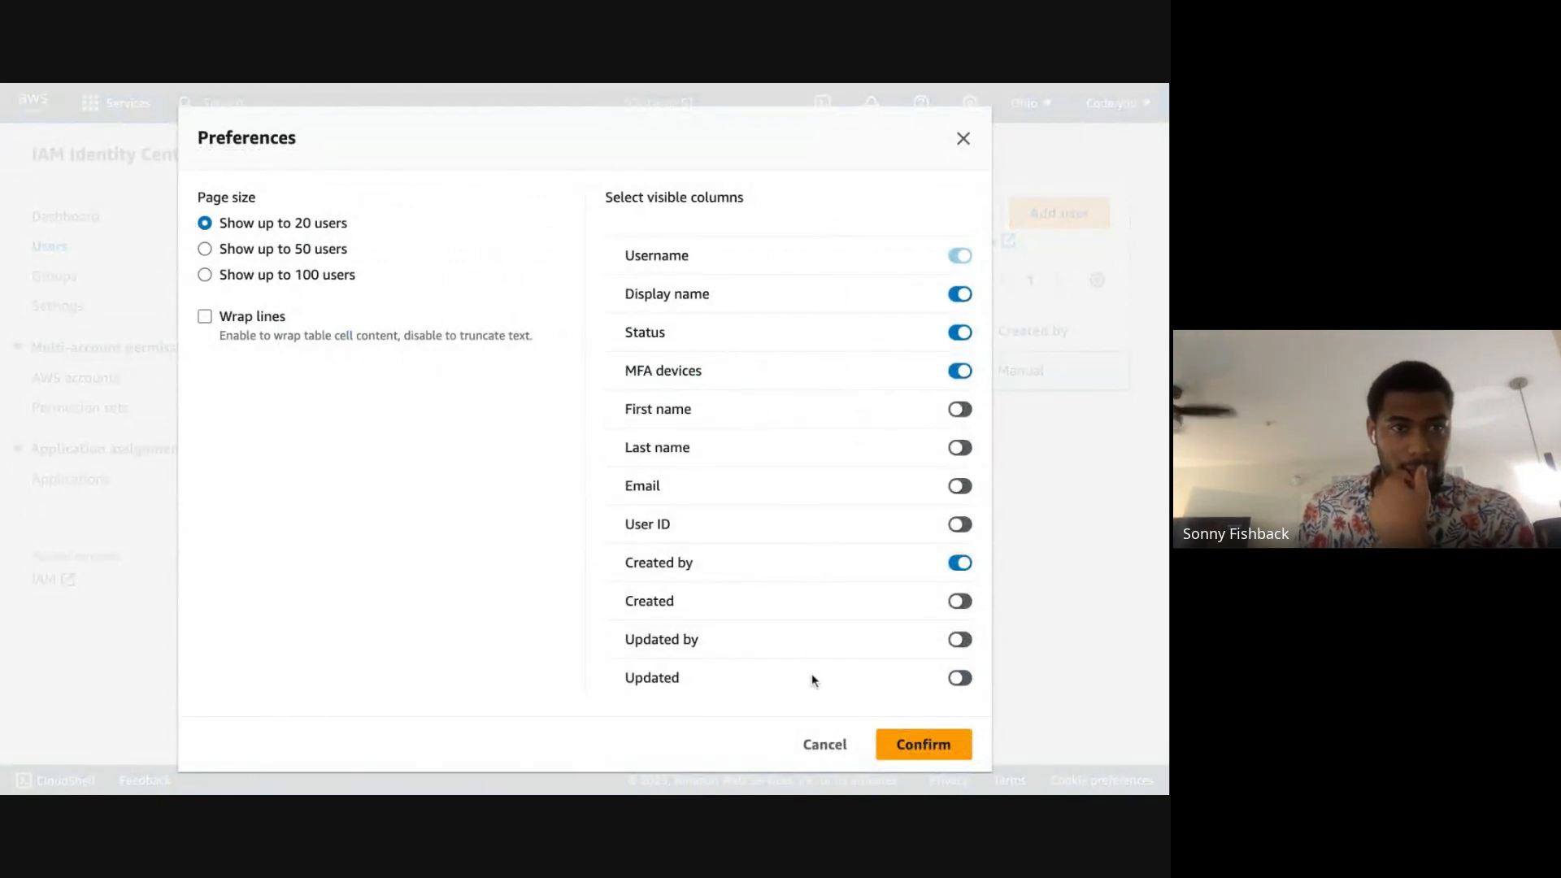
left_click(963, 139)
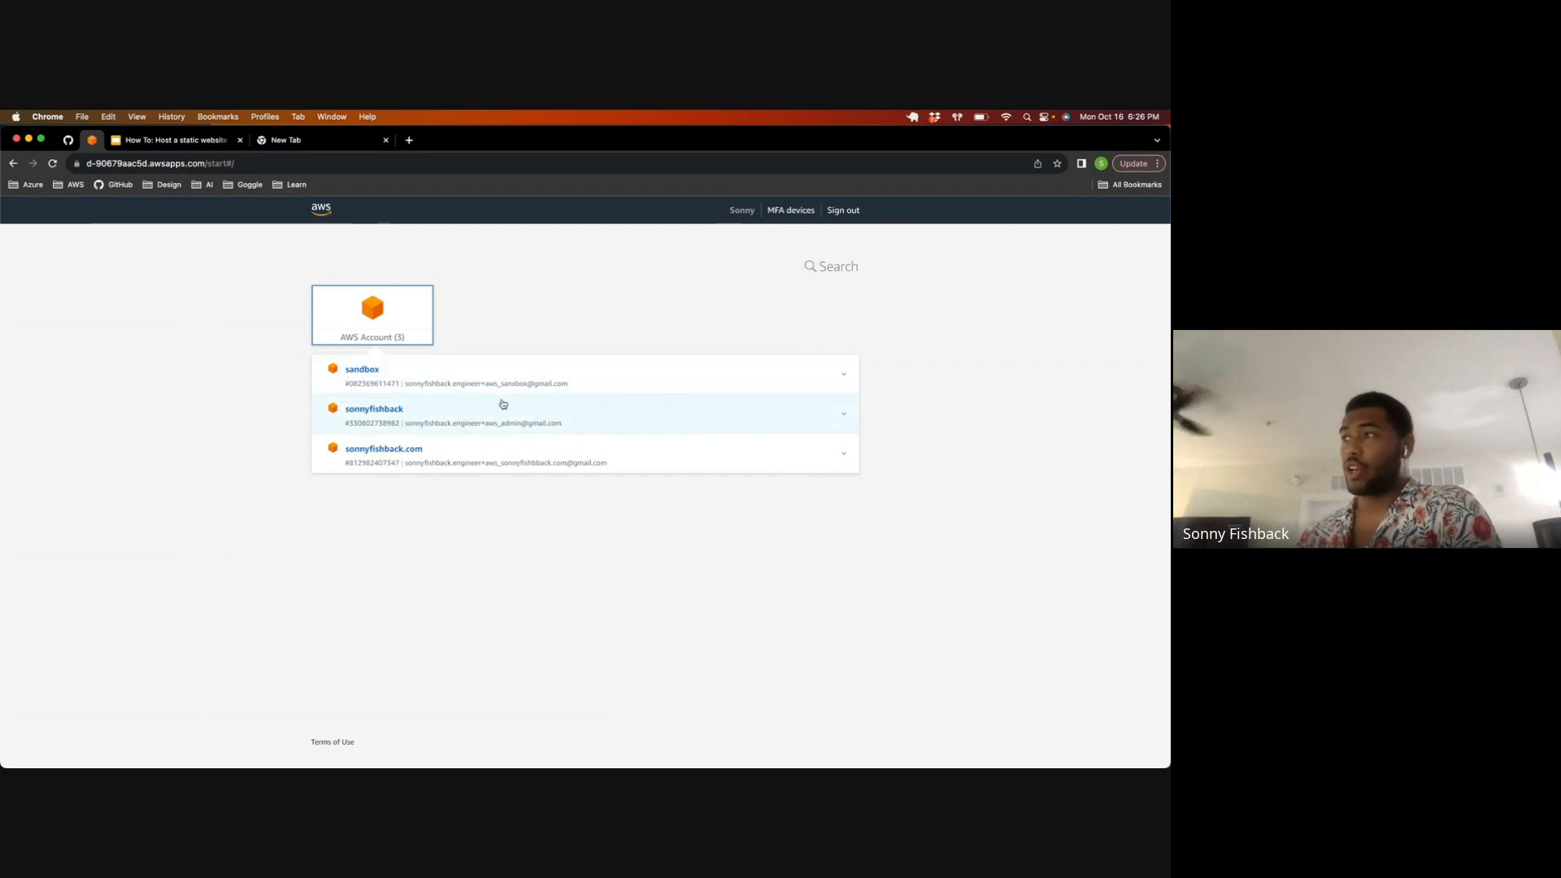
Step: Examine the access roles offered for the sandbox and other AWS accounts in the AWS access portal
left_click(634, 413)
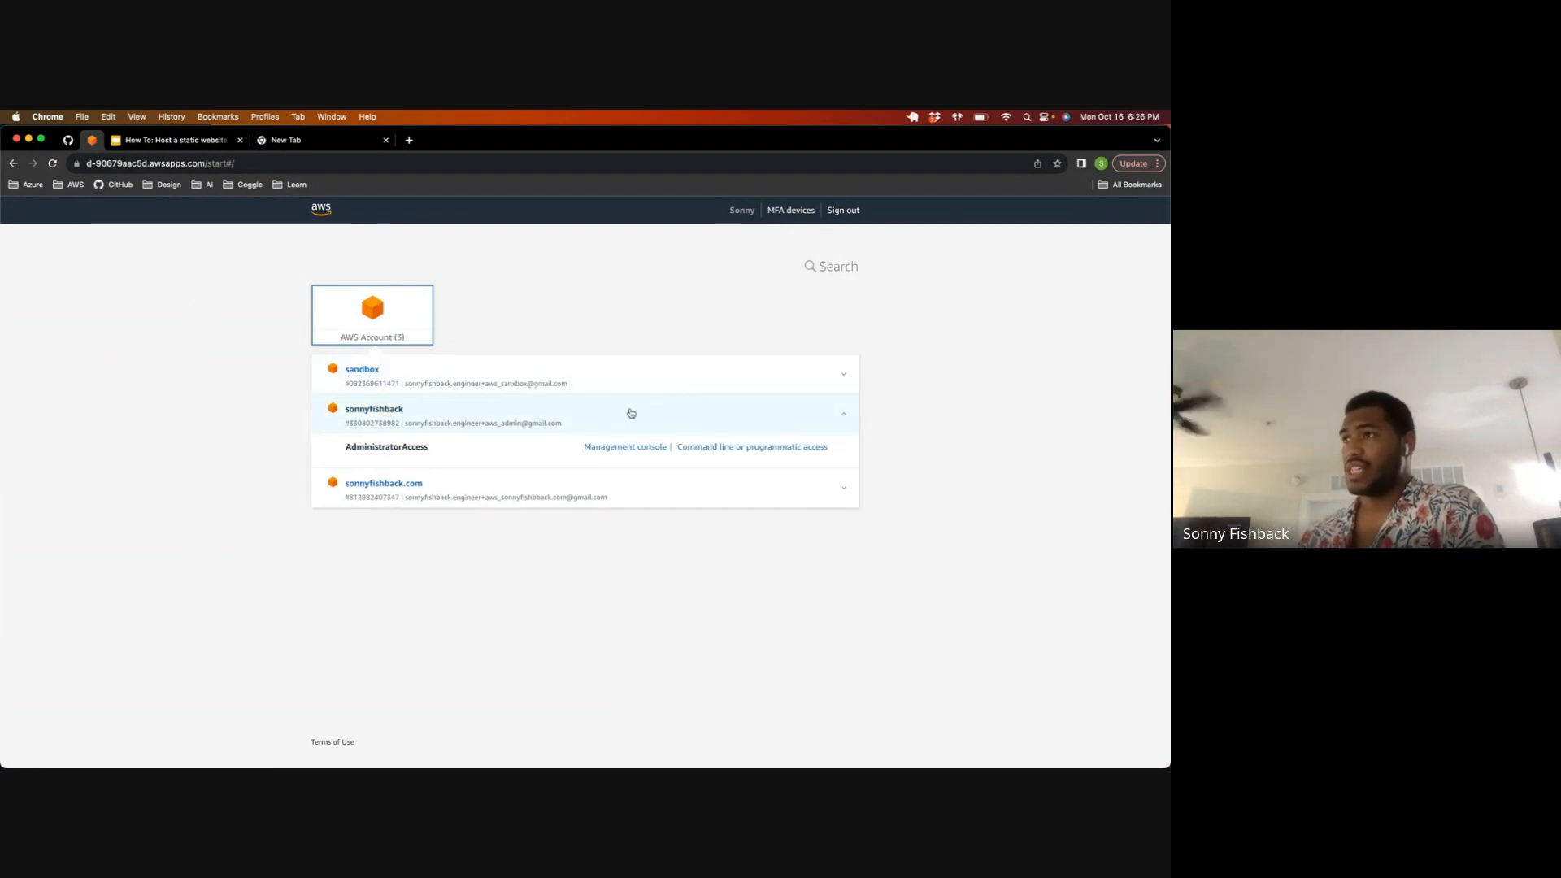
left_click(628, 414)
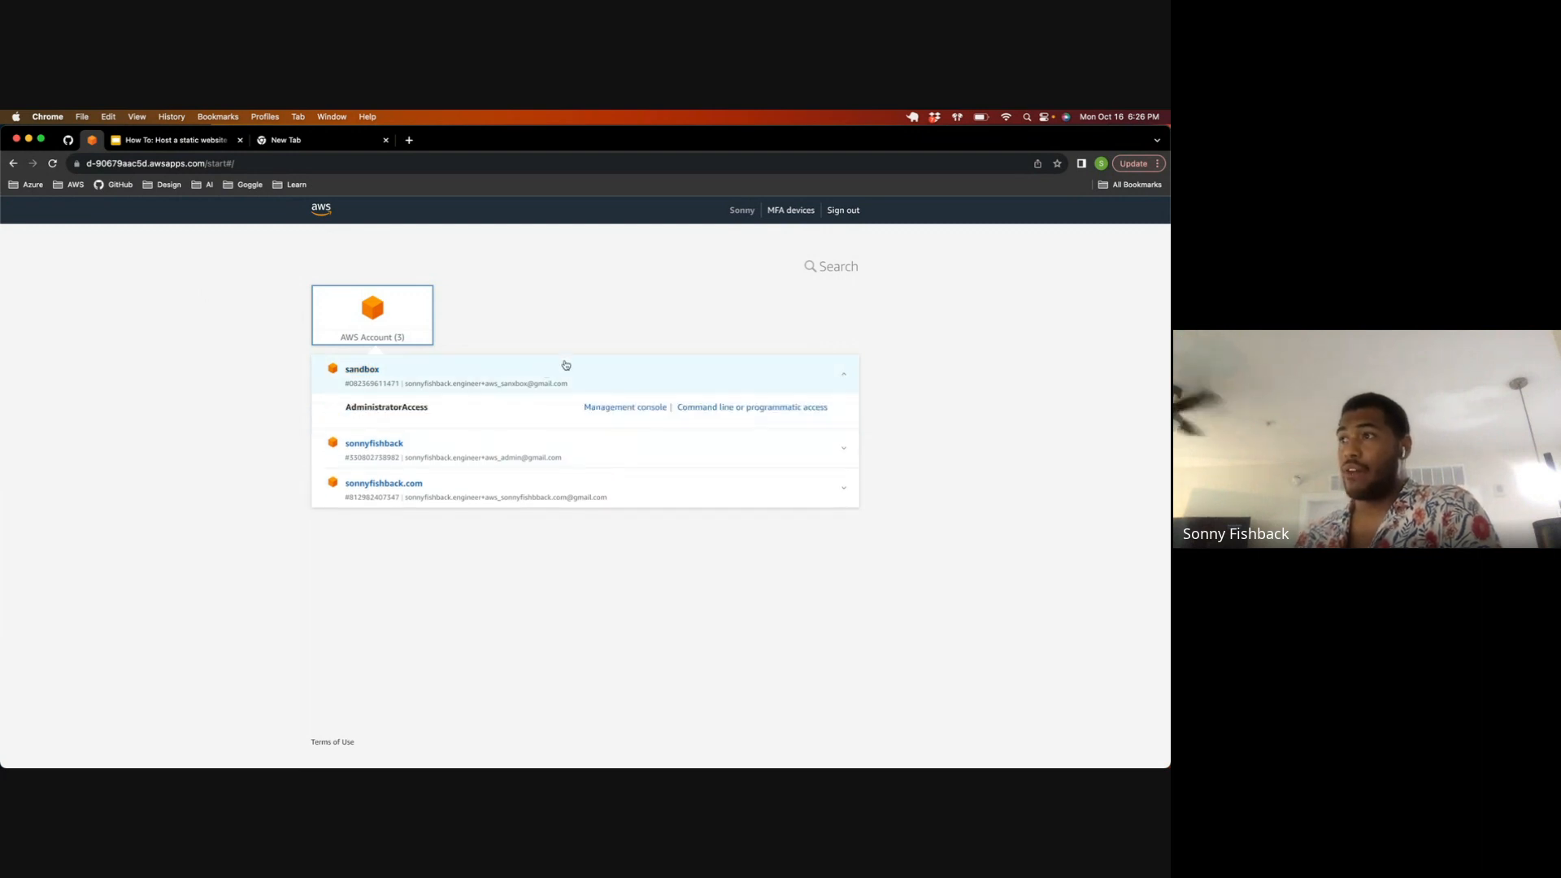
left_click(550, 447)
left_click(587, 446)
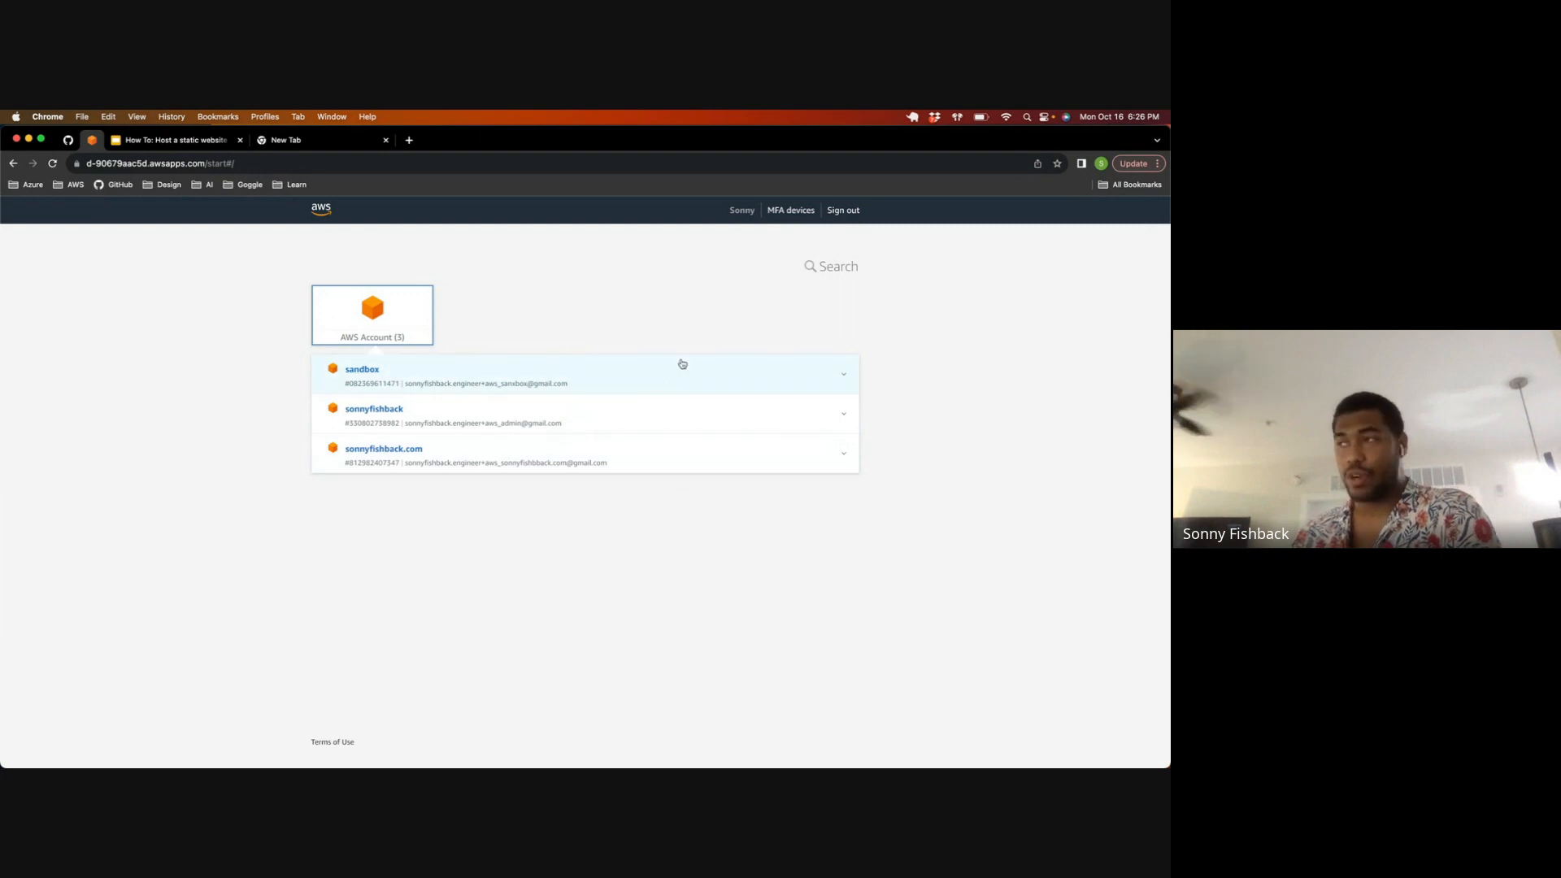
Step: Open the sandbox account's management console with the AdministratorAccess role, and collapse the account's entry in the AWS access portal
left_click(429, 369)
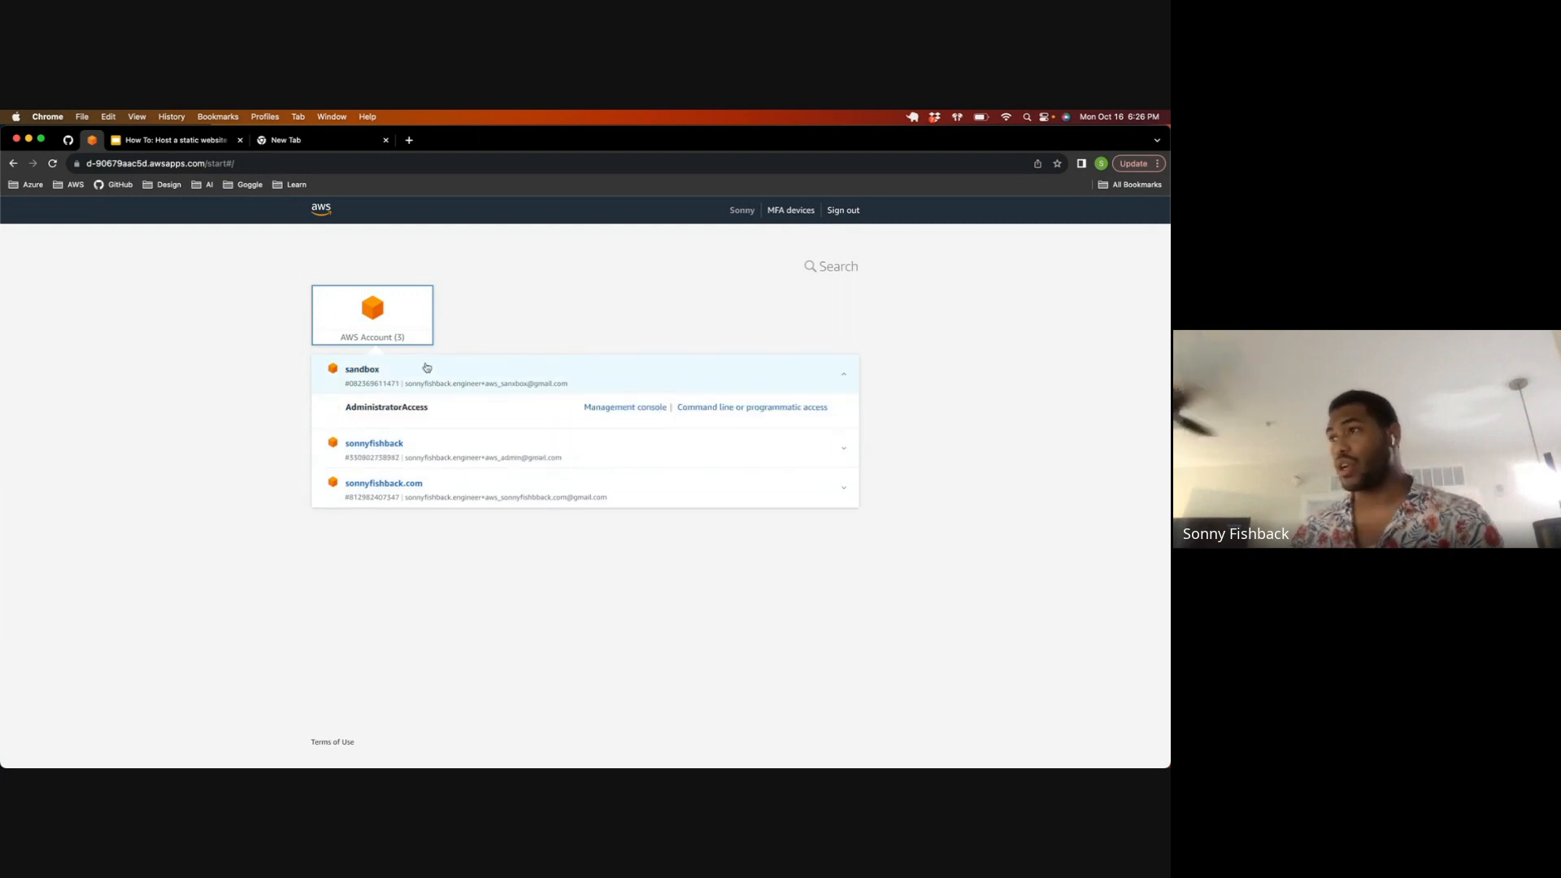
left_click(596, 408)
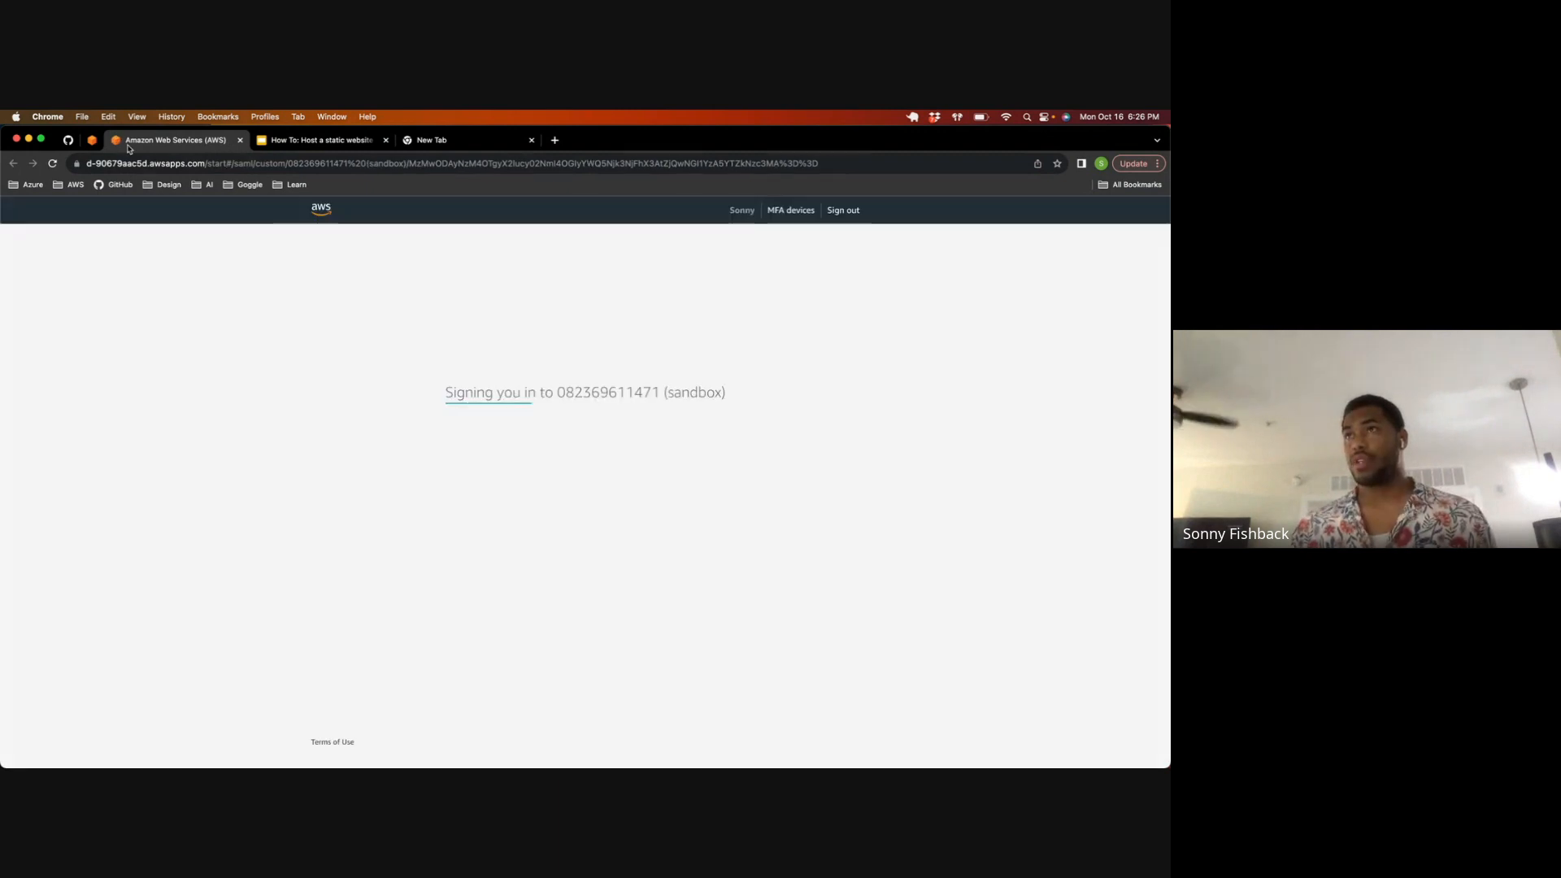
left_click(93, 142)
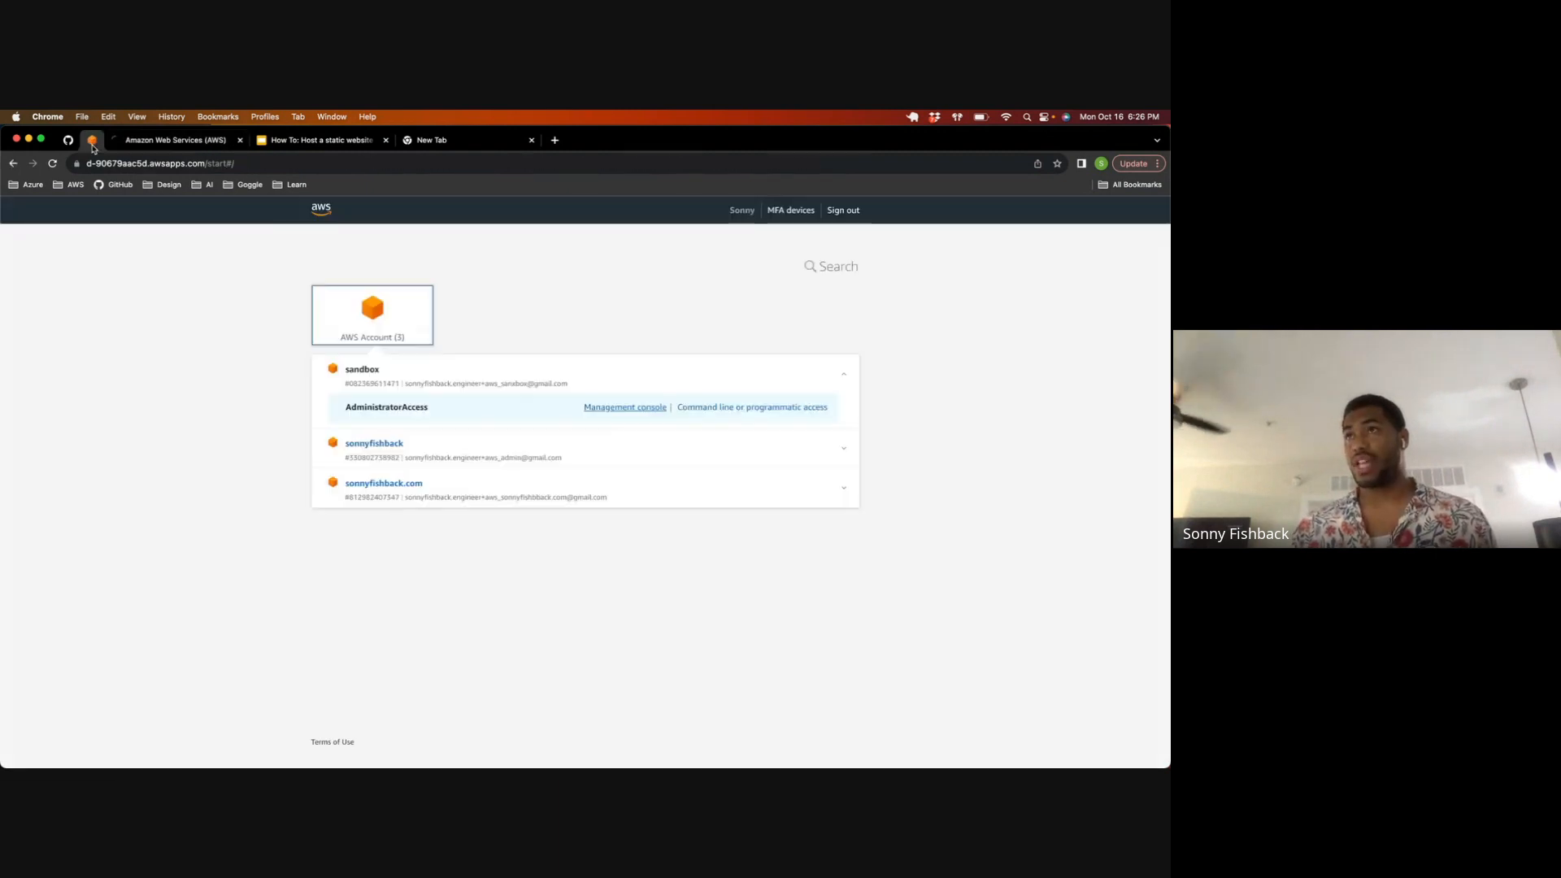
left_click(481, 484)
left_click(481, 485)
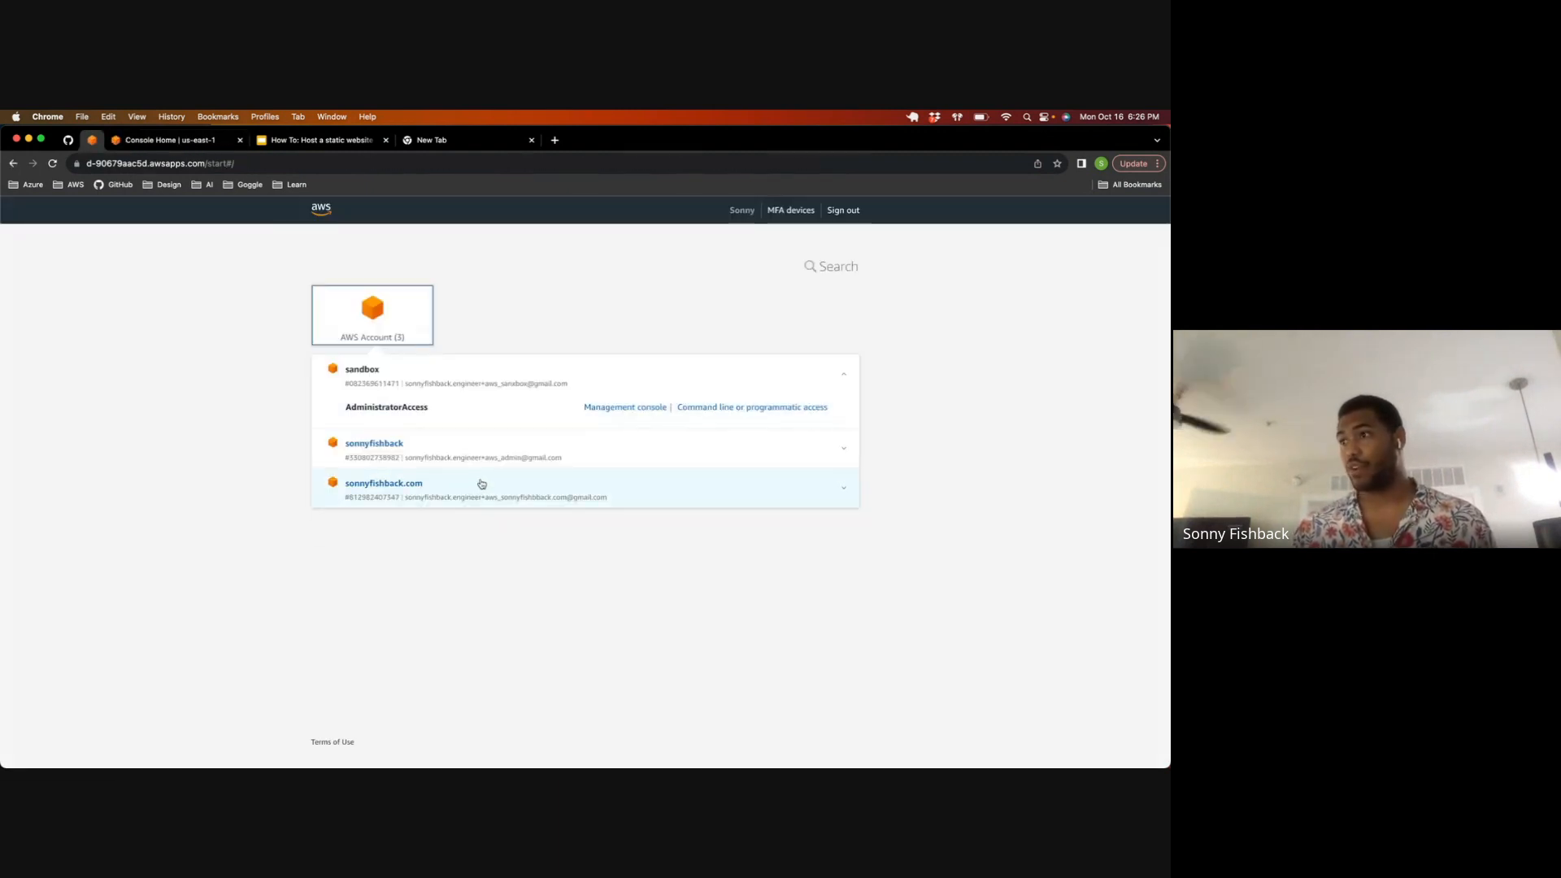
left_click(518, 376)
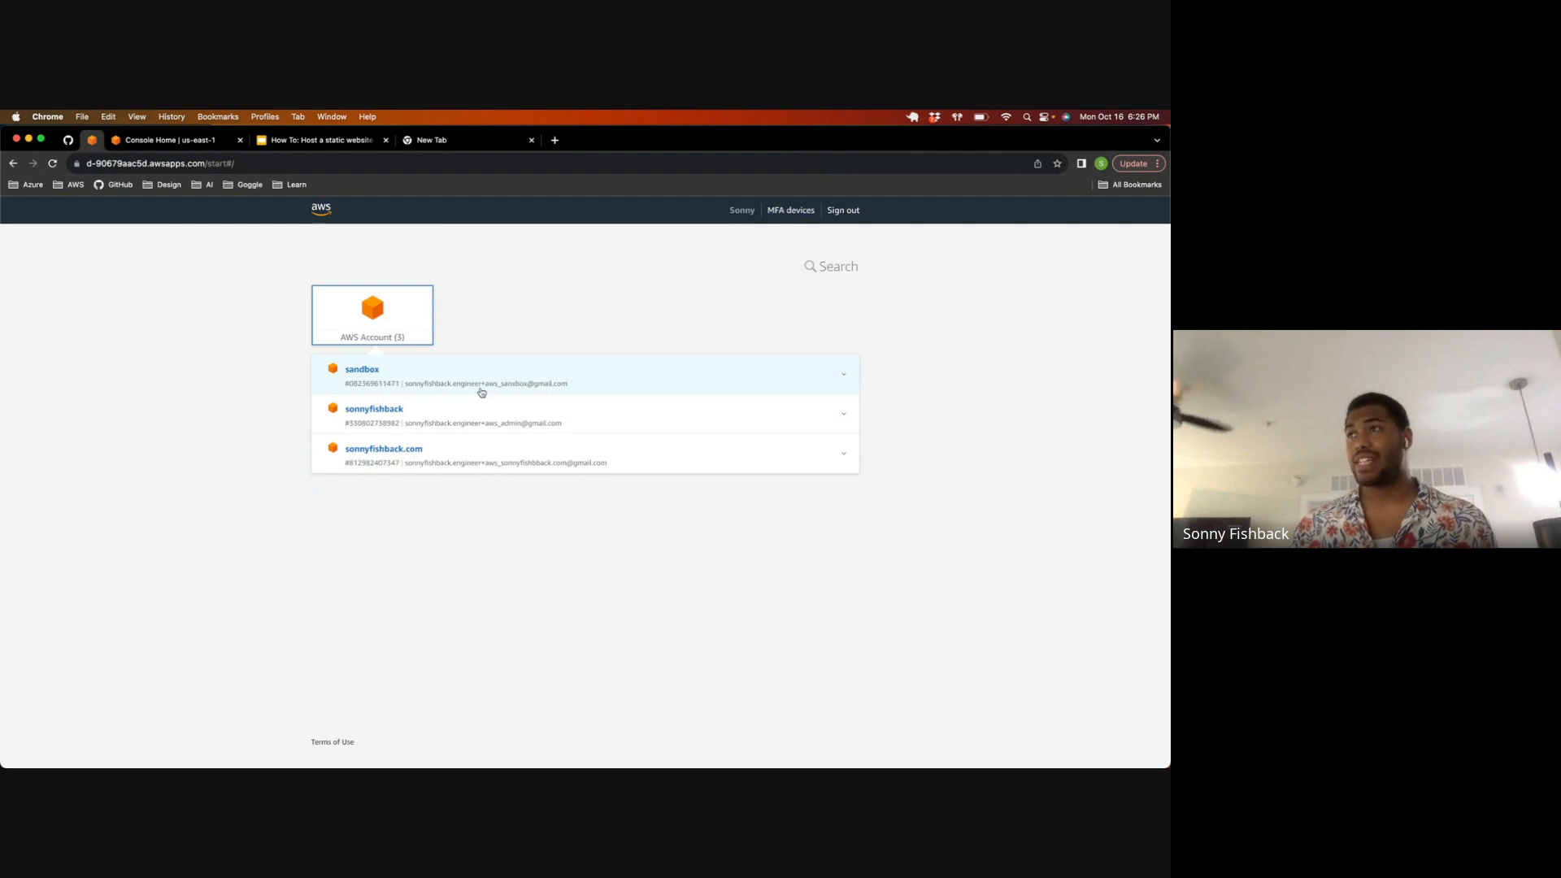
Step: Examine the current month's costs and the top costs per service in the Cost and usage widget on Console Home
left_click(142, 146)
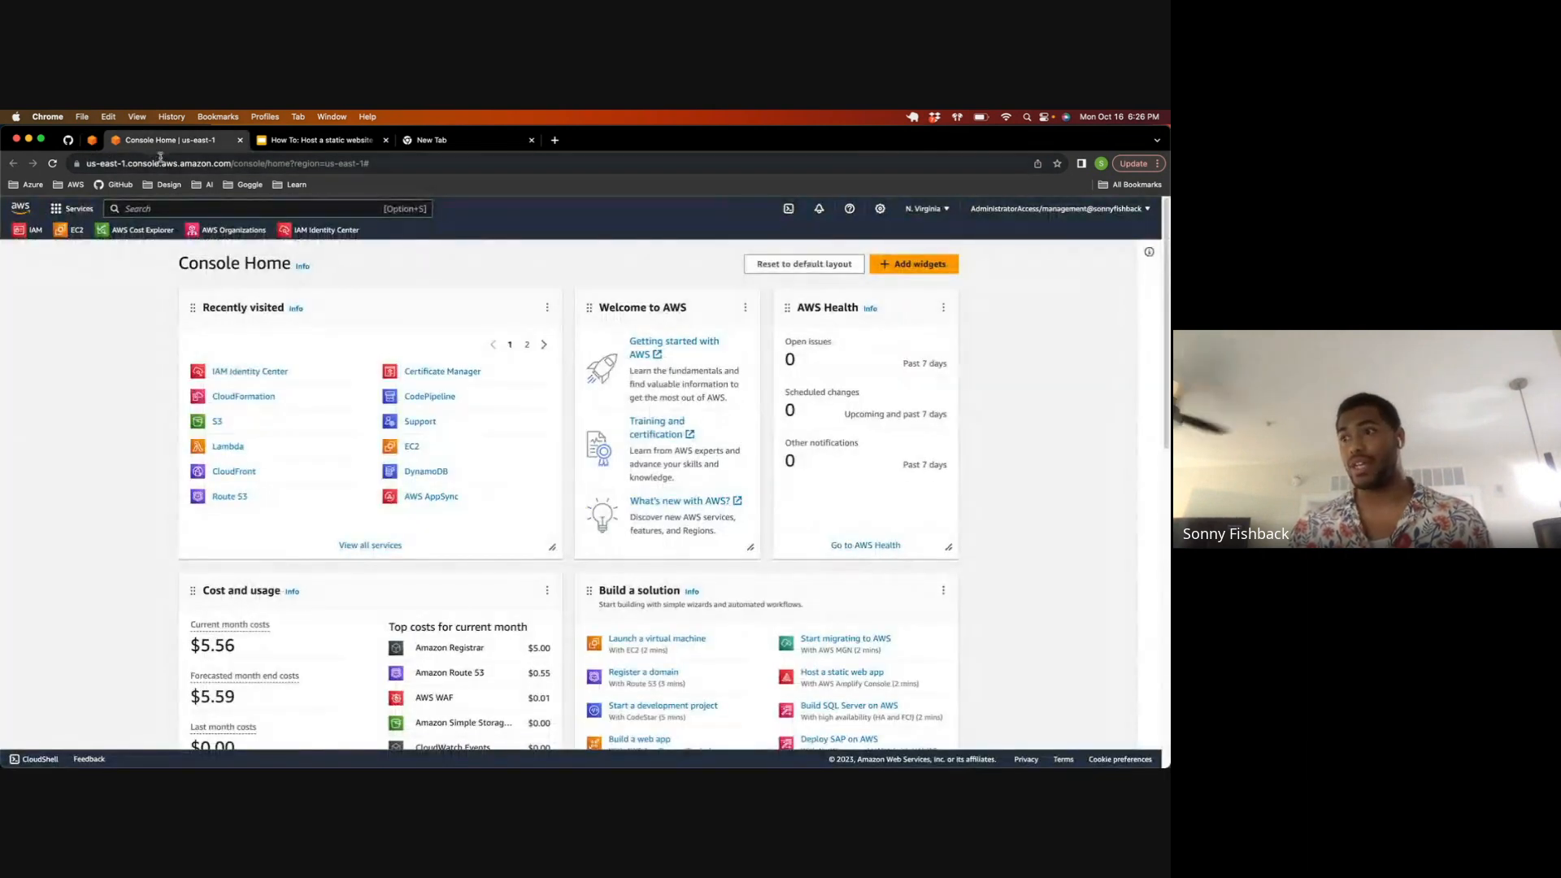
scroll(272, 547, "down", 3)
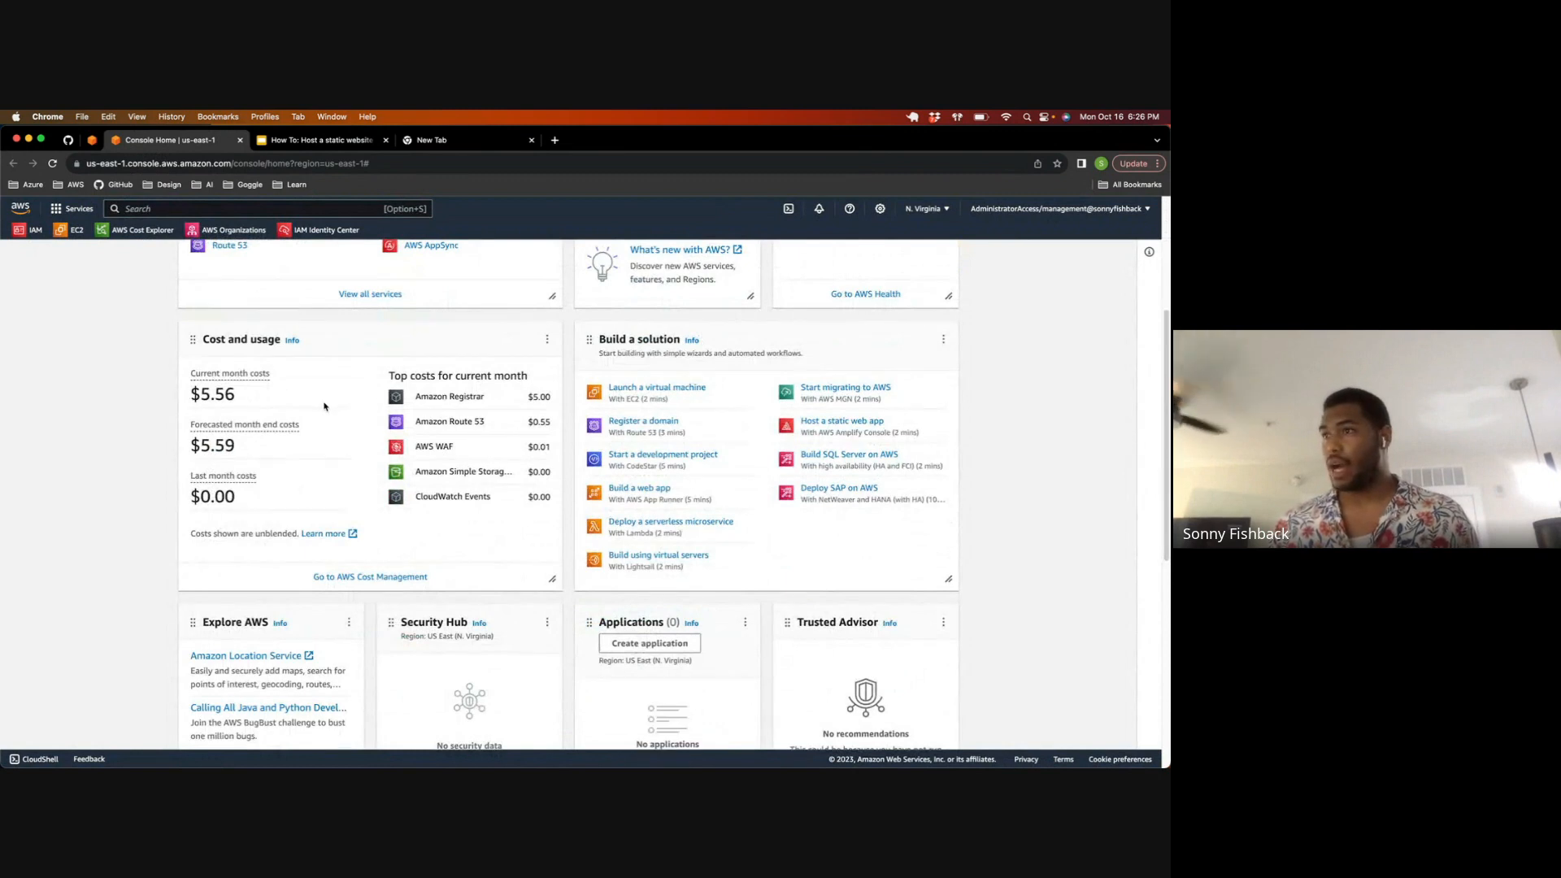
scroll(322, 408, "up", 1)
scroll(391, 415, "up", 1)
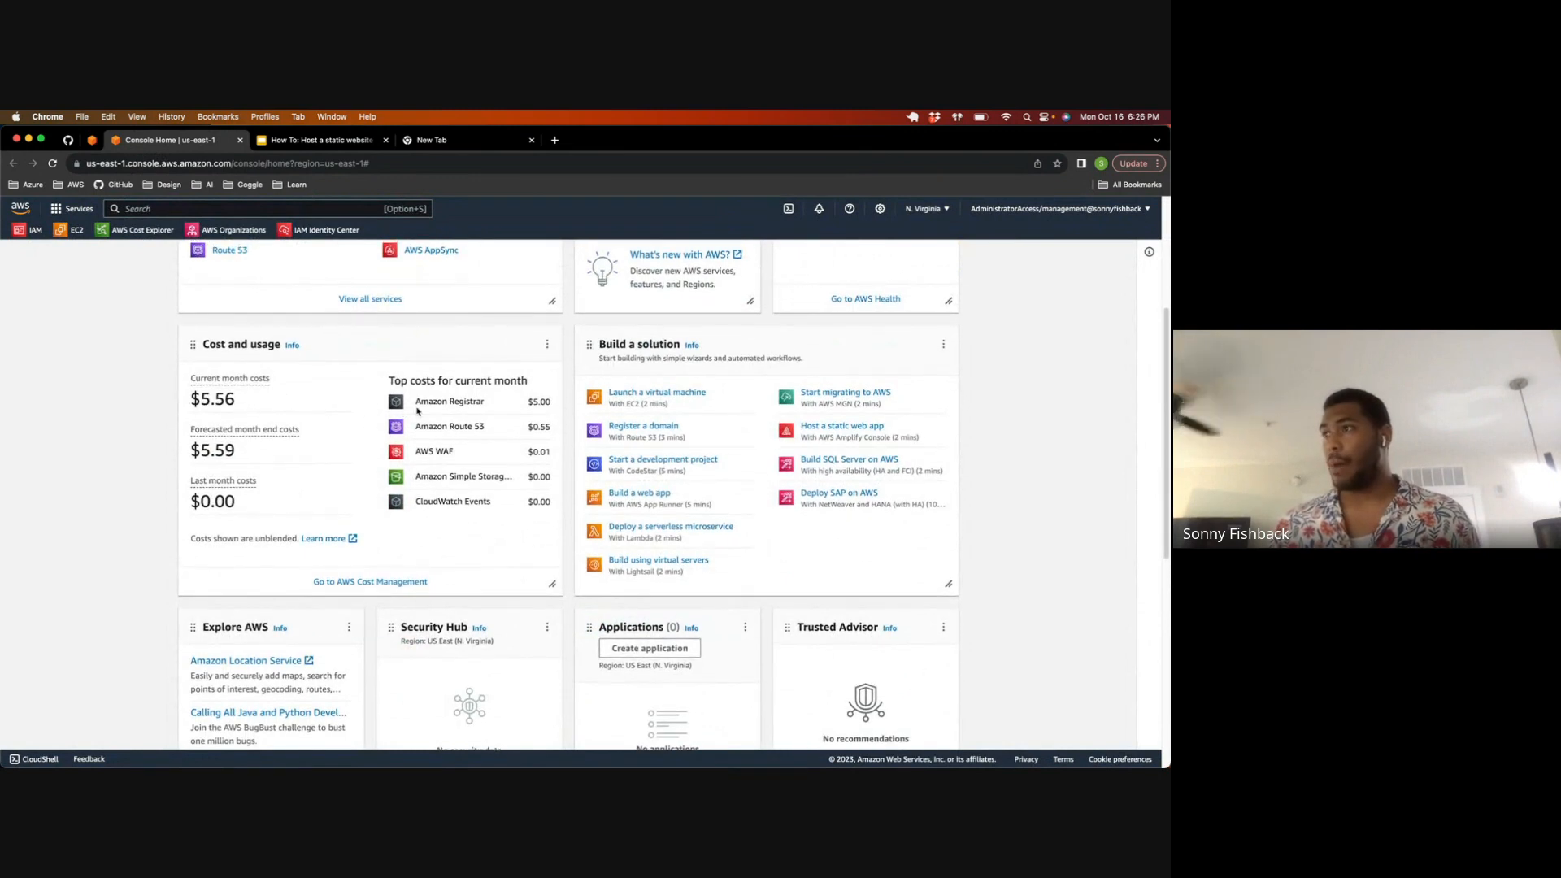
left_click_drag(417, 403, 551, 411)
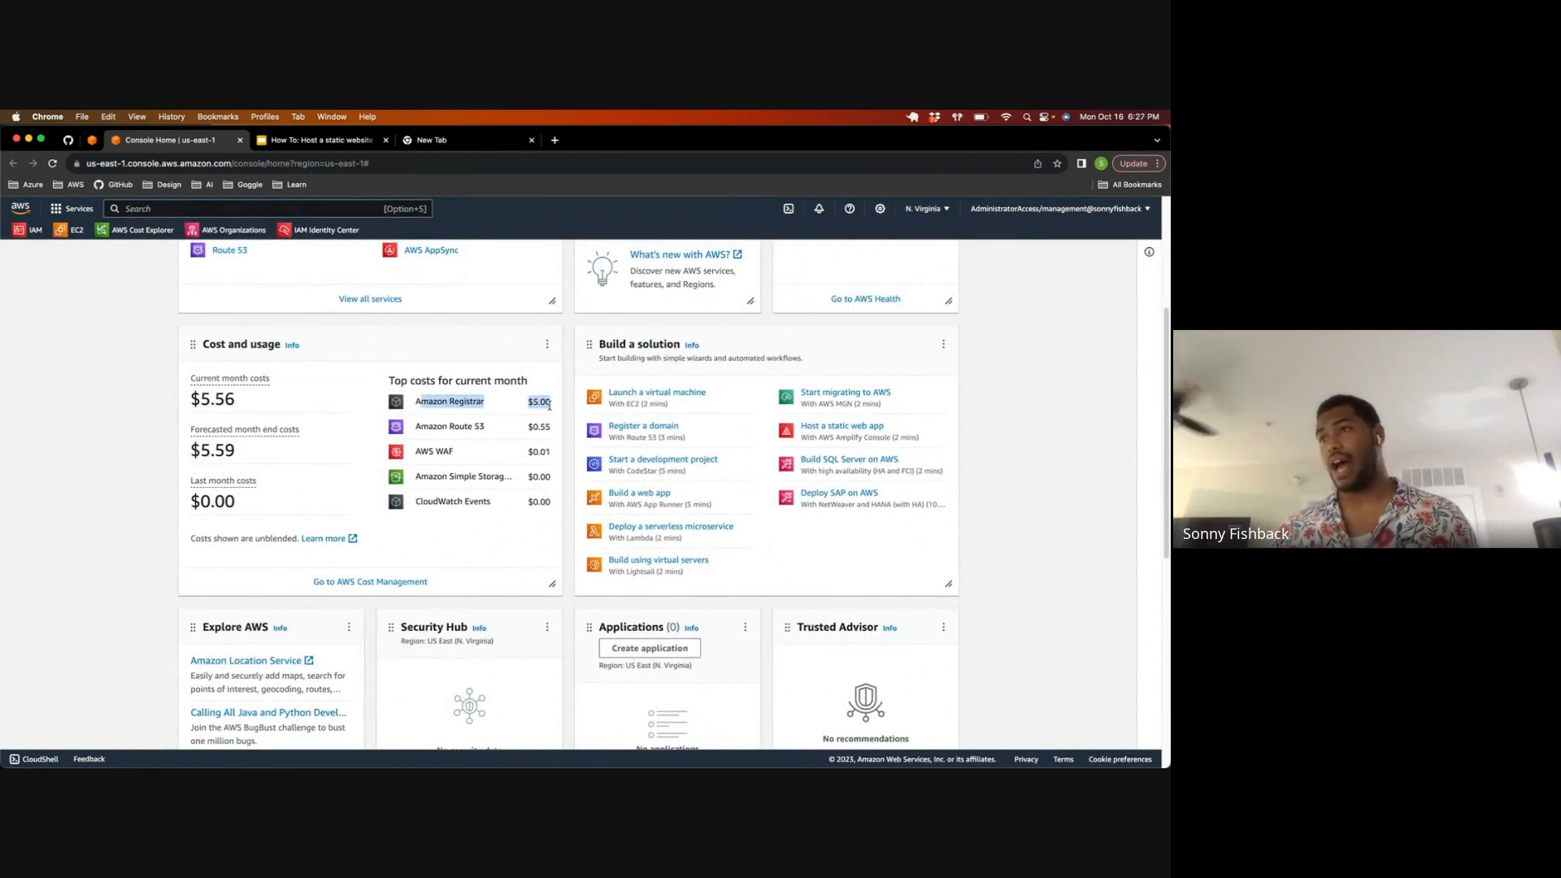
scroll(536, 431, "up", 1)
left_click_drag(527, 428, 556, 483)
scroll(461, 427, "up", 2)
scroll(462, 427, "up", 3)
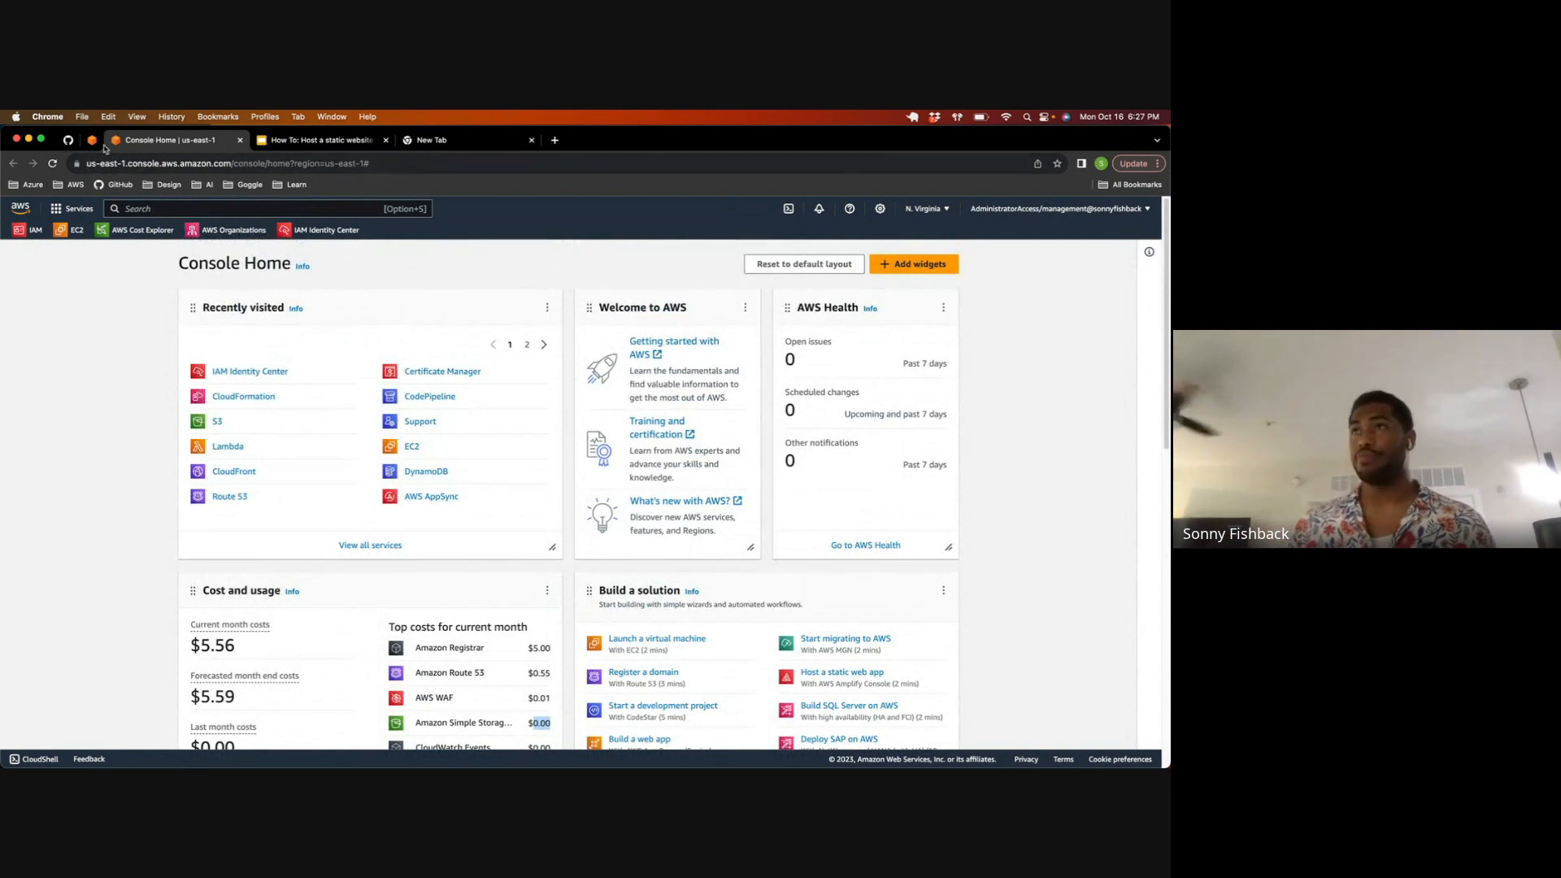
Step: Show the host-static-site-on-aws repository on GitHub, and arrange the browser beside a new Terminal window
left_click(68, 141)
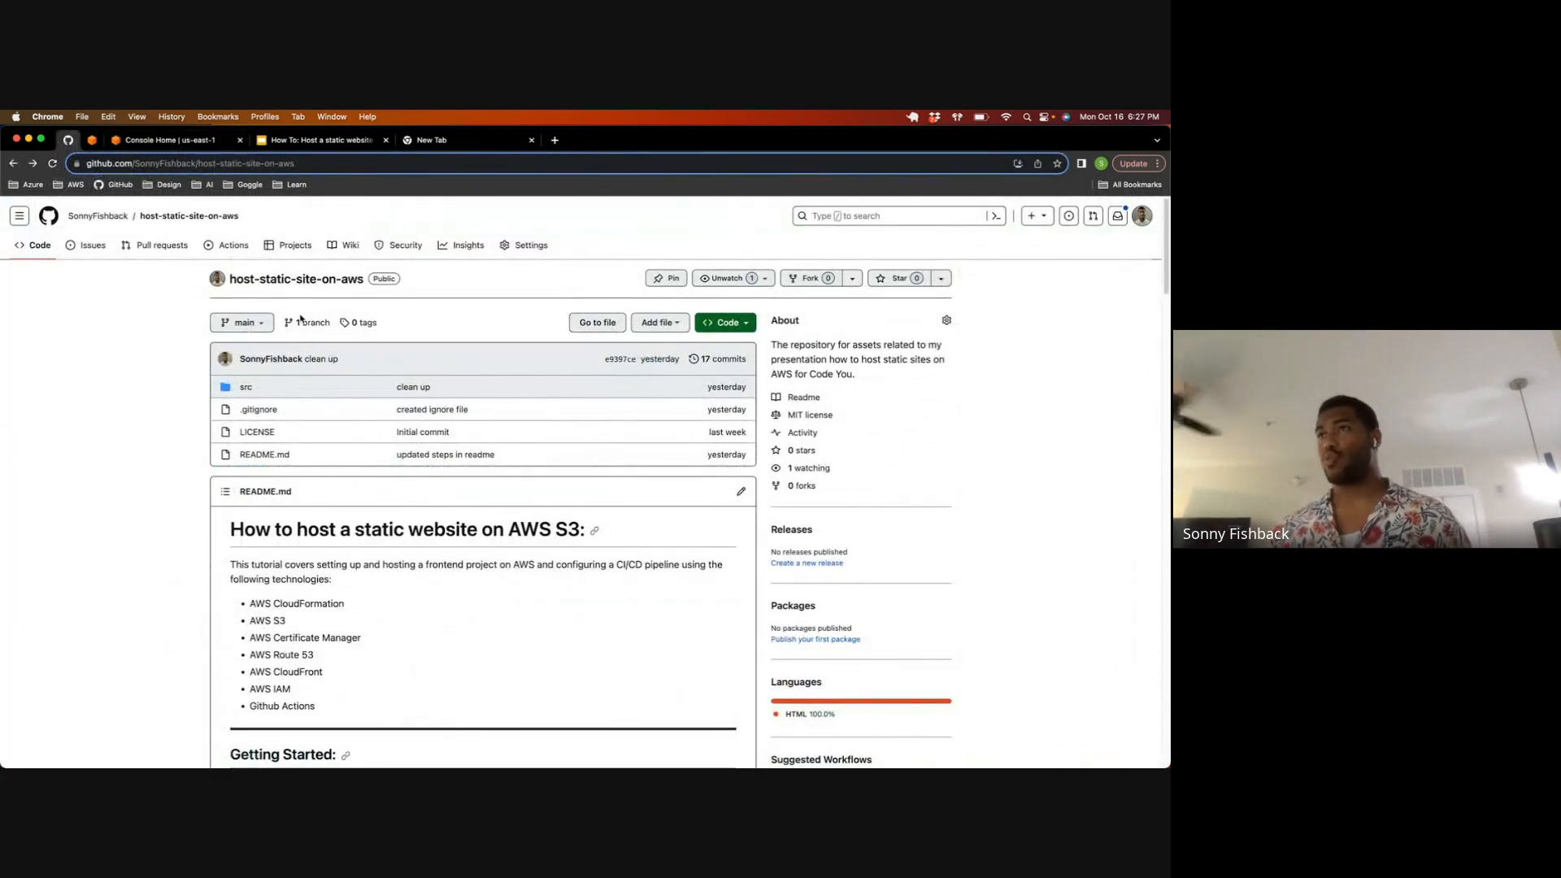
mouse_move(737, 137)
left_mouse_down()
mouse_move(708, 268)
mouse_move(679, 271)
mouse_move(699, 123)
mouse_move(799, 140)
mouse_move(725, 140)
left_mouse_up()
double_click(725, 140)
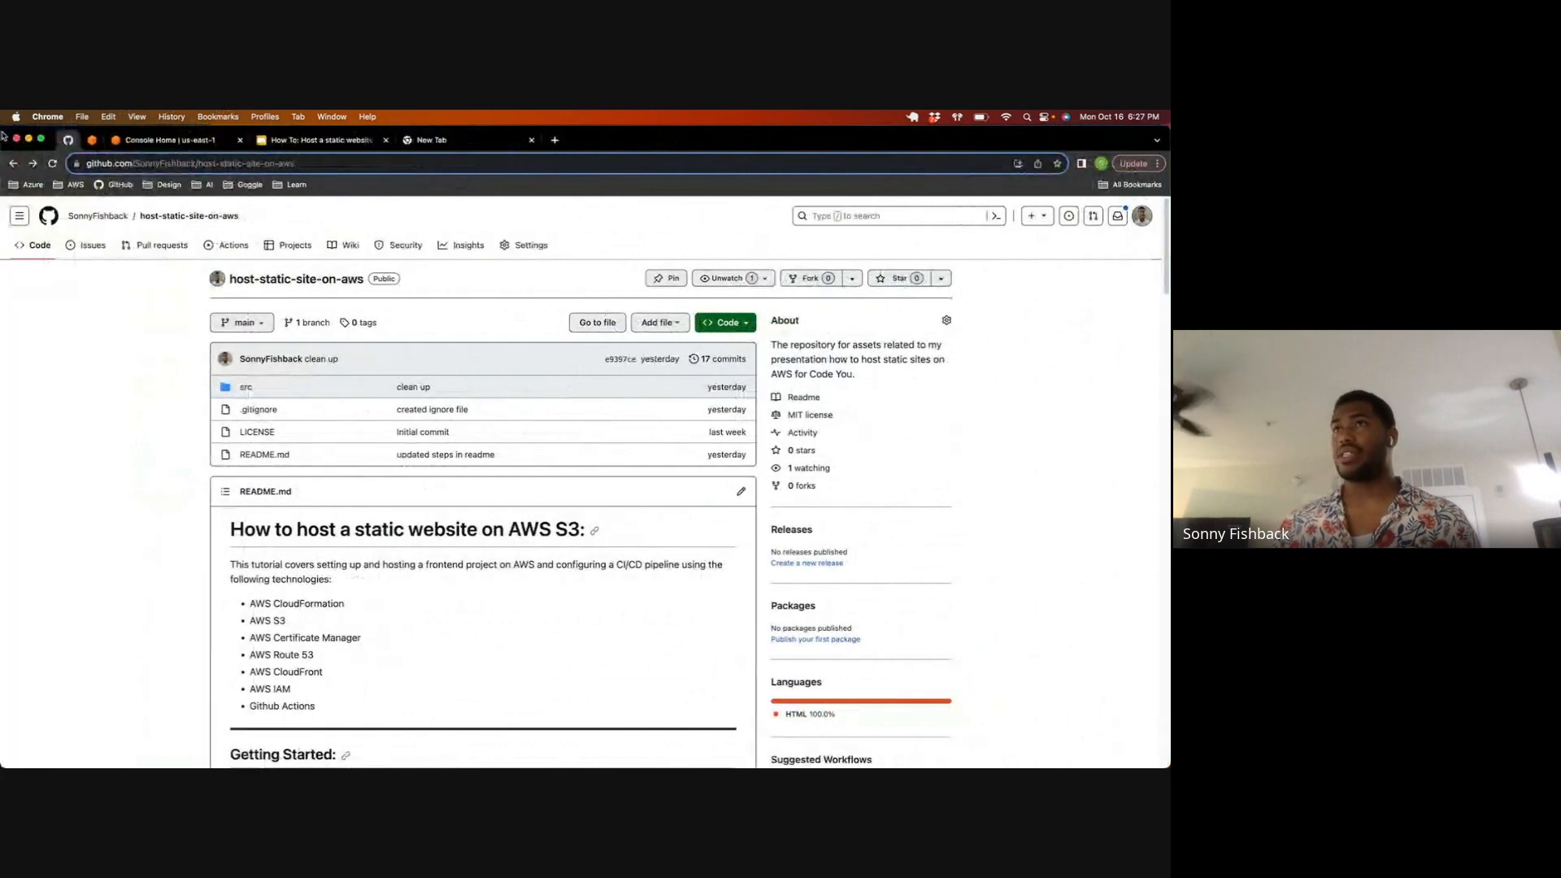
double_click(32, 127)
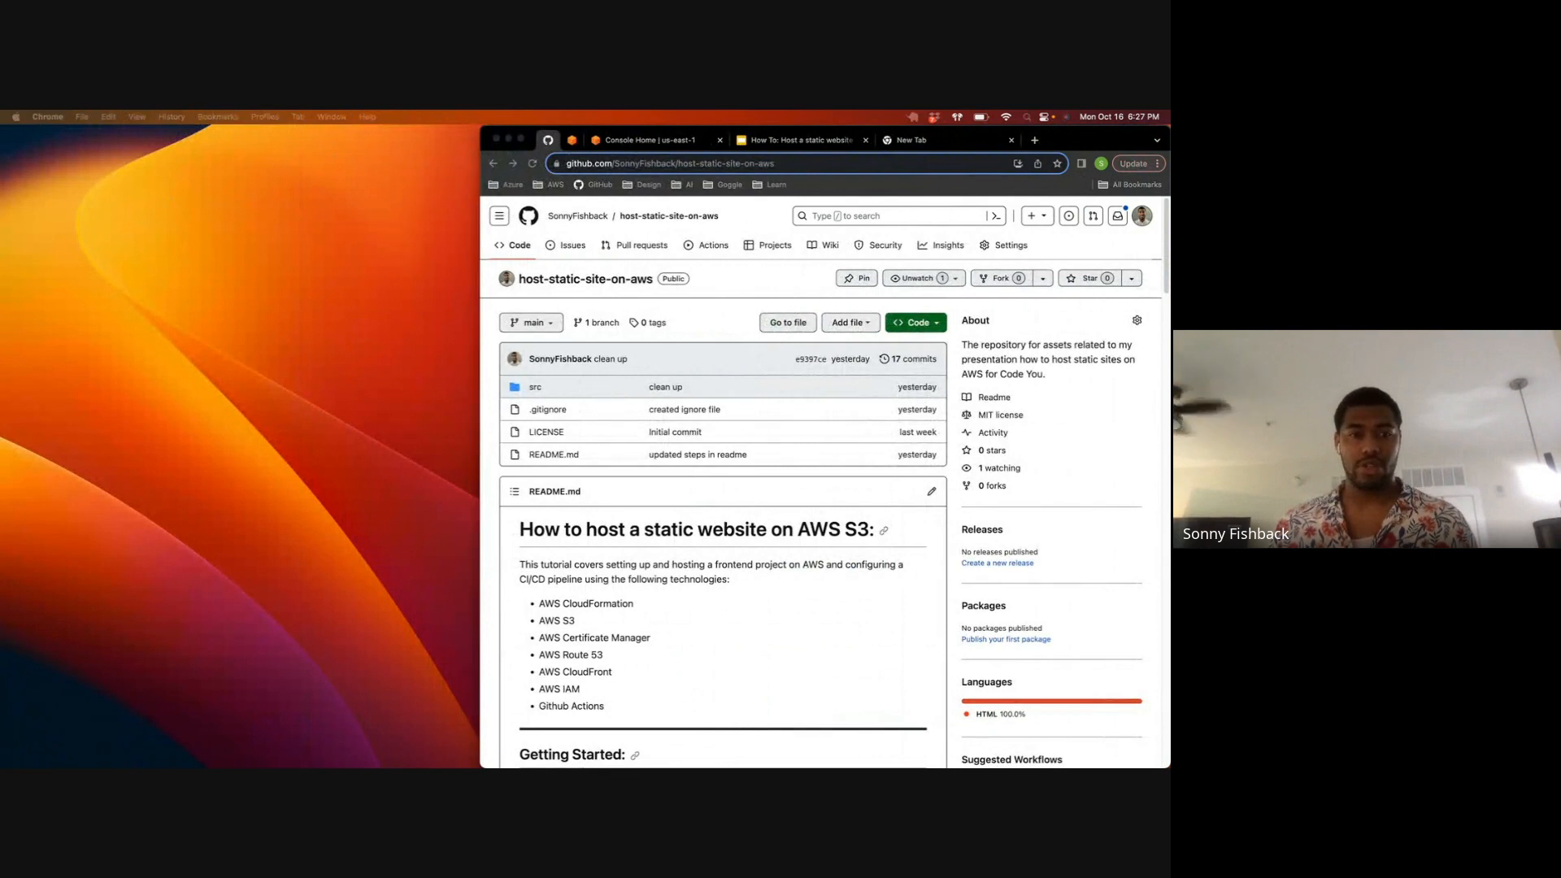
left_click_drag(0, 155, 304, 190)
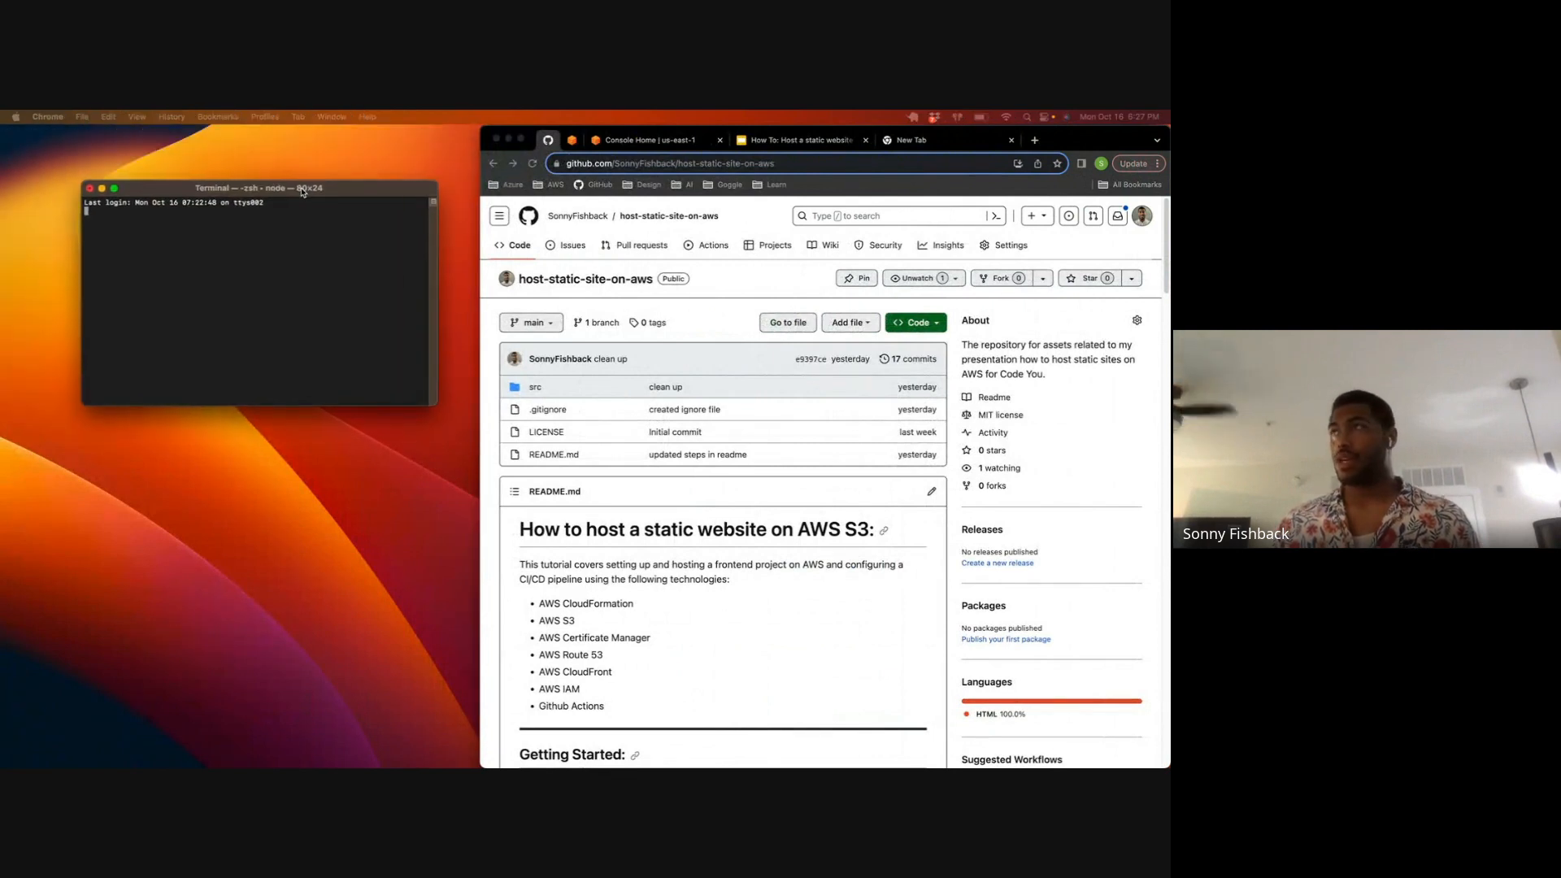
left_click(703, 163)
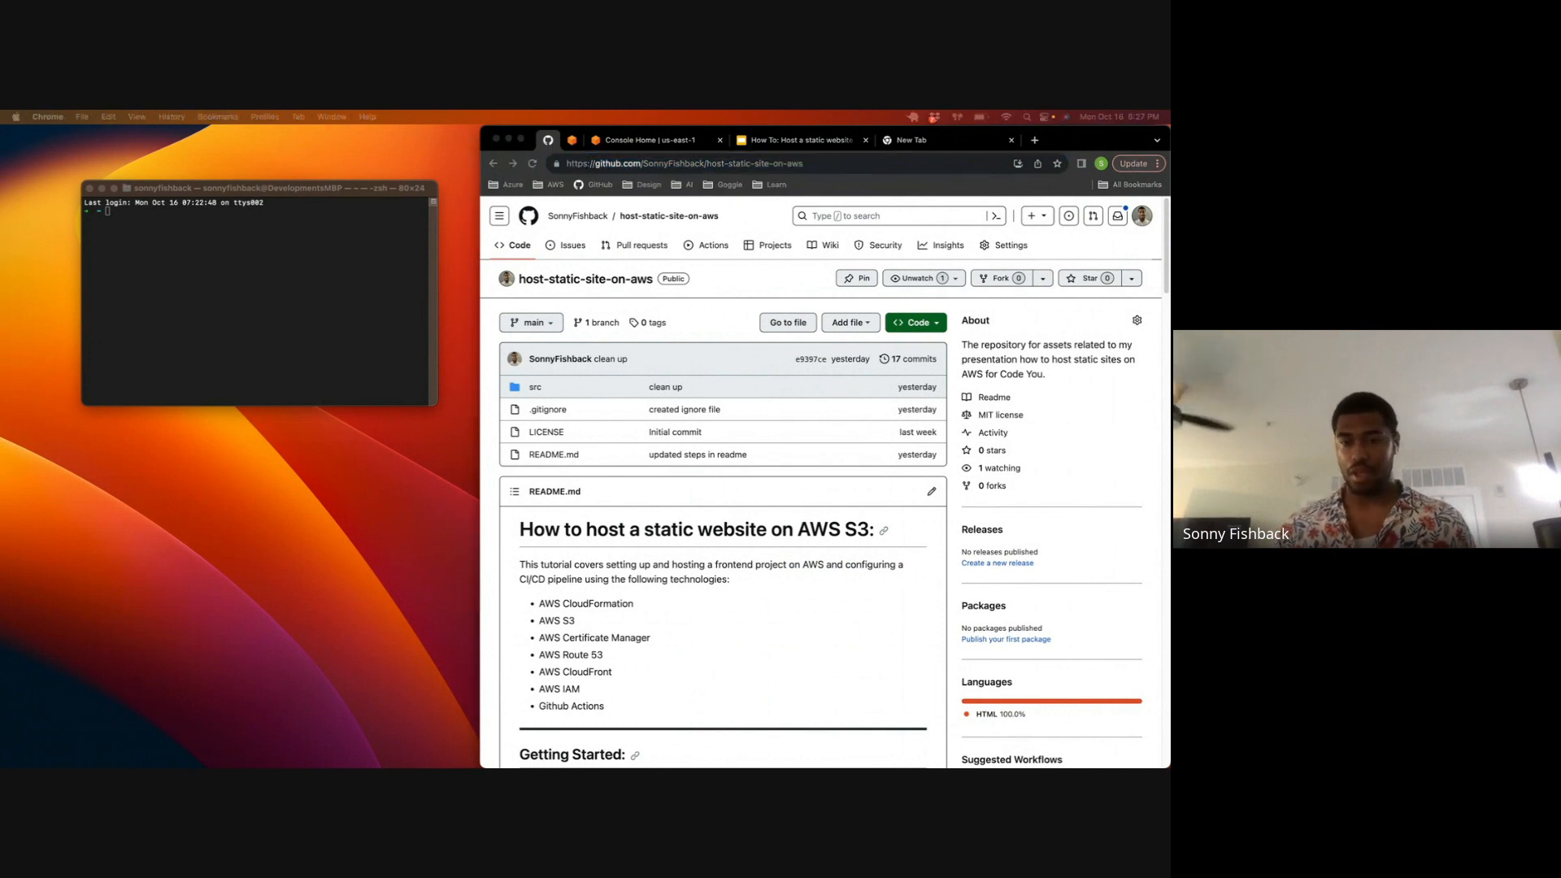
Step: Switch to Terminal, go to the Development/Class/host-static-site-on-aws folder and open it in VS Code
left_click(323, 263)
type("cd dev")
key("Tab")
type("cl")
key("Tab")
type("h")
key("Tab")
key("Return")
type("code .")
key("Return")
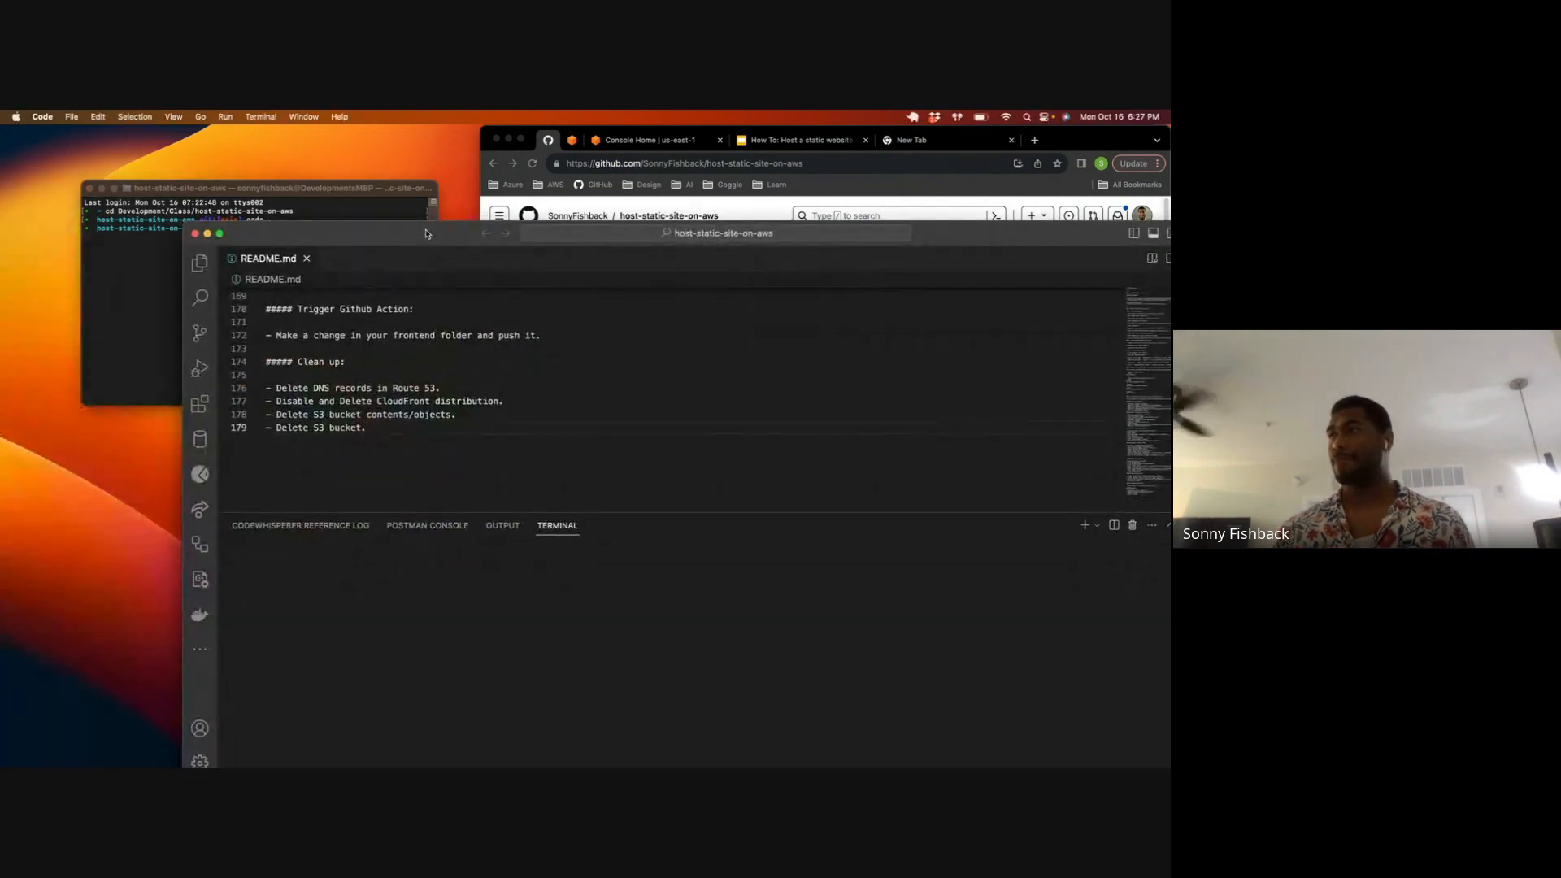
Step: Fit the VS Code window beside the browser, and show the rendered README.md preview with the terminal panel hidden
double_click(426, 234)
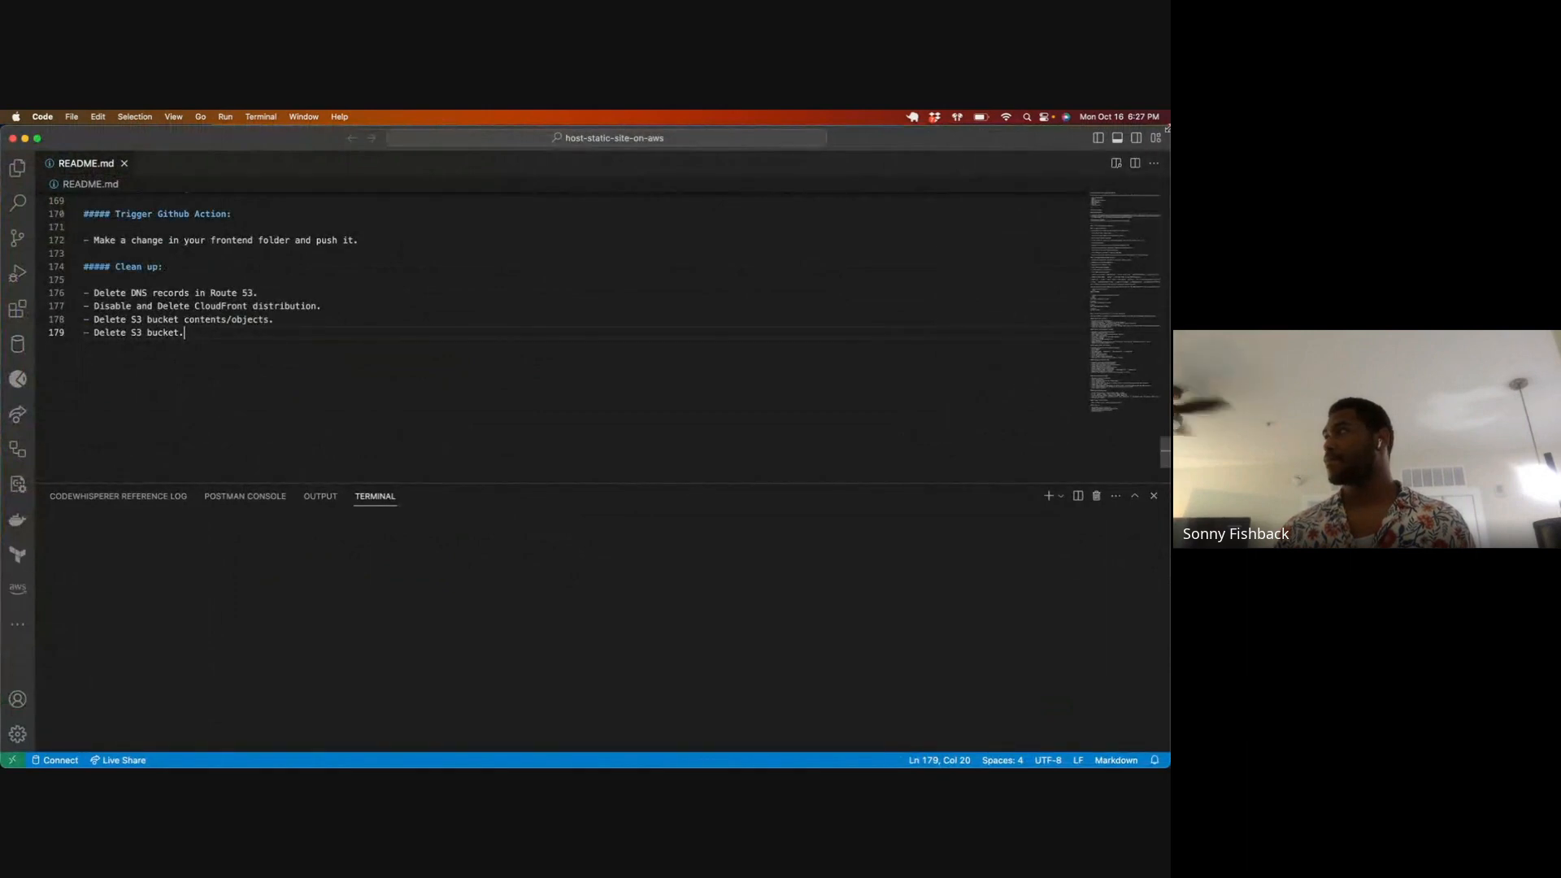
left_click_drag(1063, 119, 469, 116)
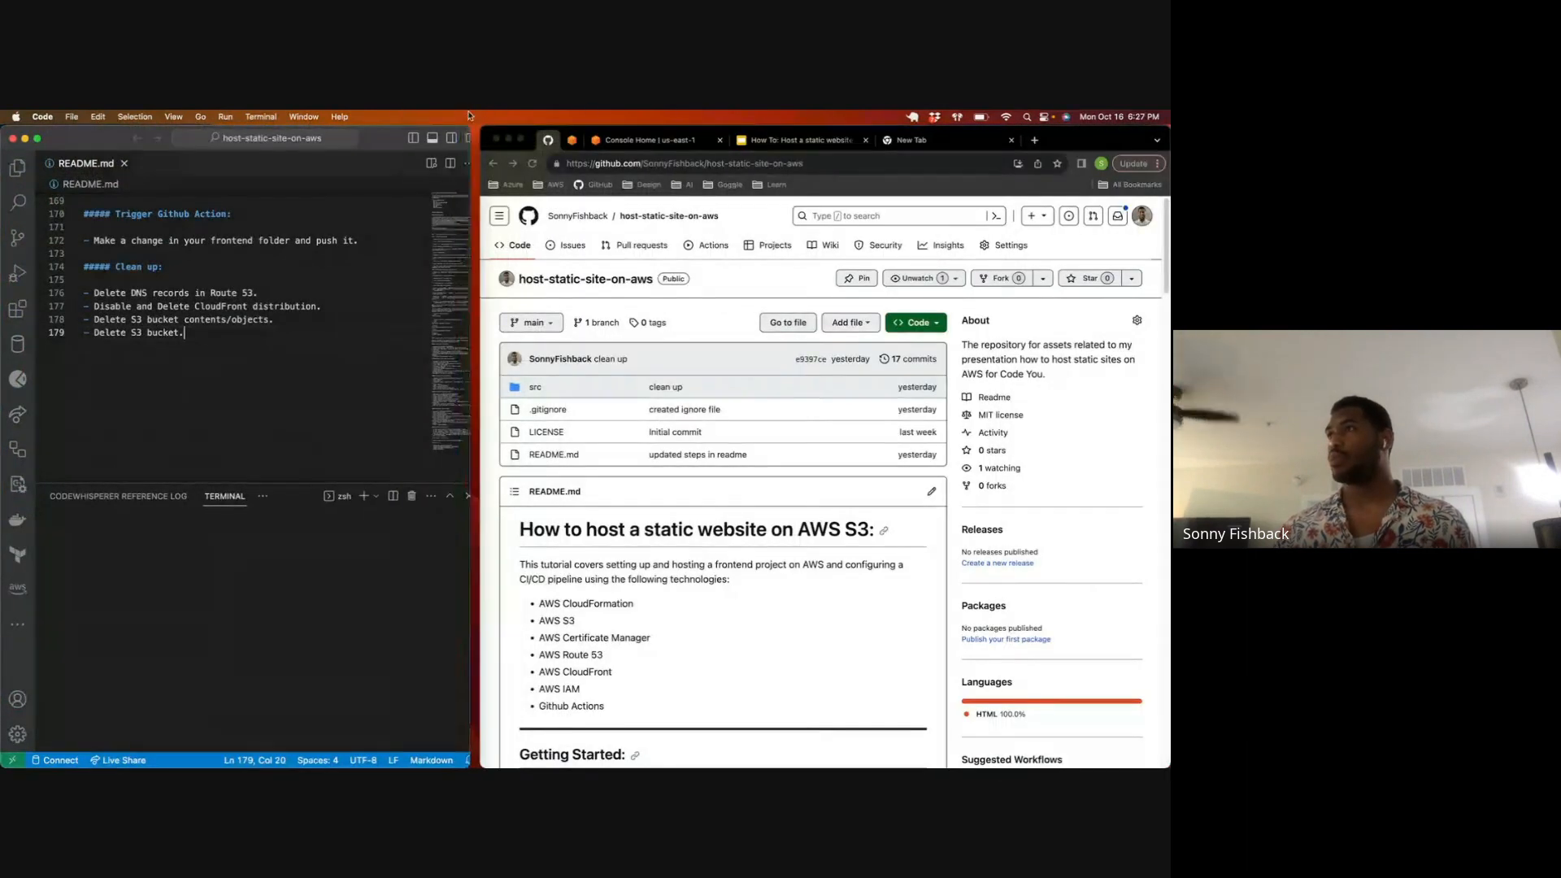
left_click(219, 254)
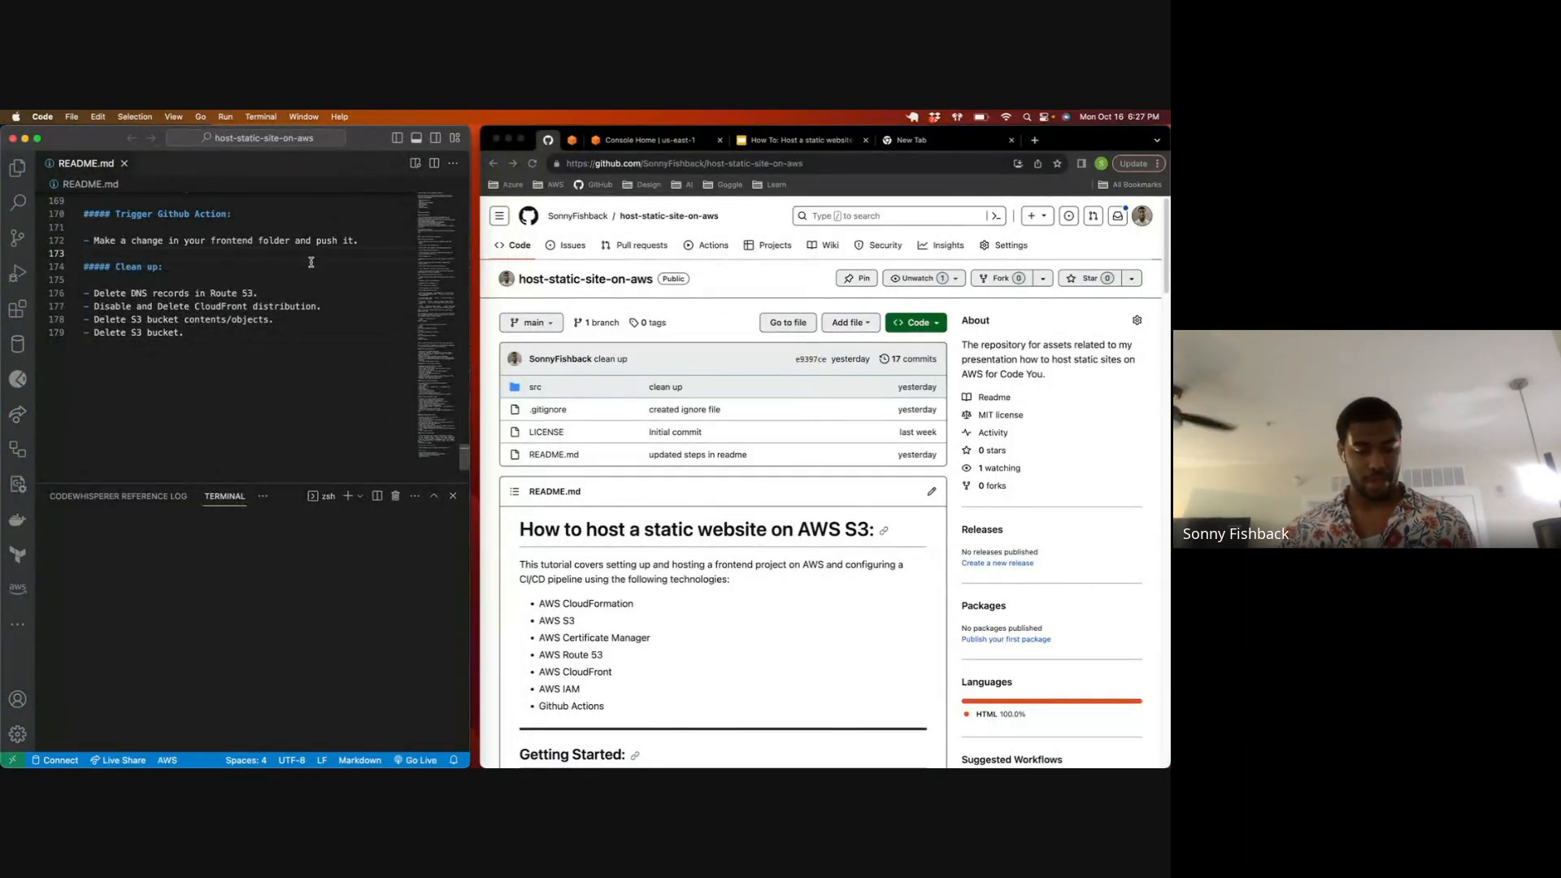
key("super+shift+v")
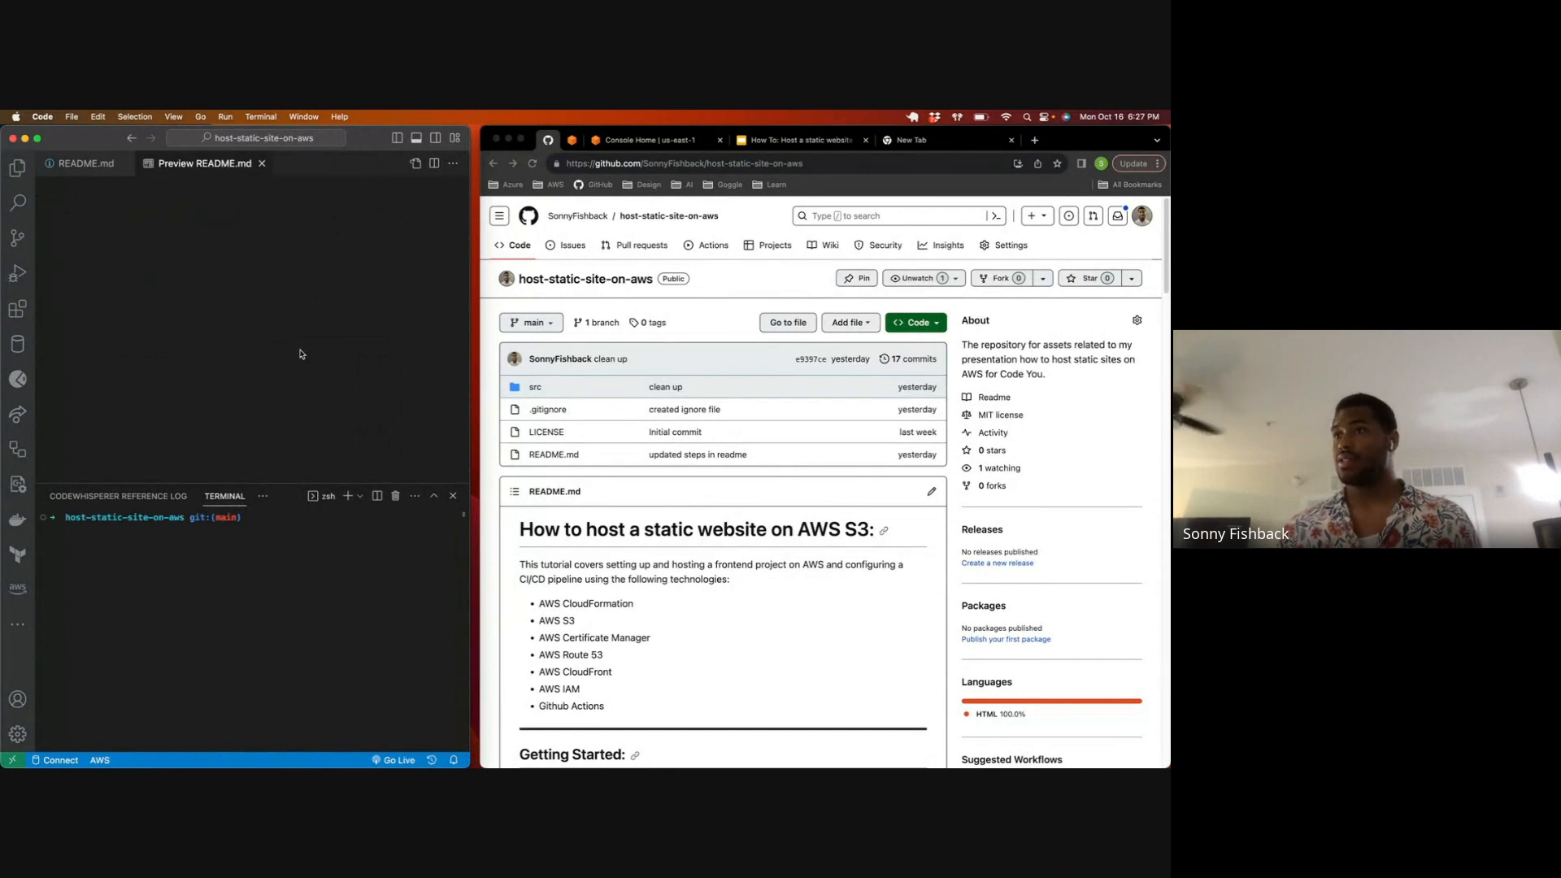
key("super+j")
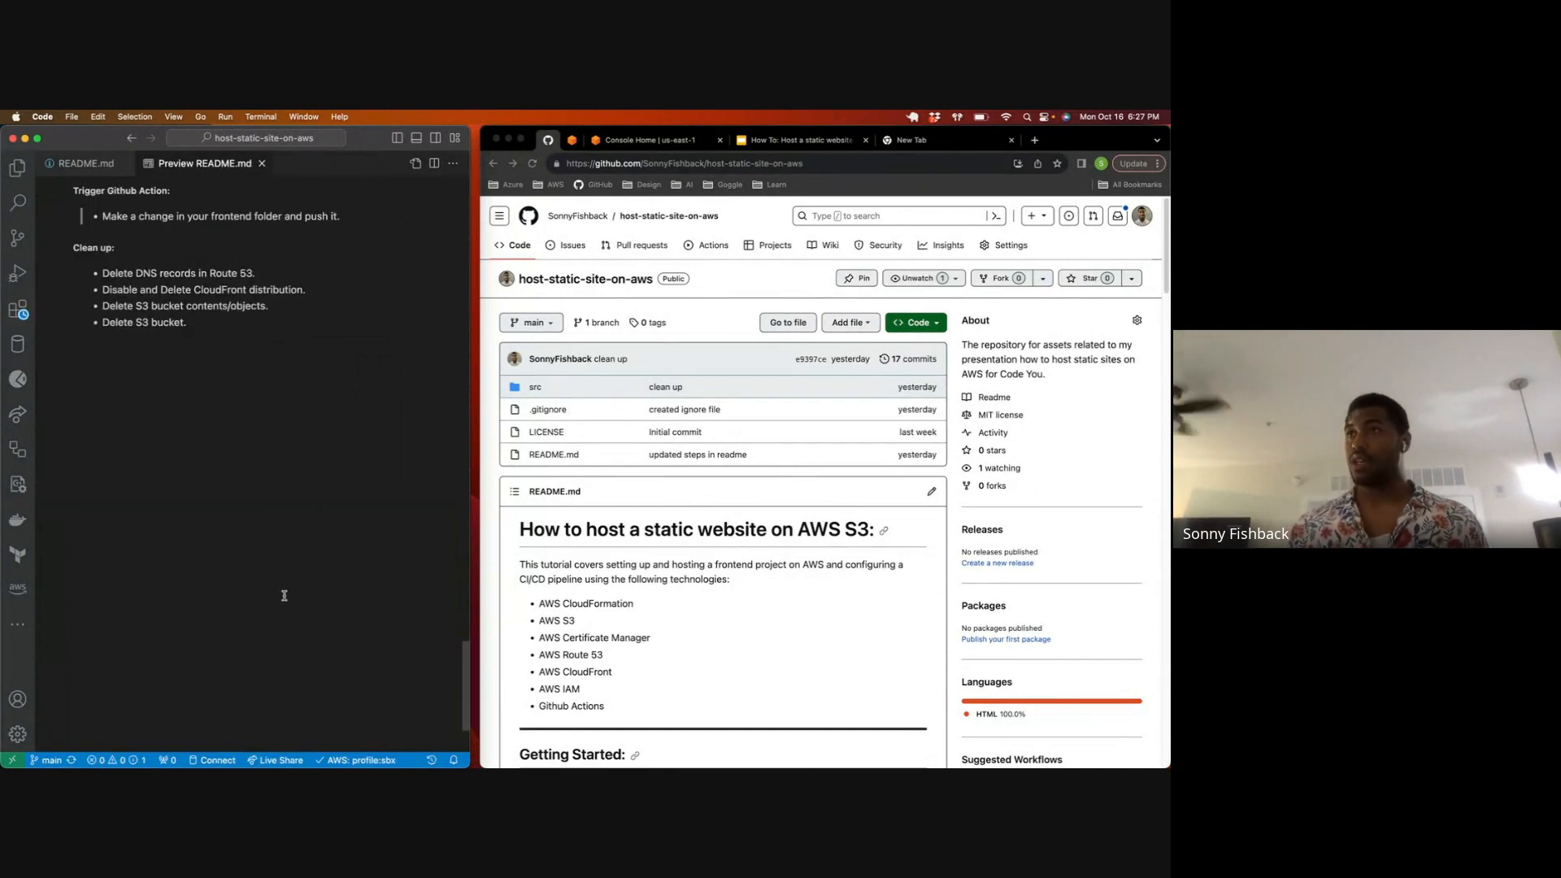
scroll(248, 423, "up", 20)
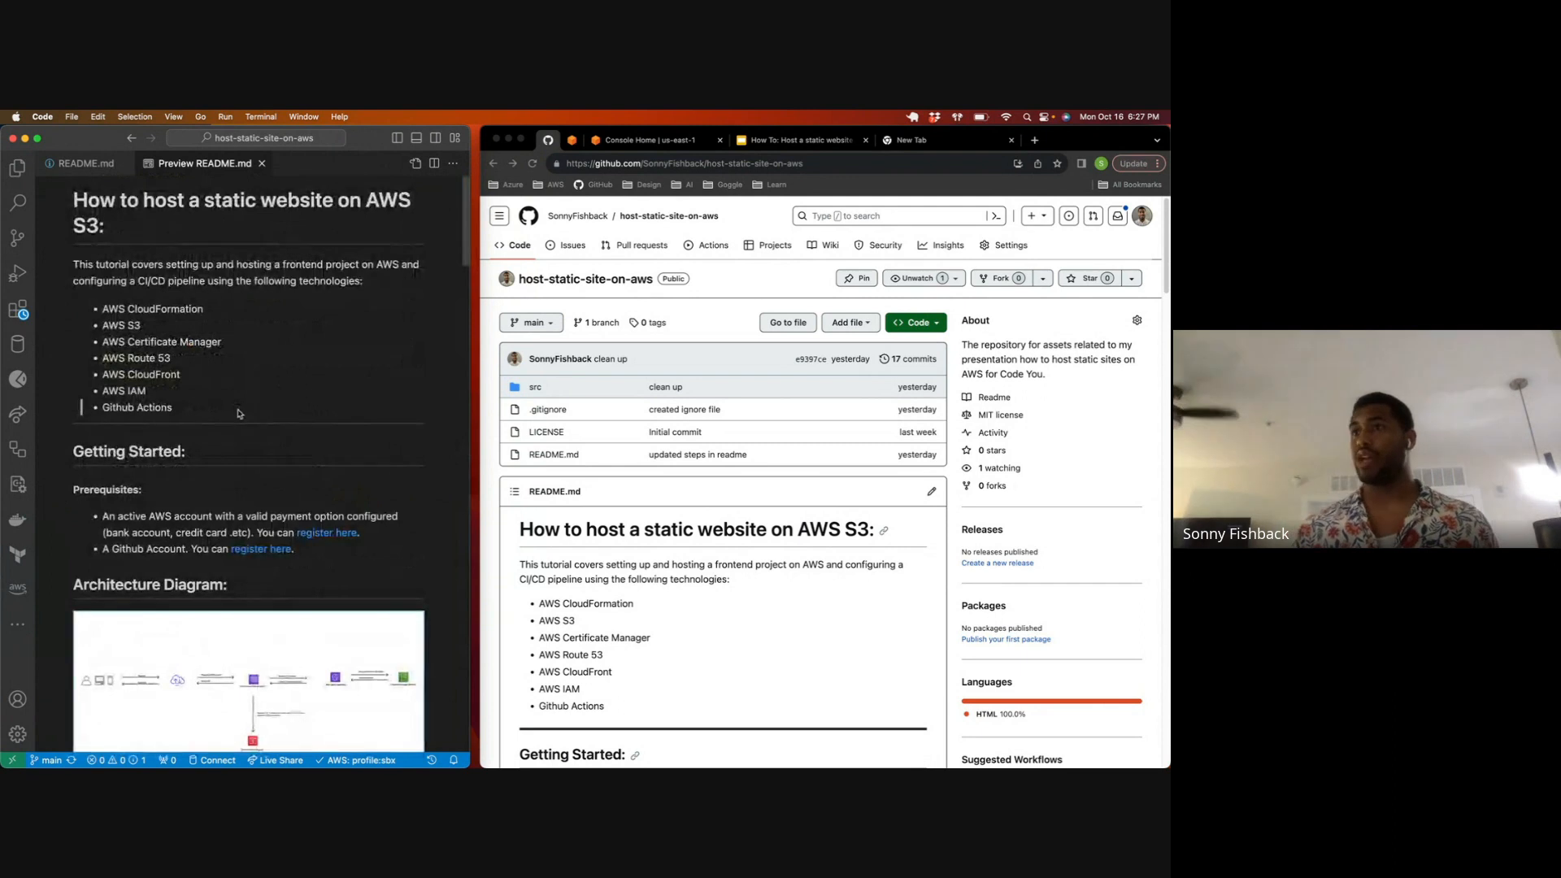
scroll(237, 415, "down", 5)
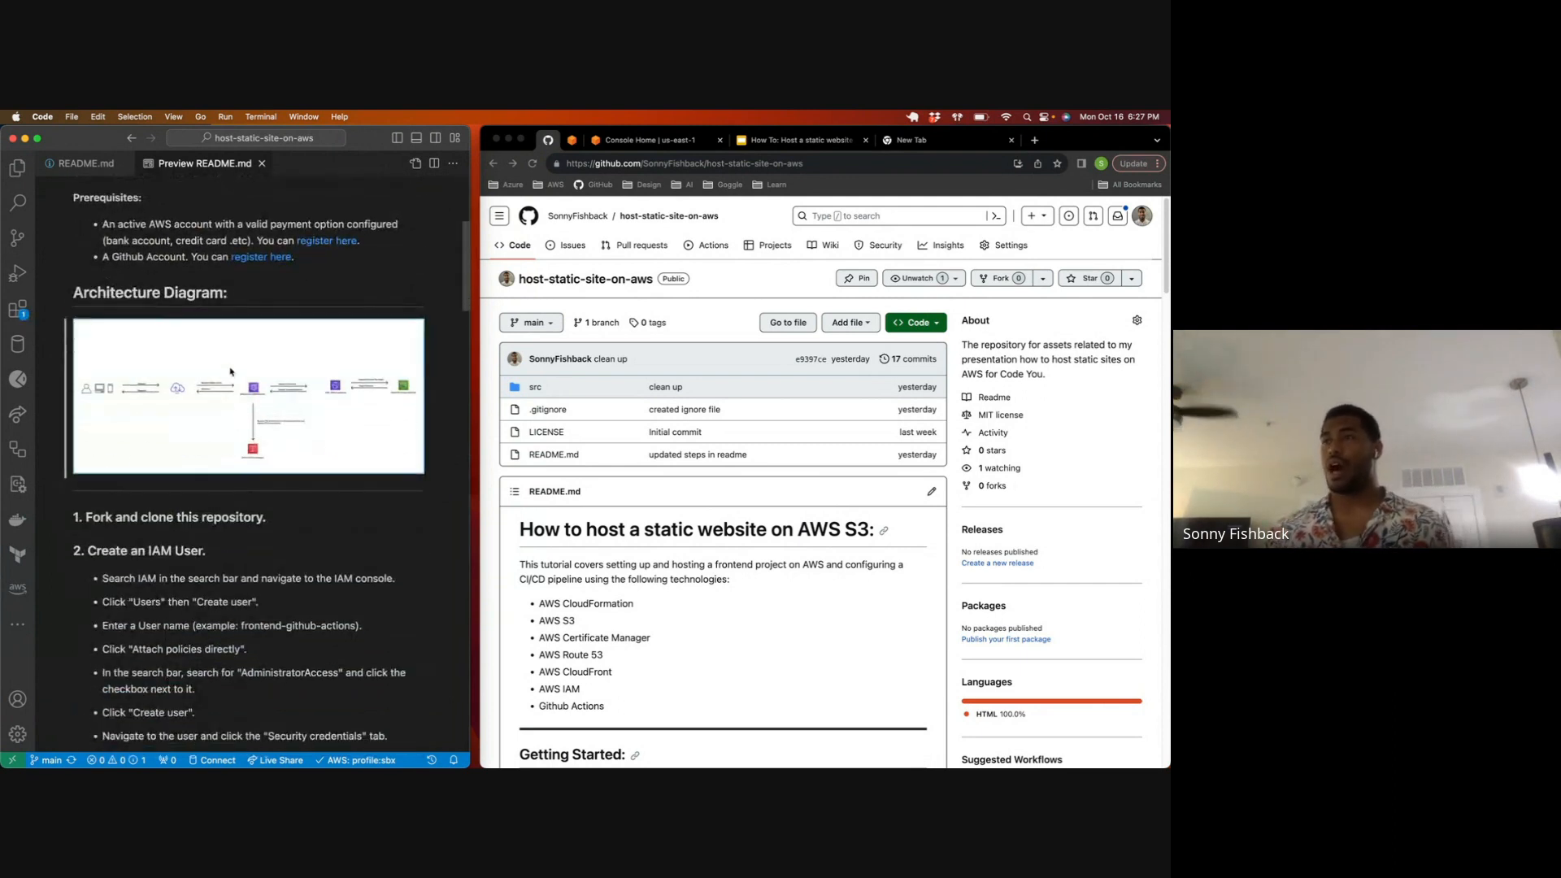
Step: Narrow the browser window to give VS Code more width, and show AWS Console Home with the empty New Tab closed
left_click(483, 320)
left_click_drag(491, 317, 534, 306)
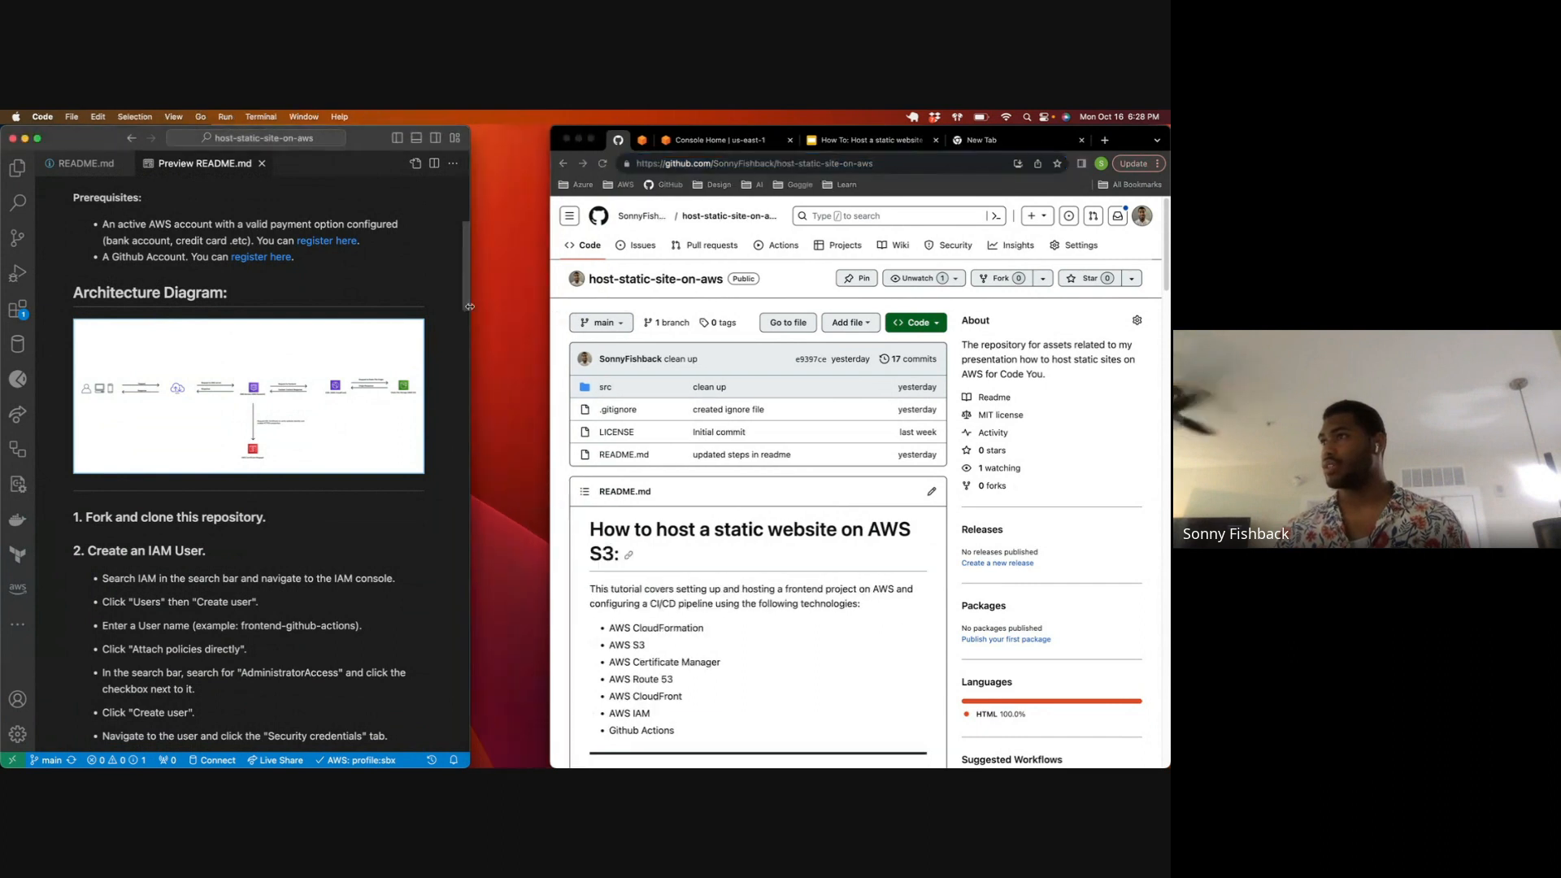
left_click(701, 140)
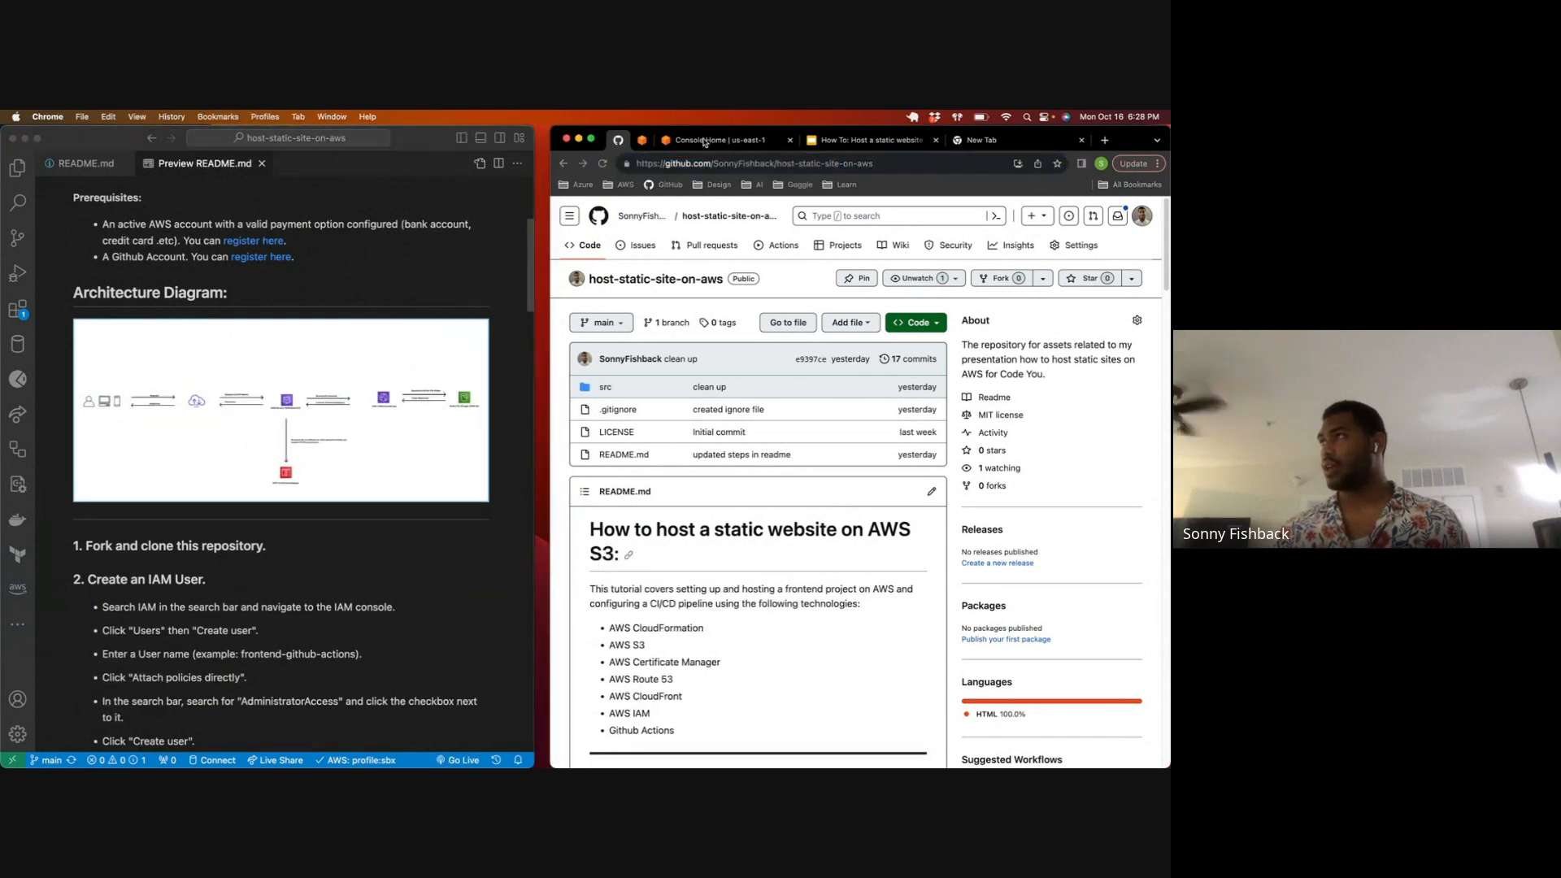
left_click(1081, 139)
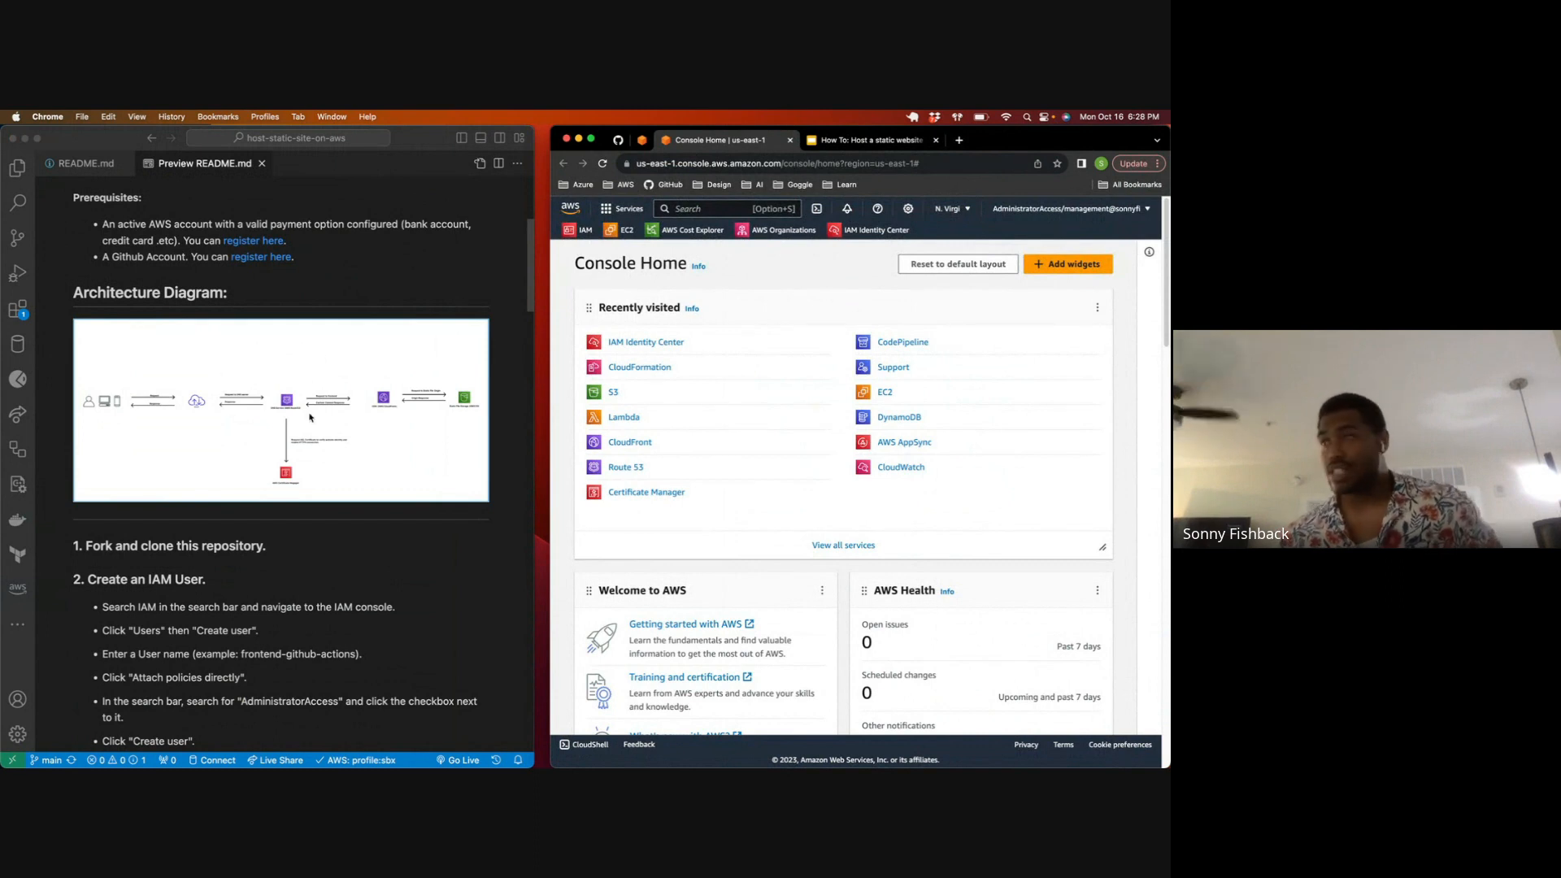
left_click(343, 404)
double_click(282, 333)
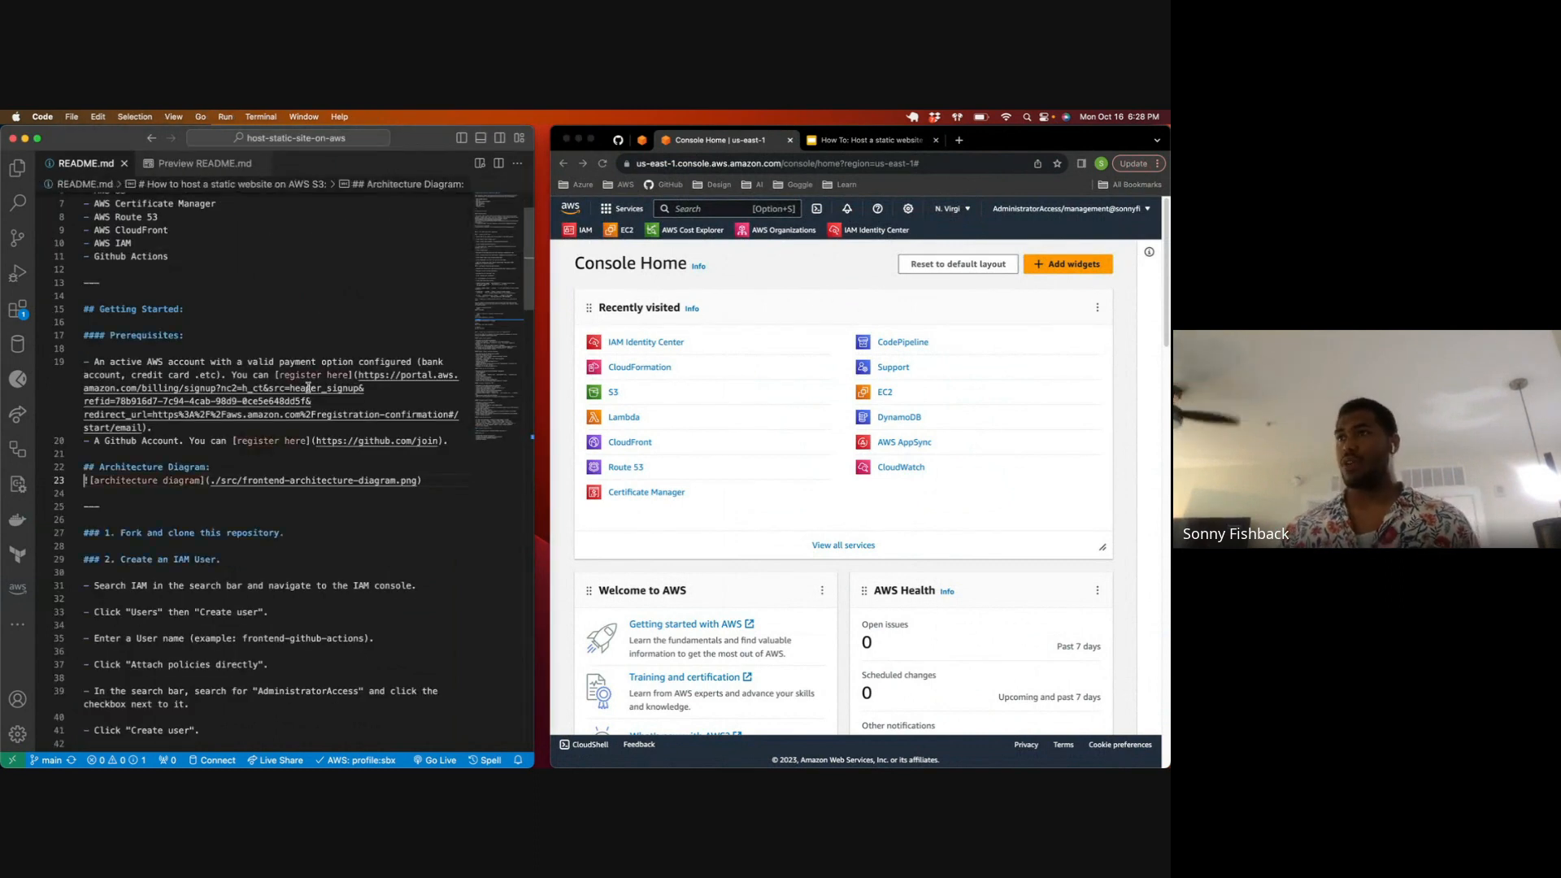
left_click(195, 165)
scroll(303, 394, "up", 1)
scroll(311, 406, "down", 1)
scroll(311, 408, "down", 1)
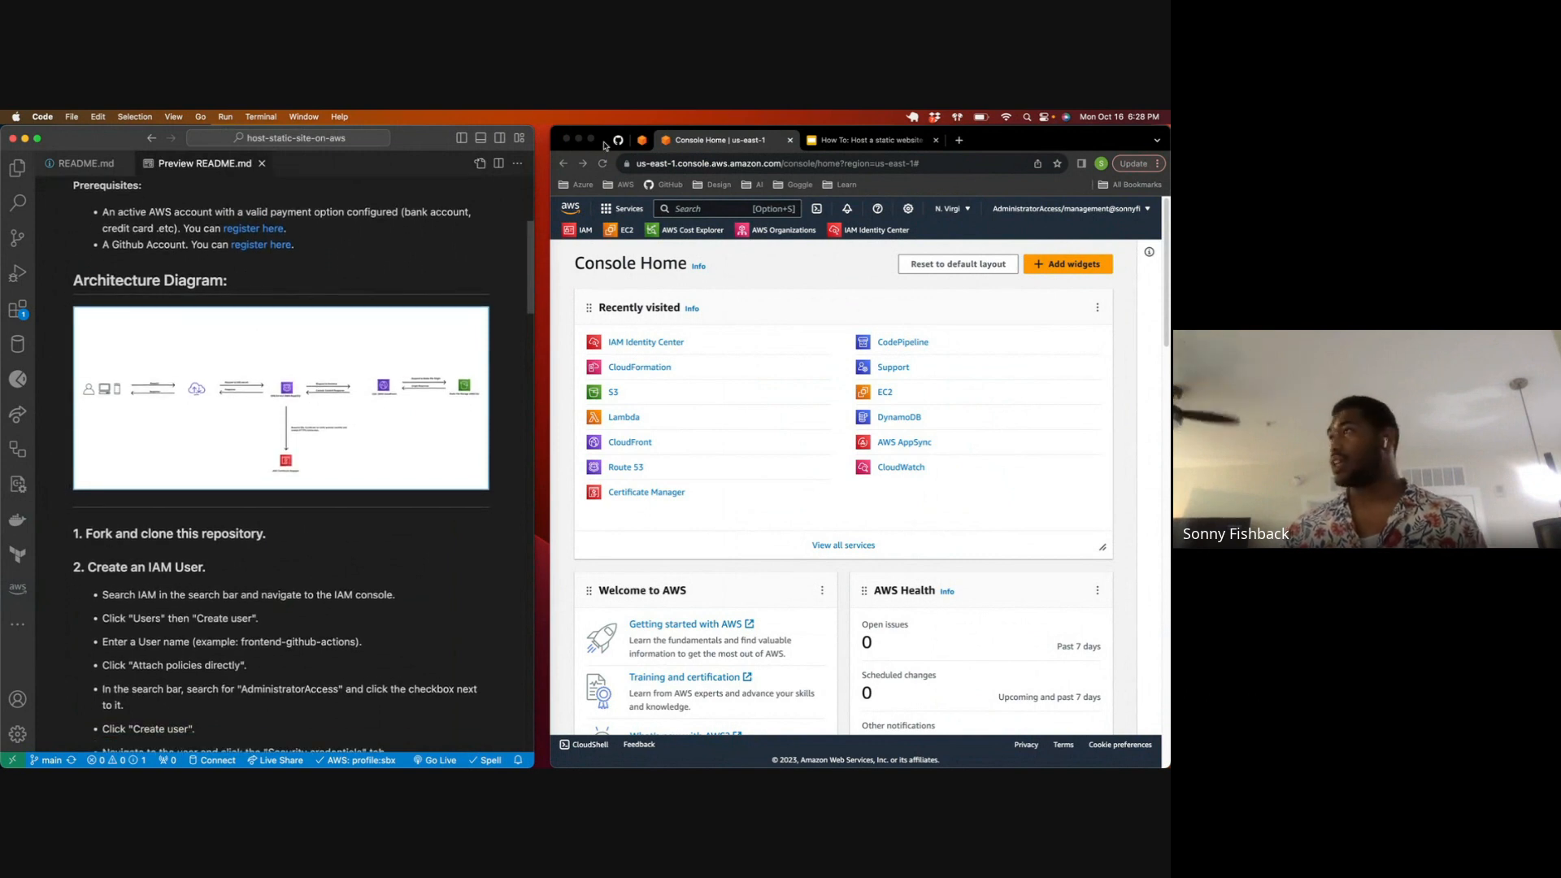
Step: Open the architecture diagram image from the repository's README on GitHub in its own tab, and enlarge the page
left_click(617, 141)
scroll(745, 504, "down", 10)
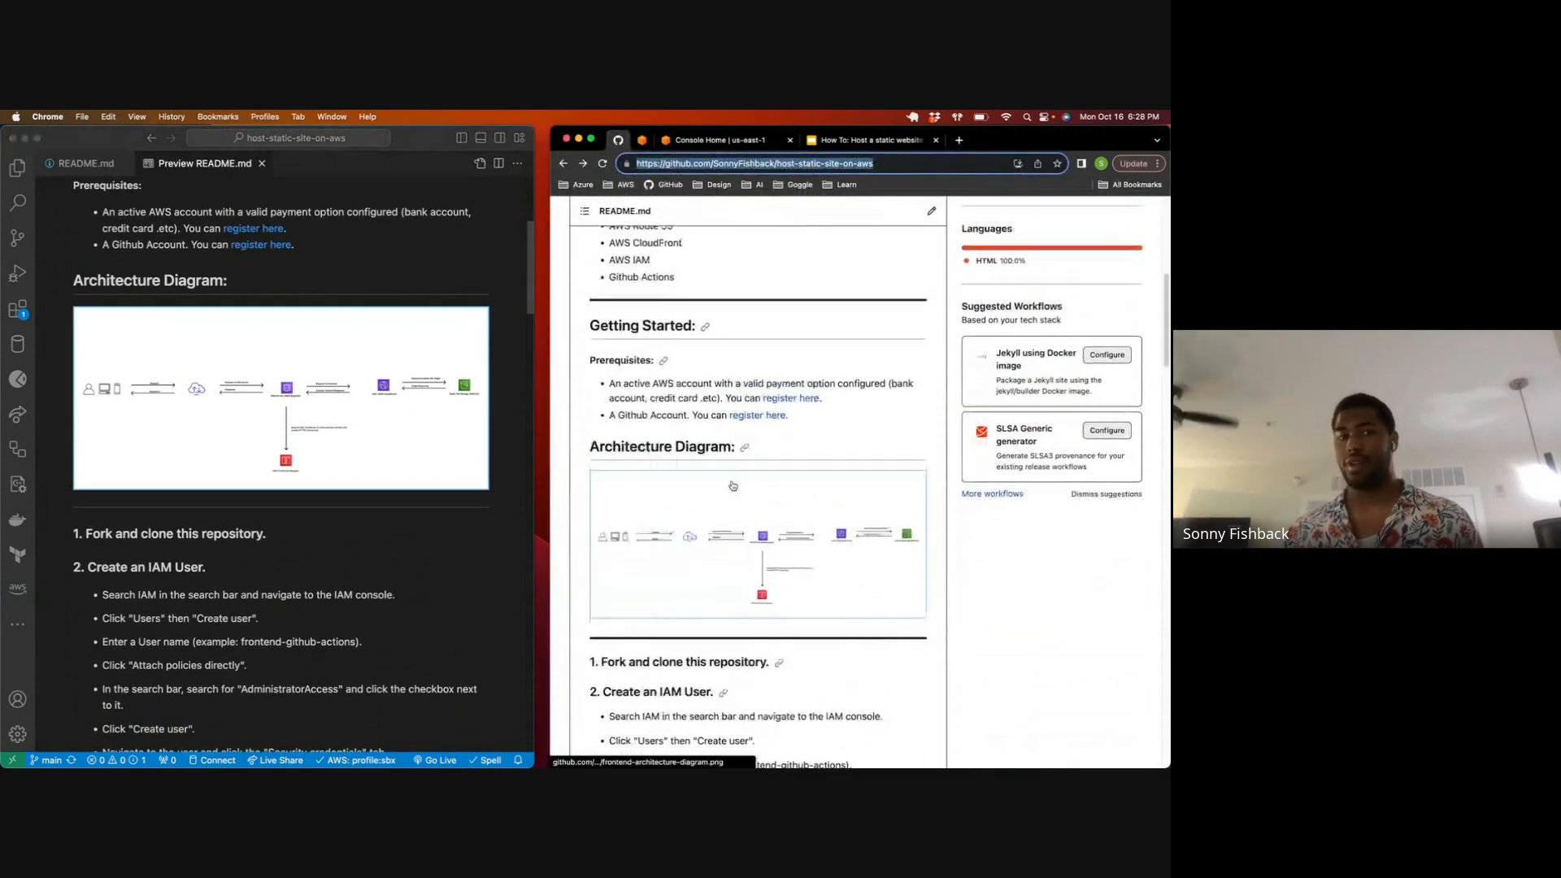
left_click(744, 504)
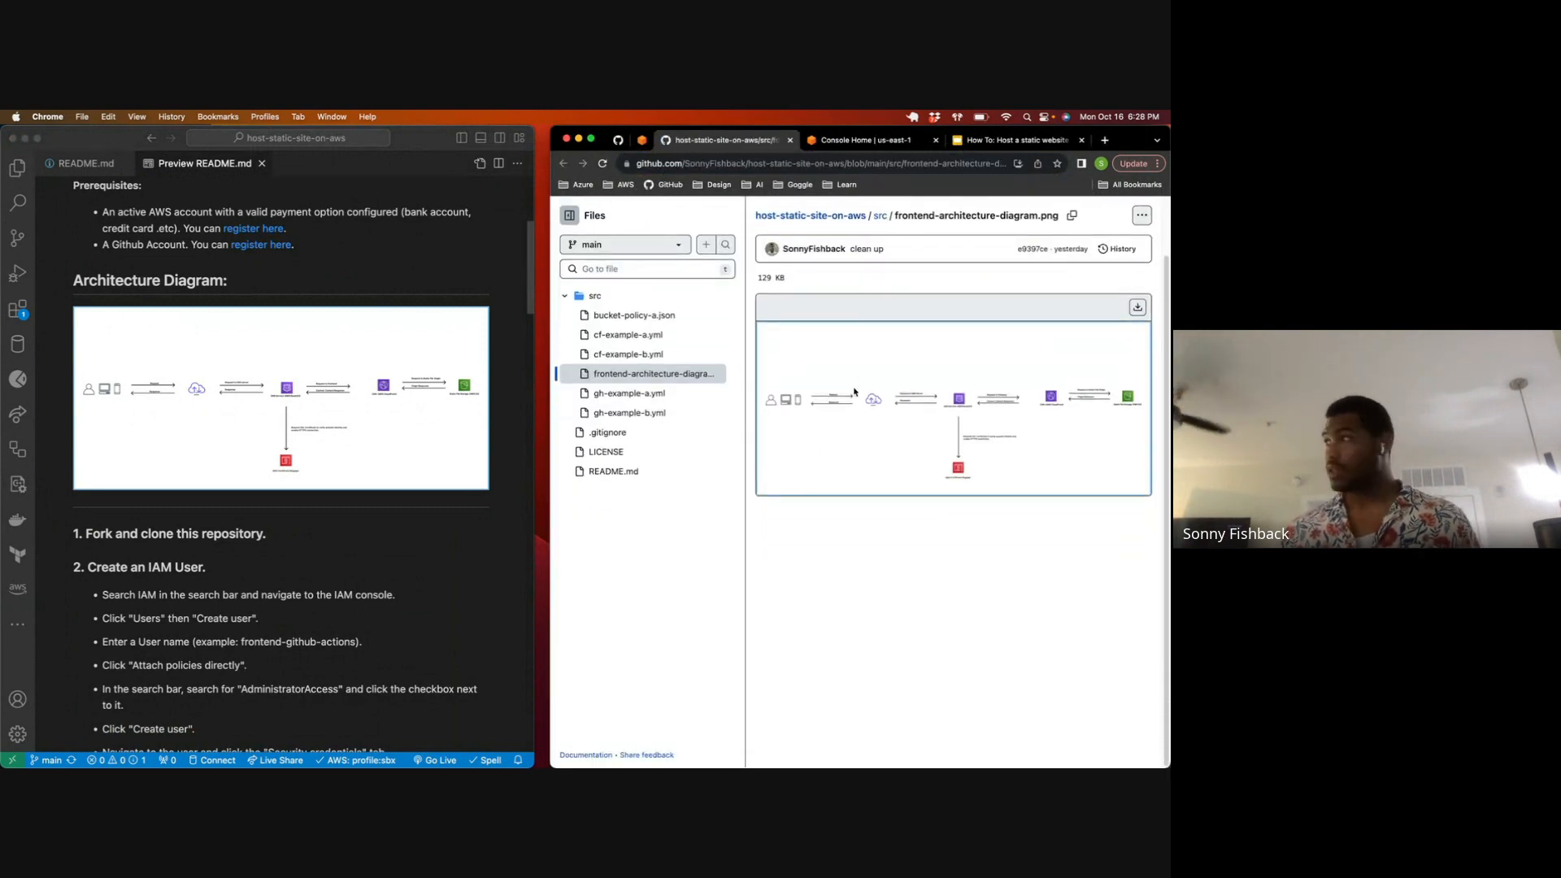
scroll(642, 358, "up", 2)
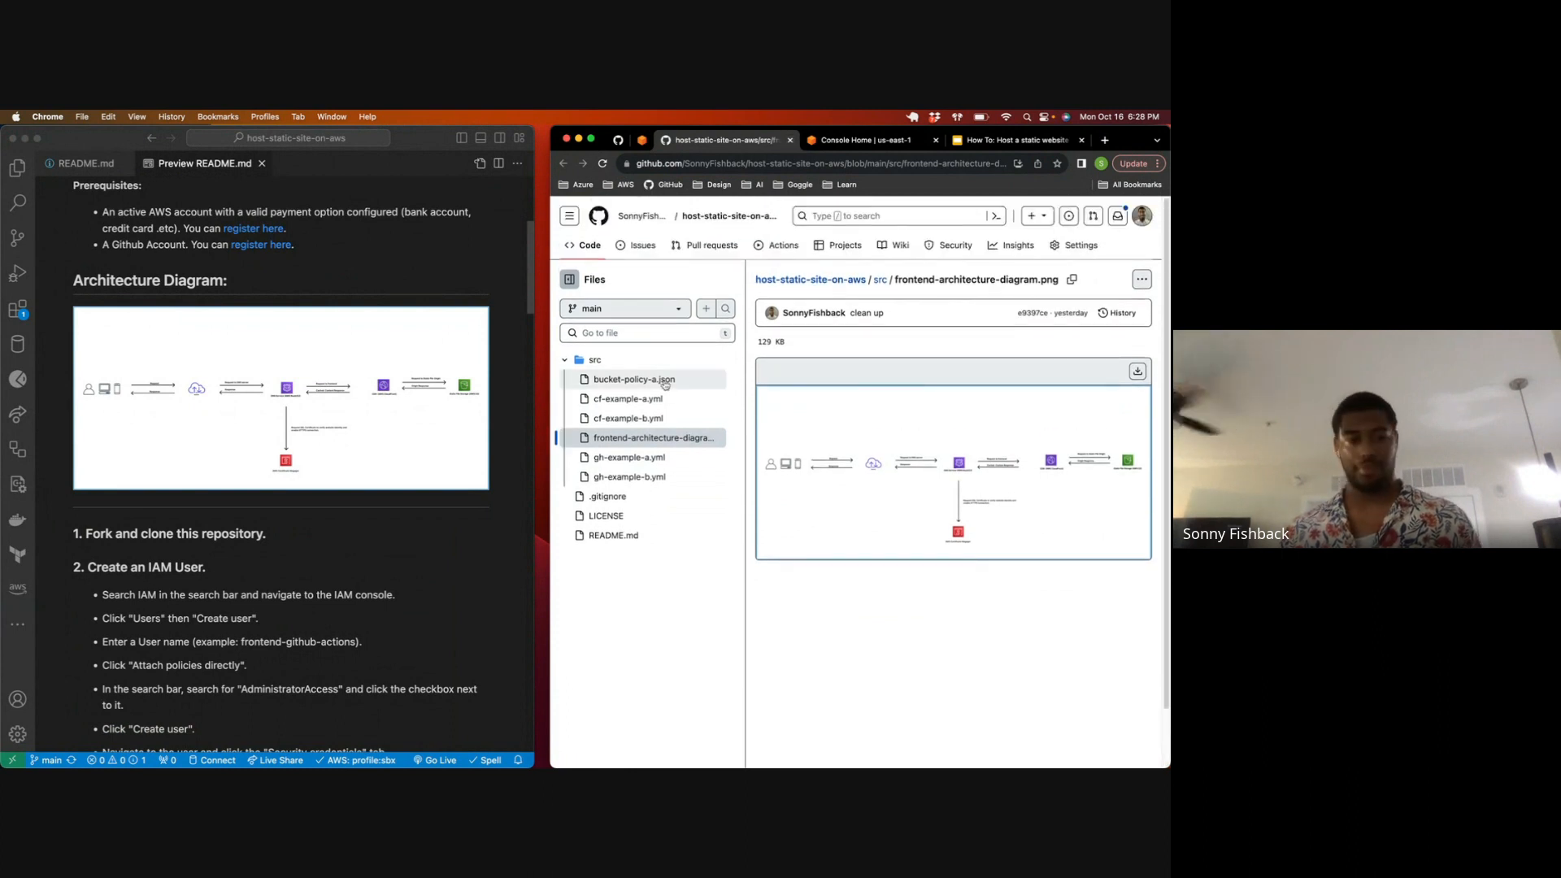
key("super+equal")
key("super+equal")
key("super+equal")
key("super+equal")
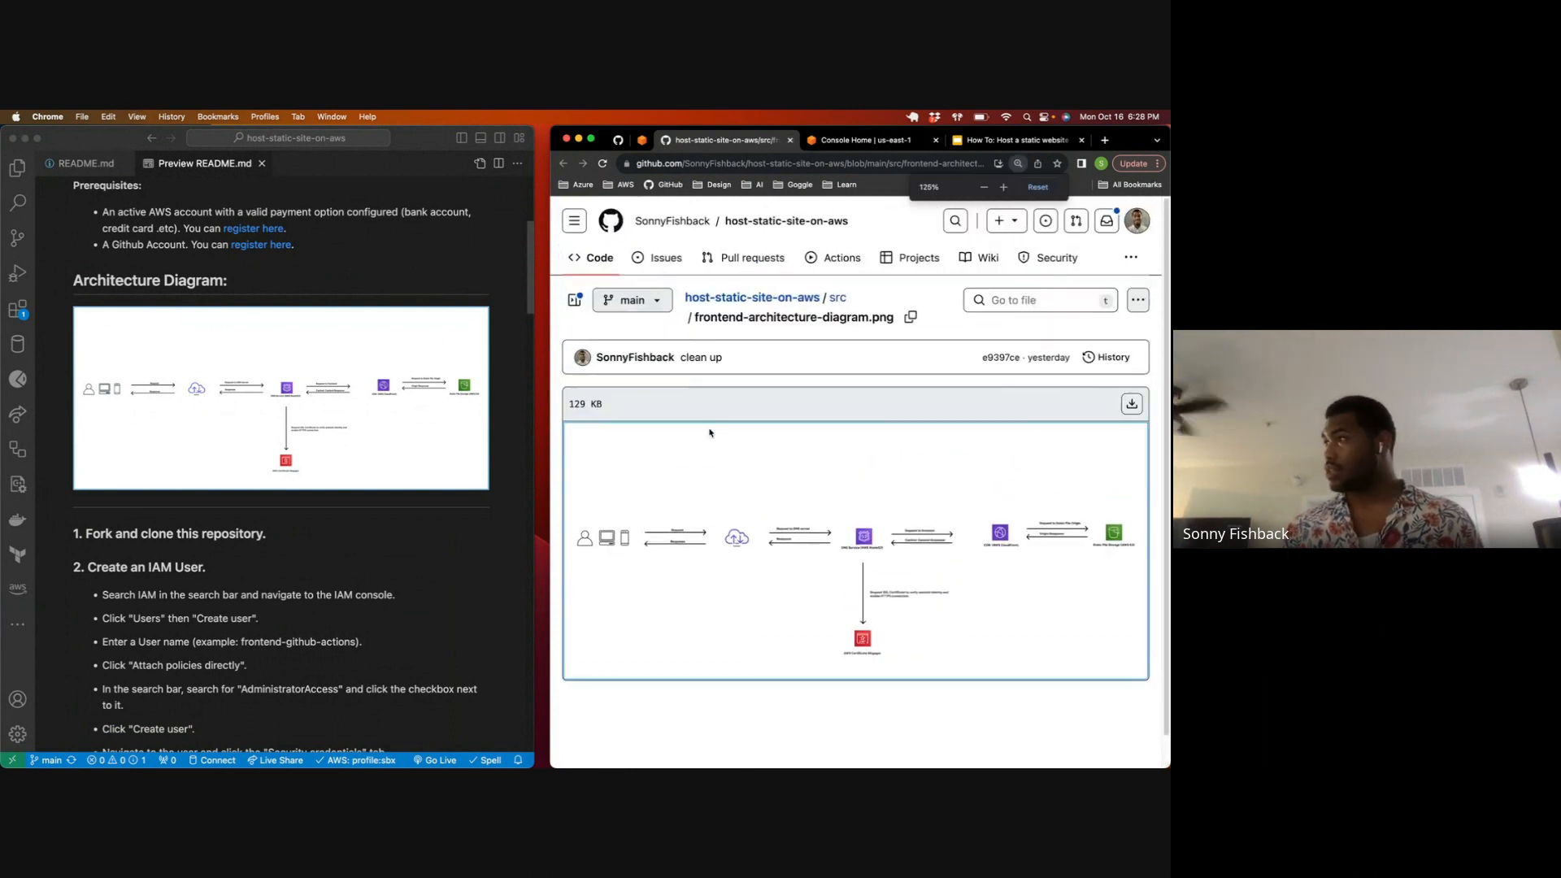
Step: Examine the enlarged architecture diagram of the static site, and return to AWS Console Home
scroll(706, 451, "down", 3)
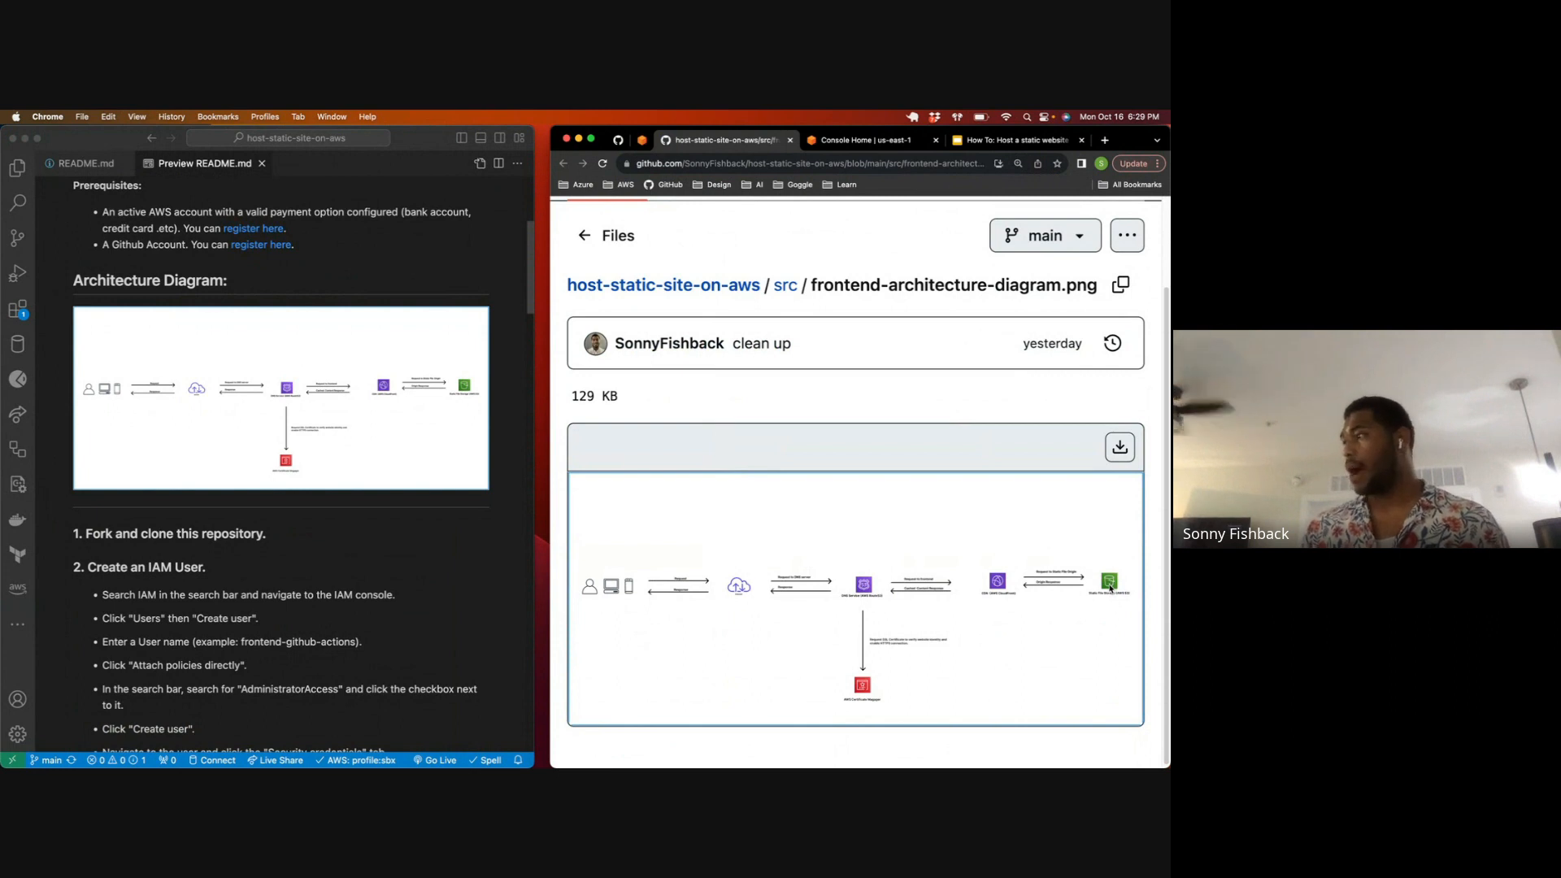
scroll(906, 547, "up", 1)
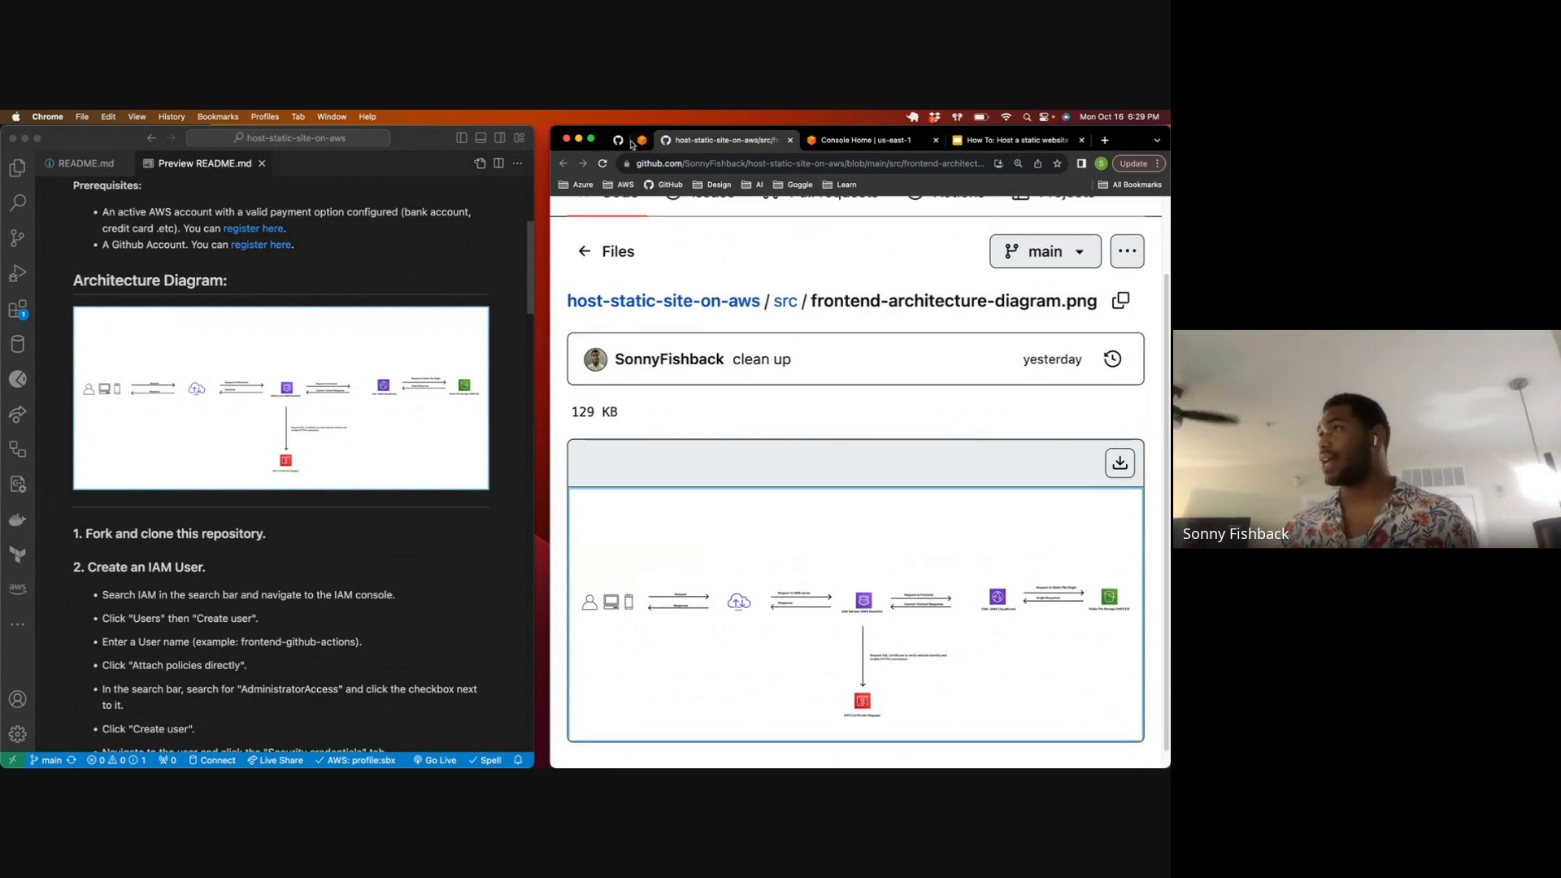
left_click(866, 140)
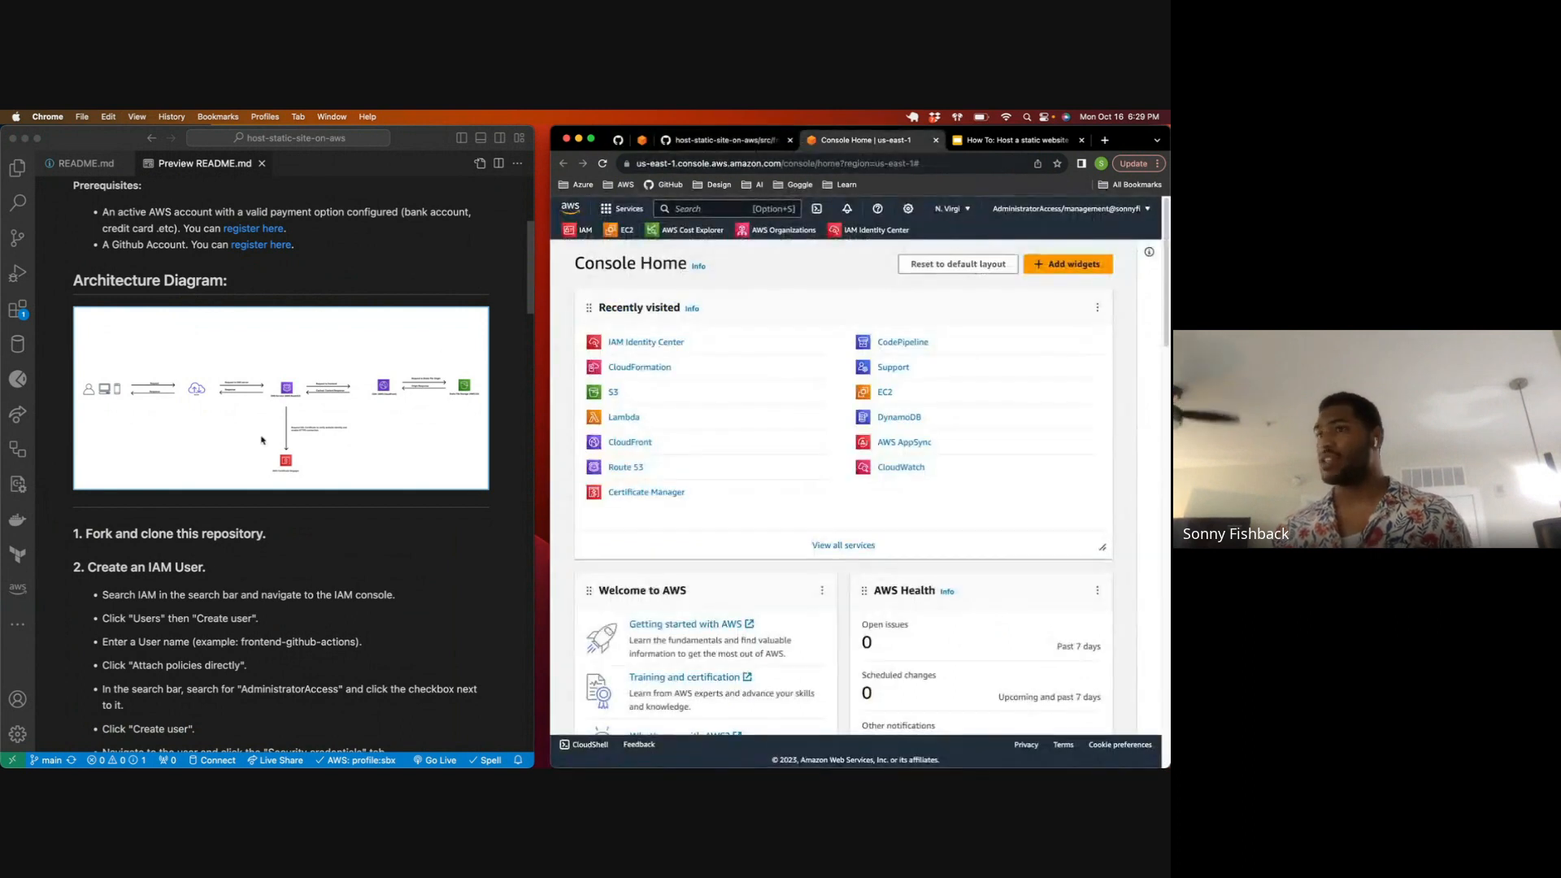
Step: Review the README's instructions for forking and cloning the repository and creating an IAM user
scroll(252, 441, "down", 5)
scroll(246, 442, "up", 1)
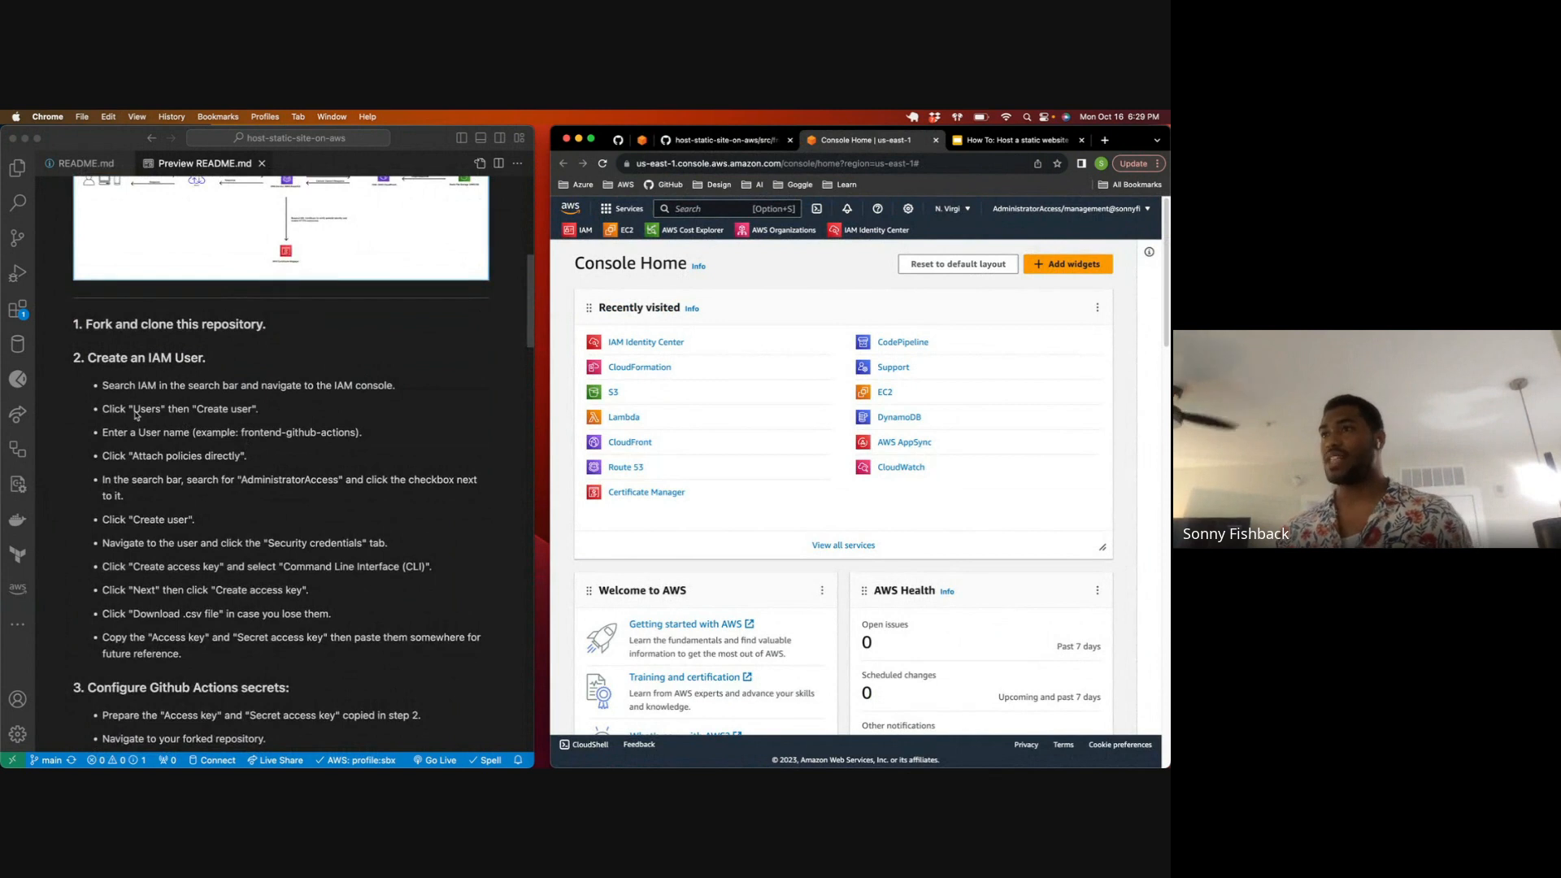
scroll(177, 413, "down", 3)
scroll(176, 412, "up", 2)
left_click(89, 278)
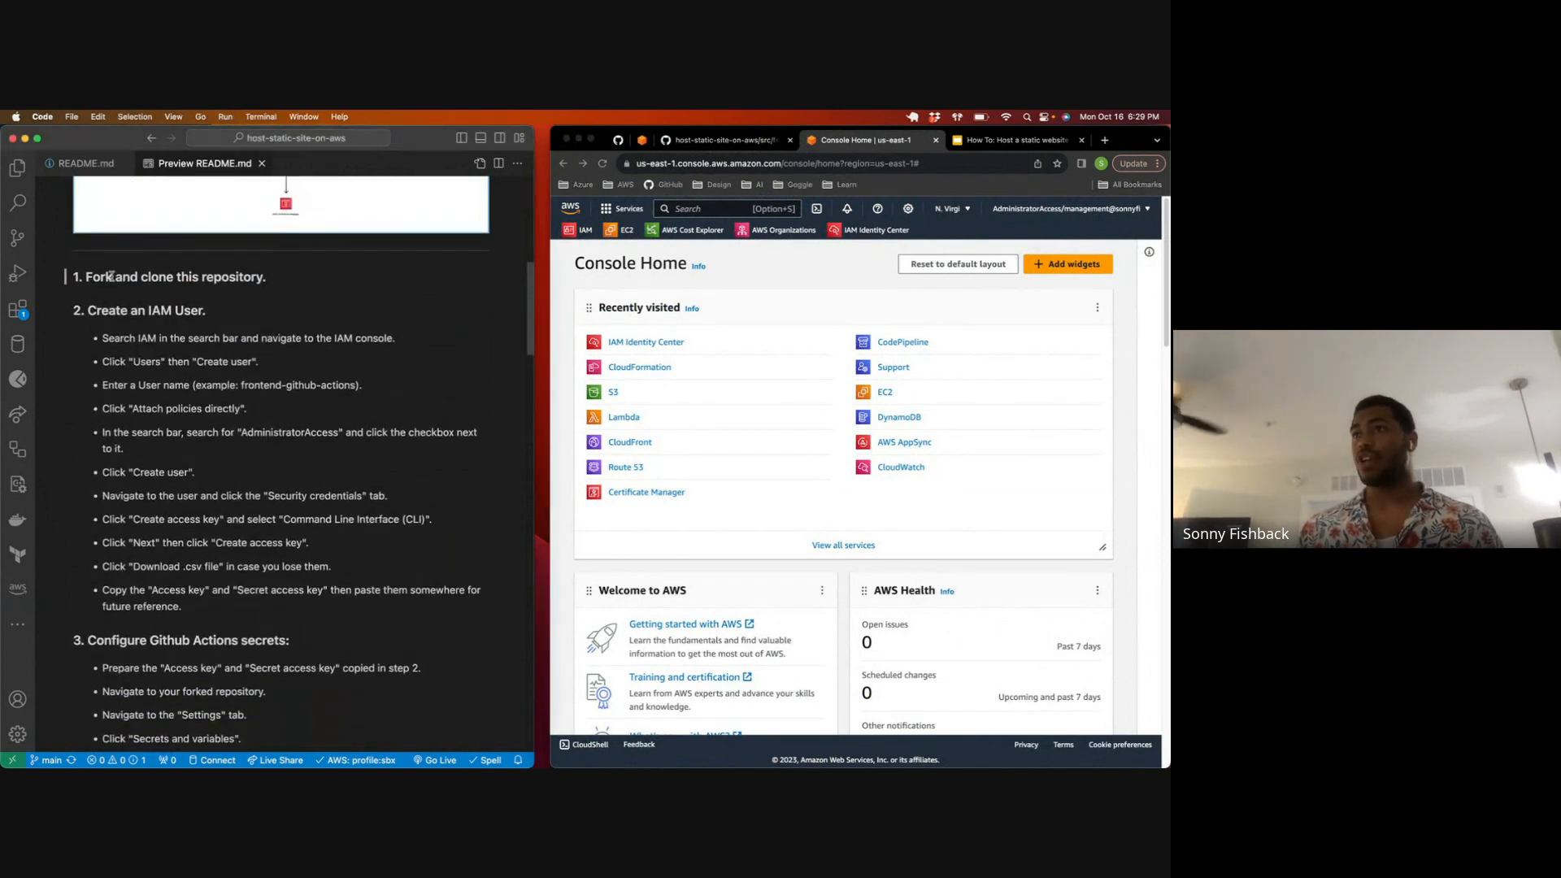
left_click_drag(86, 277, 267, 278)
scroll(273, 284, "down", 2)
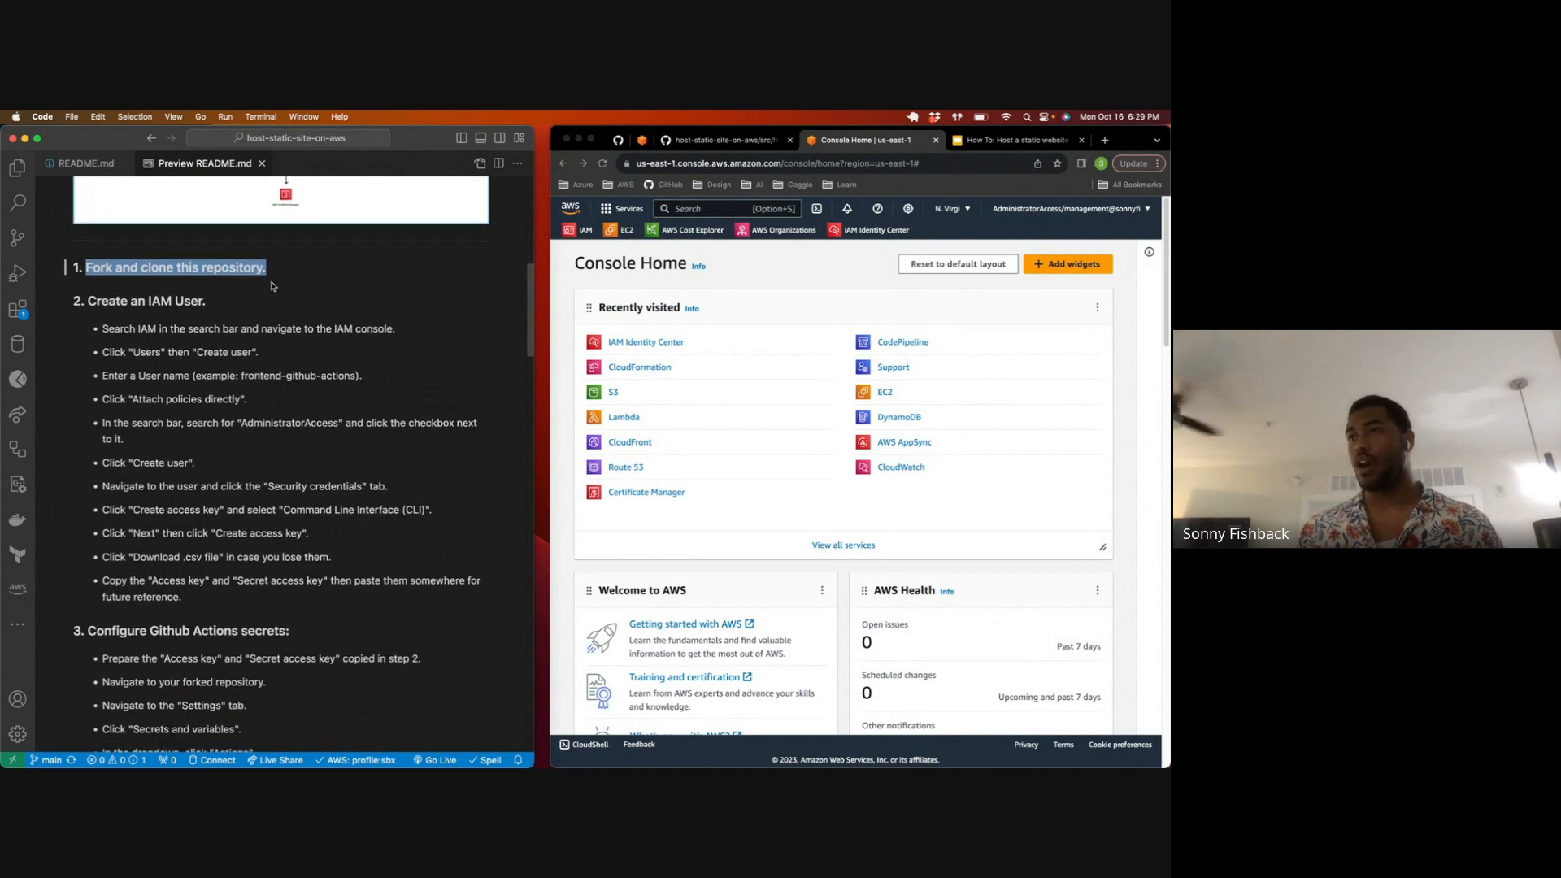
scroll(271, 286, "down", 1)
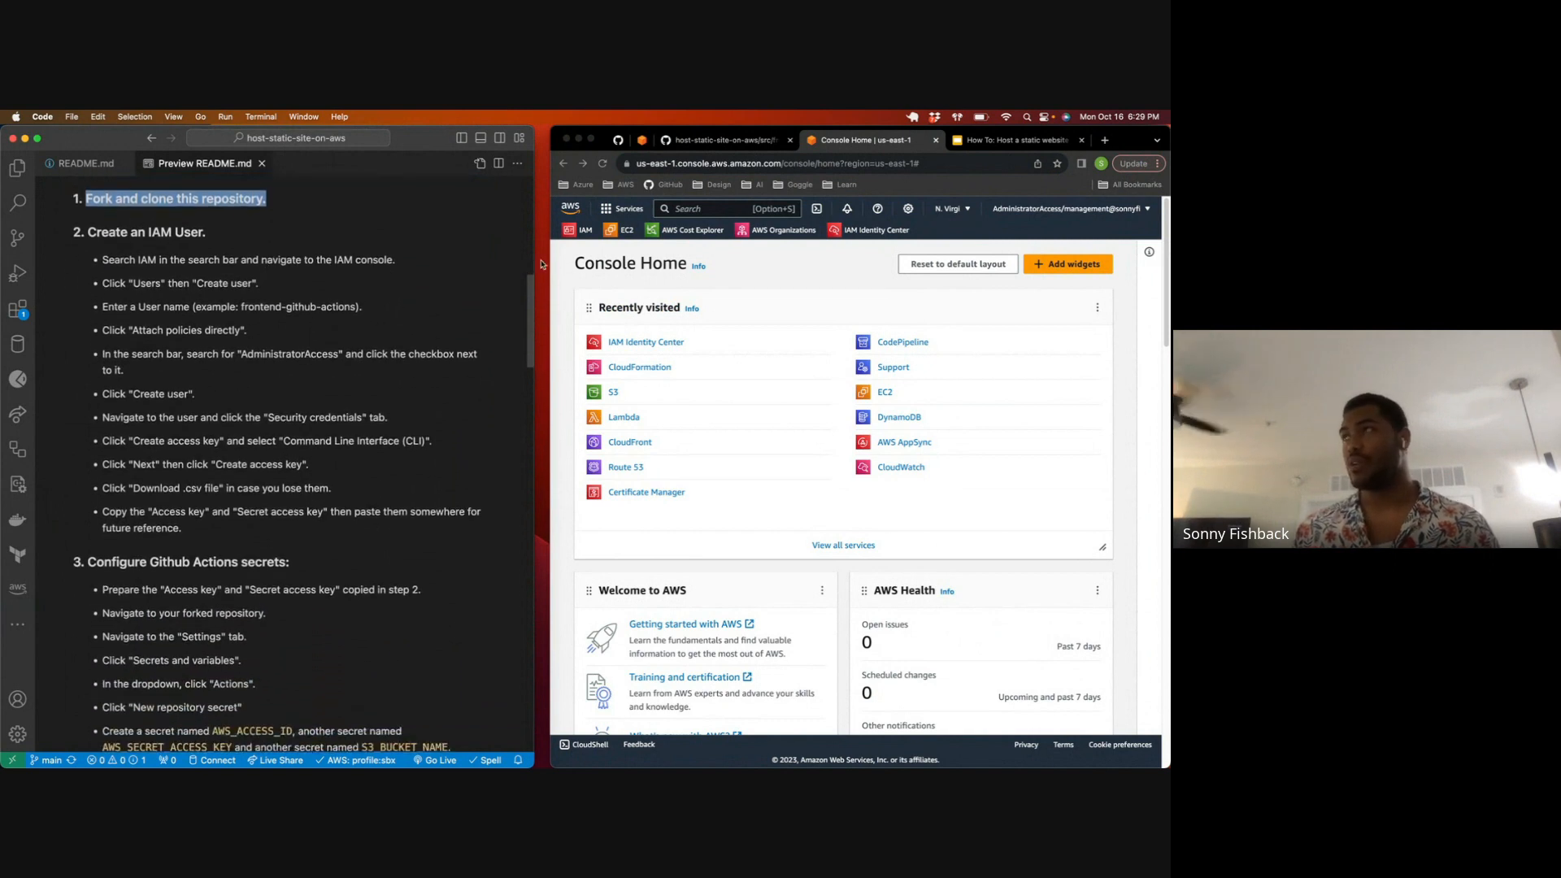
Step: Search the AWS services for "iam" to reach the IAM users list, and start creating a new user
left_click(704, 209)
type("iam")
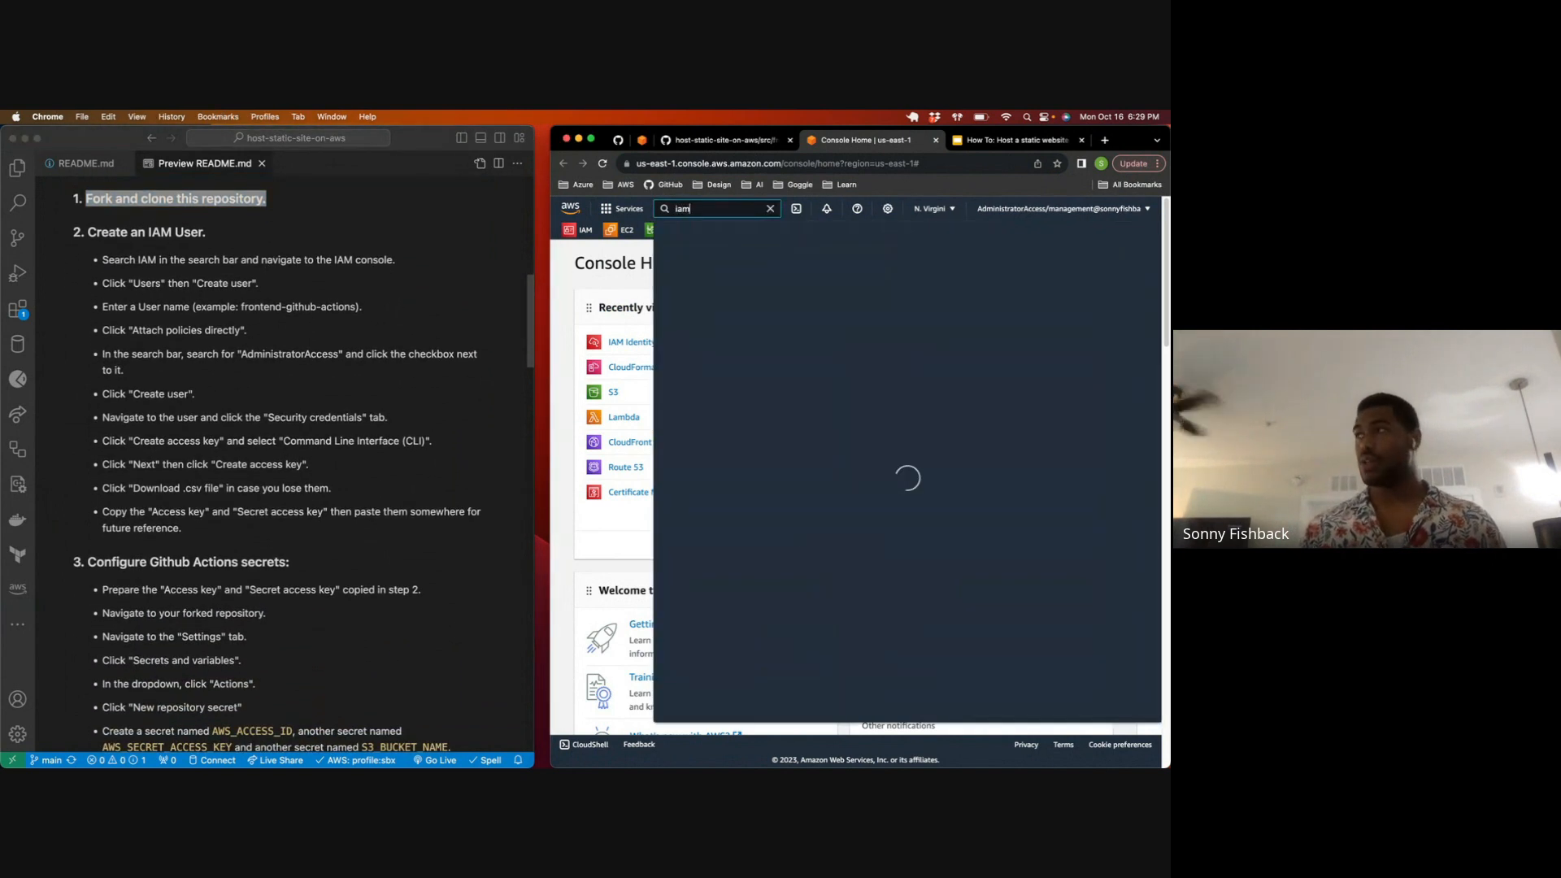
left_click(847, 327)
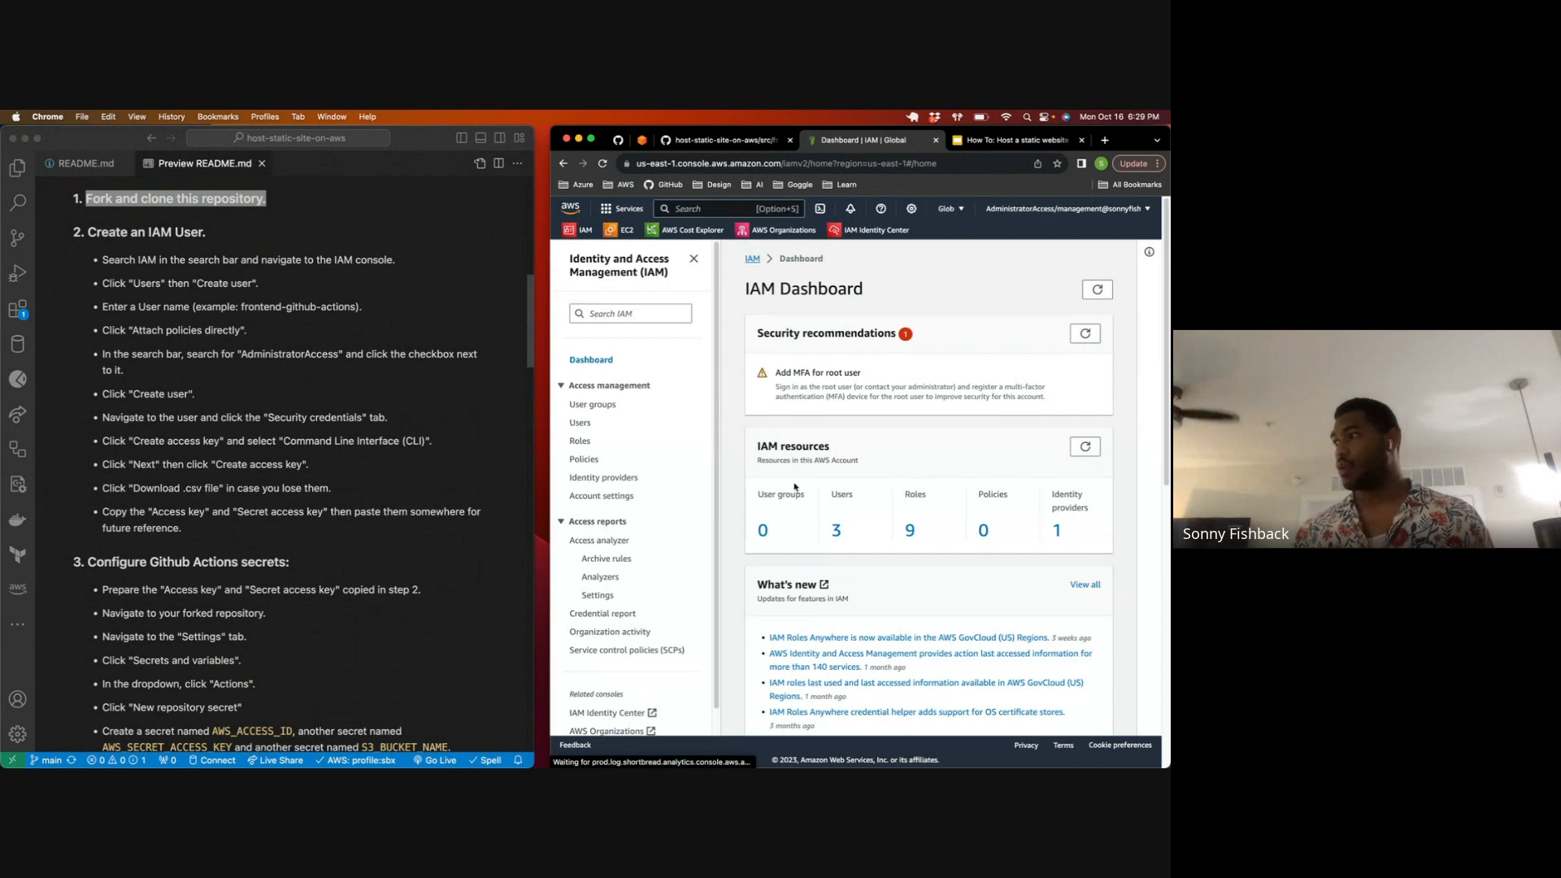
left_click(839, 531)
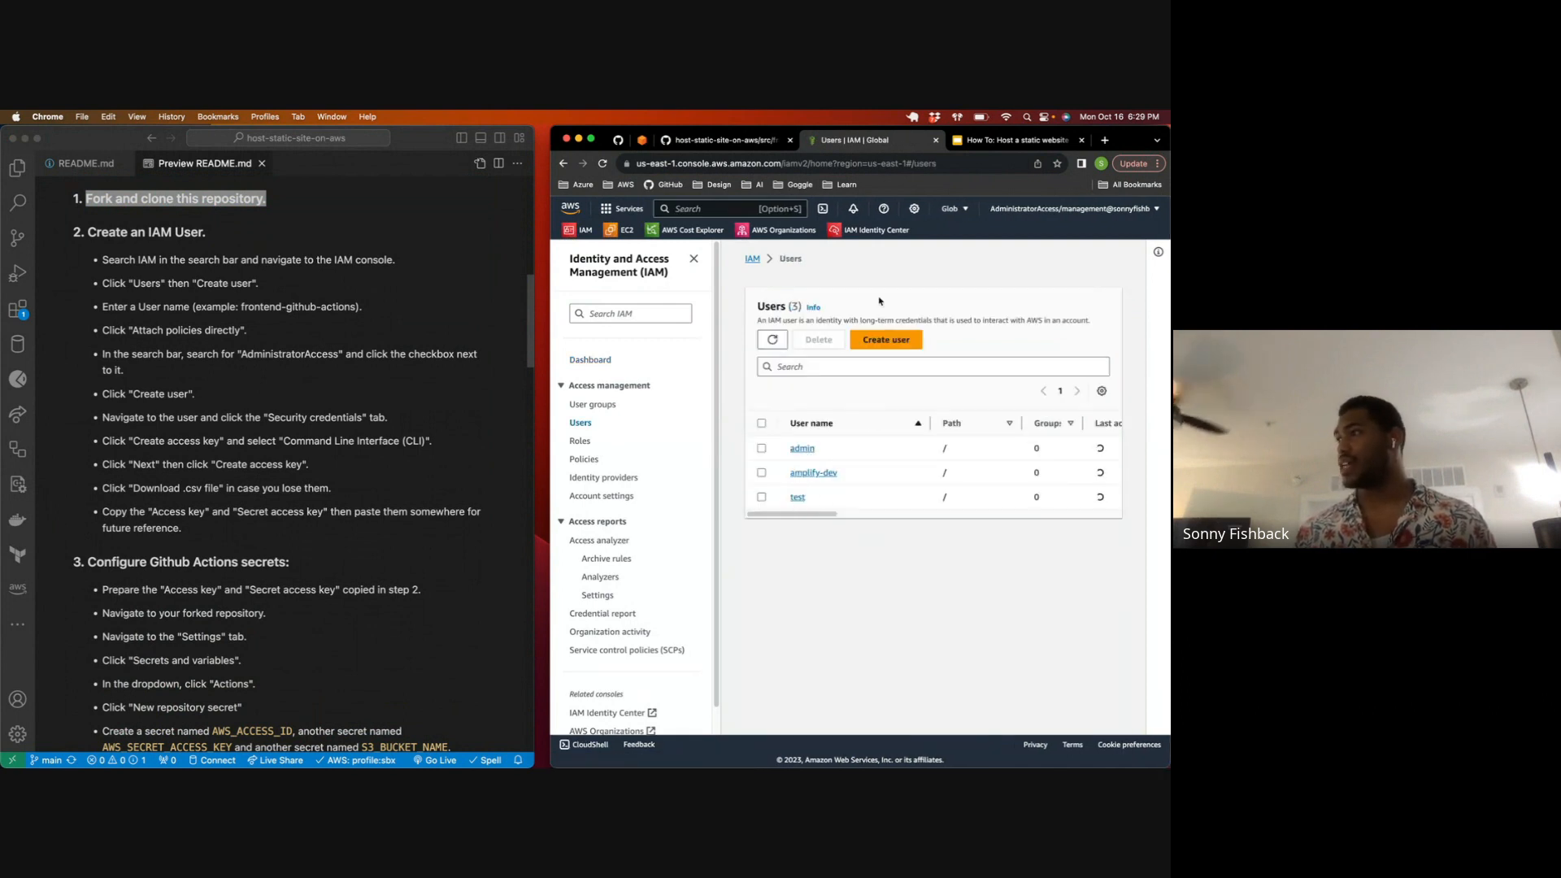
left_click(886, 340)
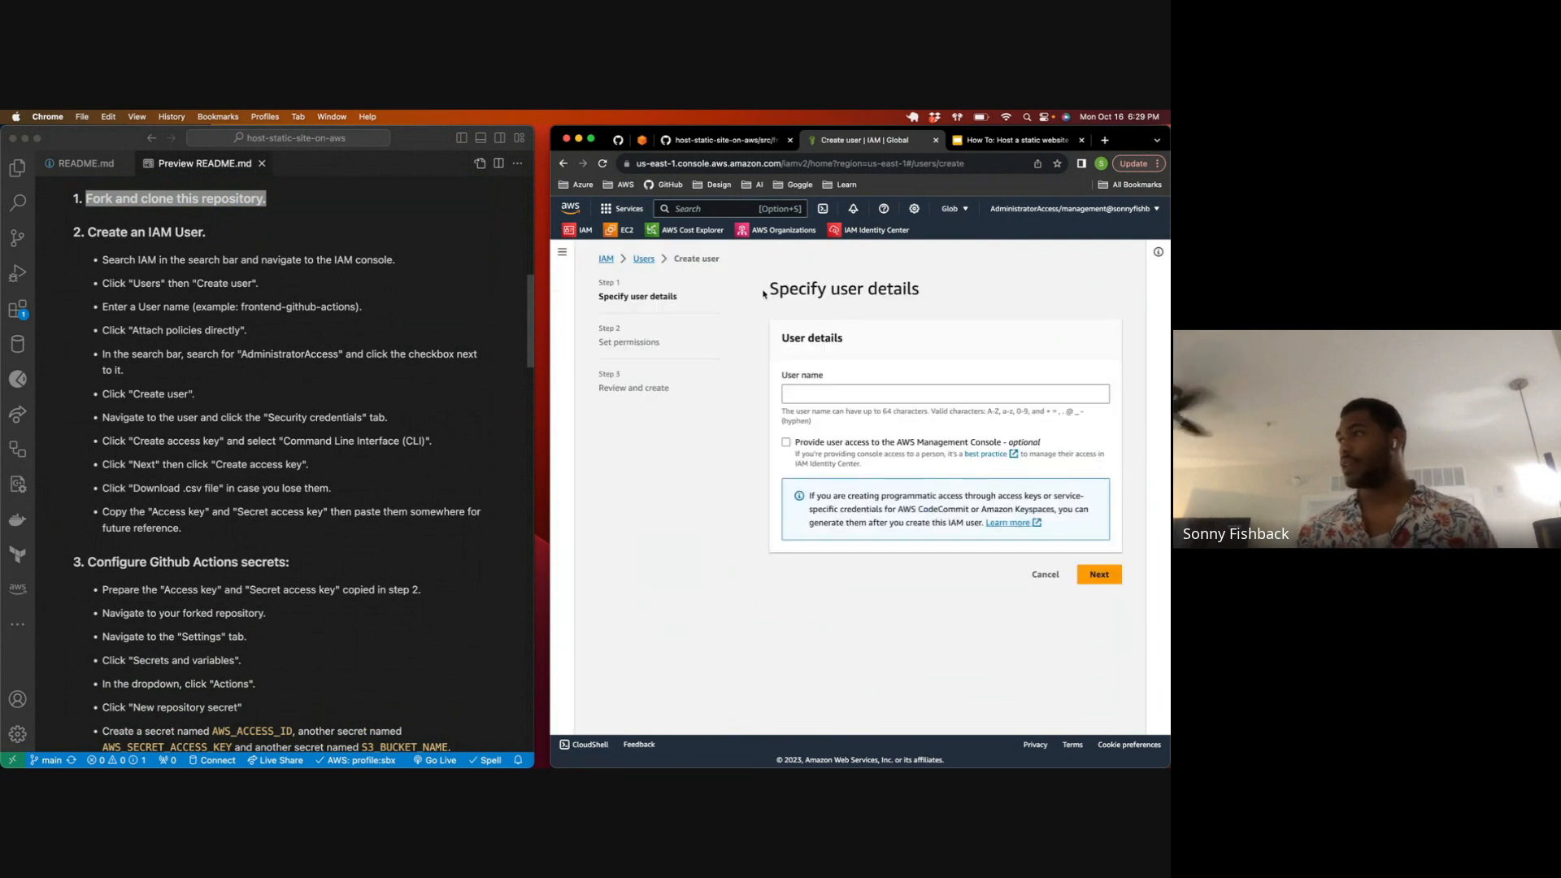
Step: Name the new IAM user pipeline, leave AWS Management Console access disabled, and continue to the permissions
left_click(861, 396)
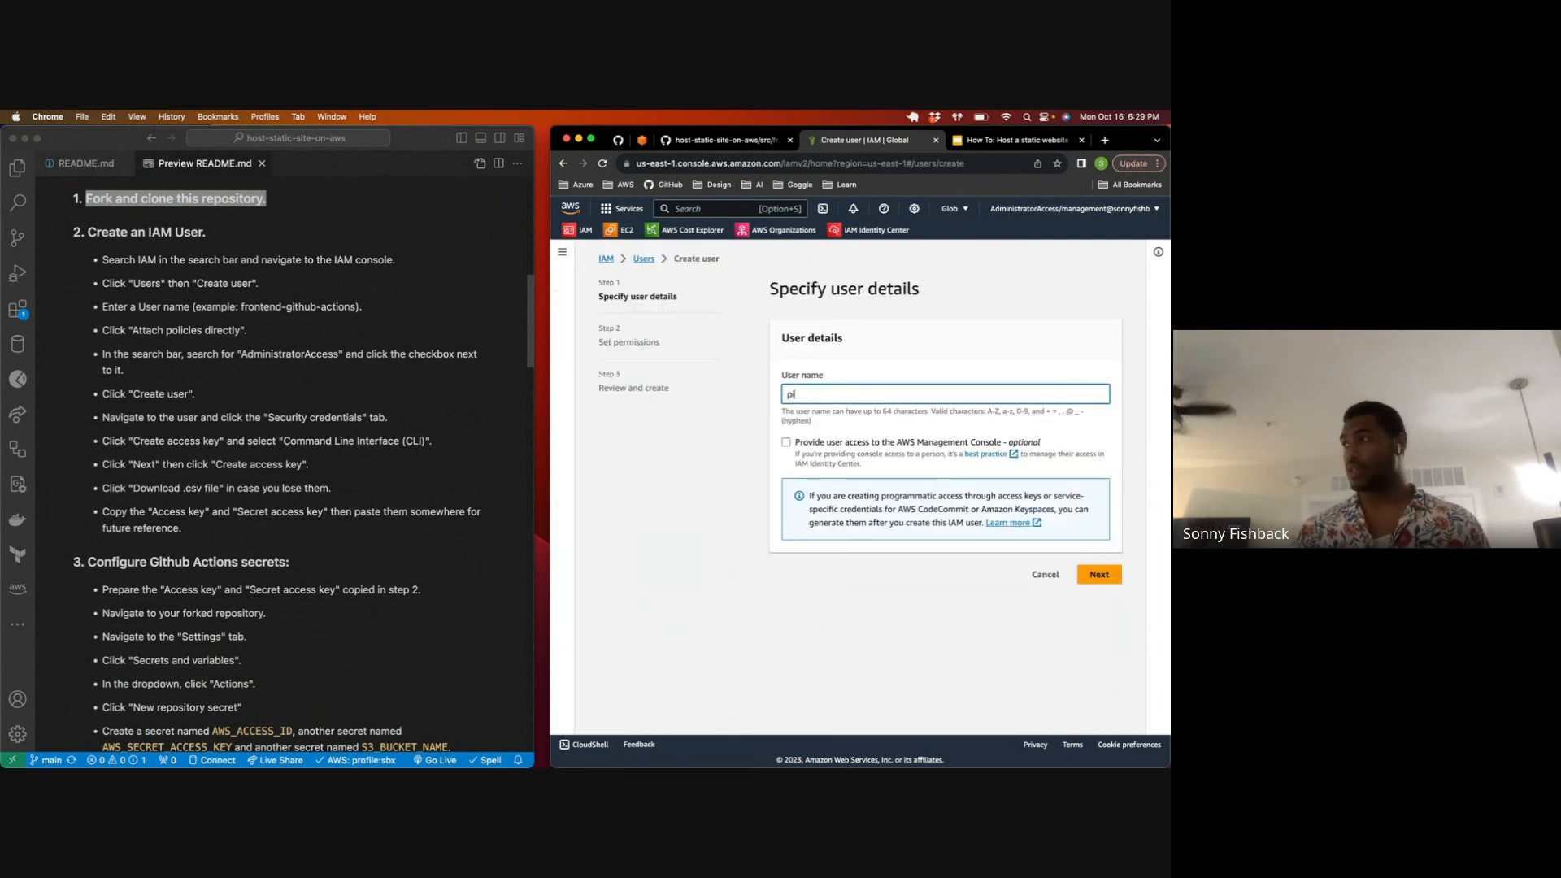
type("pipeline")
key("Tab")
key("Tab")
key("Tab")
left_click(786, 443)
left_click(785, 443)
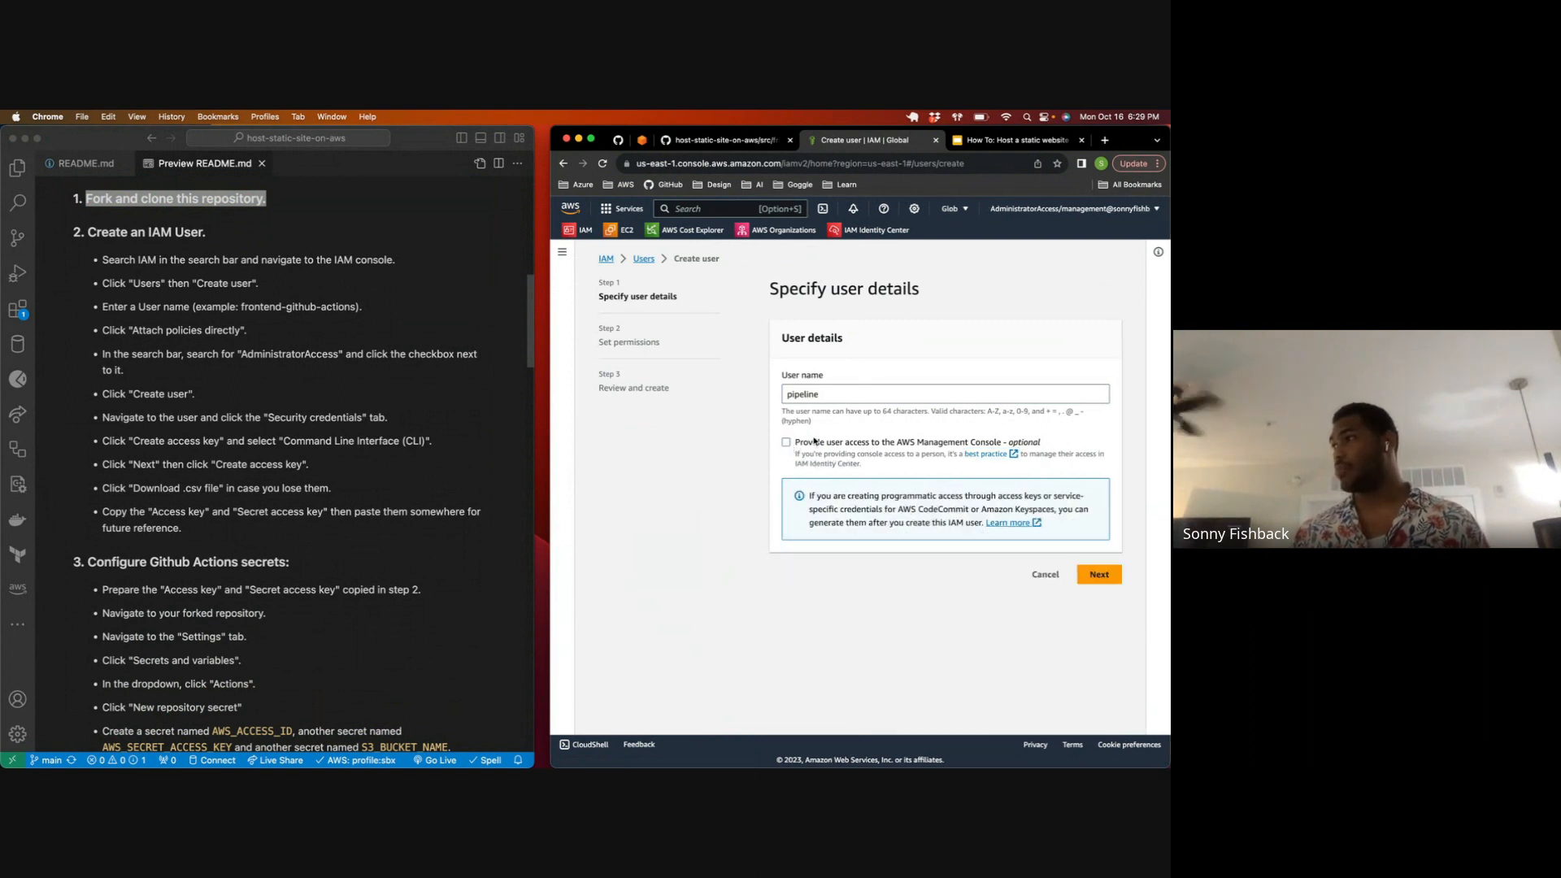
left_click_drag(796, 446, 1037, 452)
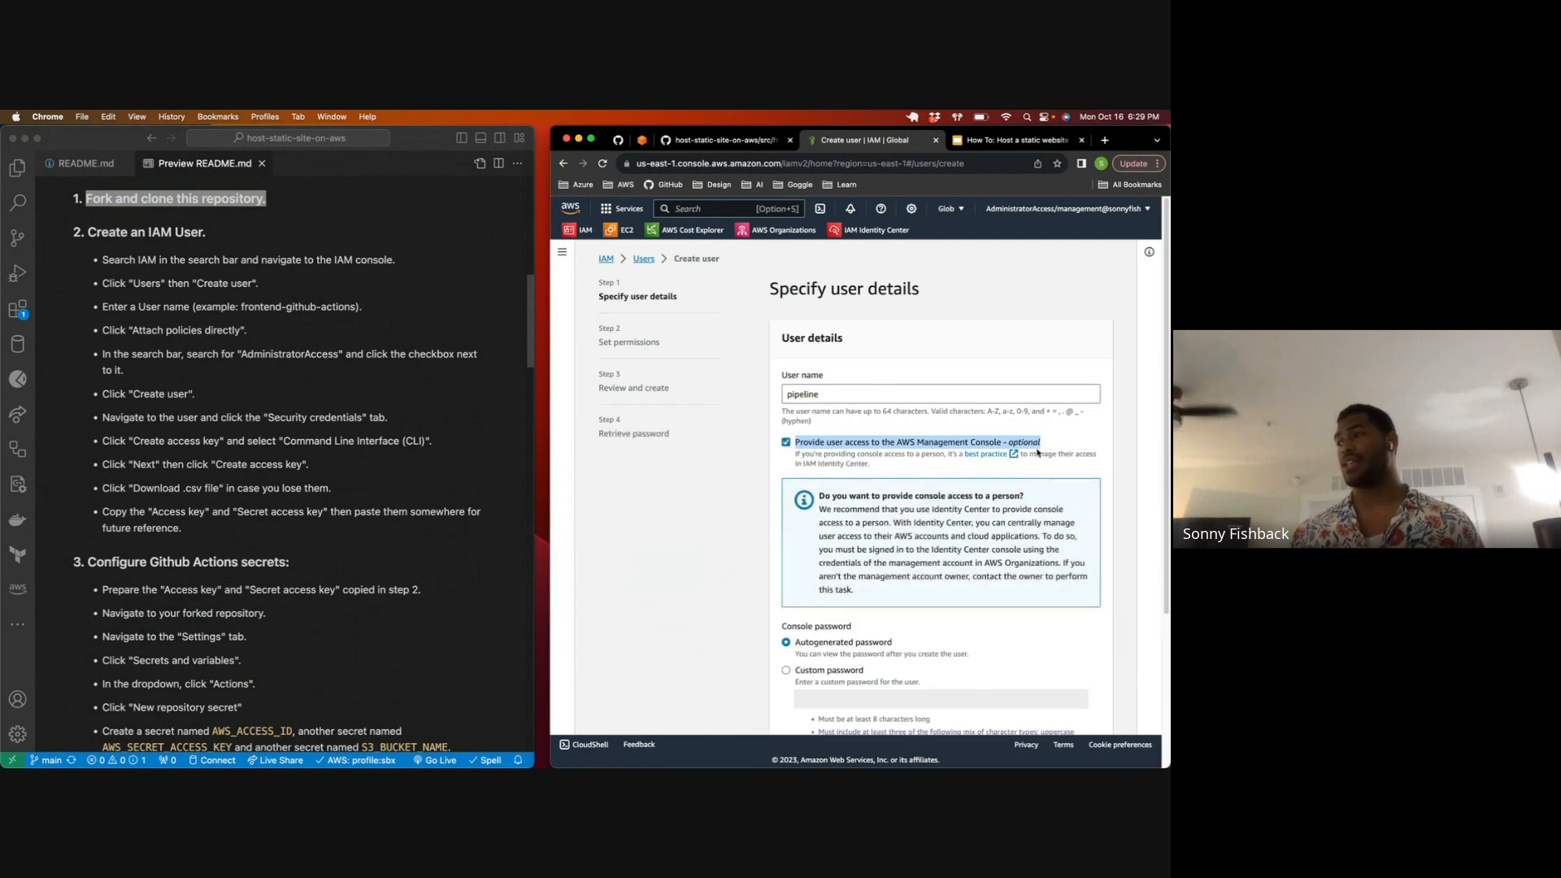
left_click(1003, 447)
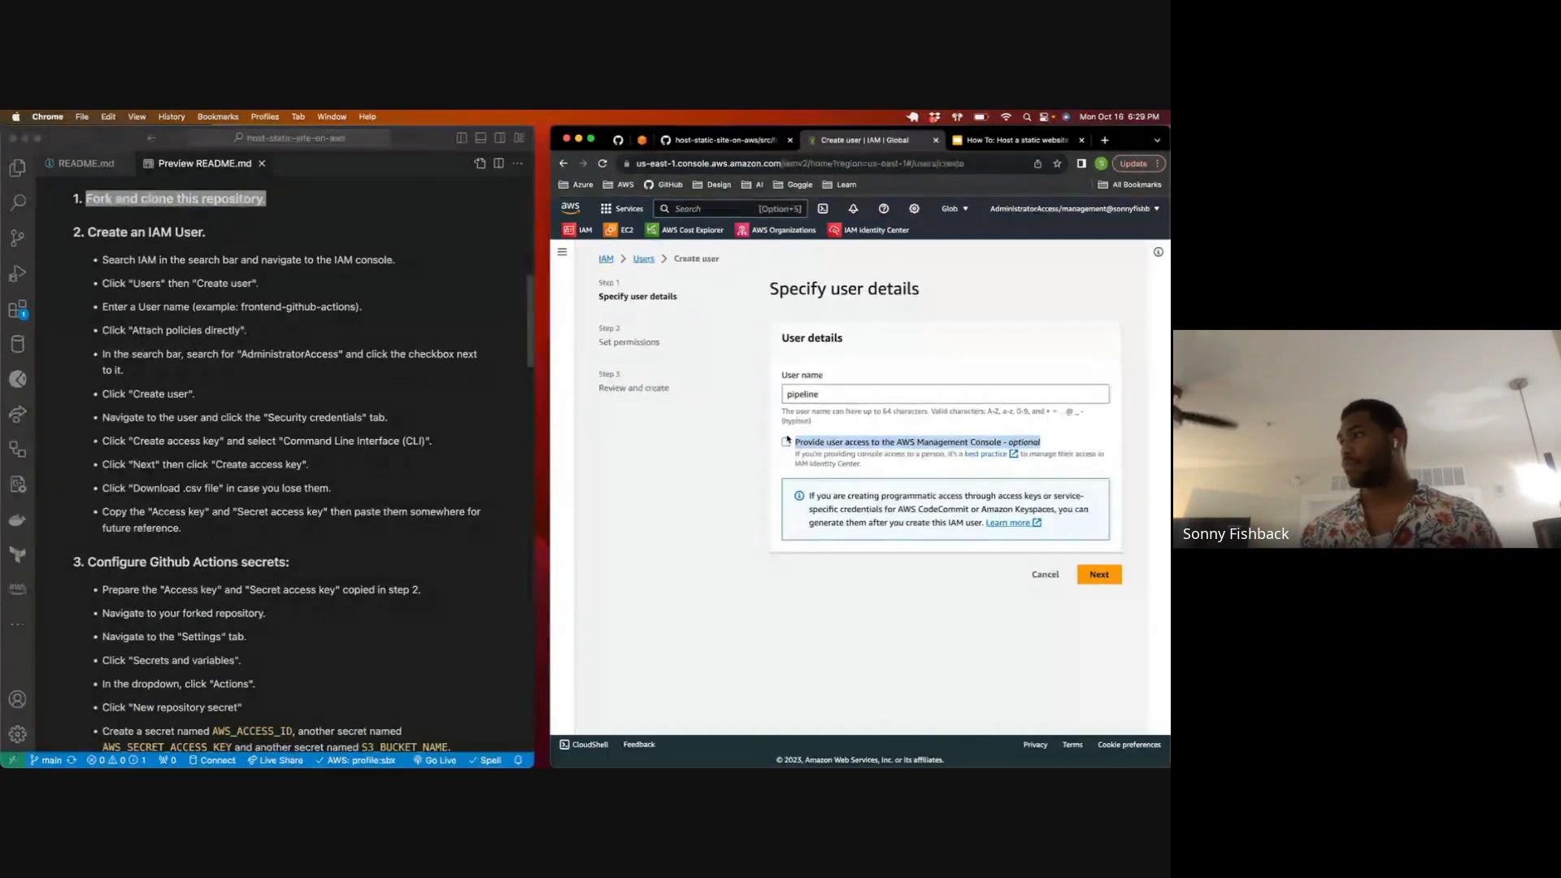
left_click(1091, 575)
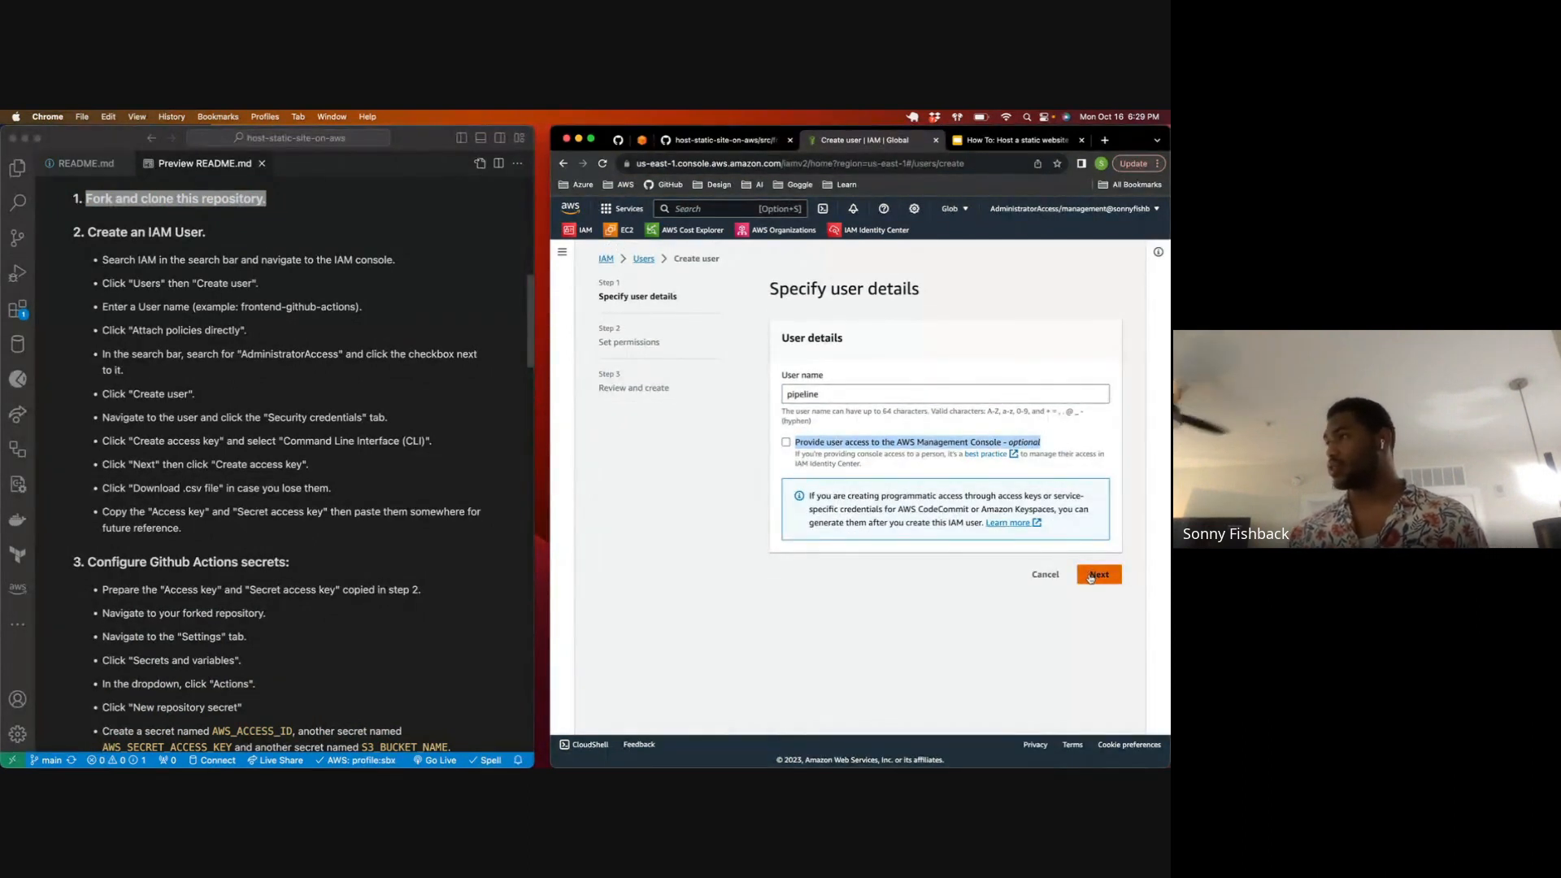
Step: Attach the AdministratorAccess policy directly to the pipeline user, and create the user
scroll(874, 439, "down", 1)
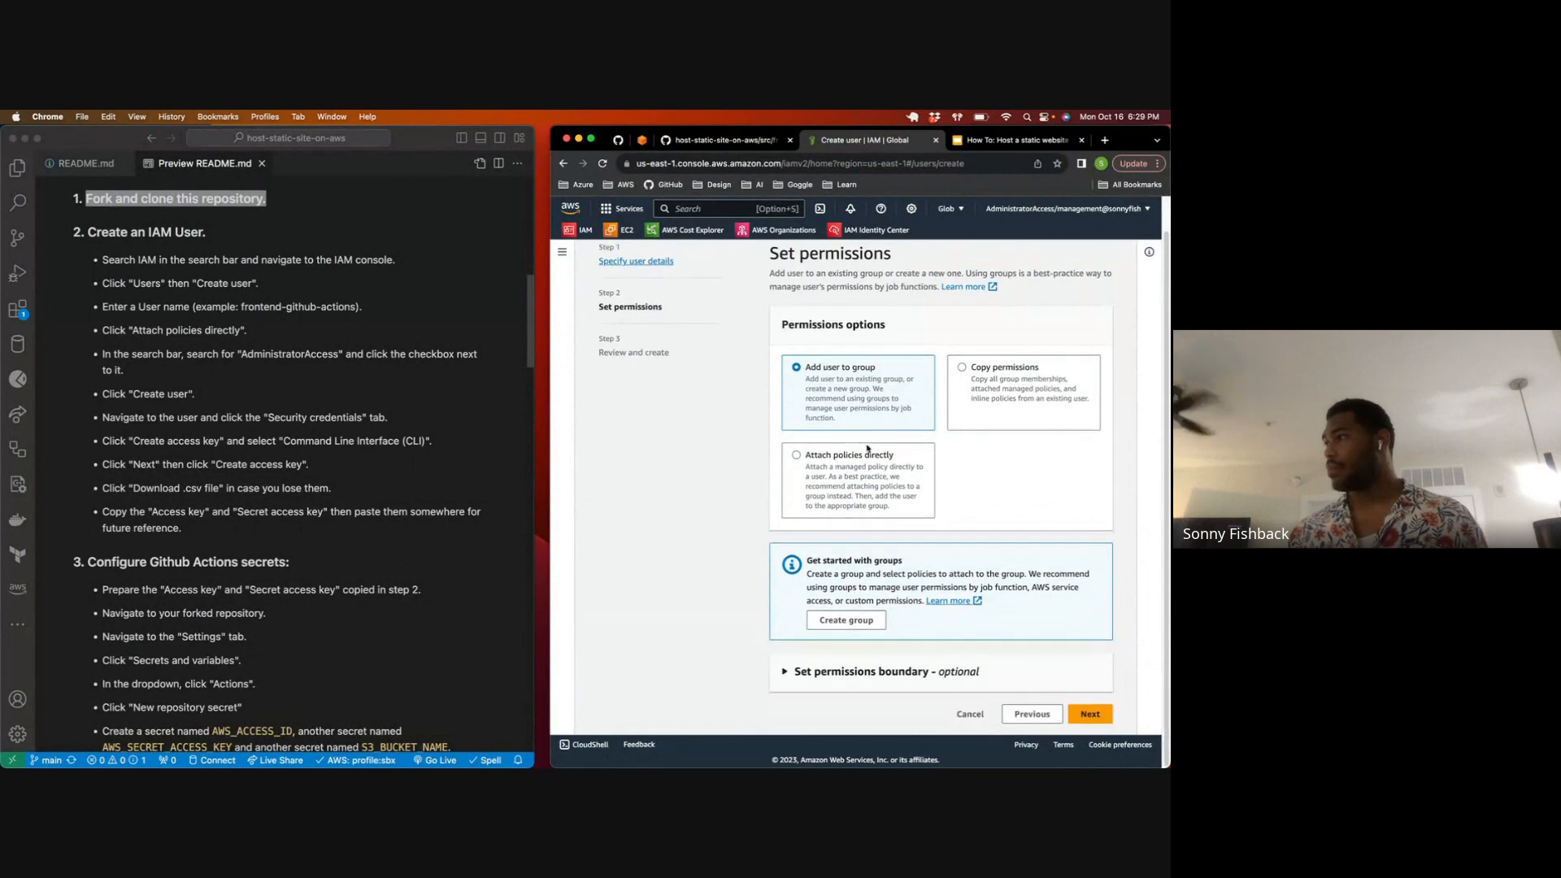
left_click(794, 471)
scroll(821, 431, "down", 8)
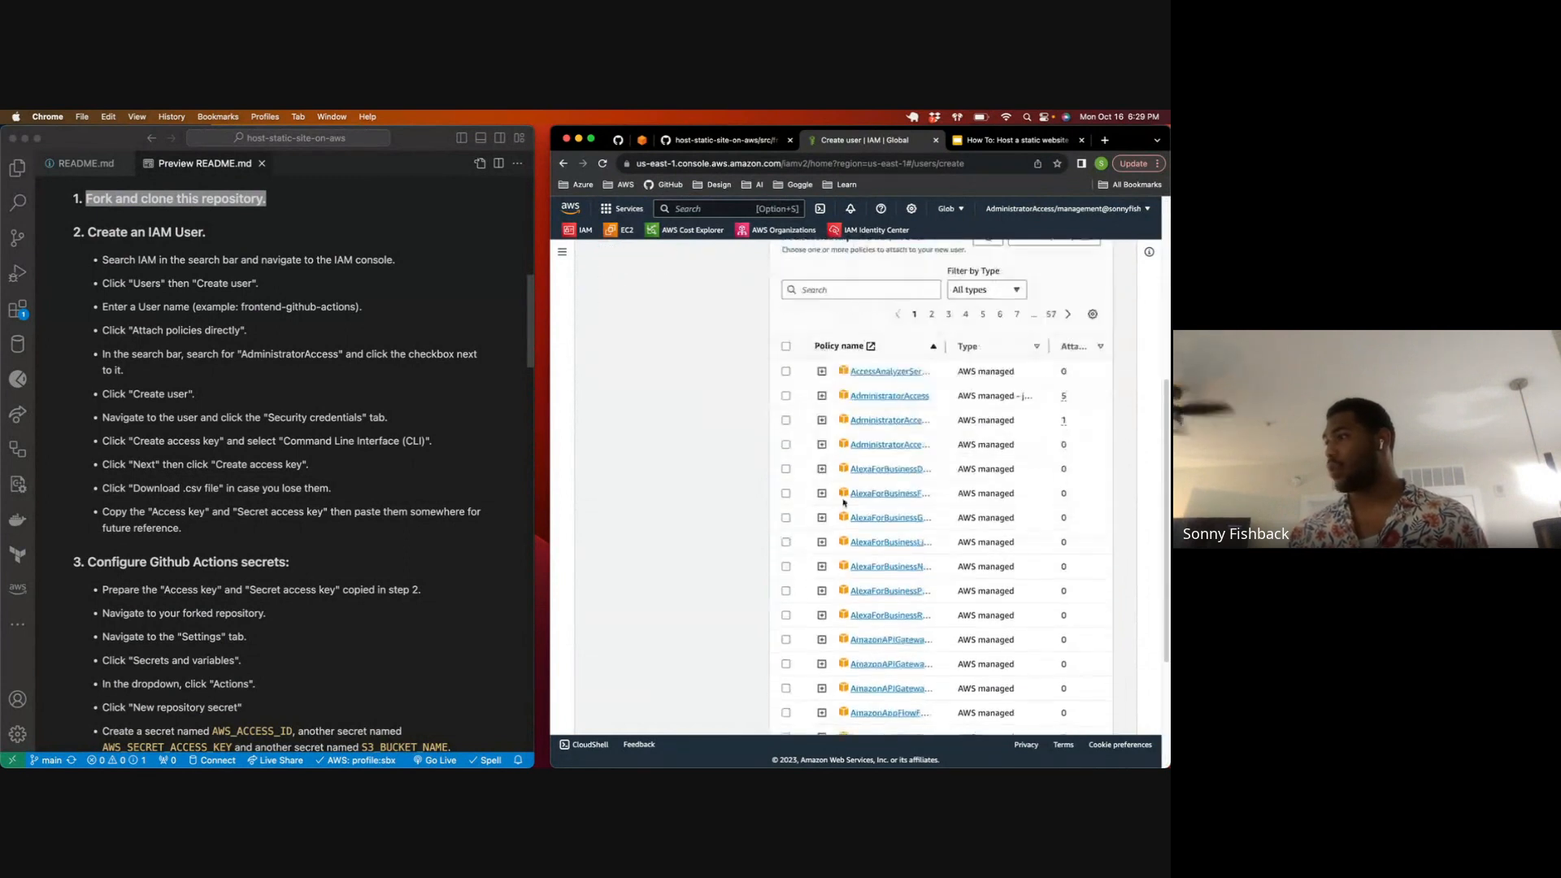
left_click(785, 396)
scroll(845, 455, "up", 5)
scroll(908, 496, "down", 8)
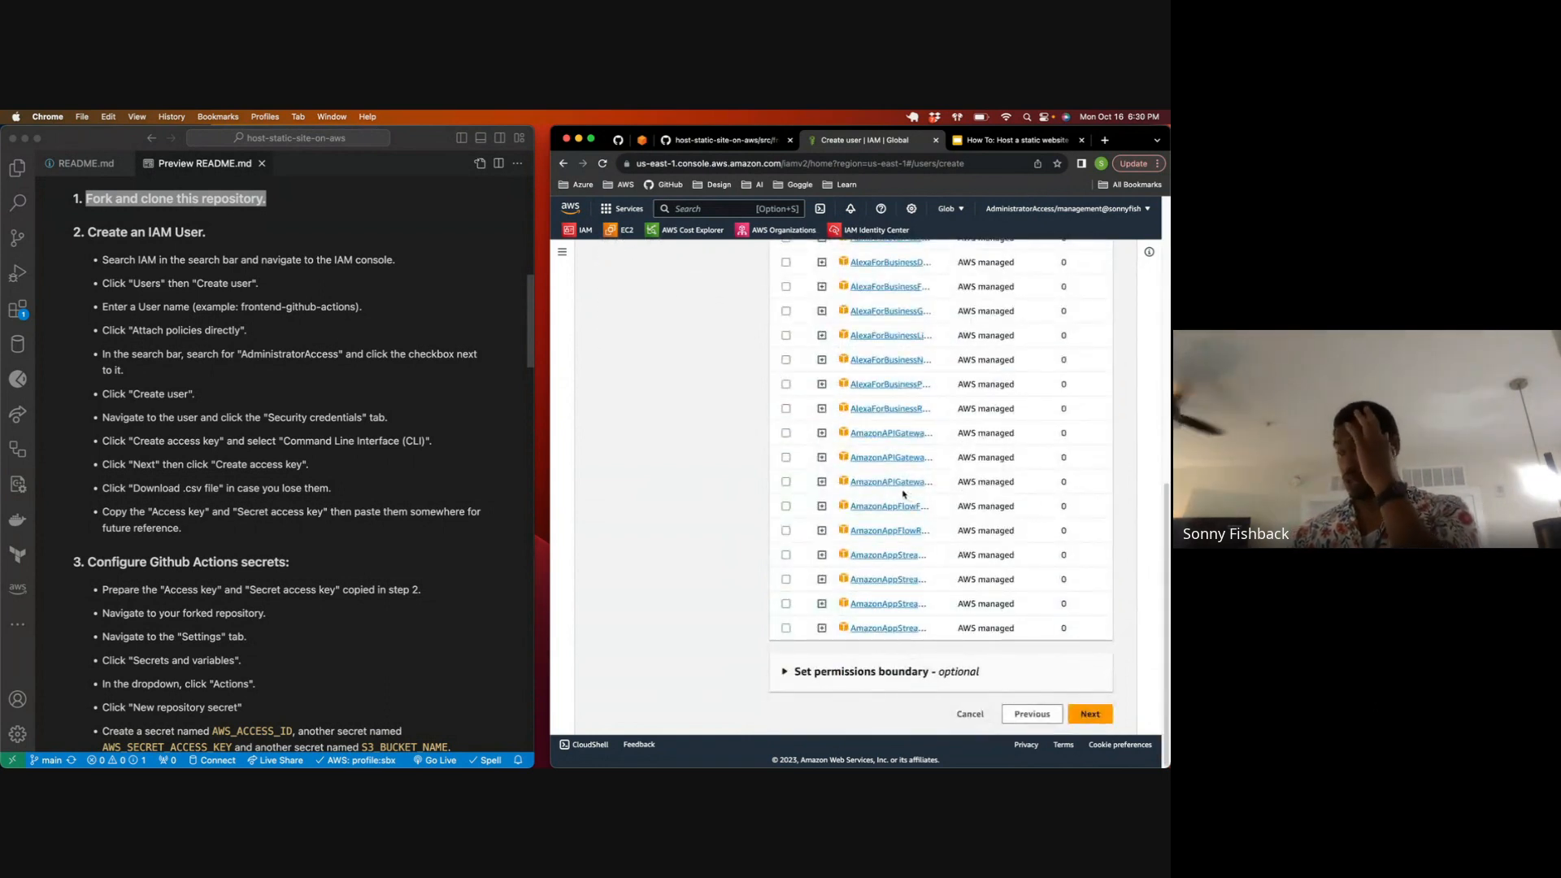
scroll(901, 492, "up", 4)
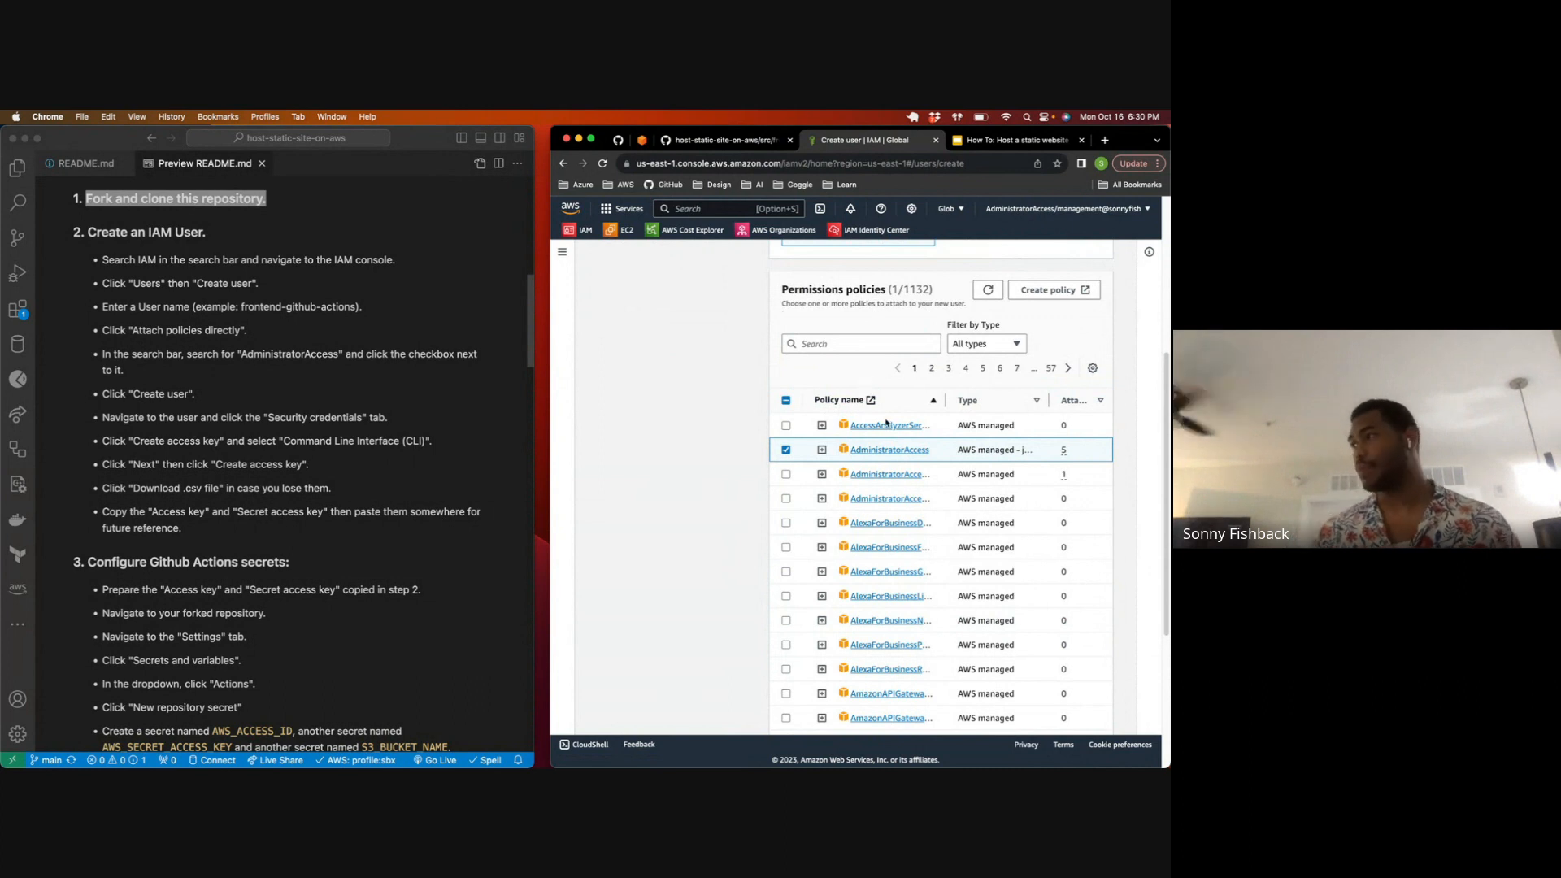
scroll(935, 488, "down", 5)
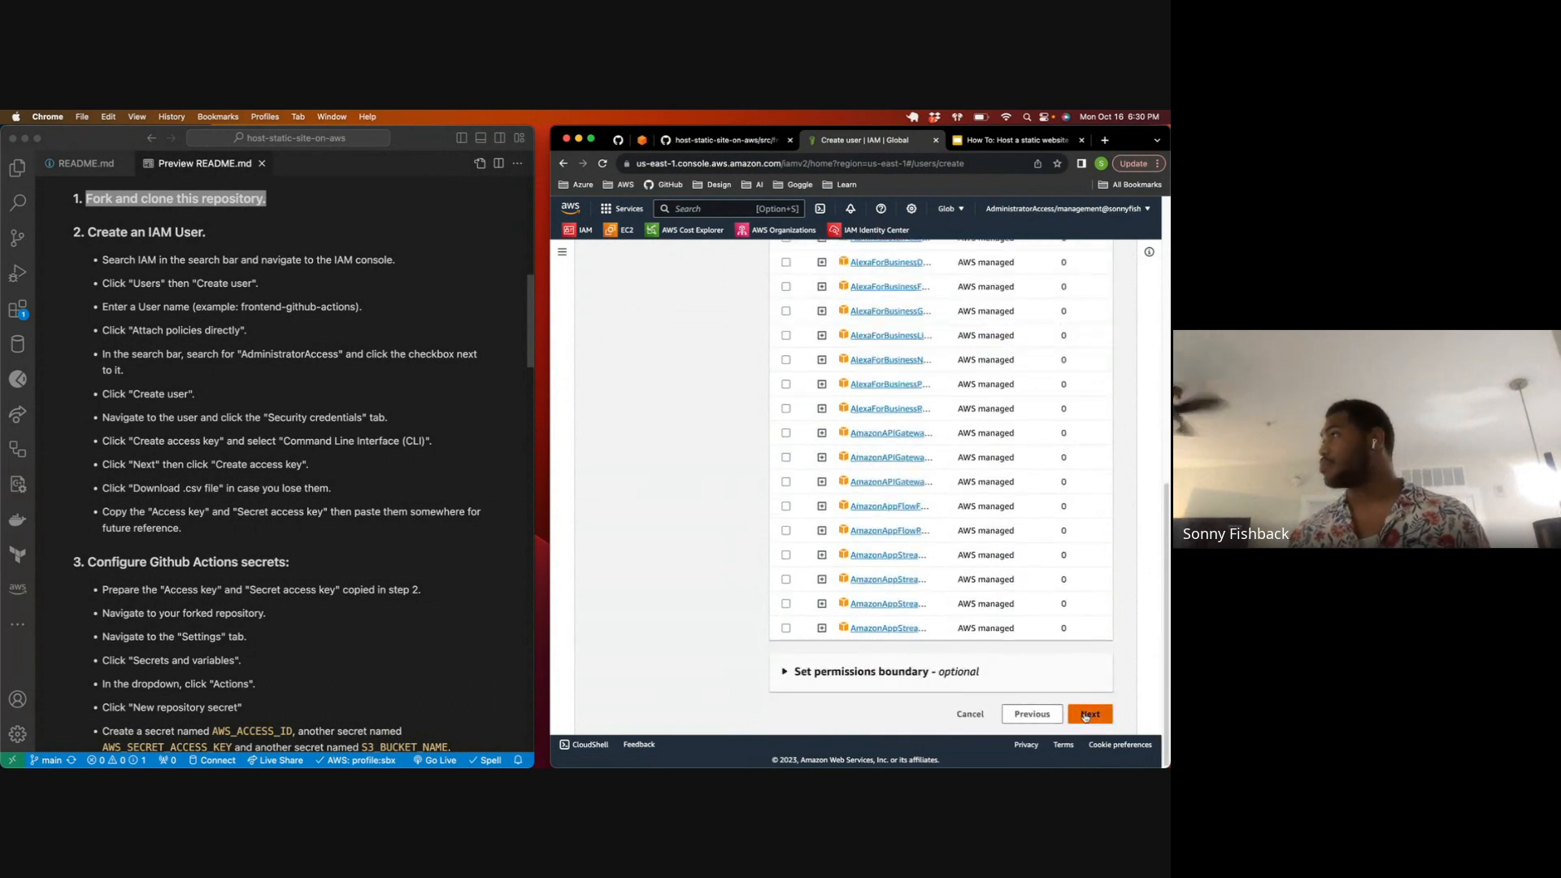
left_click(1086, 713)
scroll(955, 651, "down", 1)
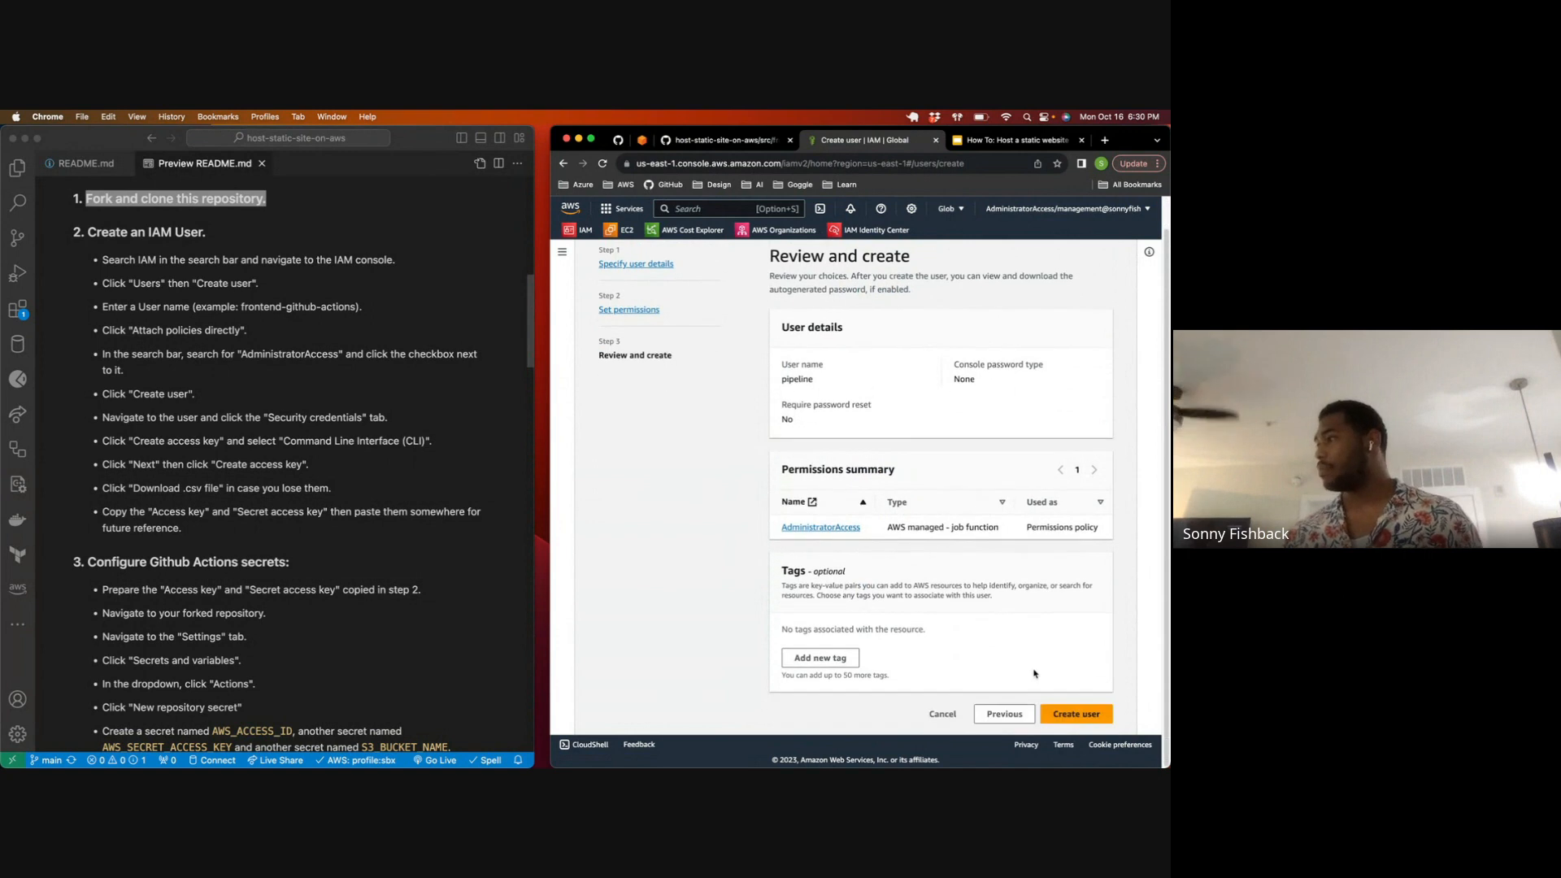
left_click(1081, 715)
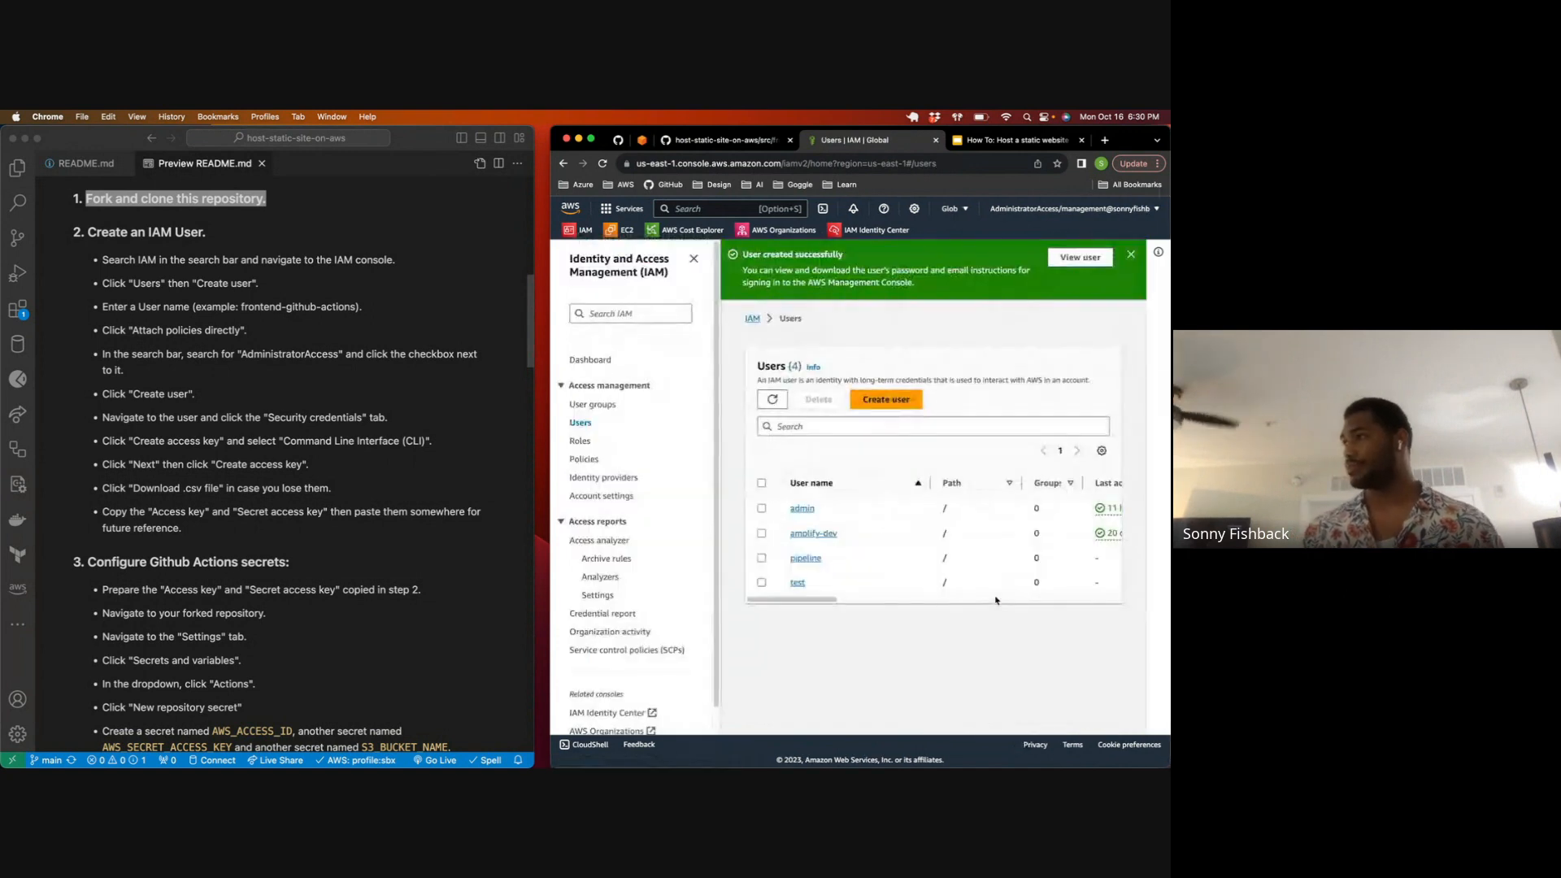
Step: Open the admin user's security credentials and locate the access keys section
left_click(809, 509)
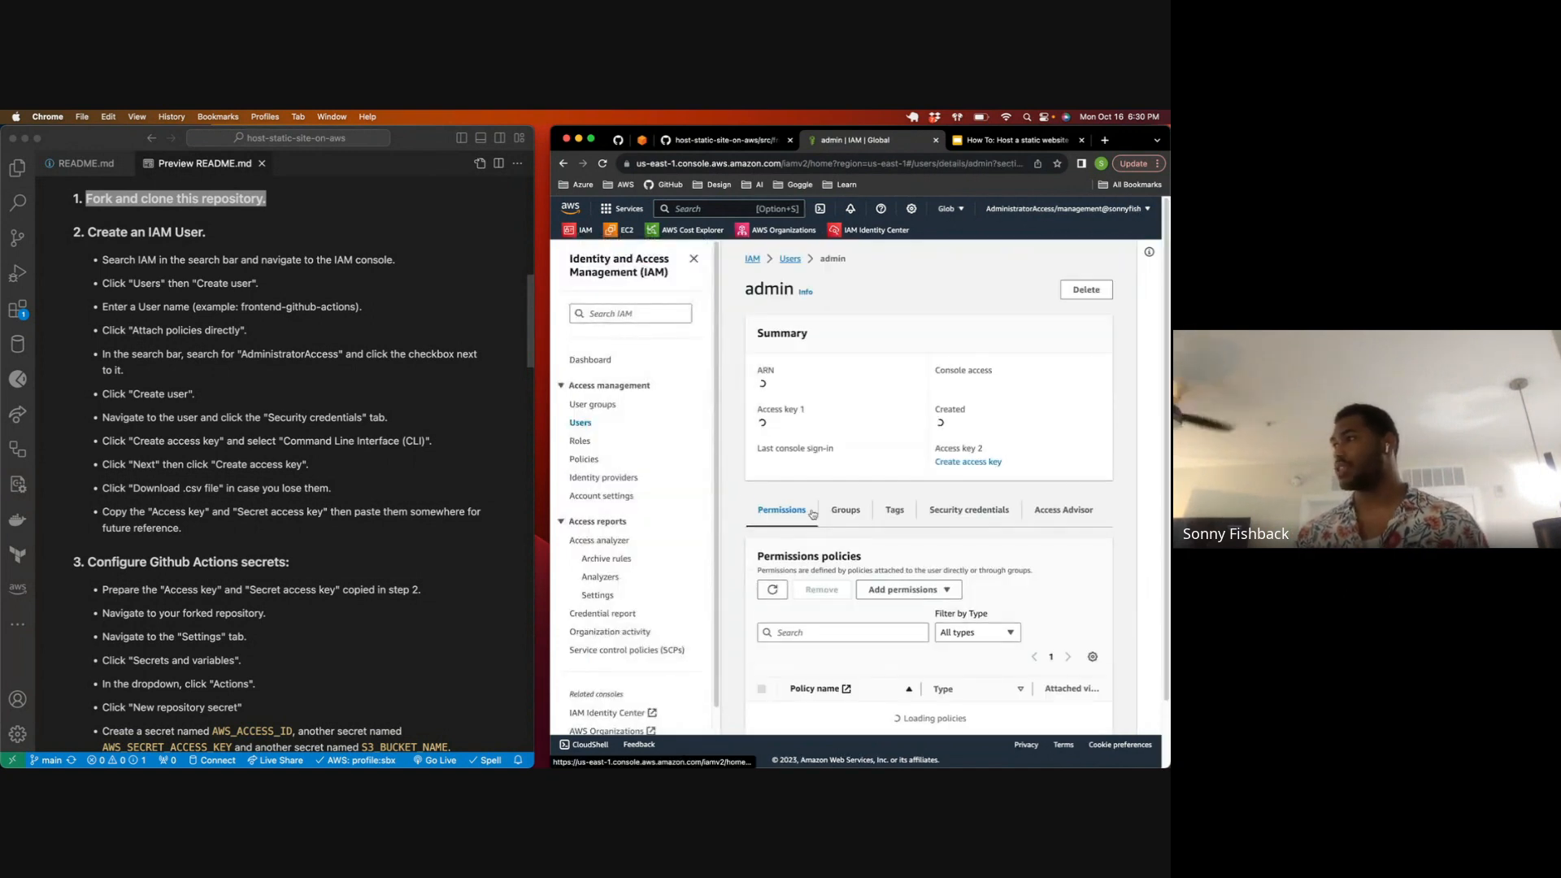
scroll(923, 350, "down", 4)
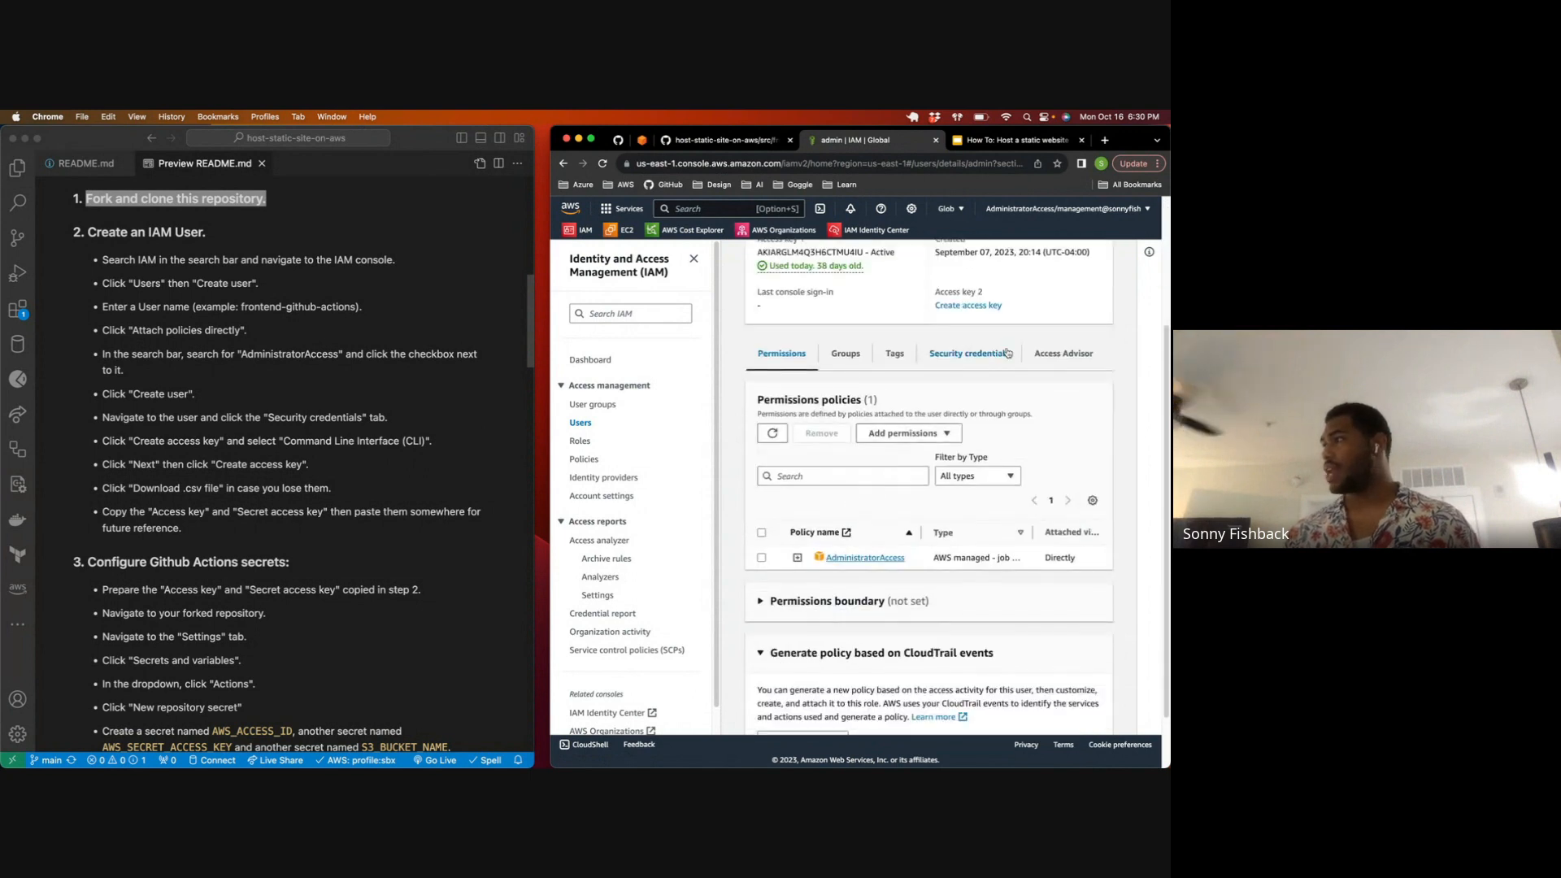
left_click(962, 355)
scroll(873, 473, "down", 6)
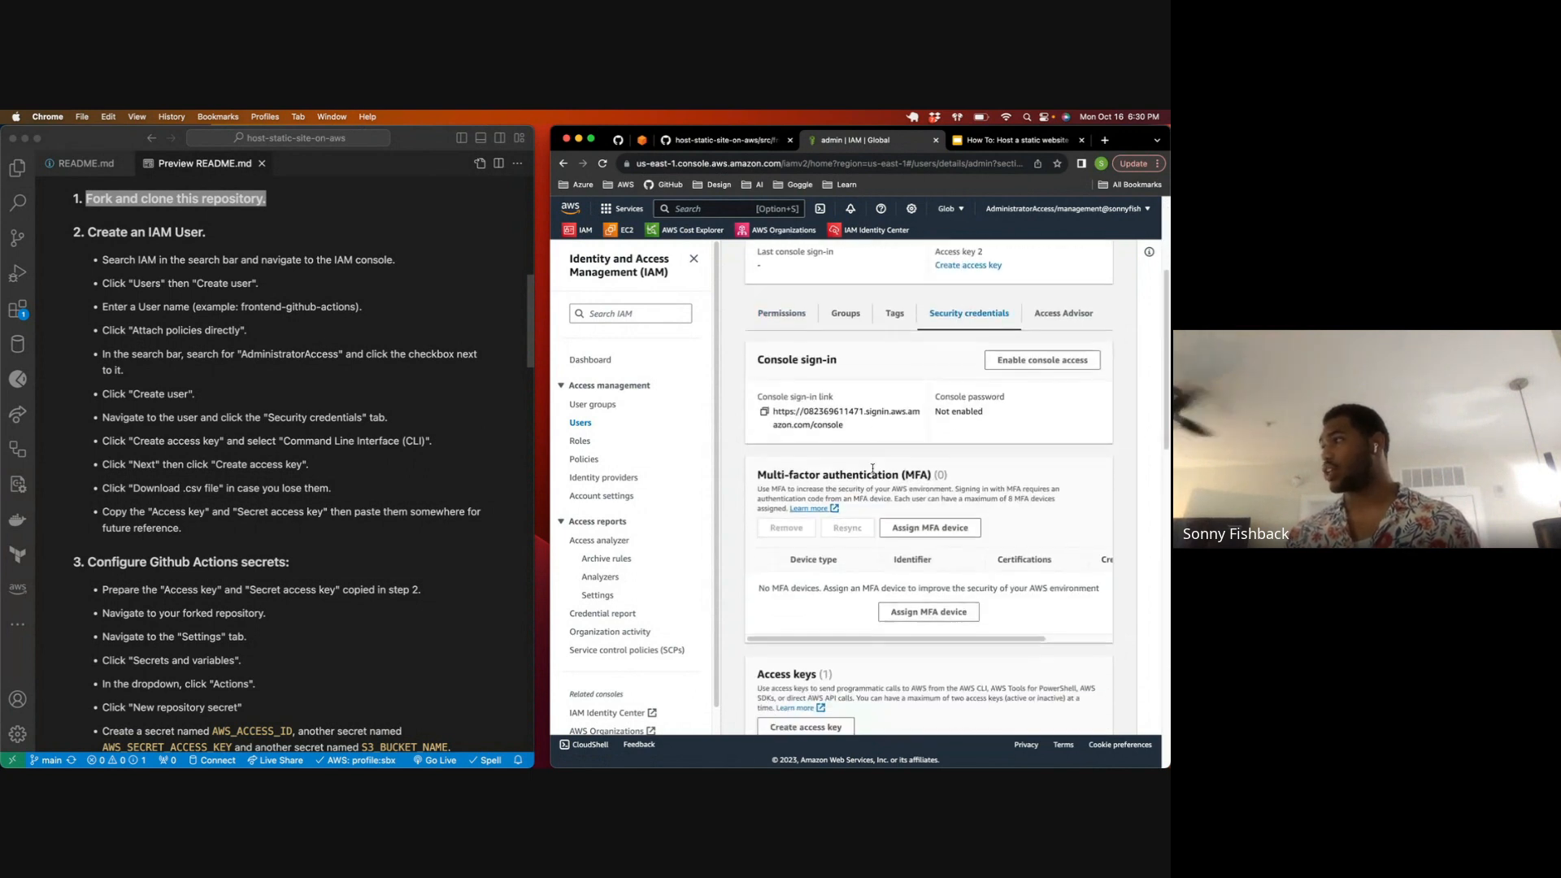
scroll(872, 473, "down", 10)
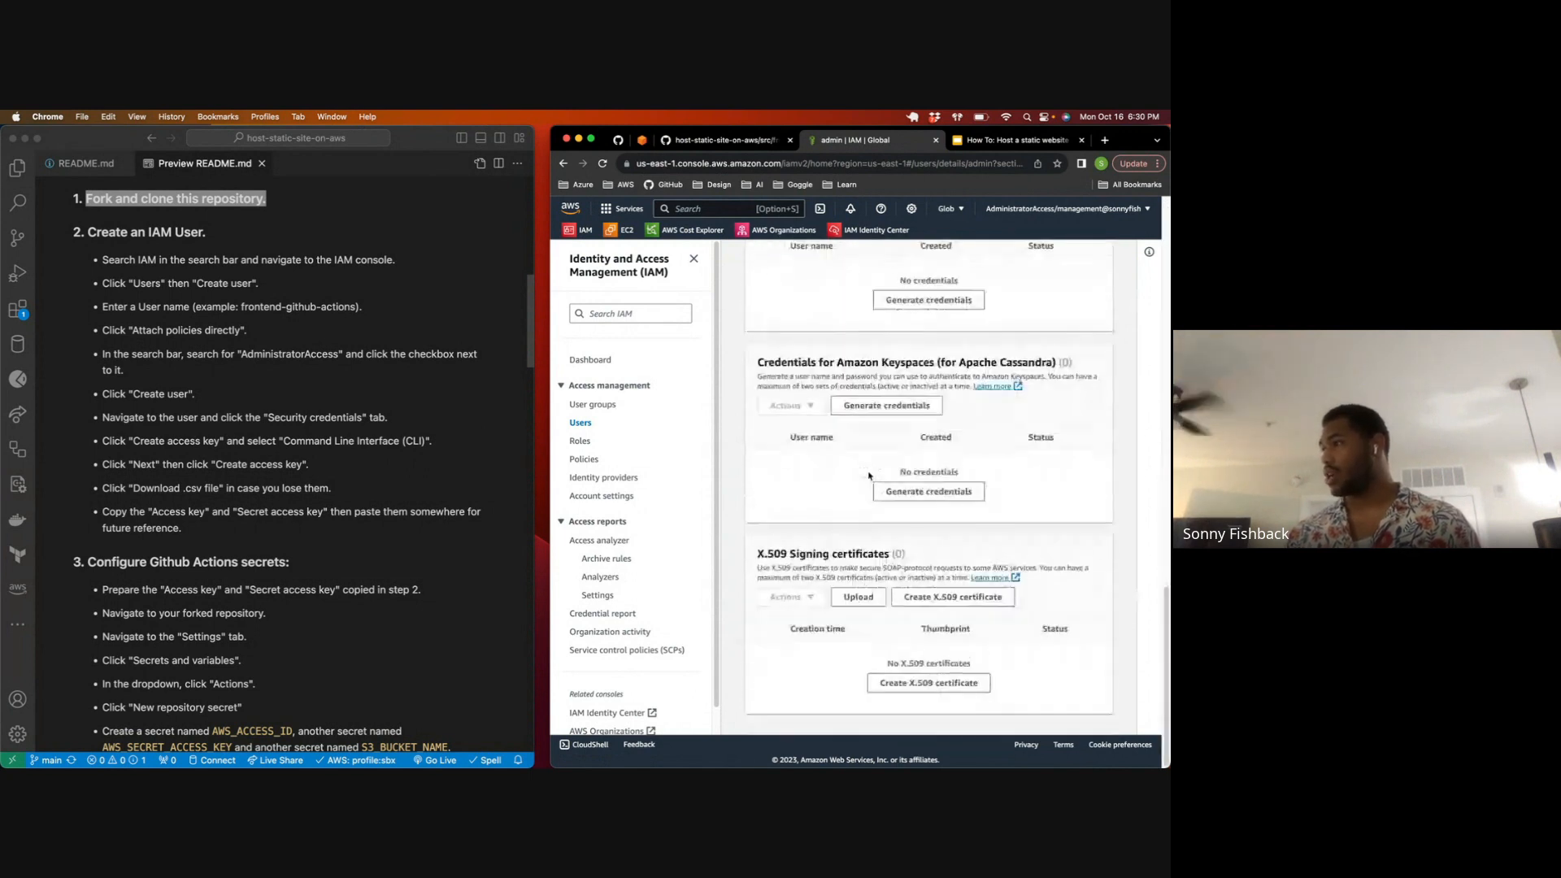
scroll(868, 475, "up", 5)
scroll(866, 476, "down", 5)
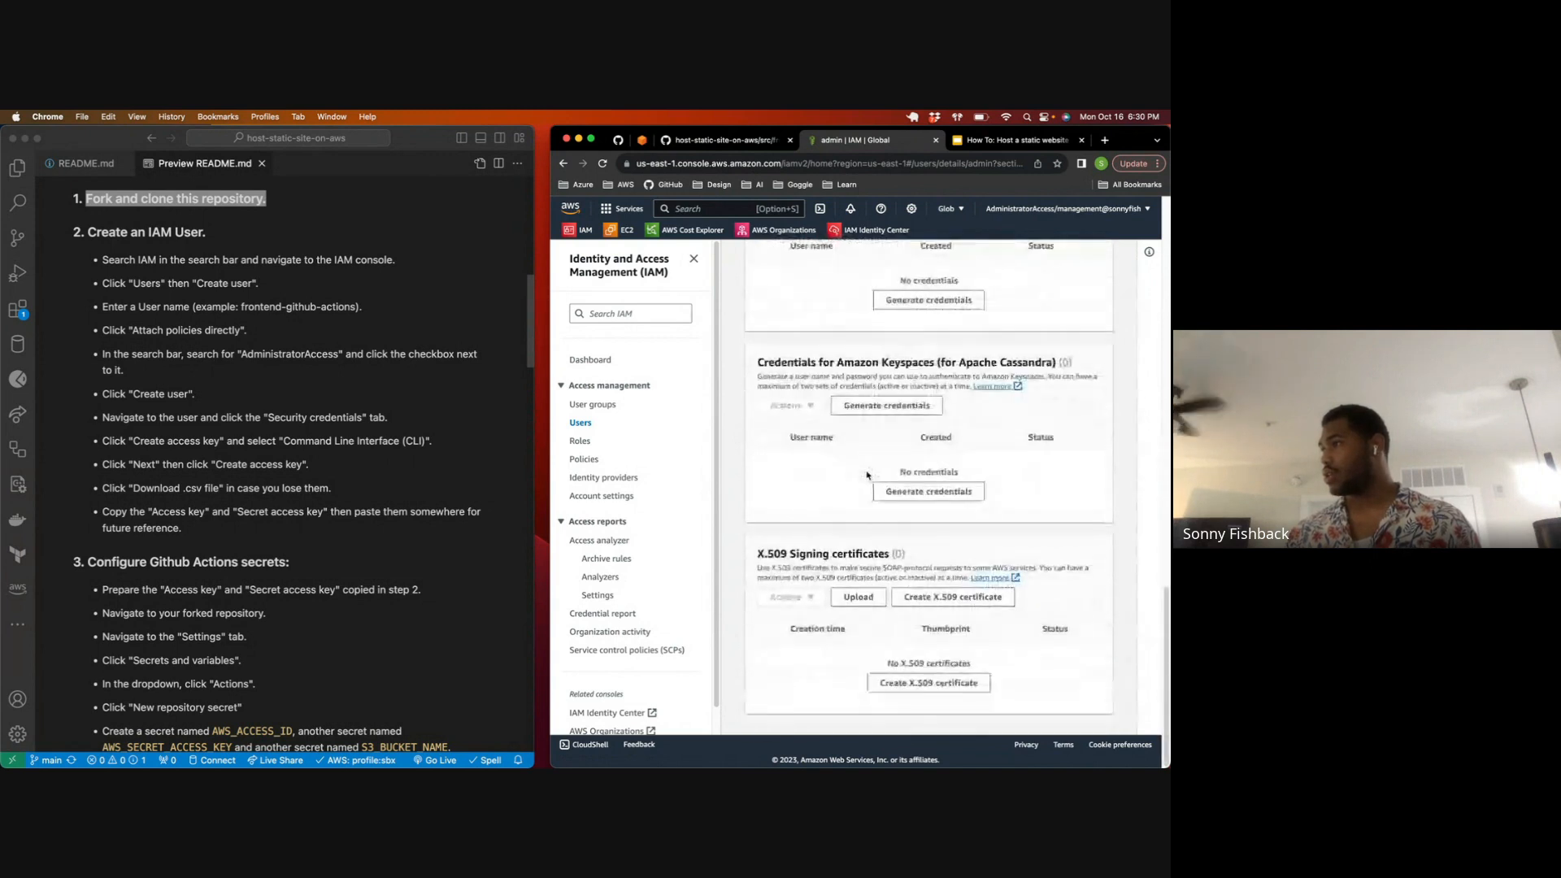
scroll(866, 474, "up", 5)
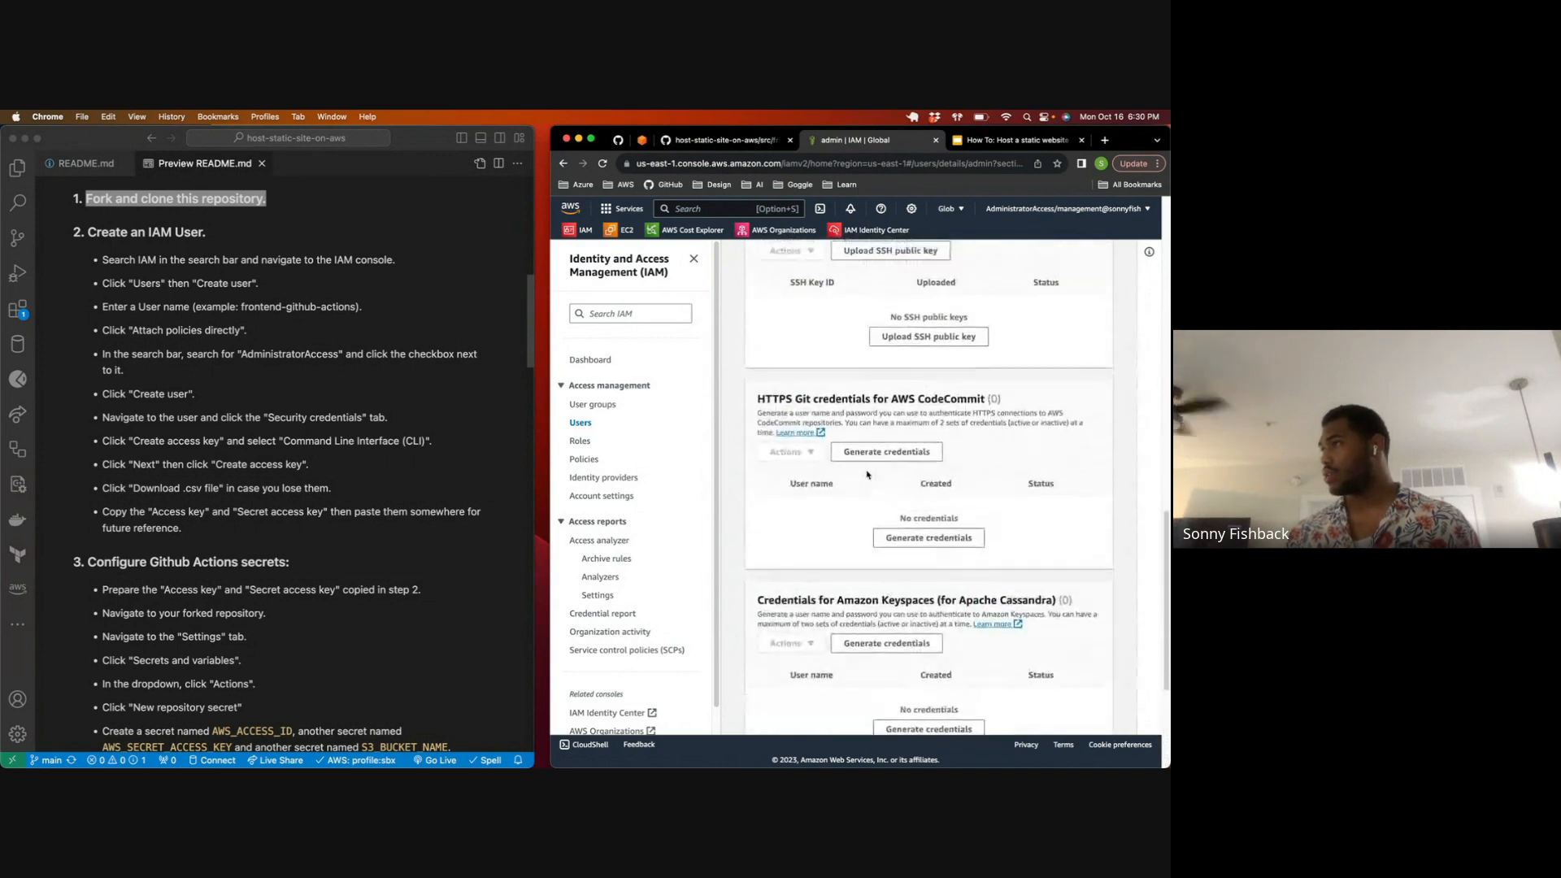
scroll(866, 469, "up", 5)
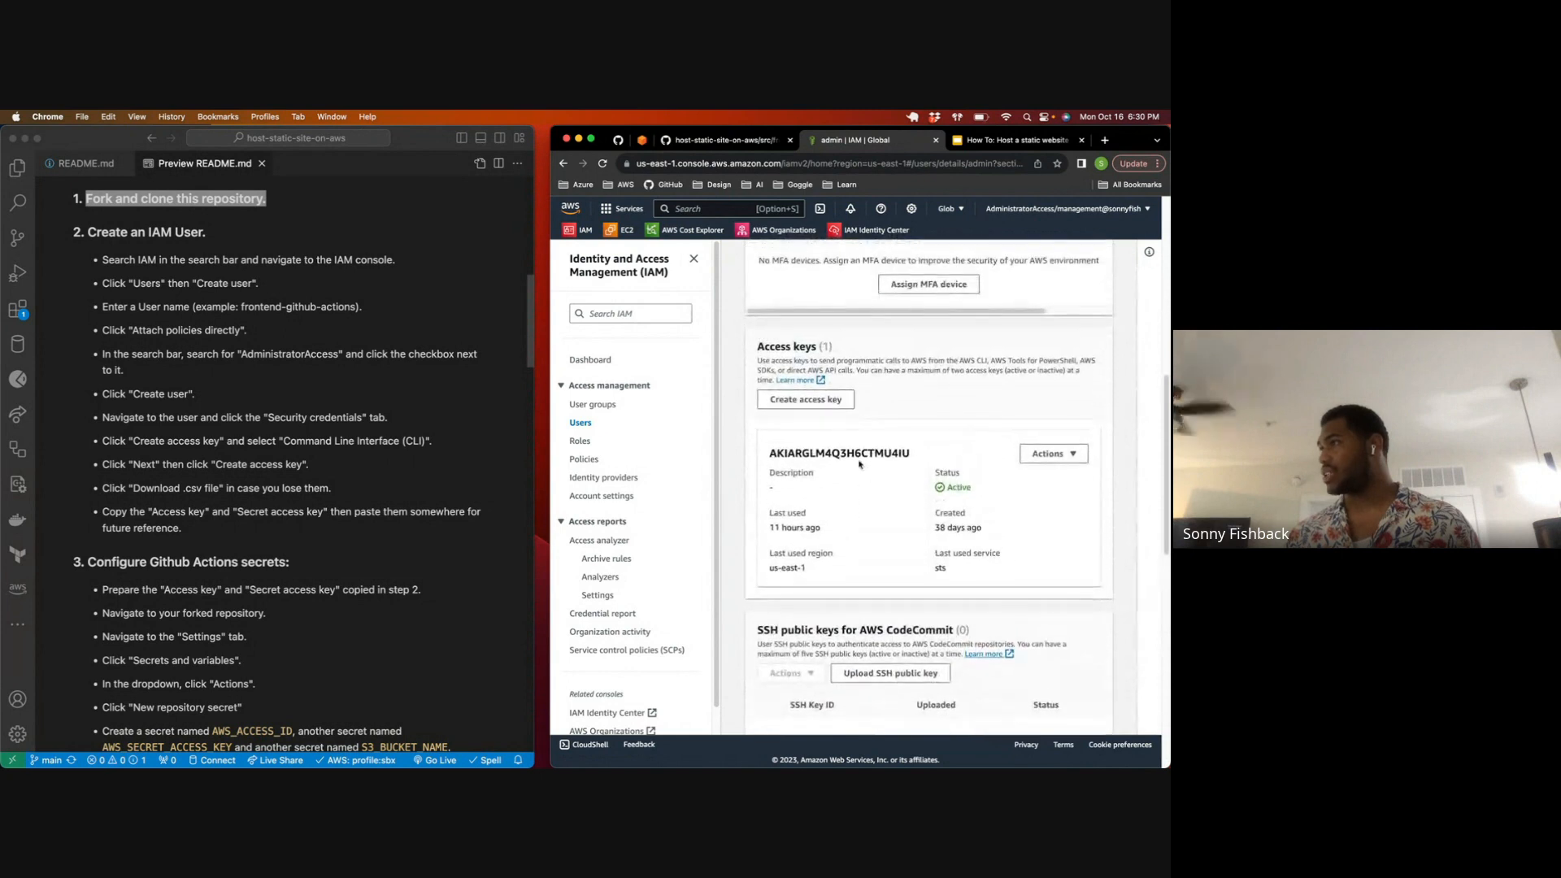
Step: Create an access key for the admin user with the Command Line Interface (CLI) use case, acknowledging the recommendation and leaving the description tag blank
left_click(834, 430)
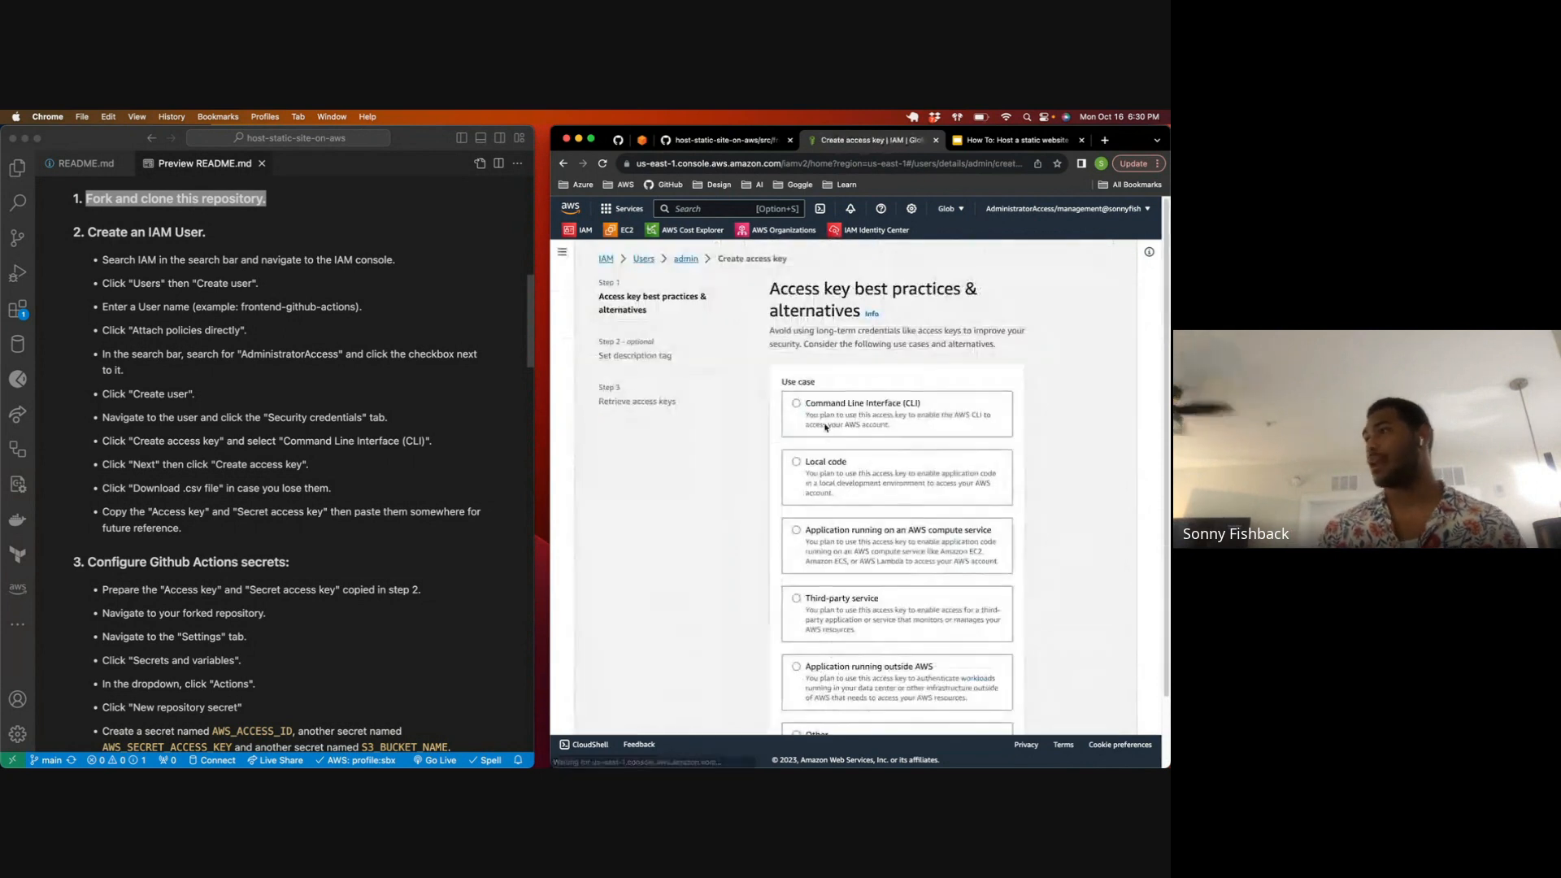
left_click(796, 404)
scroll(795, 407, "down", 3)
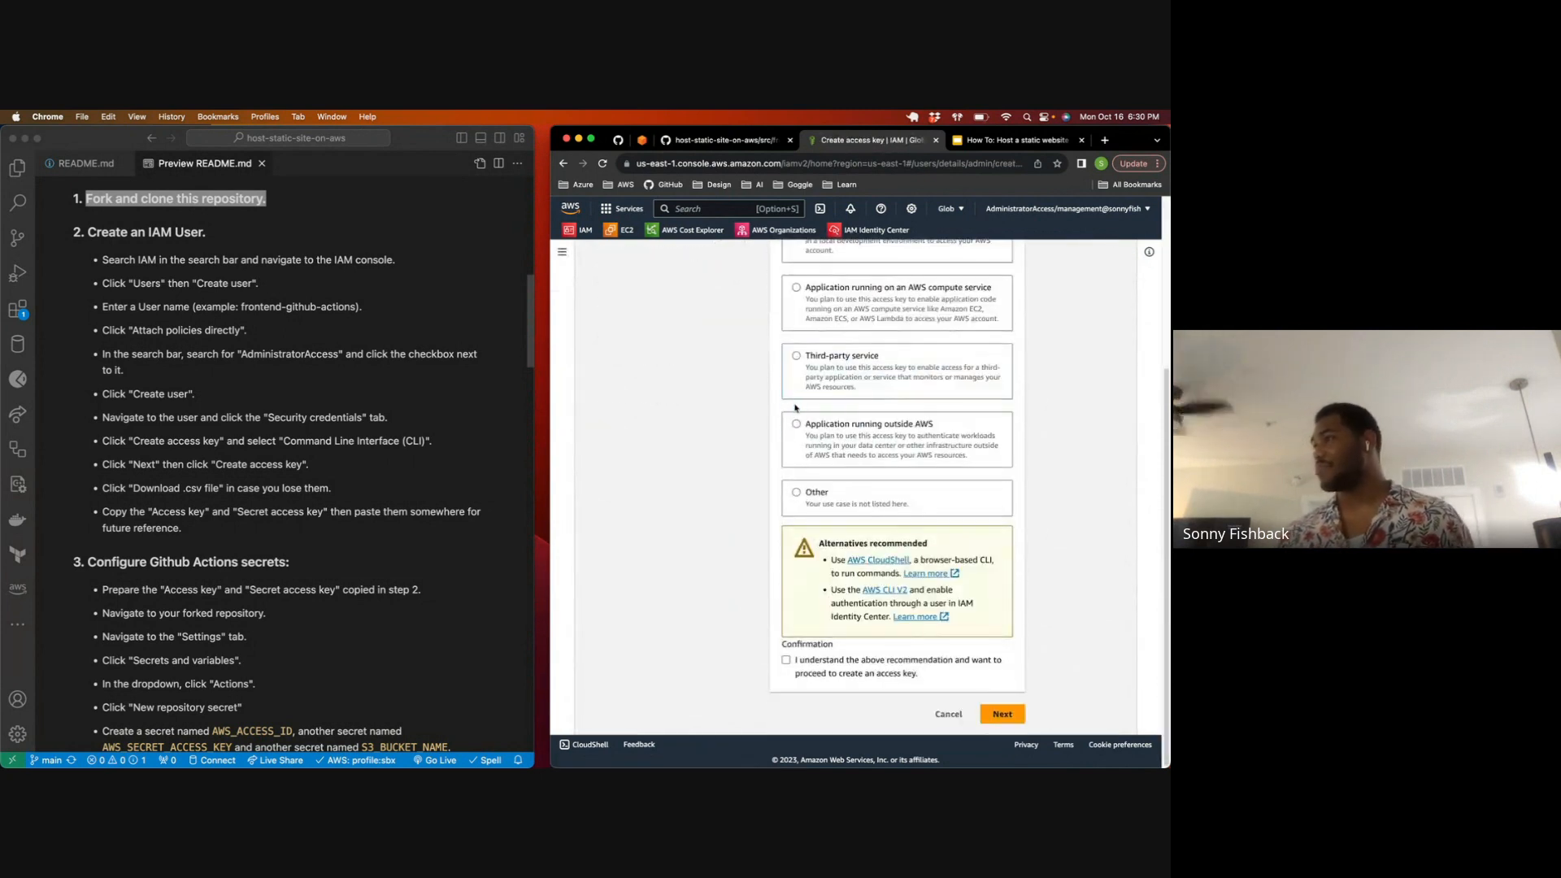
left_click(789, 661)
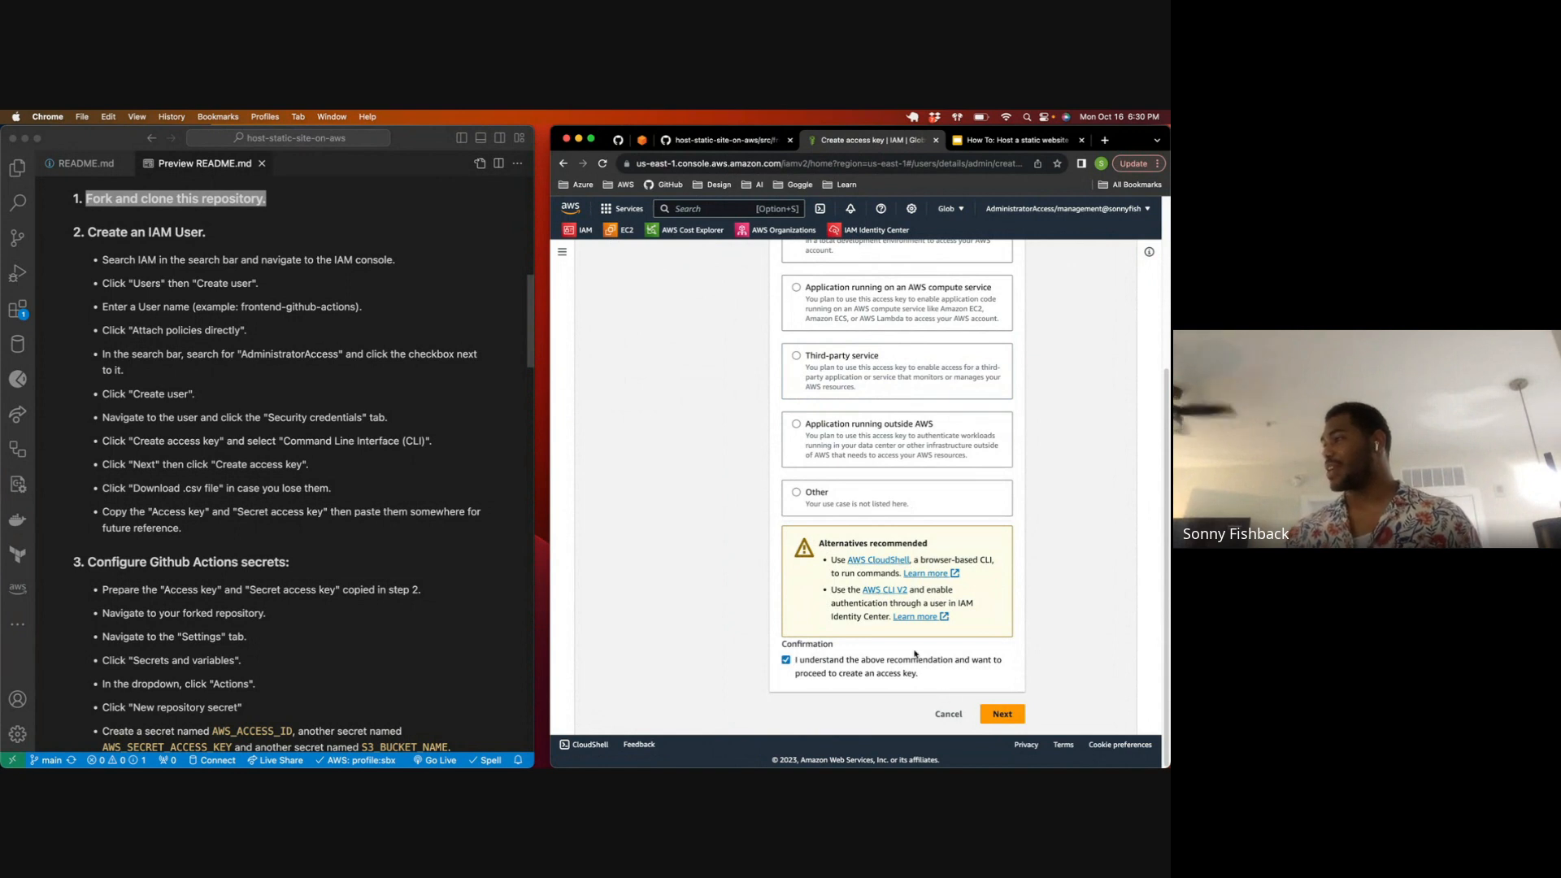
scroll(829, 579, "up", 3)
scroll(827, 580, "down", 3)
scroll(827, 580, "down", 2)
left_click(988, 715)
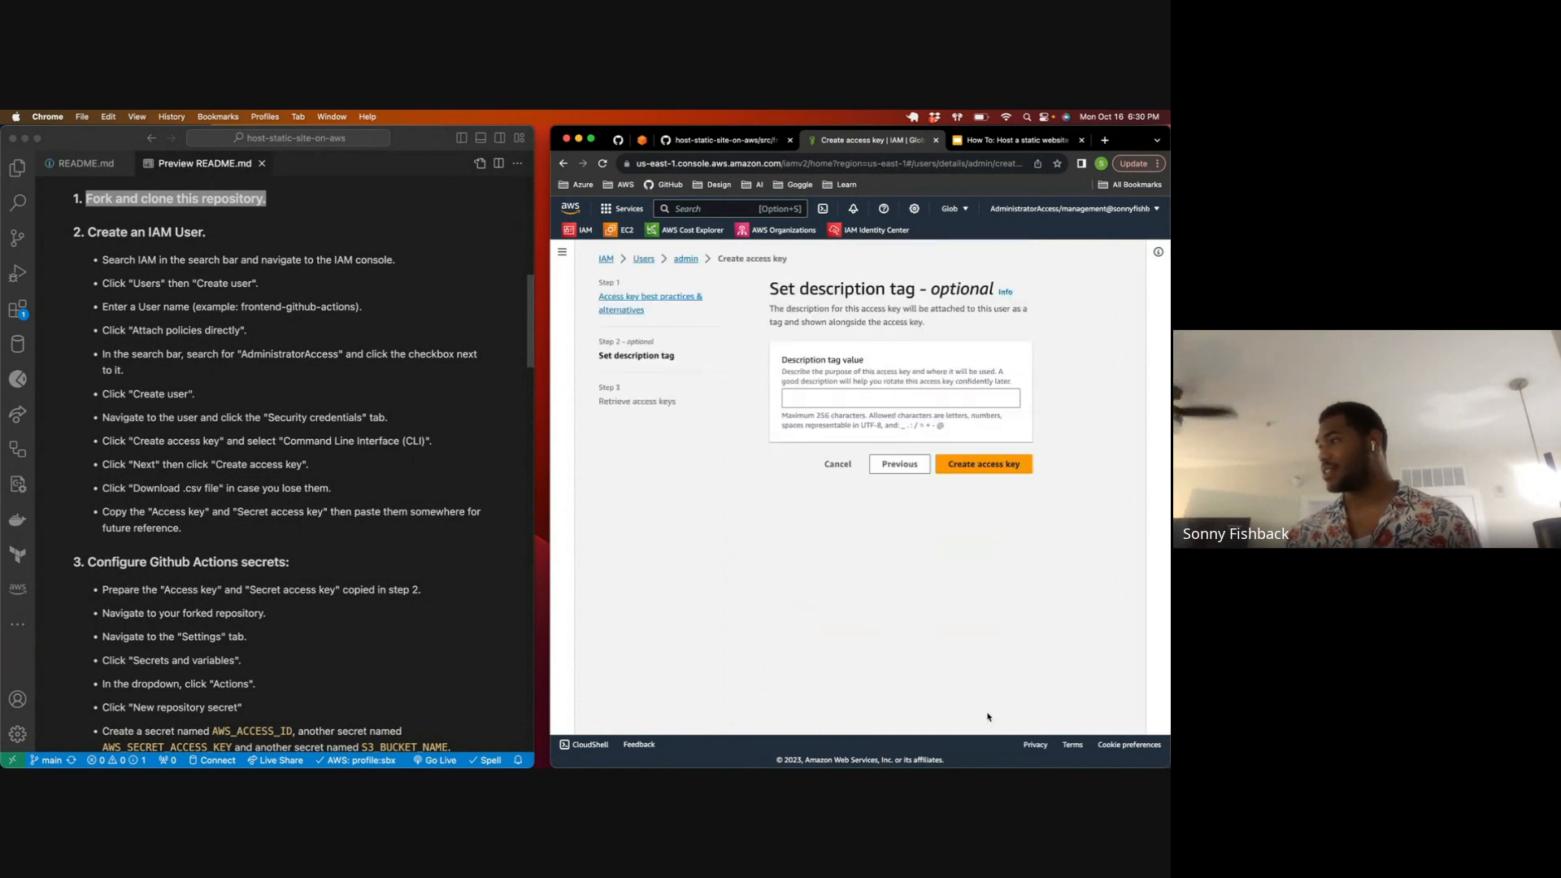
left_click(983, 464)
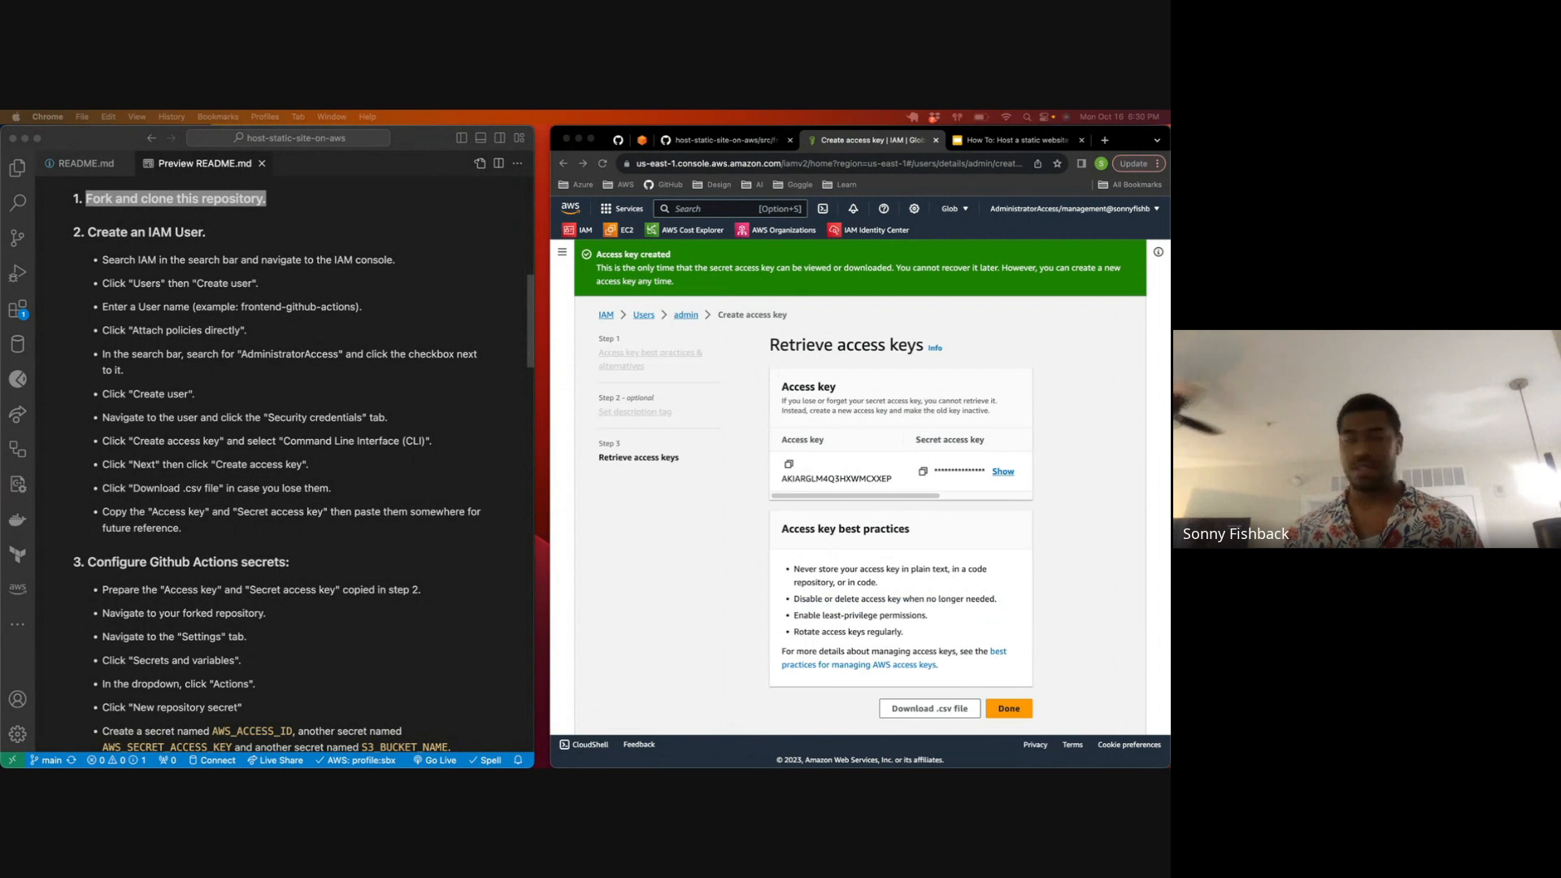
Step: Copy the new access key and its secret access key, and download the credentials as a .csv file
left_click(788, 464)
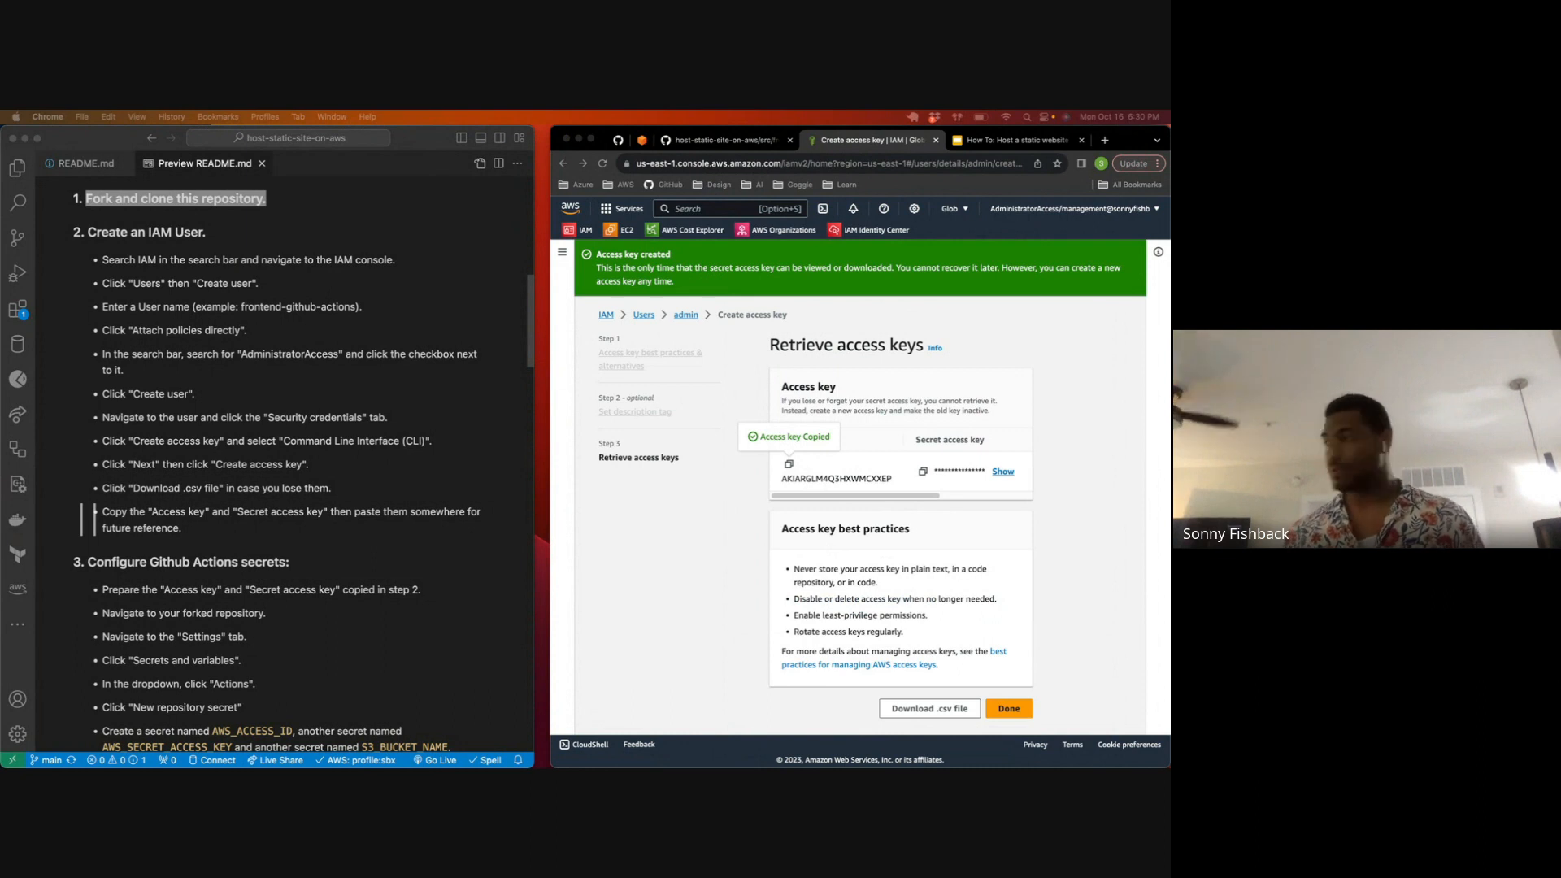
left_click(922, 471)
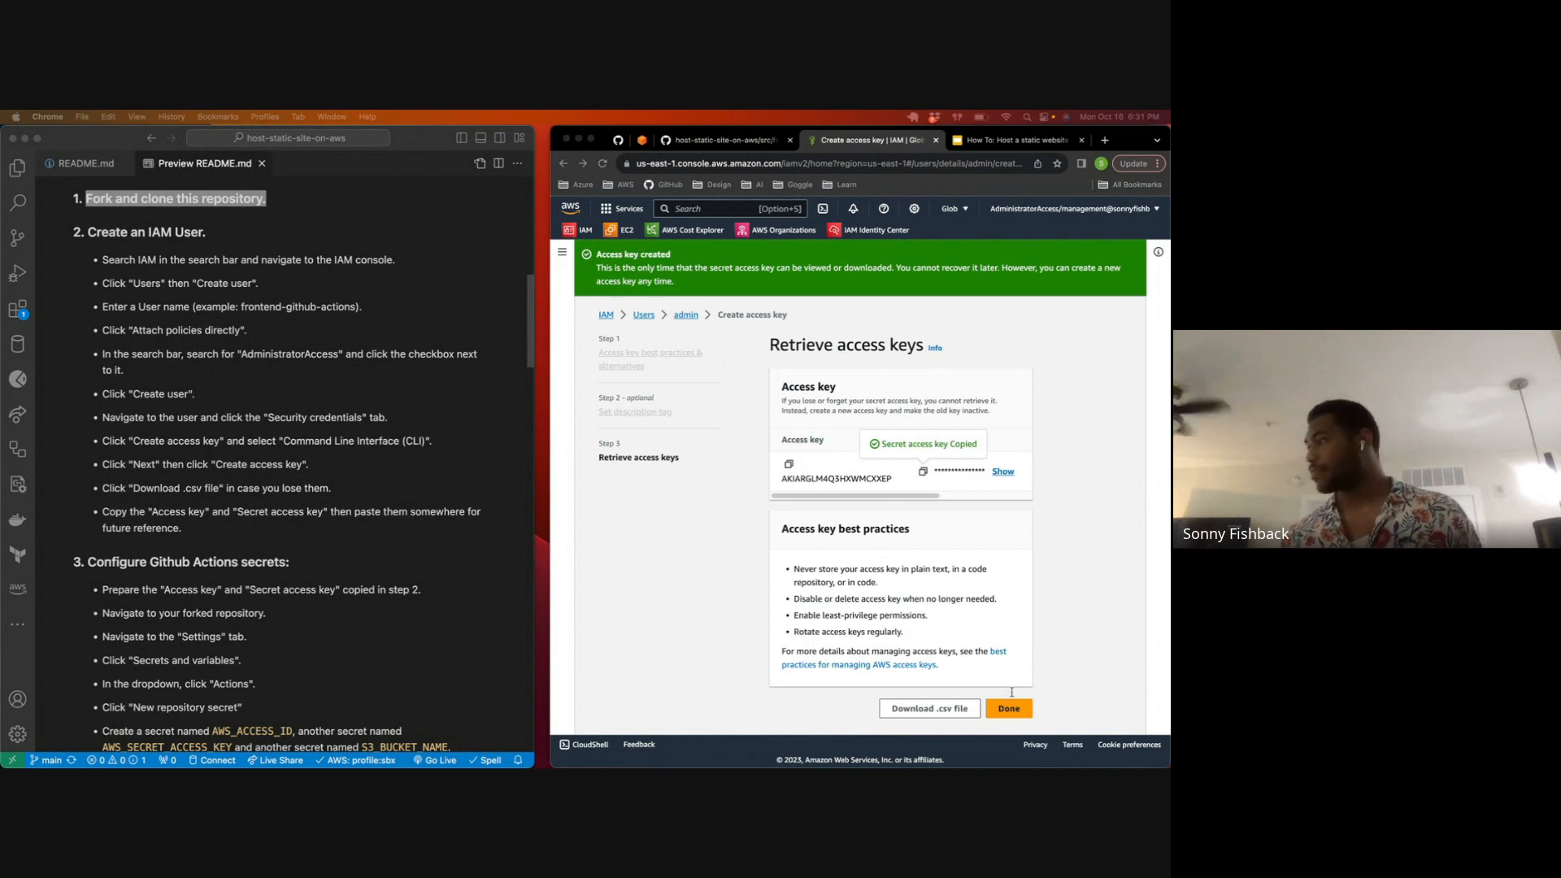
left_click(928, 709)
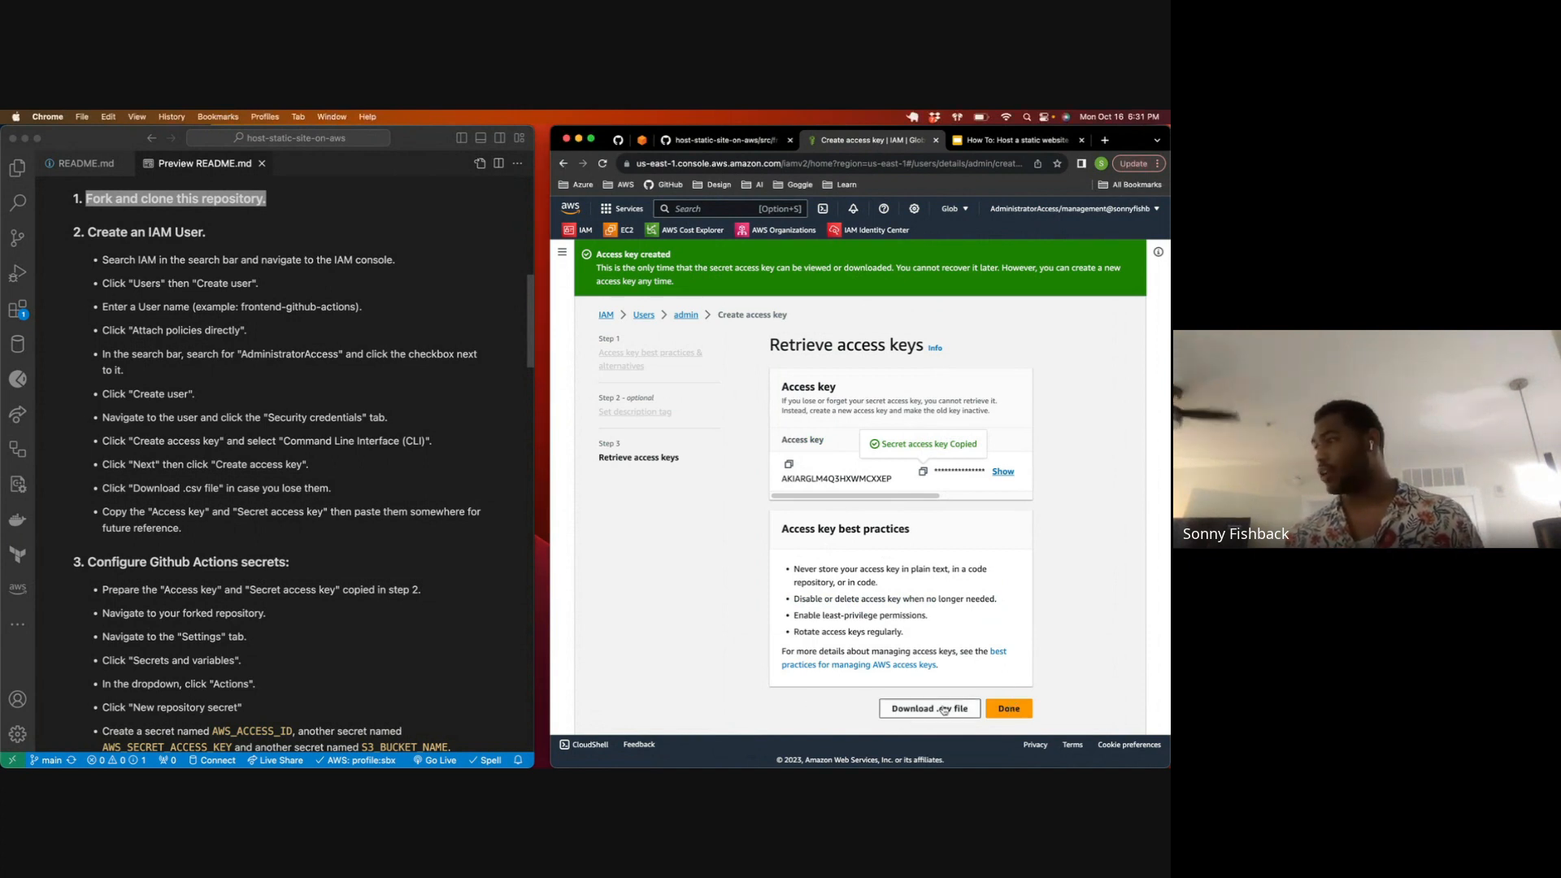
Step: Finish the access key wizard without further viewing or downloading, return to the host-static-site-on-aws repository on GitHub, and reset the page zoom to 100%
left_click(998, 709)
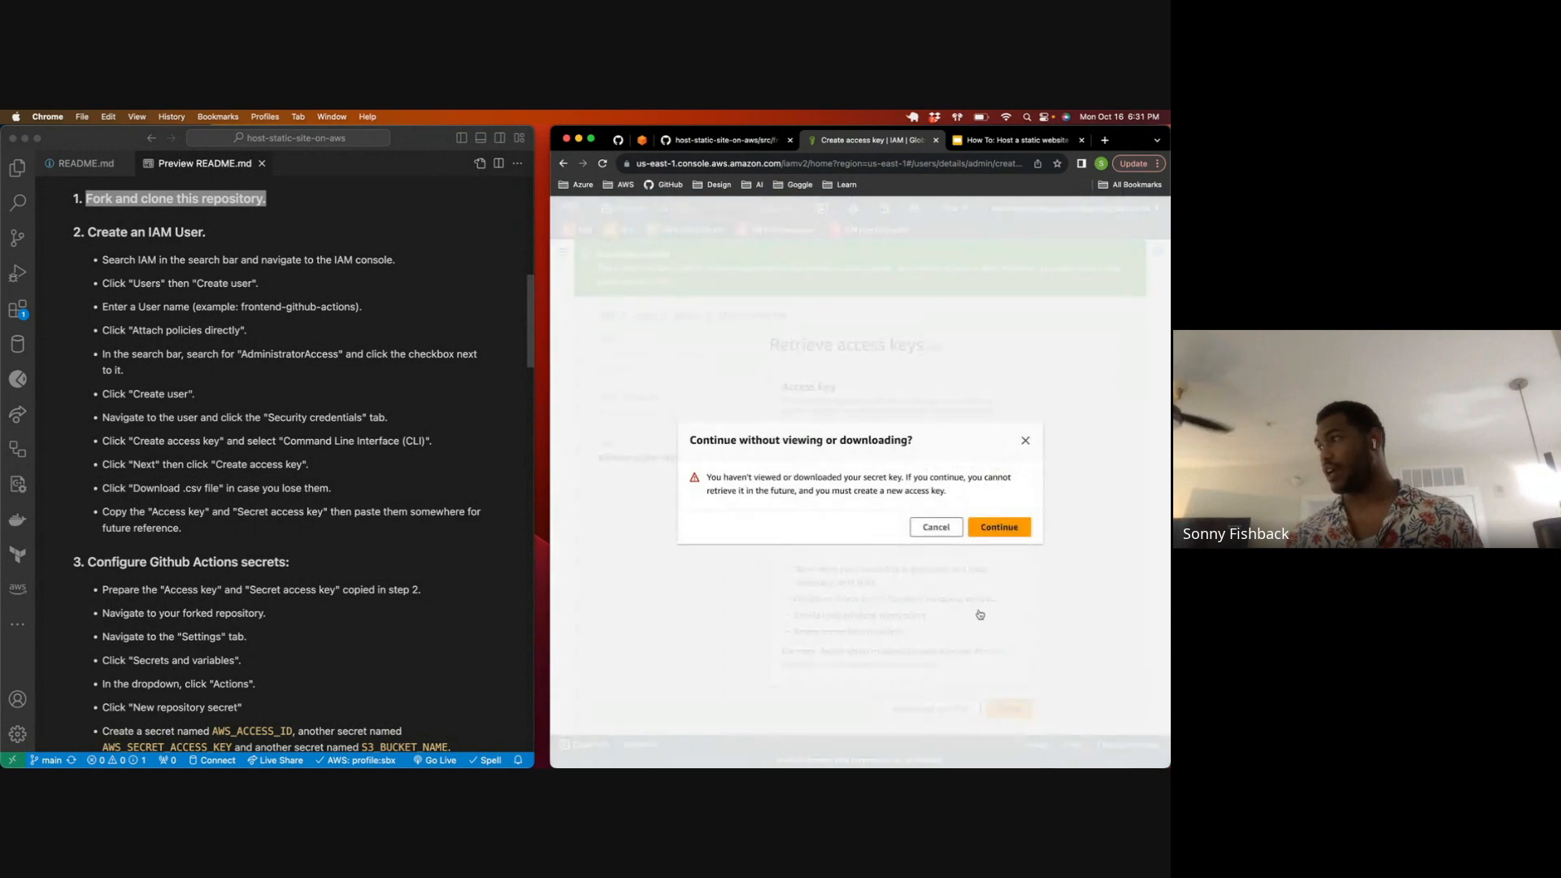
left_click(998, 528)
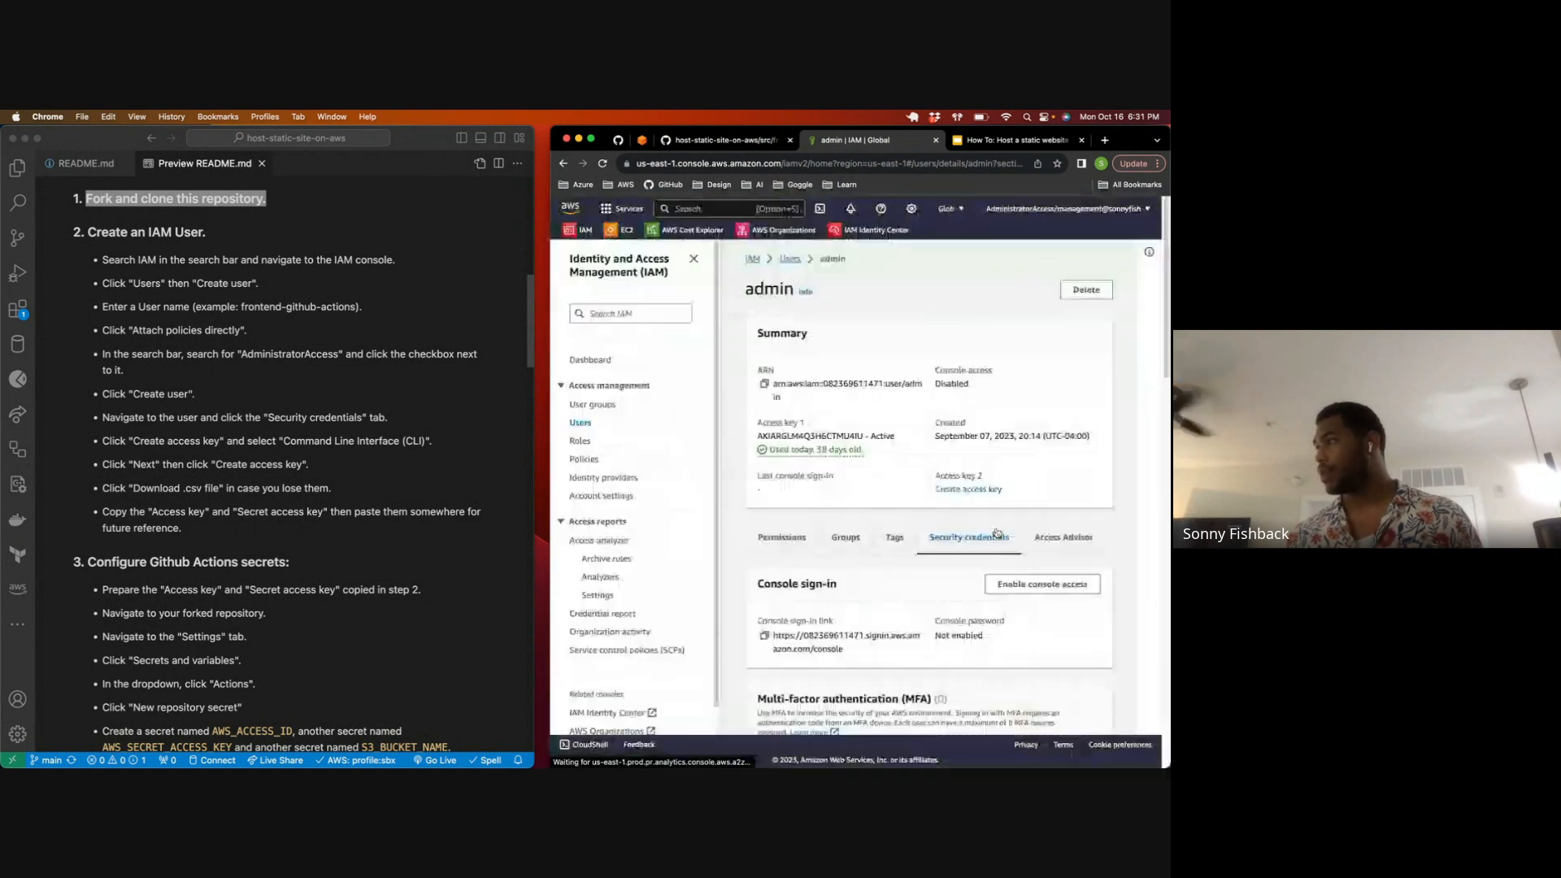
left_click(618, 141)
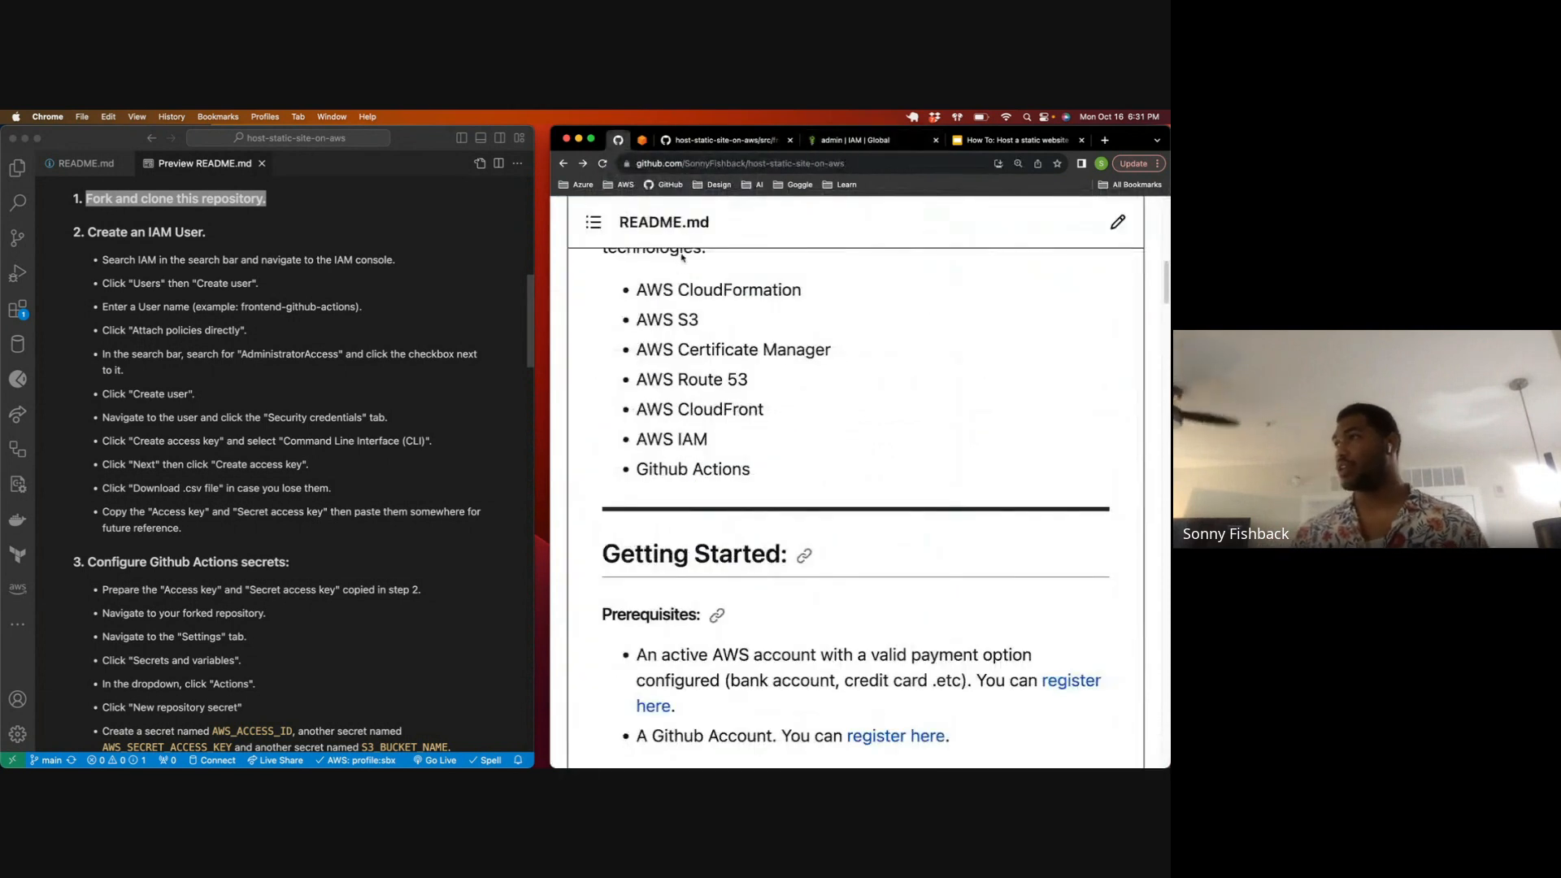
scroll(679, 264, "up", 5)
key("super+minus")
key("super+minus")
key("super+minus")
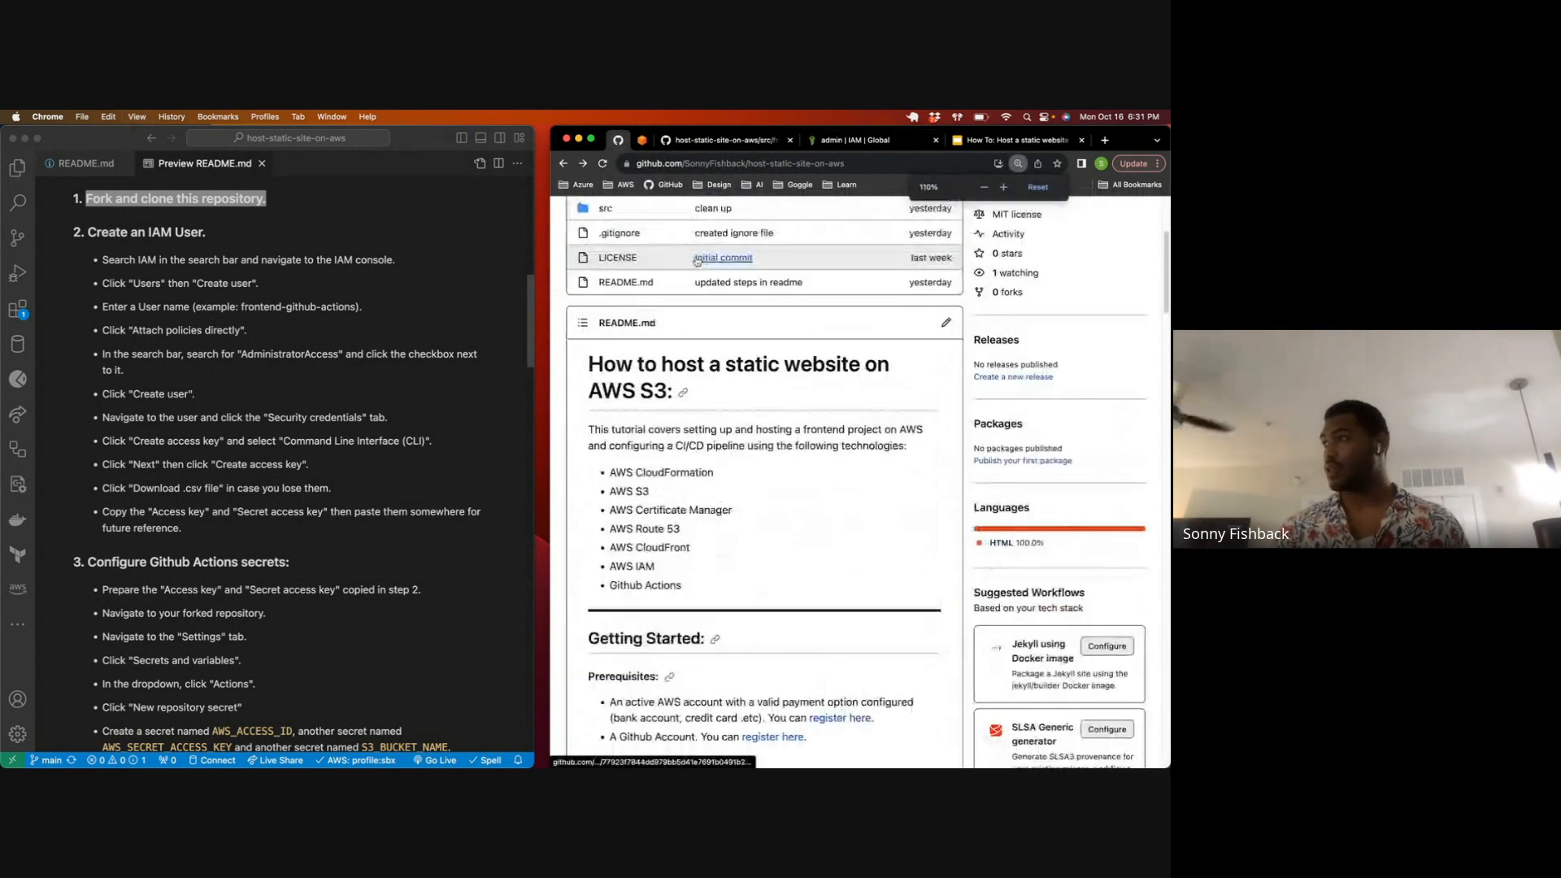
left_click(1037, 186)
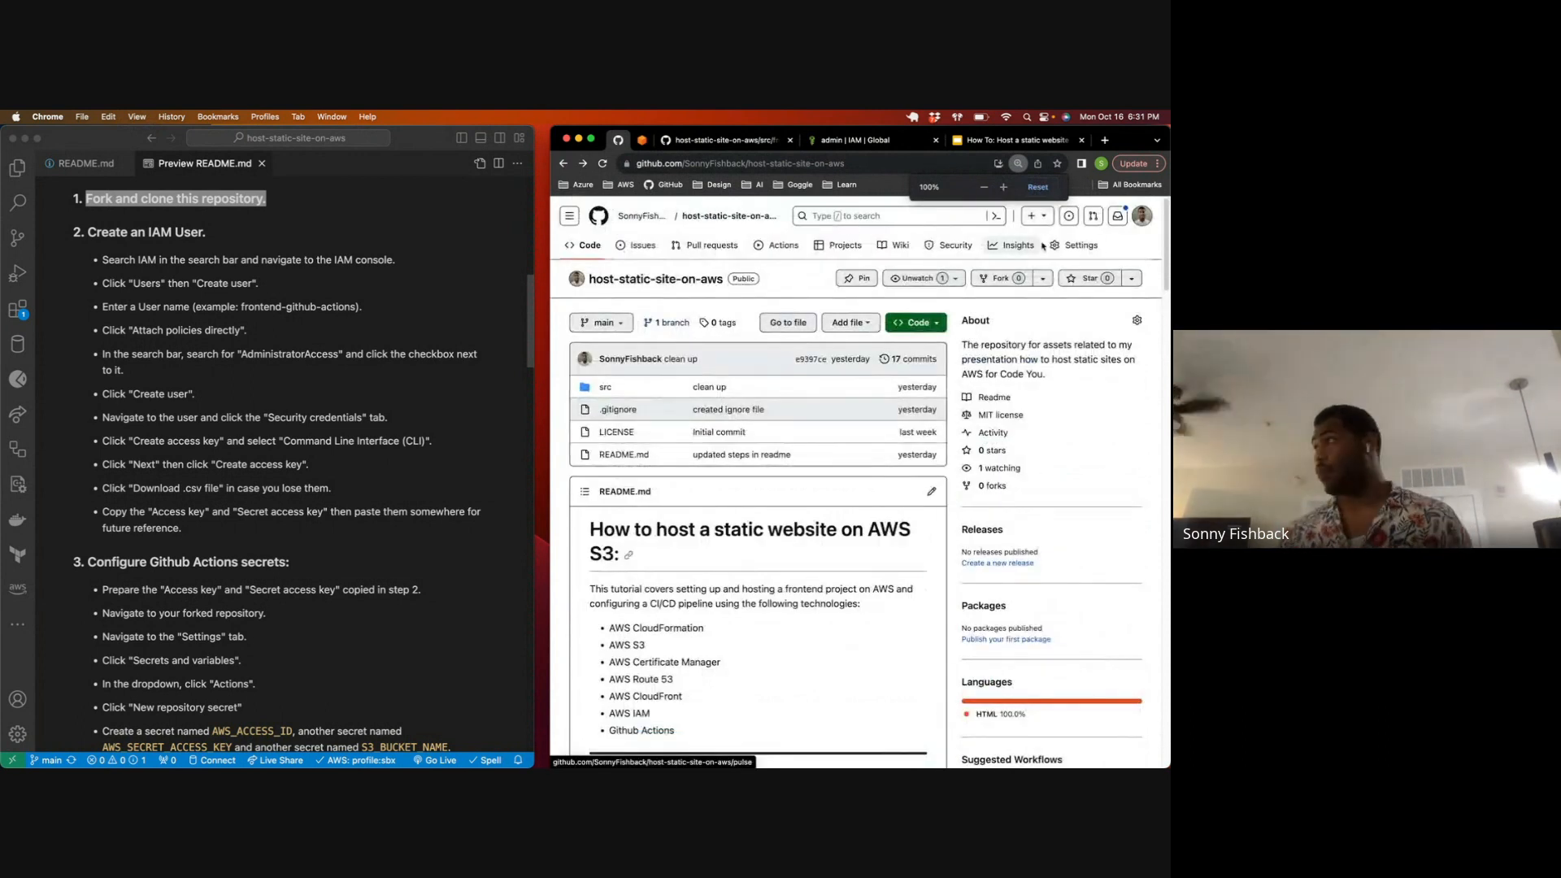
Step: Open the form for a new Actions repository secret in the repository's settings
left_click(1080, 245)
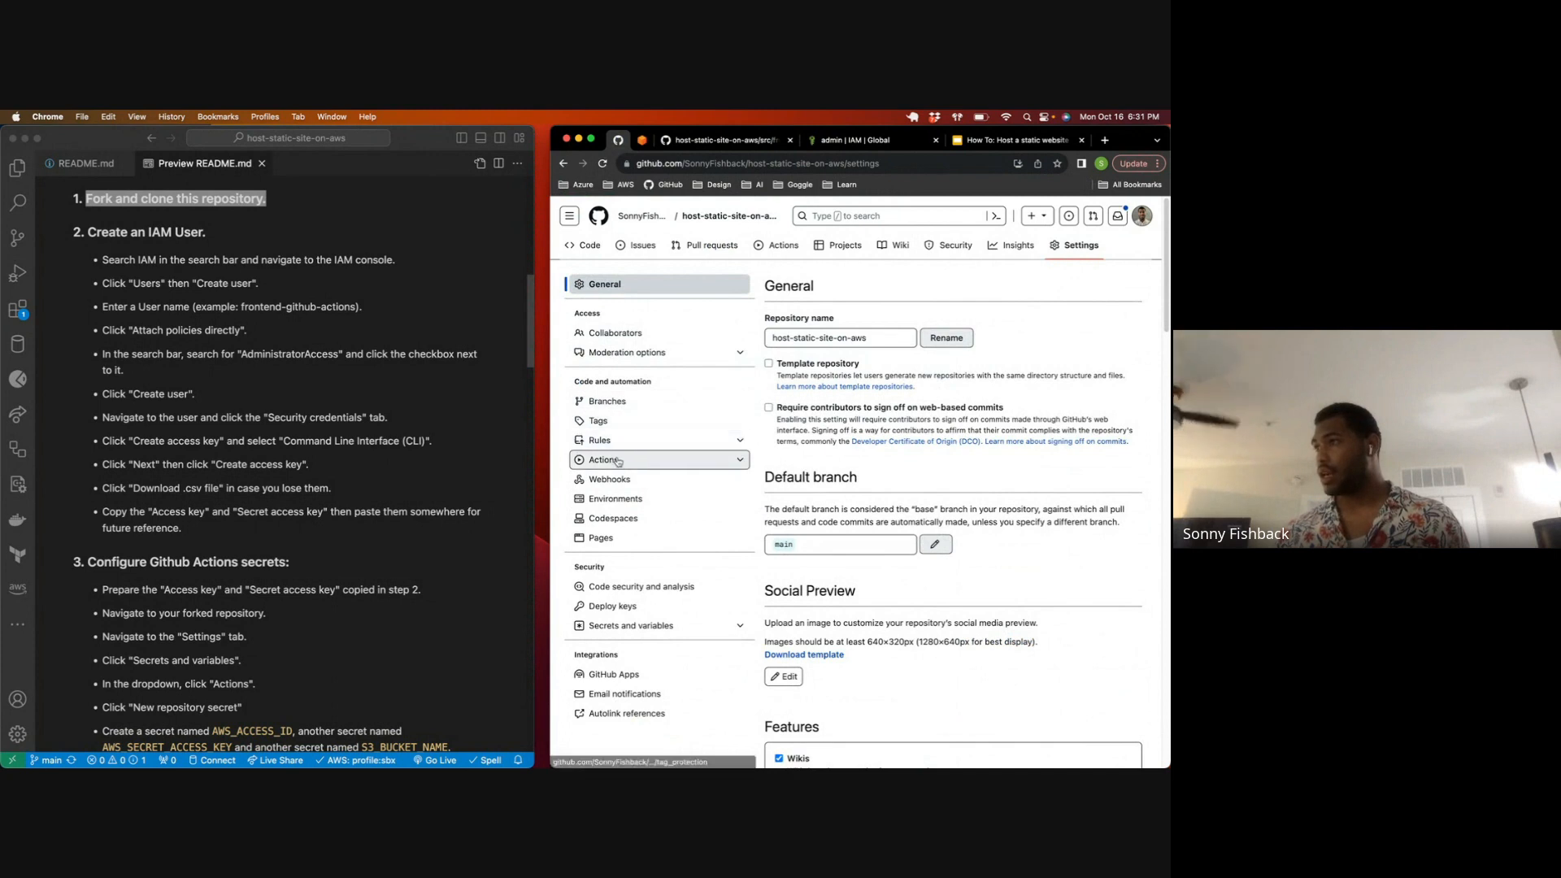
left_click(662, 626)
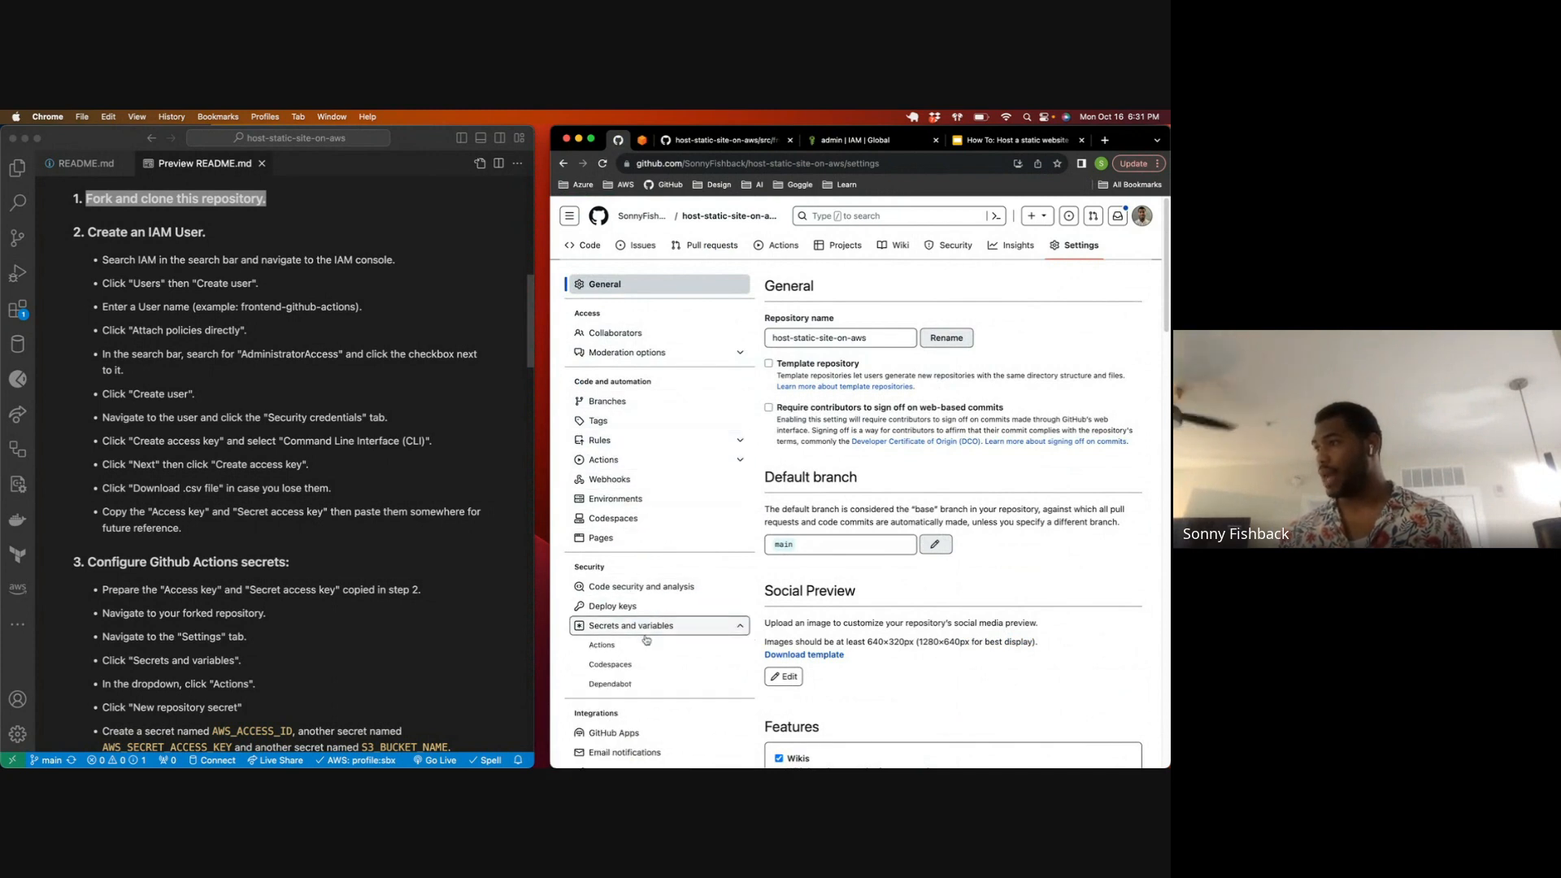
left_click(651, 645)
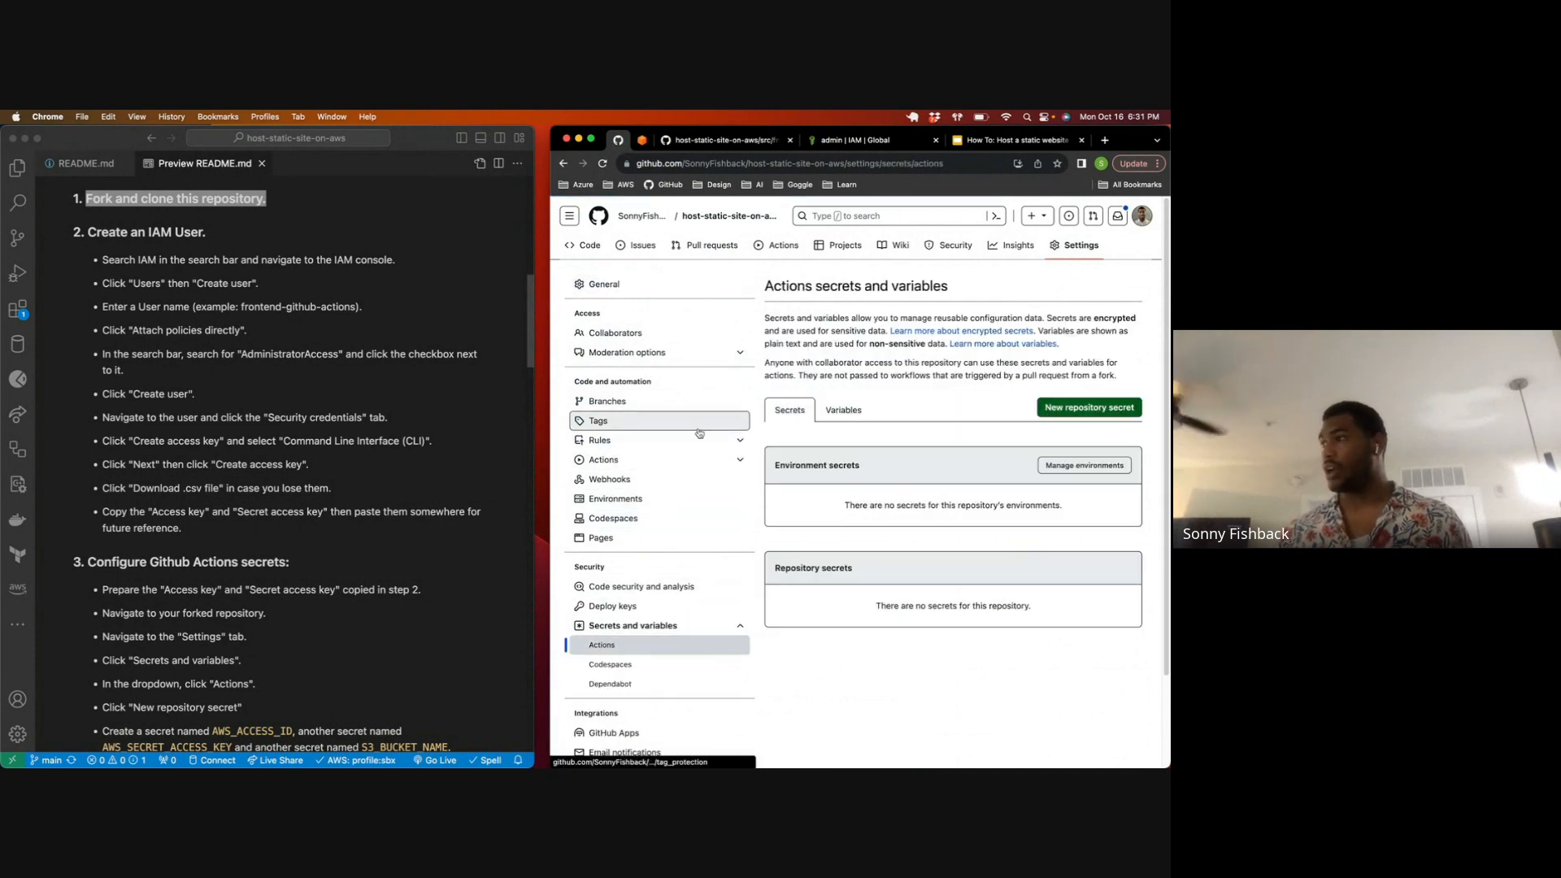
left_click(1057, 407)
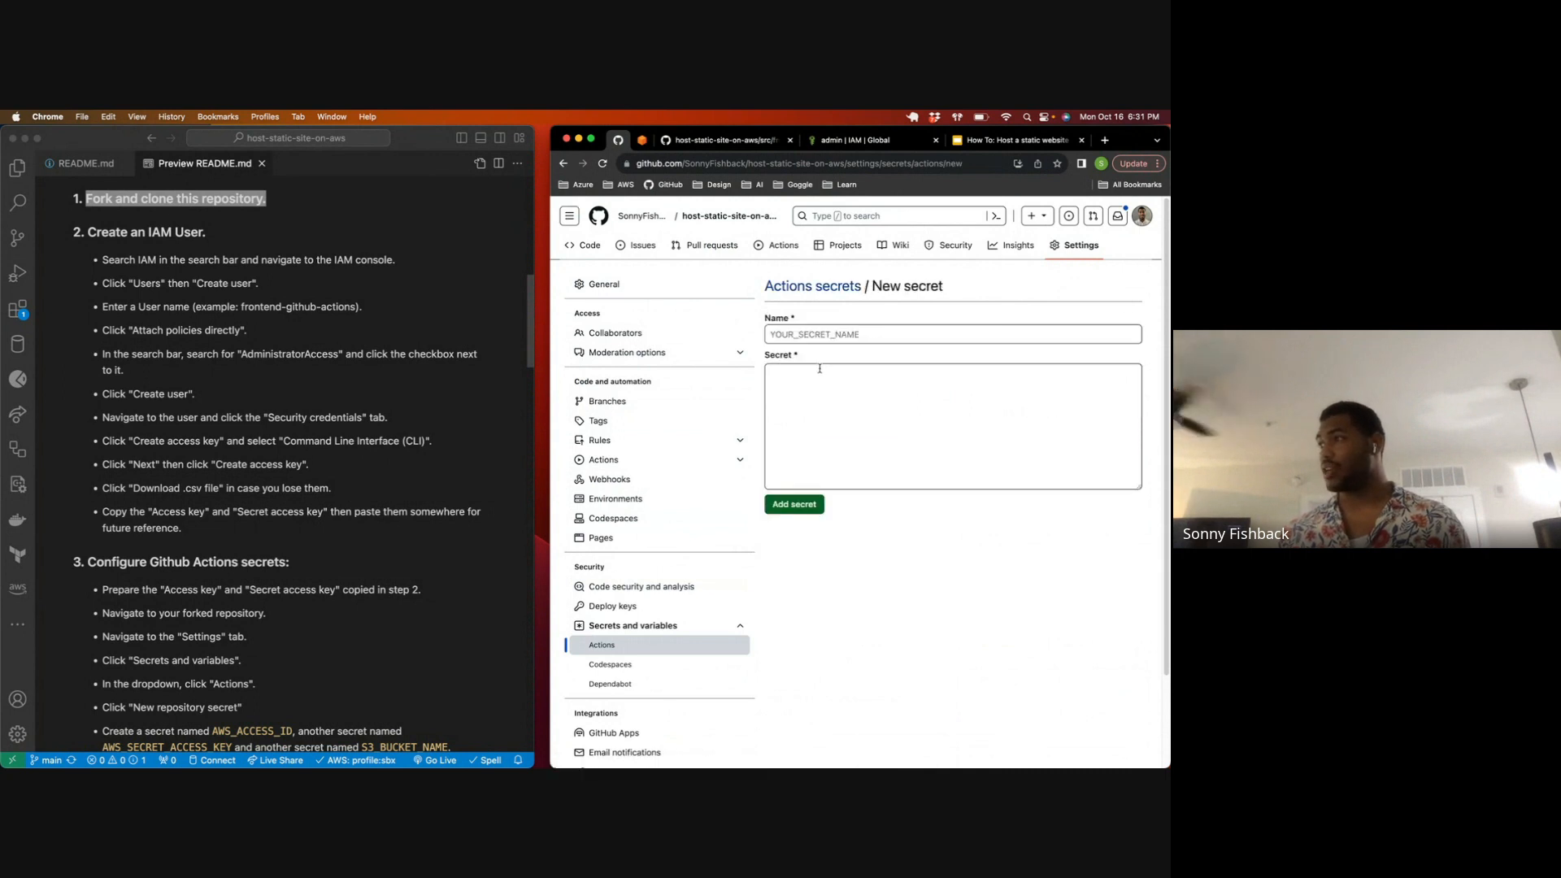
Step: Add a secret named AWS_ACCESS_ID, taking the name from the README's step 3 and pasting the copied access key as its value
scroll(301, 439, "down", 1)
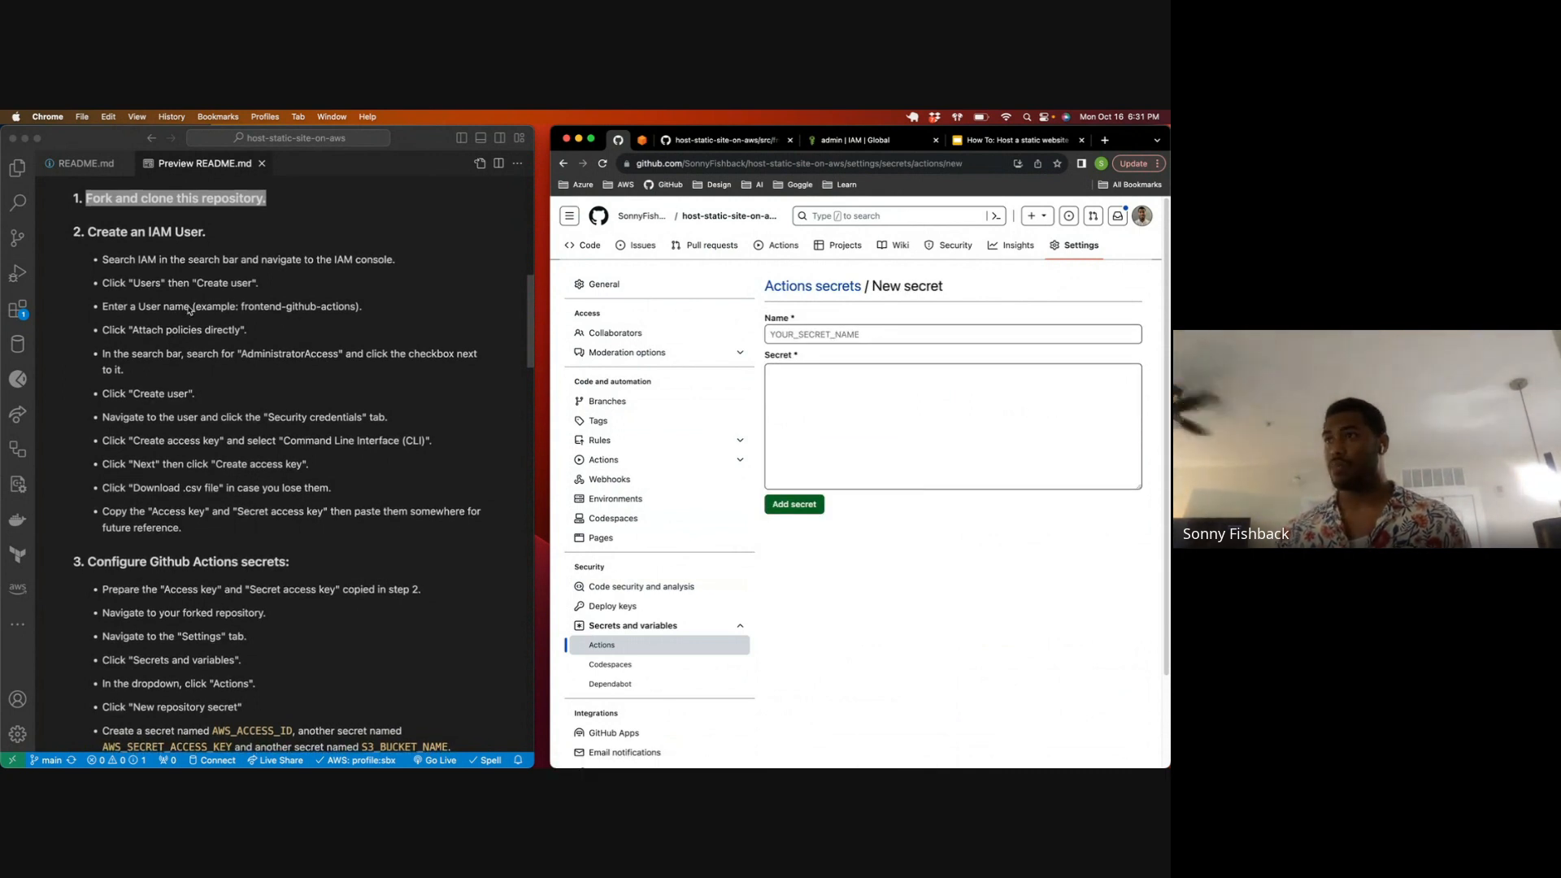
left_click(301, 440)
scroll(233, 501, "down", 3)
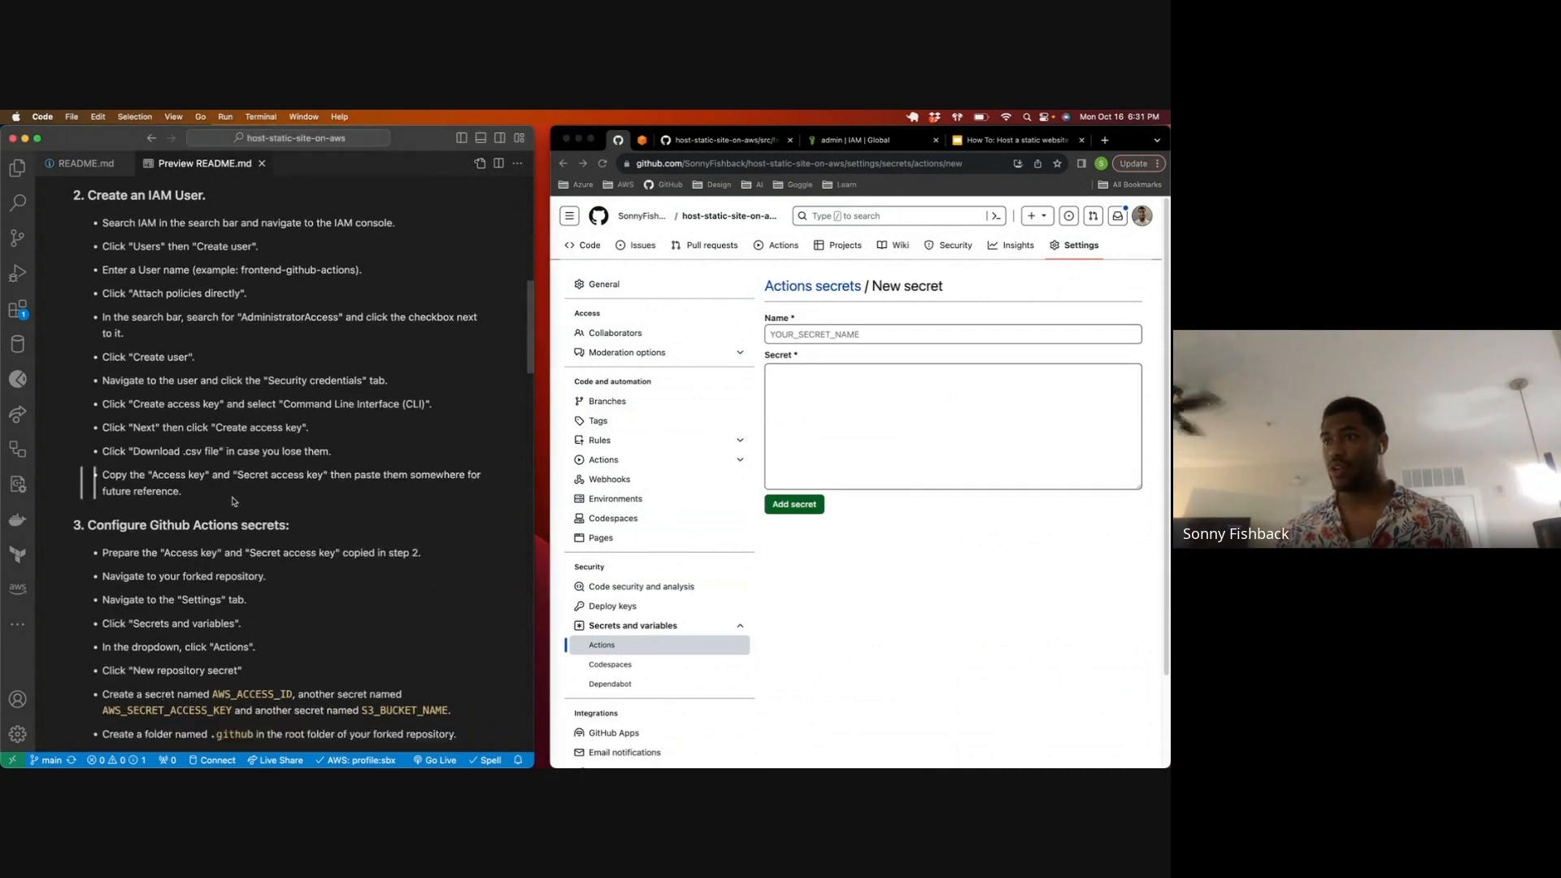
scroll(234, 501, "down", 6)
left_click_drag(213, 431, 290, 433)
left_click(892, 335)
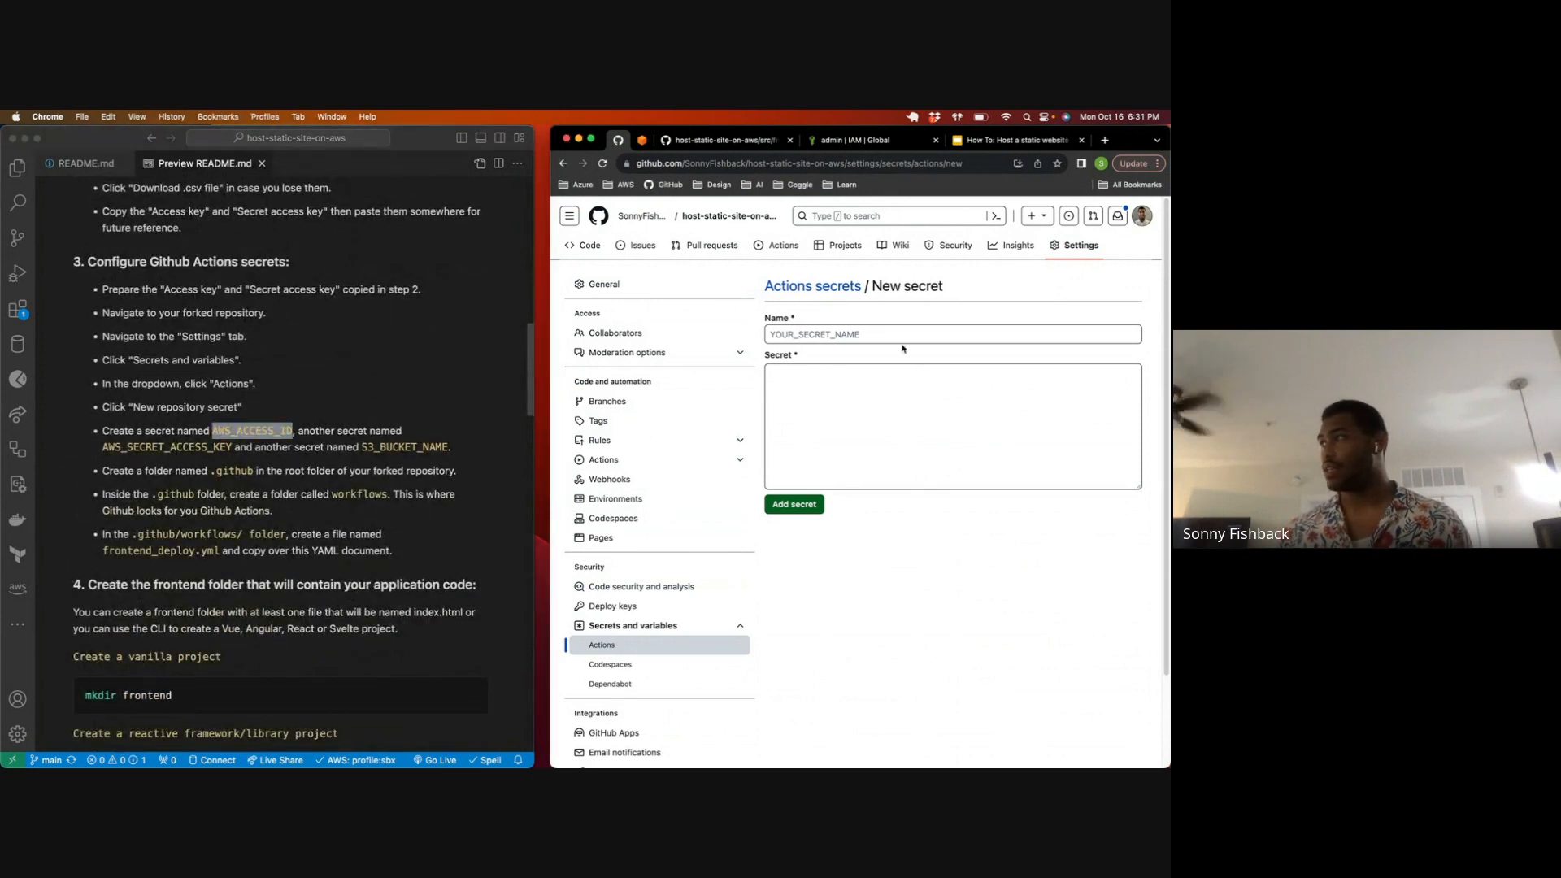
key("super+v")
key("Tab")
key("super+Tab")
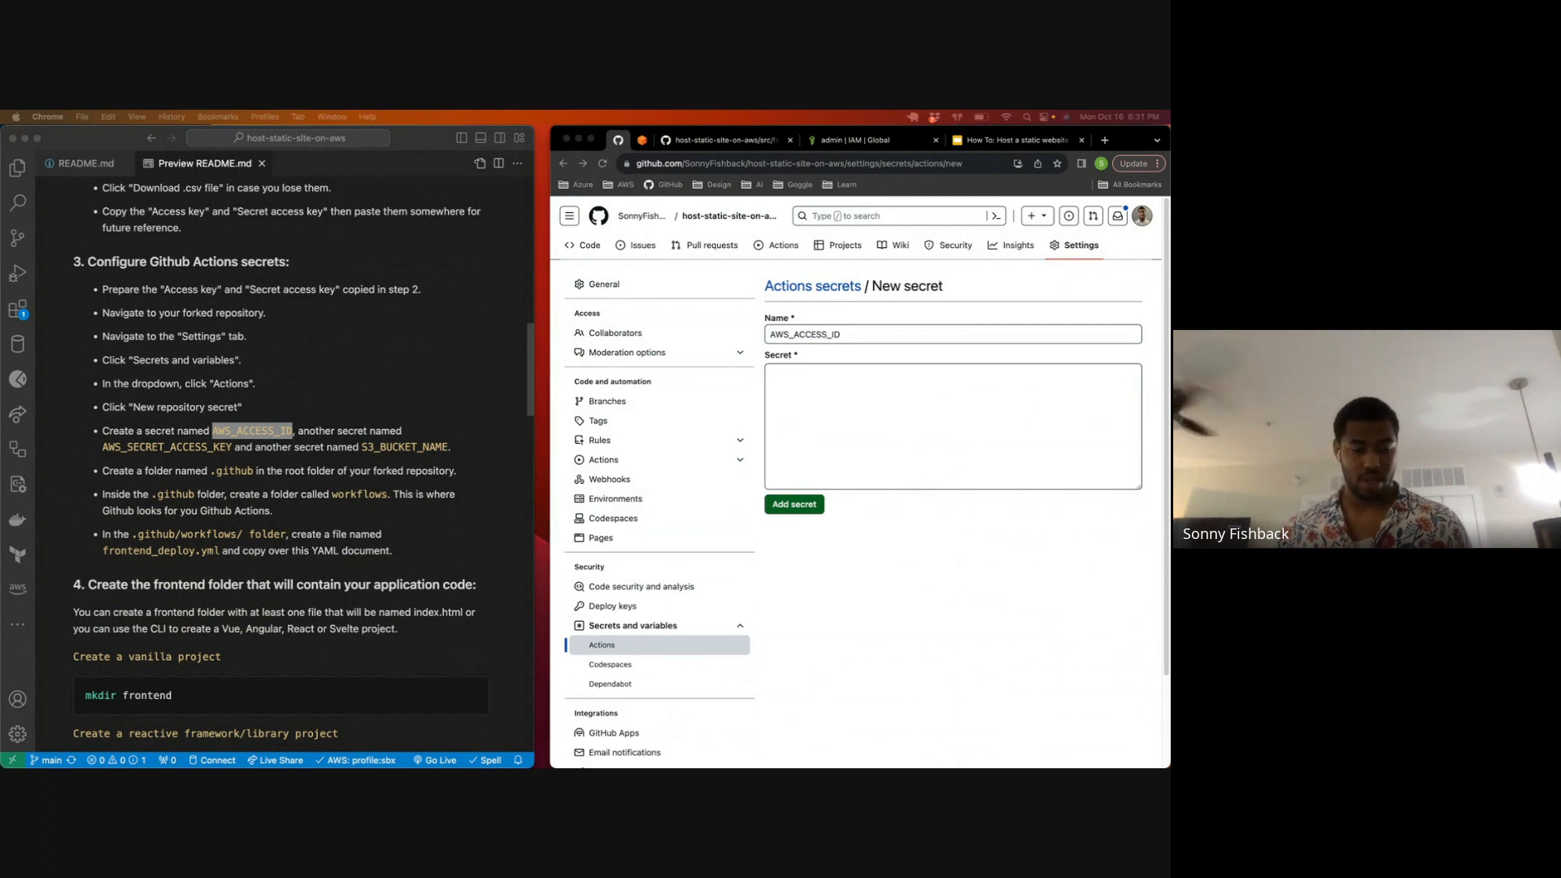
key("super+Tab")
key("super+v")
left_click(791, 509)
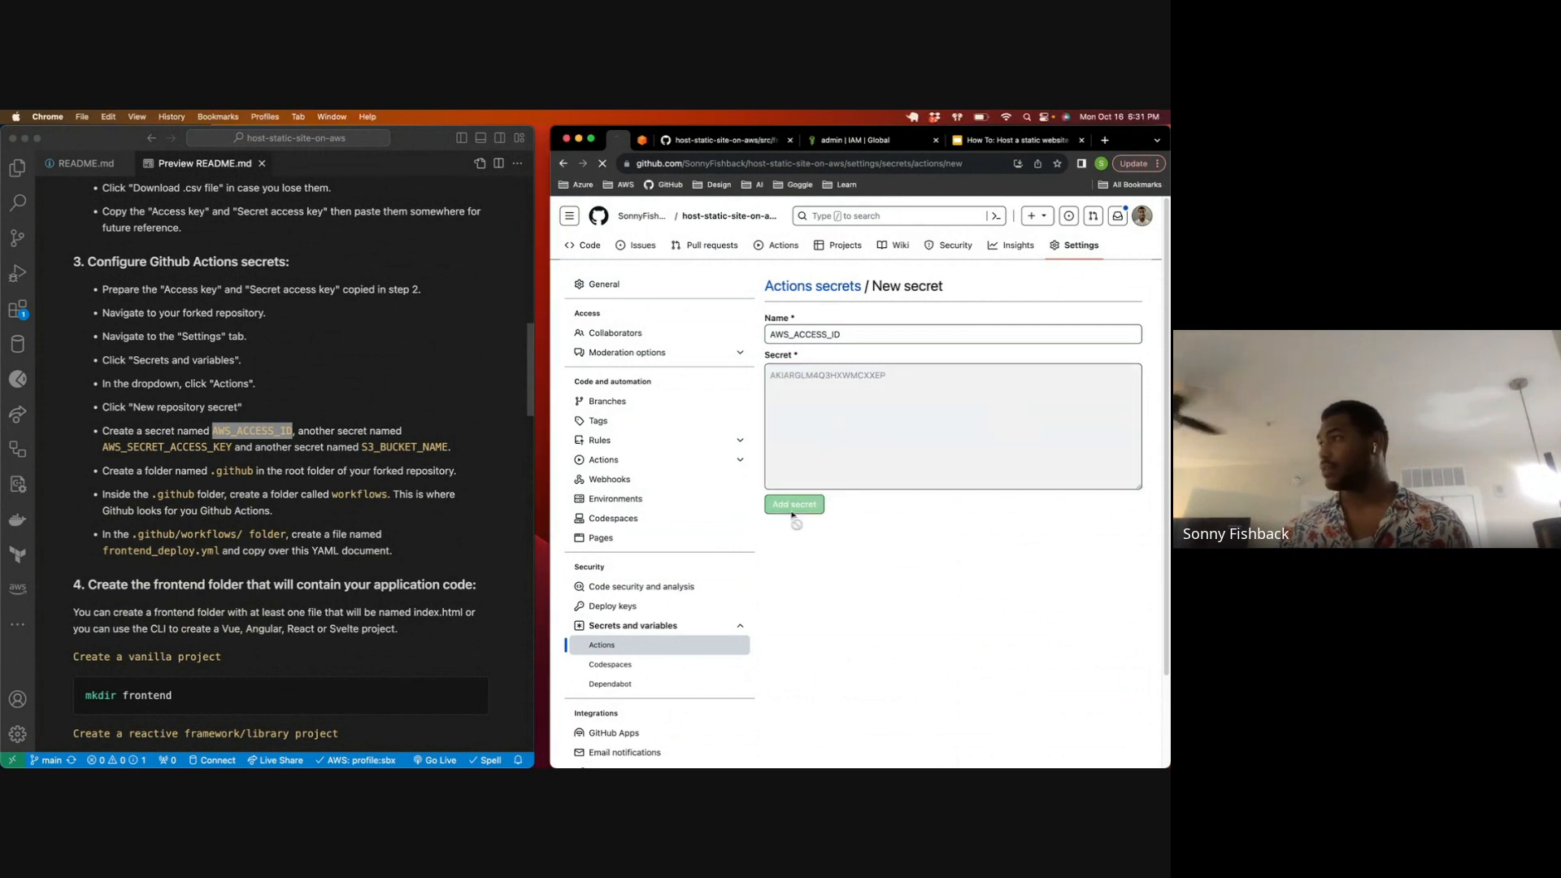
Step: Add a second repository secret named AWS_SECRET_ACCESS_KEY, copying the name from the README and pasting the secret access key as its value
left_click(1089, 445)
left_click(246, 459)
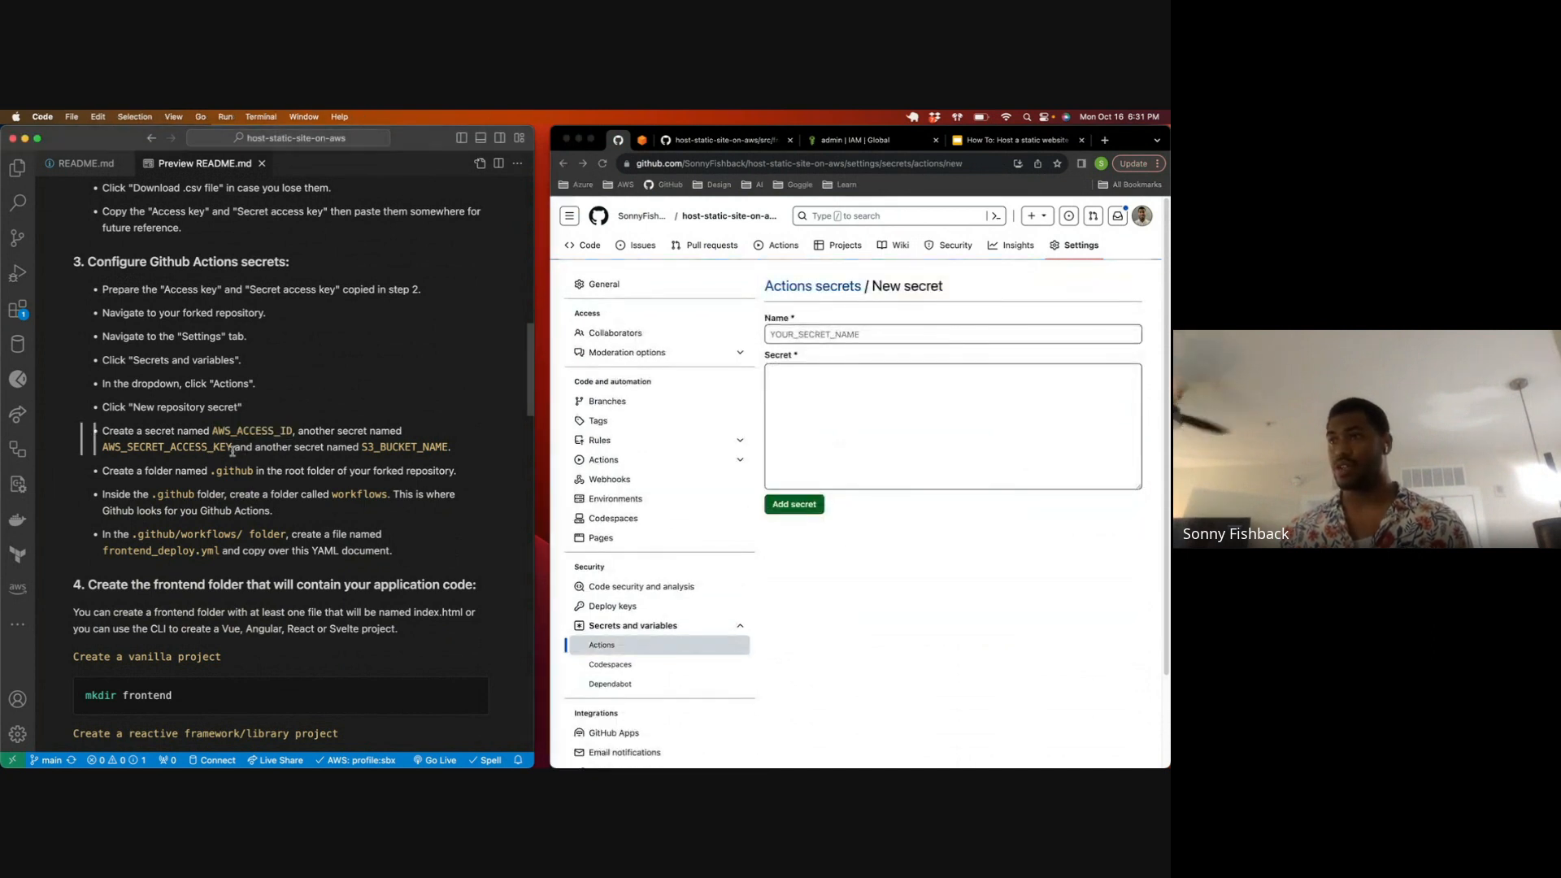
left_click_drag(233, 447, 104, 447)
key("super+c")
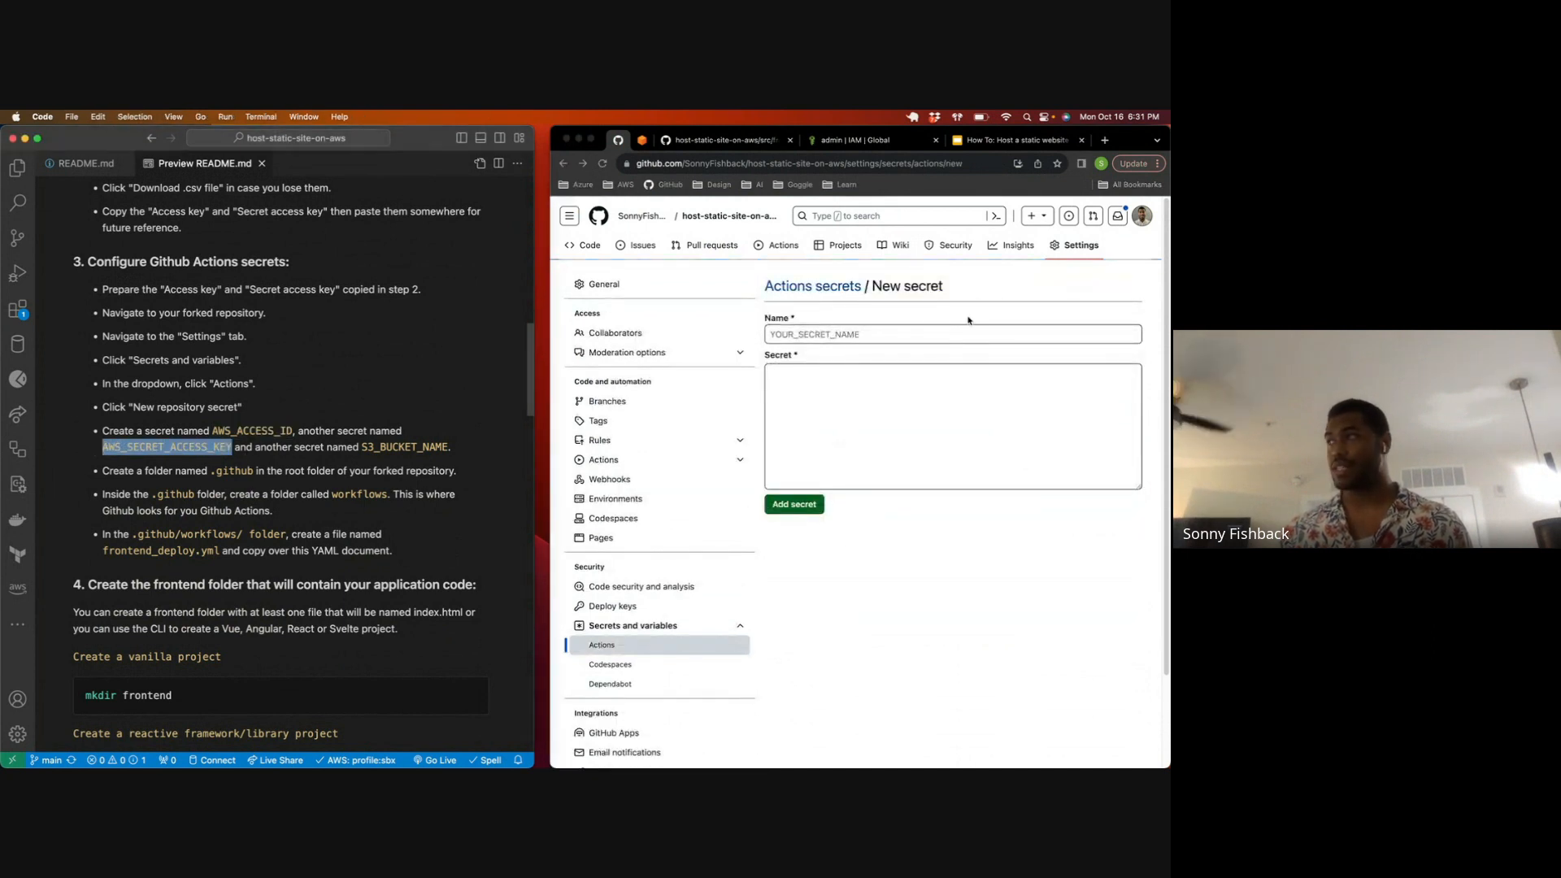
left_click(964, 335)
key("super+v")
key("super+Tab")
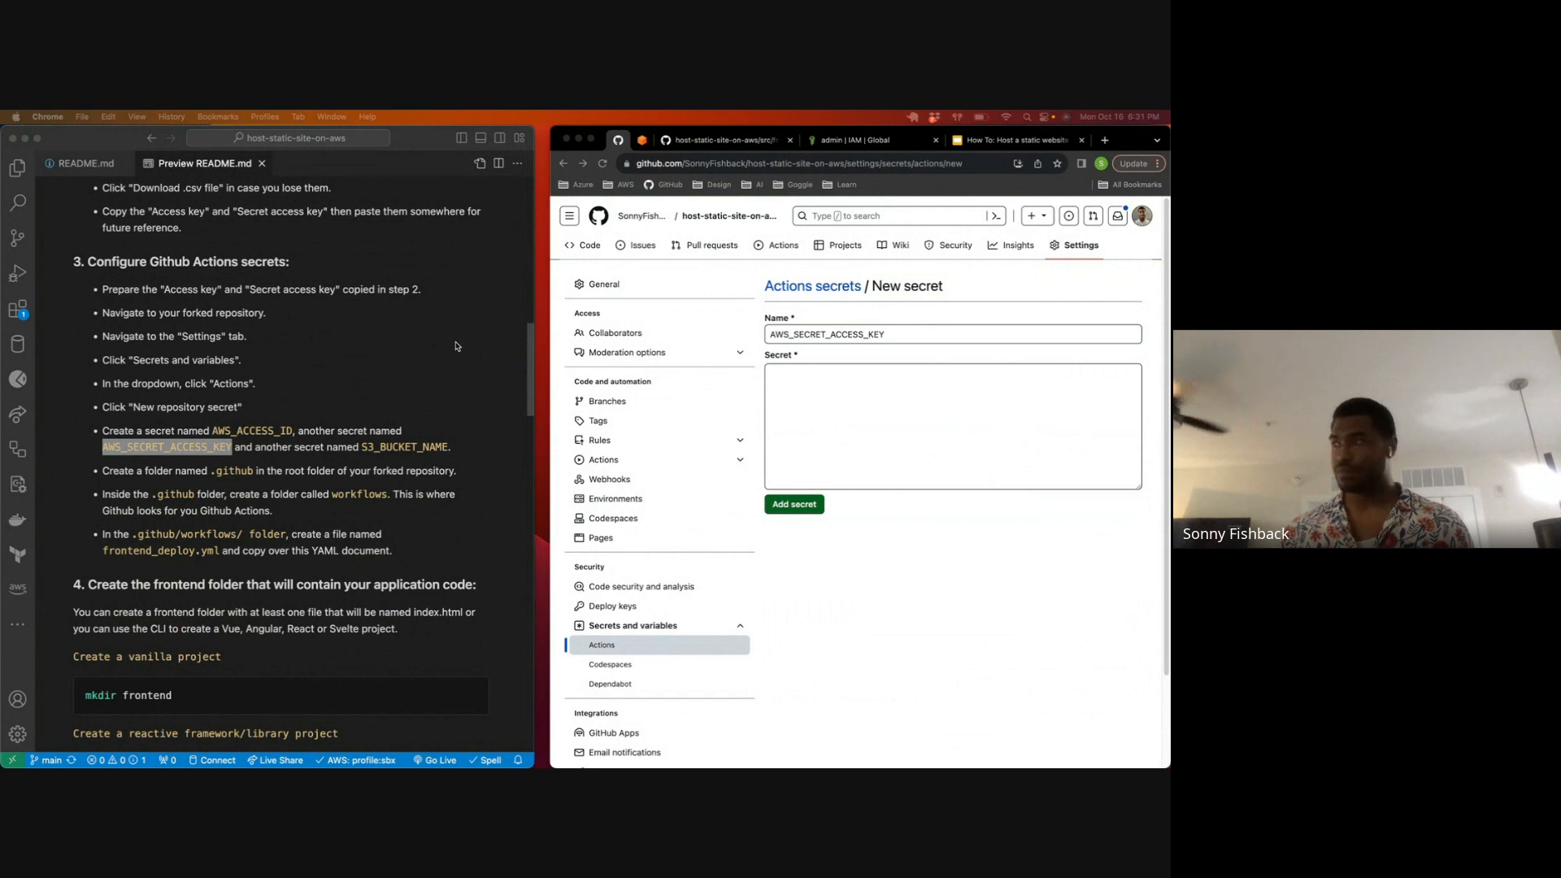
left_click(847, 391)
key("super+v")
key("super+z")
left_click(841, 404)
key("super+v")
left_click(795, 504)
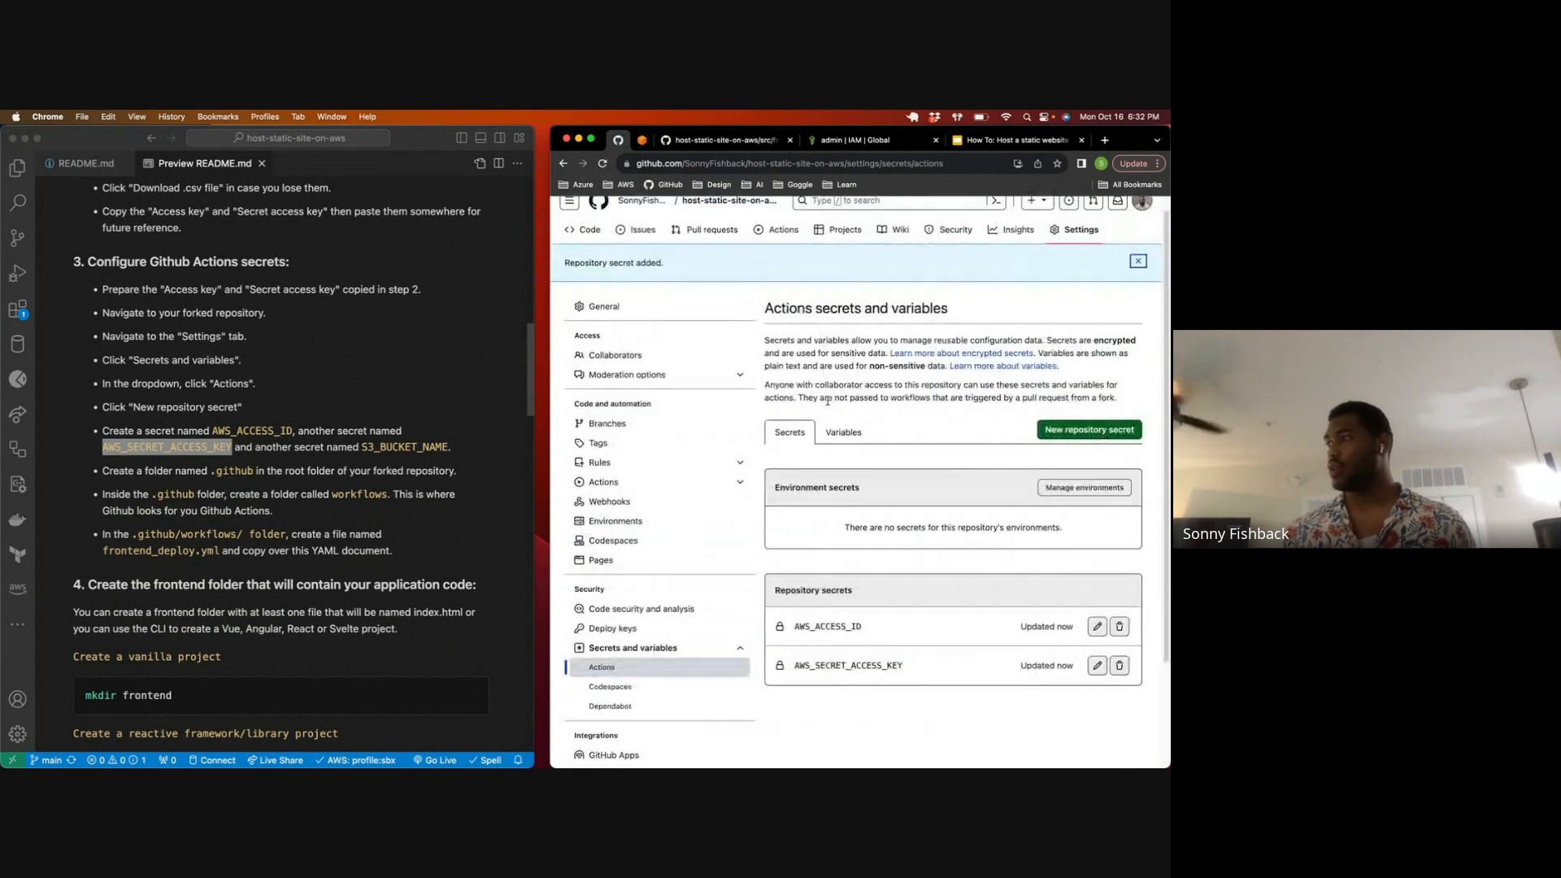
Step: Review the list of repository secrets for Actions and return to the repository's code page
scroll(815, 393, "down", 4)
left_click_drag(799, 494, 861, 495)
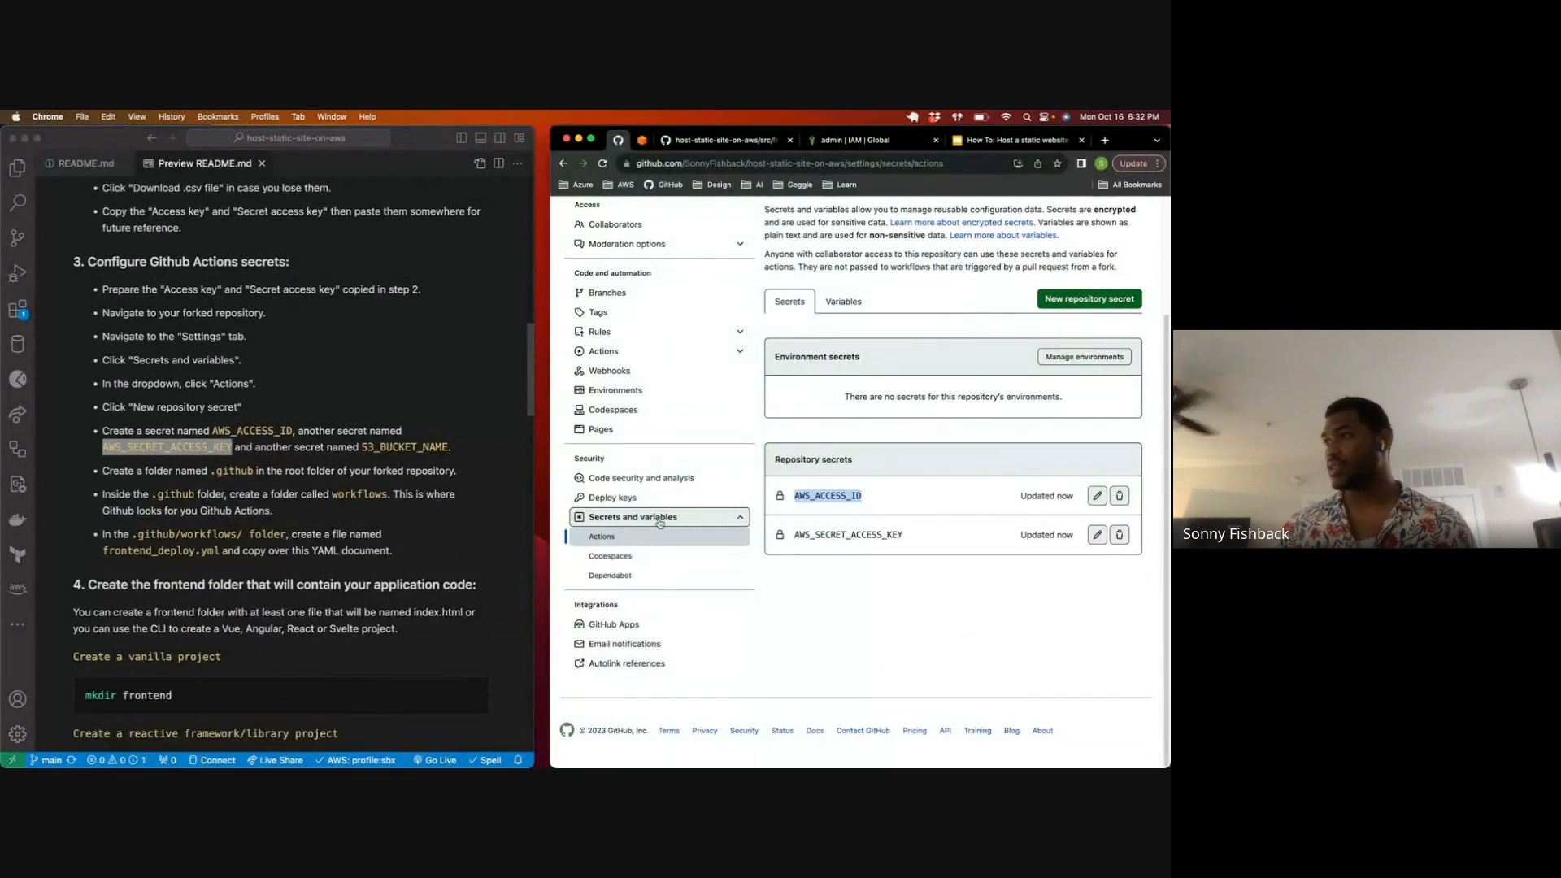
left_click(601, 537)
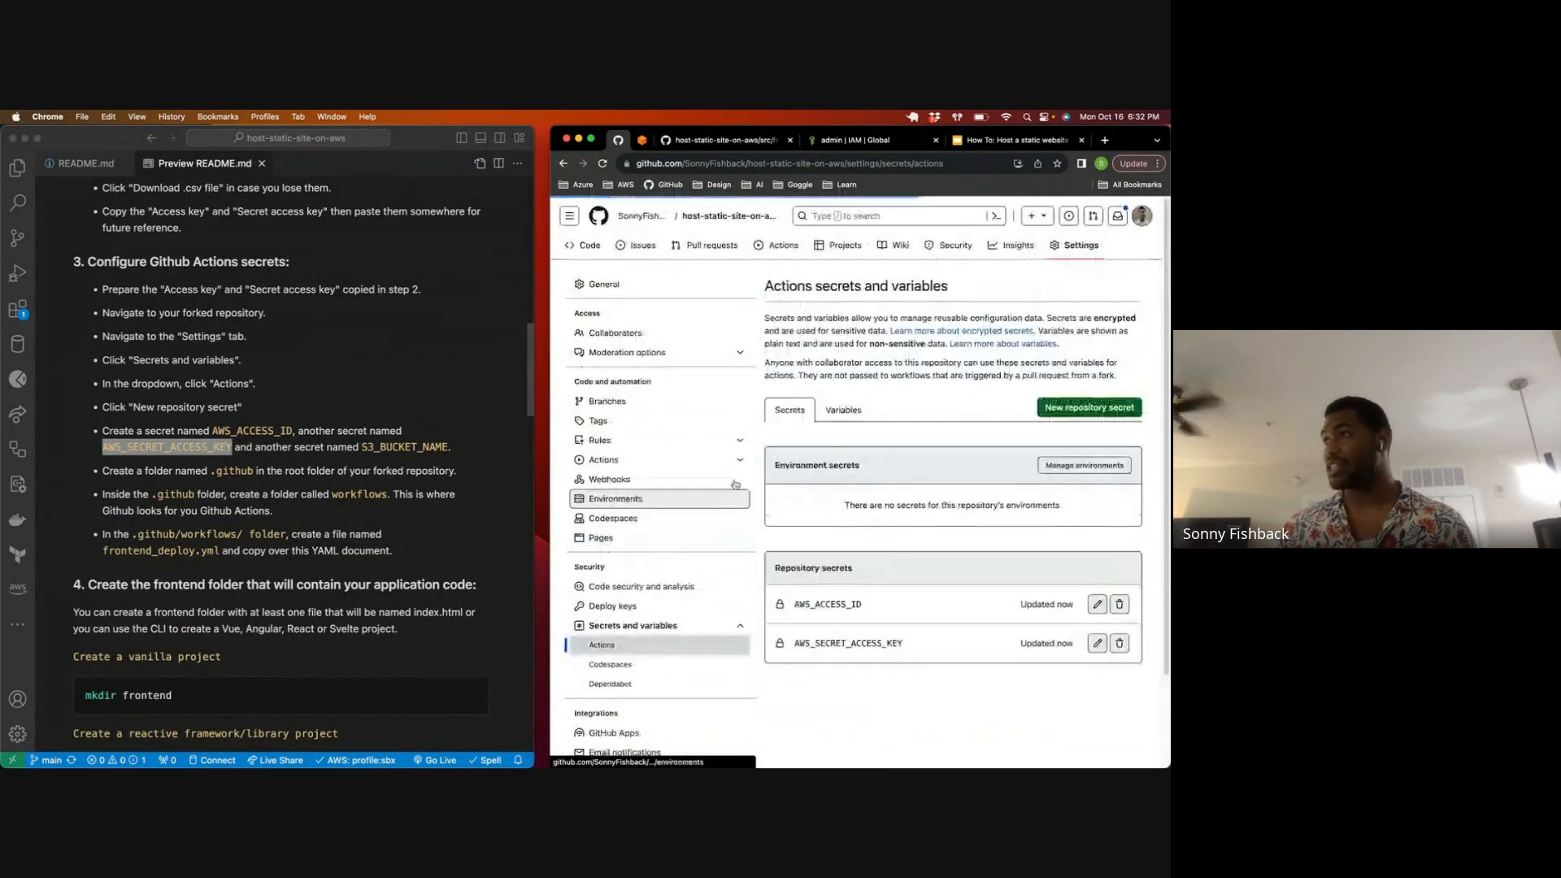
left_click(576, 252)
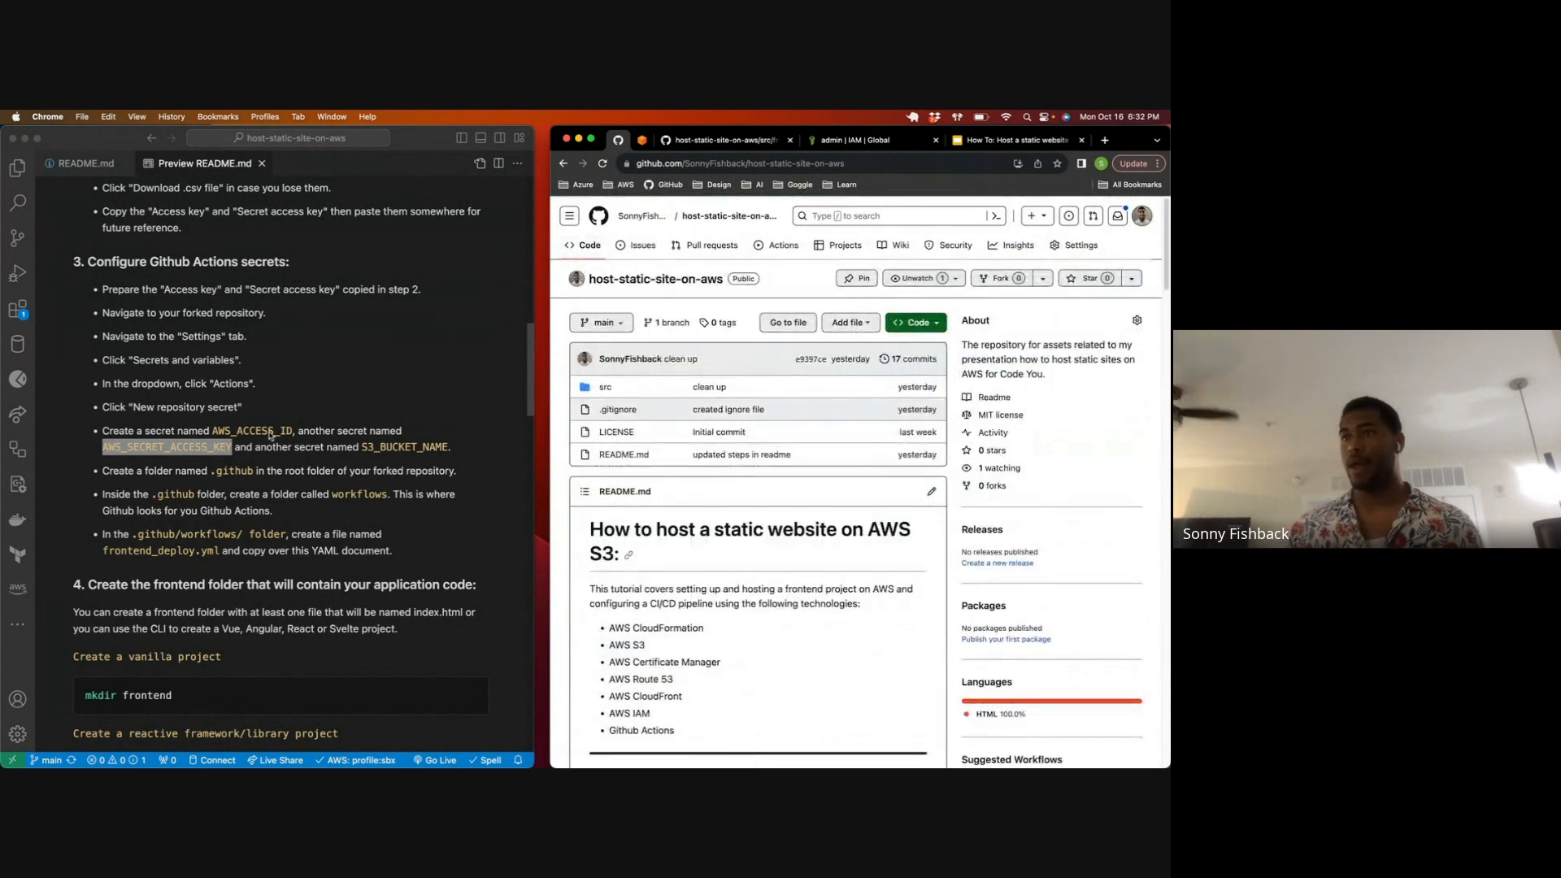
Step: Maximize the Visual Studio Code window, open its integrated terminal, and list the repository's root folder with ls
scroll(270, 436, "down", 3)
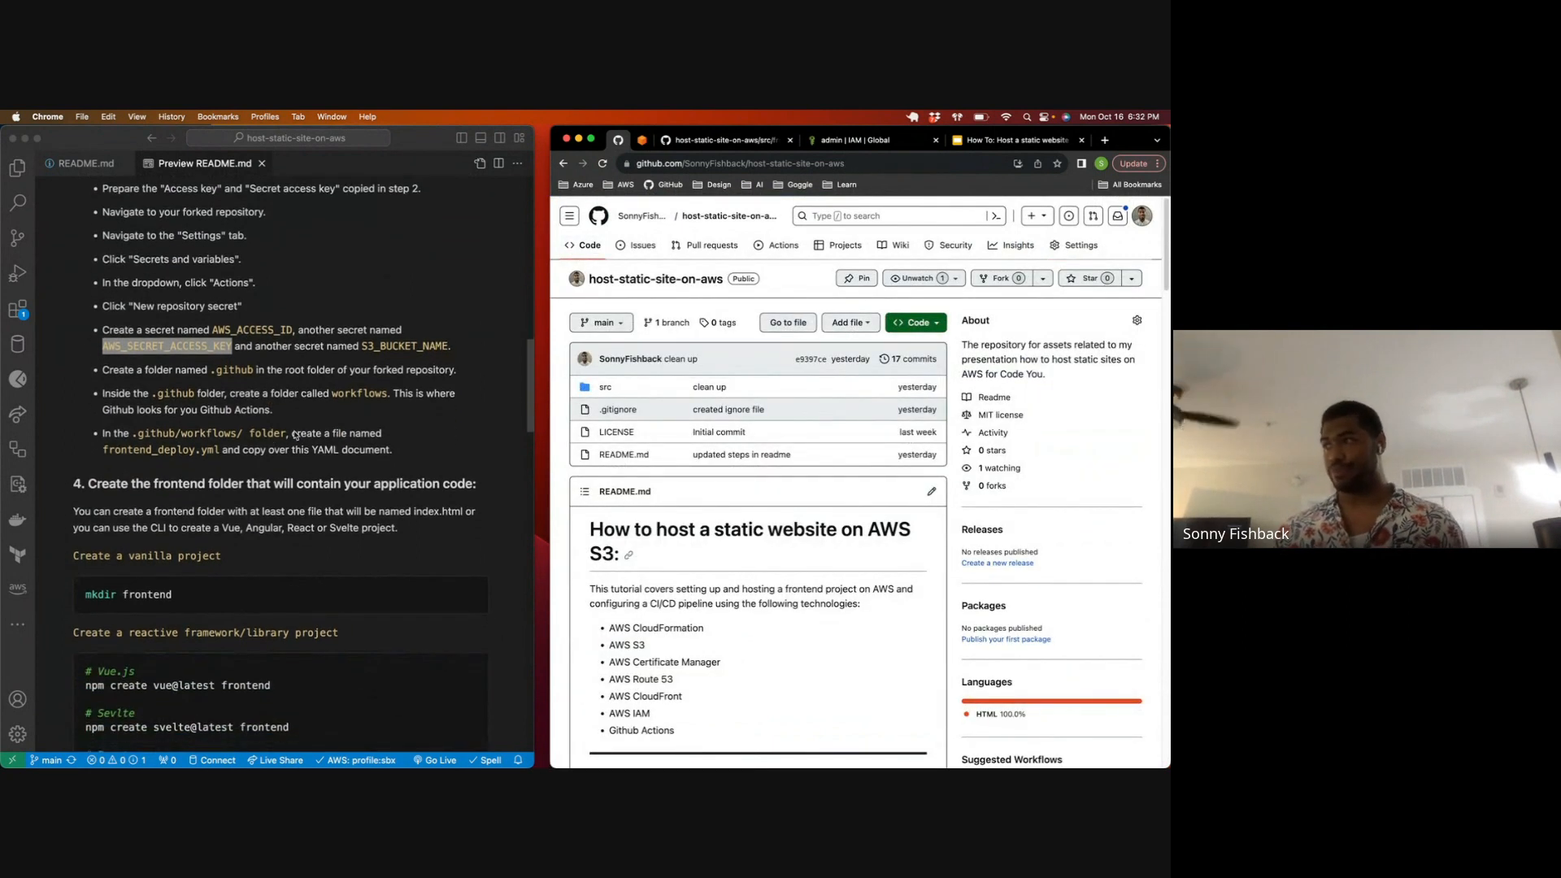
left_click(168, 266)
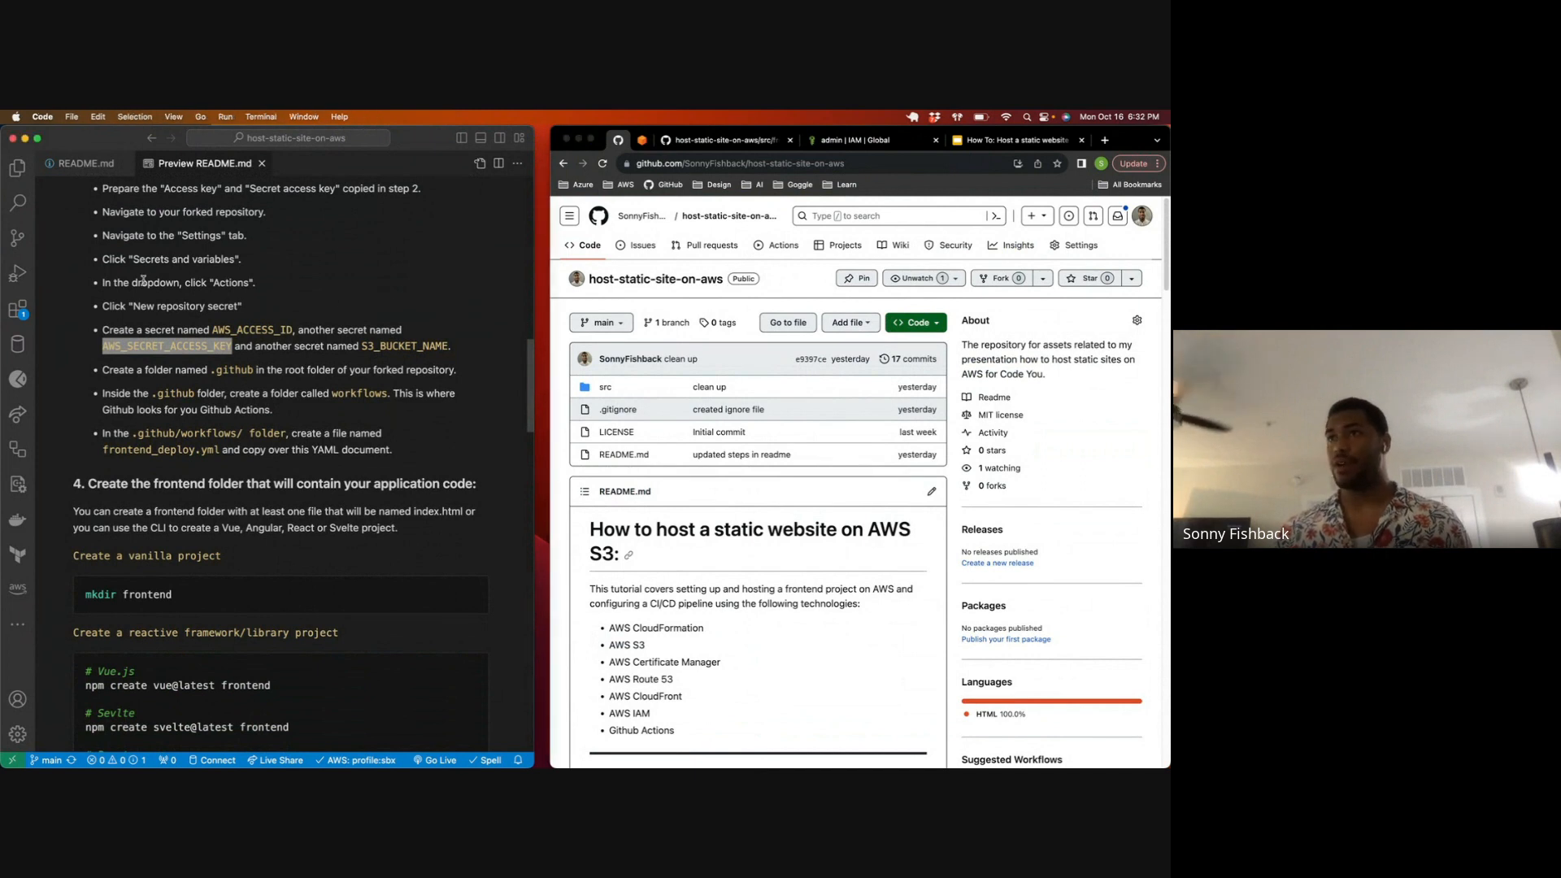
double_click(404, 139)
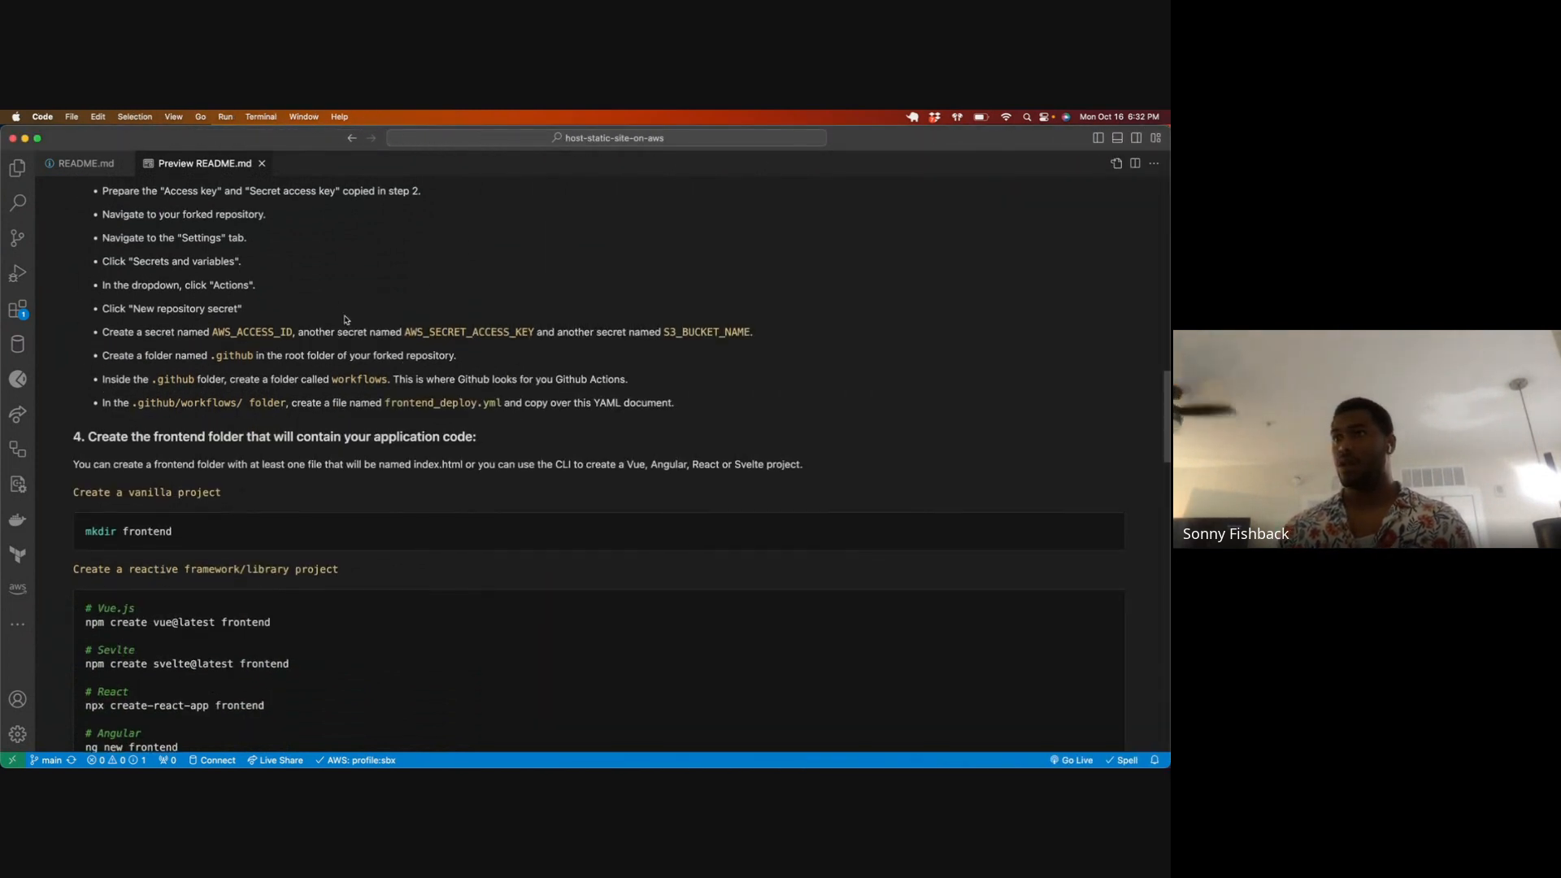
key("ctrl+grave")
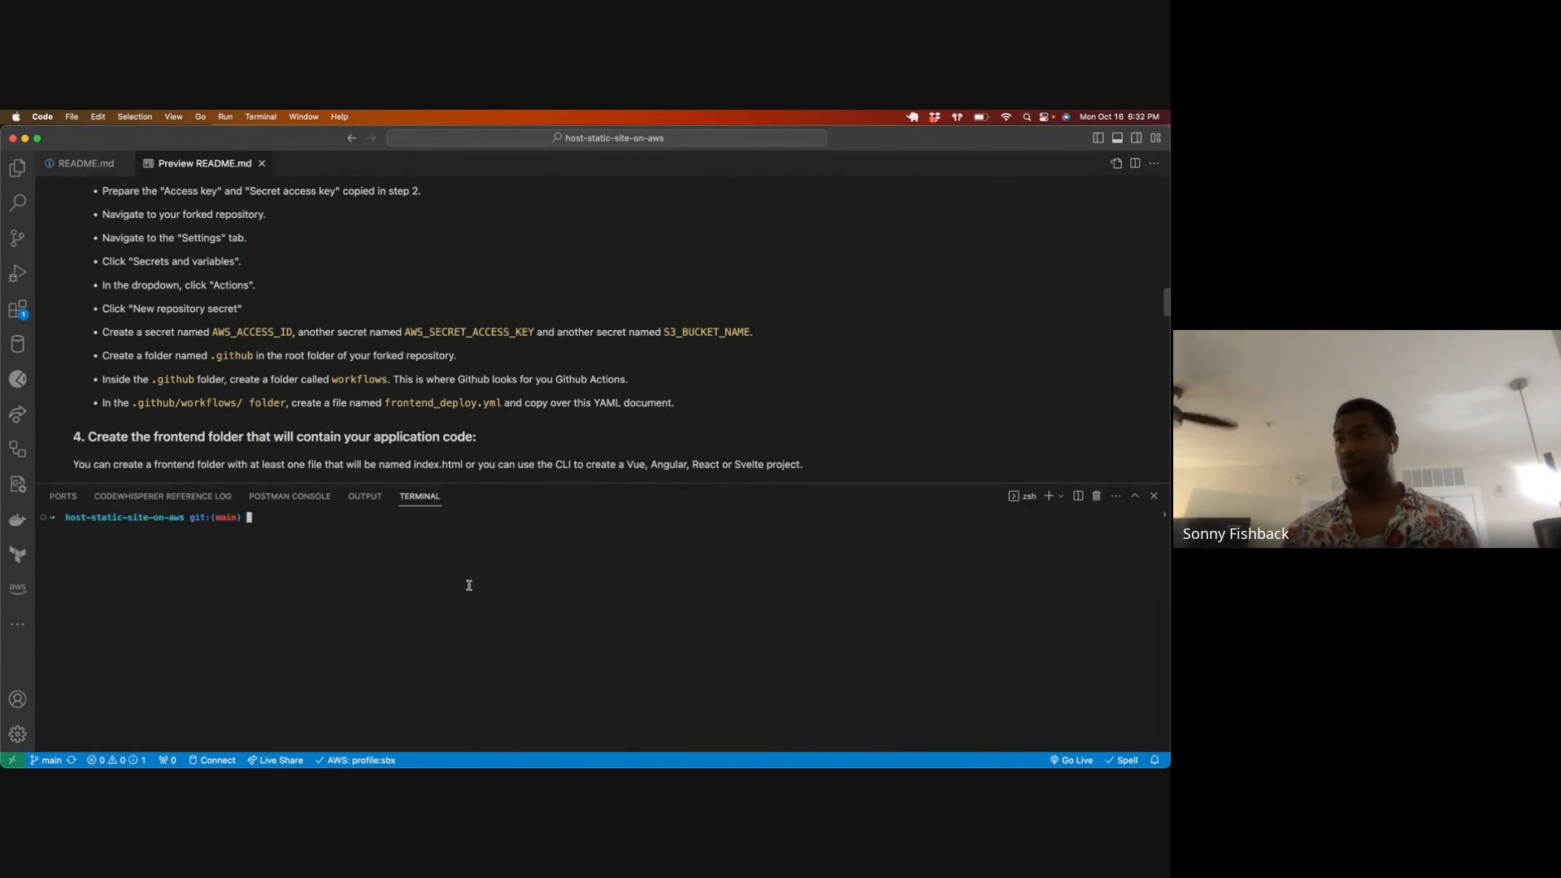
type("ls")
key("Return")
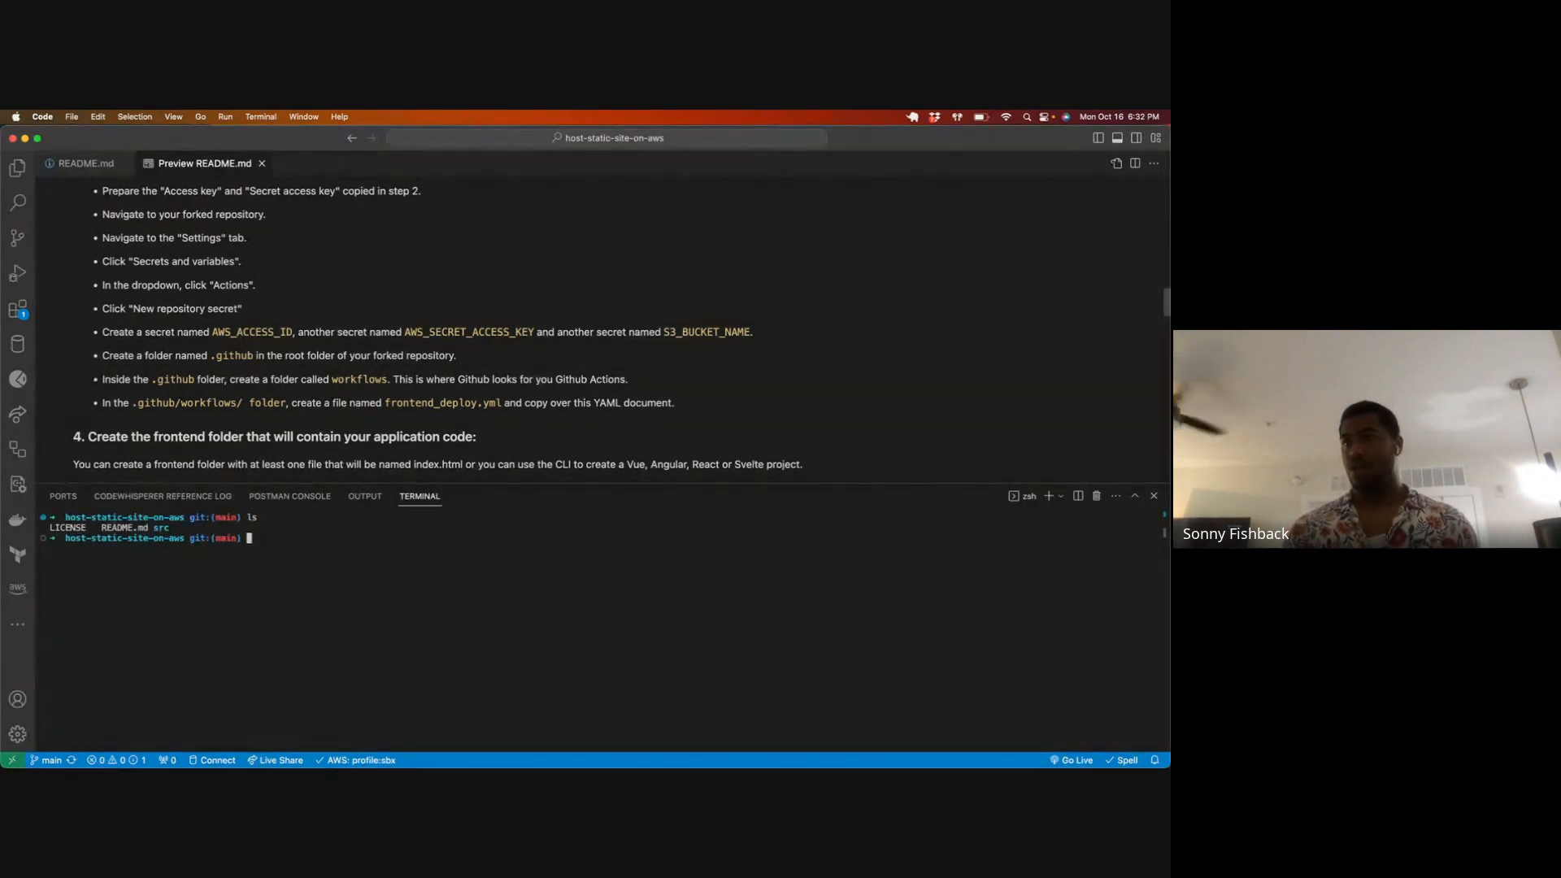
Step: Create a .github folder in the repository root and list all entries, including hidden ones
type("mkdir .github")
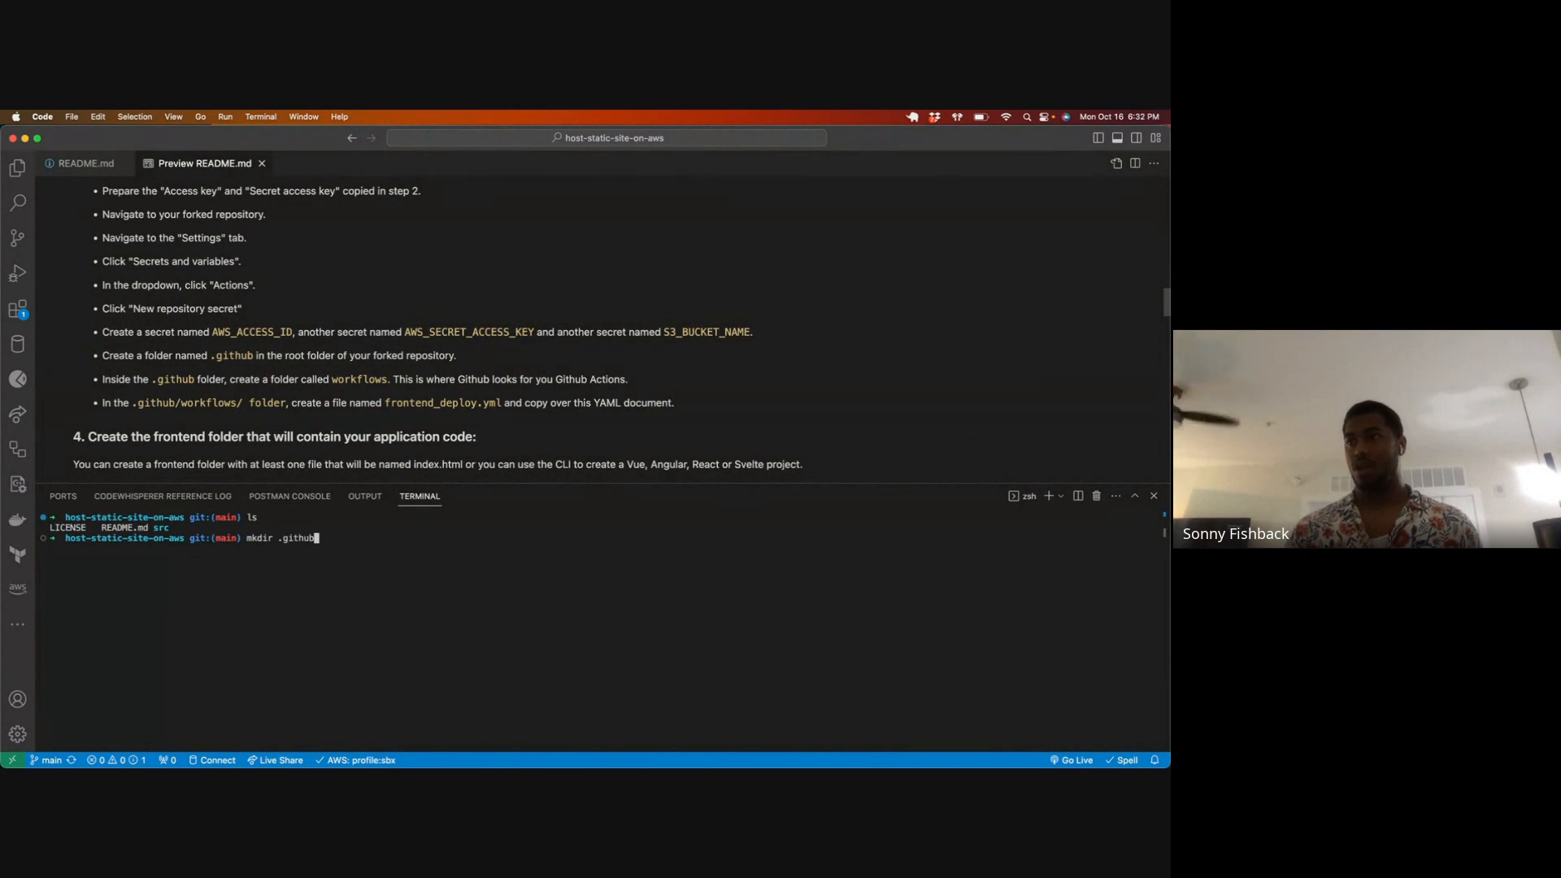
key("Return")
key("ctrl+l")
type("ls")
key("Return")
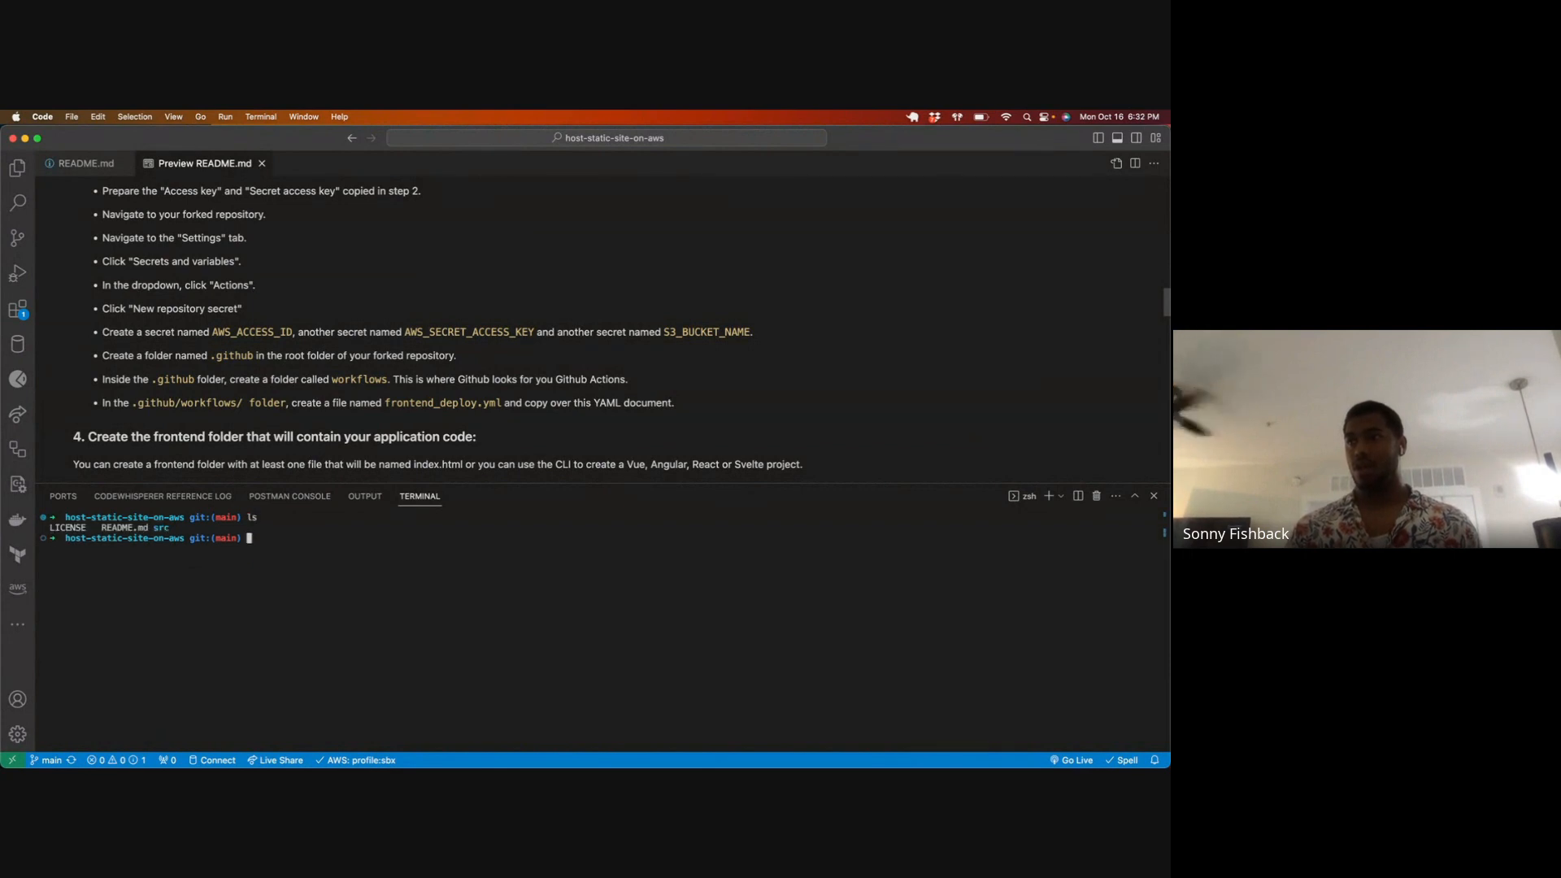
type("ls -a")
key("Return")
Step: Change the terminal's working directory to the .github folder and clear the terminal
type("cd .git")
key("Return")
type("cd ../.git")
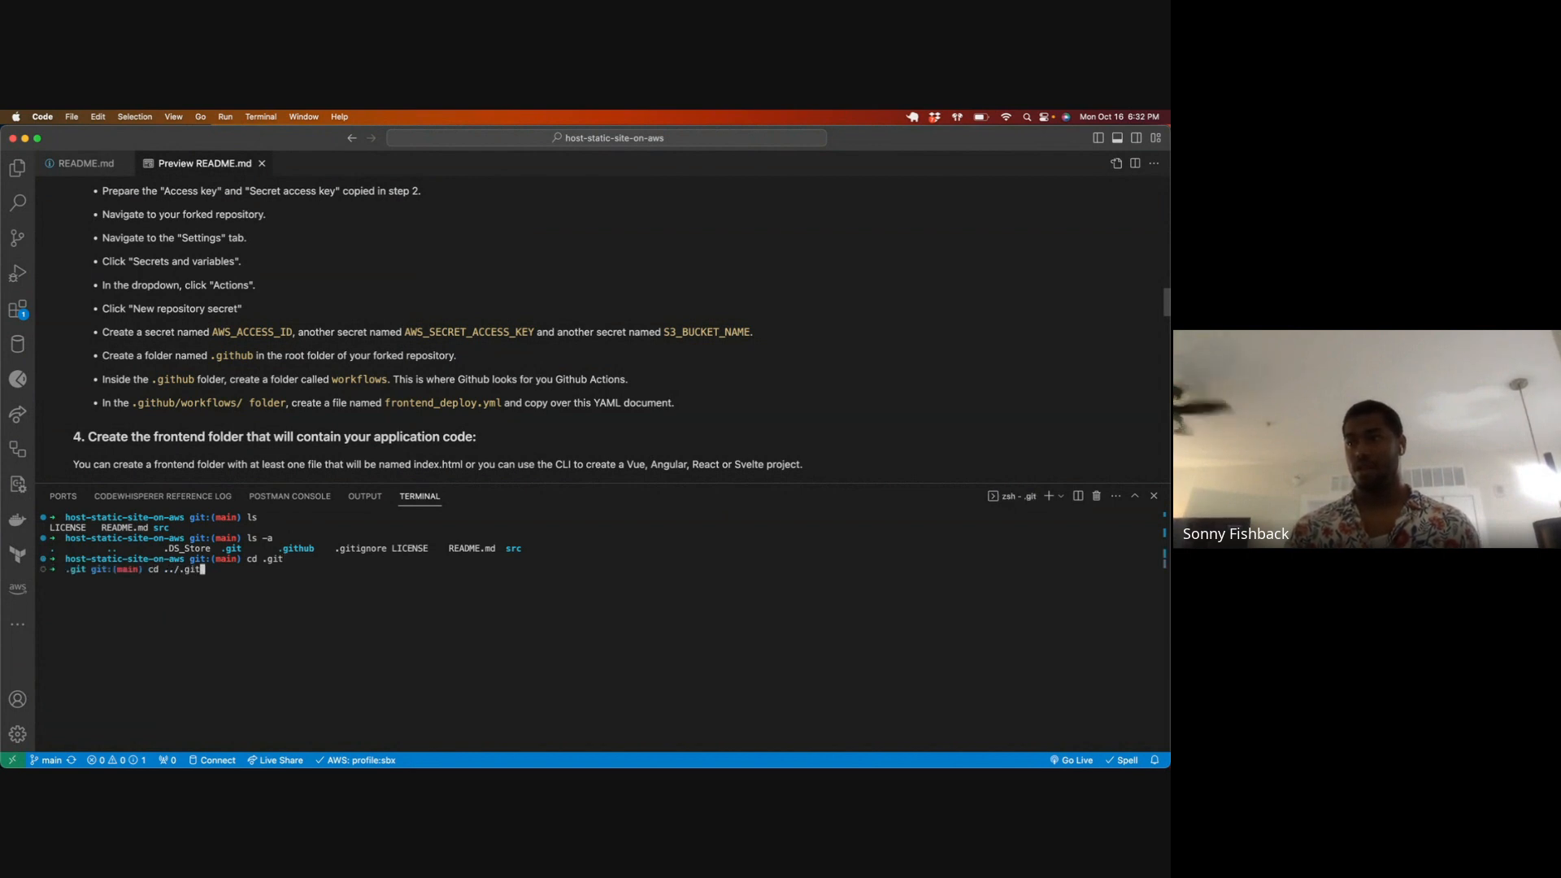
type("clea")
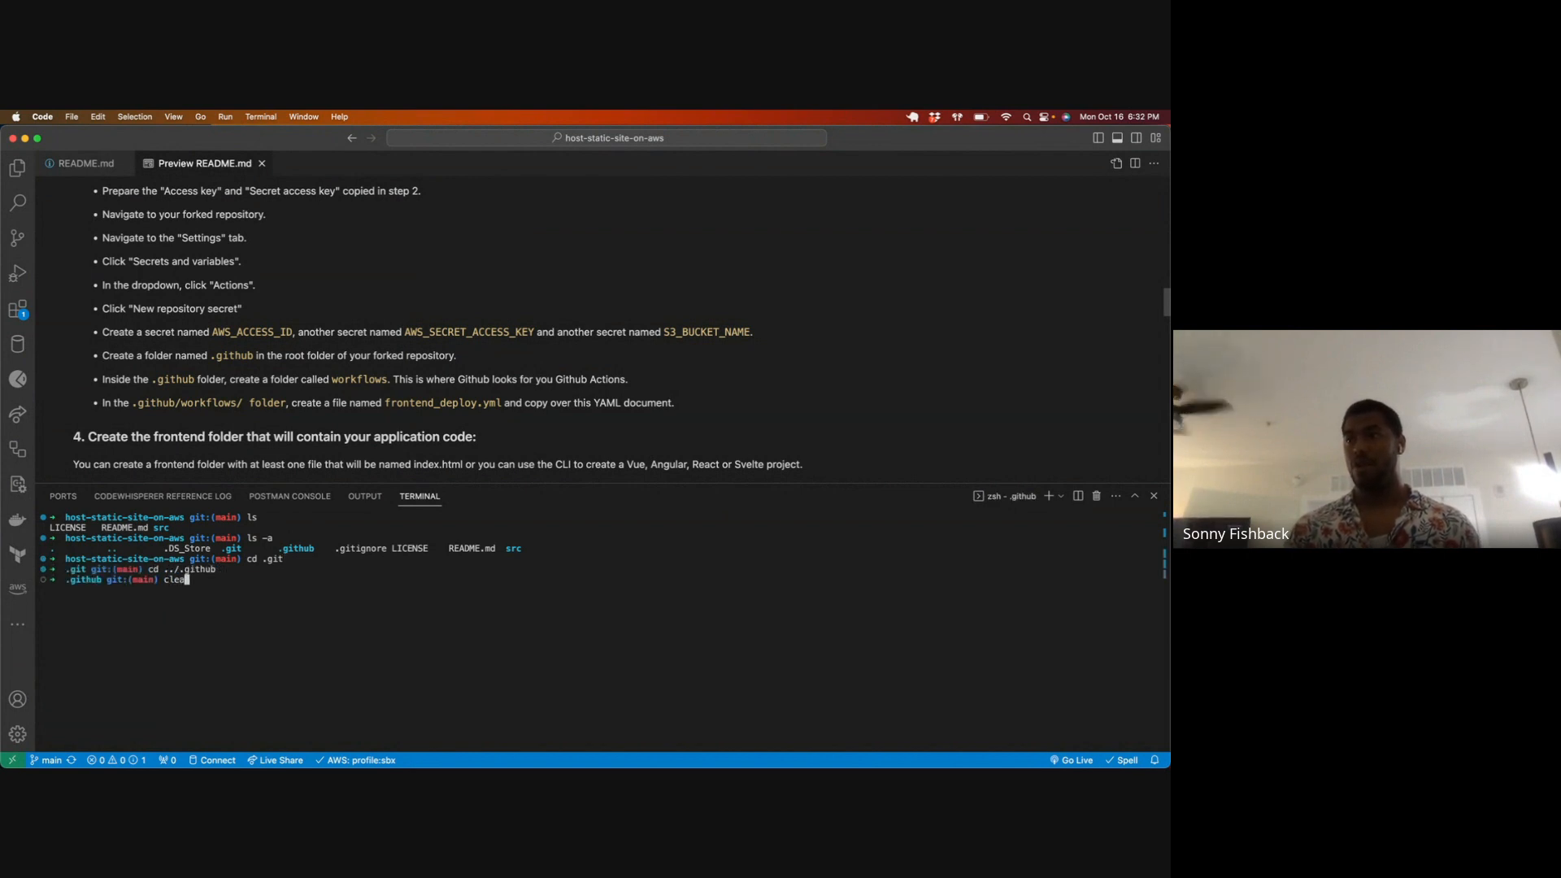
type("r")
key("Return")
Step: Create a workflows folder inside .github and list the folder's contents
type("mkdir workflows")
key("Return")
key("ctrl+l")
type("ls")
key("Return")
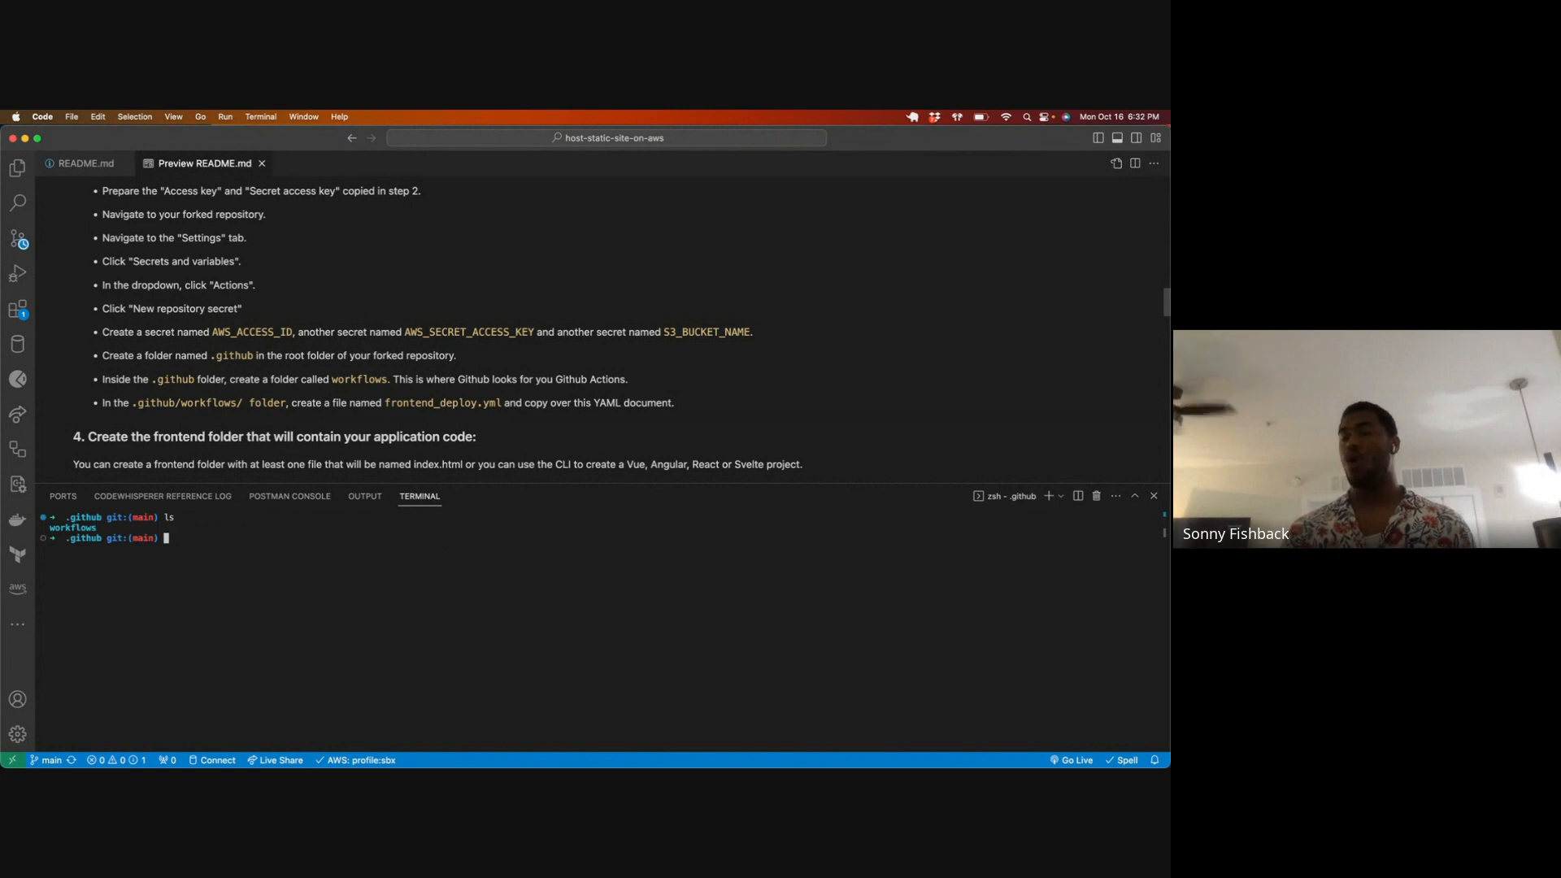
Step: Enter the workflows folder, create an empty file named deploy.yml with touch, and clear the terminal
type("cd w")
key("Tab")
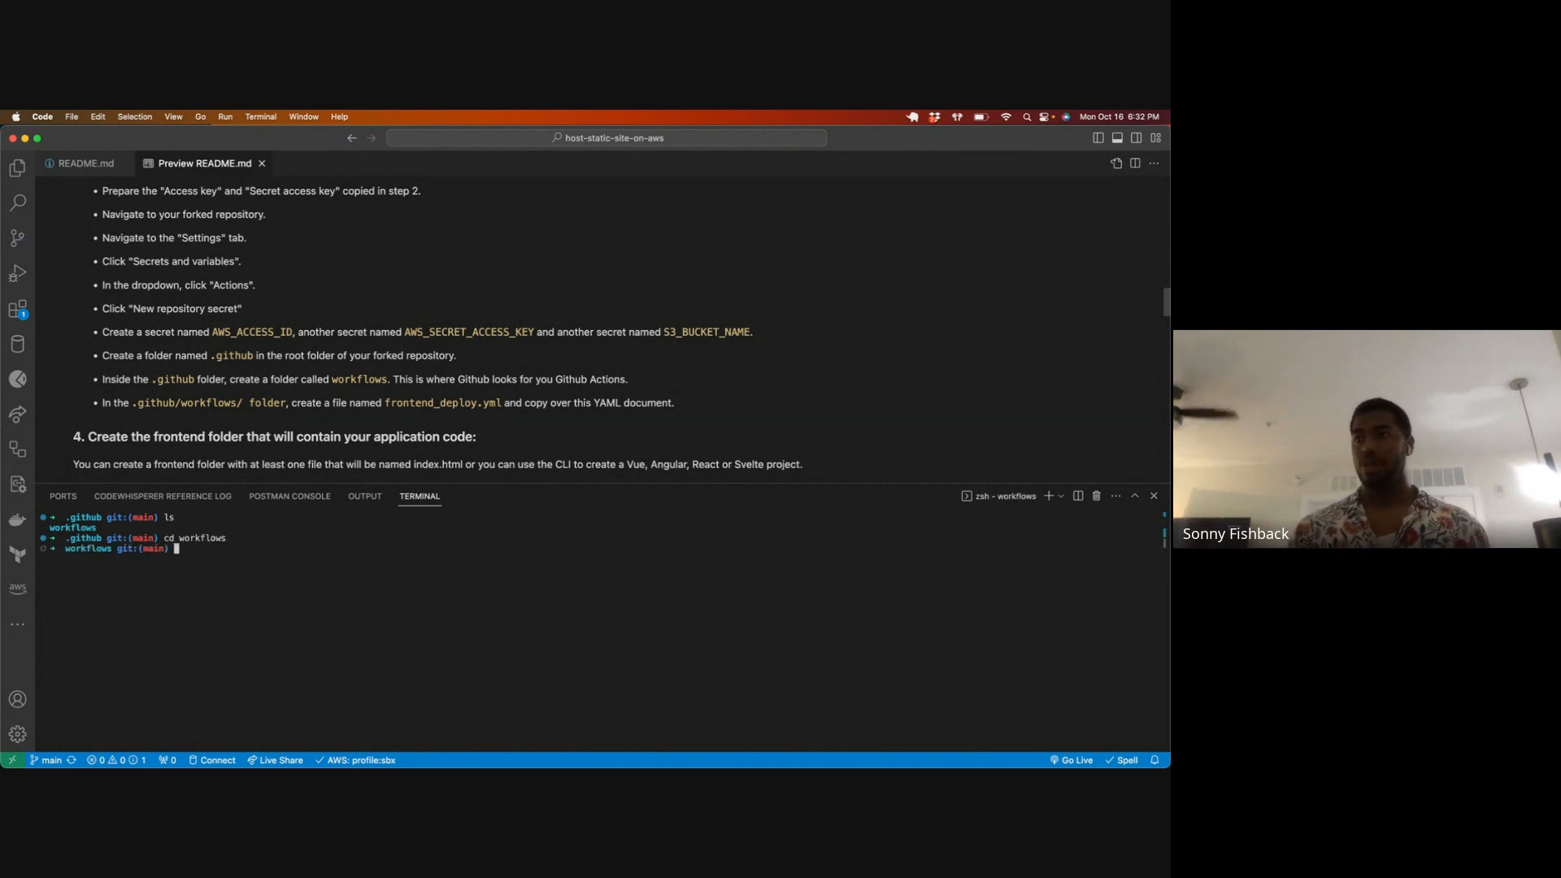
type("uch ")
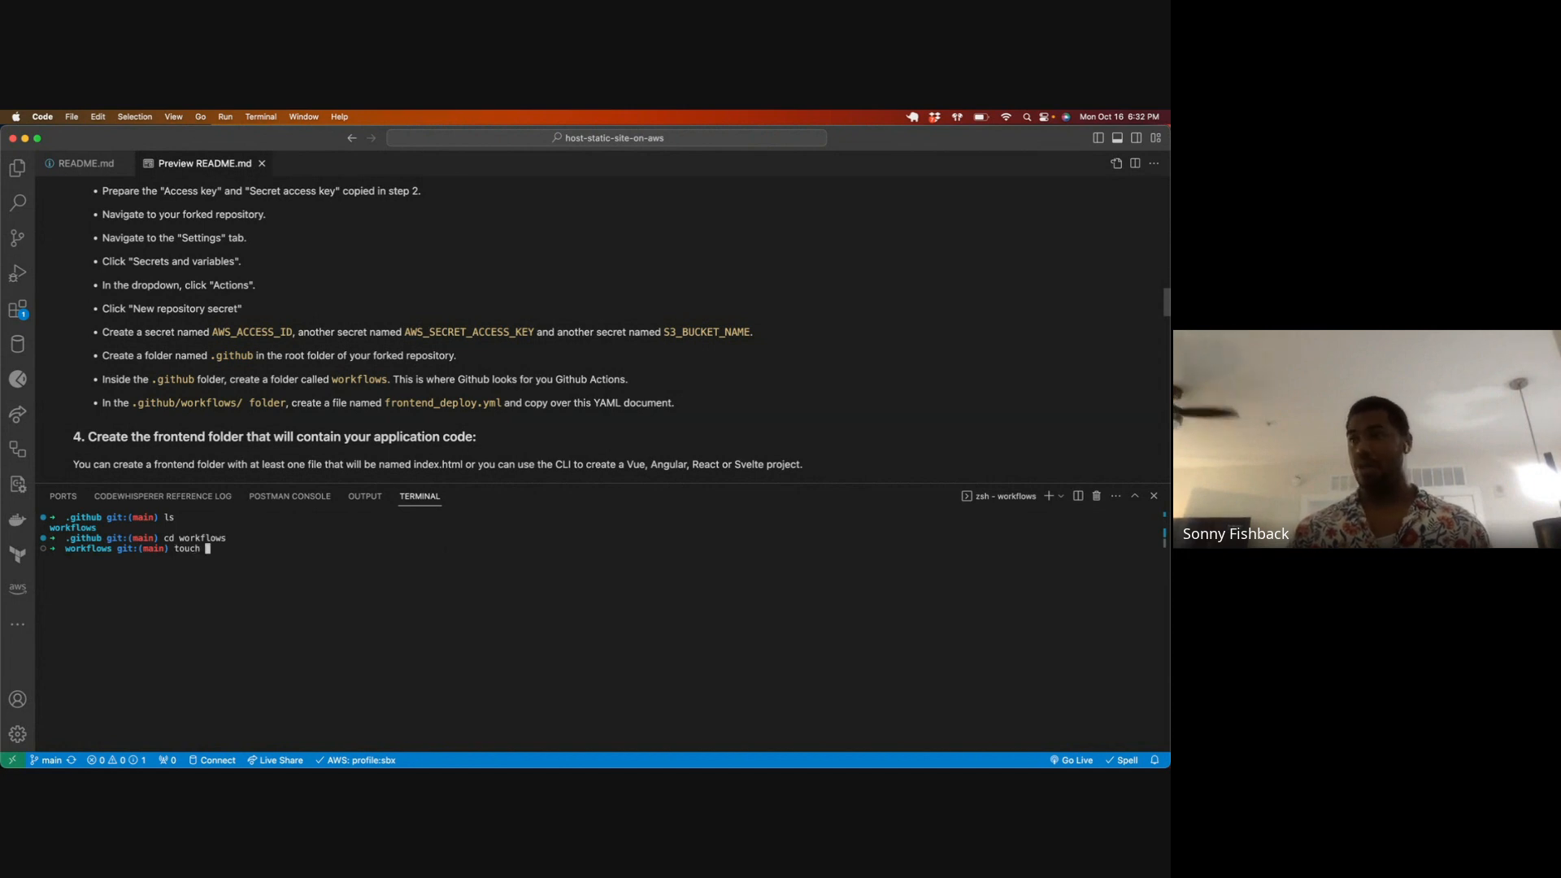
type("deploy.yml")
key("Return")
key("super+k")
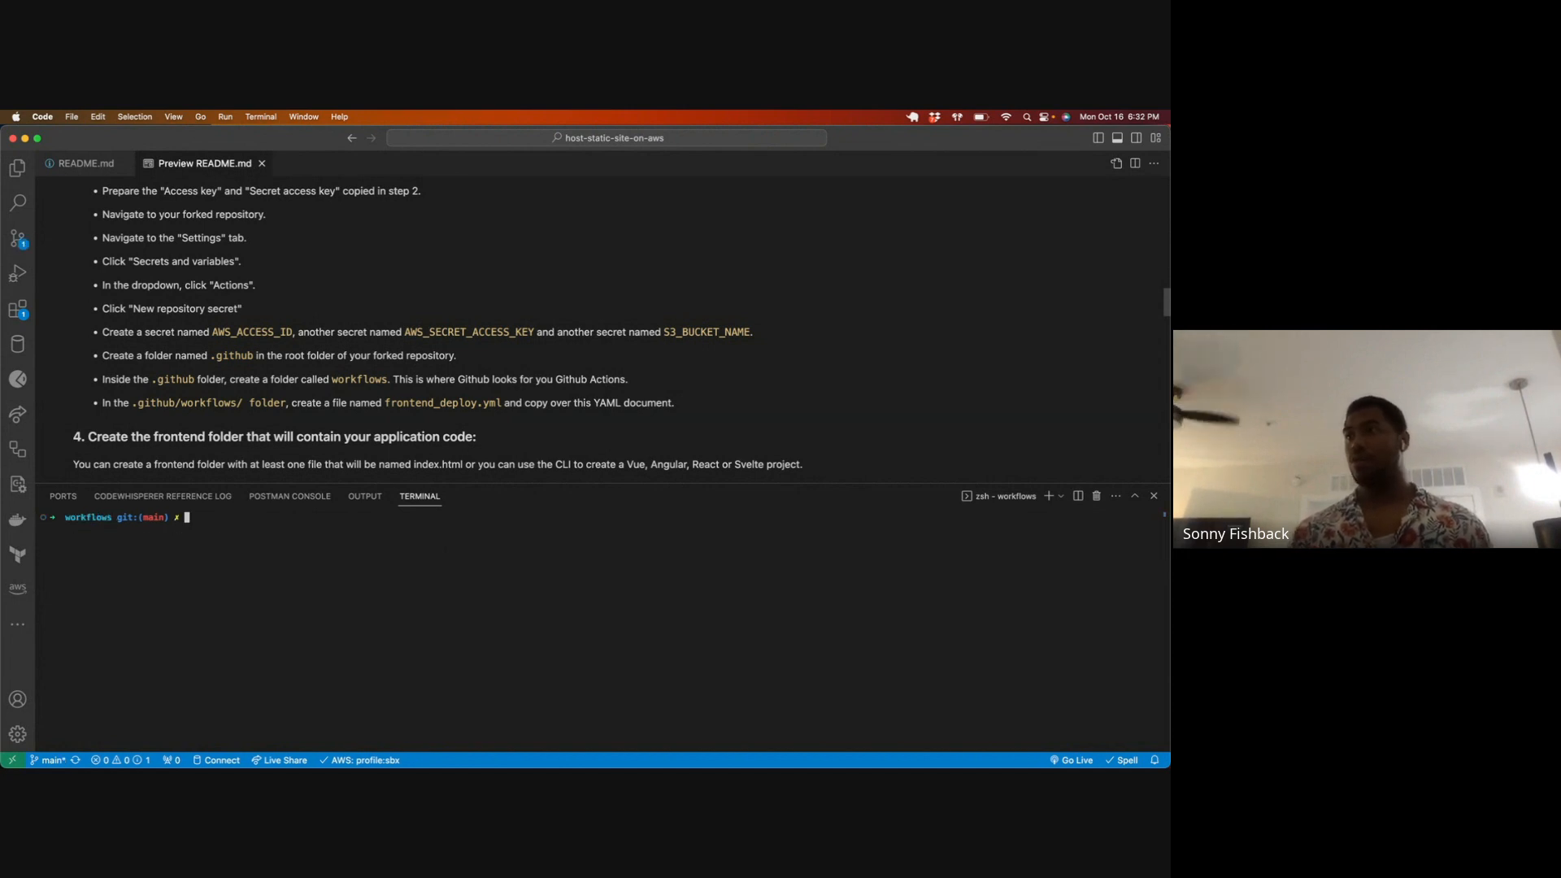
Step: Find the deploy.yml file by name and open it in the editor
left_click(625, 328)
key("super+p")
type("deploy")
key("Return")
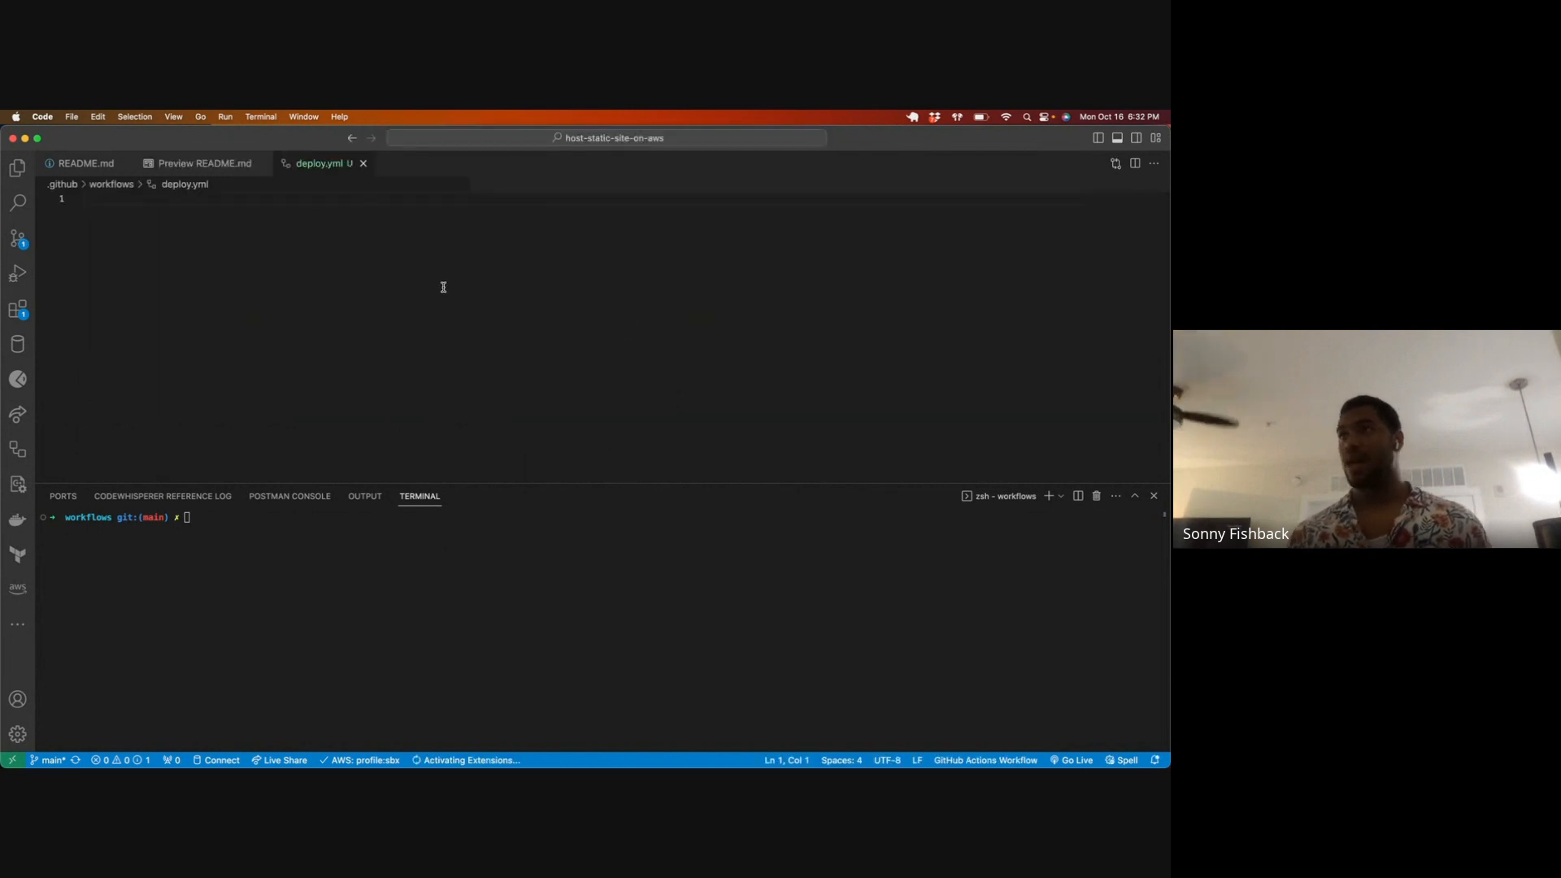
Step: Copy the entire contents of src/gh-example-a.yml into the empty deploy.yml workflow file
left_click(18, 171)
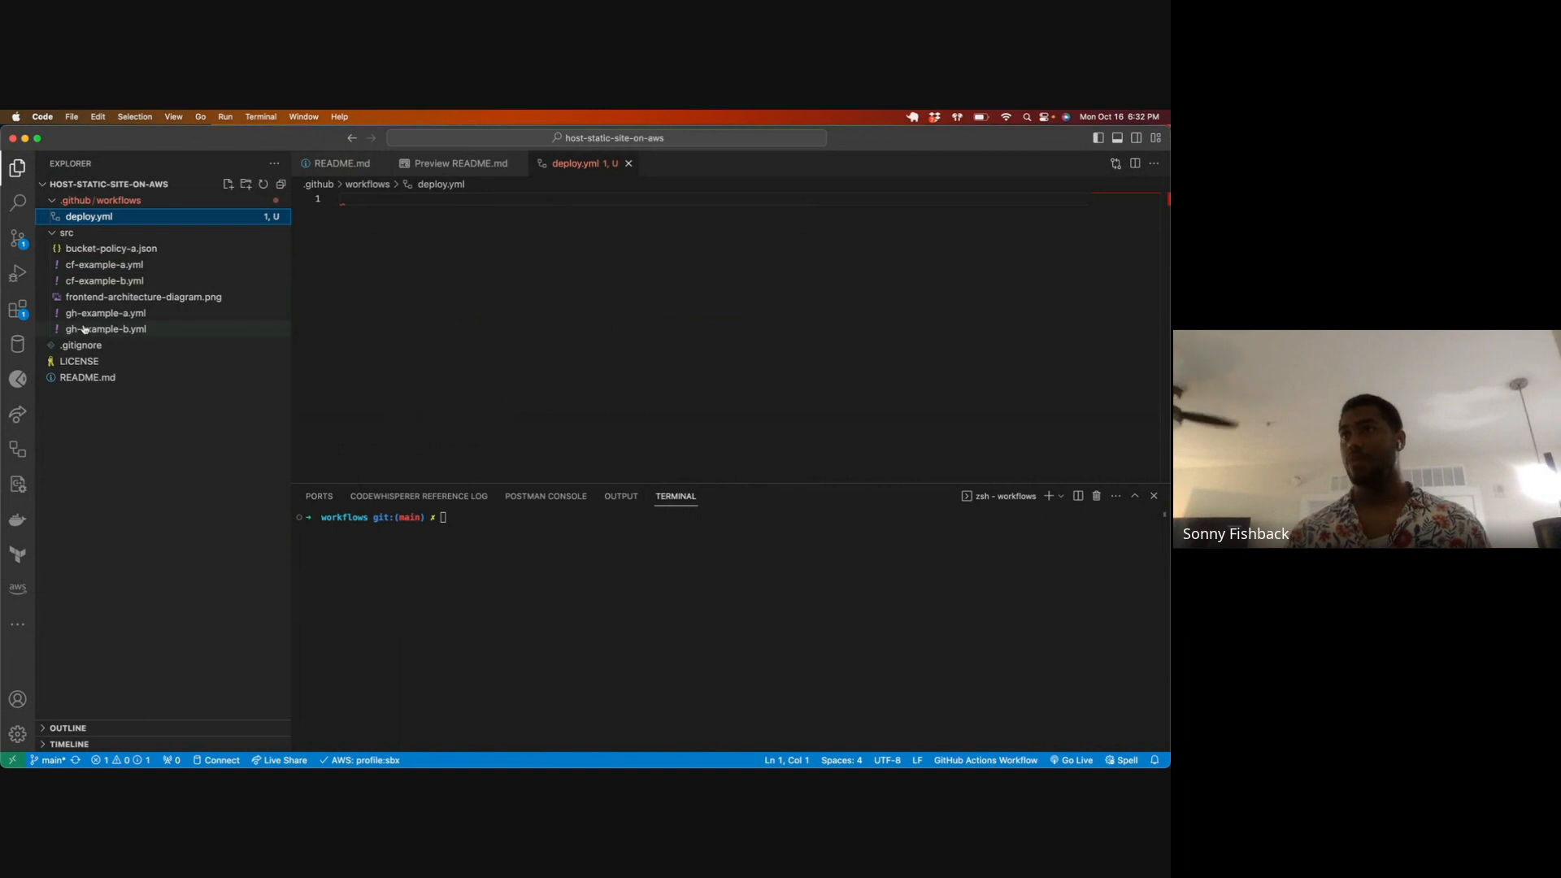
left_click(104, 315)
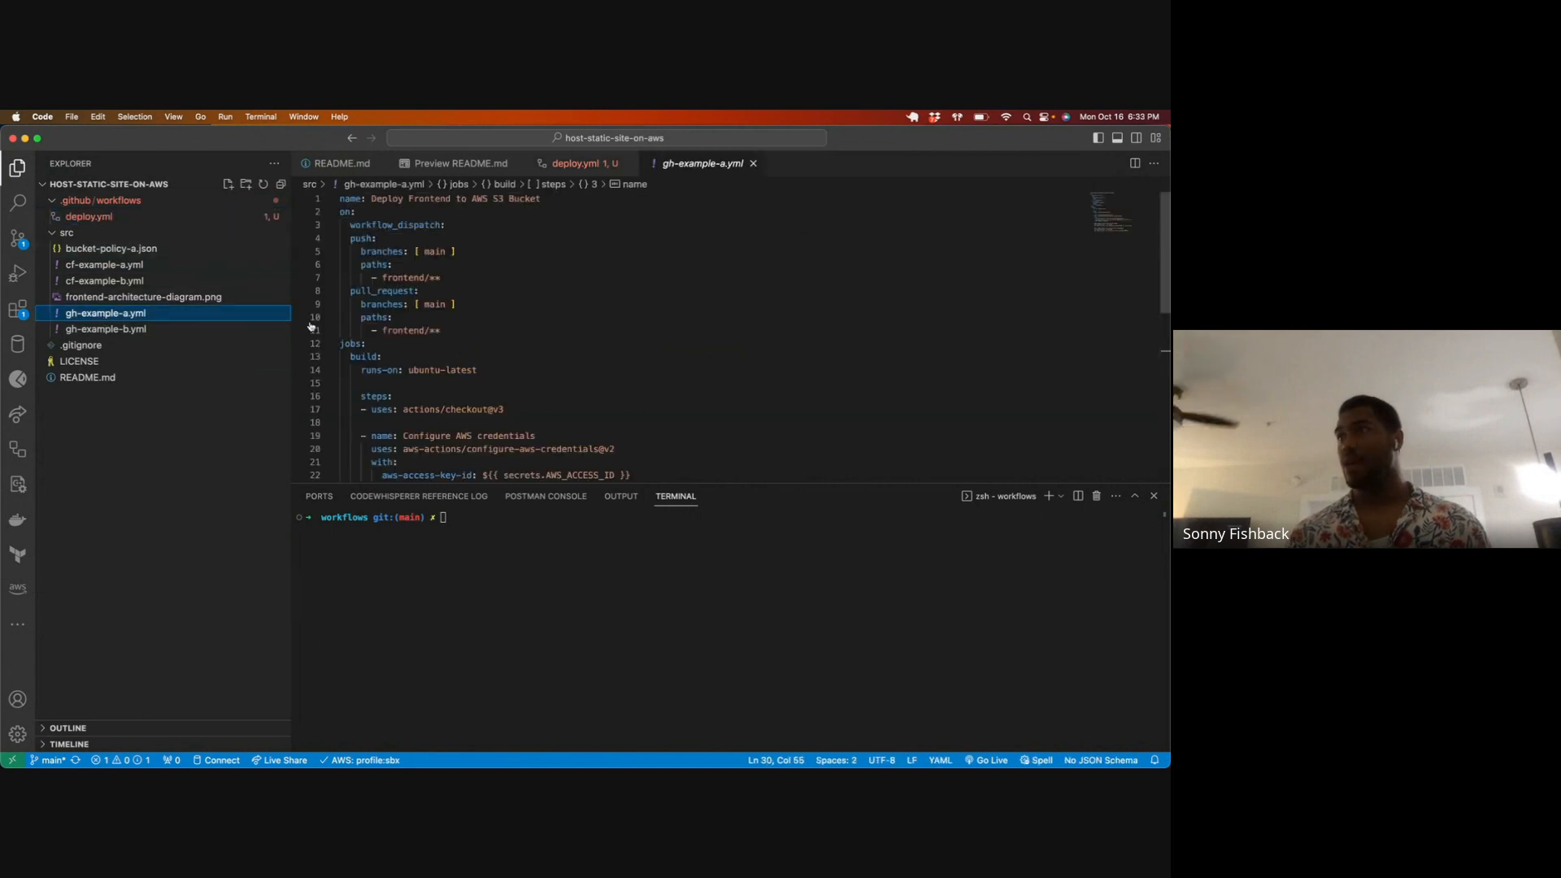
scroll(488, 333, "down", 5)
scroll(487, 335, "up", 2)
scroll(454, 278, "down", 4)
scroll(487, 301, "up", 2)
left_click(541, 420)
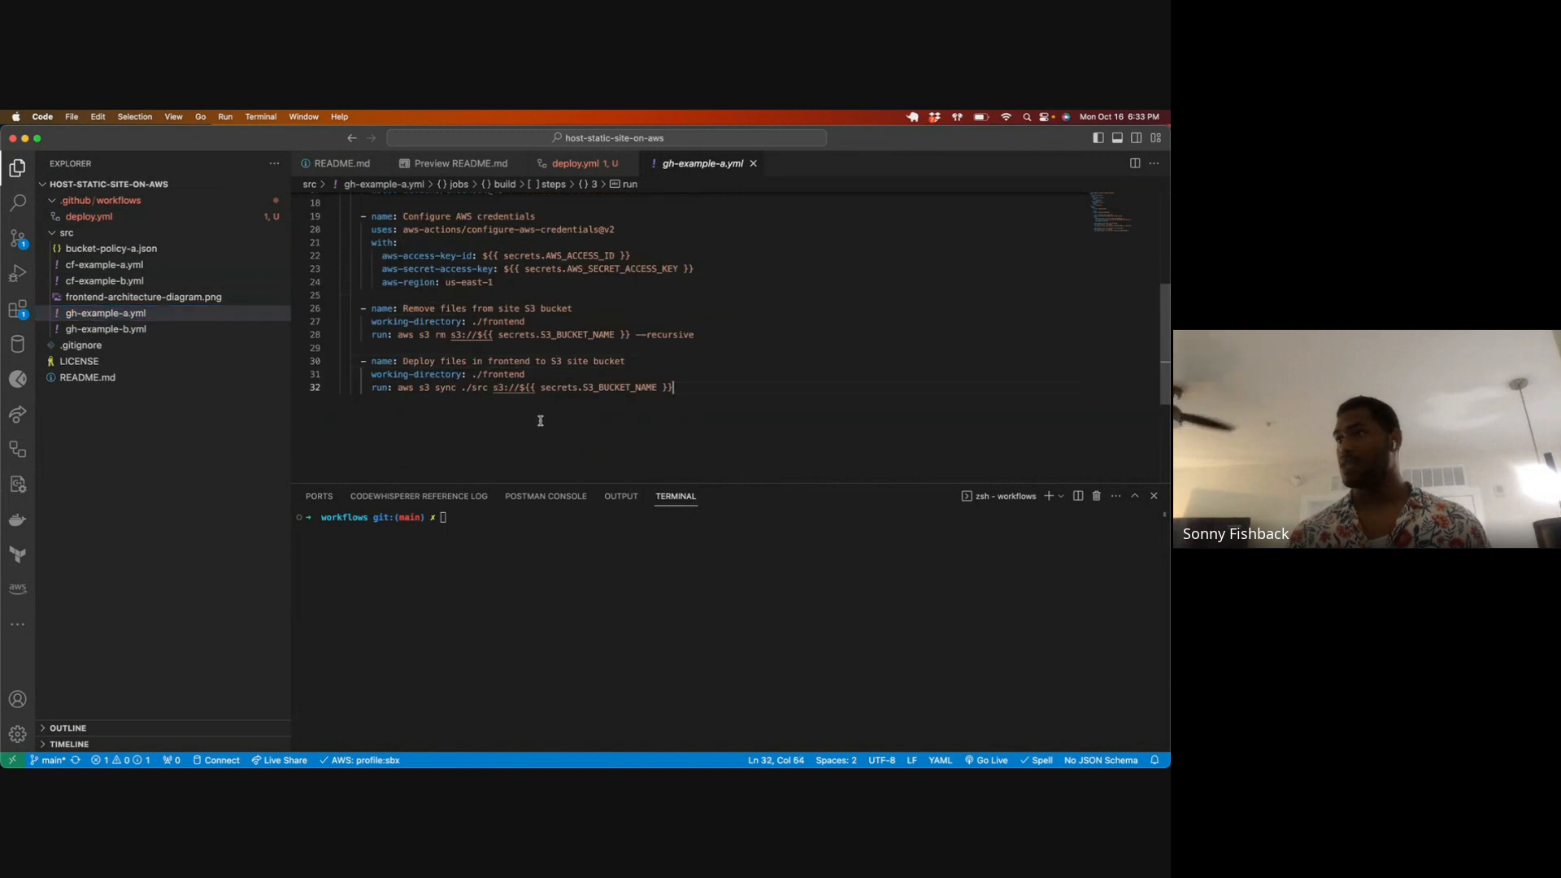
key("super+a")
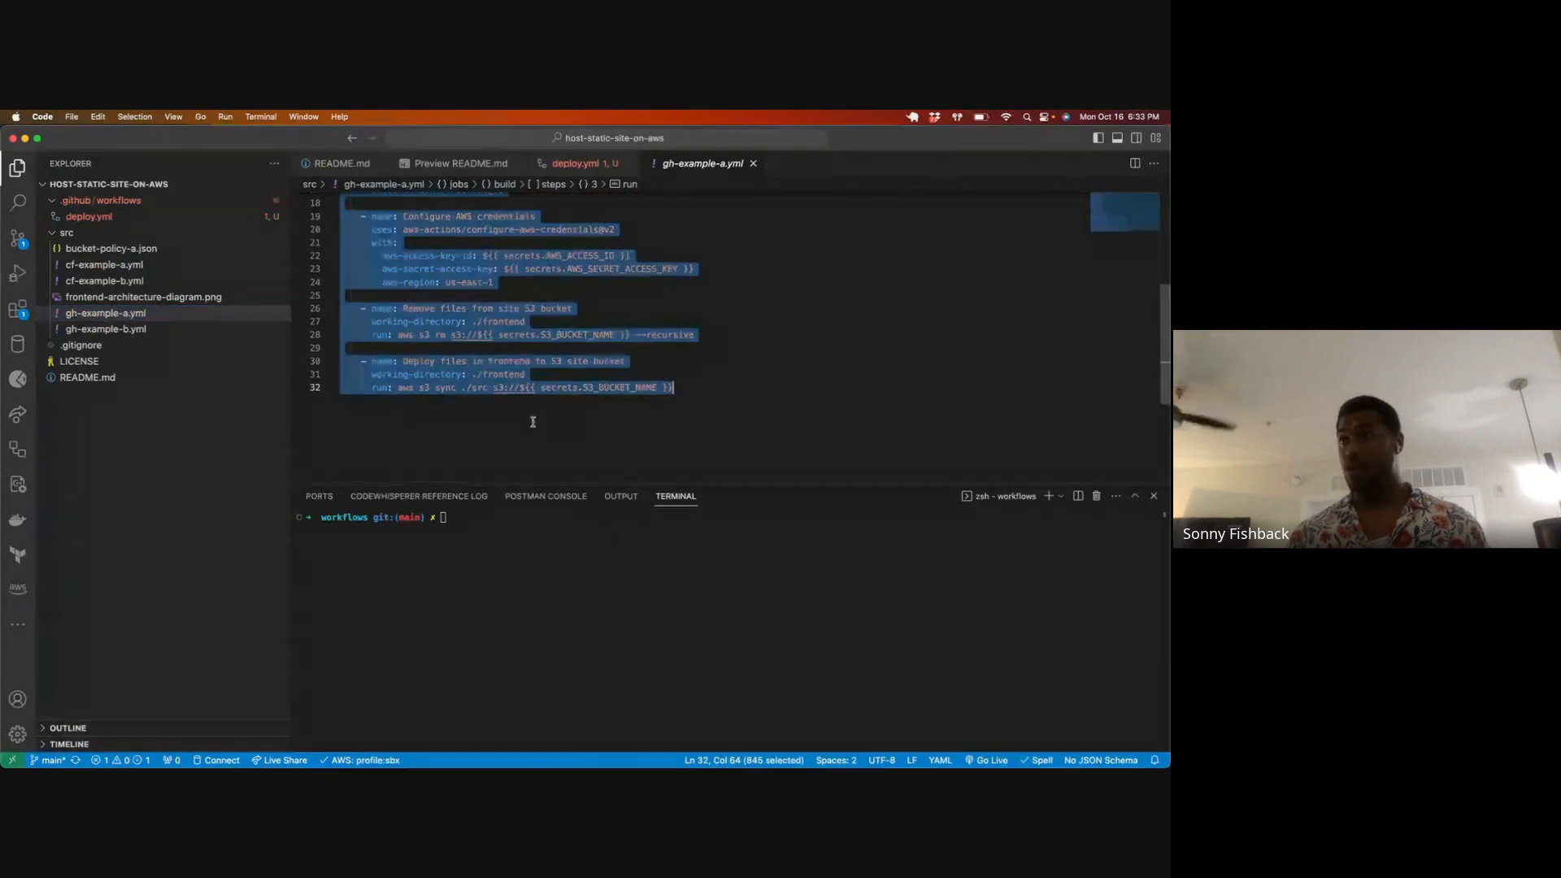
left_click(575, 163)
key("super+v")
scroll(488, 268, "up", 10)
scroll(488, 269, "down", 15)
scroll(498, 270, "up", 15)
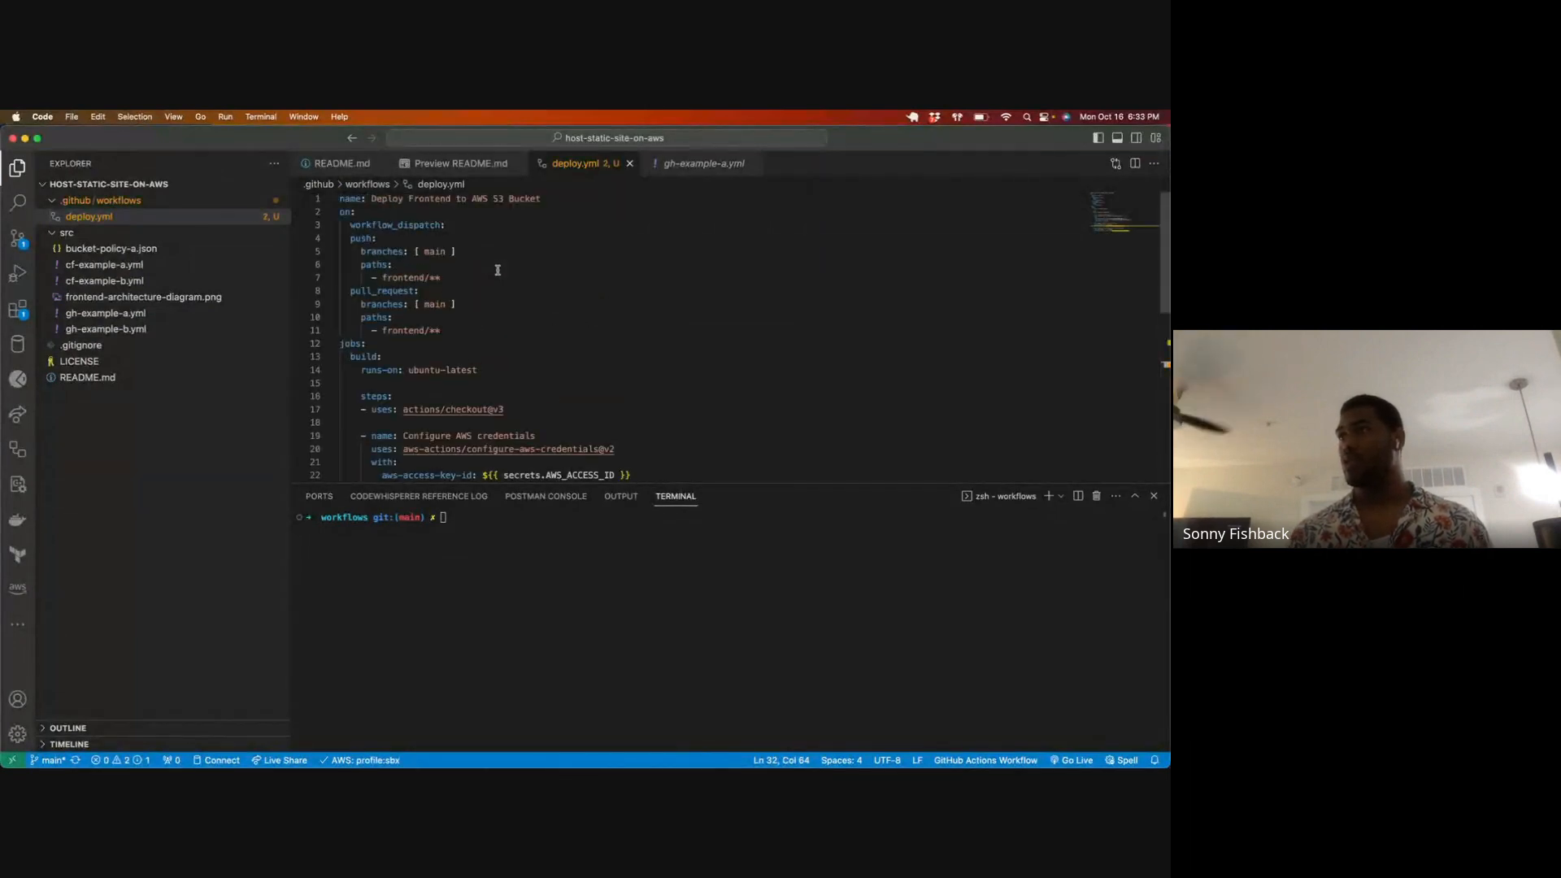
key("super+j")
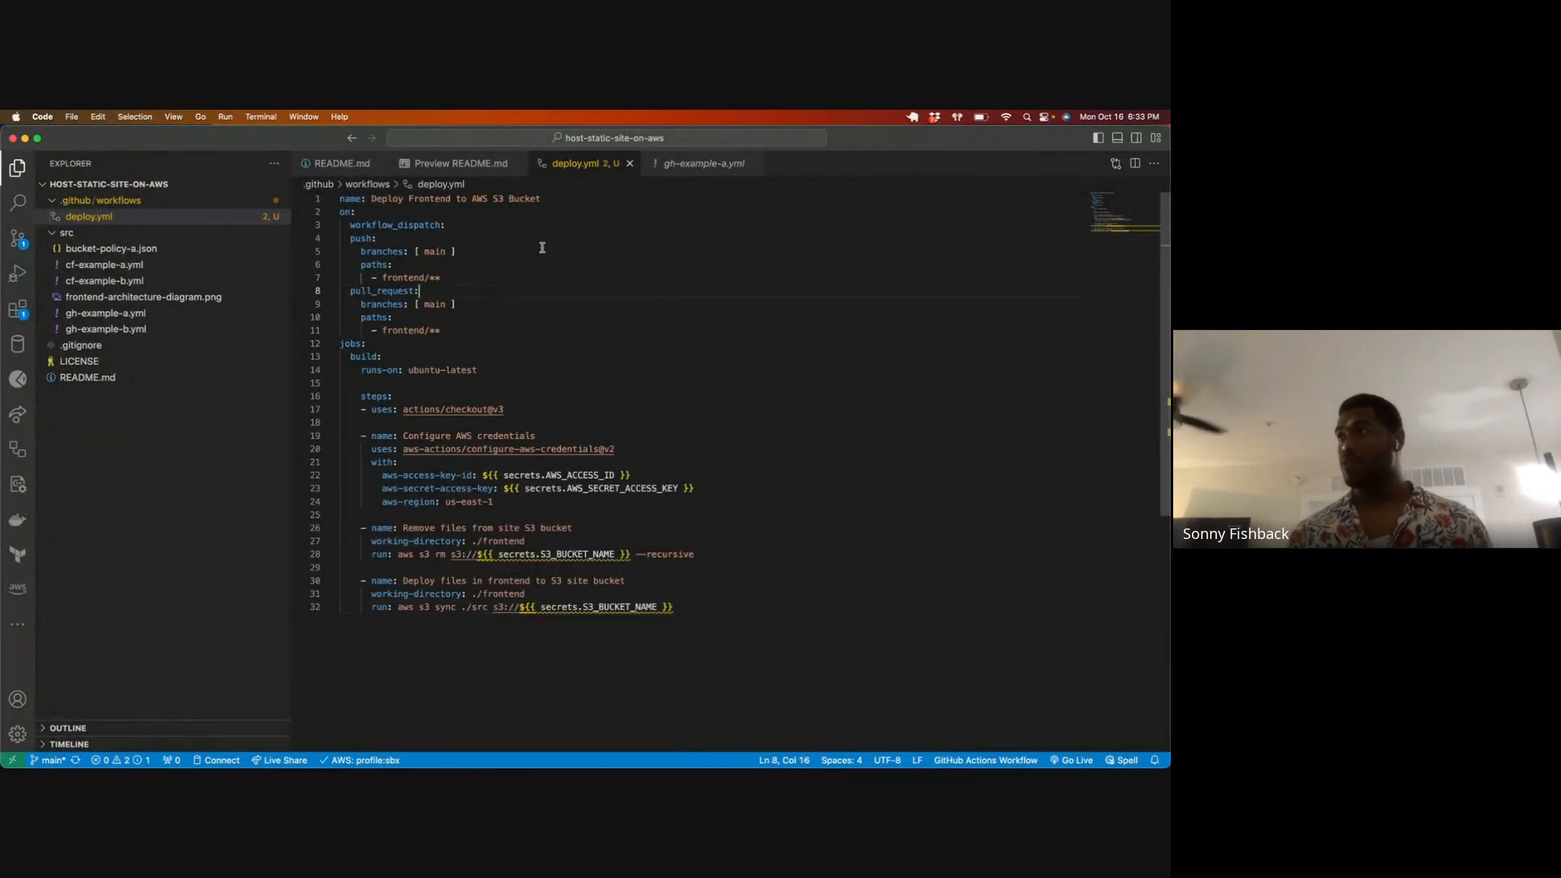
left_click(630, 220)
Step: Check the repository's git status in the terminal and stage all changes with git add
key("super+j")
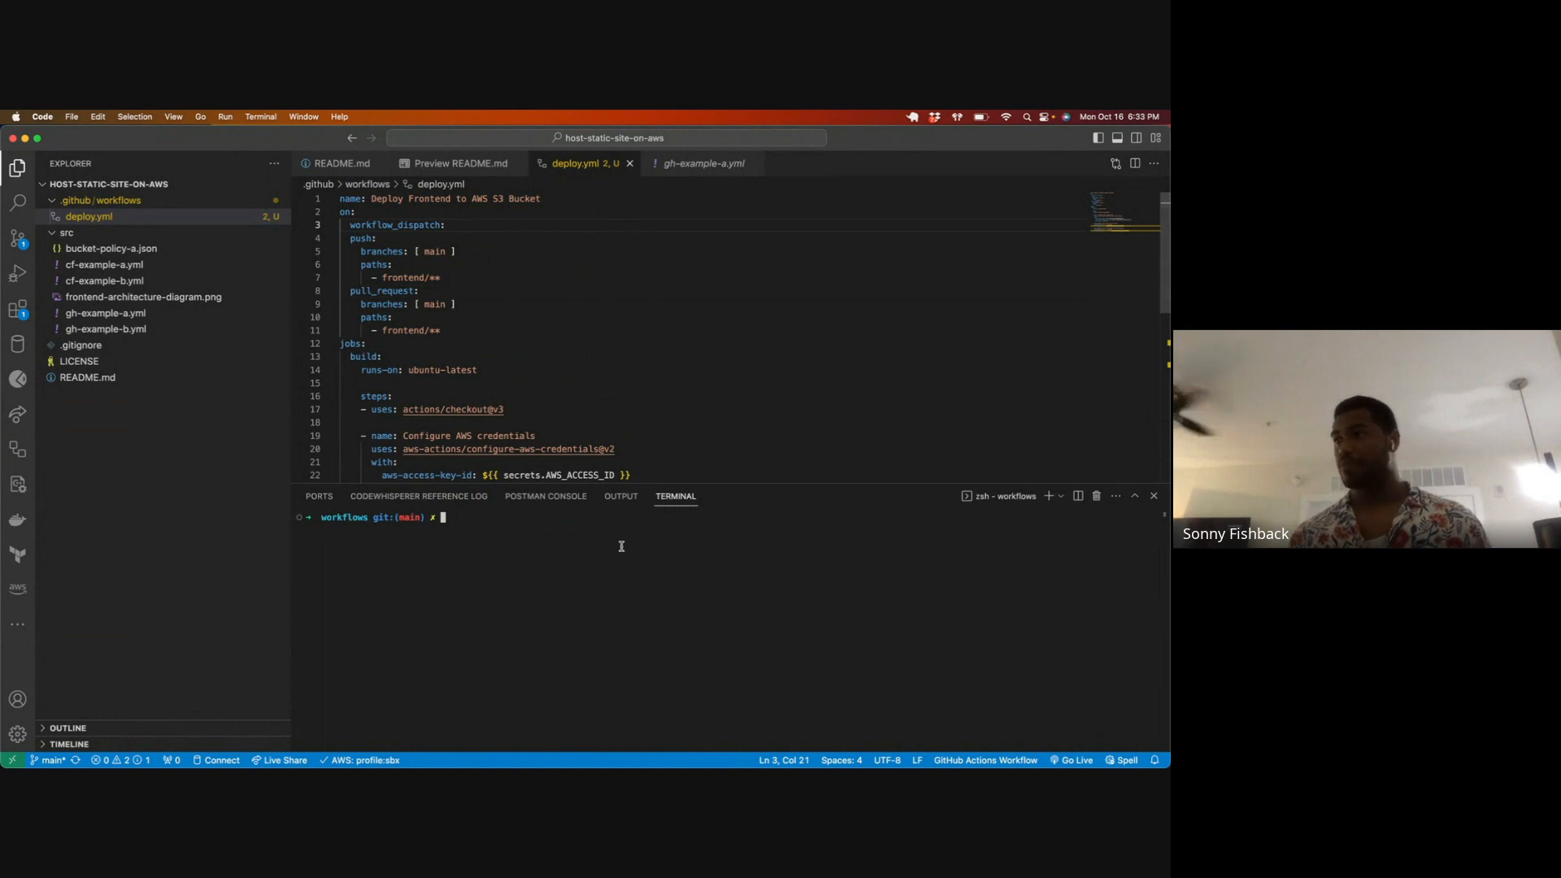
type("git status")
key("Return")
type("git add .")
key("Return")
Step: Commit the staged workflow file with the message "created deploy action"
type("git commt")
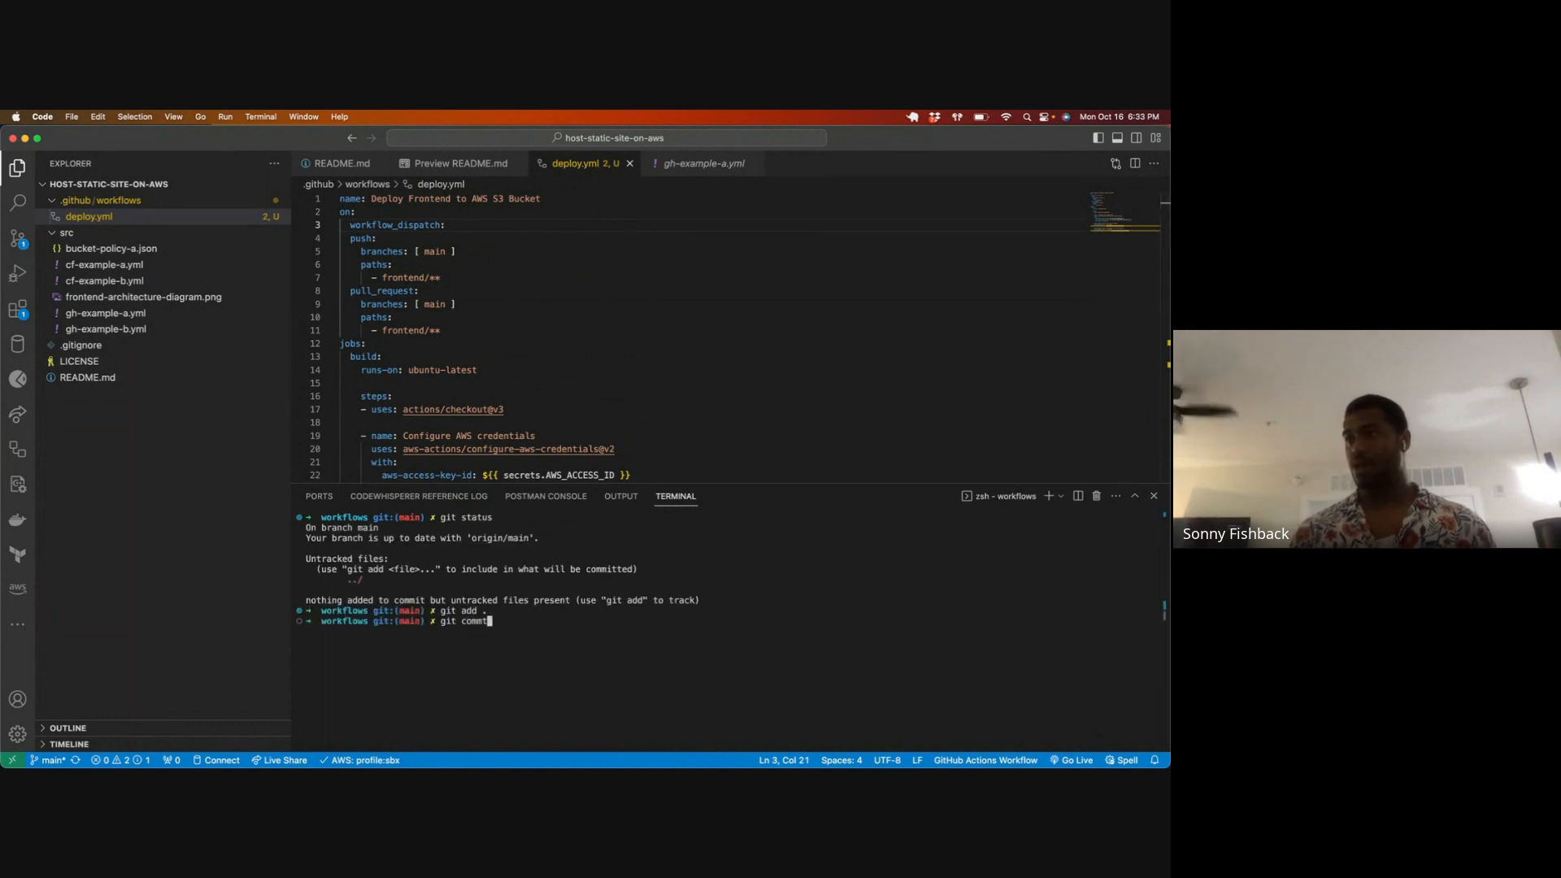
key("BackSpace")
type("i")
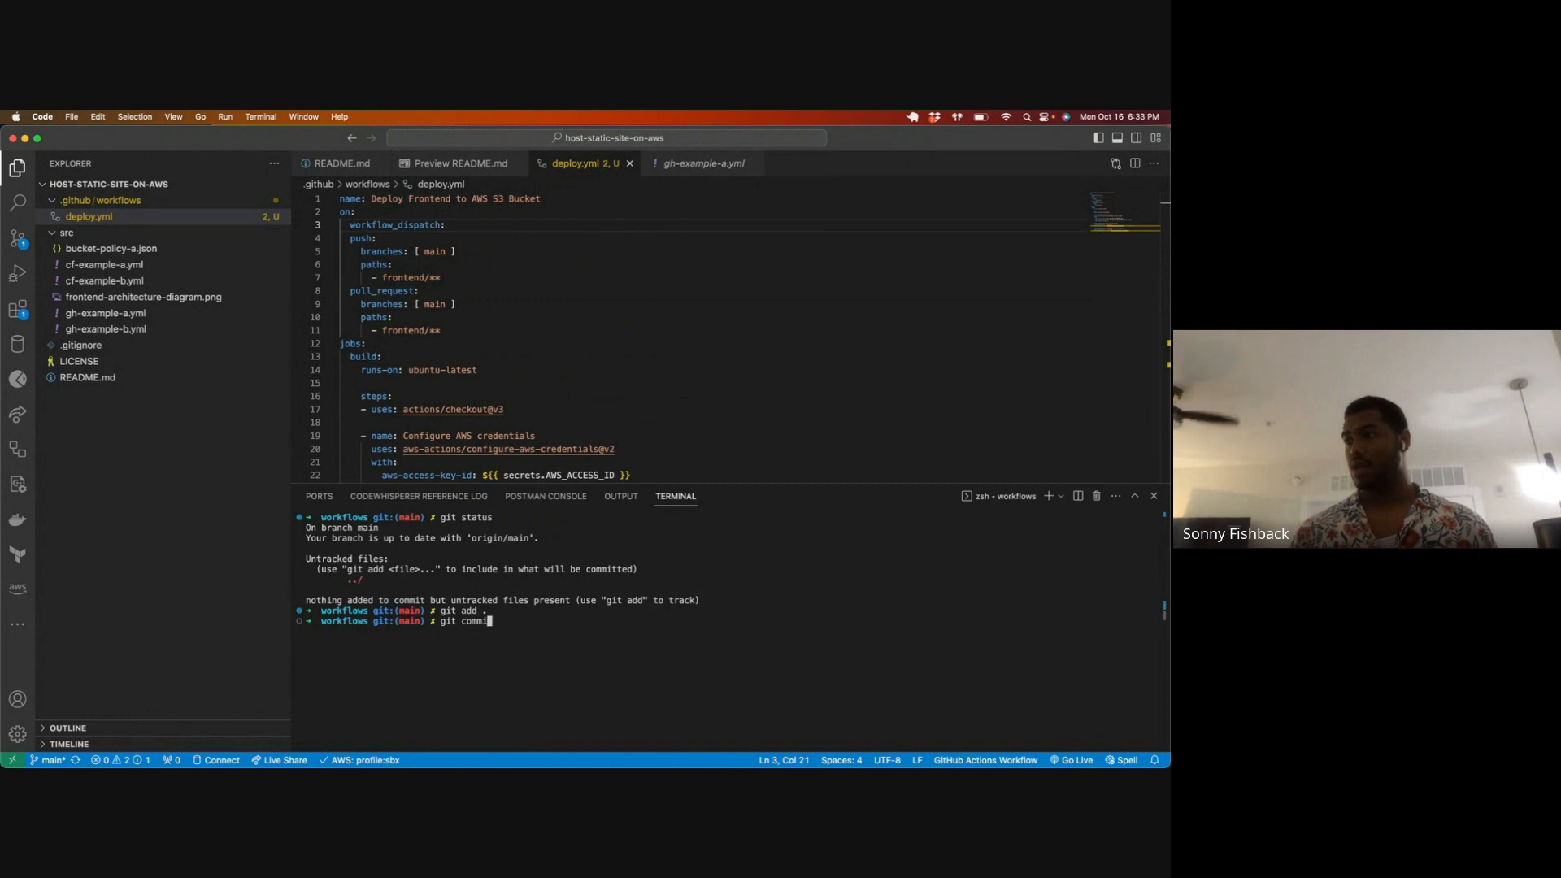
type("mt -m \"created")
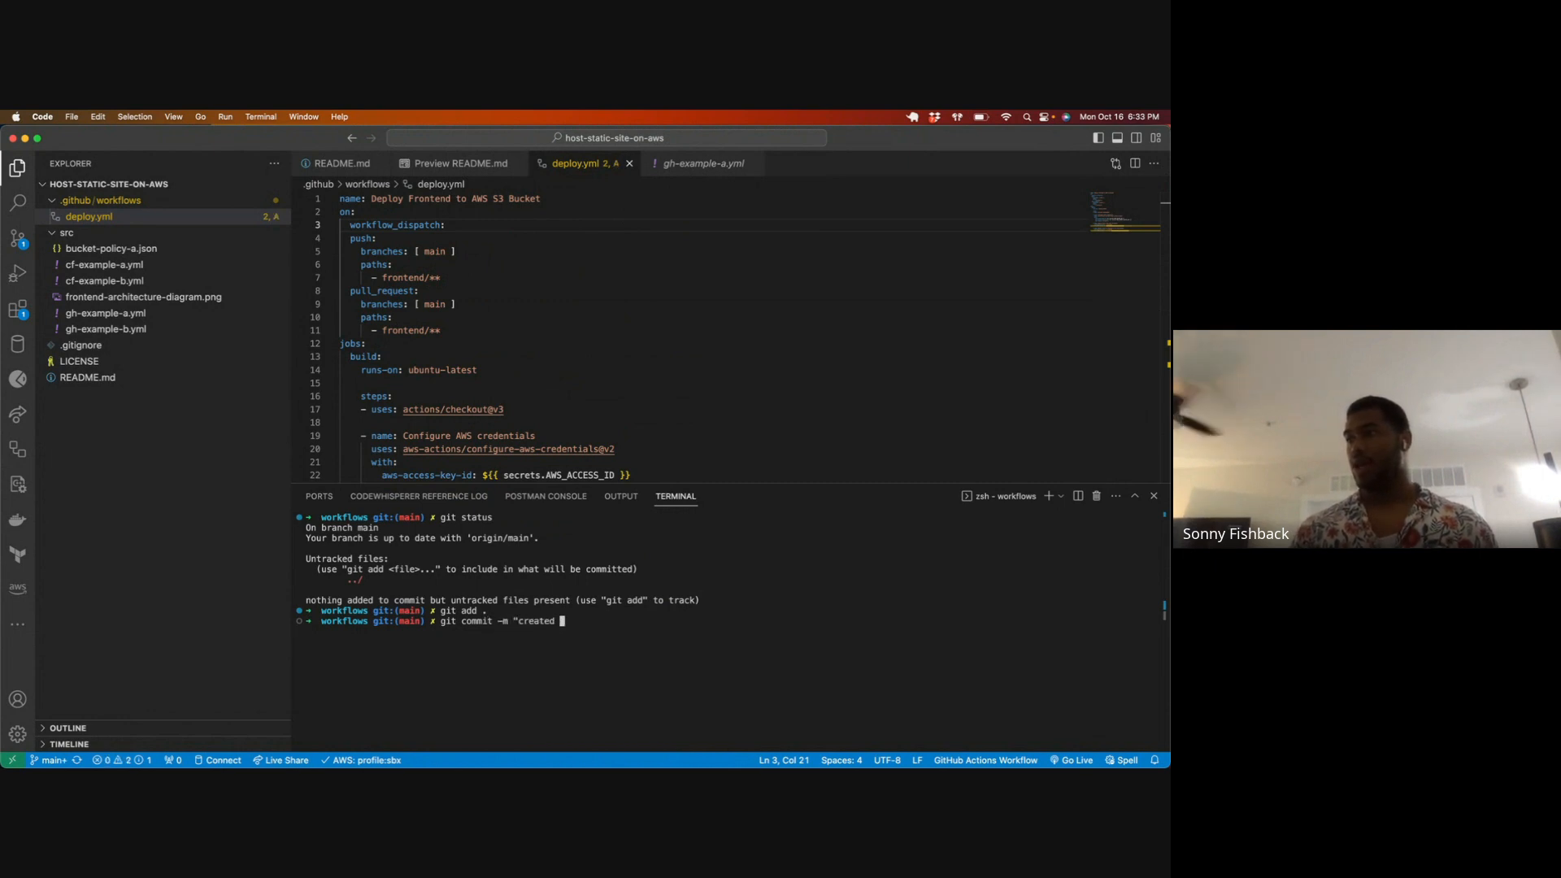
type(" deploy action:")
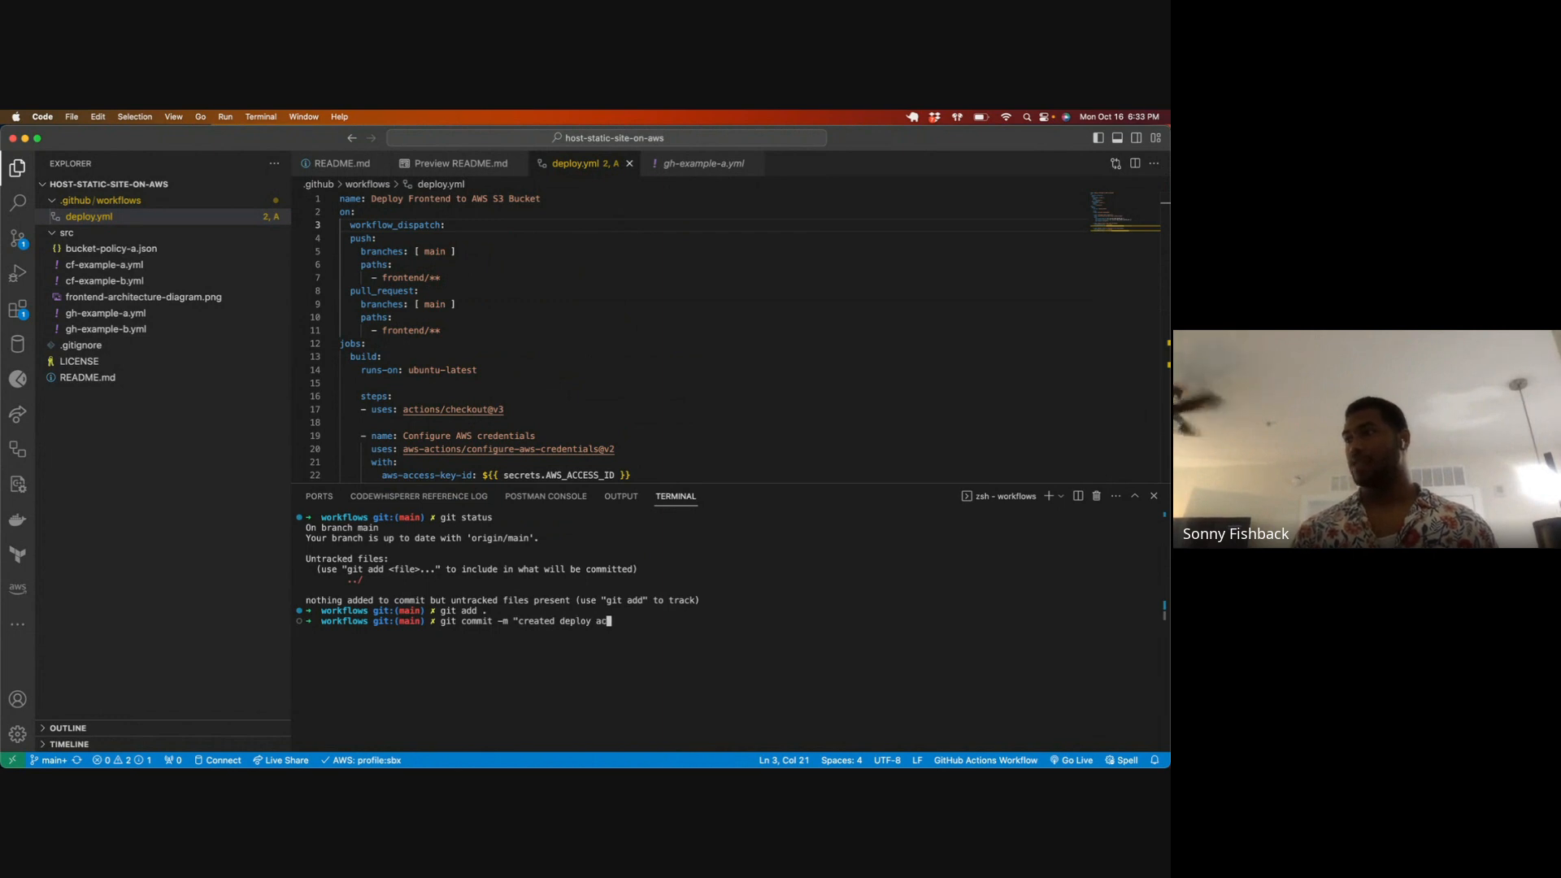
key("Return")
type("\"")
key("Return")
Step: Push the commit to origin main and clear the terminal
type("git push origin main")
key("Return")
key("ctrl+l")
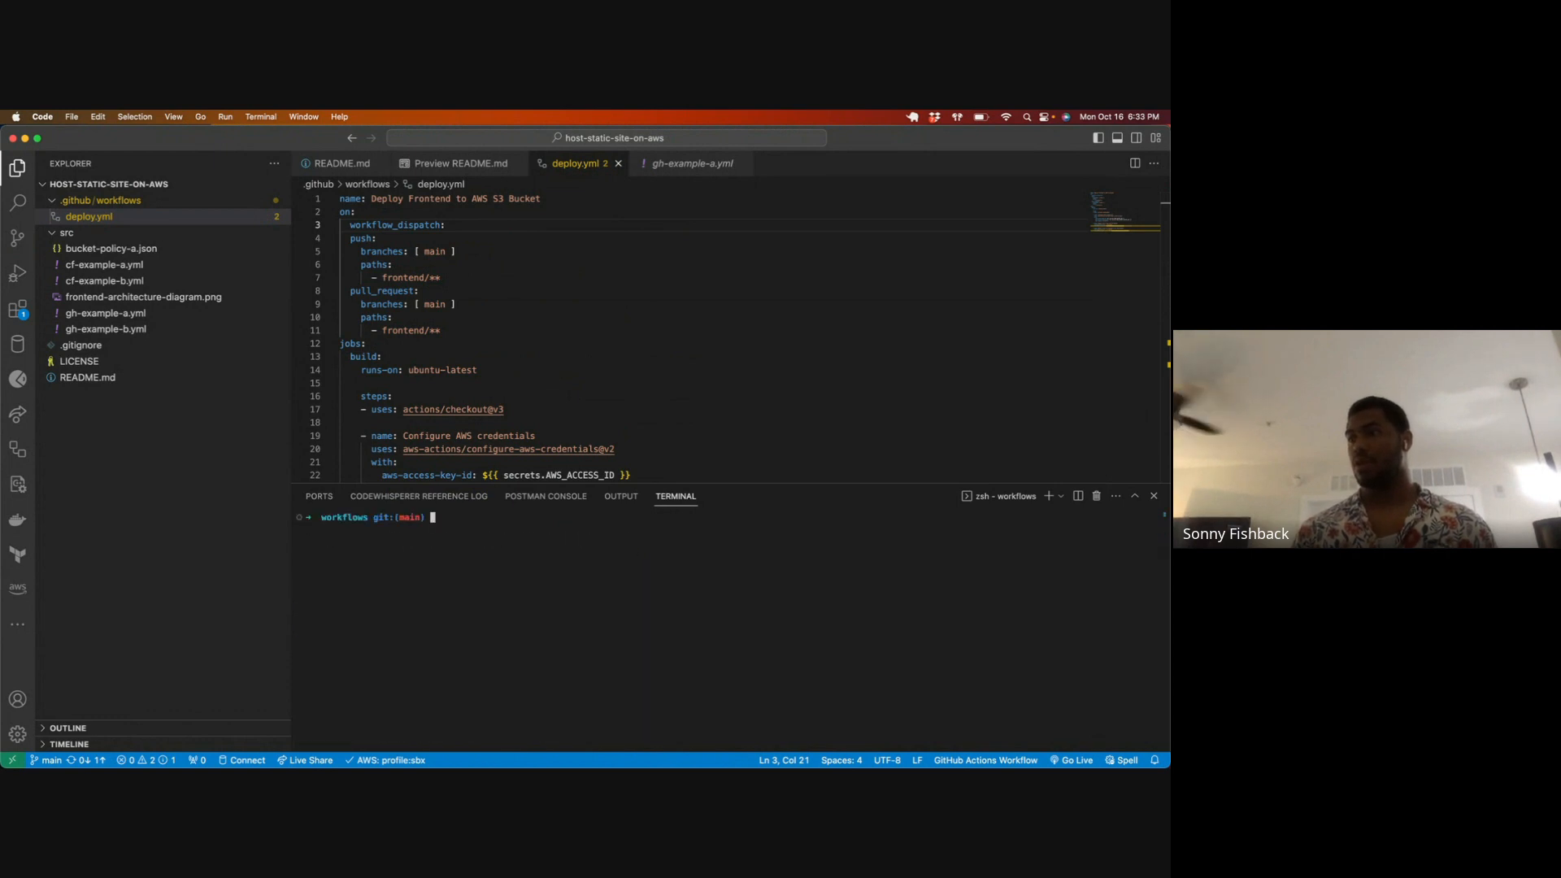
Step: Examine the Node.js setup and dependency installation steps in gh-example-b.yml, and close the file
left_click(431, 164)
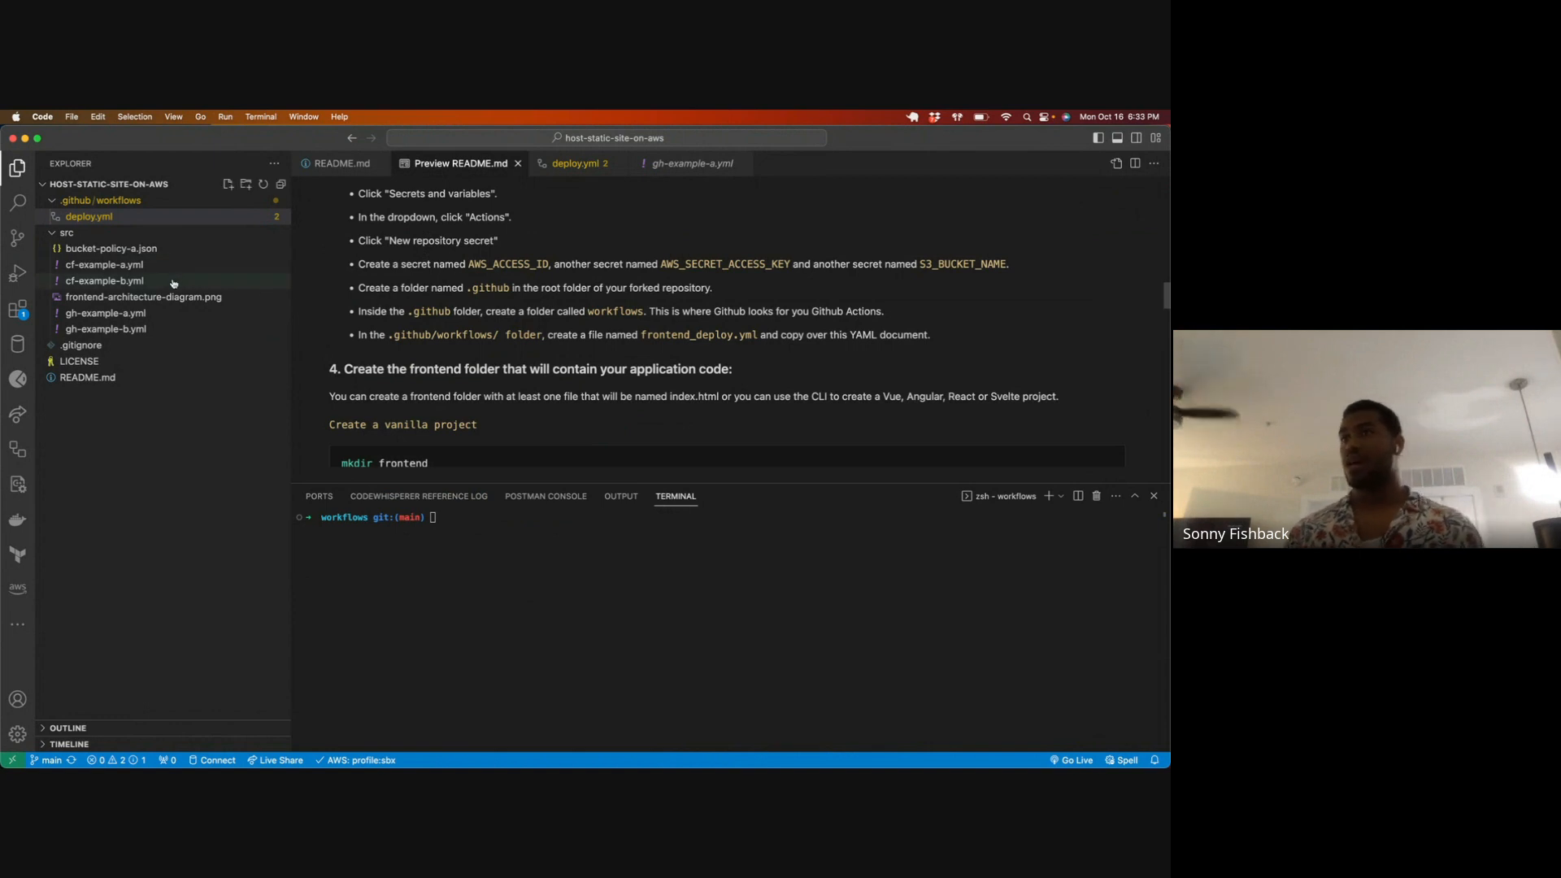
left_click(128, 330)
scroll(412, 362, "down", 4)
left_click_drag(493, 354, 287, 263)
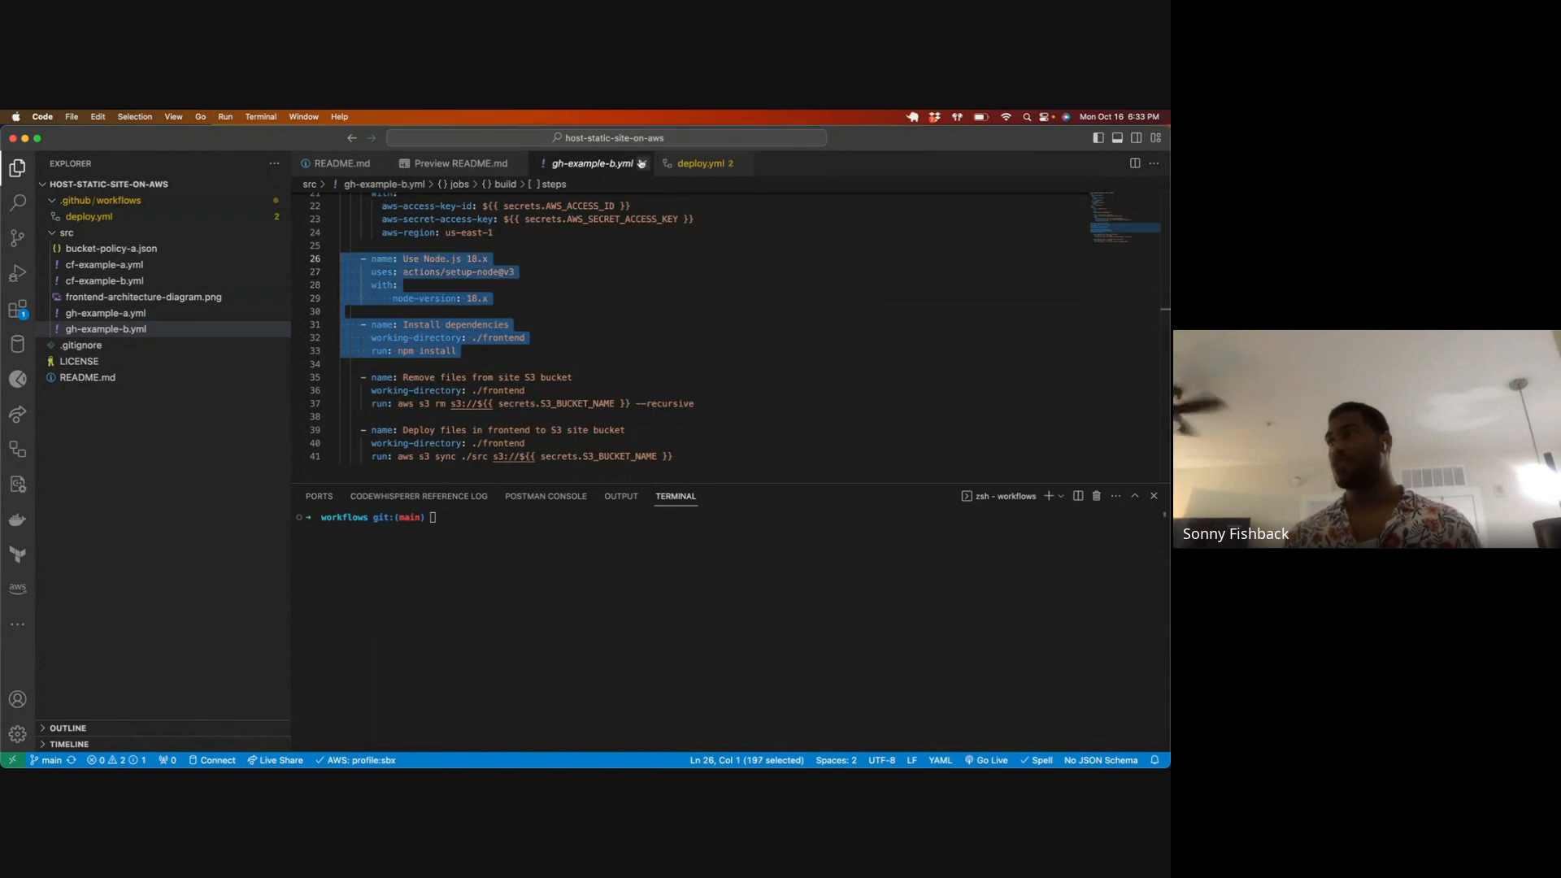
left_click(642, 164)
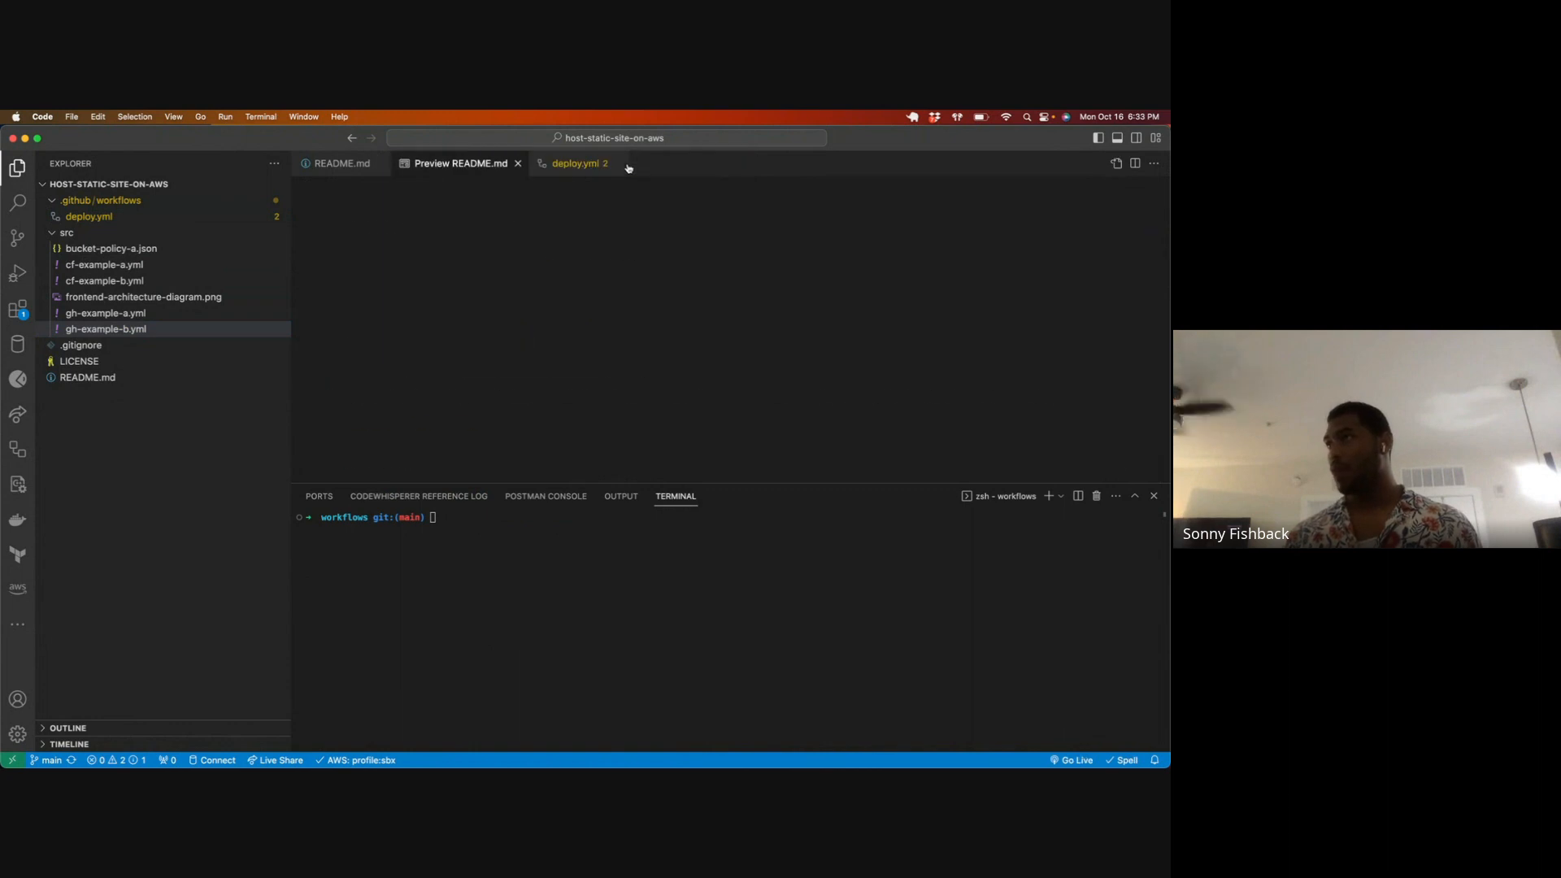
Step: Enlarge the README preview area, return the terminal to the repository root with cd ../../, and list its contents
left_click(488, 569)
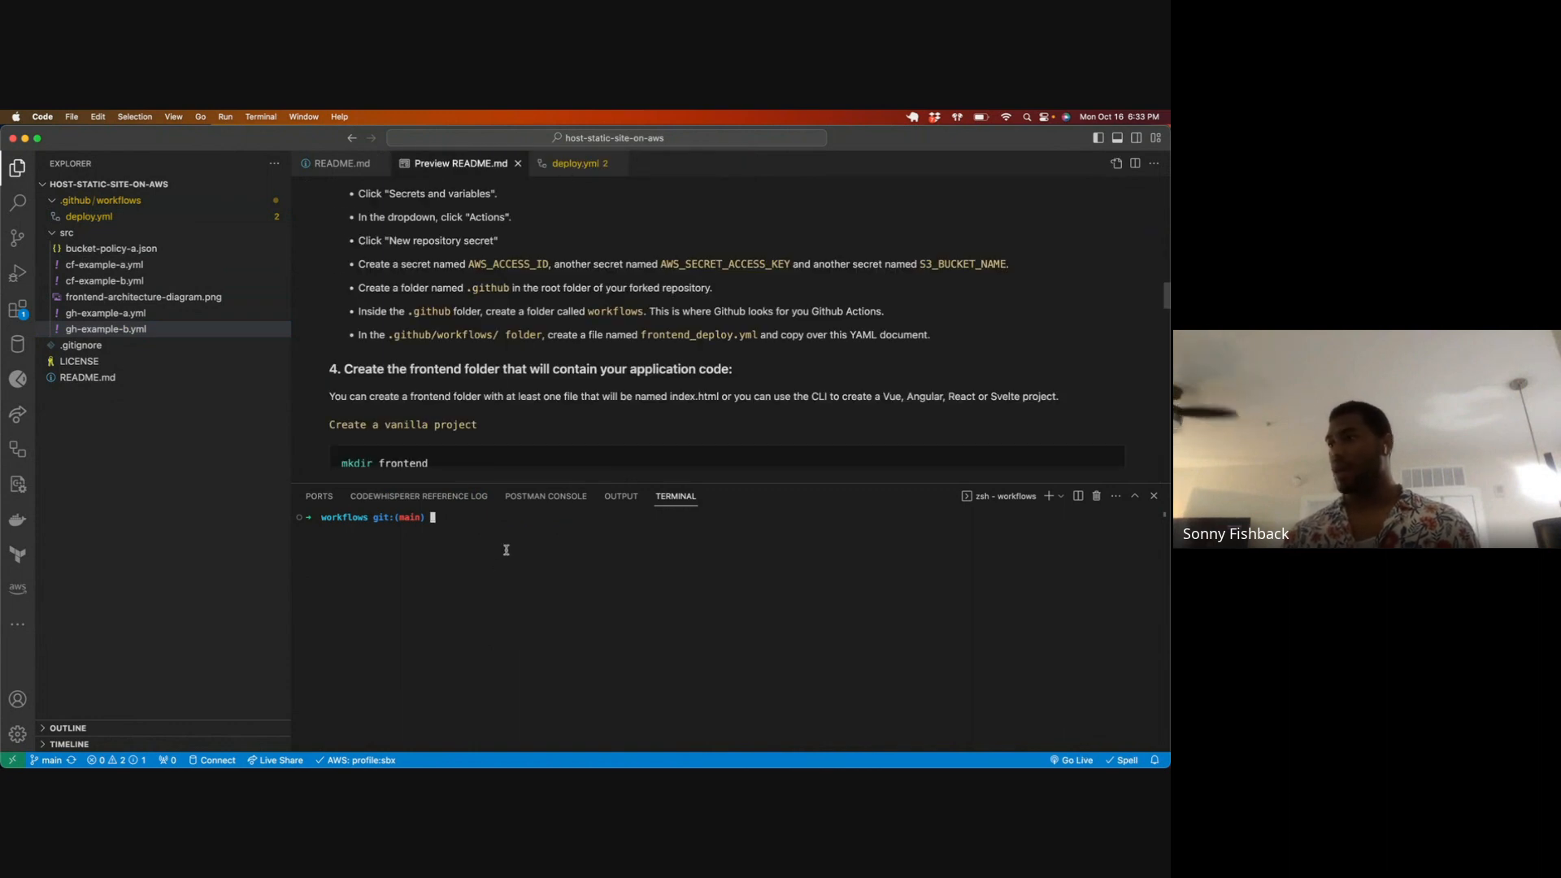
left_click_drag(516, 505, 514, 578)
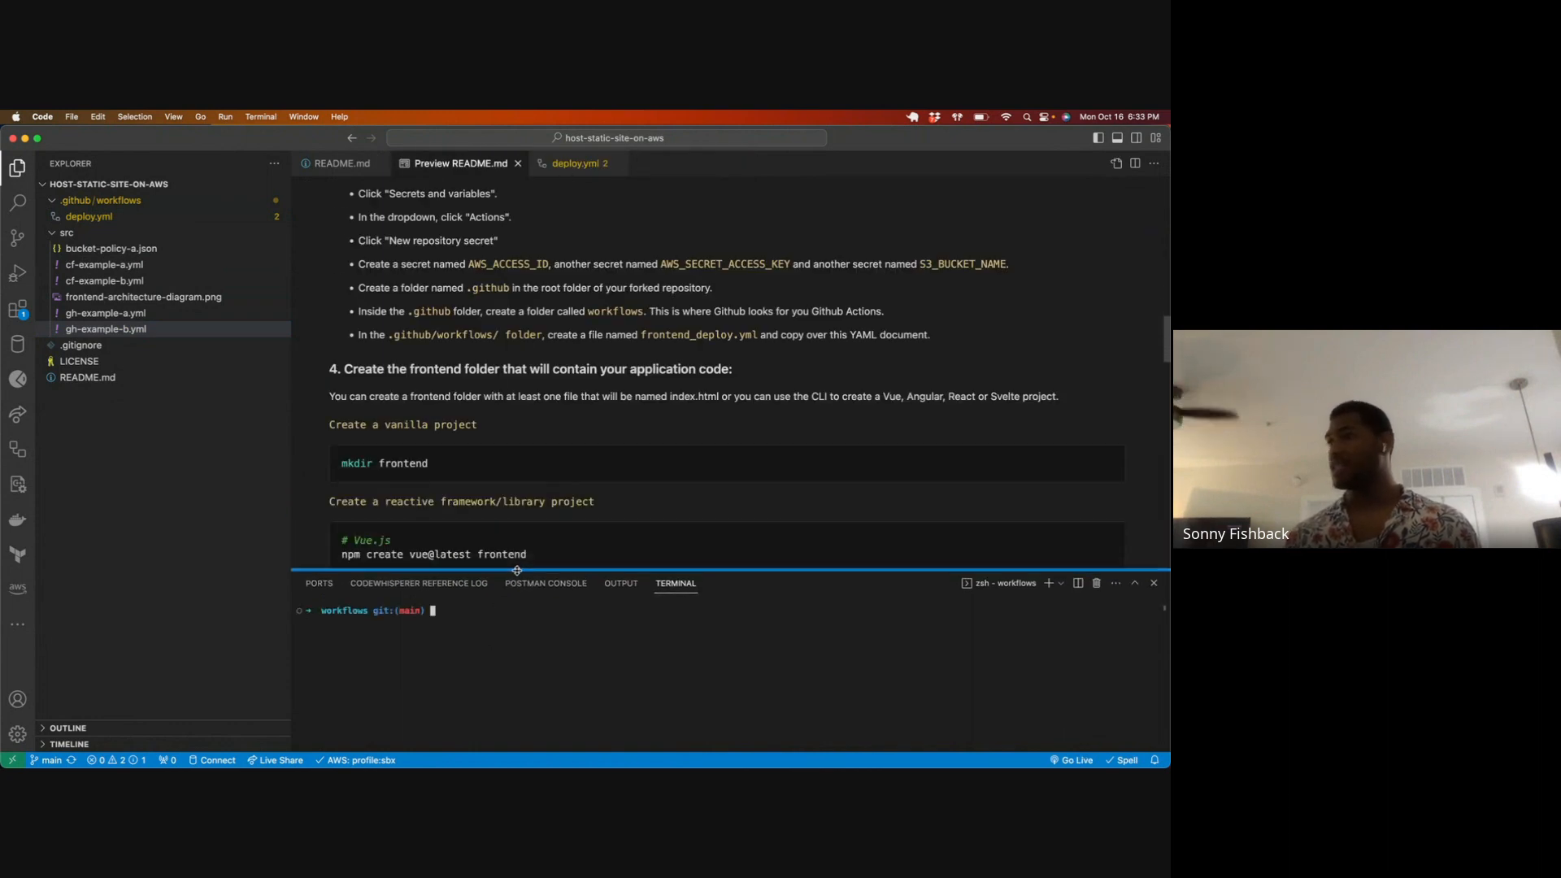
scroll(452, 414, "down", 5)
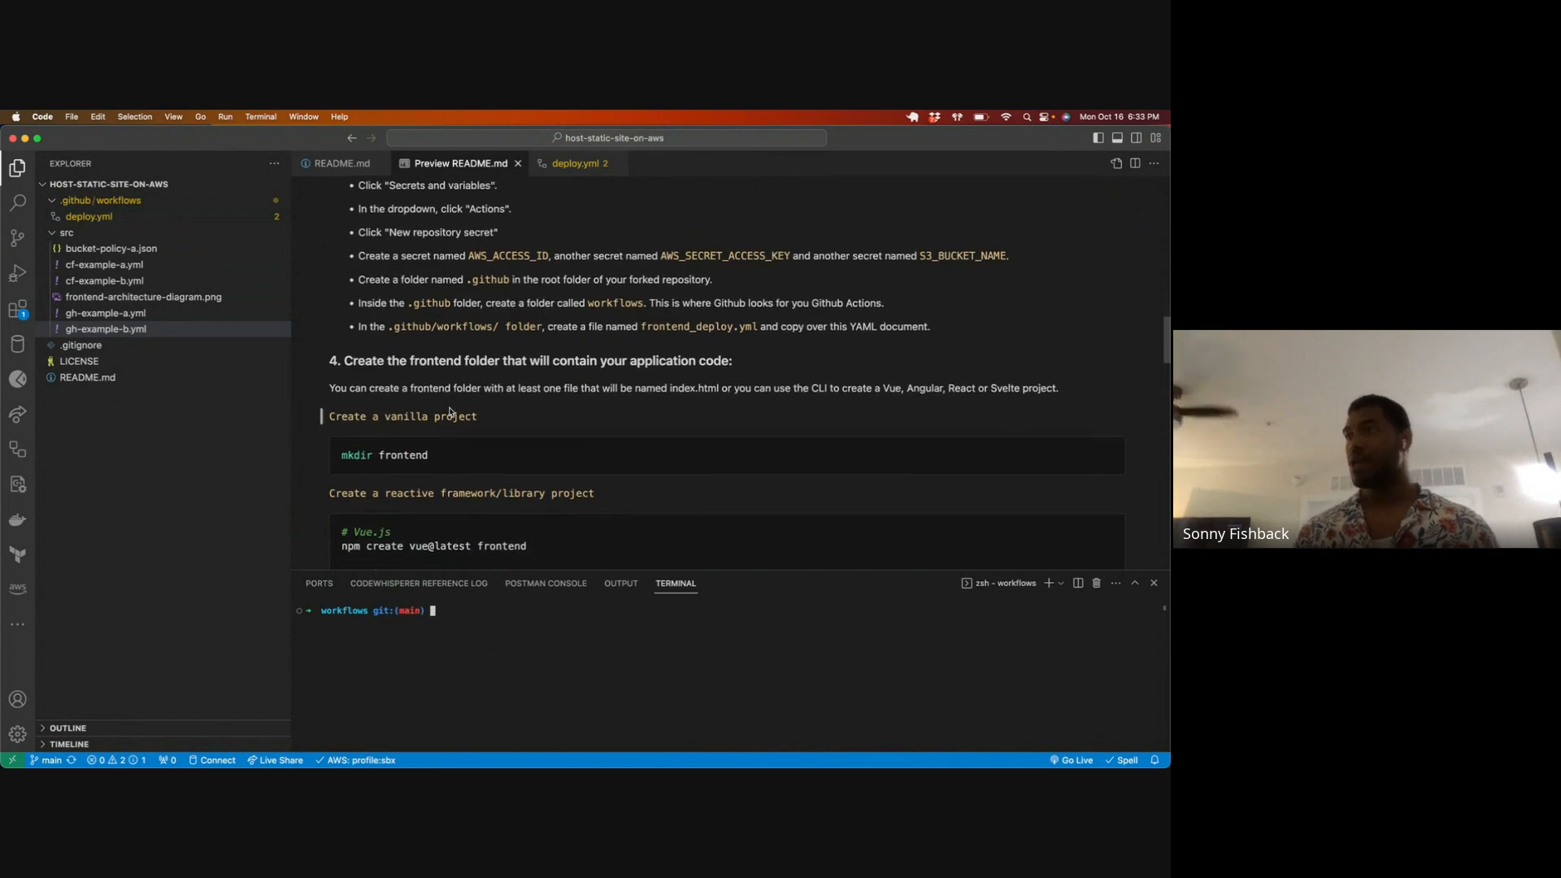
type("cd ../../")
key("Return")
key("super+k")
type("ls")
key("Return")
Step: Create a folder named frontend in the repository root and list the root's contents
type("mkdir frontend")
key("Return")
key("super+k")
type("ls")
key("Return")
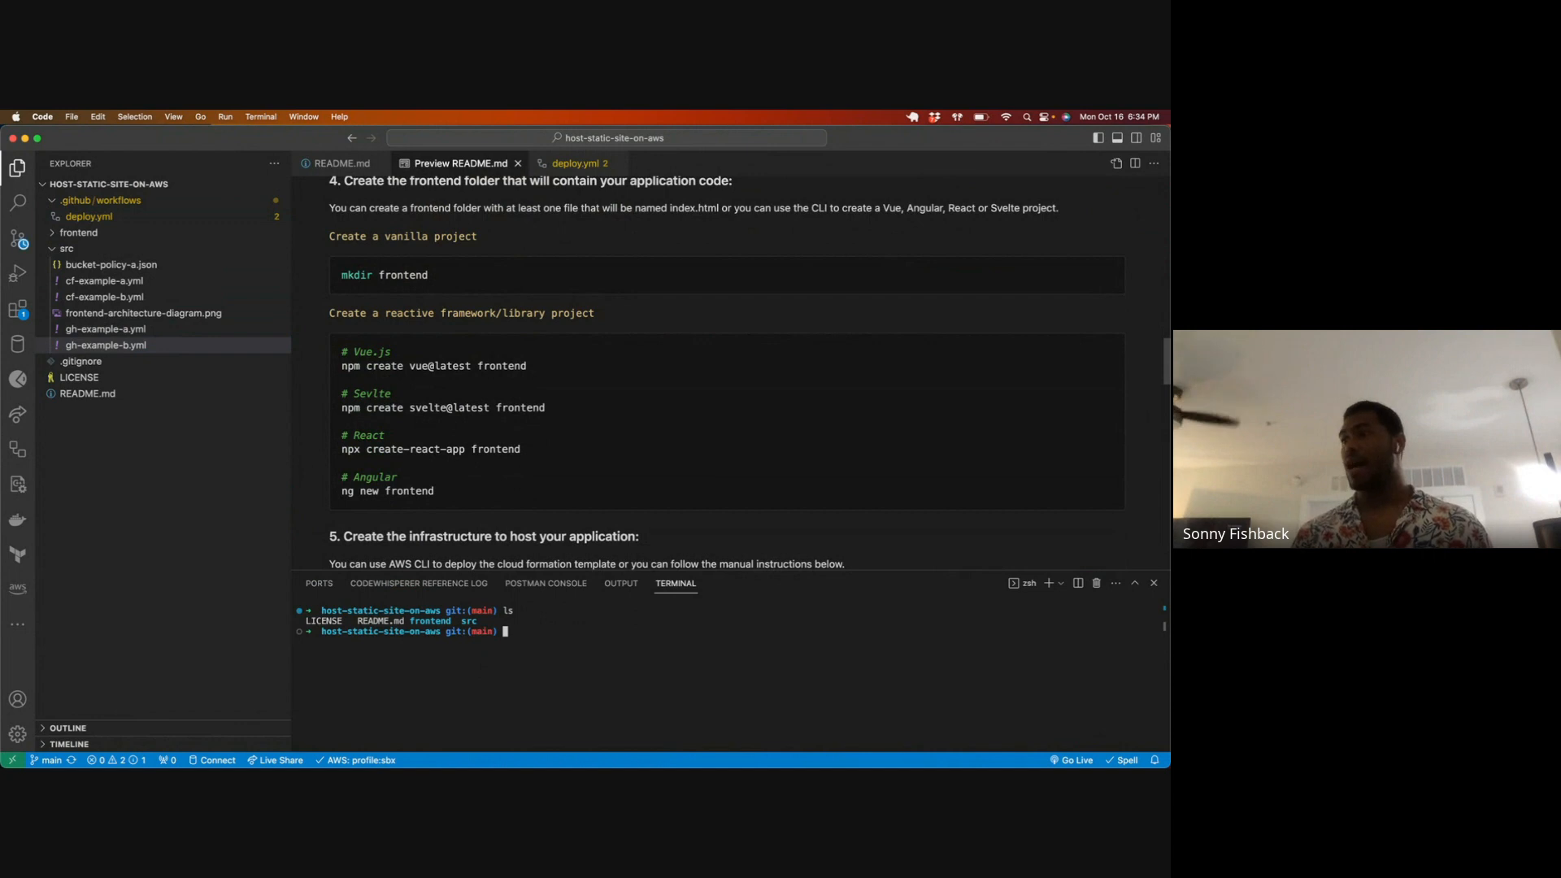
Step: Enter the frontend folder, clear the terminal, and create an empty index.html file with touch
type("cd f")
key("Tab")
key("Return")
key("super+k")
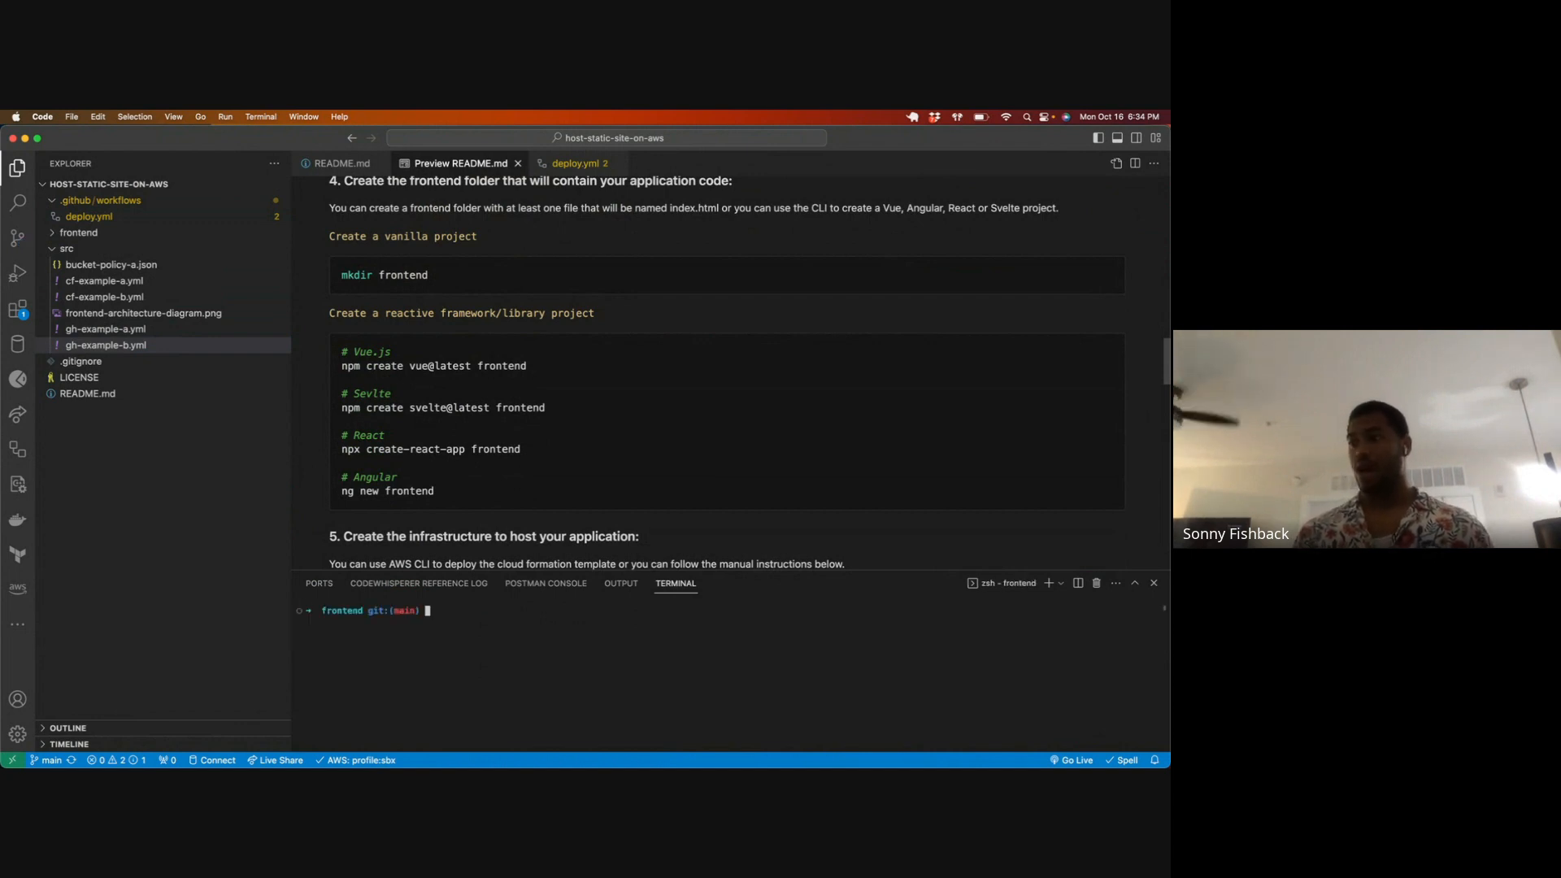
type("touch inde")
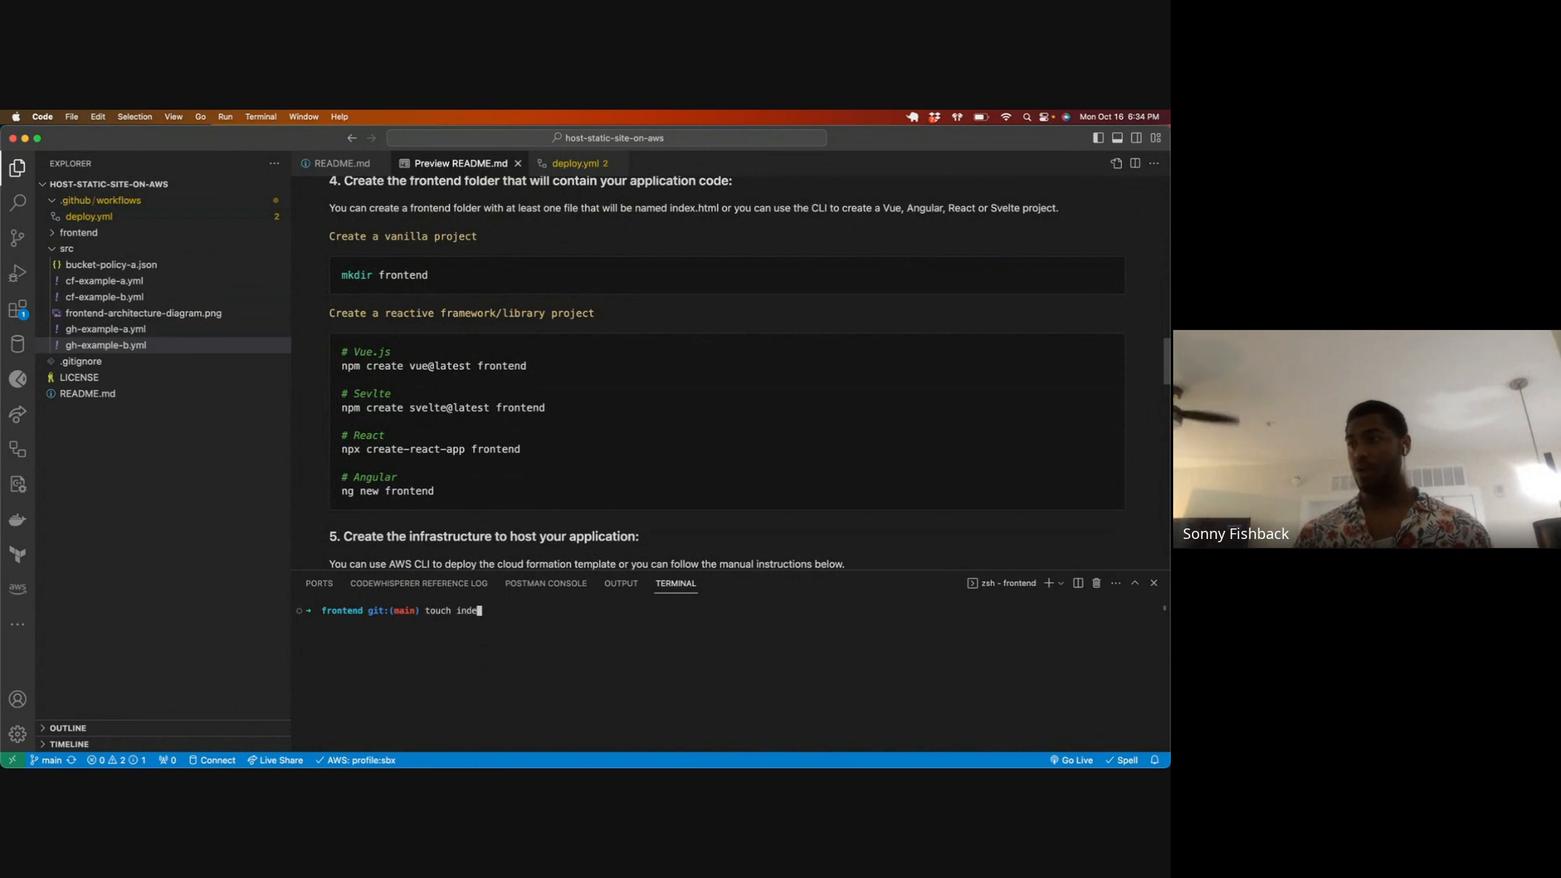
type("x.html")
key("Return")
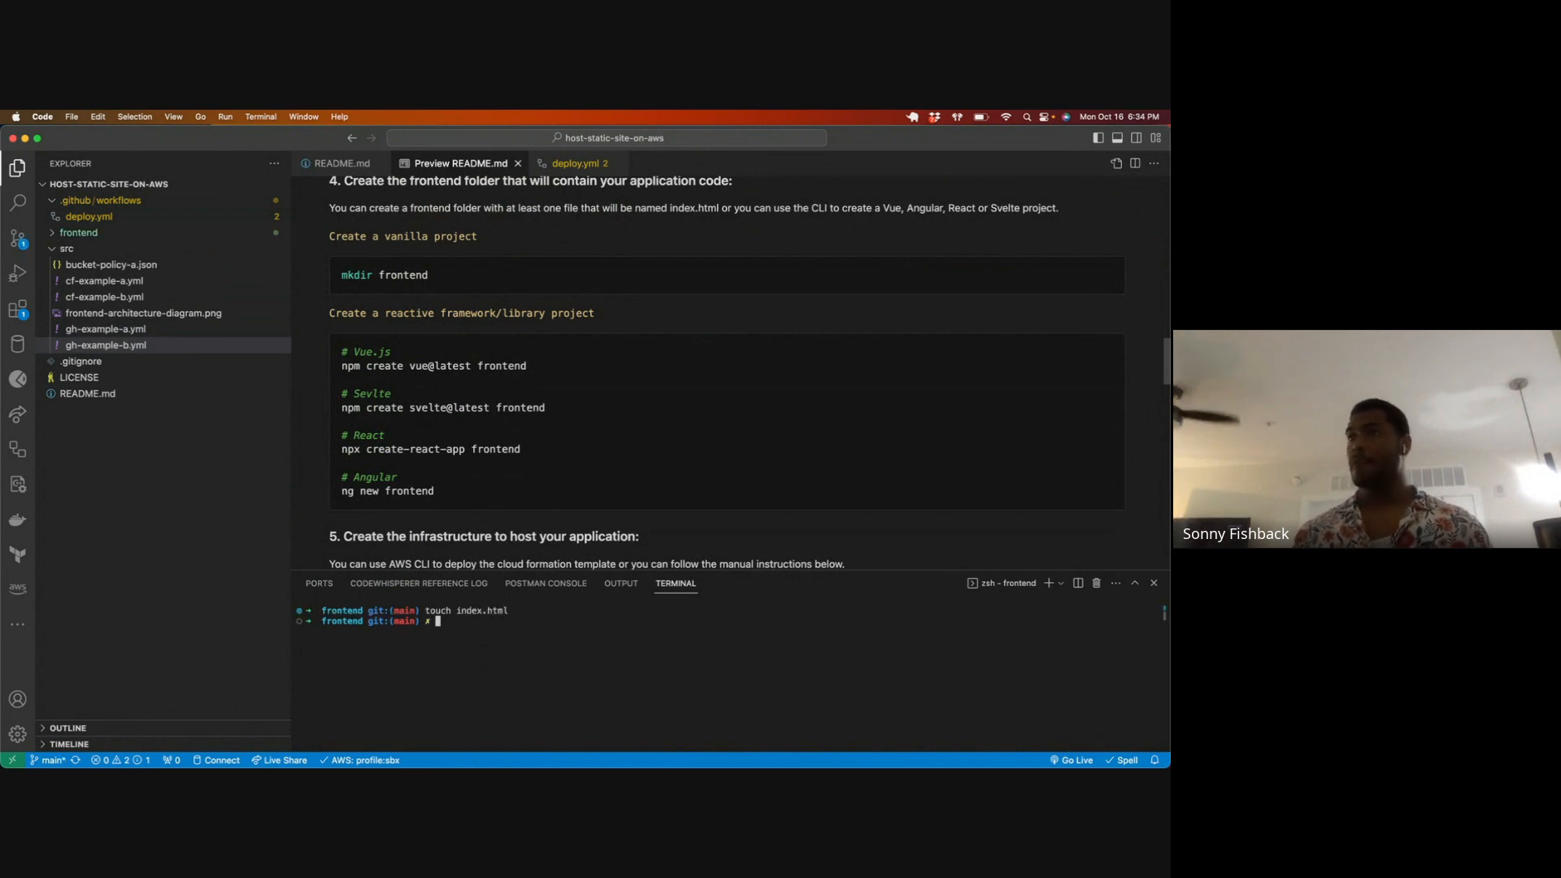
Step: Open frontend/index.html in the editor and insert the Emmet HTML boilerplate
left_click(67, 248)
left_click(78, 233)
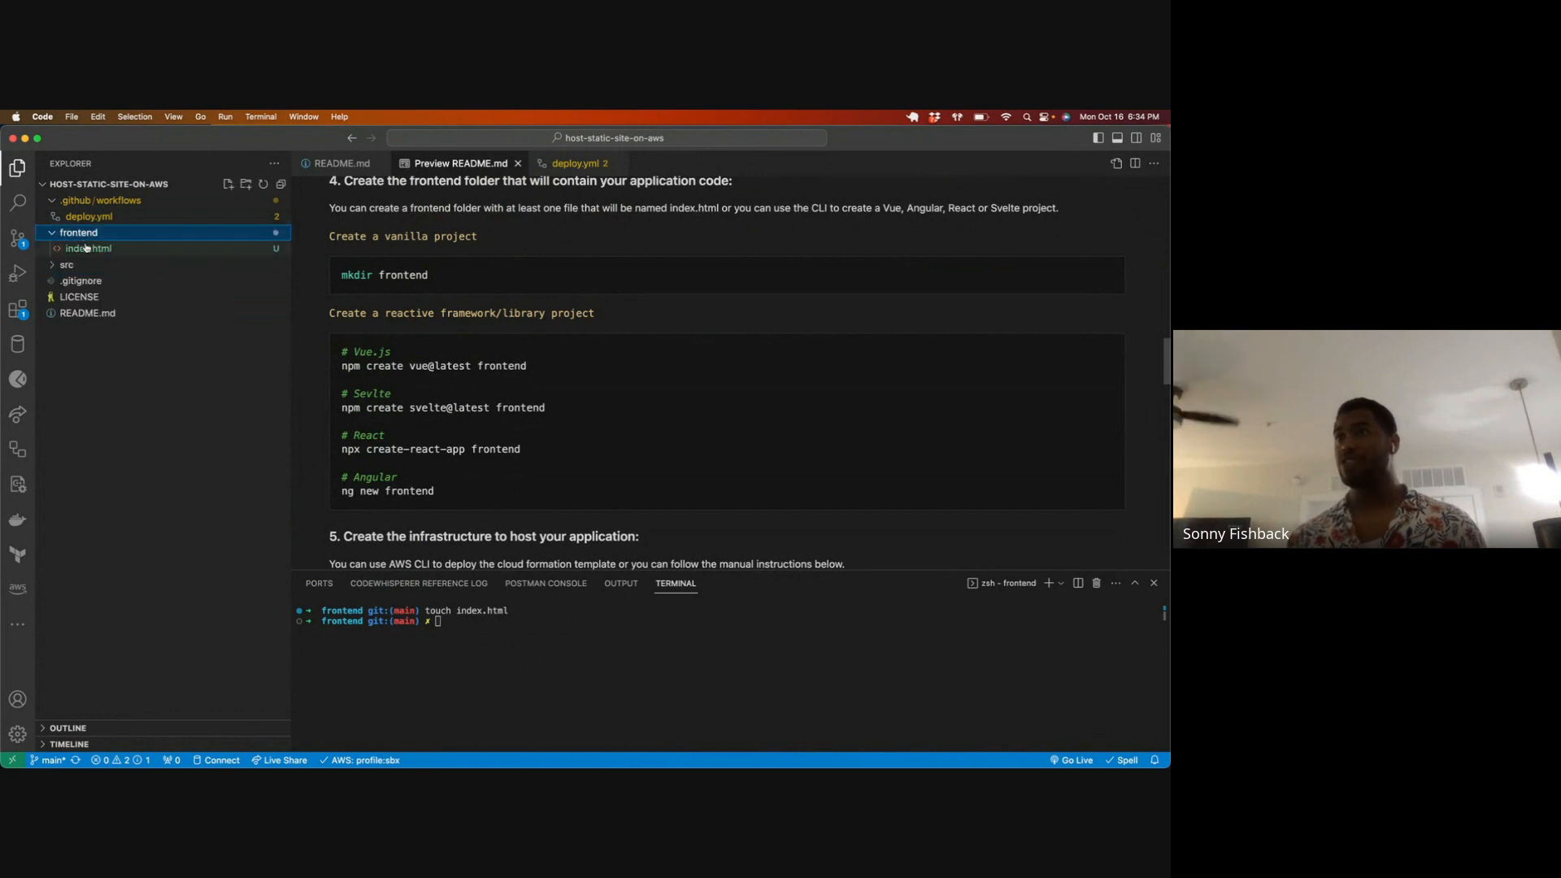
left_click(88, 247)
left_click(453, 262)
type("!")
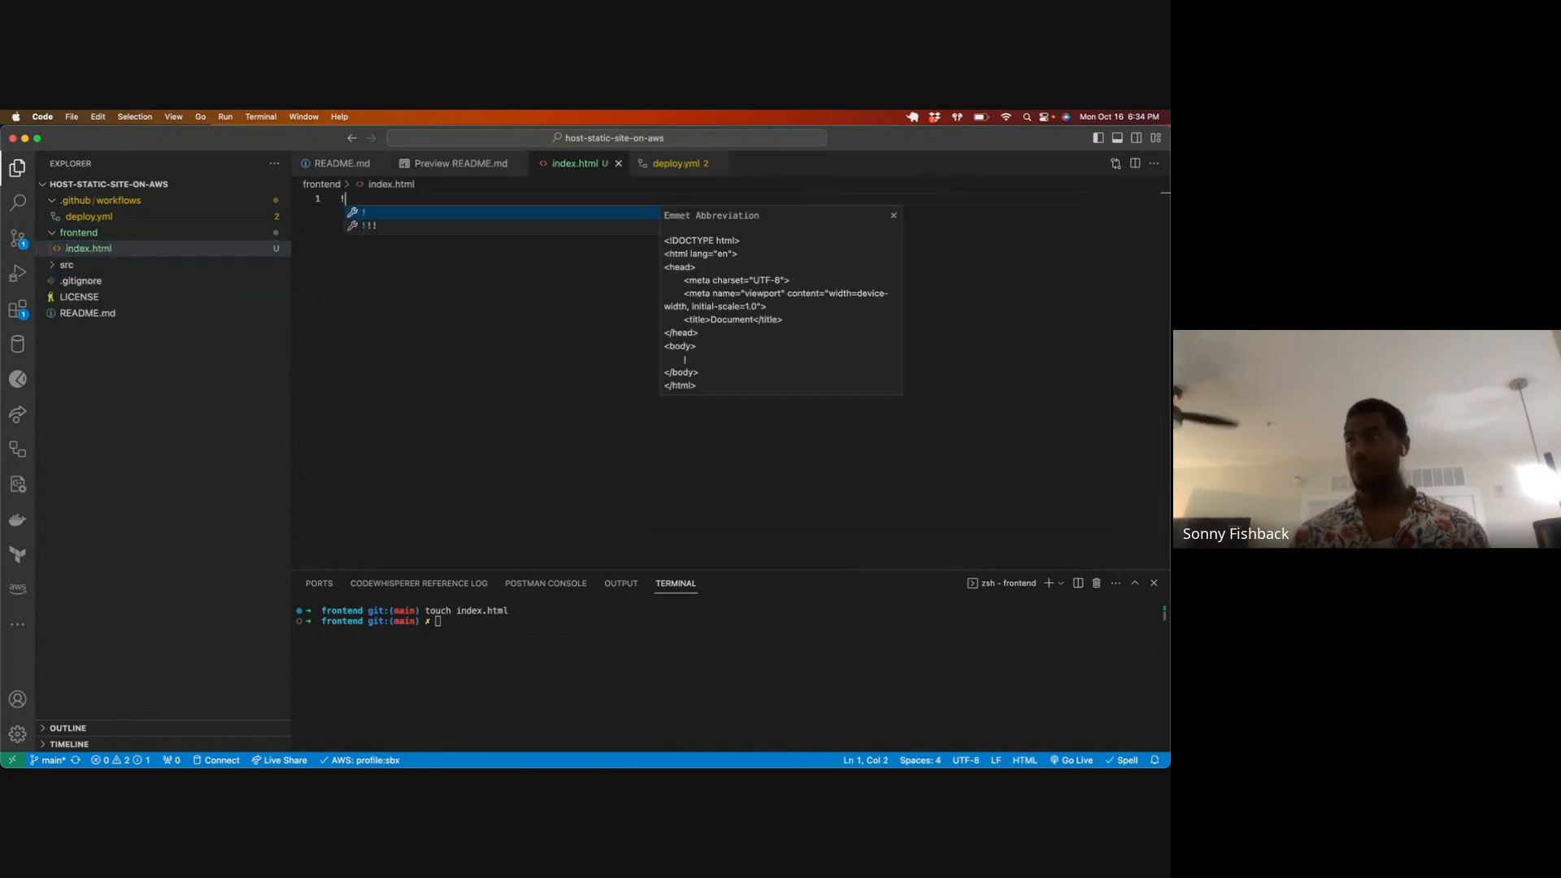
key("Return")
Step: Set the page title in index.html to "Static Site Demo"
double_click(408, 265)
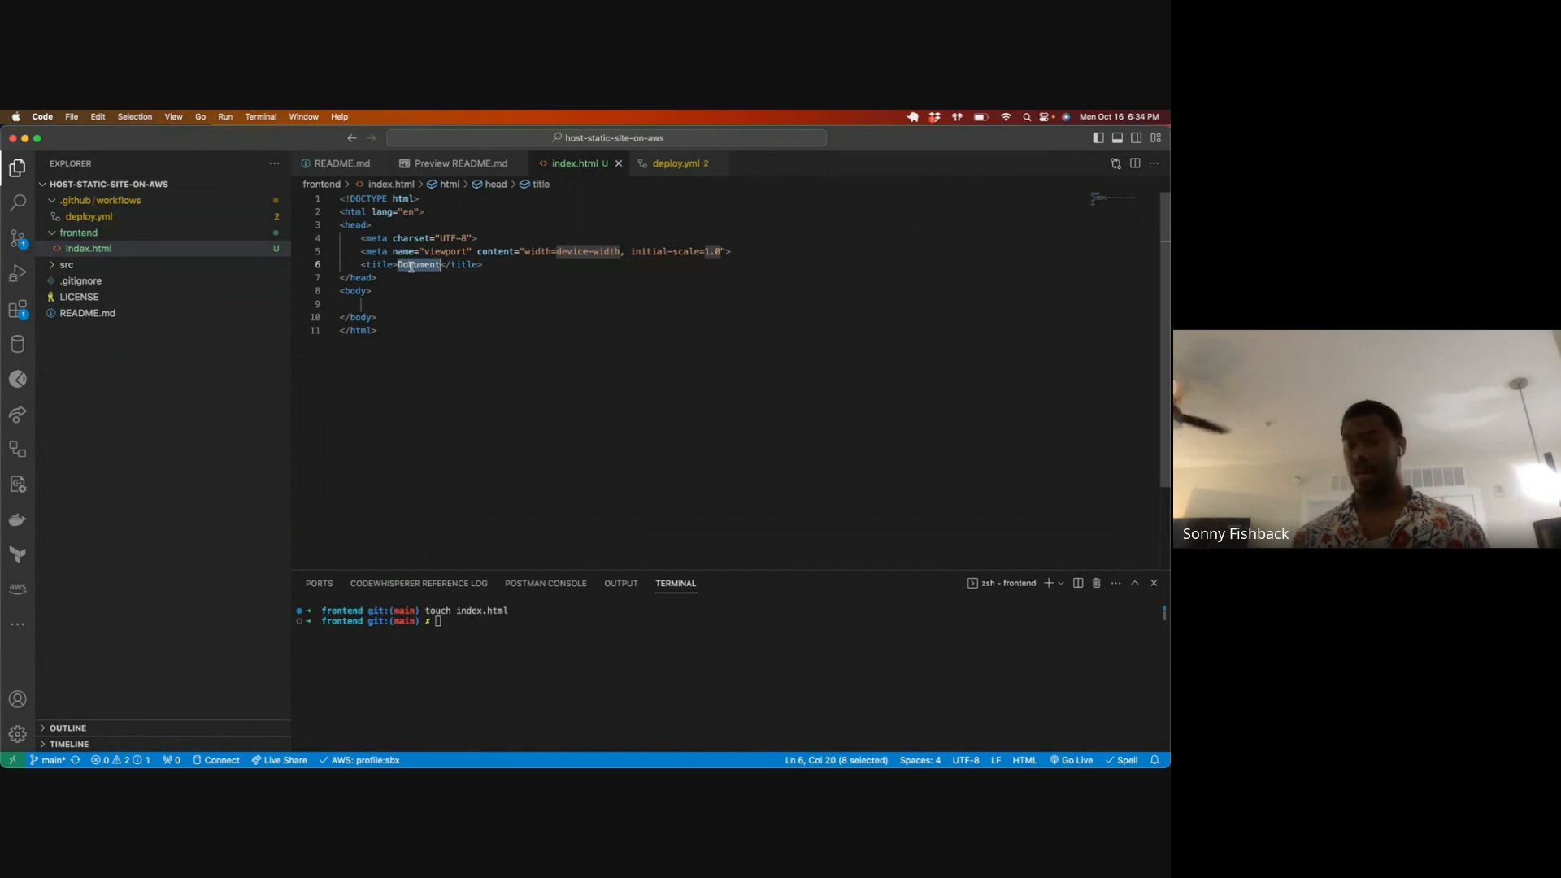
type("Static ")
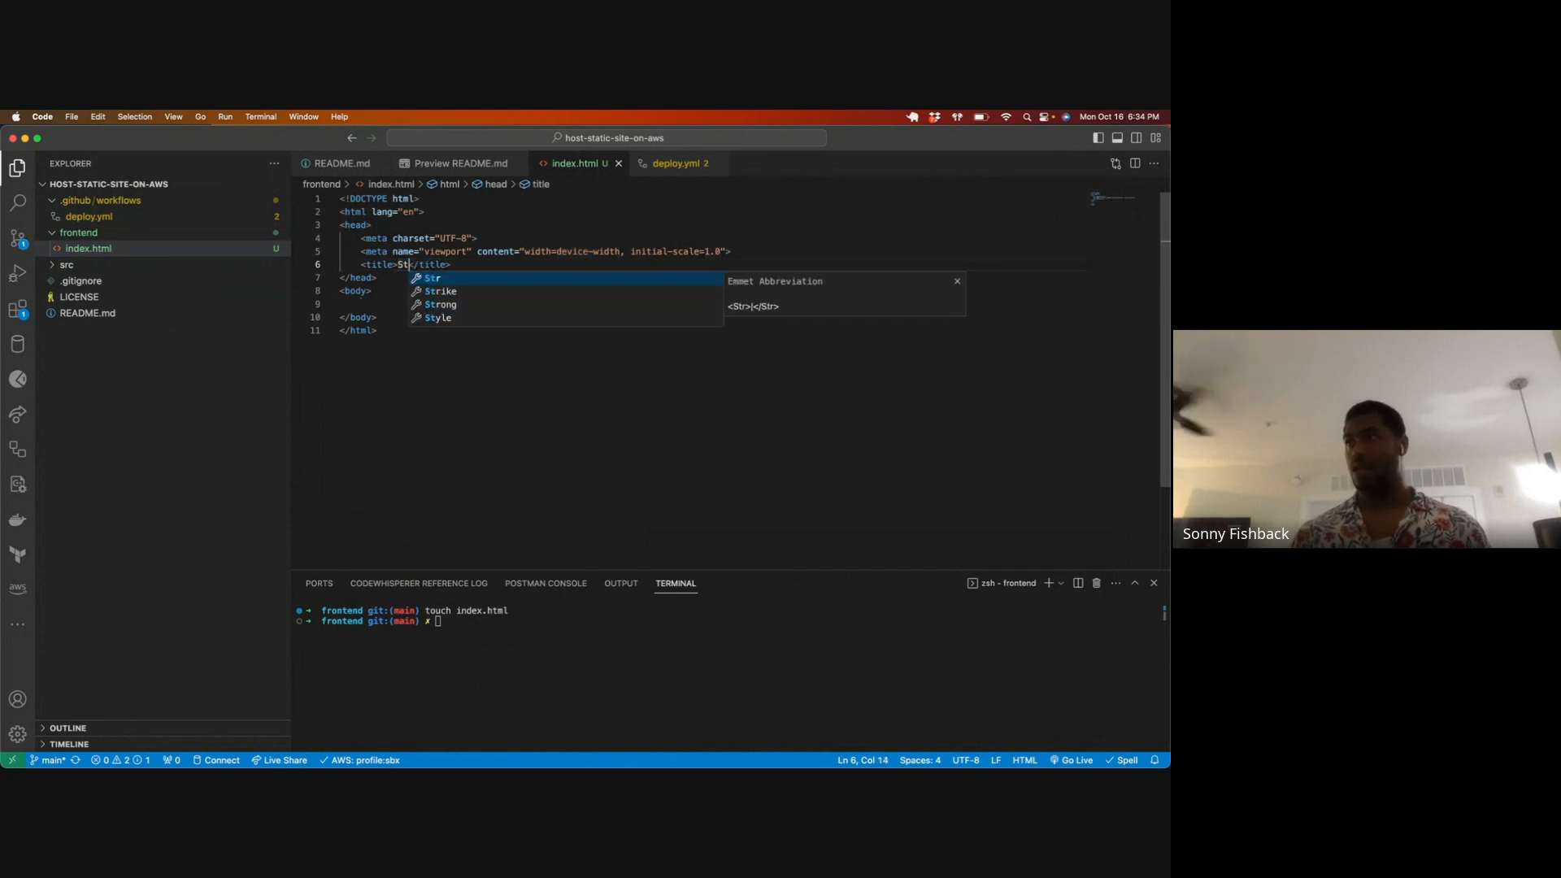
type("Site Demo")
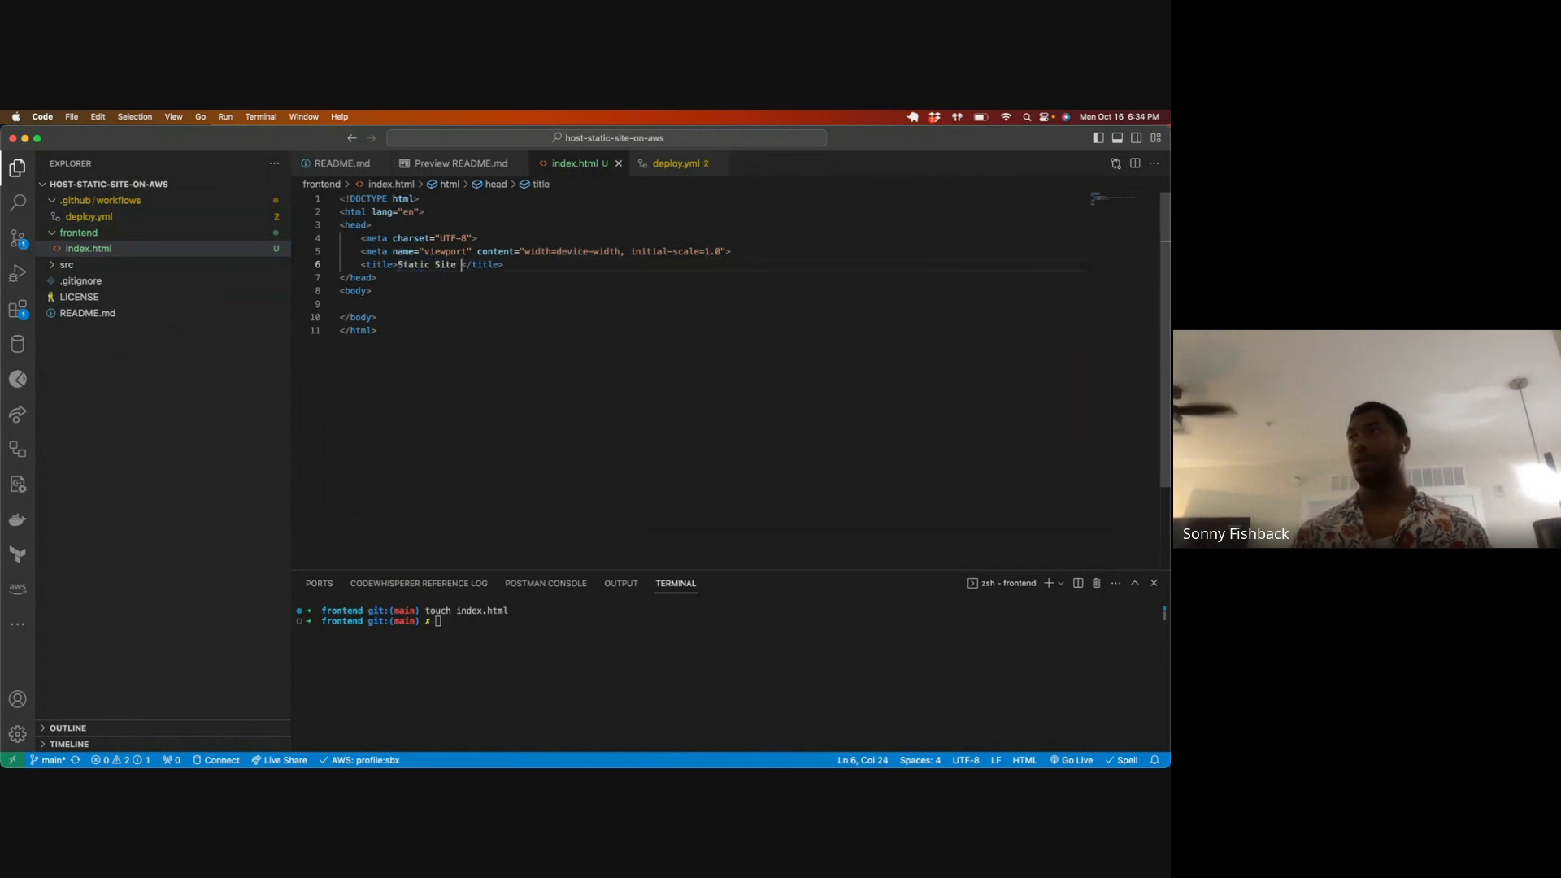
Step: Add an h1 heading reading "Hello World!" to the body of index.html
left_click(471, 314)
left_click(458, 303)
type("h1")
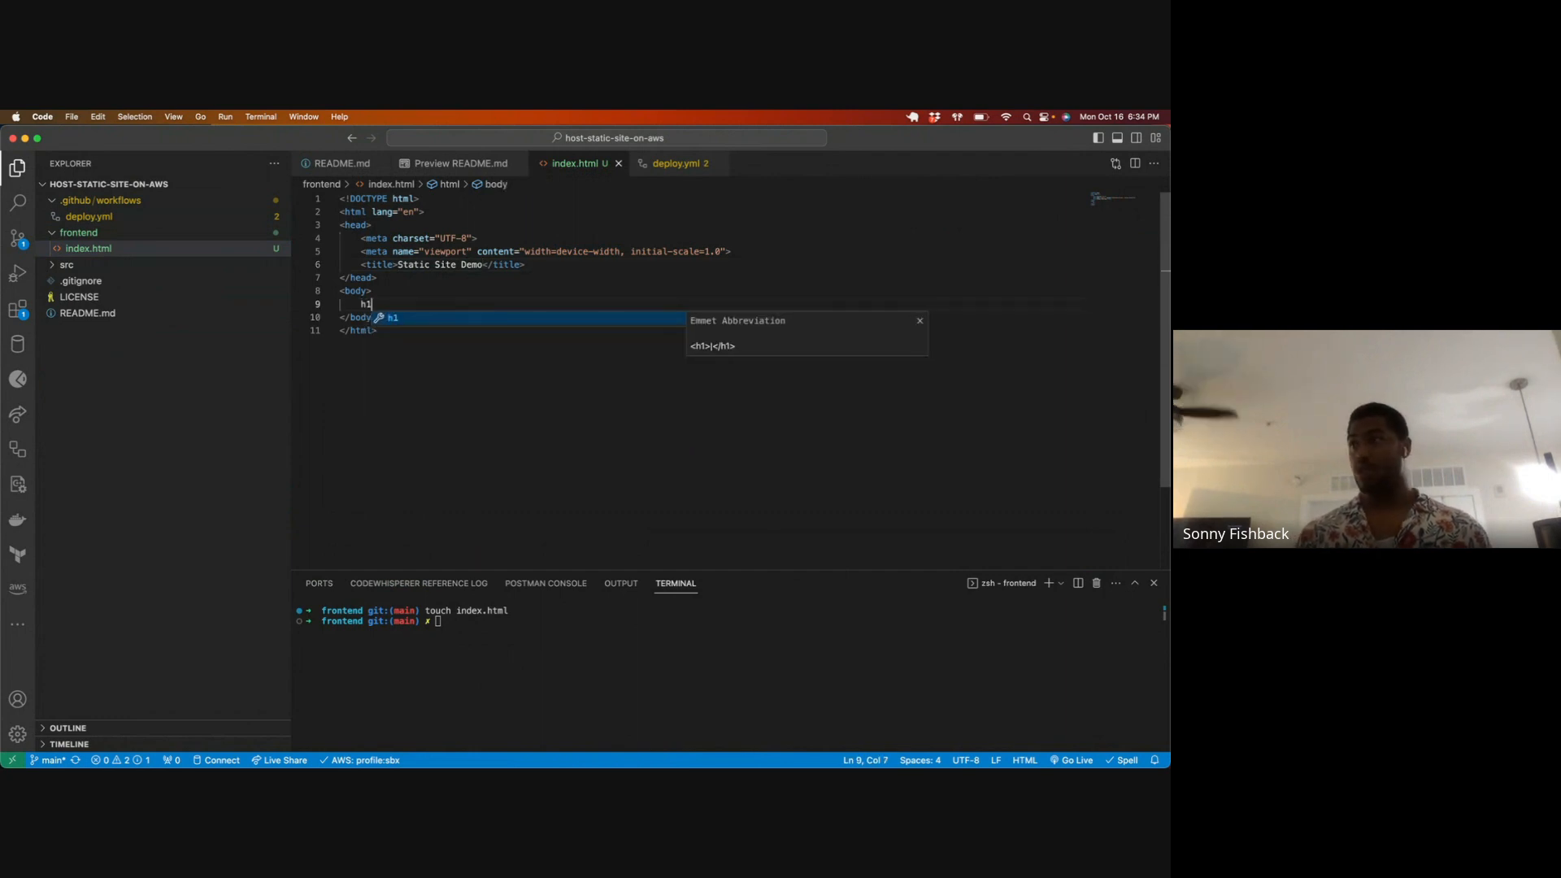
key("Tab")
type("Hello Worl")
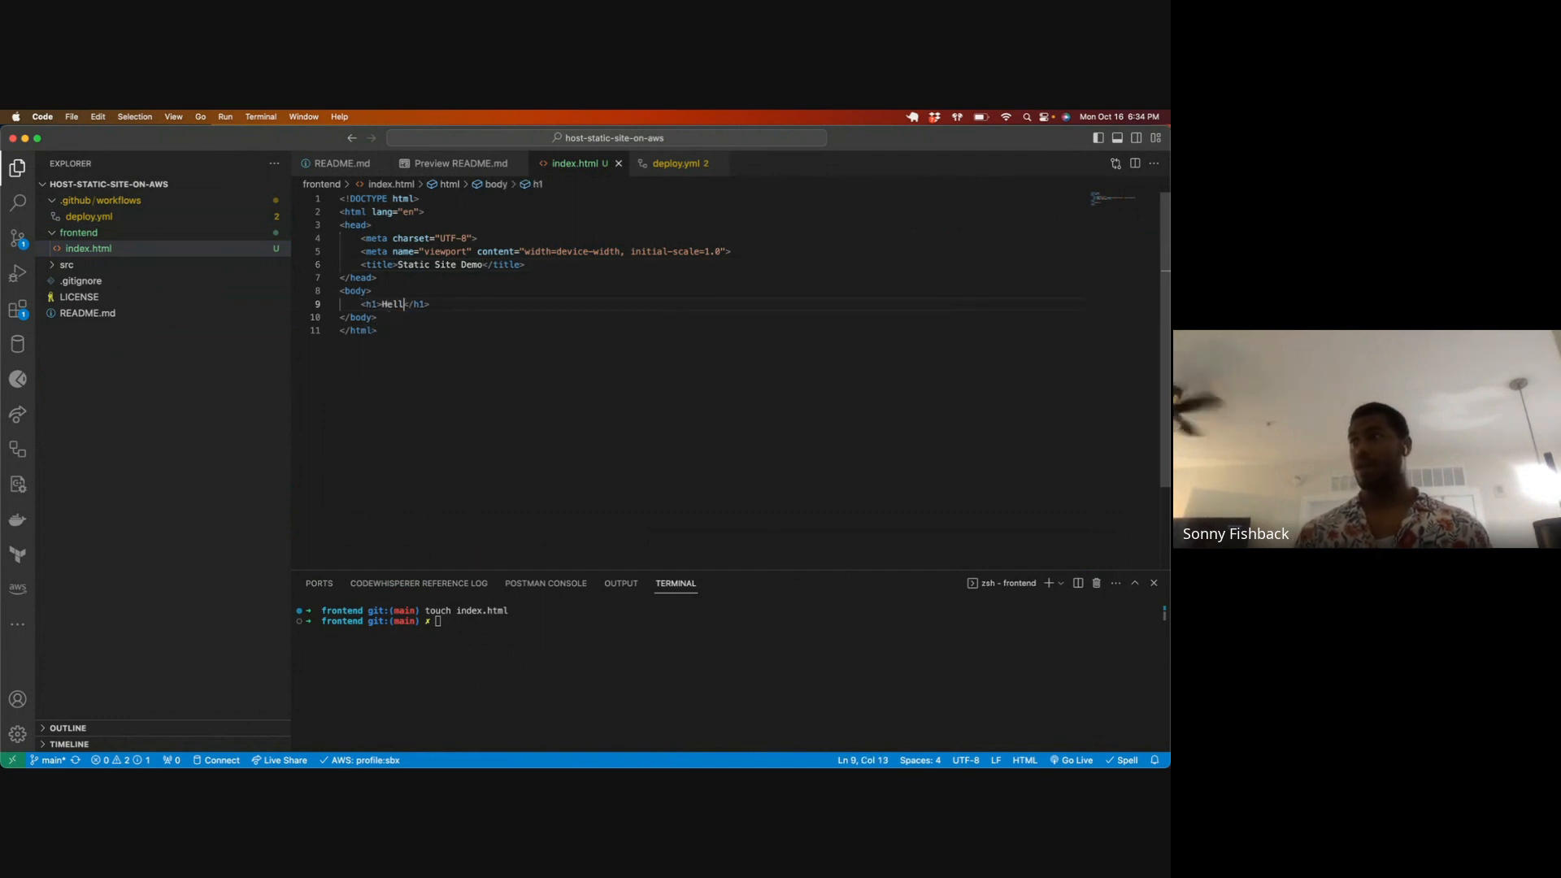
type("d!")
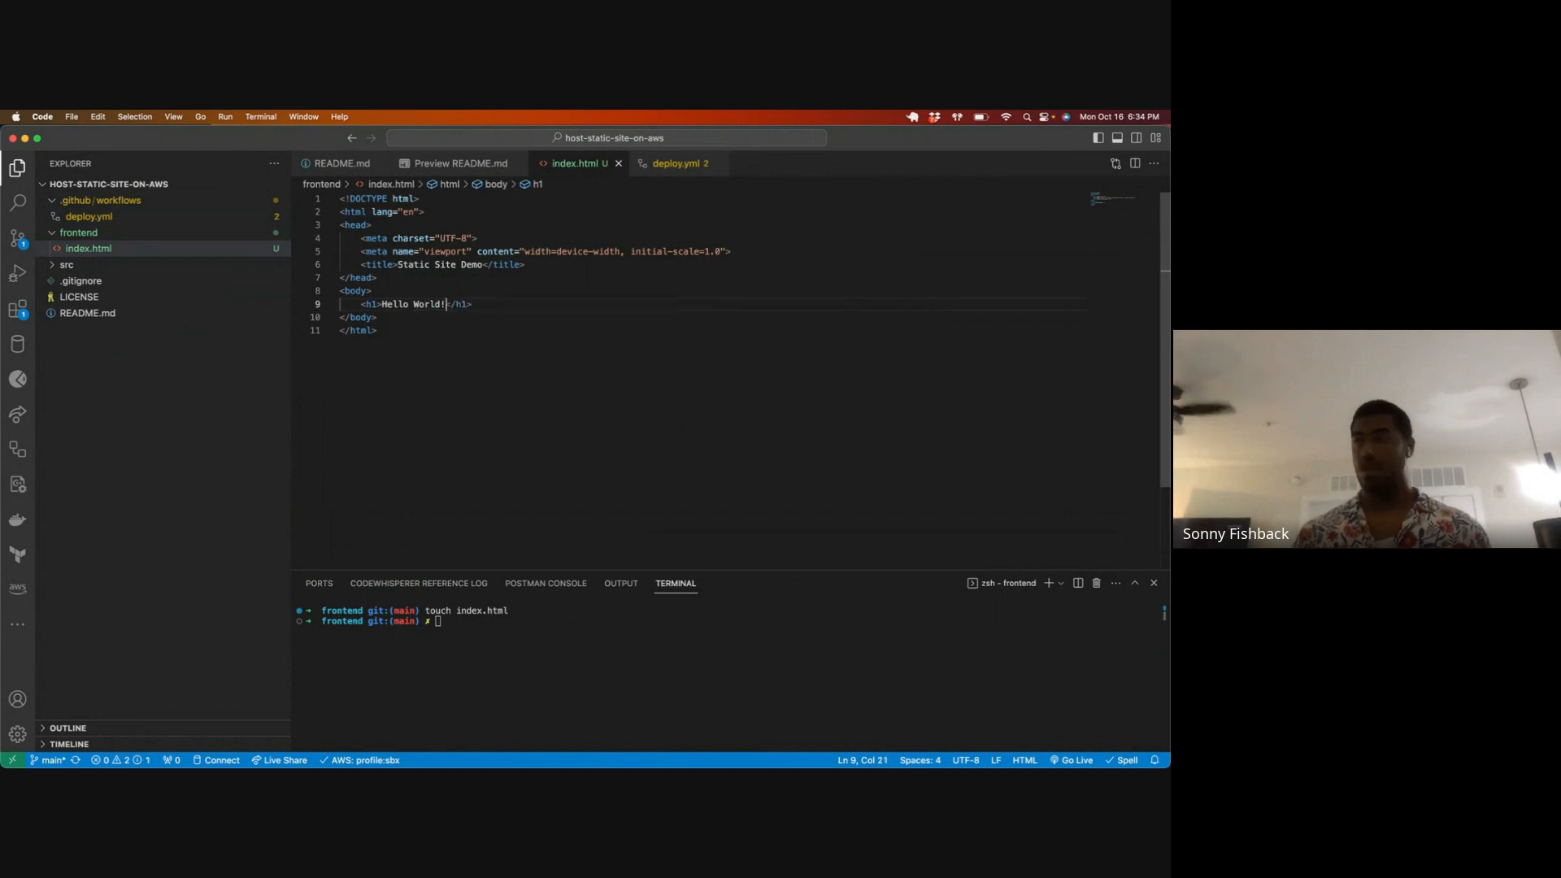
left_click(707, 333)
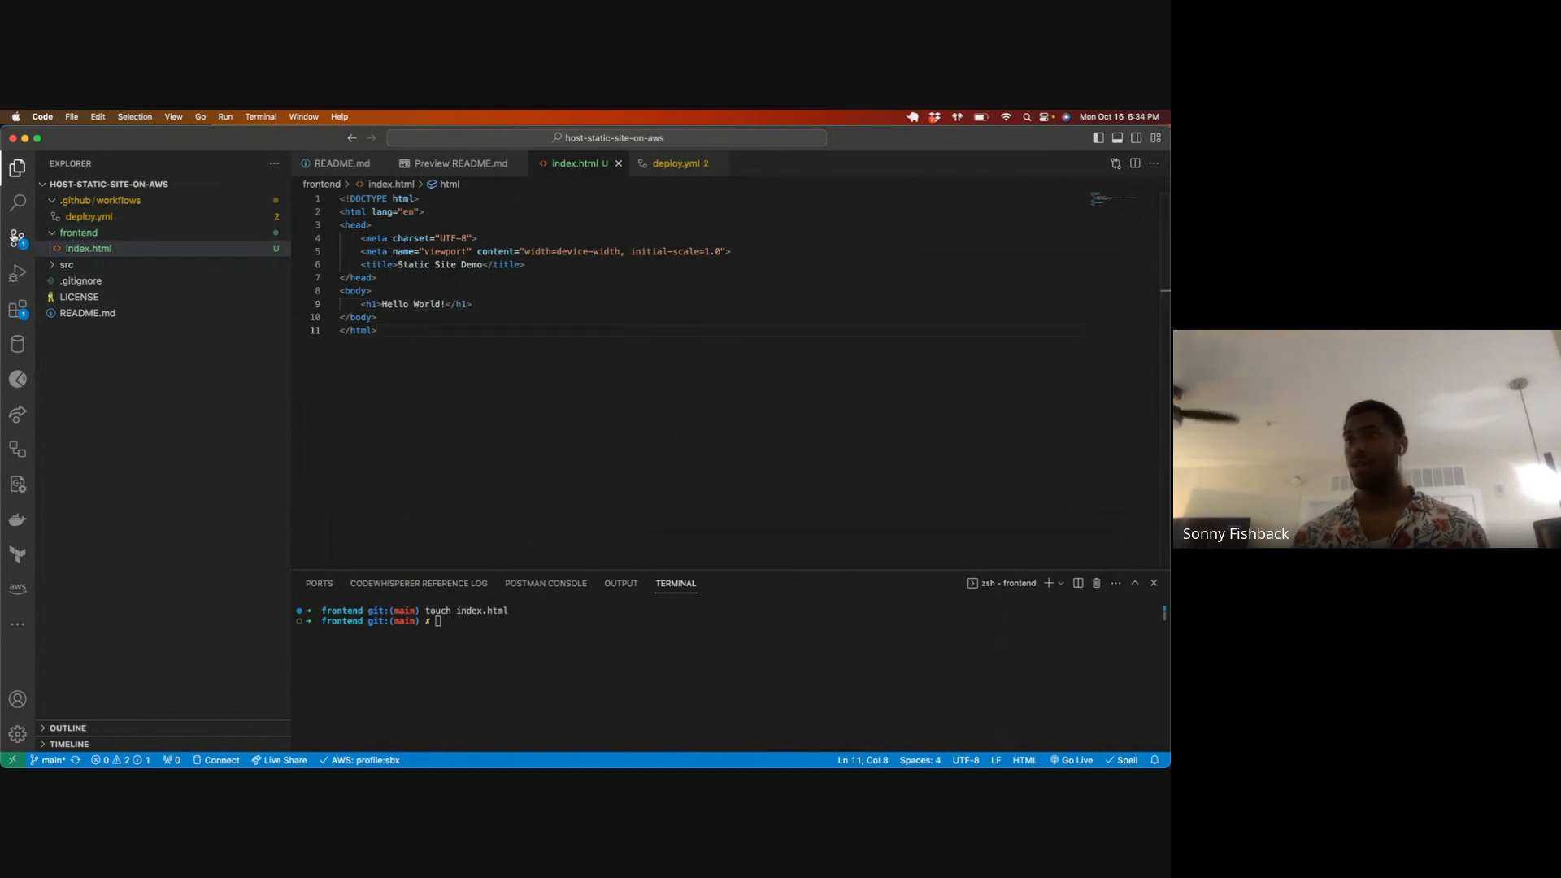
Step: Review the pending source control changes and the branch trigger settings in deploy.yml
left_click(17, 237)
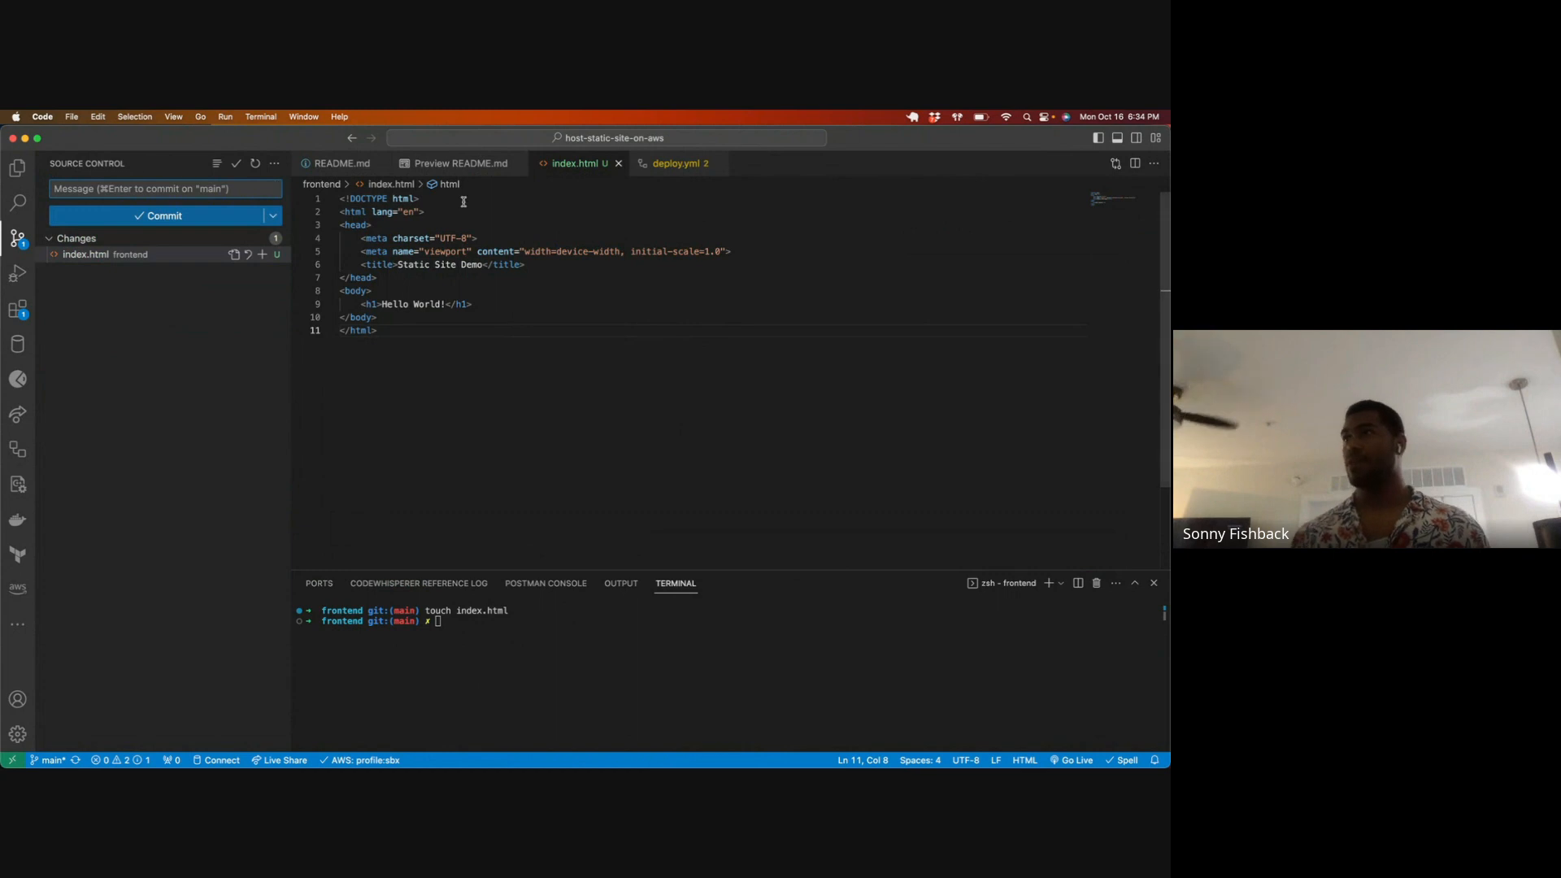
left_click(460, 163)
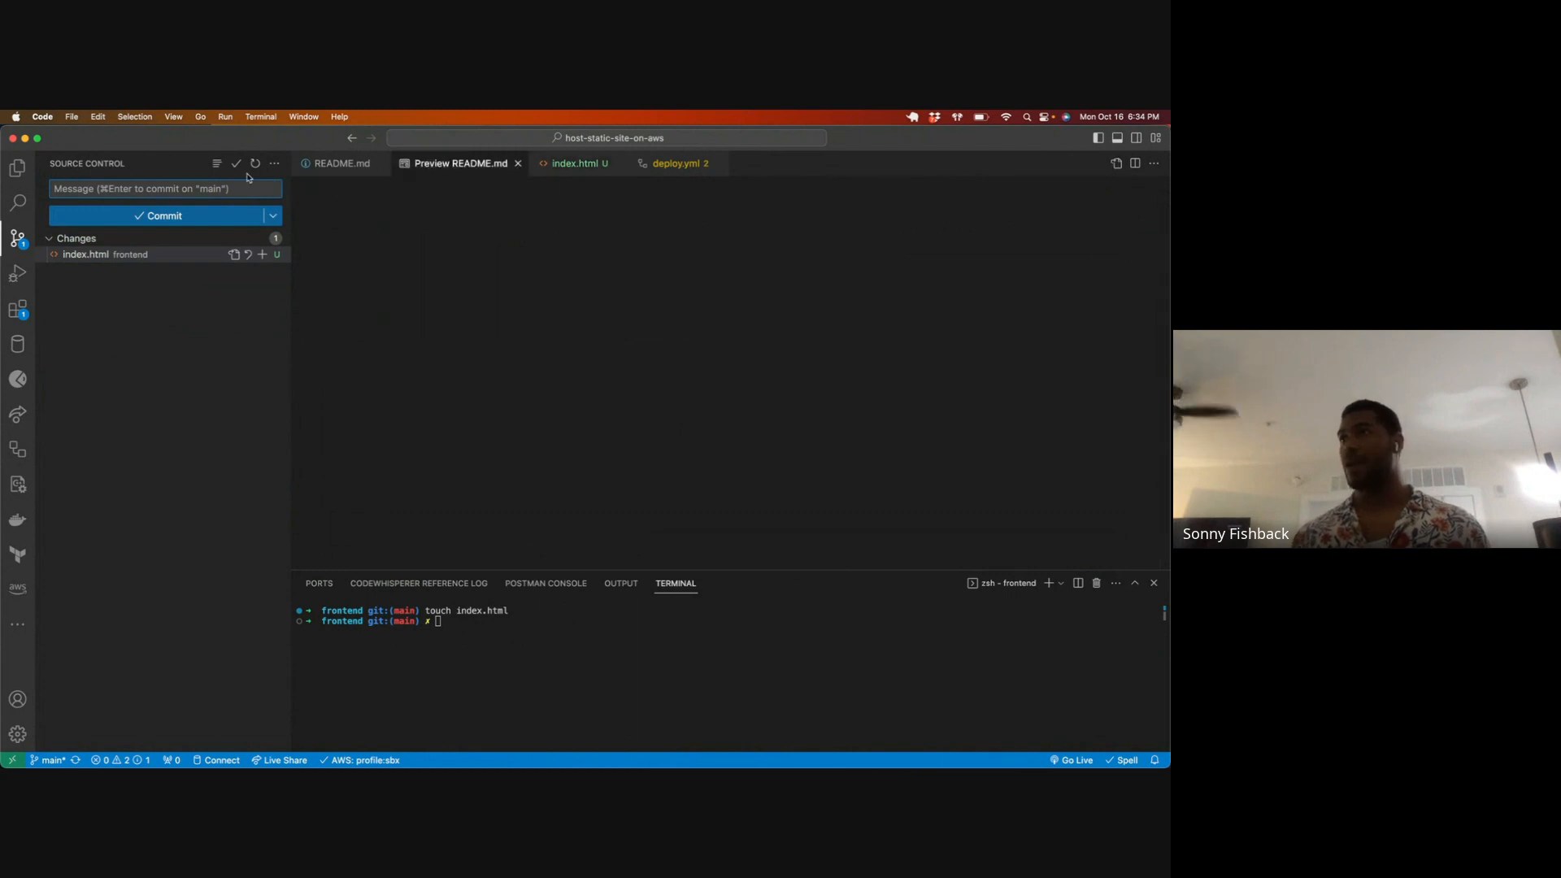
left_click(675, 164)
left_click_drag(405, 251, 471, 254)
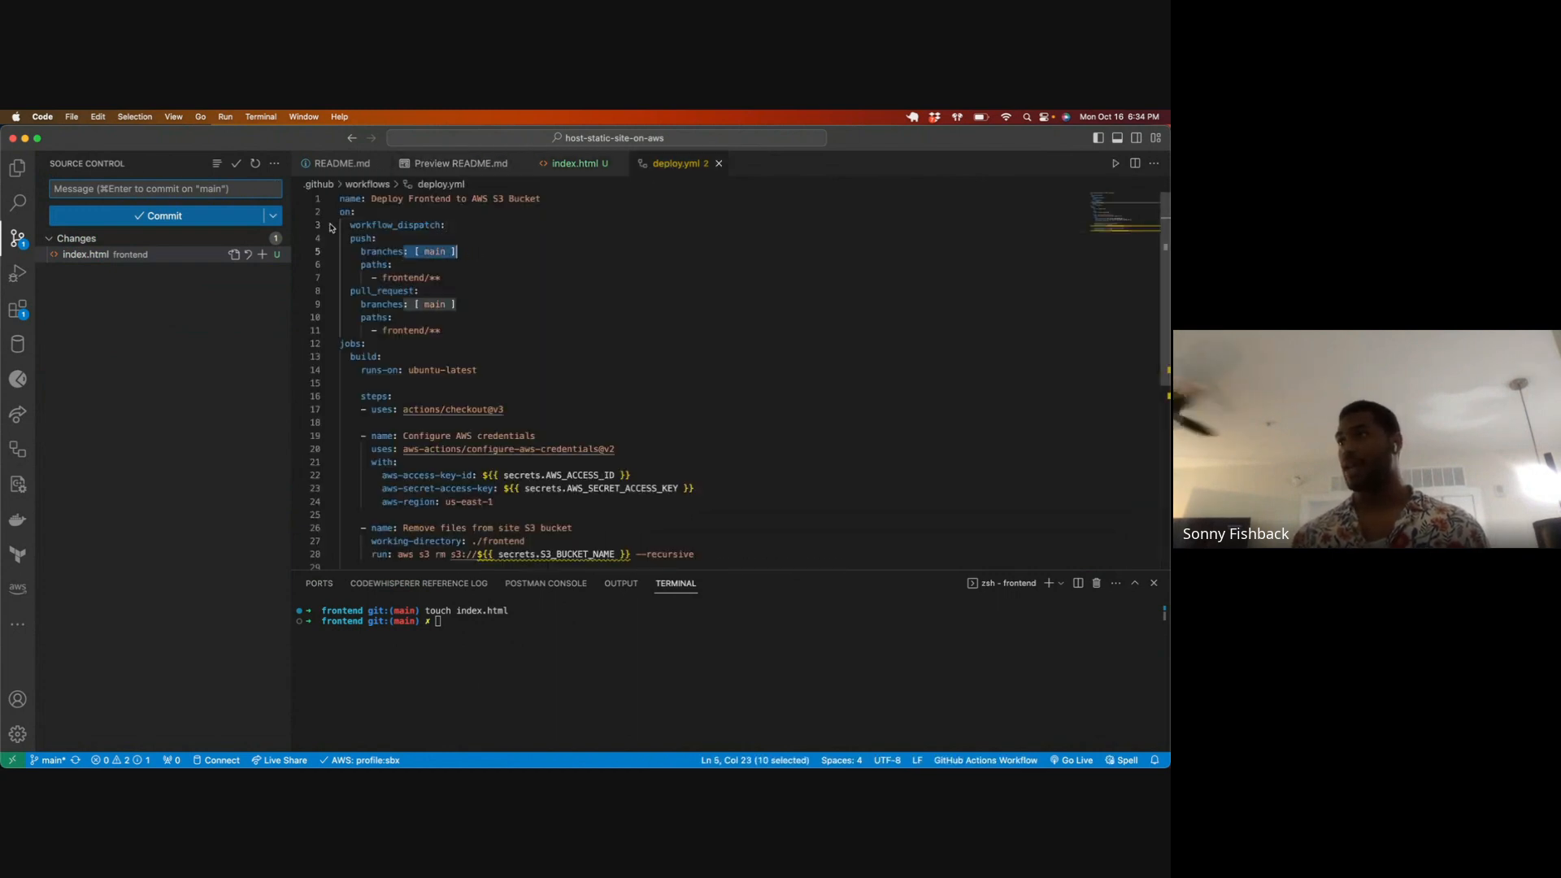
left_click_drag(368, 211, 309, 210)
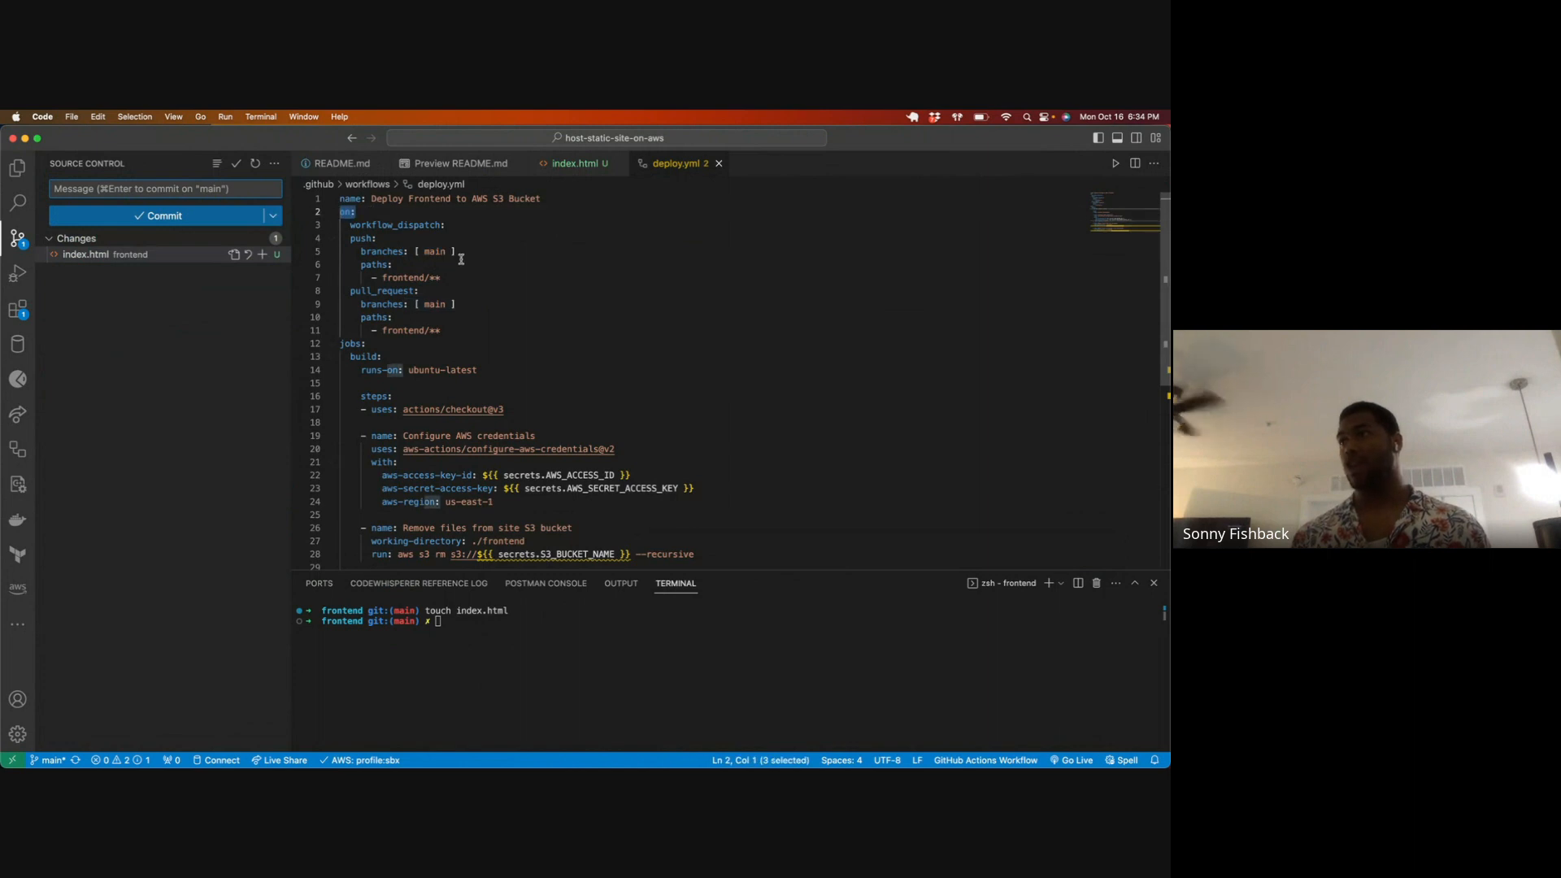
Step: Examine the frontend/** path filter and the push and pull_request triggers in deploy.yml
left_click_drag(375, 275, 463, 278)
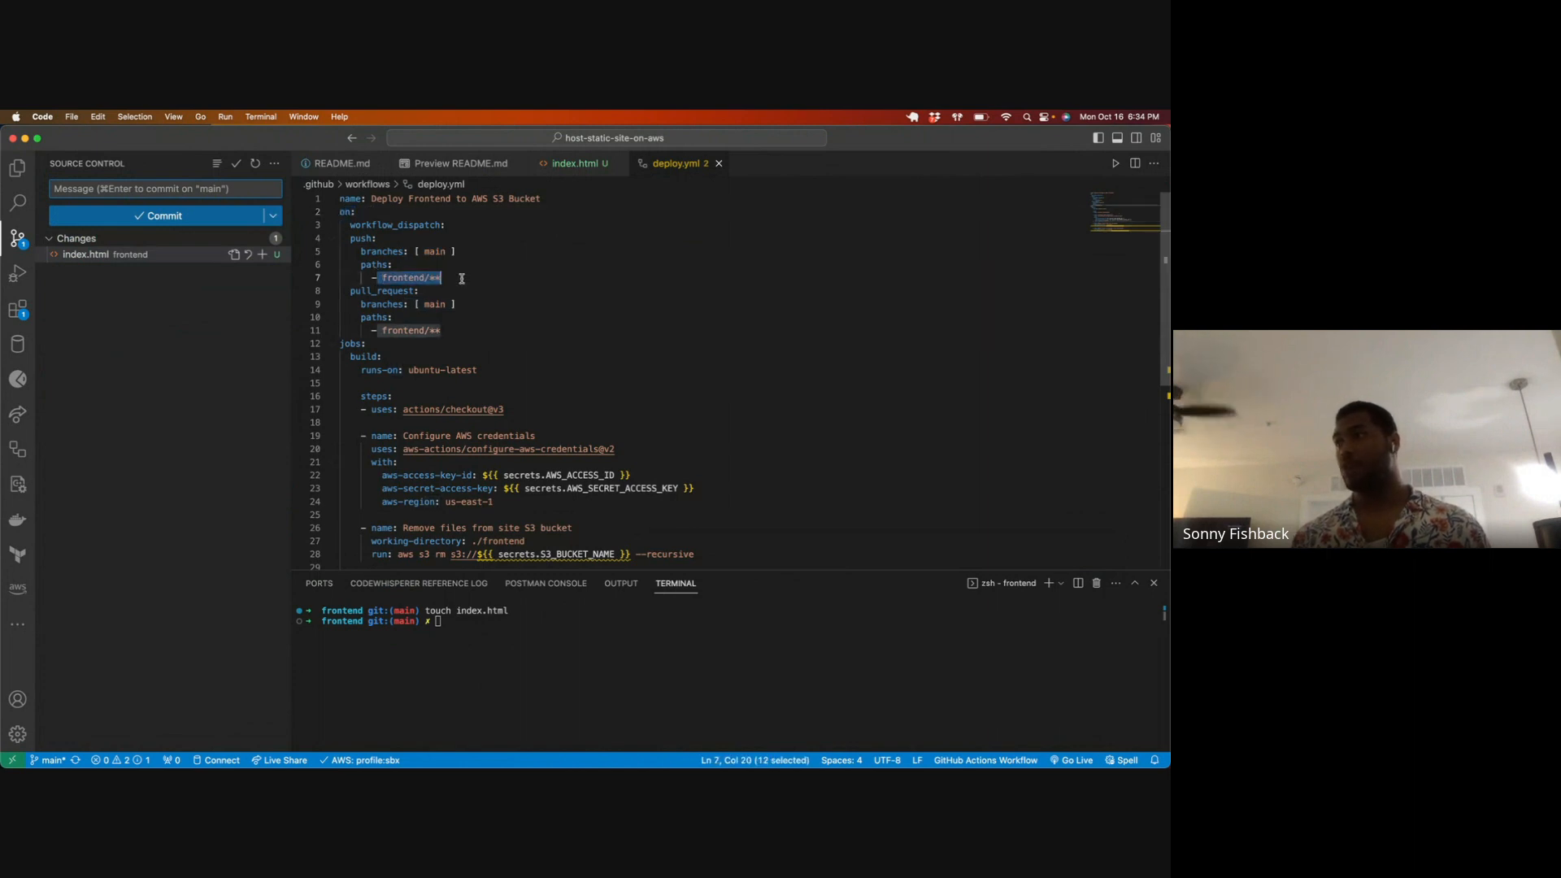
left_click(463, 279)
left_click_drag(350, 239, 399, 242)
left_click_drag(347, 291, 469, 296)
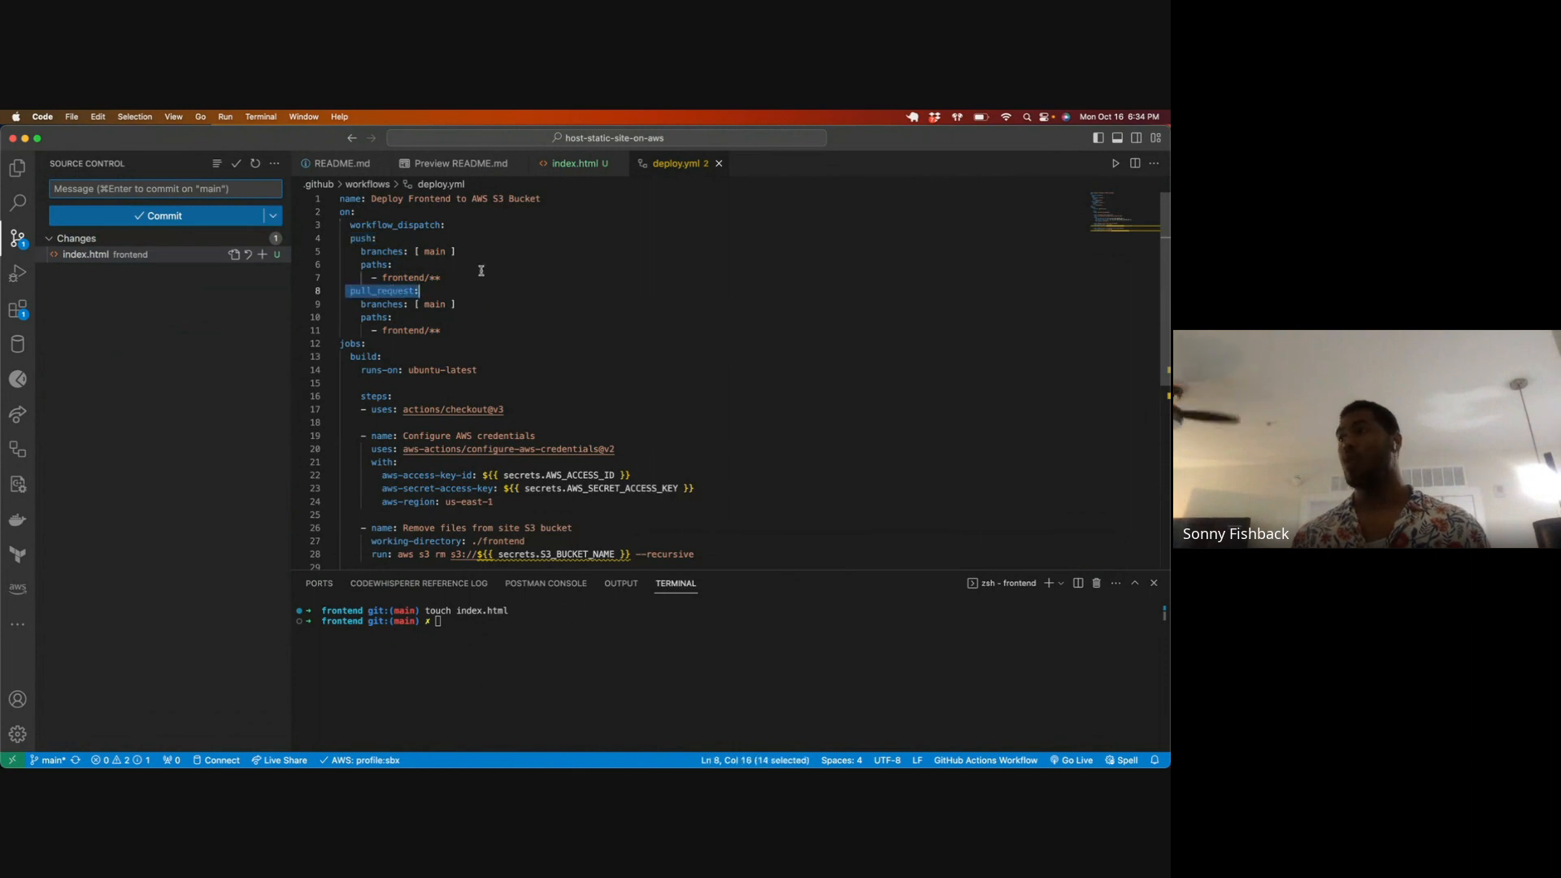
Step: Close the deploy.yml and README.md source files and show the README preview
left_click(718, 163)
left_click(558, 166)
left_click(406, 168)
left_click(340, 166)
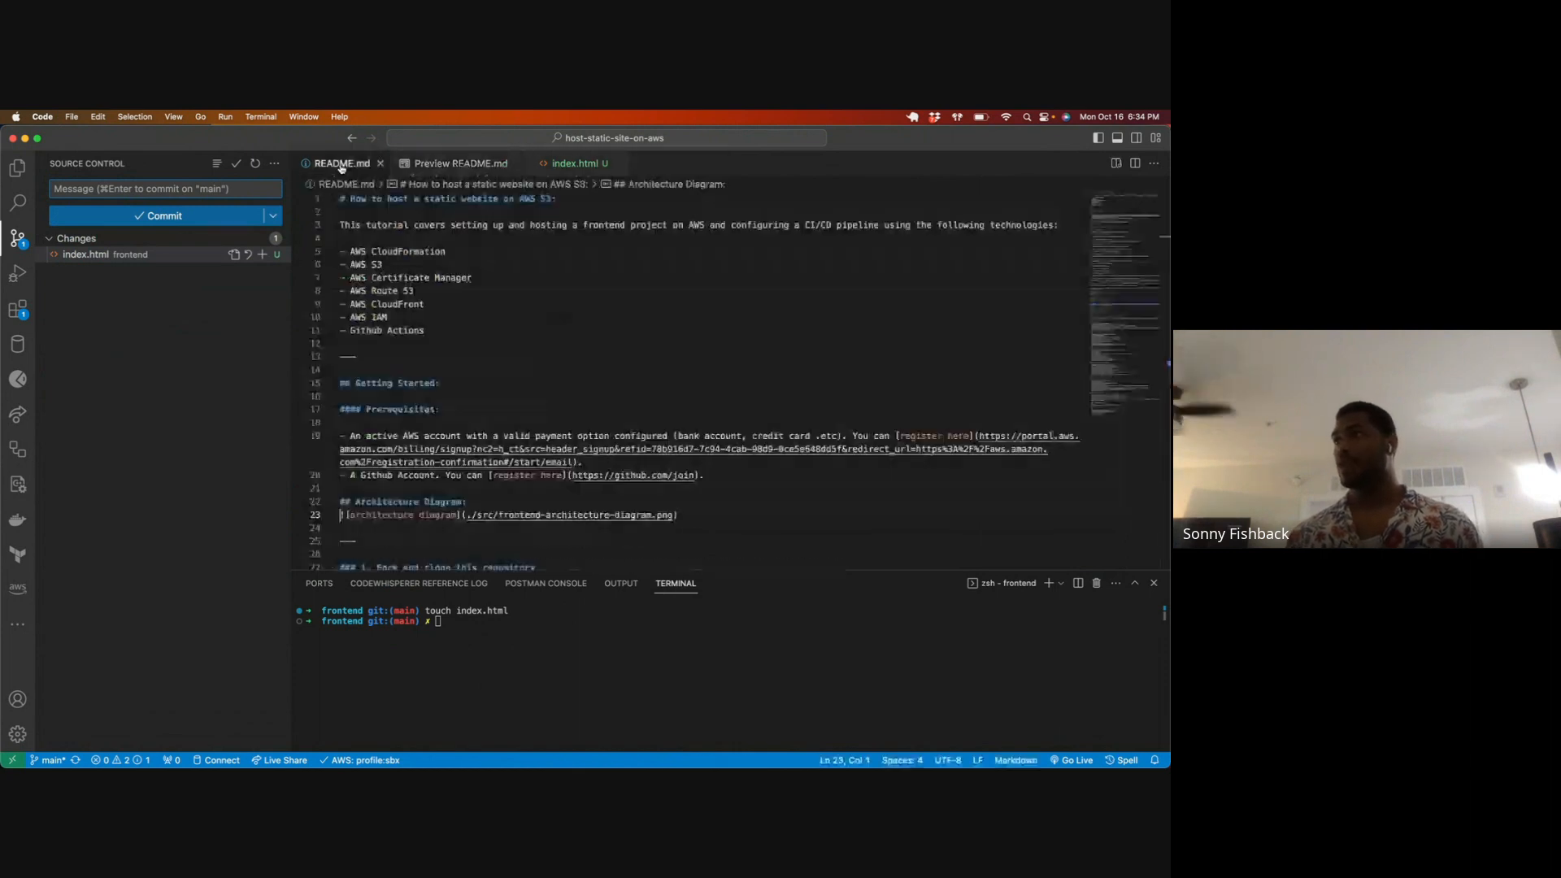
left_click(463, 167)
left_click(380, 163)
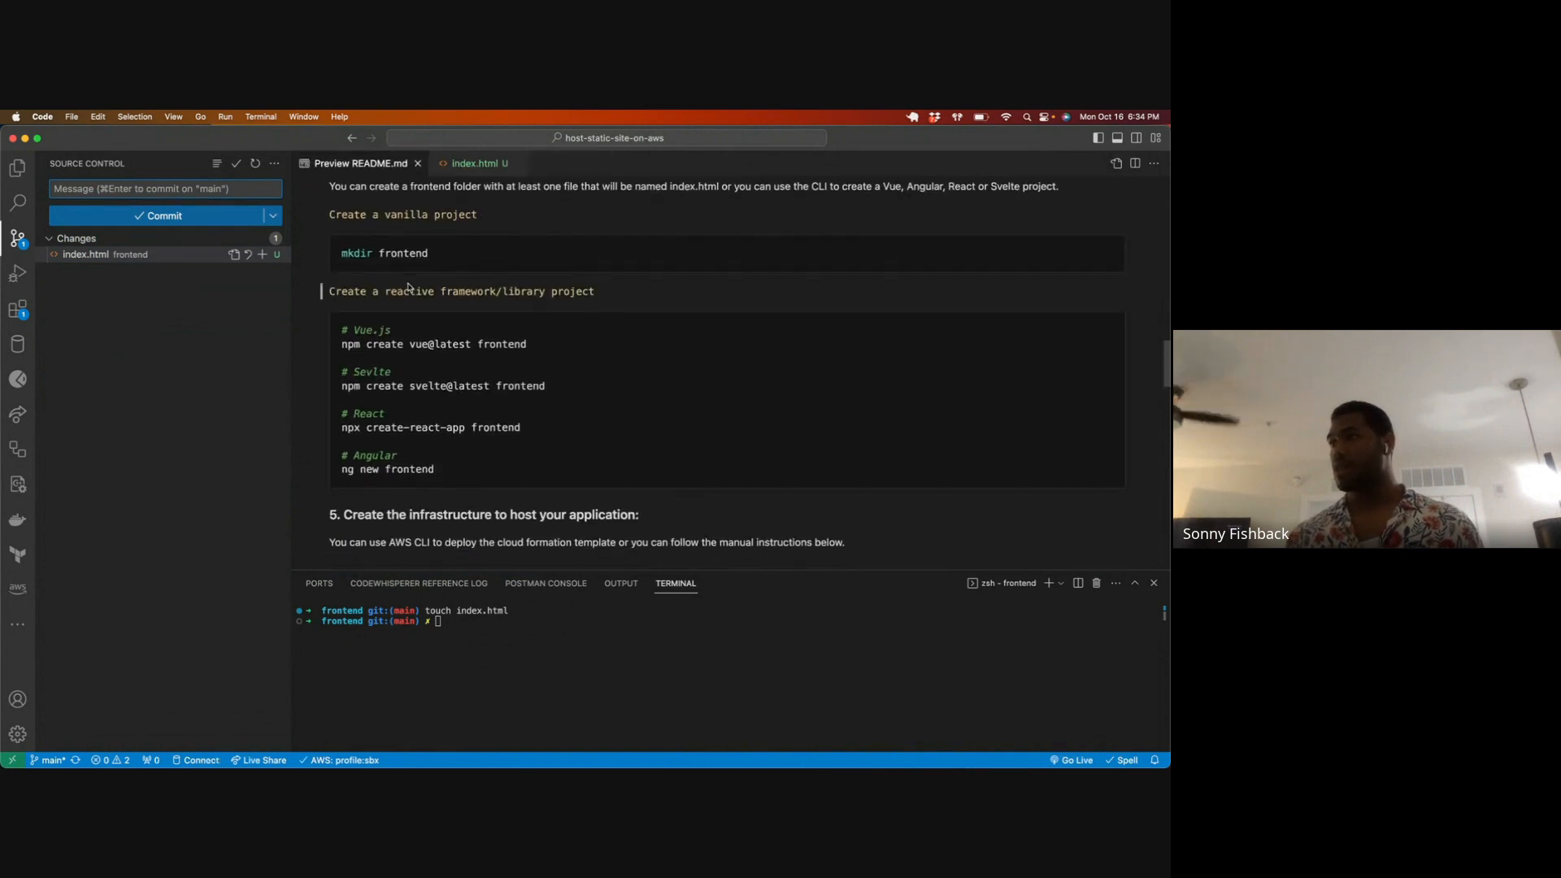
Step: Show the README's S3 bucket instructions with the editor beside the browser and the editor's side bar hidden
scroll(409, 286, "down", 5)
scroll(409, 288, "down", 1)
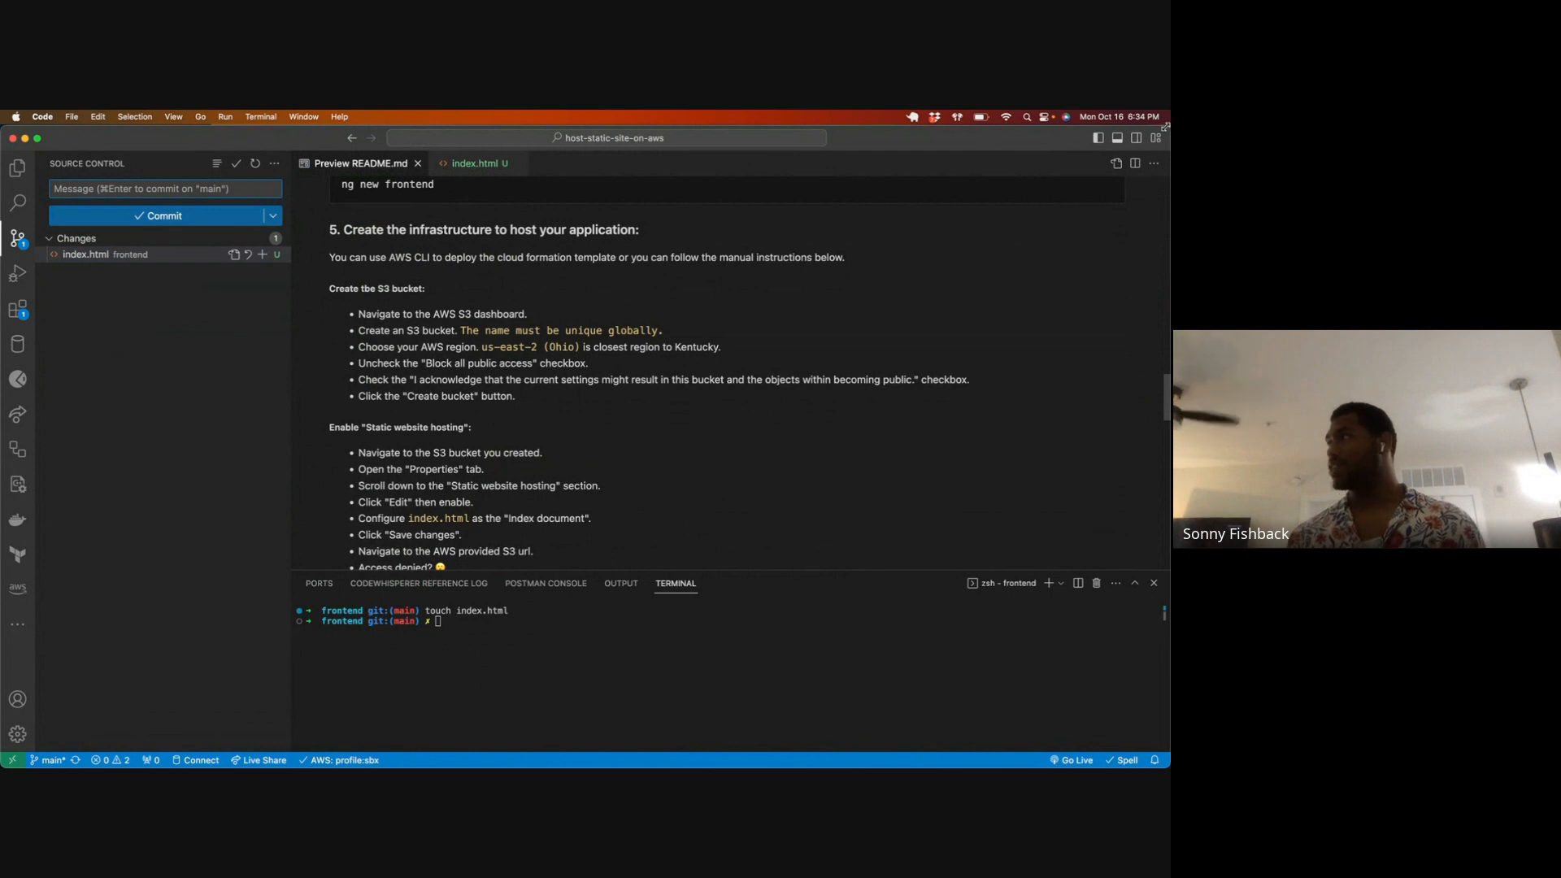
left_click_drag(1120, 126, 548, 125)
key("super+b")
scroll(301, 368, "down", 1)
scroll(307, 369, "up", 1)
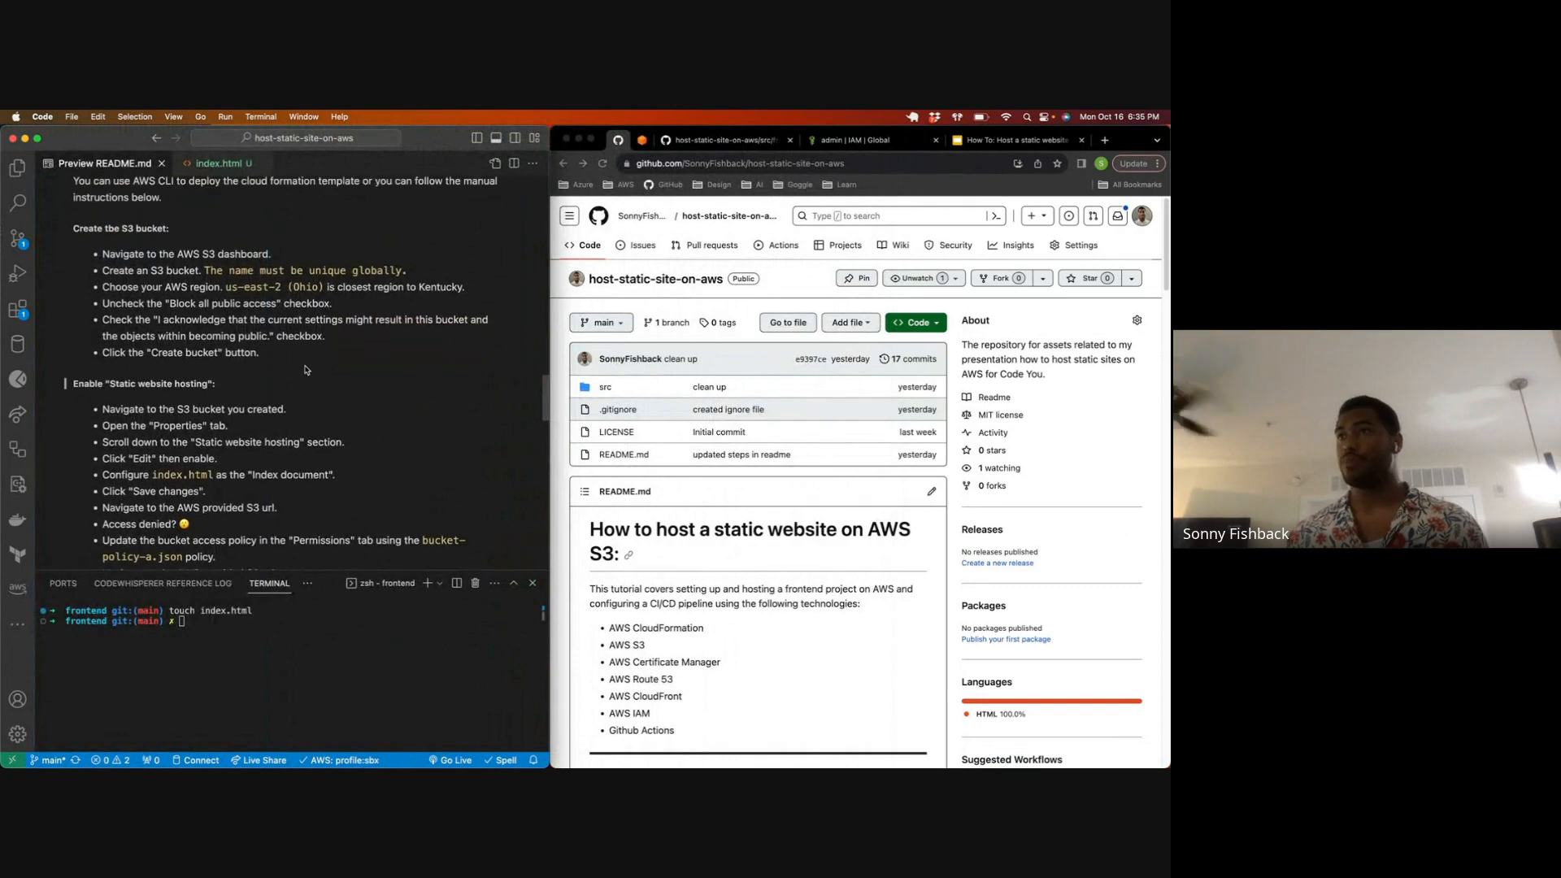
Step: Switch to the AWS console in the browser, search for s3 and open the S3 service
left_click(829, 142)
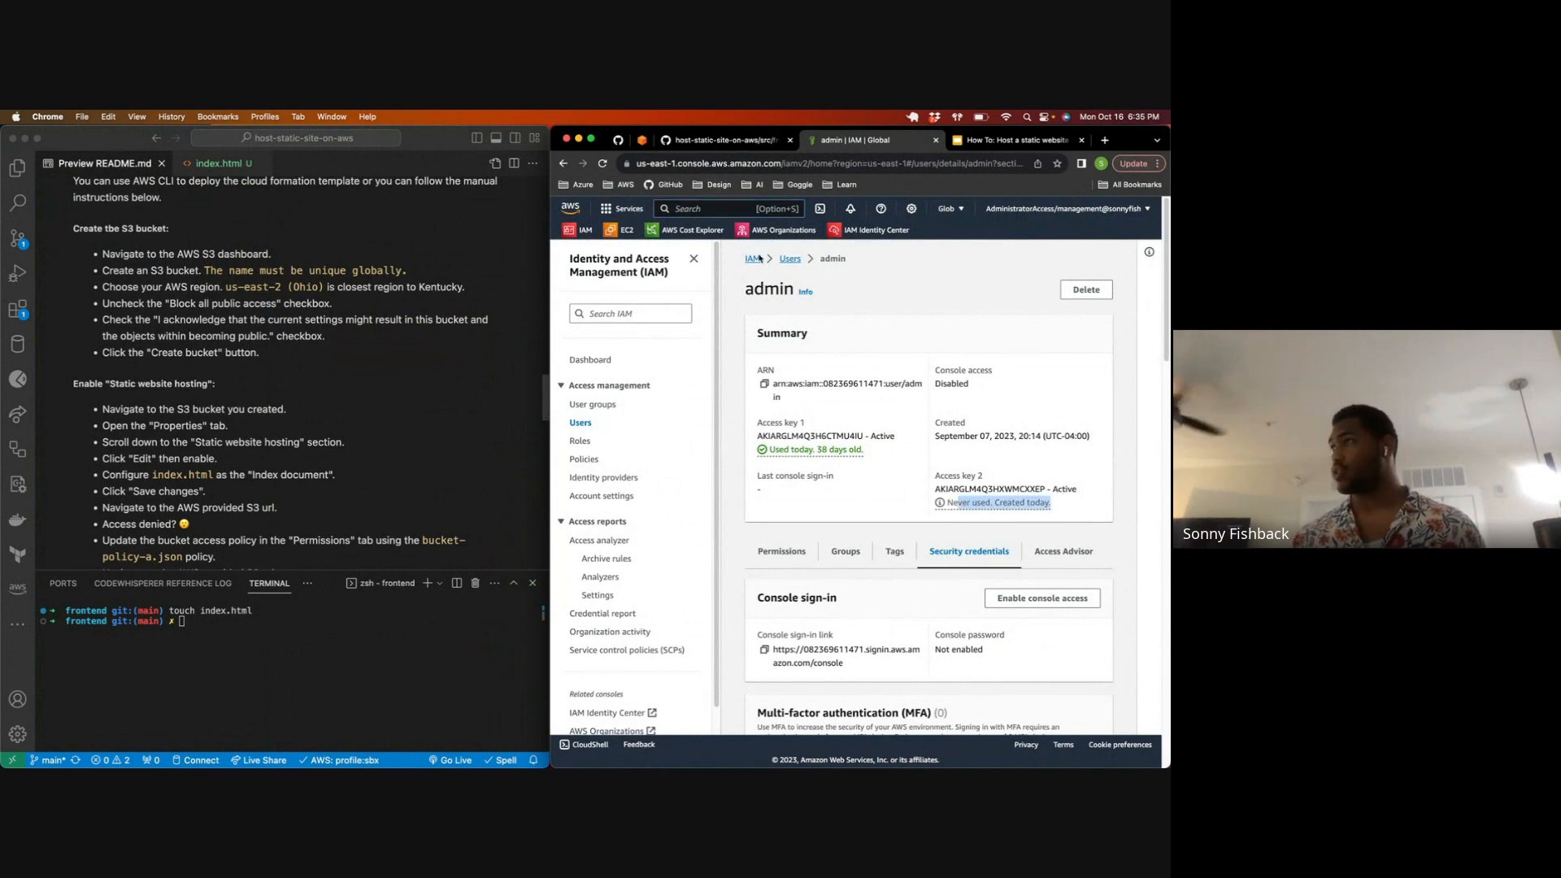
left_click(695, 210)
type("s")
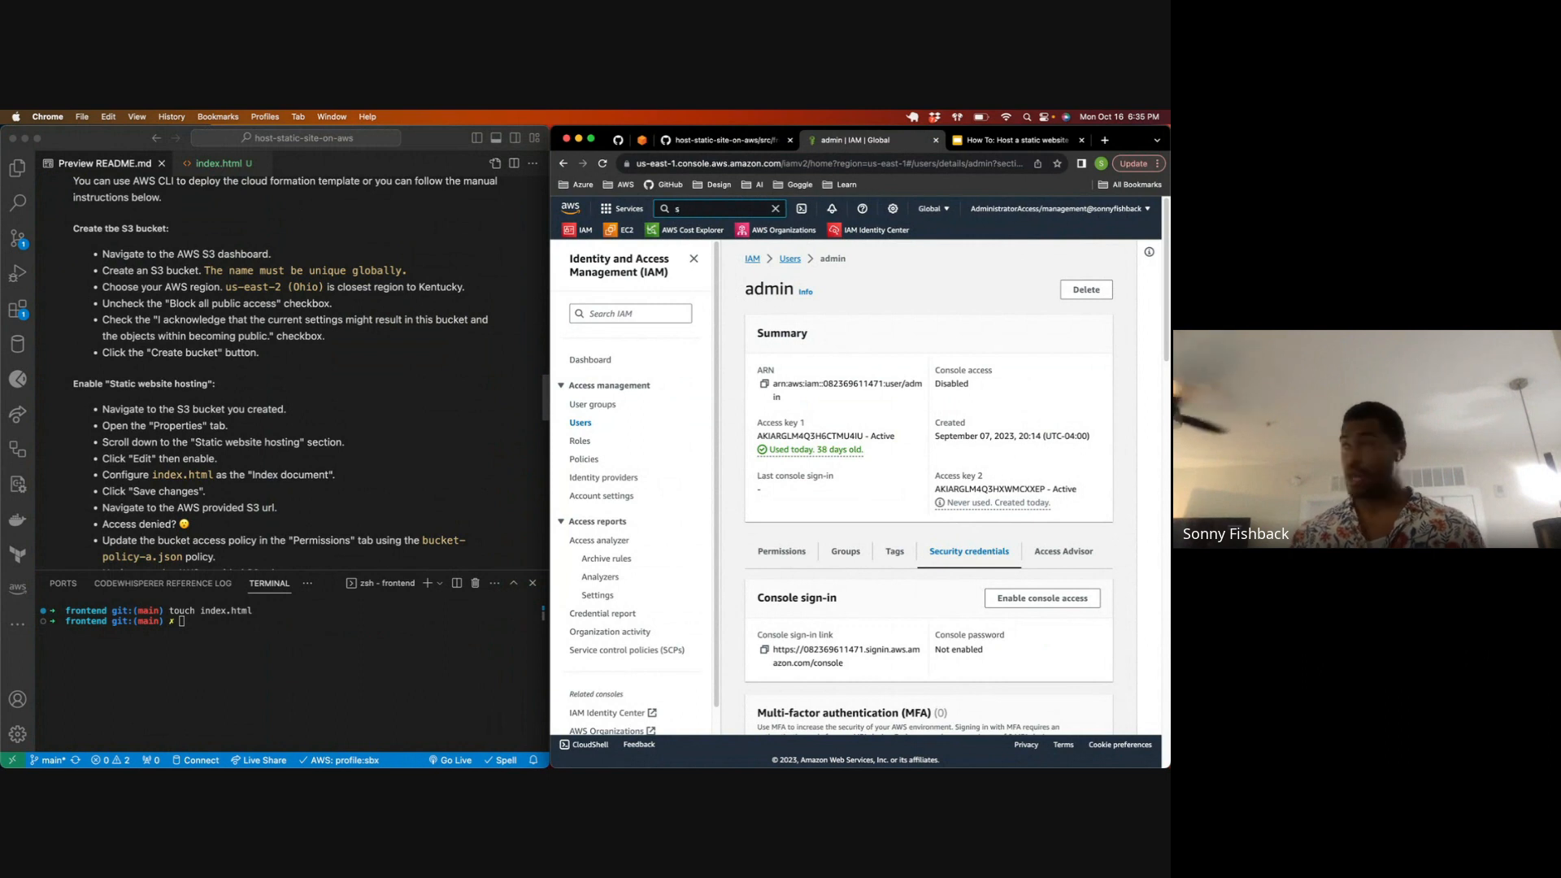
type("3")
mouse_move(850, 327)
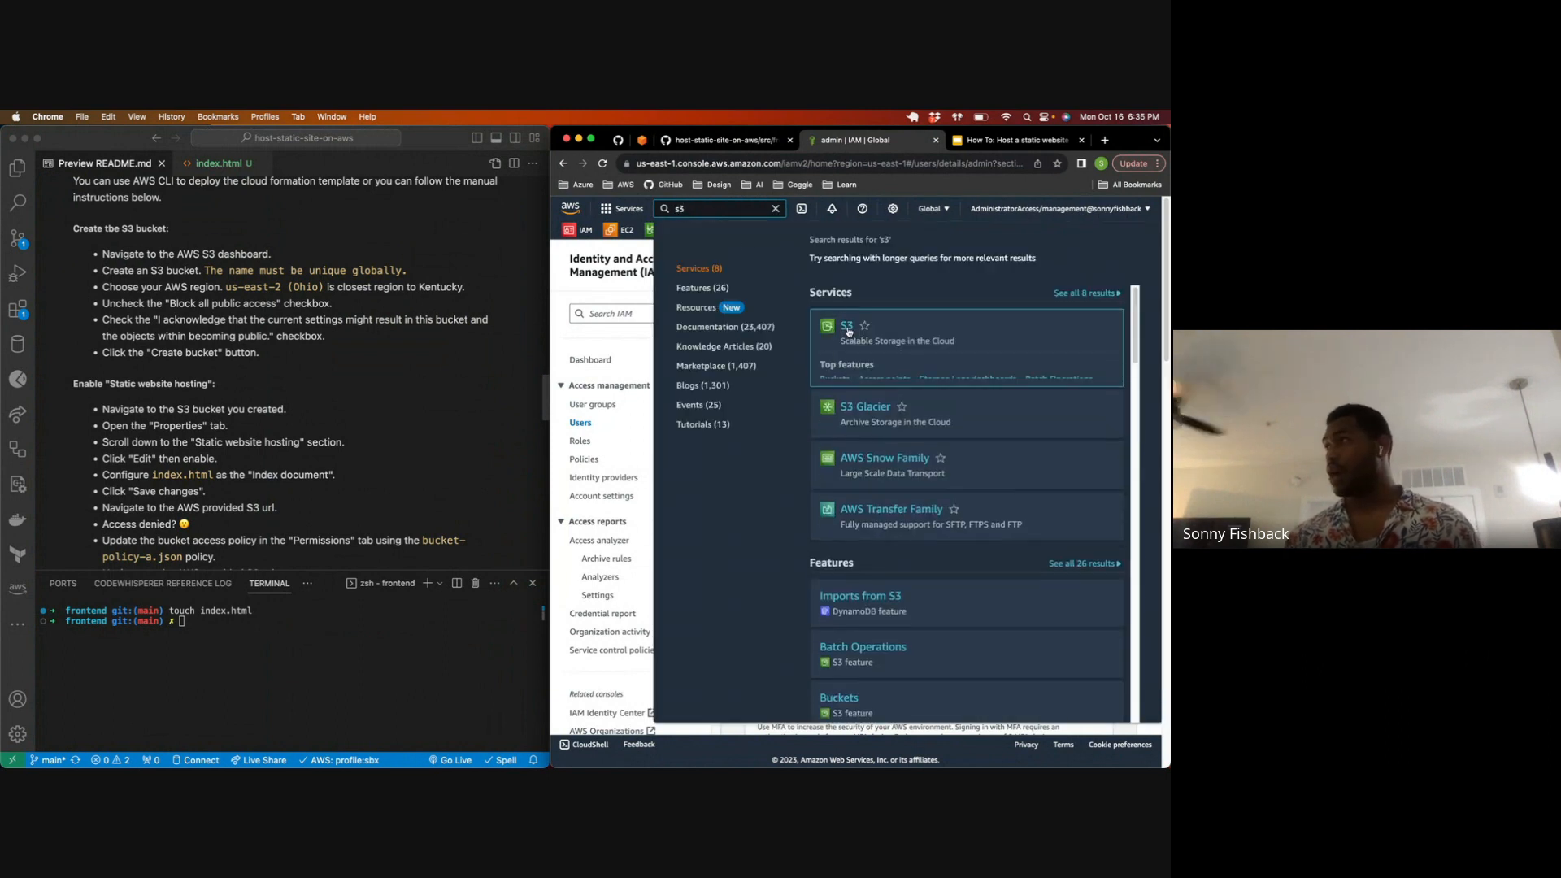
left_click(849, 327)
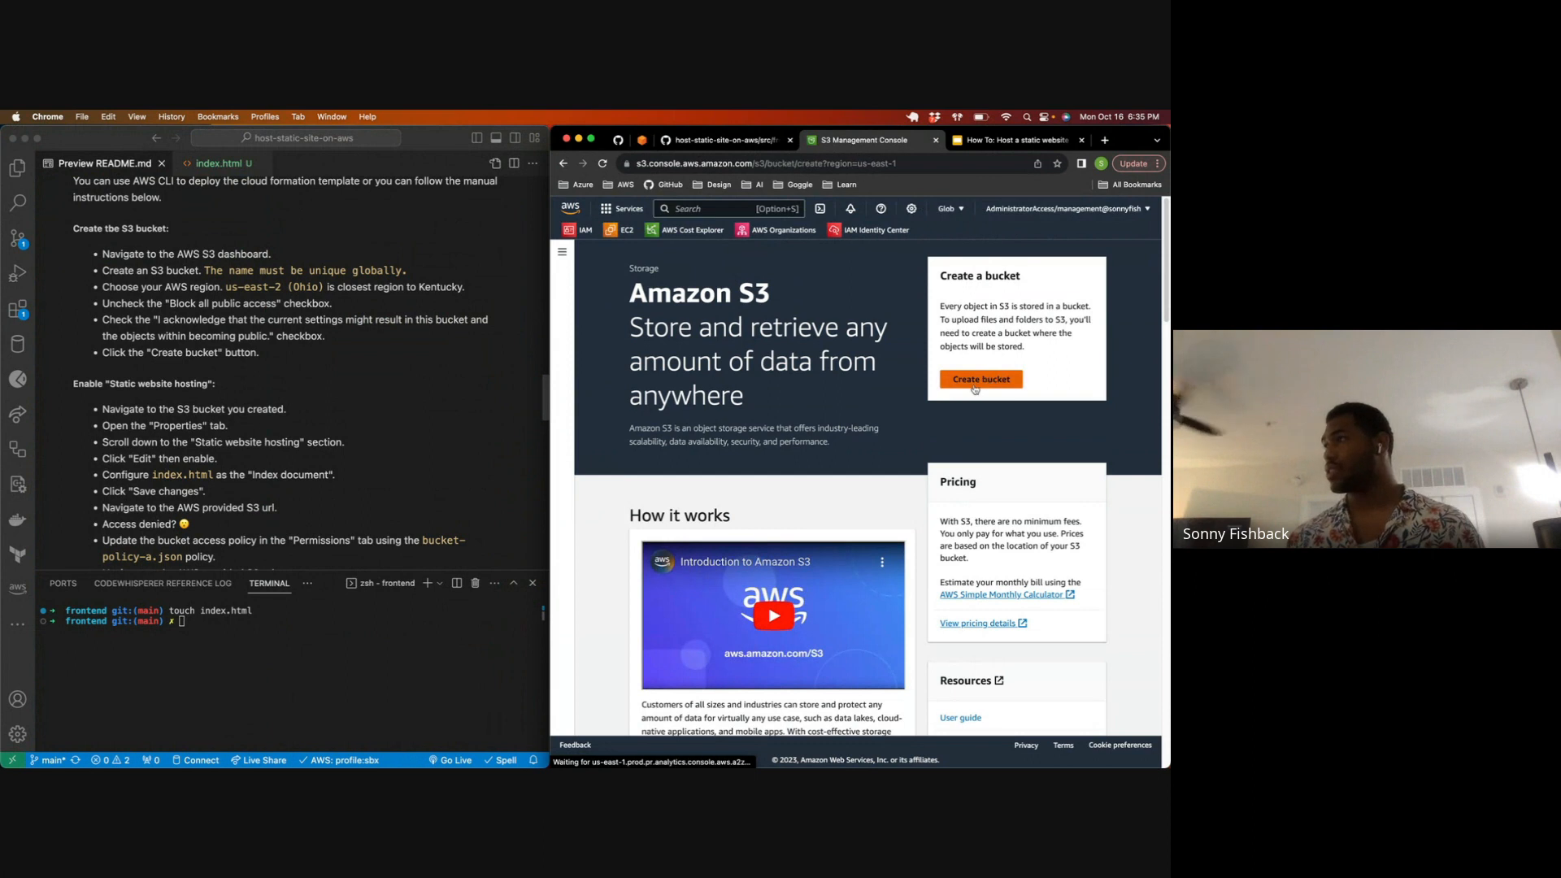
Step: Start a new S3 bucket named snbx.link, keeping the US East (N. Virginia) us-east-1 region
left_click(706, 404)
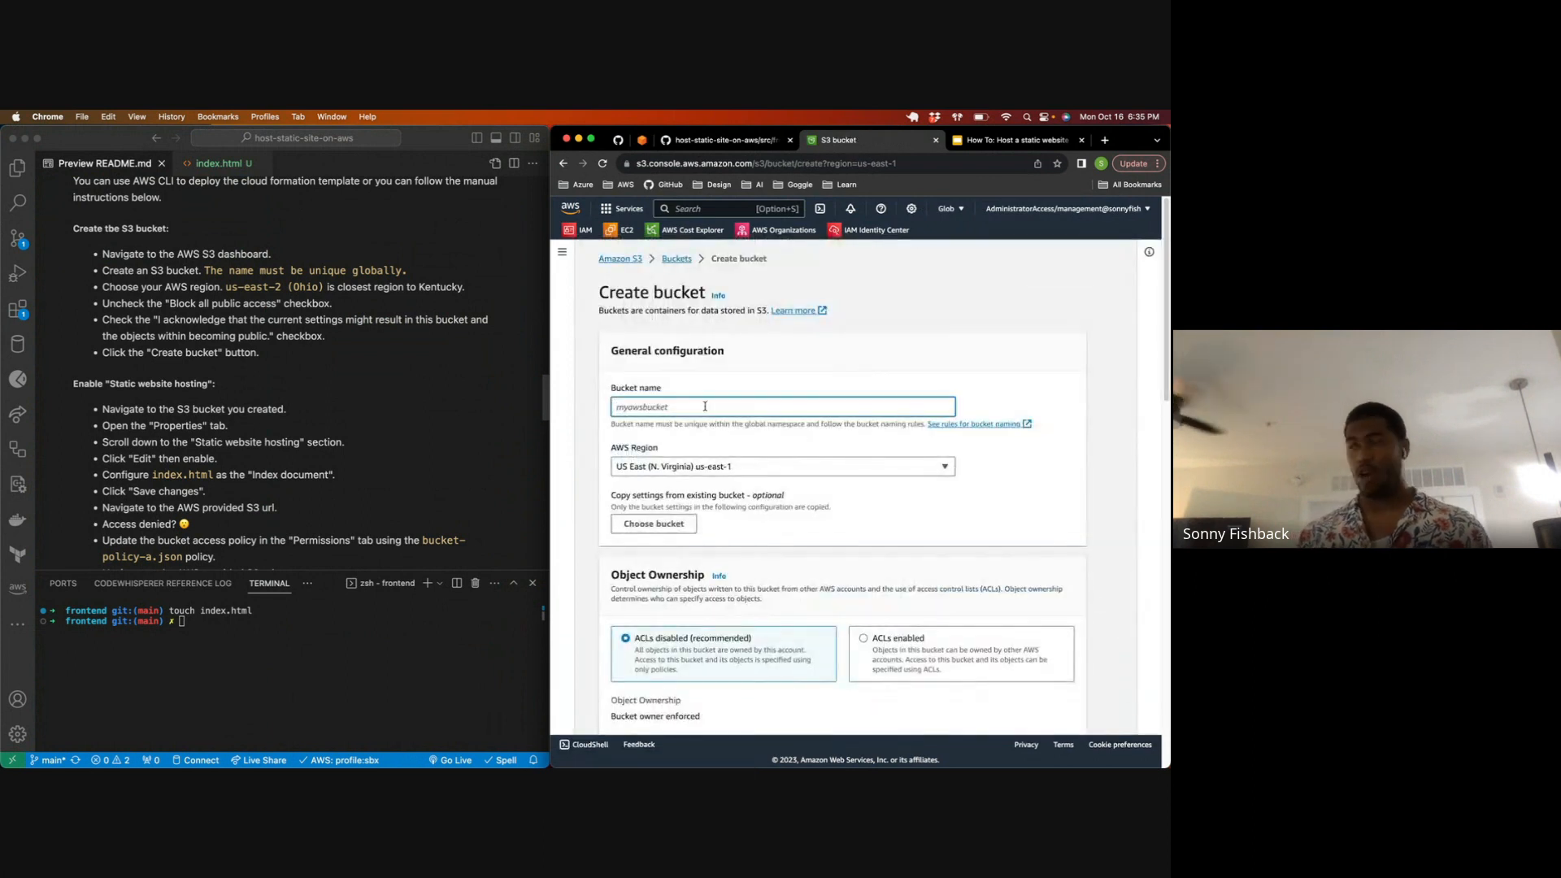
type("snbx.link")
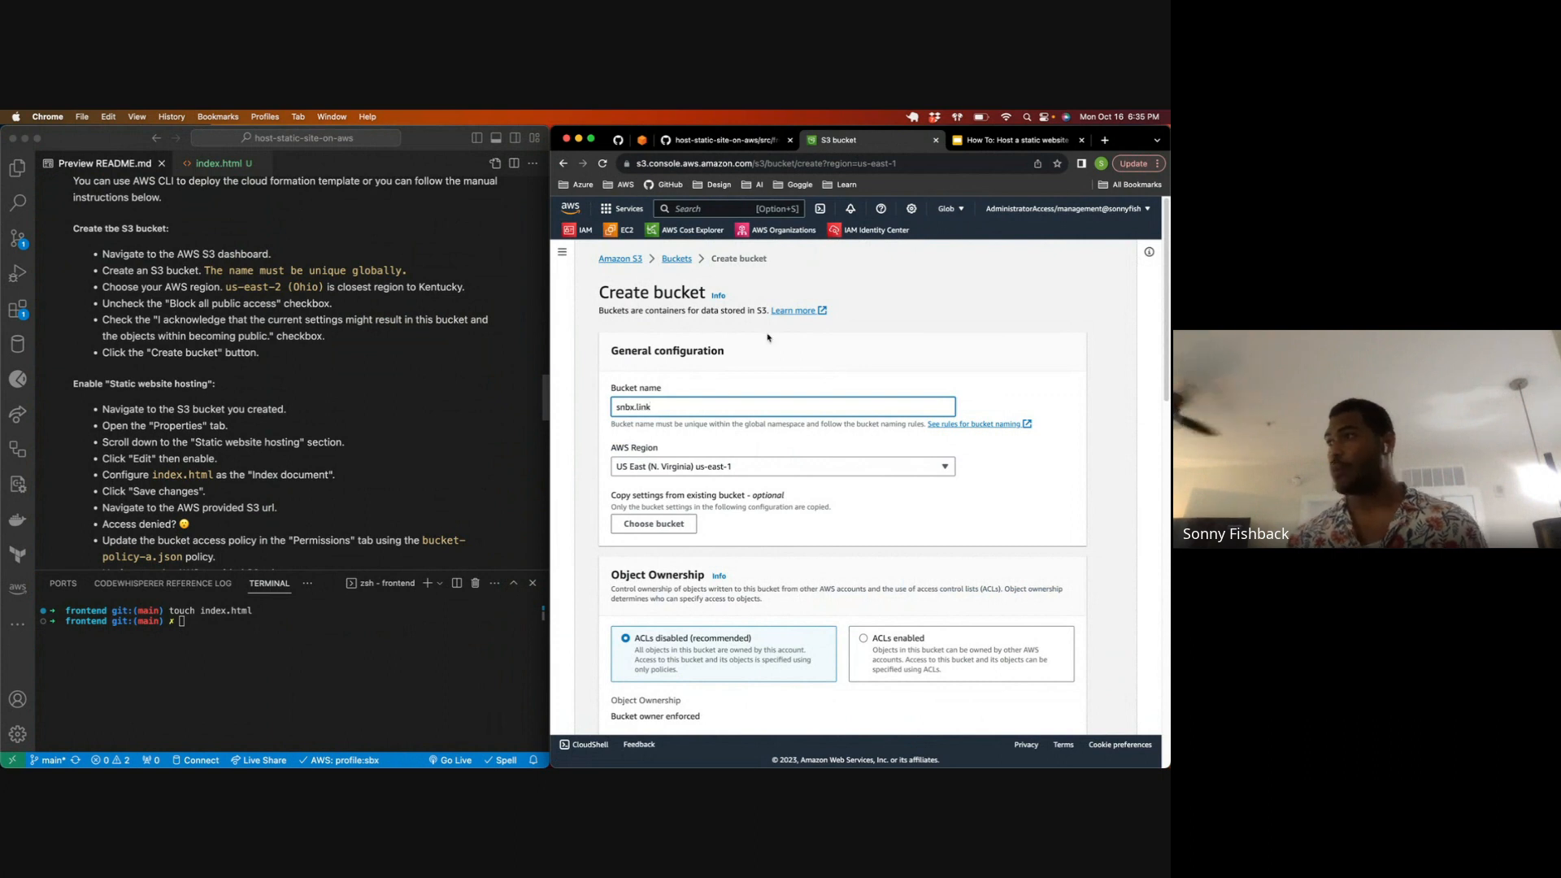
left_click_drag(659, 417, 608, 414)
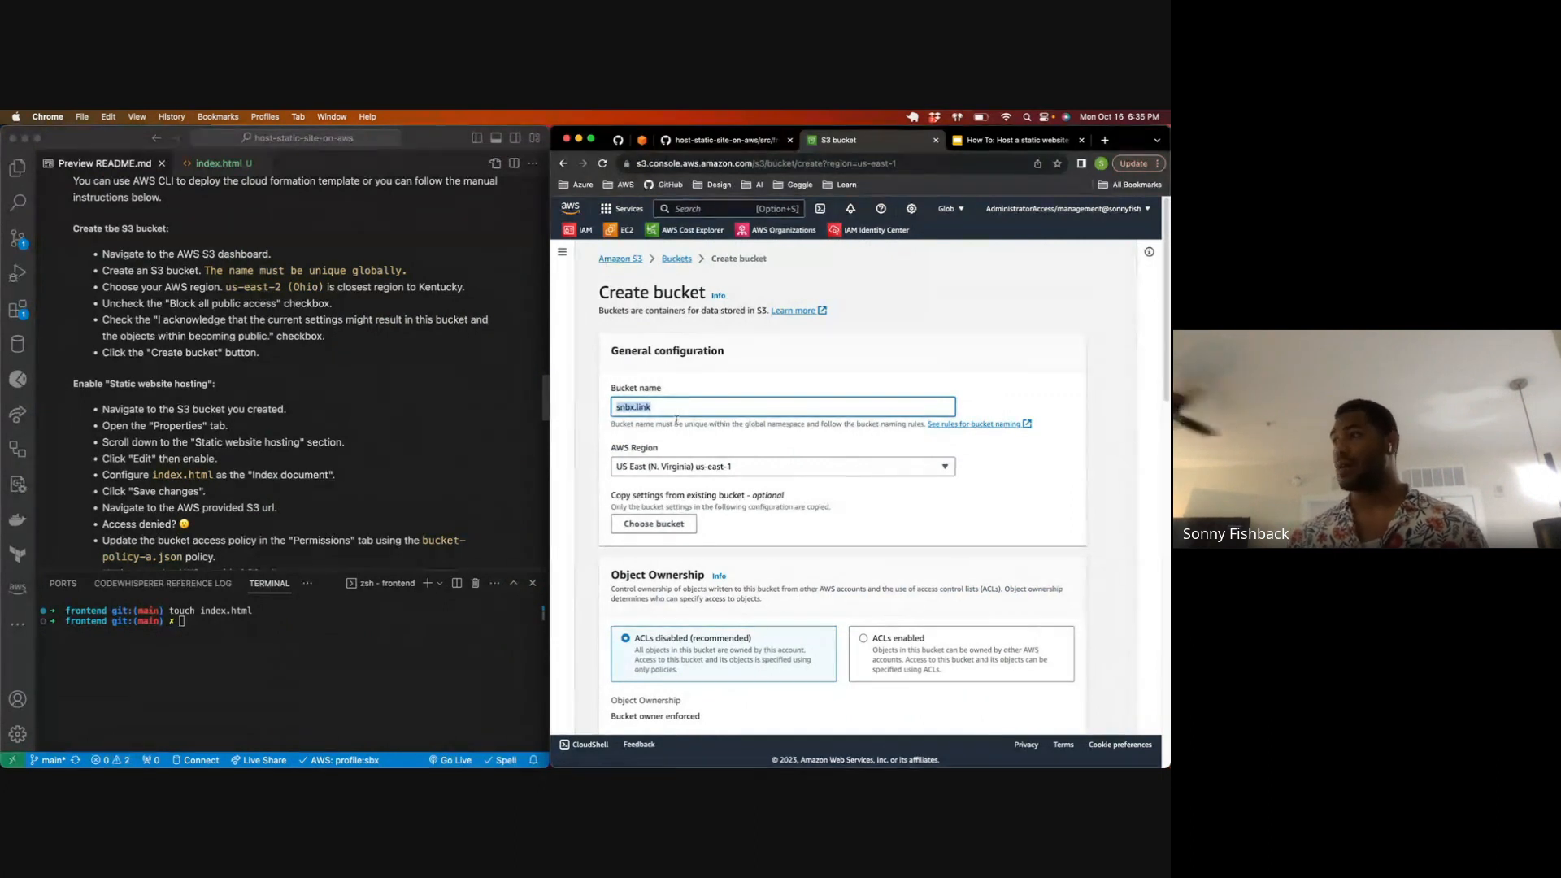
scroll(678, 424, "down", 3)
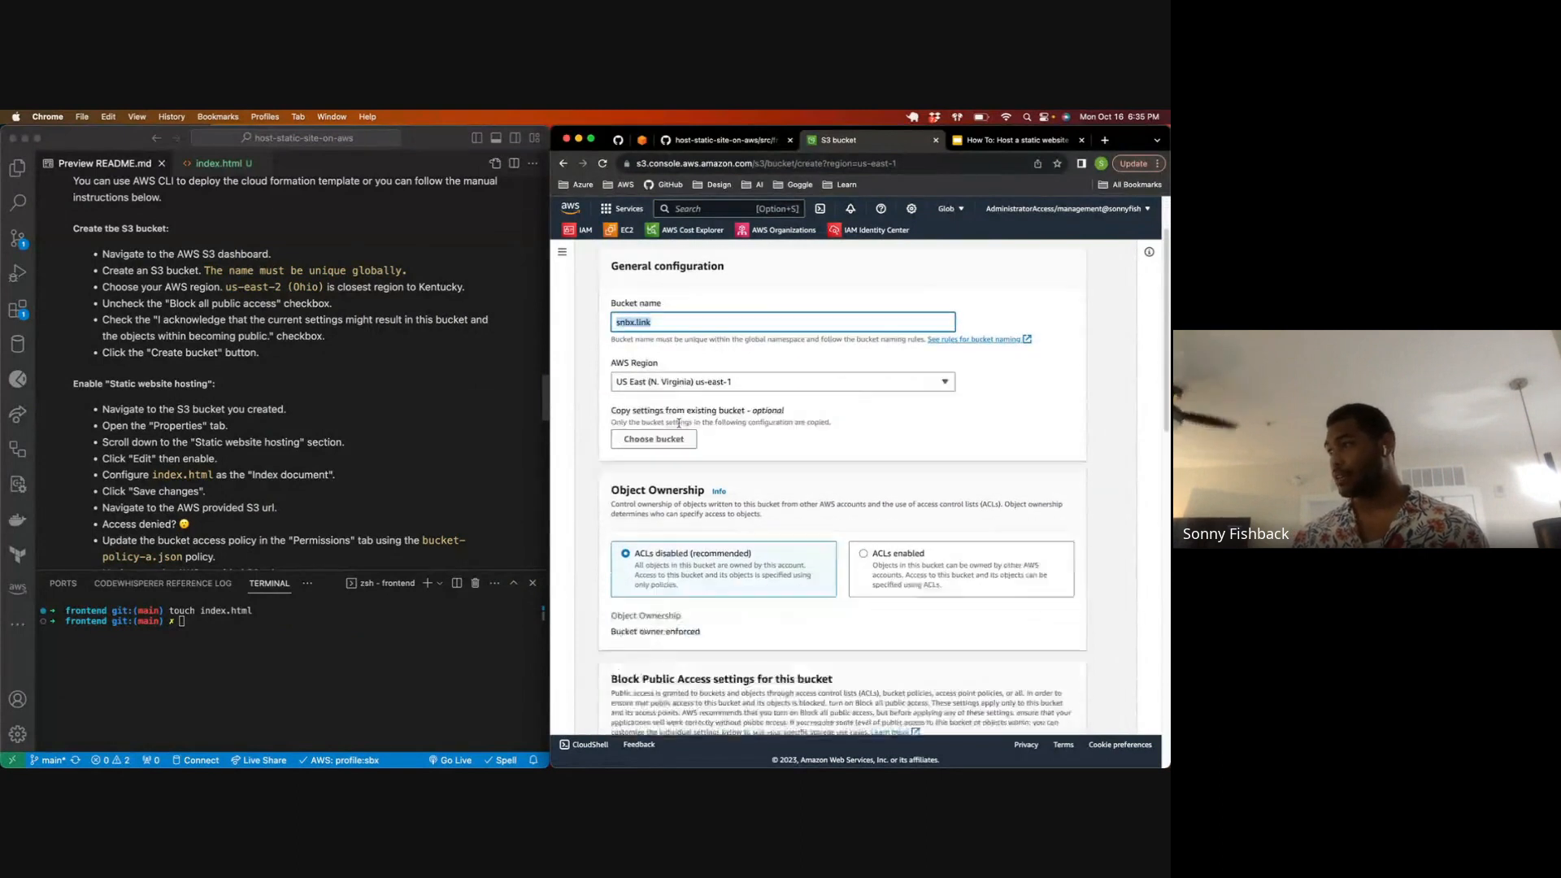
left_click(738, 354)
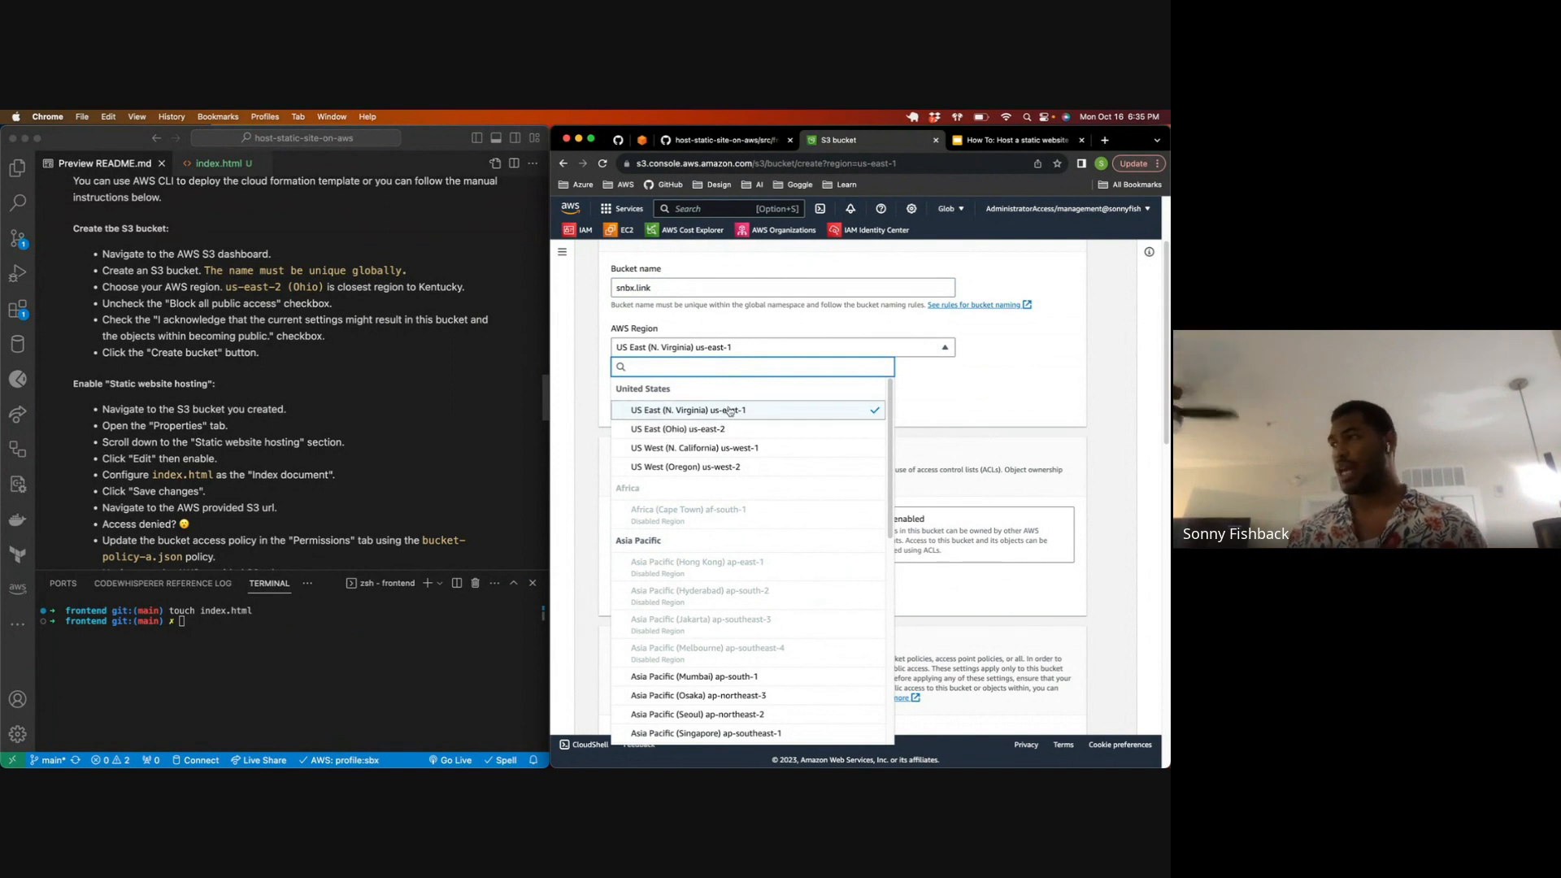
left_click(948, 404)
Step: Turn off Block all public access for the new bucket and acknowledge that its objects might become public
scroll(894, 488, "down", 2)
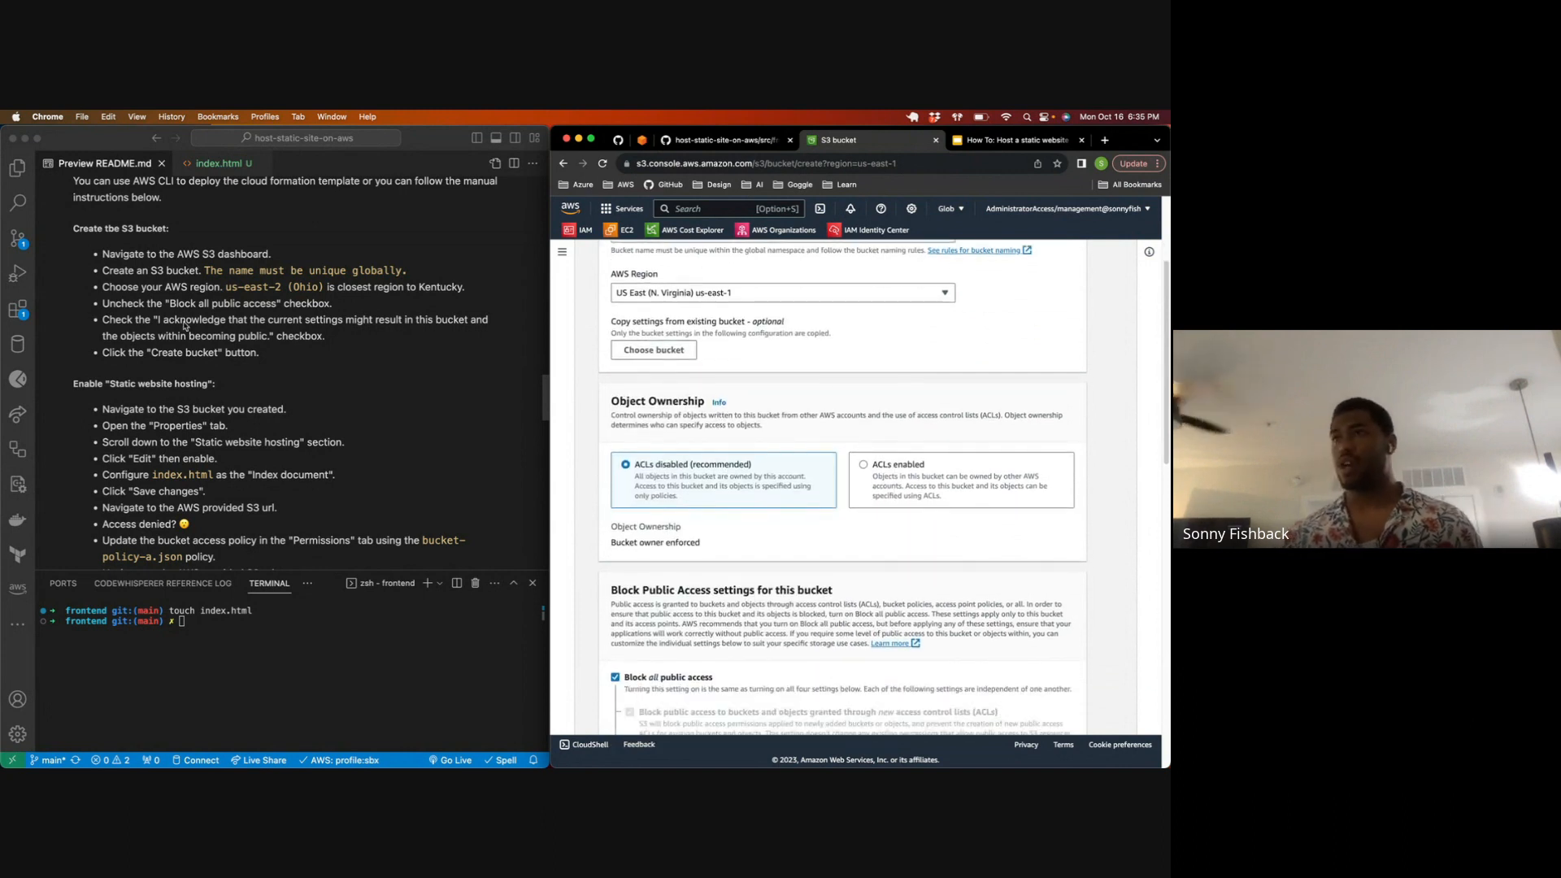
scroll(661, 450, "down", 1)
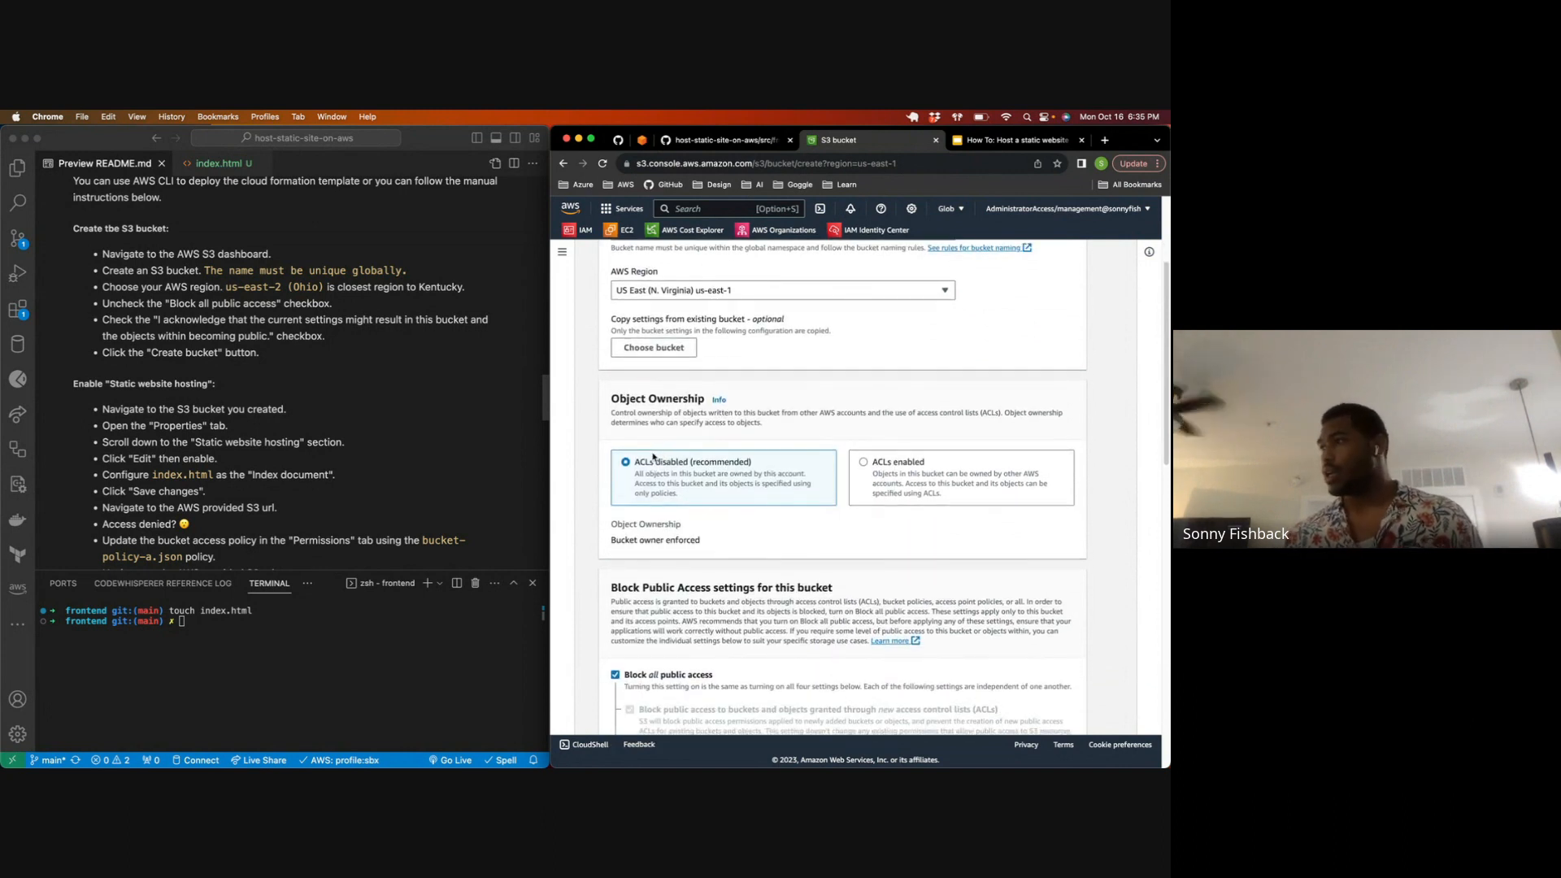
scroll(675, 465, "down", 2)
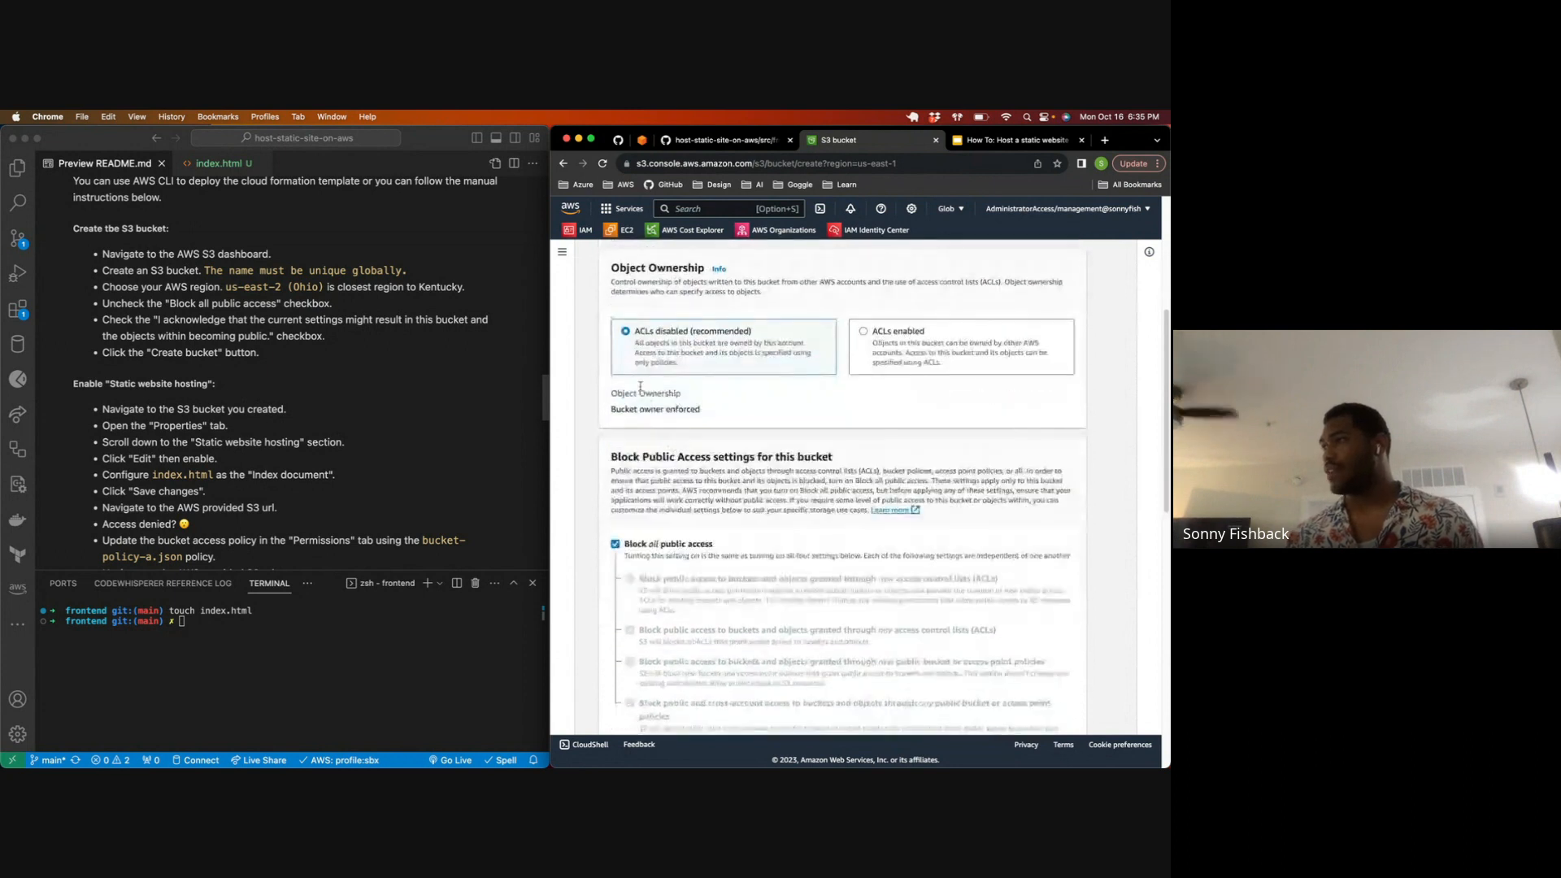
scroll(666, 391, "down", 4)
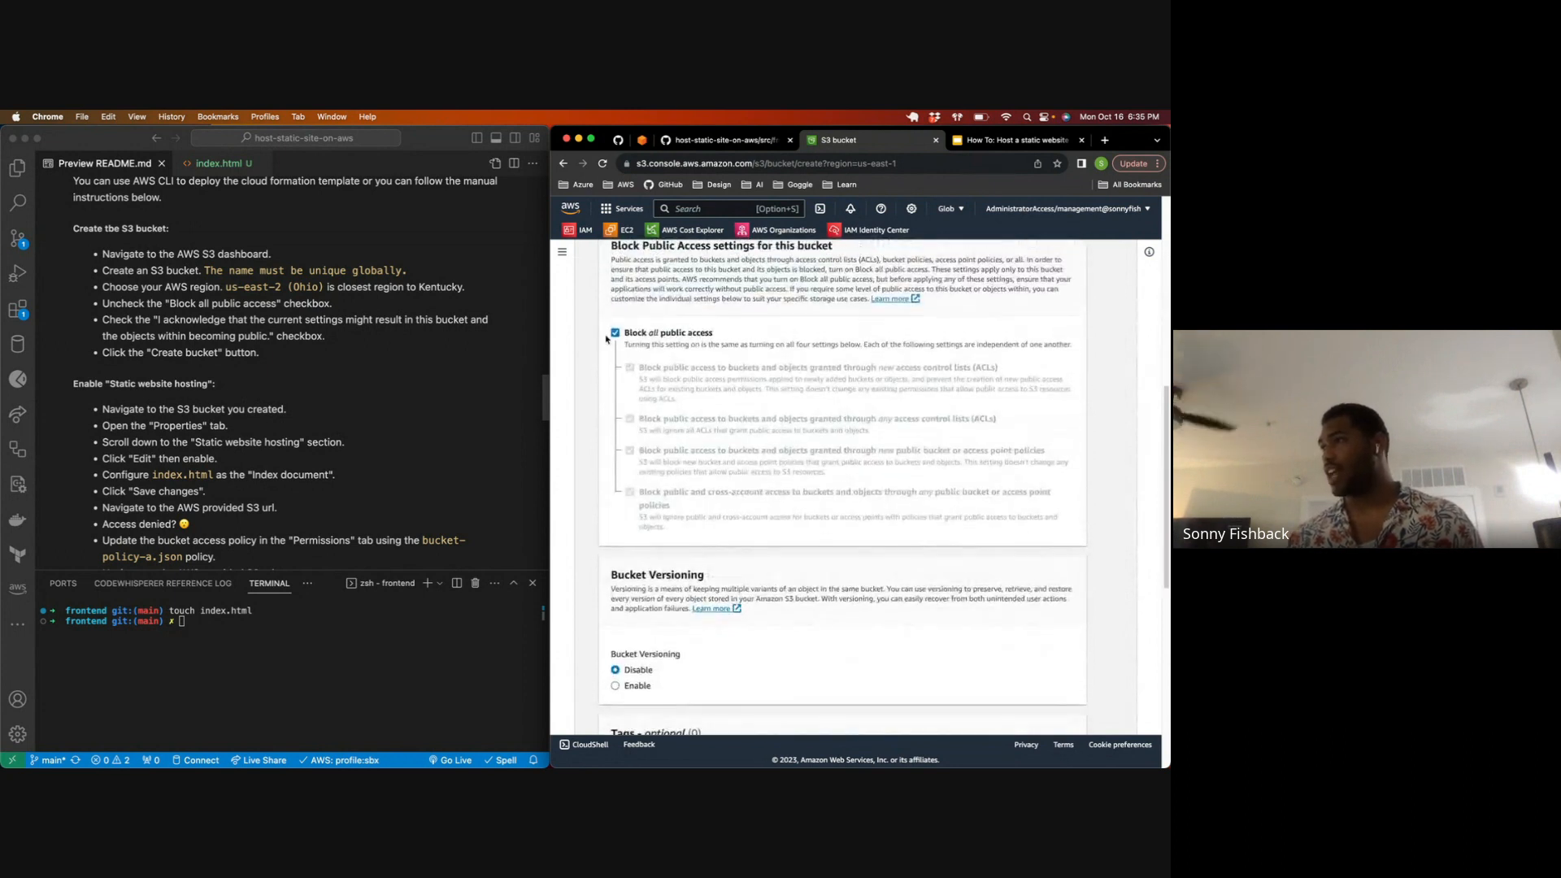
left_click(614, 333)
left_click(614, 333)
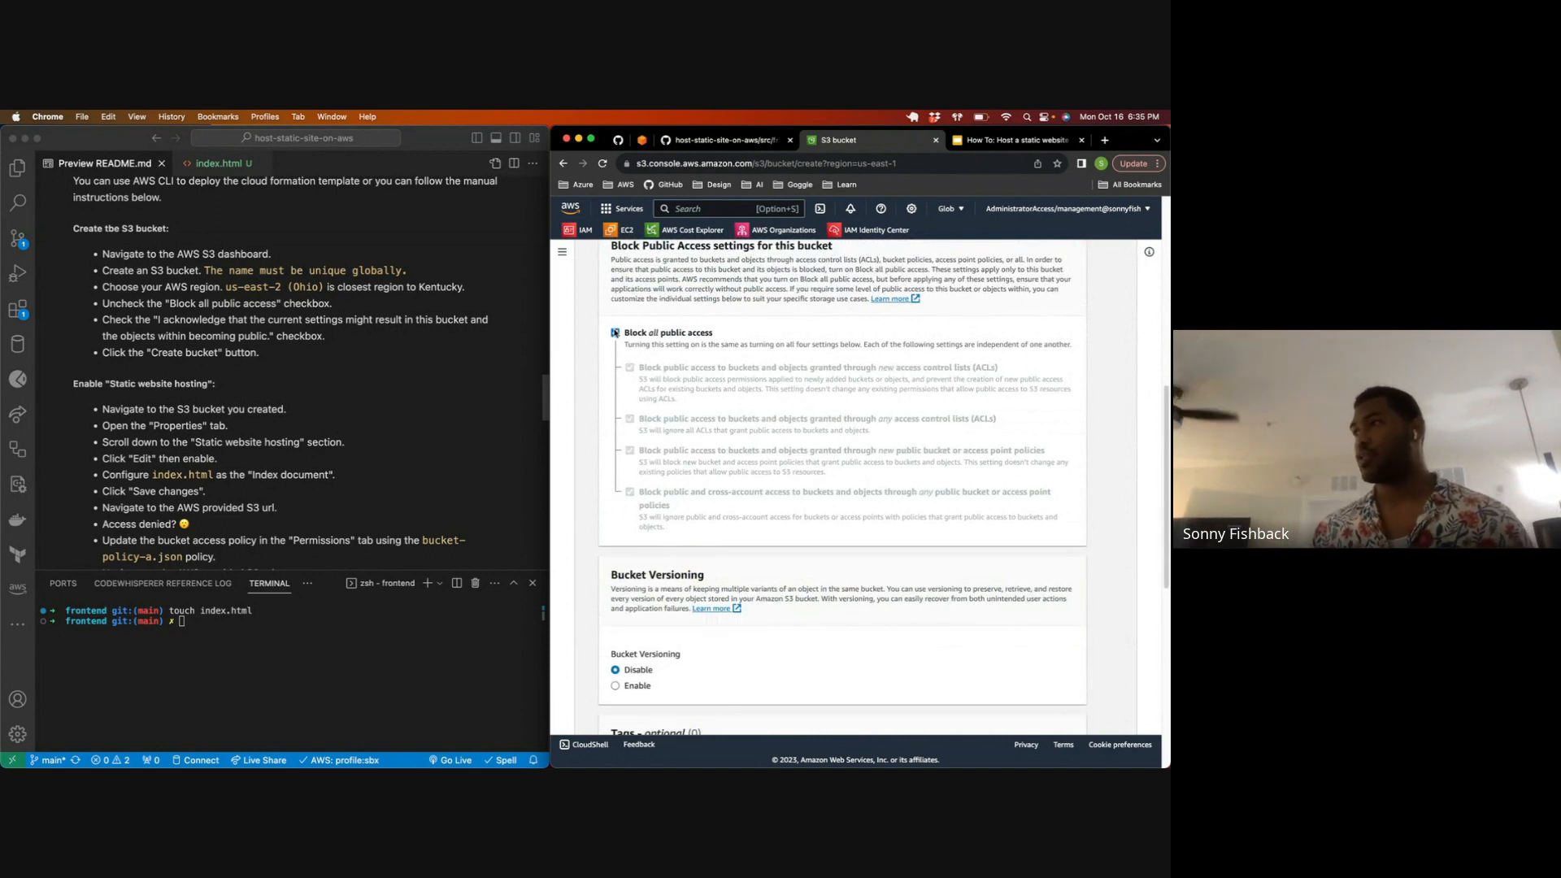
left_click(615, 334)
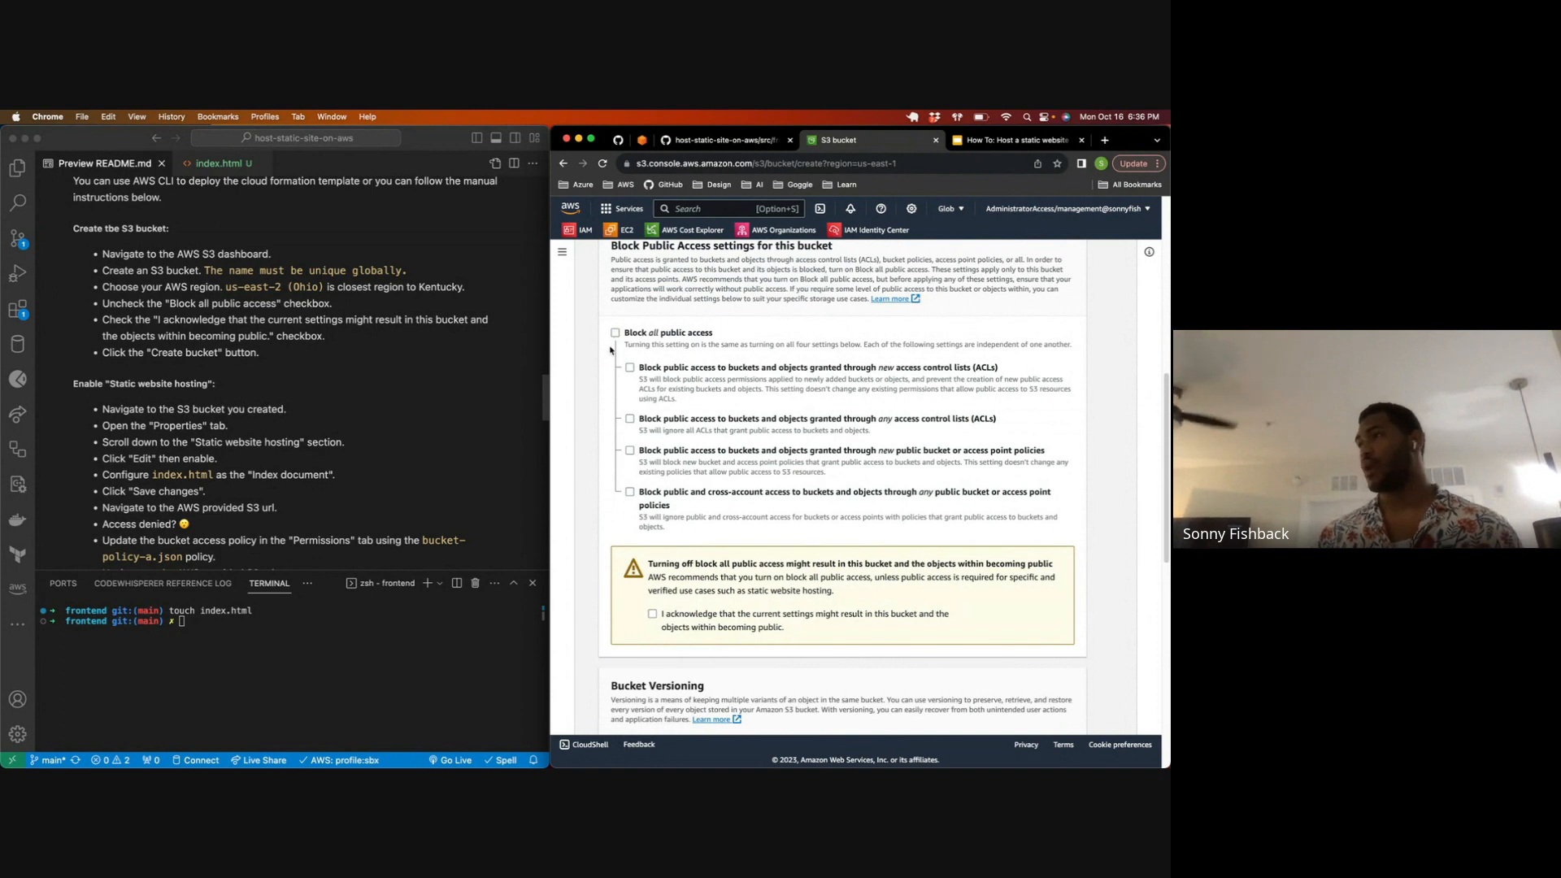
scroll(609, 351, "down", 3)
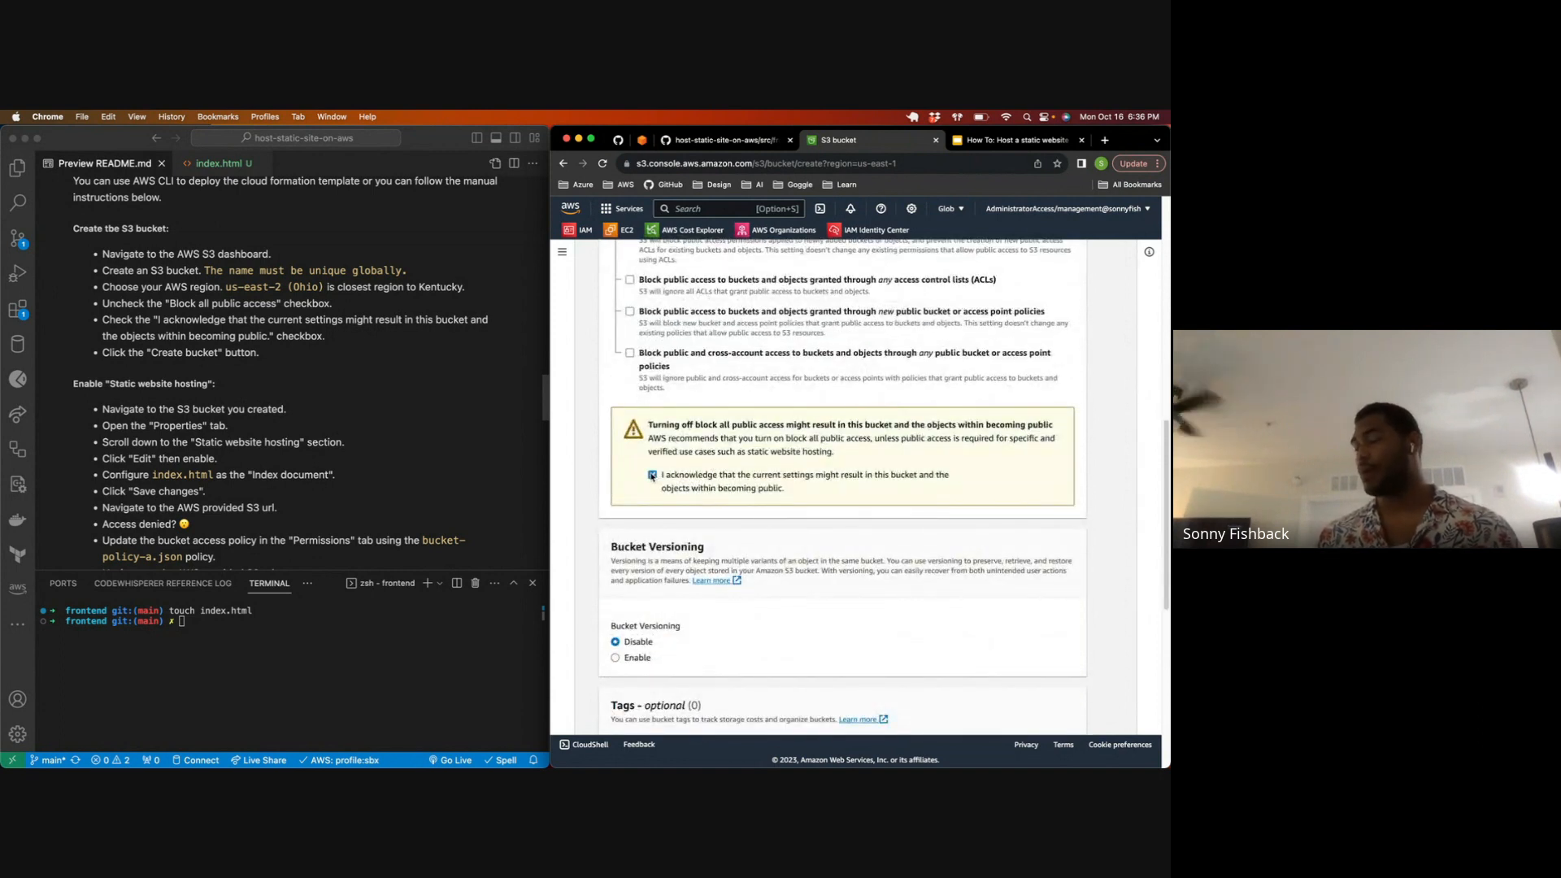
scroll(657, 482, "down", 1)
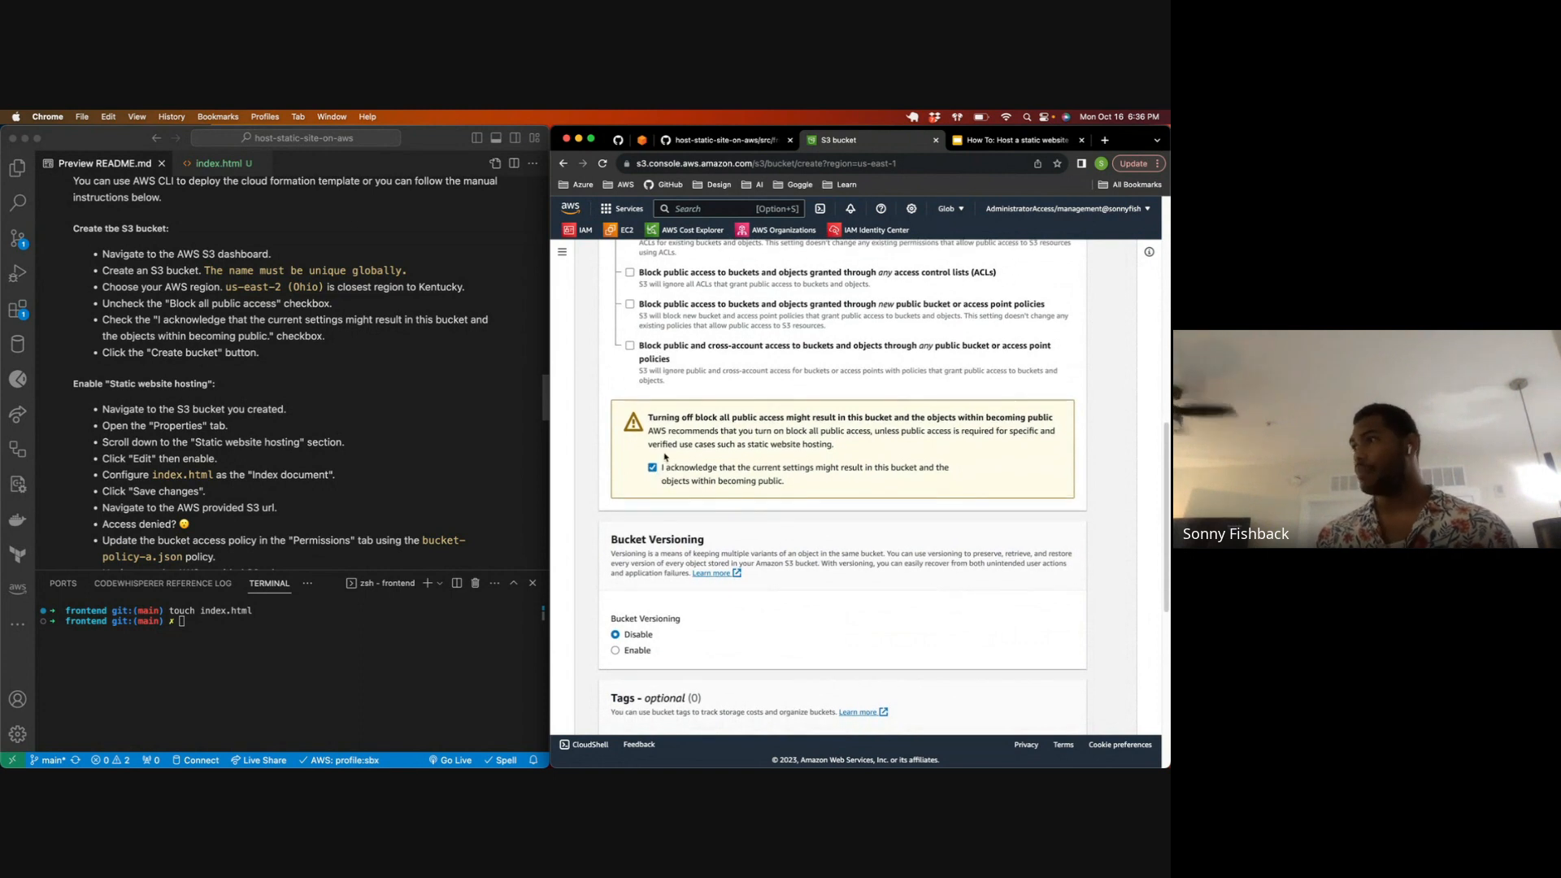
left_click_drag(722, 476, 910, 479)
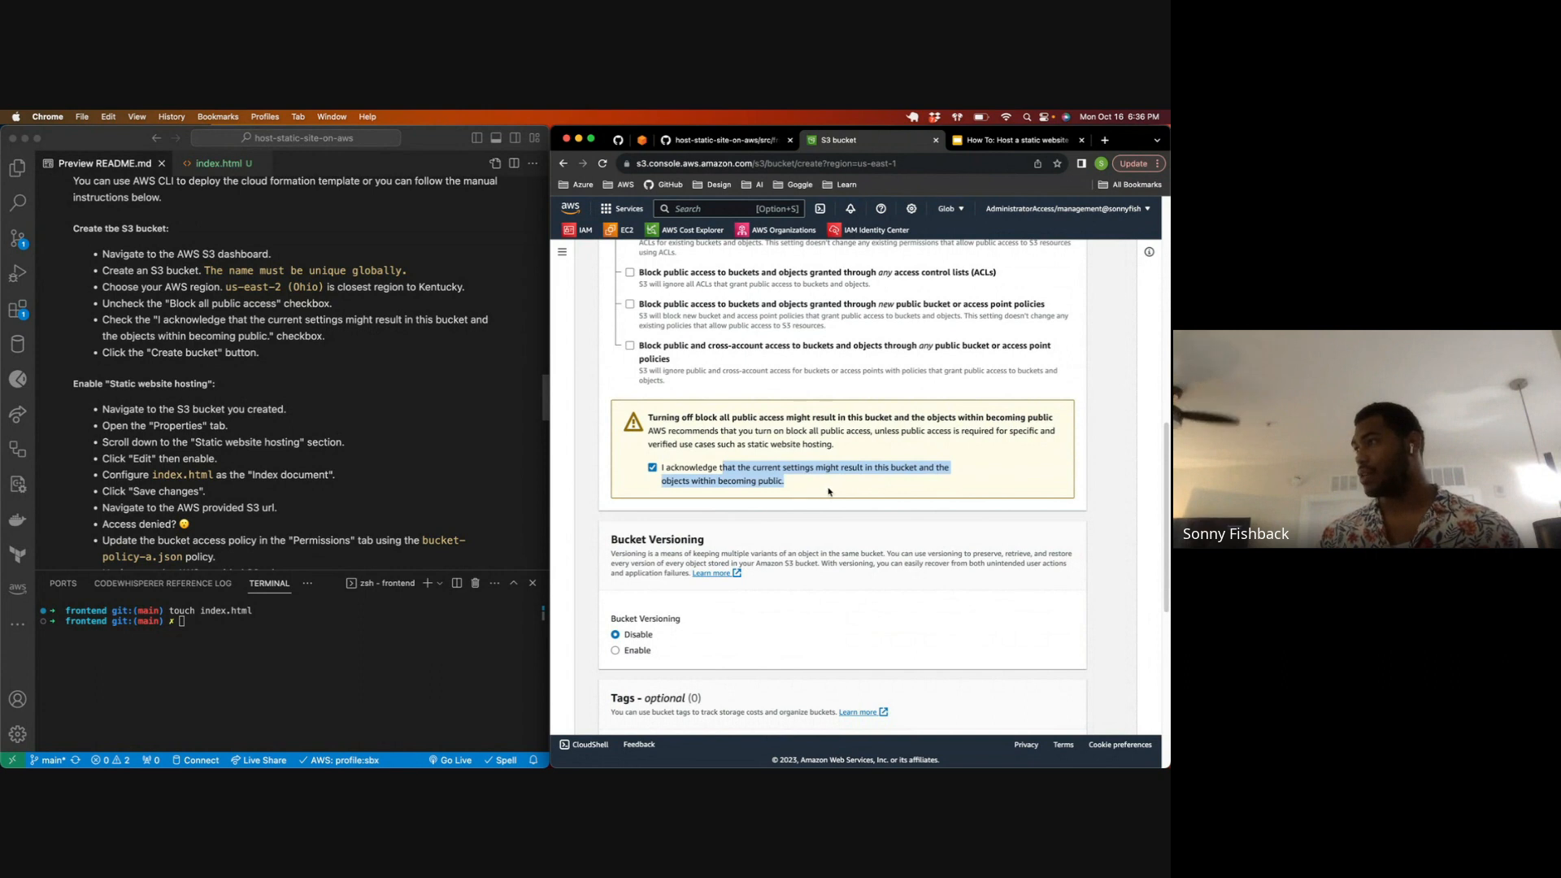
Step: Keep the default versioning, tags, encryption and advanced settings, and create the bucket
scroll(813, 487, "down", 10)
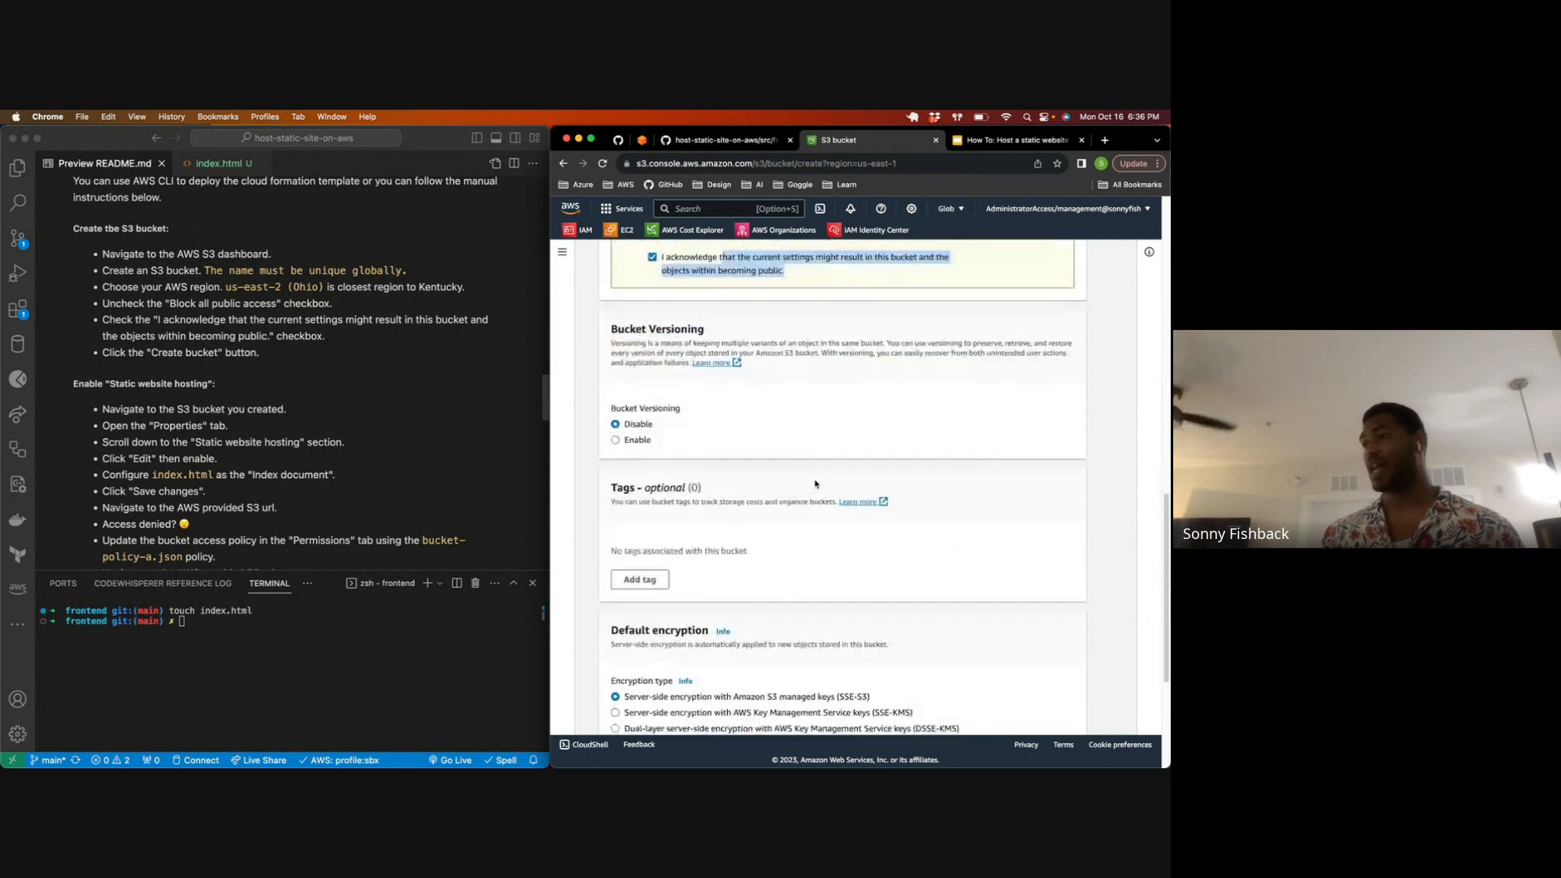
scroll(805, 485, "down", 1)
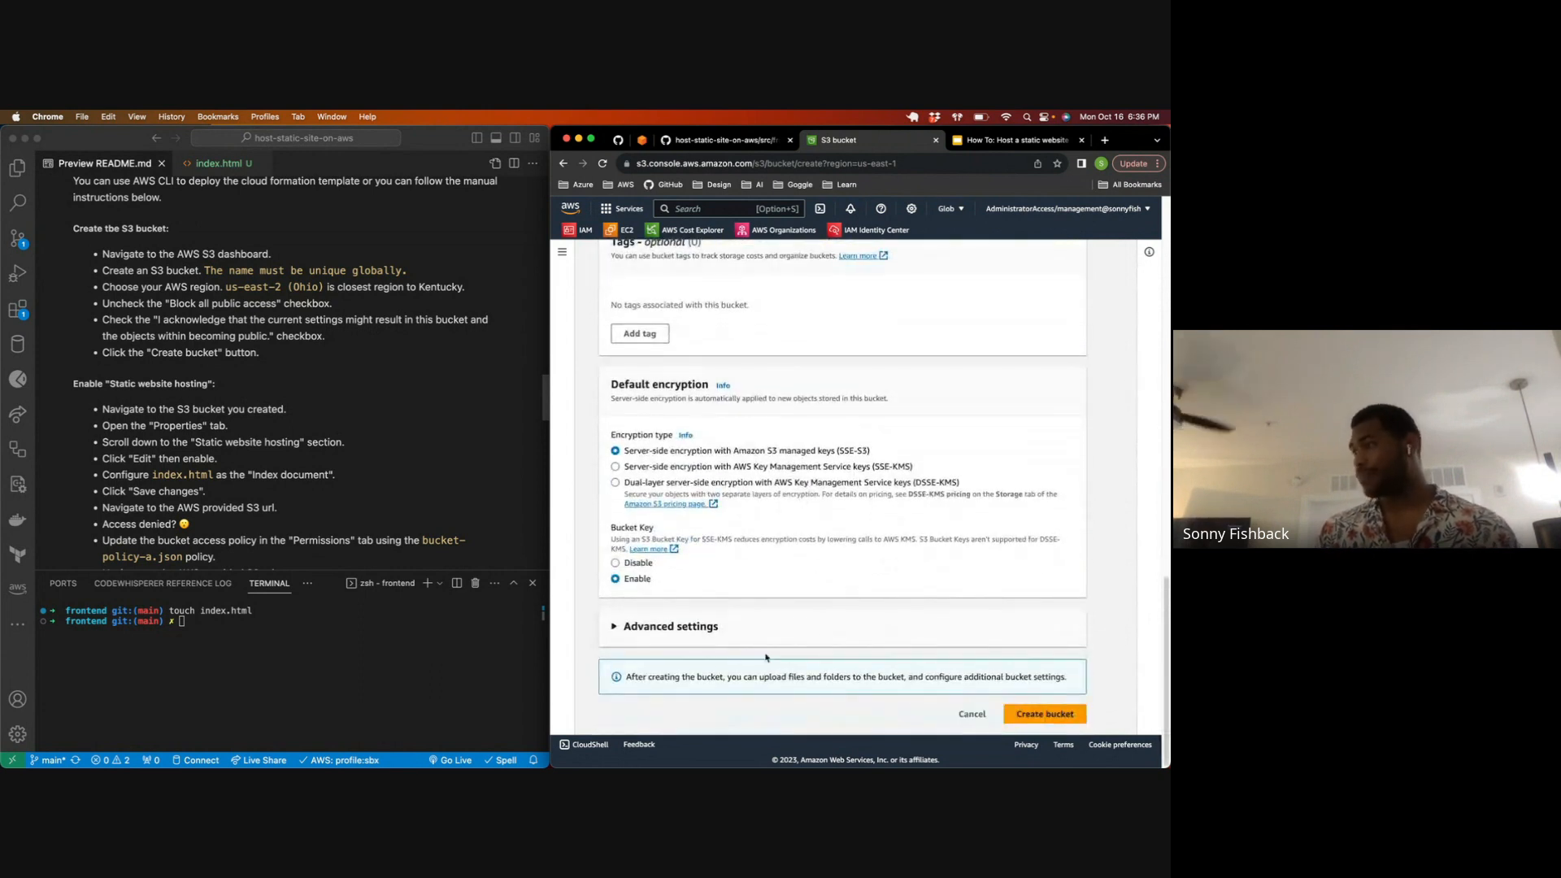
left_click(639, 627)
scroll(639, 628, "down", 4)
left_click(1021, 713)
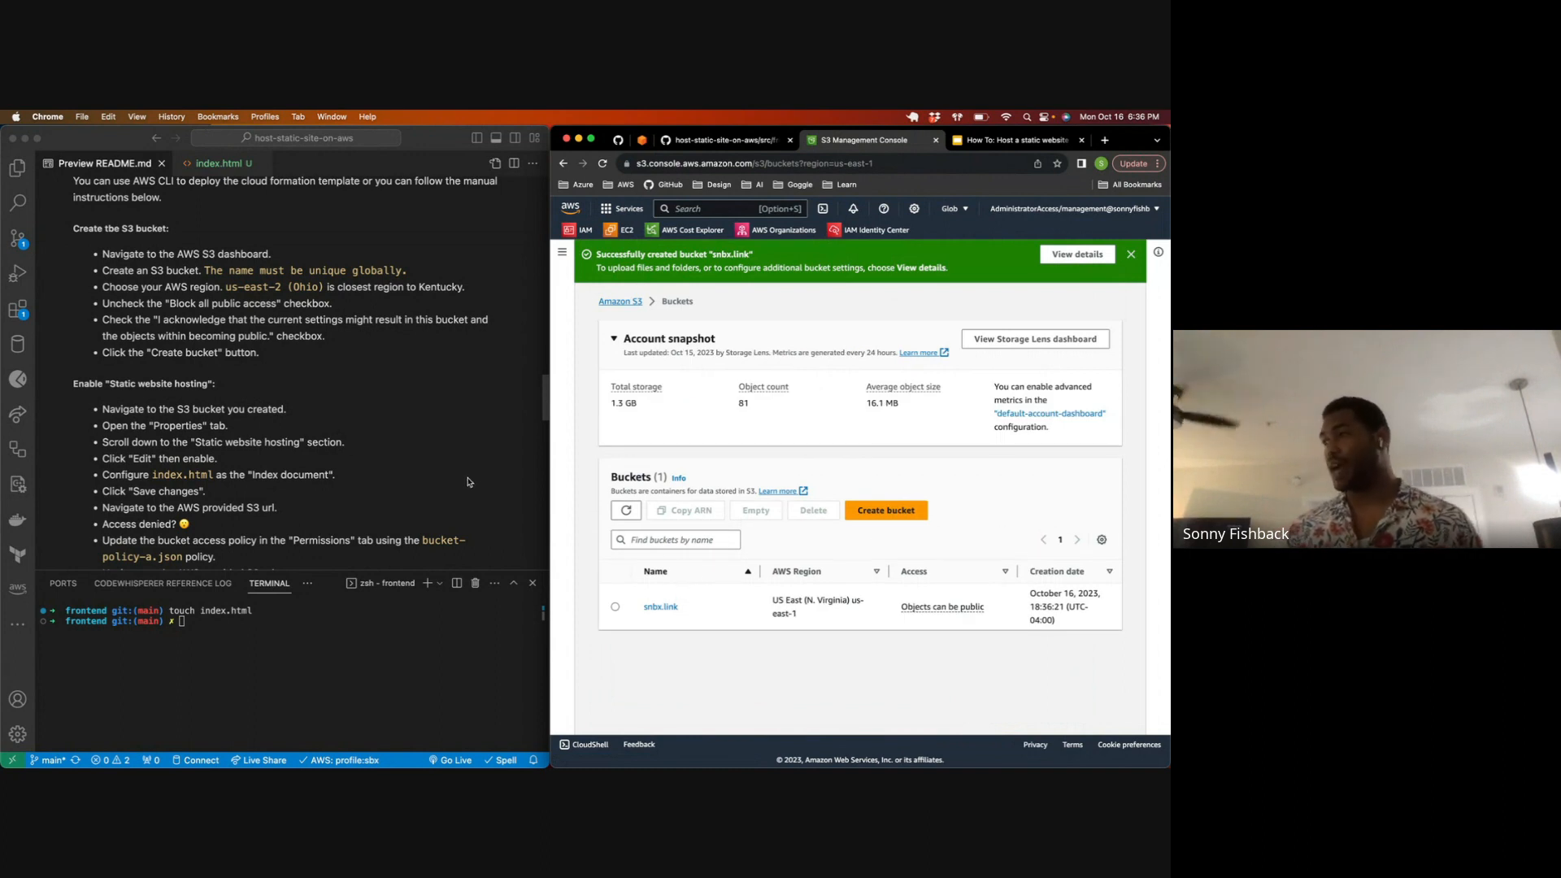
Step: Open the snbx.link bucket and upload the index.html file from the frontend folder to it
scroll(506, 475, "down", 3)
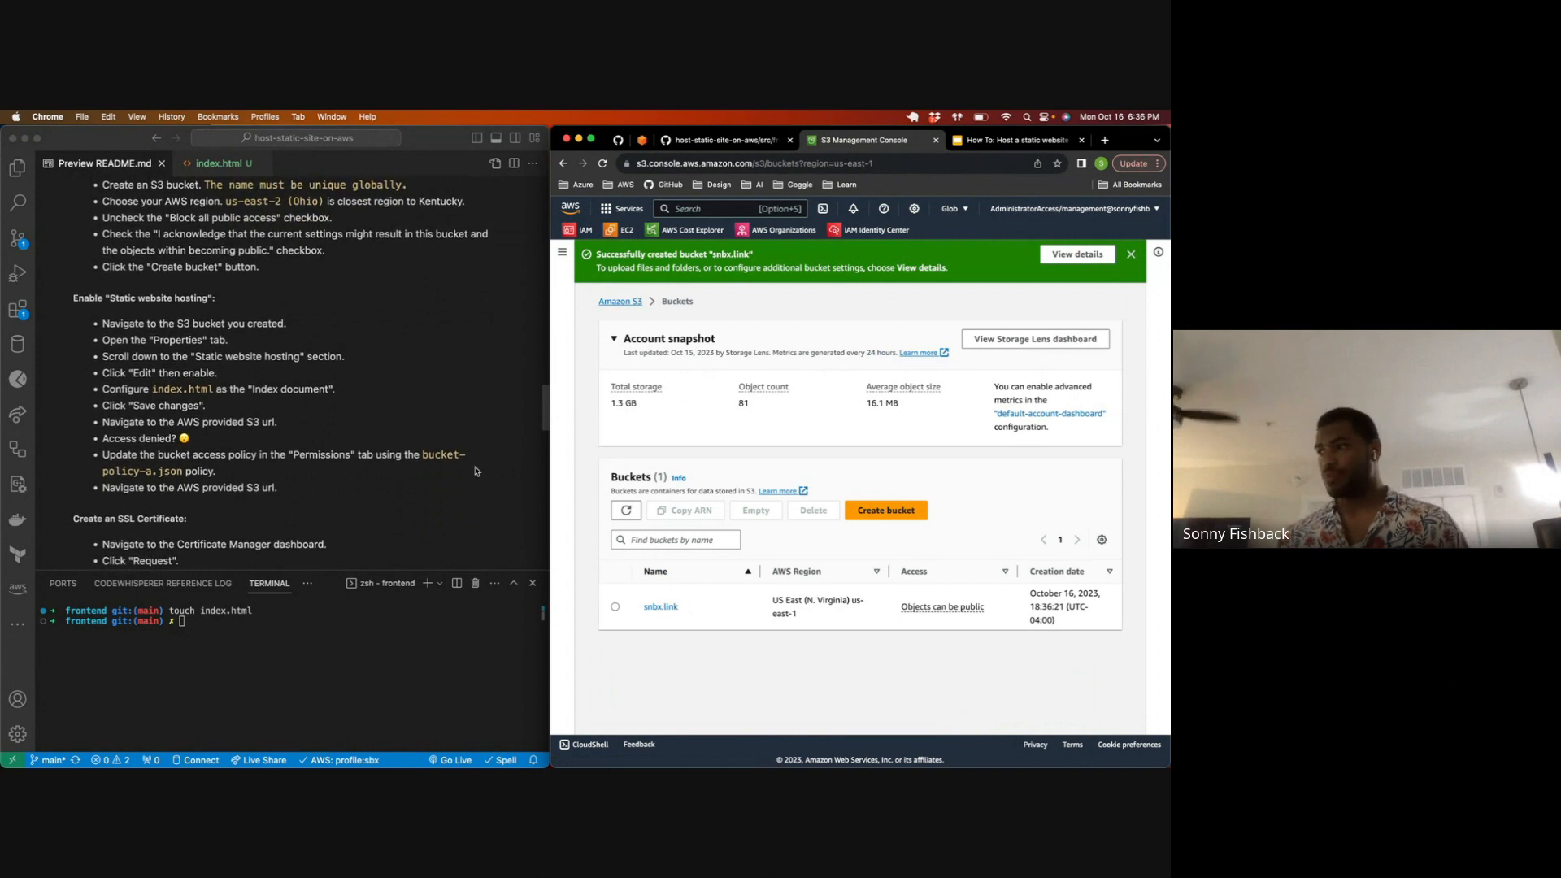
left_click(660, 606)
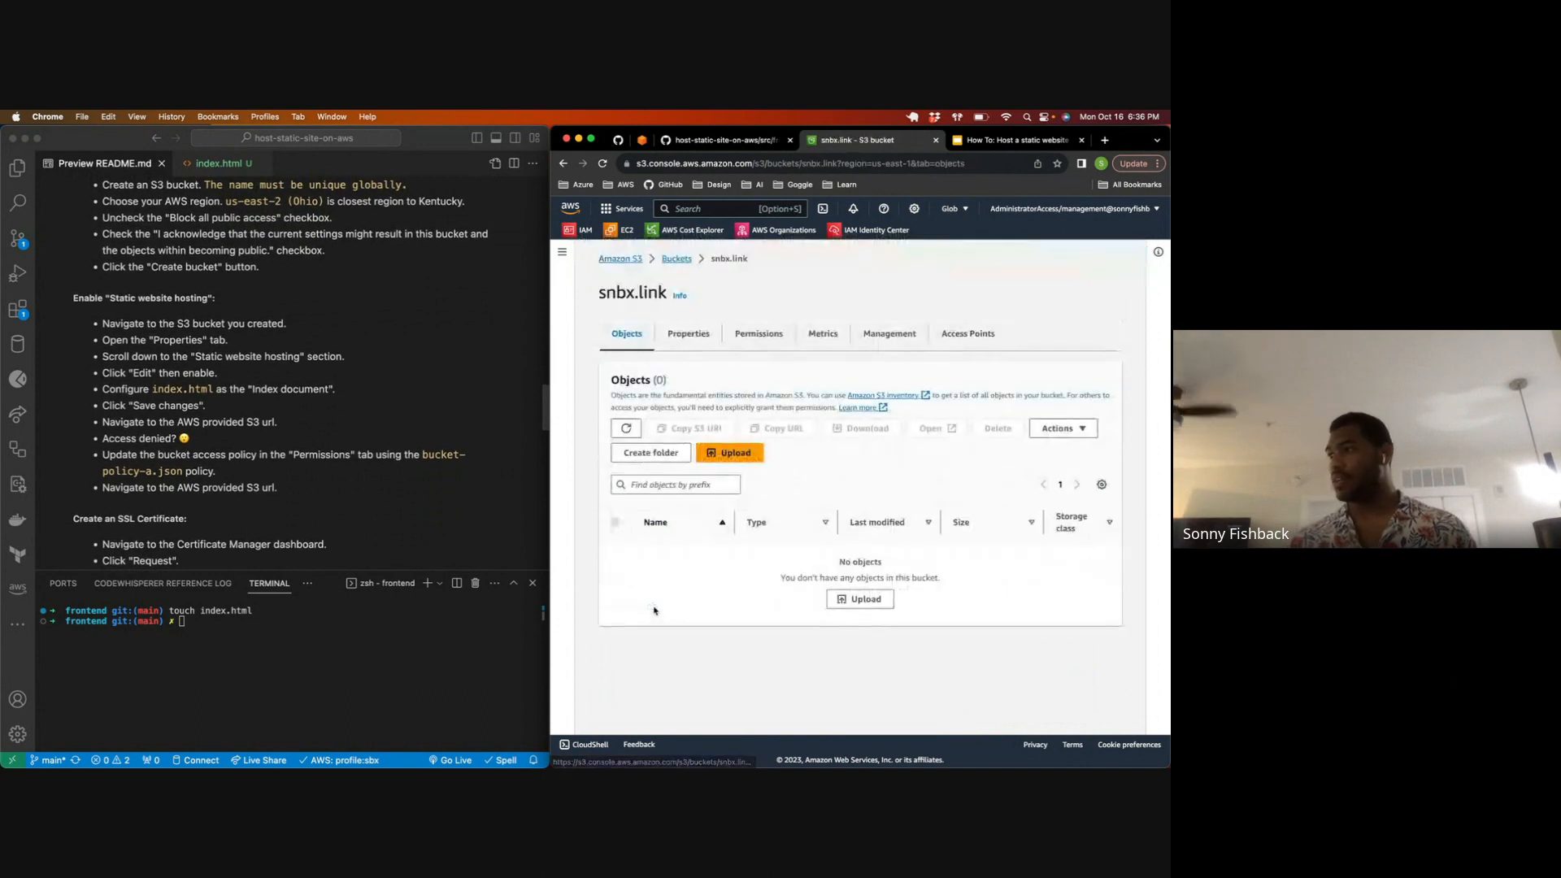
left_click(866, 599)
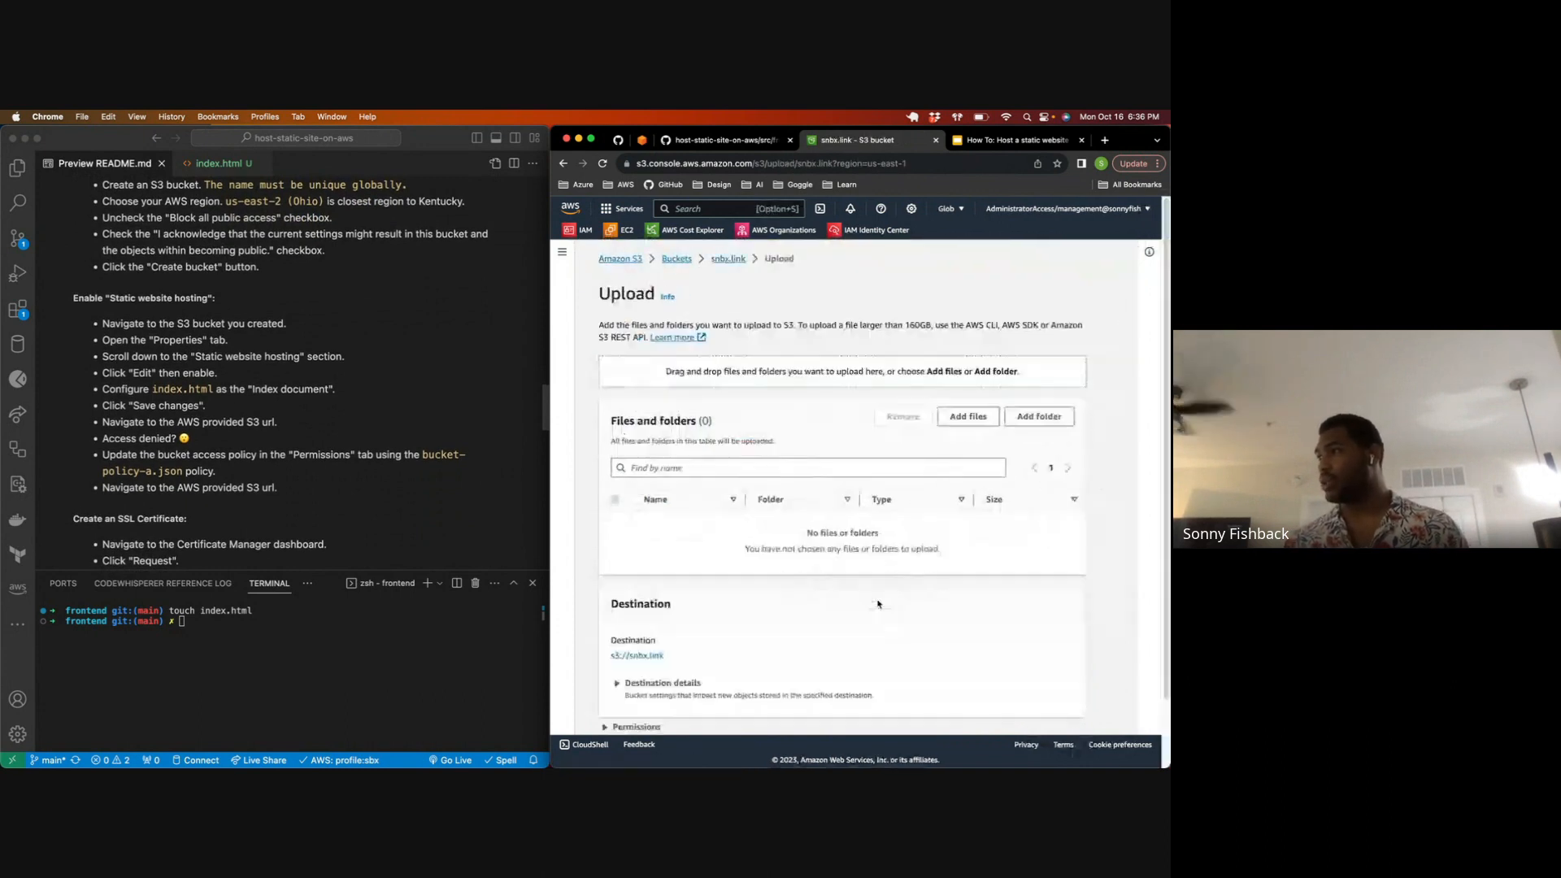
key("super+bracketleft")
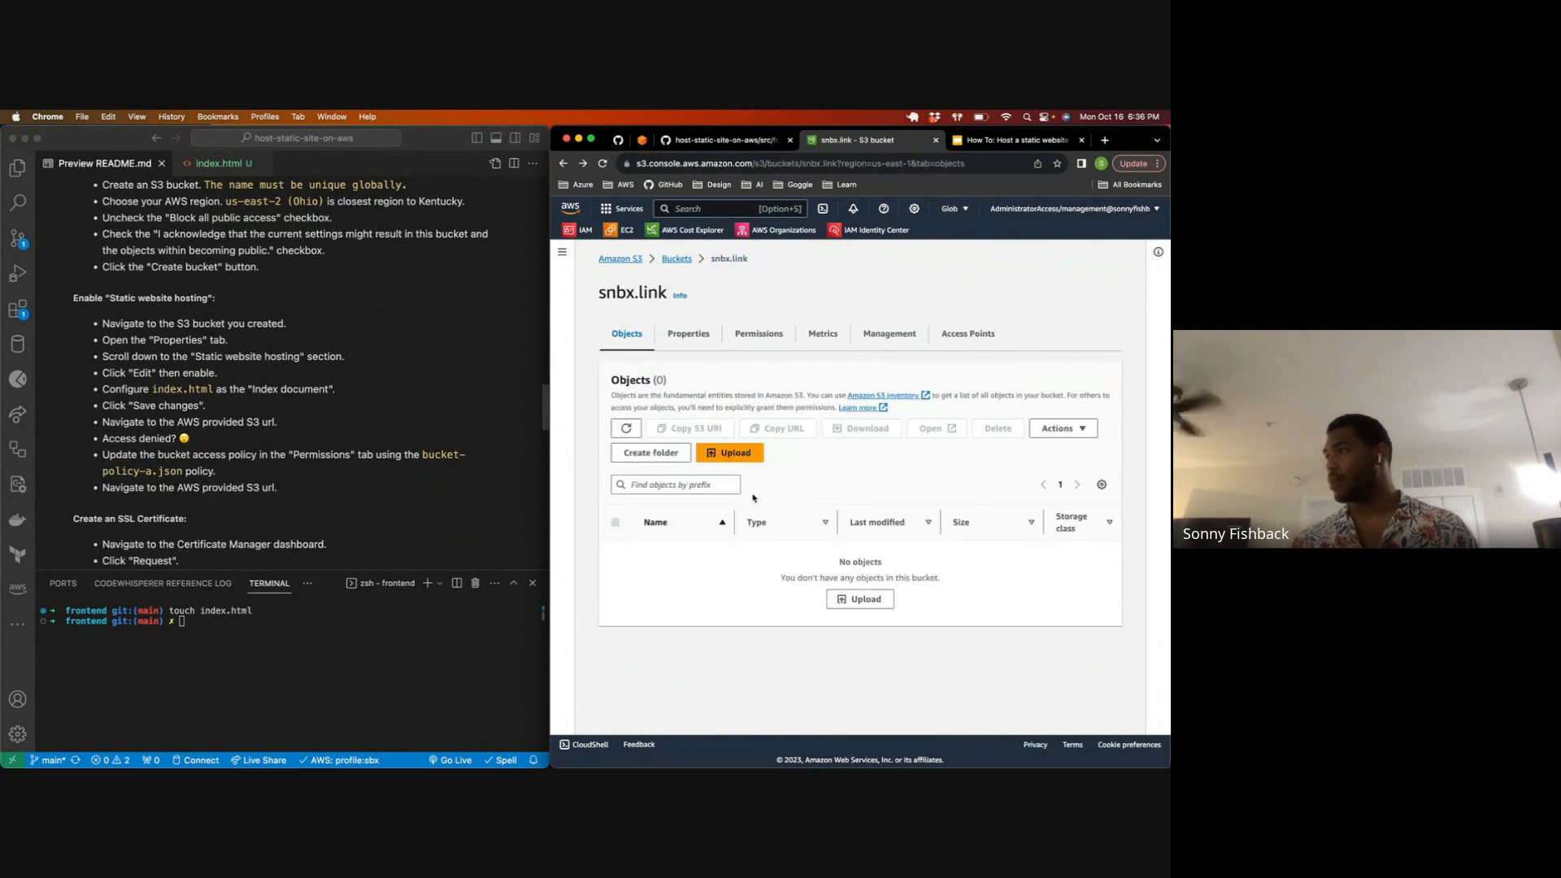
left_click(855, 600)
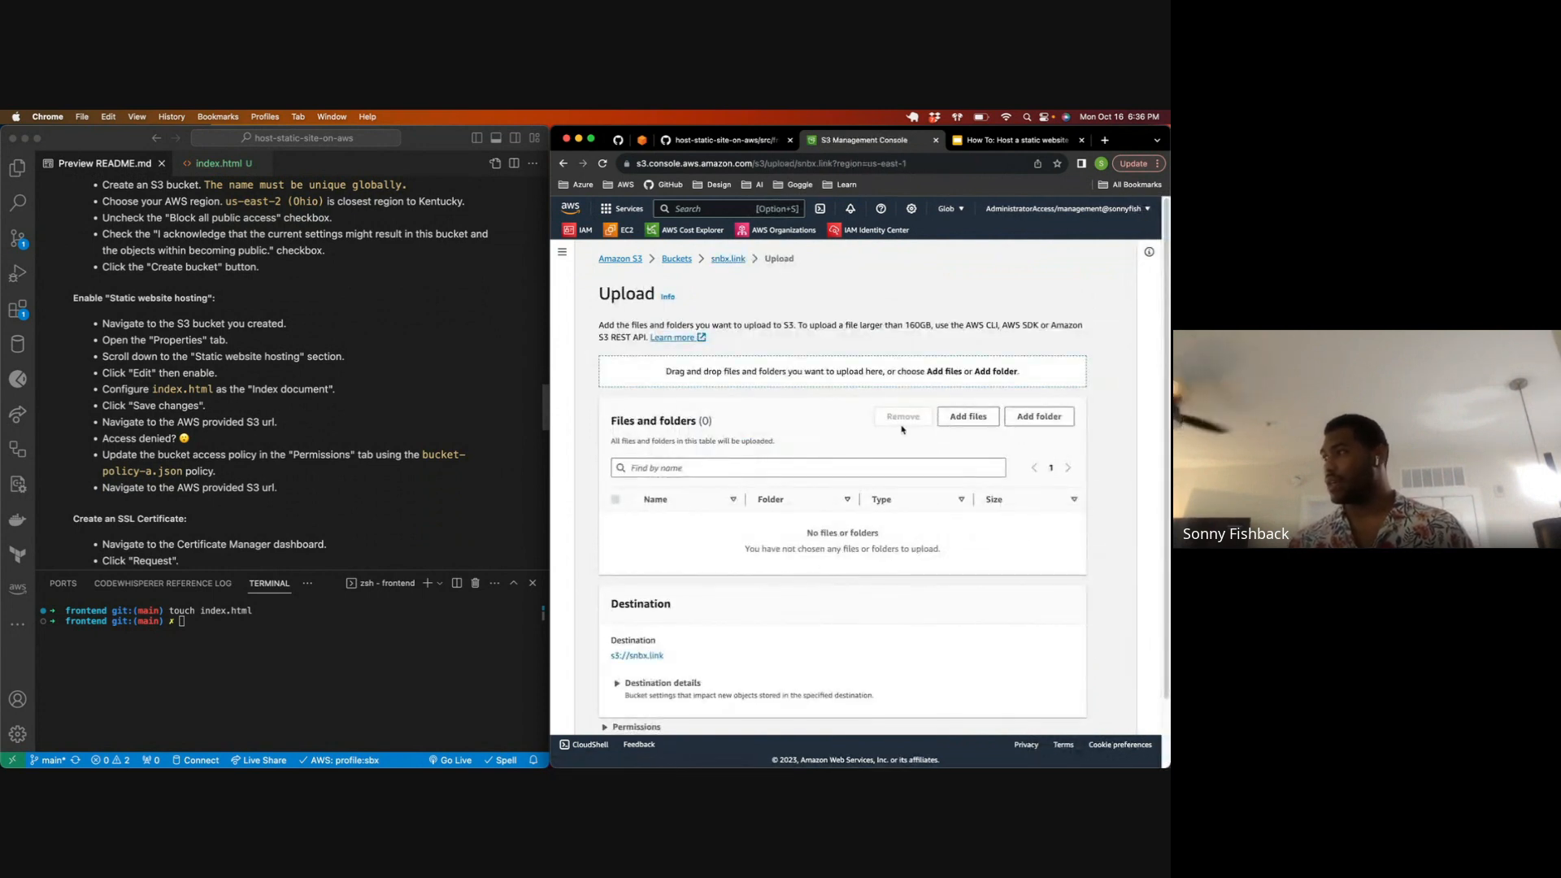
left_click(969, 416)
left_click(521, 274)
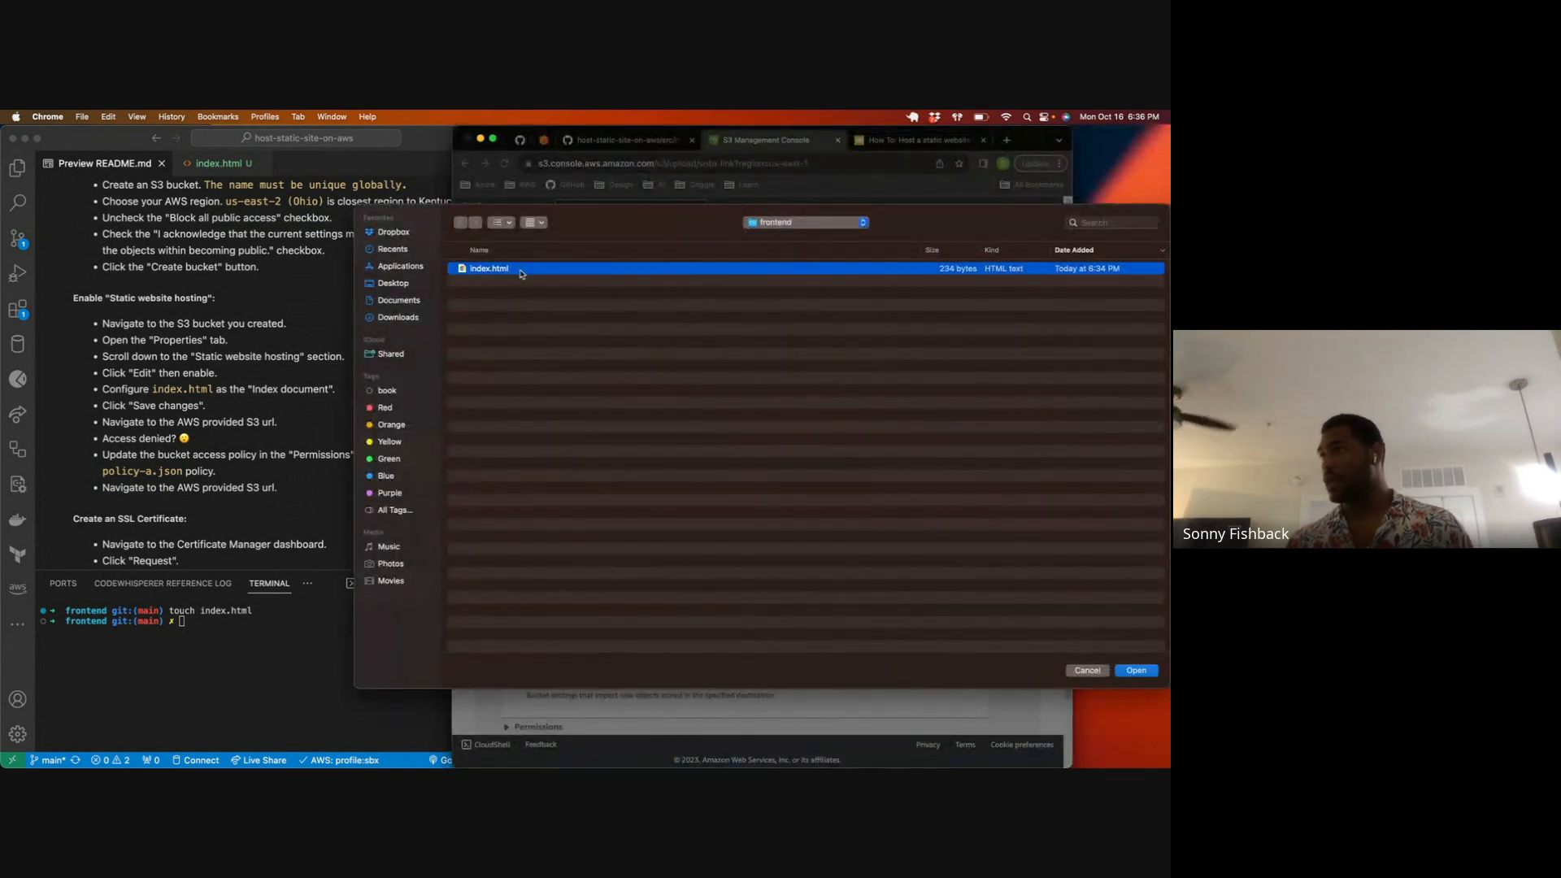
left_click(1134, 670)
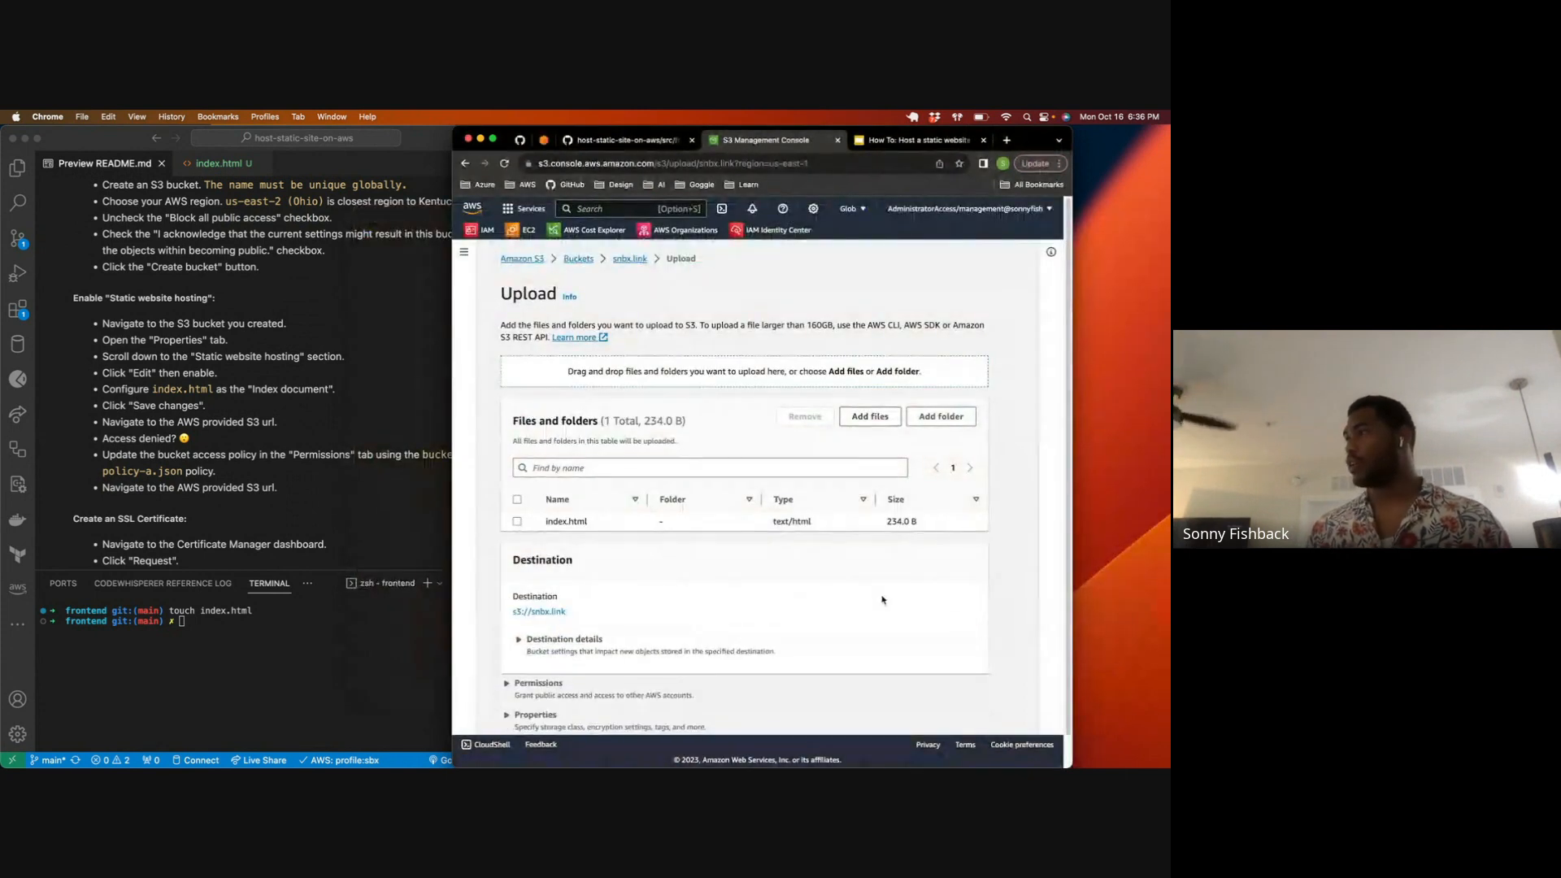
scroll(798, 597, "down", 1)
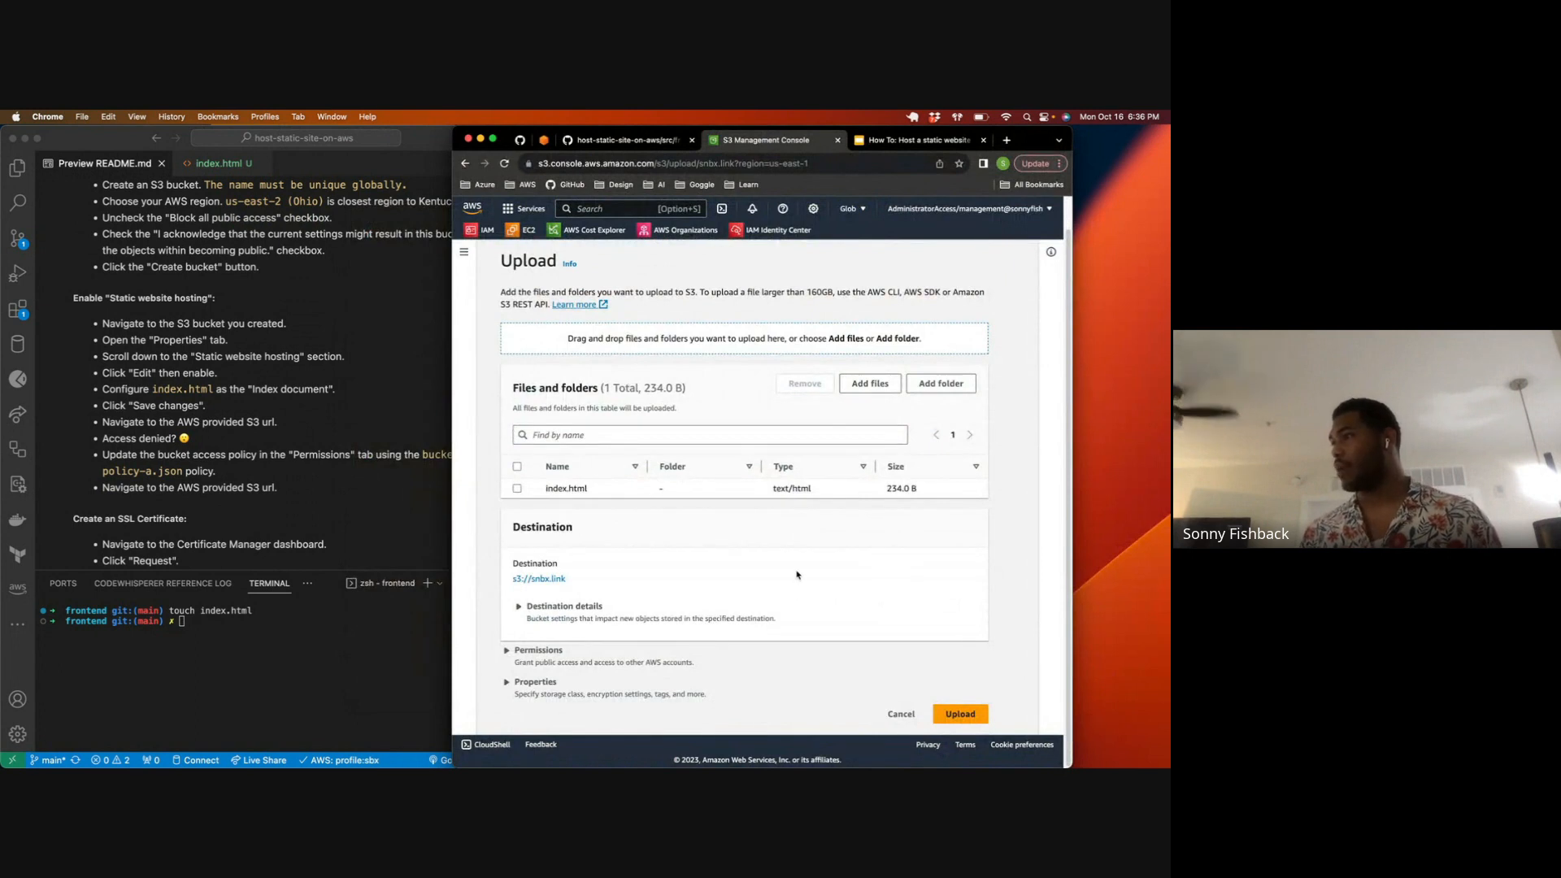
left_click(959, 715)
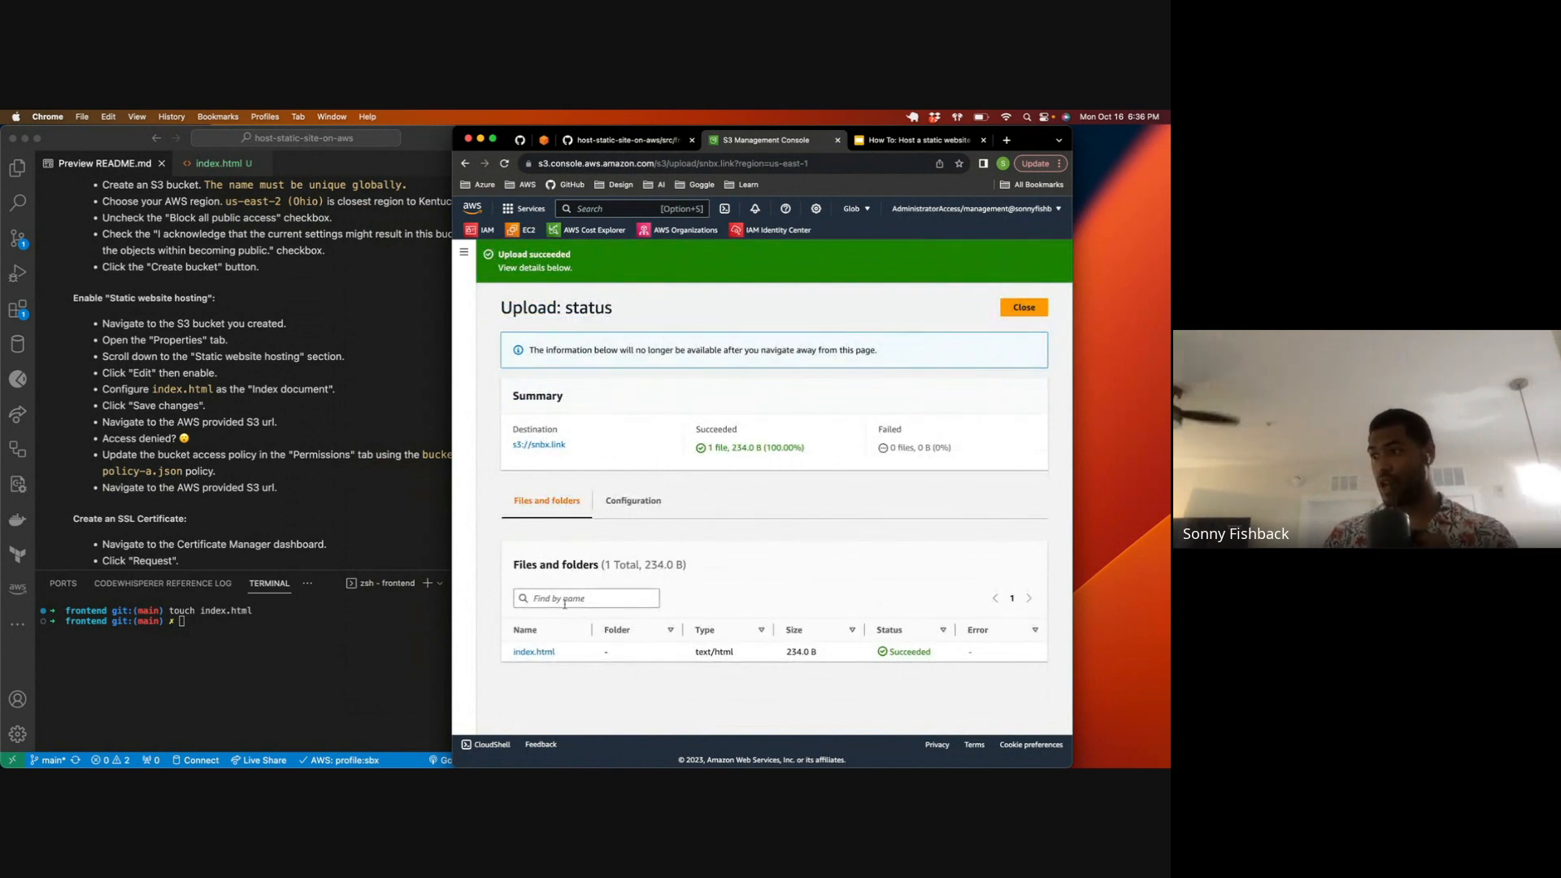
Step: Return to the buckets list, reopen snbx.link and check the uploaded index.html object in it
left_click(464, 252)
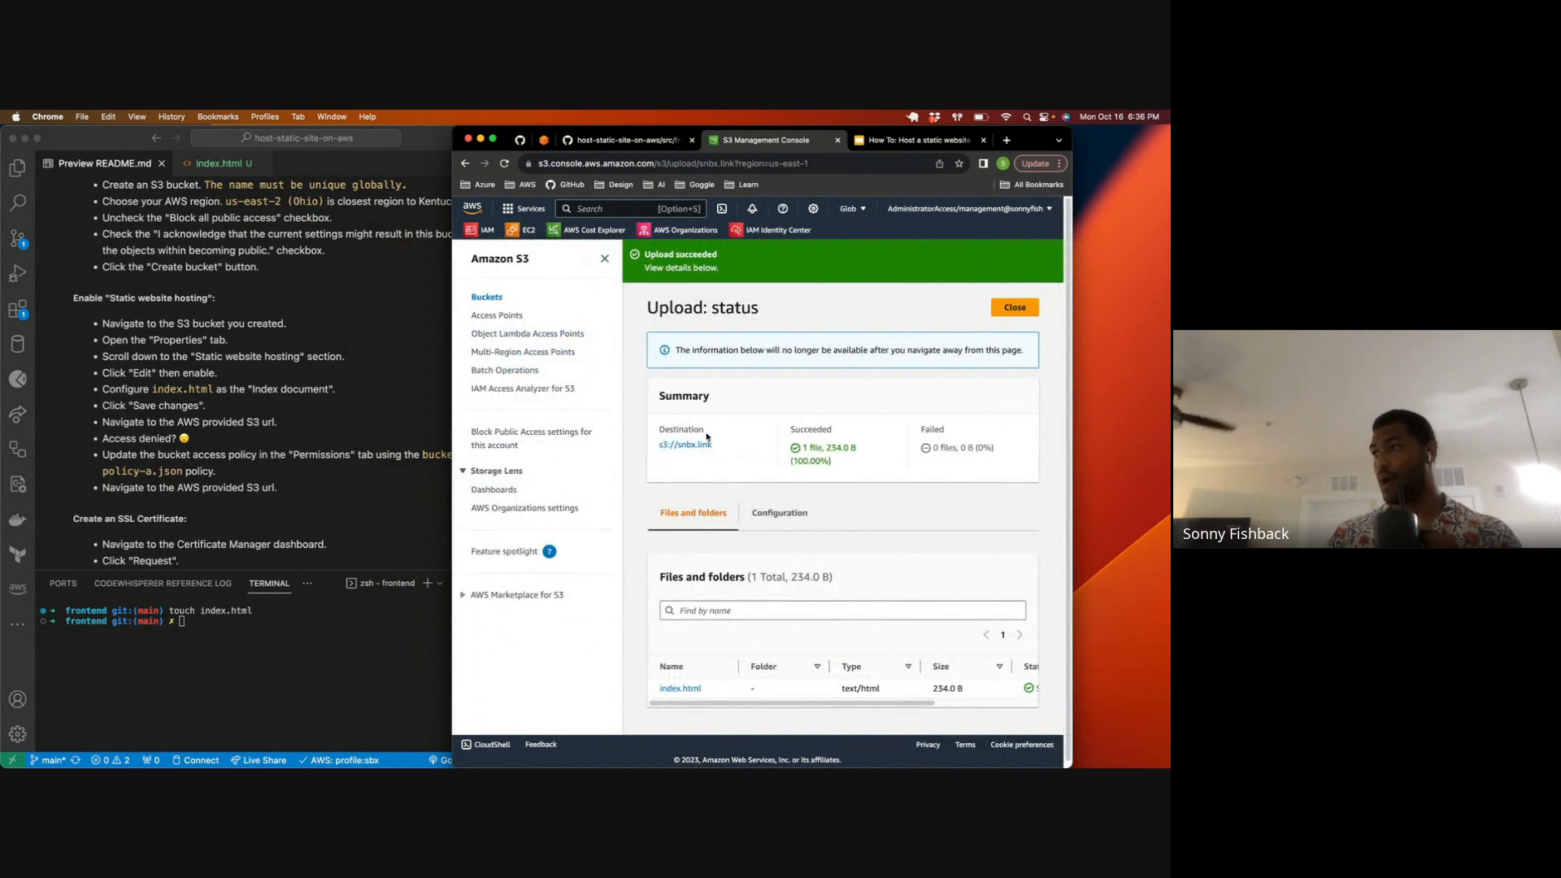
left_click(491, 298)
left_click(708, 553)
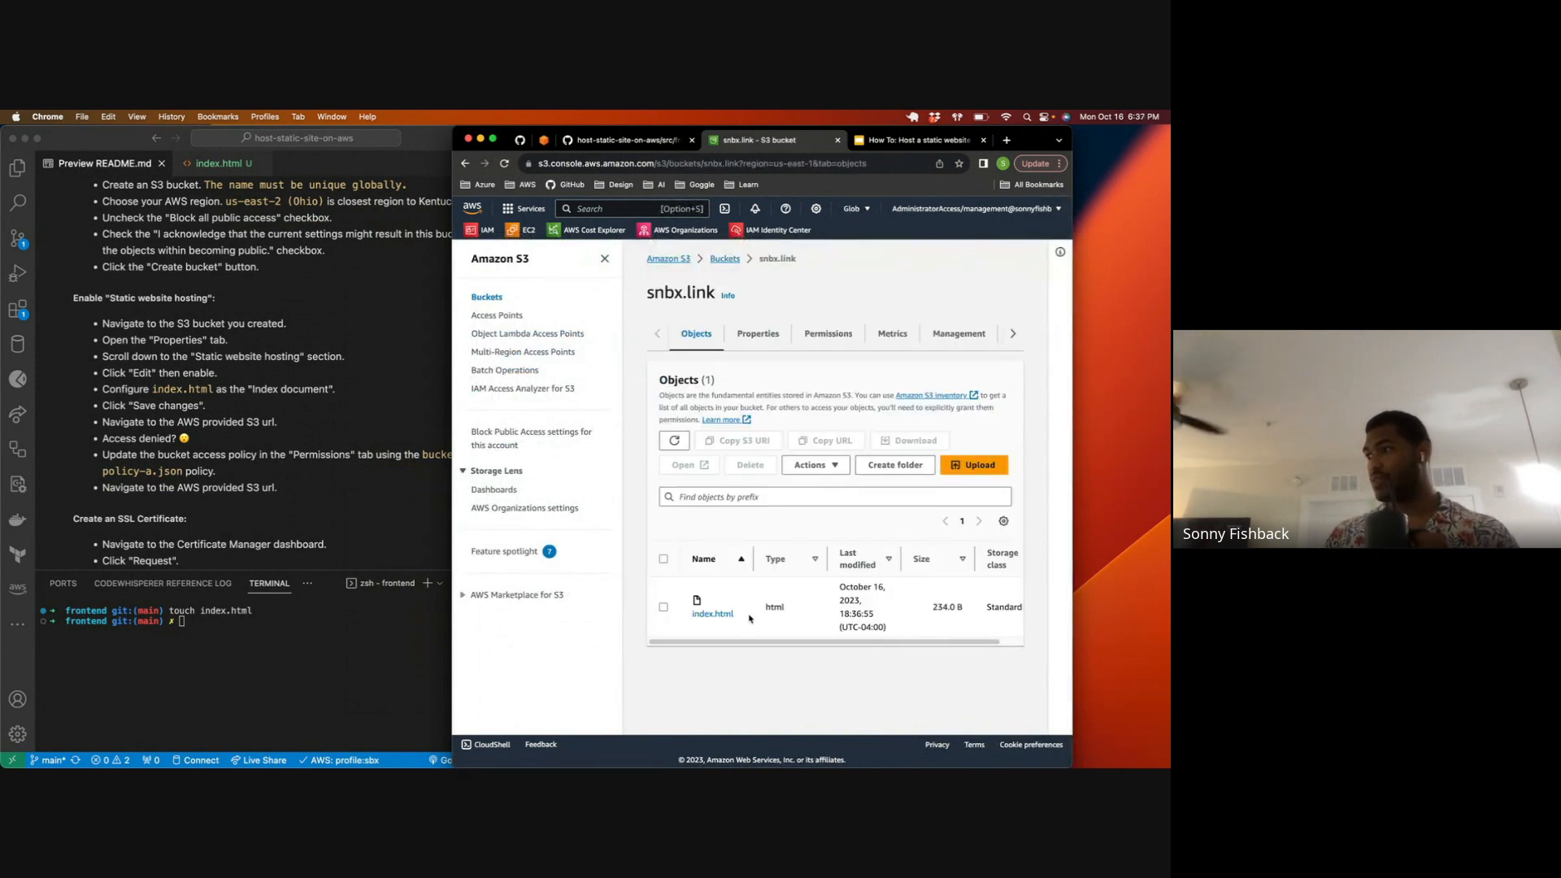
left_click_drag(749, 618, 703, 616)
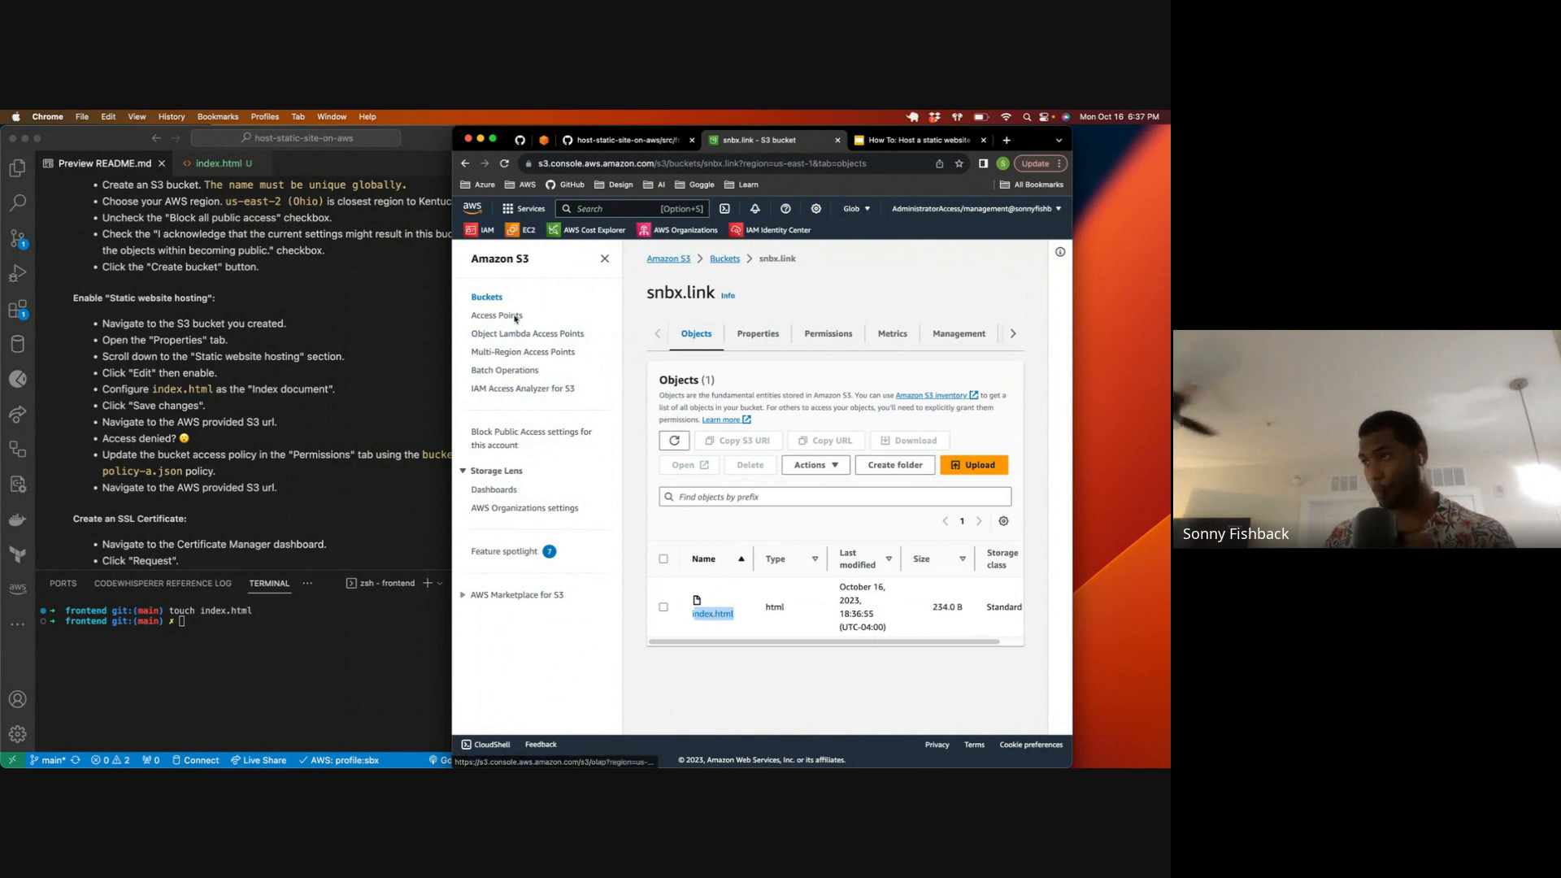
left_click(279, 416)
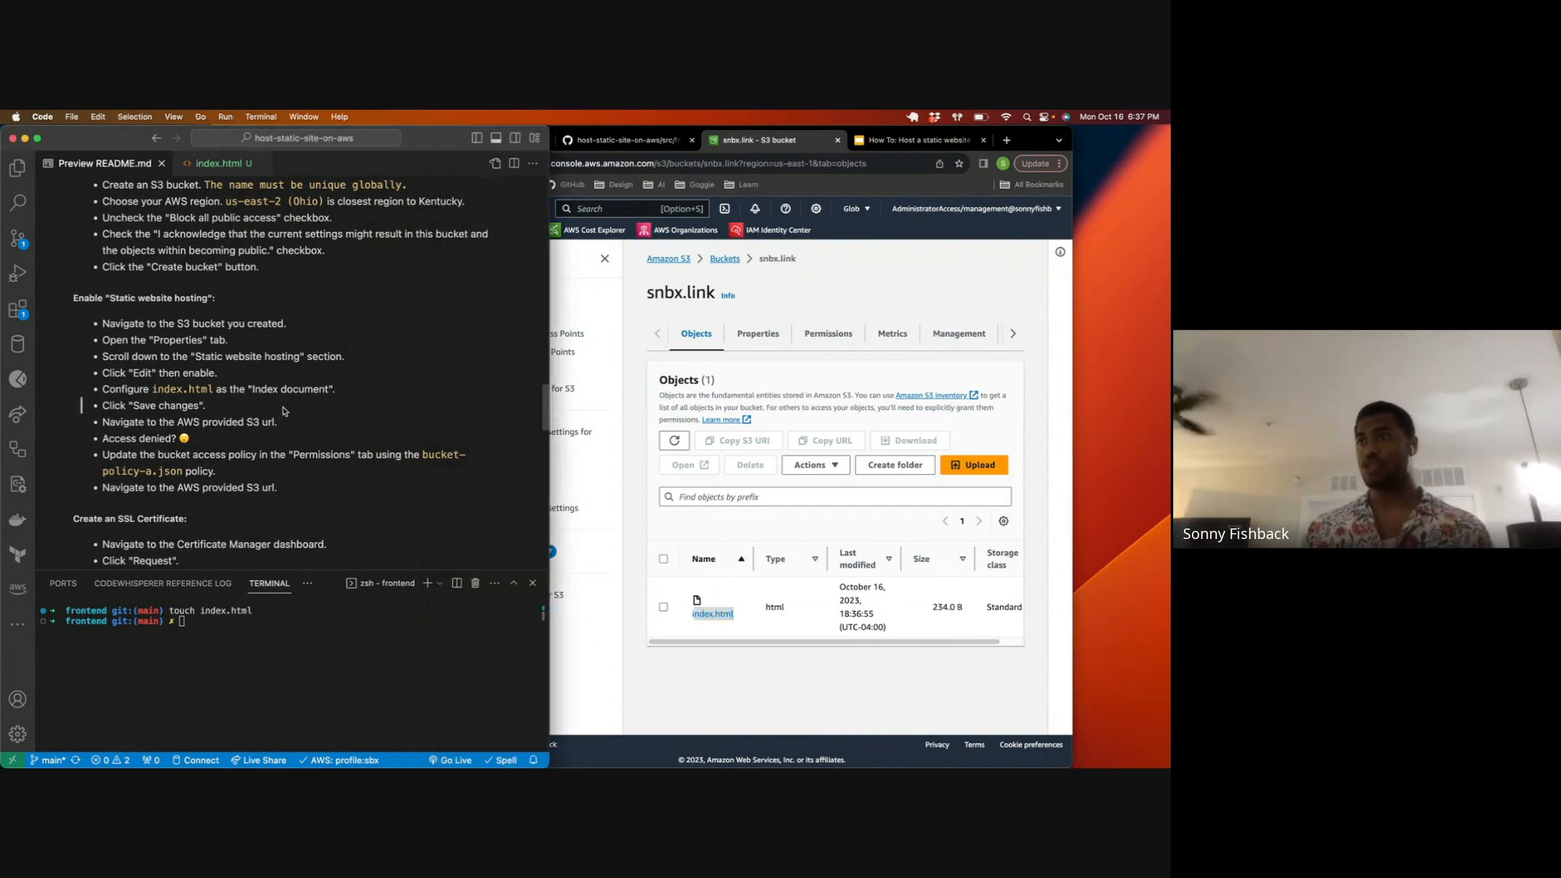
left_click(613, 278)
left_click(603, 260)
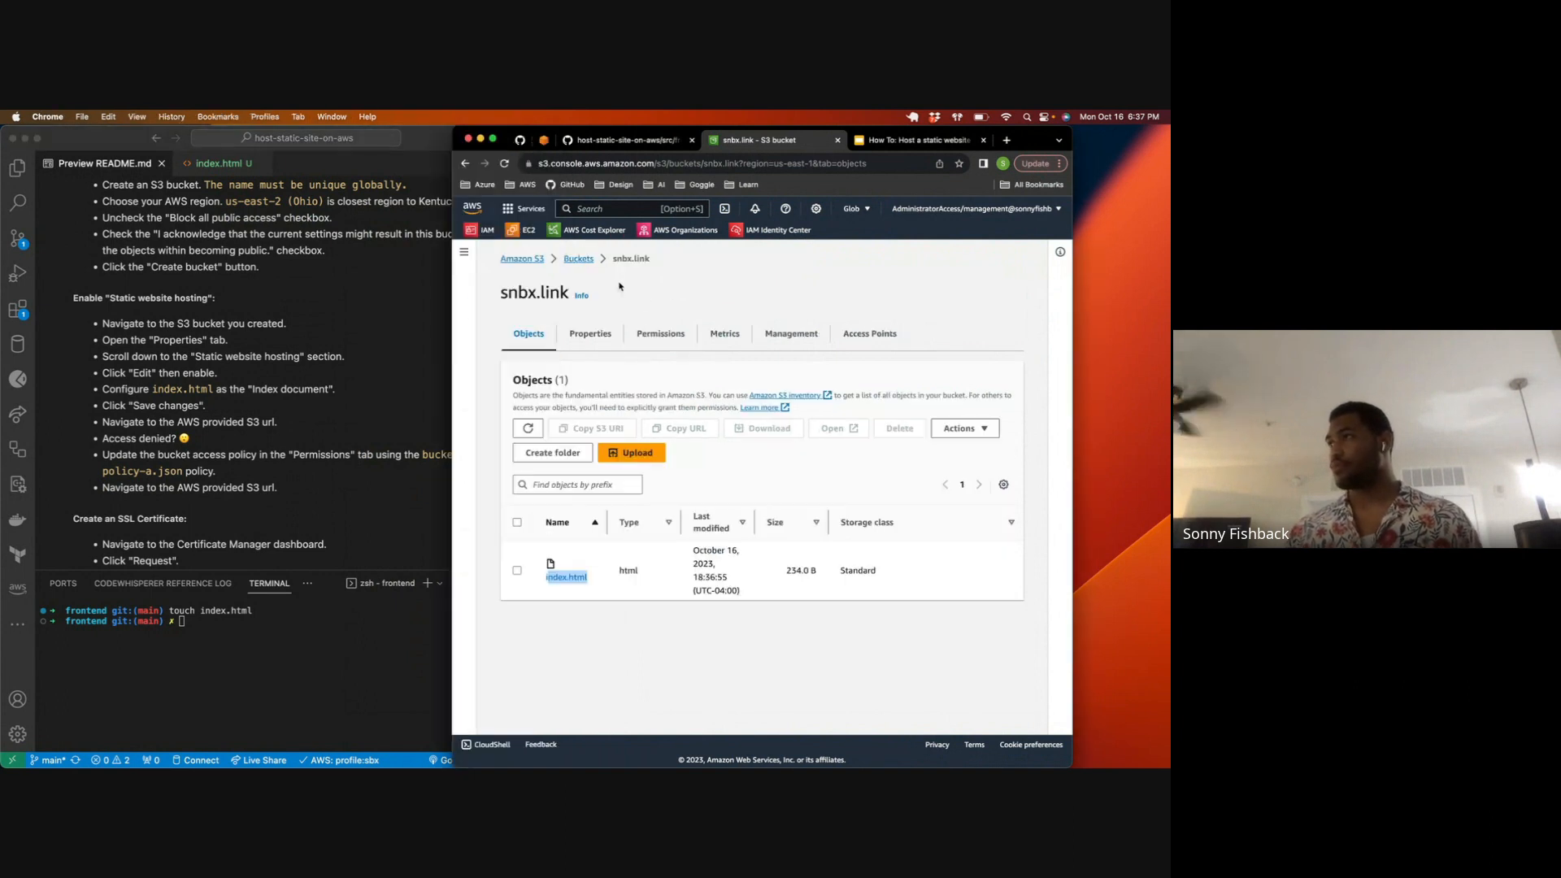
Step: Open the static website hosting settings in the snbx.link bucket's properties and enable hosting
left_click(603, 335)
scroll(628, 460, "down", 20)
scroll(627, 460, "down", 3)
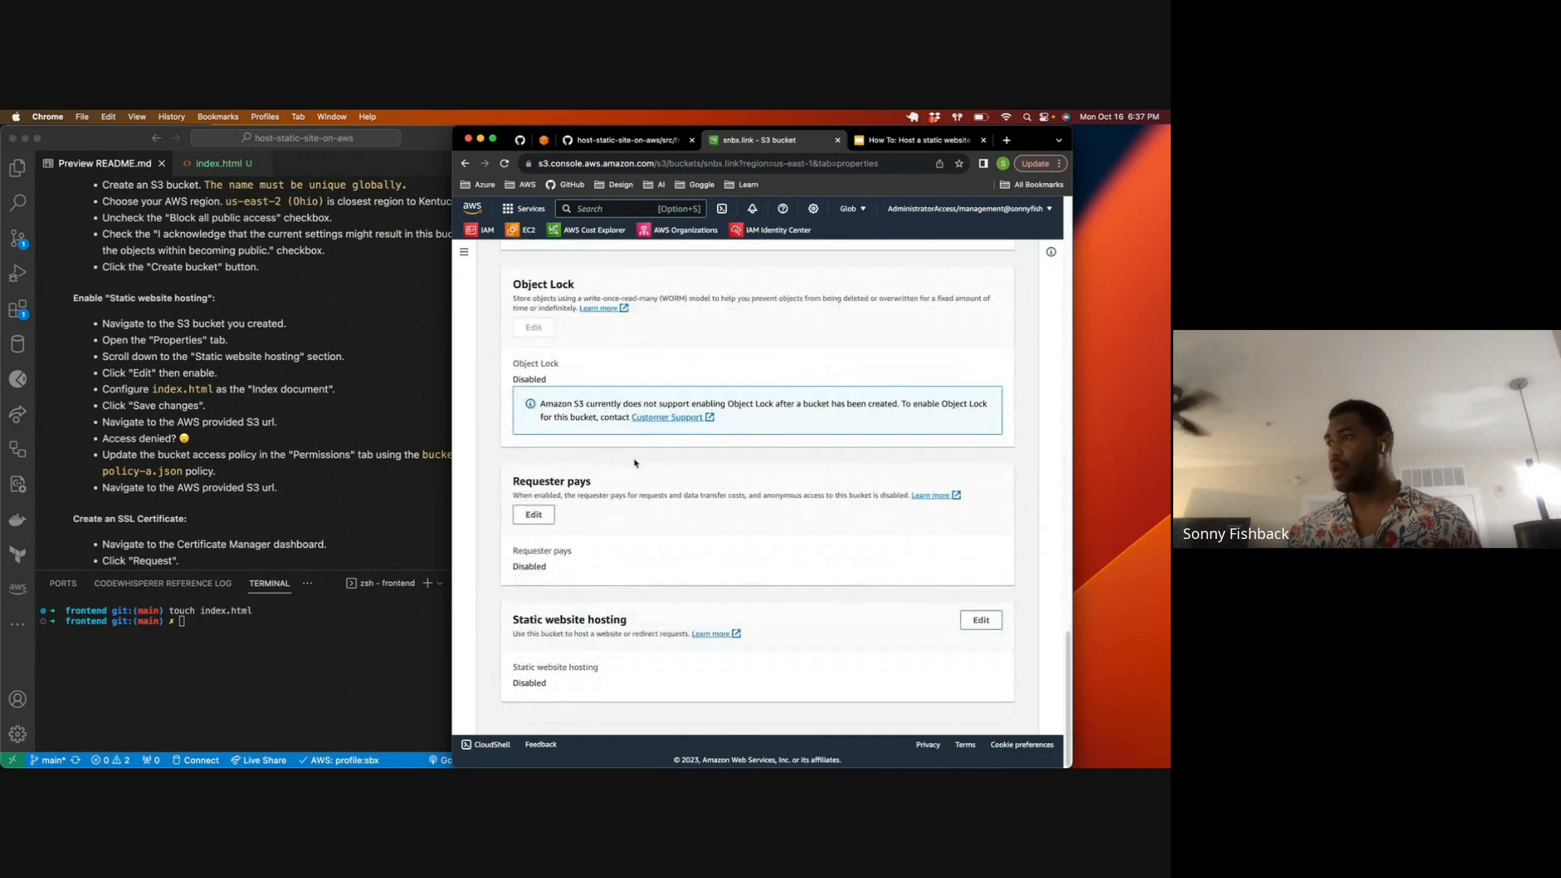
triple_click(633, 622)
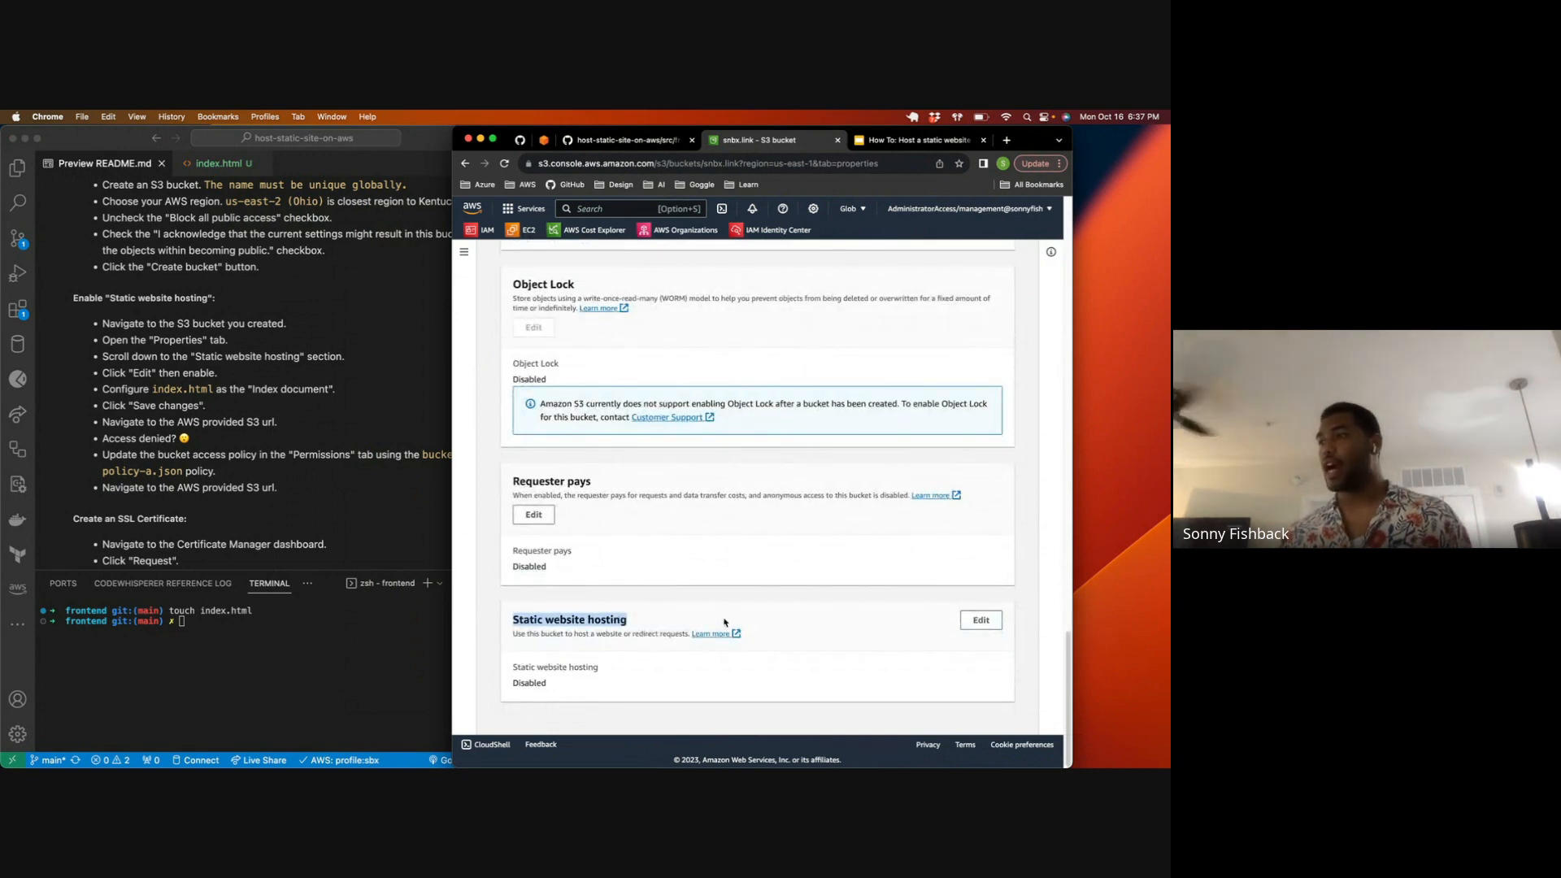
left_click(977, 622)
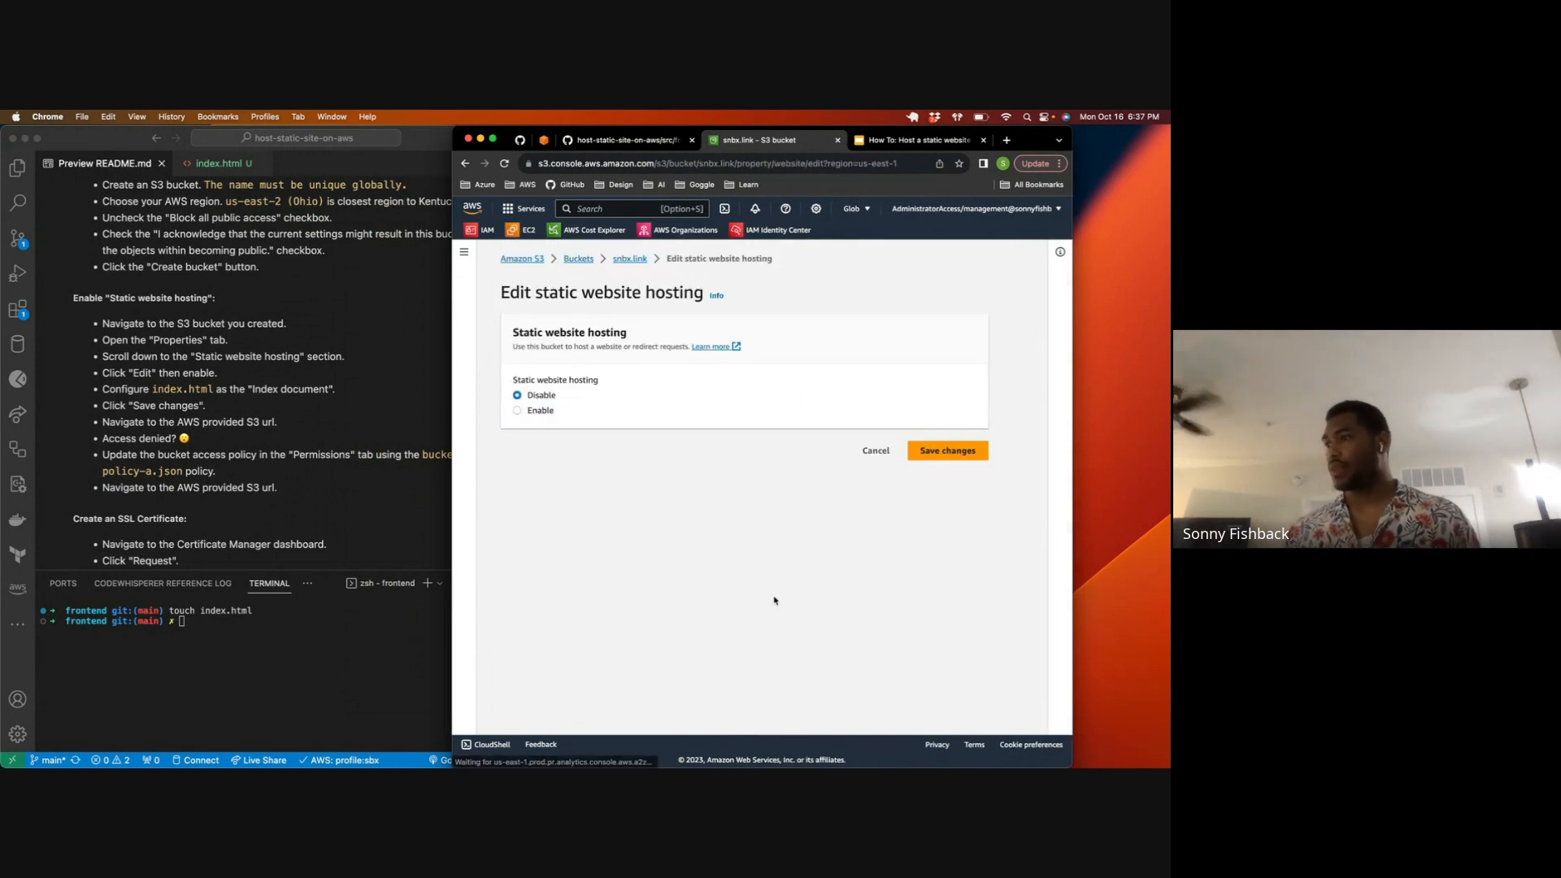
left_click(517, 411)
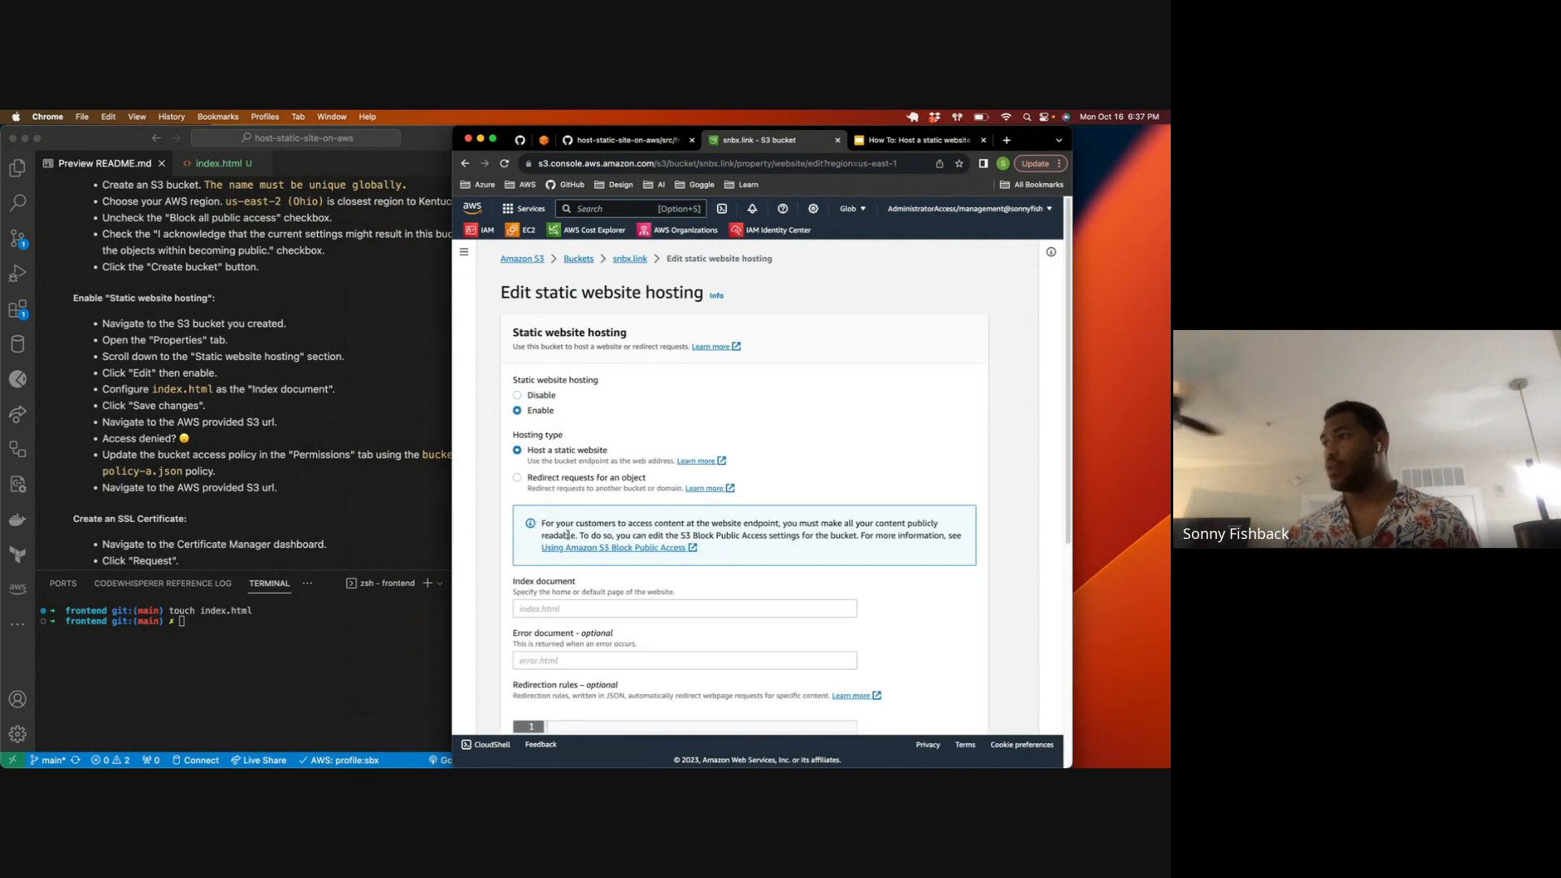
Step: Keep the Host a static website type, set the index document to index.html, leave the error document empty and save the changes
scroll(567, 535, "down", 2)
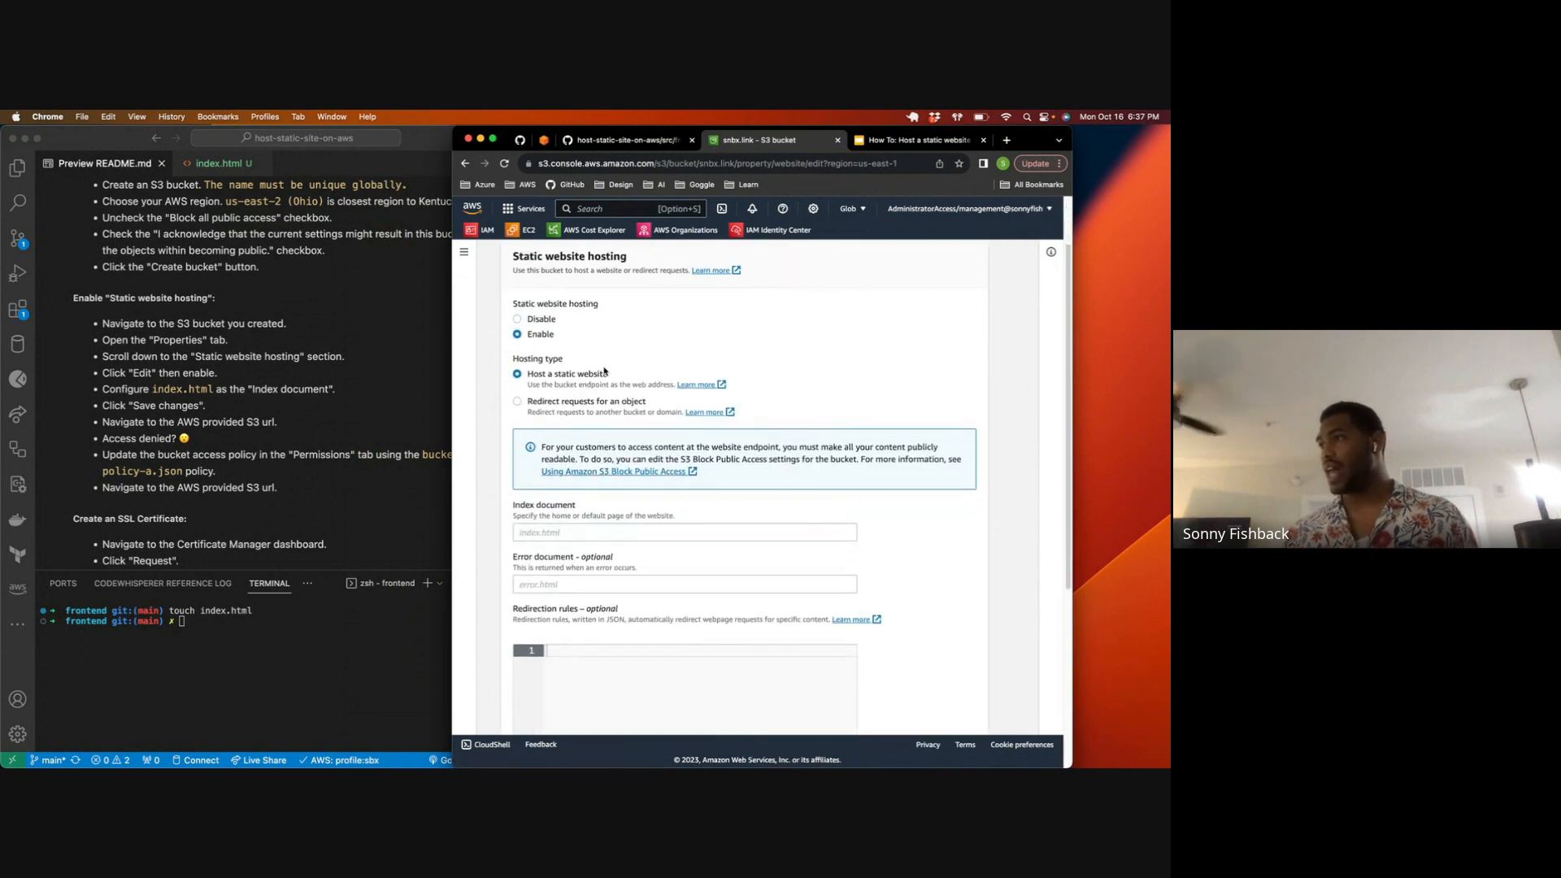
left_click(568, 533)
type("index.html")
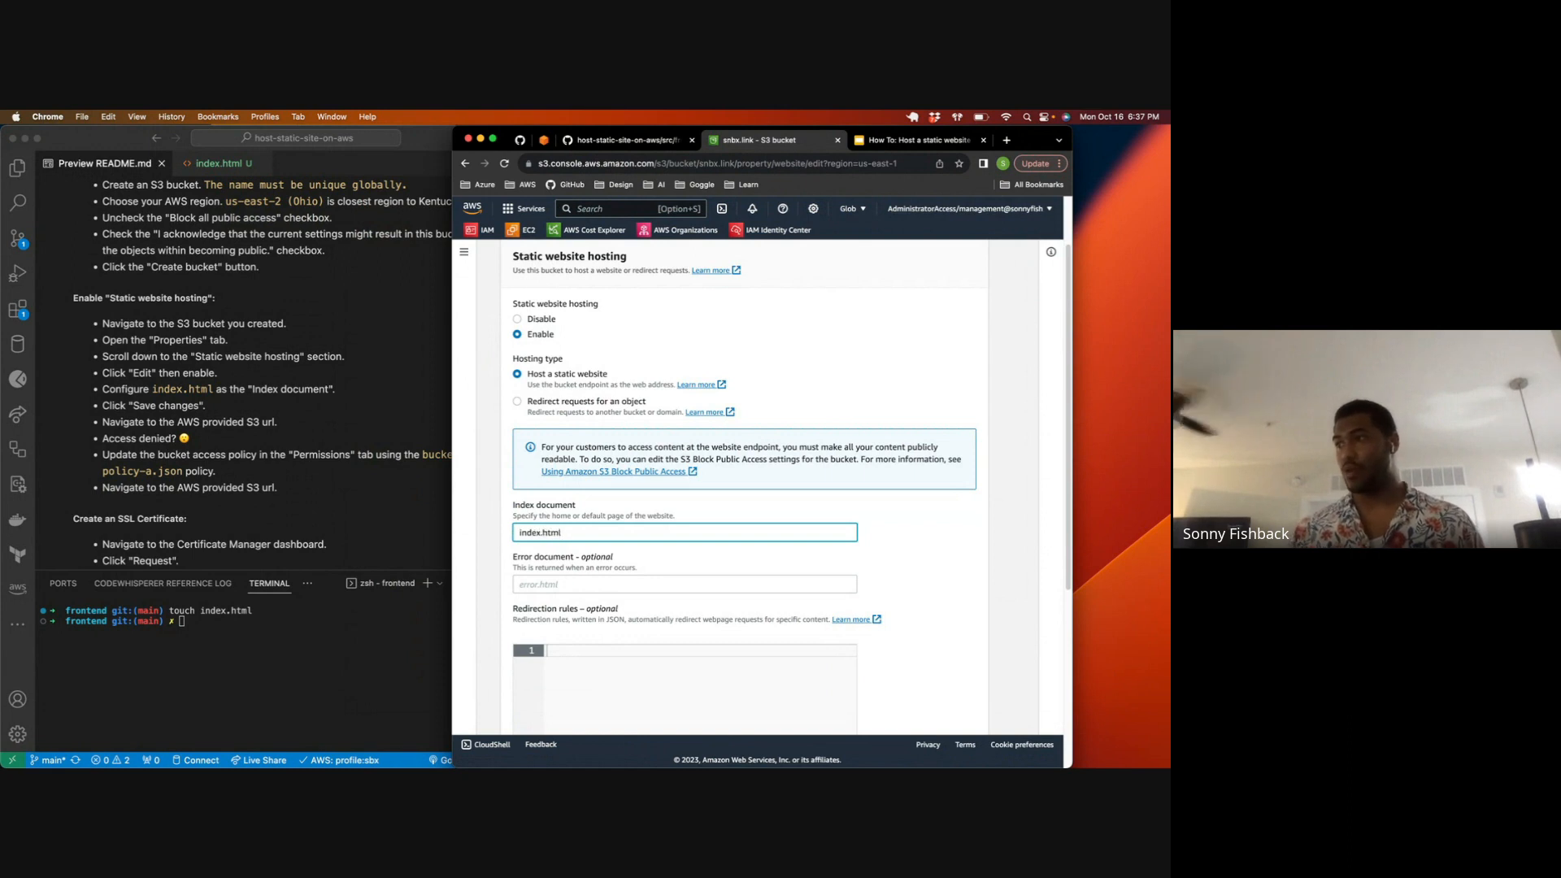
scroll(613, 560, "down", 8)
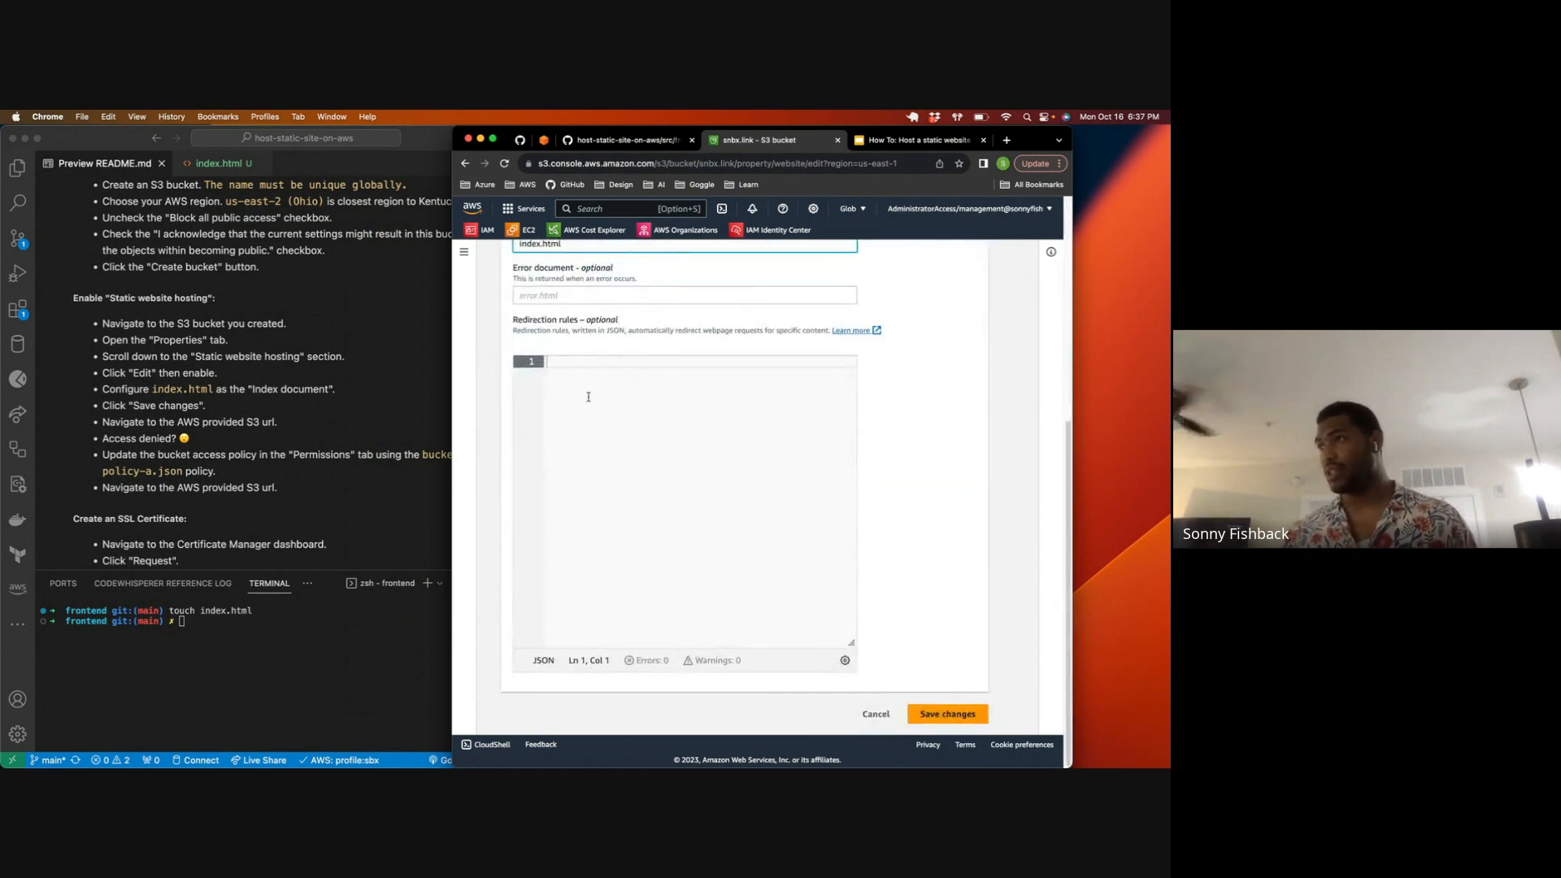
scroll(588, 397, "up", 1)
left_click(533, 306)
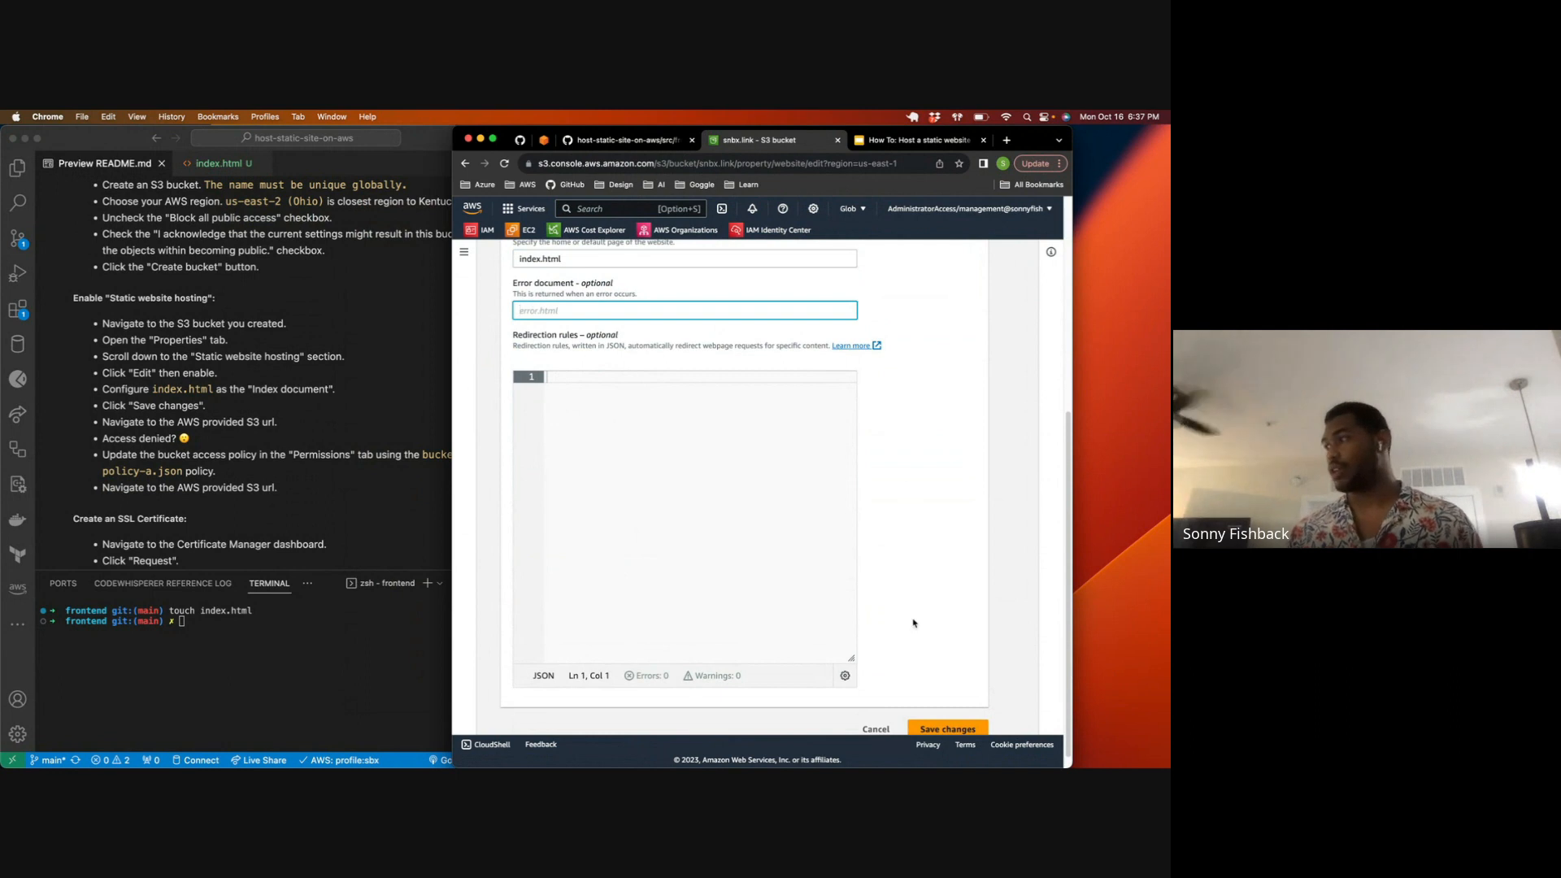
left_click(929, 728)
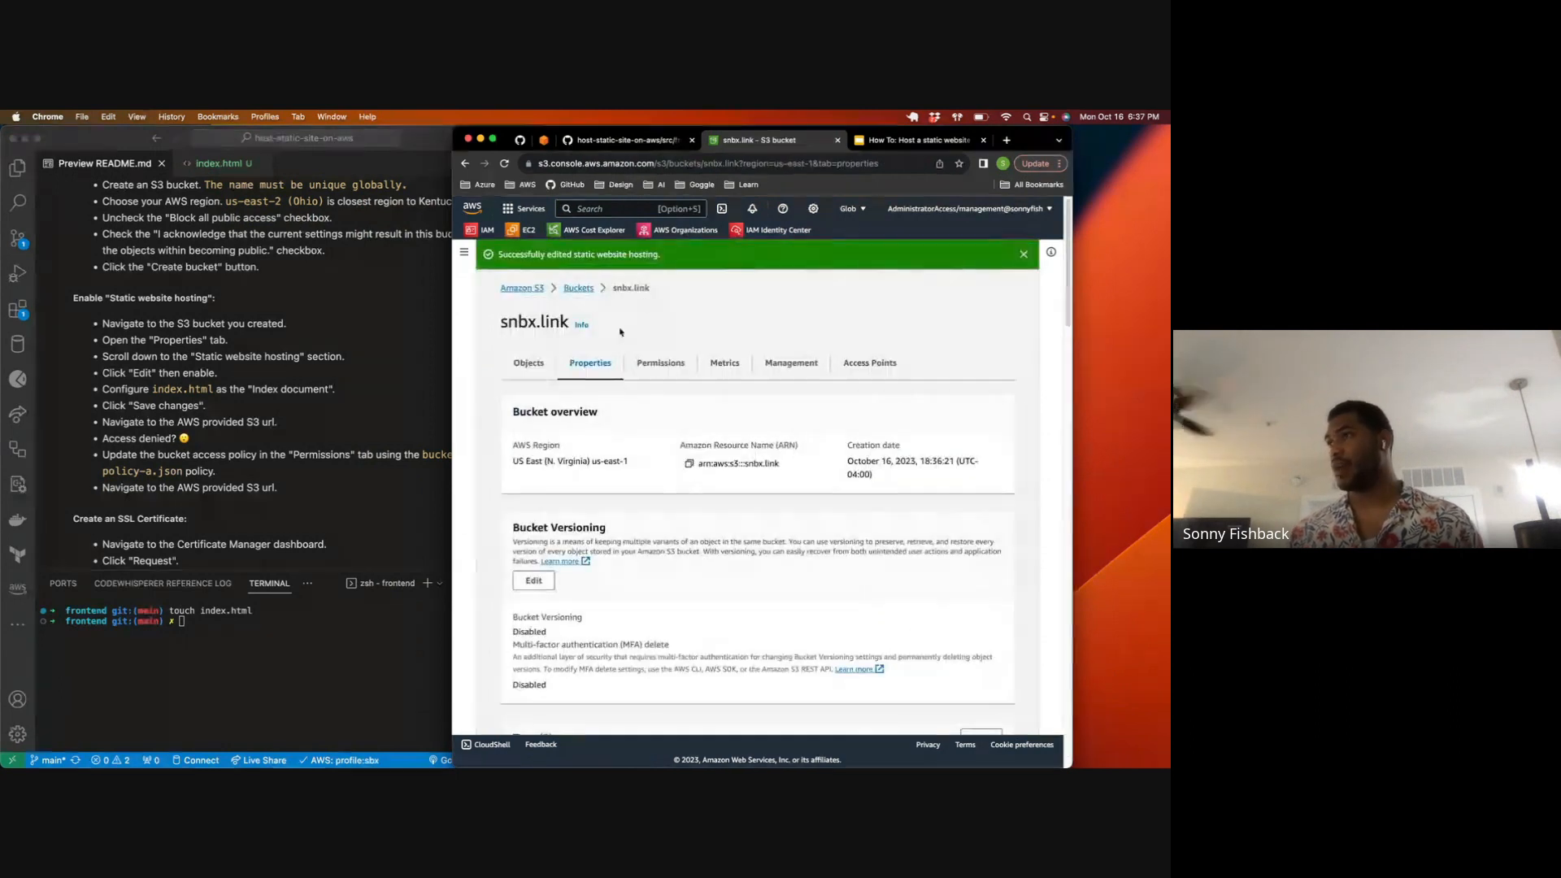
Step: Find the bucket website endpoint in the static website hosting properties and open it in the browser
scroll(656, 473, "down", 1)
scroll(656, 473, "down", 1)
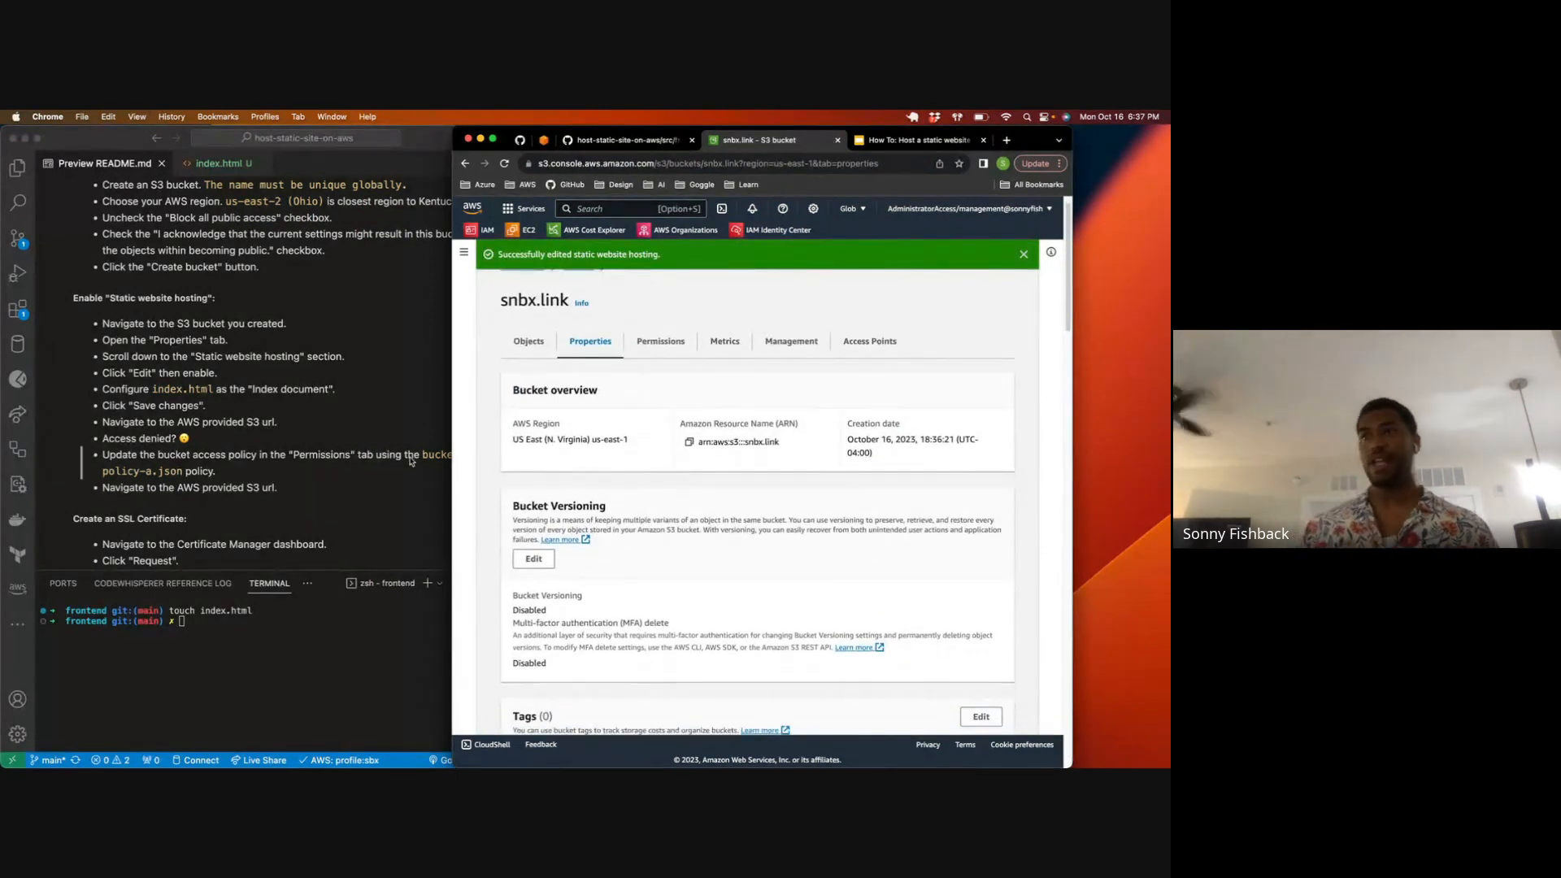
scroll(681, 448, "down", 10)
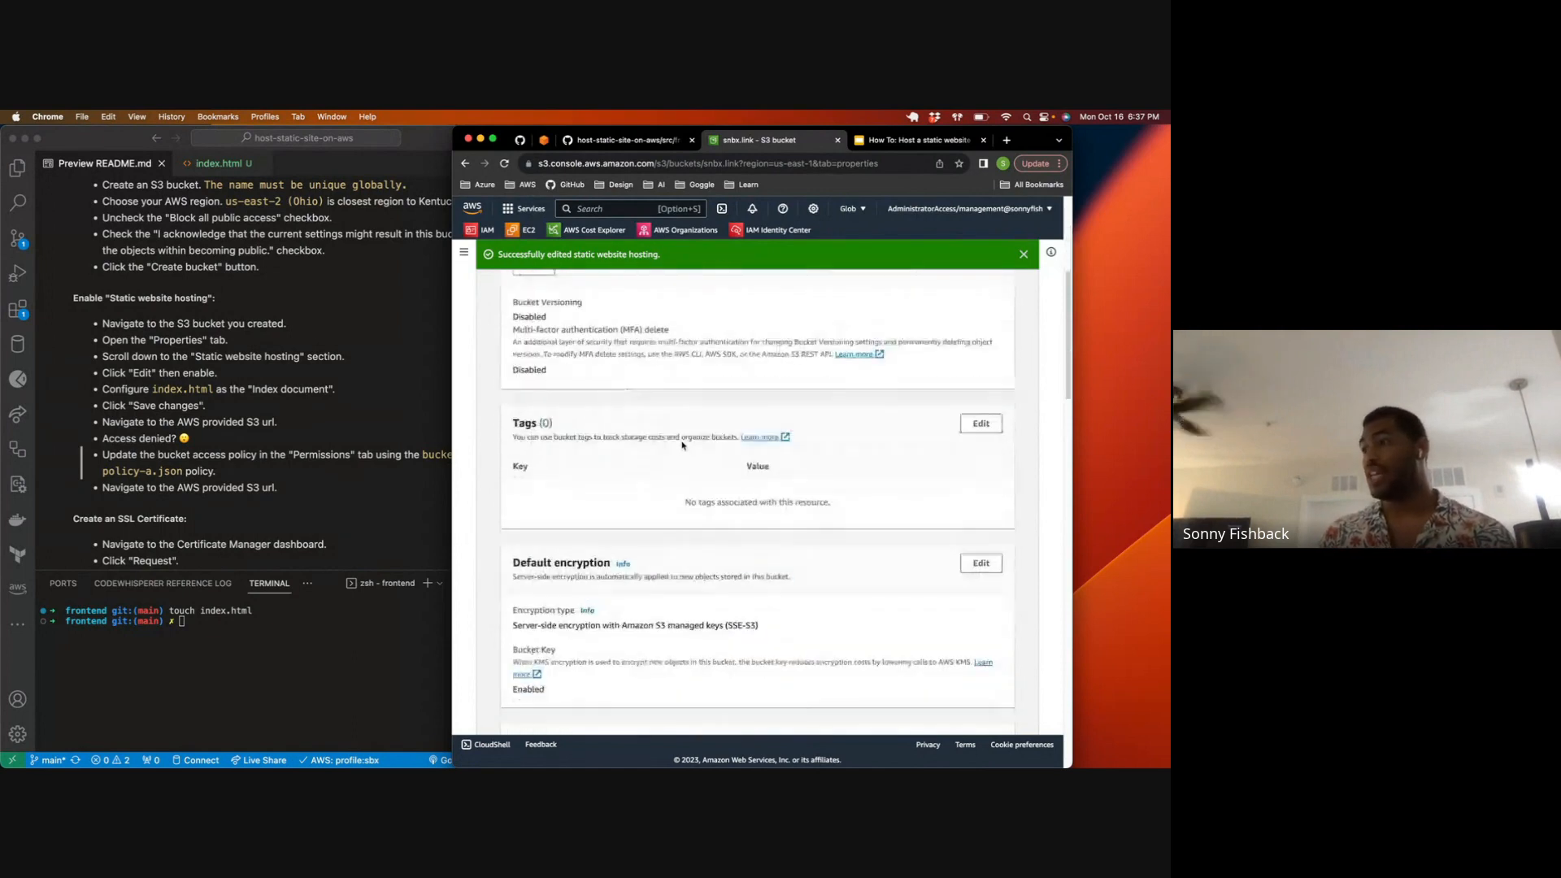
scroll(680, 448, "down", 10)
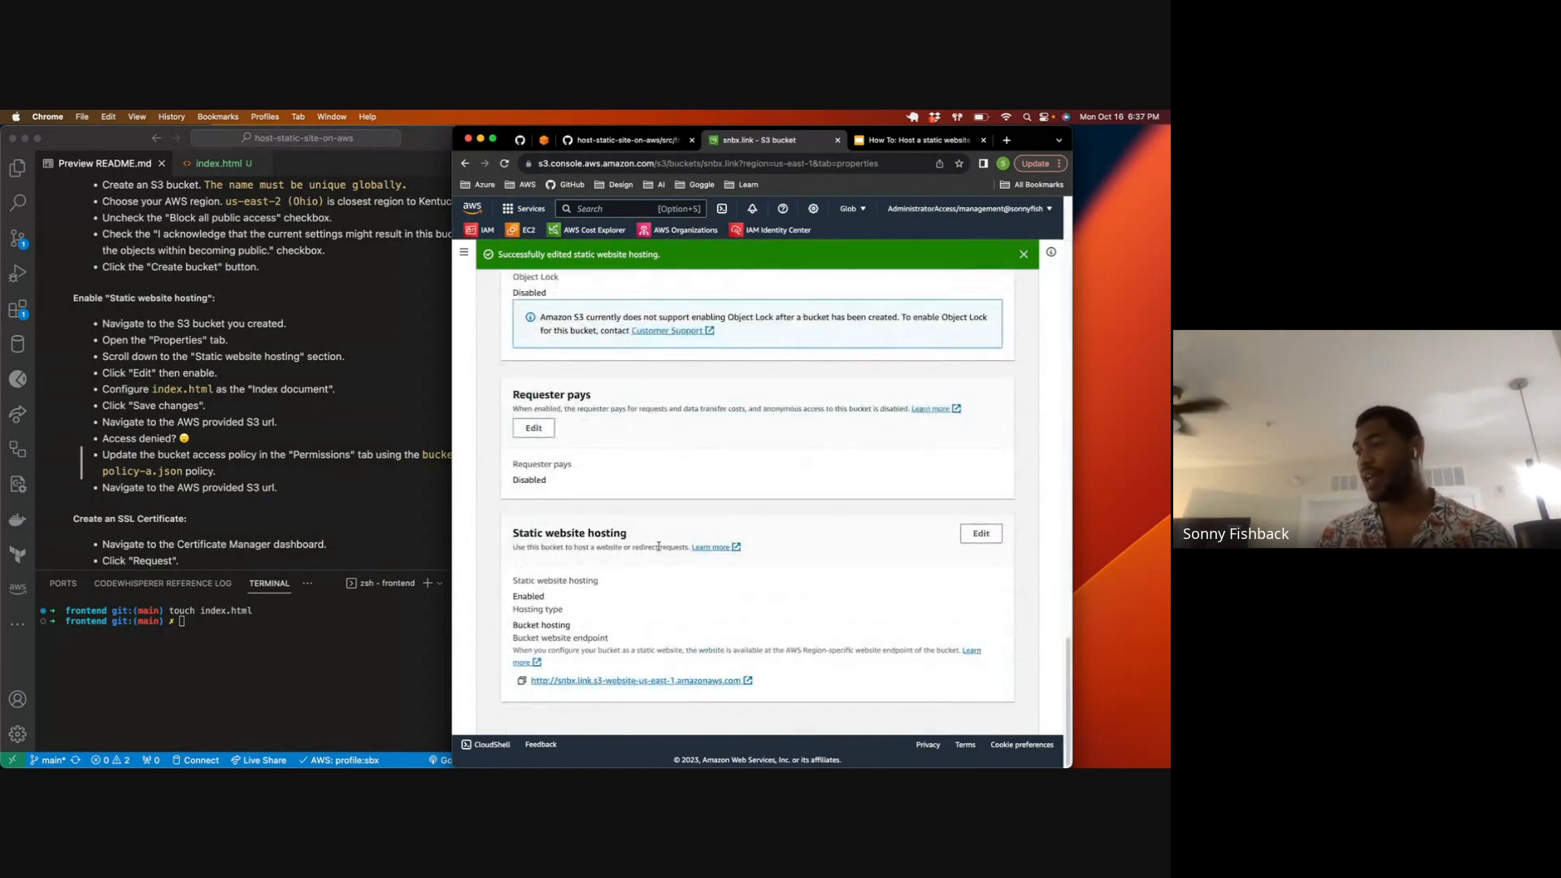
left_click(691, 680)
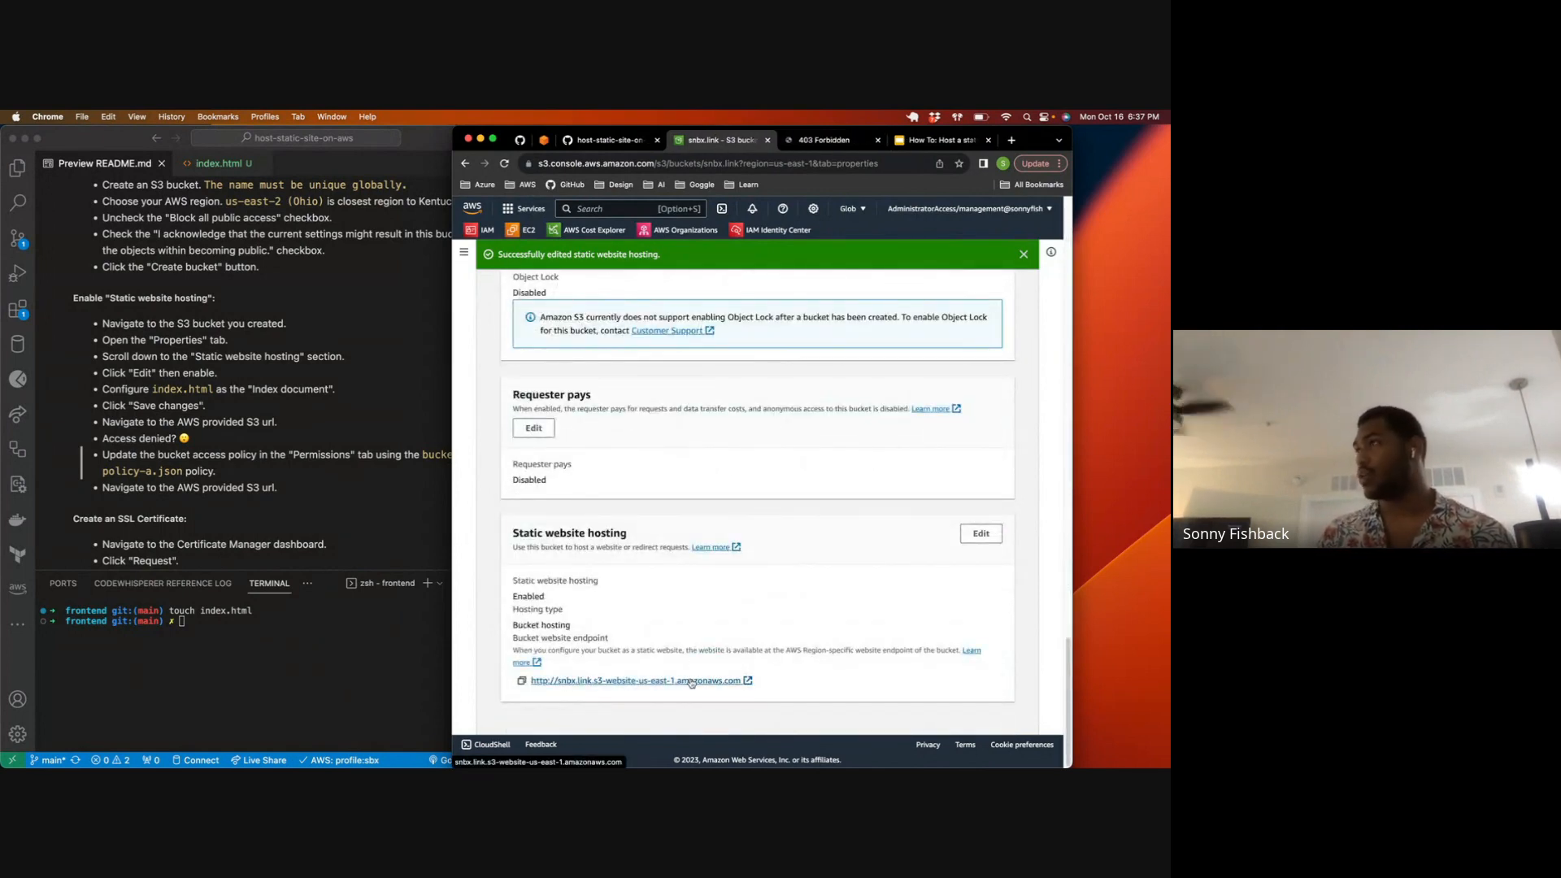
left_click(820, 141)
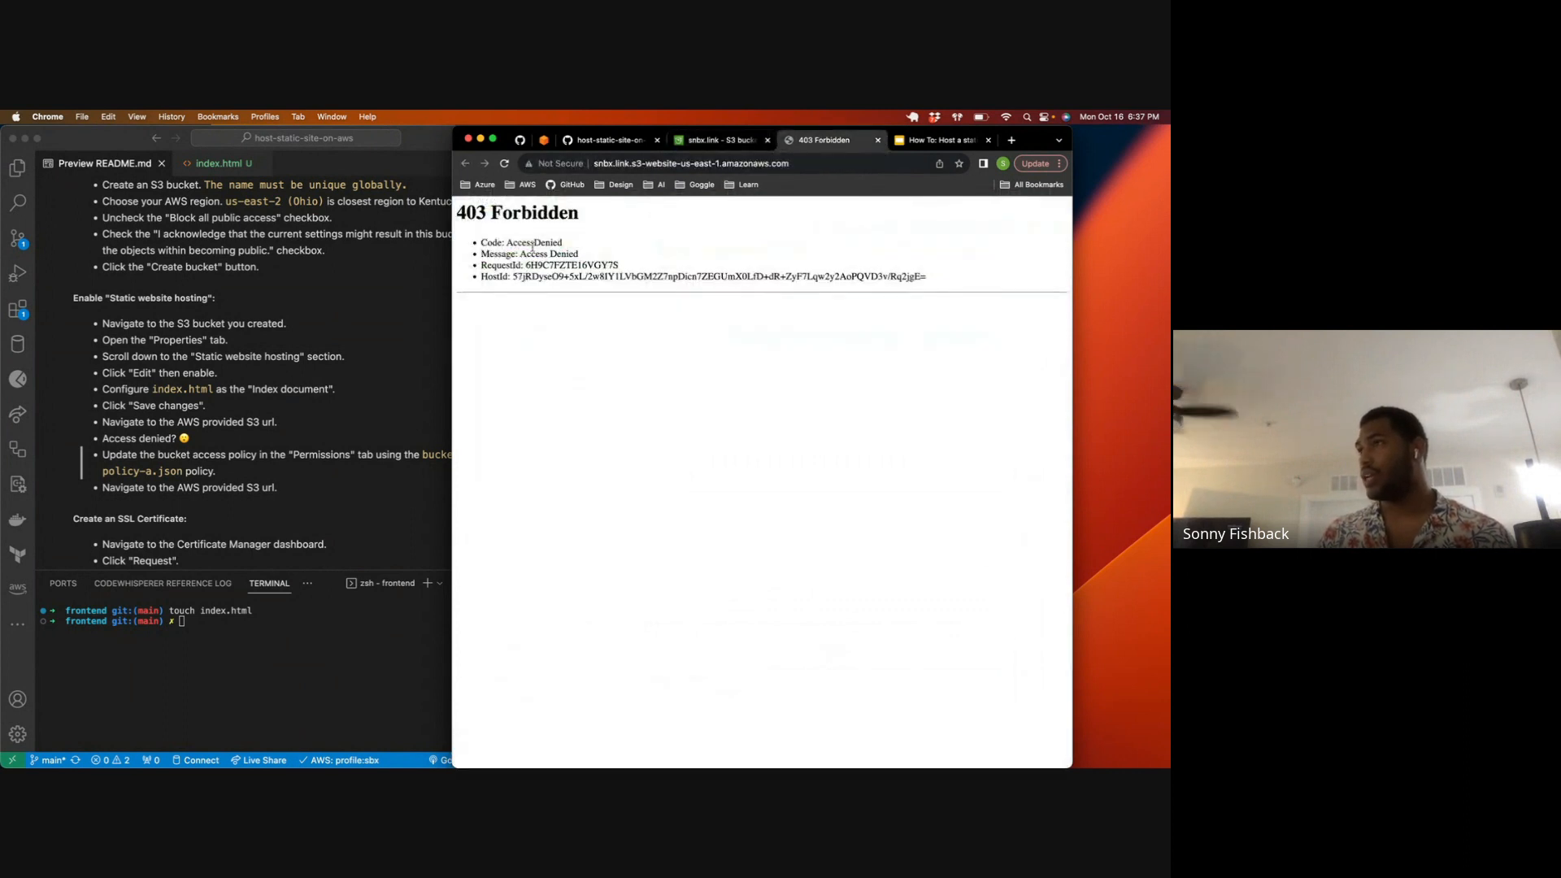
Step: Examine the response page of the website endpoint and compare it with the matching item in the README's hosting instructions
left_click_drag(475, 213, 648, 215)
double_click(489, 242)
left_click(128, 420)
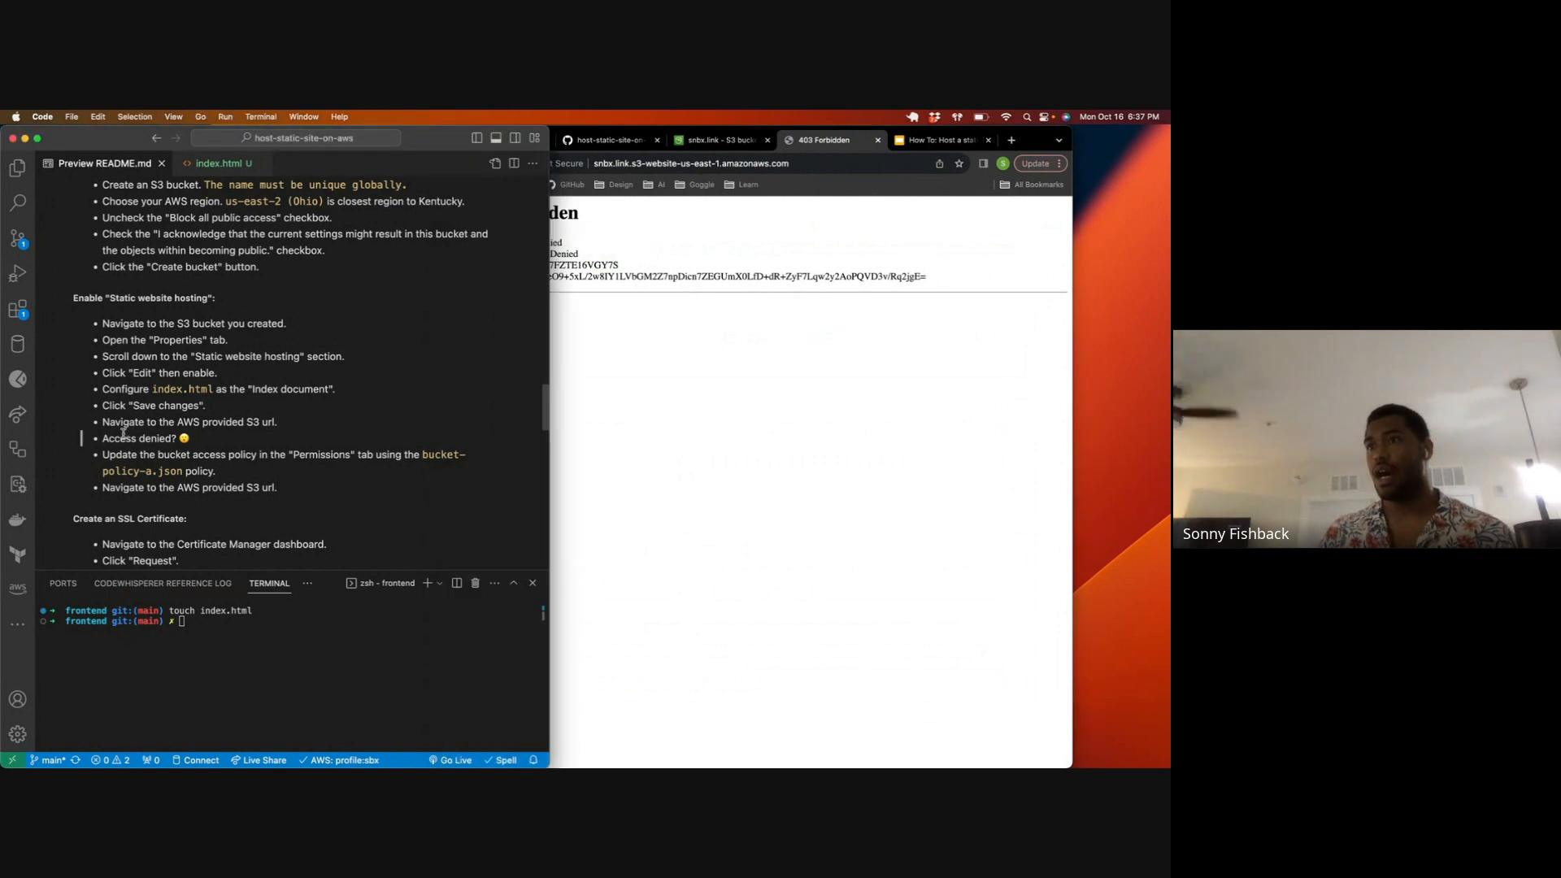
left_click_drag(112, 438, 281, 431)
left_click(704, 375)
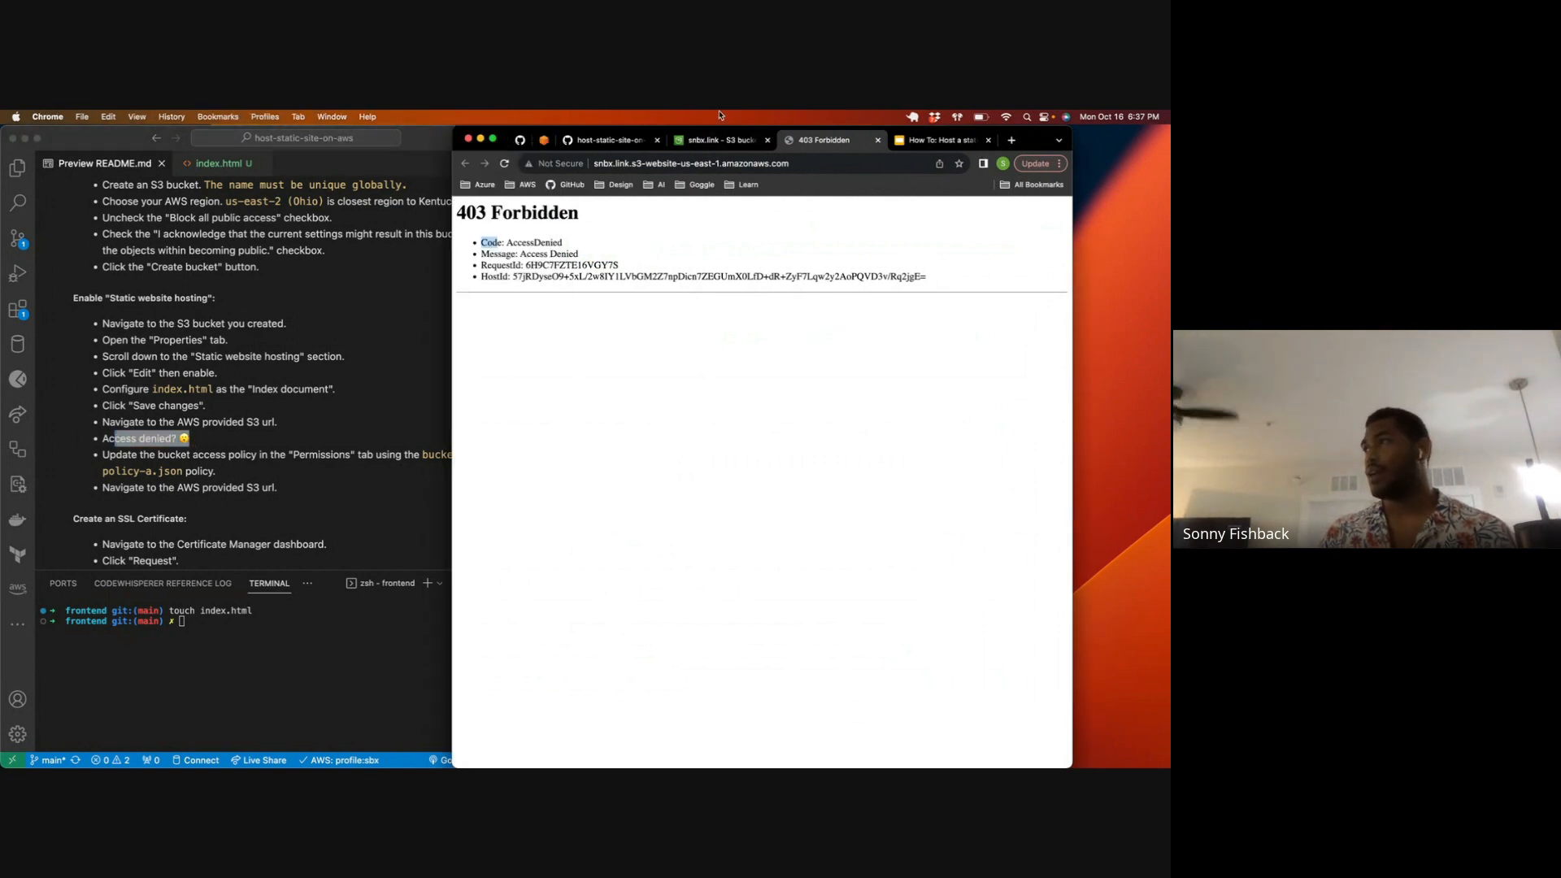
Step: Return to the snbx.link bucket in the AWS console and open its bucket policy for editing under the permissions
left_click(717, 140)
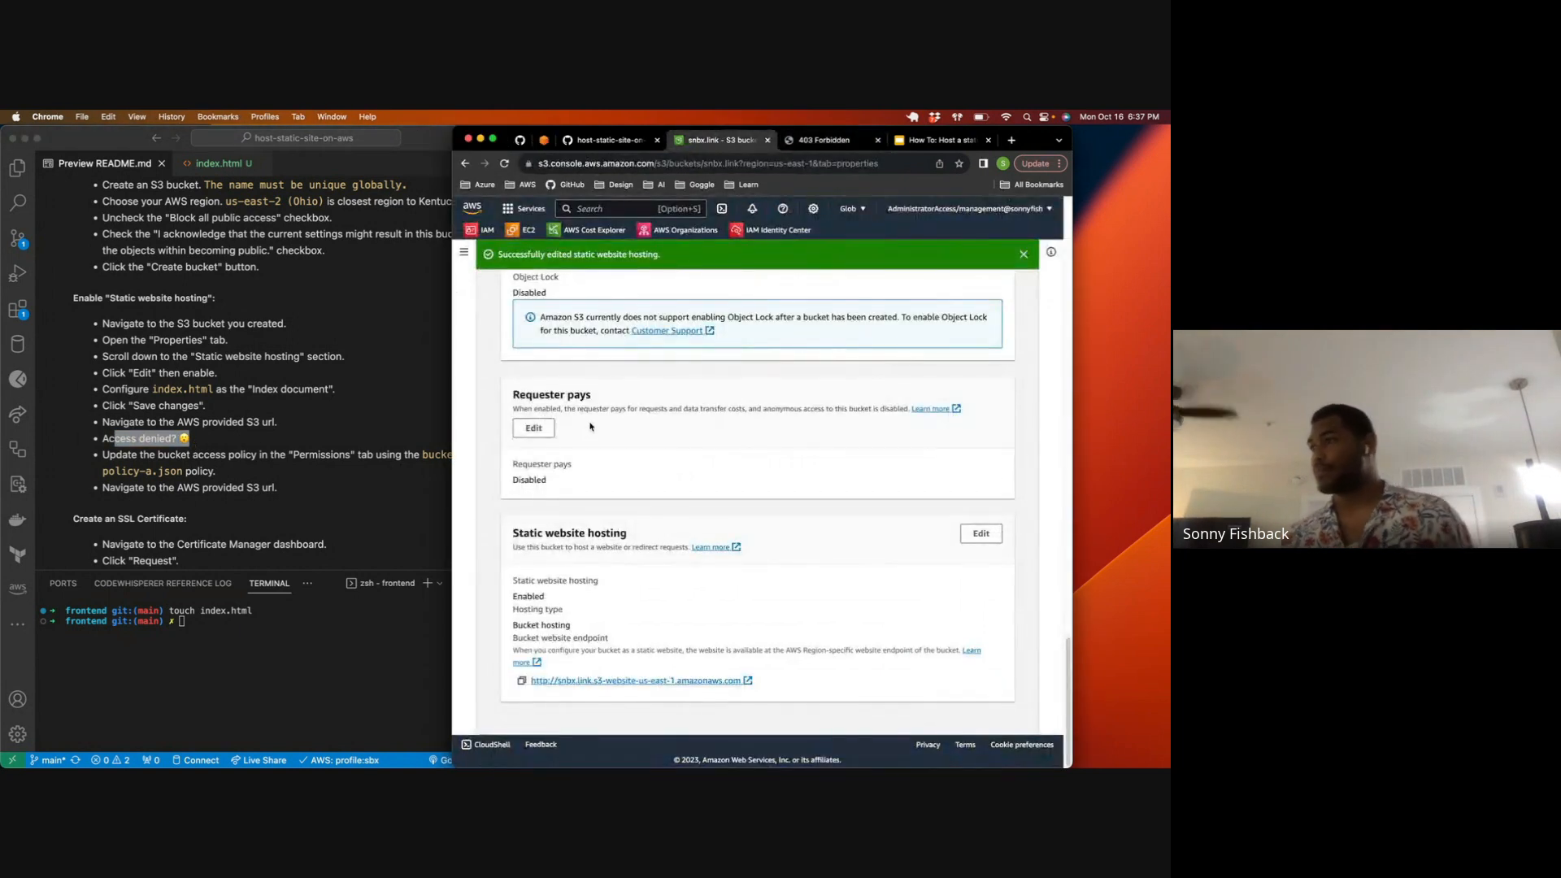
scroll(591, 426, "up", 10)
scroll(587, 414, "up", 10)
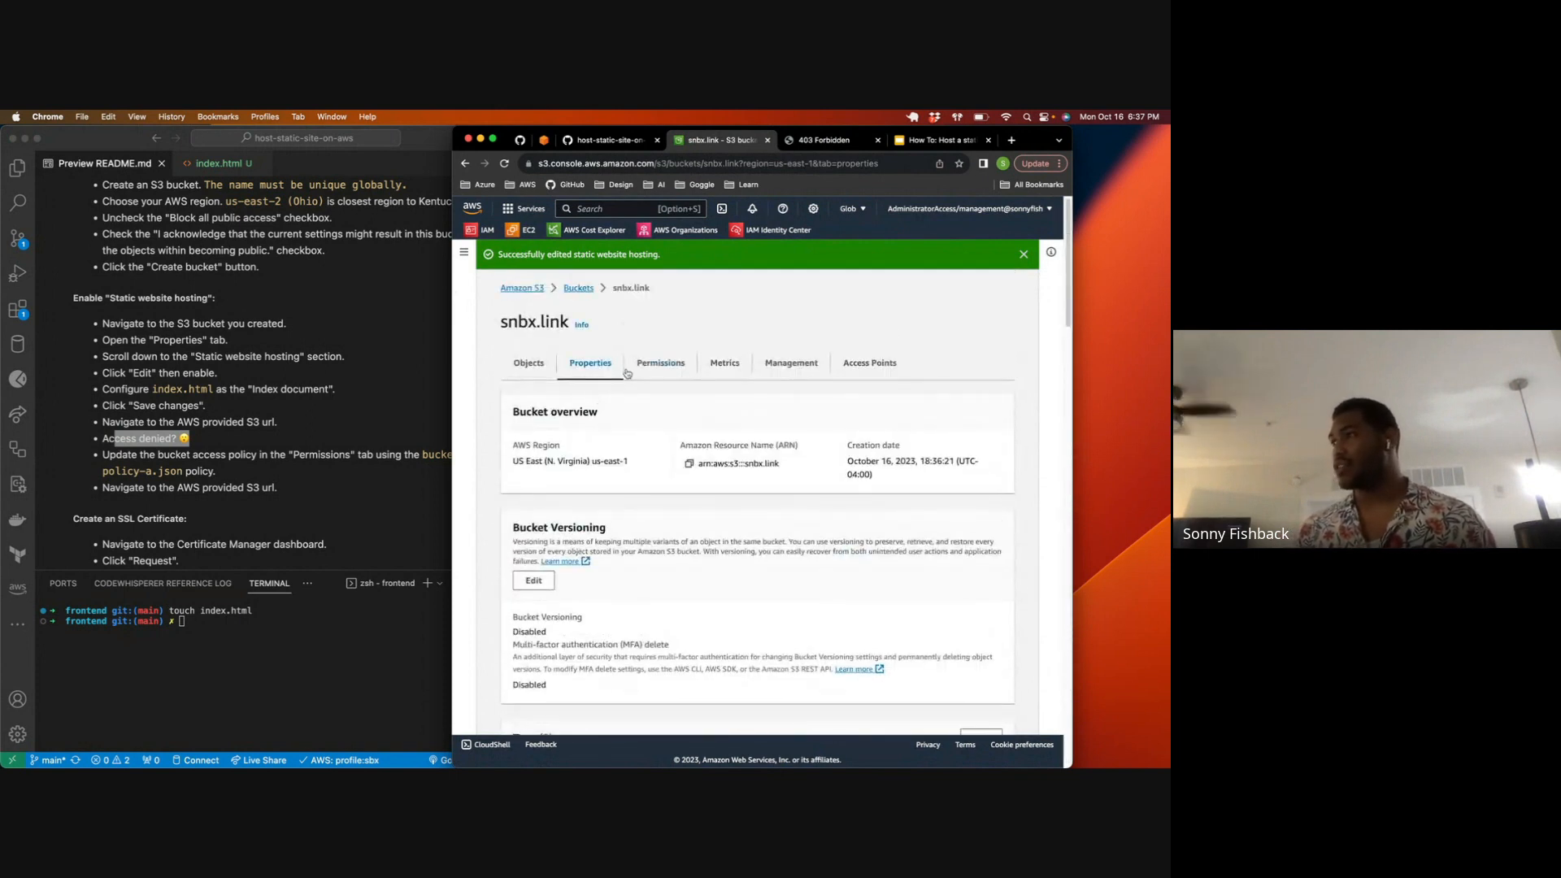
left_click(649, 370)
scroll(651, 390, "down", 5)
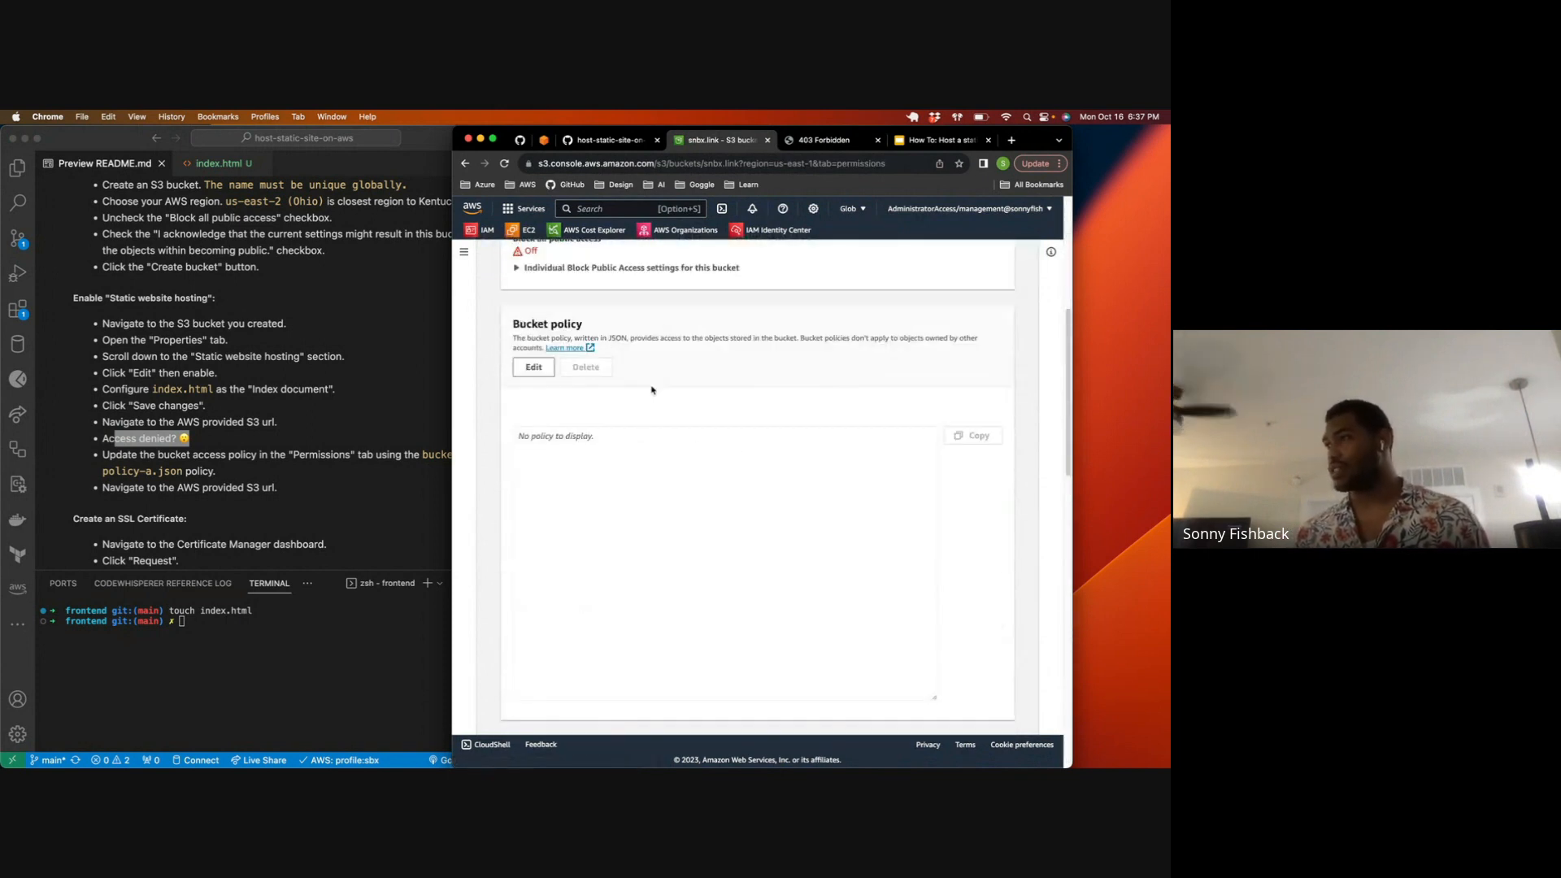
scroll(559, 404, "down", 1)
left_click(594, 438)
left_click(532, 345)
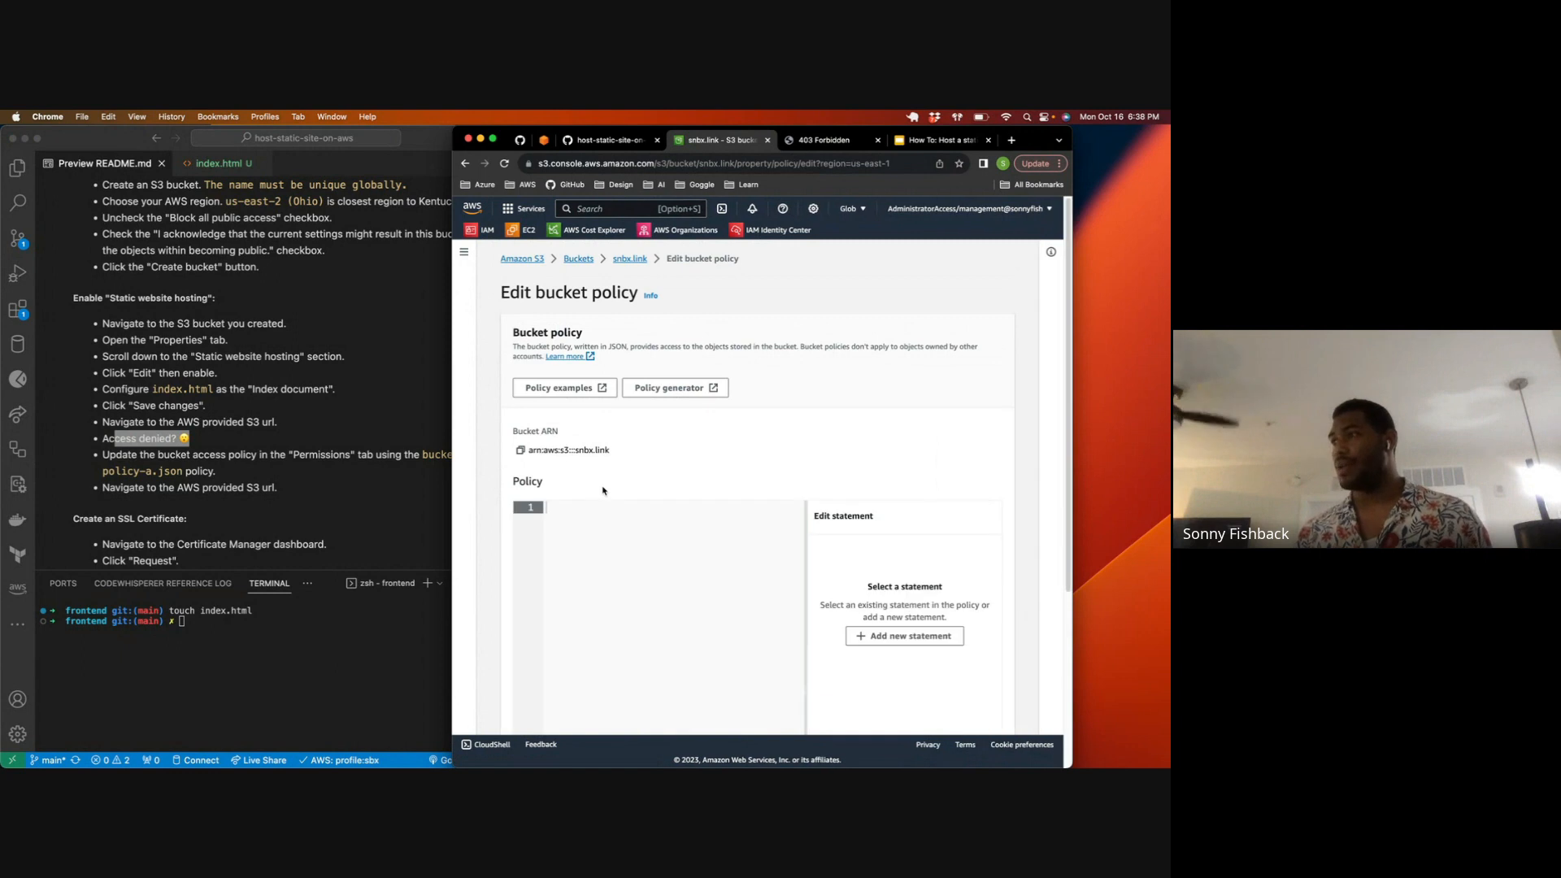
scroll(603, 488, "down", 5)
Step: Switch to VS Code, copy the full contents of src/bucket-policy-a.json and paste them into the snbx.link bucket policy in Chrome
left_click(352, 450)
left_click(17, 167)
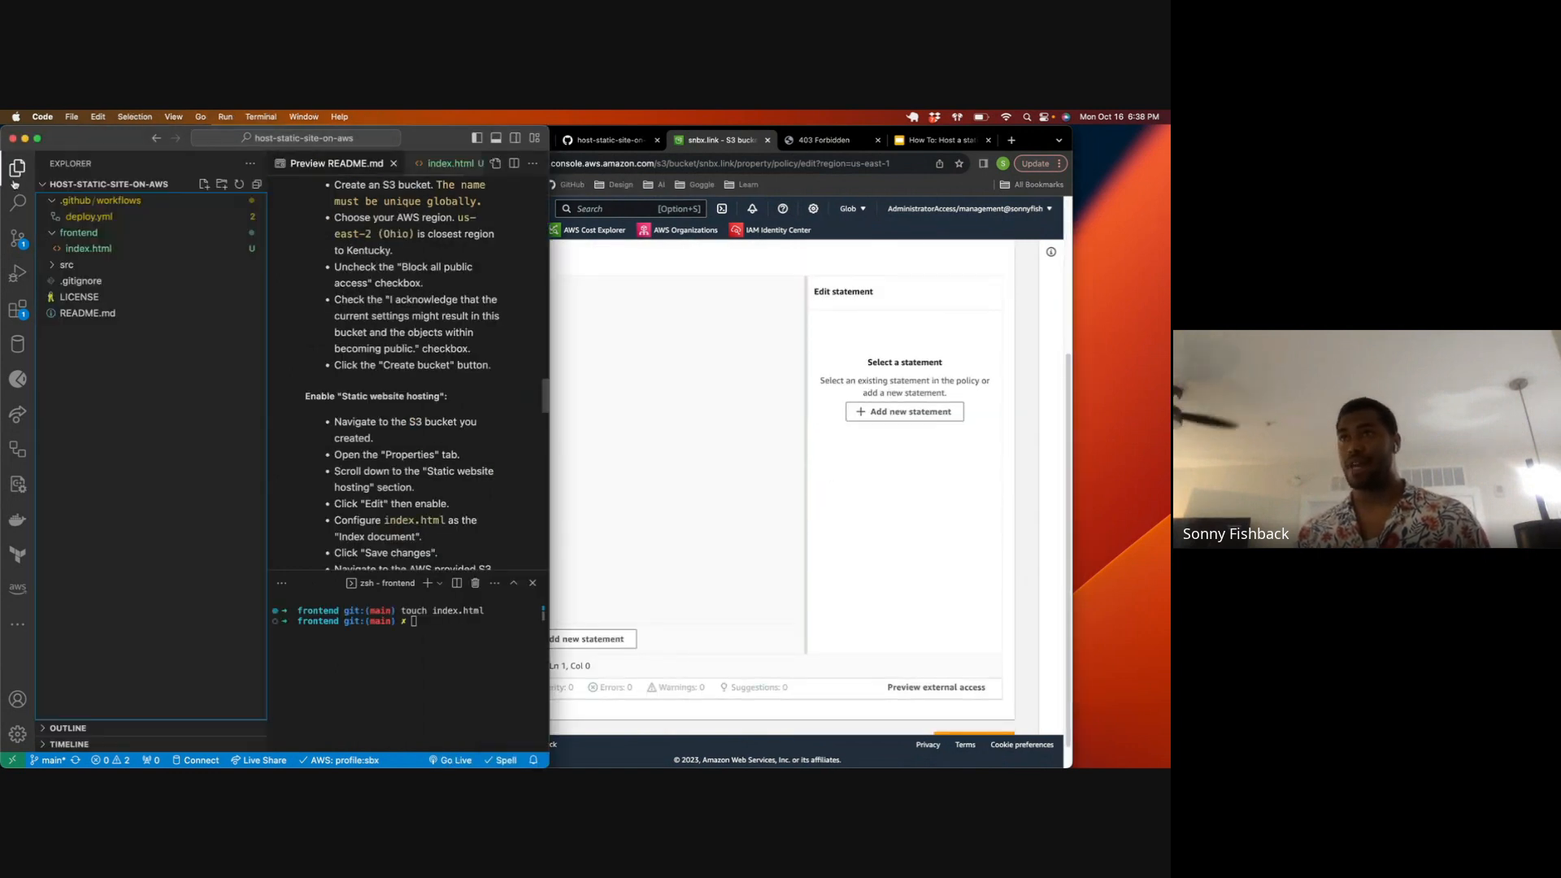
left_click(67, 265)
left_click(87, 282)
key("super+a")
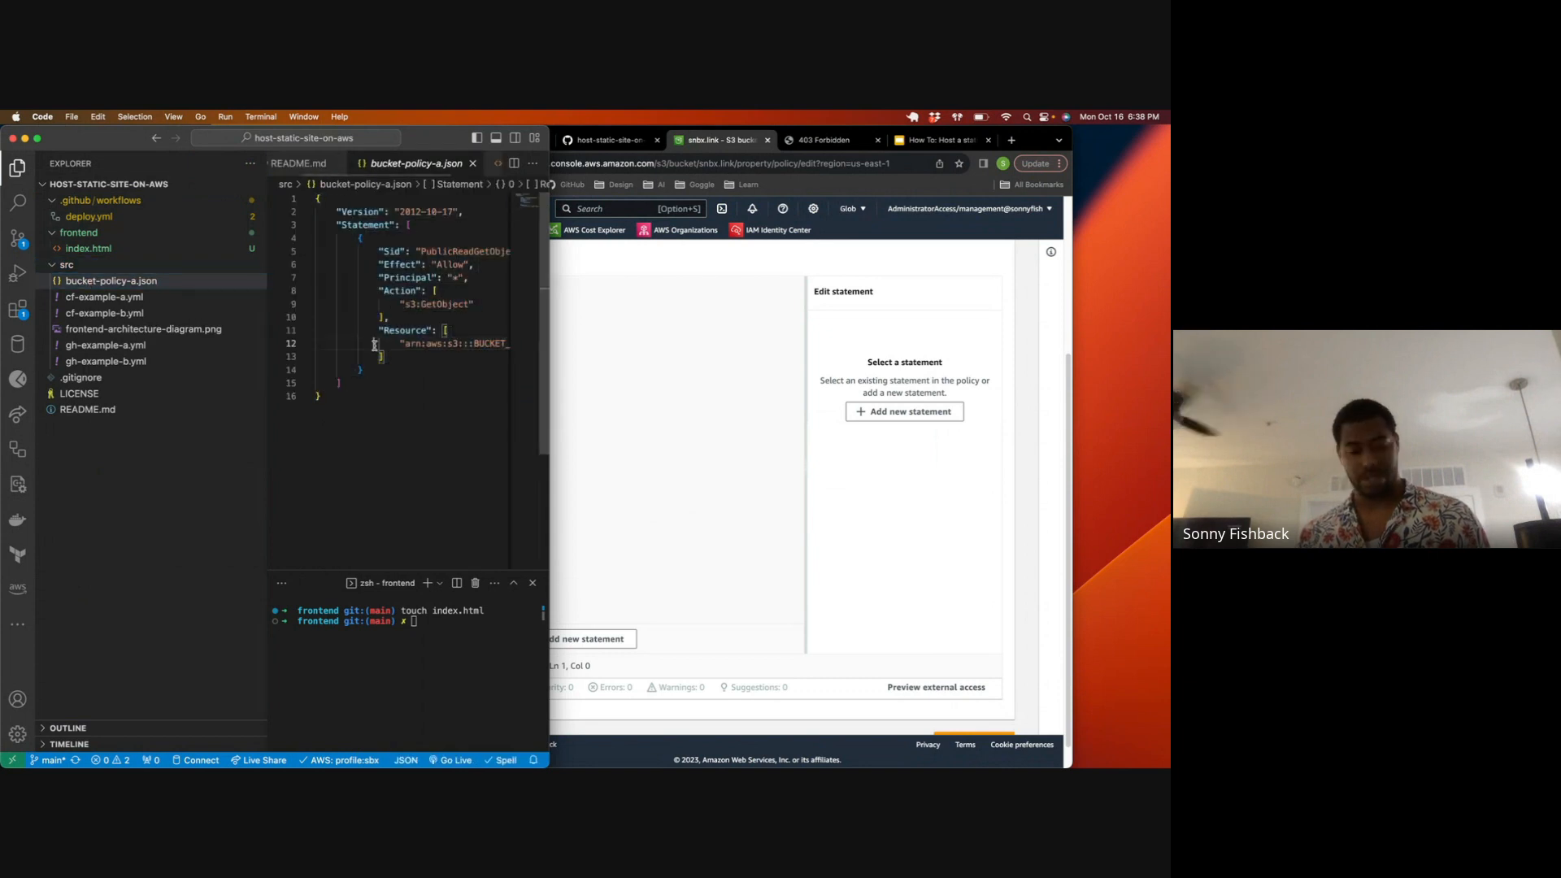
left_click(606, 382)
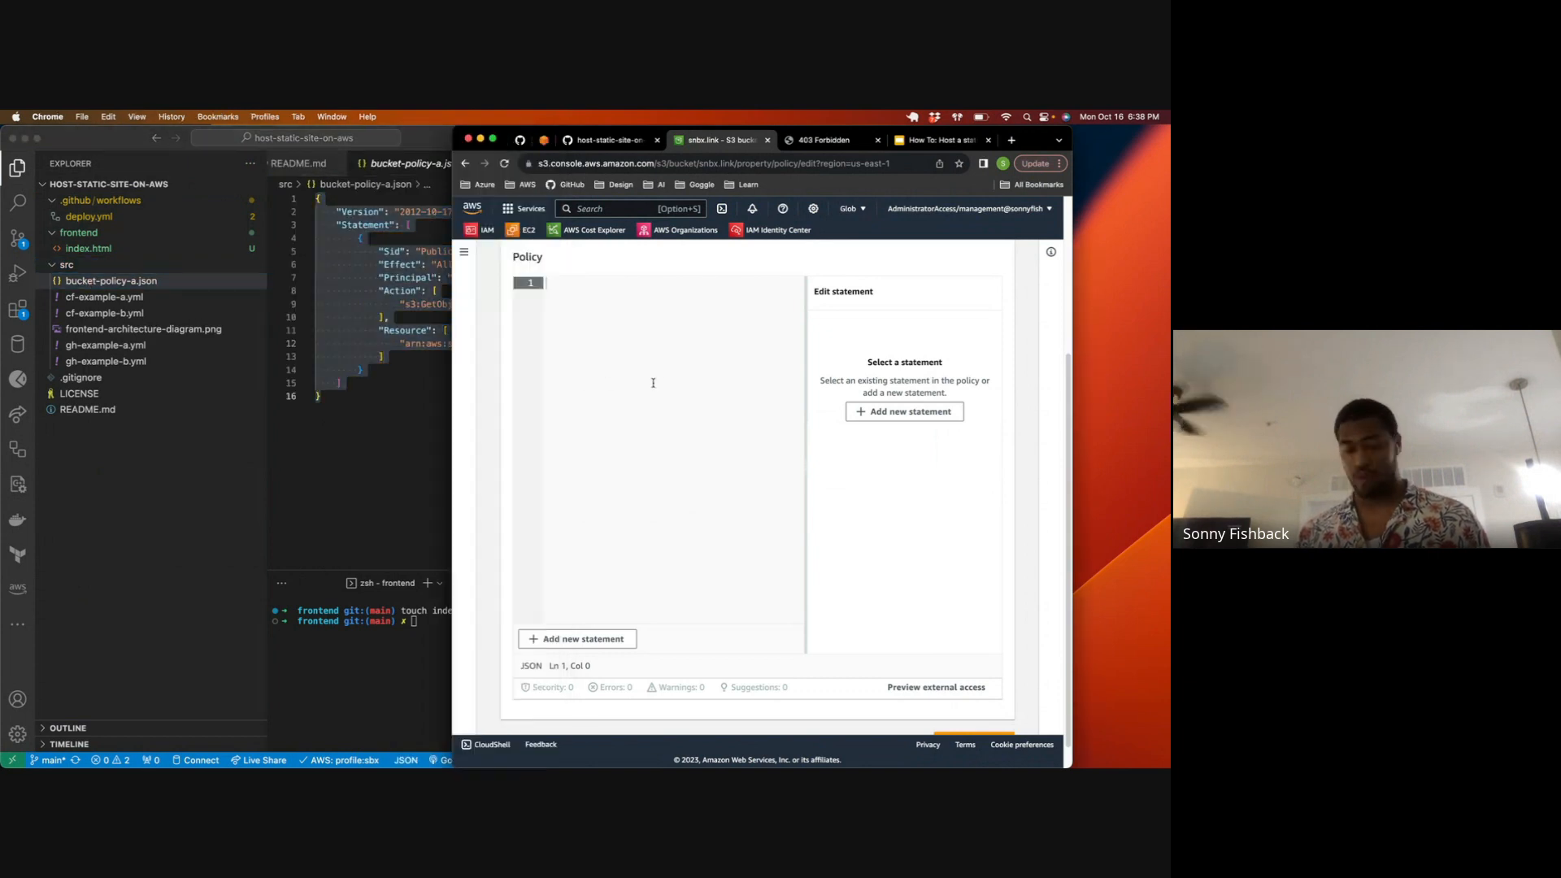
type("{     \"Version\": \"2012-10-17\",     \"Statement\": [         {             \"Sid\": \"PublicReadGetObject\",             \"Effect\": \"Allow\",             \"Principal\": \"*\",             \"Action\": [                 \"s3:GetObject\"             ],             \"Resource\": [                 \"arn:aws:s3:::BUCKET_NAME/*\"             ]         }     ] }")
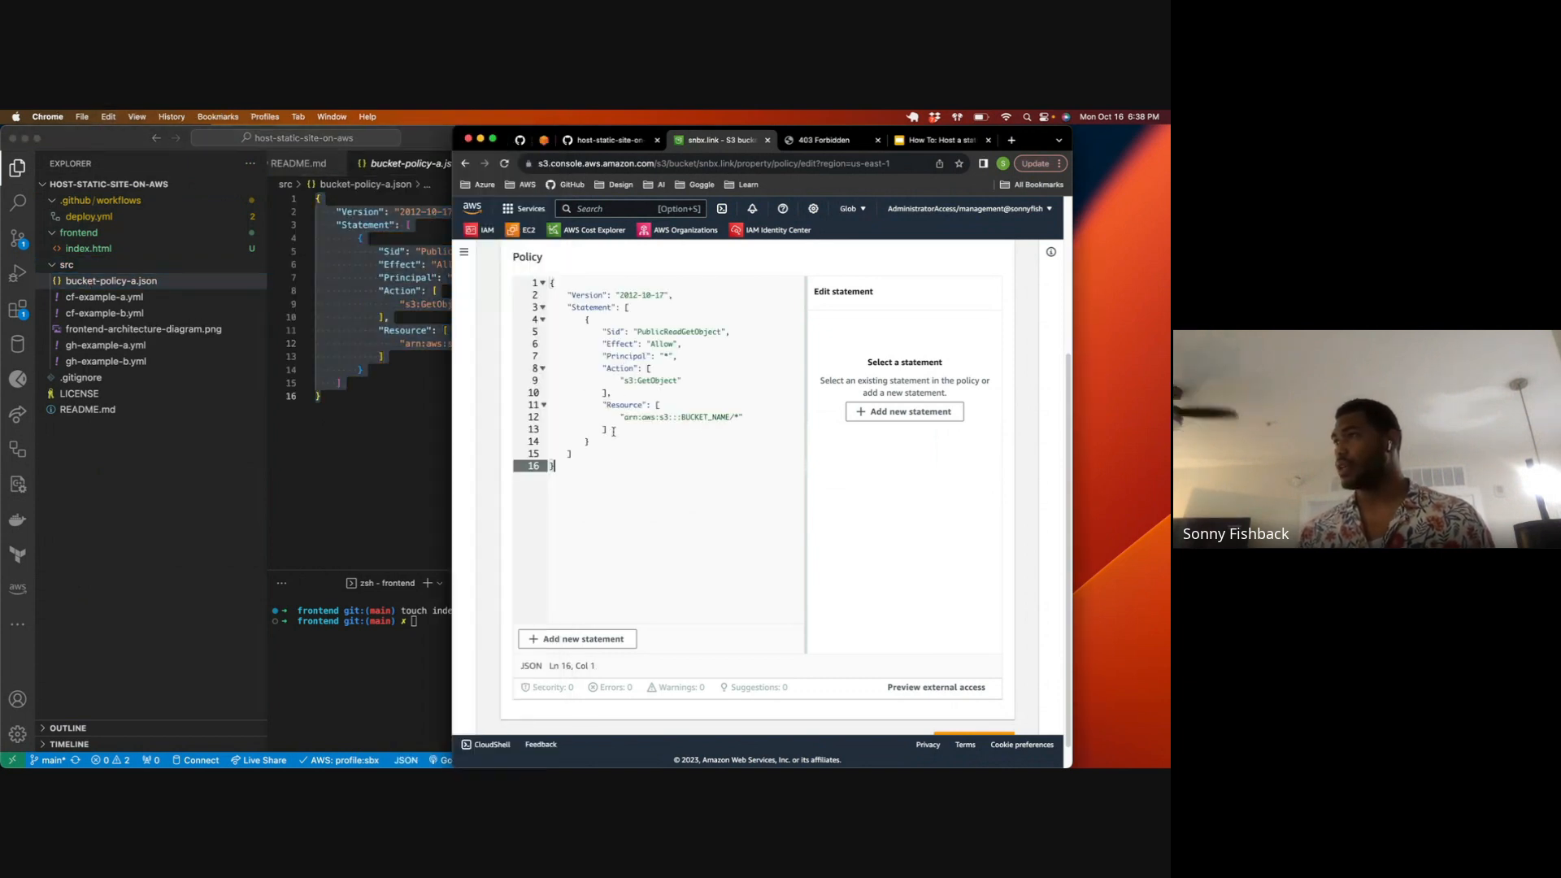
Step: Replace the placeholder ARN before /* in the policy's Resource with the copied bucket ARN arn:aws:s3:::snbx.link and save the changes
scroll(670, 392, "up", 3)
scroll(658, 423, "down", 3)
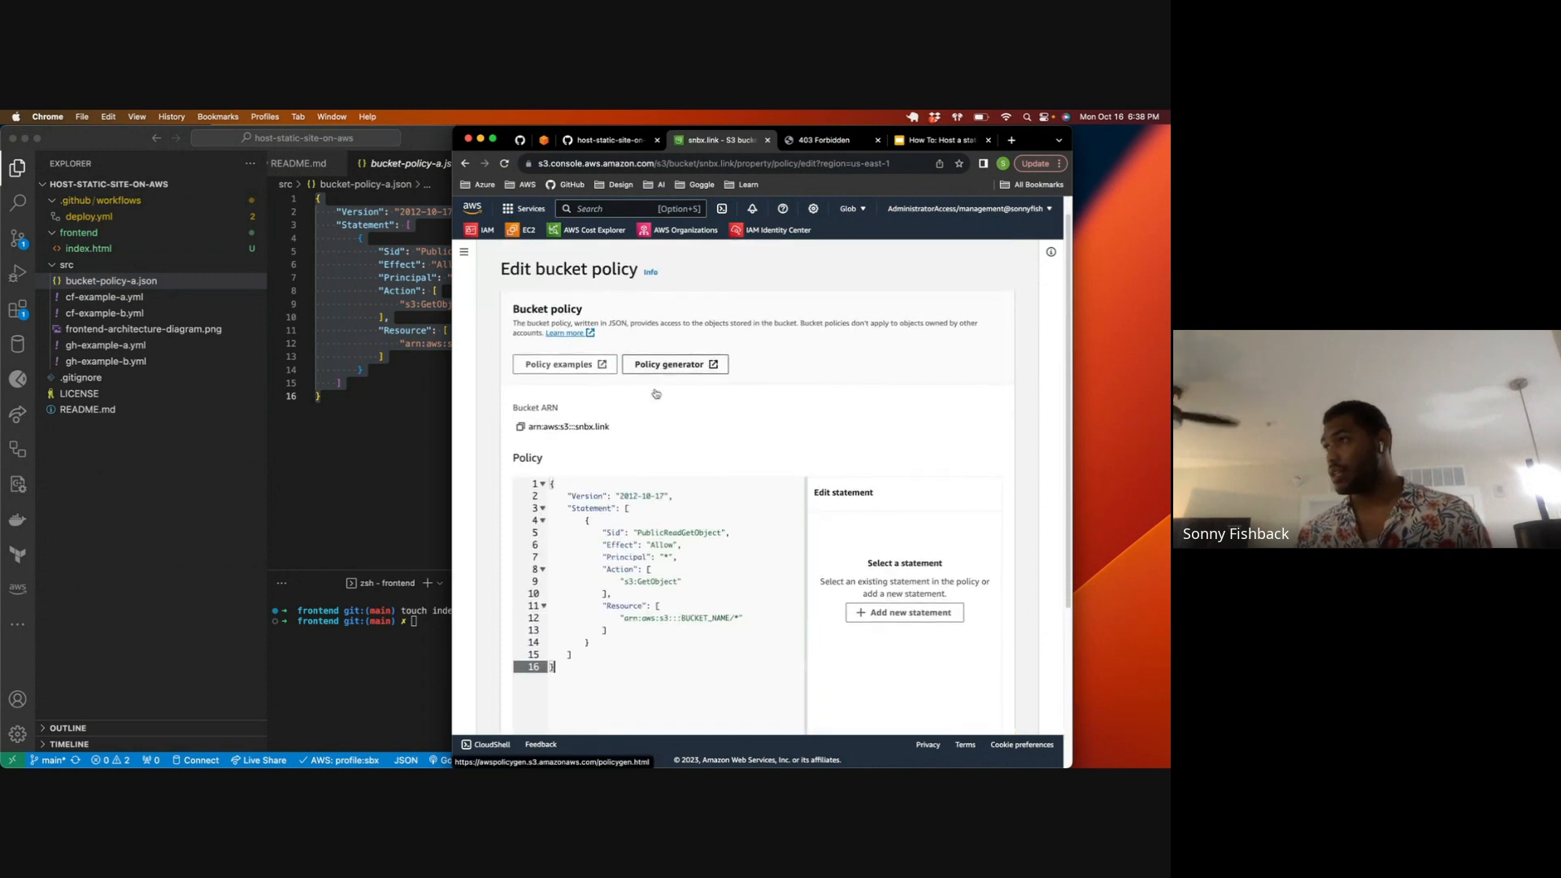
left_click_drag(622, 390, 731, 390)
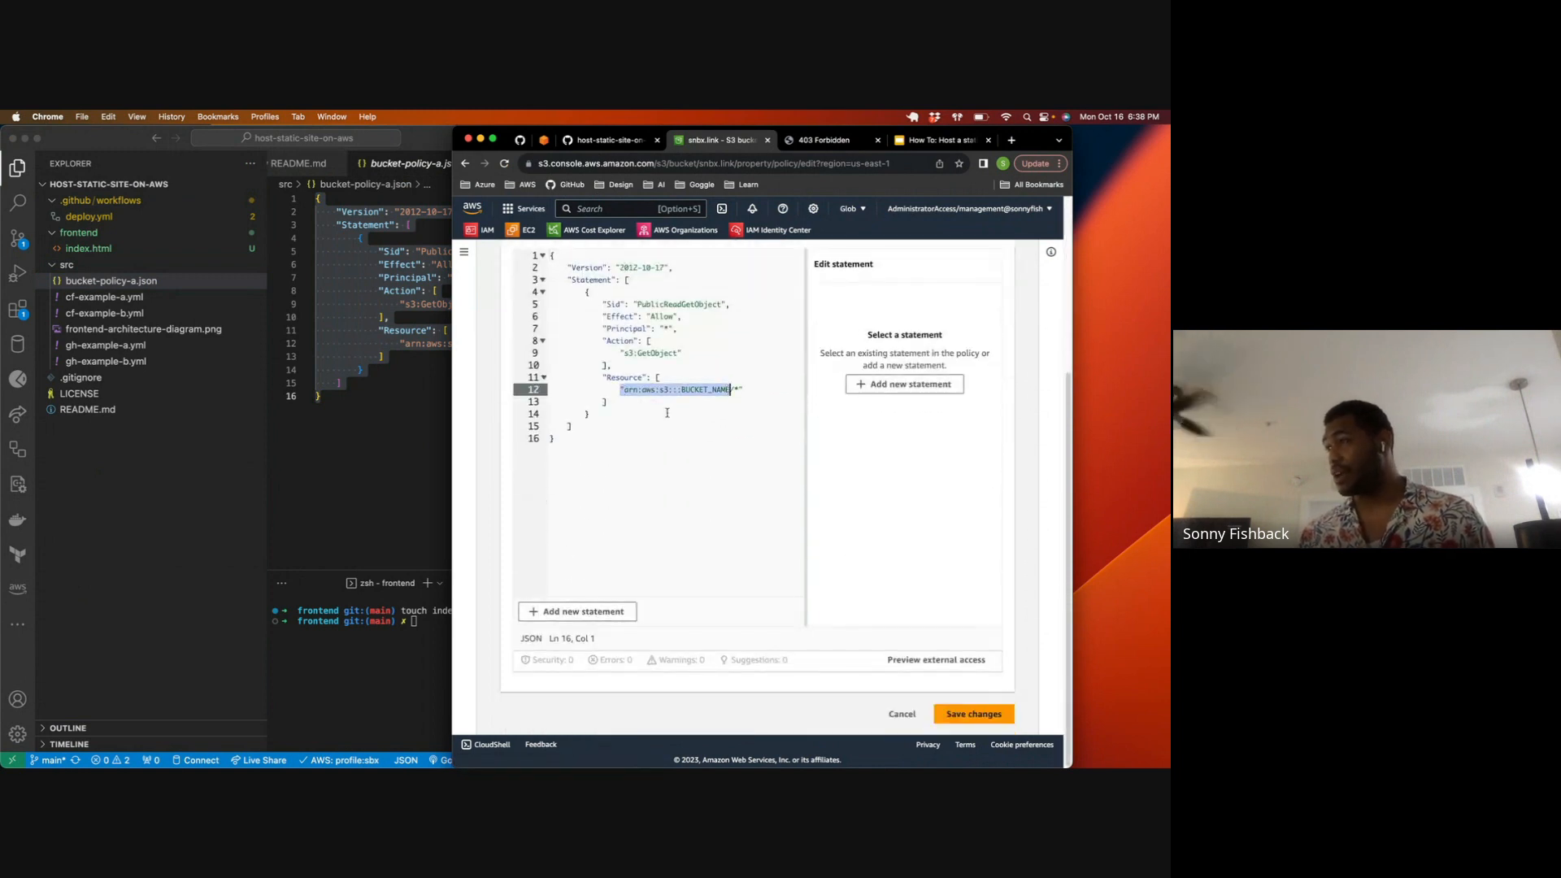
scroll(658, 414, "up", 3)
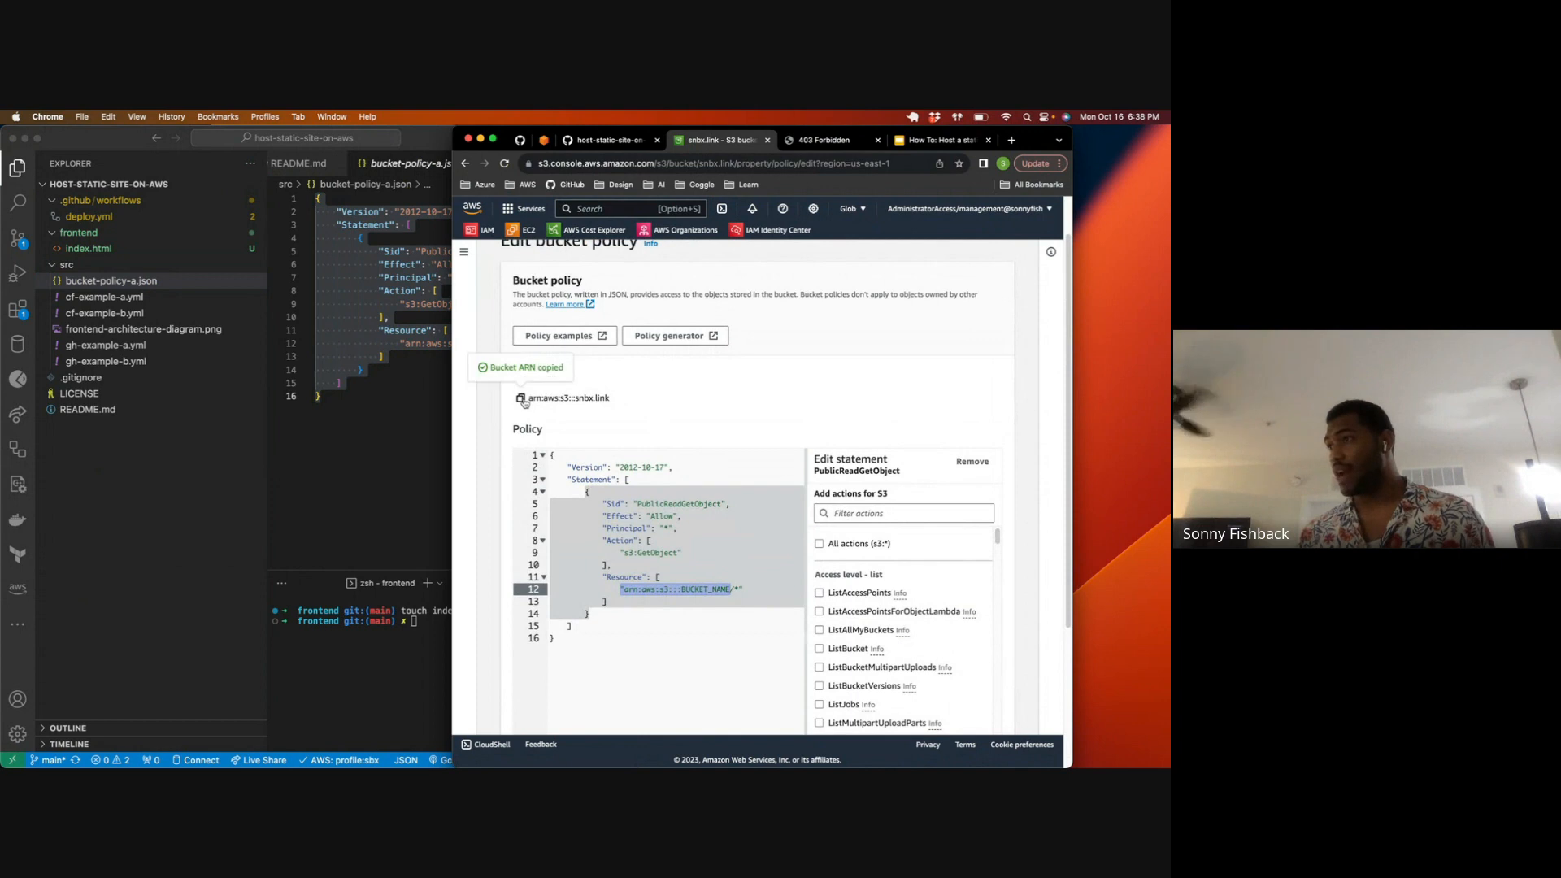
scroll(617, 443, "down", 3)
left_click(618, 443)
left_click(622, 418)
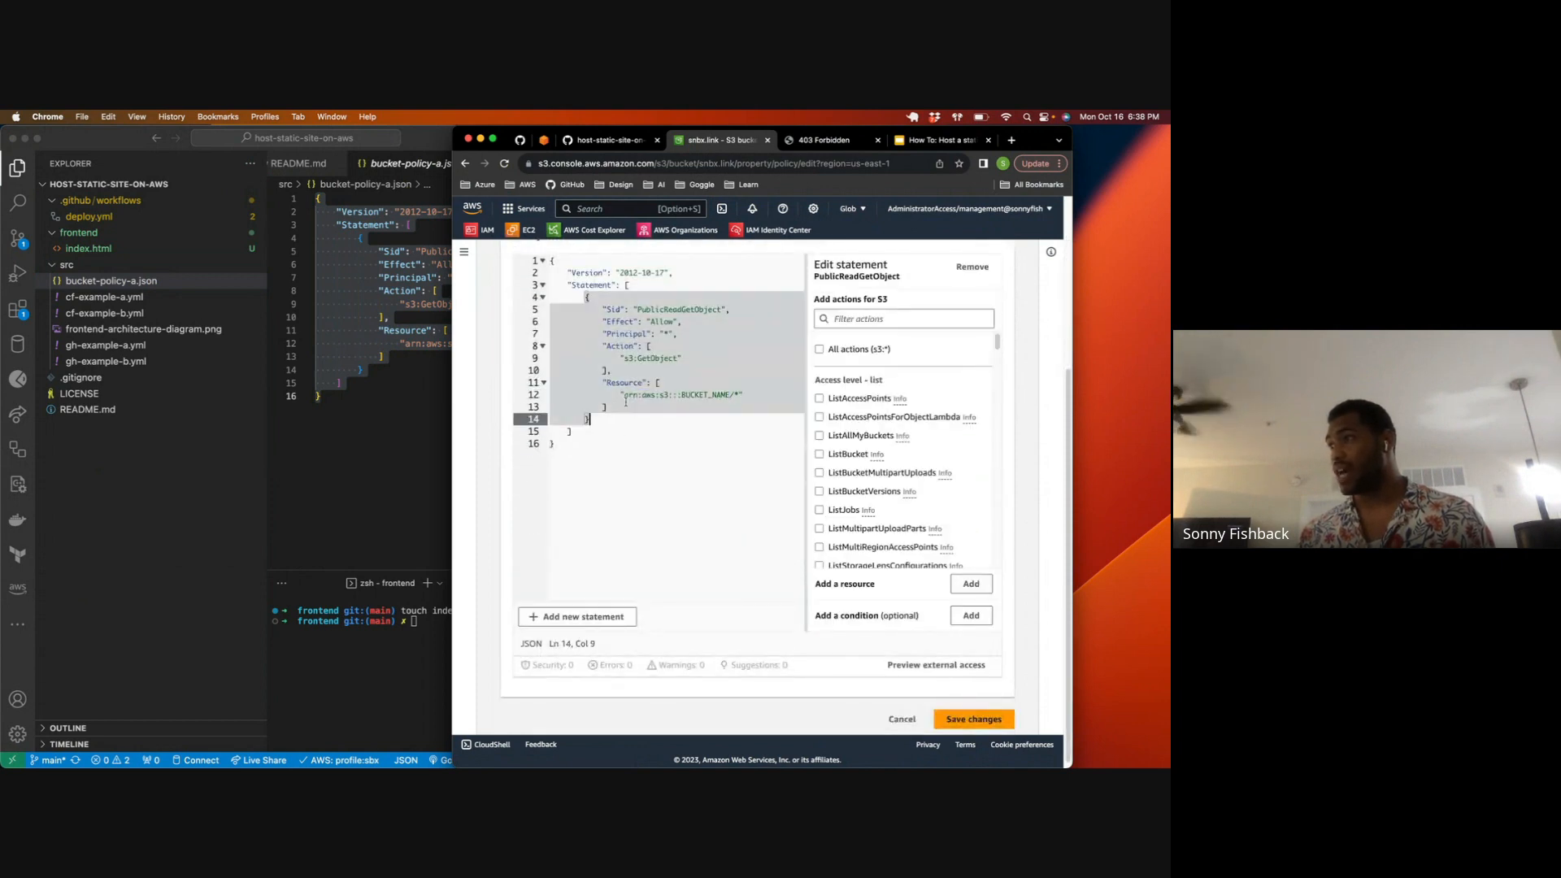
left_click(636, 427)
left_click_drag(624, 396, 730, 396)
type("arn:aws:s3:::snbx.link")
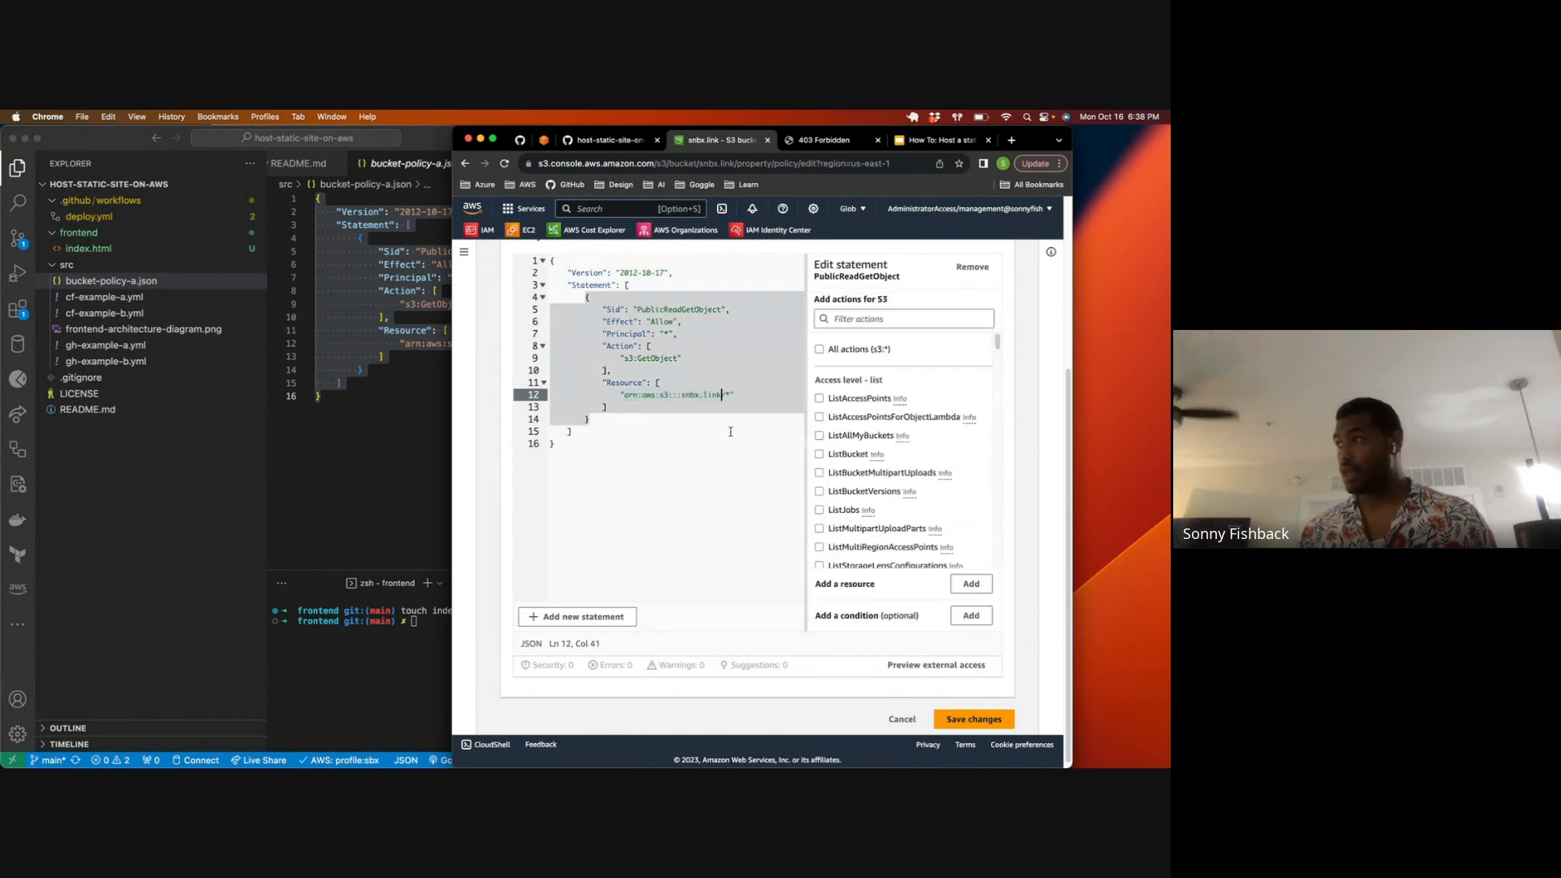
left_click(719, 434)
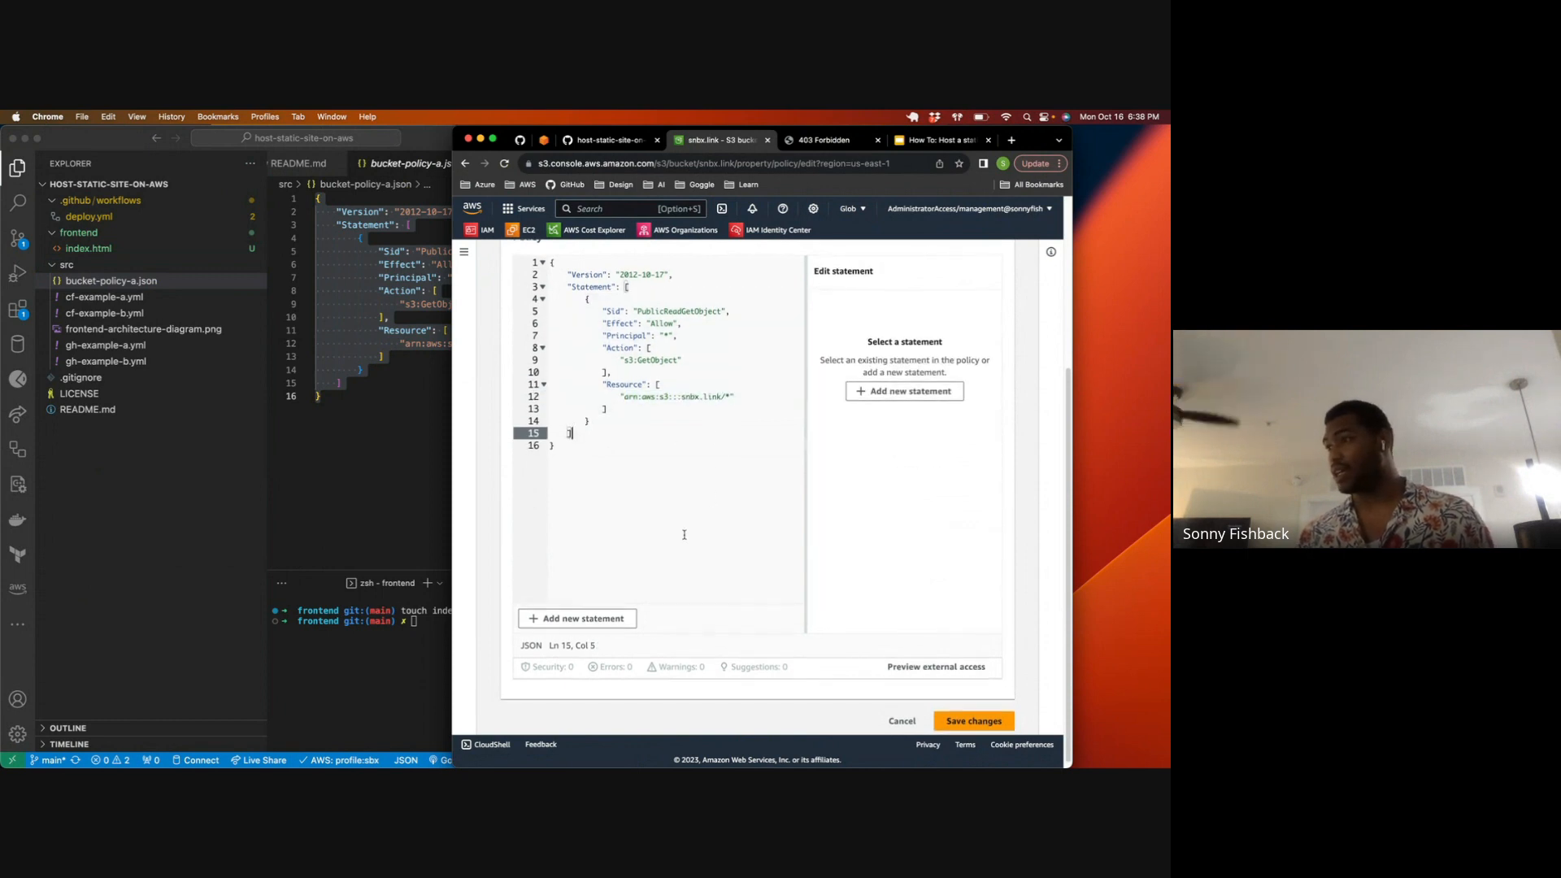
left_click(958, 720)
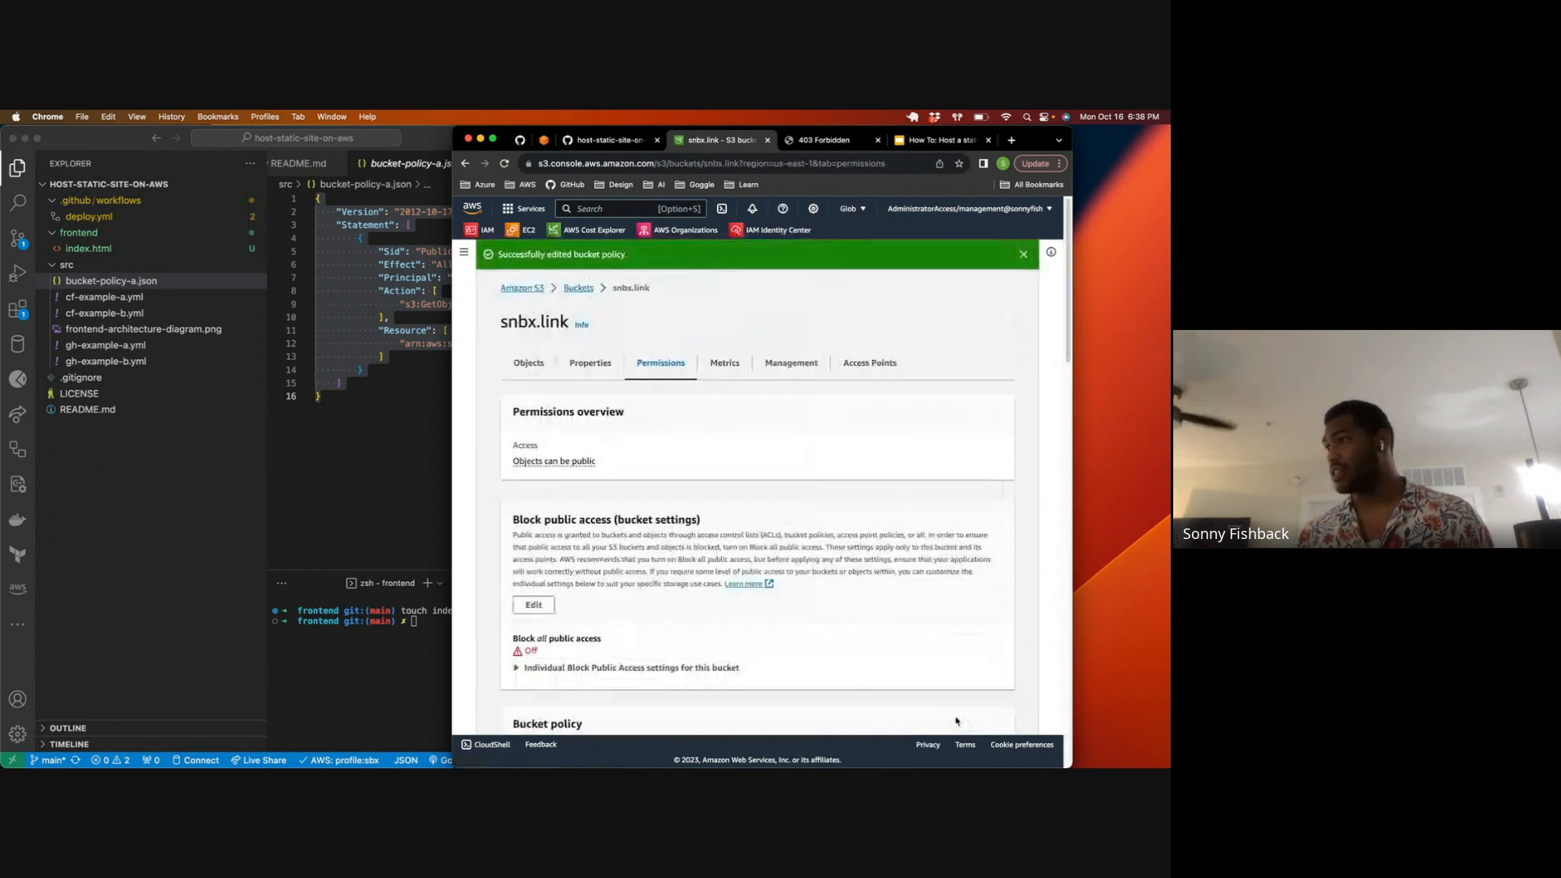
Step: Reload the bucket website endpoint page and examine its heading to check public access
left_click(793, 147)
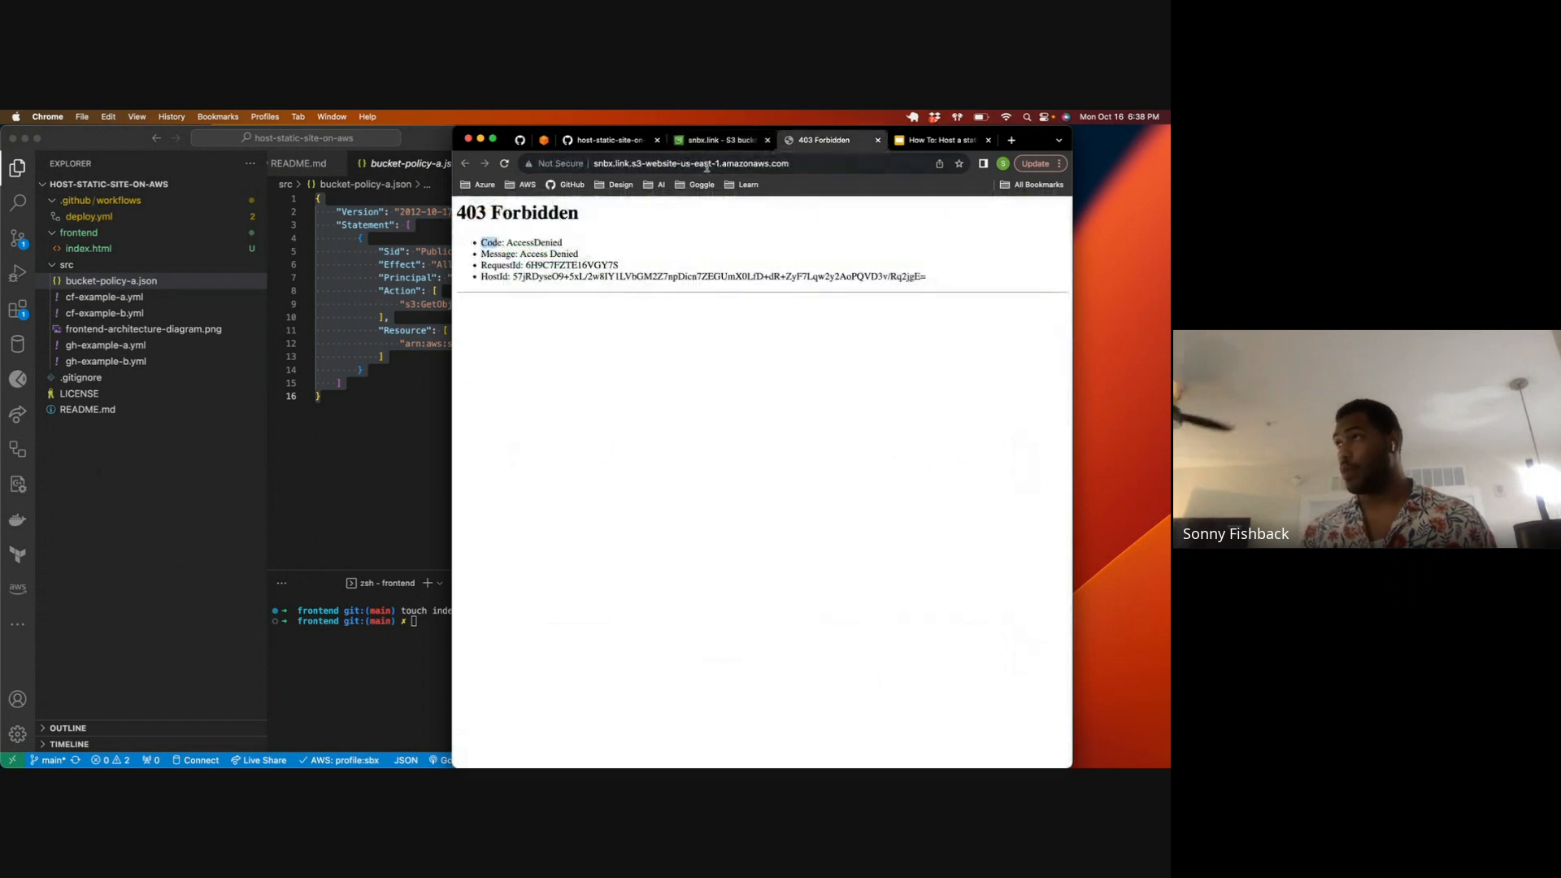
left_click(504, 163)
left_click_drag(610, 236, 451, 226)
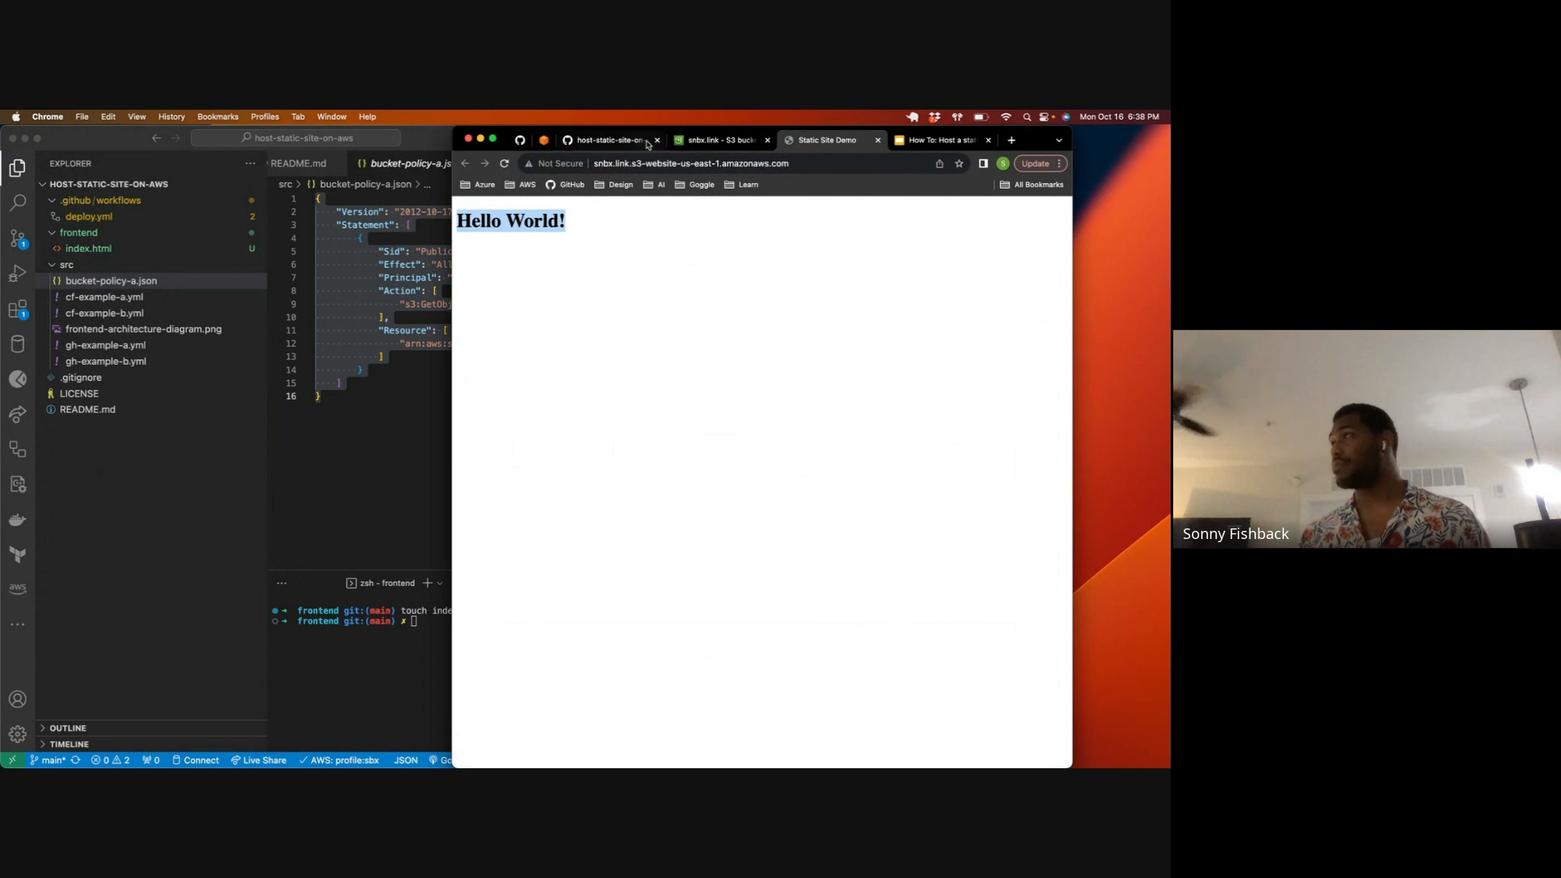
Step: Place the browser window beside VS Code with the snbx.link bucket page showing, and switch to the code editor
left_click_drag(1022, 132, 1117, 122)
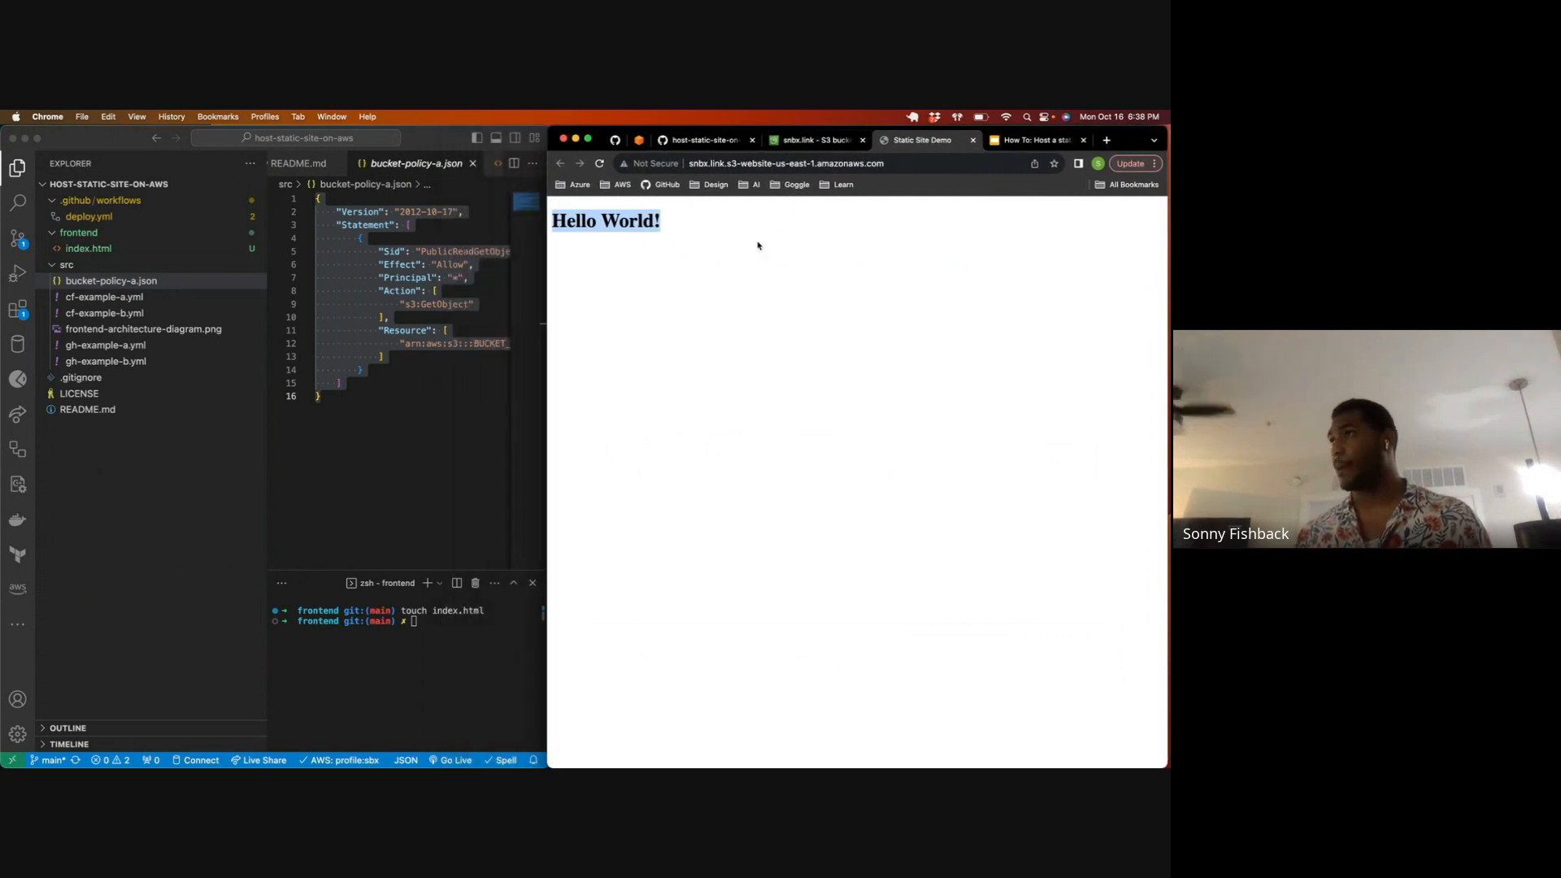
left_click(680, 244)
left_click(828, 137)
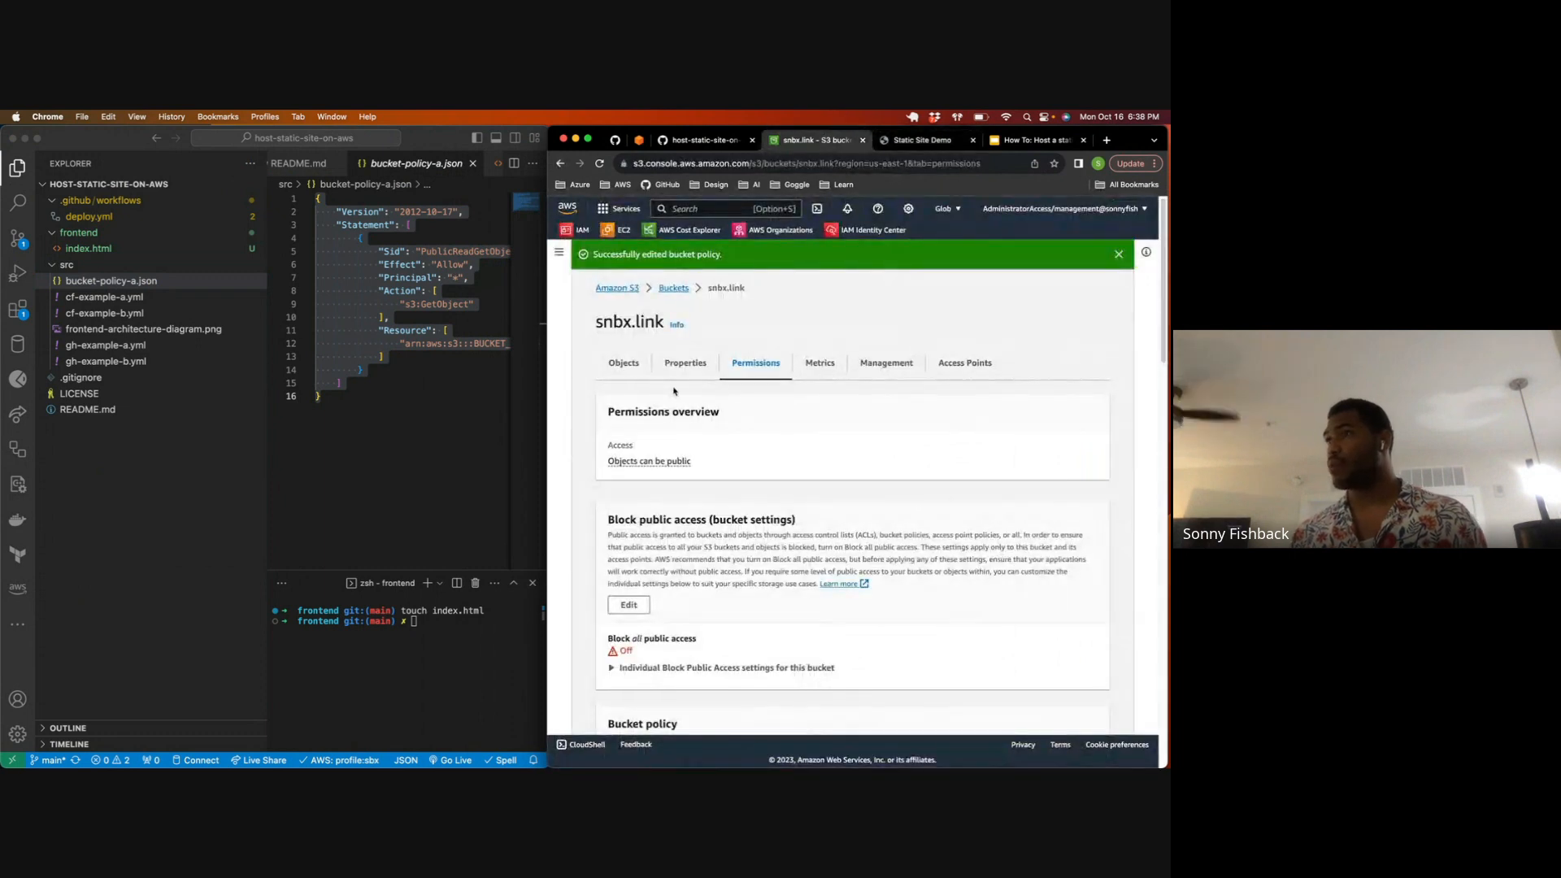
left_click(348, 351)
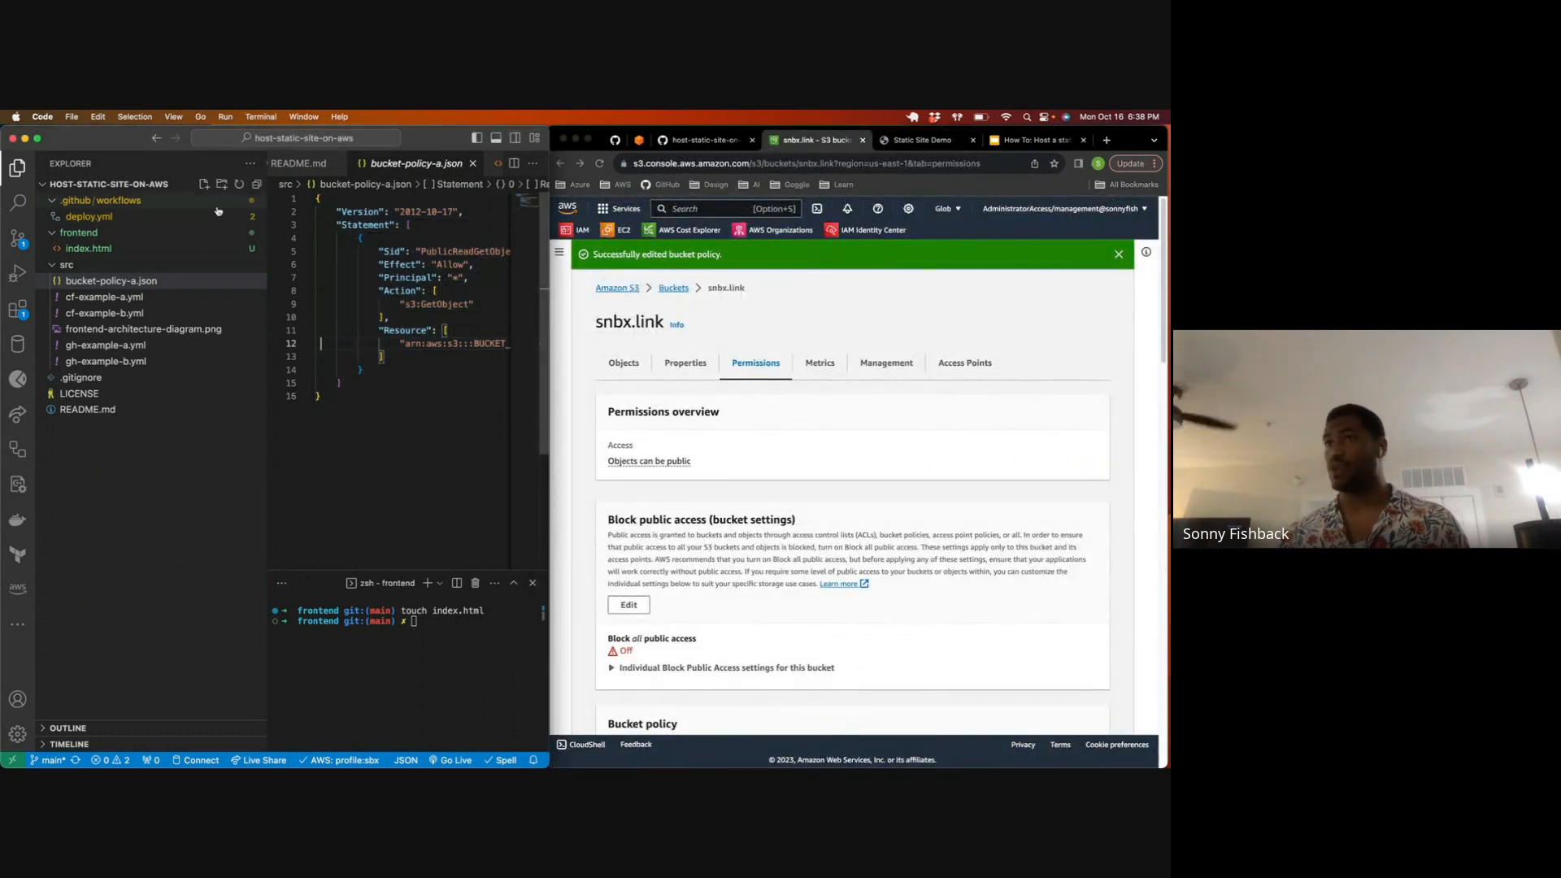
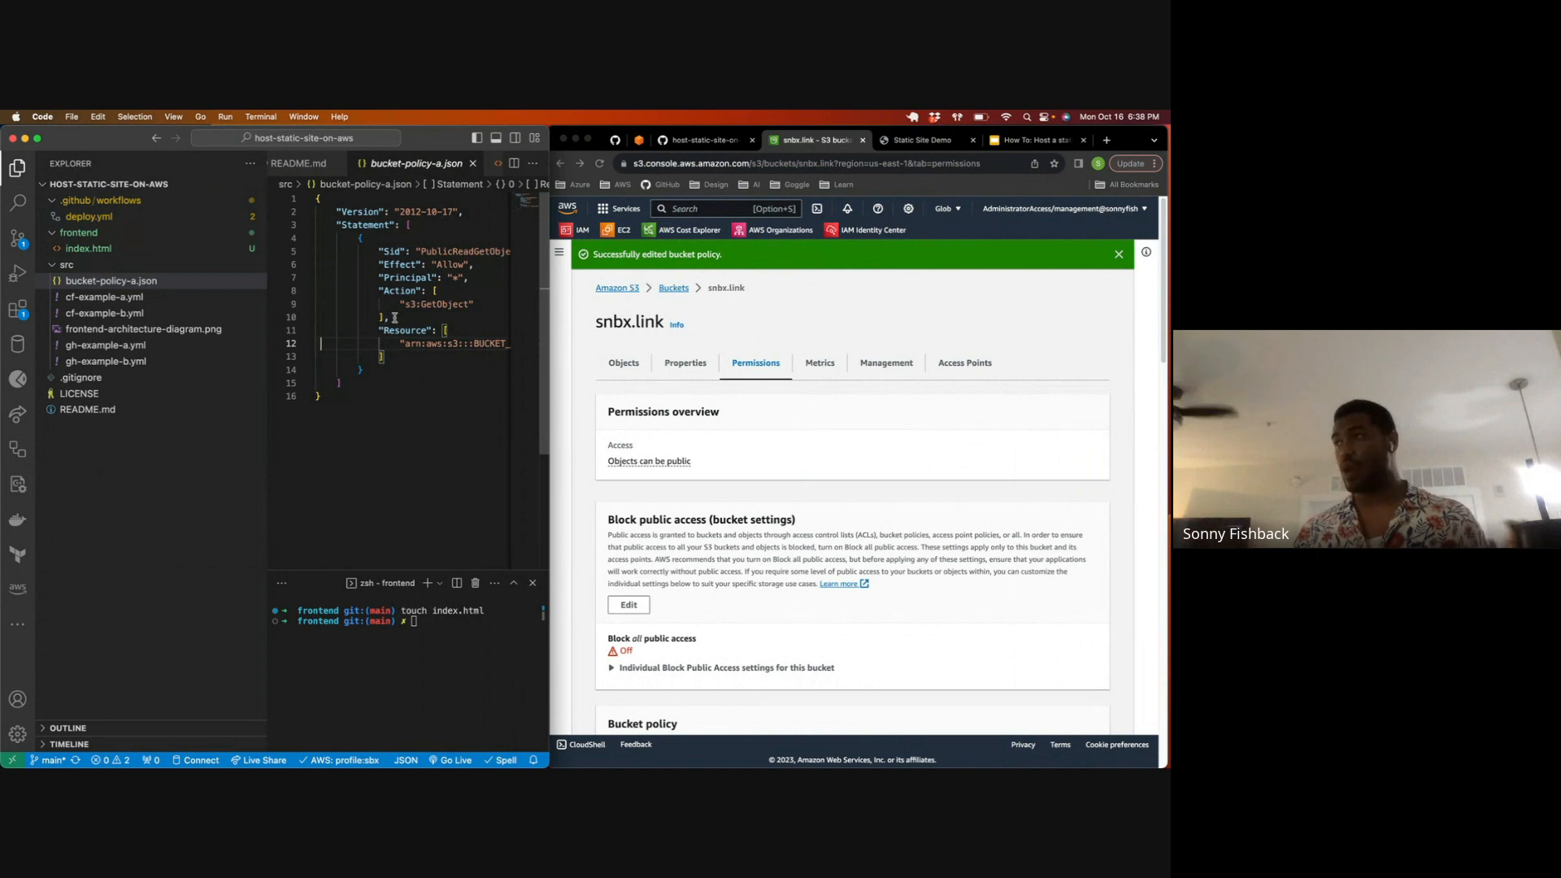
Step: Examine the protocol part of the S3 bucket page's full address in Chrome
left_click(780, 312)
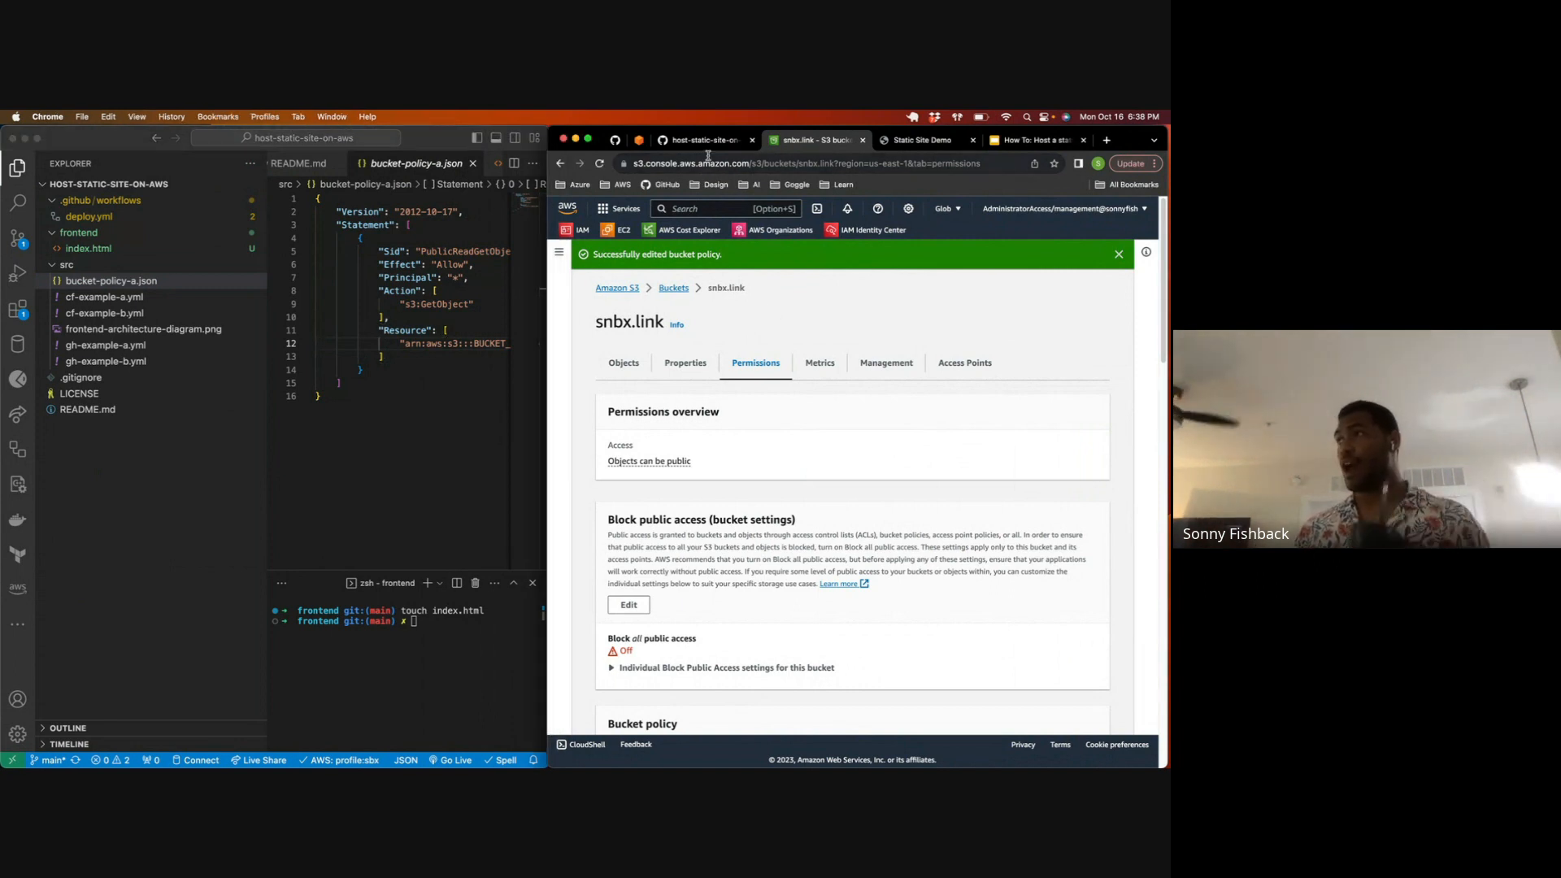
mouse_move(640, 164)
left_mouse_down()
mouse_move(756, 165)
mouse_move(637, 161)
left_mouse_up()
left_click(791, 165)
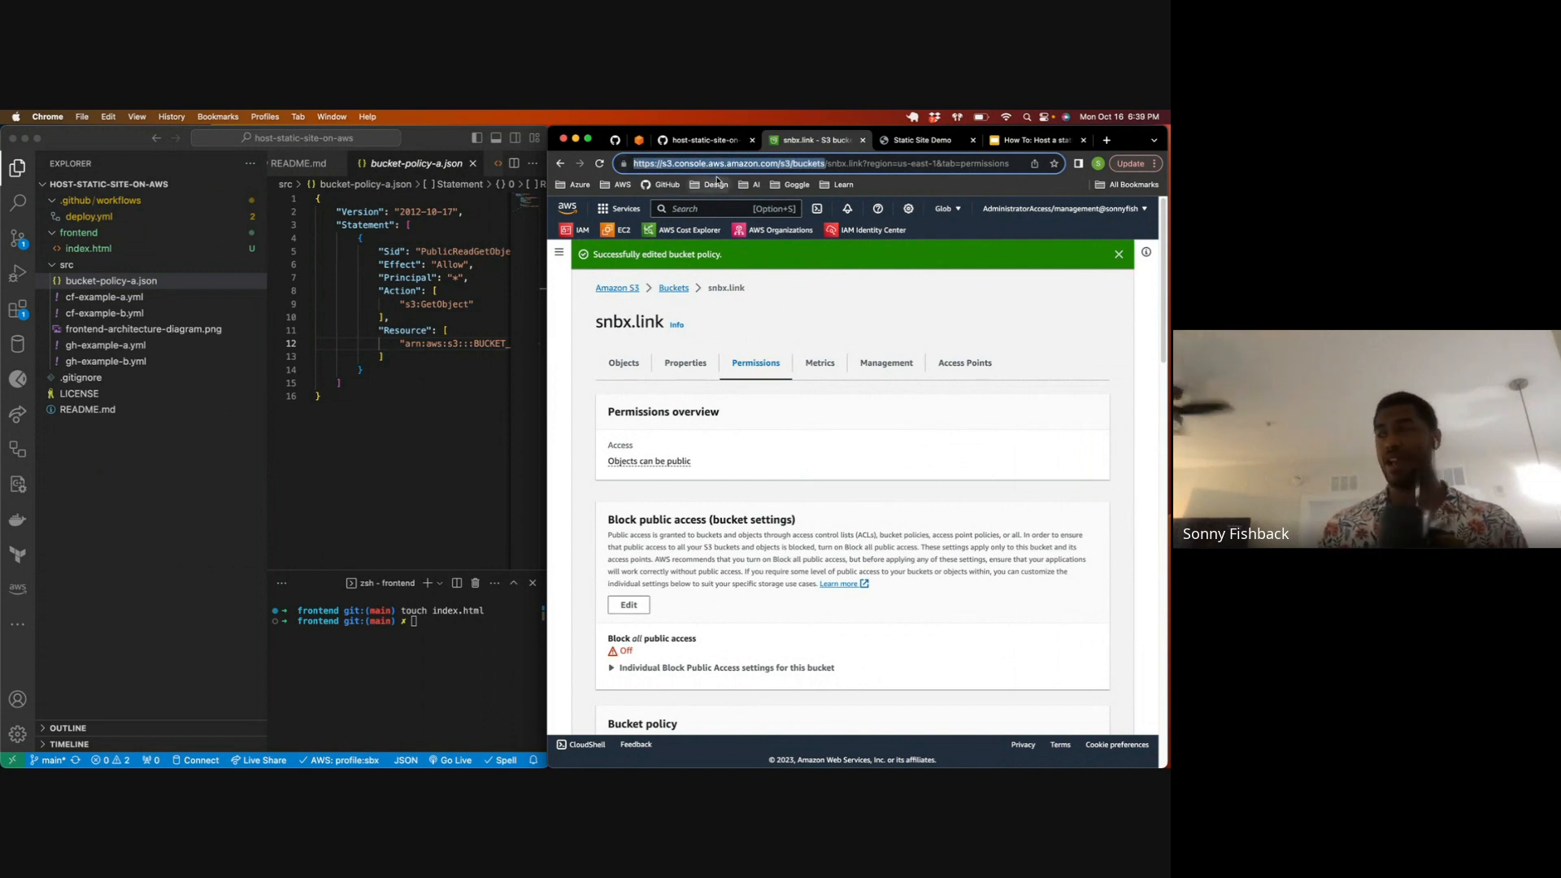
Step: Switch to VS Code, hide the file explorer, and leave only the README preview open at its "Create an SSL Certificate" section
left_click(375, 284)
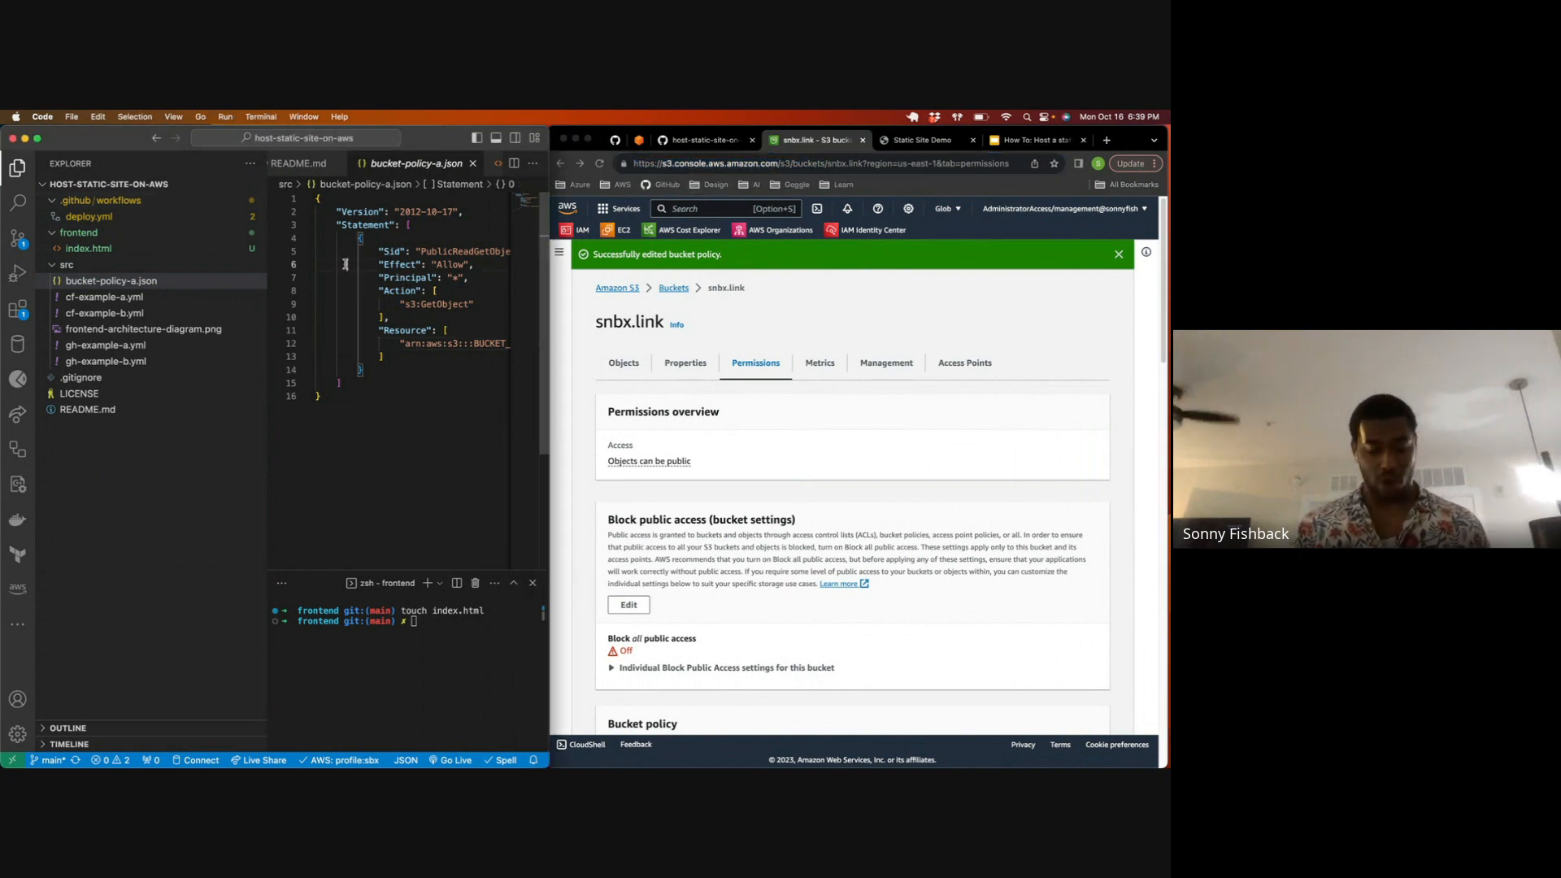
key("super+b")
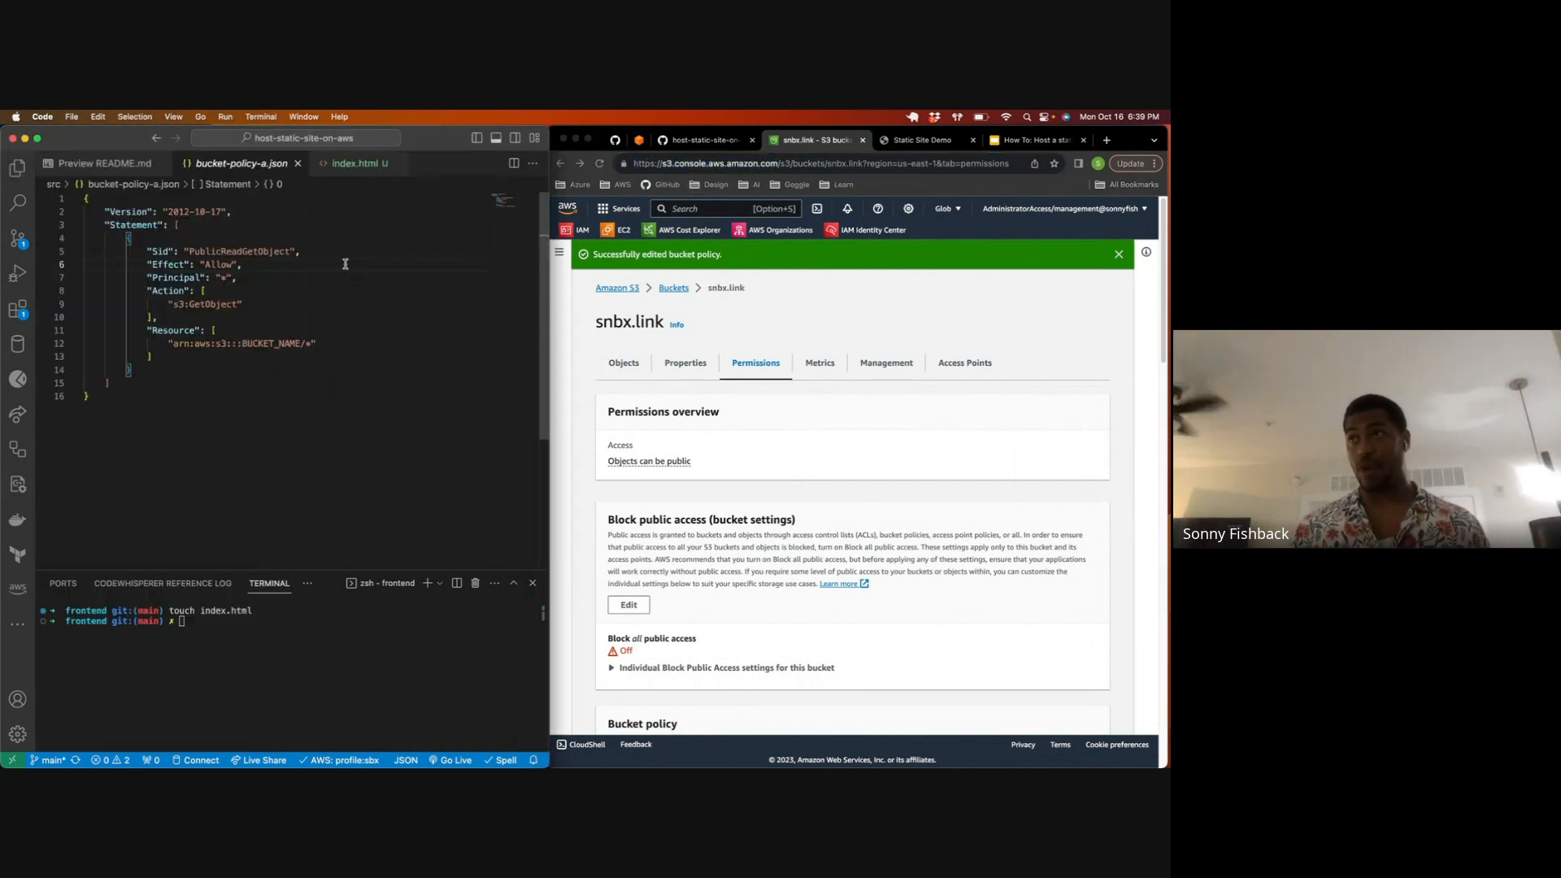
left_click(293, 163)
left_click(216, 164)
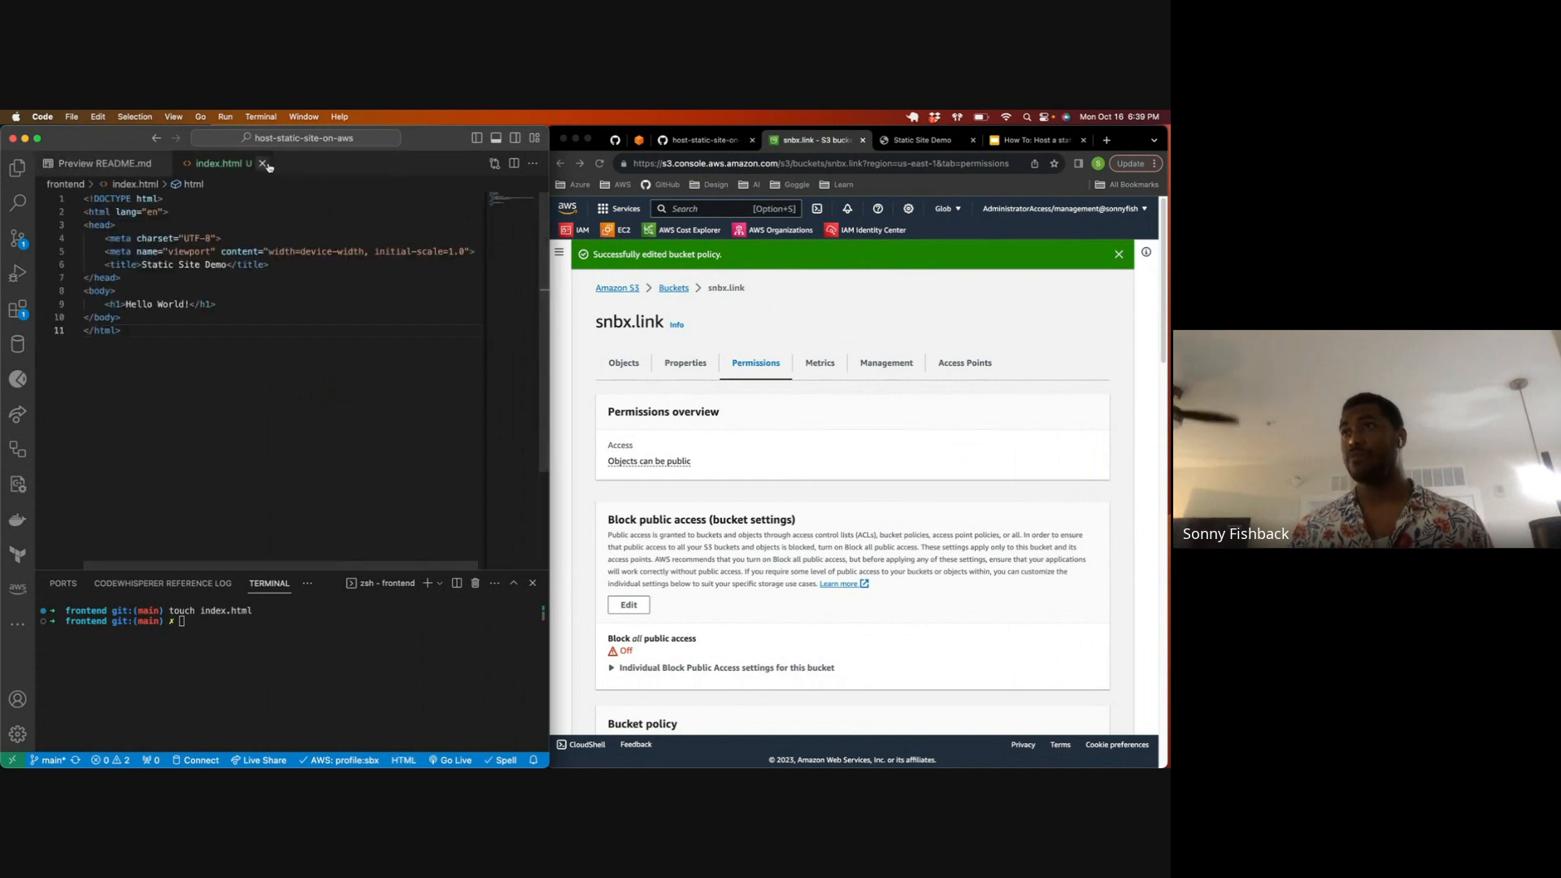
left_click(249, 163)
scroll(159, 288, "down", 3)
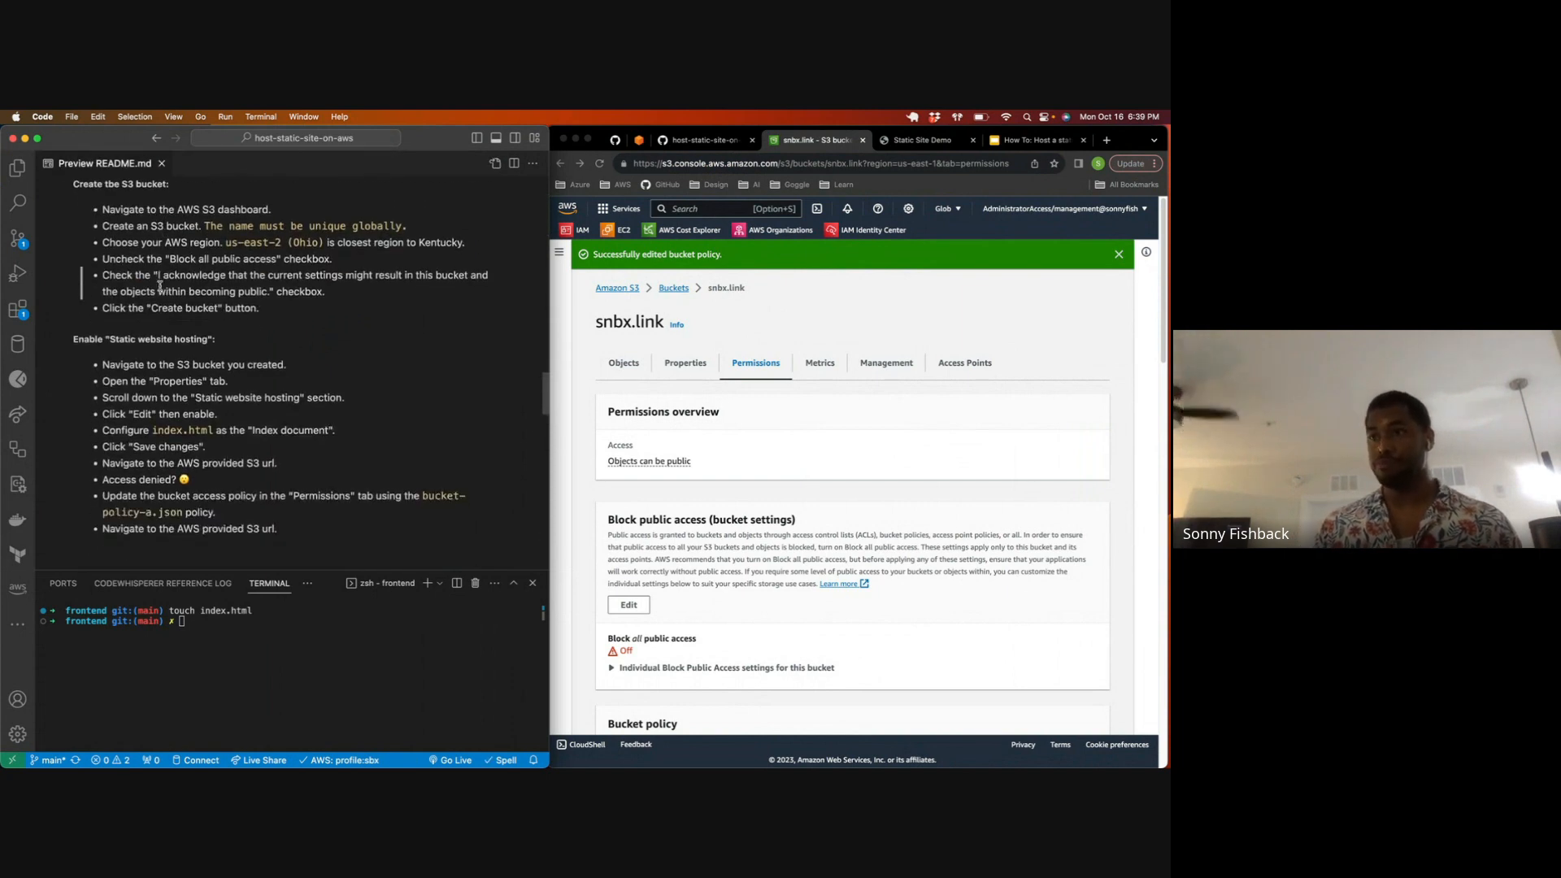
scroll(159, 288, "down", 7)
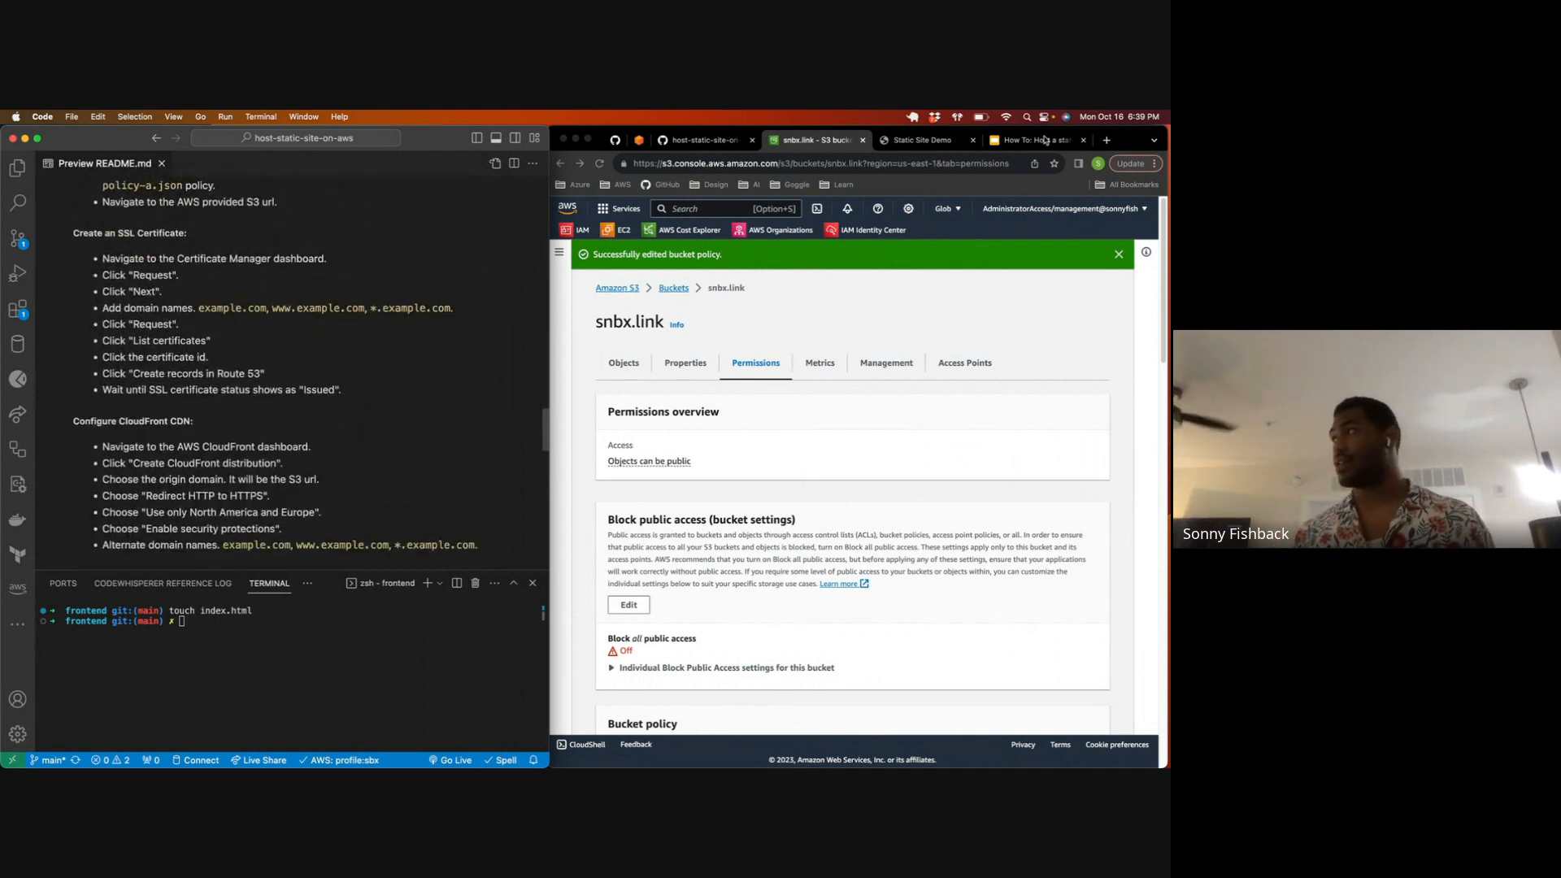
Step: Open the presenter's portfolio site in a new Chrome tab, check its connection security information, and close the tab
left_click(1106, 140)
type("sonn")
key("Return")
left_click_drag(625, 163, 624, 164)
left_click(623, 163)
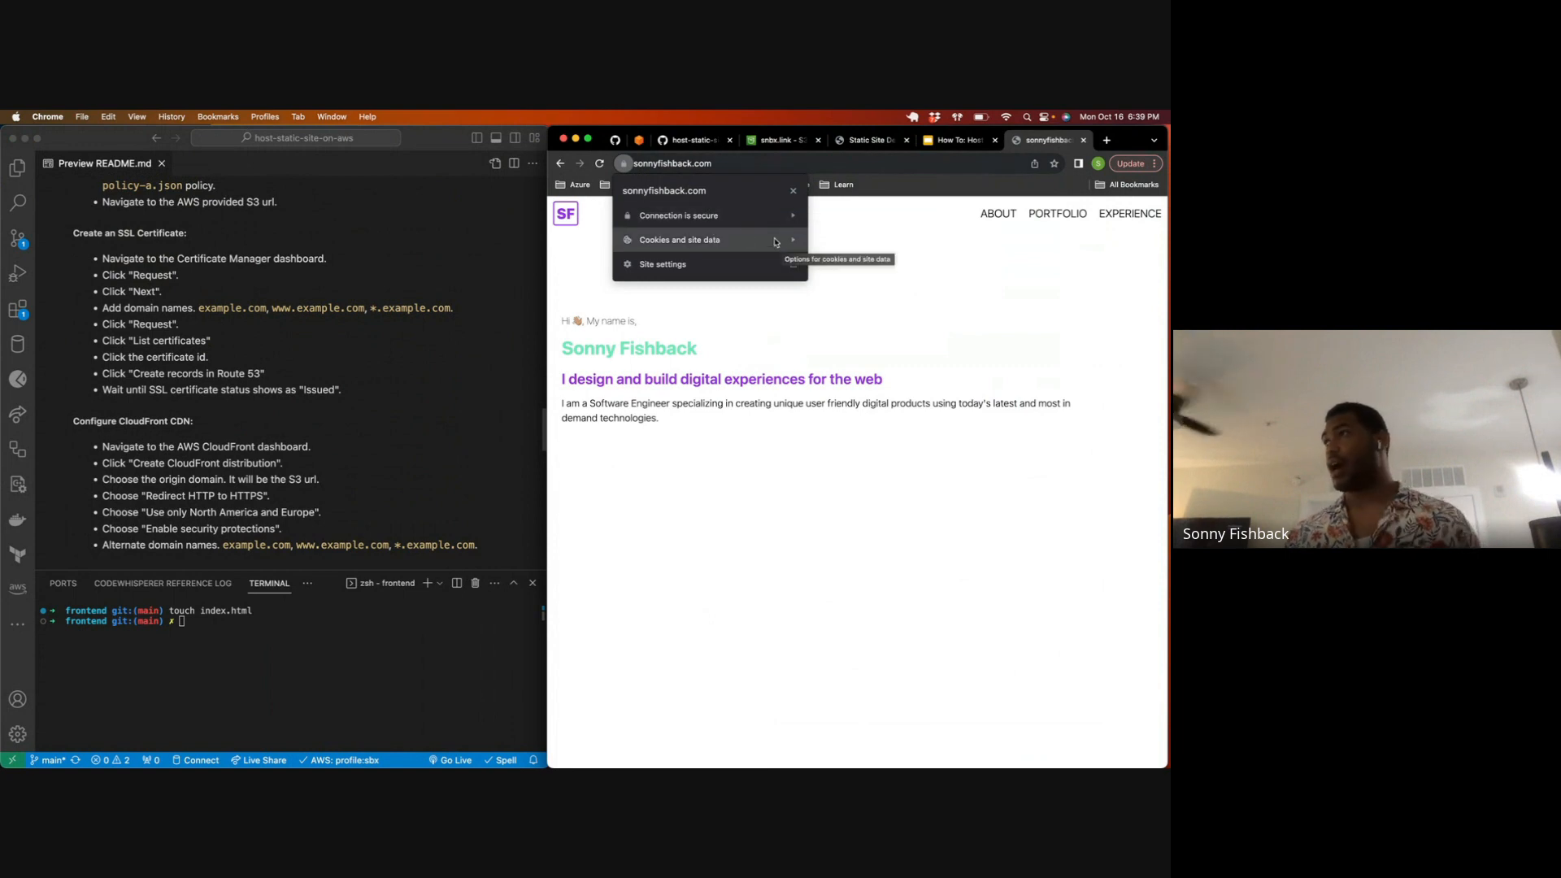
left_click(881, 237)
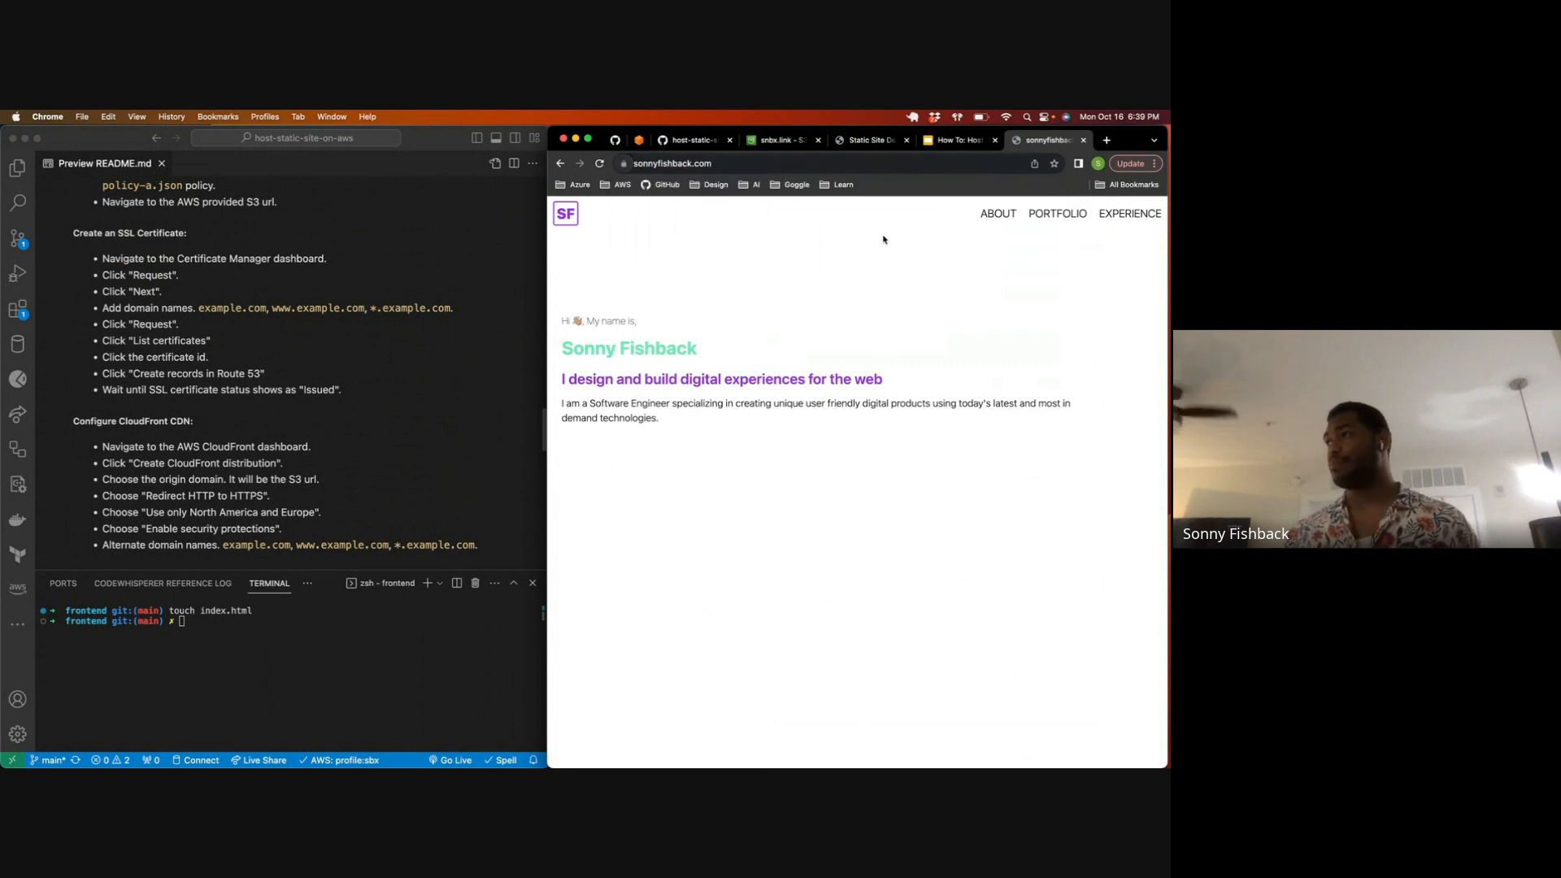
left_click(1083, 141)
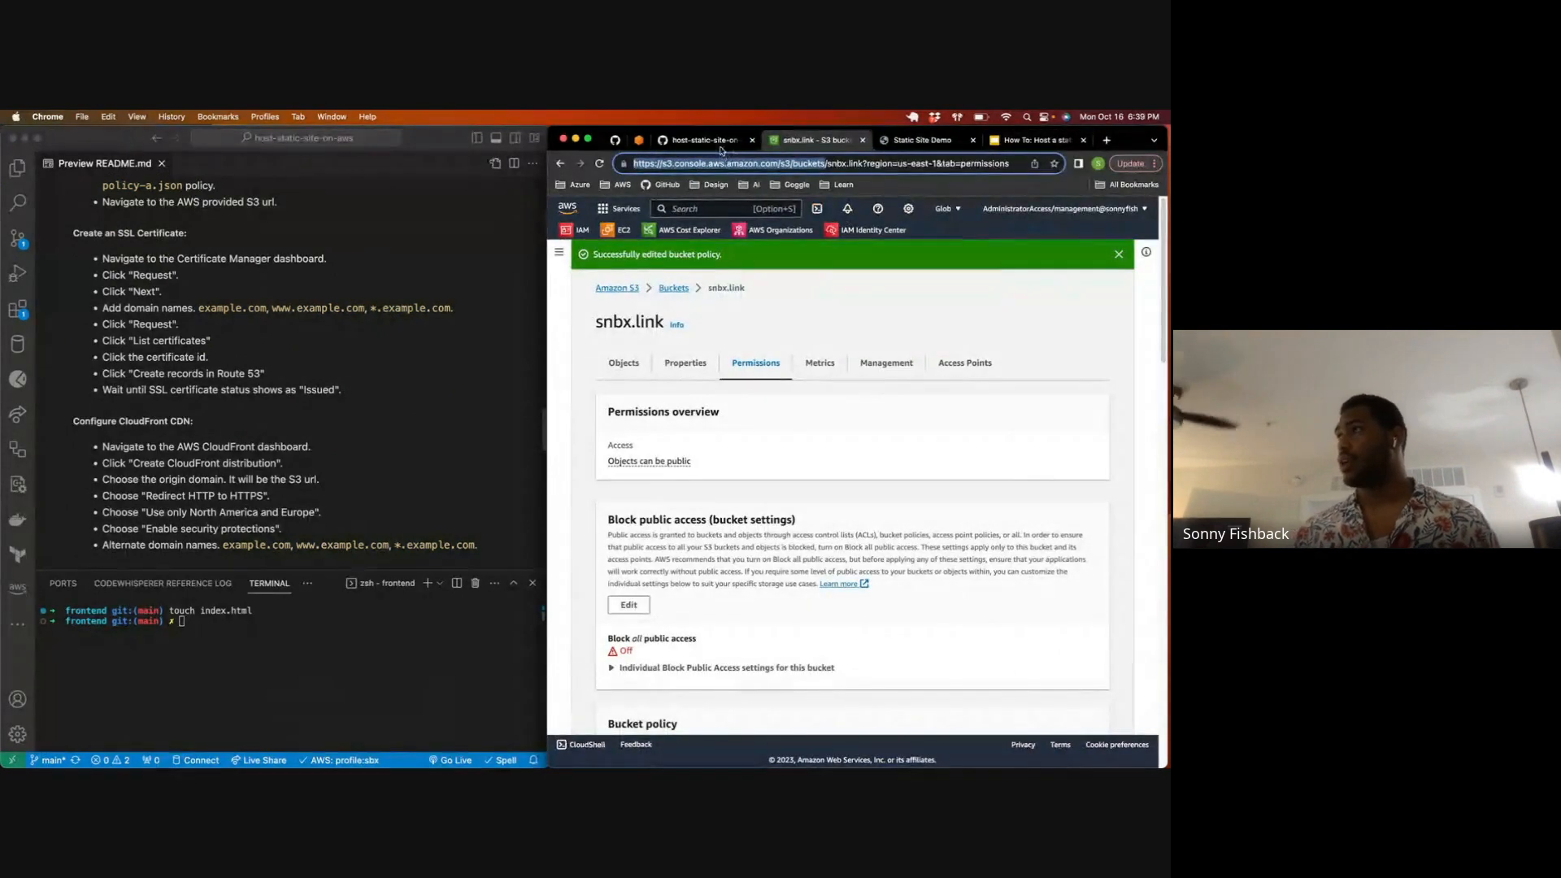
Step: Search the AWS services for "certificate manager" and open Certificate Manager
left_click(719, 209)
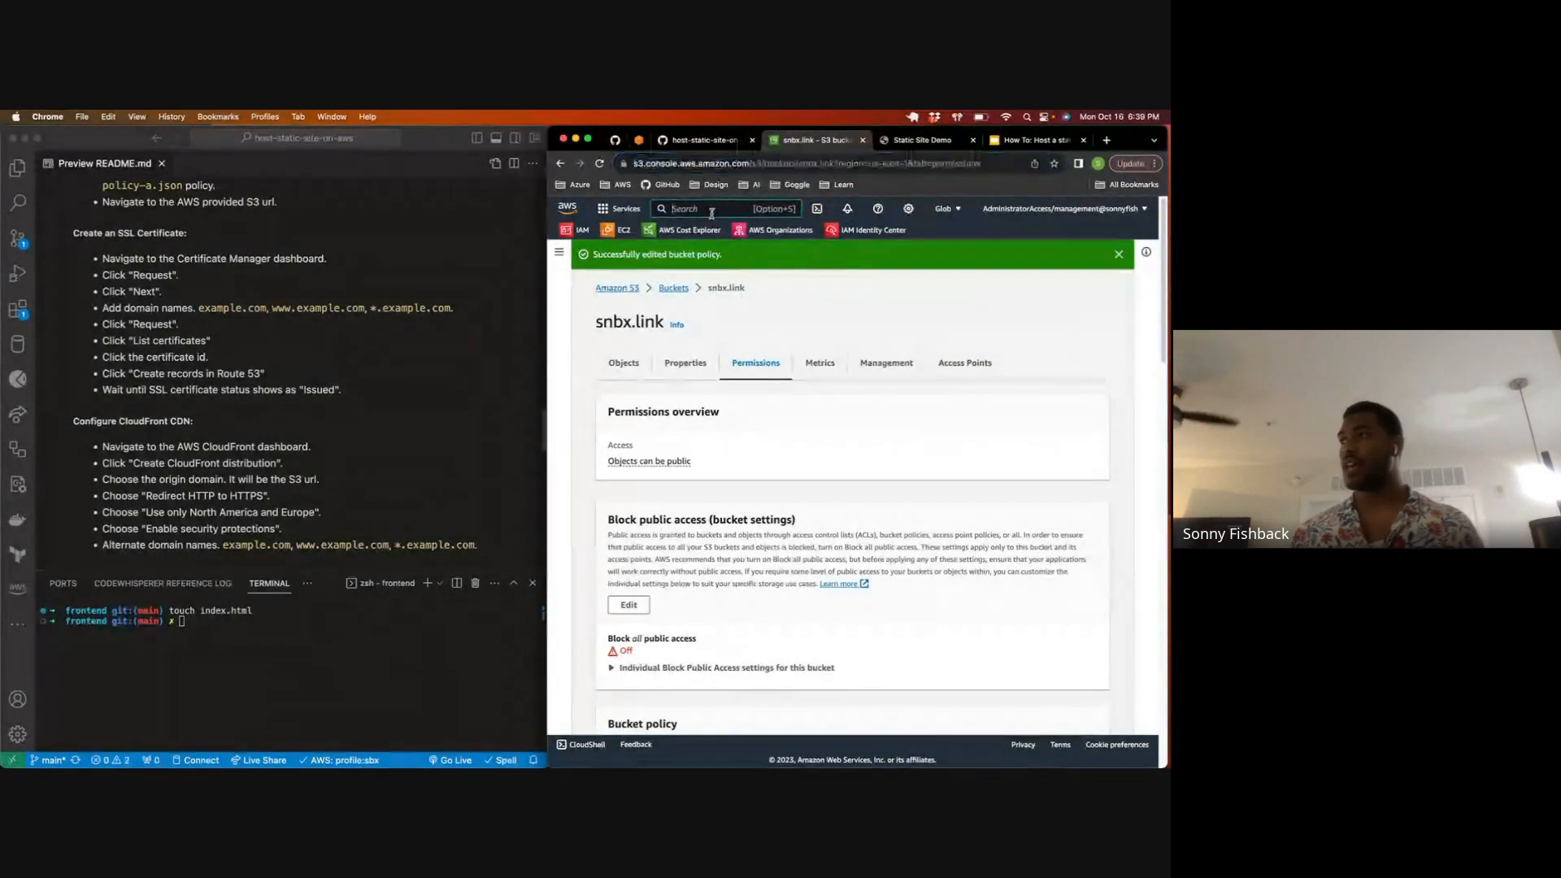
type("ce")
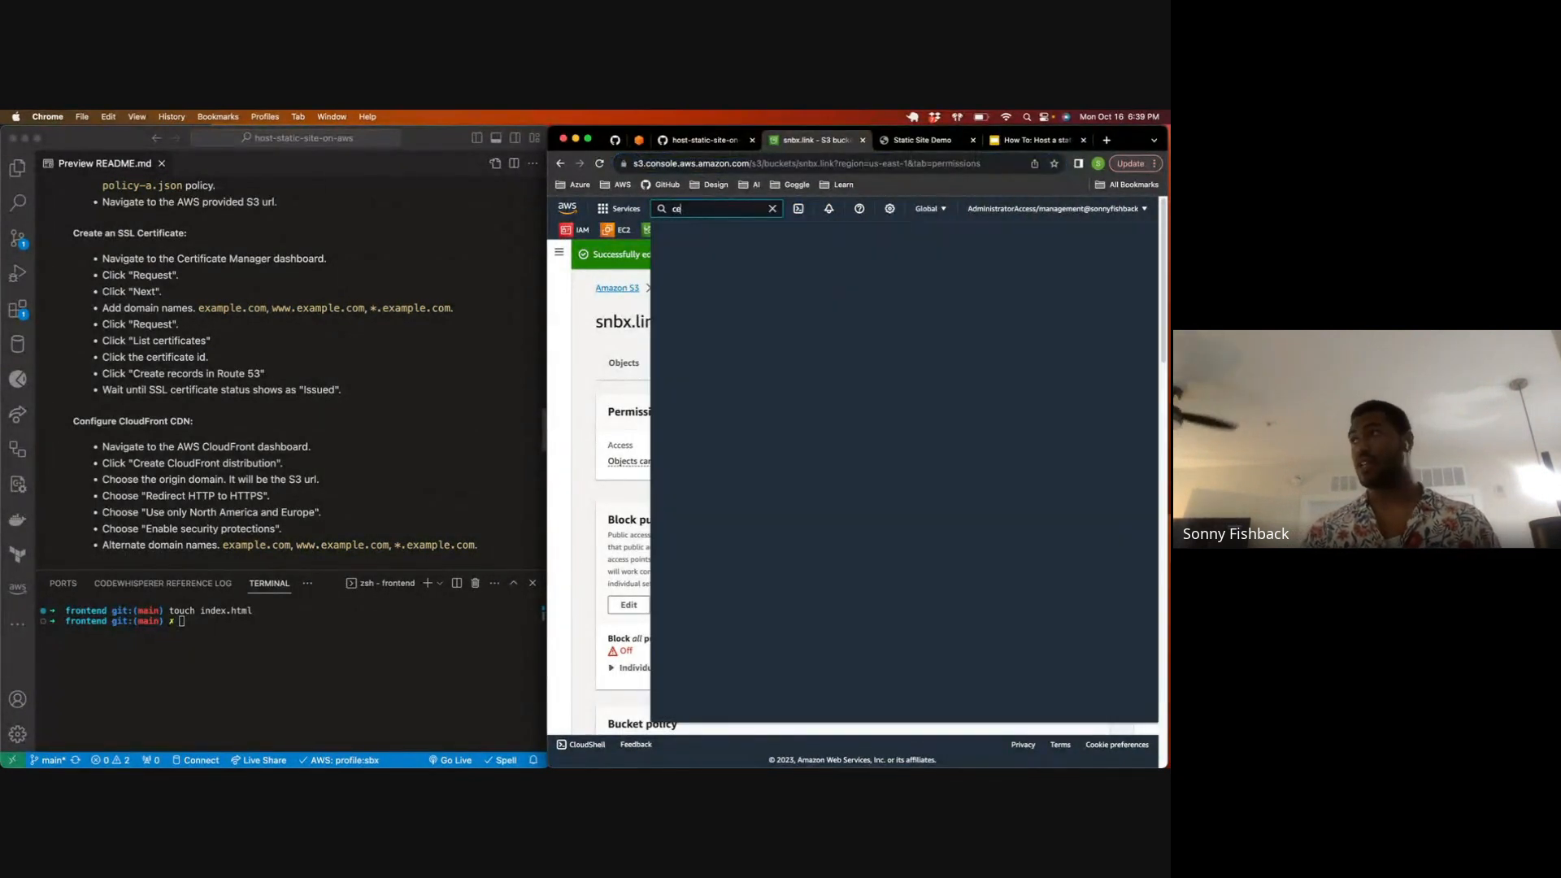
type("rtificate manager")
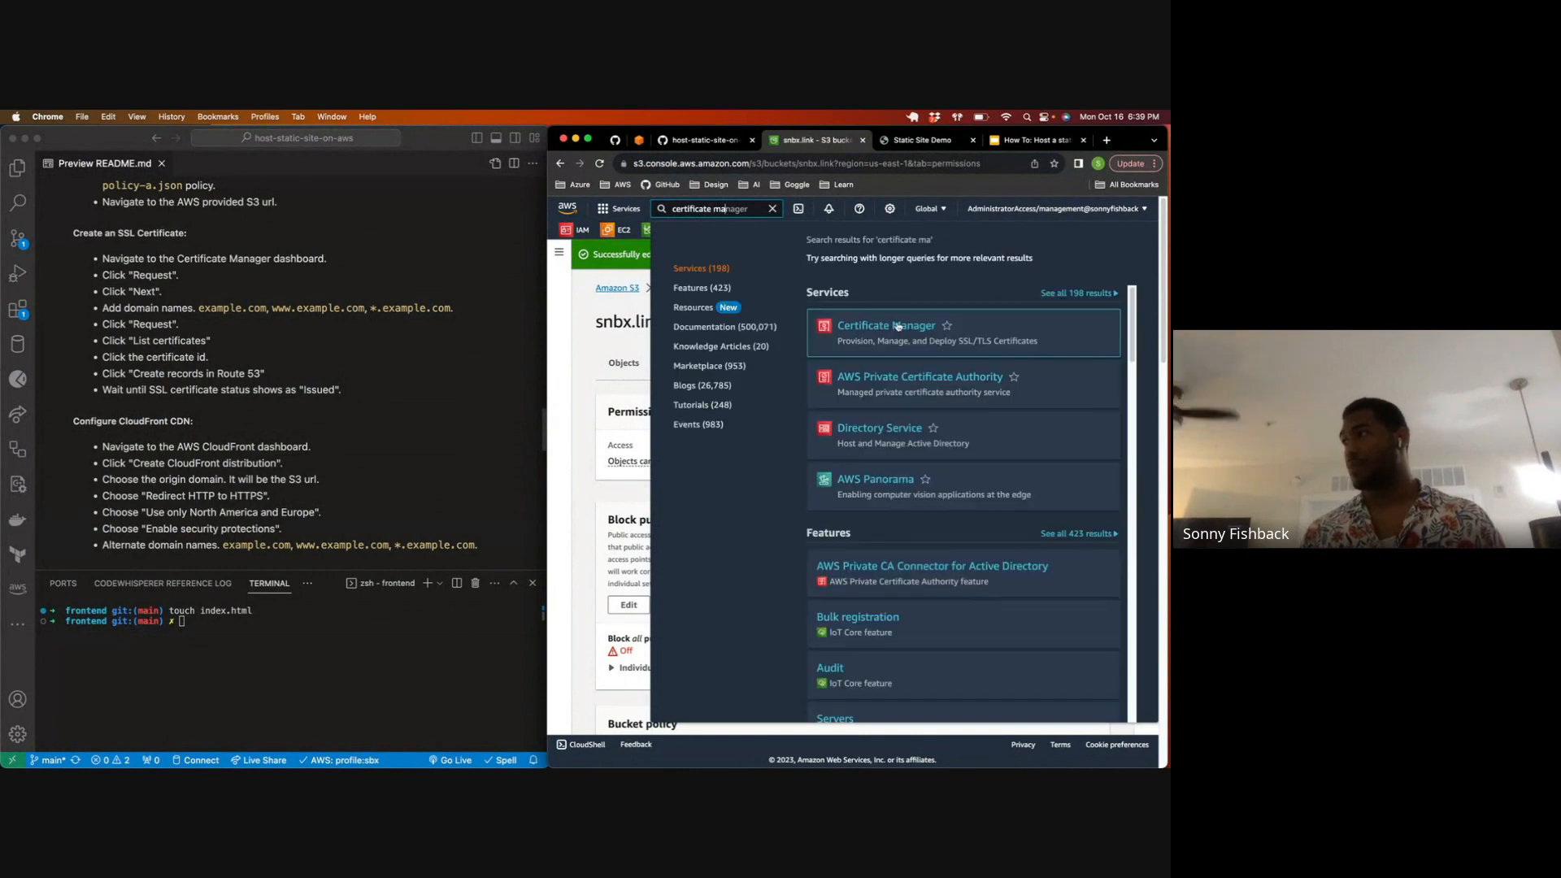
left_click(864, 325)
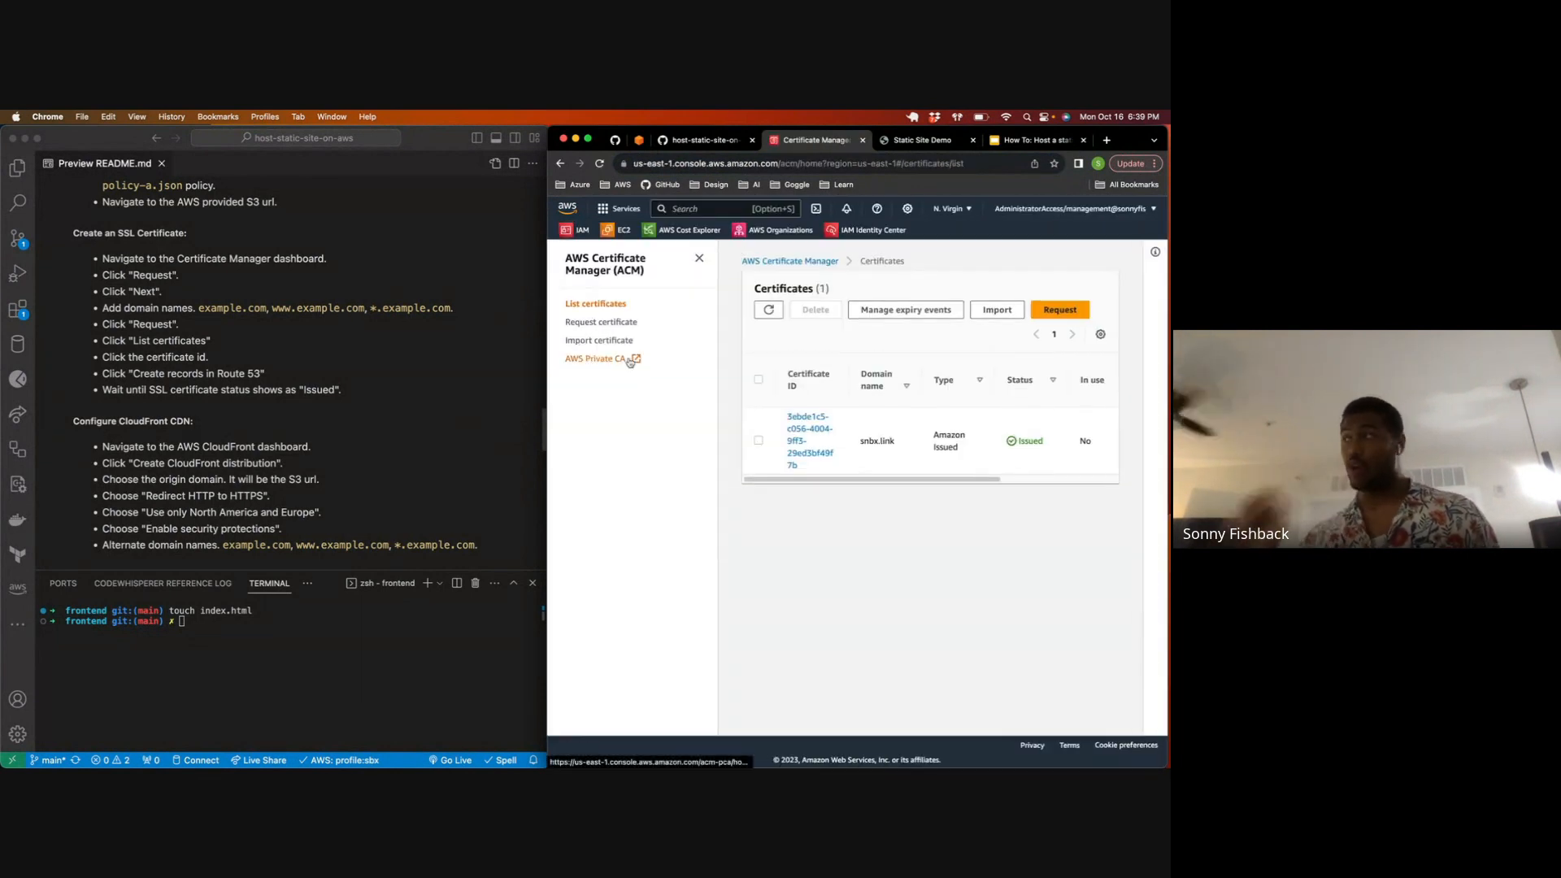
left_click(758, 442)
left_click(823, 313)
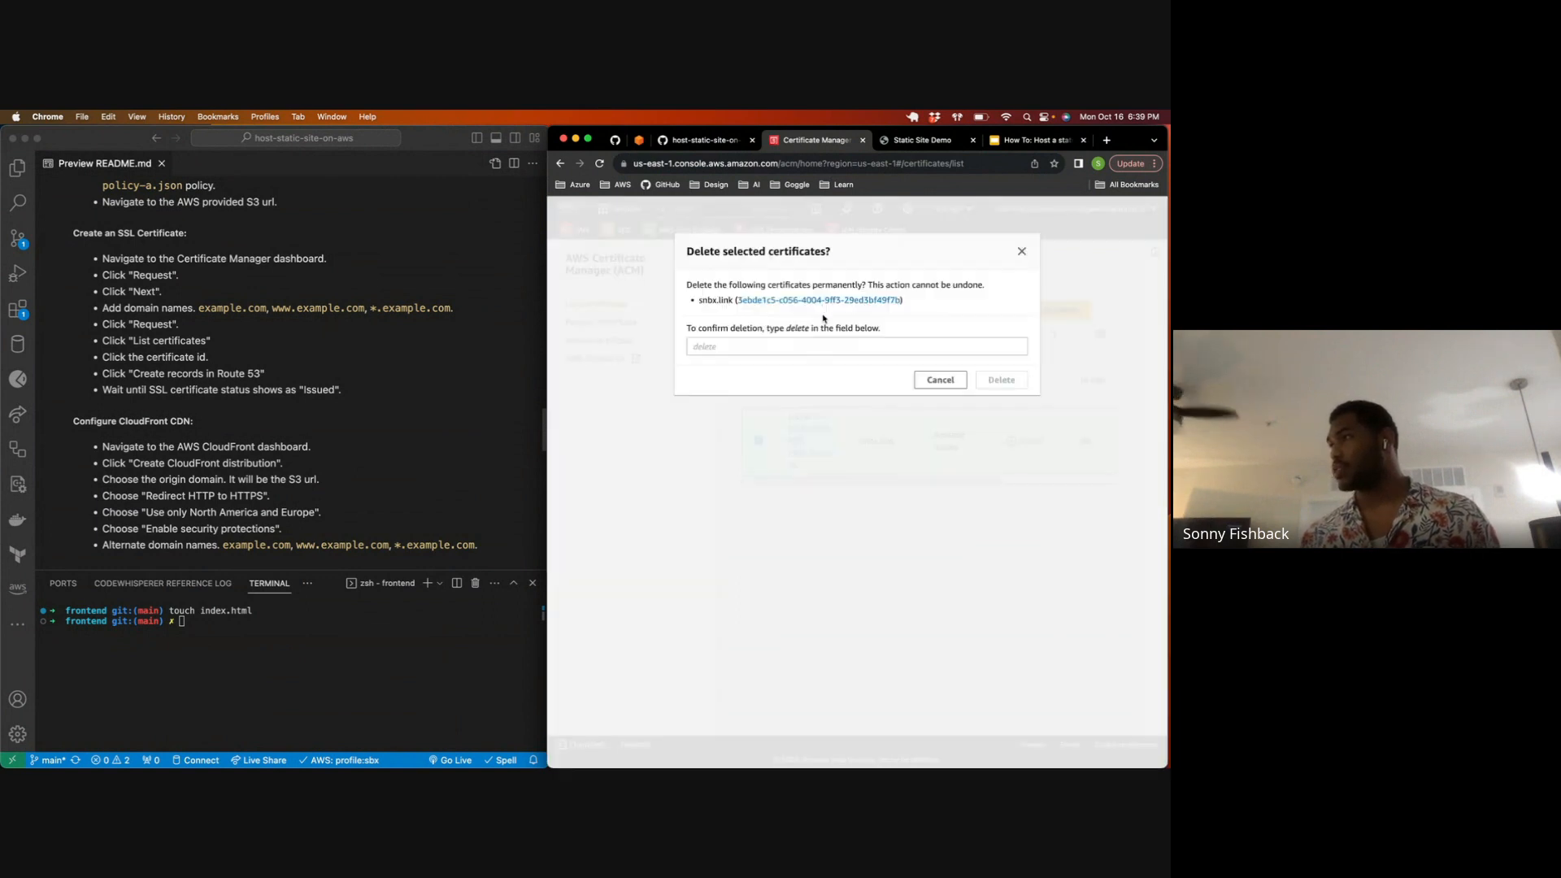
left_click(846, 354)
type("delete")
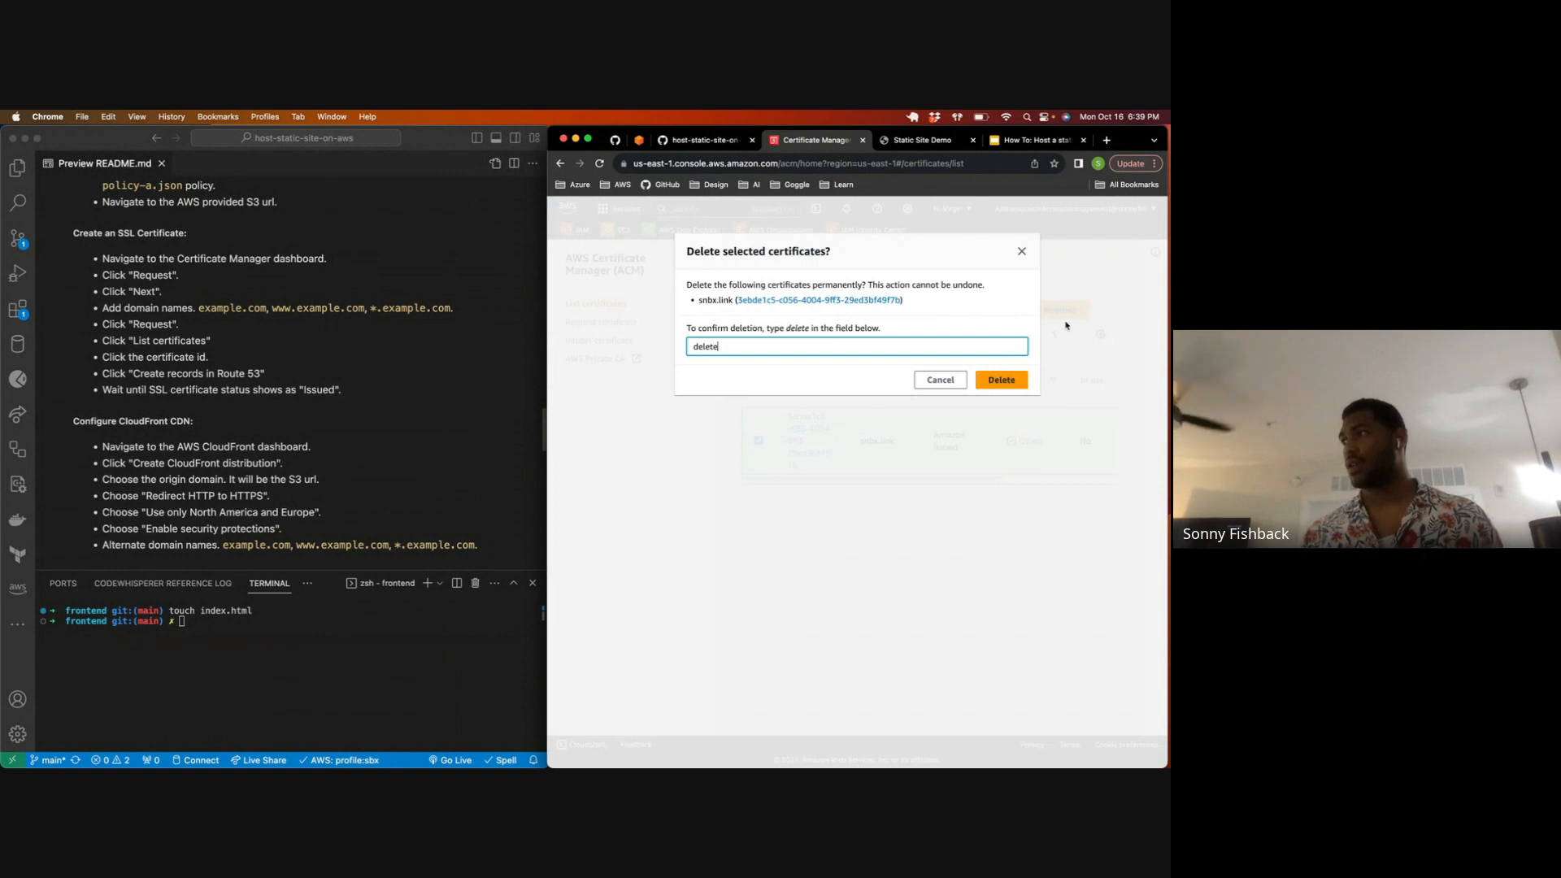
left_click(940, 380)
left_click(700, 261)
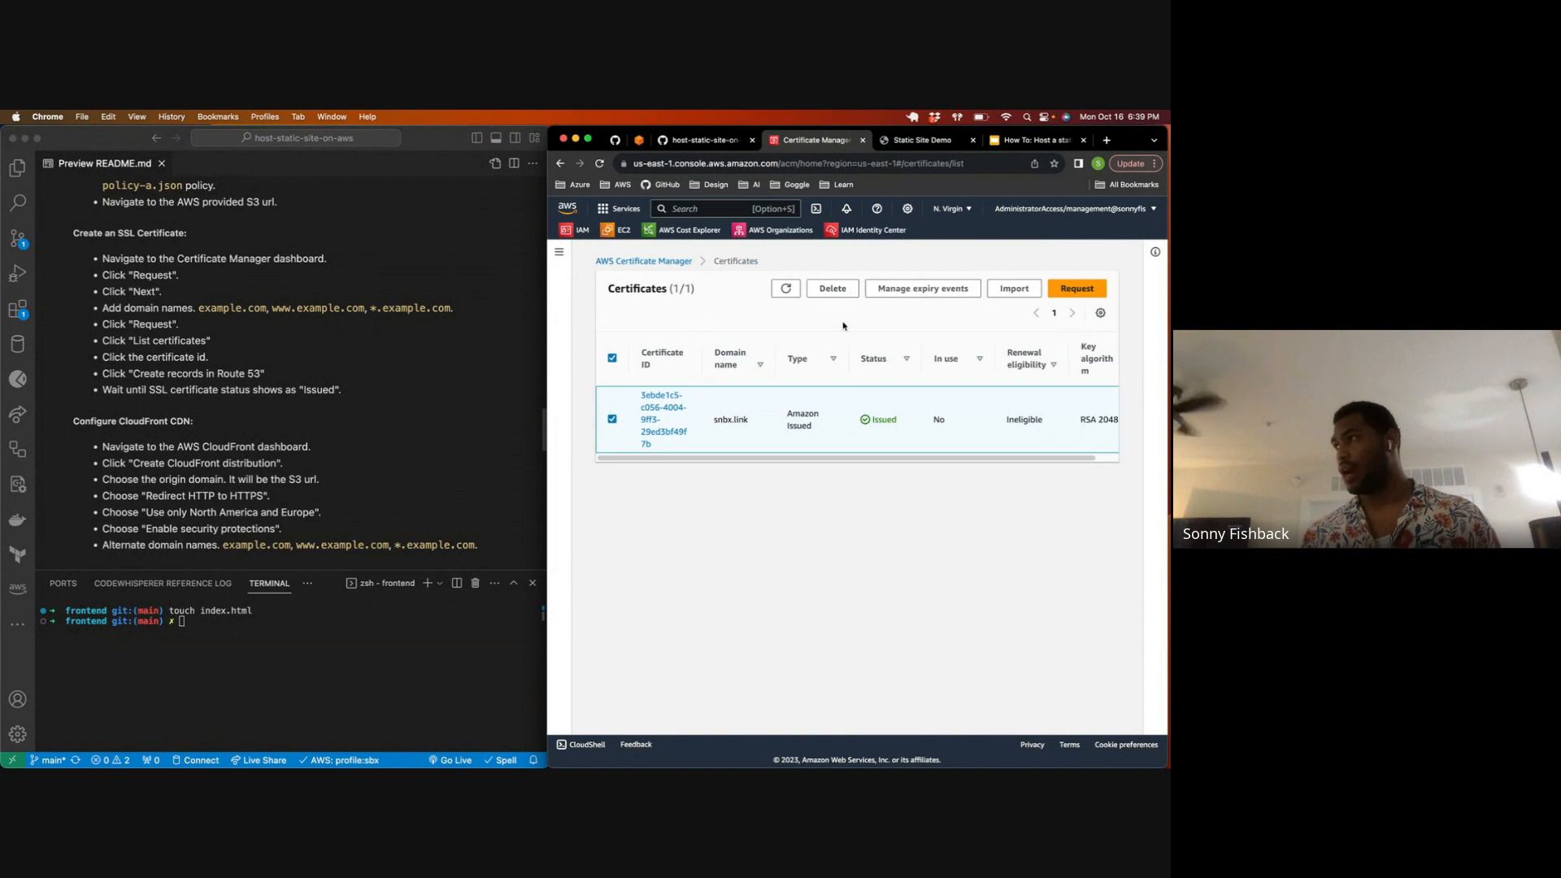
left_click(1077, 288)
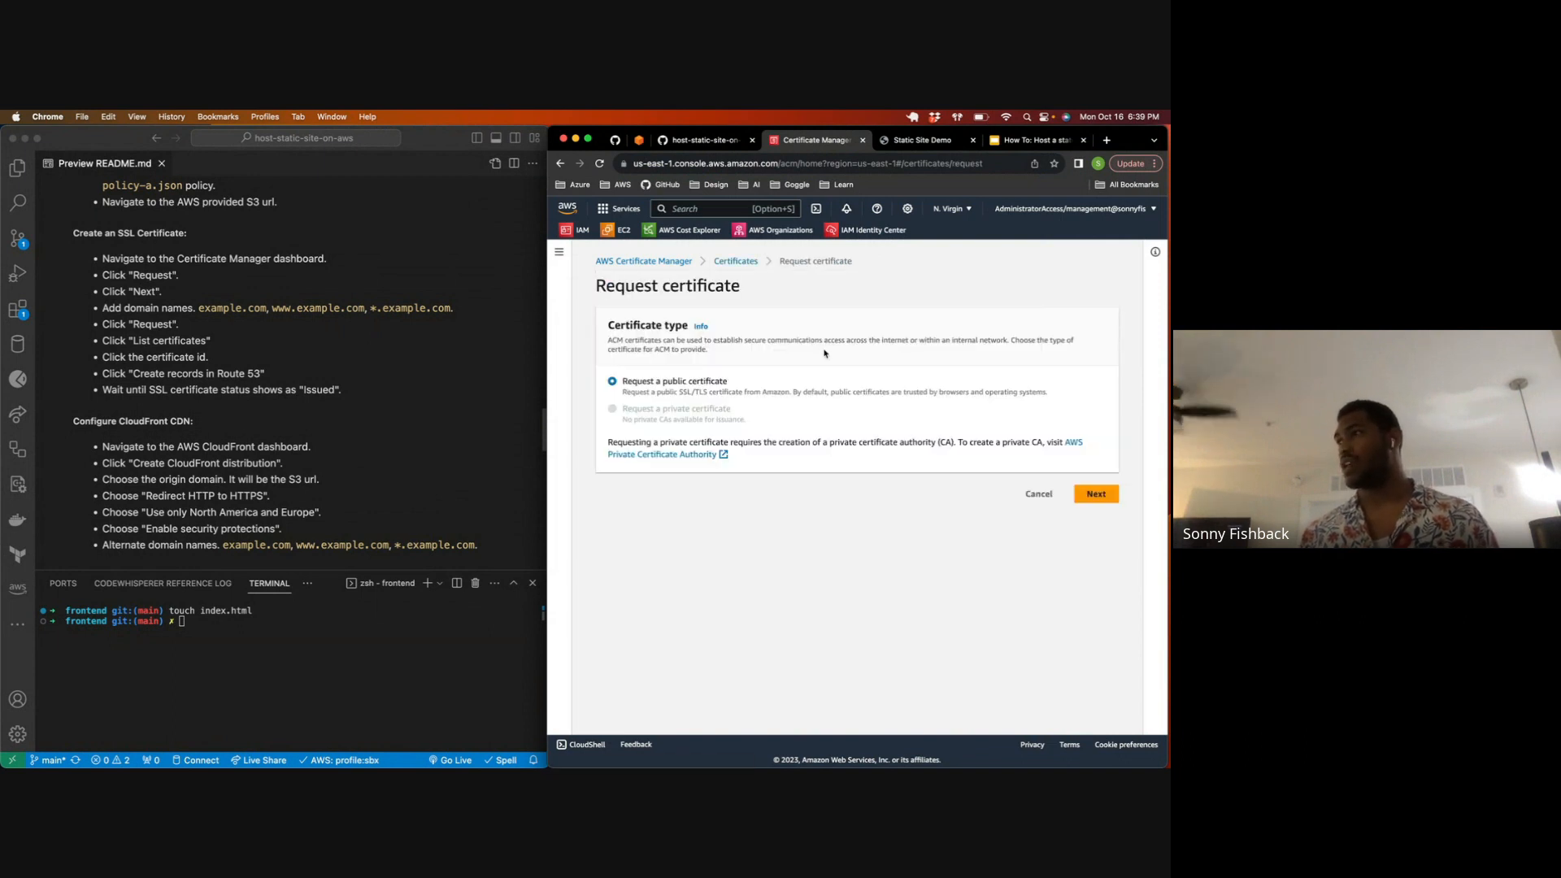
left_click(1102, 501)
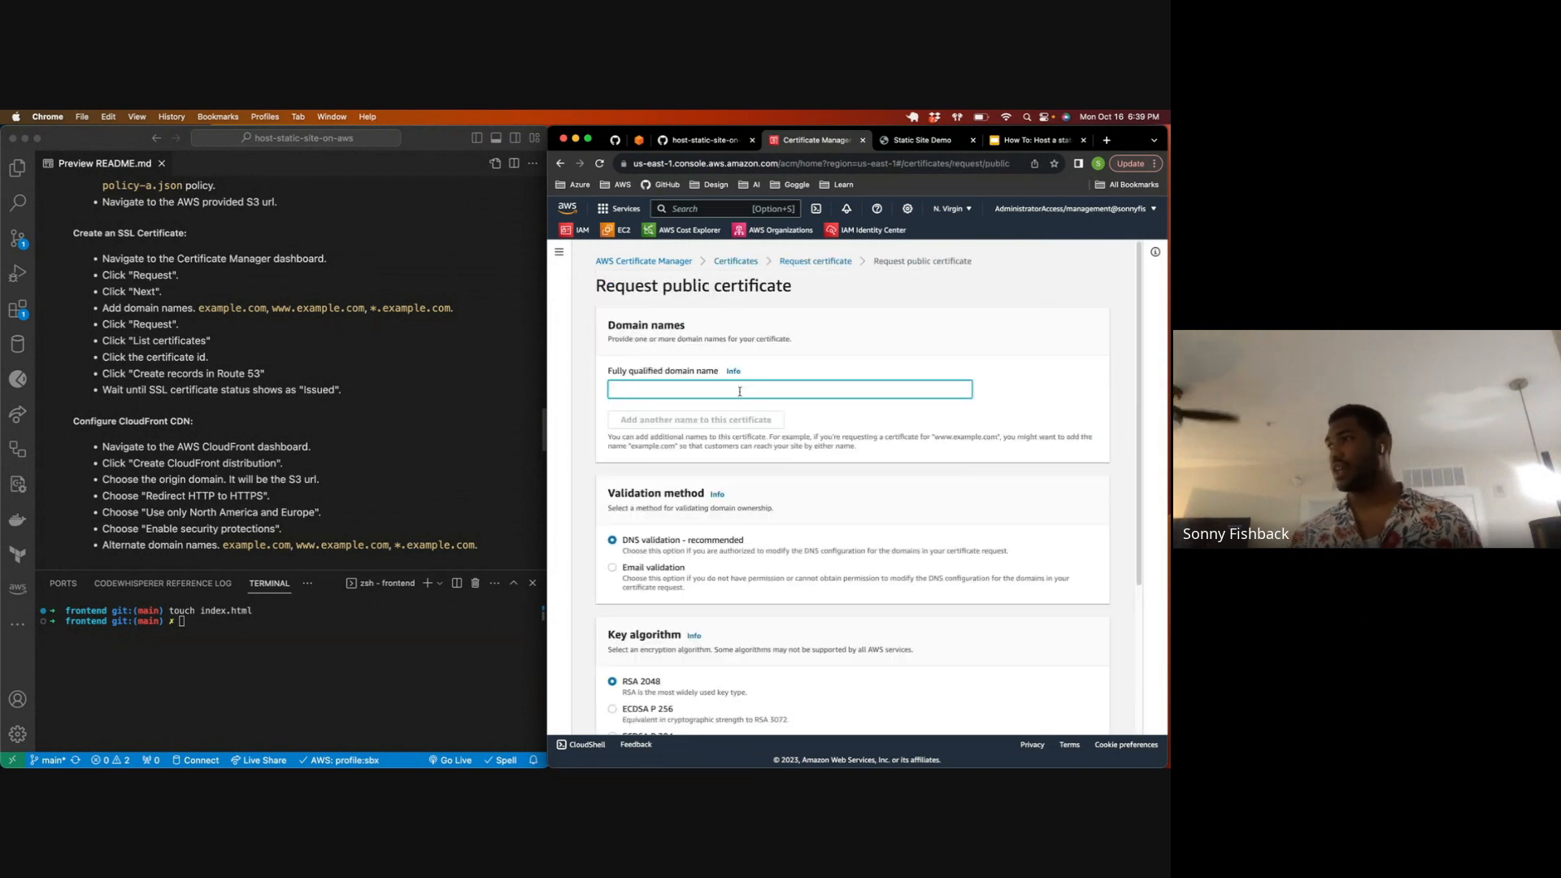
type("snbx.link")
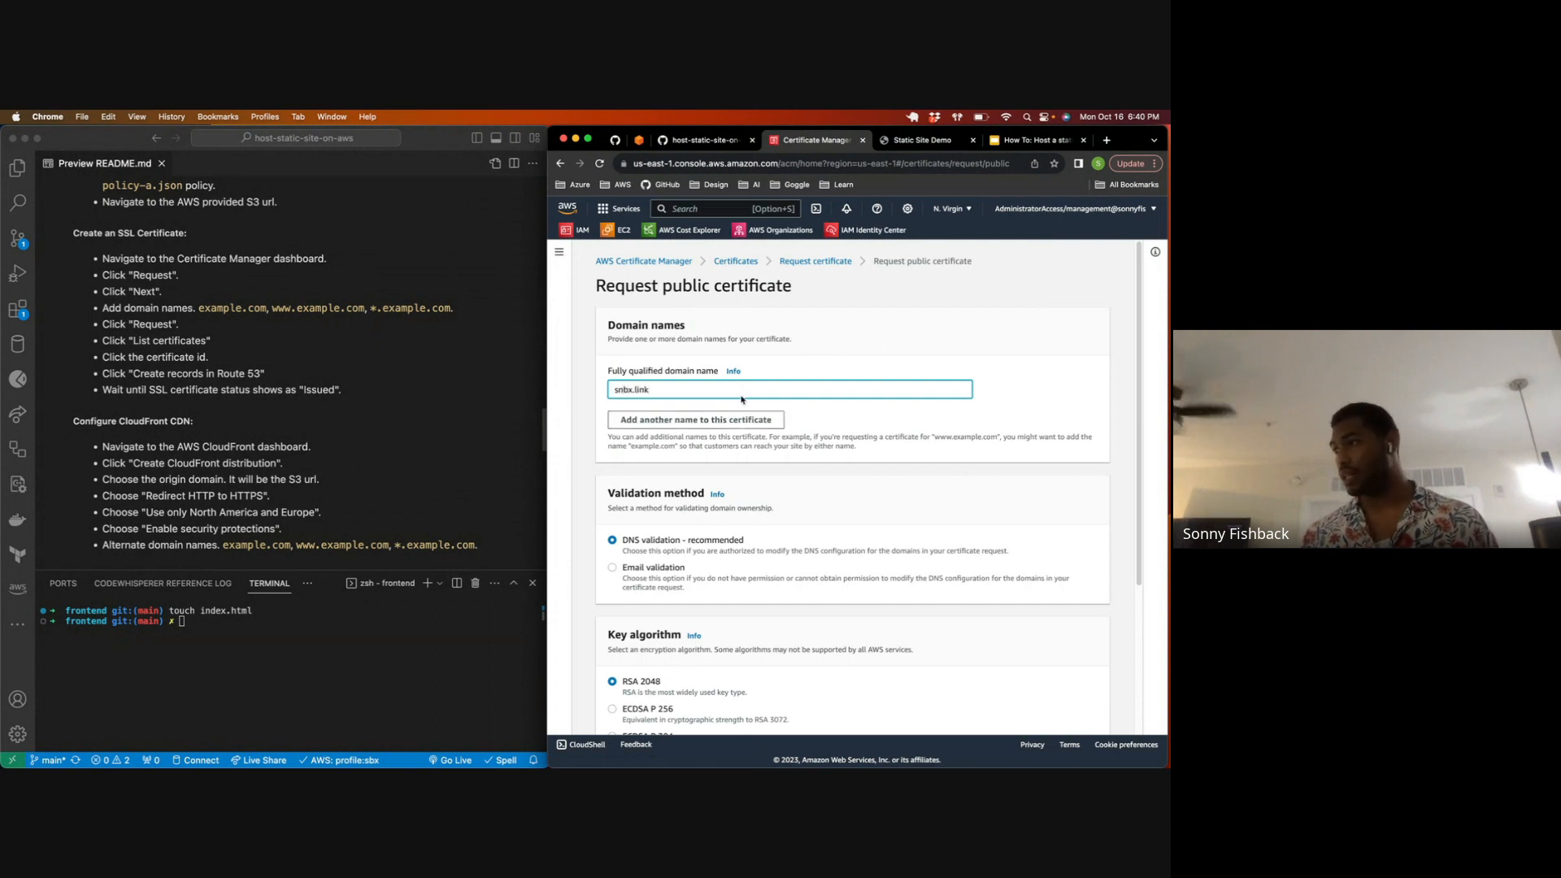
left_click(713, 417)
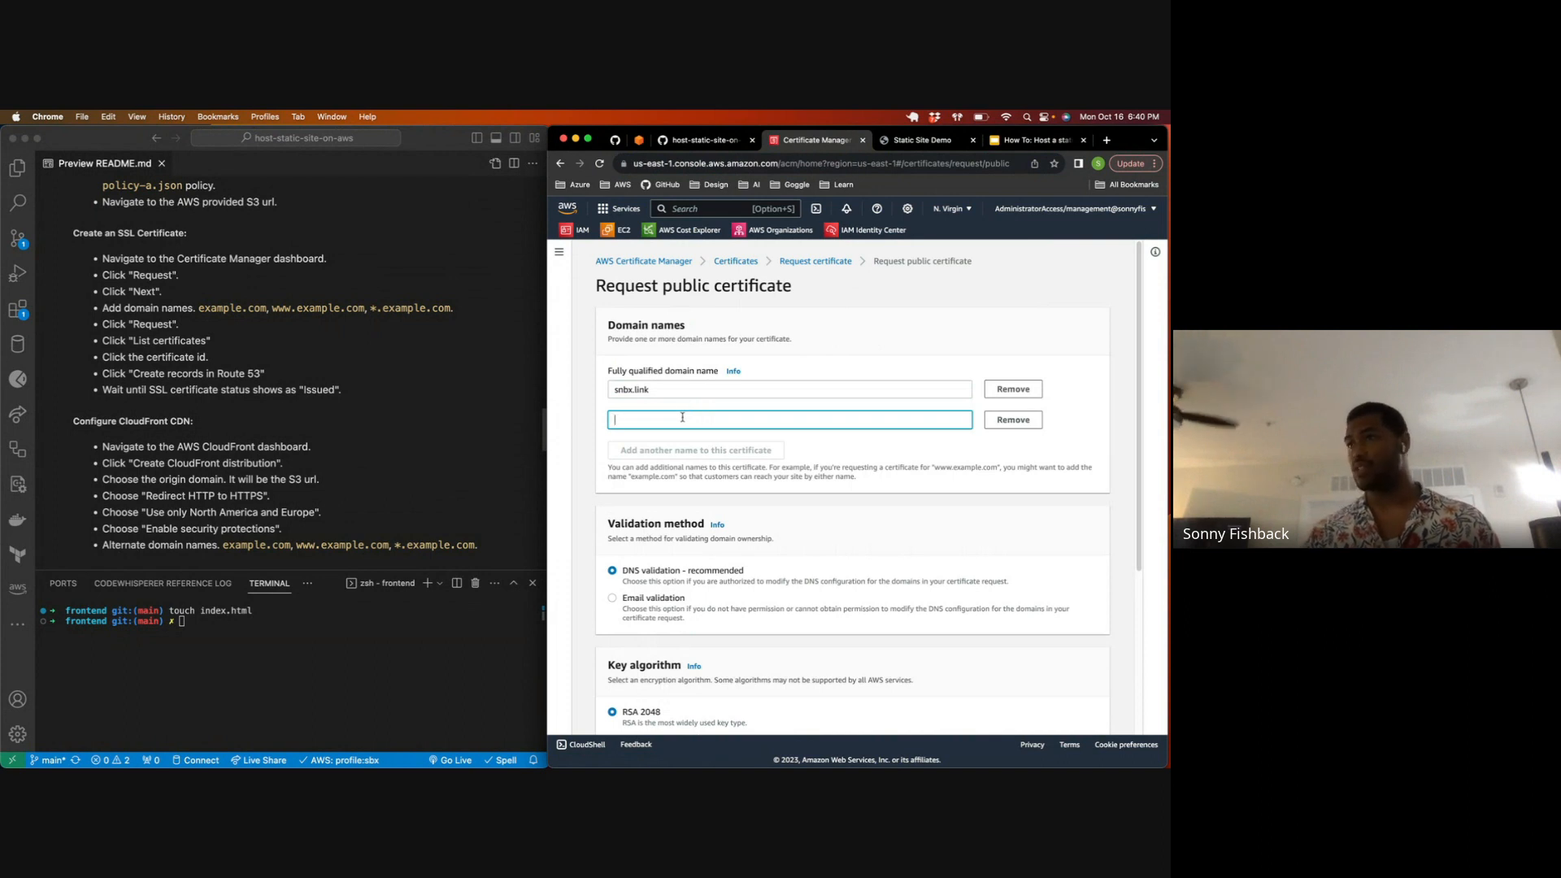
type("www")
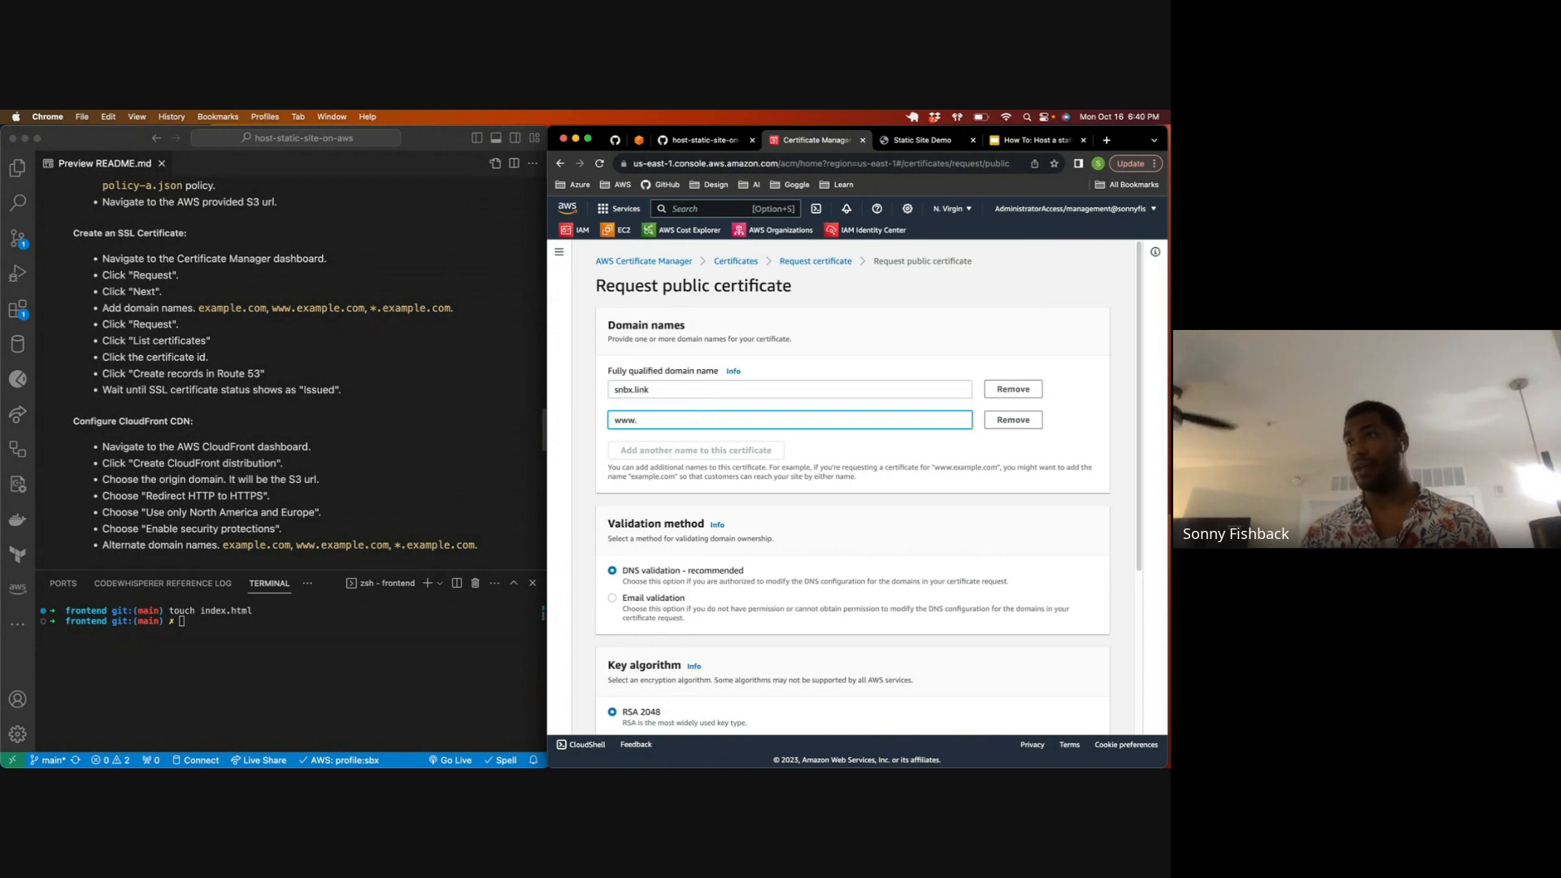
type(".snbx.link")
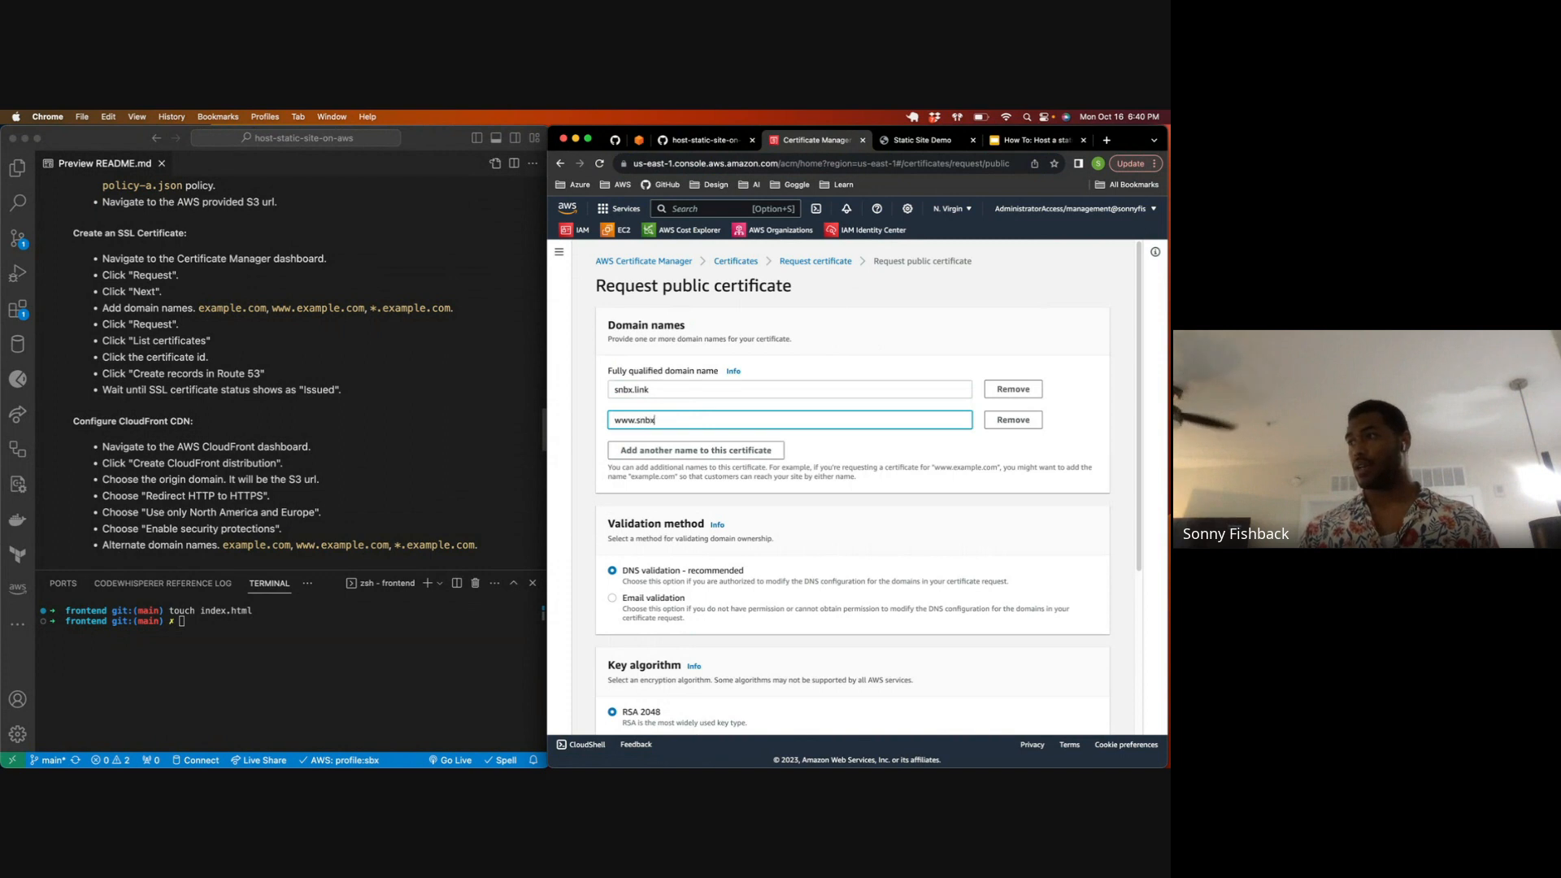
left_click(747, 452)
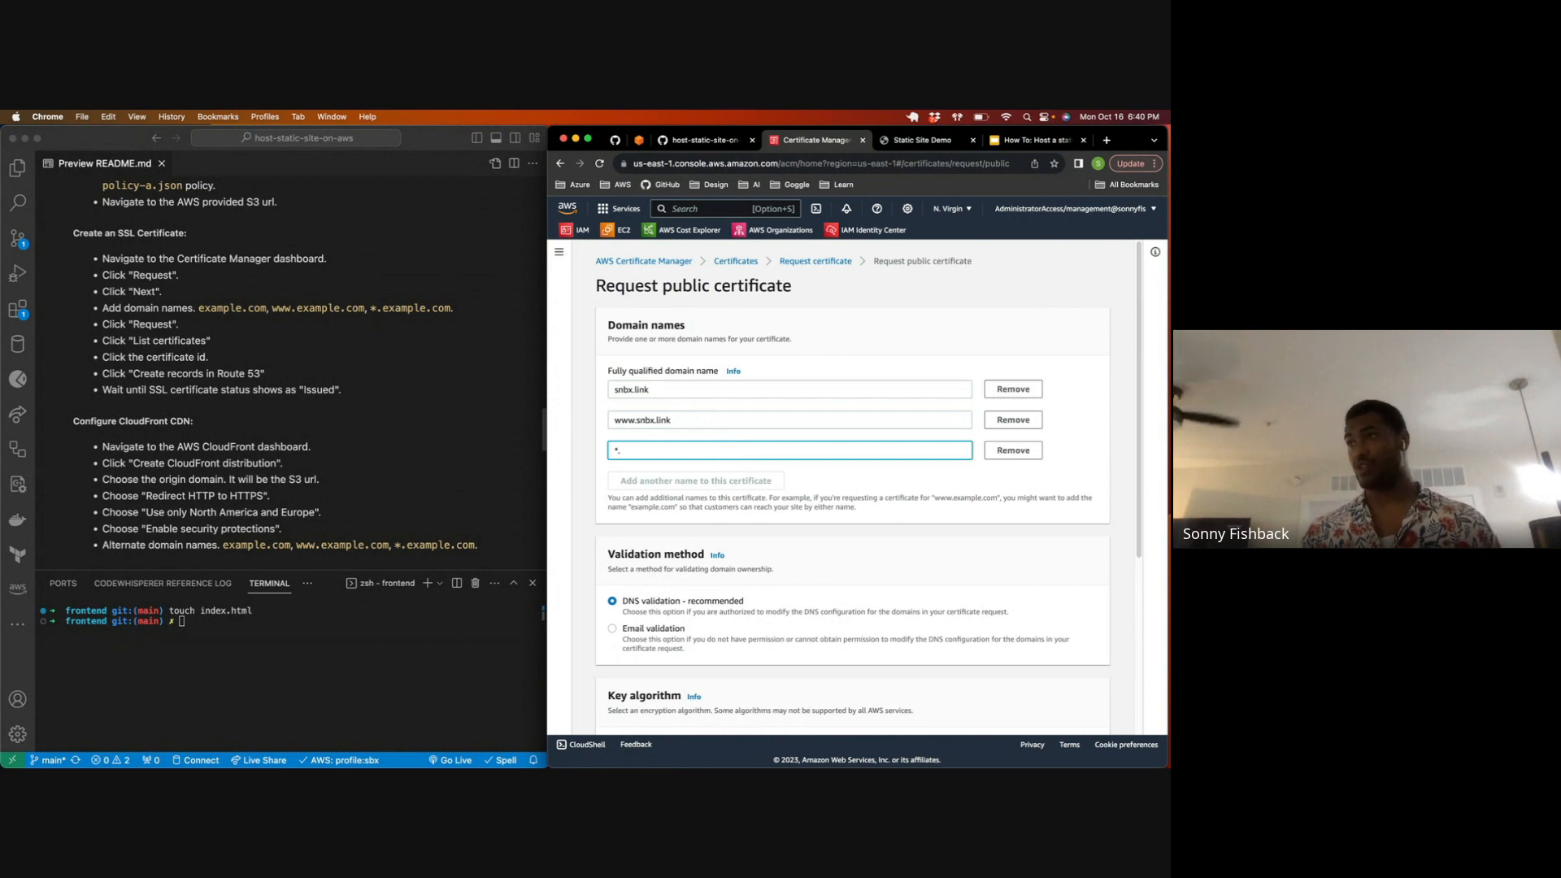
type("*.snbx")
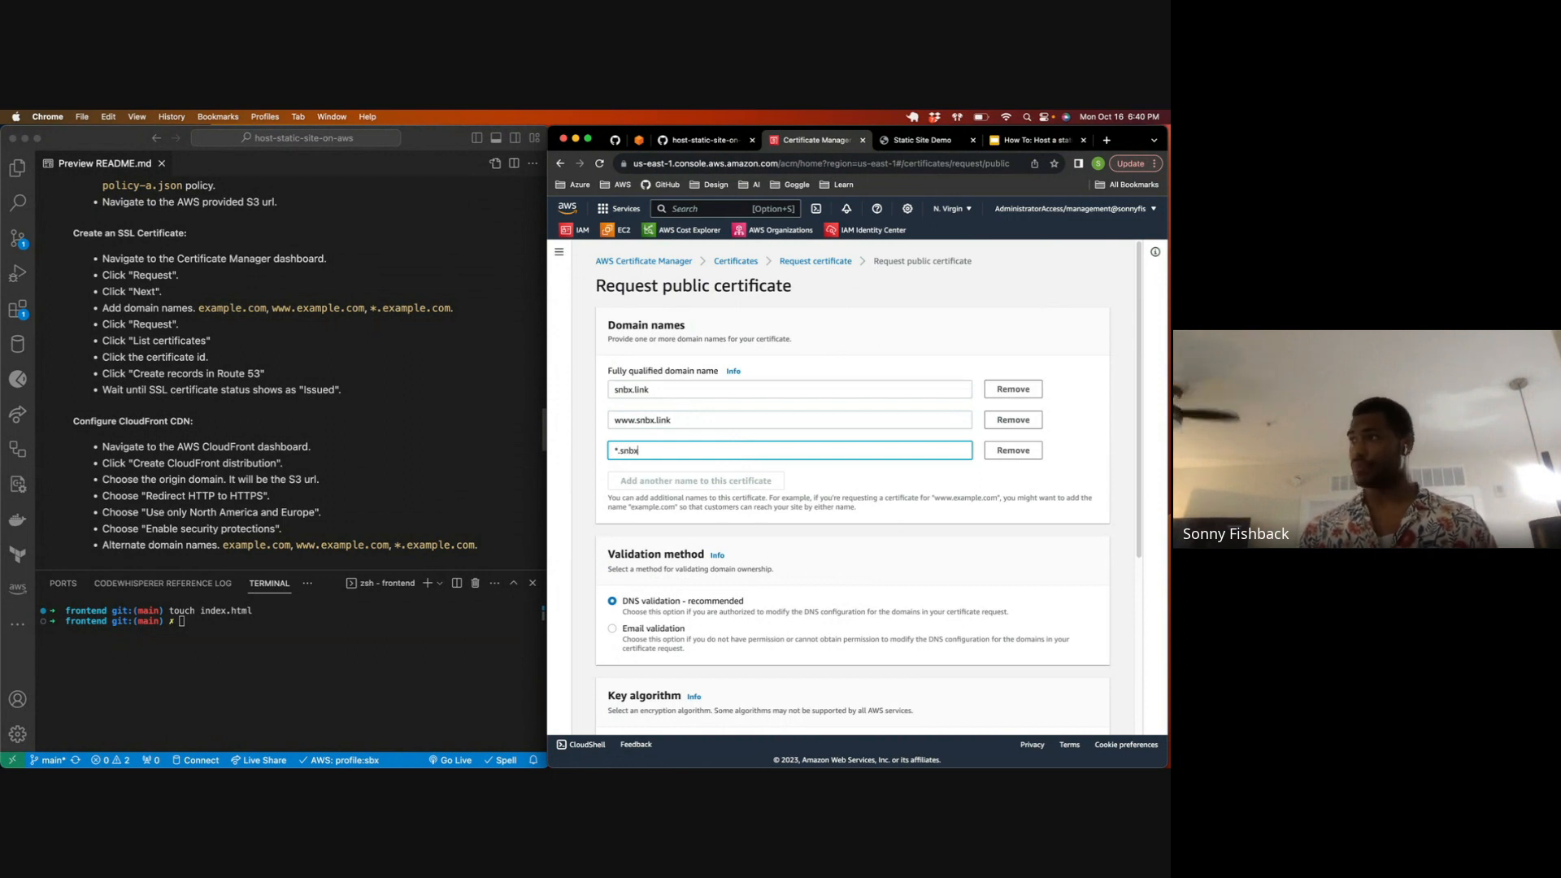
type(".link")
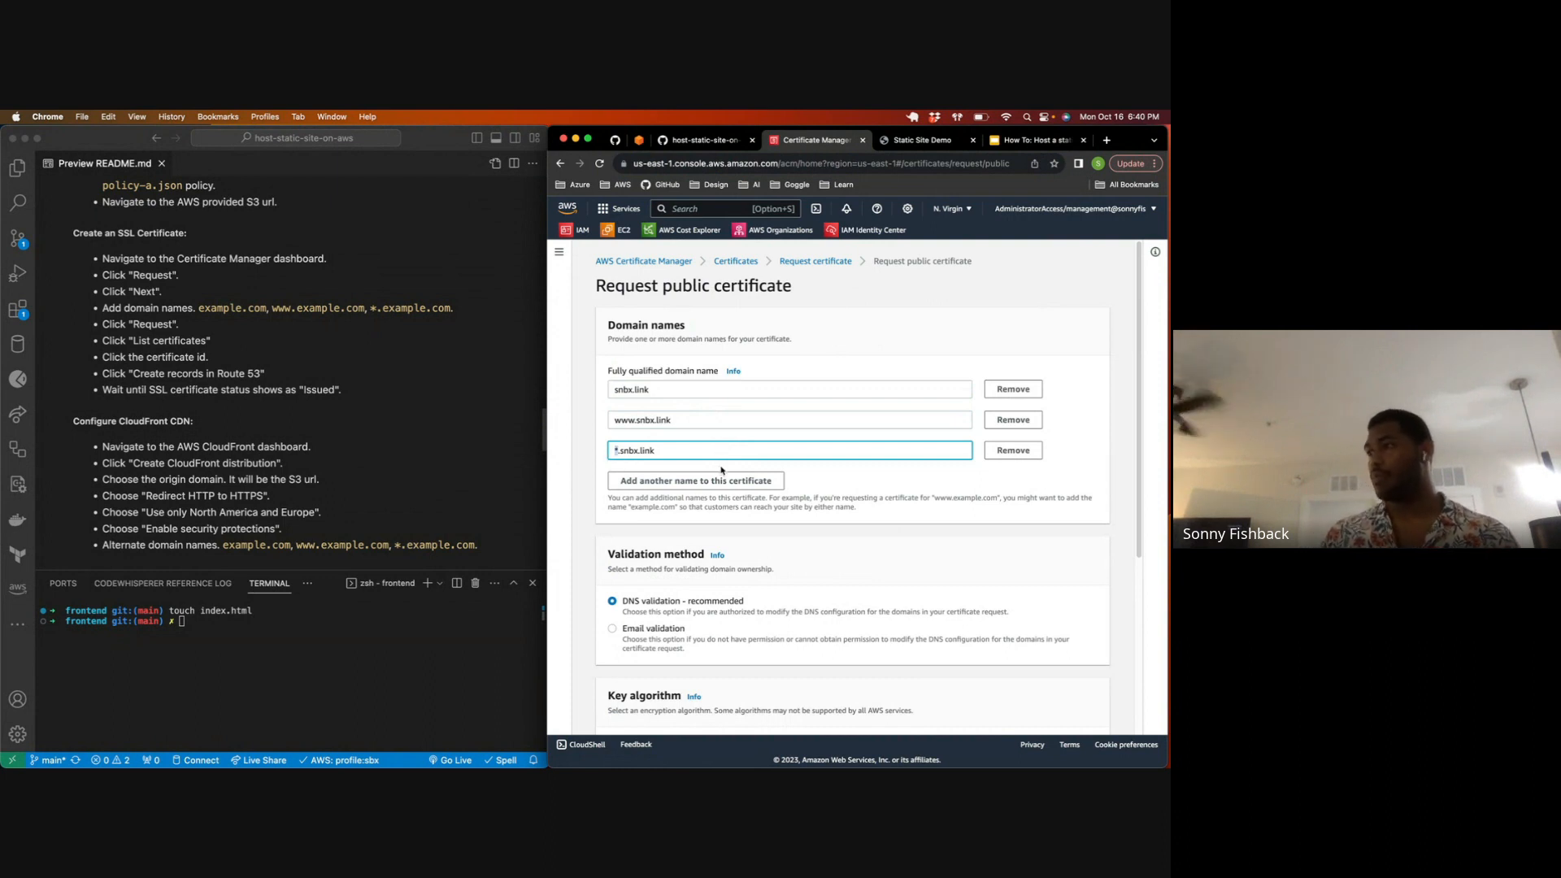
scroll(722, 570, "down", 5)
left_click_drag(687, 357, 615, 365)
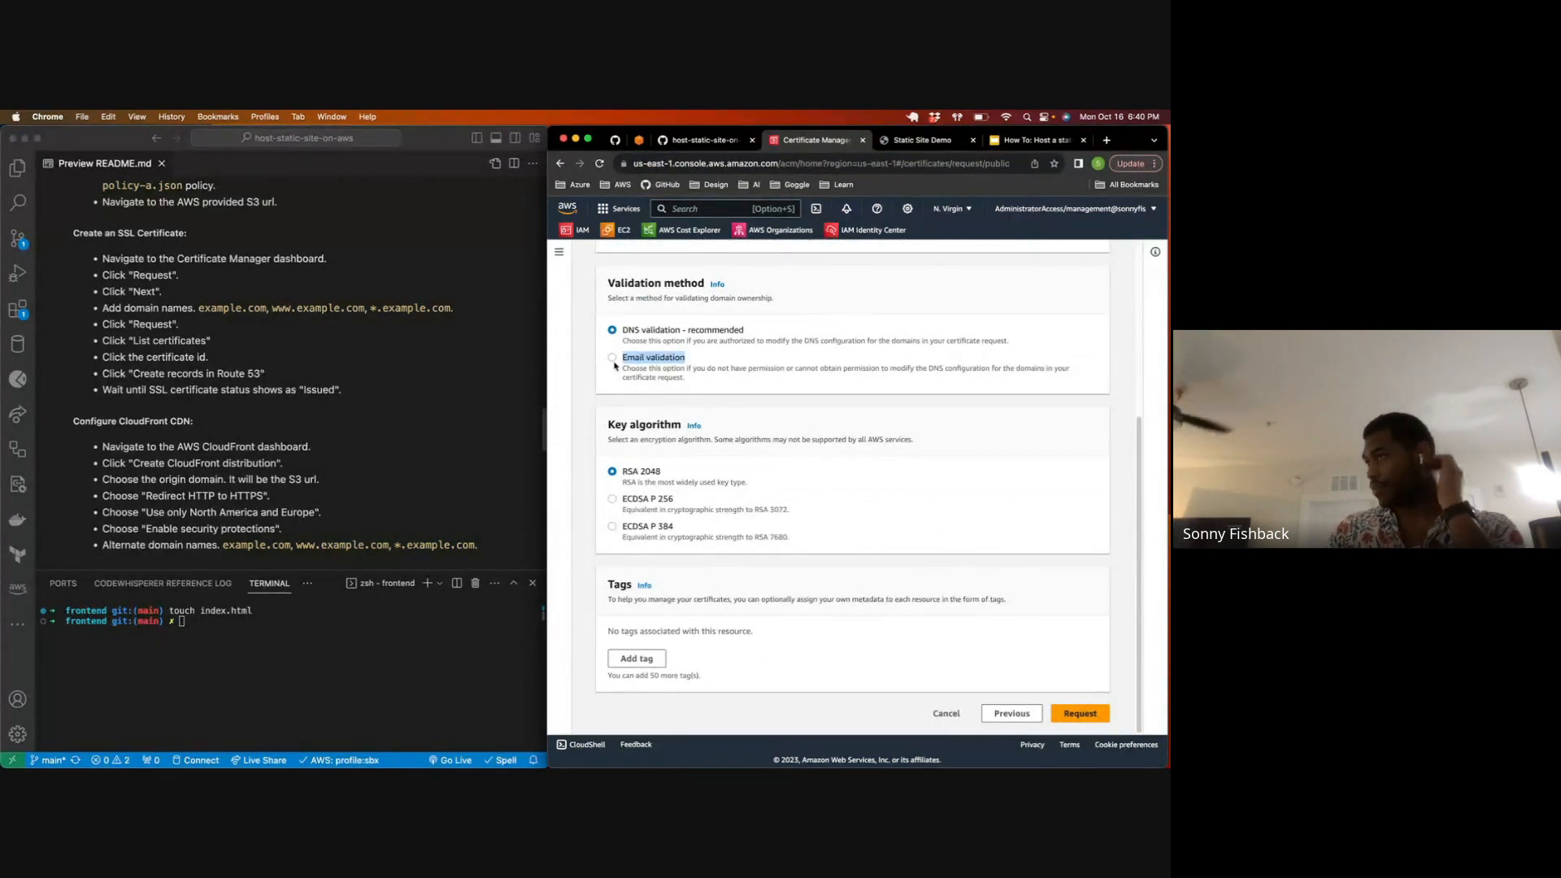
left_click(696, 356)
left_click_drag(696, 356, 644, 357)
left_click(695, 354)
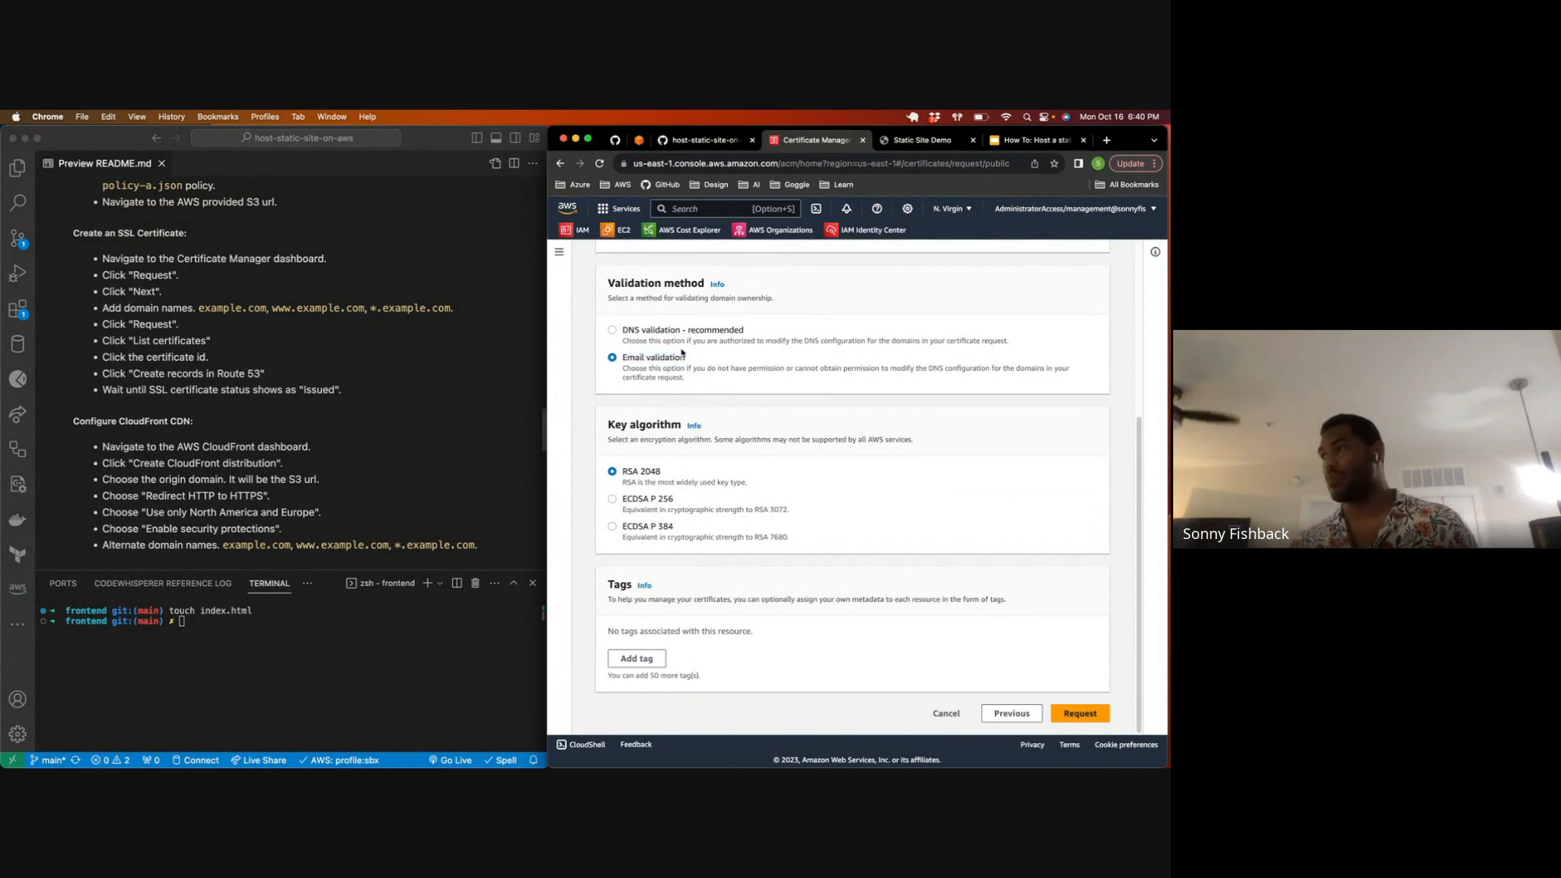
left_click(611, 330)
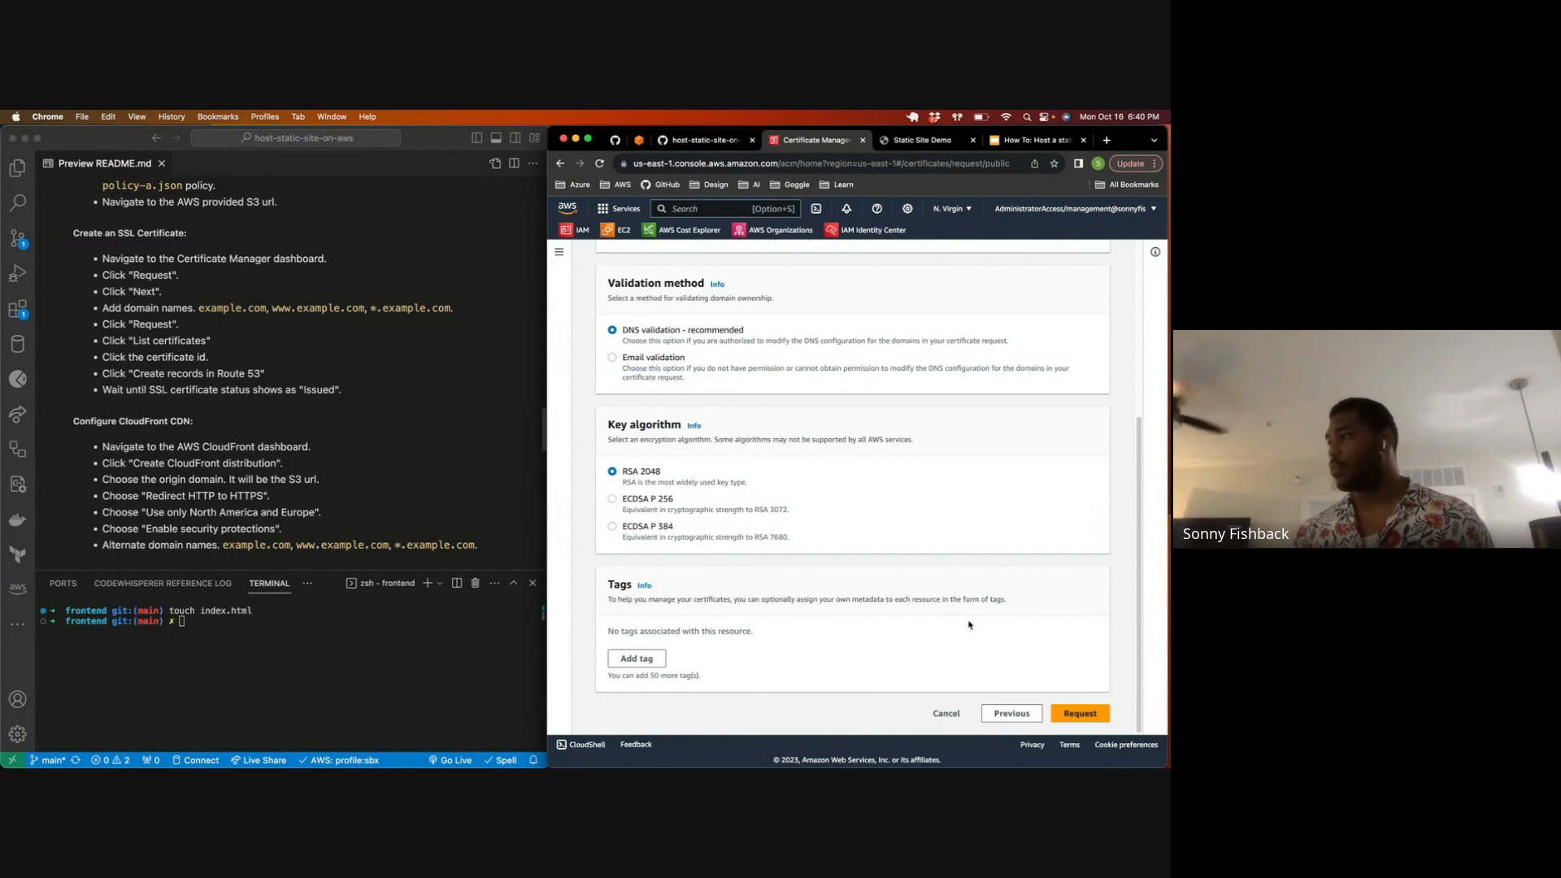
Step: Submit the certificate request with DNS validation and RSA 2048, and open the newly requested certificate's details
left_click(1080, 713)
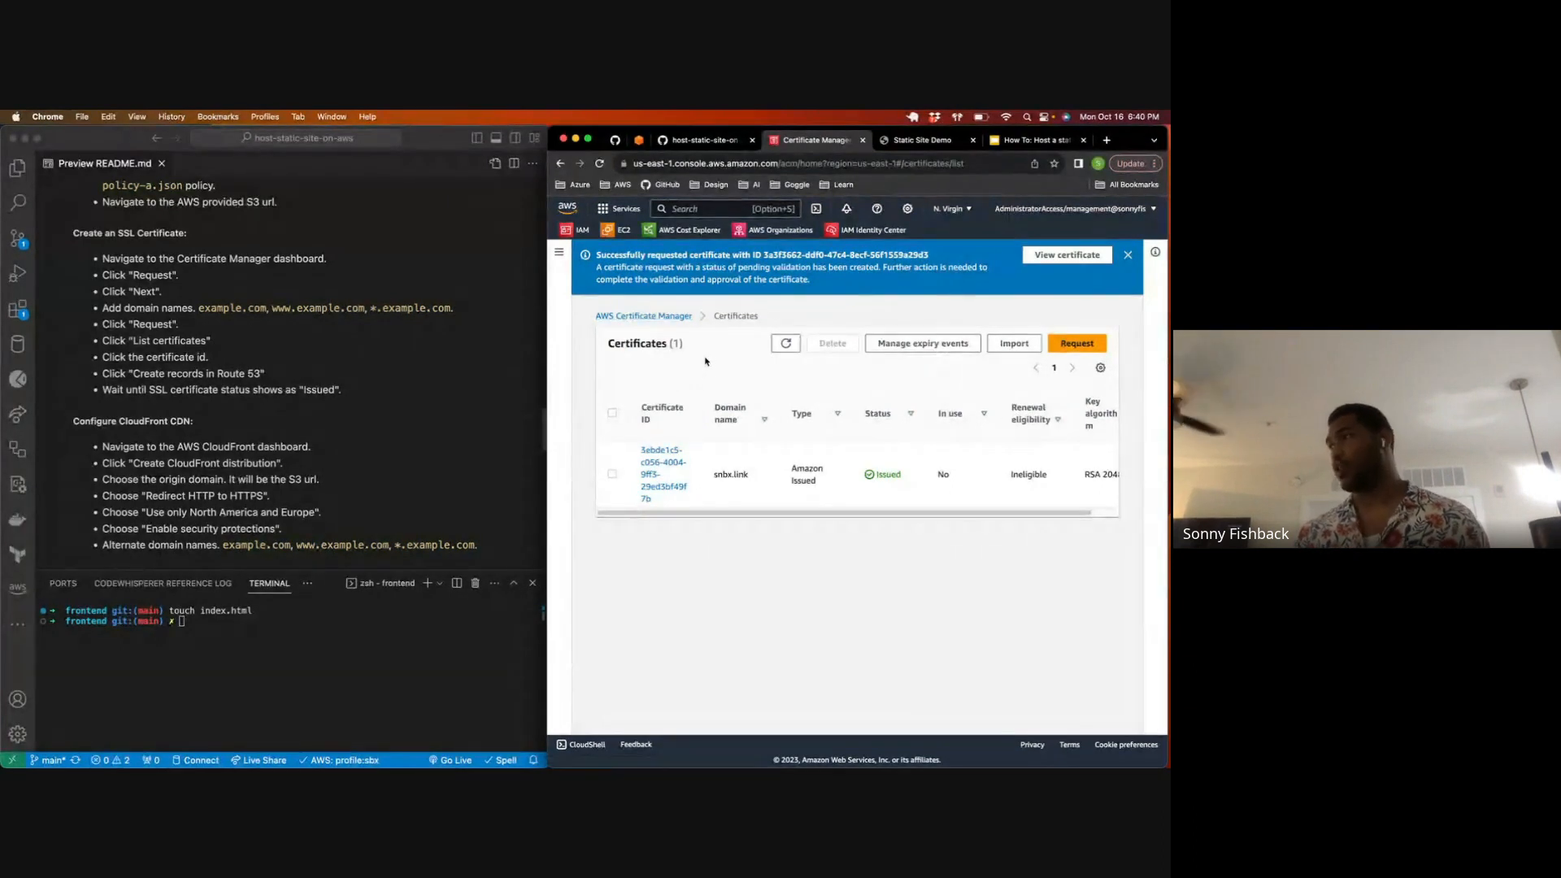
left_click(657, 478)
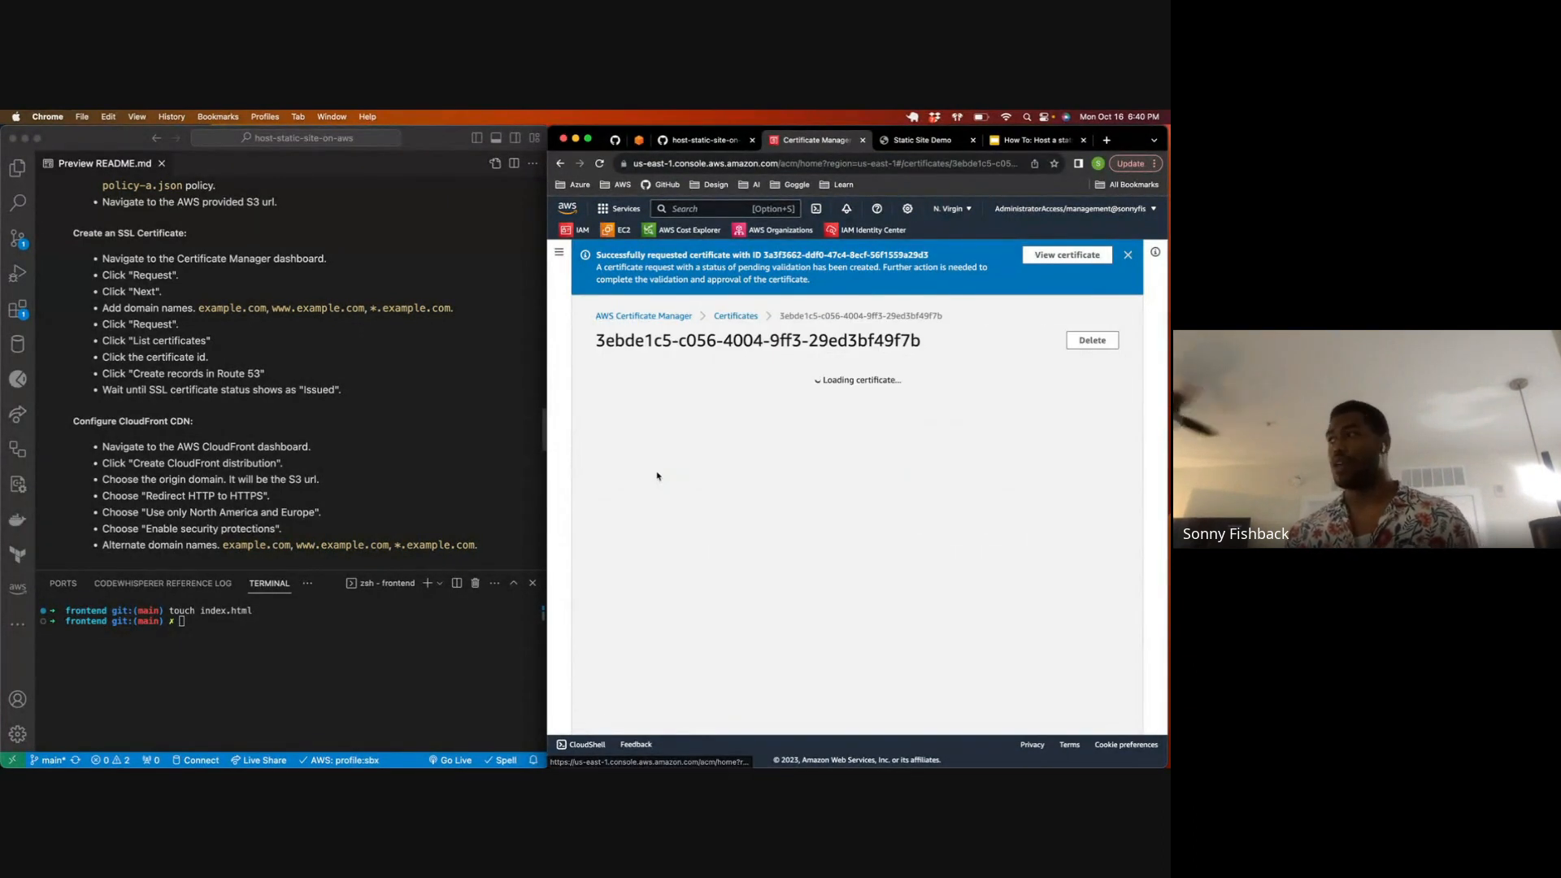
left_click(1058, 254)
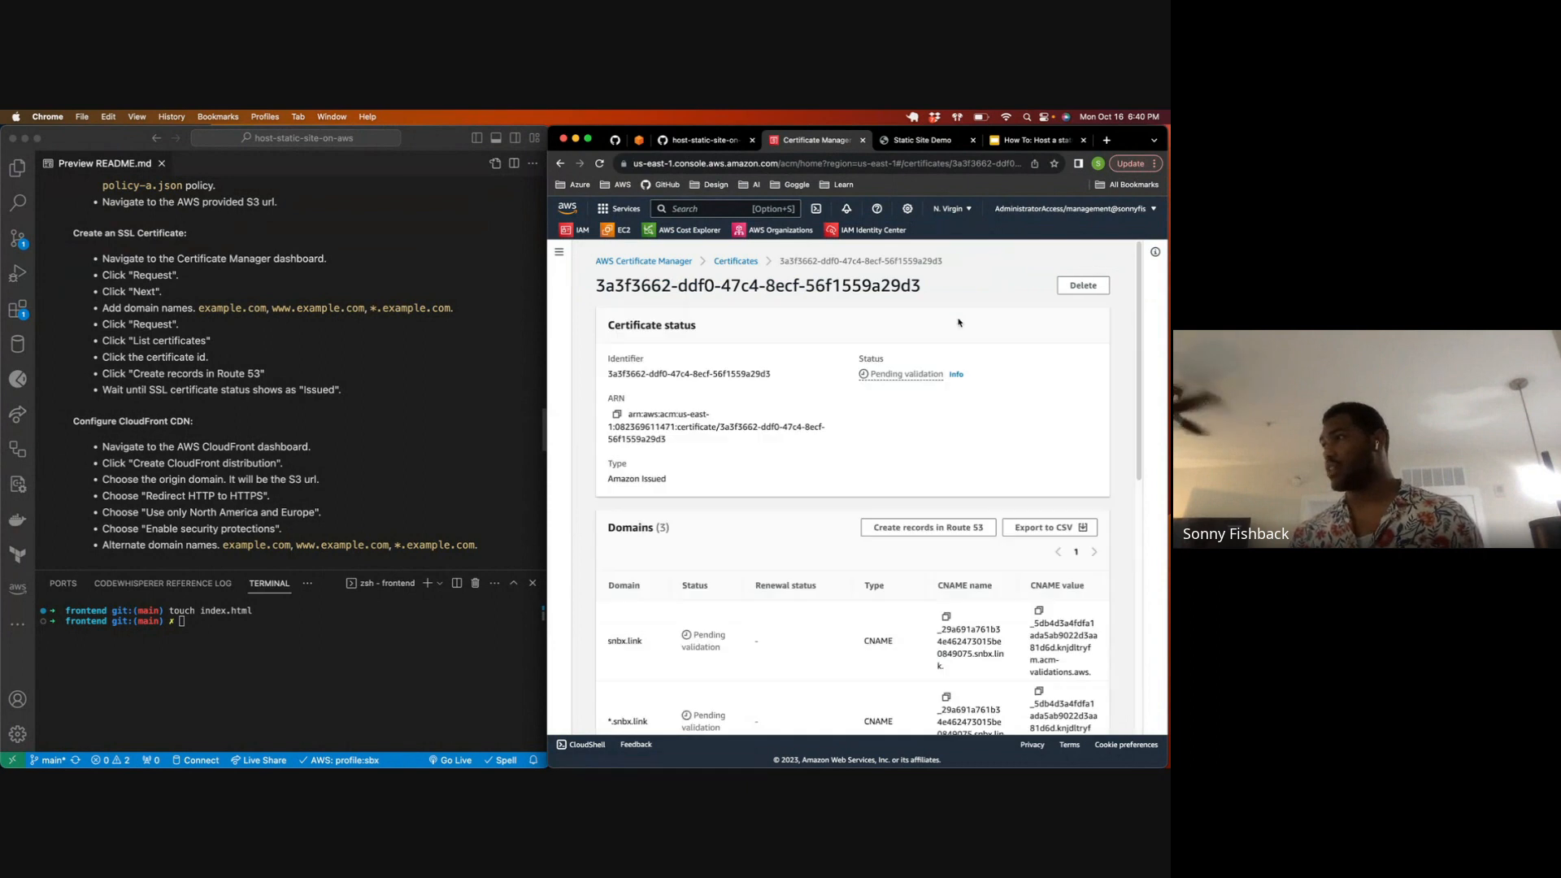
scroll(845, 390, "down", 5)
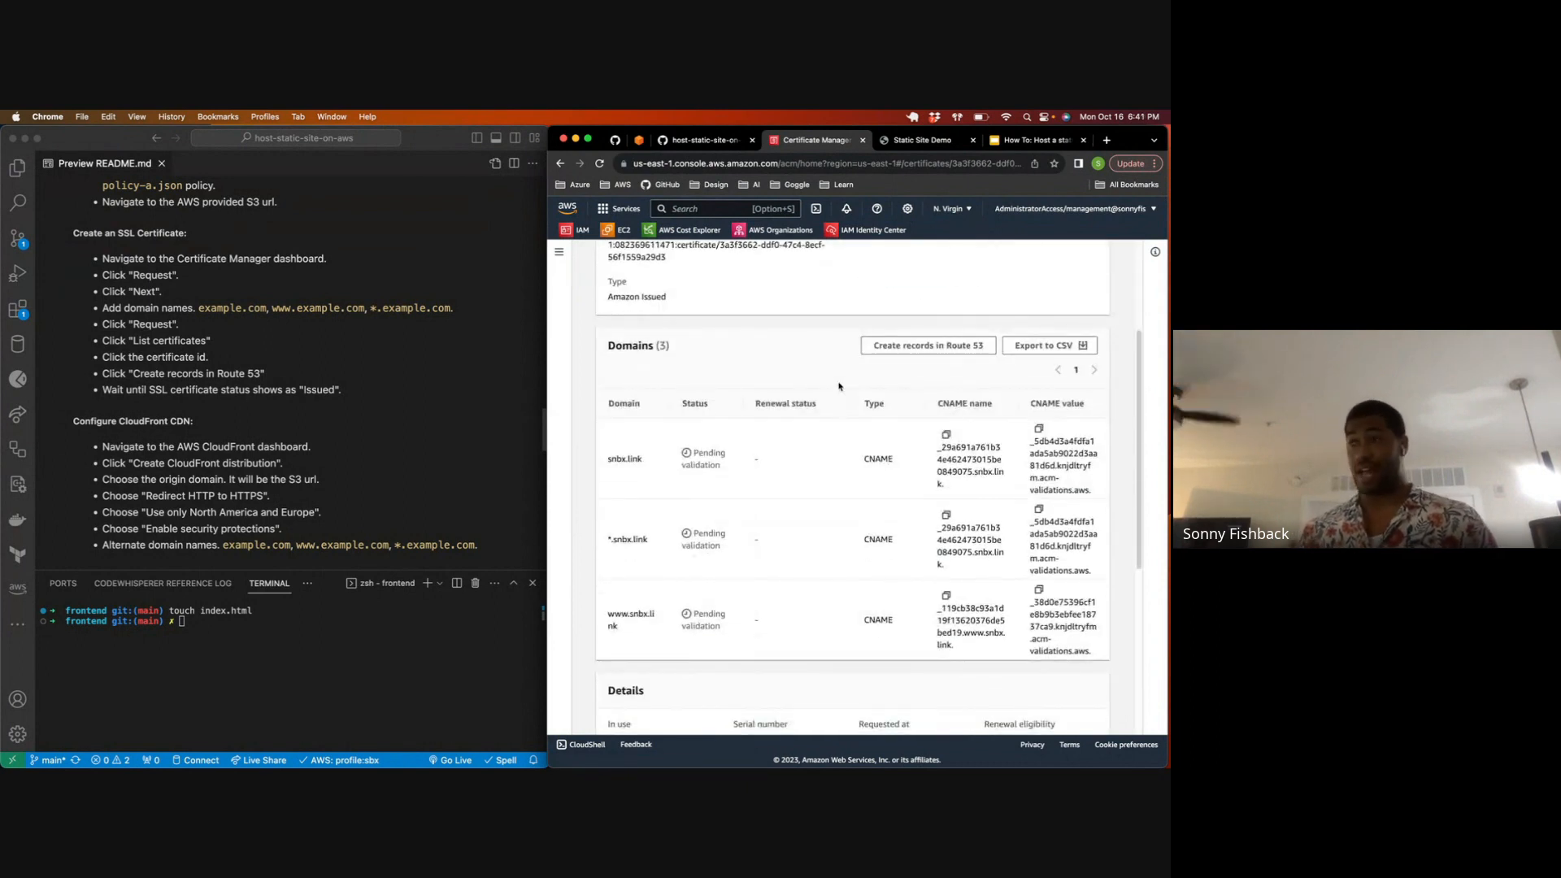
left_click(901, 352)
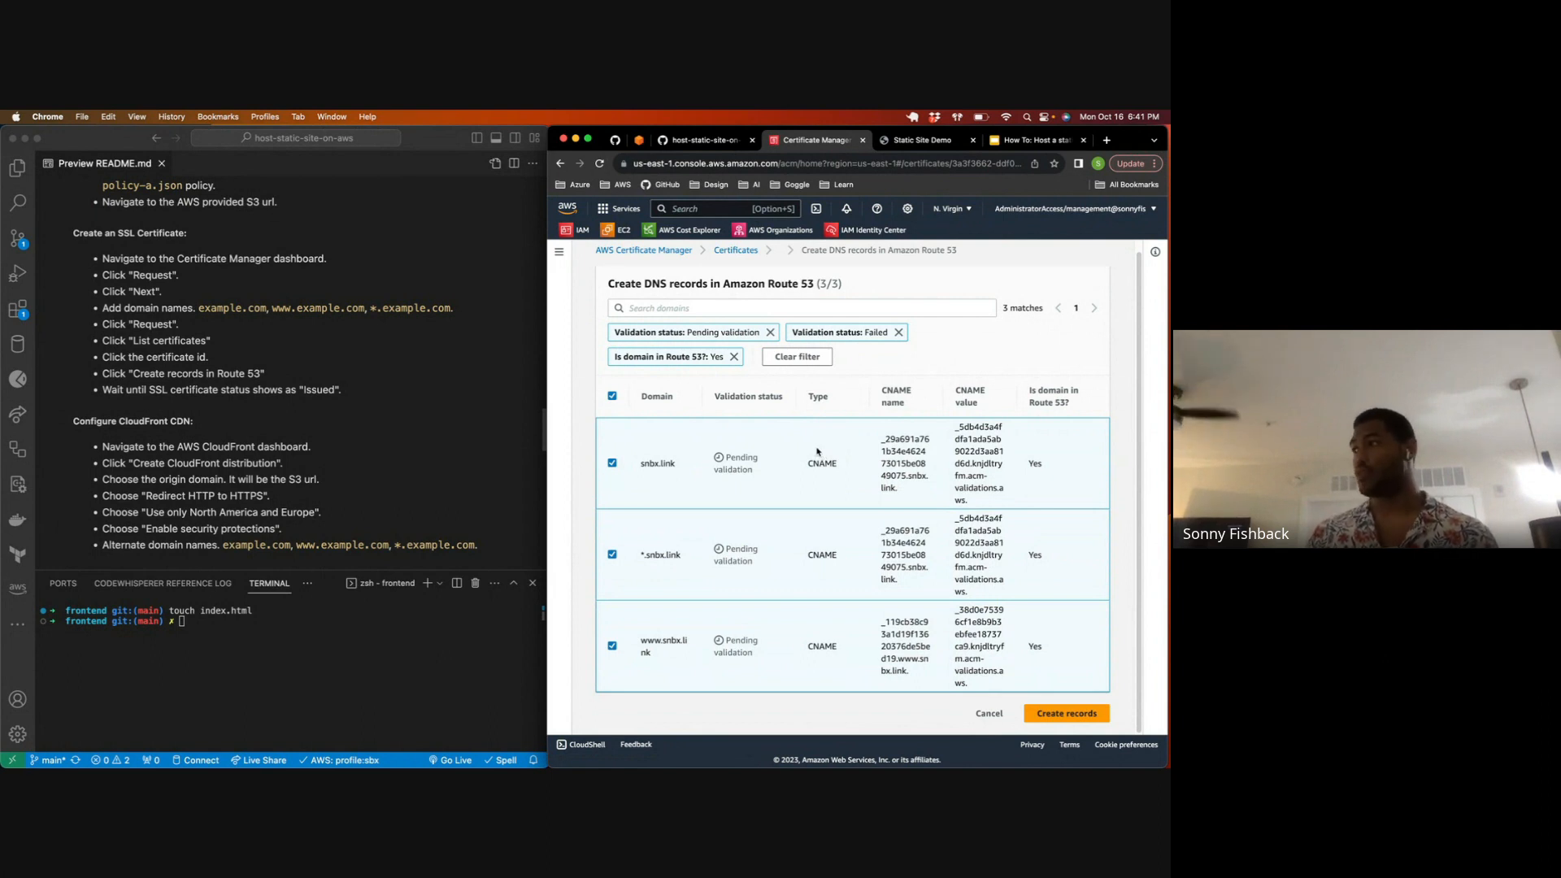
left_click(1033, 710)
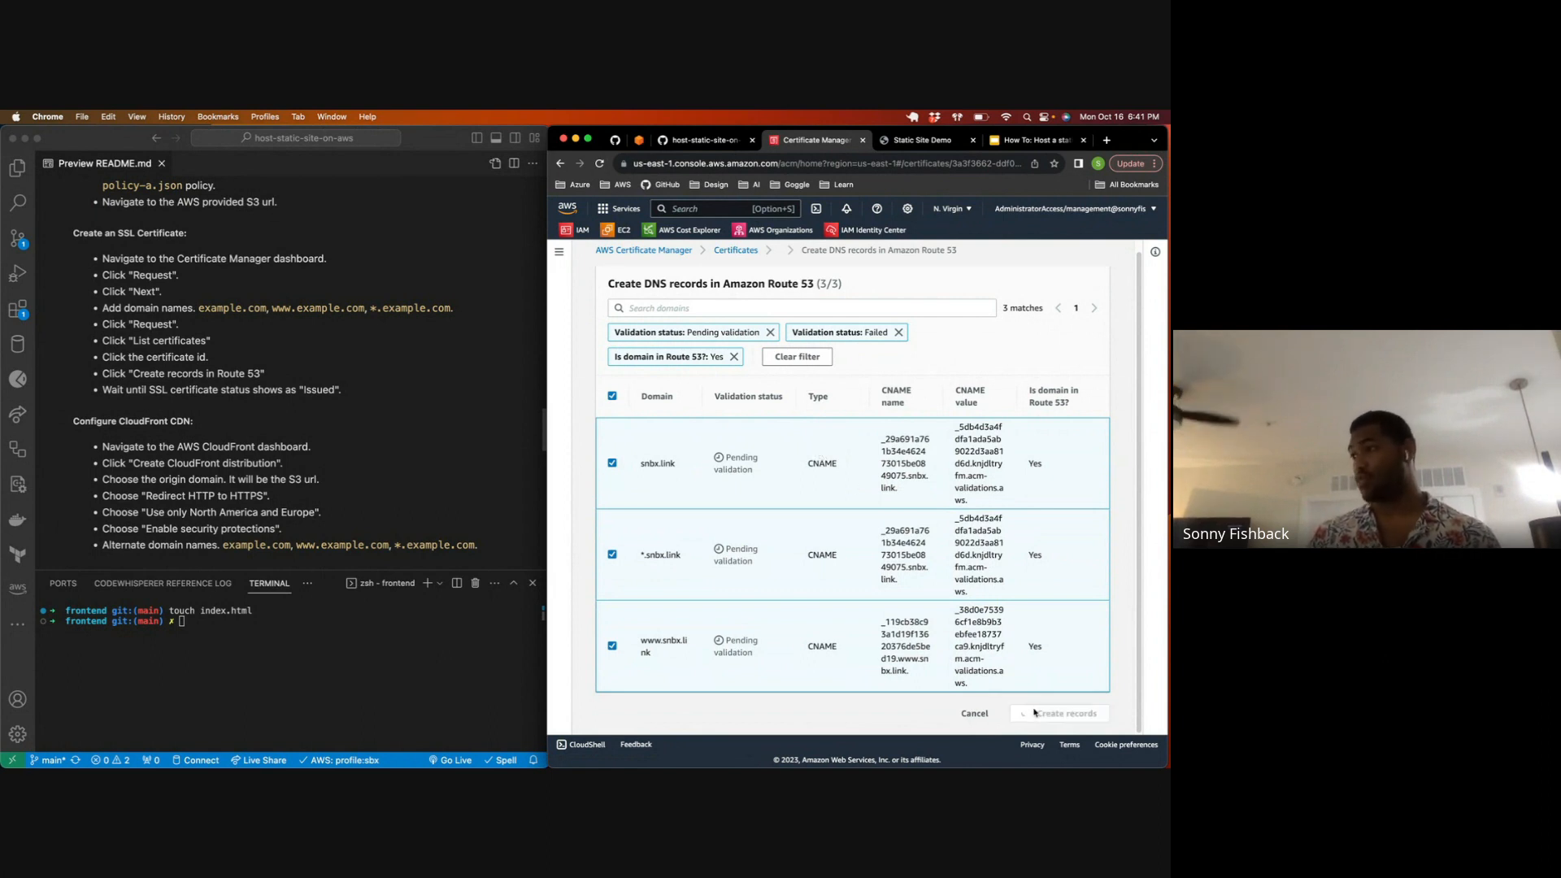
Step: Search the AWS services for "route 53", open the Route 53 dashboard and review the domain registration notifications
left_click(670, 209)
type("route 53")
left_click(868, 328)
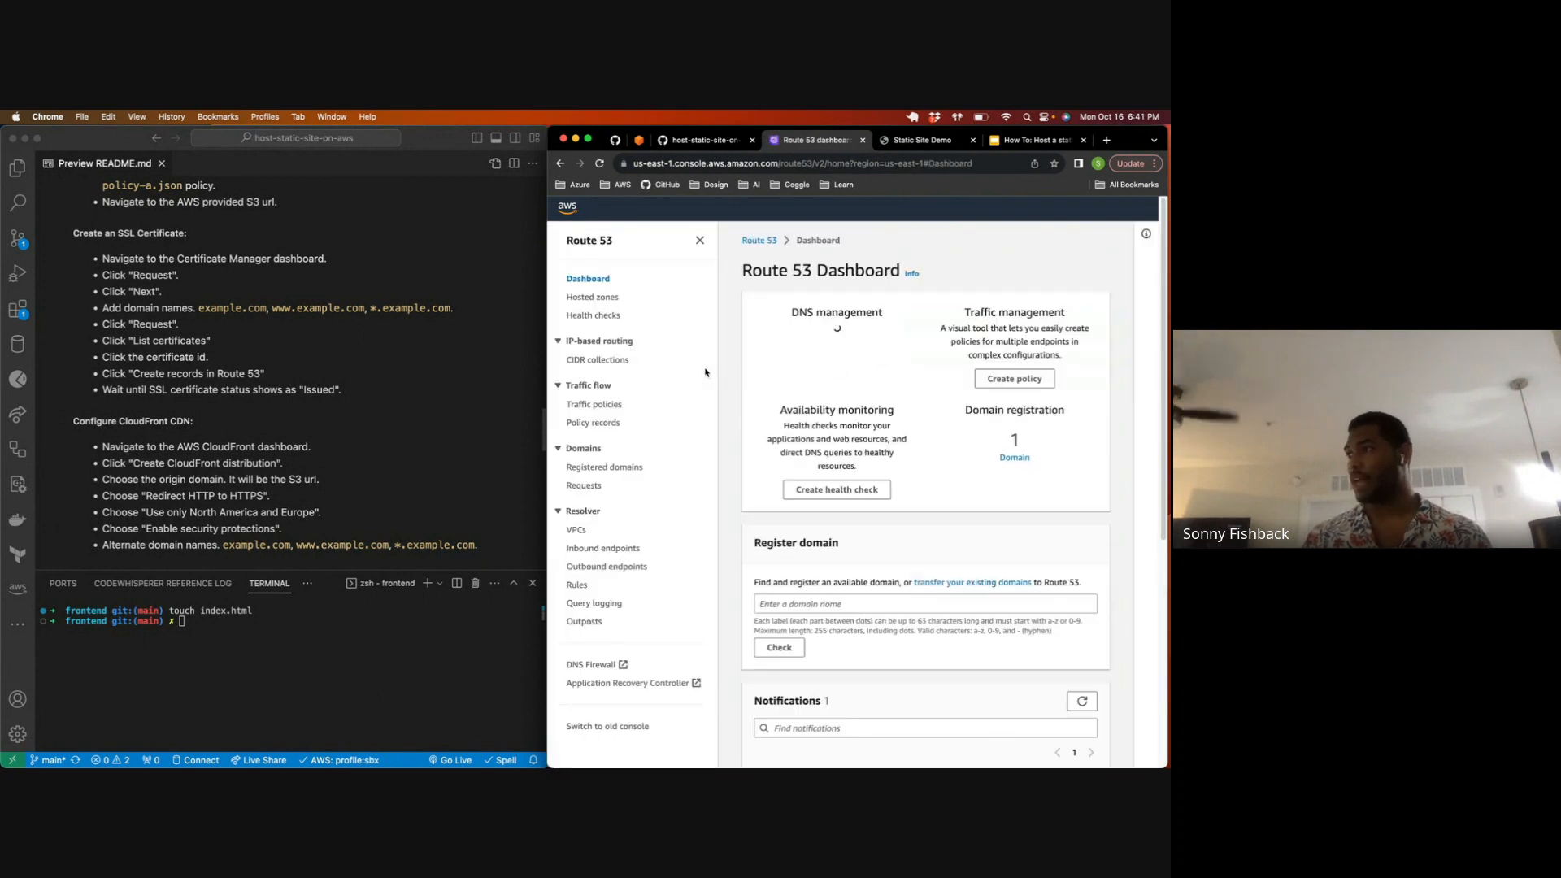
scroll(783, 433, "down", 4)
scroll(783, 435, "up", 4)
scroll(783, 435, "down", 5)
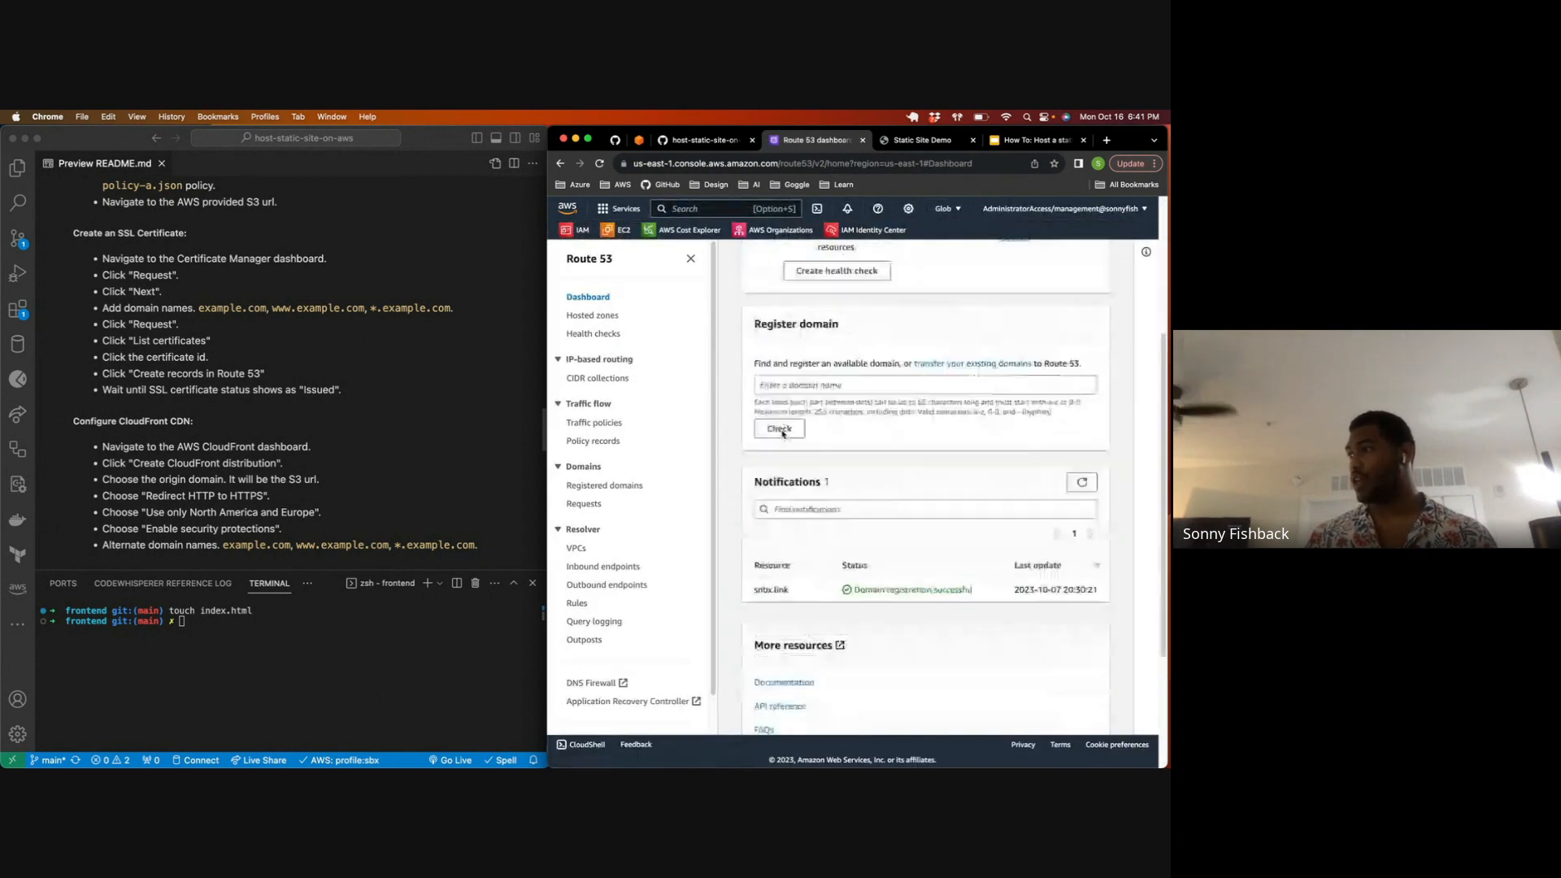
left_click_drag(756, 402, 1068, 402)
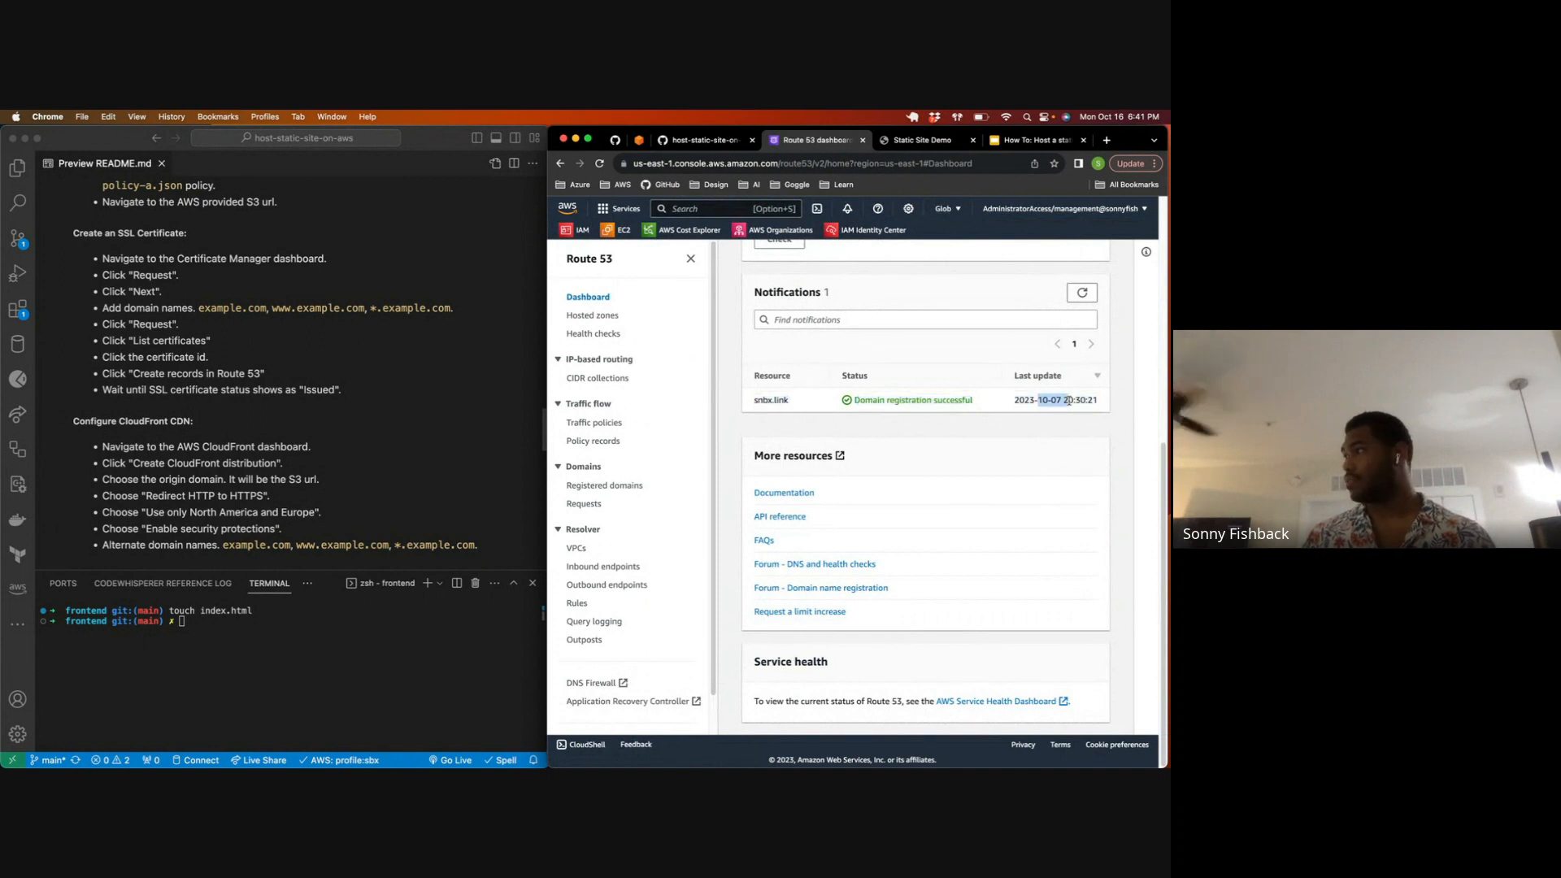
scroll(924, 400, "up", 5)
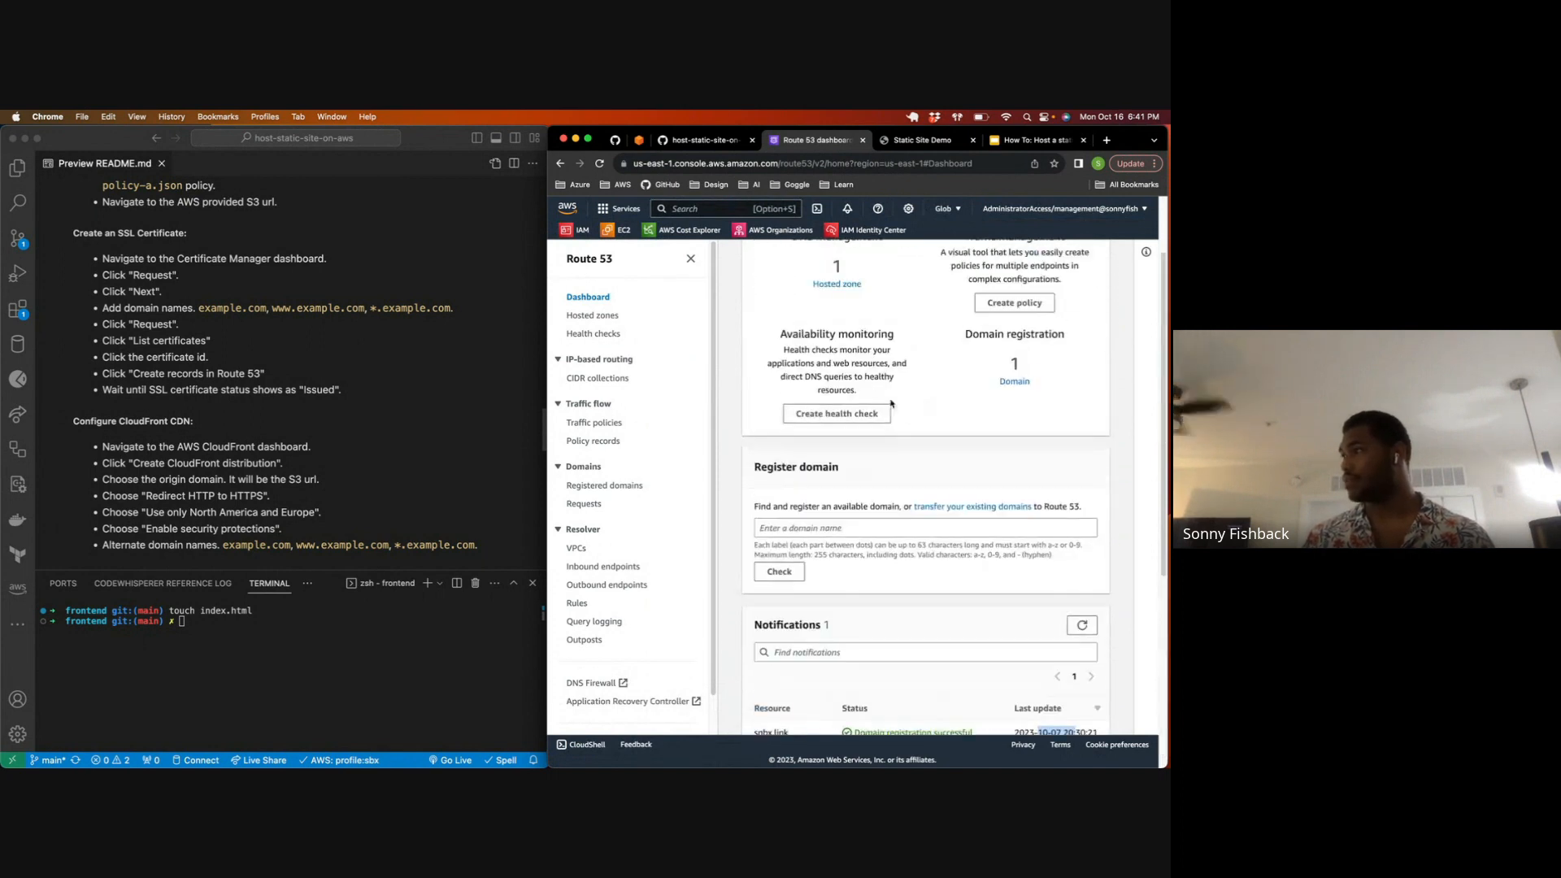
Step: Open the snbx.link hosted zone and examine the CNAME validation records in its record list
left_click(826, 376)
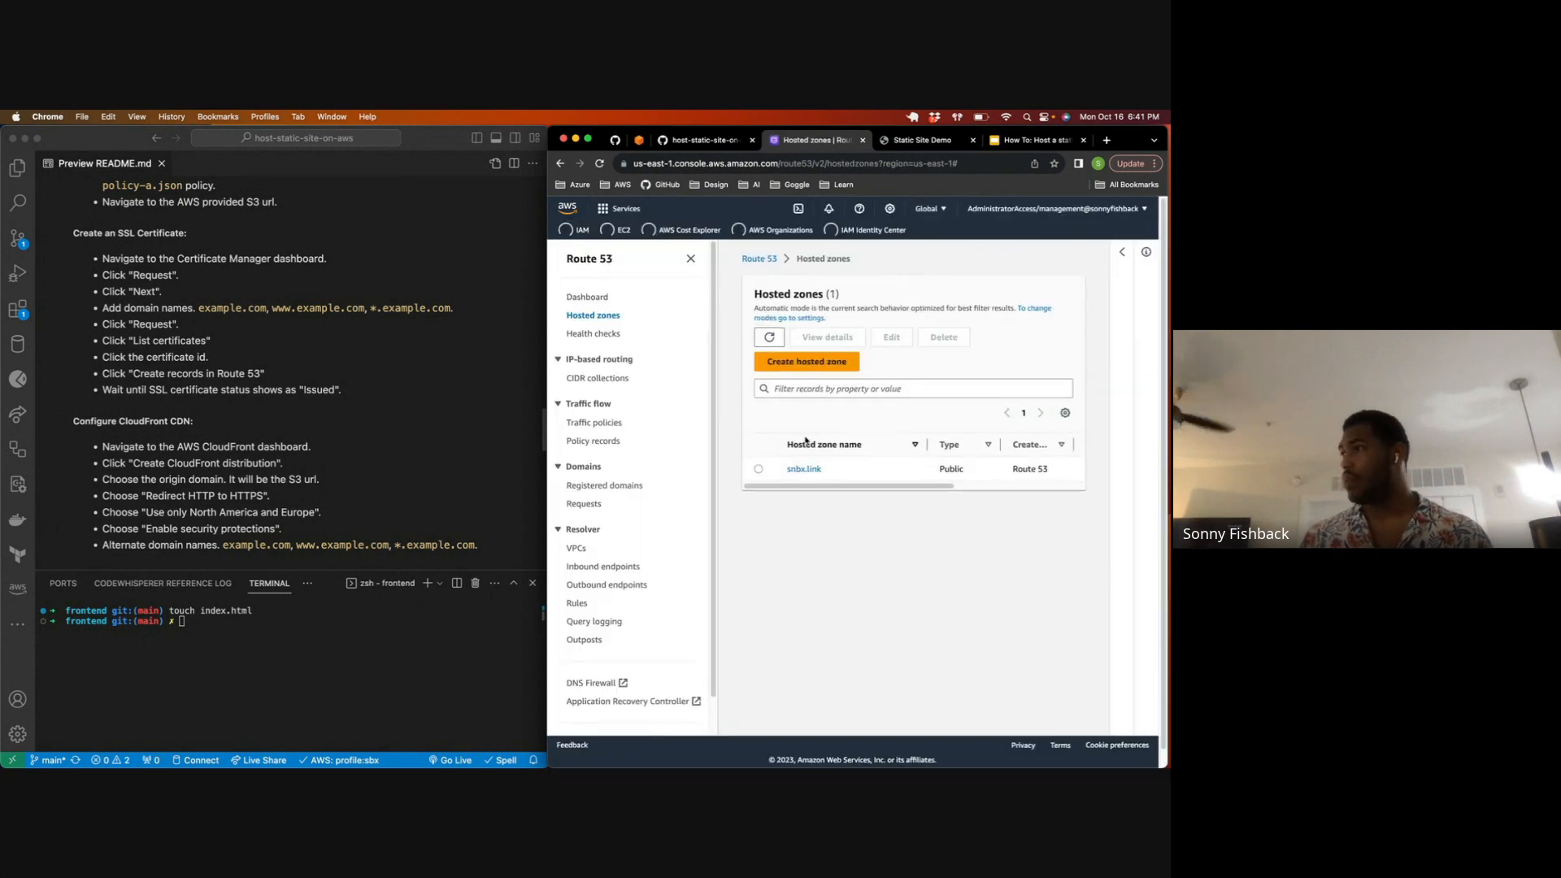
left_click(802, 445)
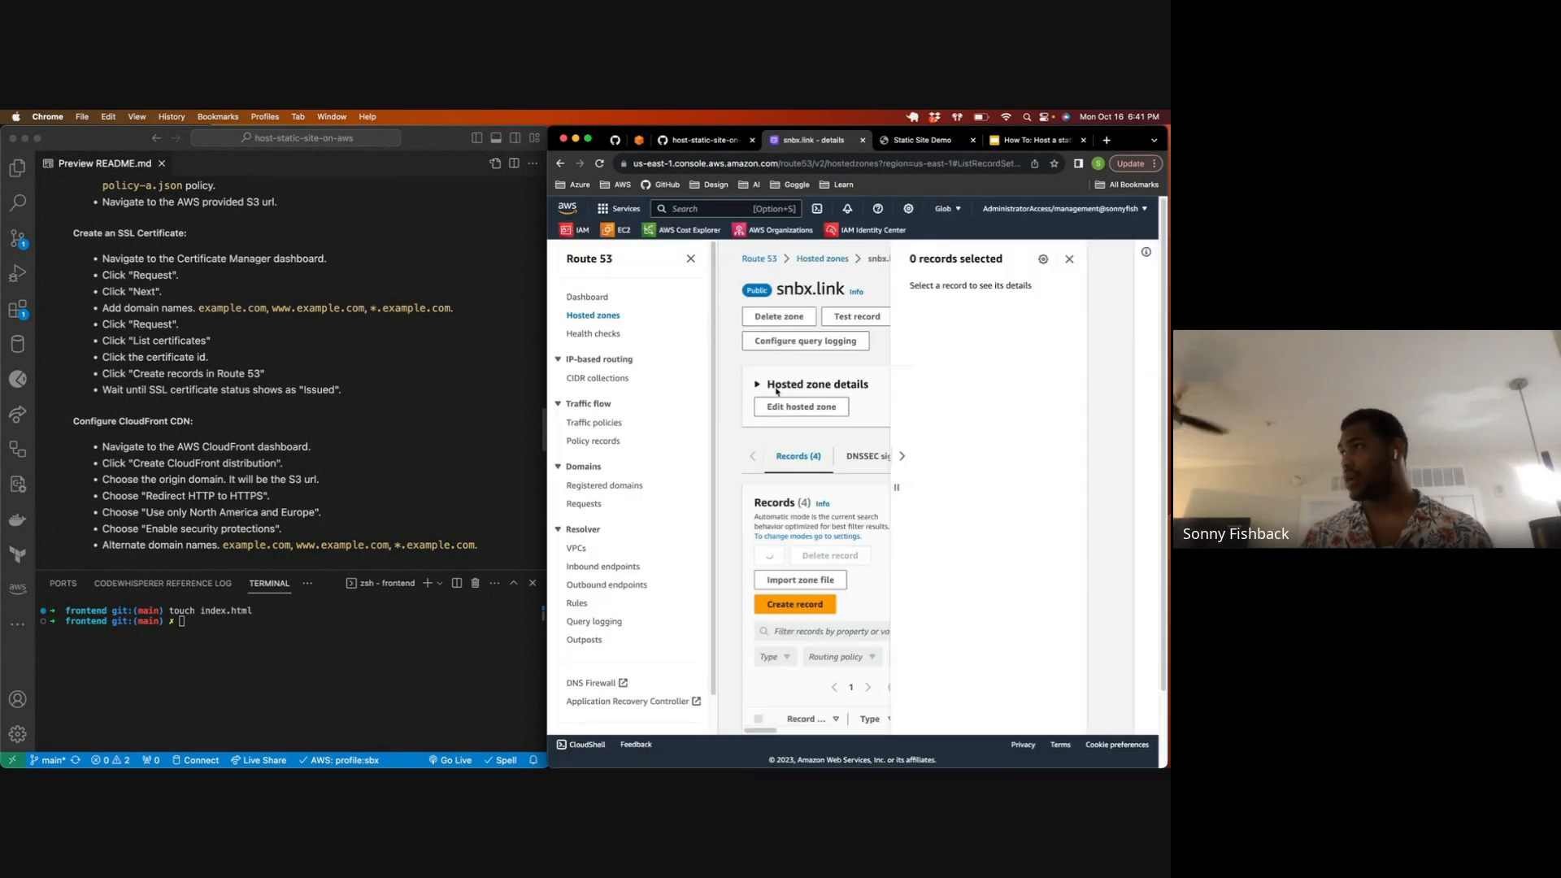
left_click(1069, 260)
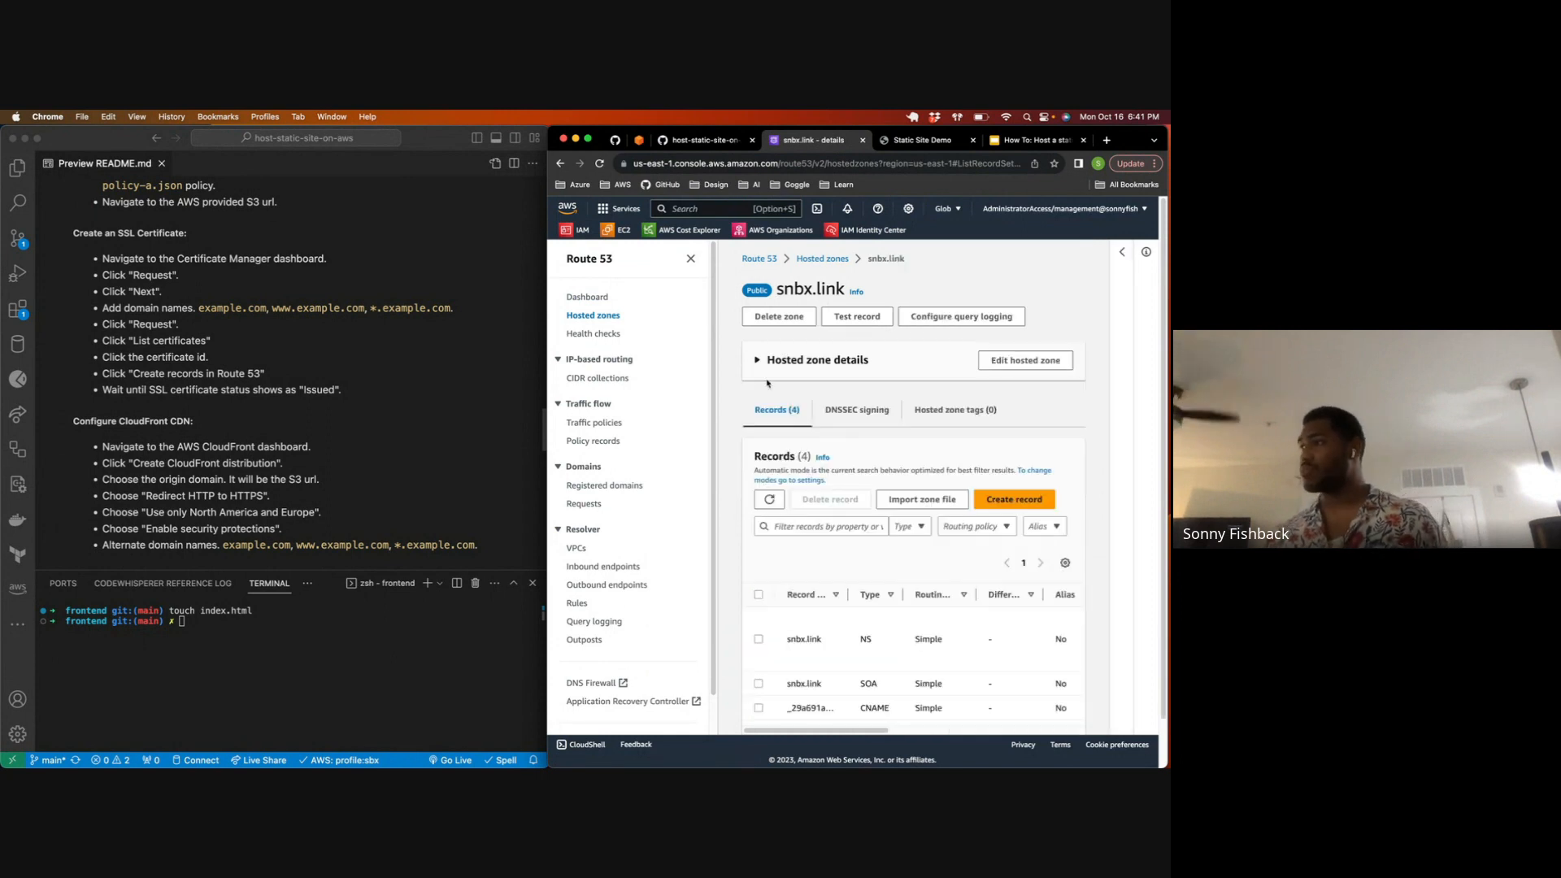
left_click(690, 259)
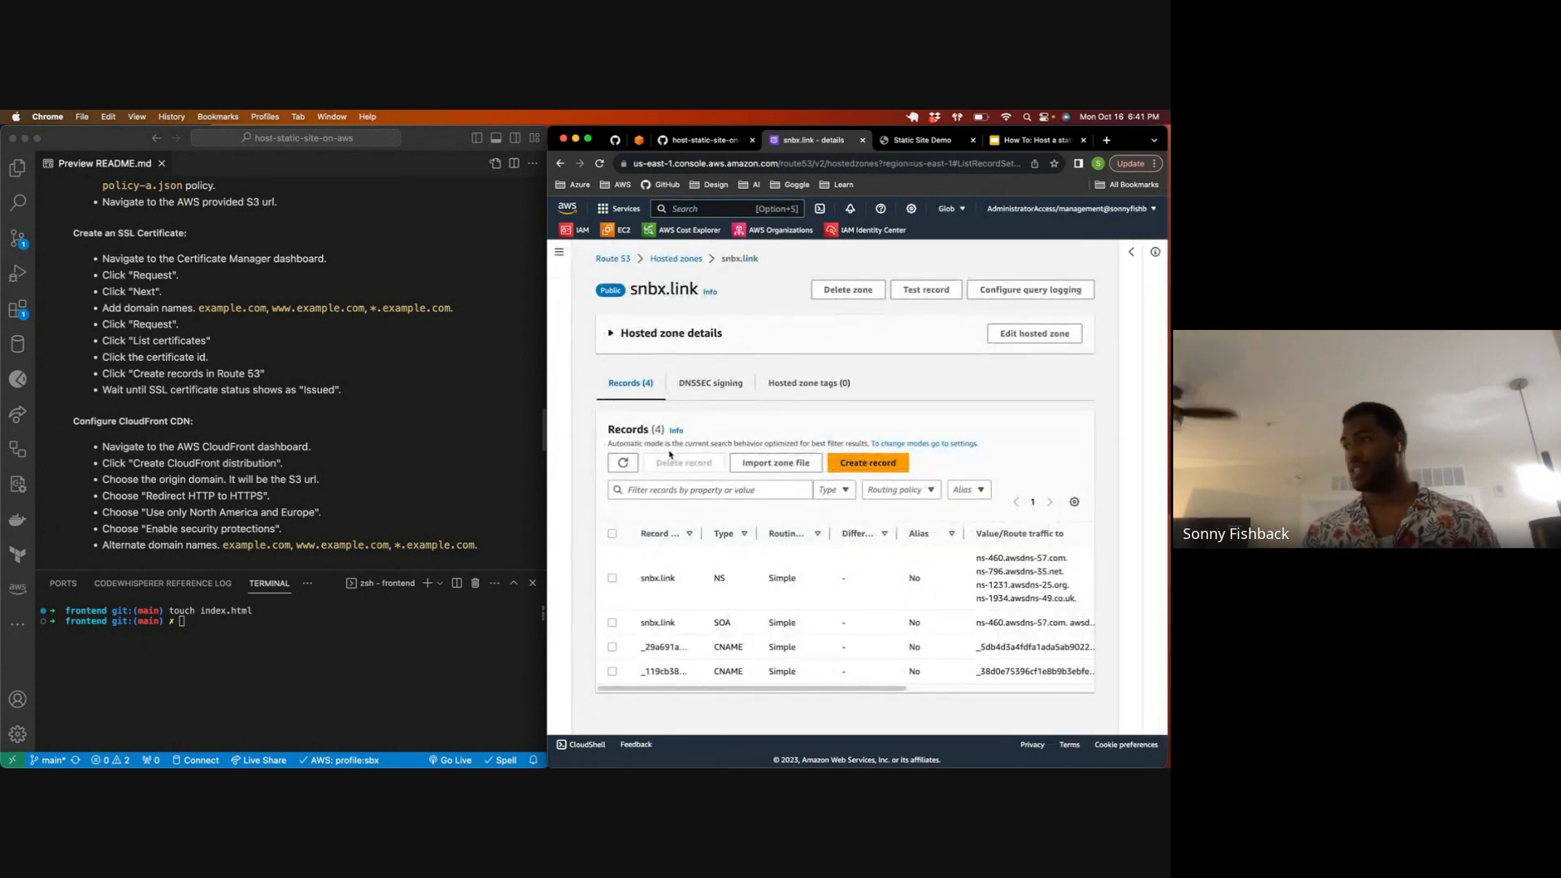
left_click_drag(642, 643, 975, 684)
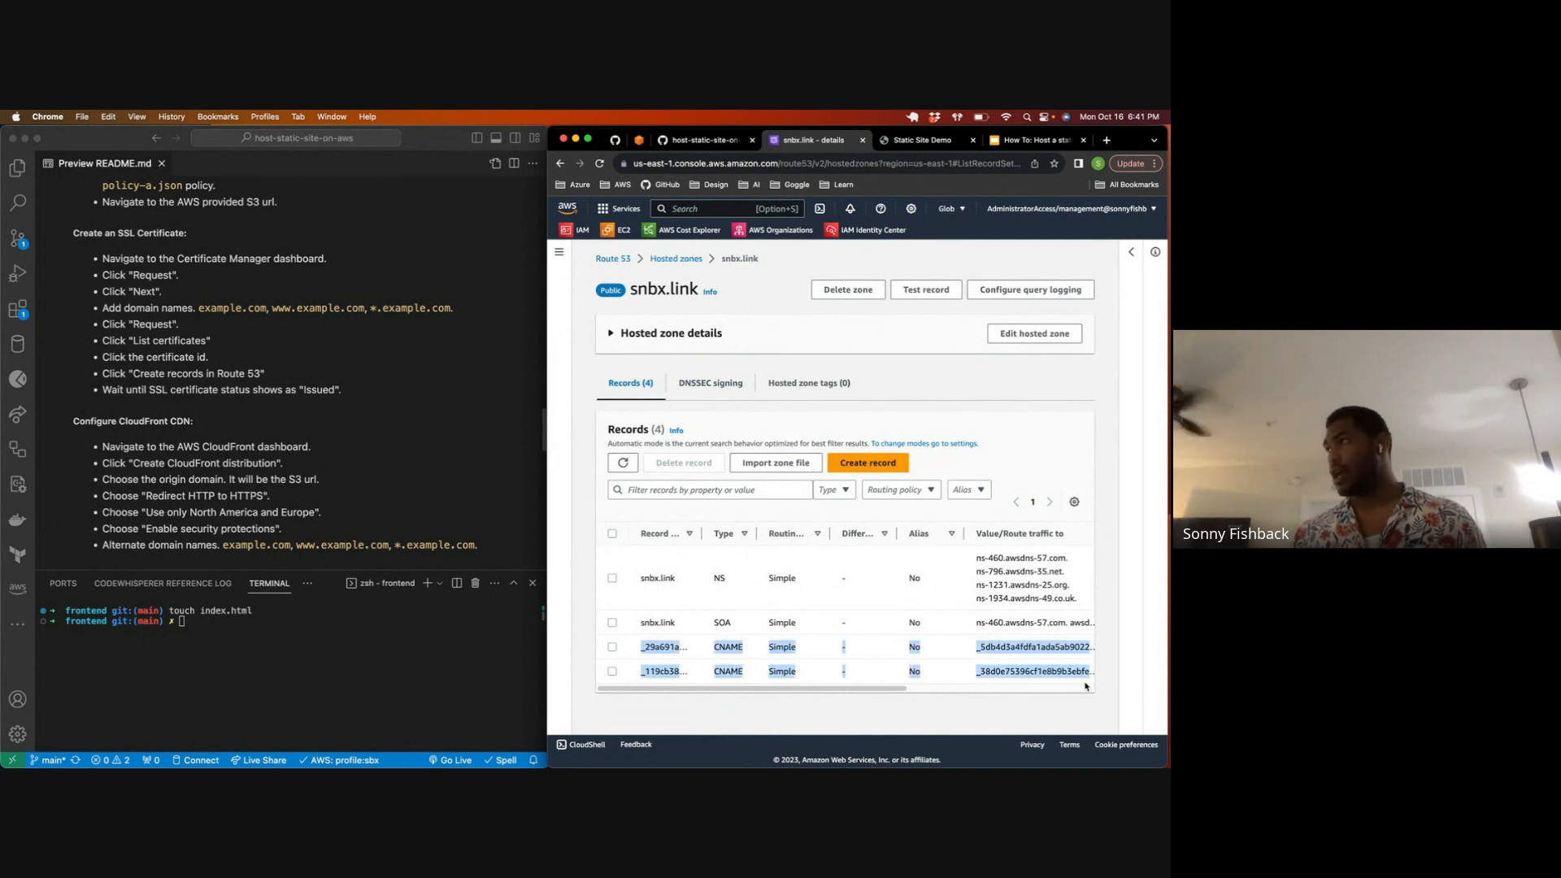
Step: Duplicate the hosted zone's browser tab and open Certificate Manager in the copy to check the status of the snbx.link certificates
right_click(804, 144)
left_click(828, 226)
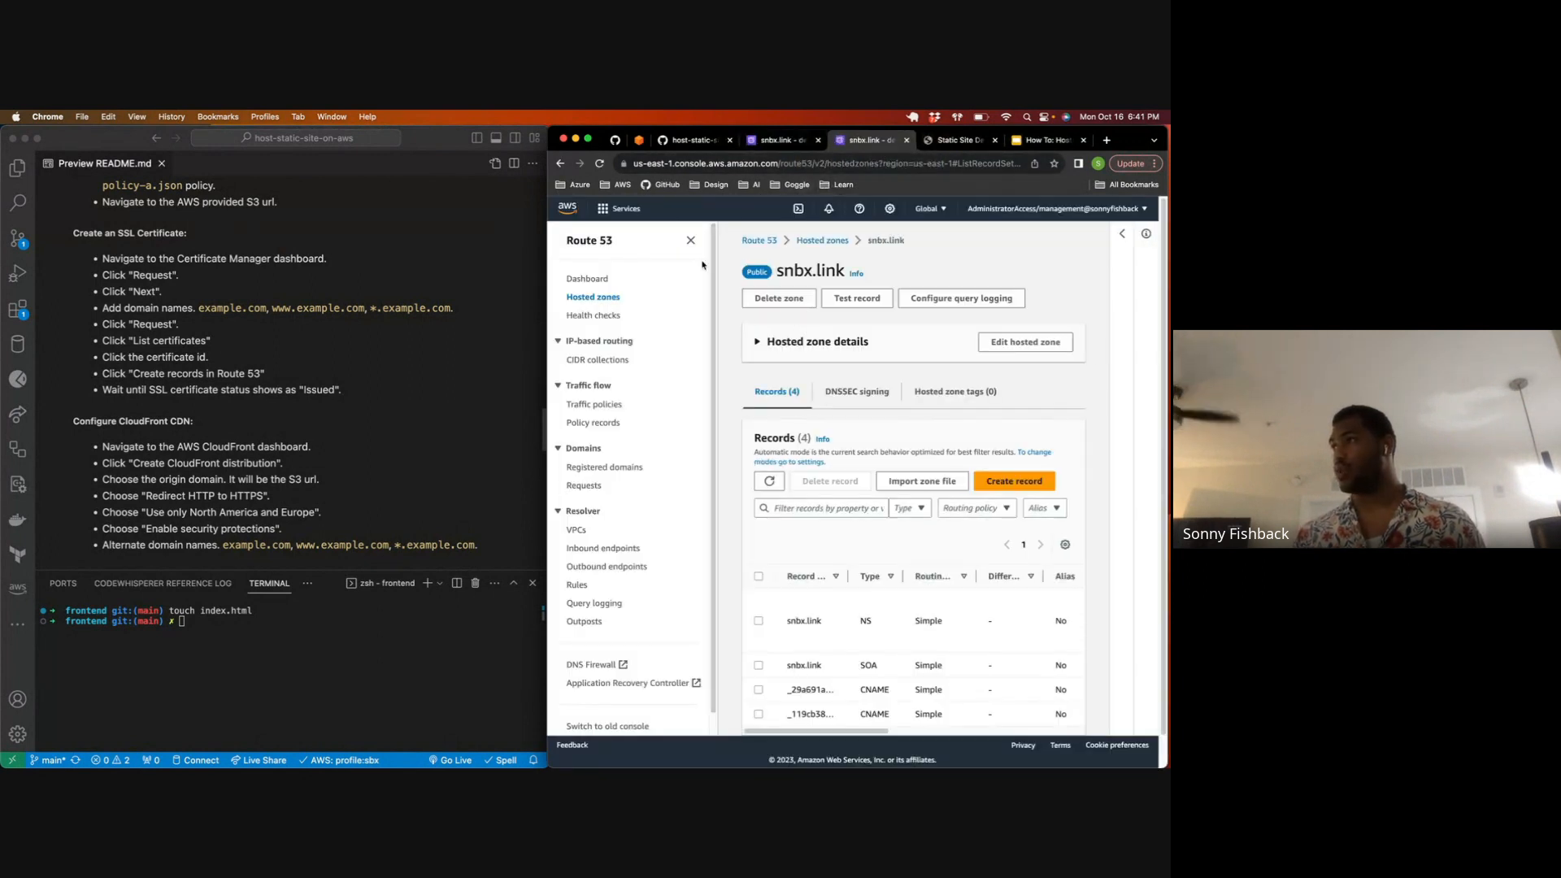
left_click(710, 207)
type("derti")
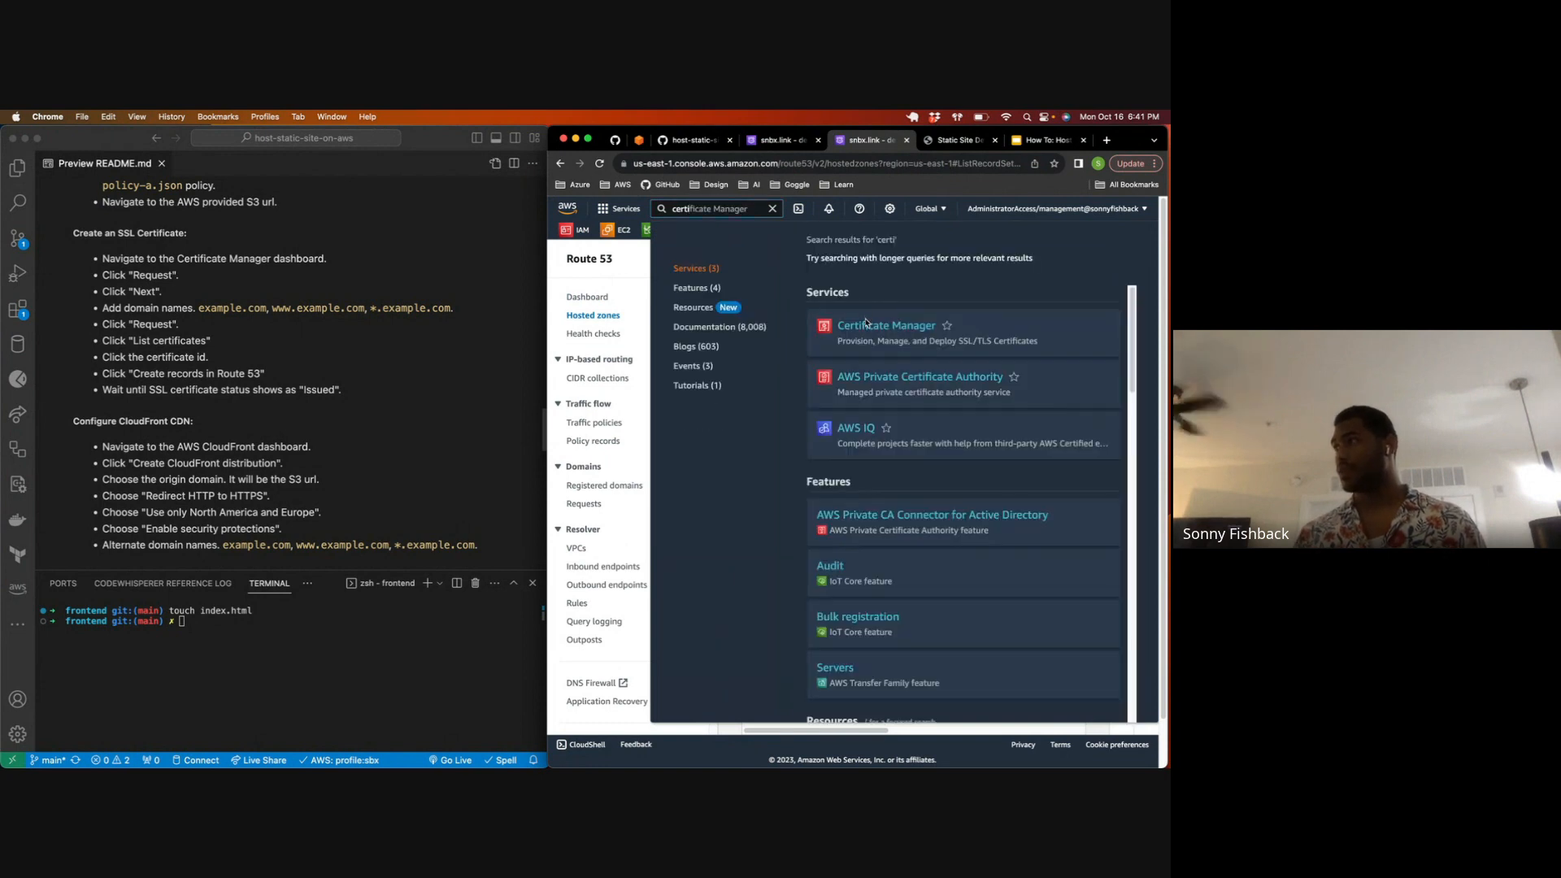
left_click(865, 325)
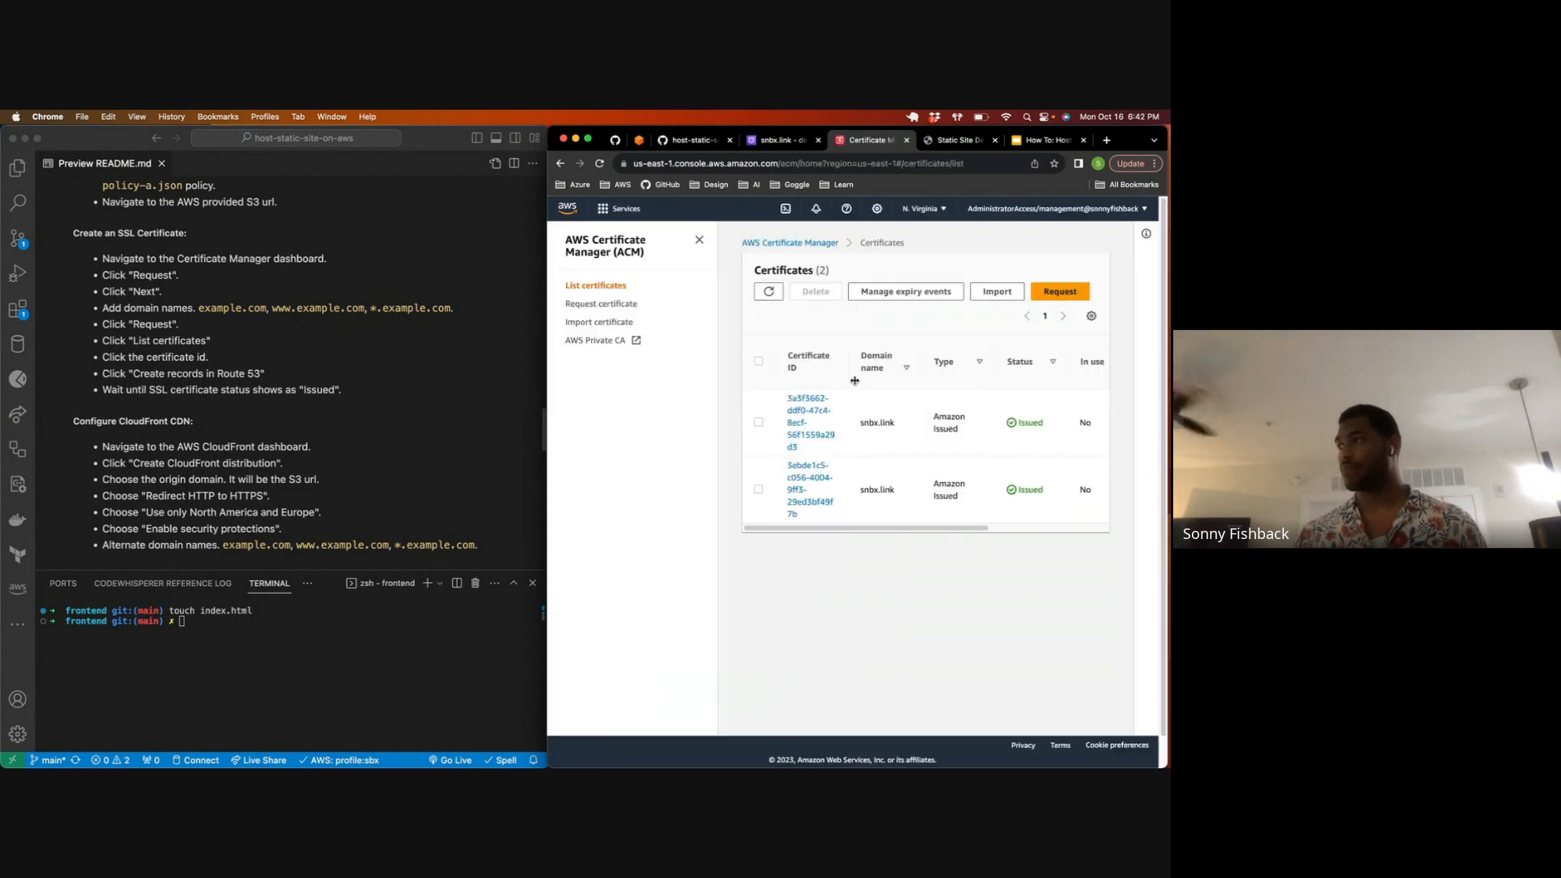
left_click_drag(1045, 509, 994, 510)
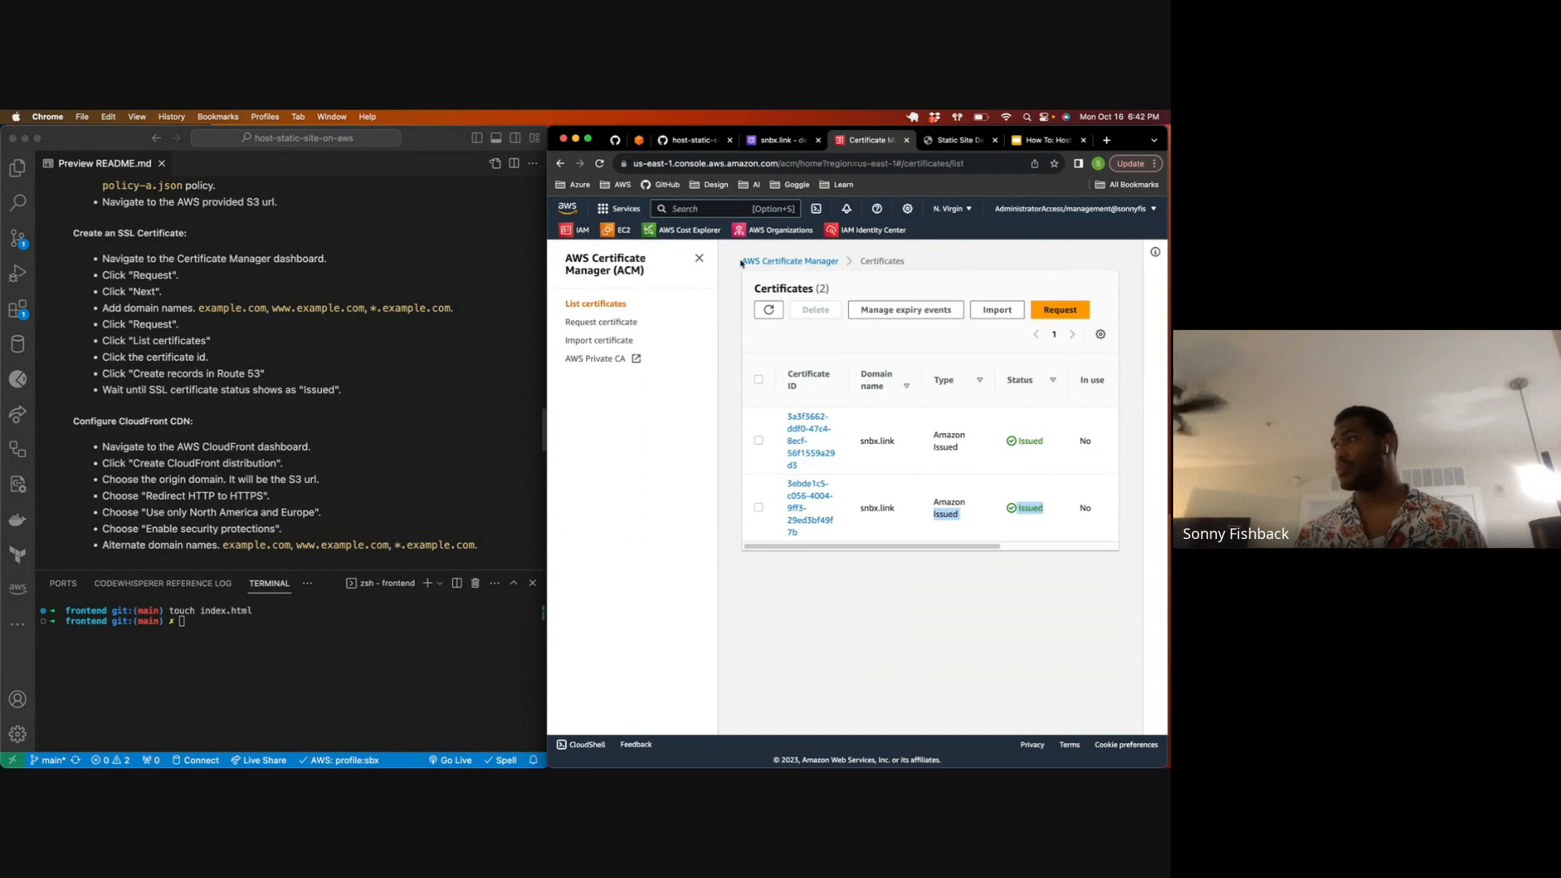
Step: Return to the hosted zone's browser tab, search the AWS services for "cloudfront" and start creating a CloudFront distribution
left_click(781, 144)
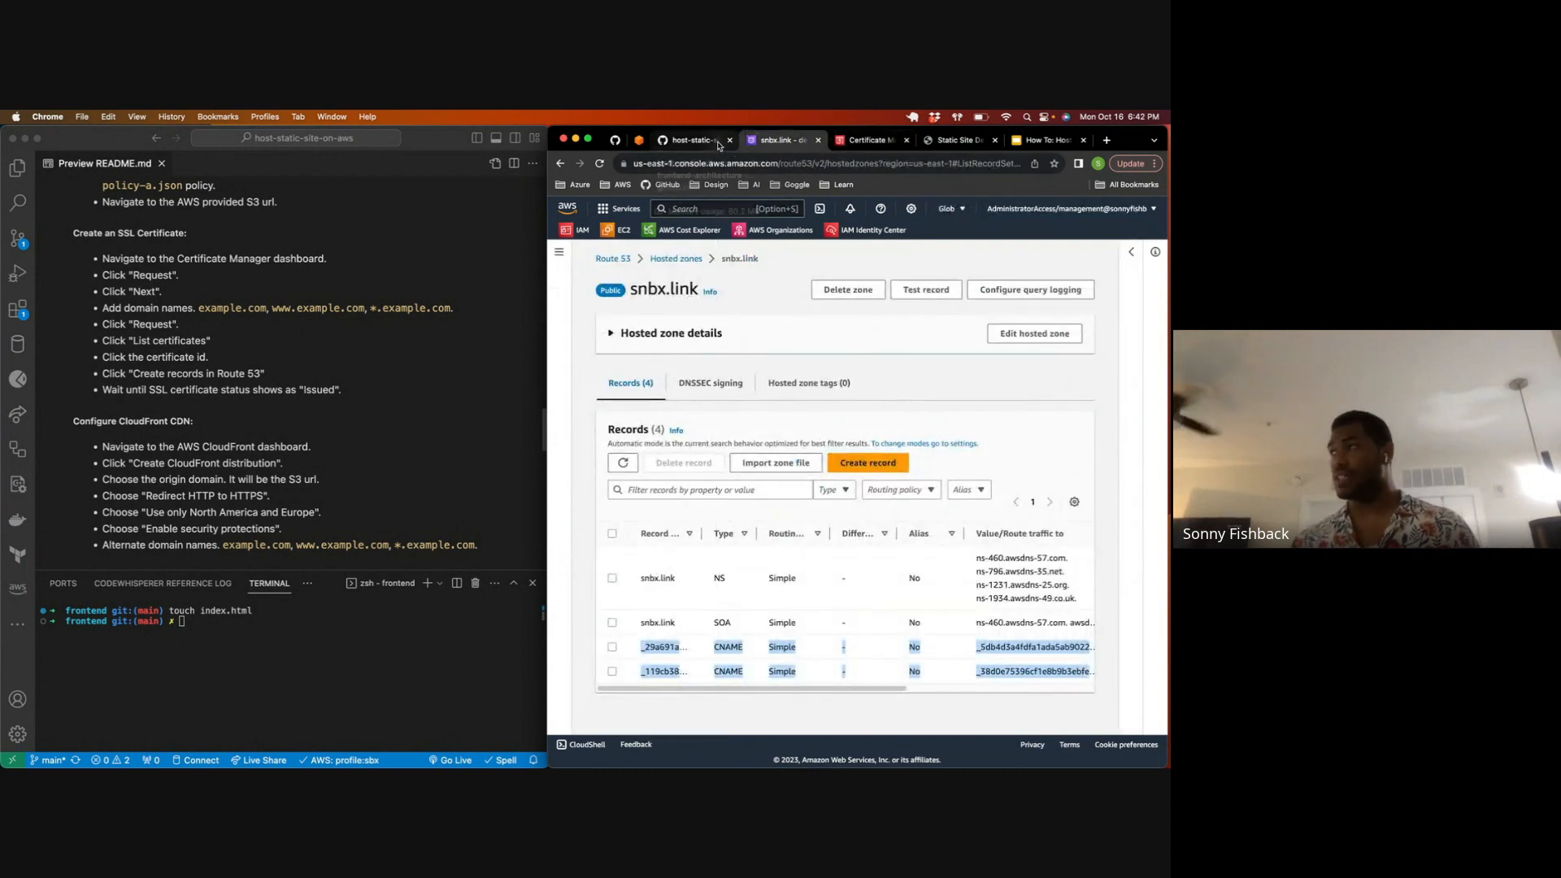
scroll(285, 398, "down", 1)
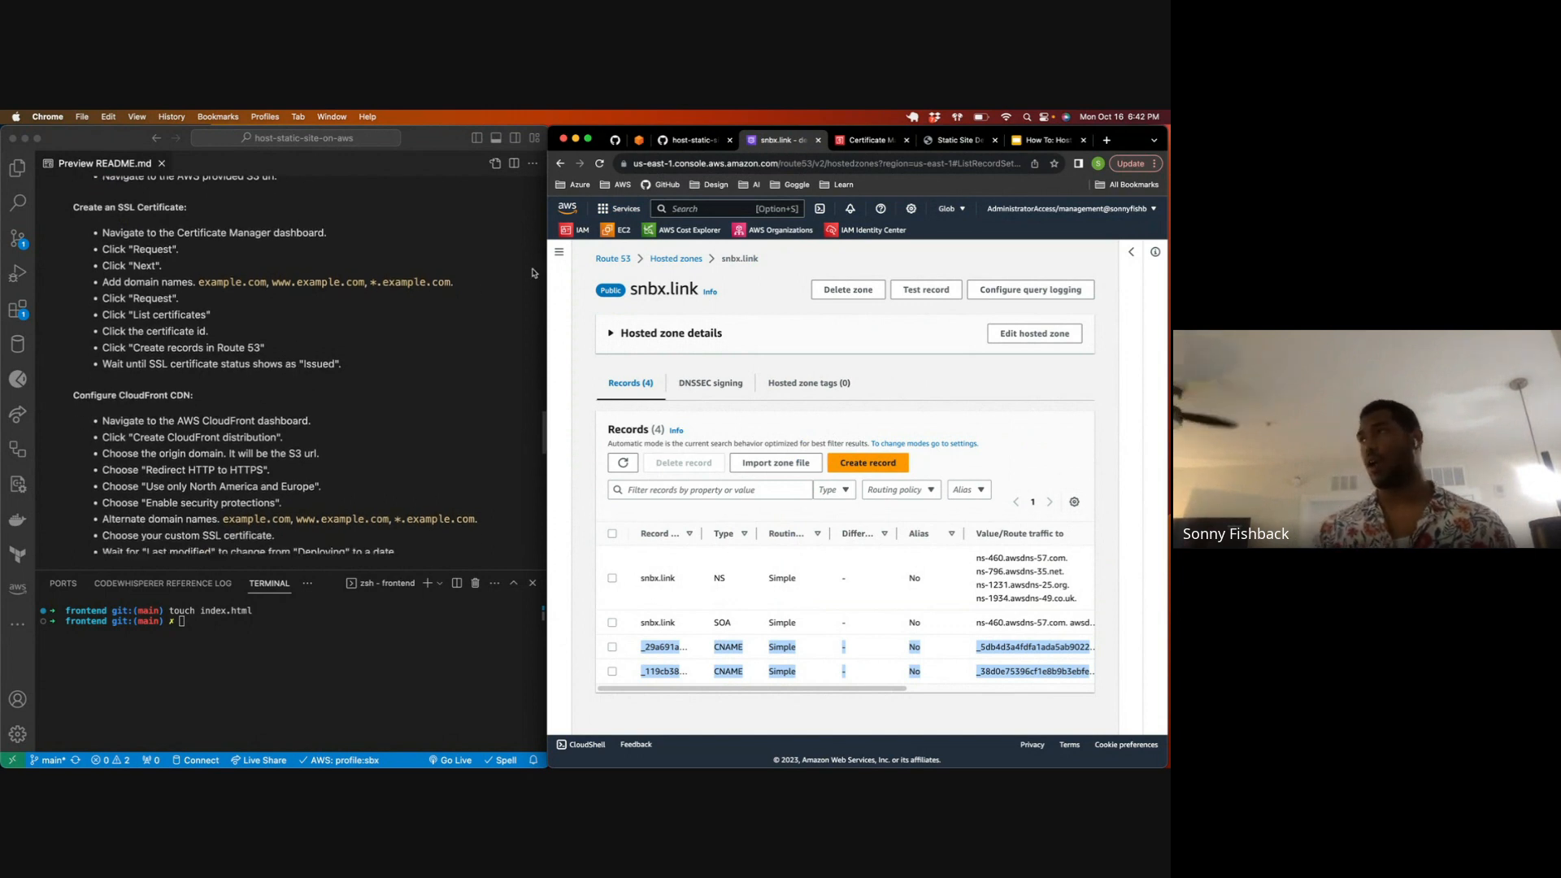
left_click(693, 209)
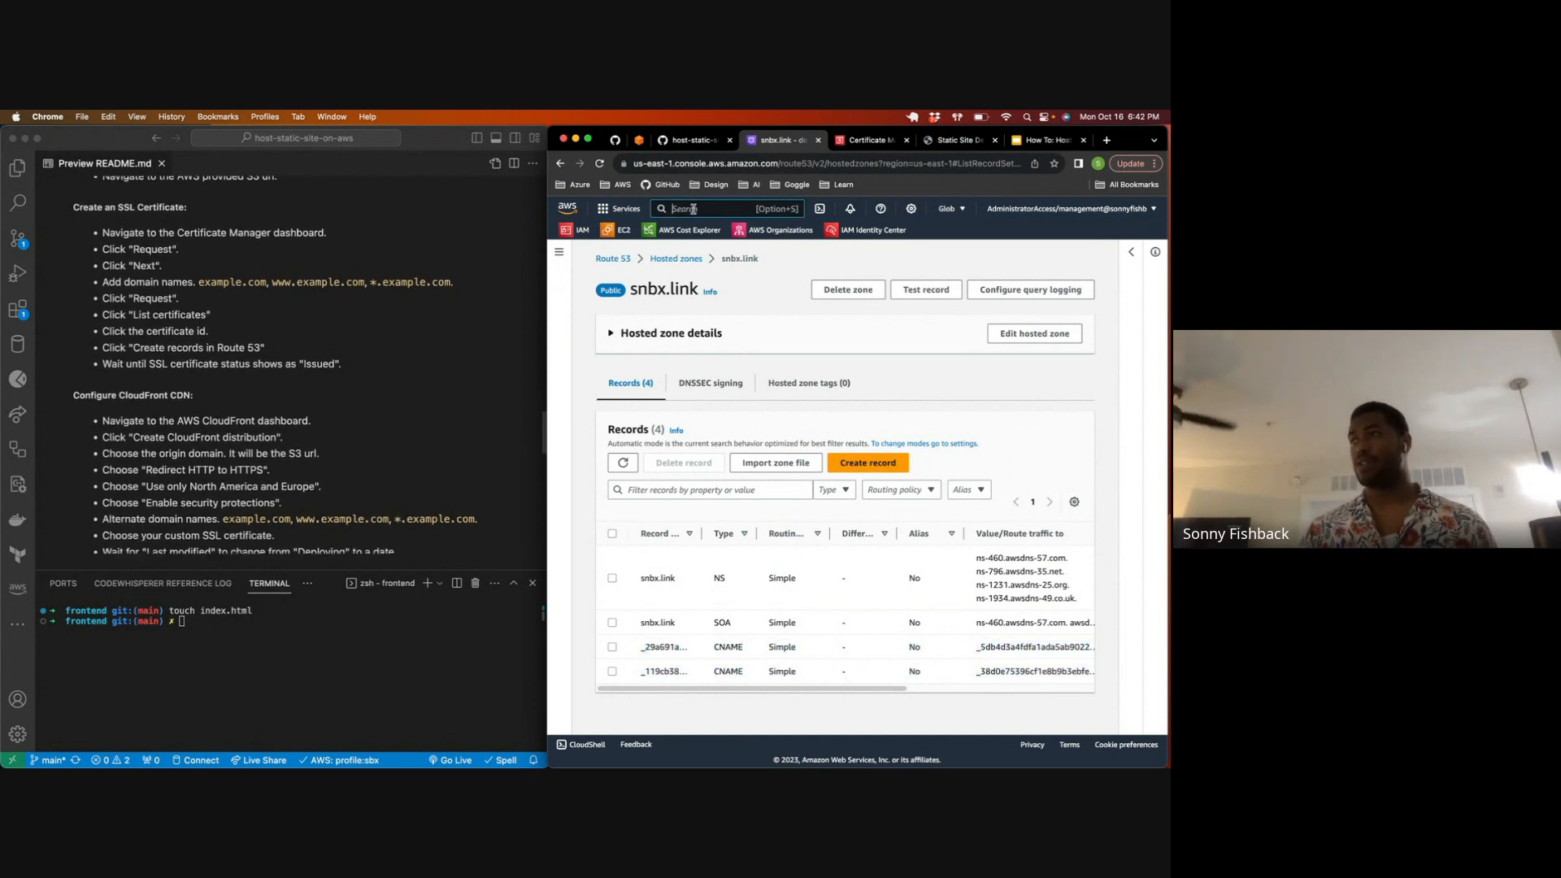
type("cloudf")
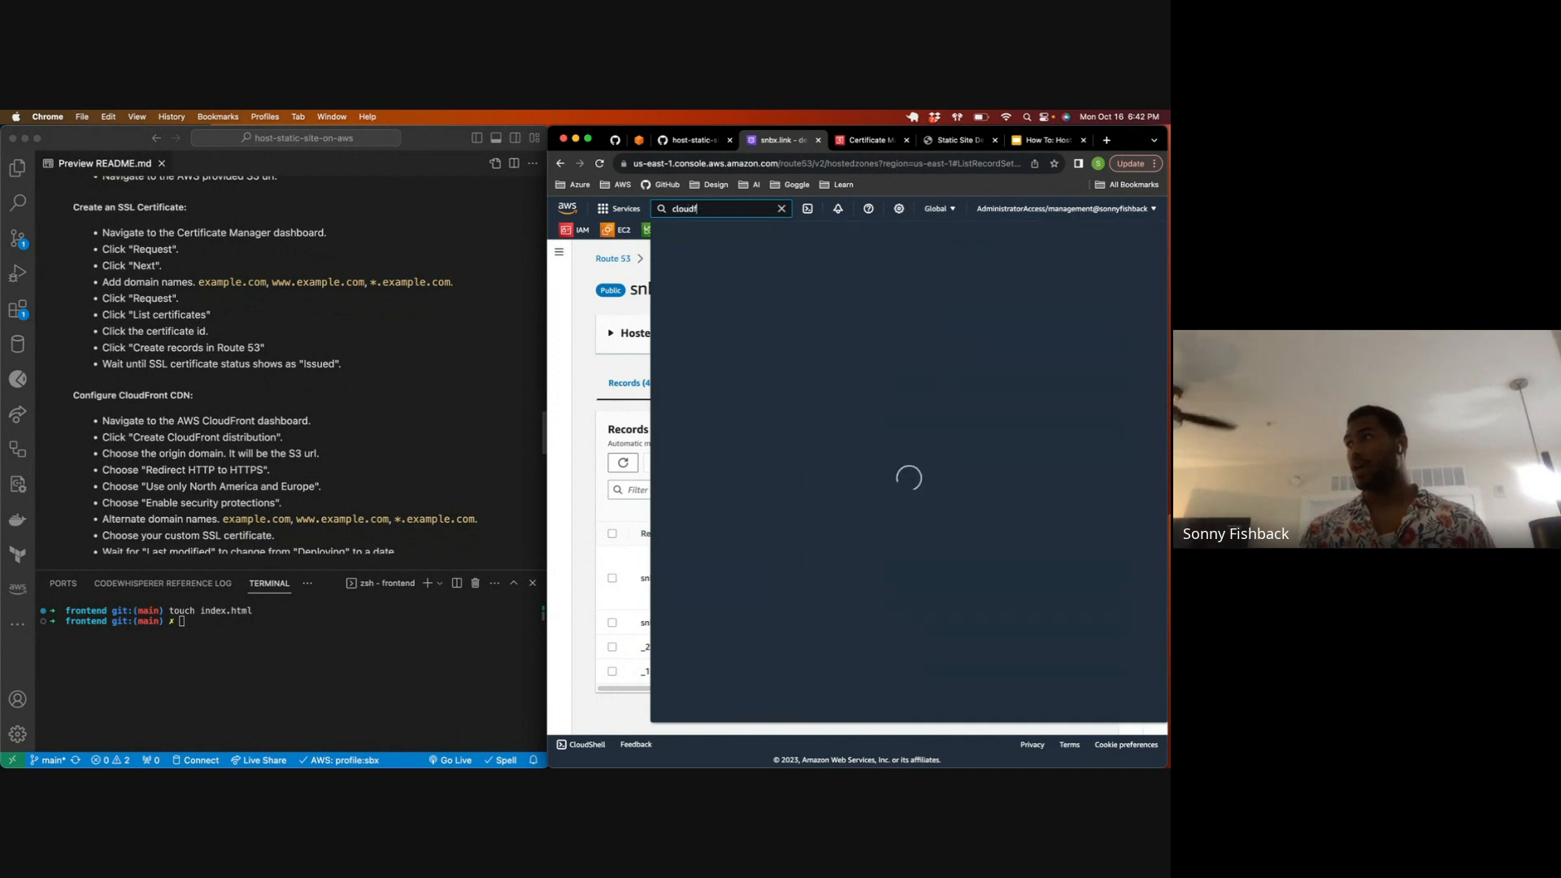
type("ront")
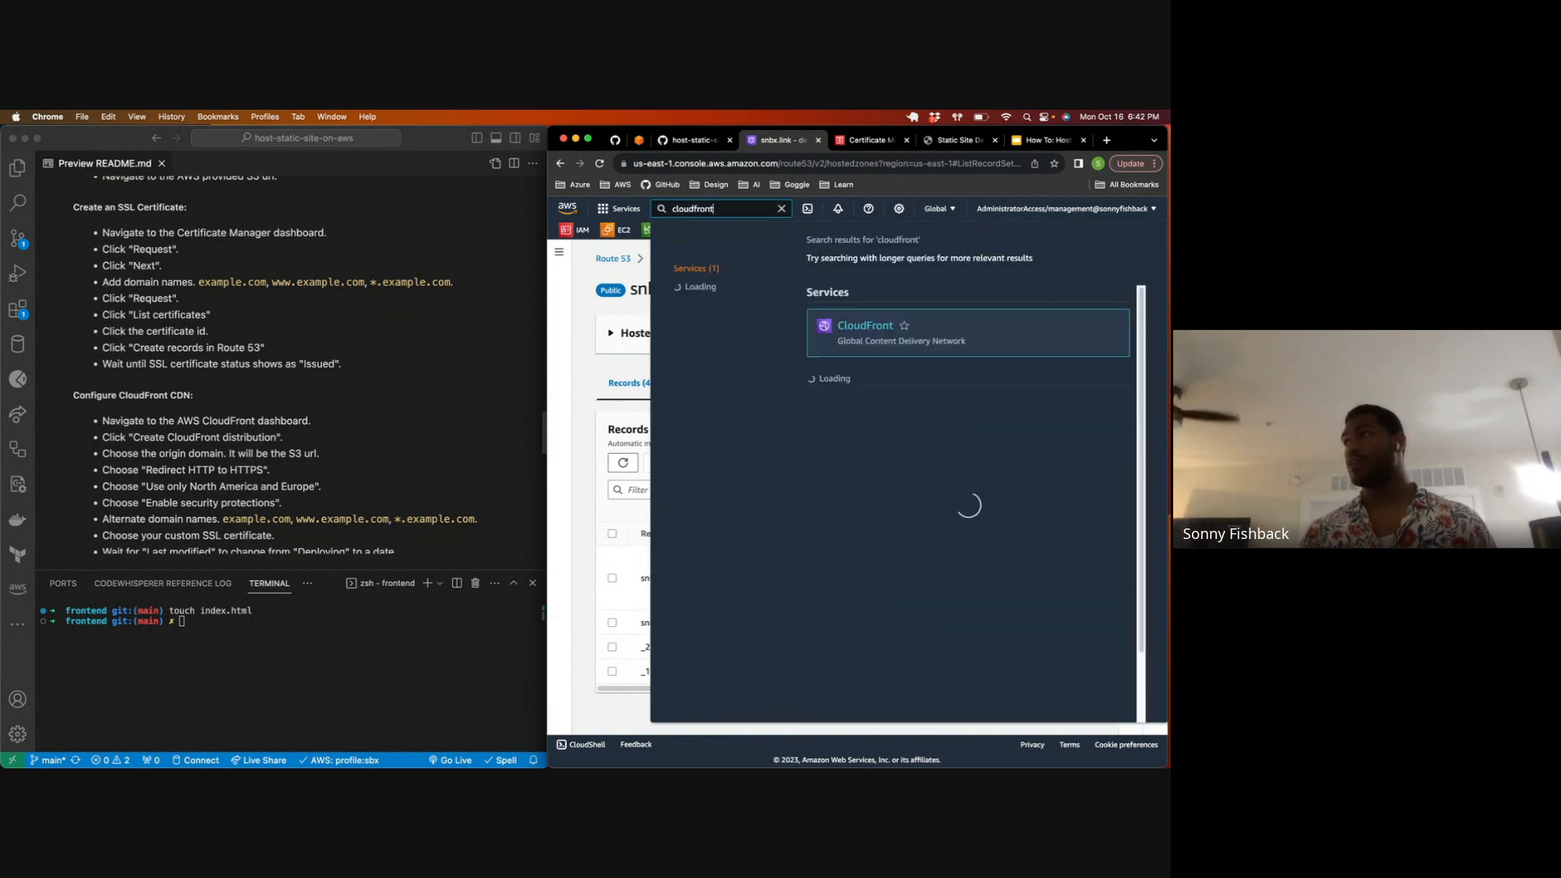
left_click(854, 333)
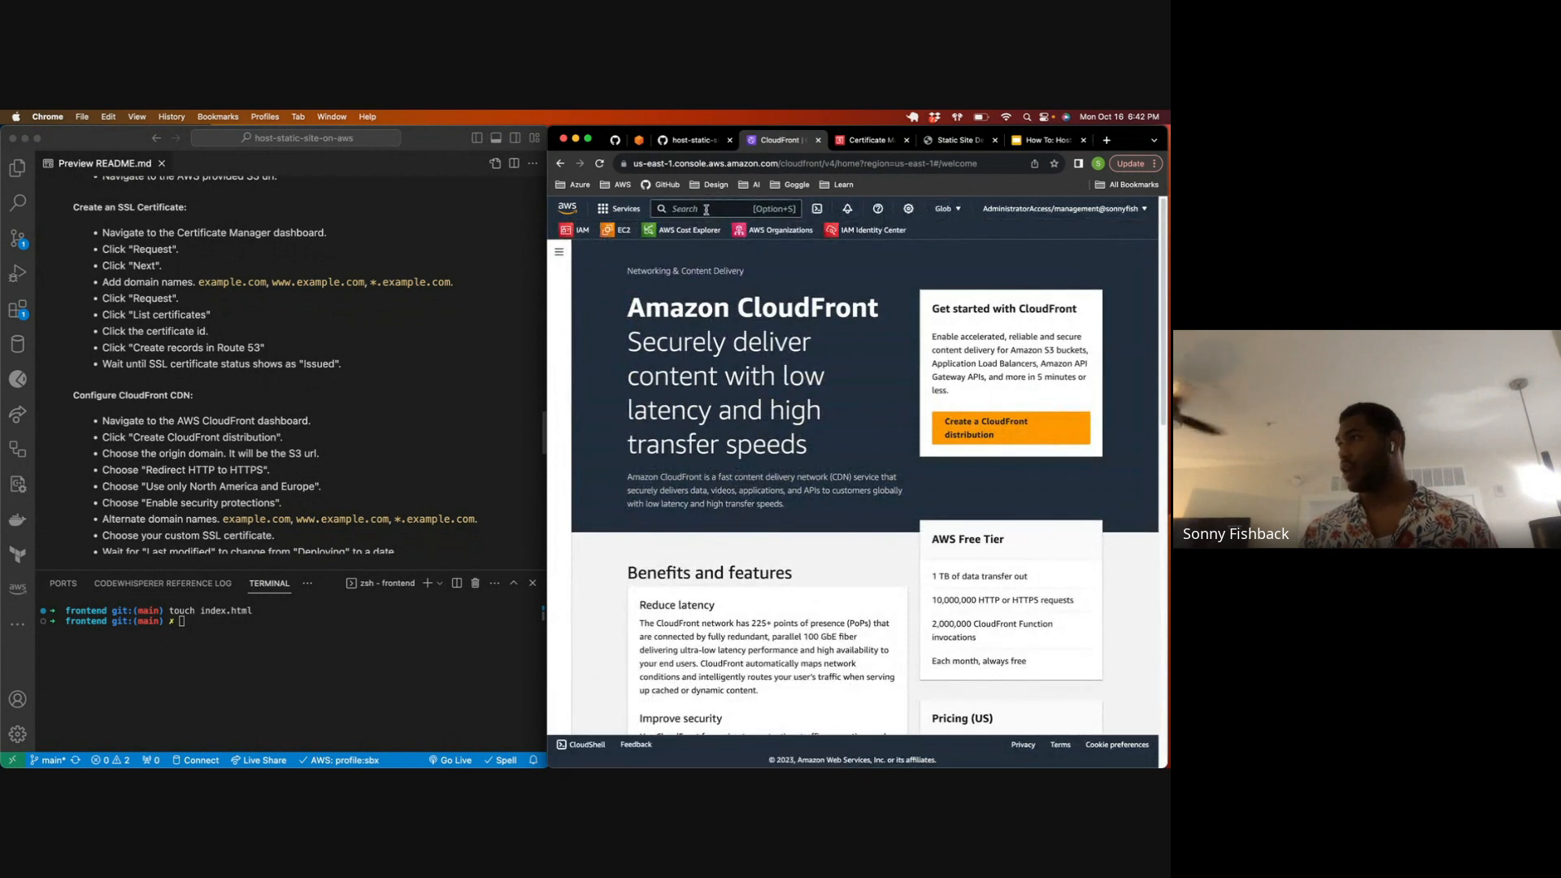
left_click(988, 435)
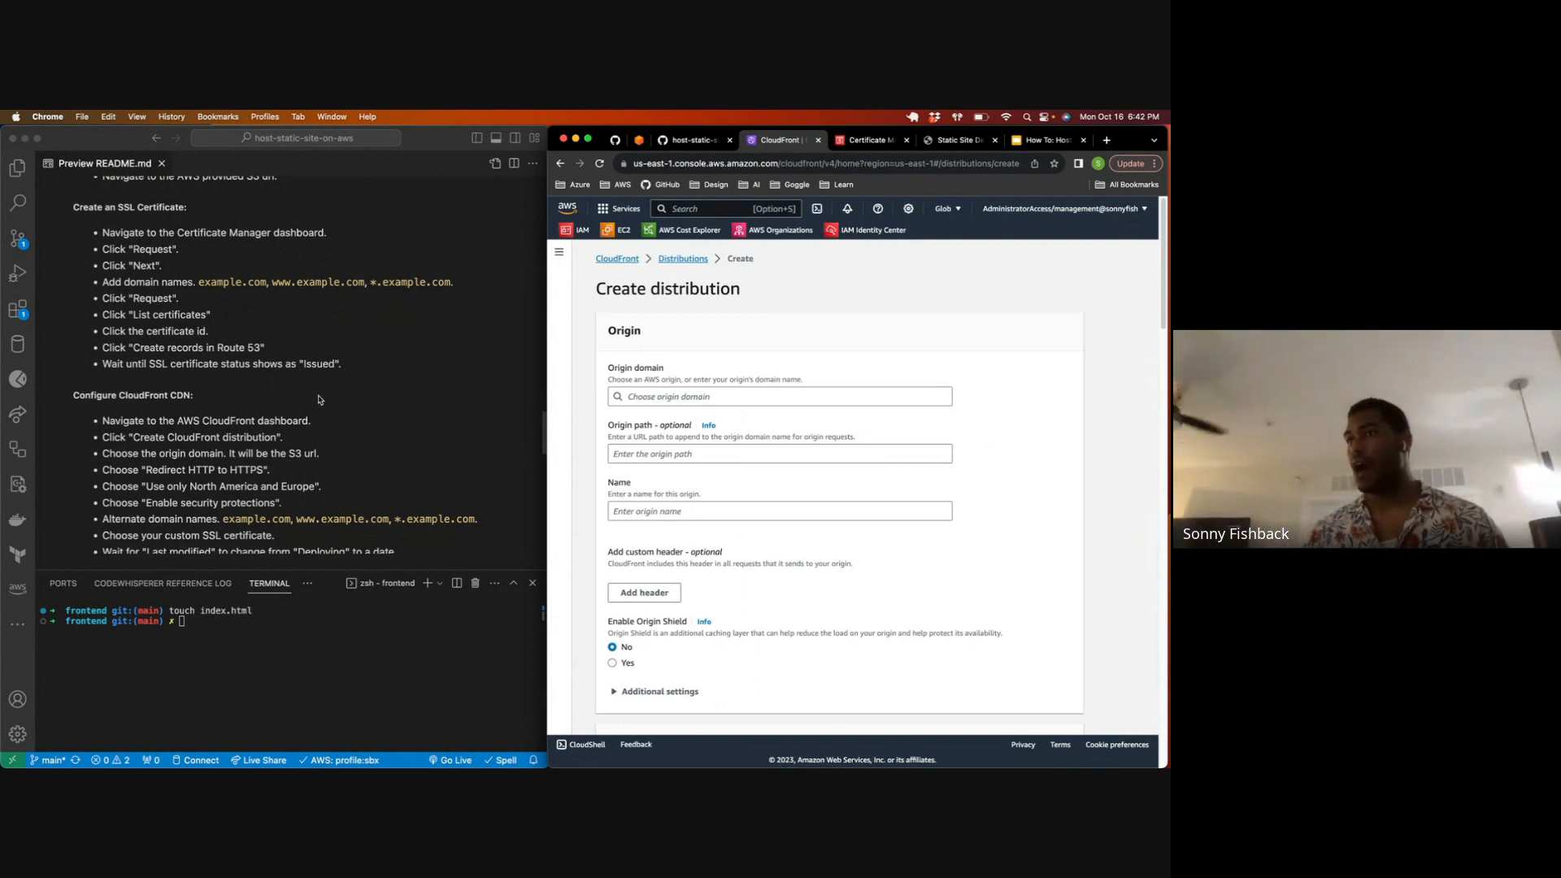
Step: Choose the snbx.link S3 bucket as the distribution's origin domain and switch it to the bucket's website endpoint
scroll(315, 402, "down", 3)
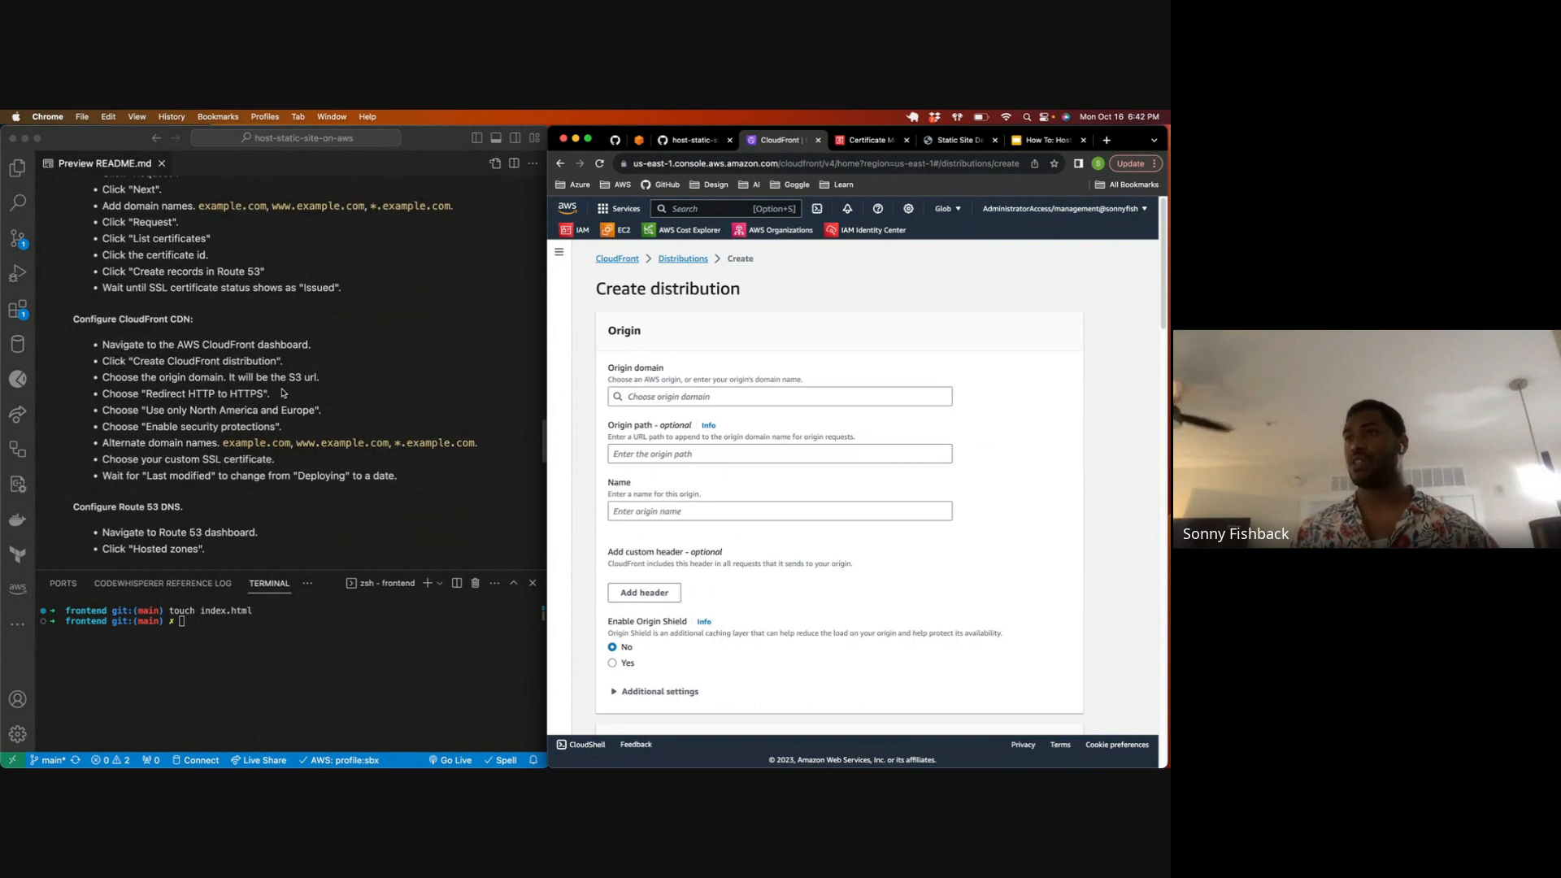
left_click(651, 398)
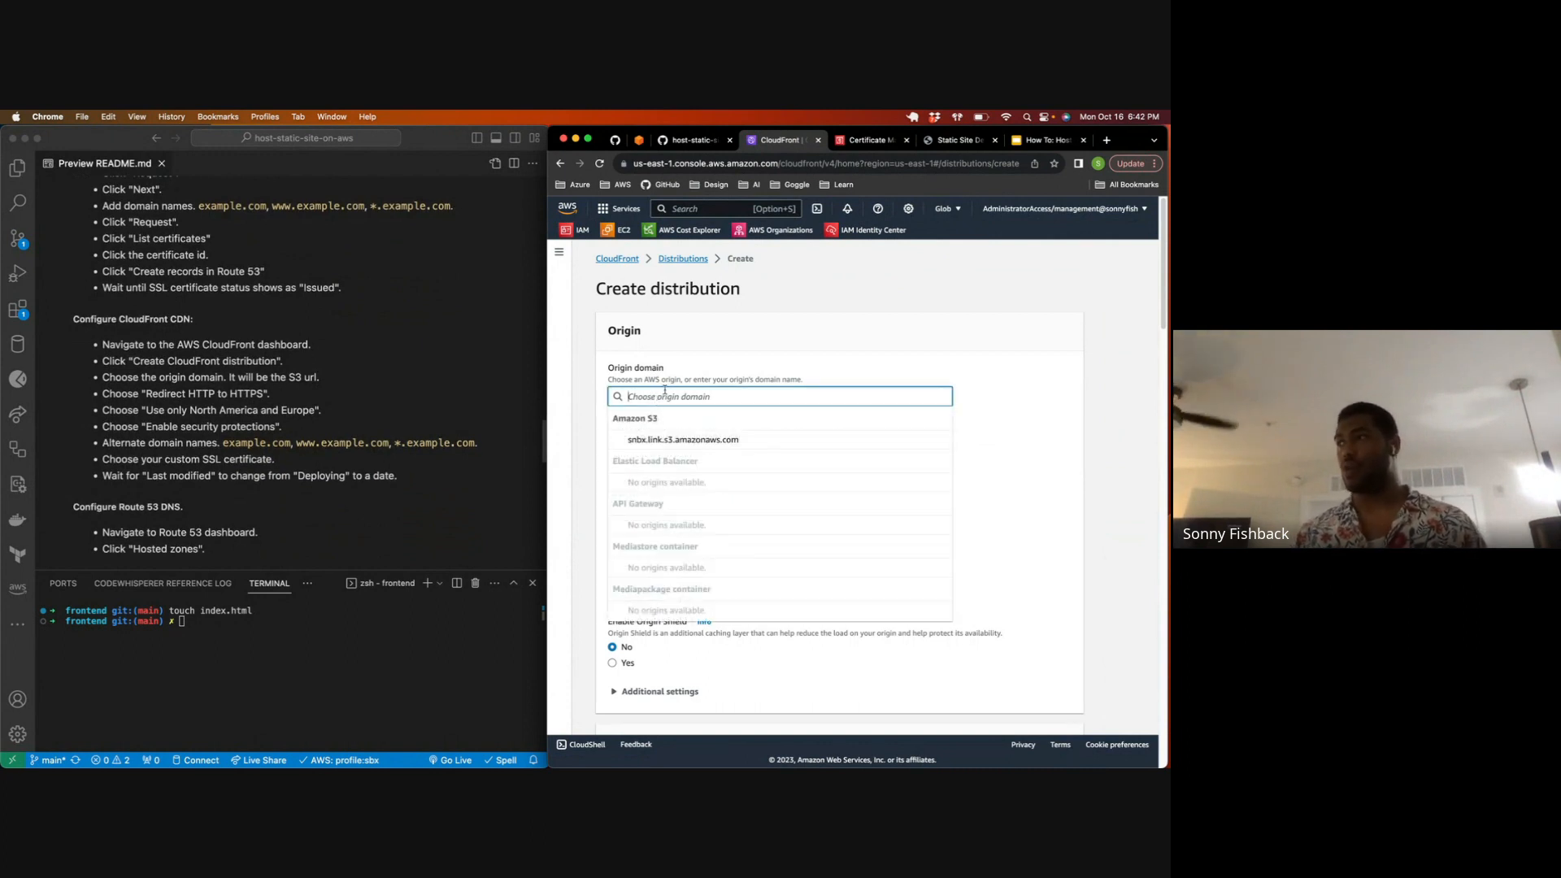
left_click(680, 441)
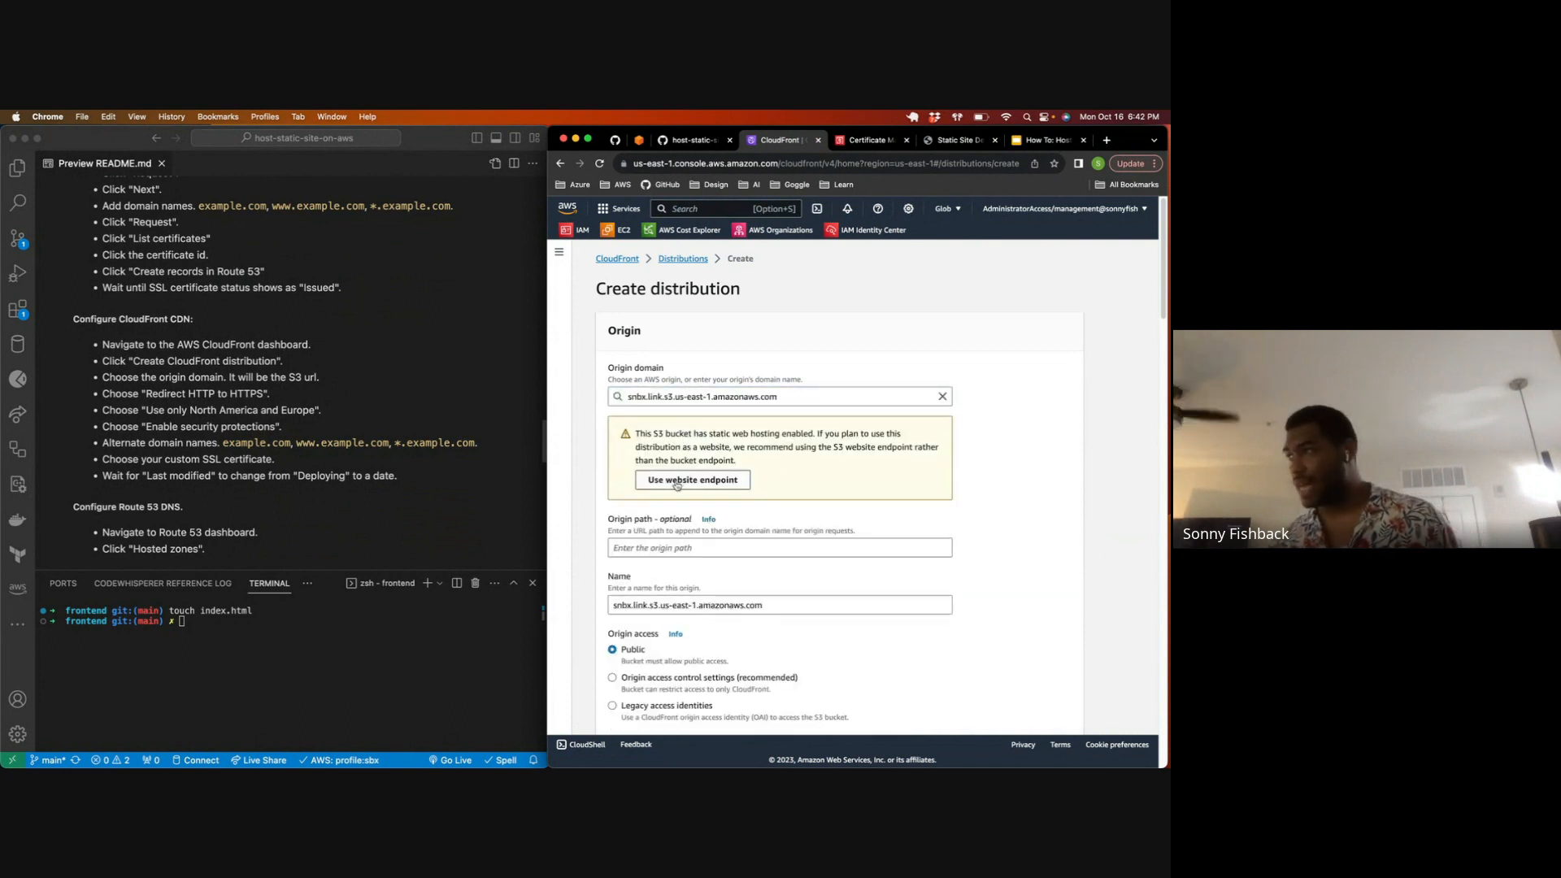
left_click_drag(709, 434, 809, 437)
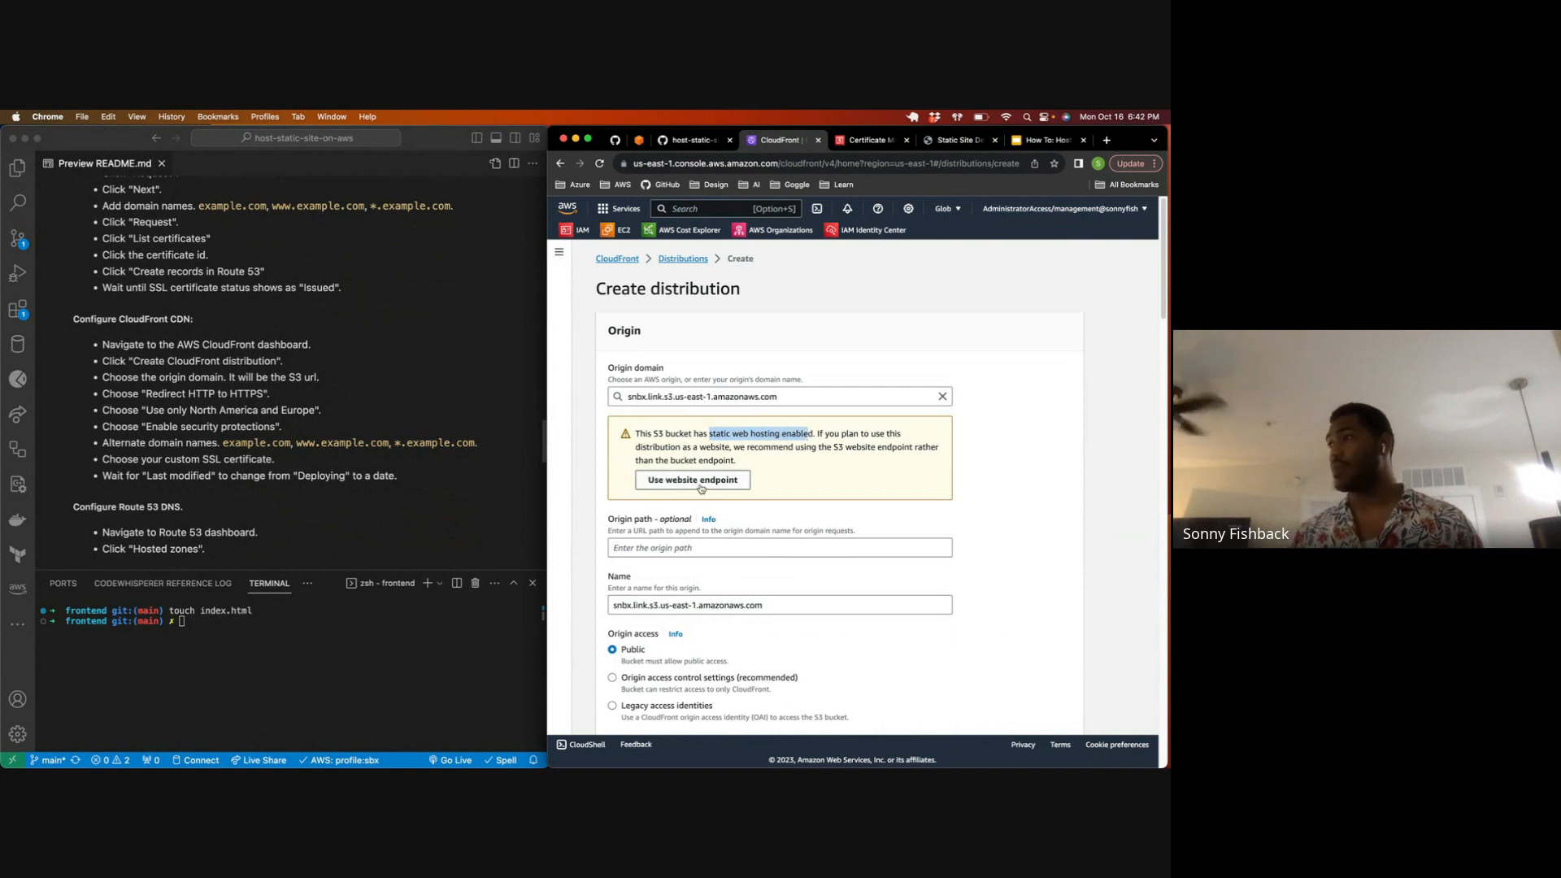
left_click(777, 396)
left_click(777, 377)
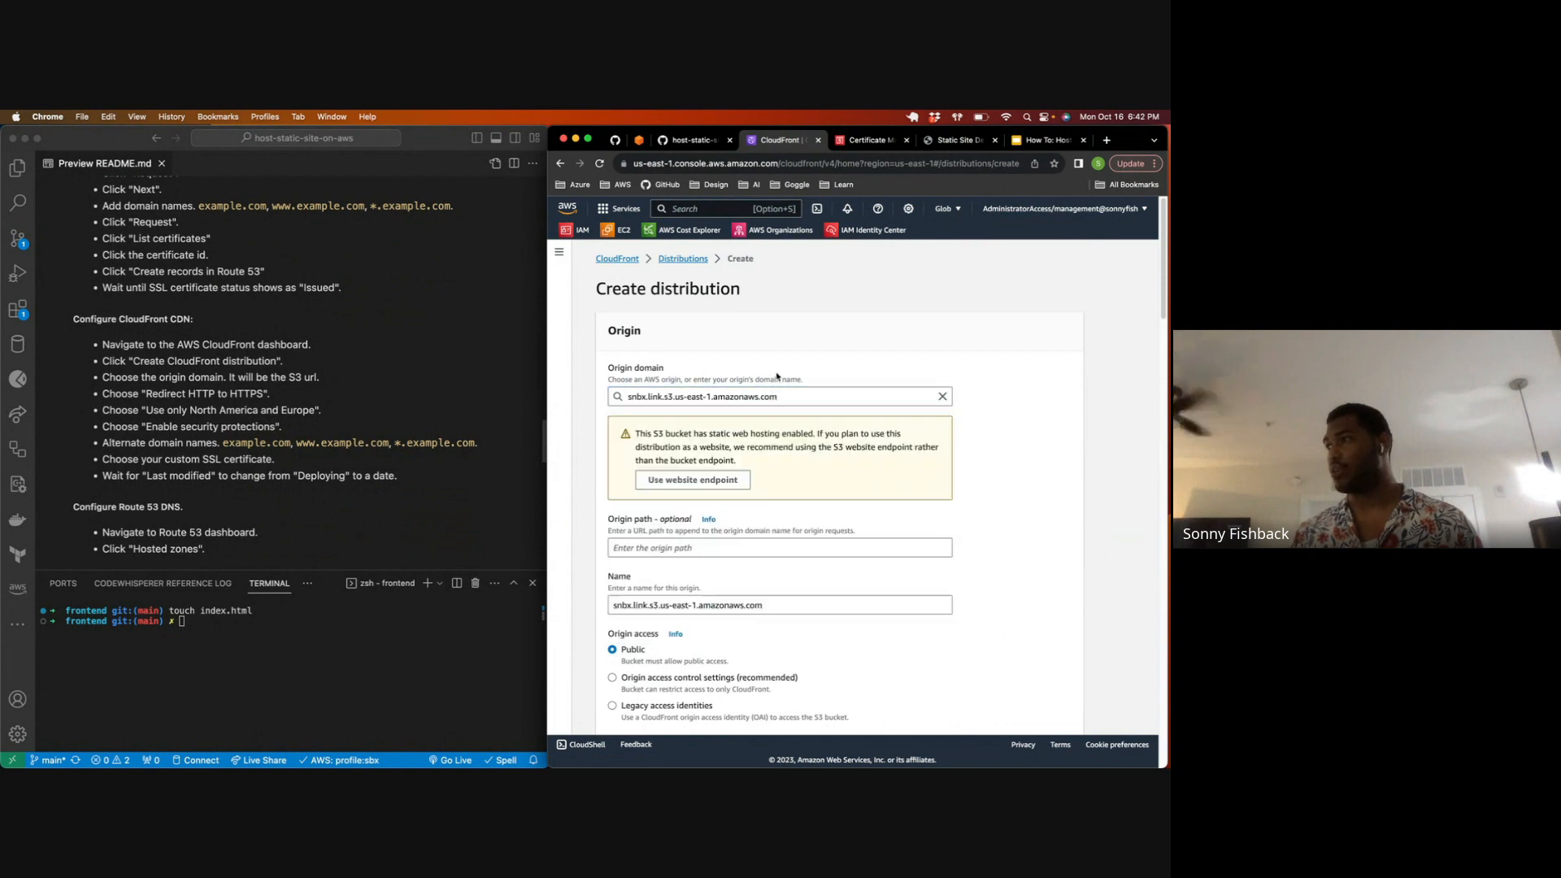
left_click(693, 480)
Step: Compare the distribution's origin domain with the URL of the live S3 static site, and return to the distribution form
left_click_drag(628, 397, 783, 397)
left_click(928, 144)
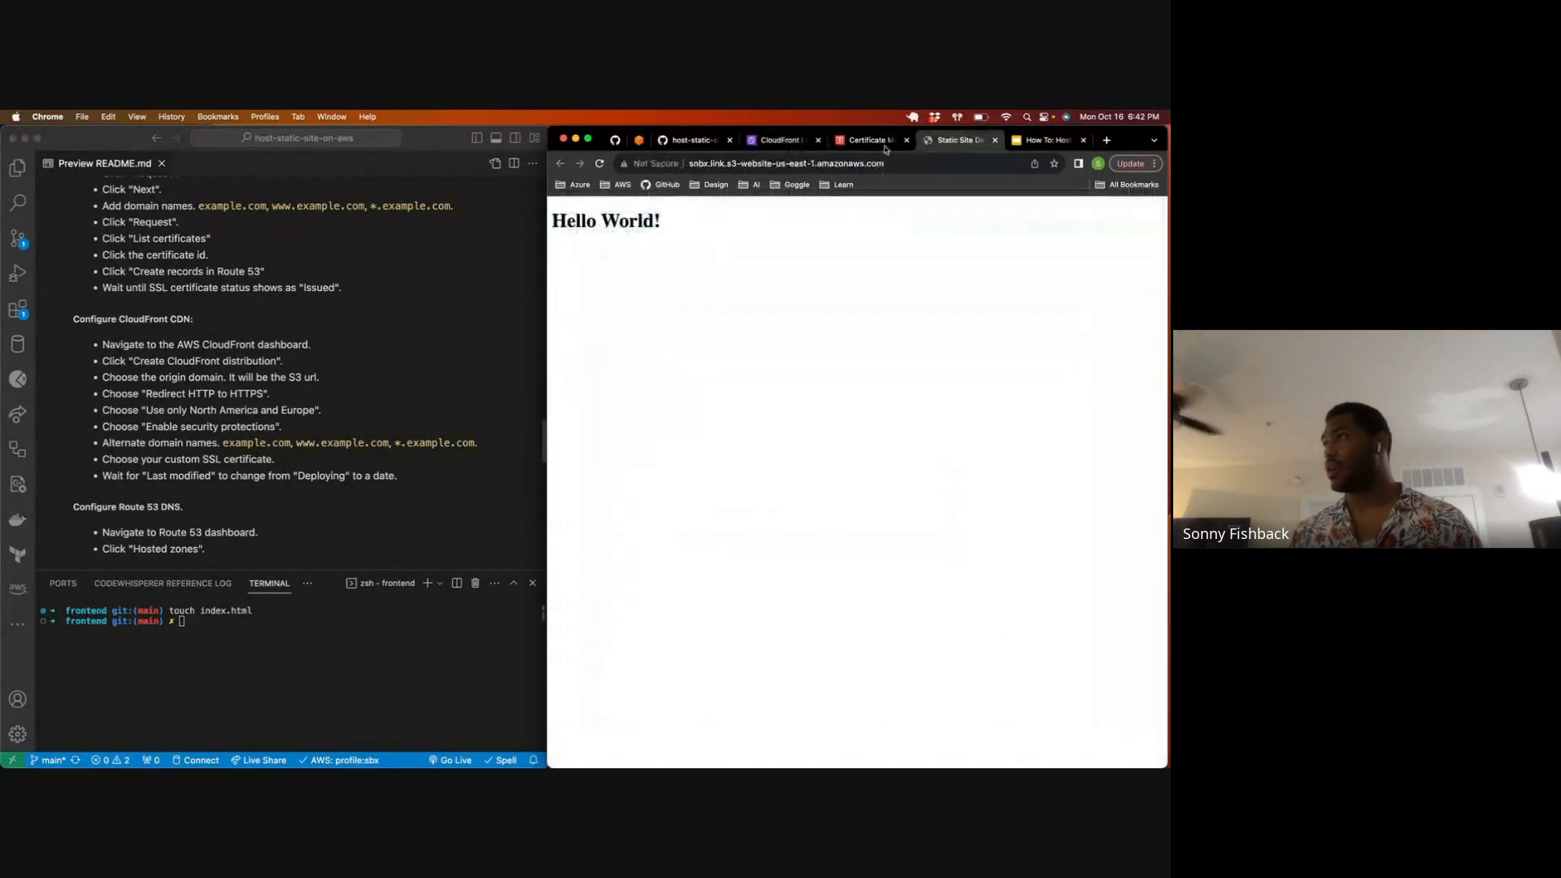
left_click_drag(740, 165, 827, 160)
left_click(916, 157)
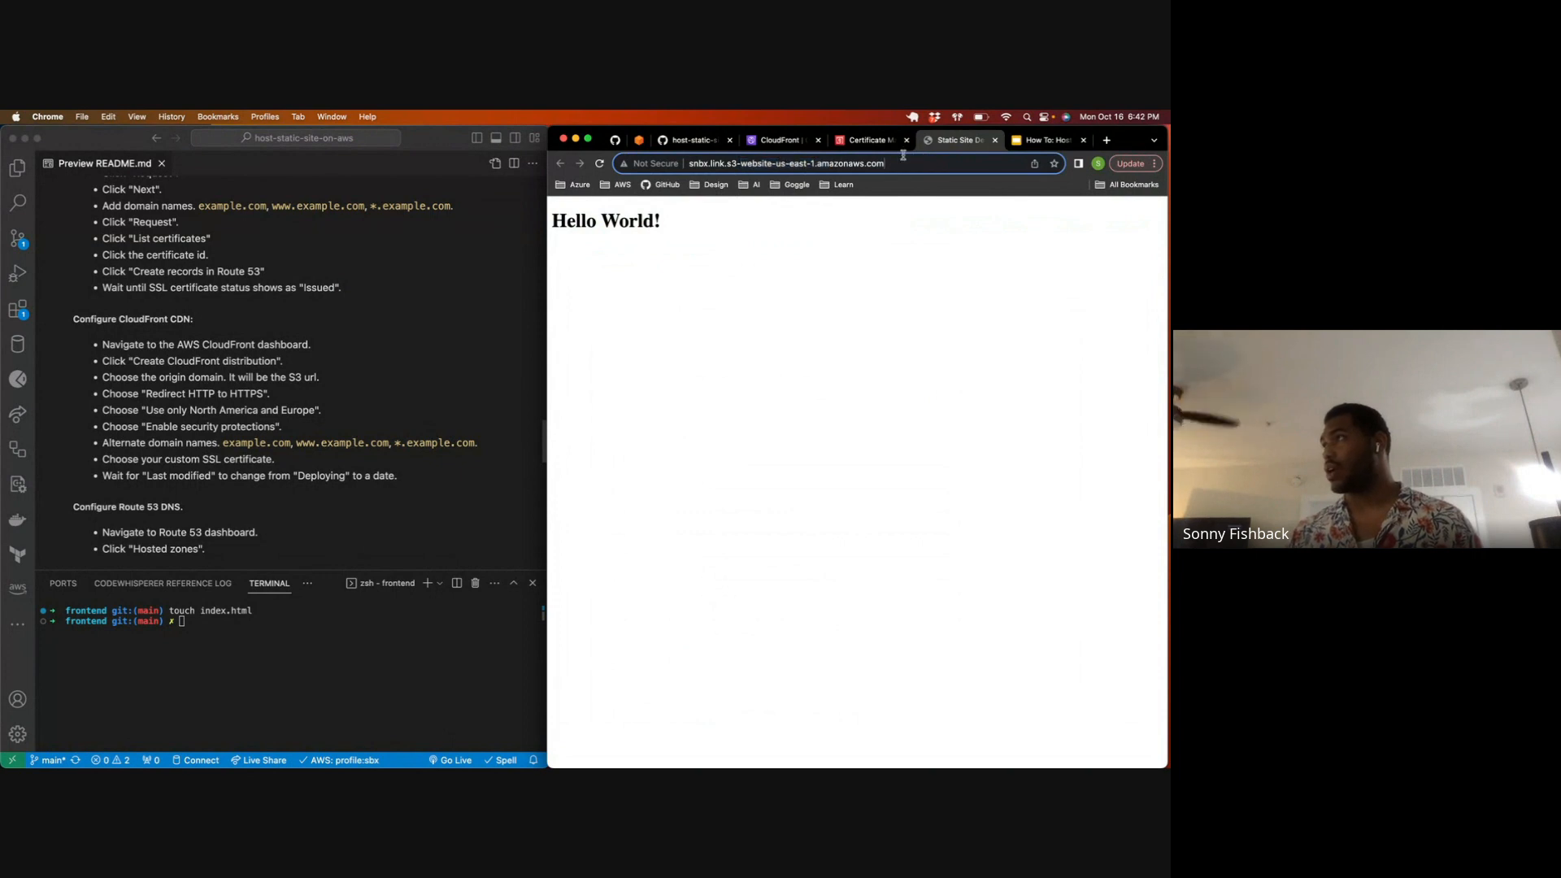
left_click(768, 141)
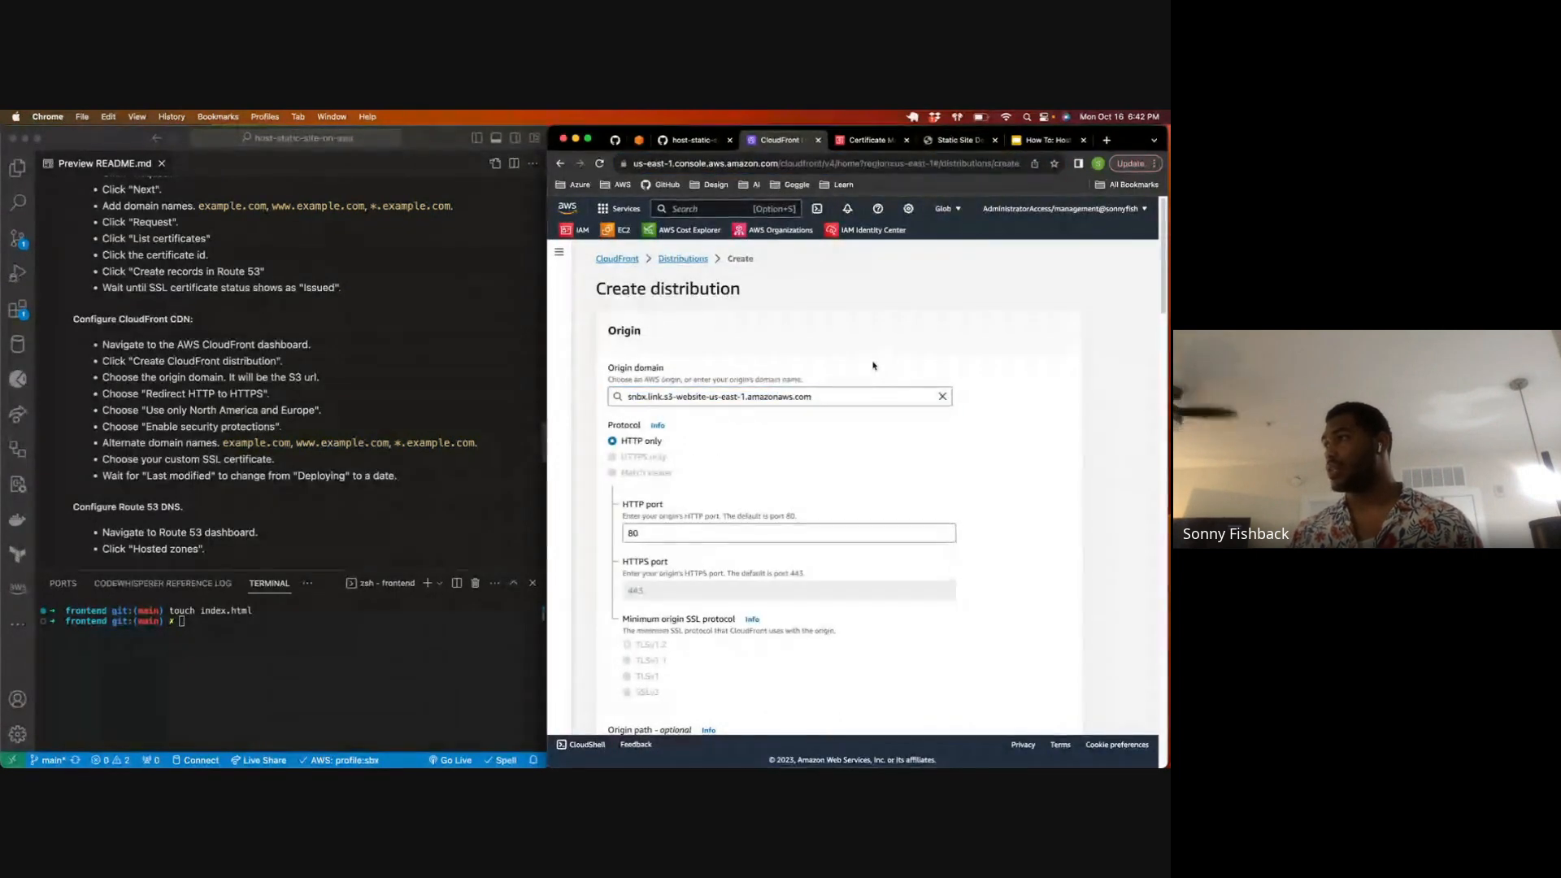
Step: Review the distribution's origin protocol, allowed HTTP methods, cache policy, function association and Web Application Firewall settings
scroll(640, 455, "down", 1)
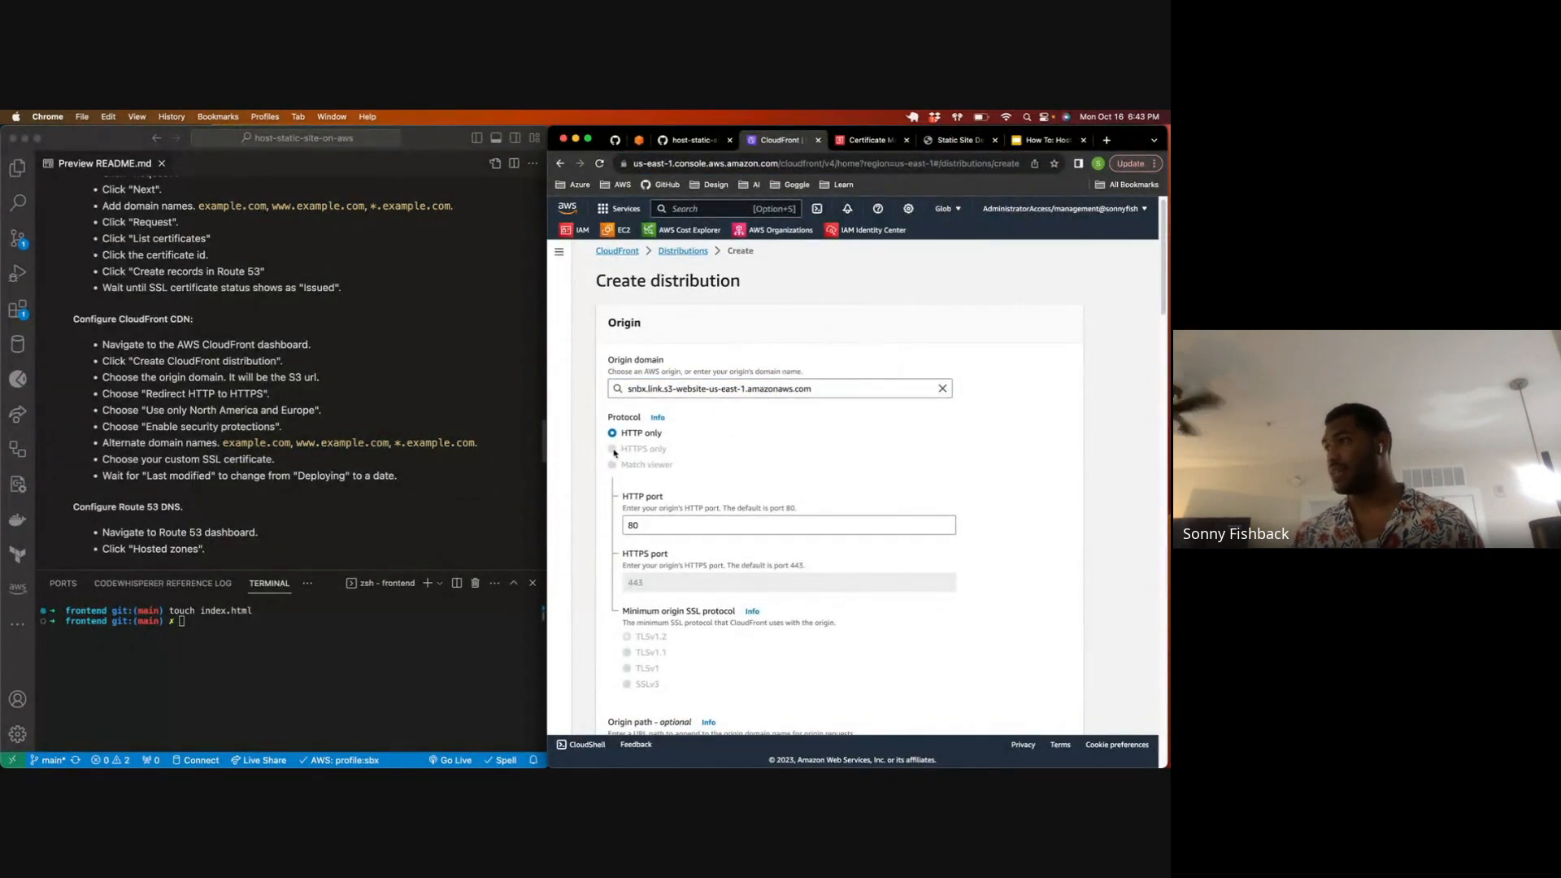
scroll(618, 447, "down", 2)
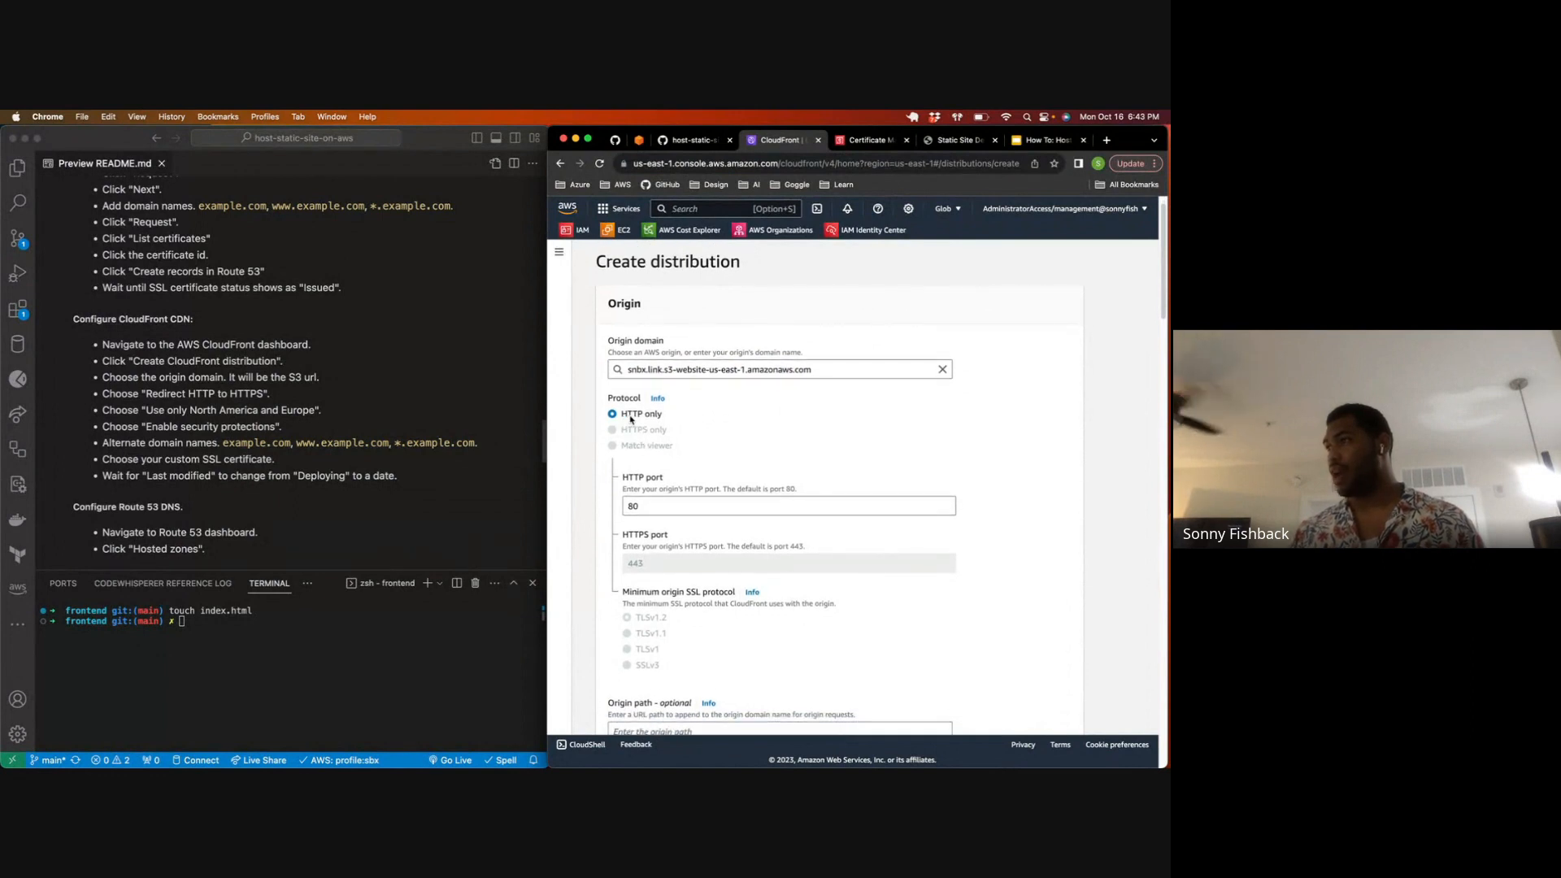
scroll(634, 423, "down", 5)
scroll(648, 429, "down", 5)
scroll(646, 469, "down", 12)
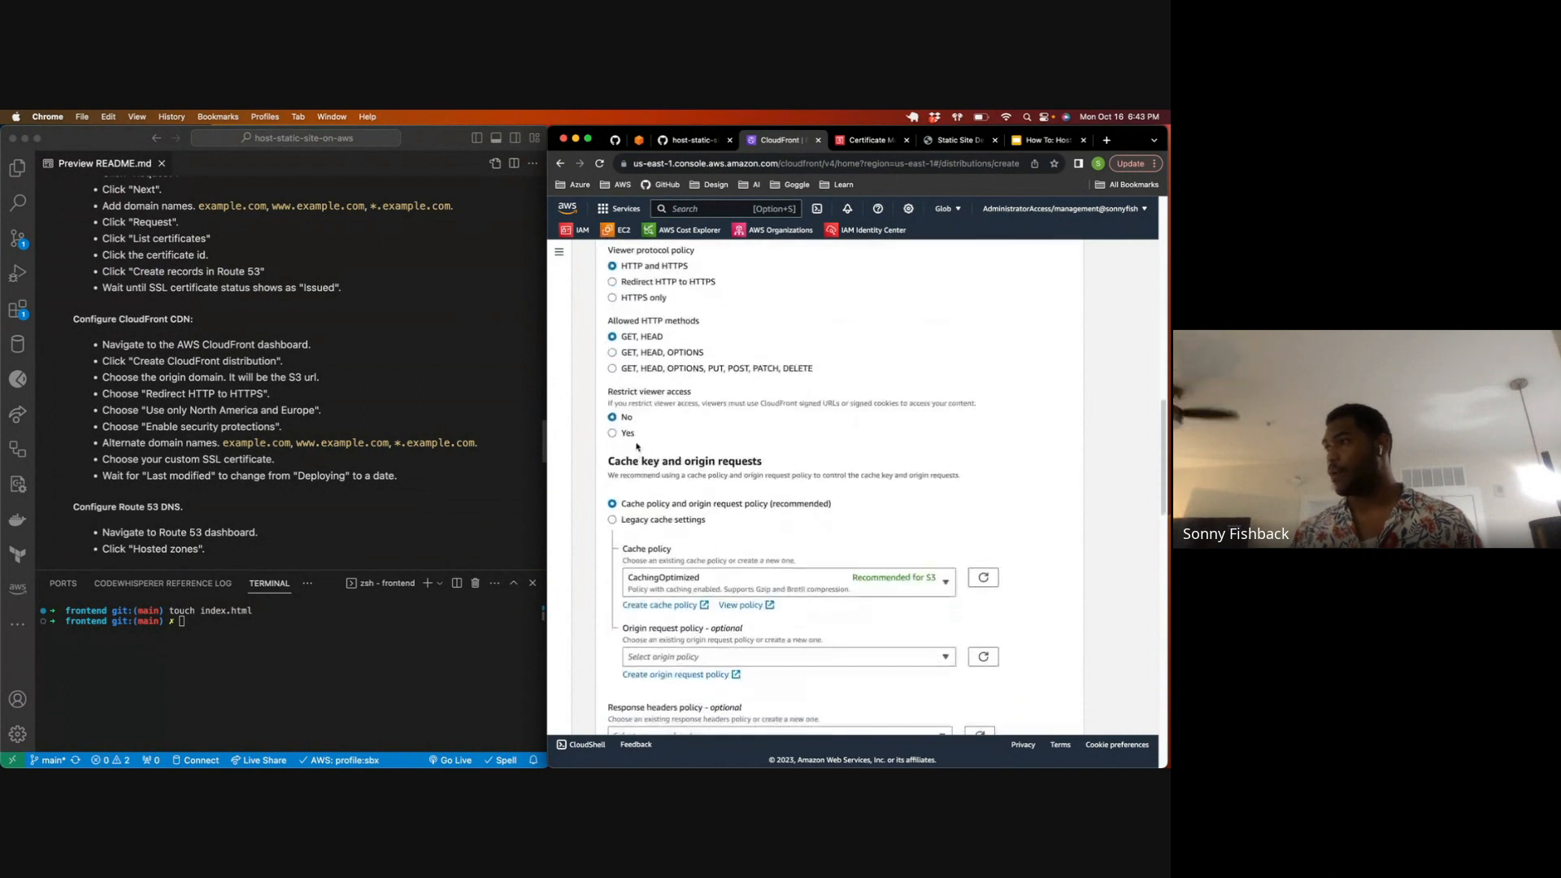
left_click_drag(619, 331, 848, 368)
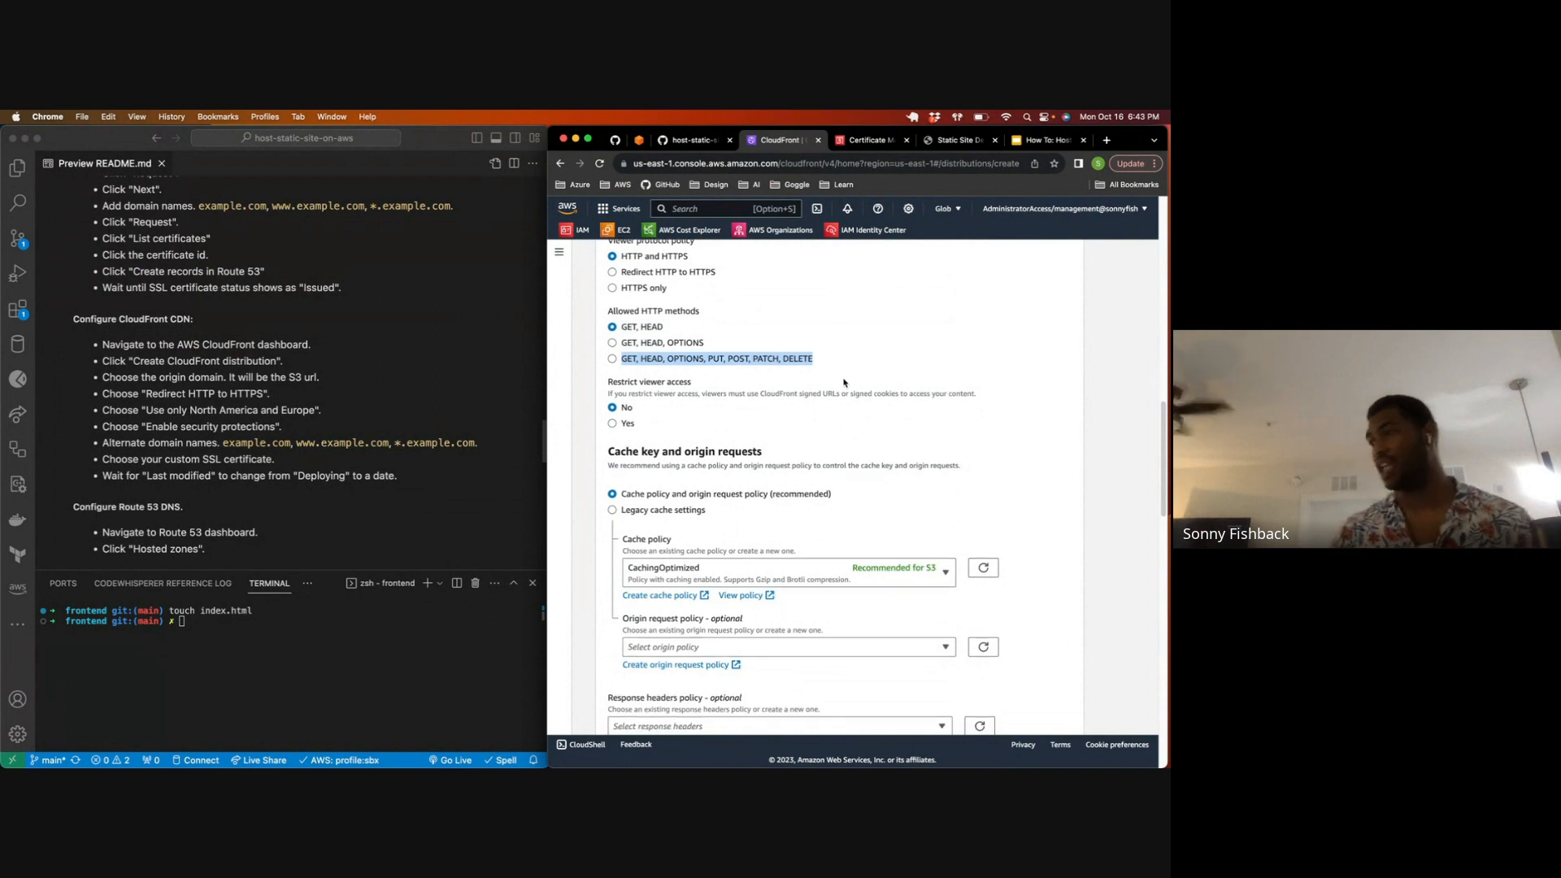
scroll(781, 390, "down", 4)
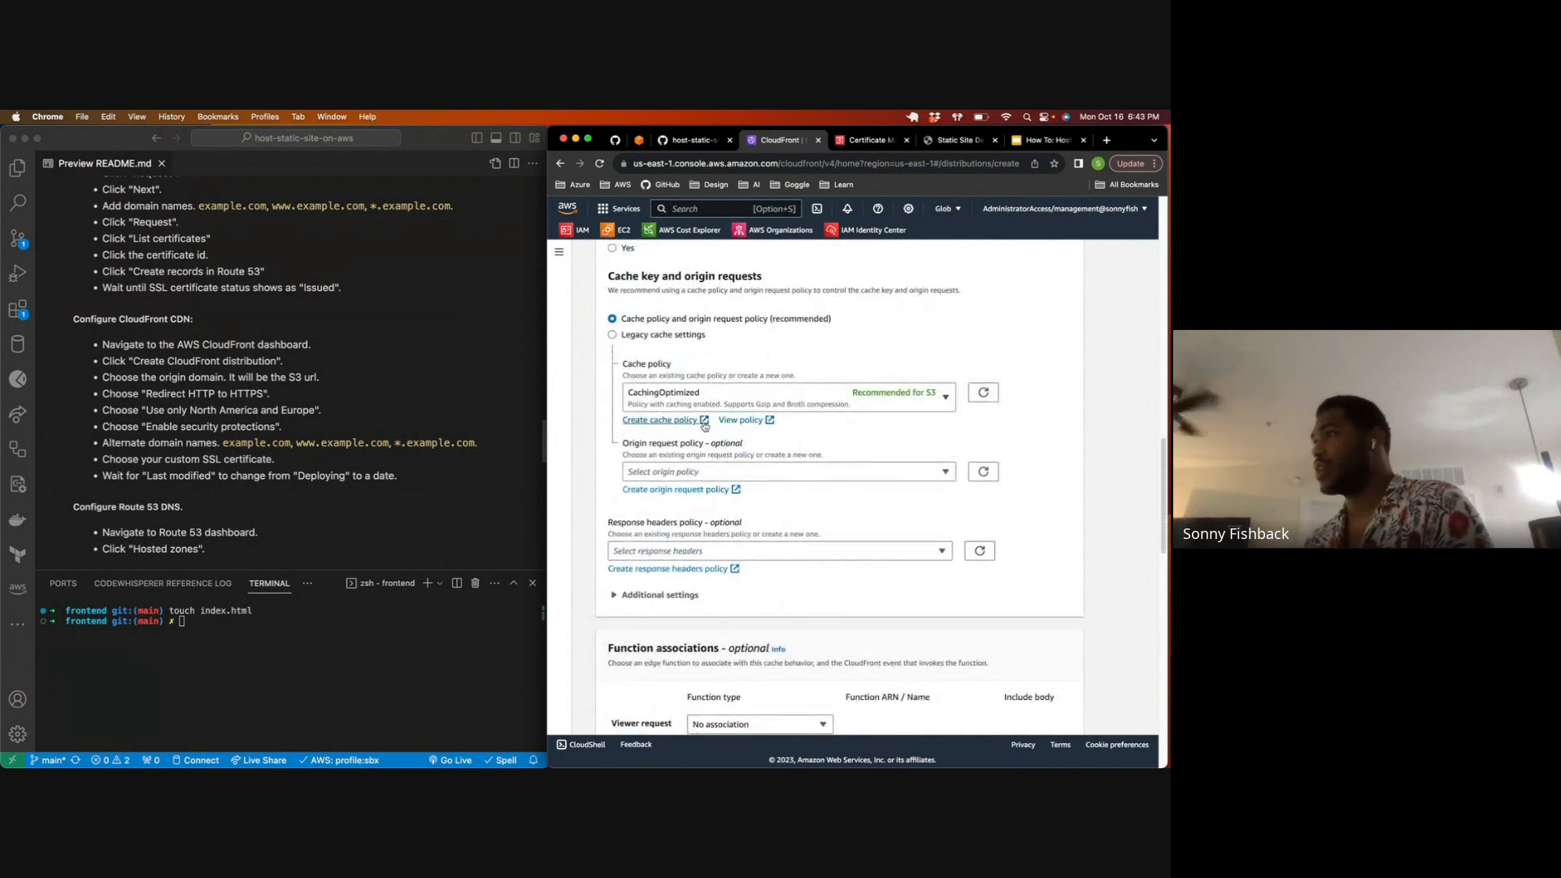
scroll(766, 428, "down", 8)
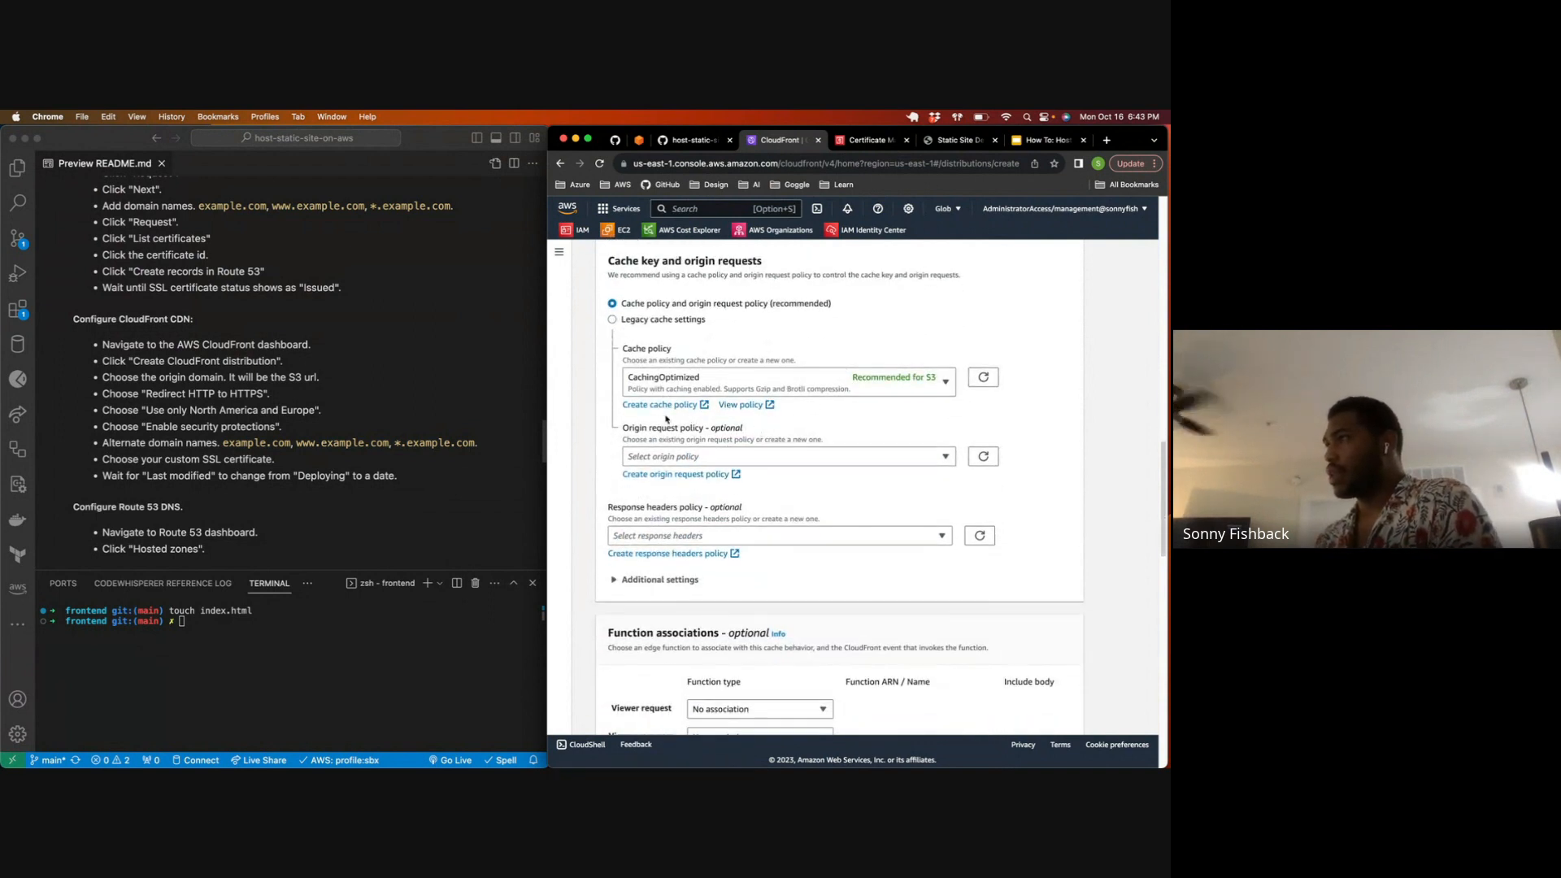
scroll(653, 421, "down", 2)
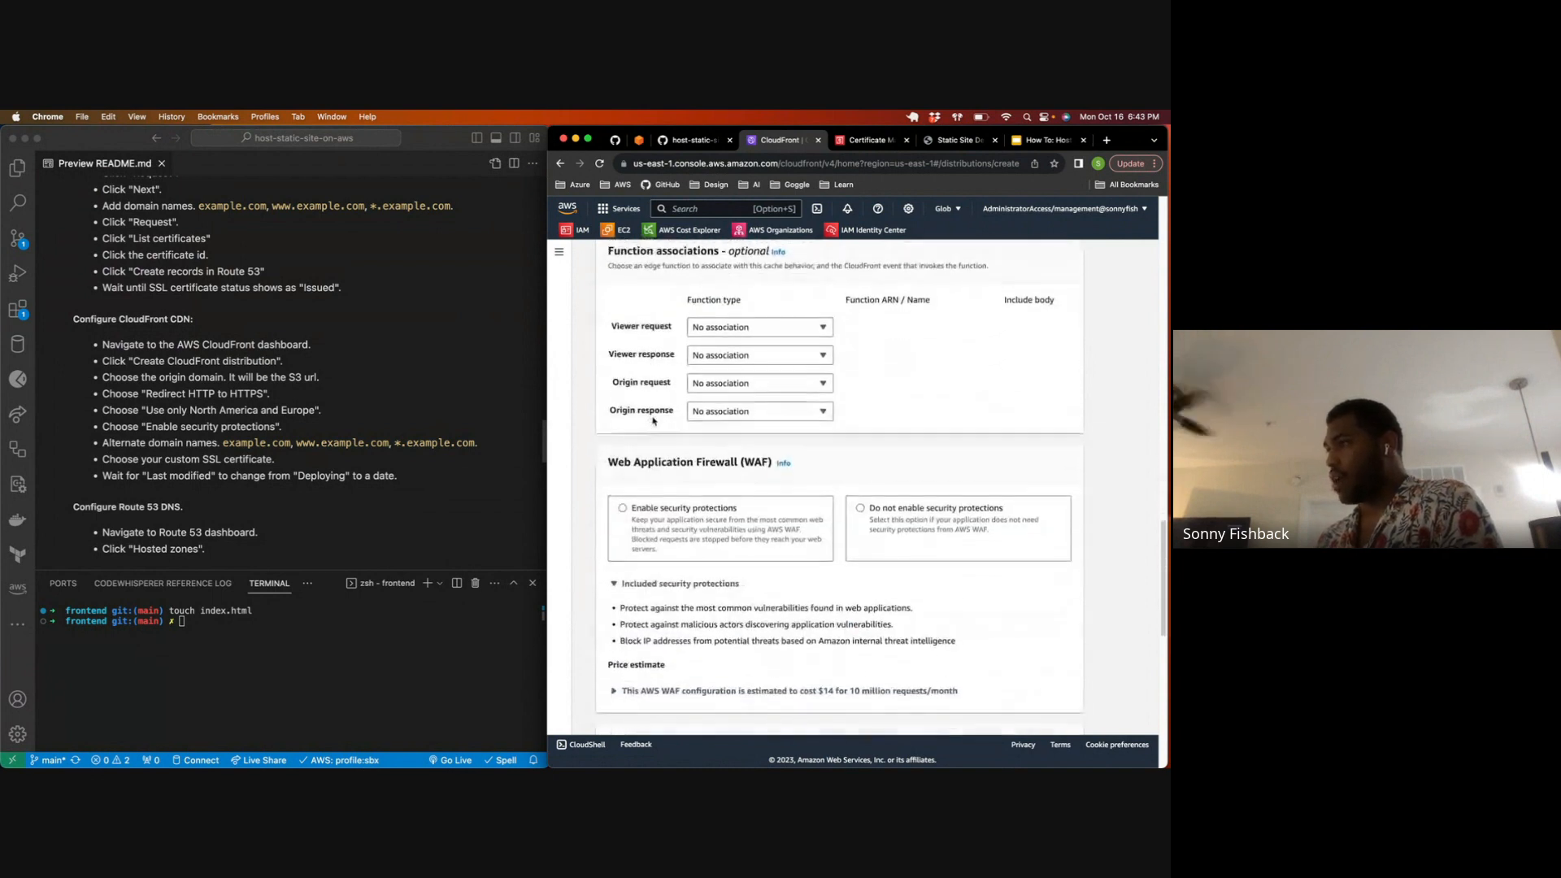
Step: Set the distribution's price class to Use only North America and Europe
scroll(644, 421, "down", 8)
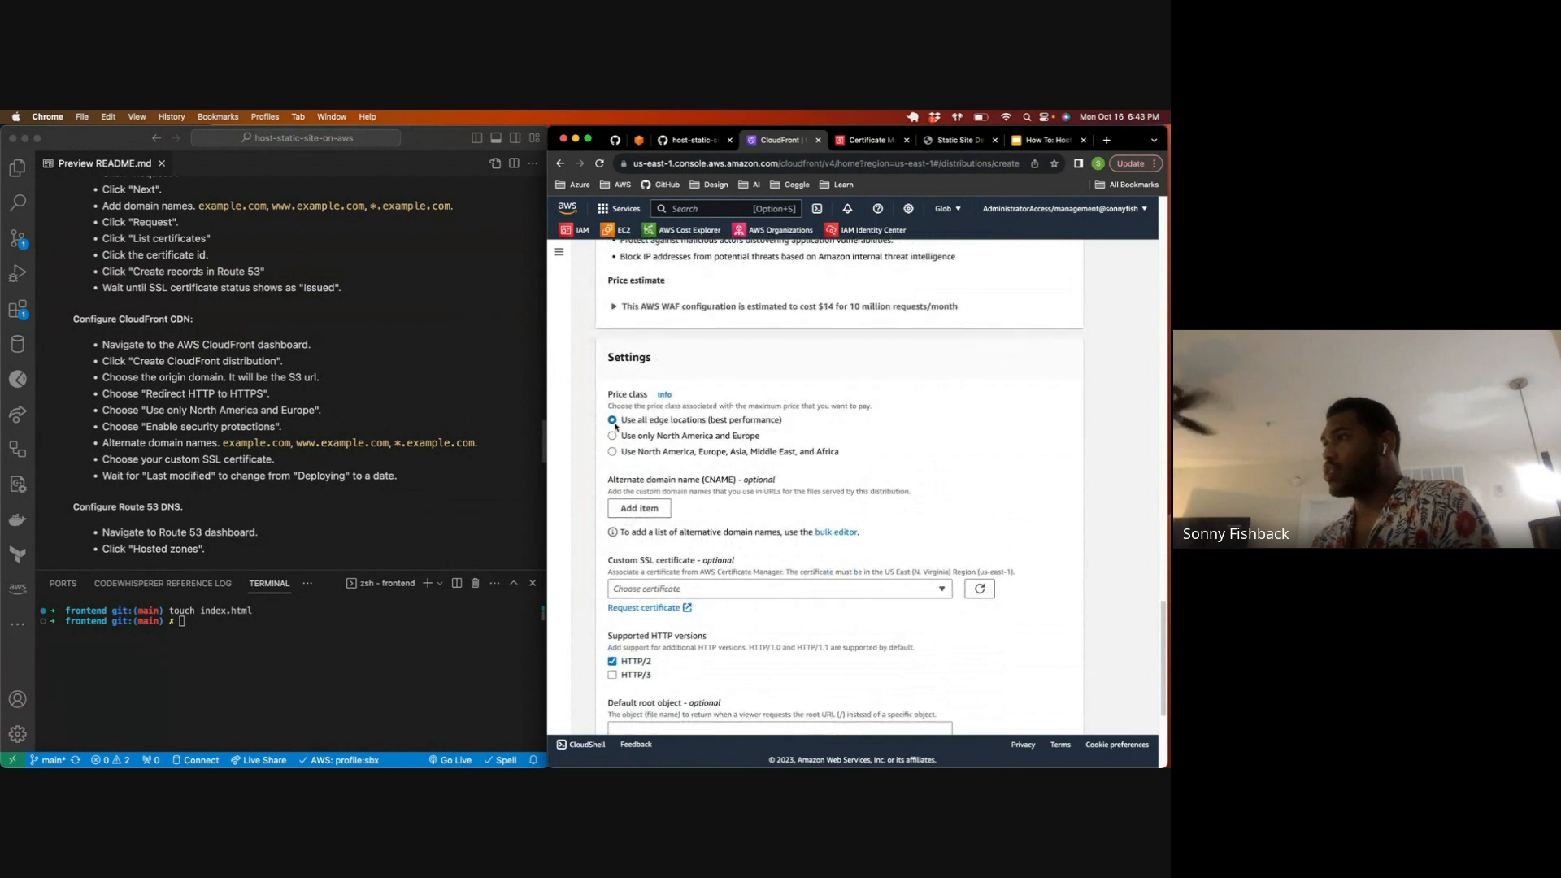
left_click_drag(641, 421, 725, 422)
left_click(647, 422)
left_click_drag(622, 422, 670, 428)
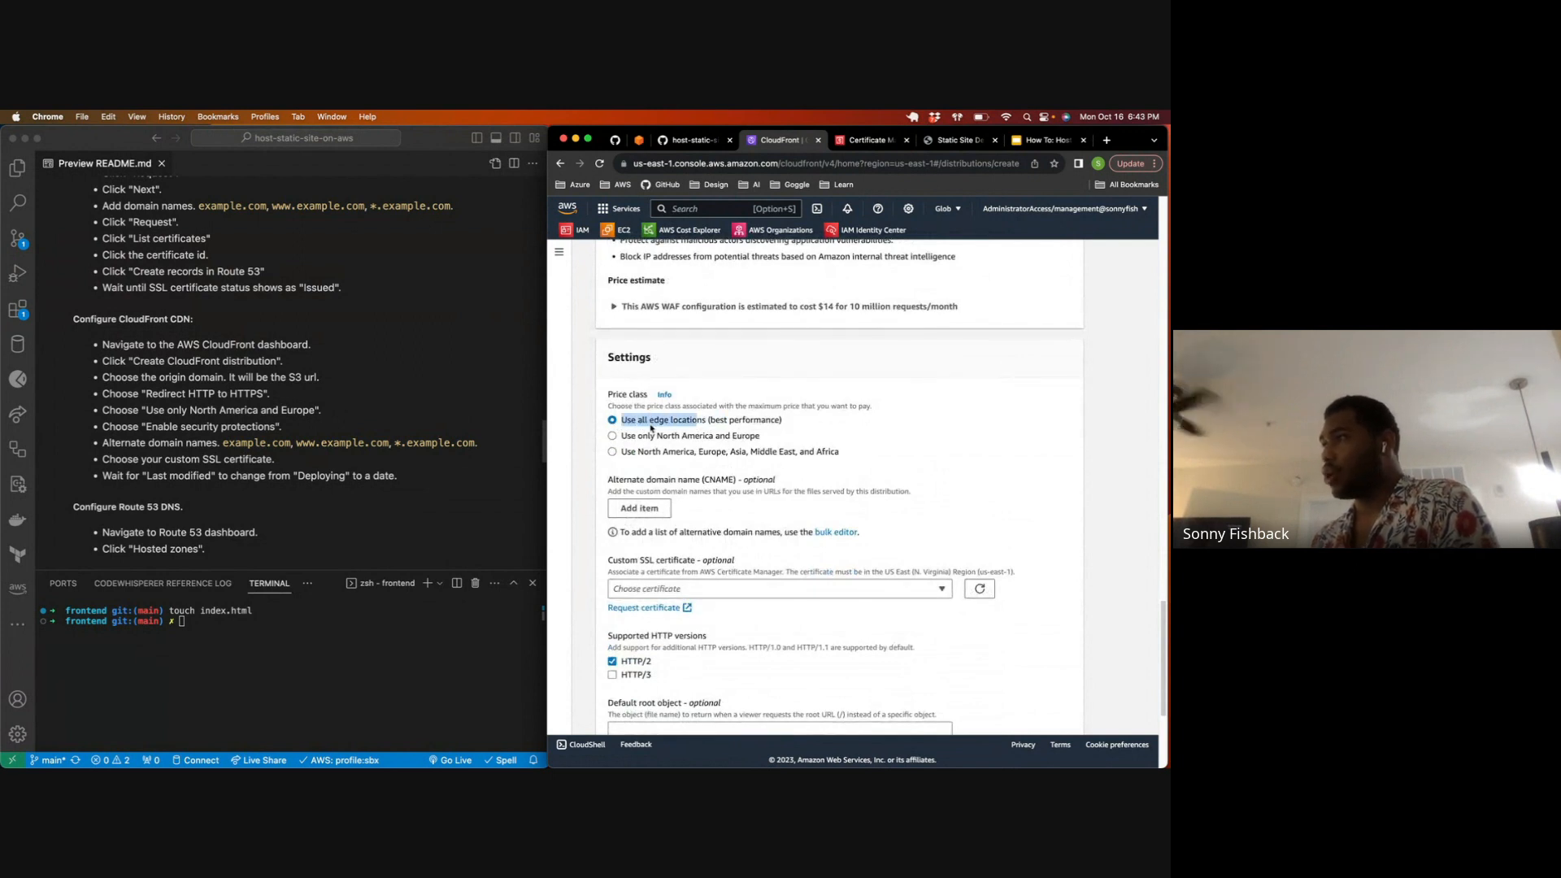
left_click(612, 438)
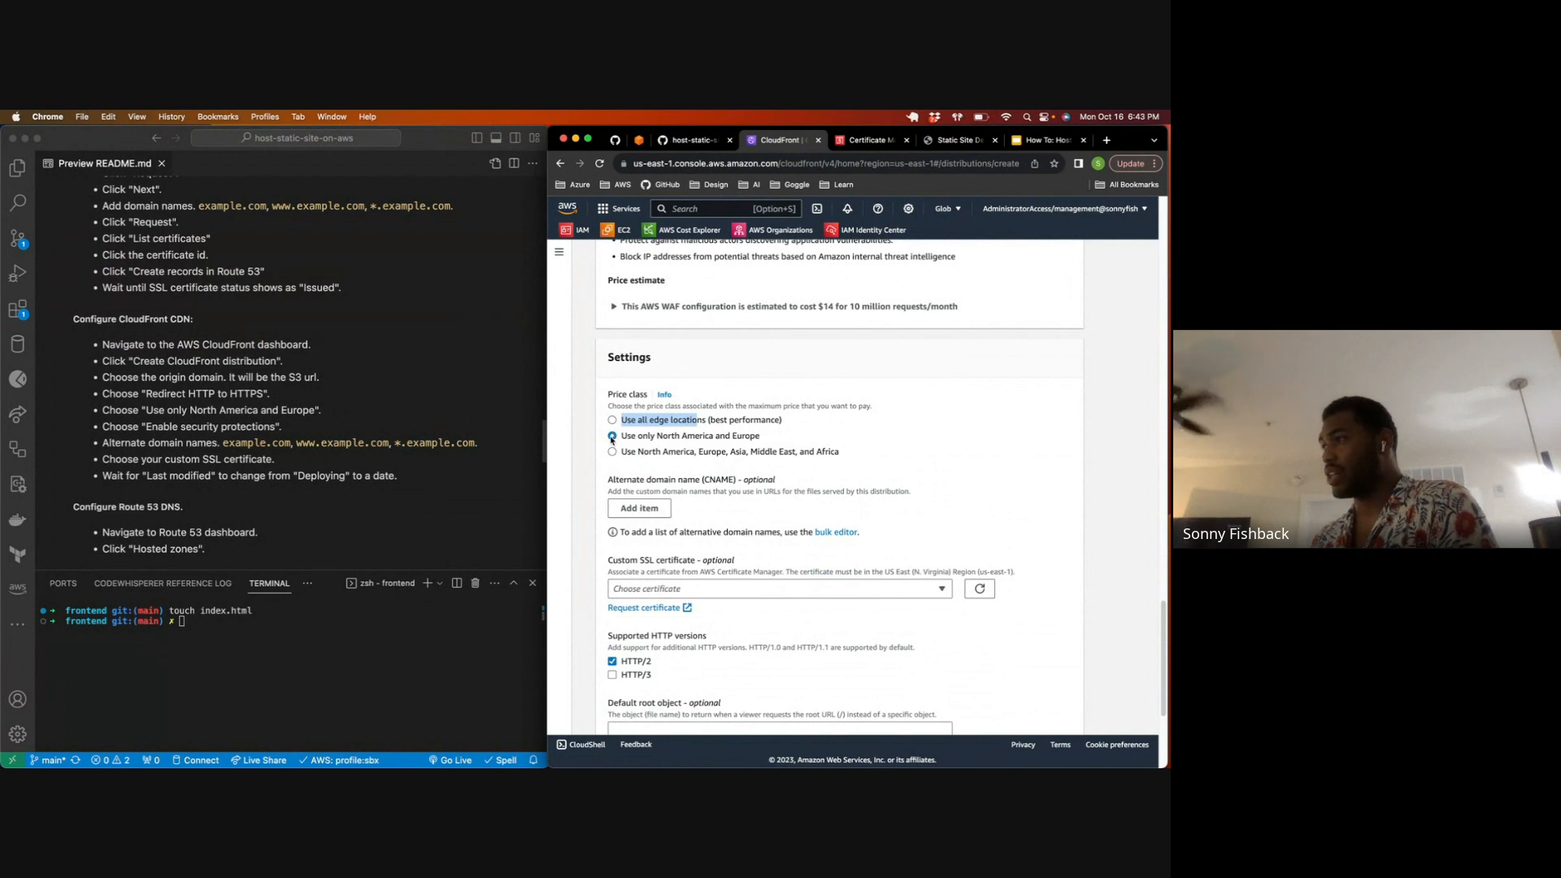
scroll(752, 432, "down", 2)
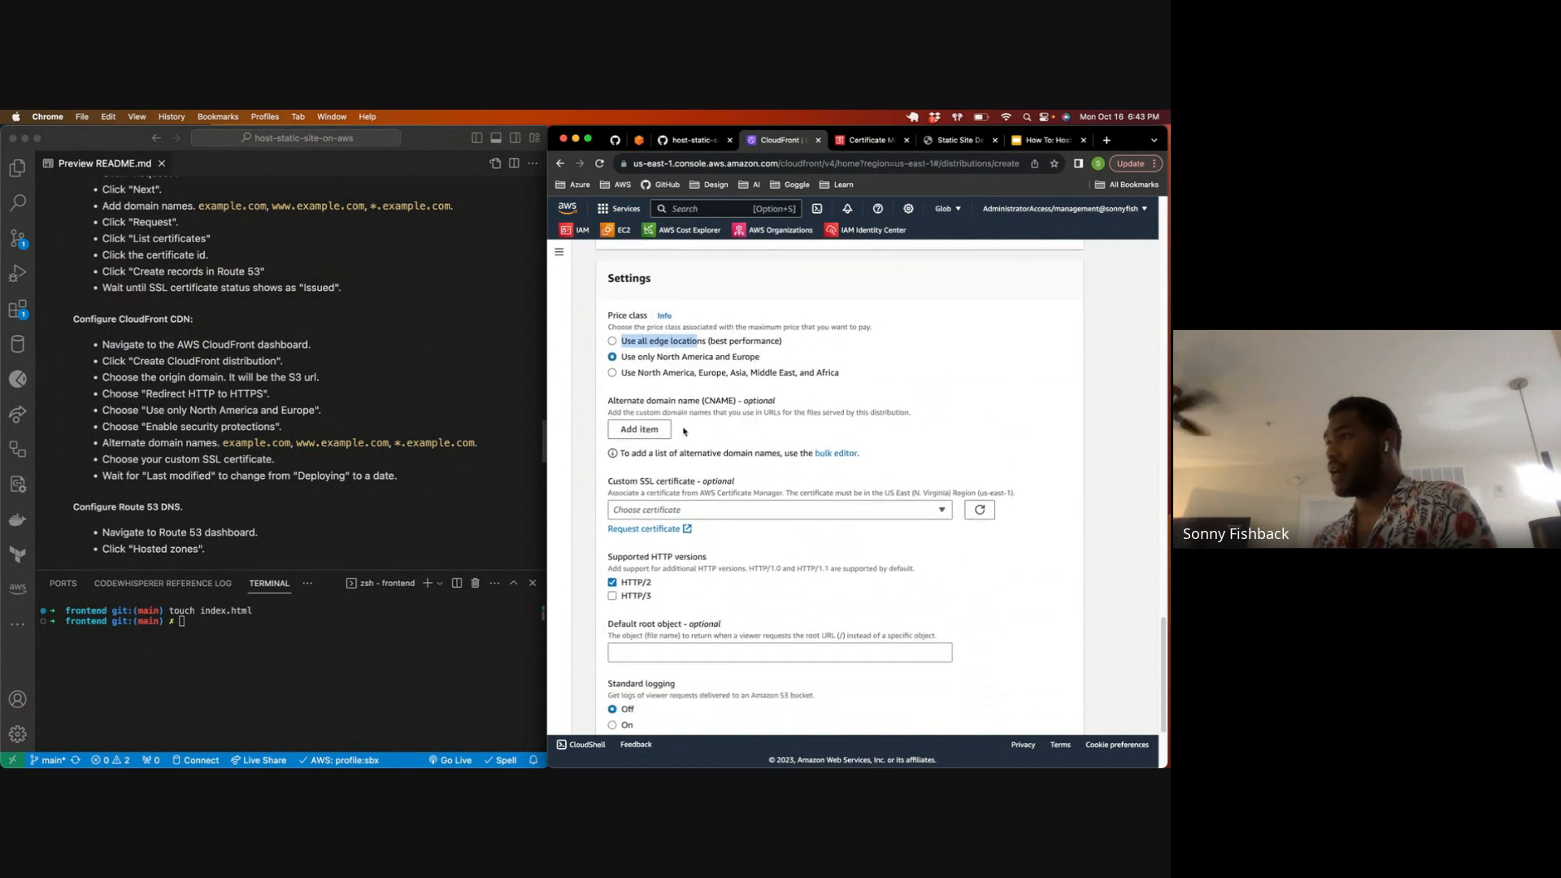
left_click(654, 429)
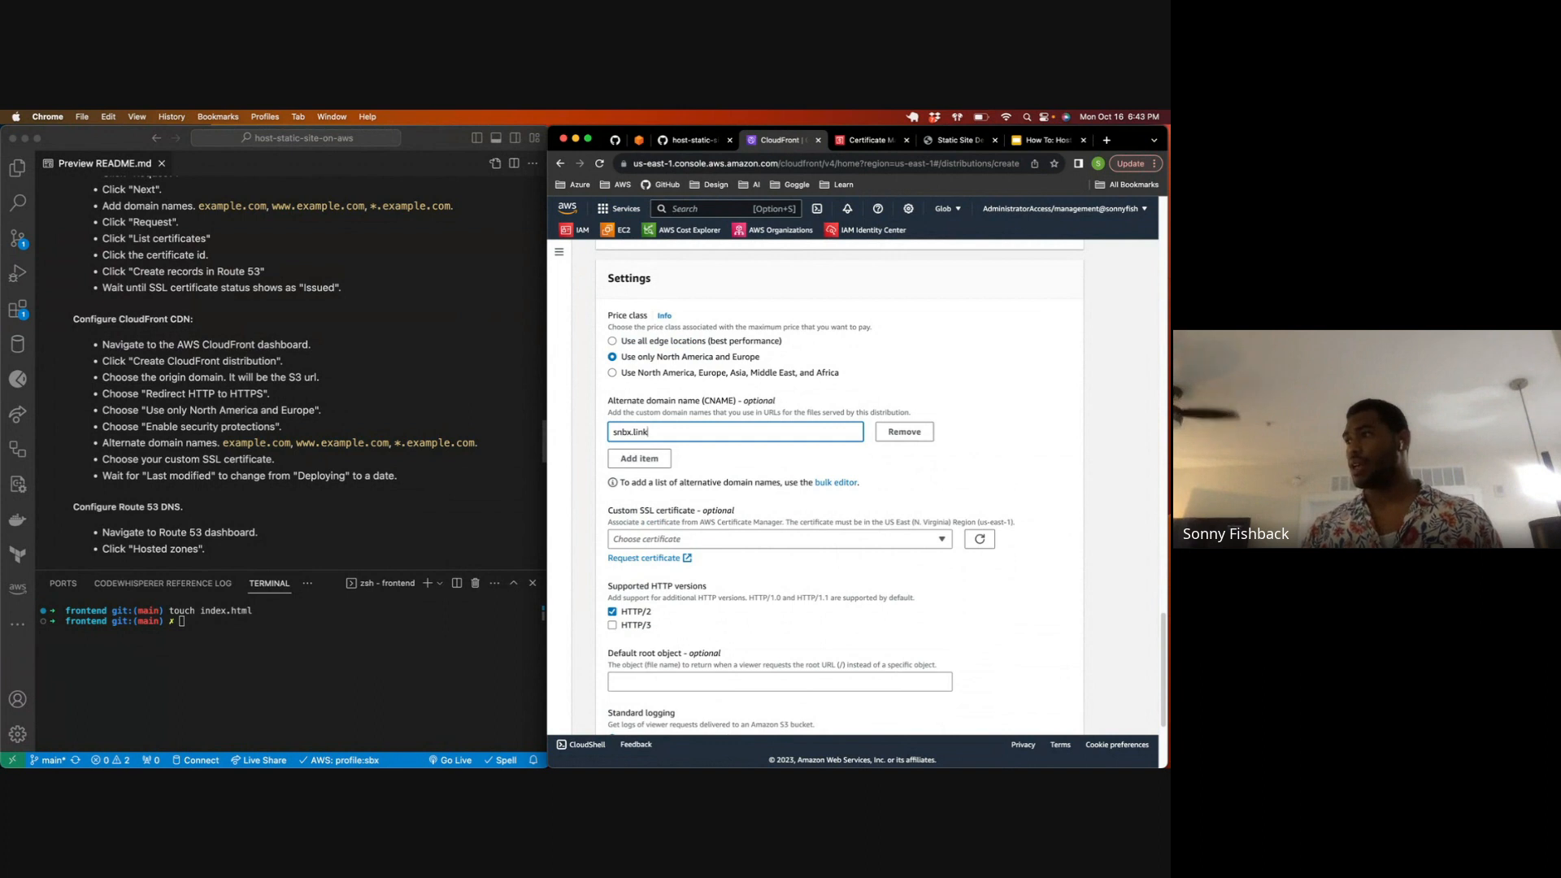
left_click(639, 458)
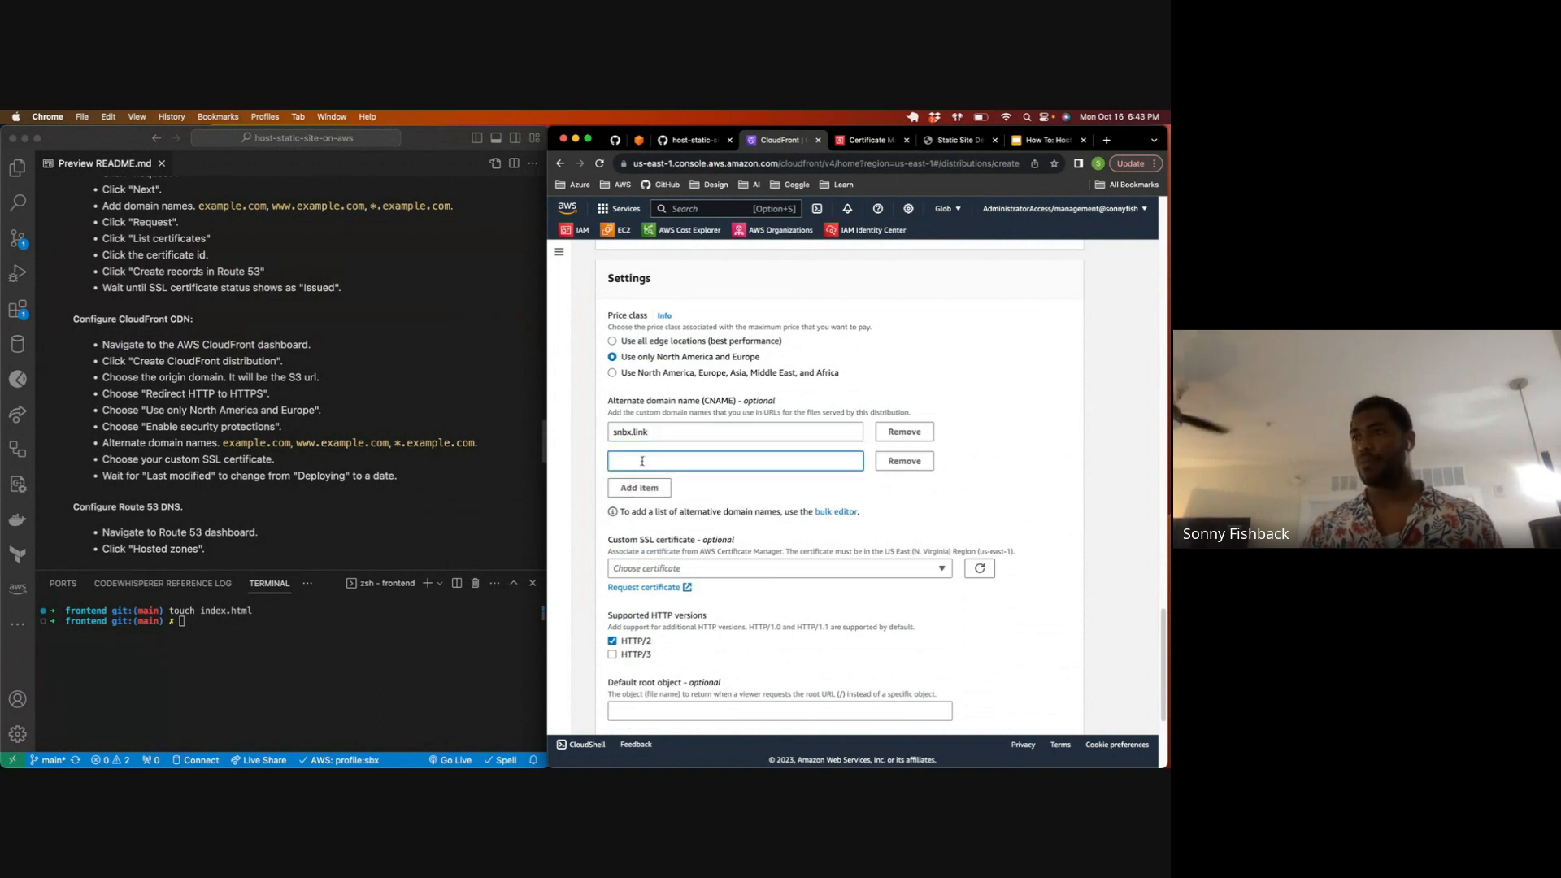
type("www.snbx.link")
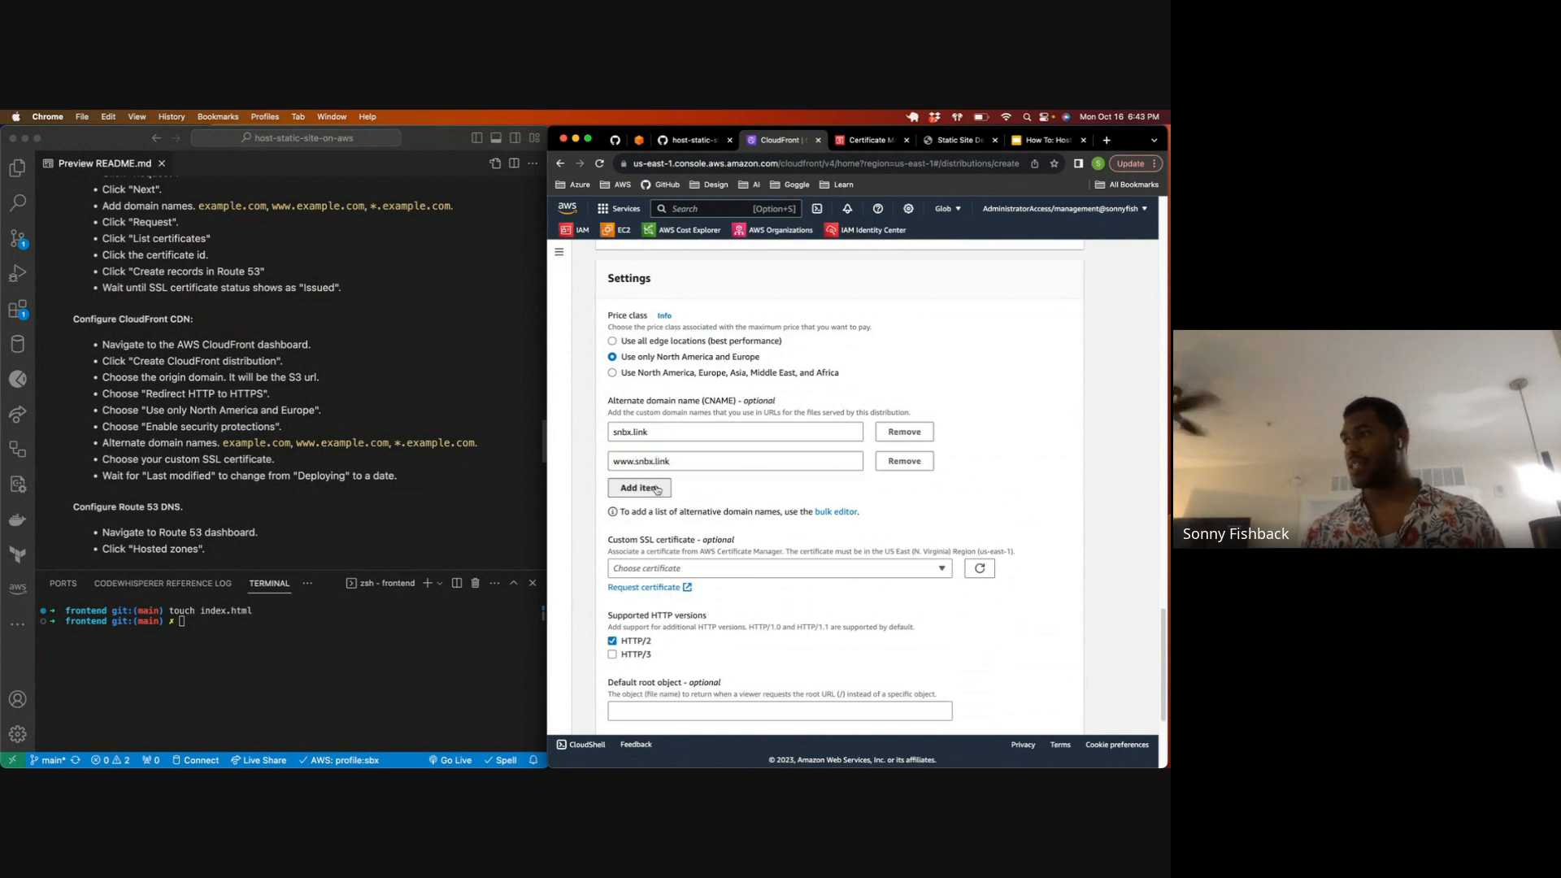
left_click(657, 488)
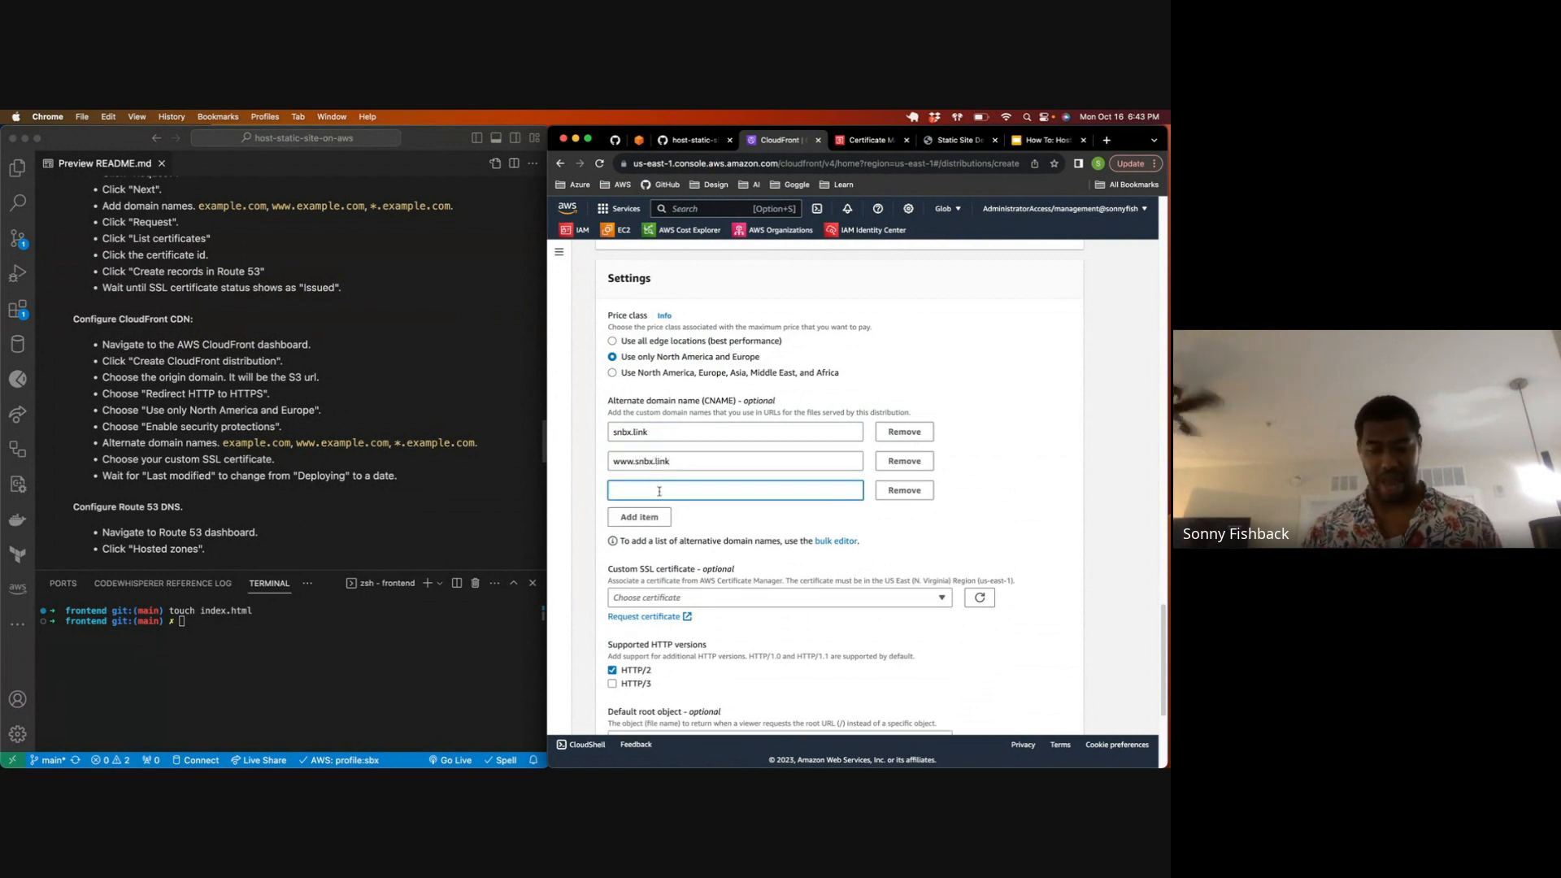
type("*.snbx.link")
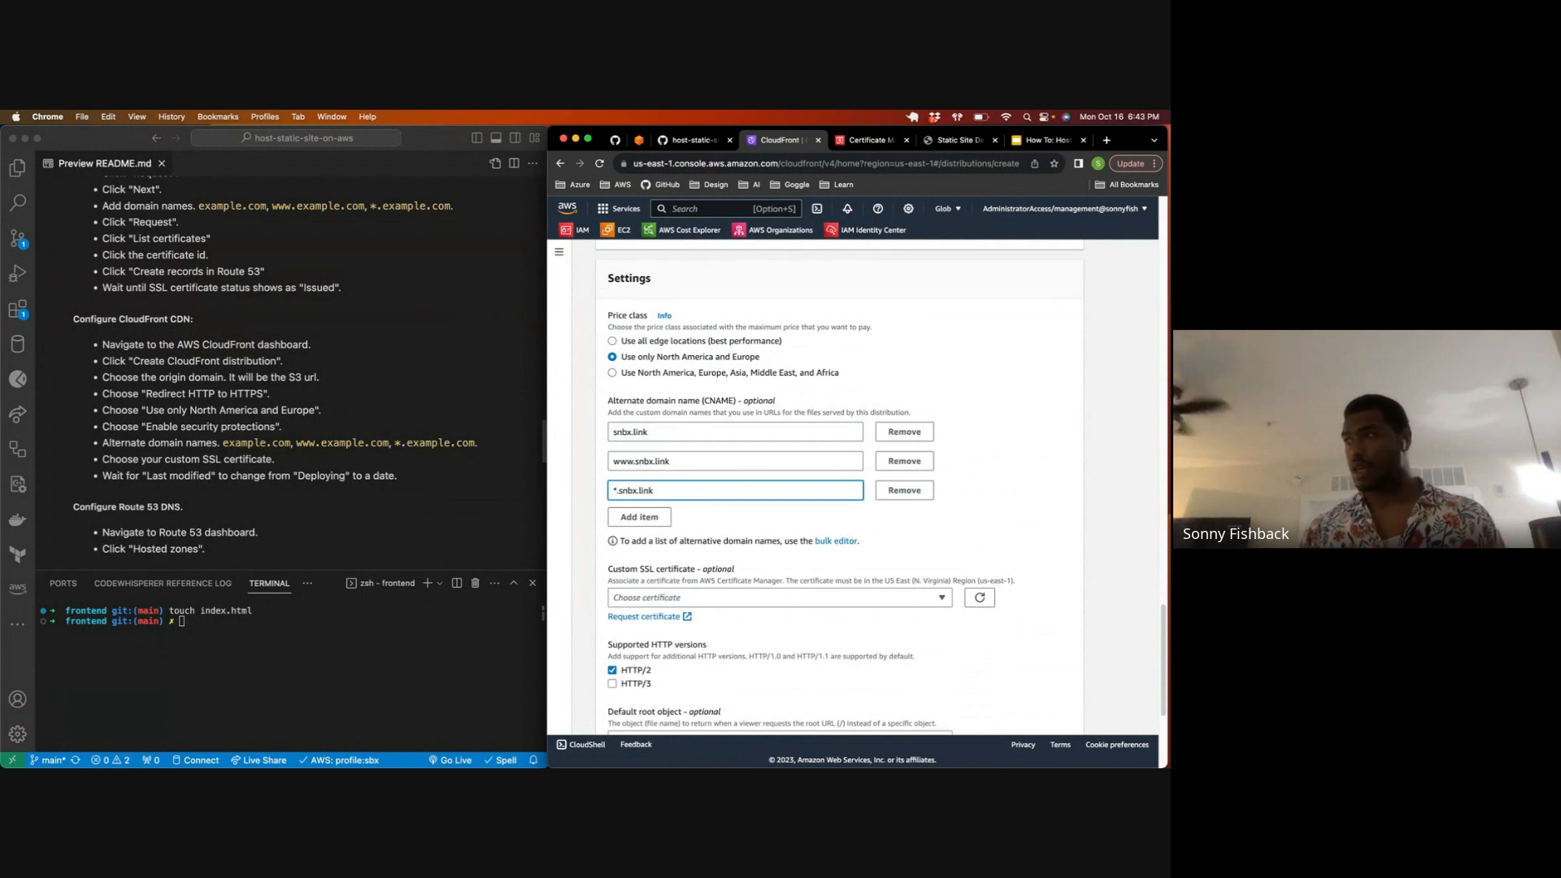
scroll(698, 406, "up", 1)
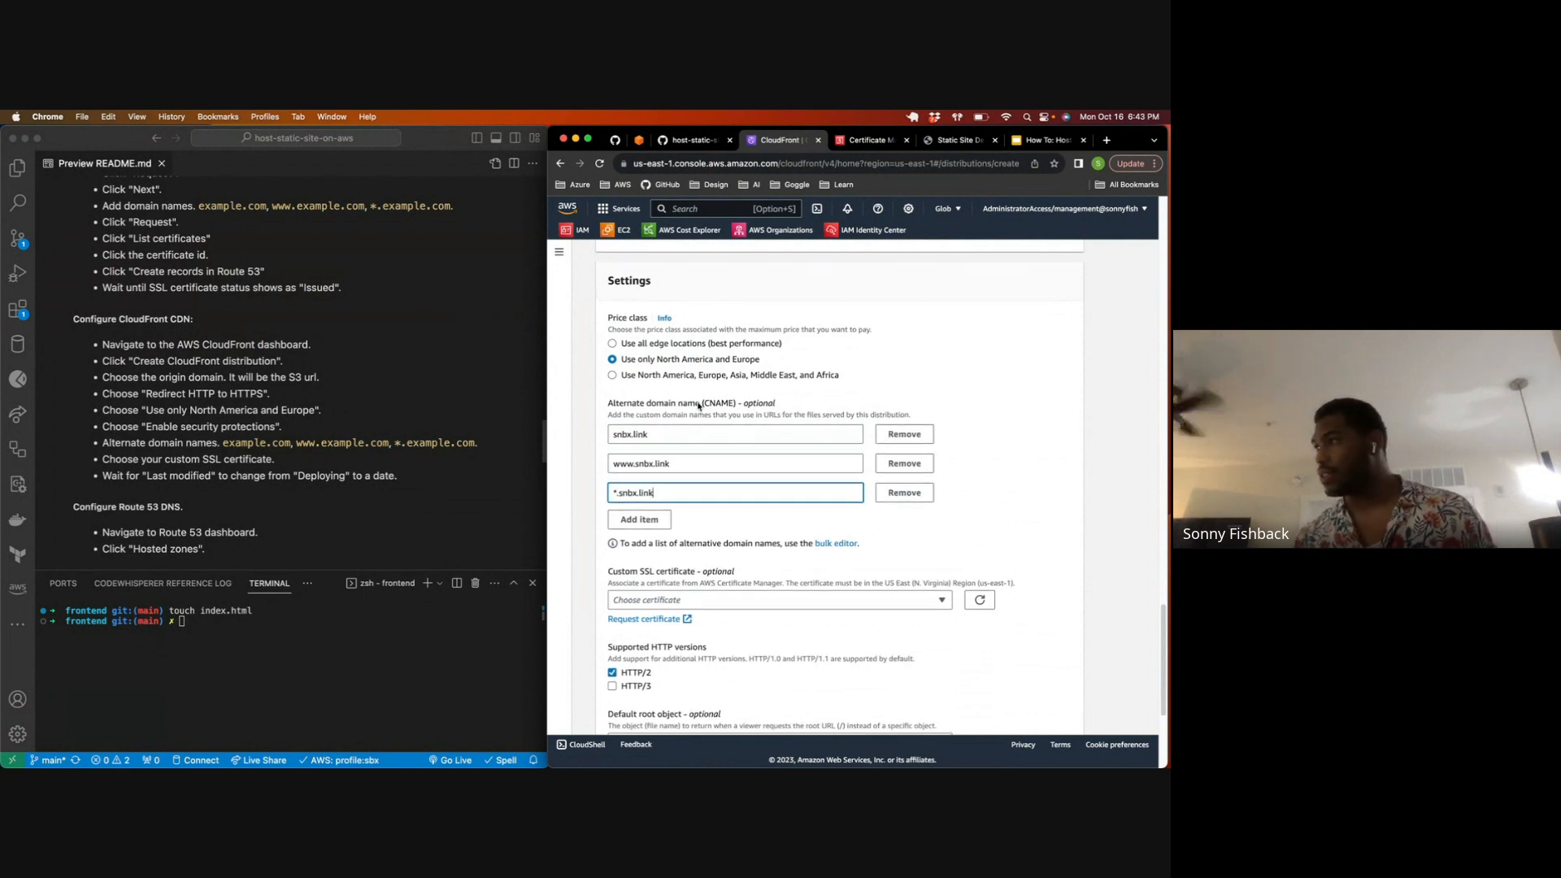
left_click(636, 413)
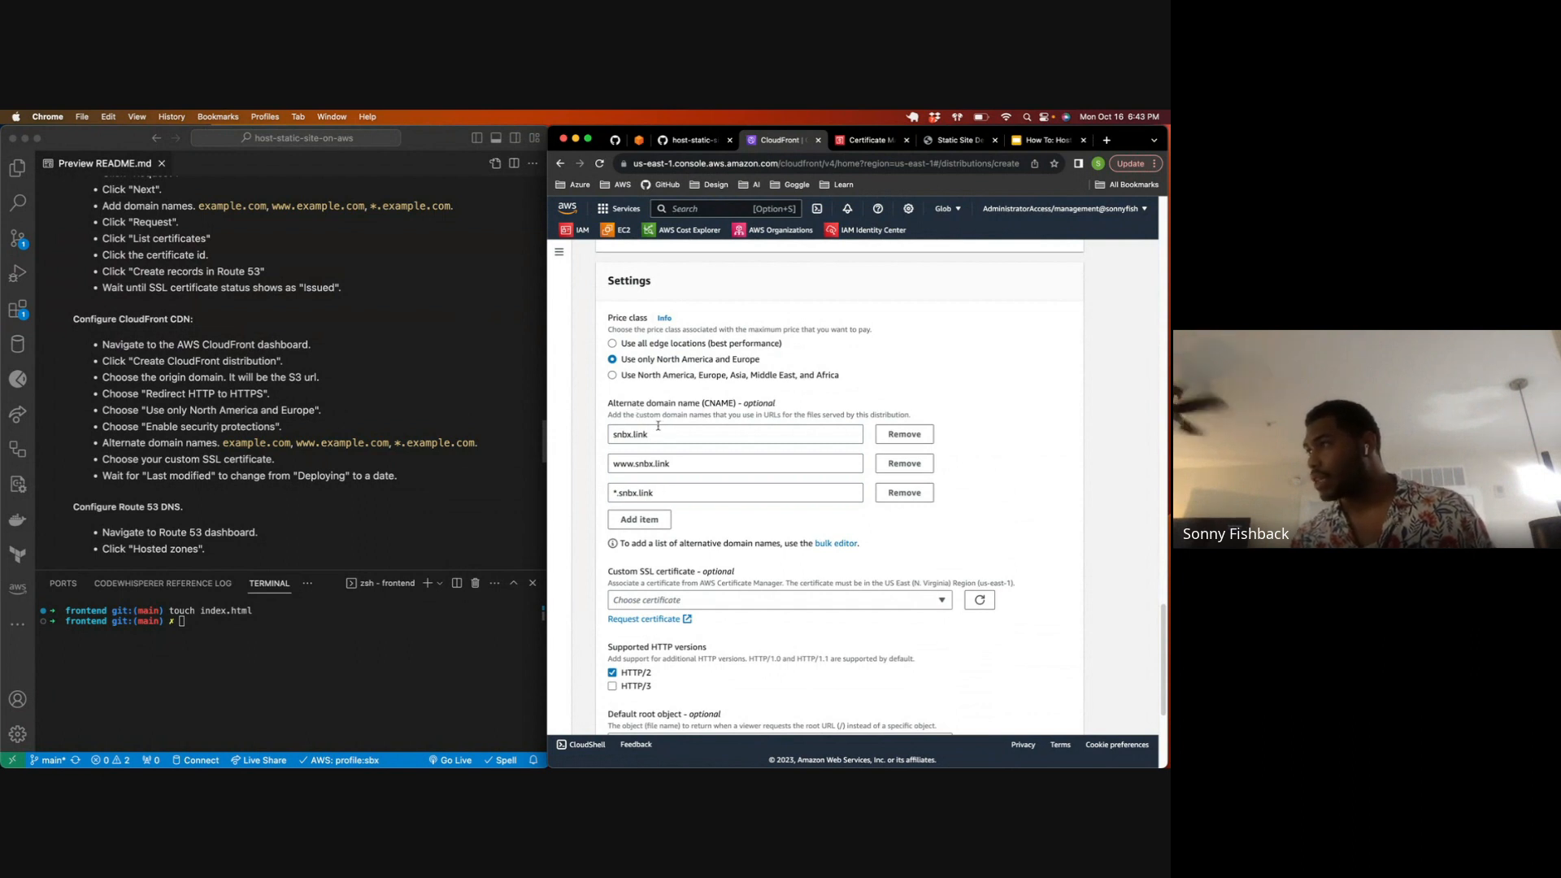
Step: Choose the snbx.link ACM certificate whose ID starts with 3a3f3662 as the distribution's custom SSL certificate
scroll(654, 470, "down", 5)
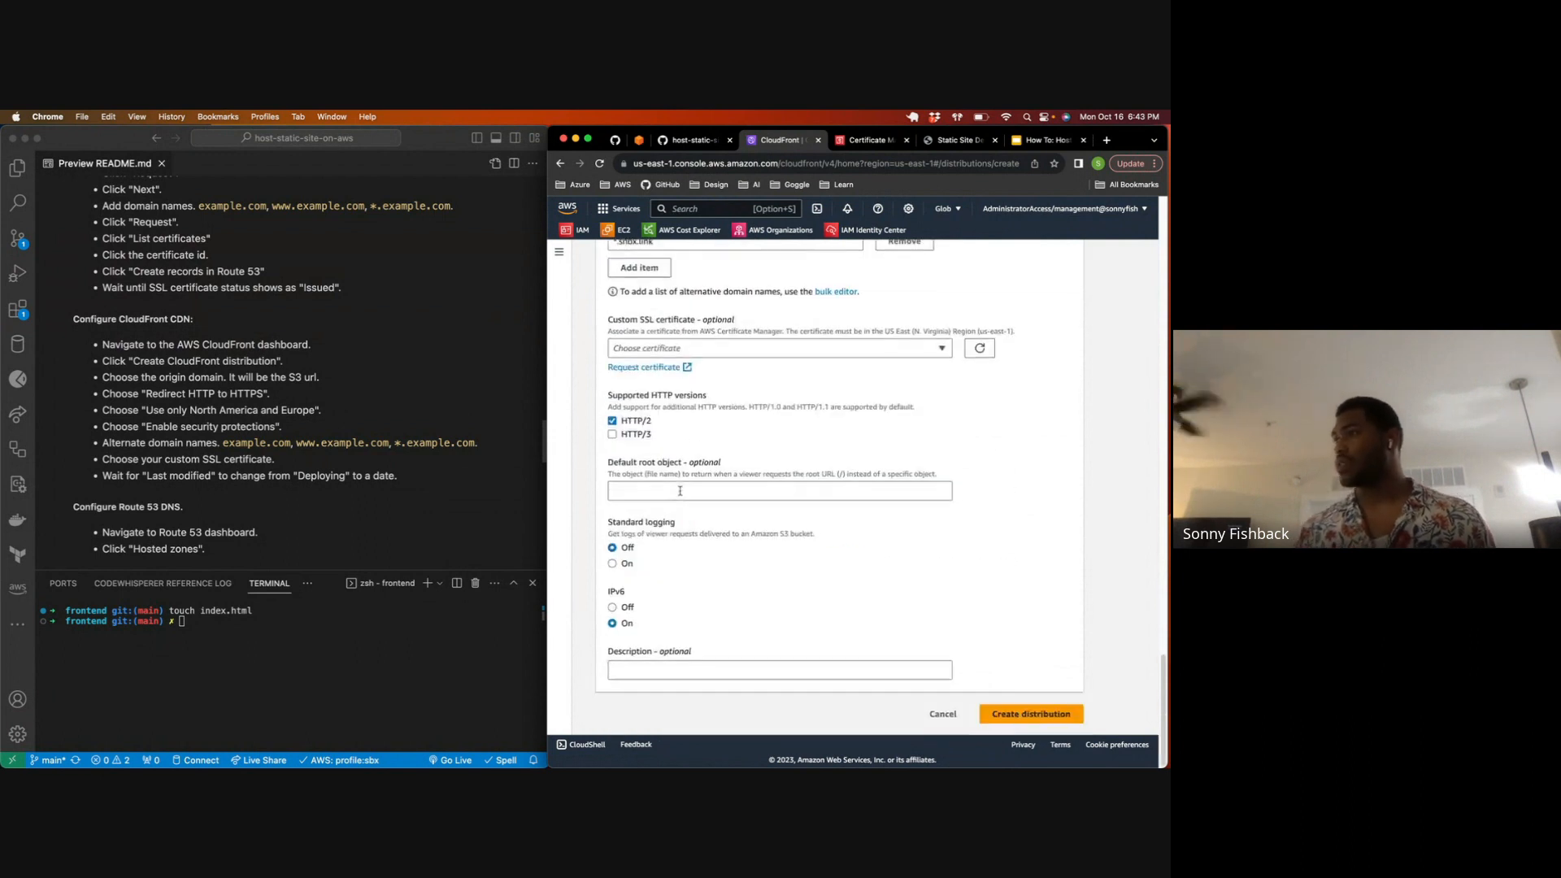
left_click(756, 375)
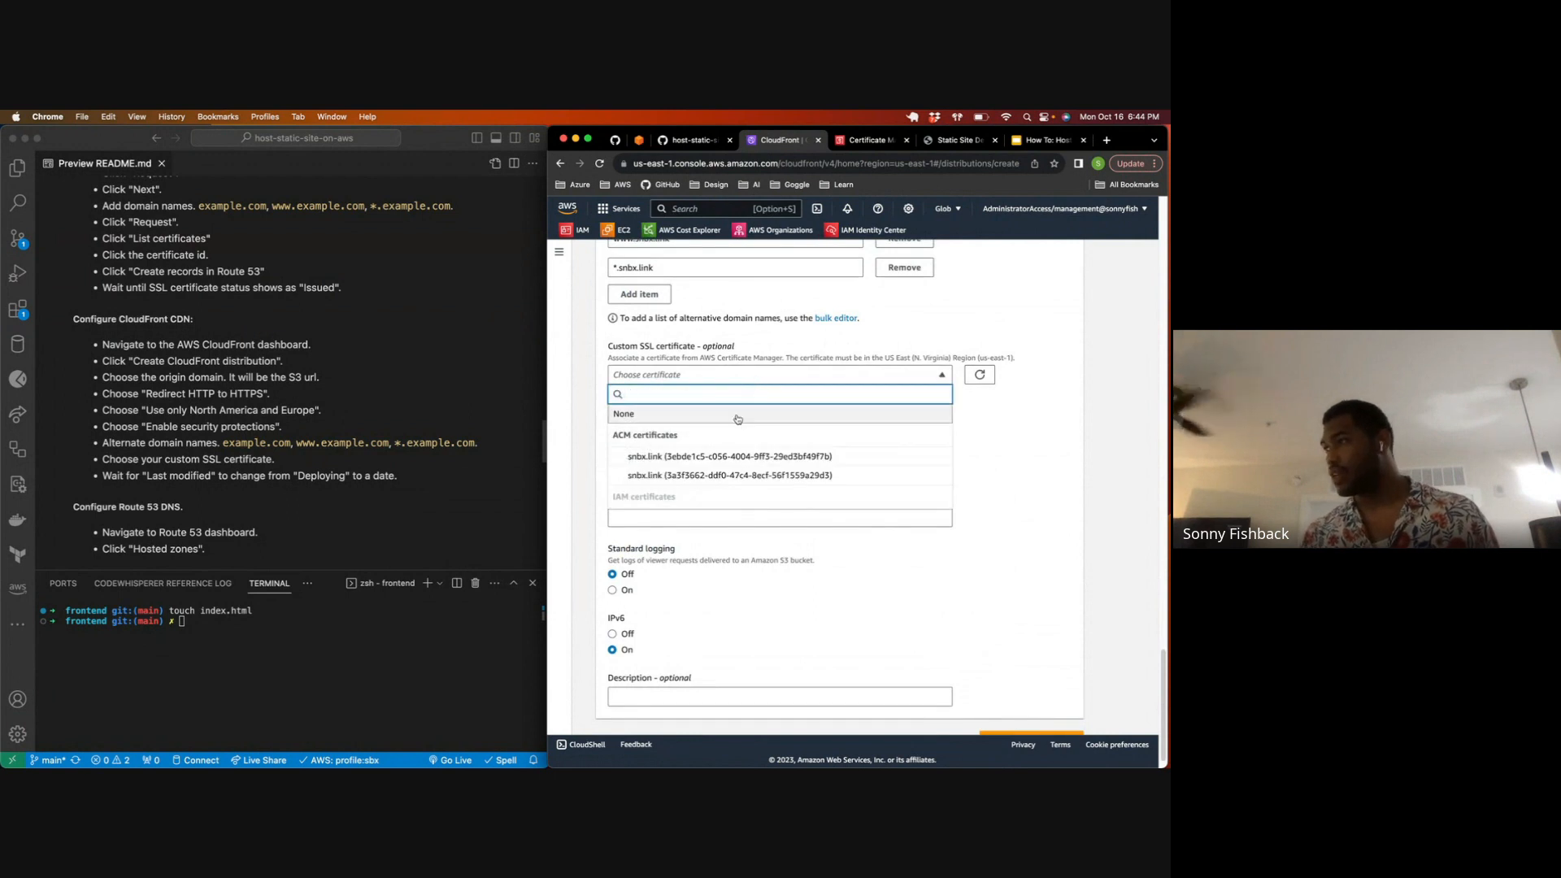
left_click(727, 475)
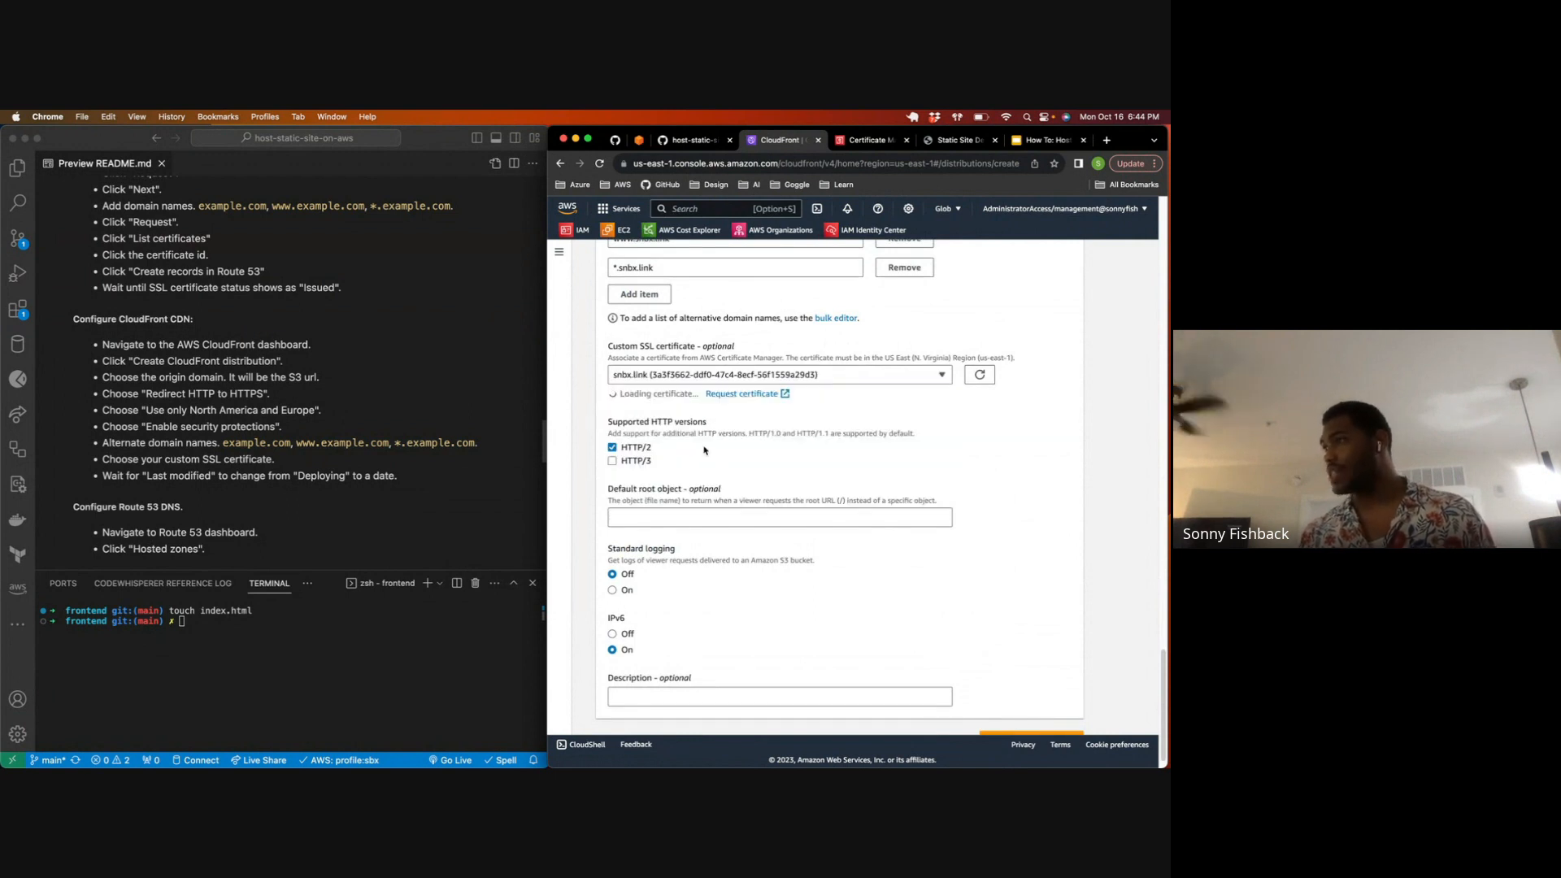
Step: Review the distribution's price class, domain names, SSL certificate, security policy, HTTP versions, default root object, logging and IPv6 settings
scroll(700, 443, "down", 5)
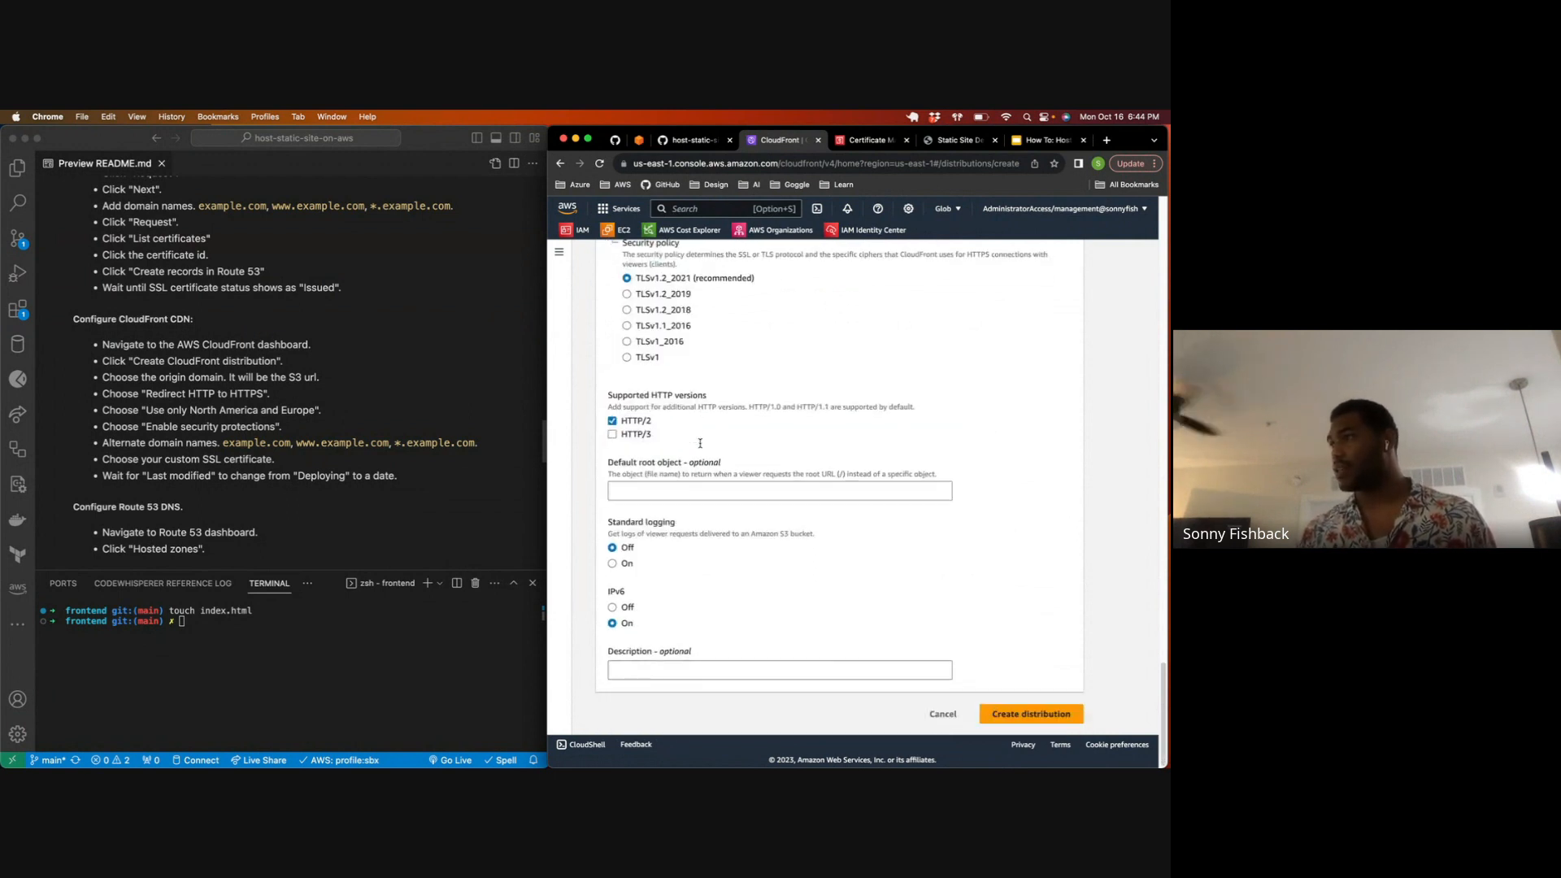
scroll(890, 368, "up", 15)
scroll(882, 378, "down", 10)
scroll(878, 383, "down", 10)
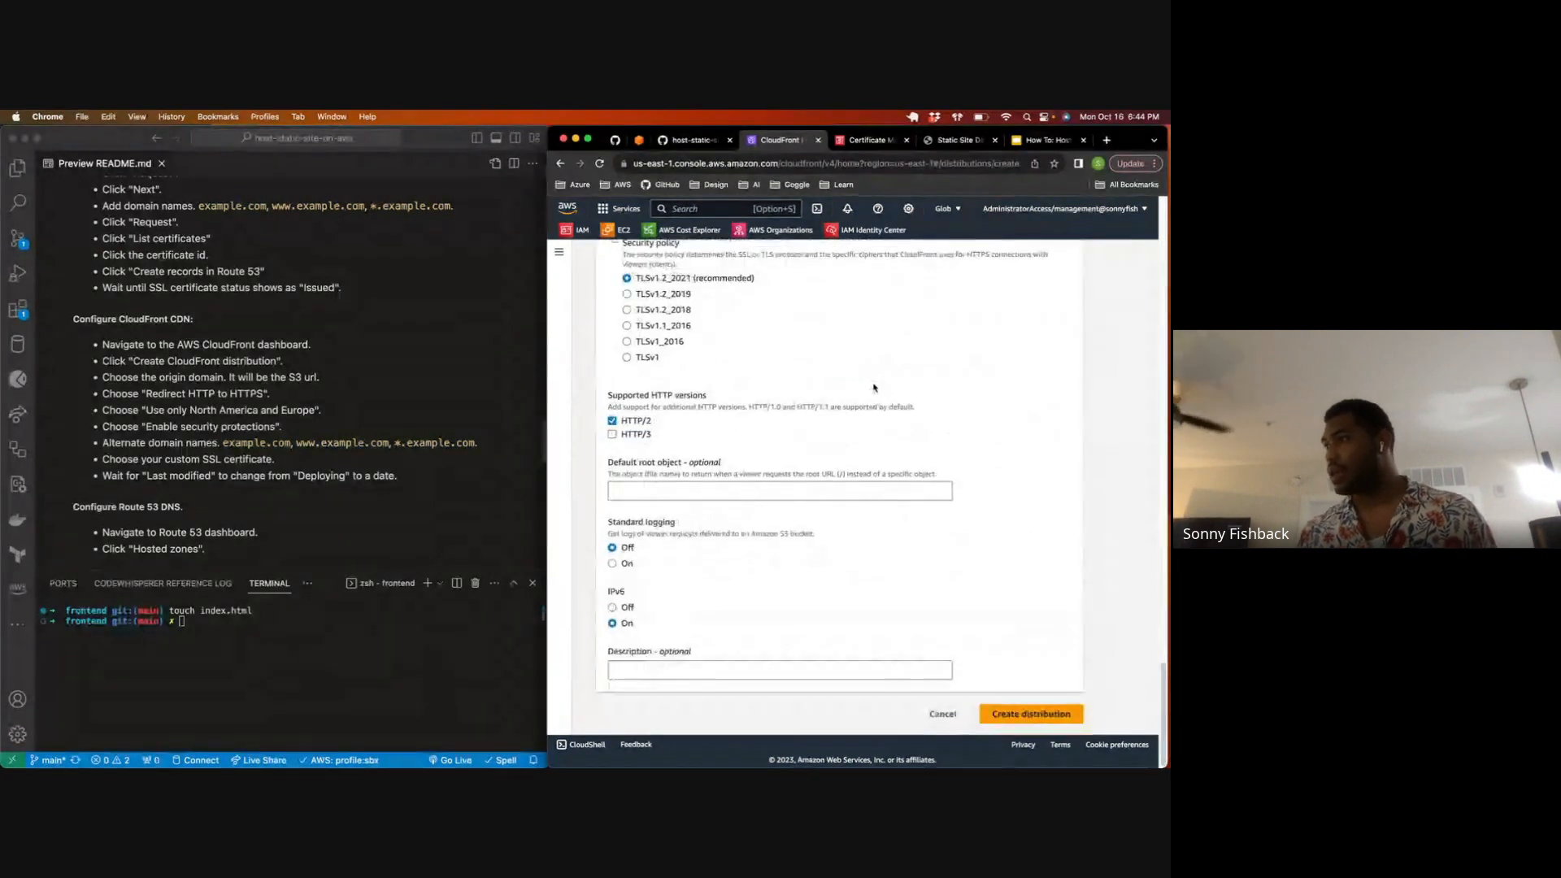
scroll(793, 400, "up", 8)
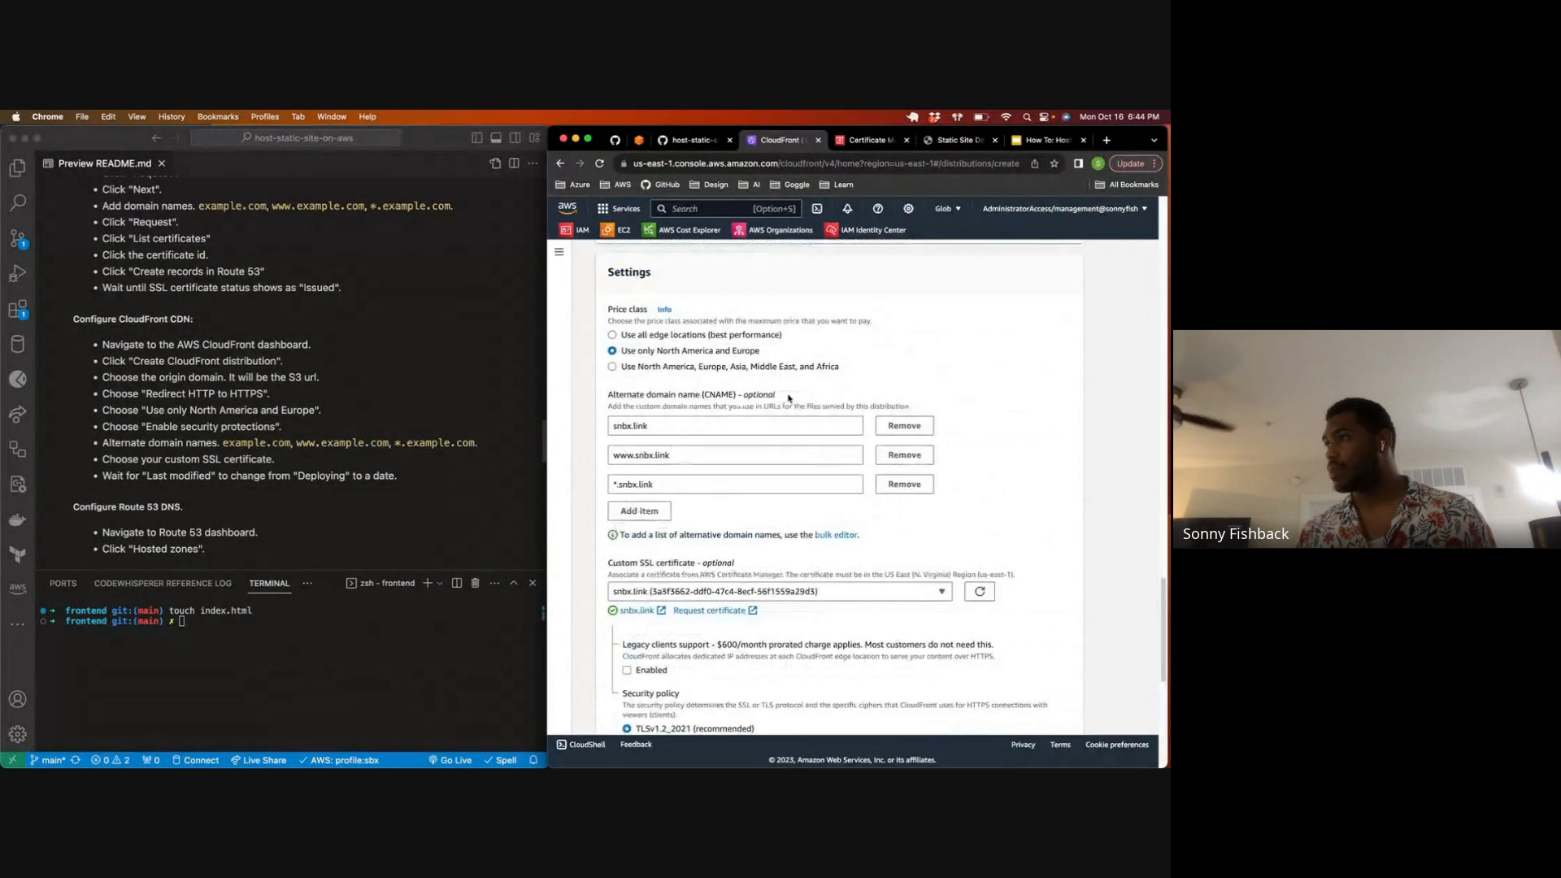
scroll(789, 400, "down", 7)
scroll(787, 398, "down", 2)
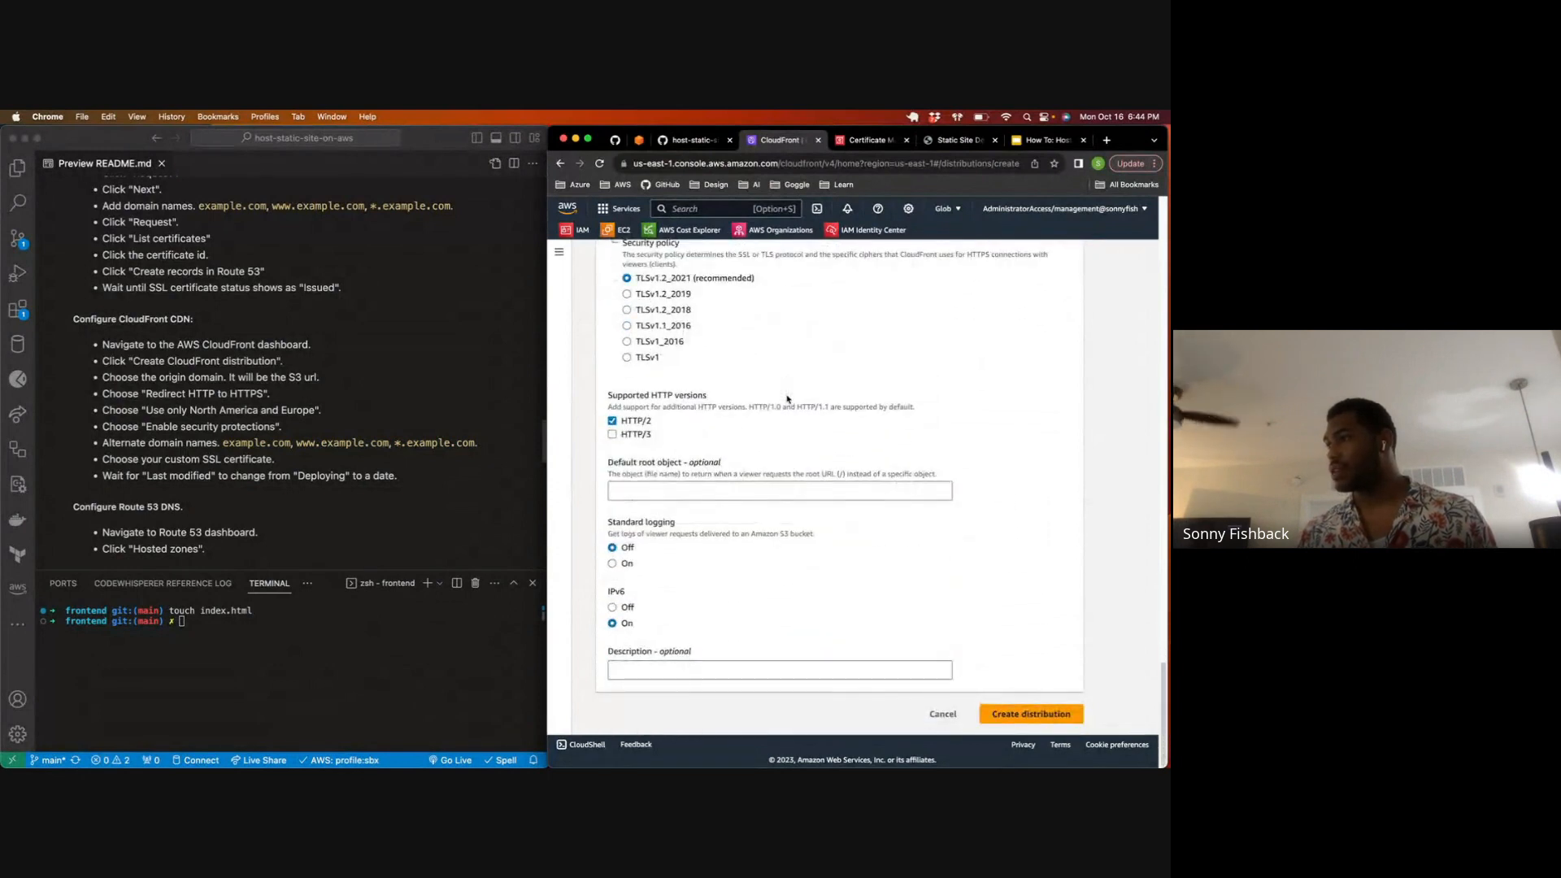
scroll(670, 423, "up", 5)
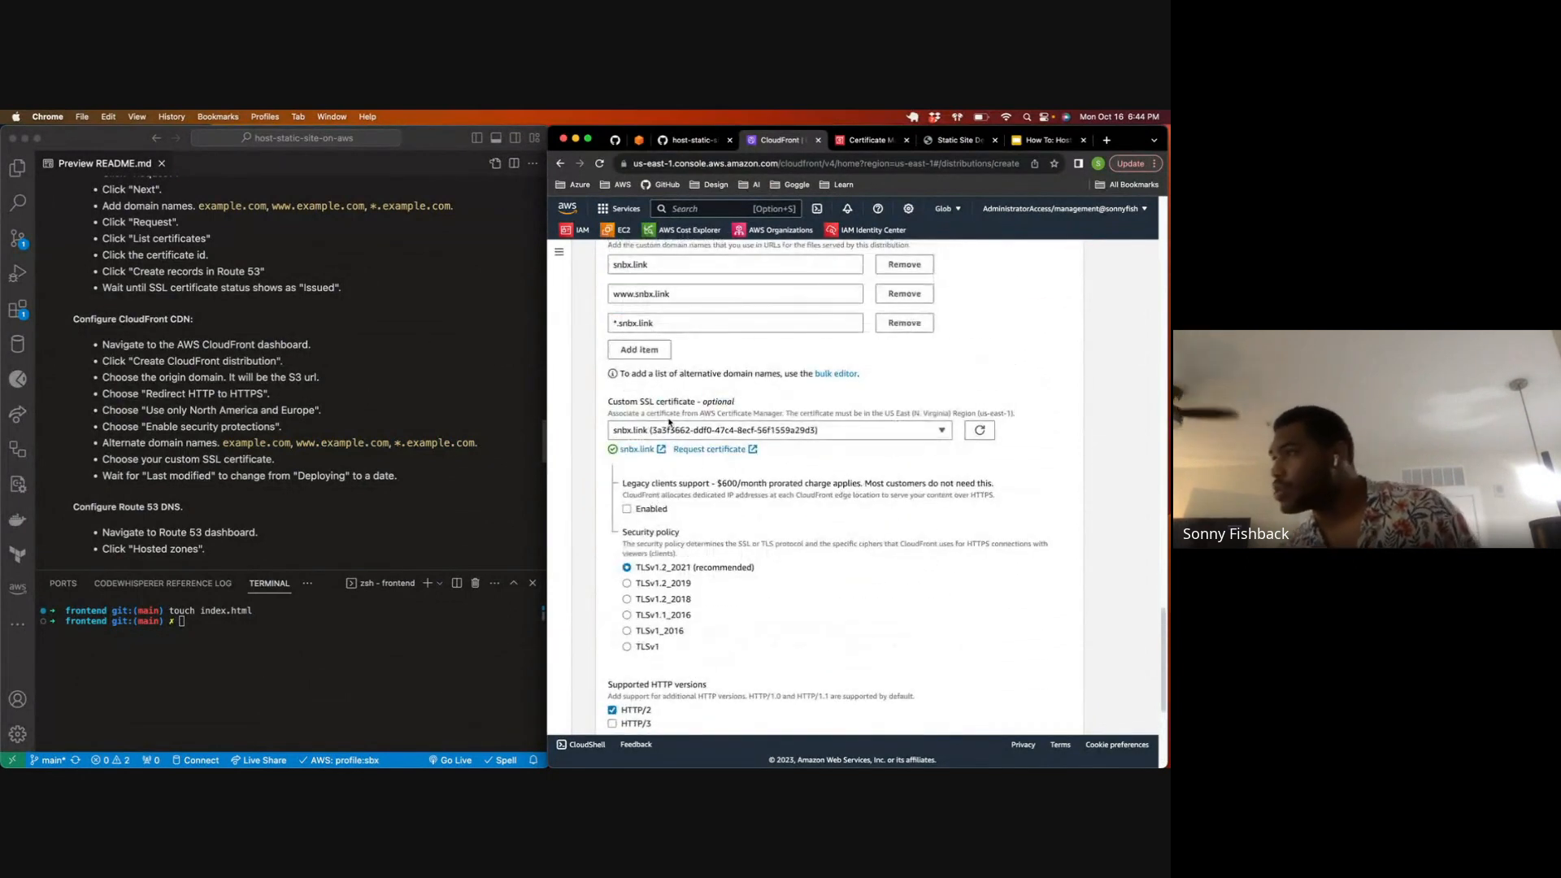
scroll(669, 423, "down", 5)
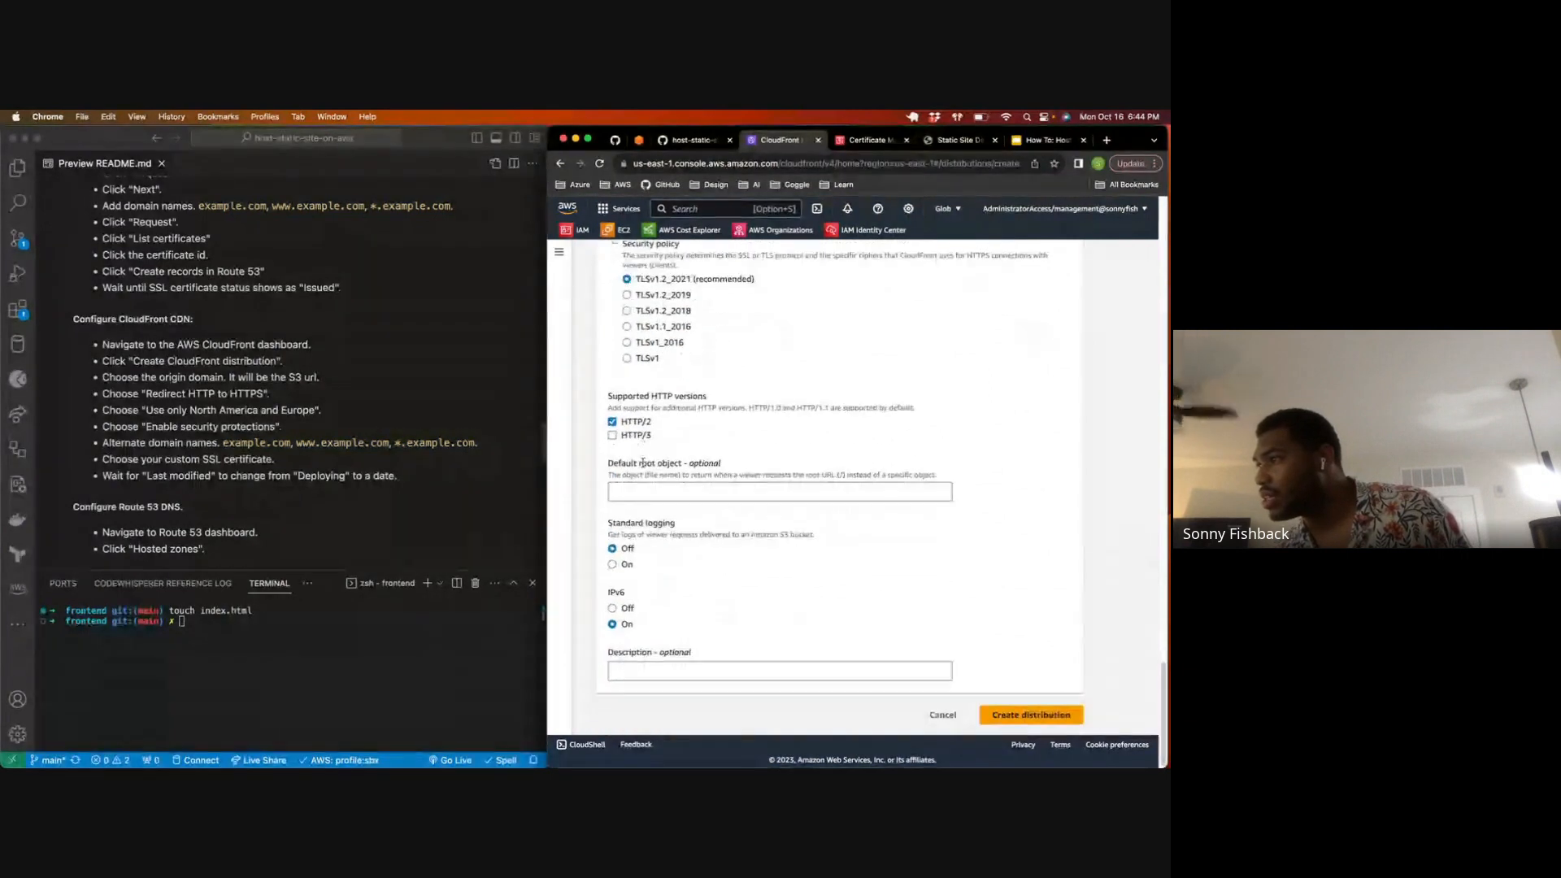
Step: Enable security protections in the distribution's Web Application Firewall settings, as listed in the README
scroll(643, 465, "up", 9)
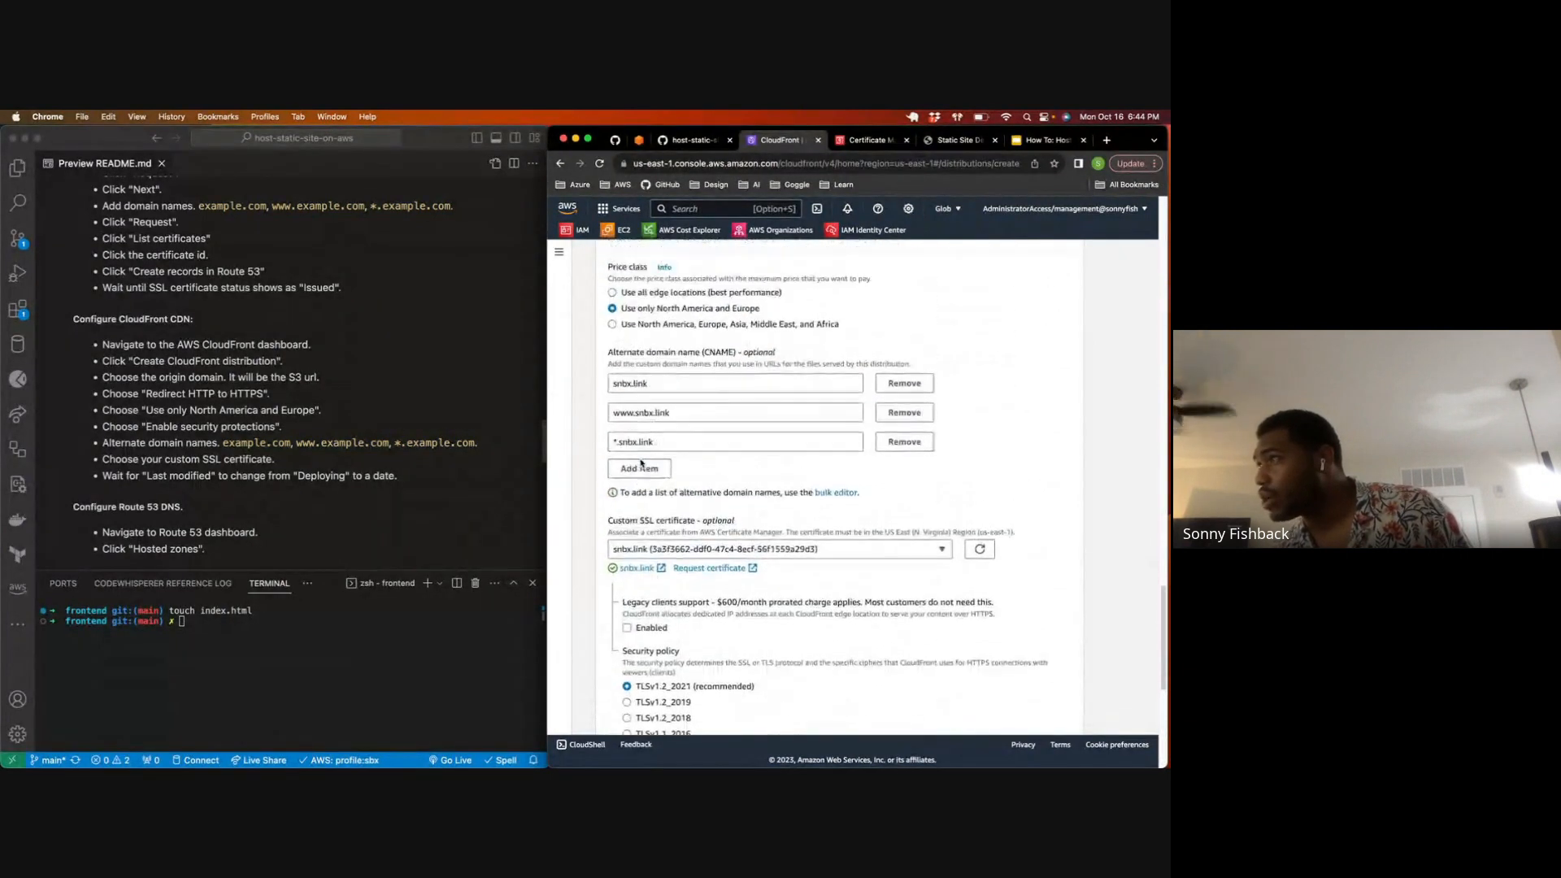
scroll(640, 458, "up", 12)
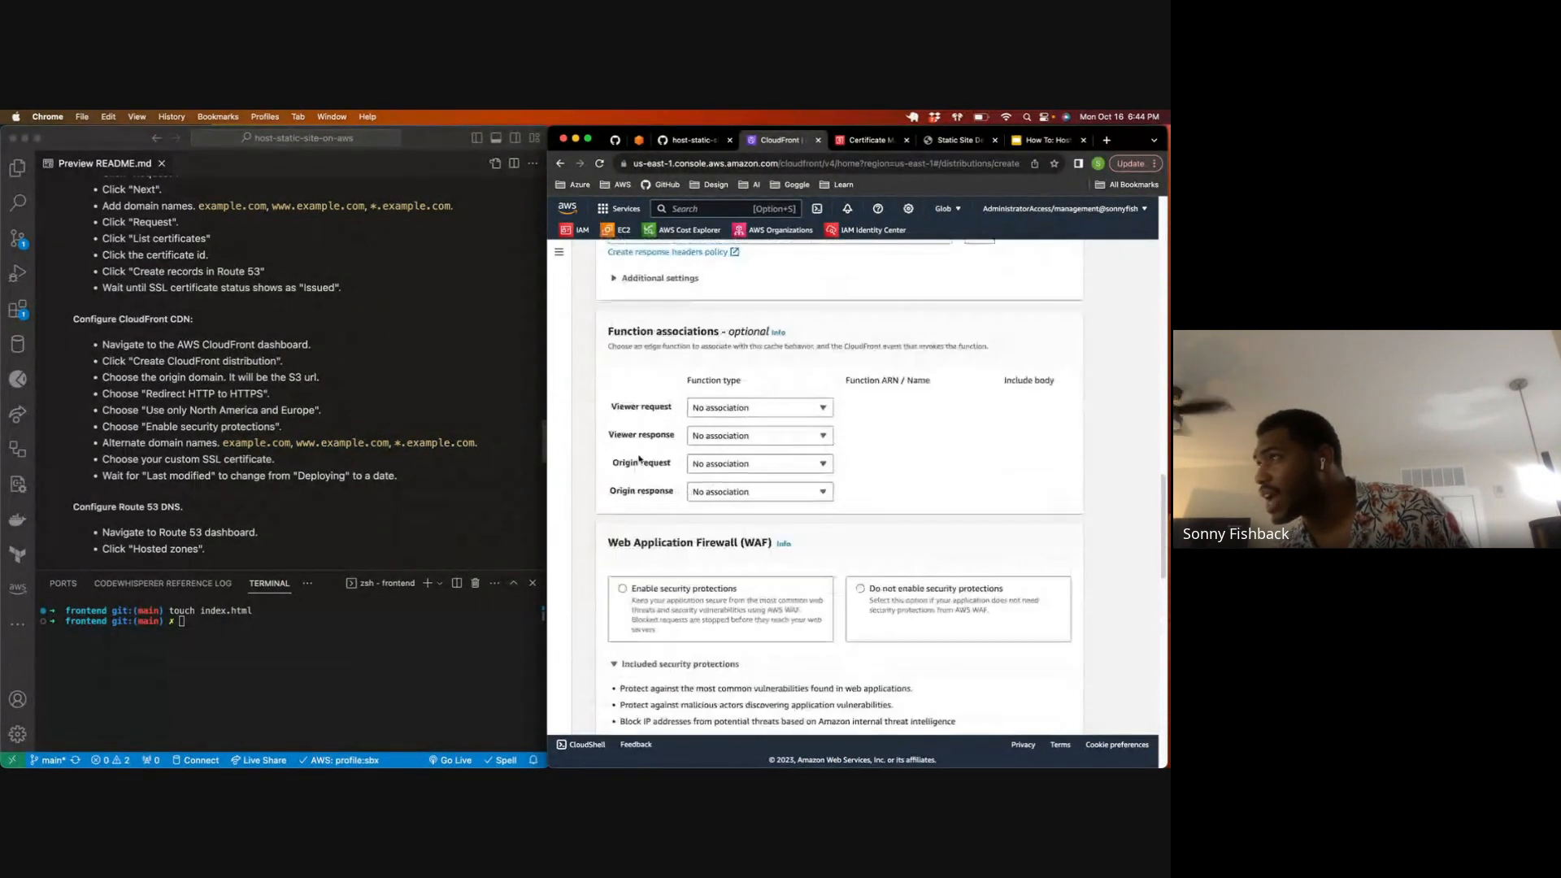
scroll(639, 459, "down", 4)
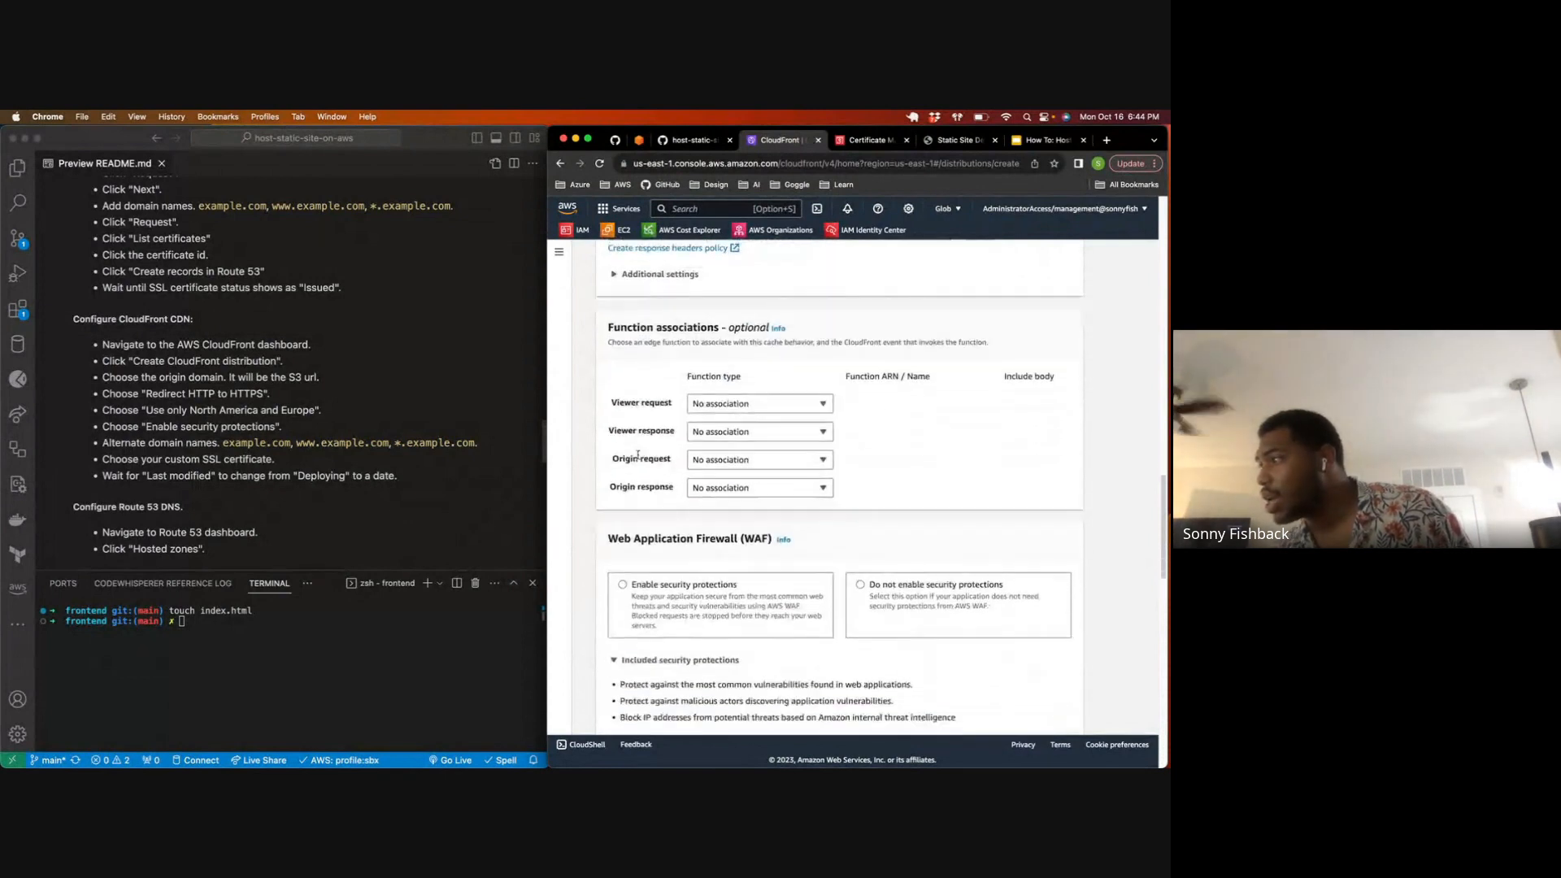
scroll(639, 459, "down", 7)
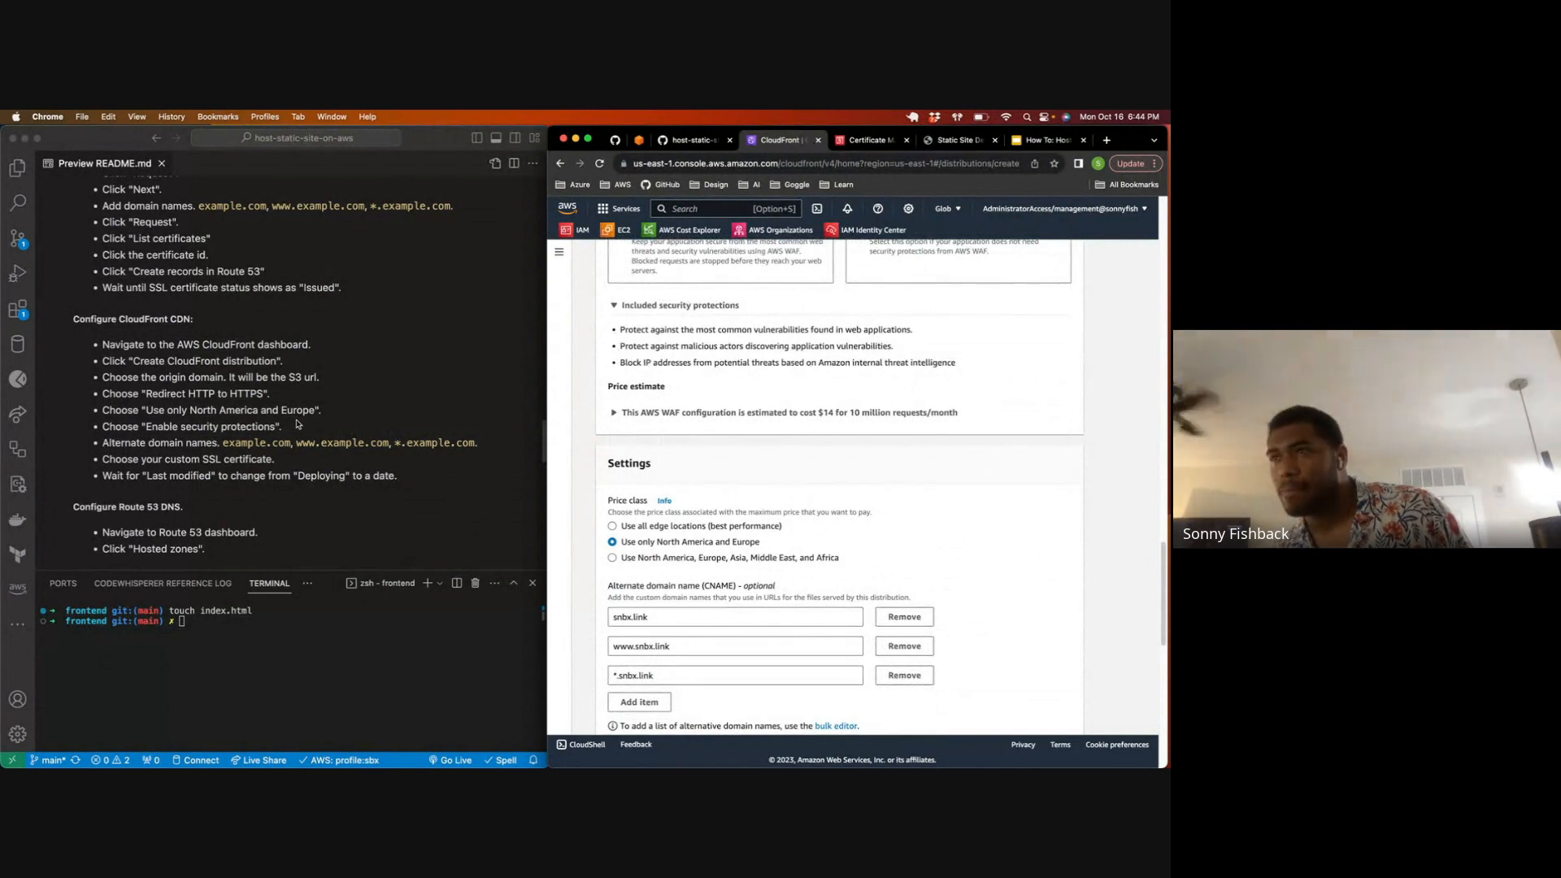
scroll(601, 432, "up", 2)
scroll(621, 437, "up", 2)
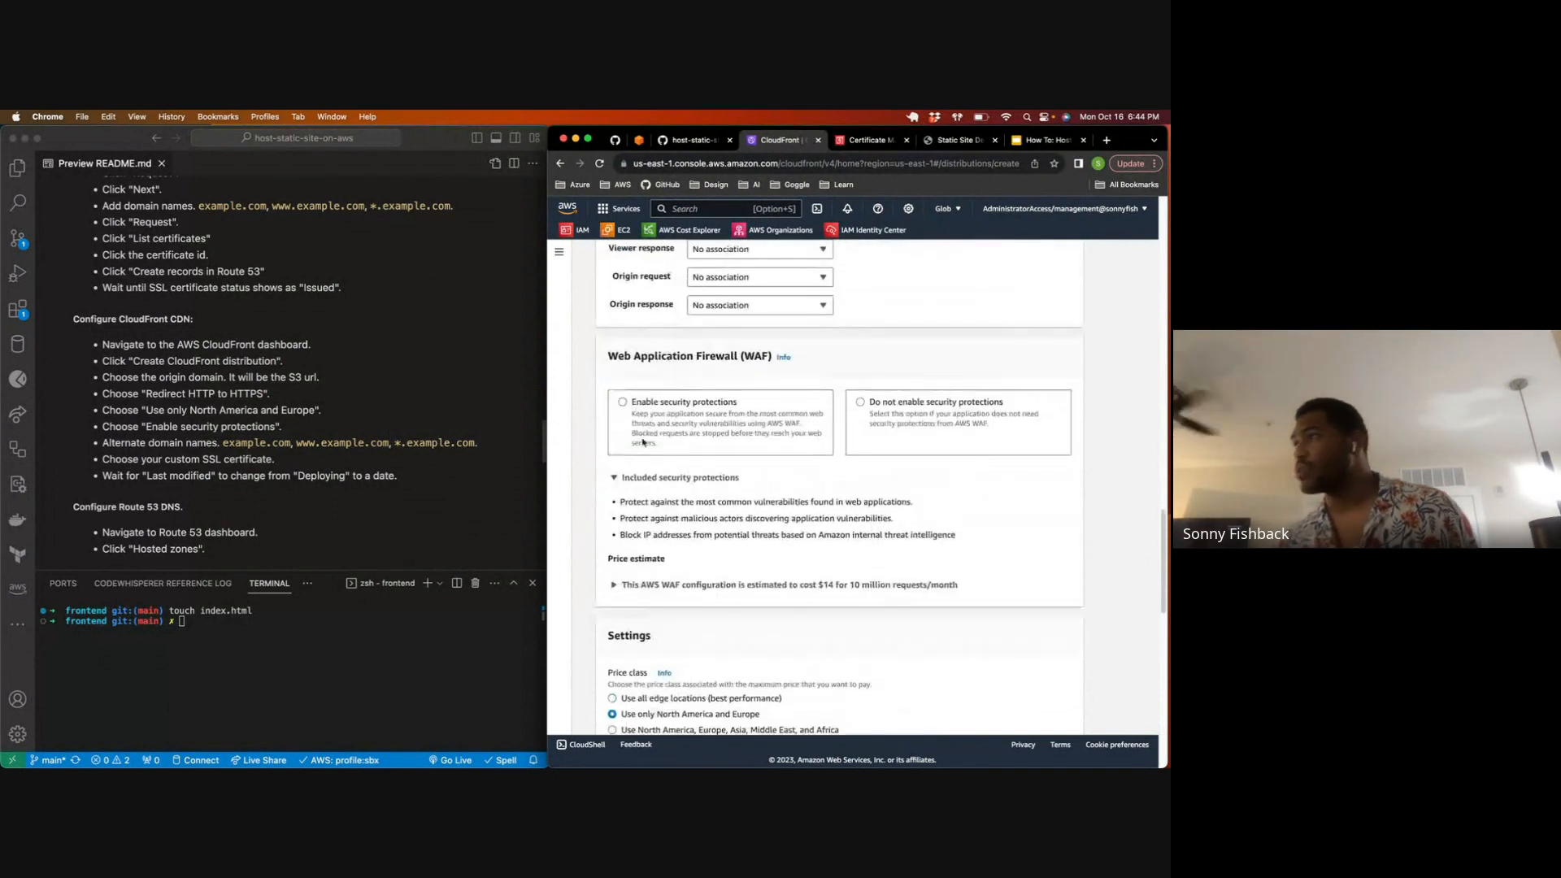
left_click(622, 402)
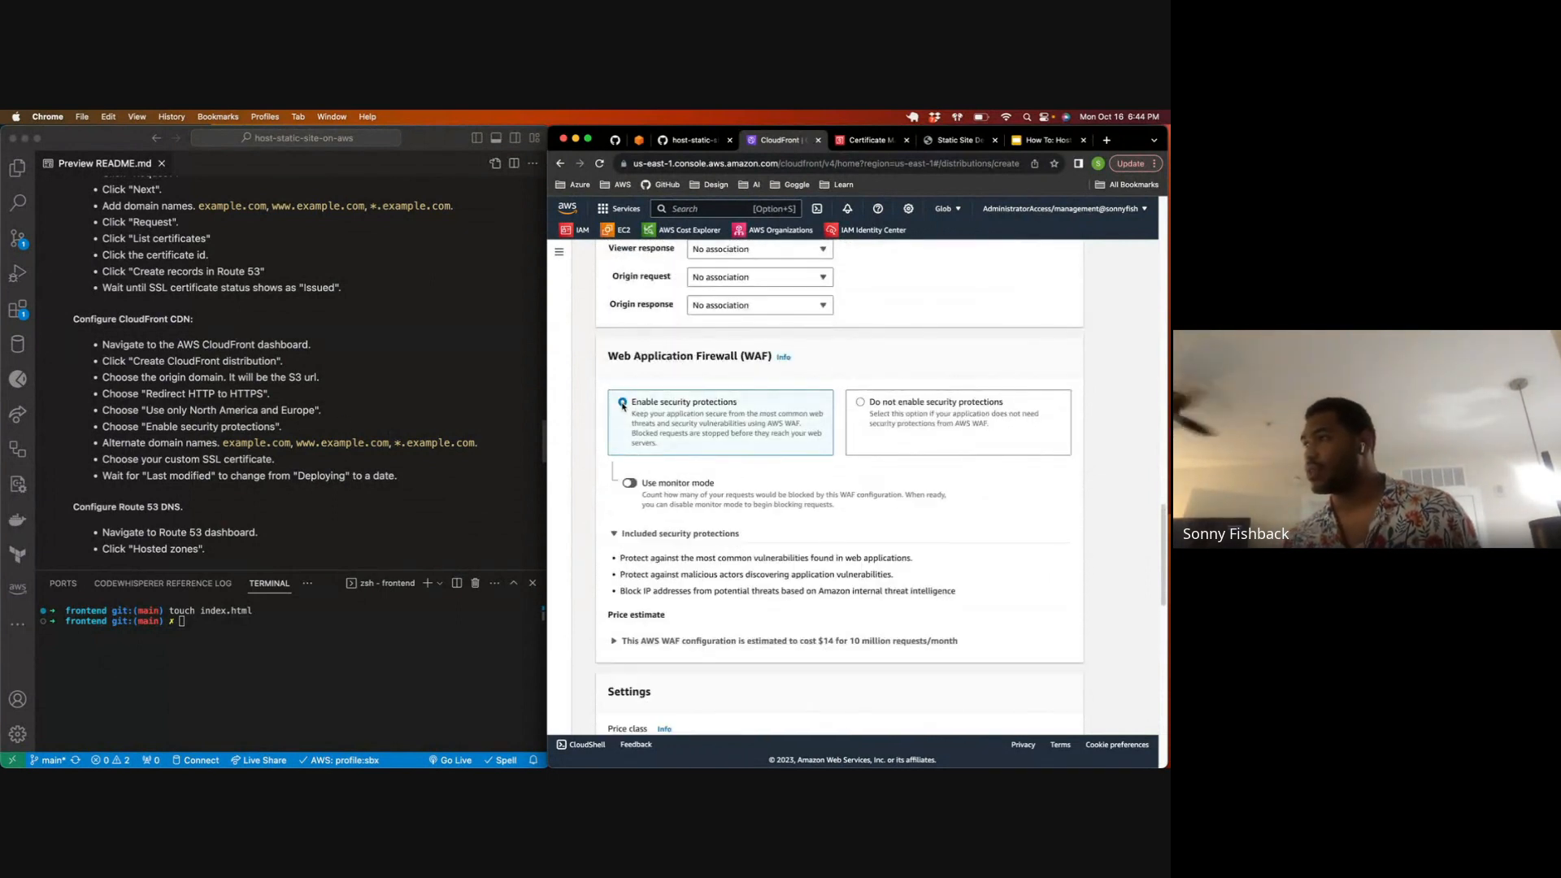
Step: Set the viewer protocol policy to Redirect HTTP to HTTPS and create the distribution
scroll(646, 455, "down", 10)
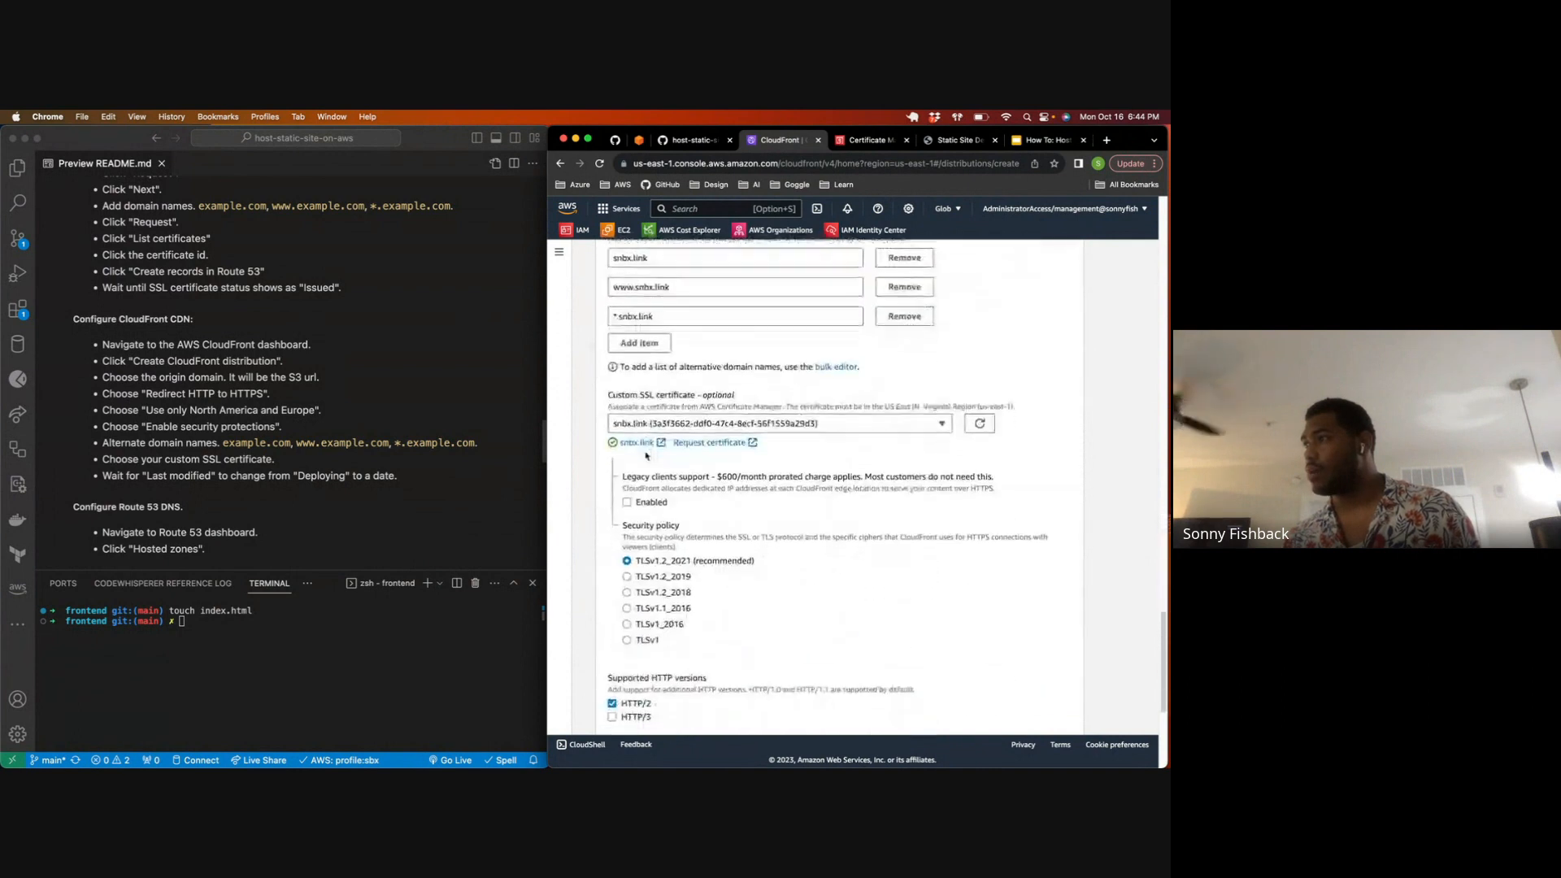
scroll(791, 476, "up", 10)
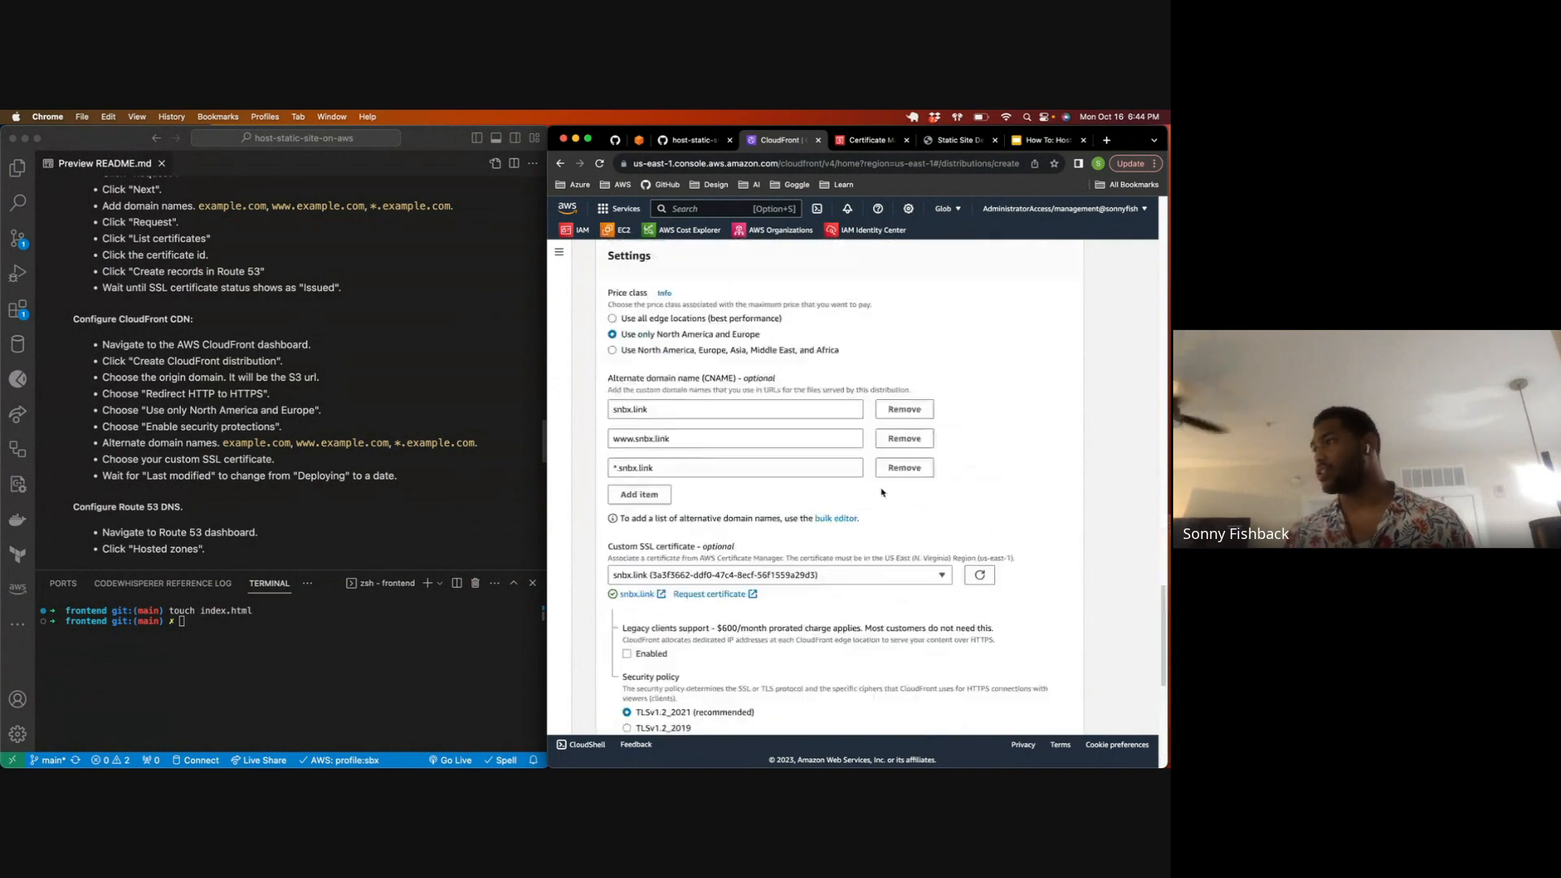
scroll(791, 477, "up", 5)
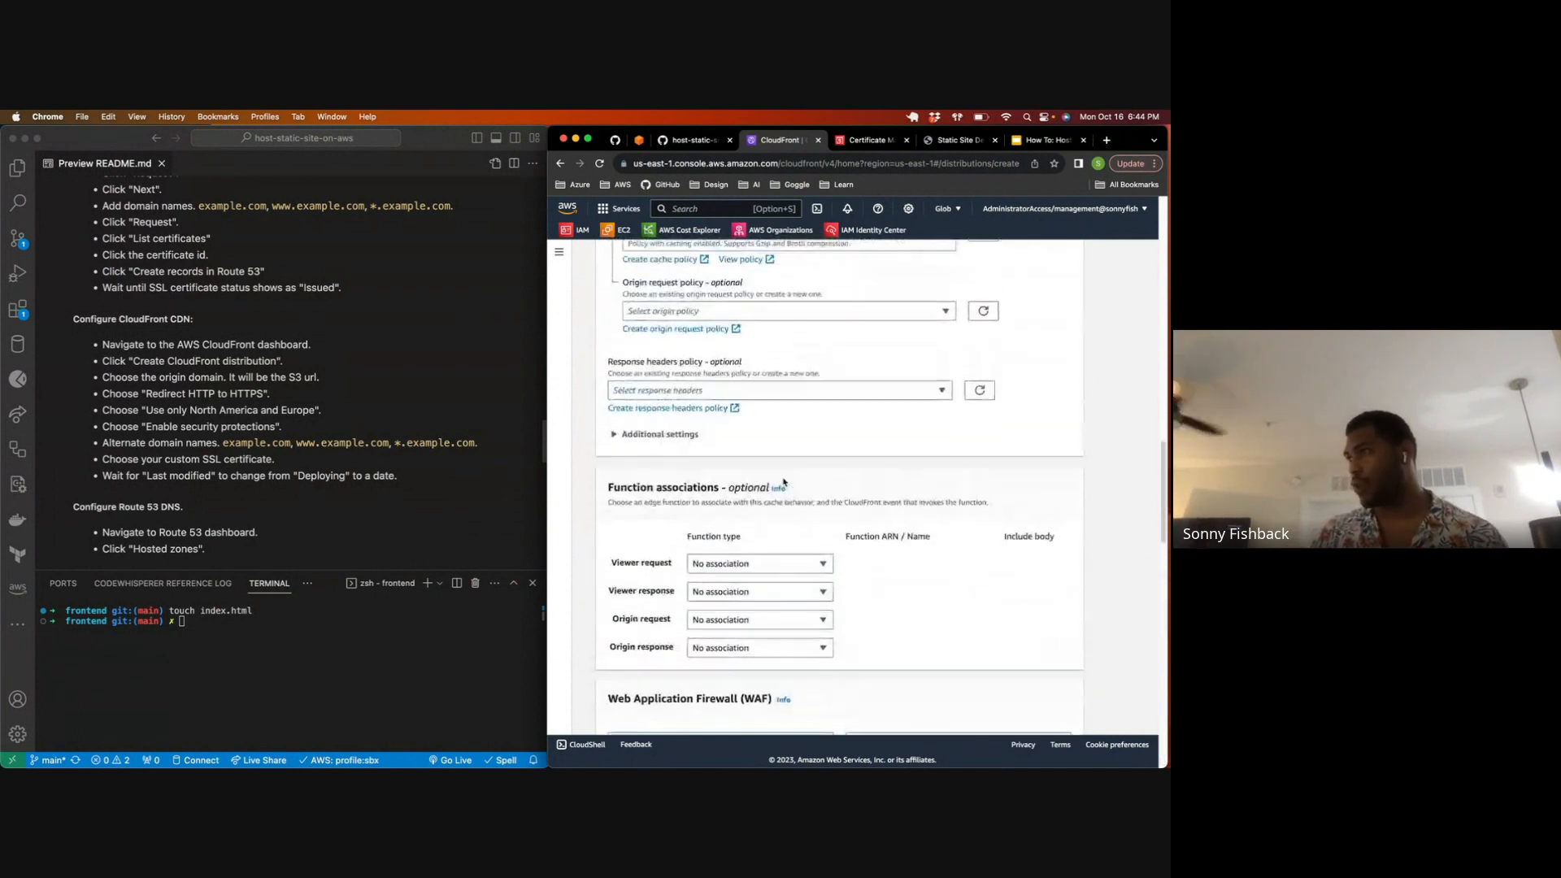
scroll(748, 460, "up", 2)
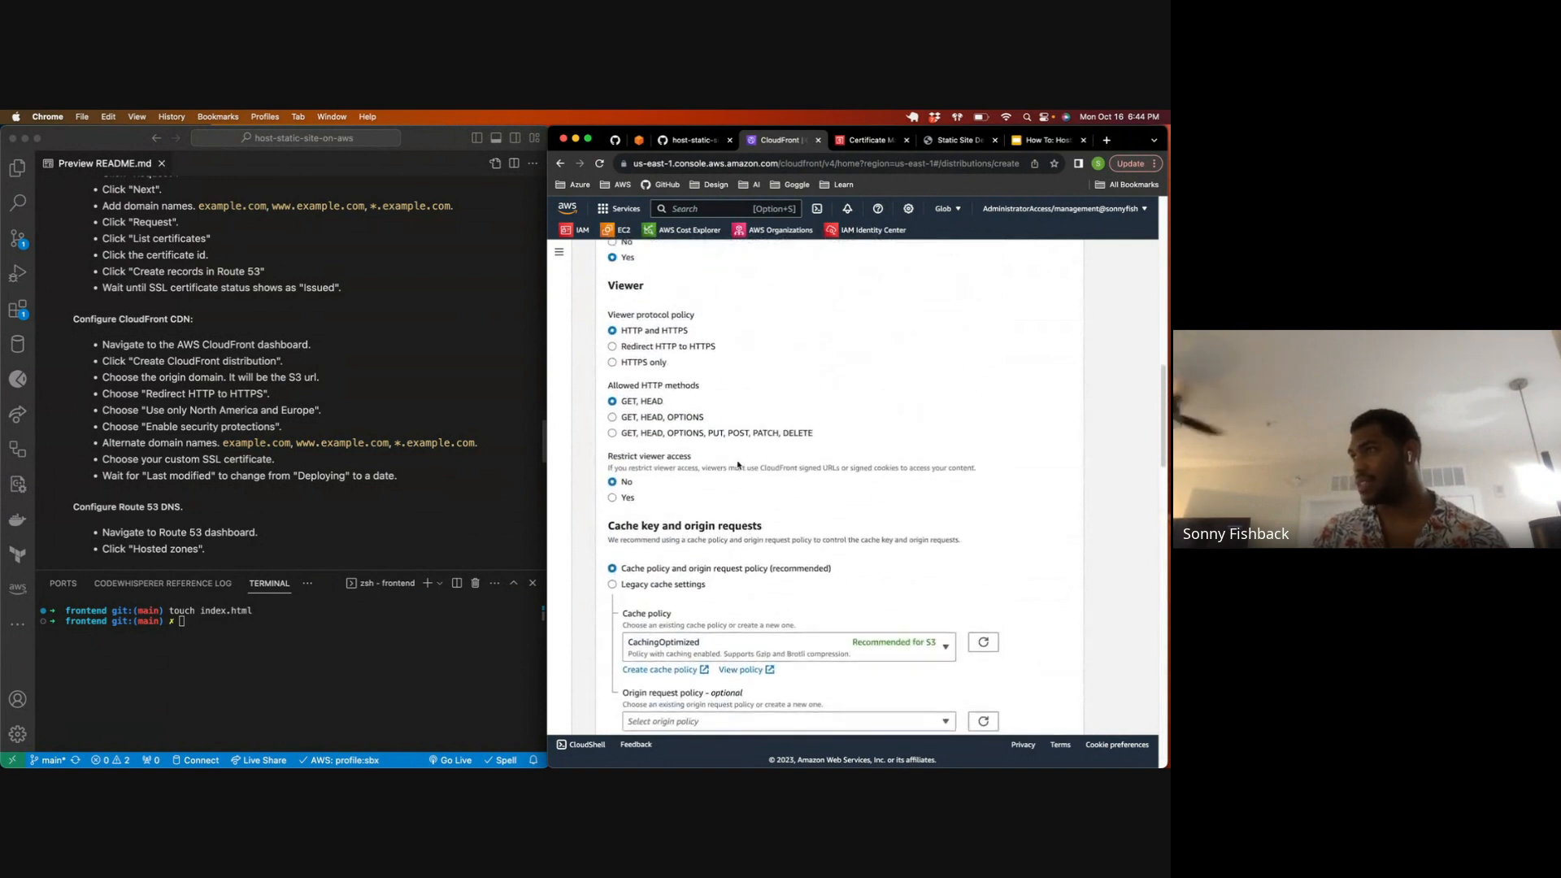
left_click(613, 371)
scroll(725, 409, "down", 15)
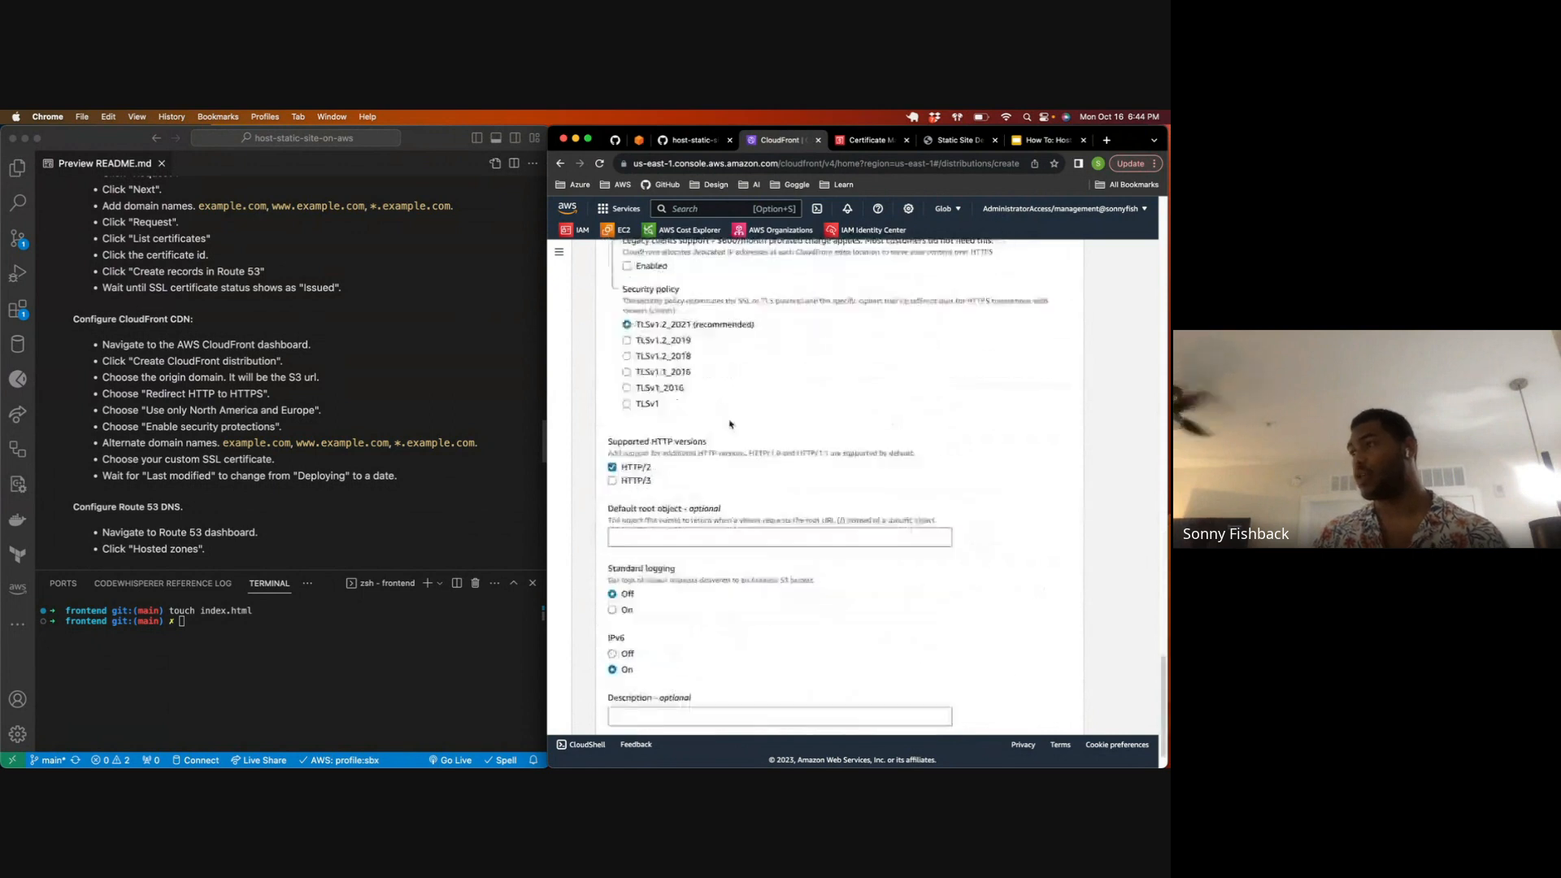
left_click(1015, 707)
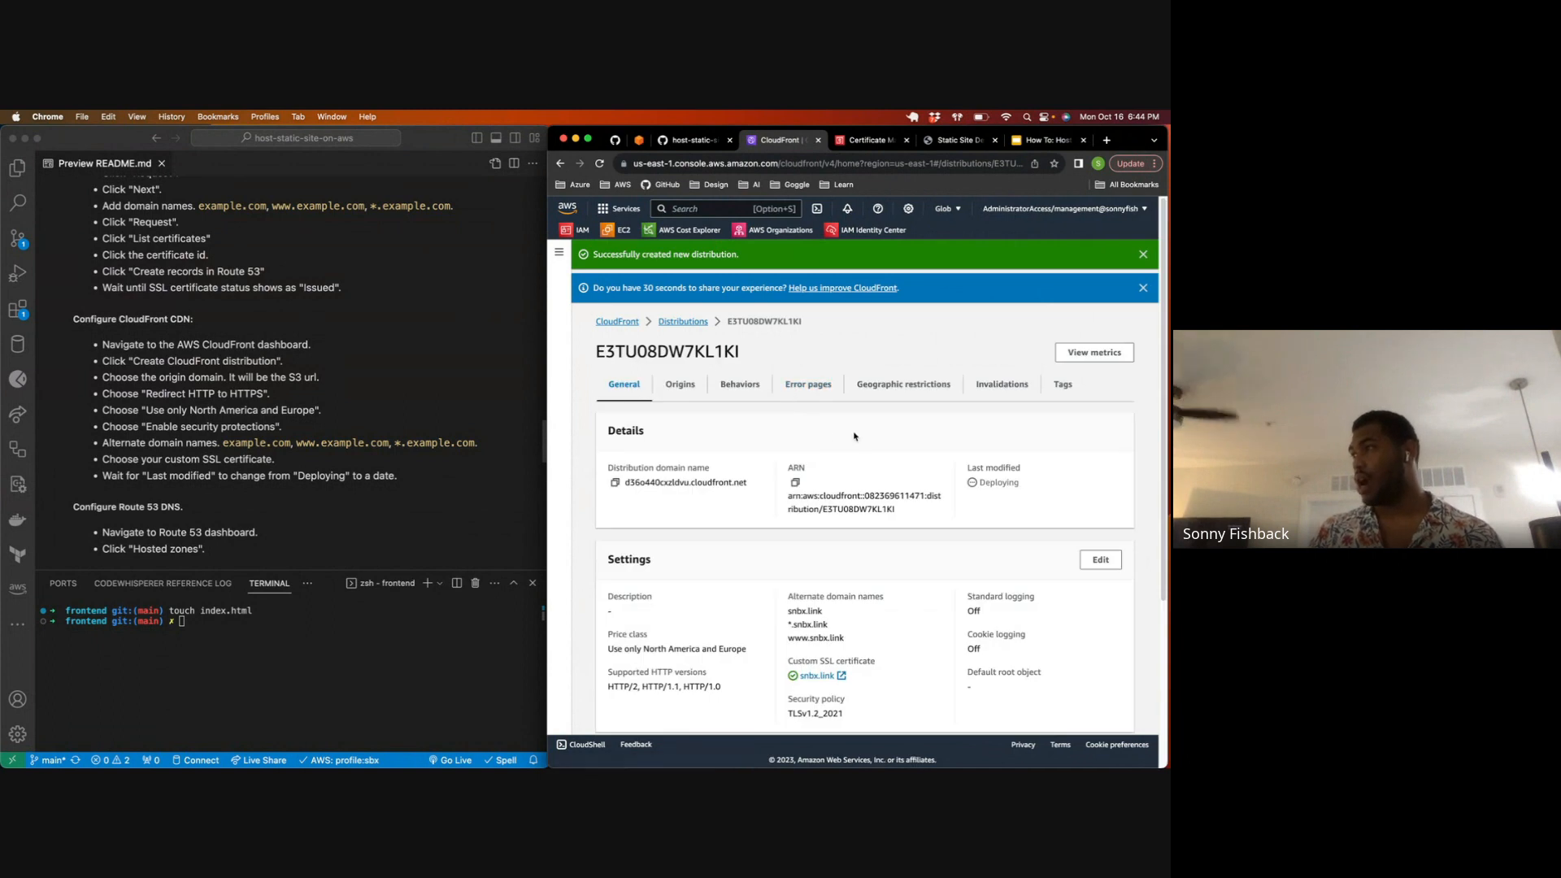
Step: Check the new distribution's Last modified status against the final CloudFront instruction in the README
scroll(439, 414, "down", 3)
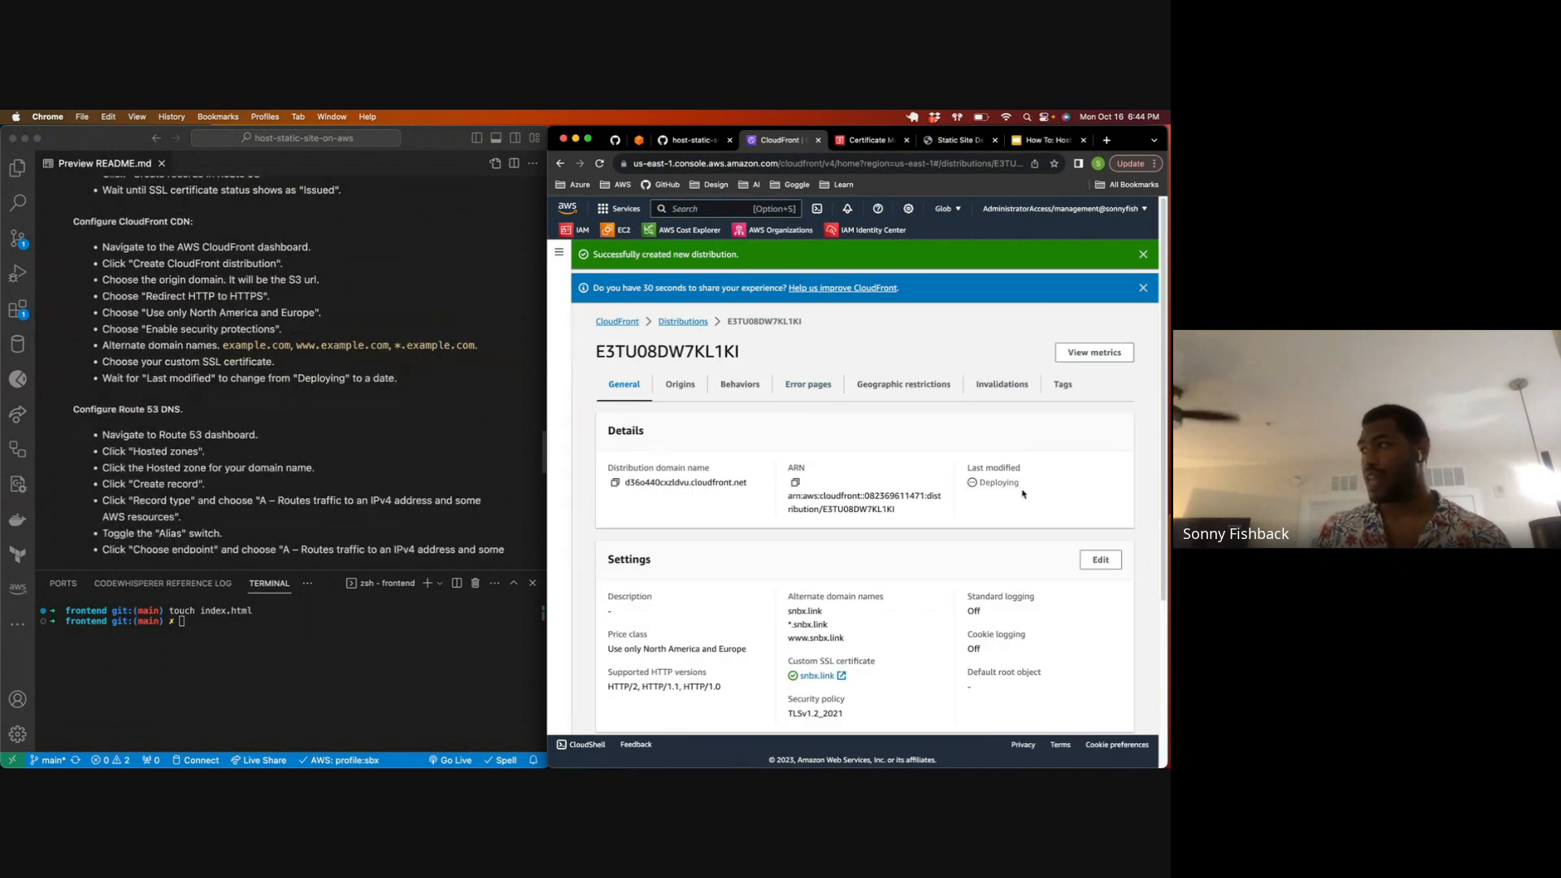
left_click_drag(981, 483, 1048, 488)
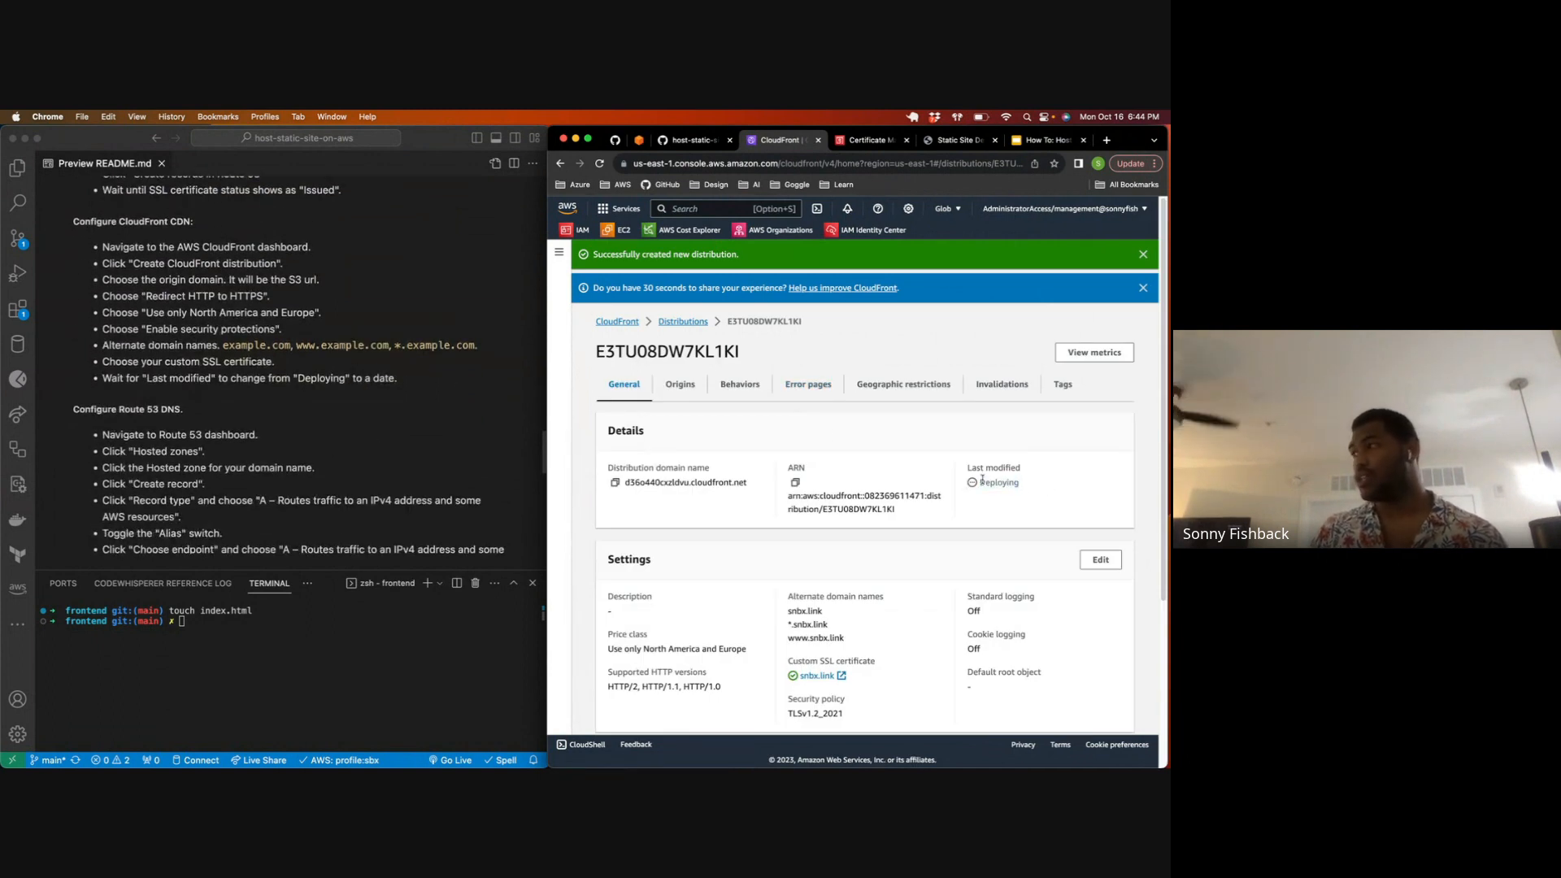
left_click_drag(968, 468, 1048, 472)
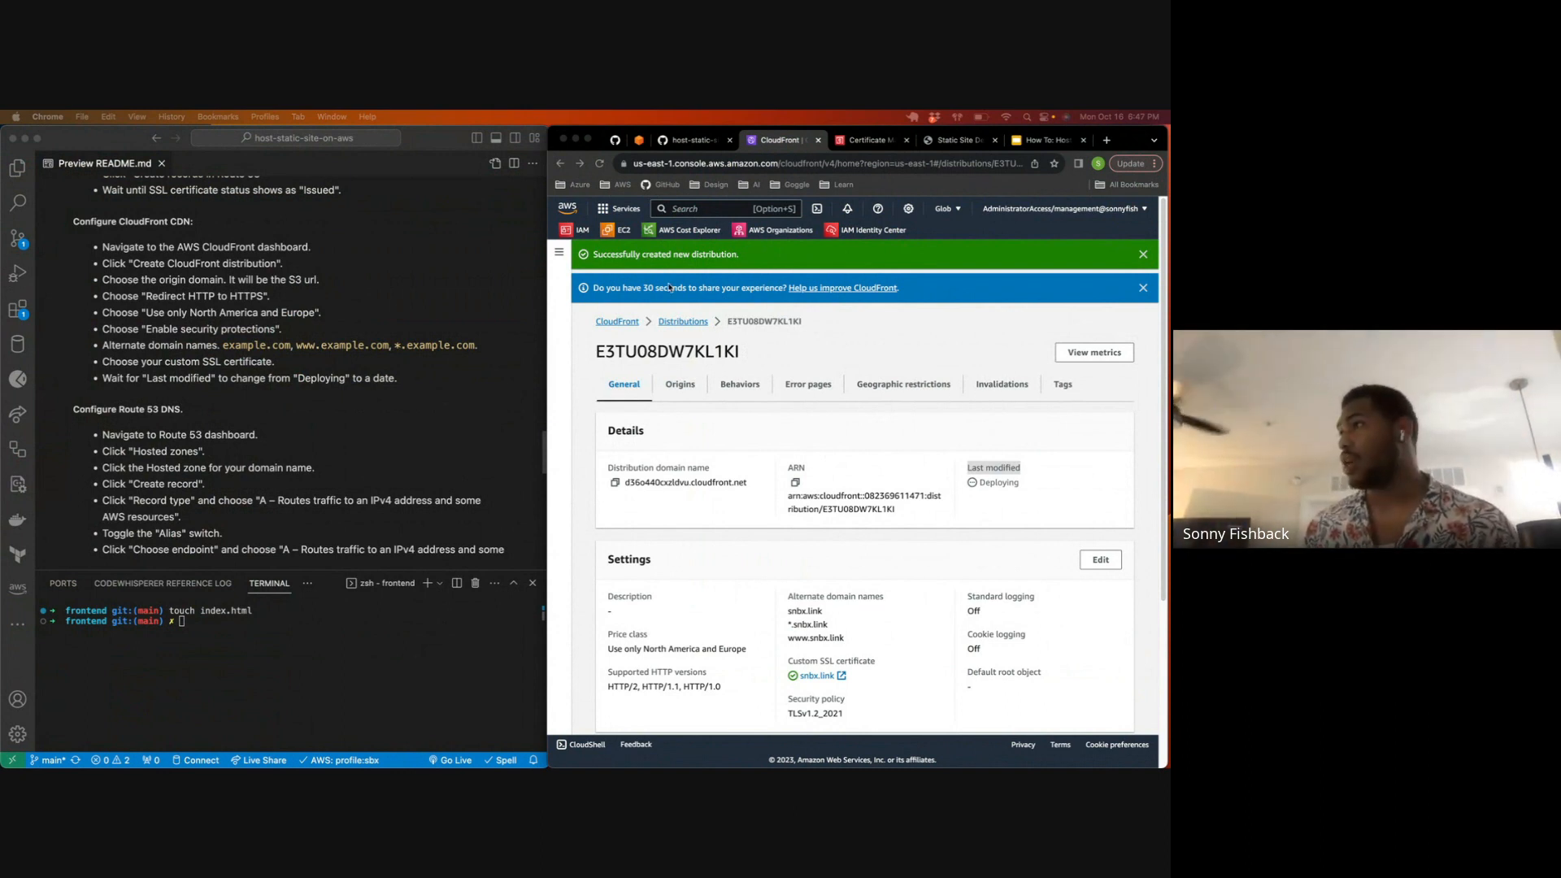
Step: Refresh the distribution's details until its Last modified status changes from Deploying to a date
left_click(600, 164)
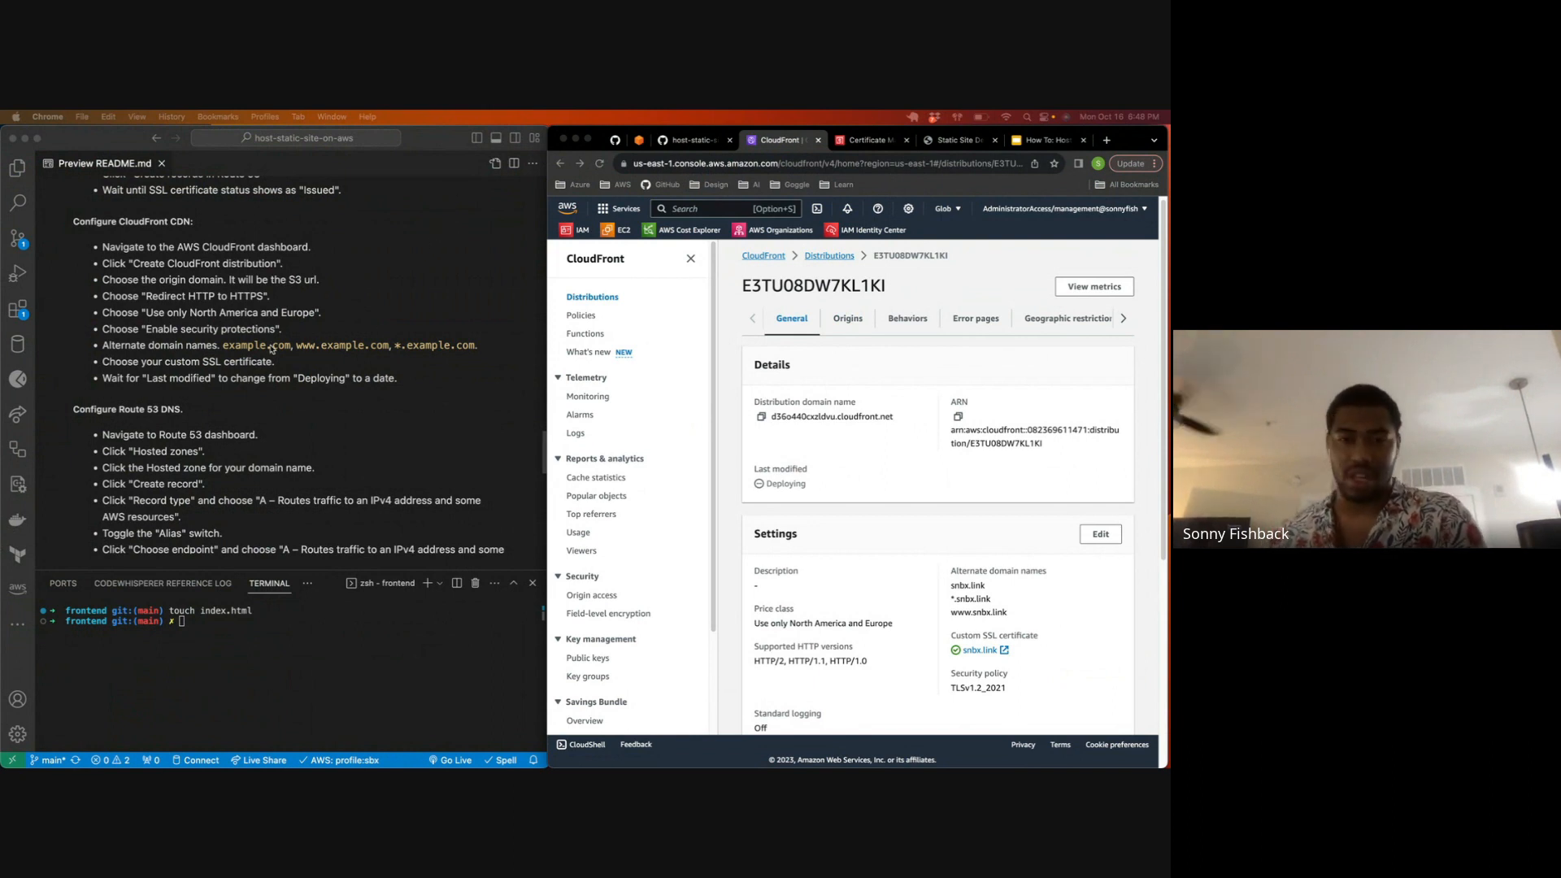
left_click(716, 317)
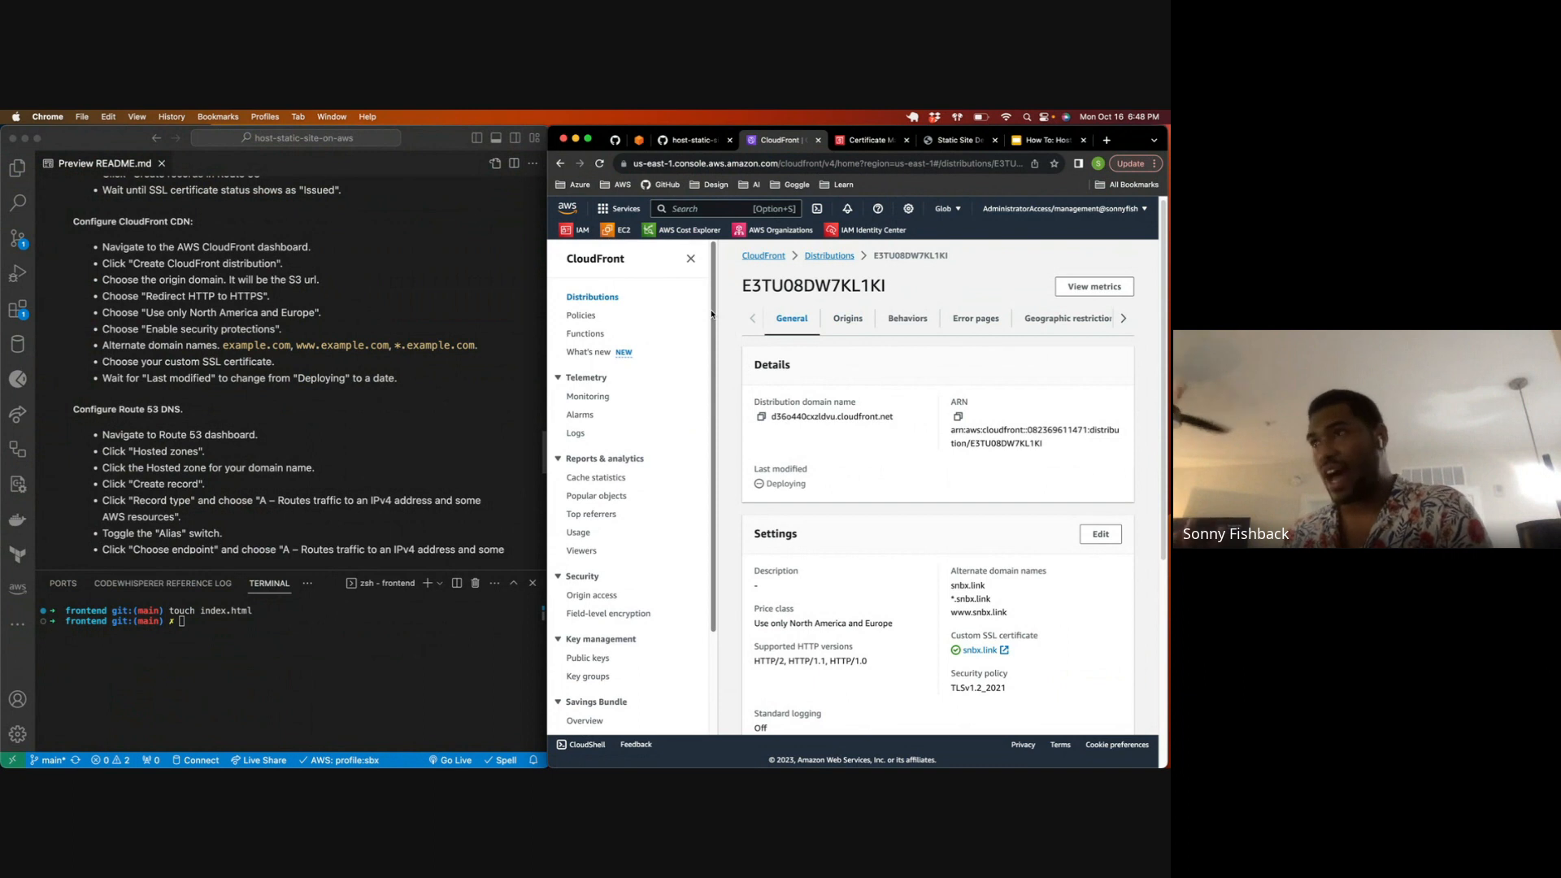
left_click_drag(715, 301, 712, 347)
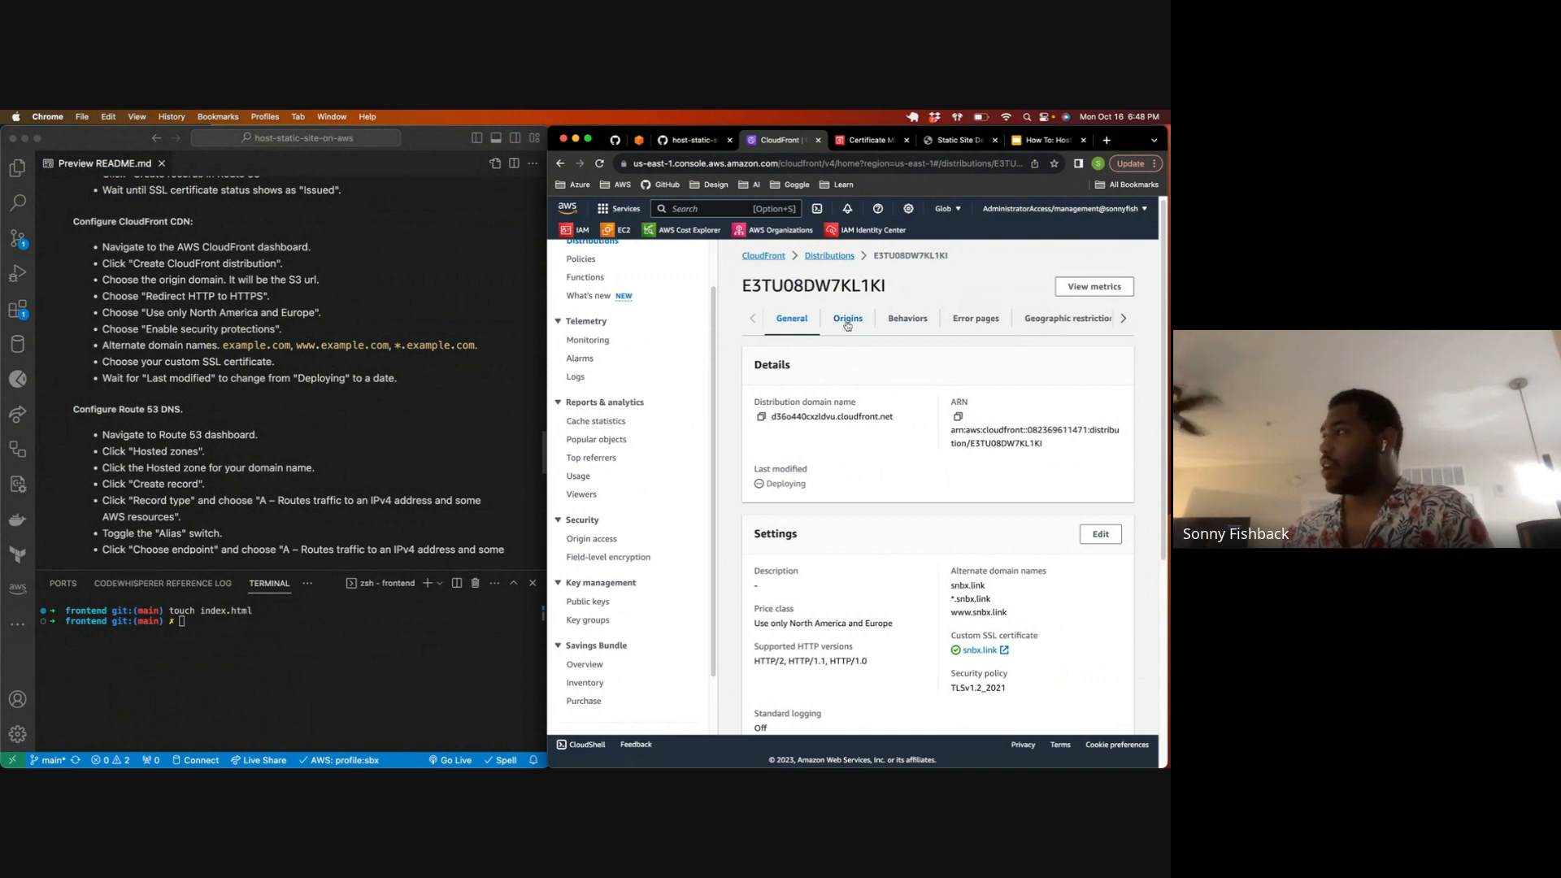
left_click(599, 164)
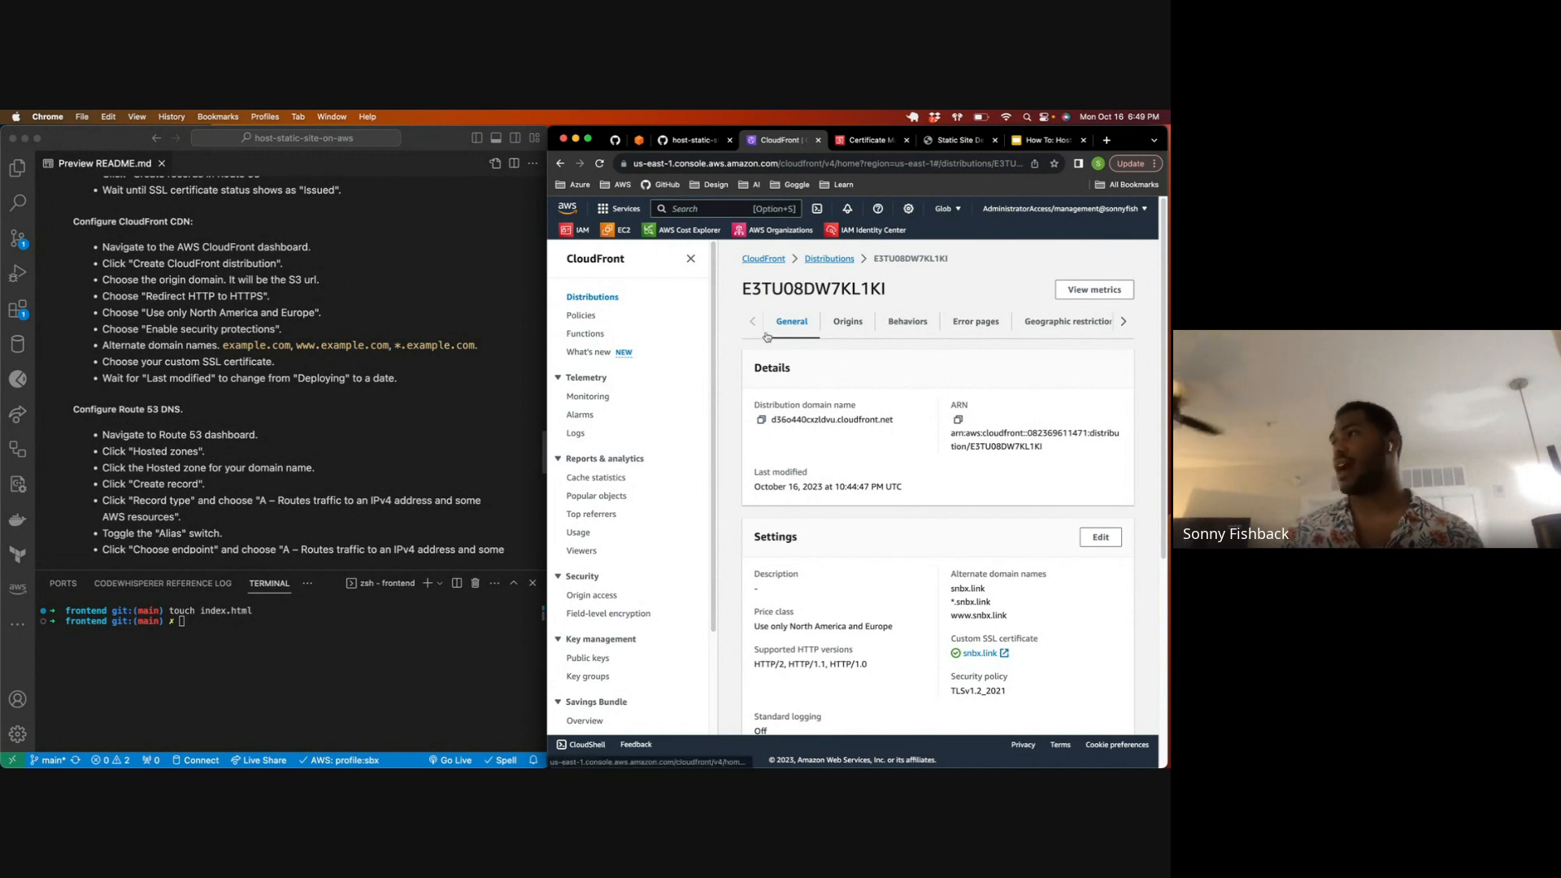
Step: Copy the distribution domain name and load it in a new browser tab to test the site through CloudFront, closing the tab after each check
left_click(761, 419)
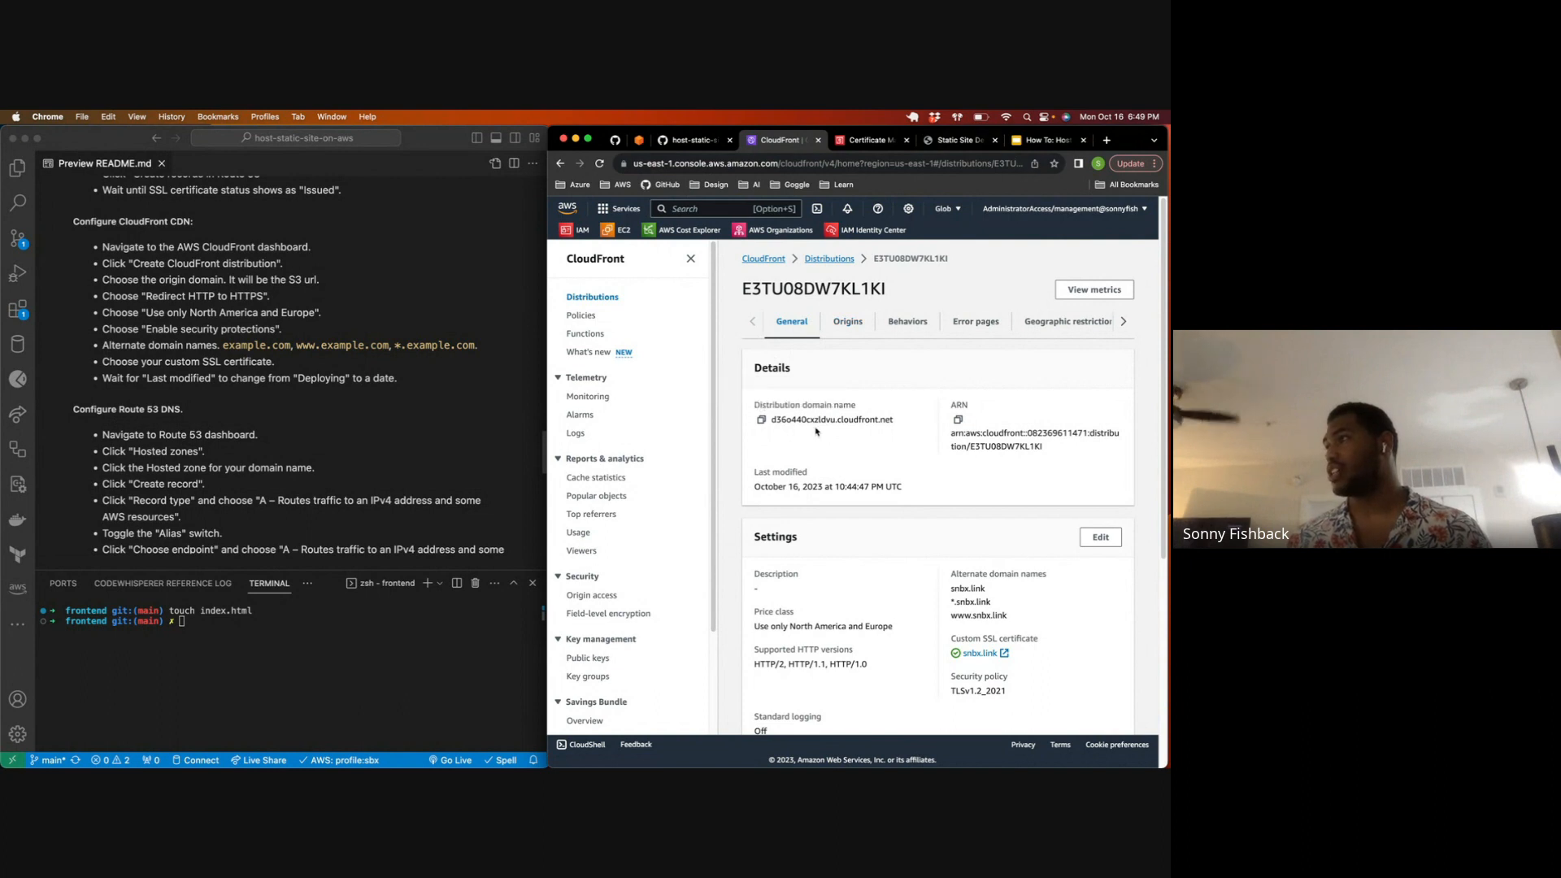
left_click(761, 420)
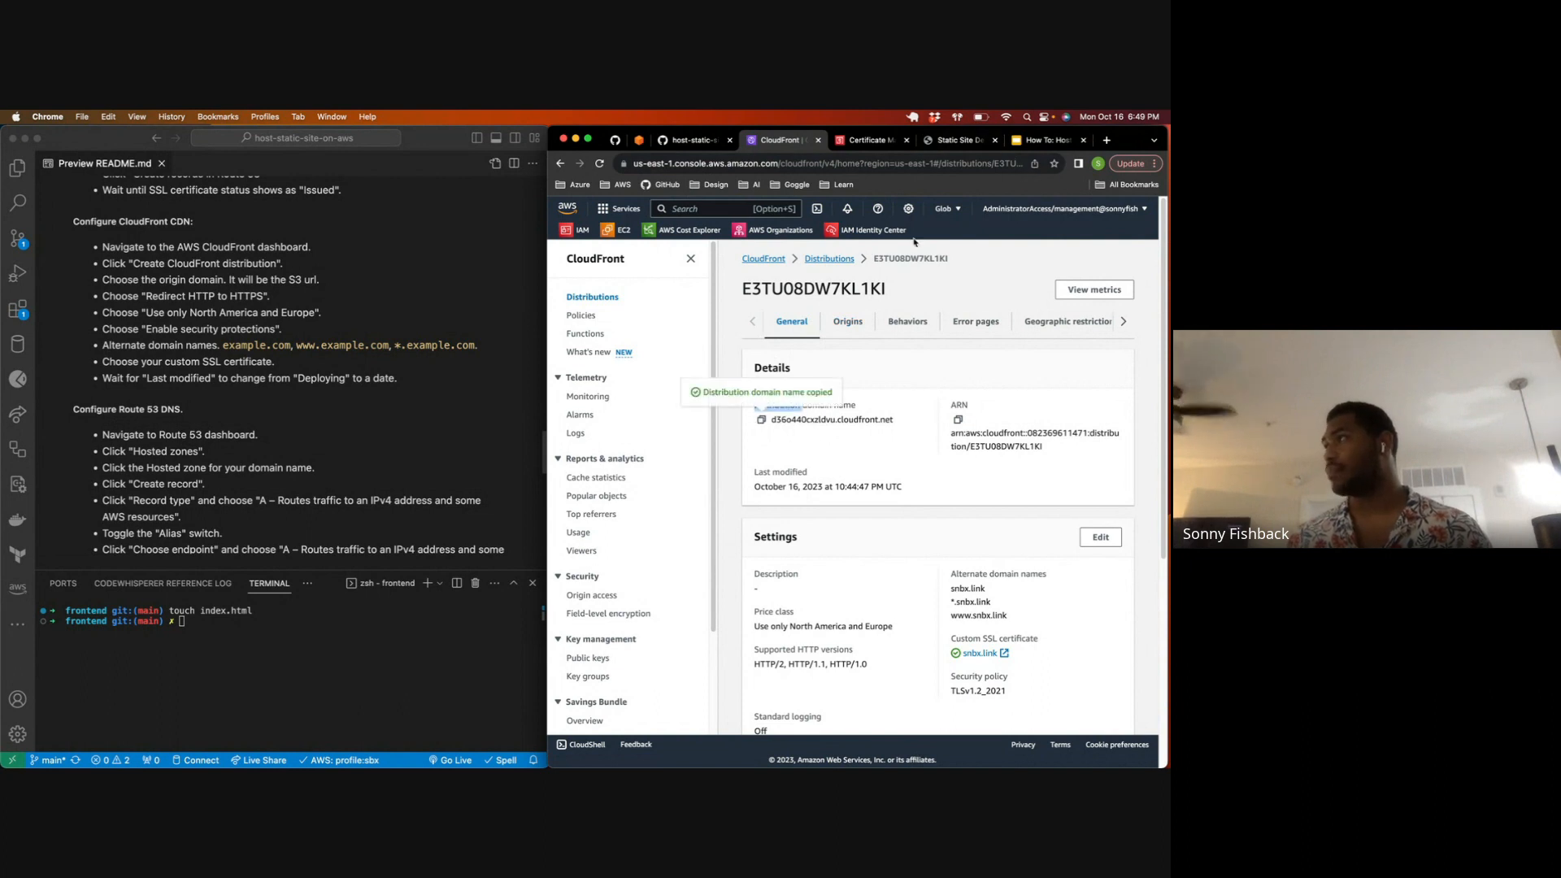
left_click(1101, 143)
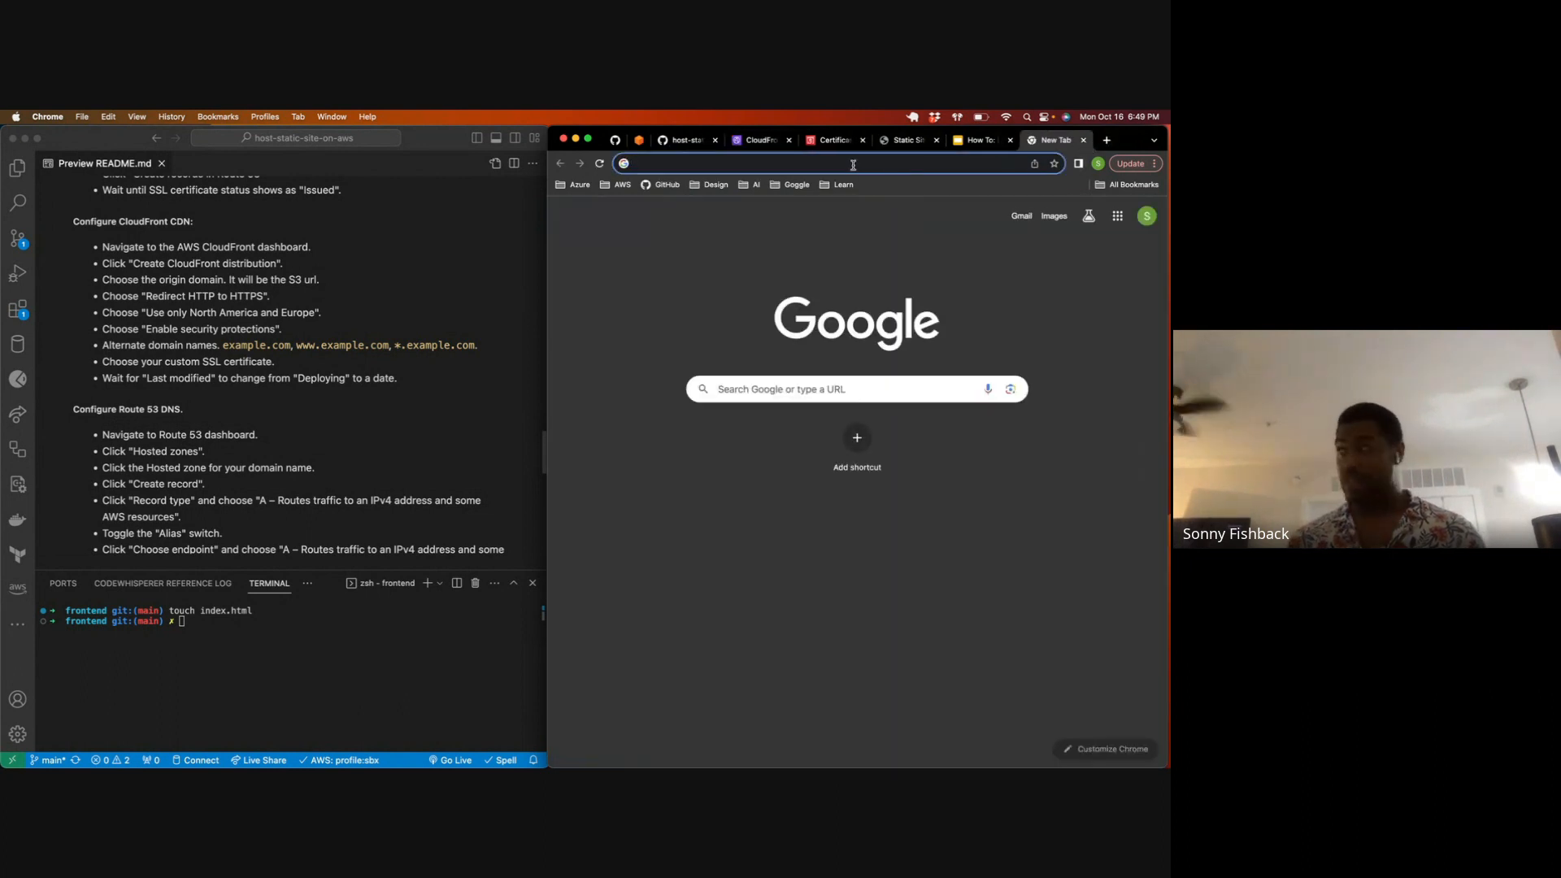
key("super+v")
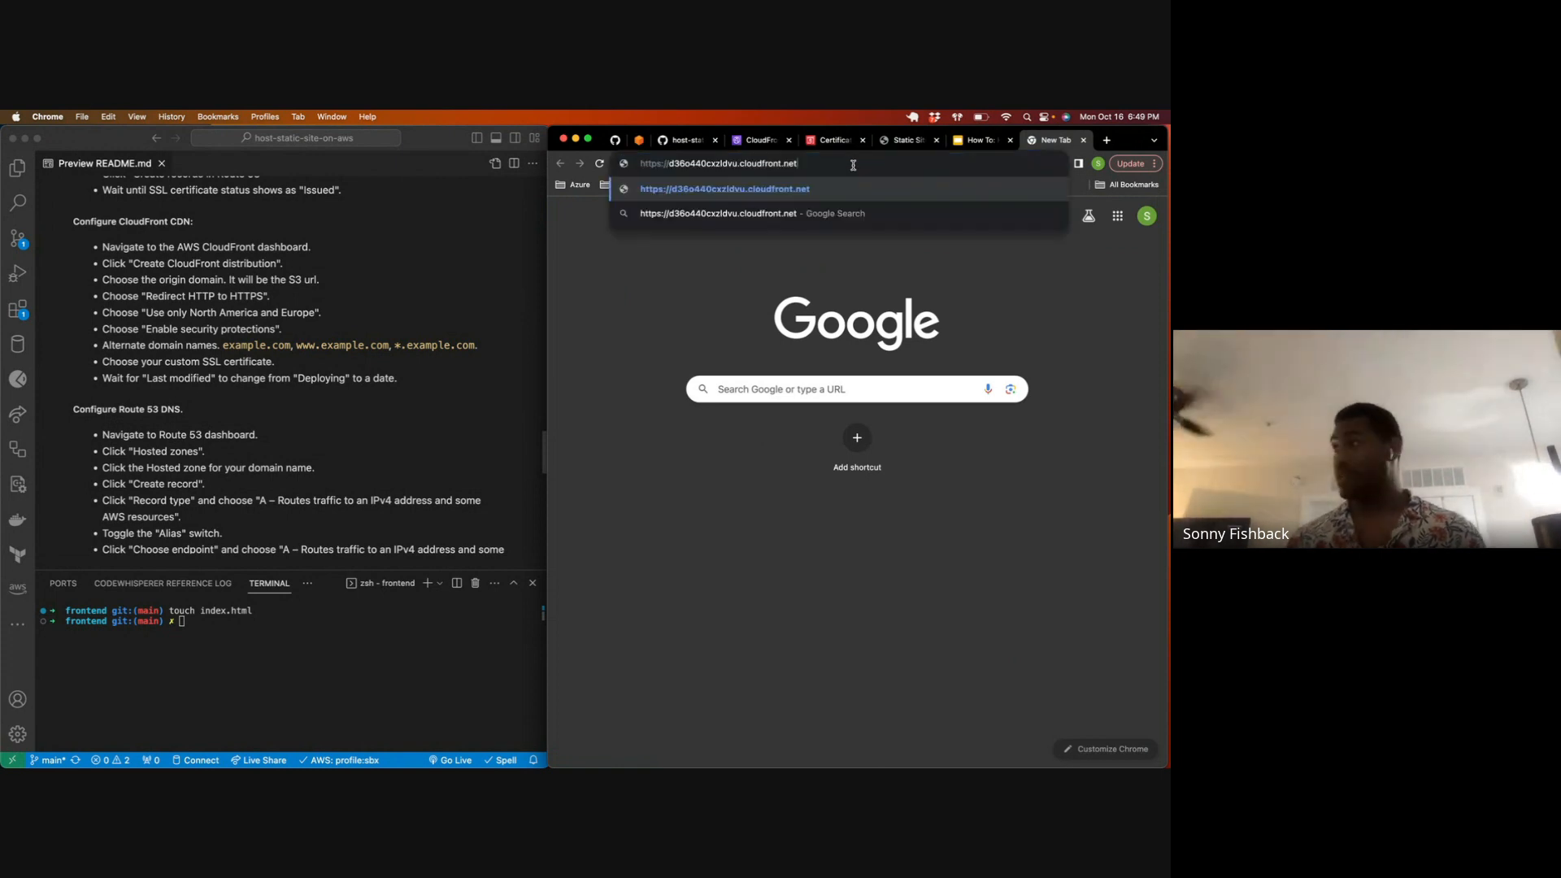
key("Return")
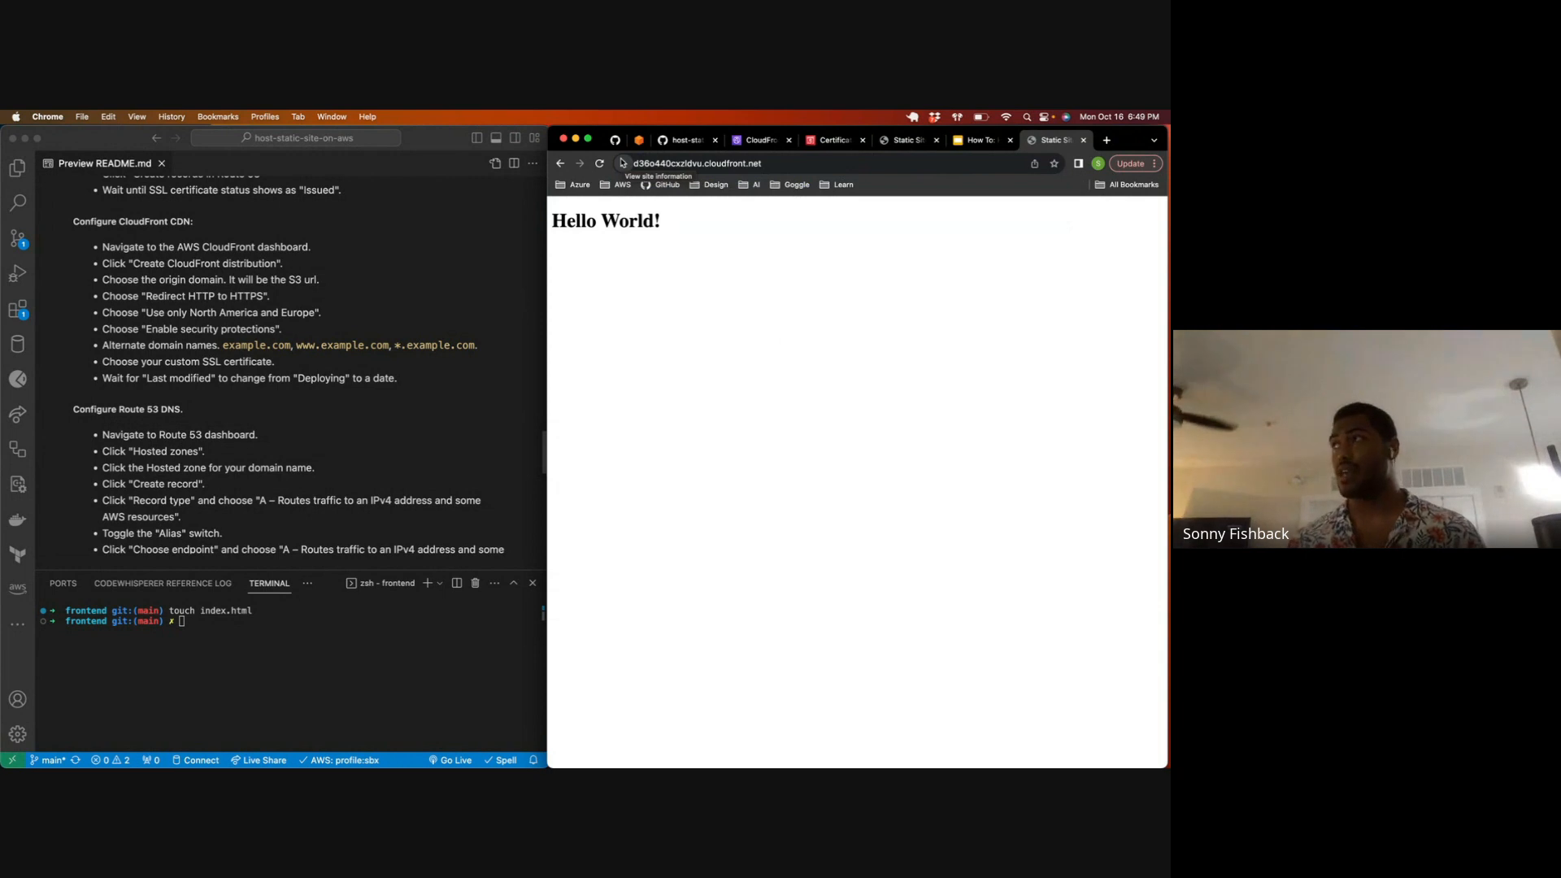
left_click(1083, 141)
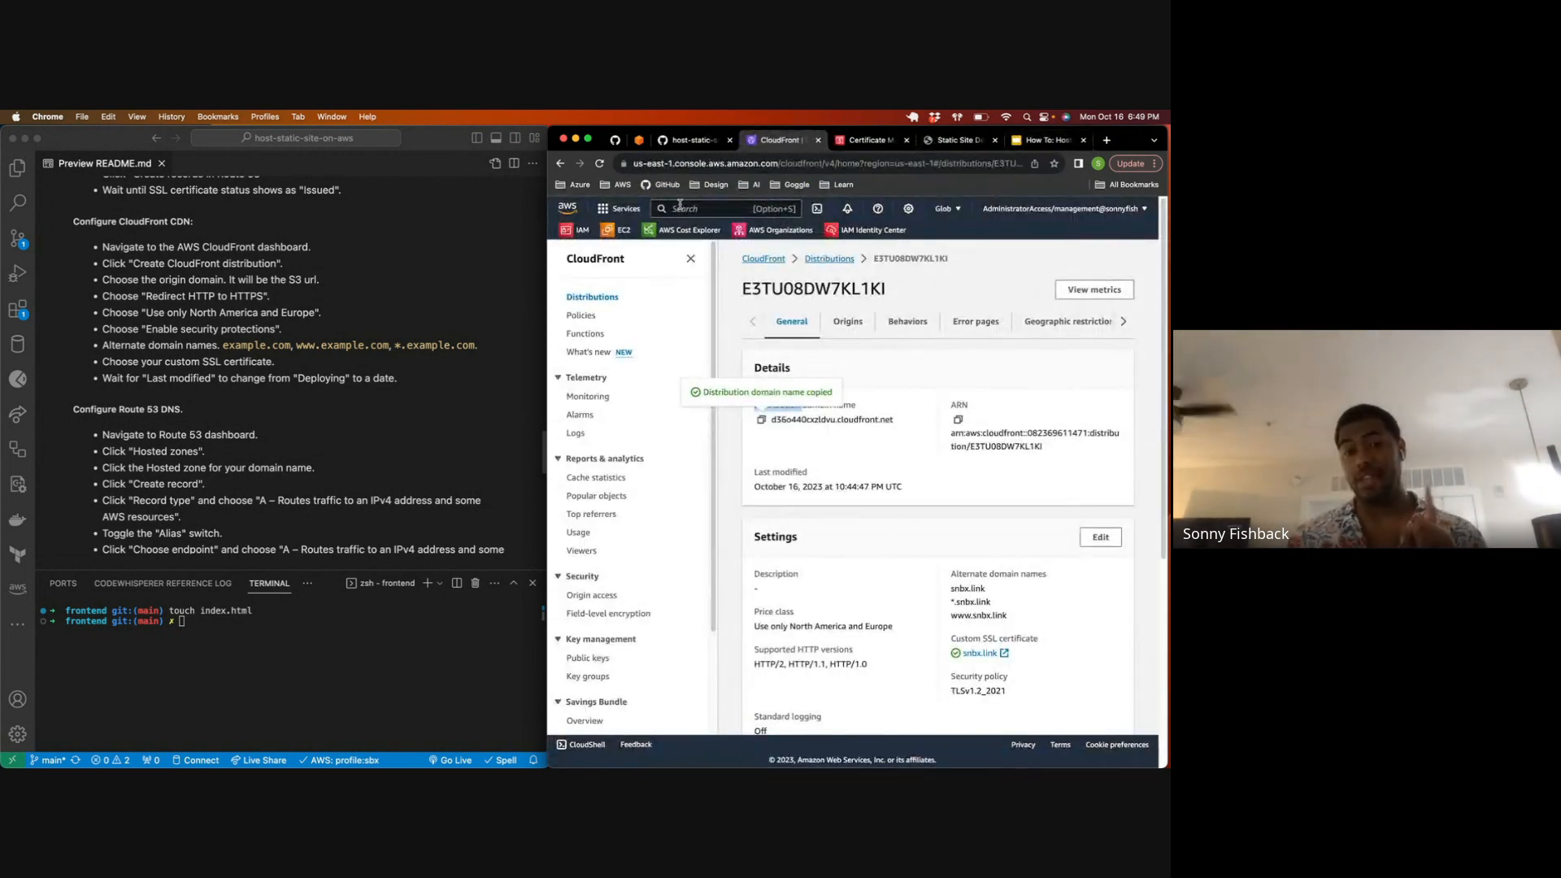
key("super+t")
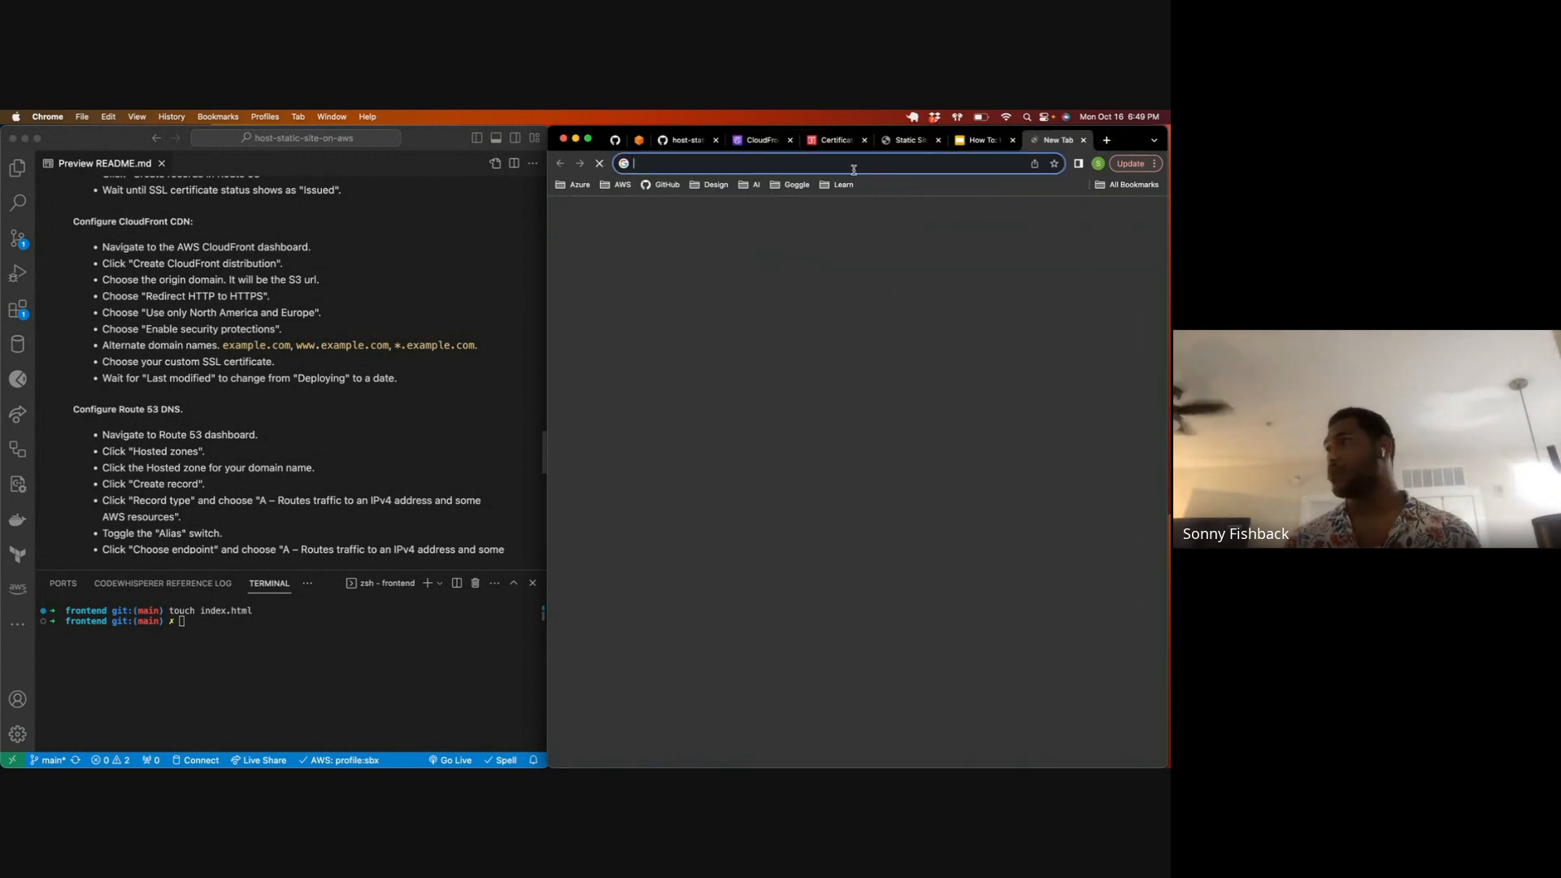
key("super+v")
key("Return")
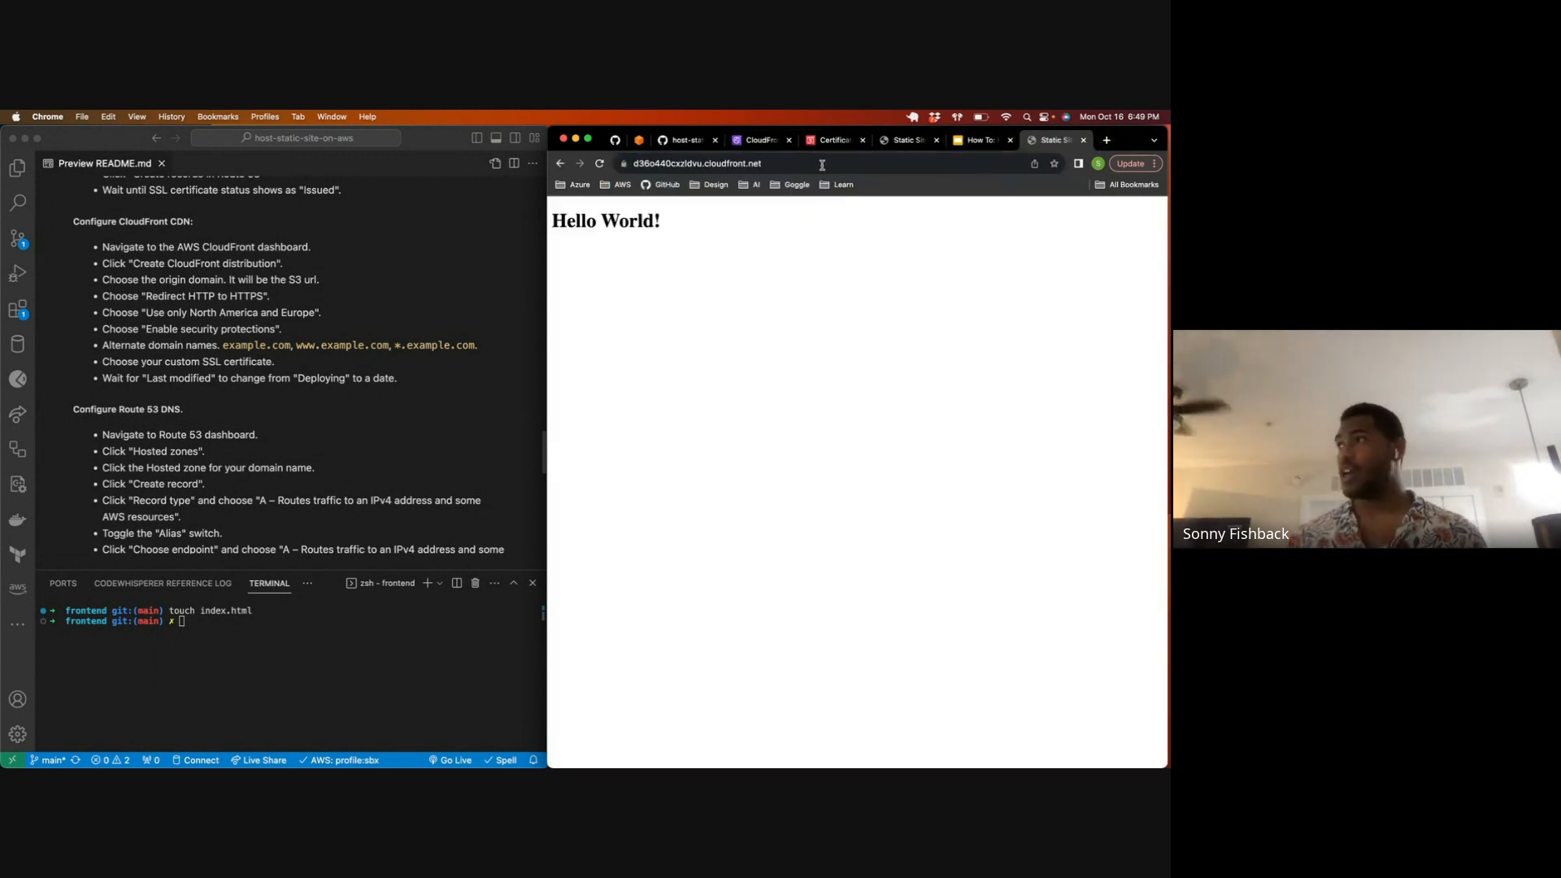
left_click(1083, 141)
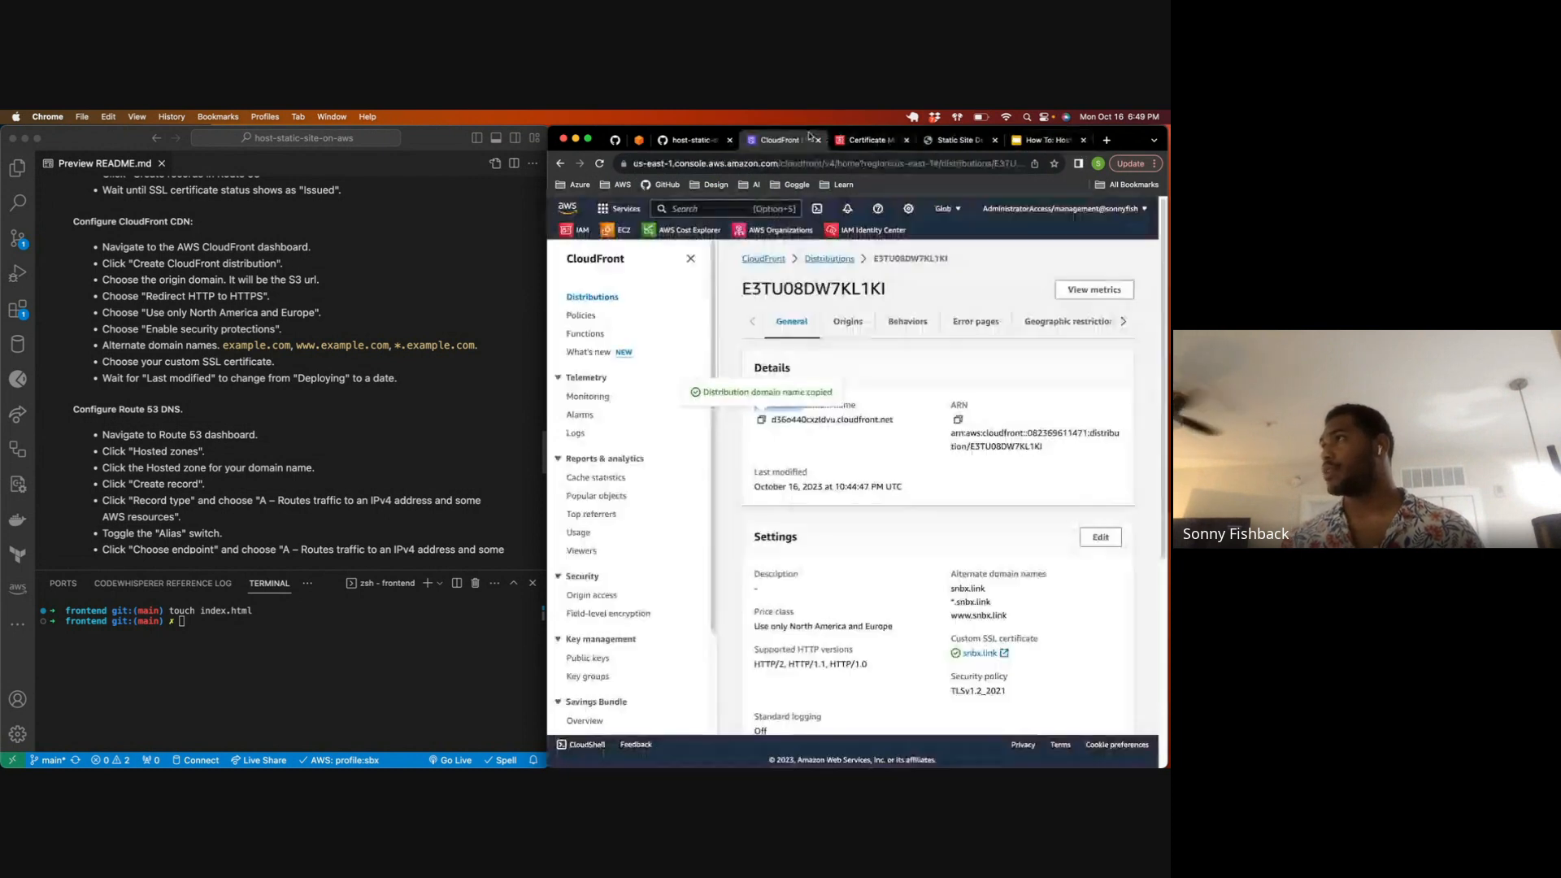
Step: Go to the Route 53 service and open the snbx.link hosted zone
left_click(688, 212)
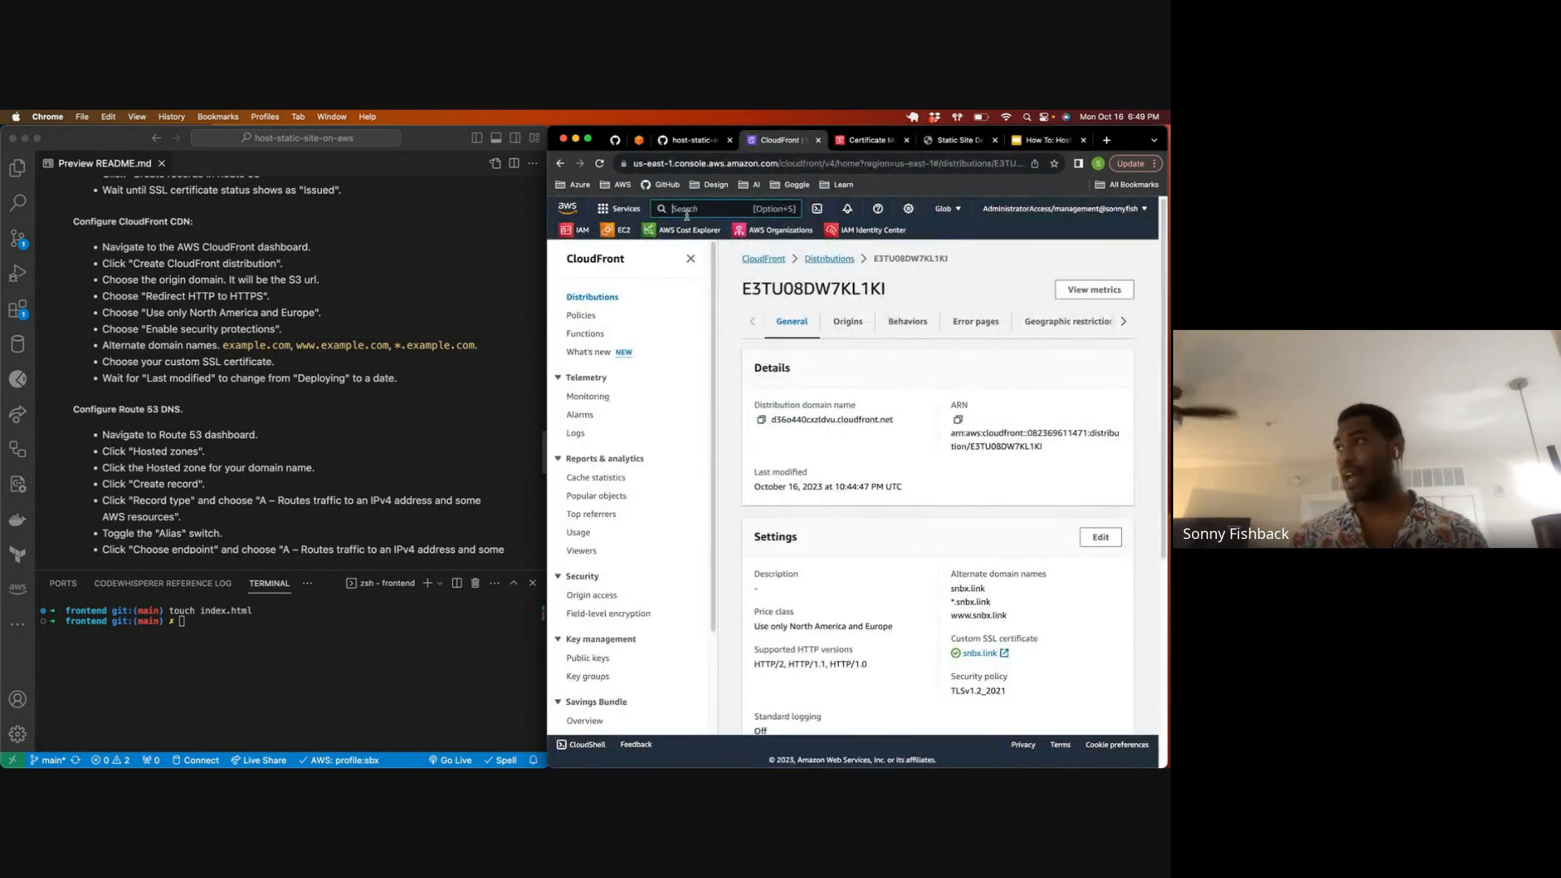
type("rout")
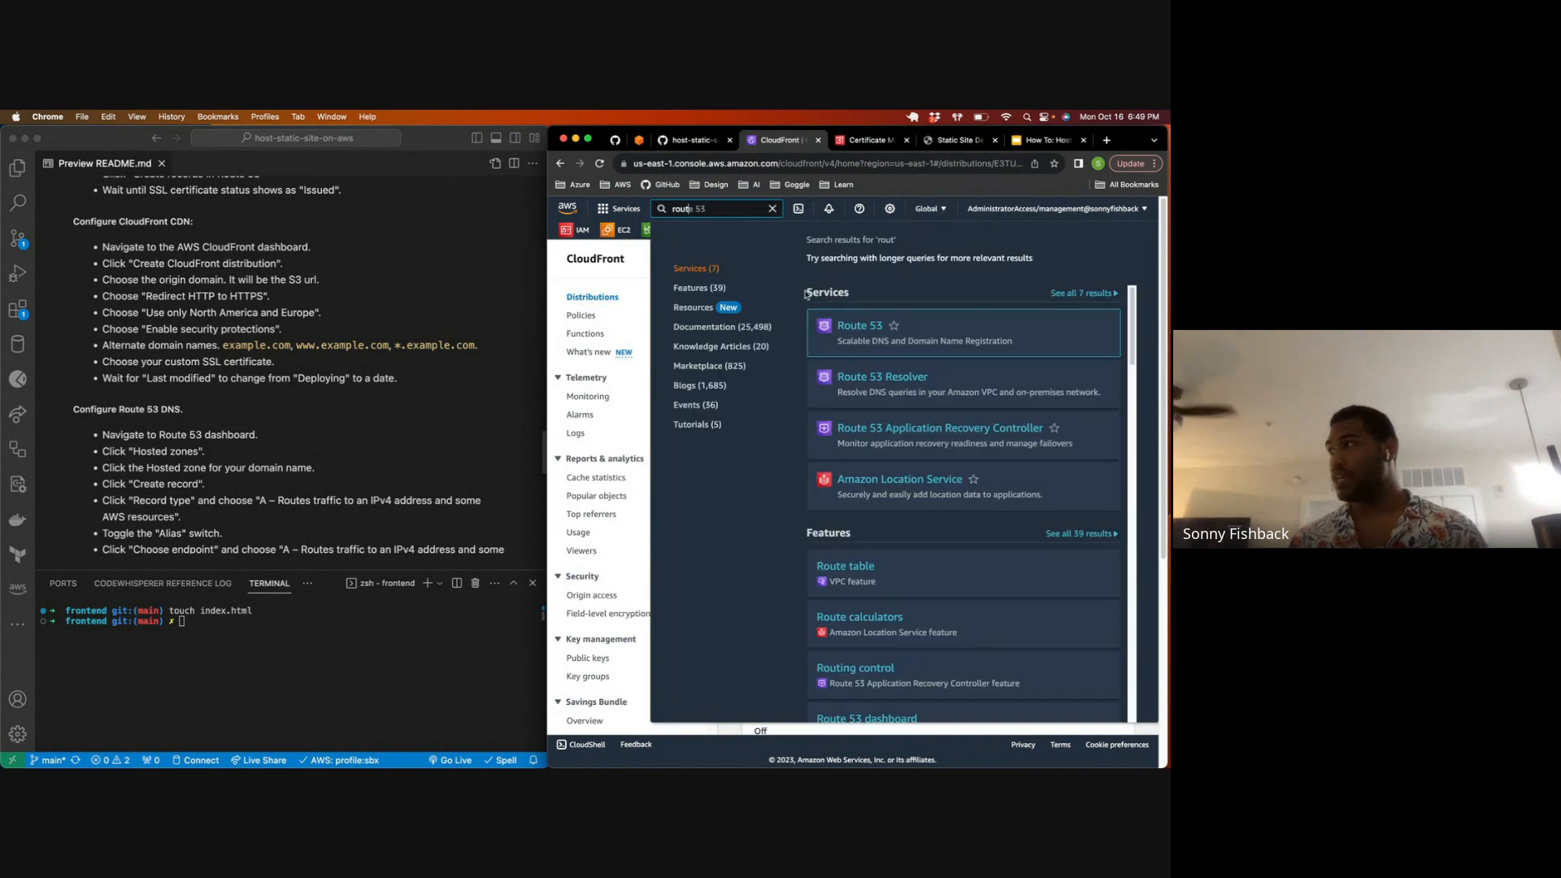
mouse_move(839, 342)
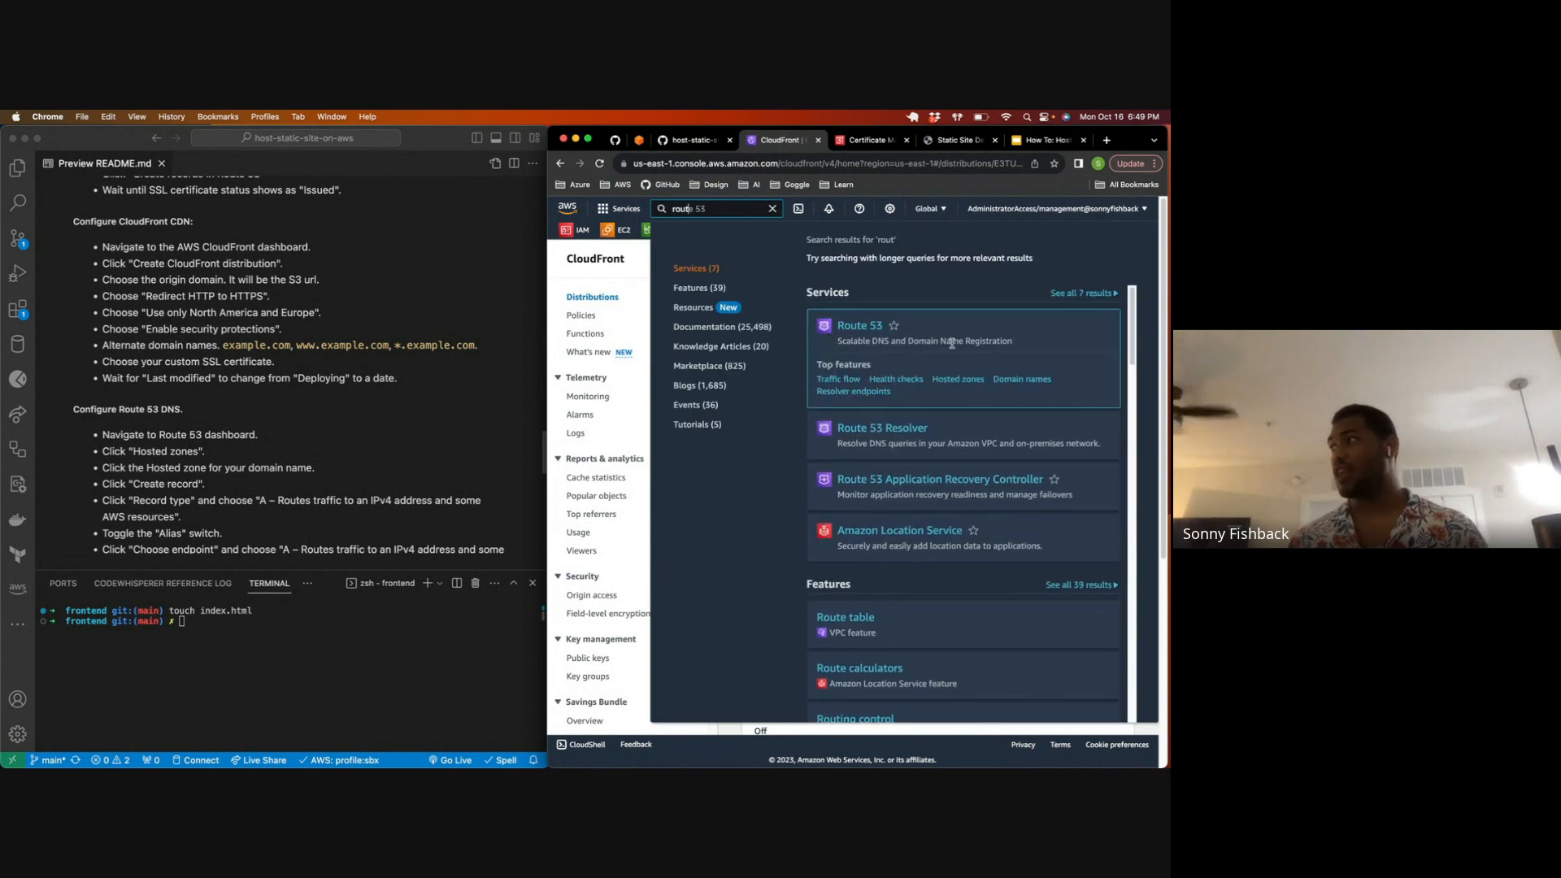
left_click(862, 329)
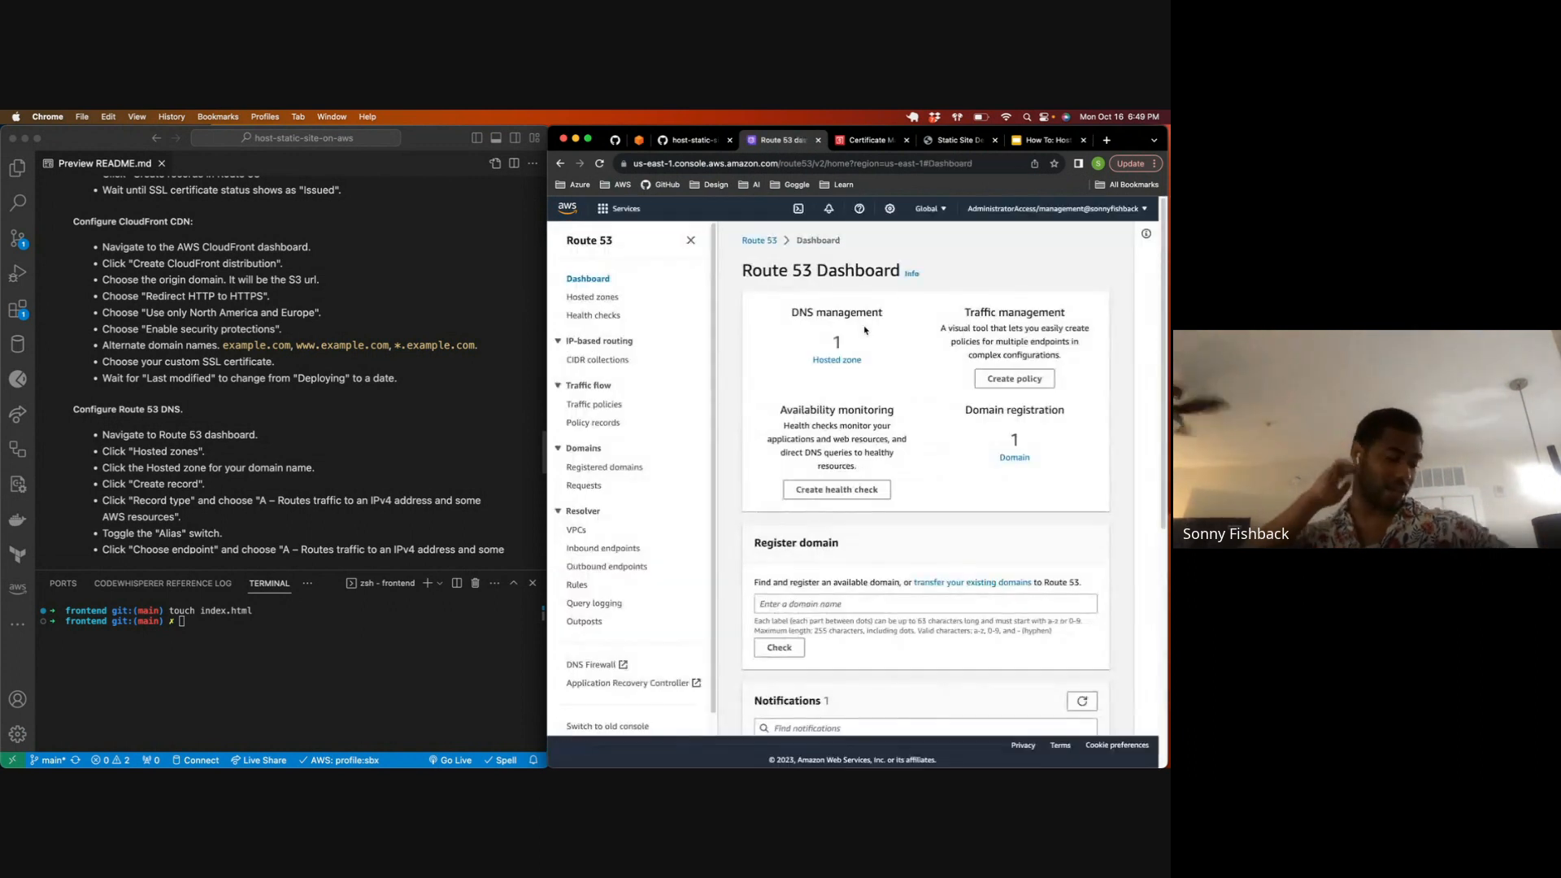
left_click(834, 381)
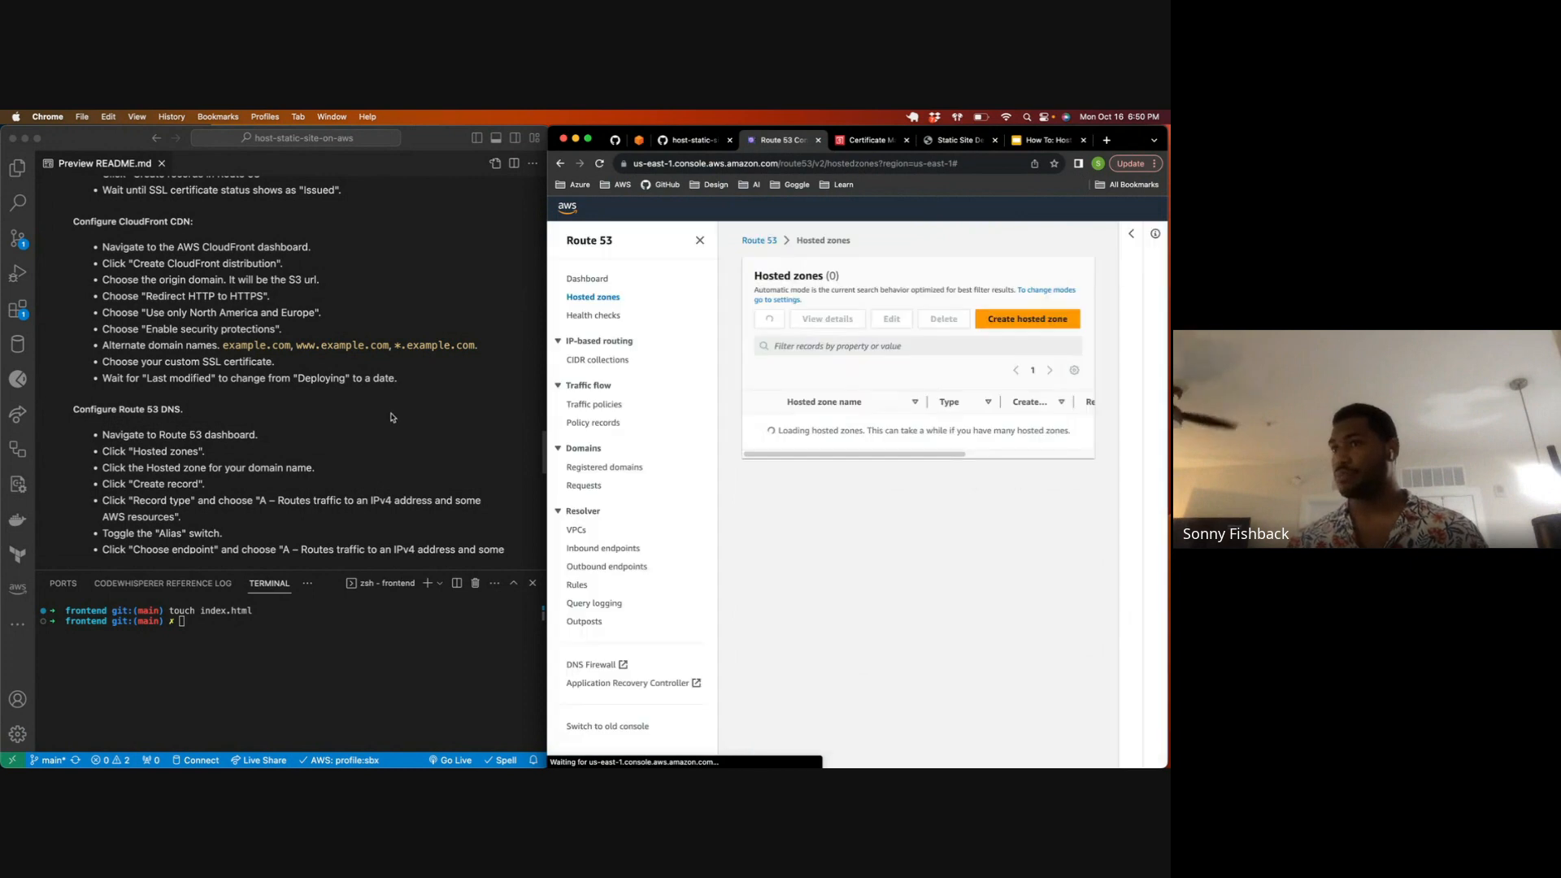
scroll(367, 421, "down", 10)
scroll(368, 420, "up", 2)
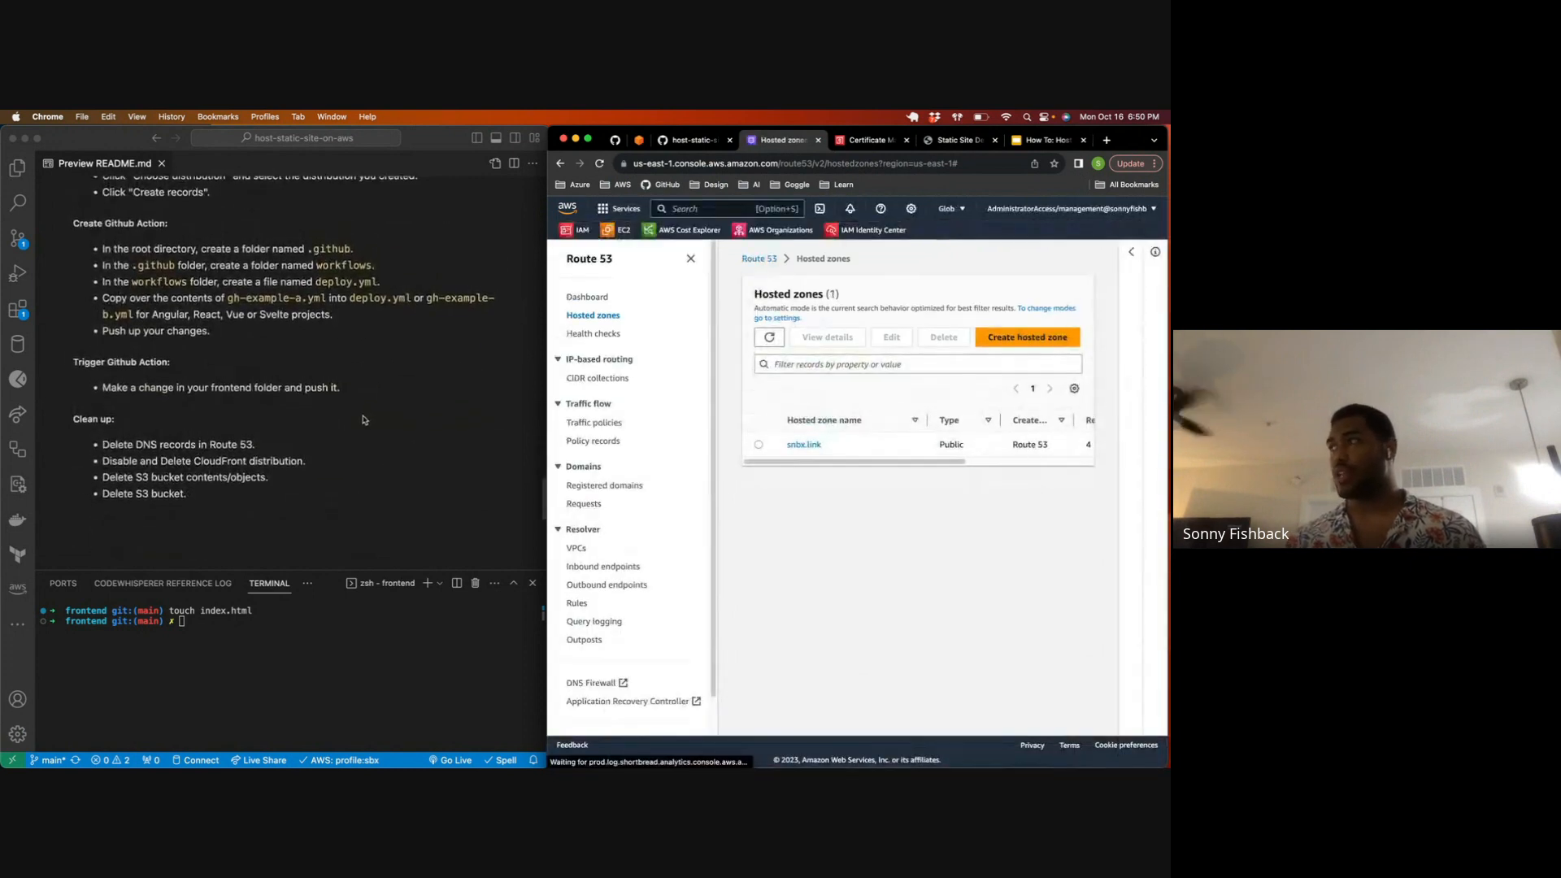
left_click(802, 444)
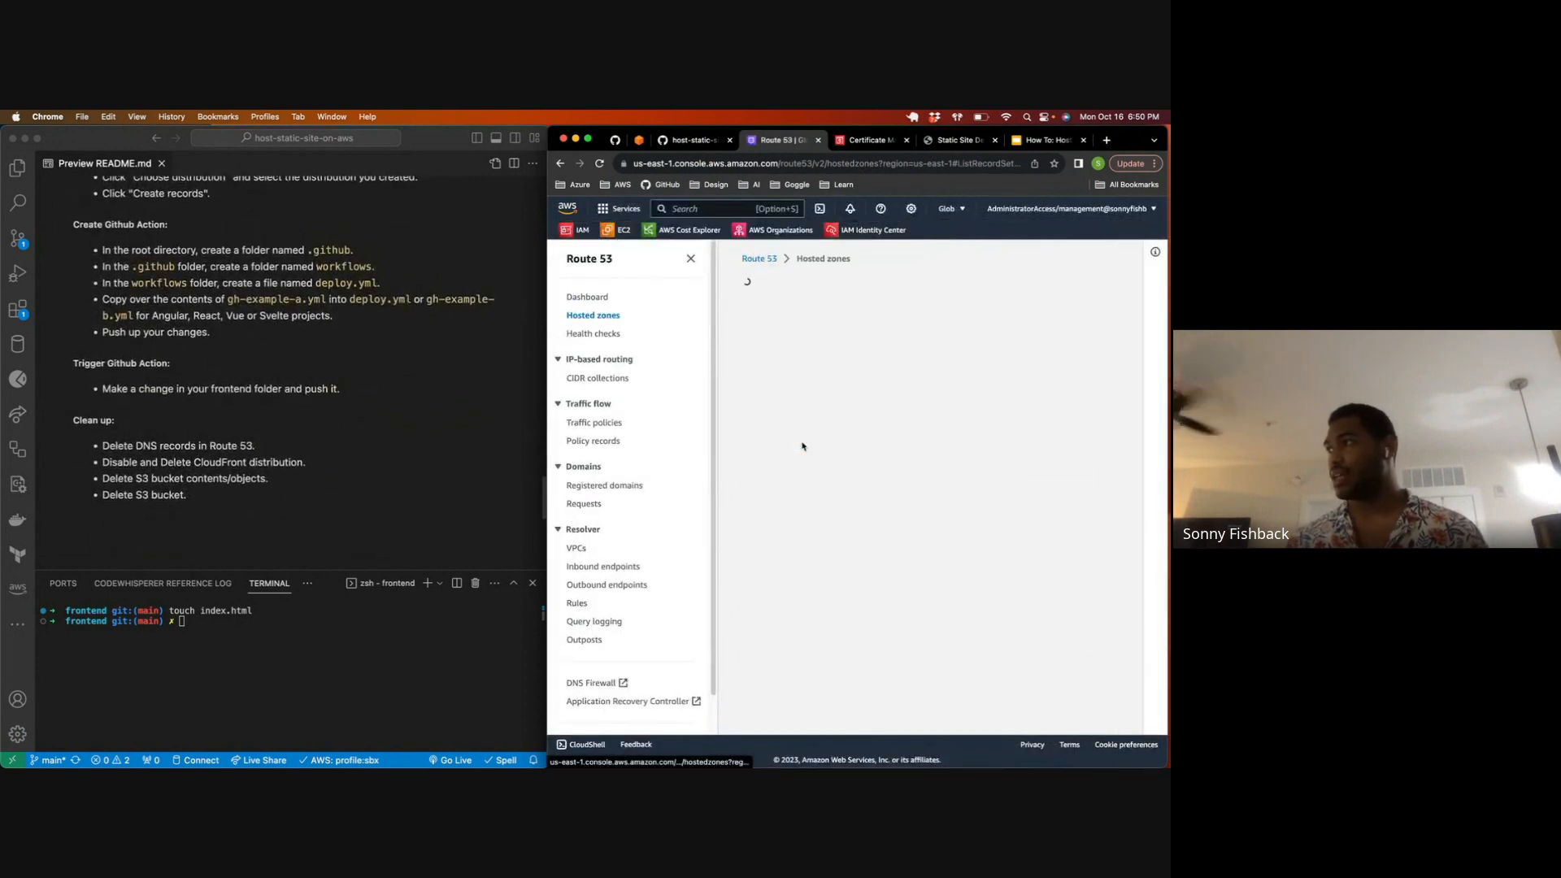
Step: Start a new record in the snbx.link hosted zone per the README's Configure Route 53 DNS instructions, leaving the record name blank for the root domain
scroll(791, 450, "down", 2)
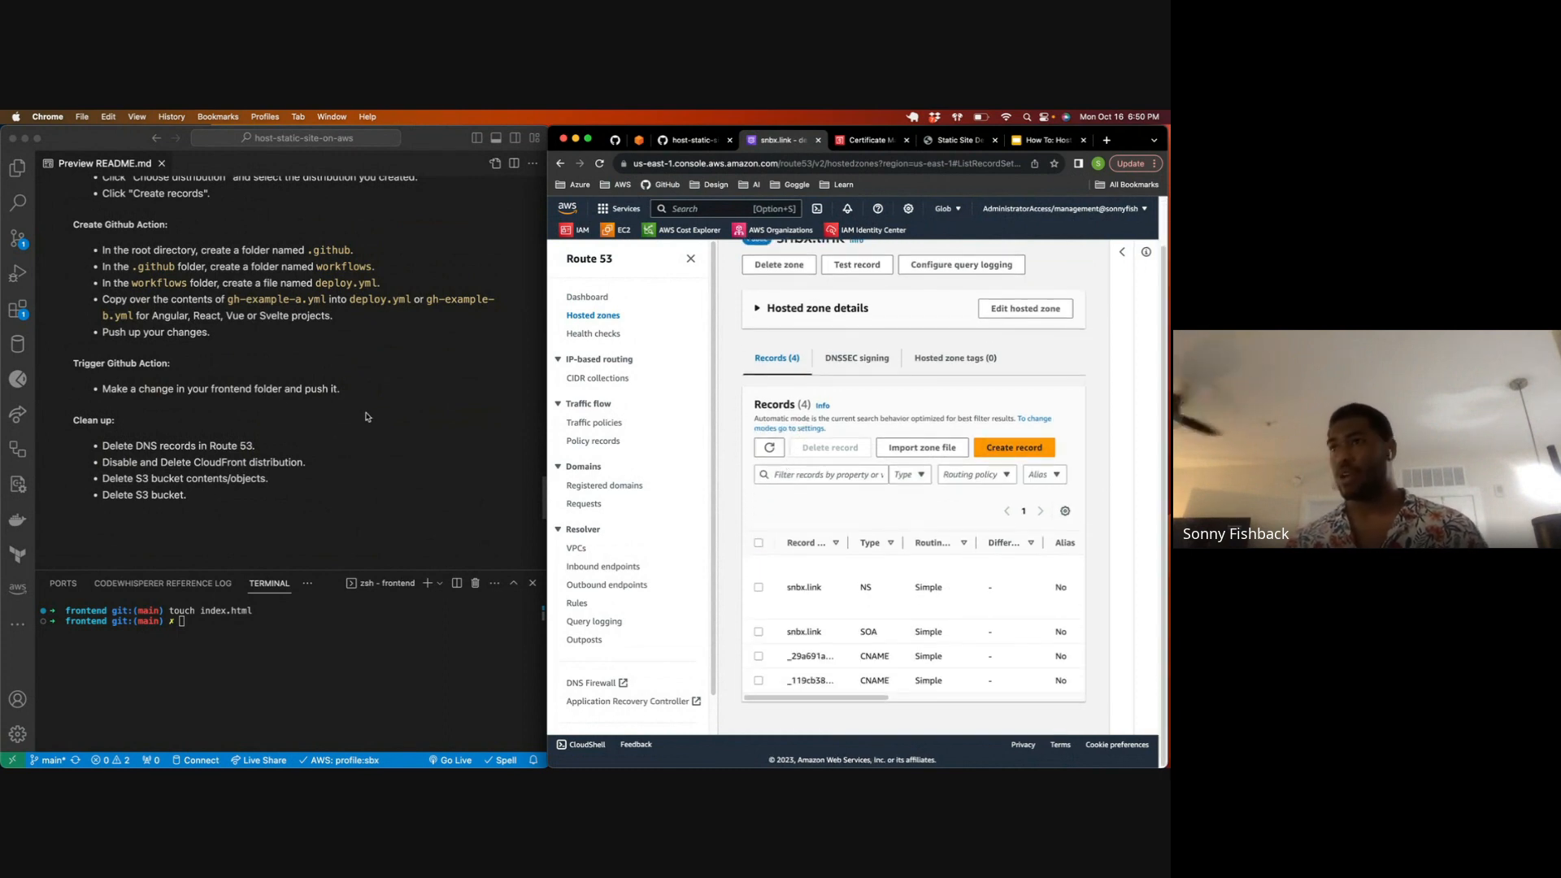
scroll(241, 391, "up", 1)
scroll(241, 391, "up", 6)
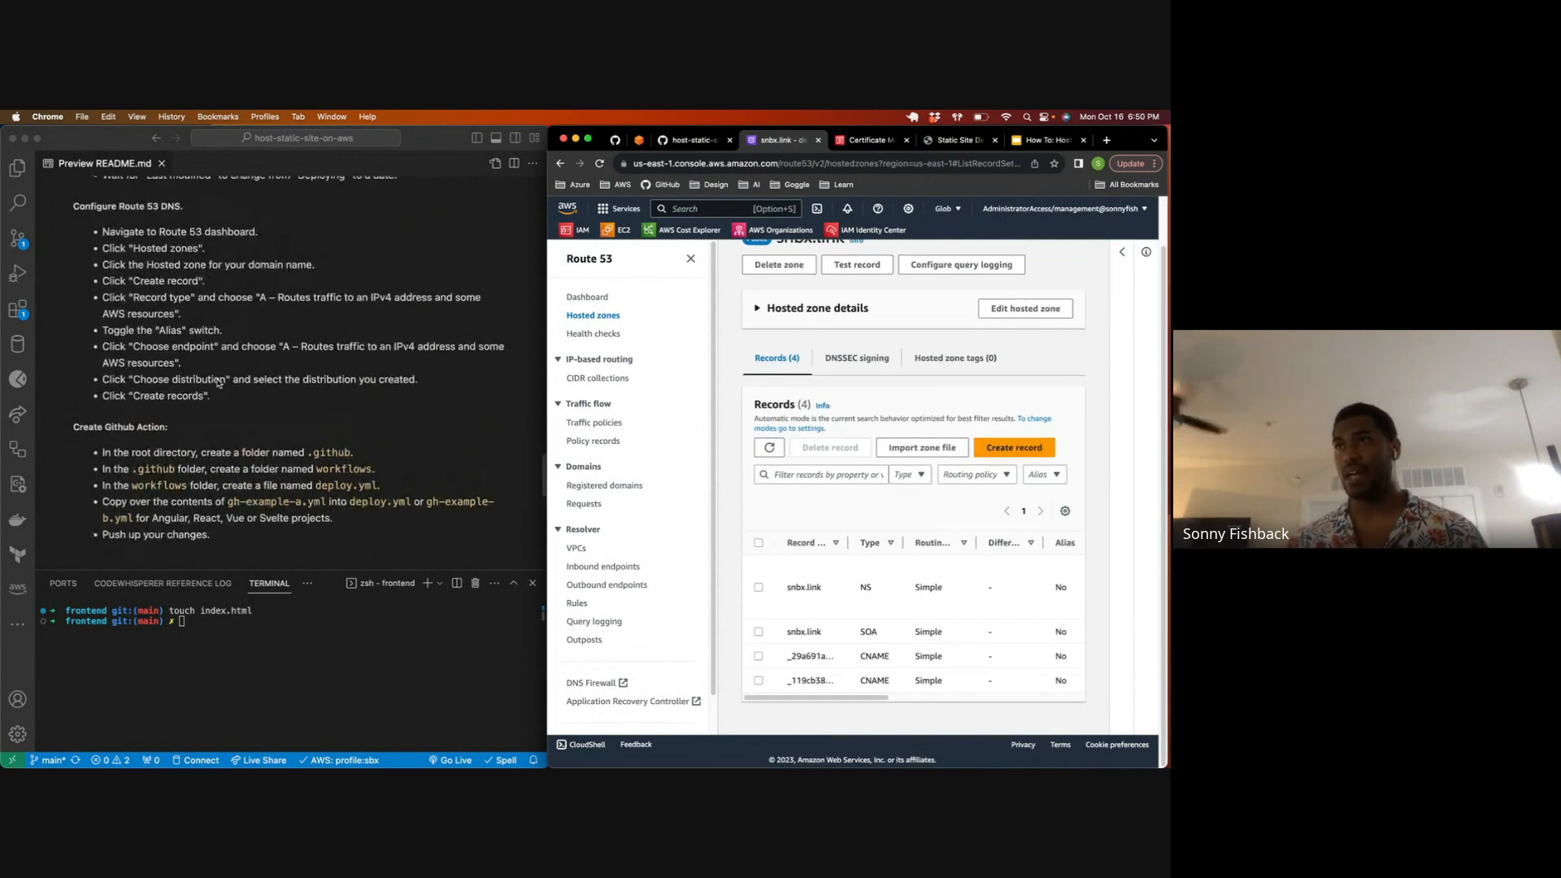
left_click_drag(108, 232, 258, 364)
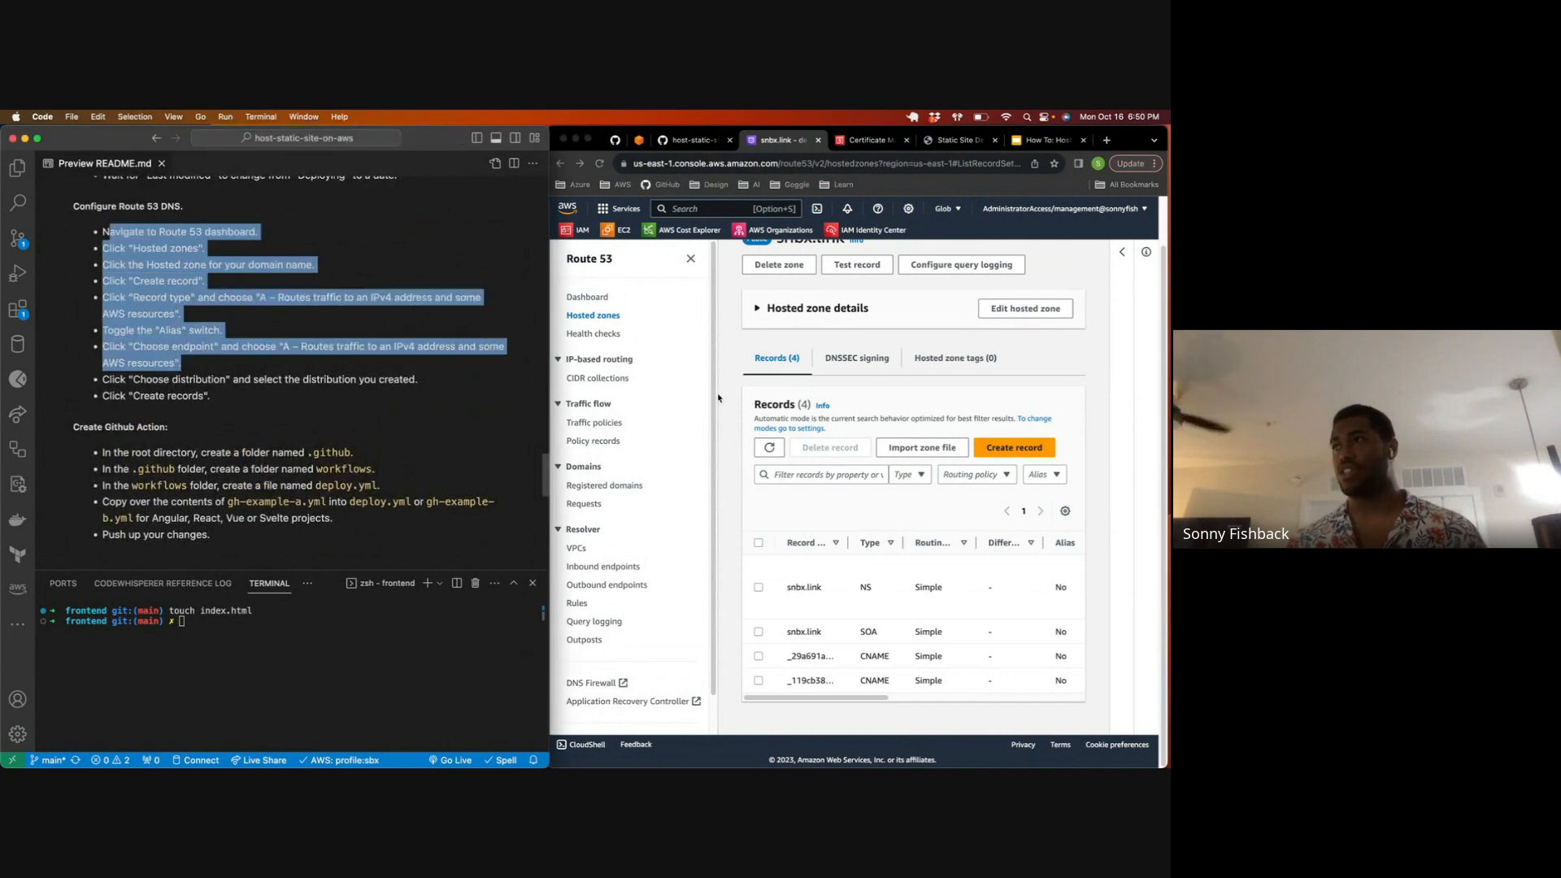
left_click(996, 446)
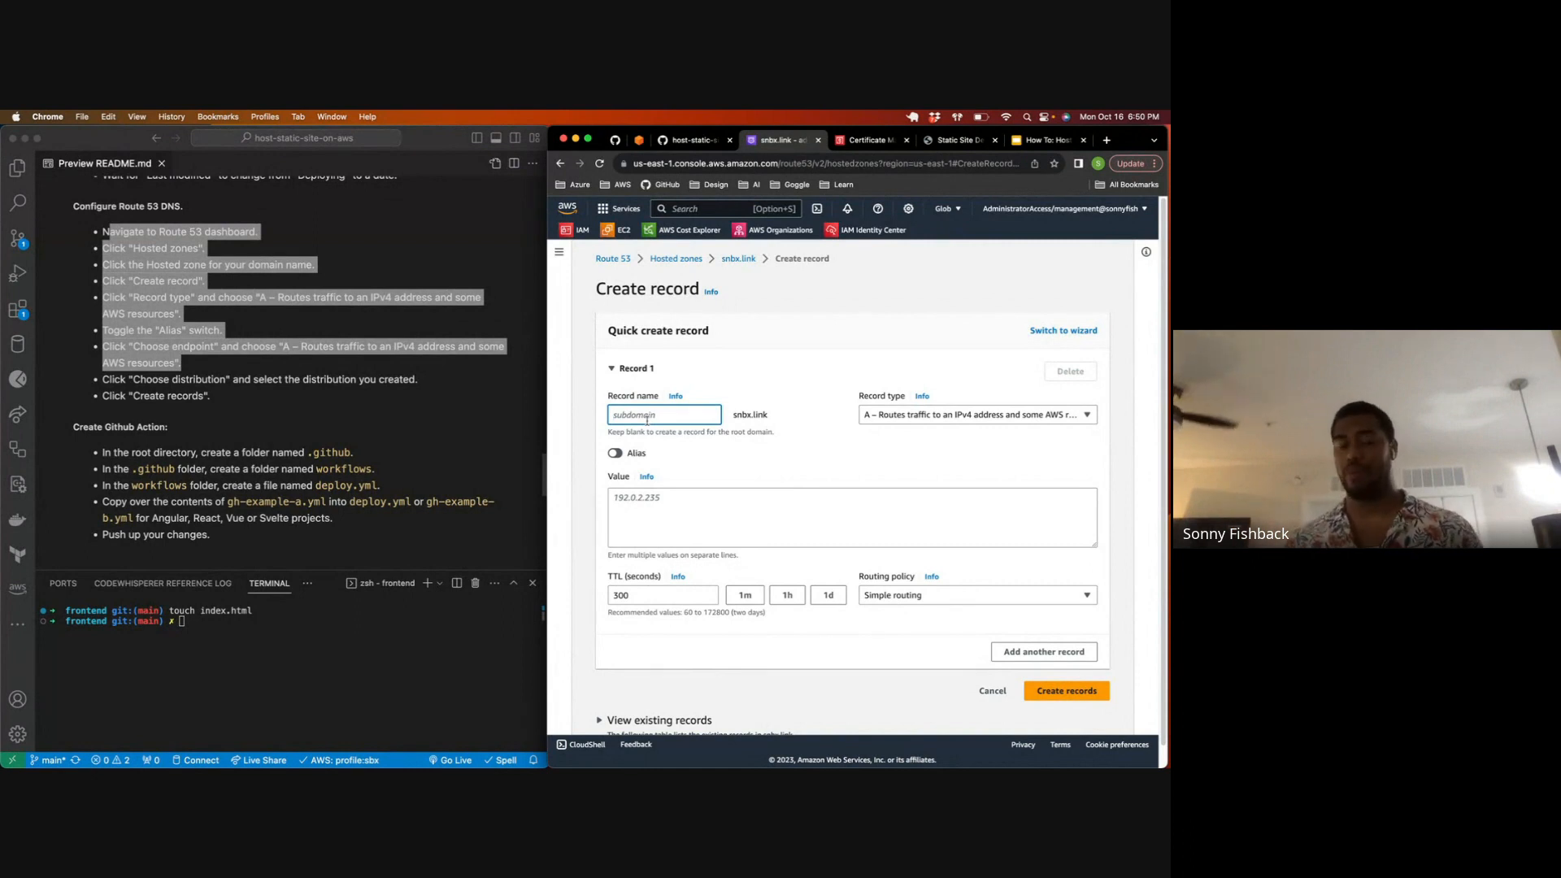
type("api")
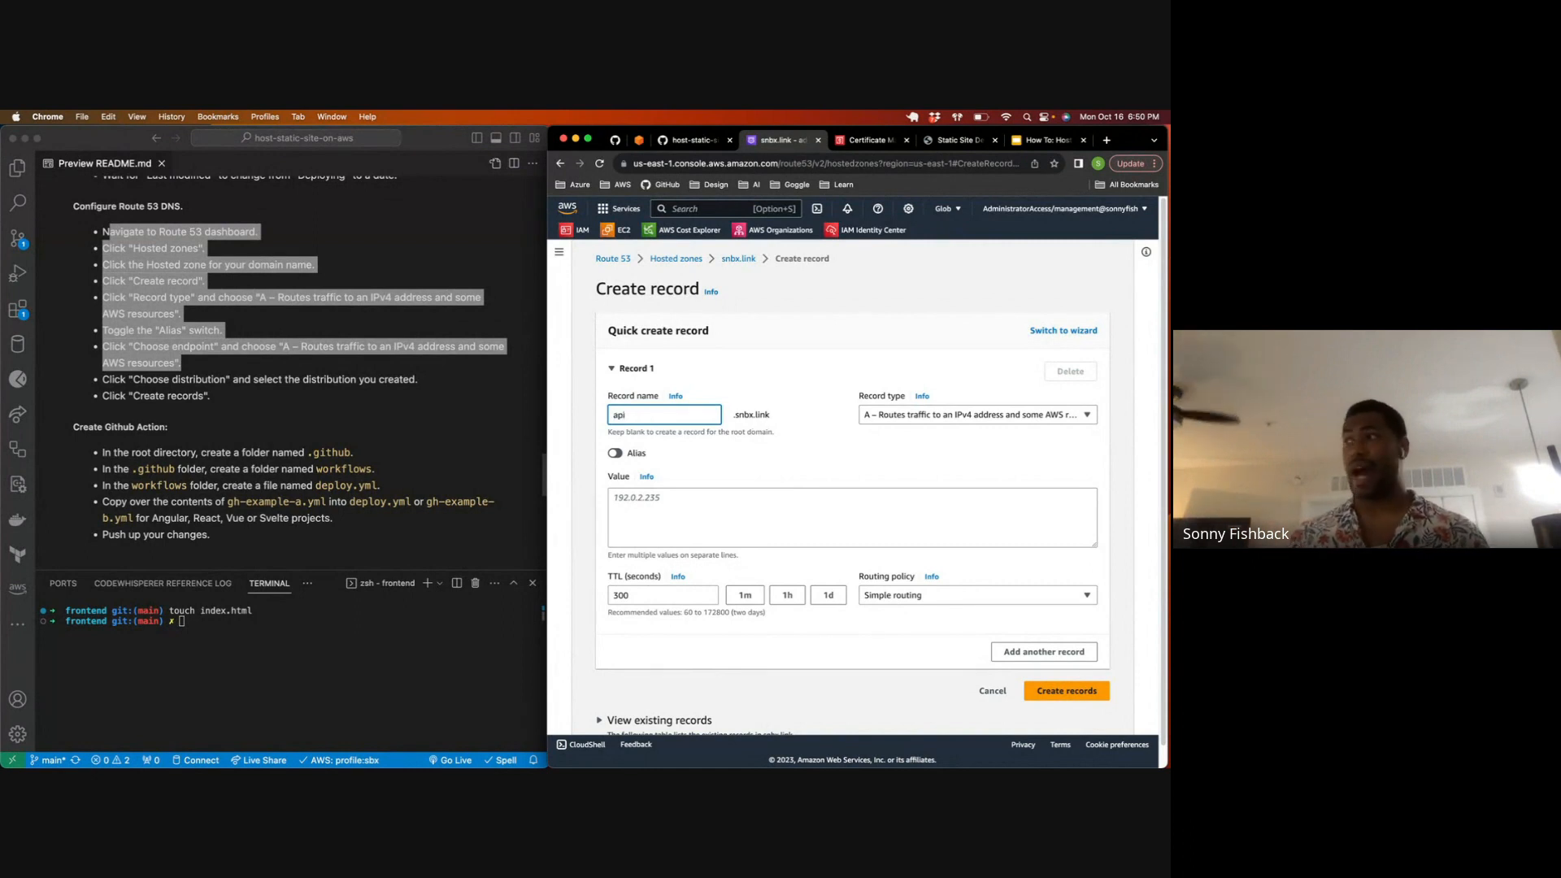
key("BackSpace")
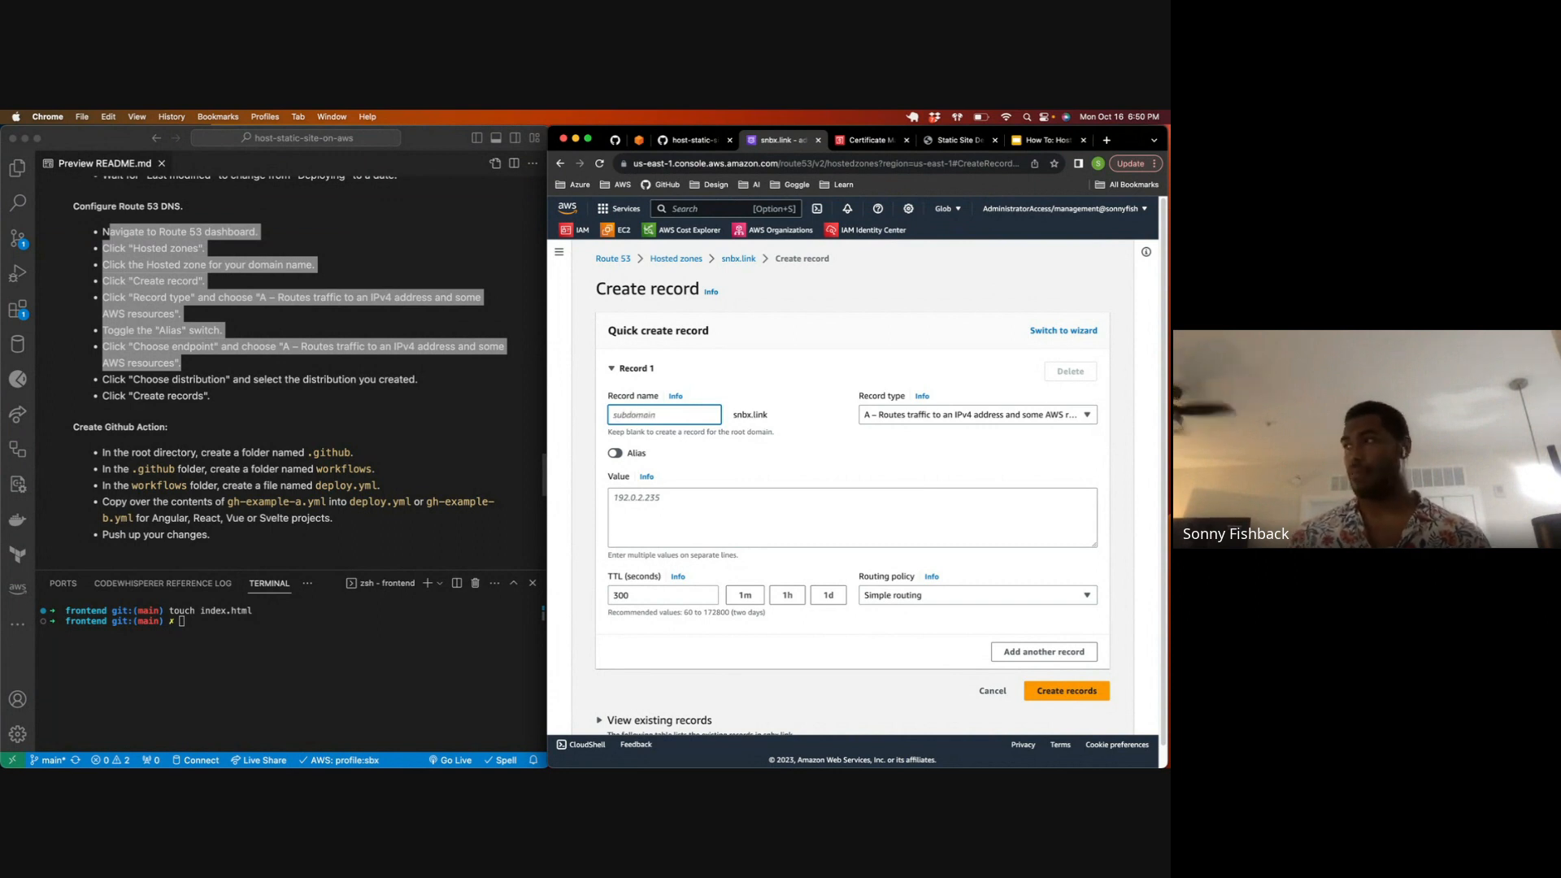
left_click(637, 472)
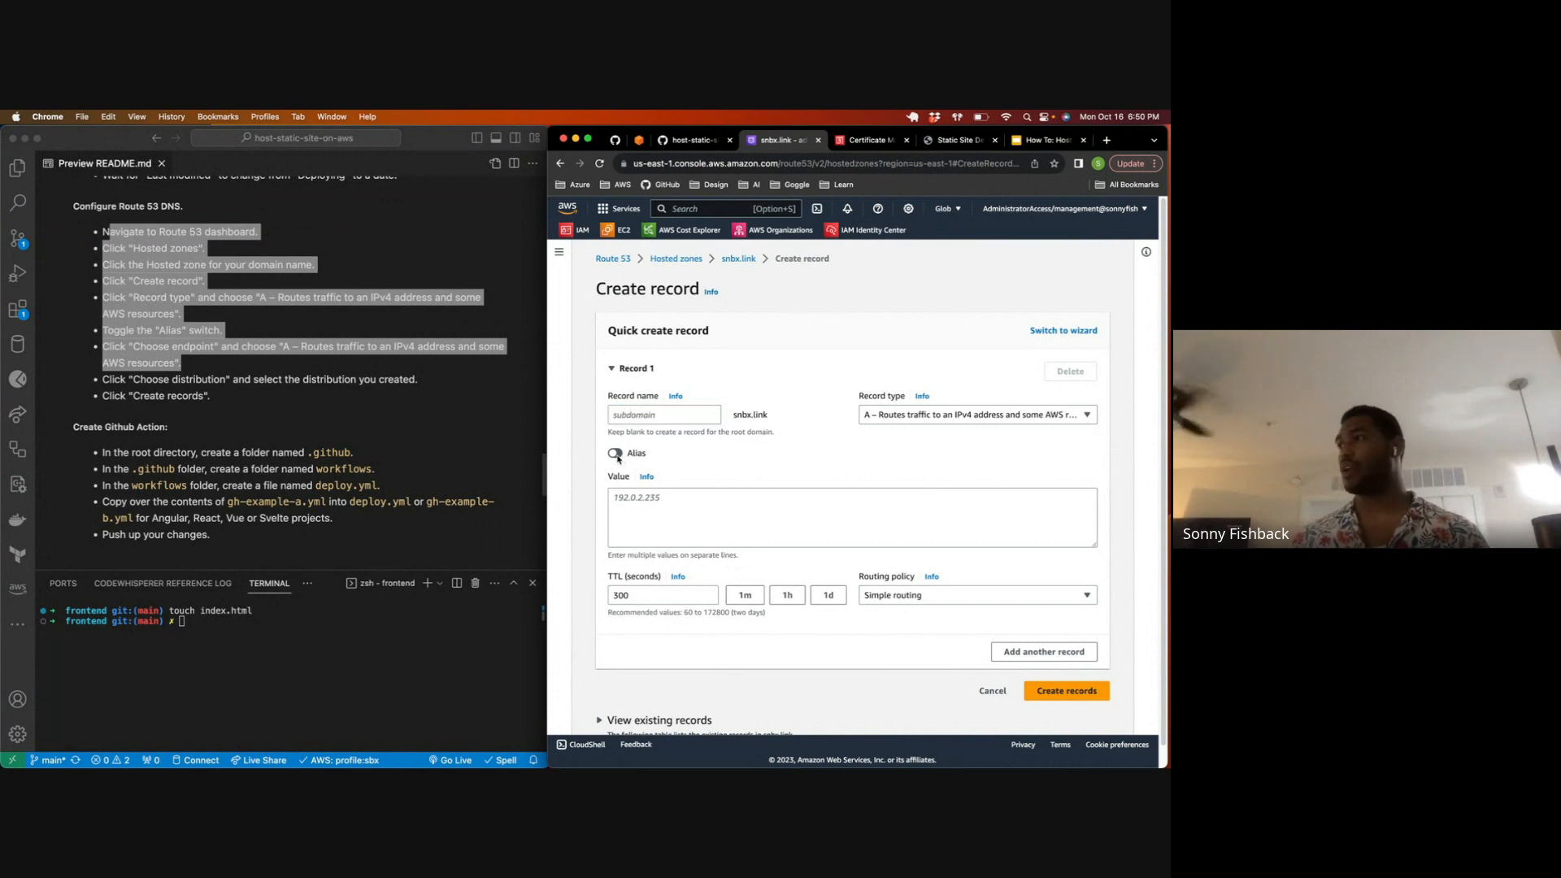
Step: Make the record an Alias to CloudFront distribution, select the snbx.link distribution as its target, and create the record
left_click(615, 453)
left_click(710, 496)
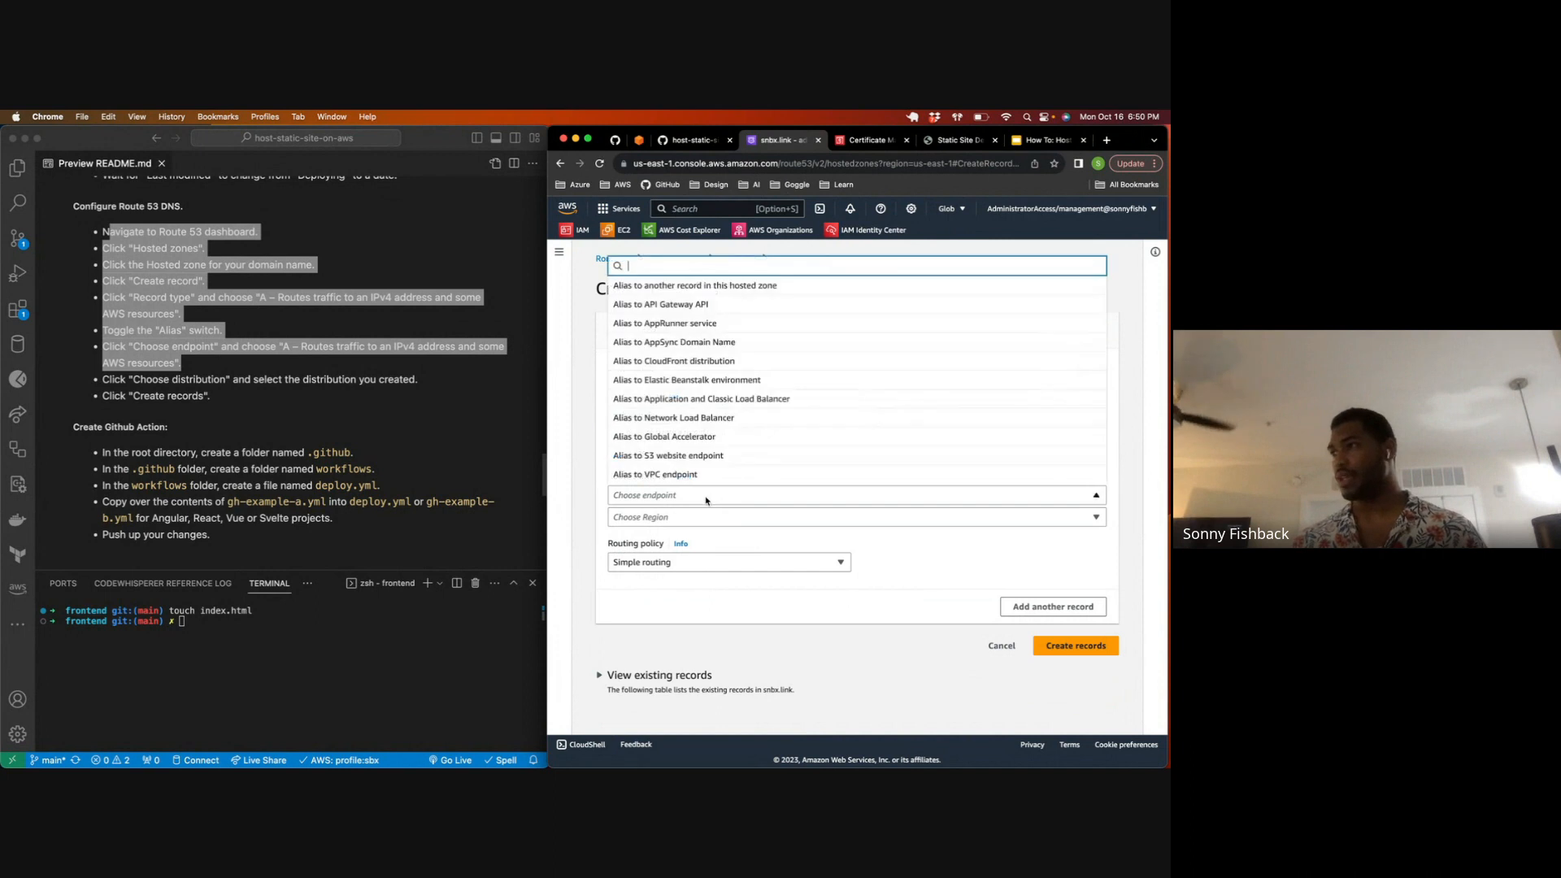
left_click(680, 360)
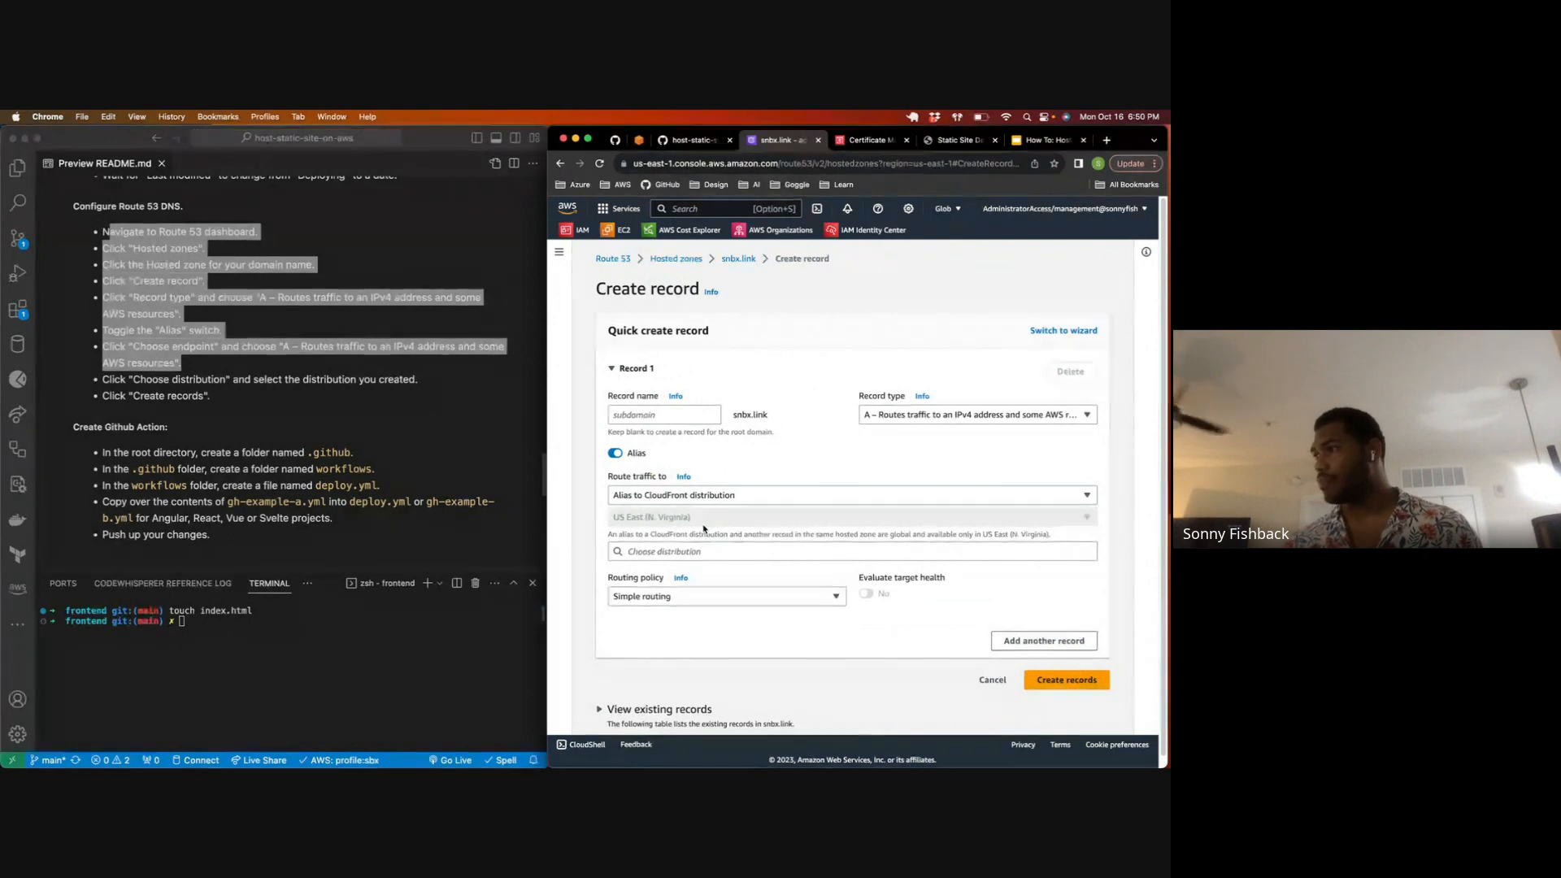
left_click(706, 550)
left_click(705, 571)
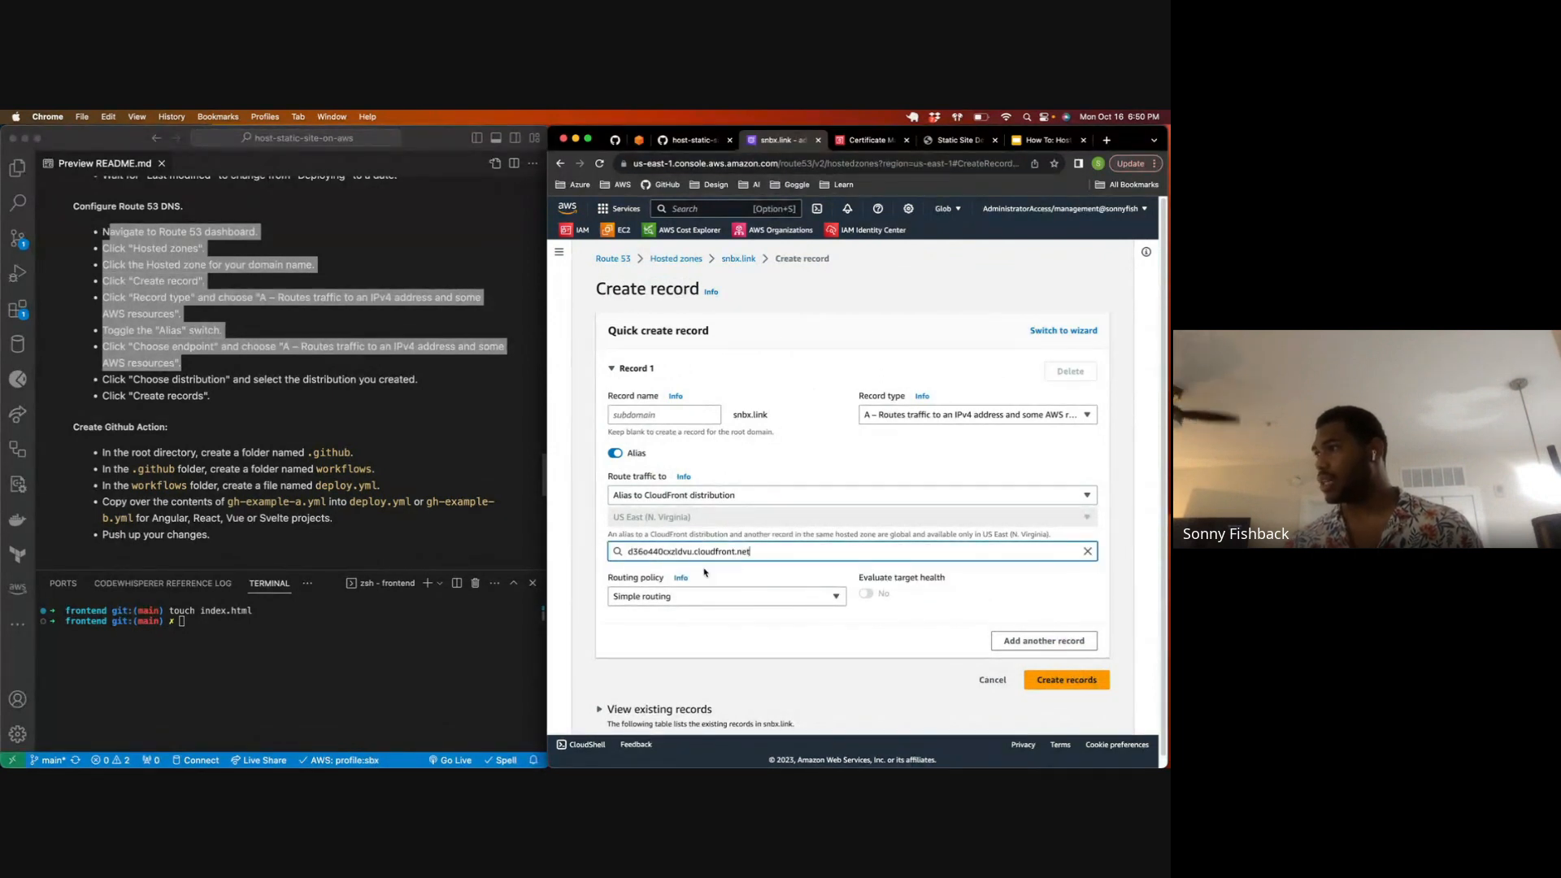
left_click(708, 557)
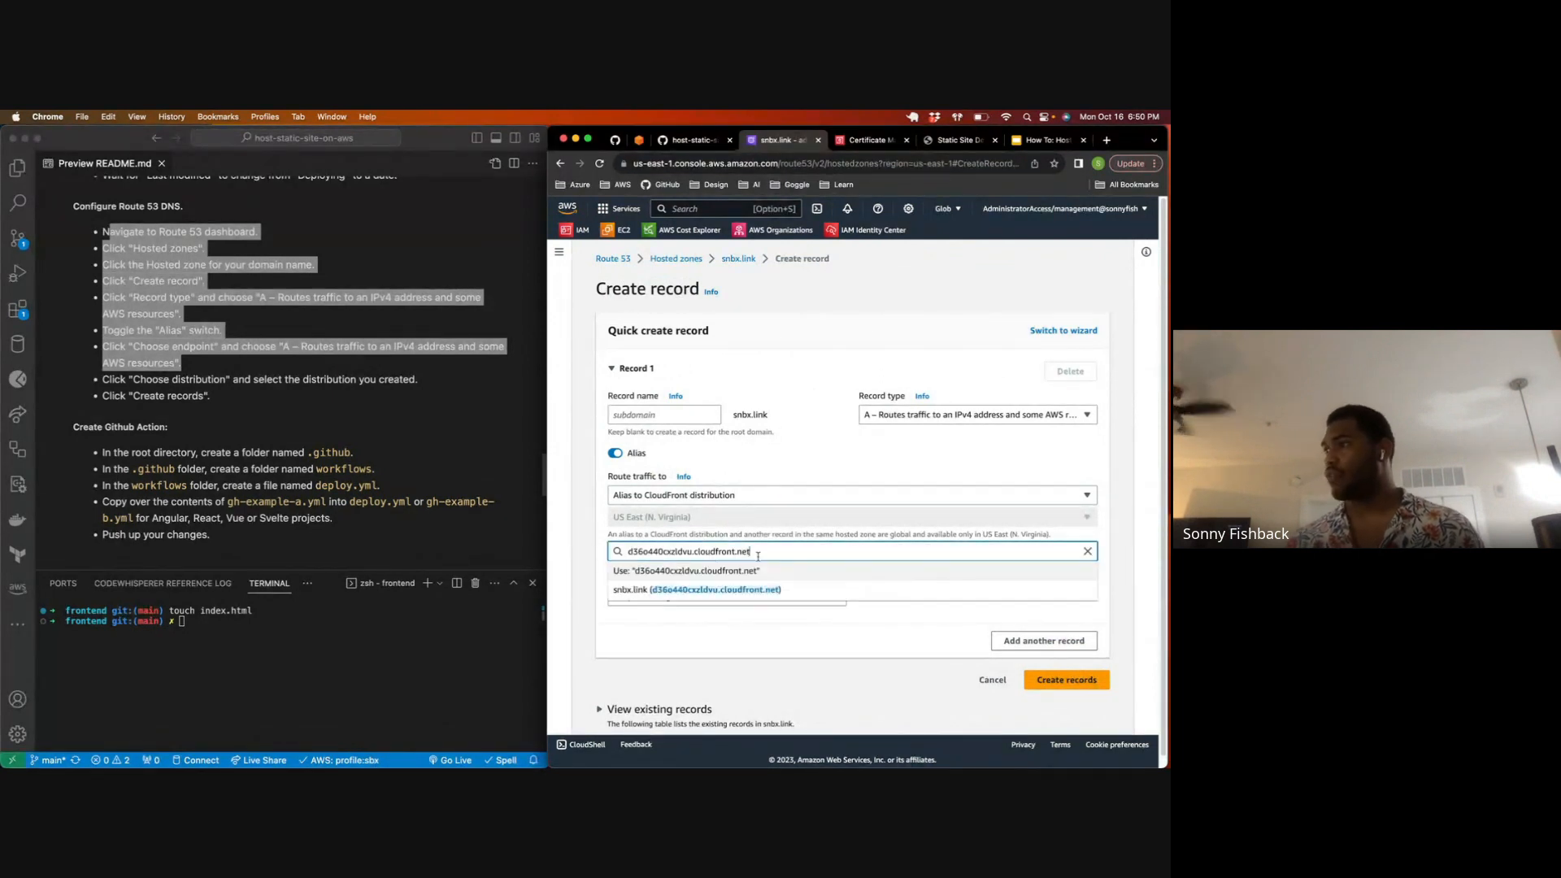
left_click(767, 594)
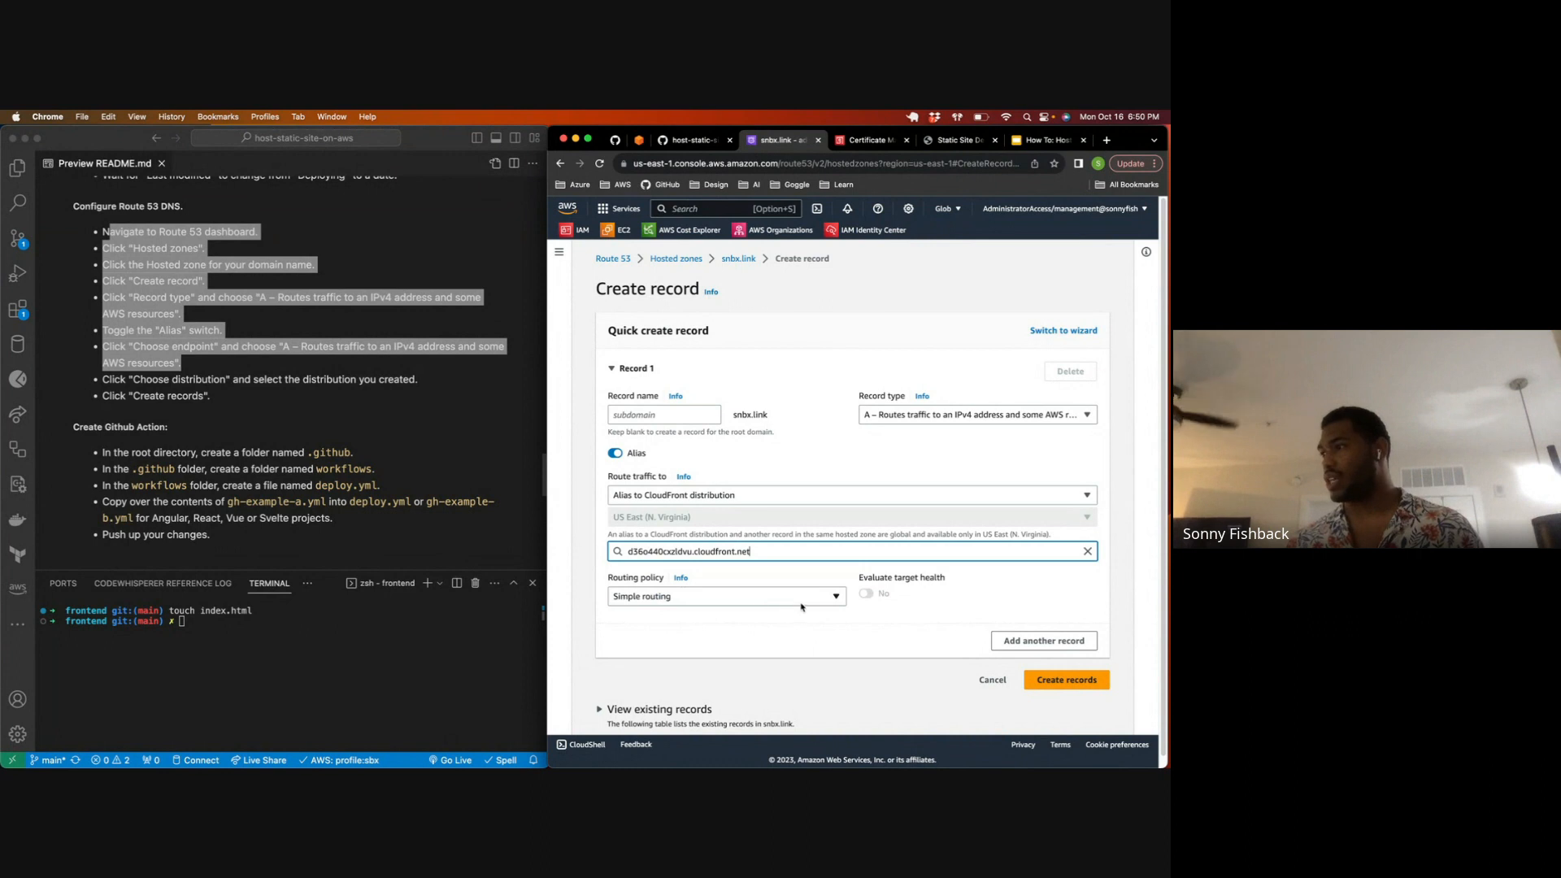
left_click(1065, 679)
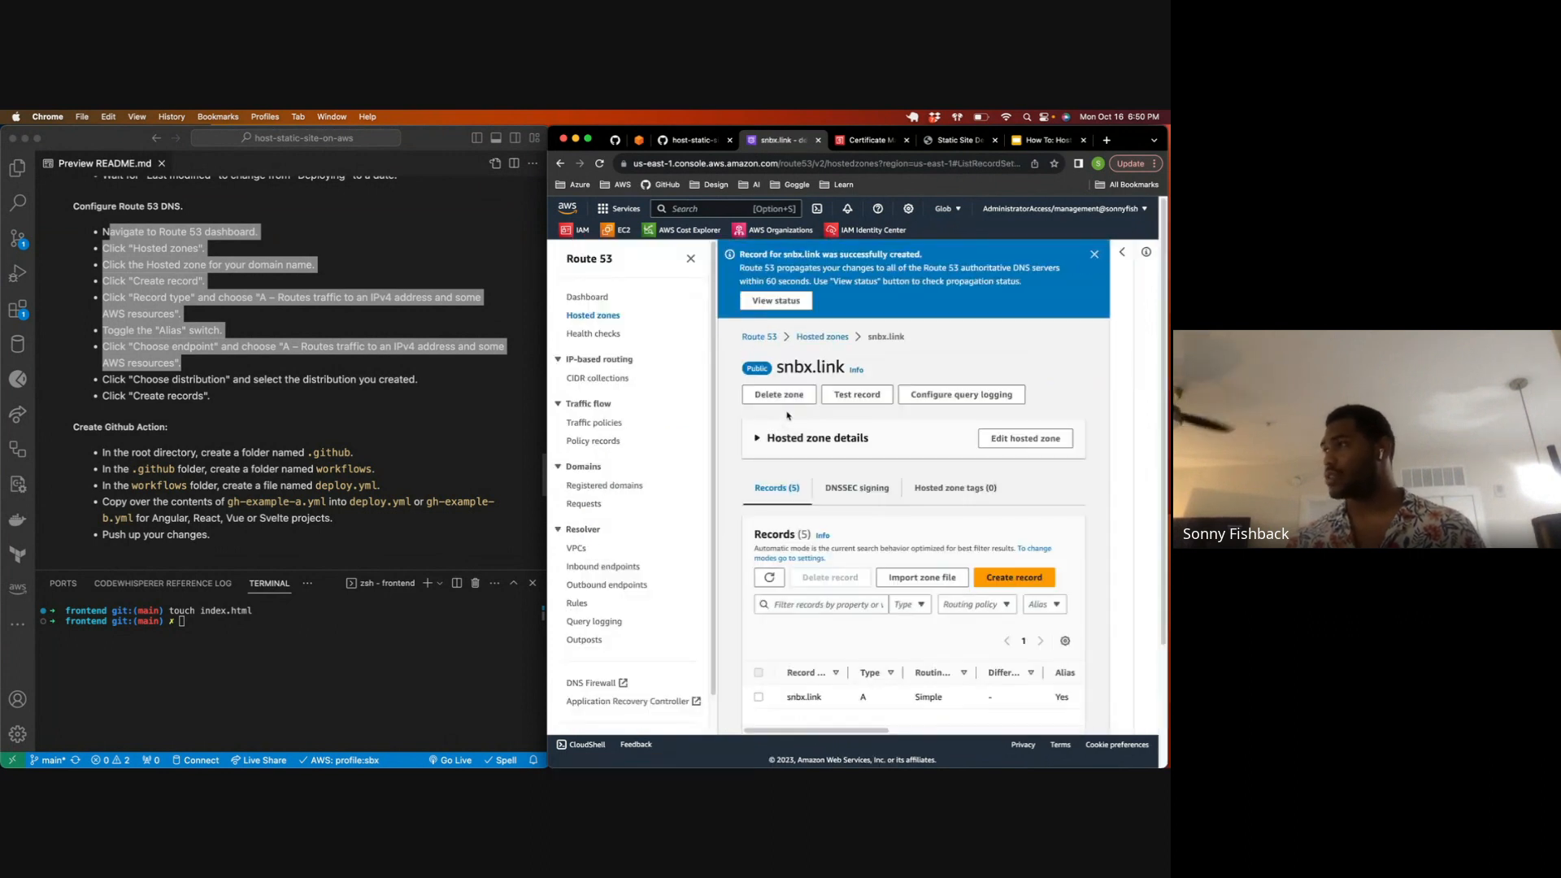
Step: View the status of the new record's DNS change and refresh its change info repeatedly to check propagation
left_click(776, 301)
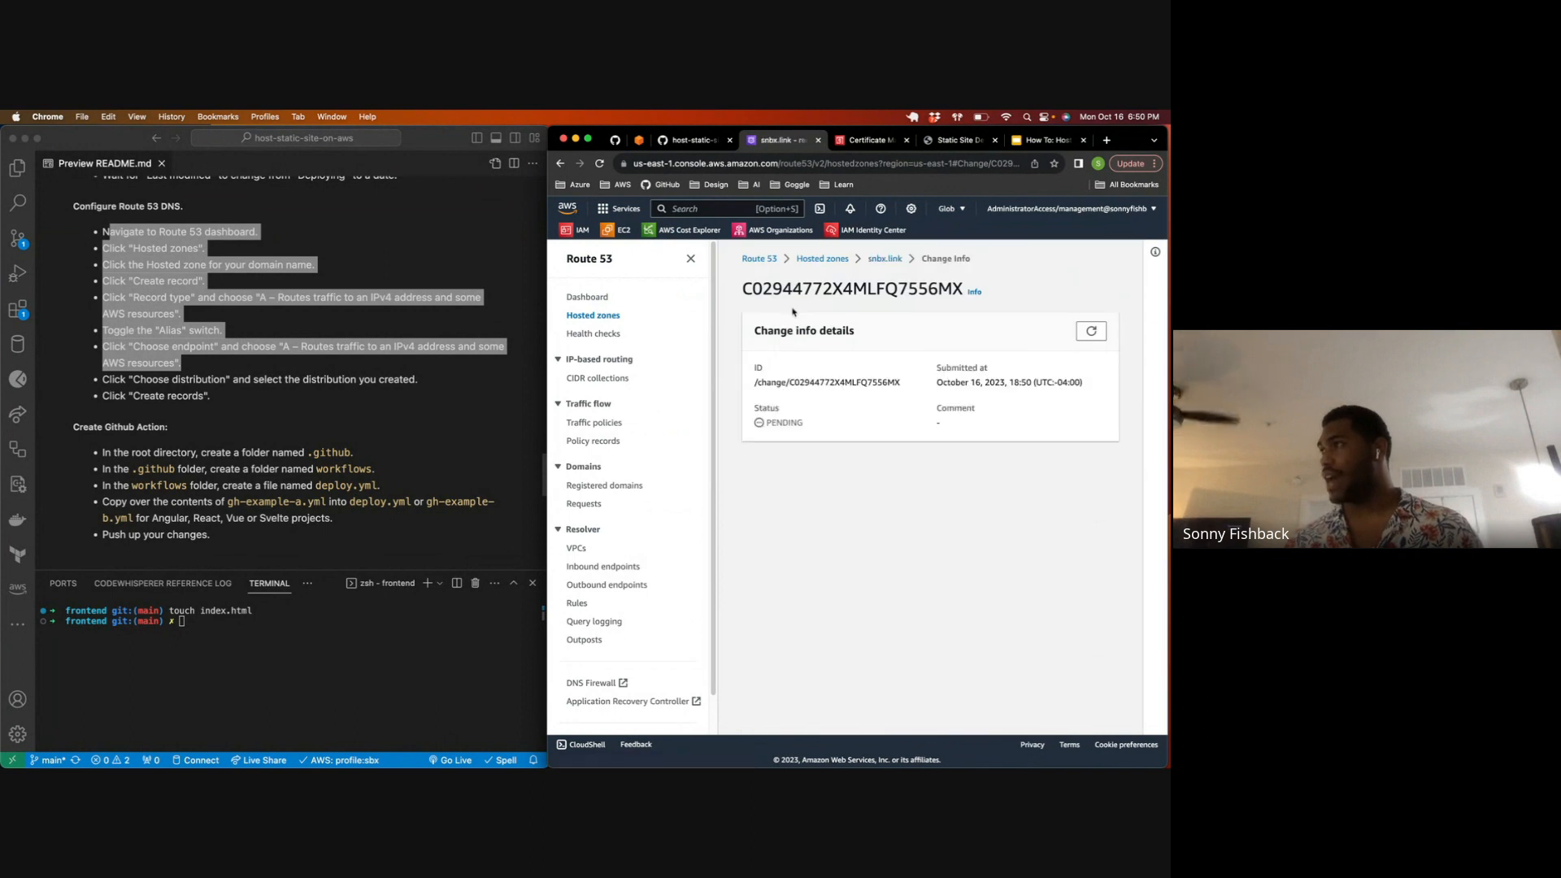
left_click(1090, 332)
left_click(1089, 332)
left_click(1089, 332)
left_click(1089, 332)
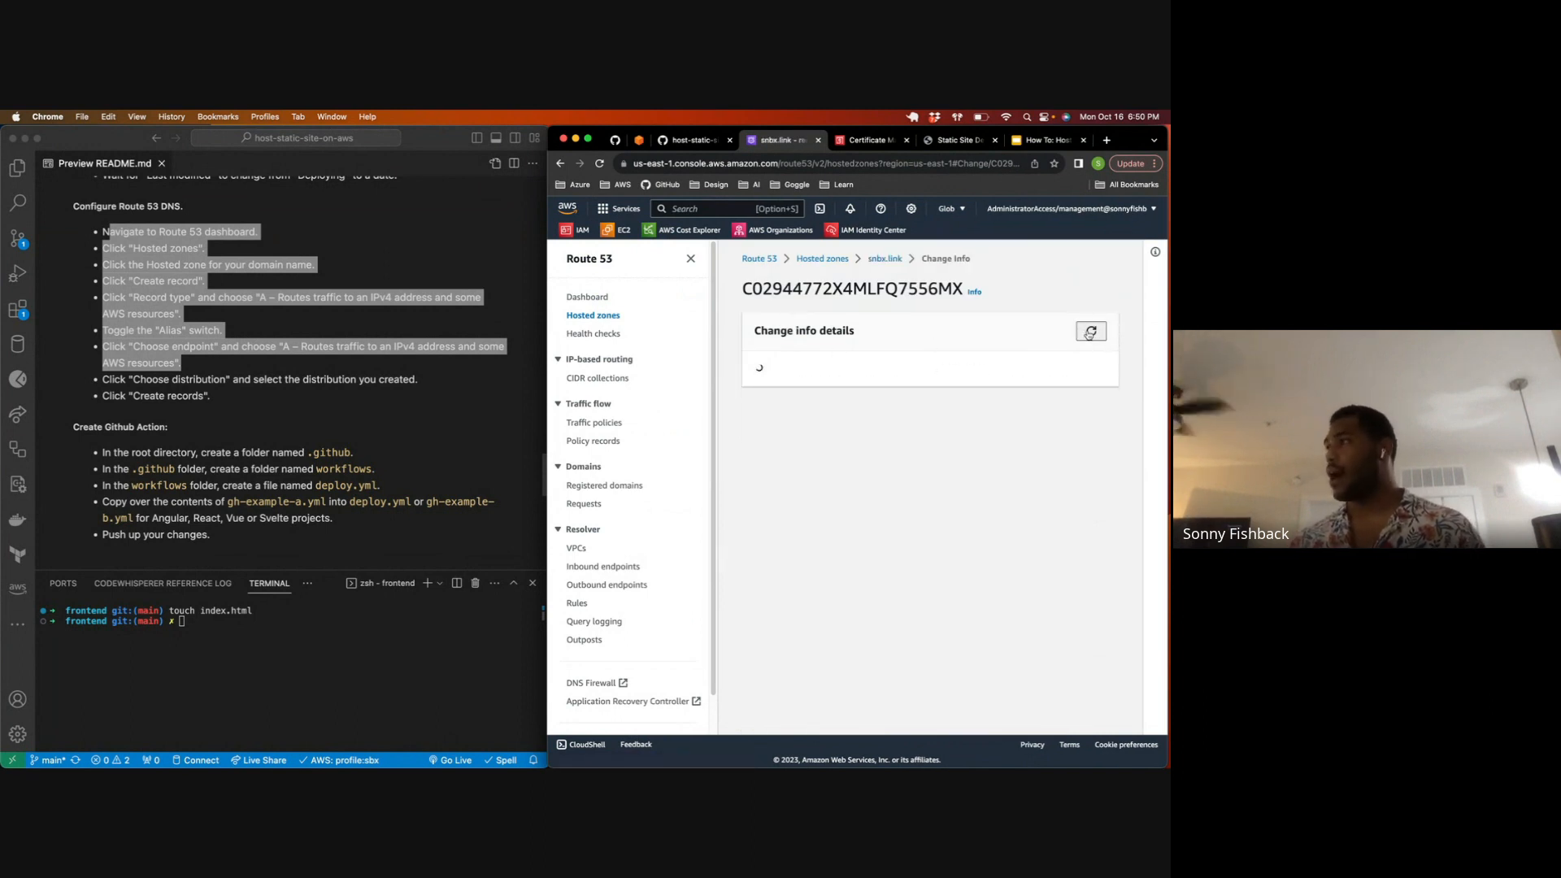
left_click(1089, 332)
left_click(1089, 331)
left_click(1090, 332)
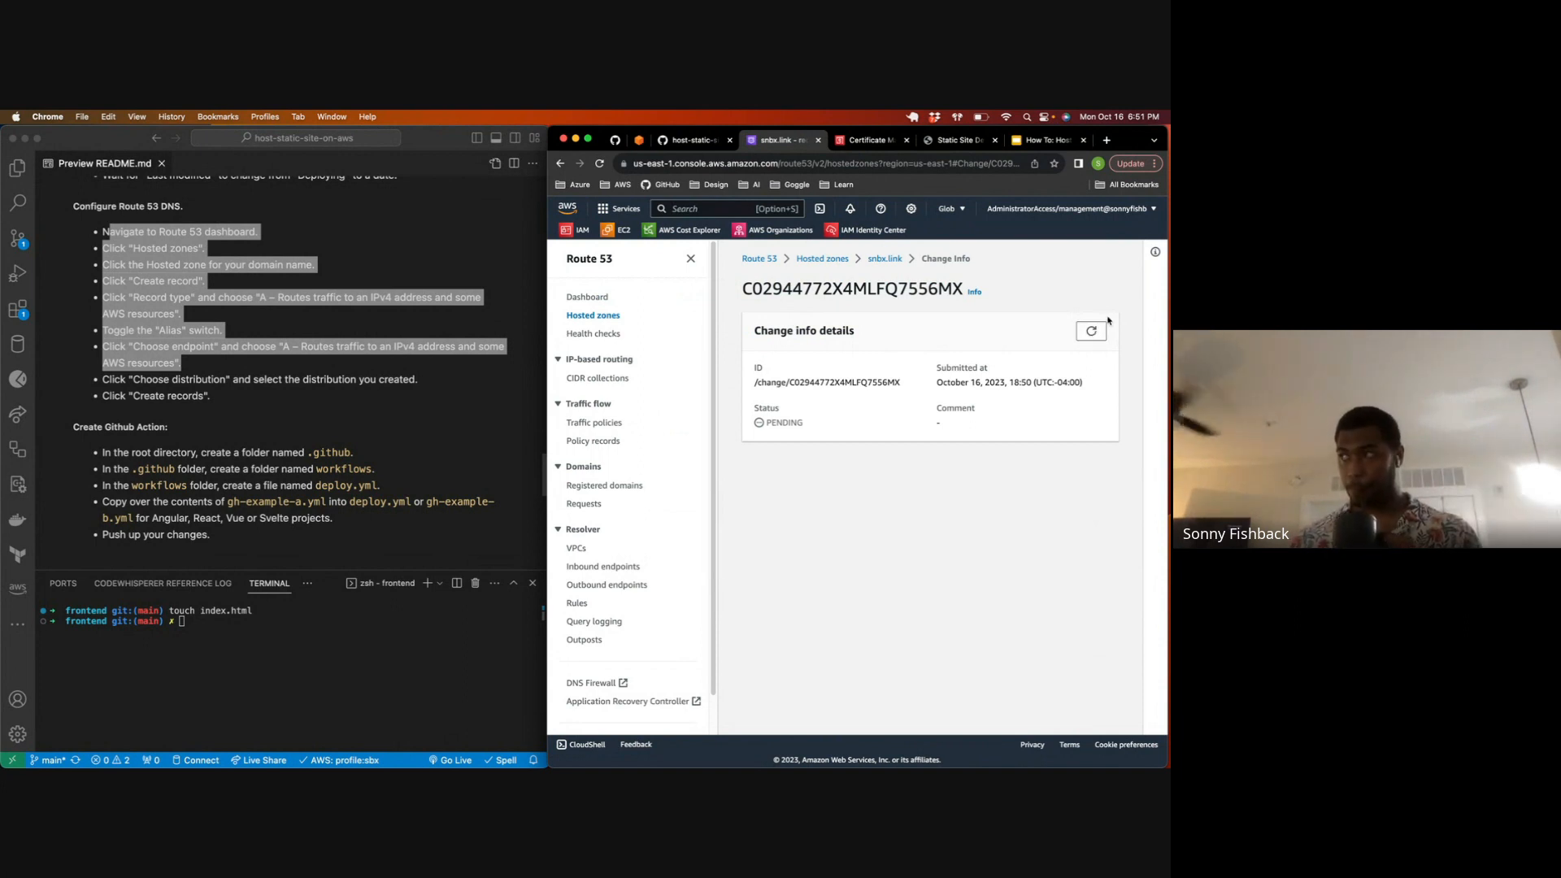
left_click(1087, 333)
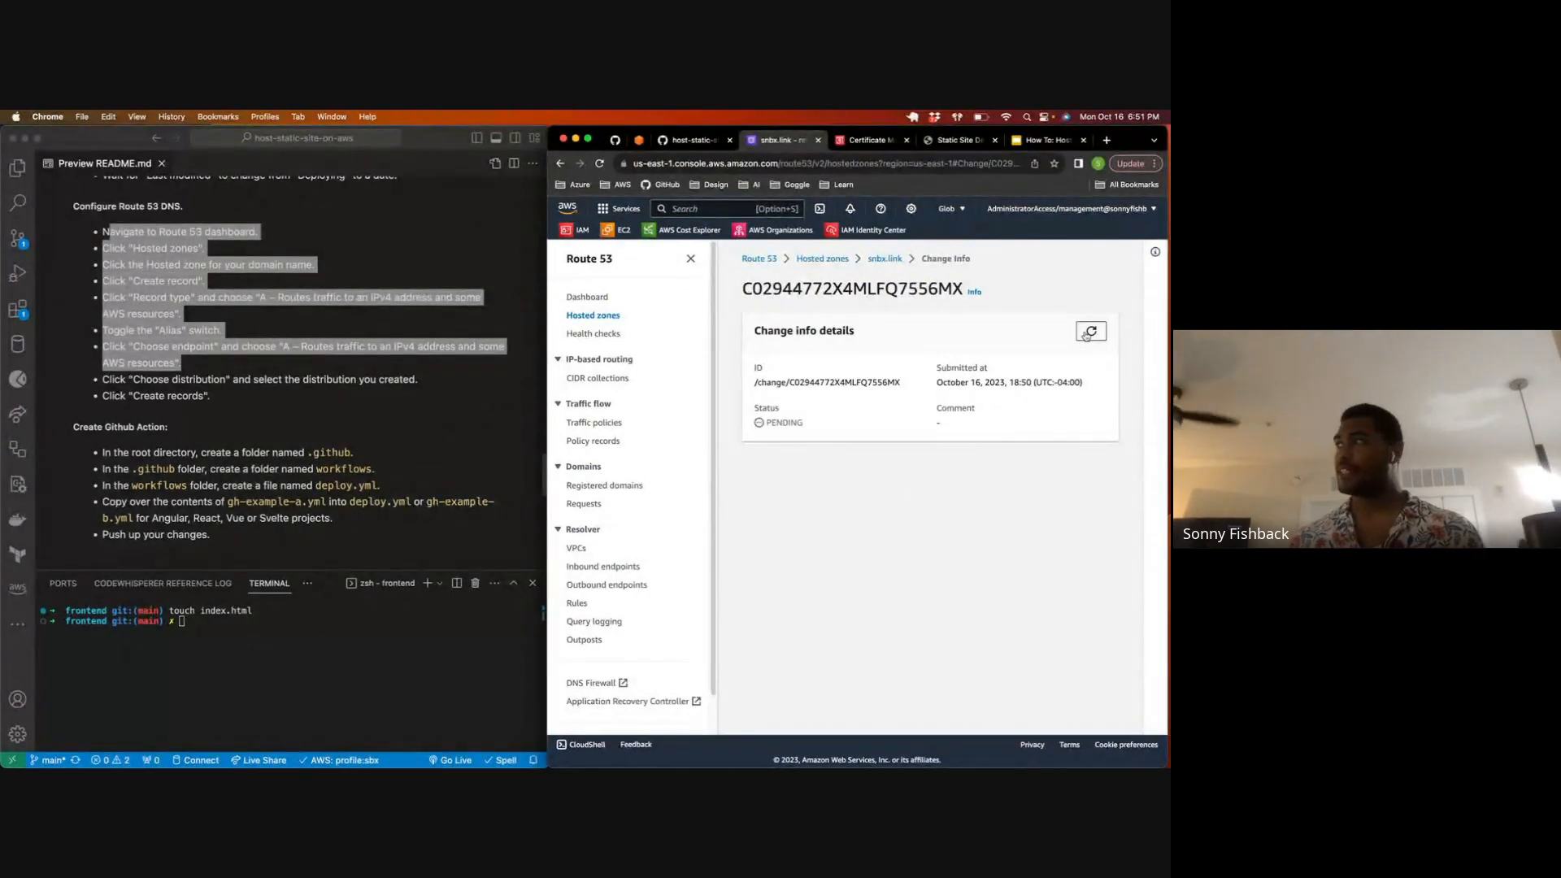
left_click(1090, 331)
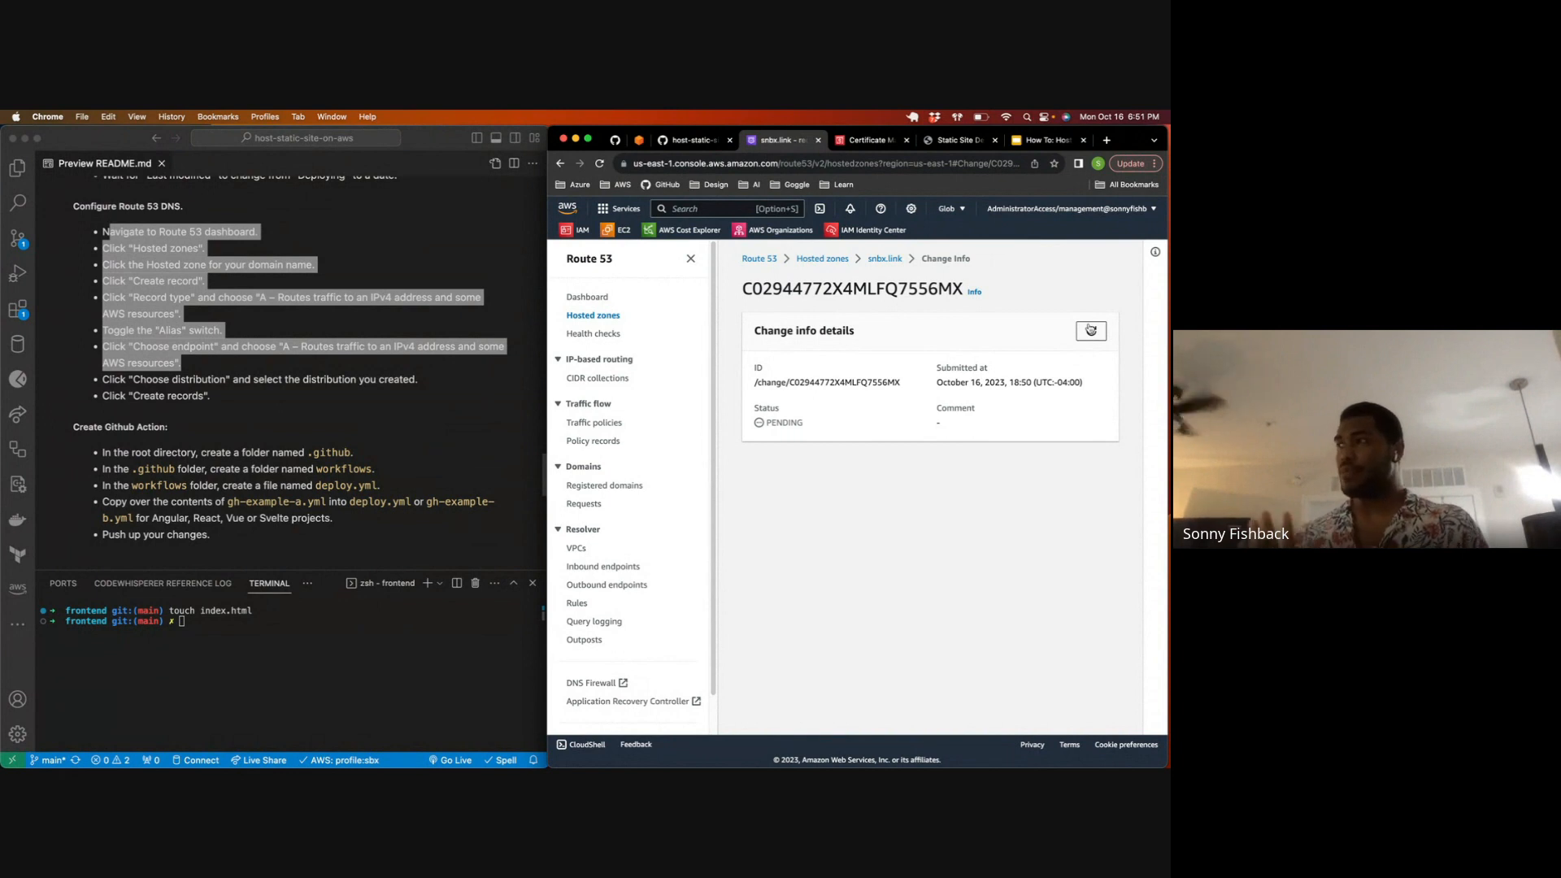
left_click(1090, 330)
Step: Load snbx.link in a new browser tab to test the root domain, closing the tab after the check
left_click(1106, 139)
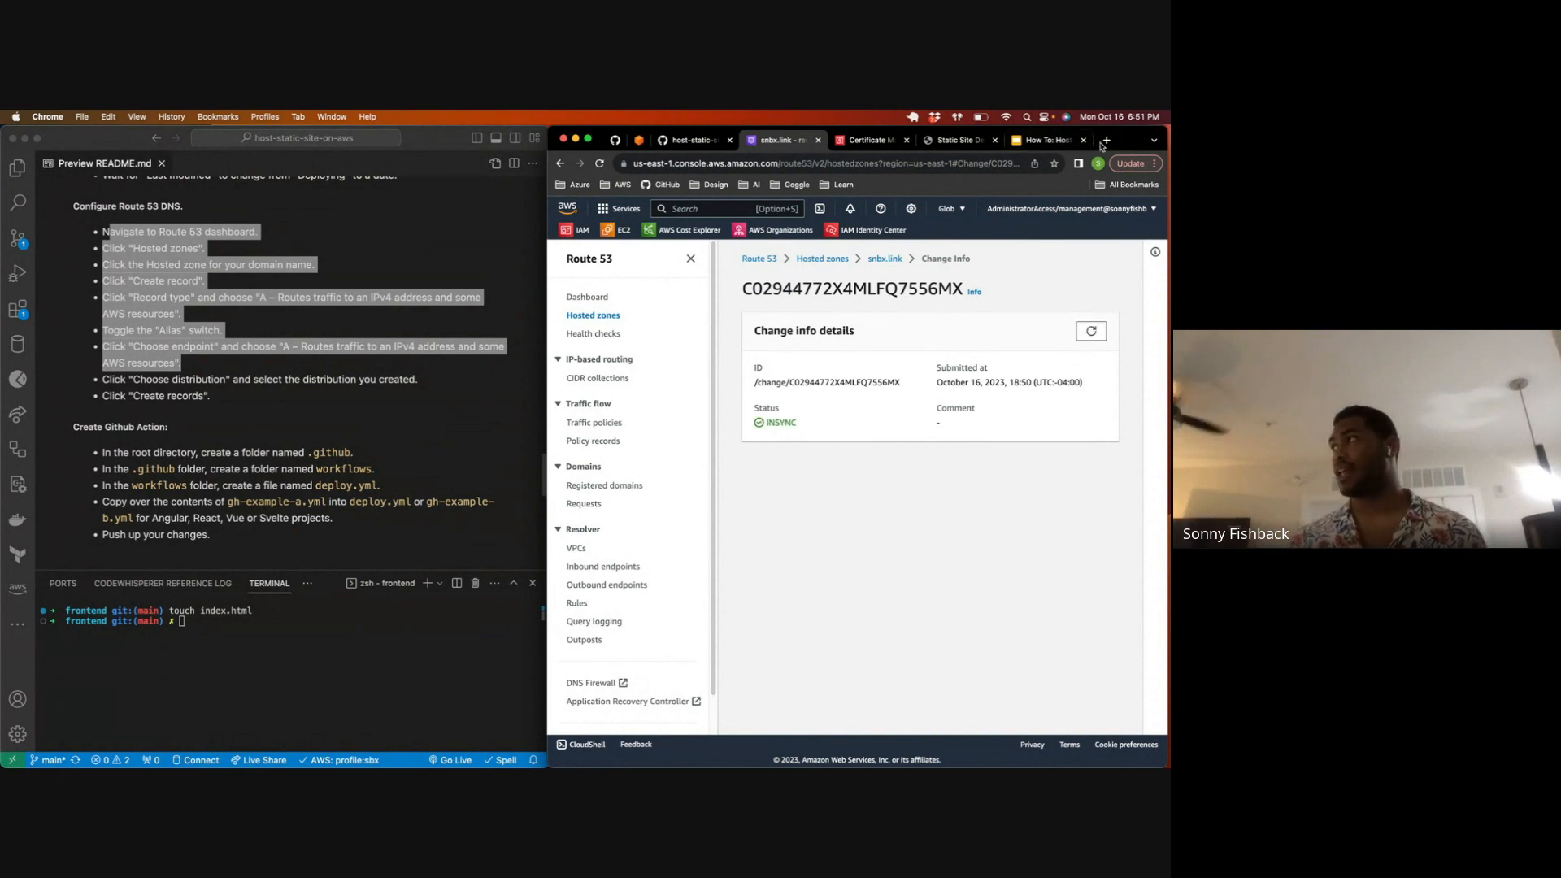
left_click(783, 139)
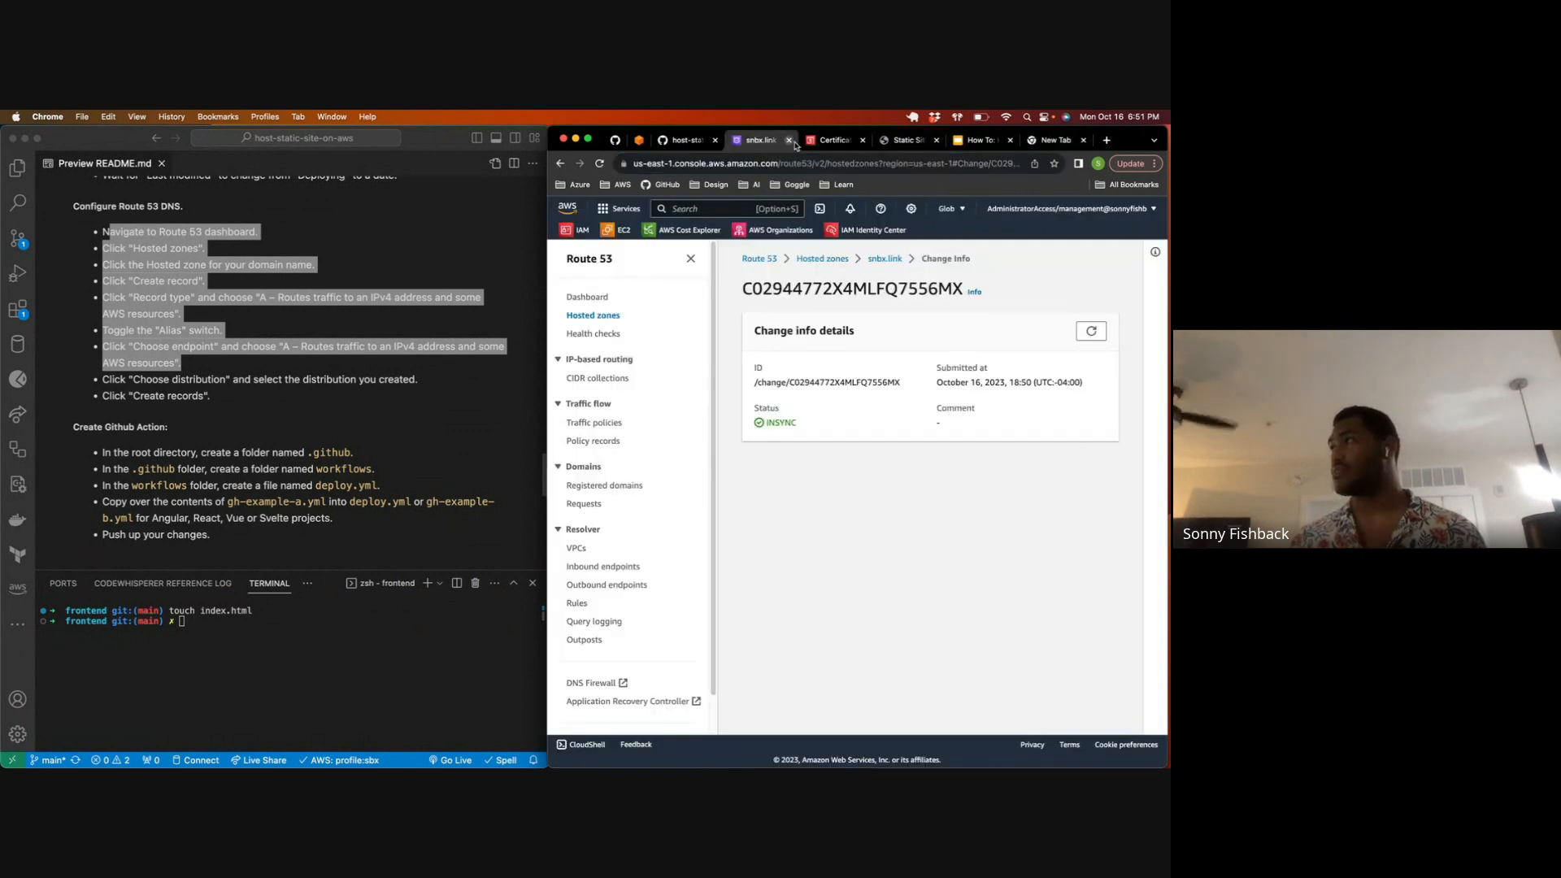
left_click(1059, 139)
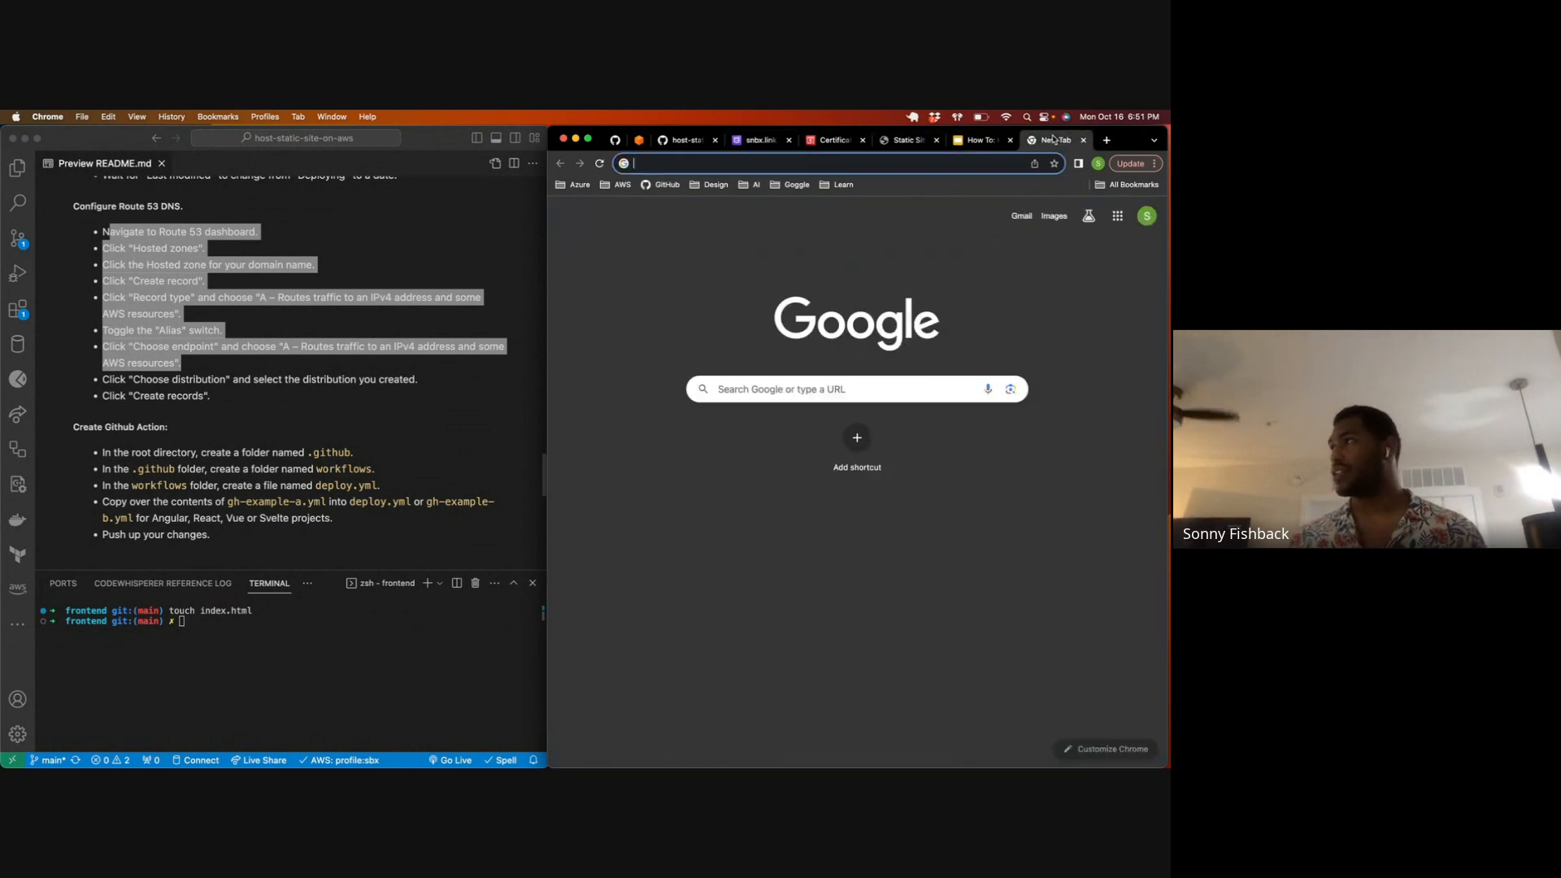
left_click(885, 165)
type("snbx.link")
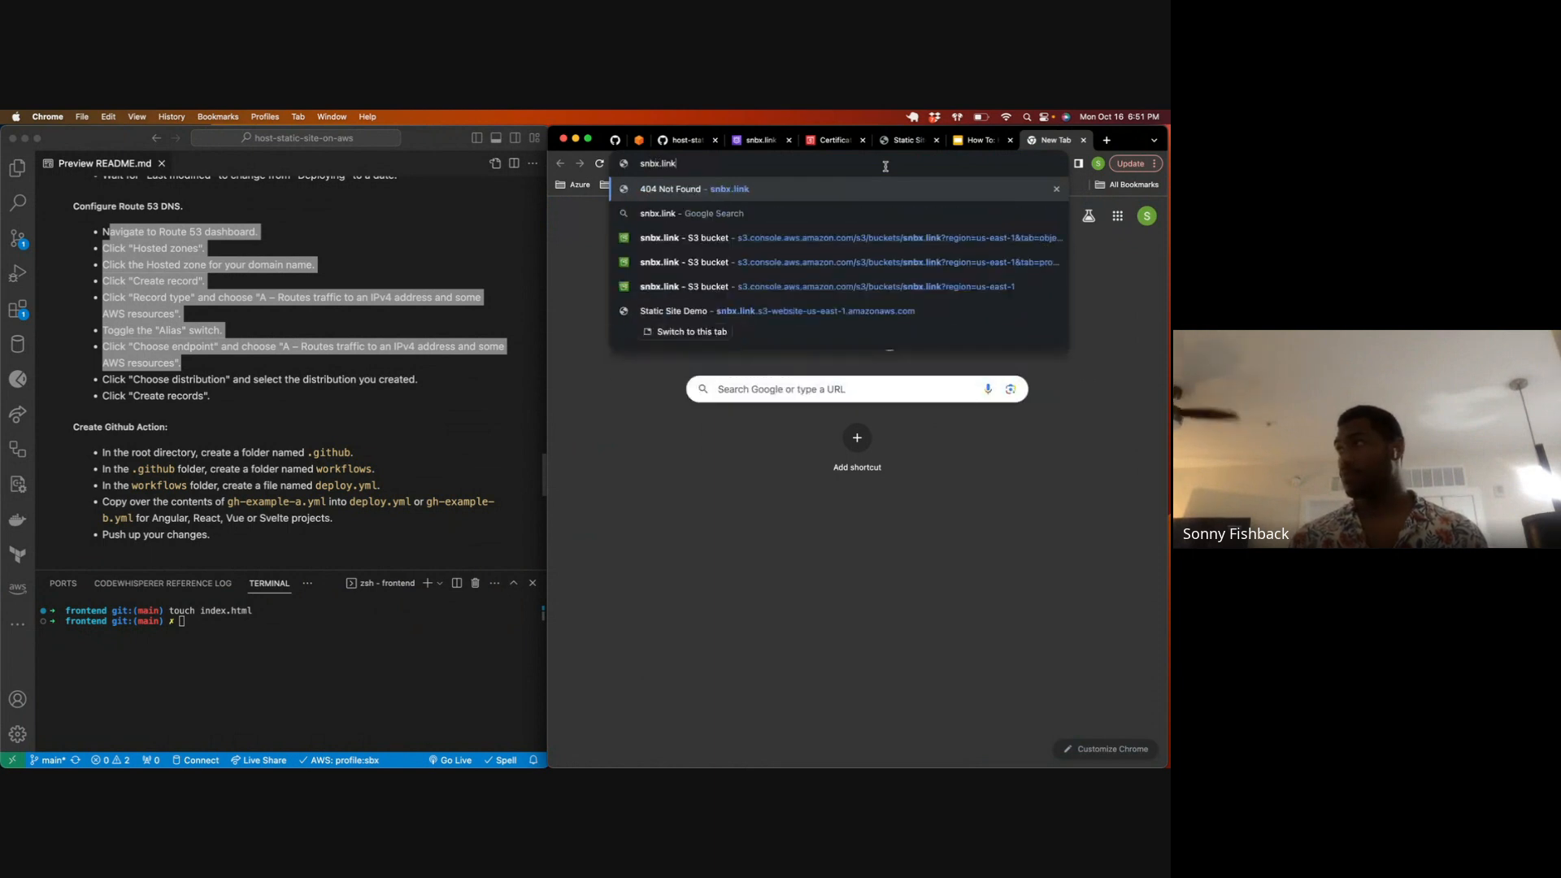
key("Return")
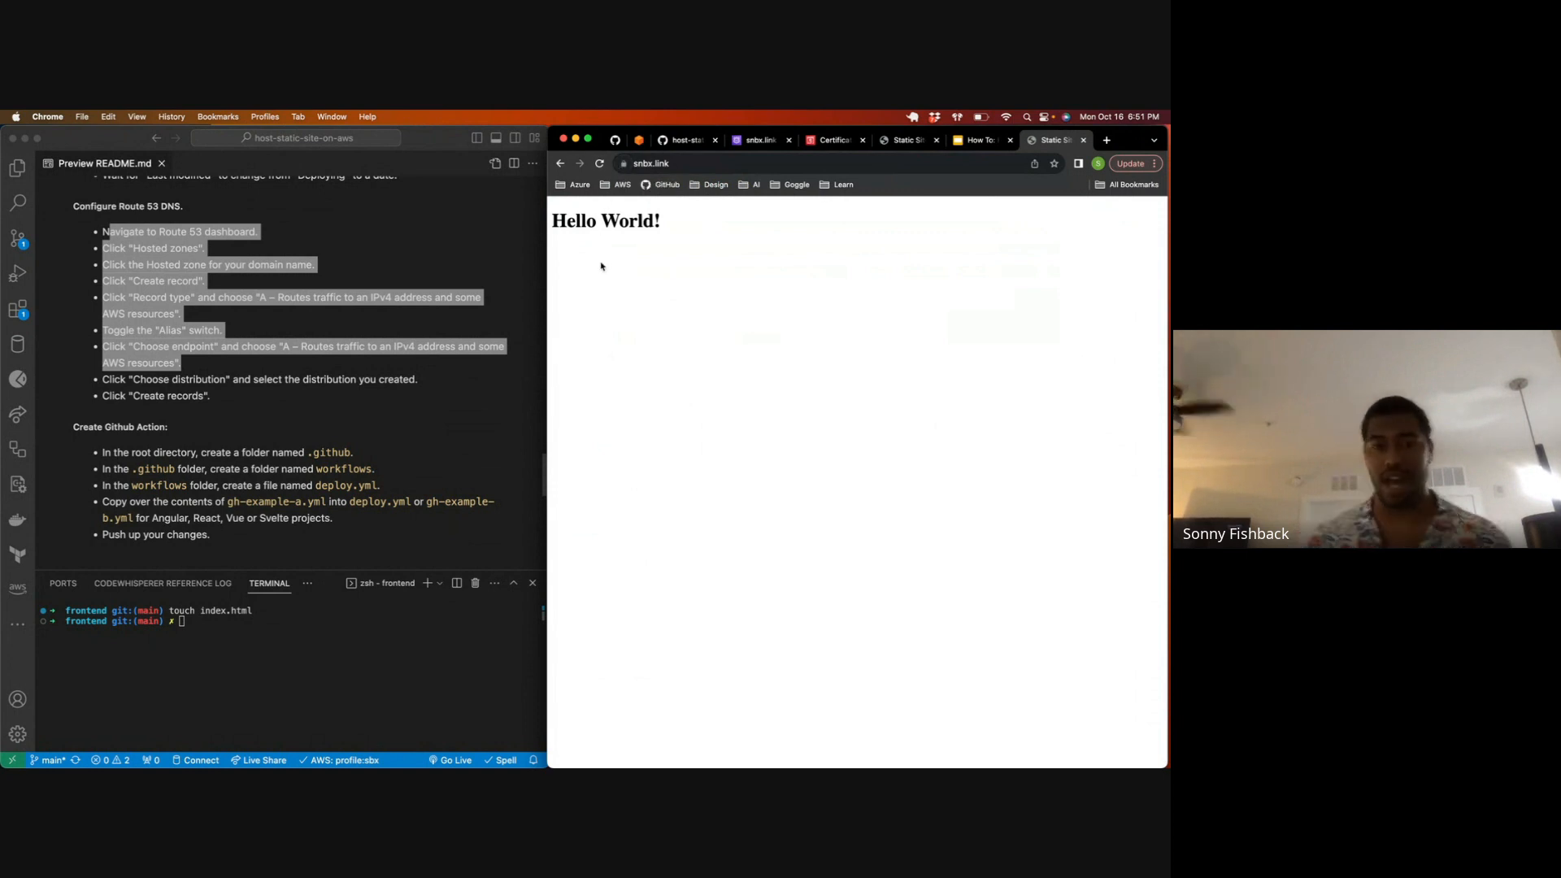
left_click(1084, 142)
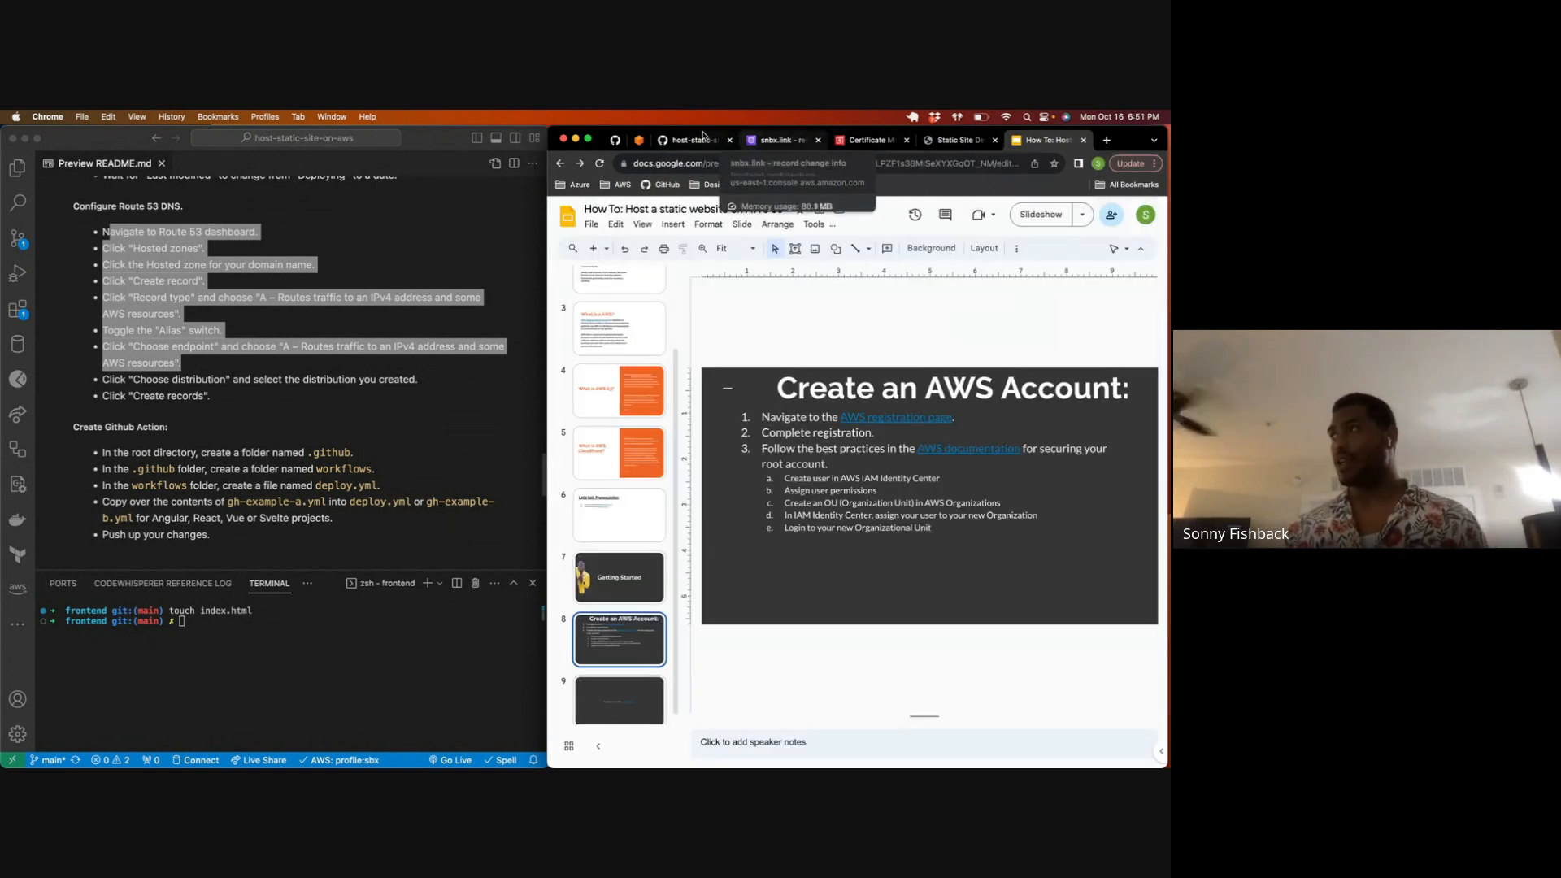
Step: Go to the Route 53 dashboard and open the snbx.link hosted zone, collapsing the navigation pane
left_click(776, 142)
left_click(669, 210)
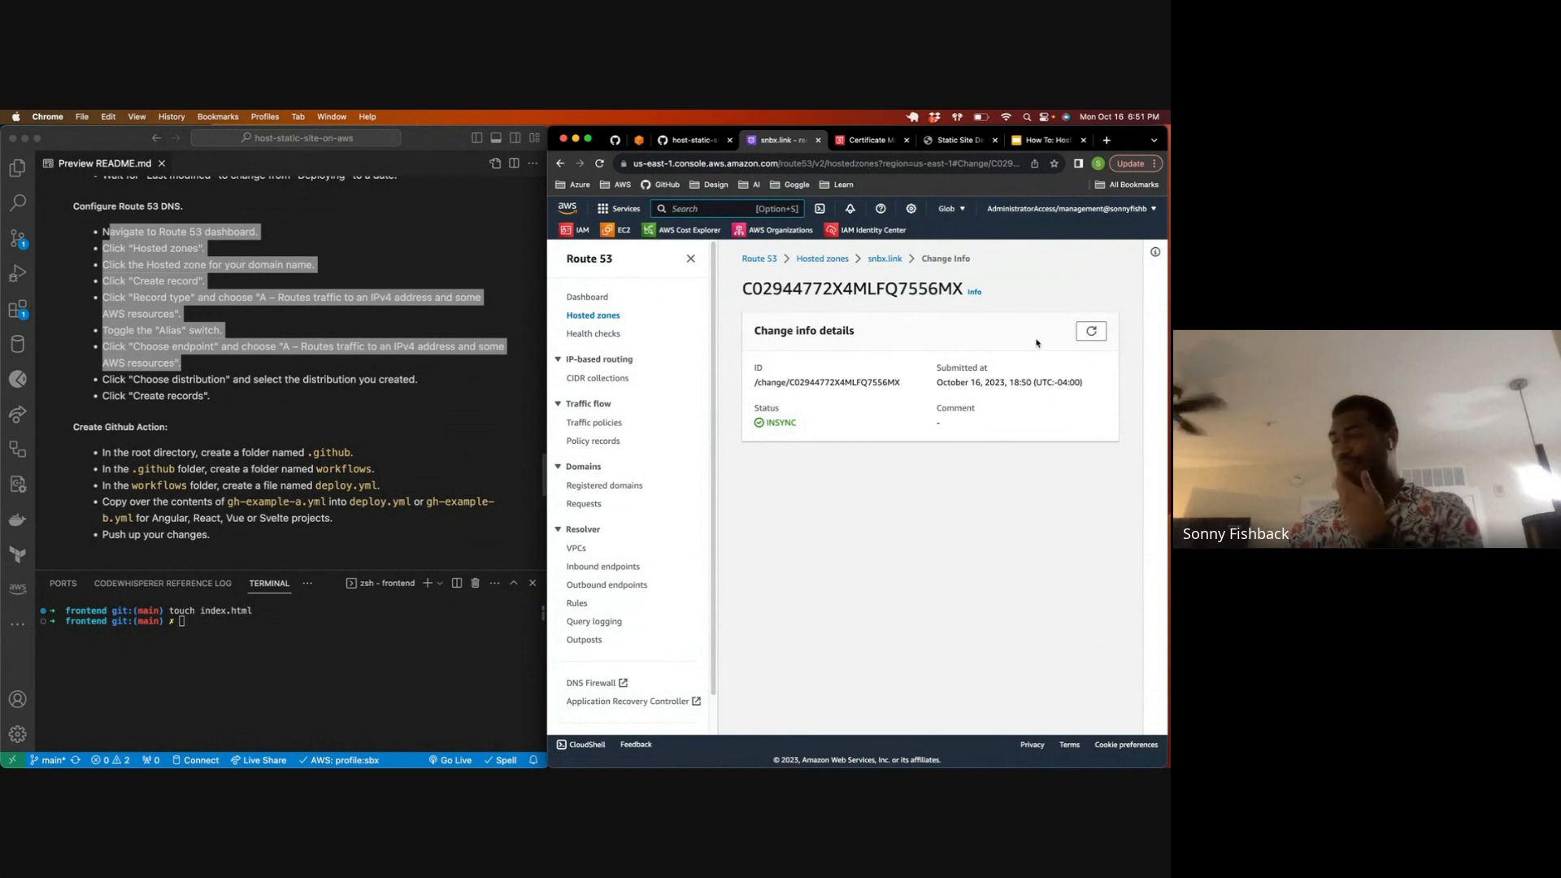
type("rp")
key("BackSpace")
type("oute 53")
left_click(853, 326)
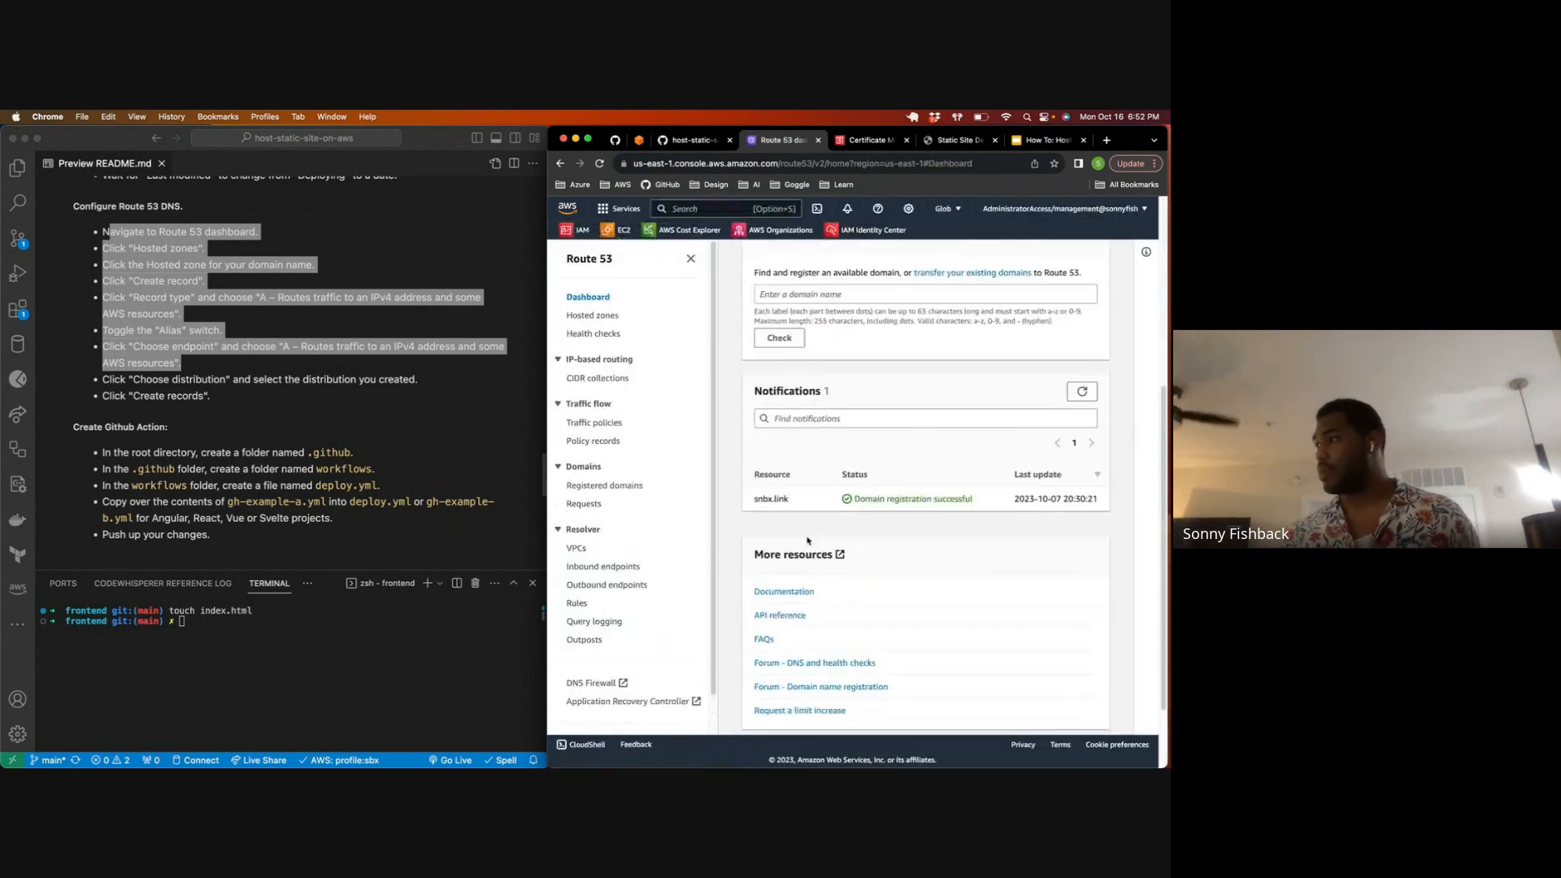
left_click(826, 379)
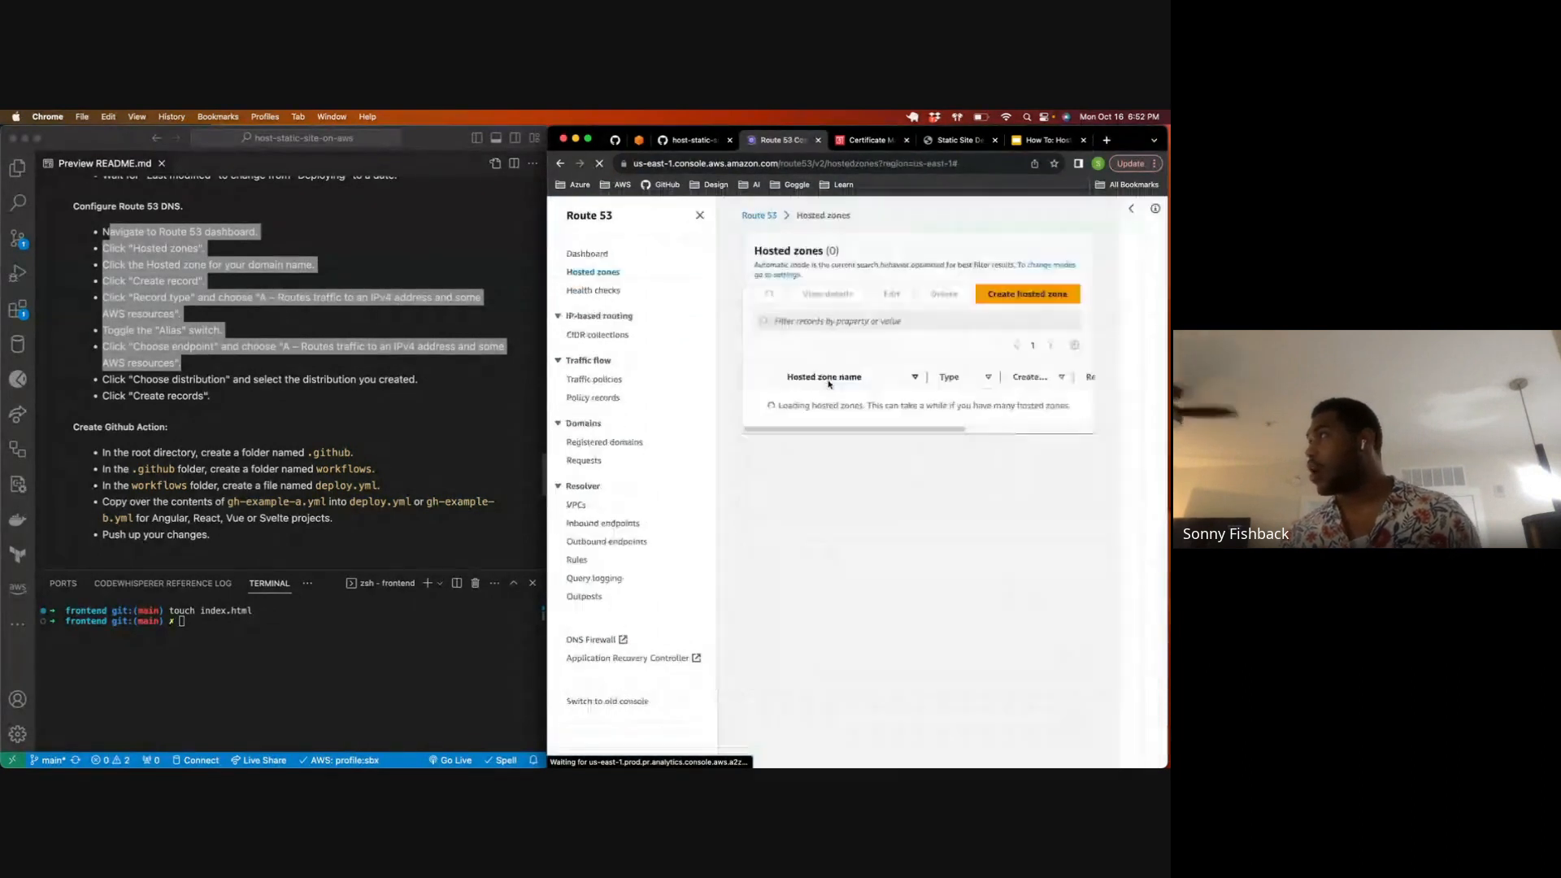
left_click(813, 447)
left_click(691, 259)
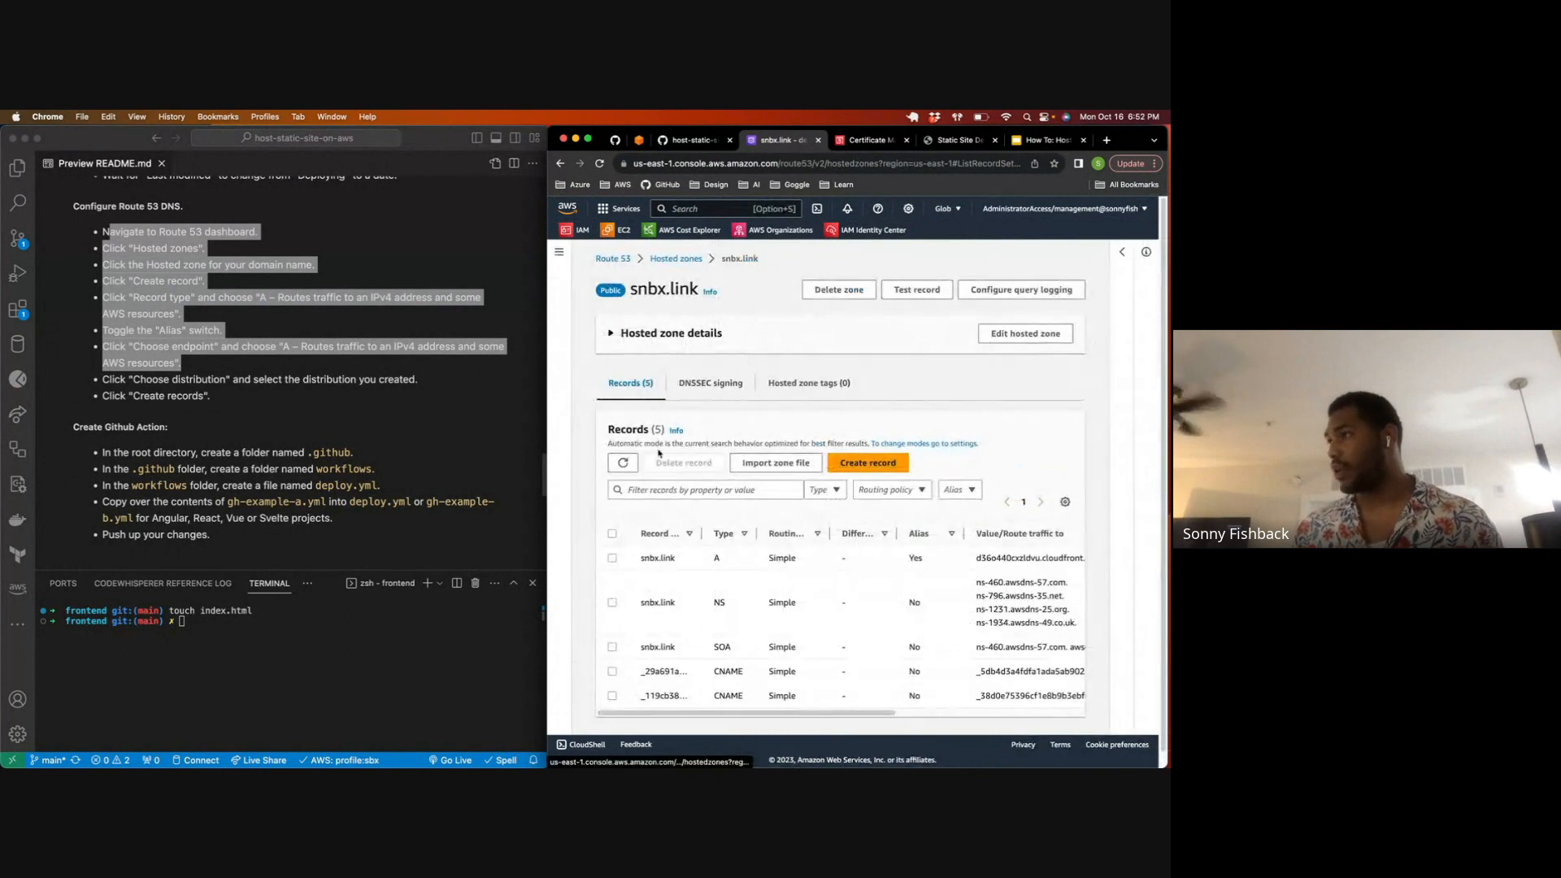
Step: Delete the A record and both CNAME records from the snbx.link hosted zone, keeping the NS and SOA records
scroll(613, 524, "down", 1)
left_click(611, 543)
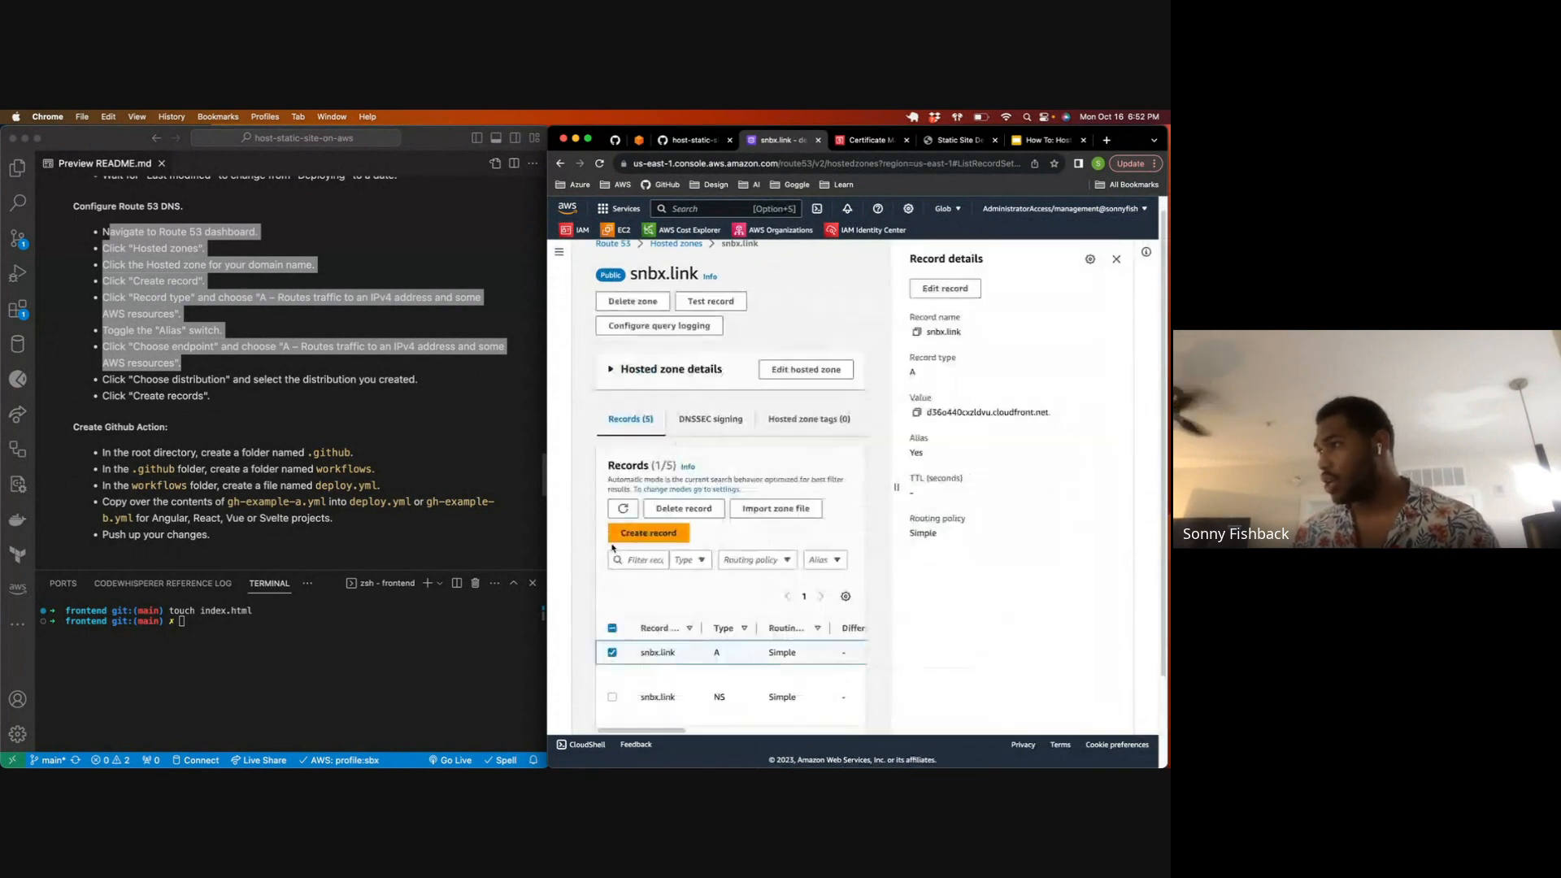
scroll(617, 558, "down", 2)
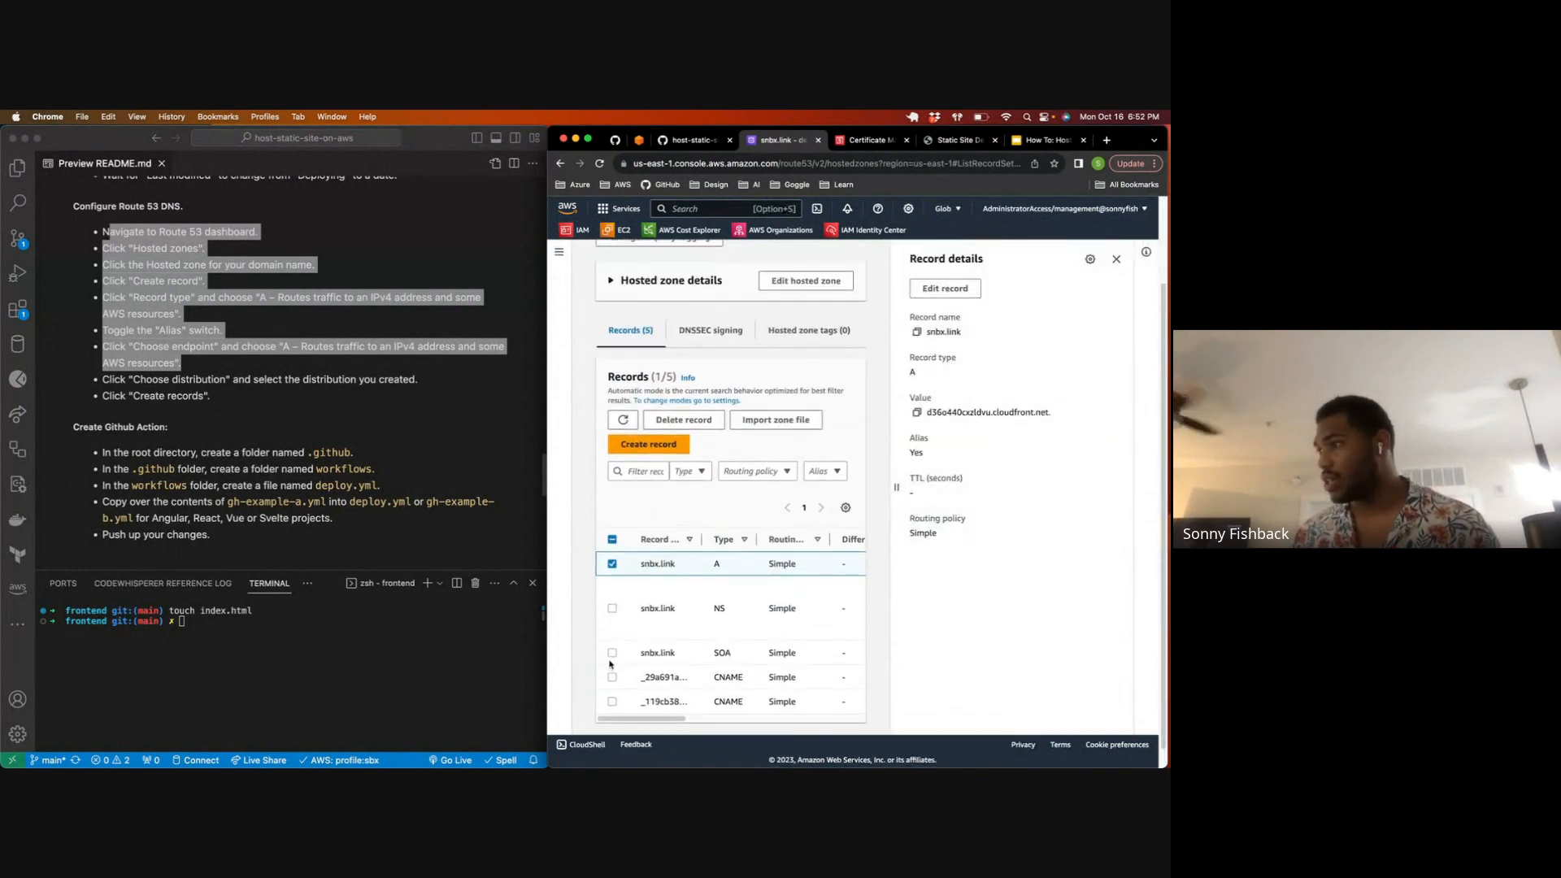
left_click(612, 678)
left_click(613, 691)
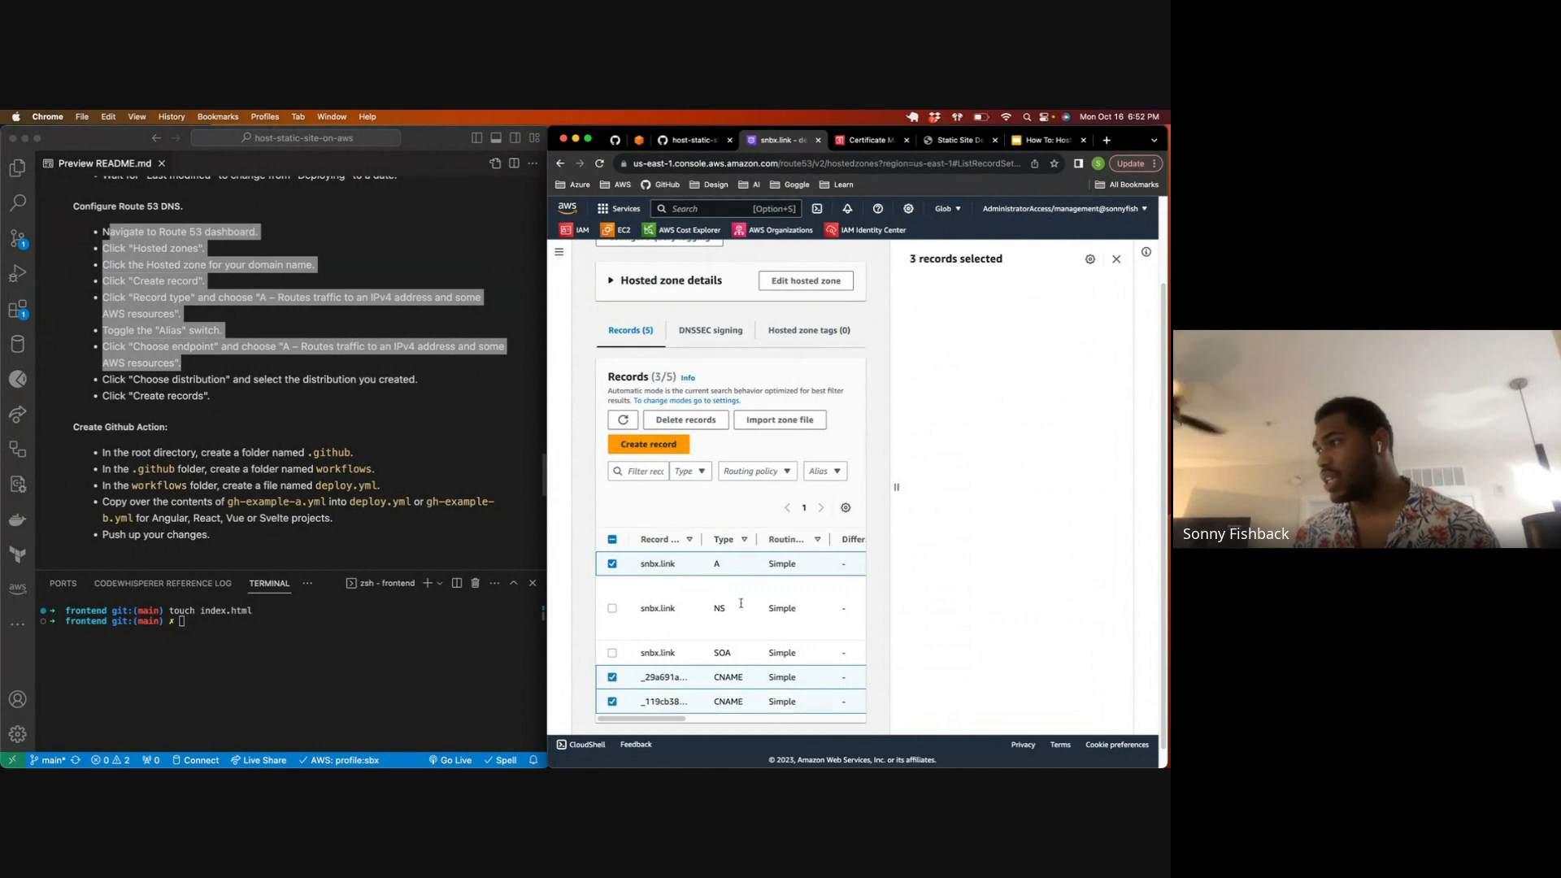
left_click_drag(716, 610, 734, 653)
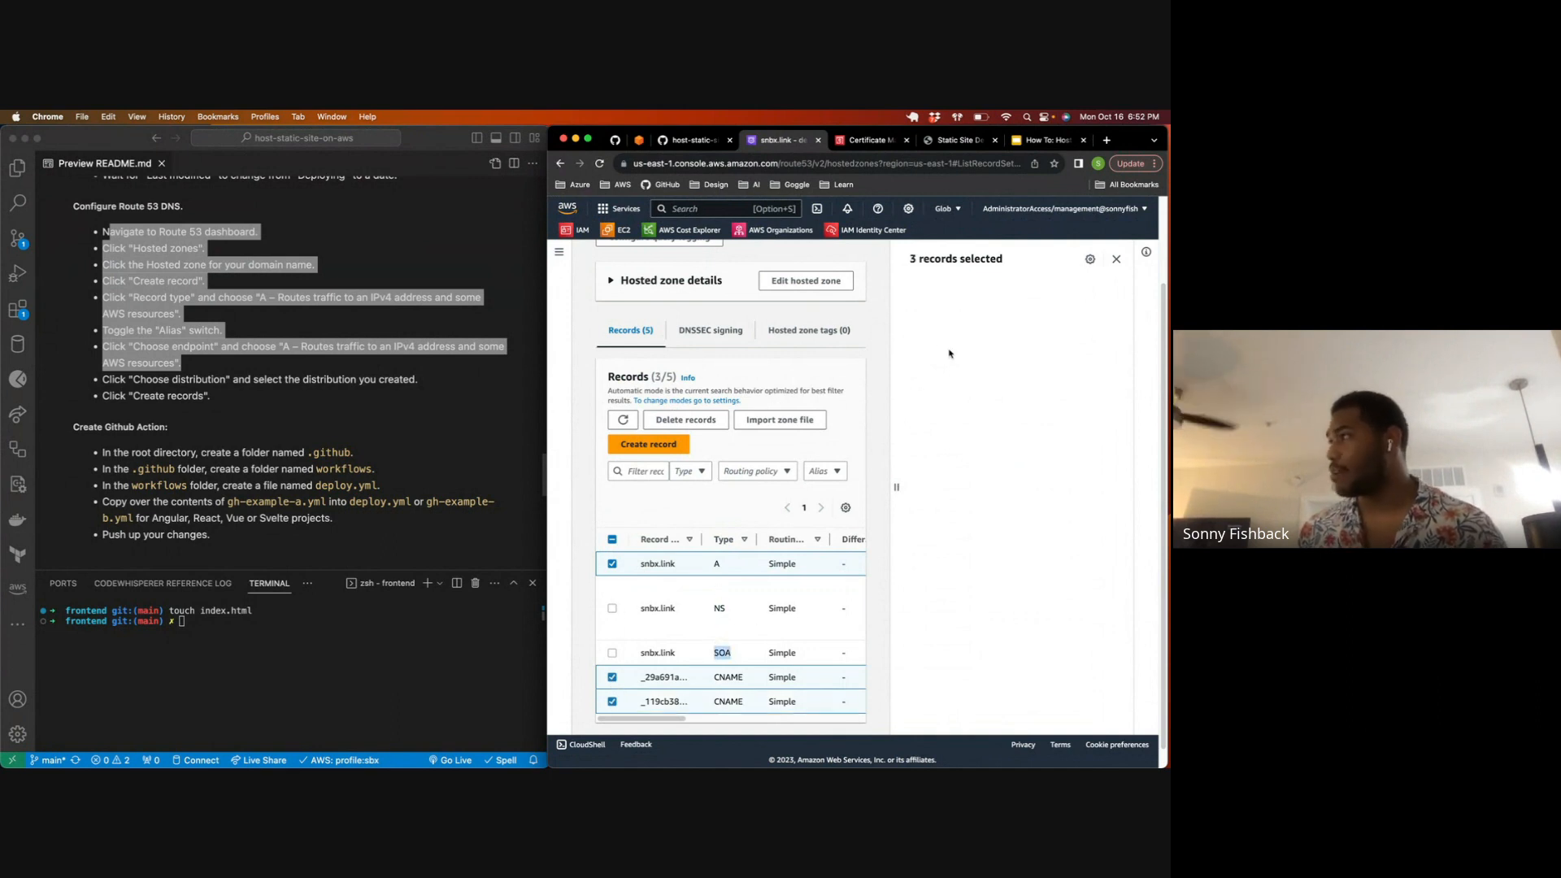
left_click(1116, 259)
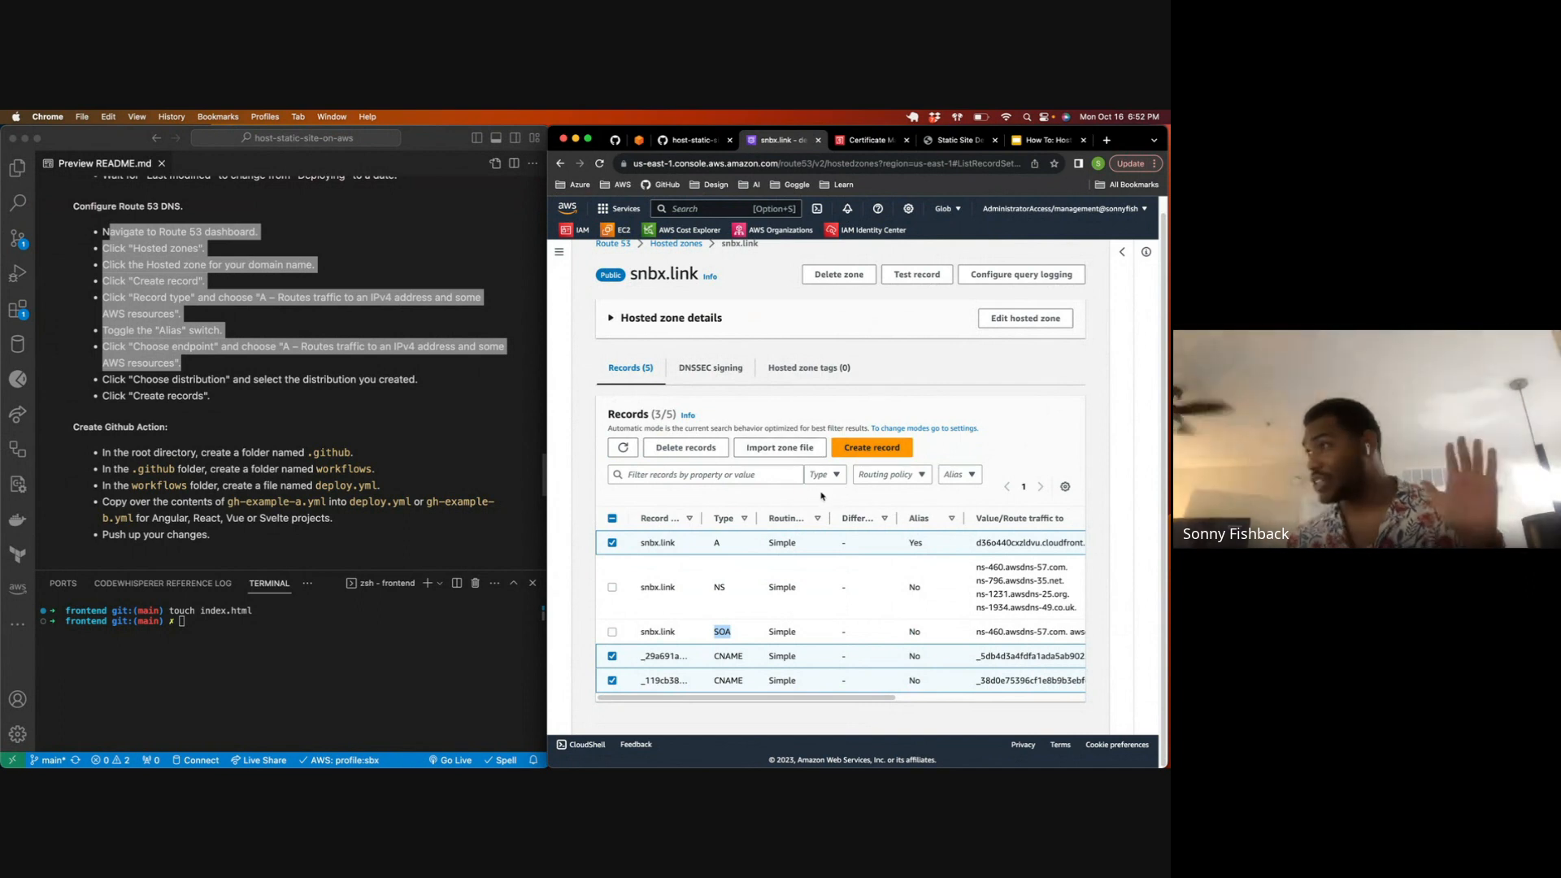
left_click(685, 447)
left_click(997, 624)
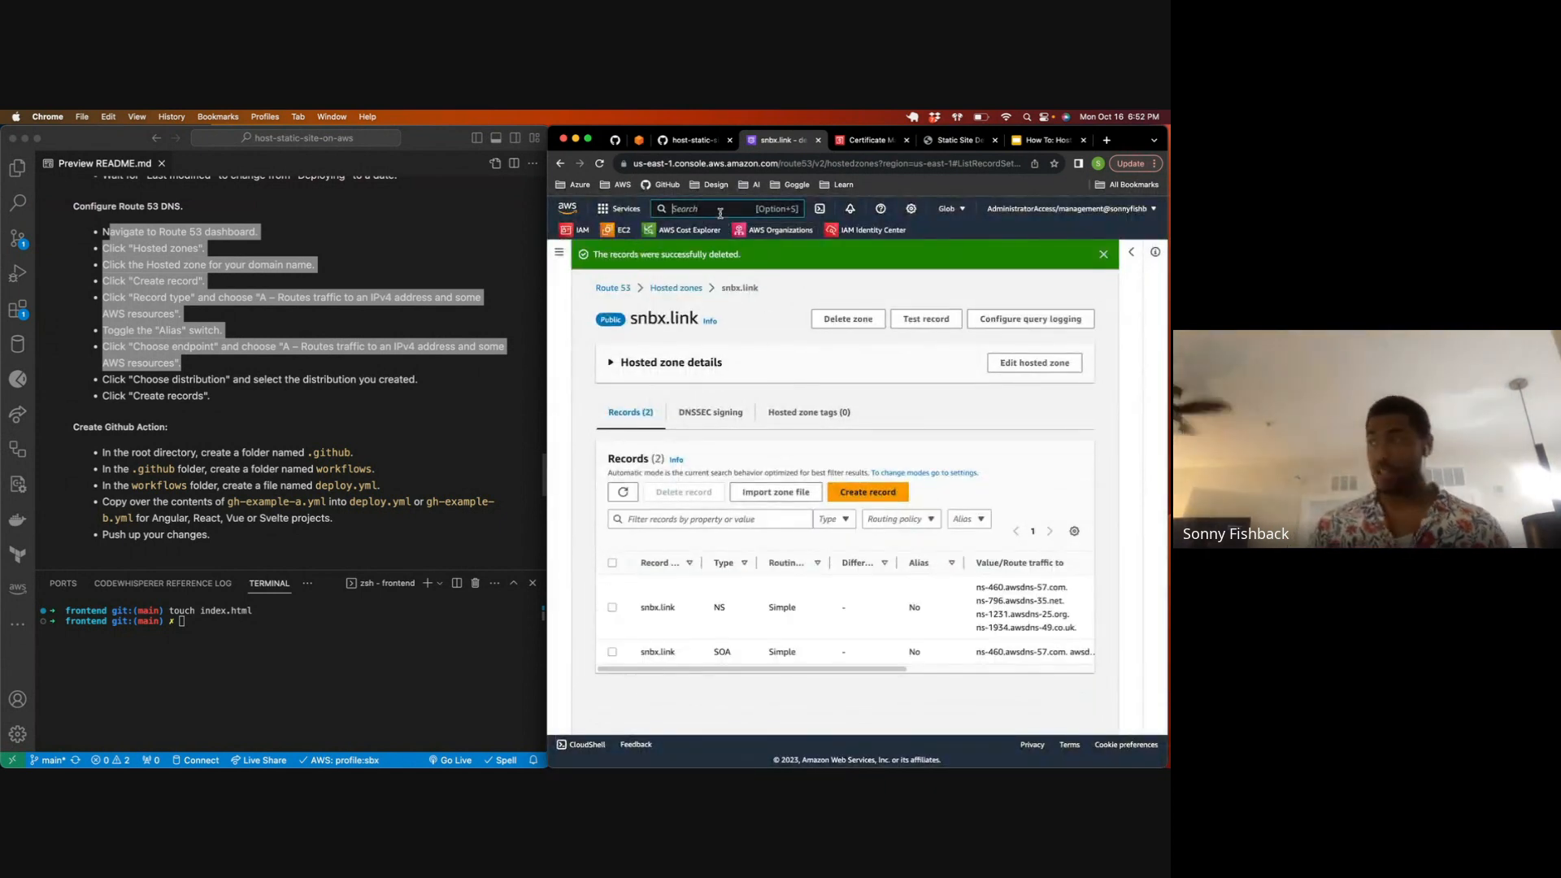
Step: Search the AWS console for cloudfront and go to the CloudFront service
left_click(720, 210)
type("cloud WAN")
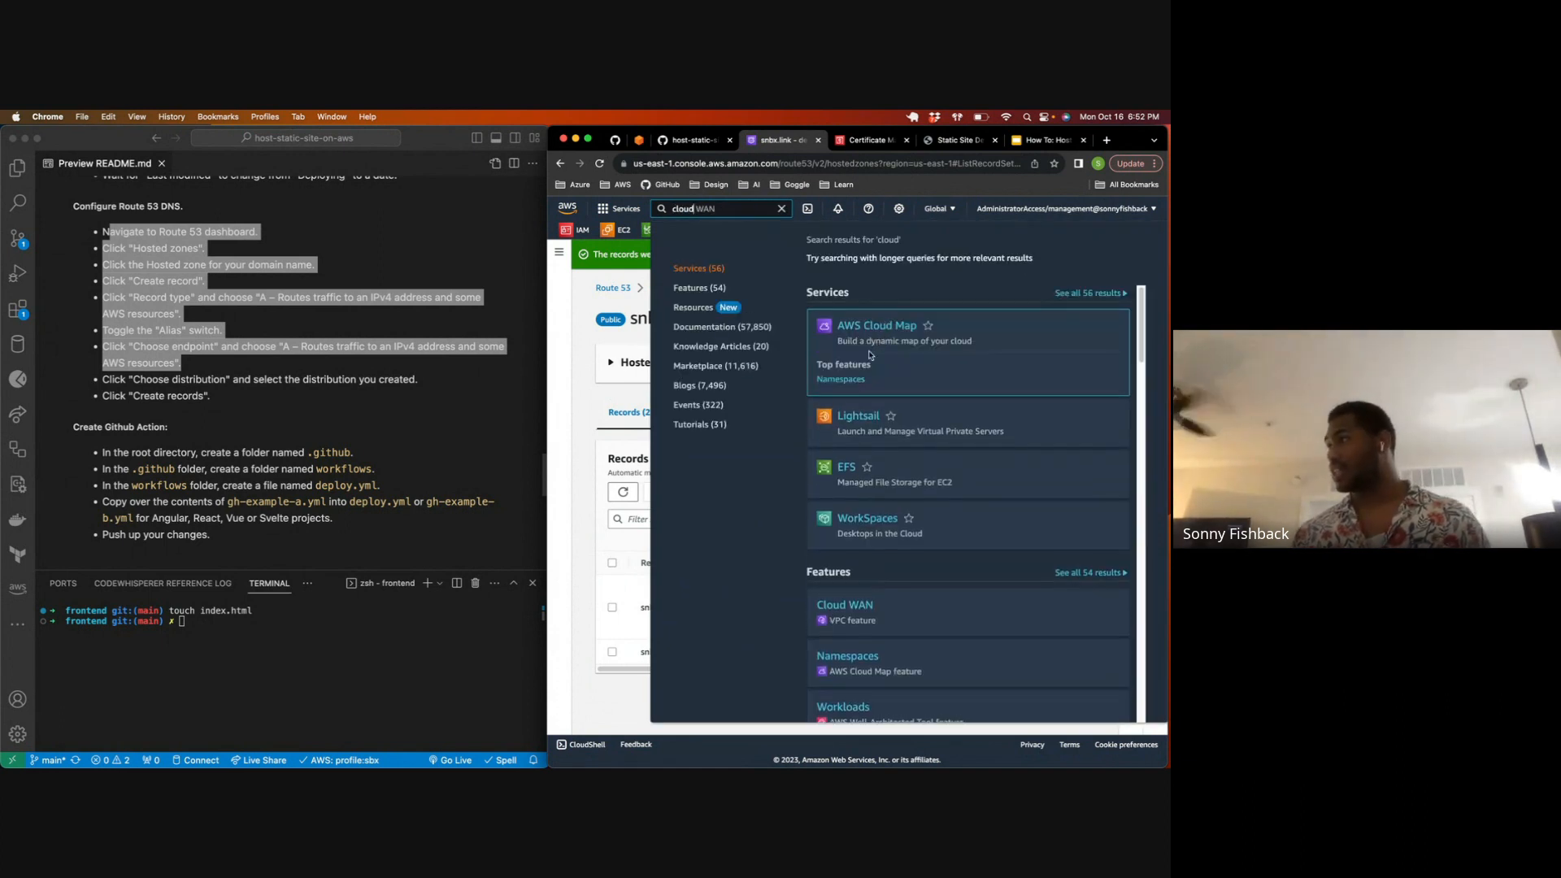
key("BackSpace")
key("BackSpace")
key("BackSpace")
key("BackSpace")
type("fon")
key("BackSpace")
key("BackSpace")
type("ront")
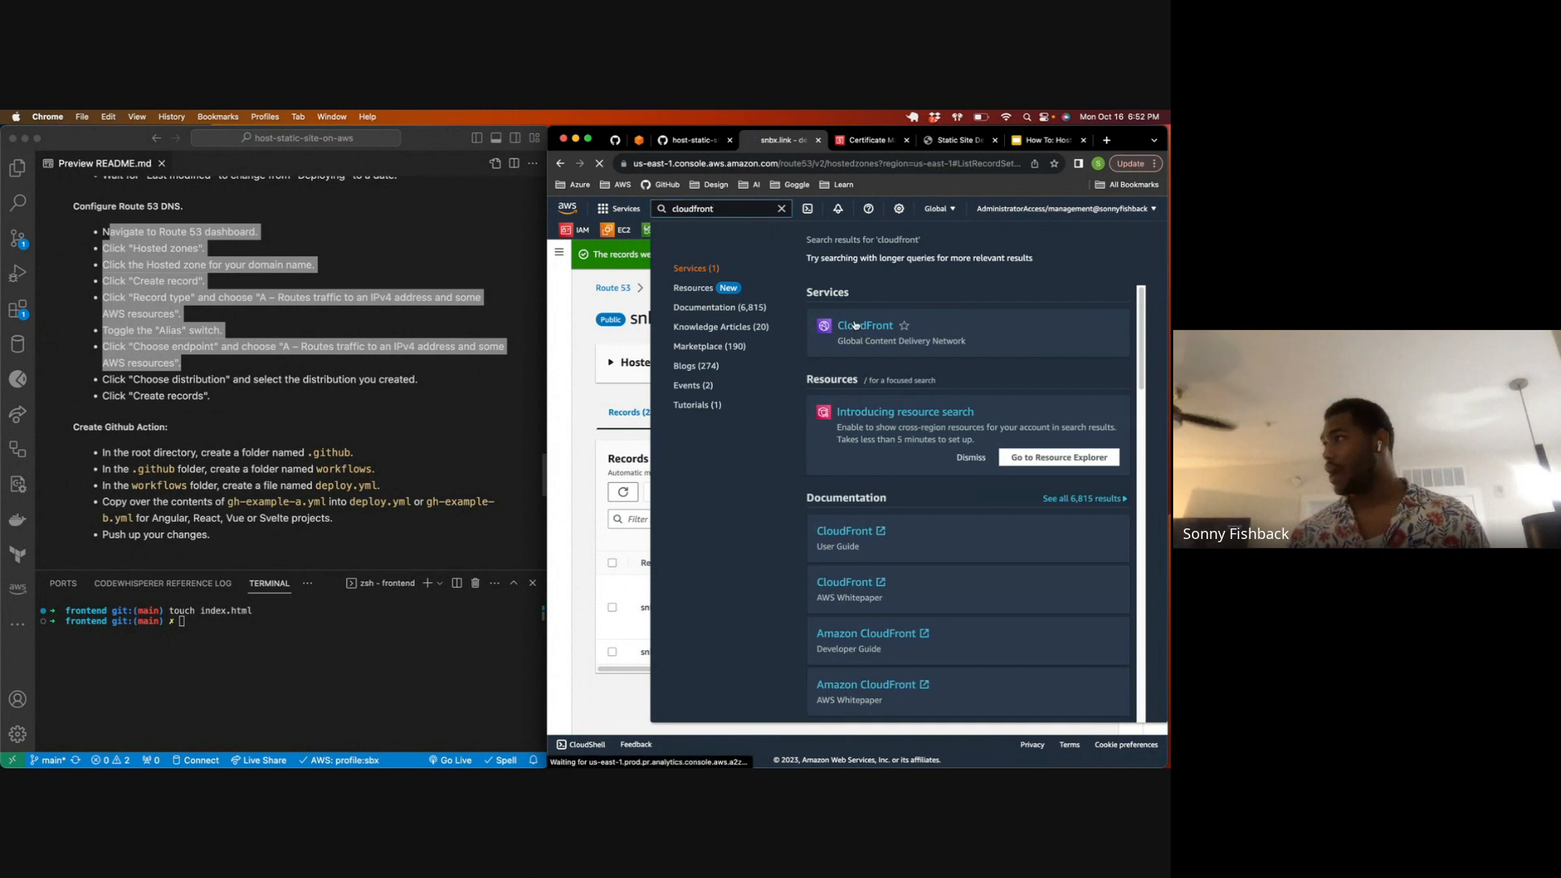
left_click(855, 325)
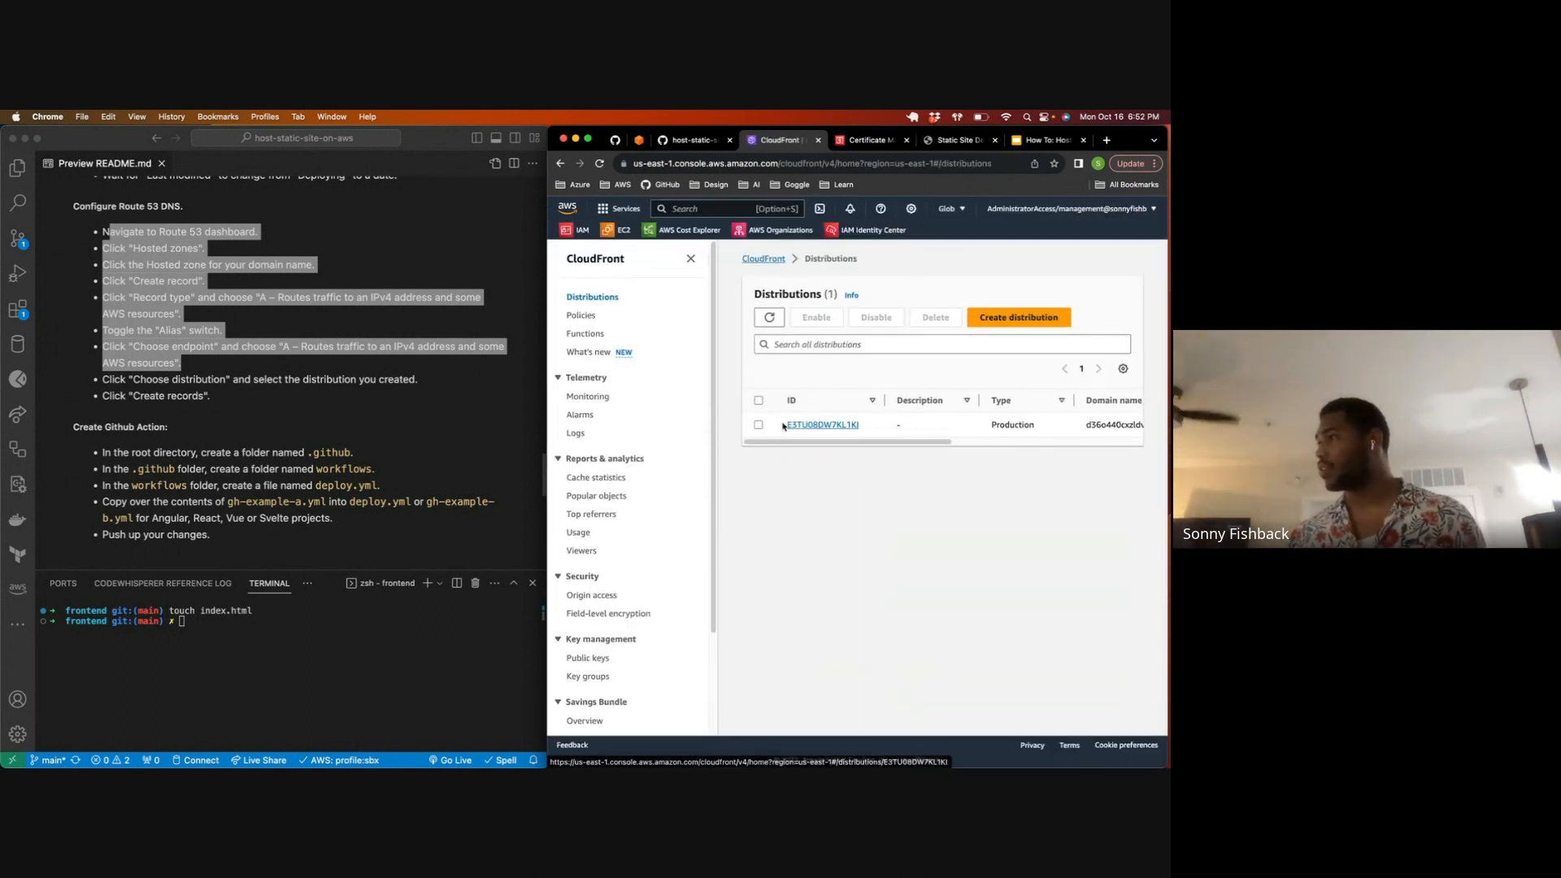
Step: Disable the snbx.link production distribution in the CloudFront distributions list
left_click(758, 425)
left_click(875, 317)
left_click(967, 547)
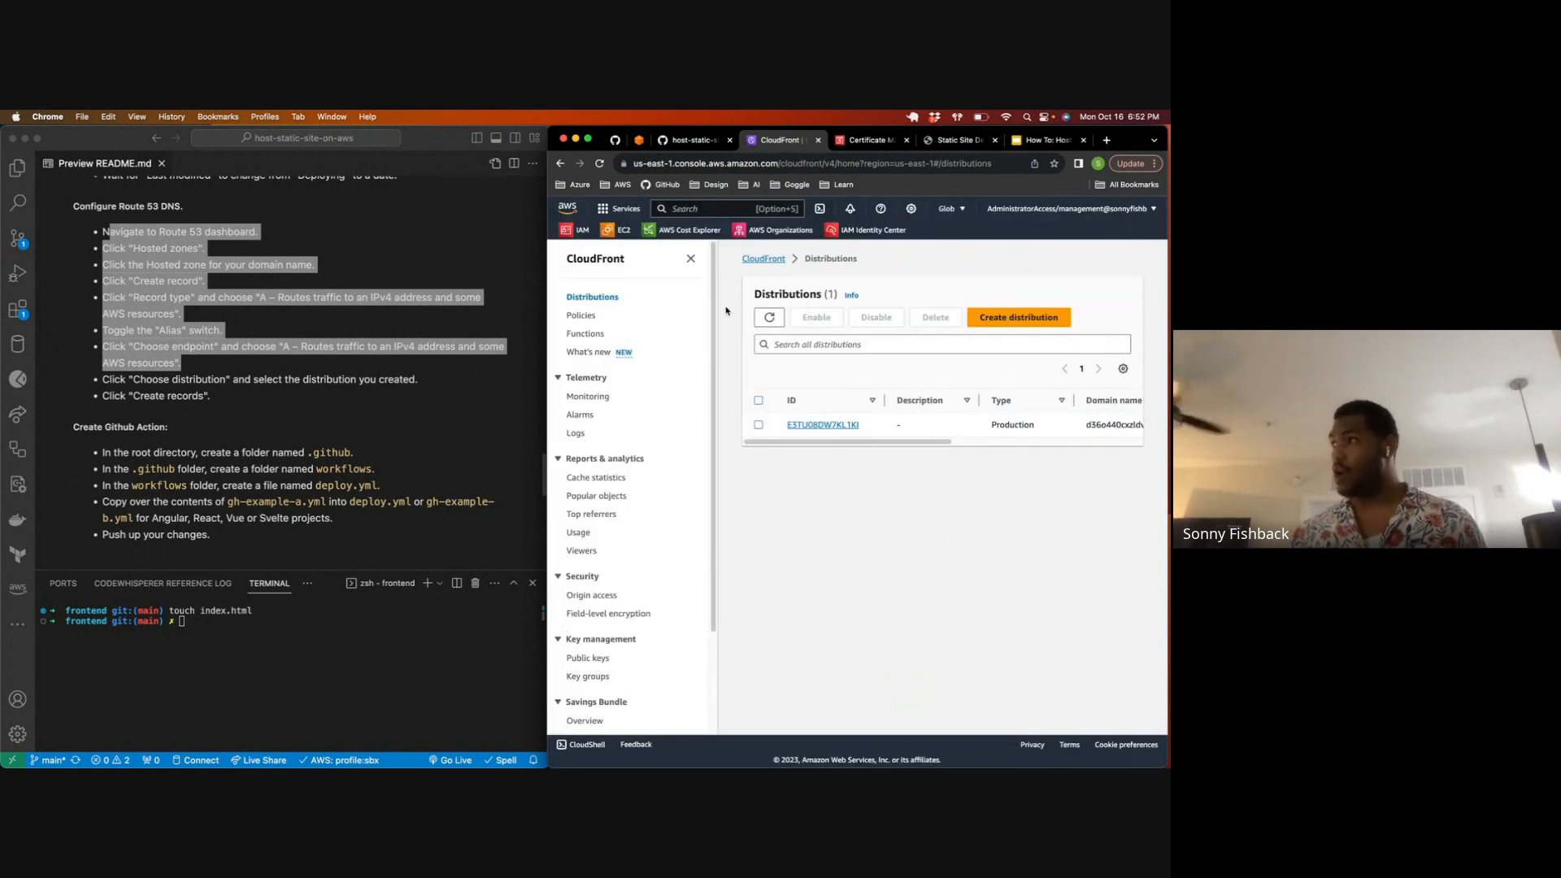
Step: Collapse the navigation pane and refresh the distributions list repeatedly to check the distribution's status and last modified columns
left_click(690, 258)
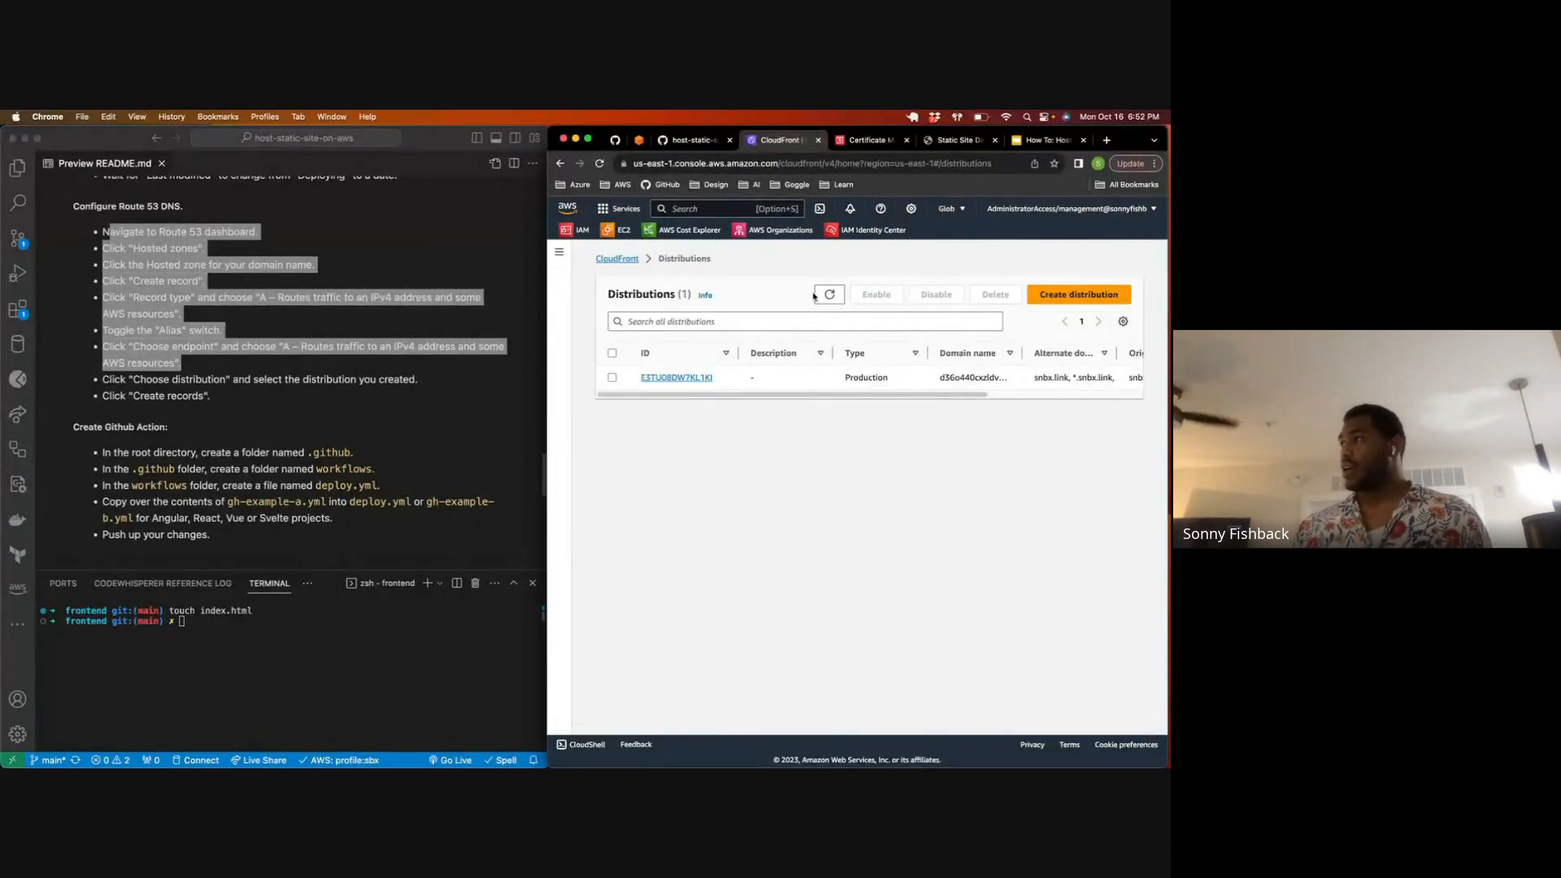
left_click_drag(777, 394, 925, 391)
left_click(829, 294)
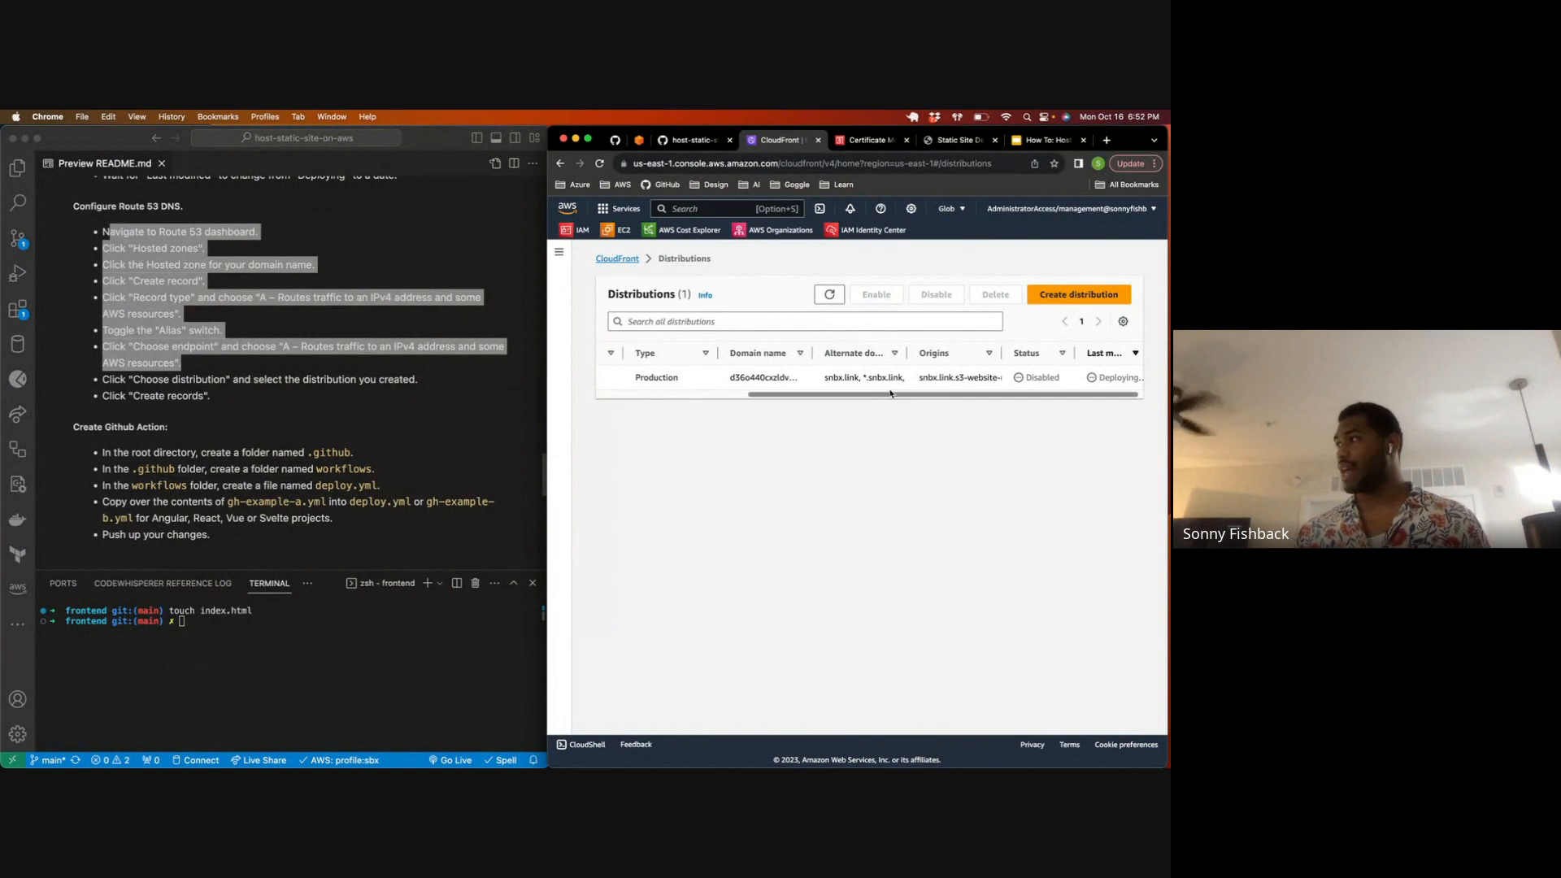
left_click_drag(893, 396, 972, 396)
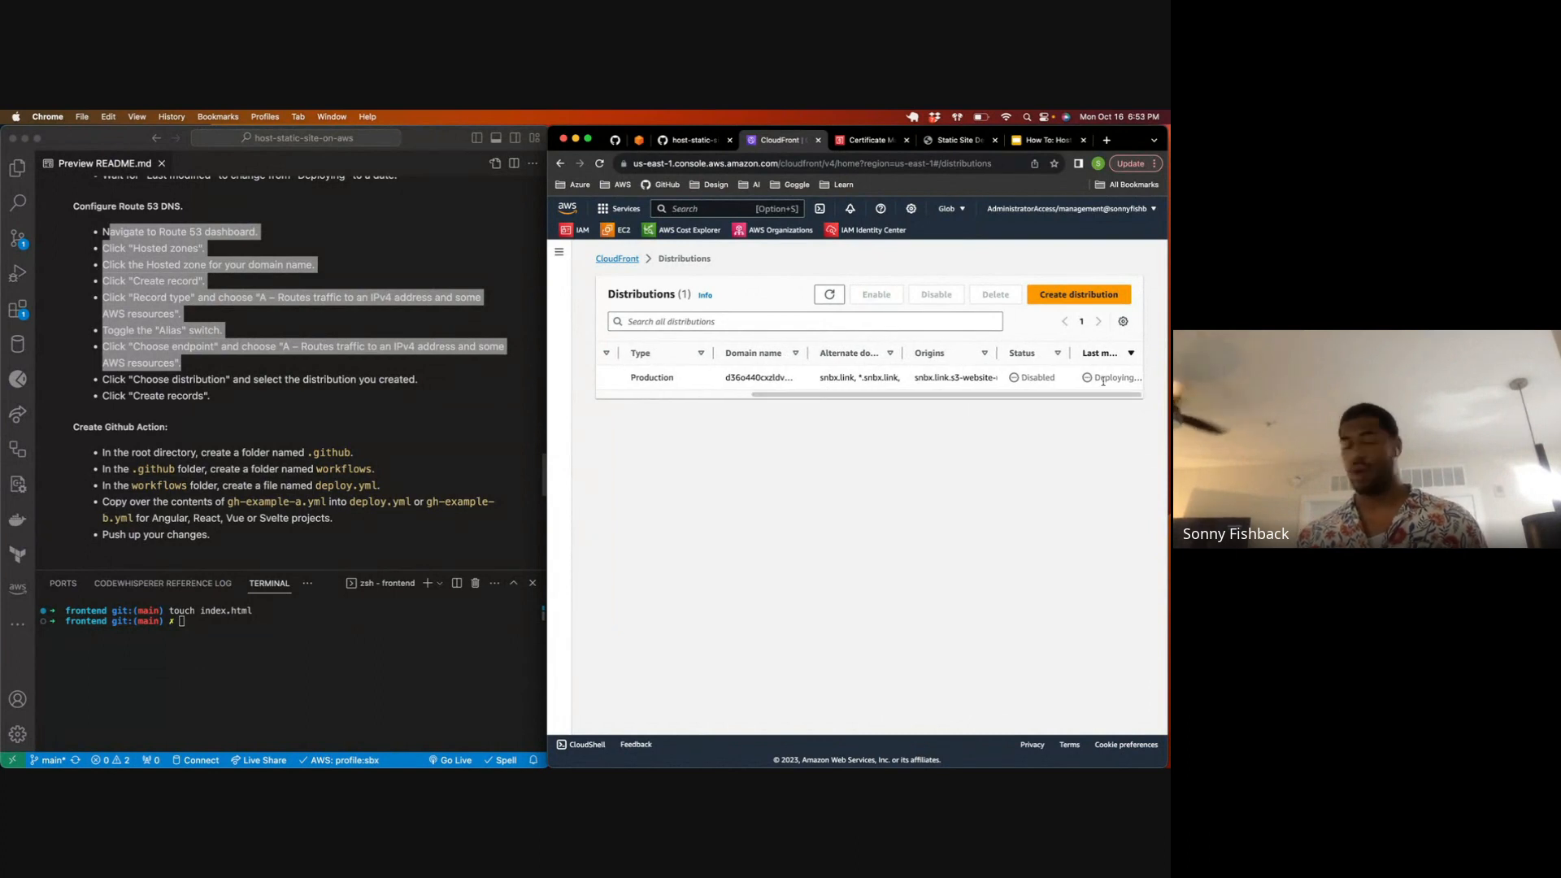
left_click(835, 297)
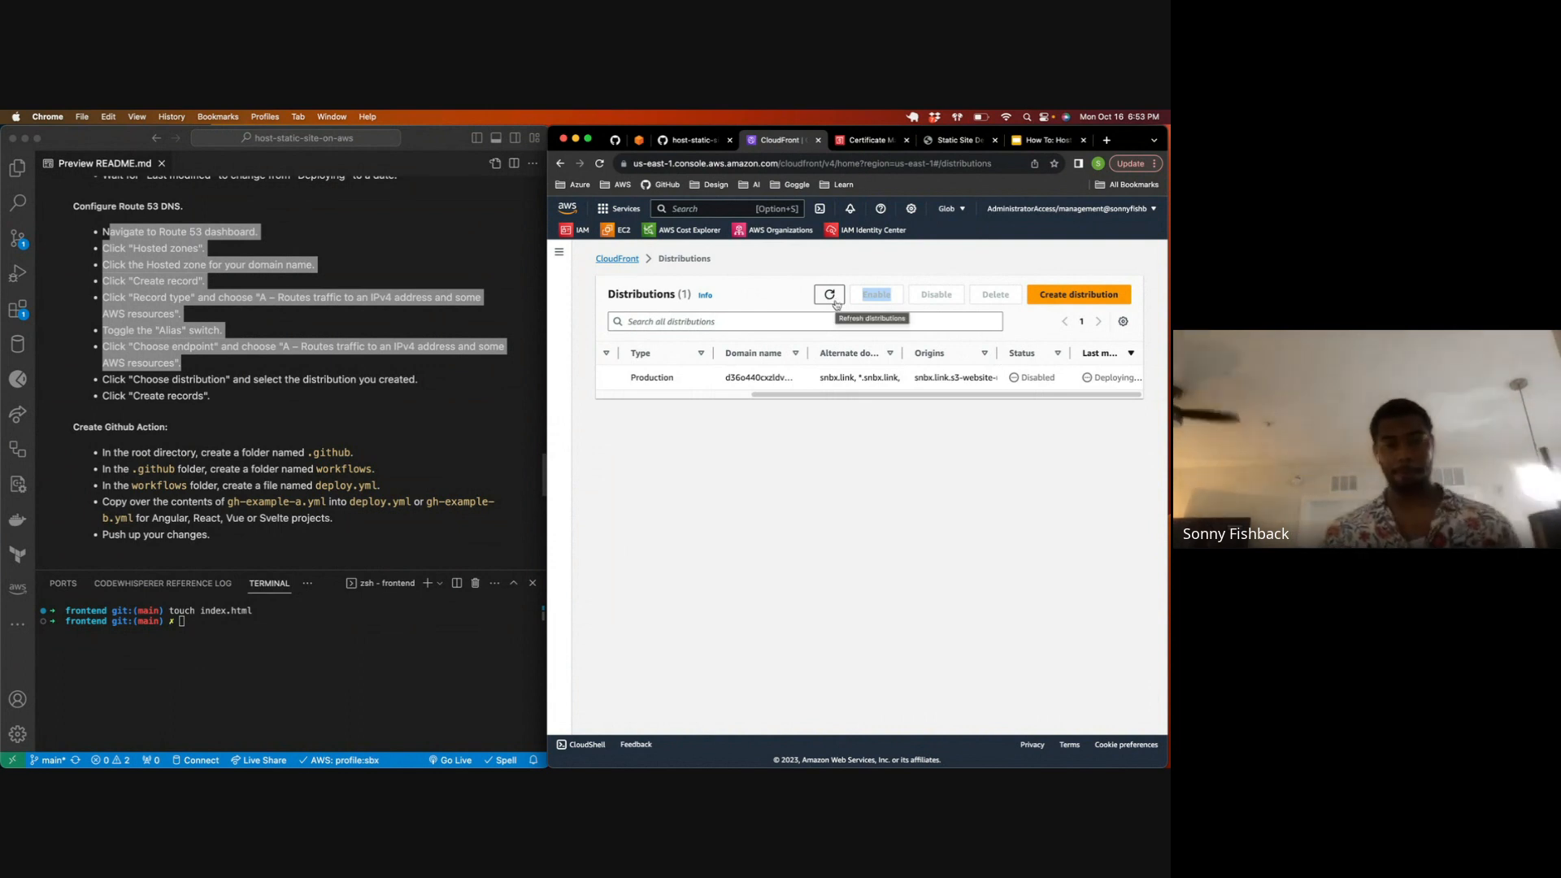
left_click(837, 300)
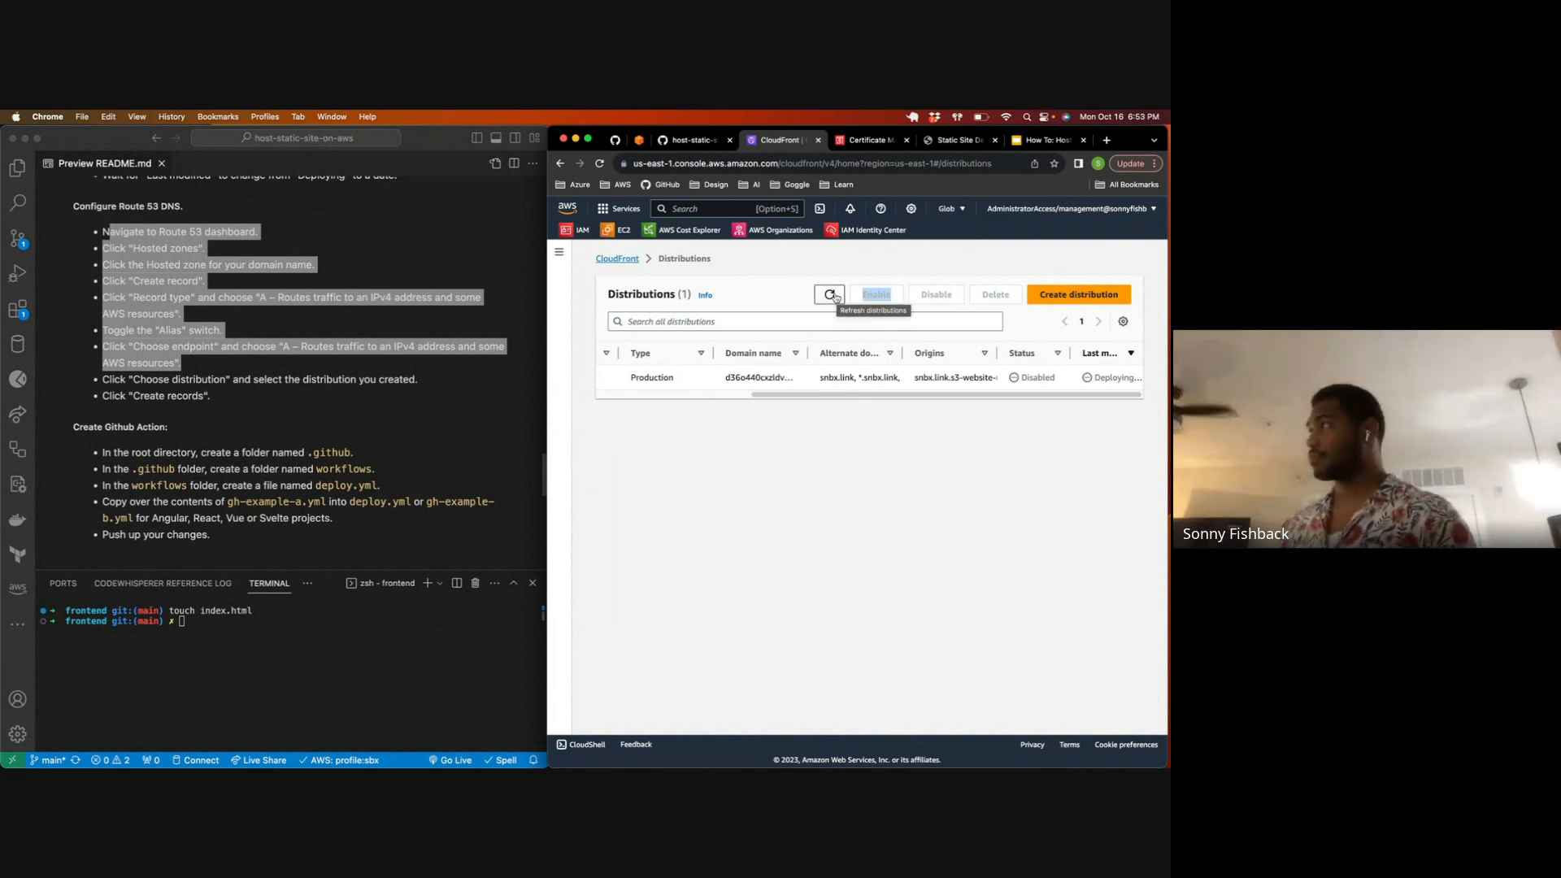
left_click(834, 296)
left_click(834, 295)
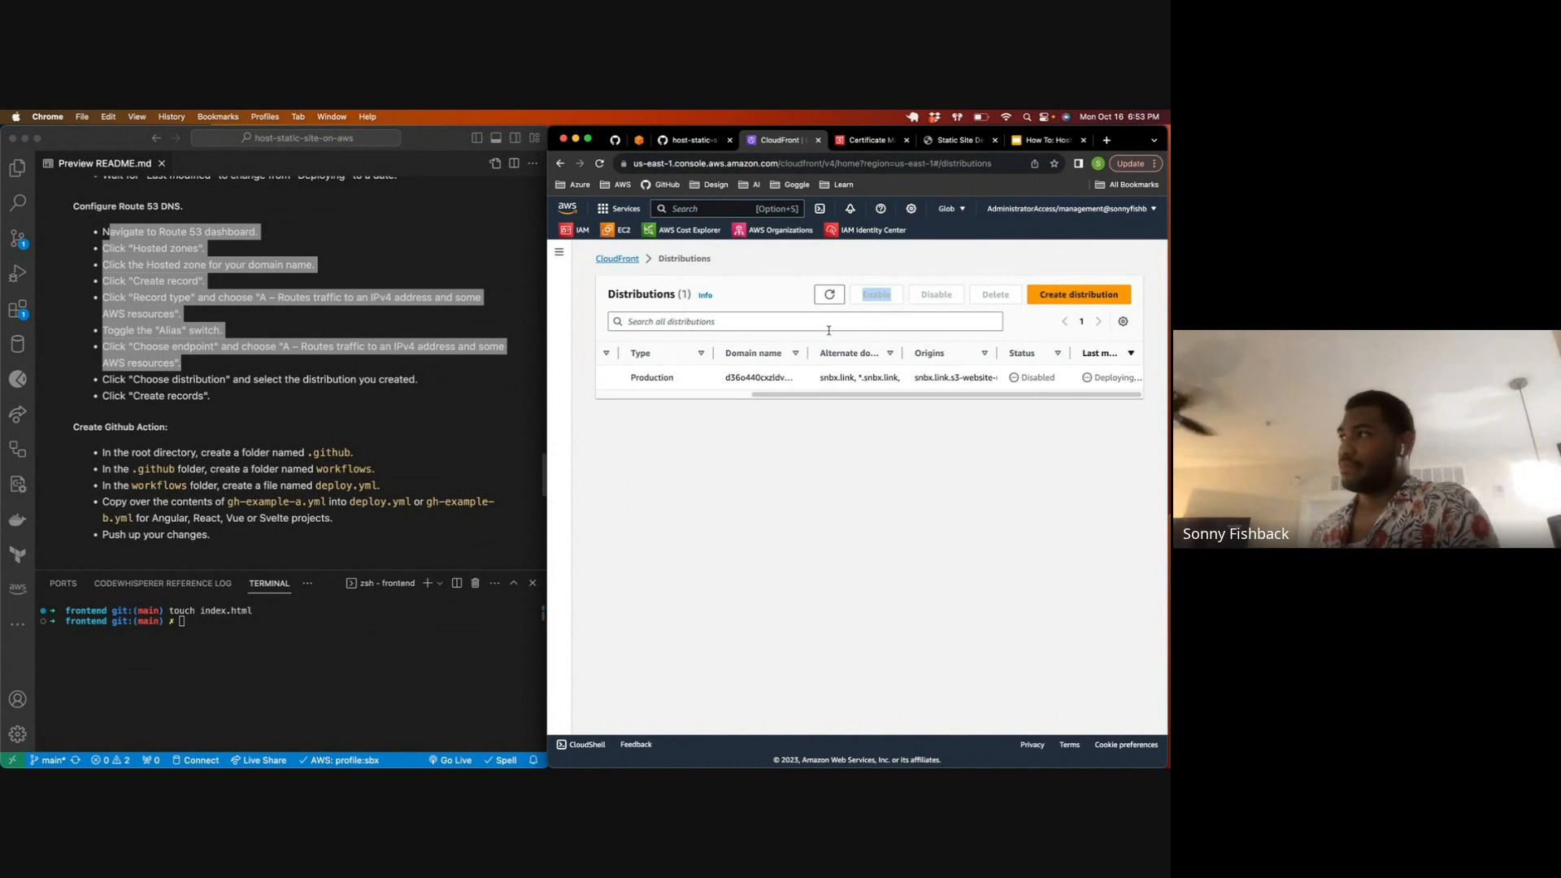
left_click(830, 296)
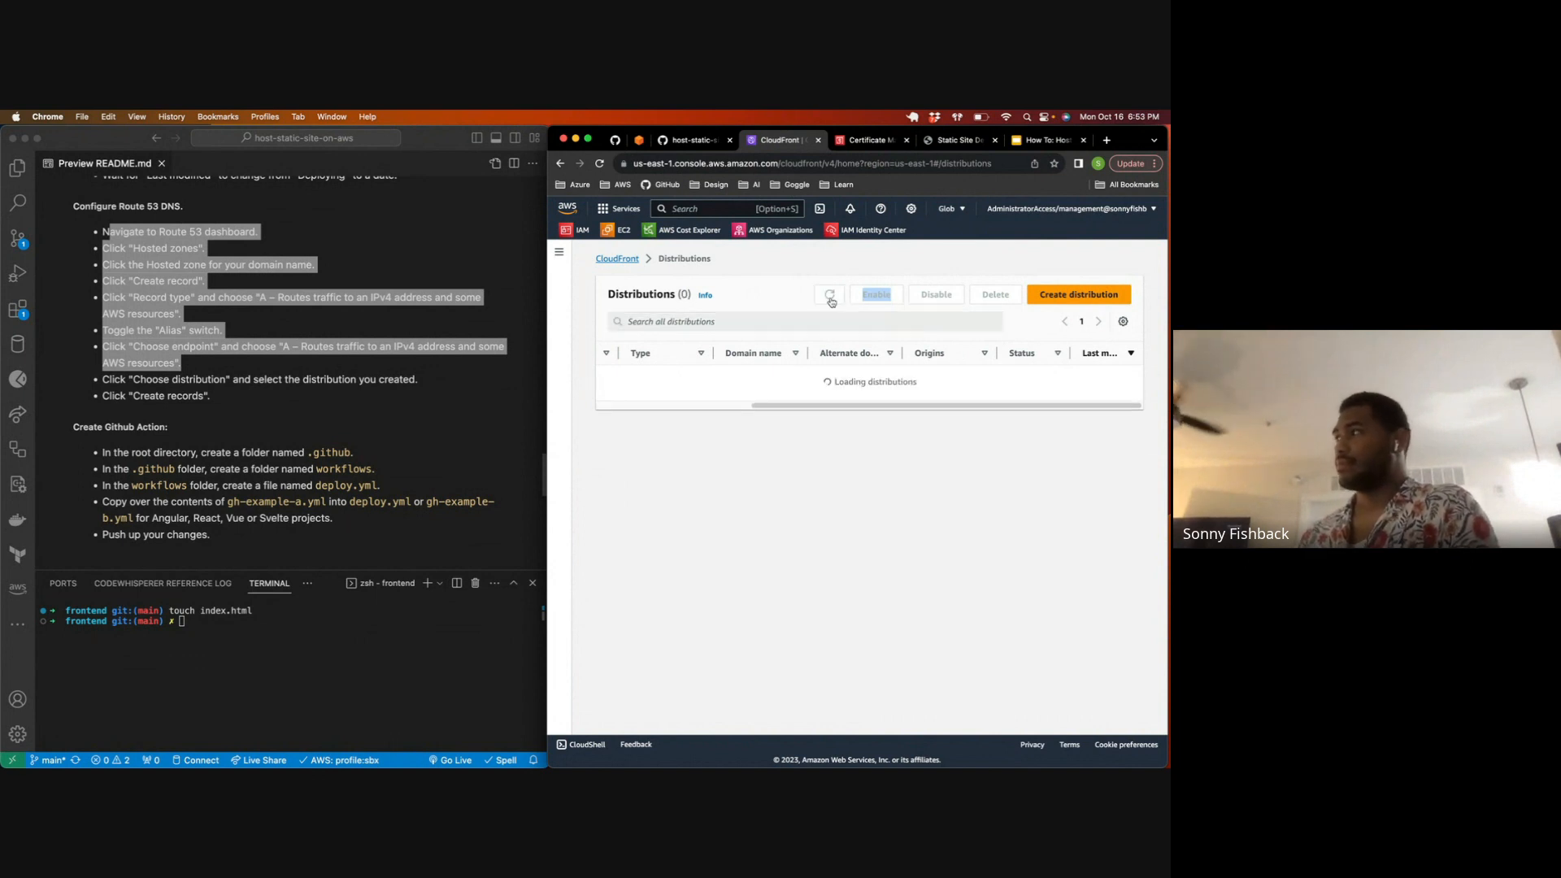
left_click(830, 299)
left_click(830, 297)
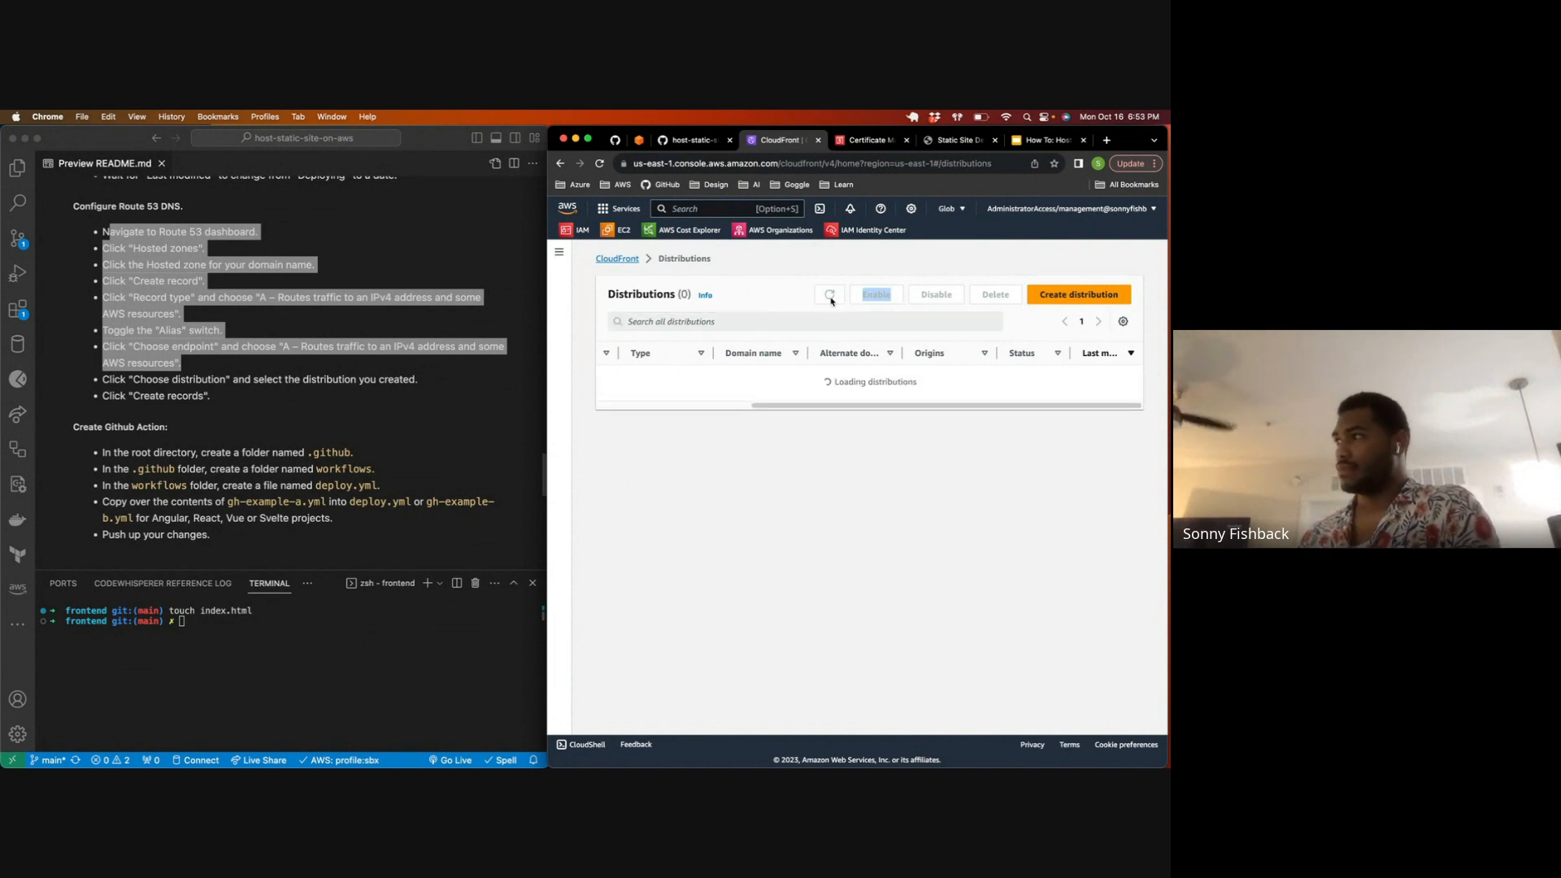
Step: Switch to VS Code, close the README.md preview and show the project's file explorer
left_click(131, 197)
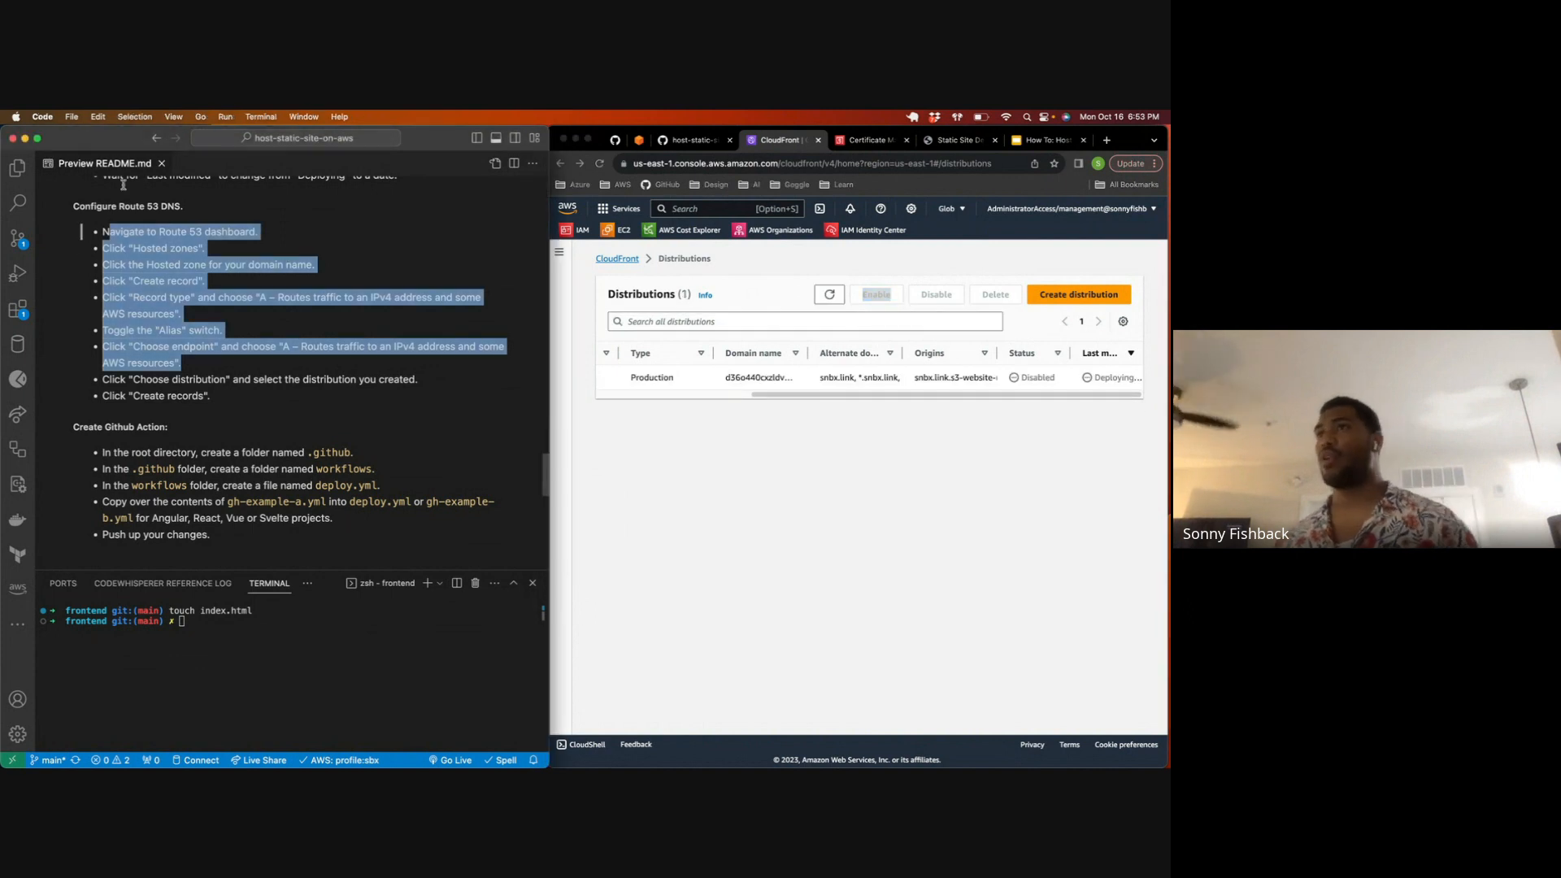
left_click(162, 164)
left_click(17, 168)
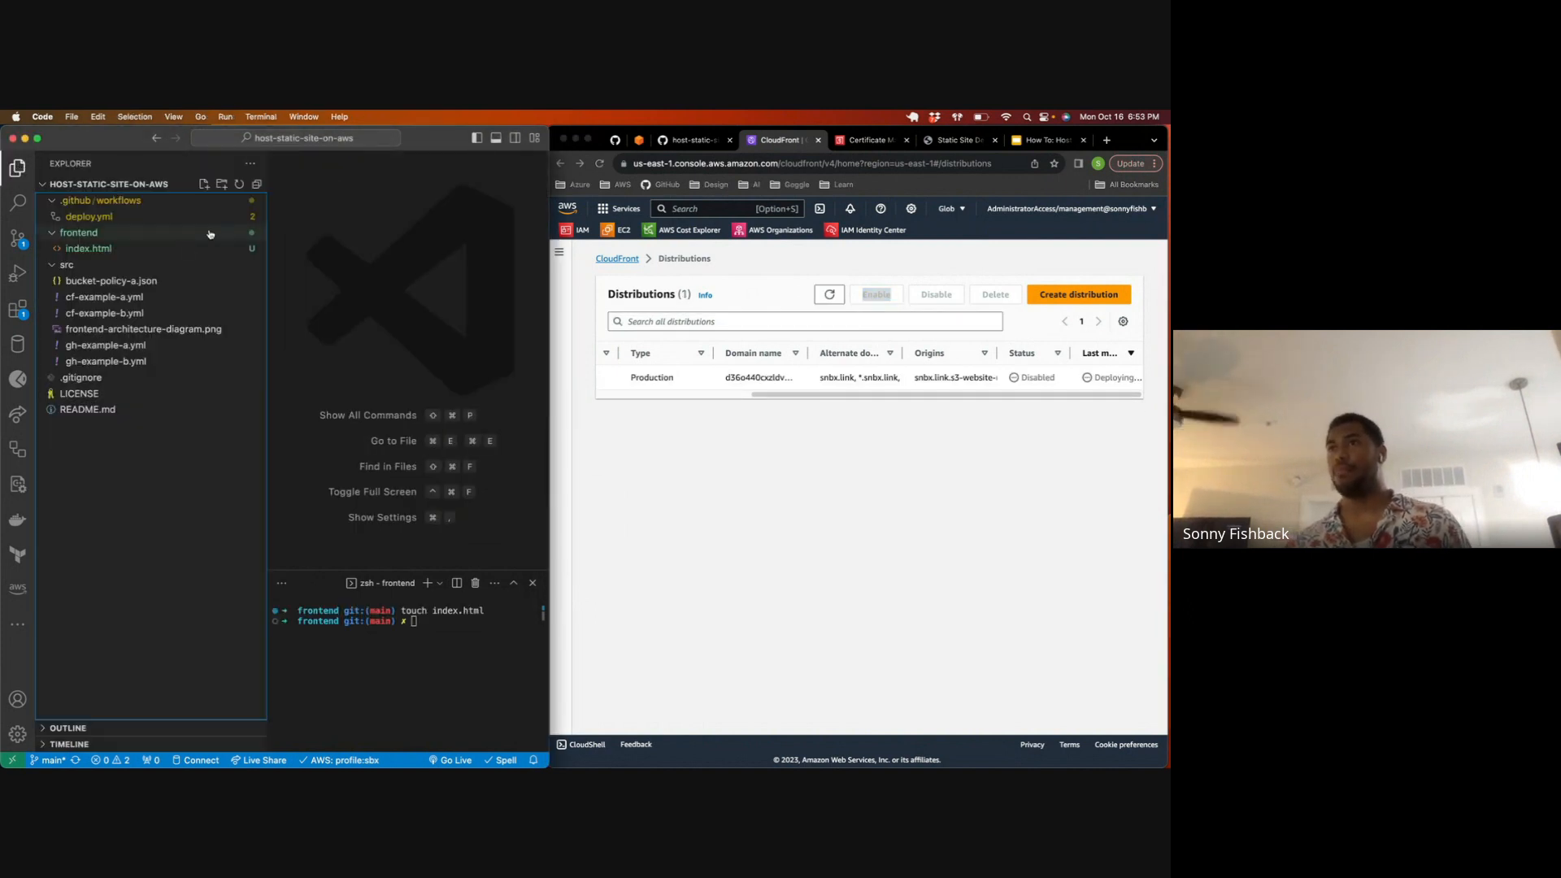
Step: Open src/cf-example-a.yml in the editor, hide the file explorer and turn on word wrap
left_click(96, 297)
left_click(316, 269)
key("super+b")
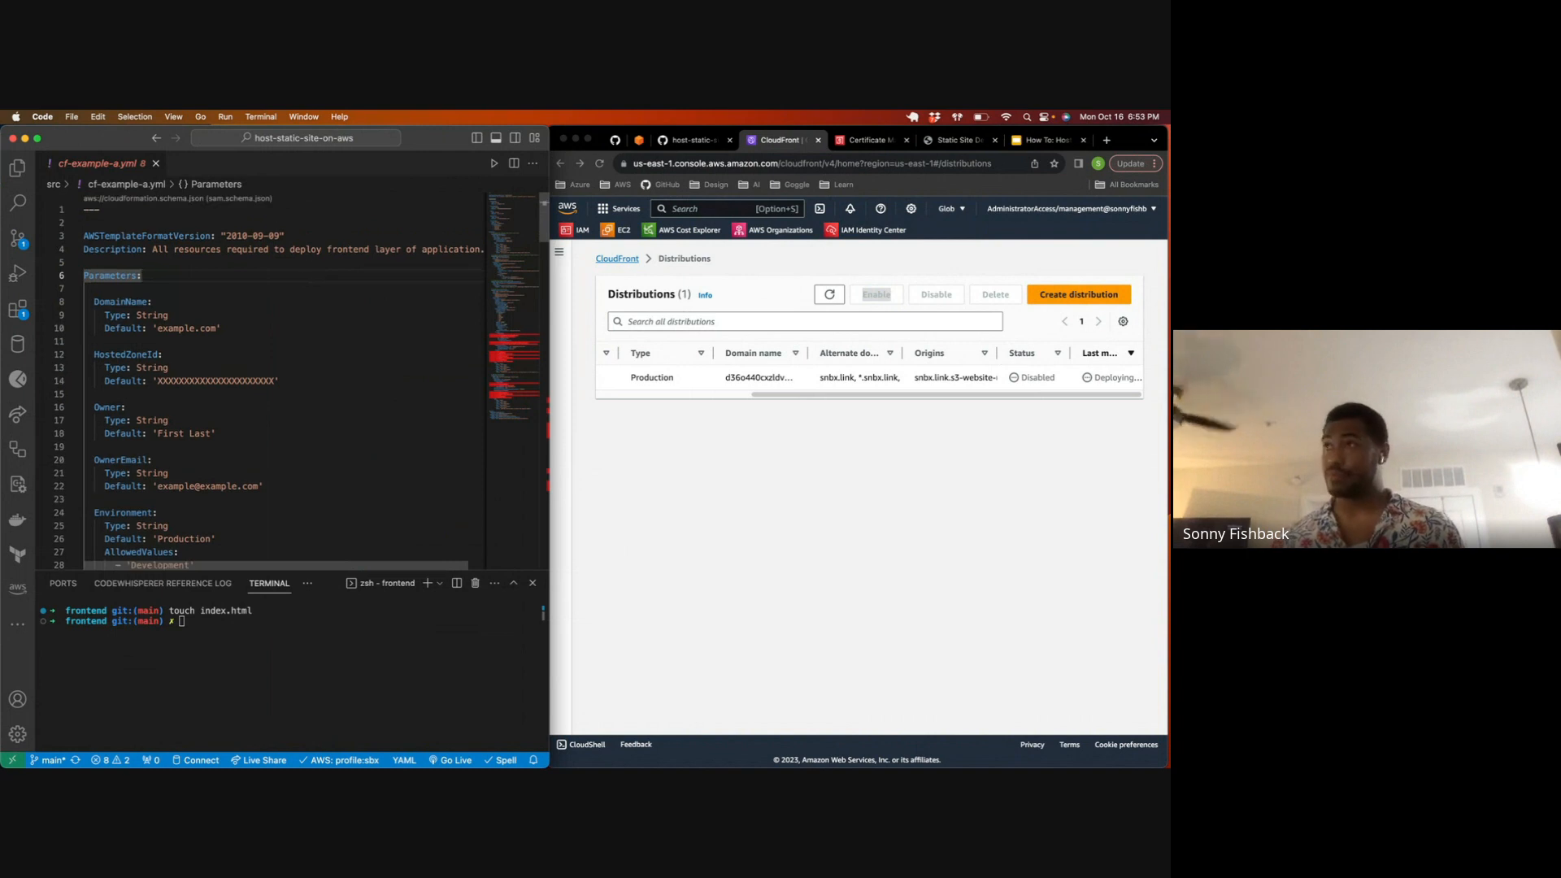
left_click(309, 267)
key("alt+z")
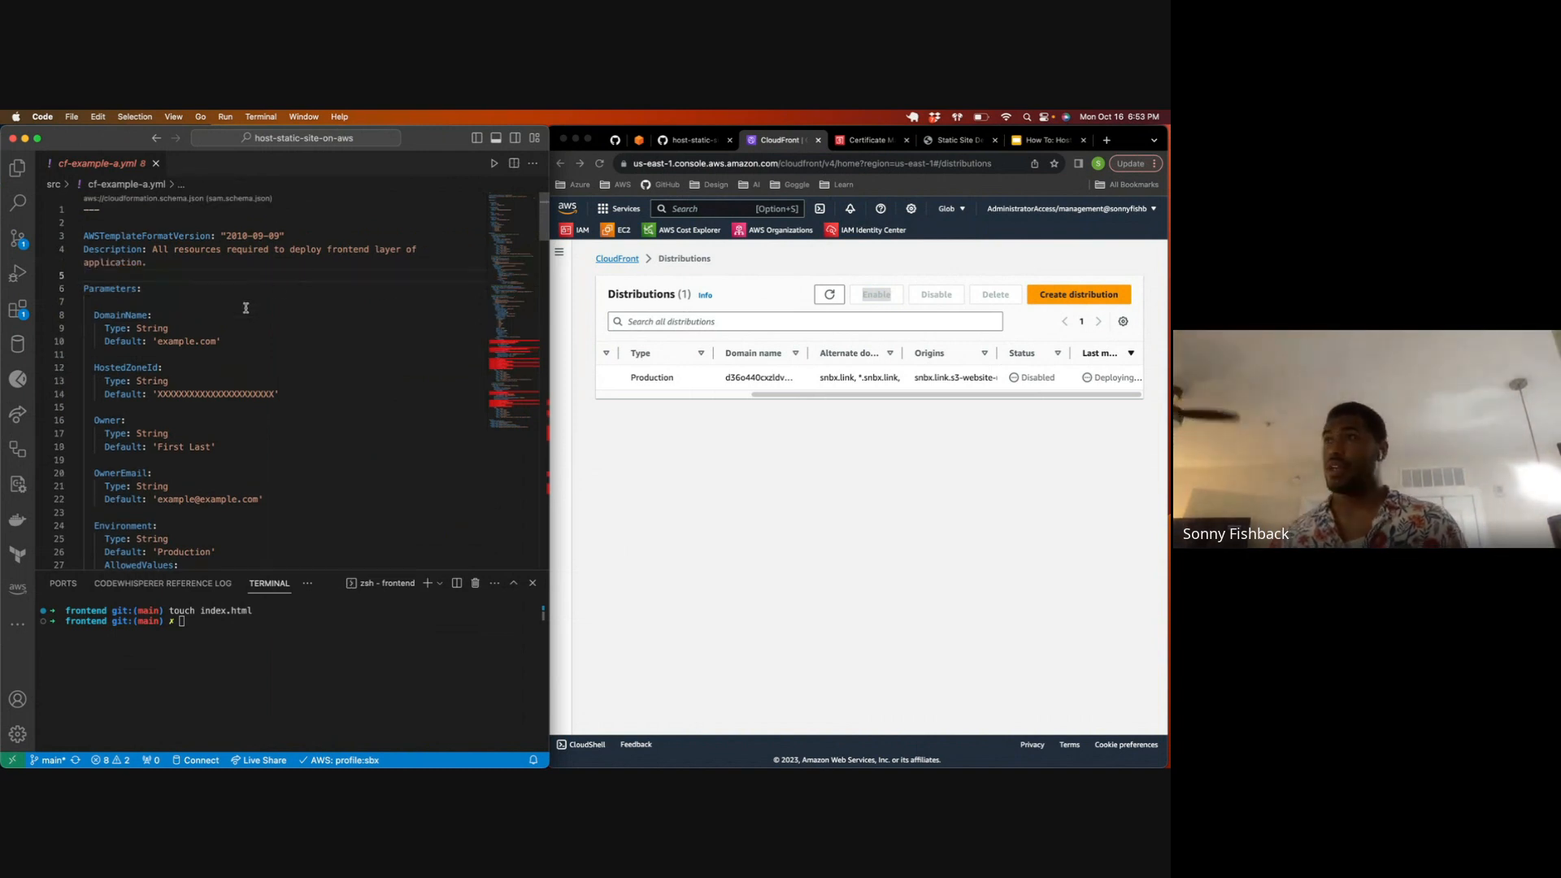
Step: Review the description, parameters, S3 bucket, bucket policy, origin access identity and CloudFront distribution resources in cf-example-a.yml
triple_click(152, 263)
double_click(140, 289)
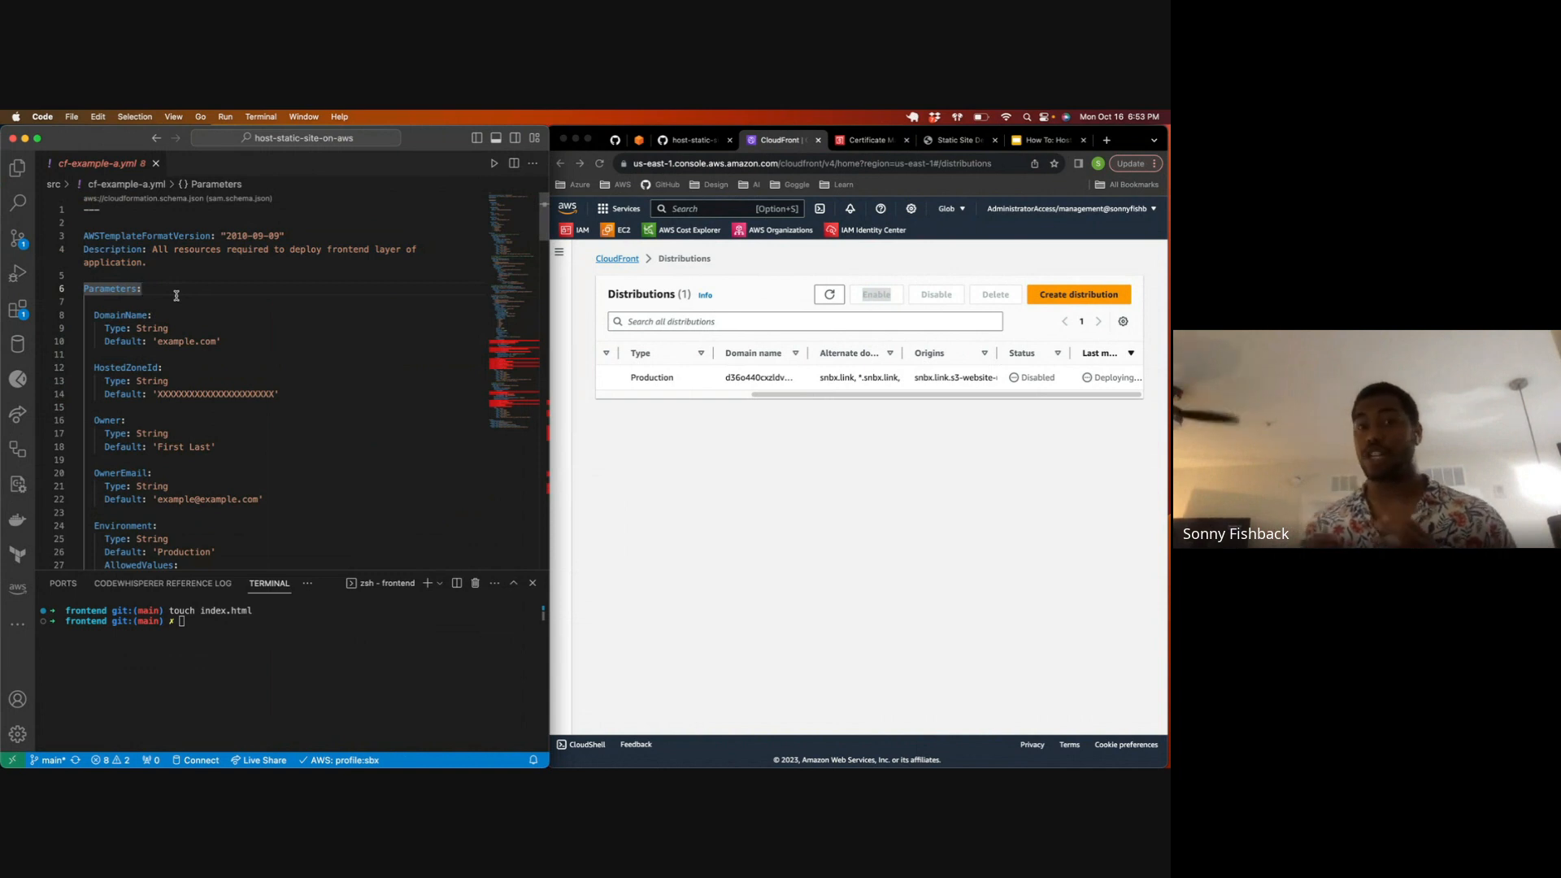
scroll(197, 351, "down", 10)
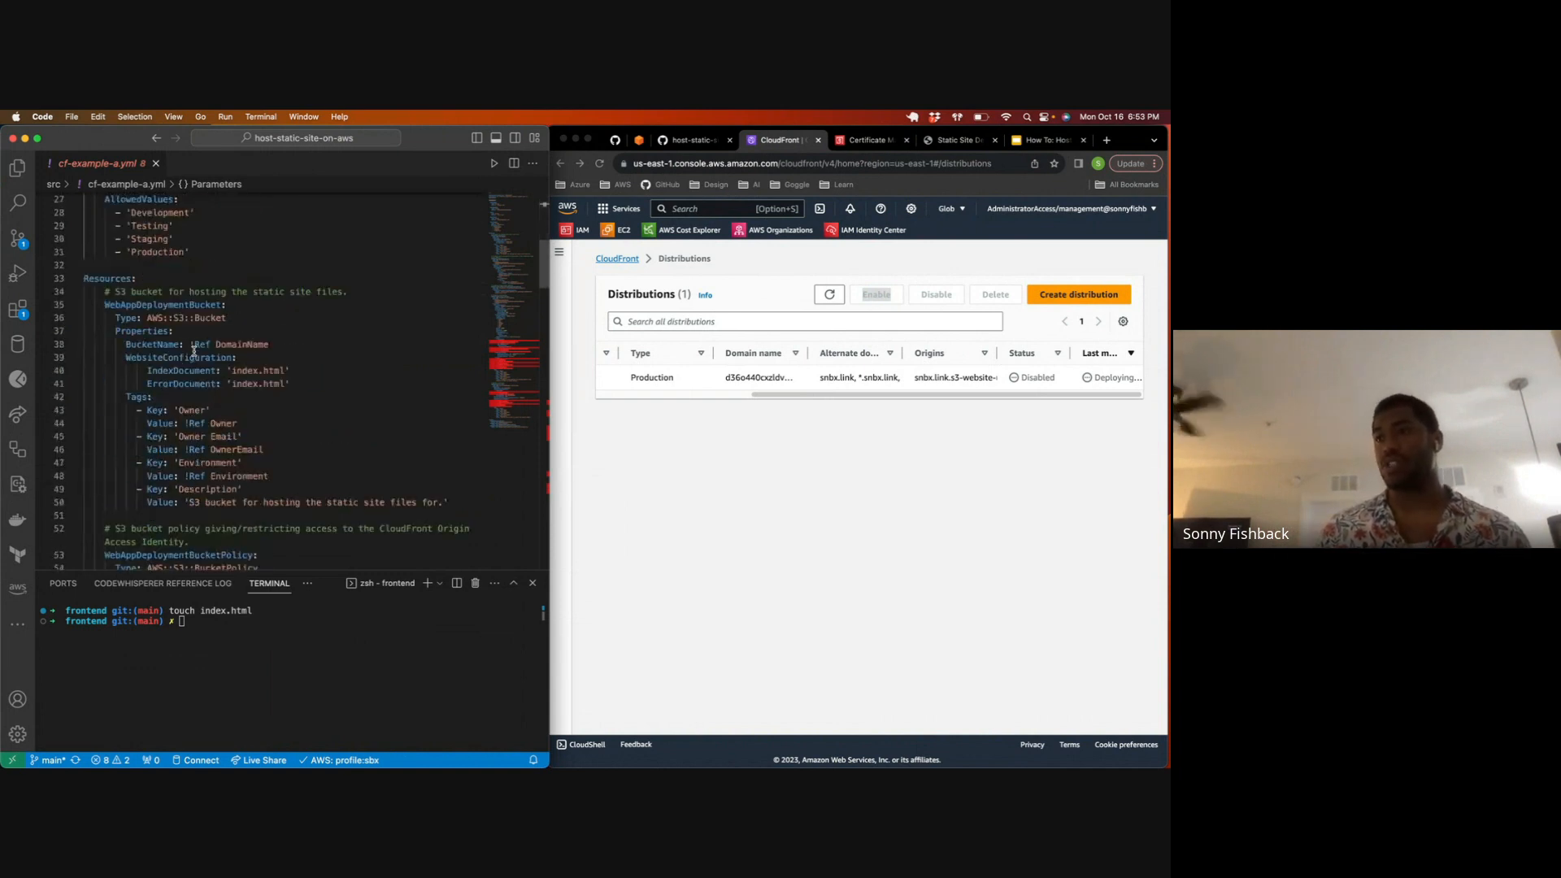
left_click_drag(110, 245, 272, 321)
scroll(272, 322, "down", 4)
scroll(272, 322, "down", 3)
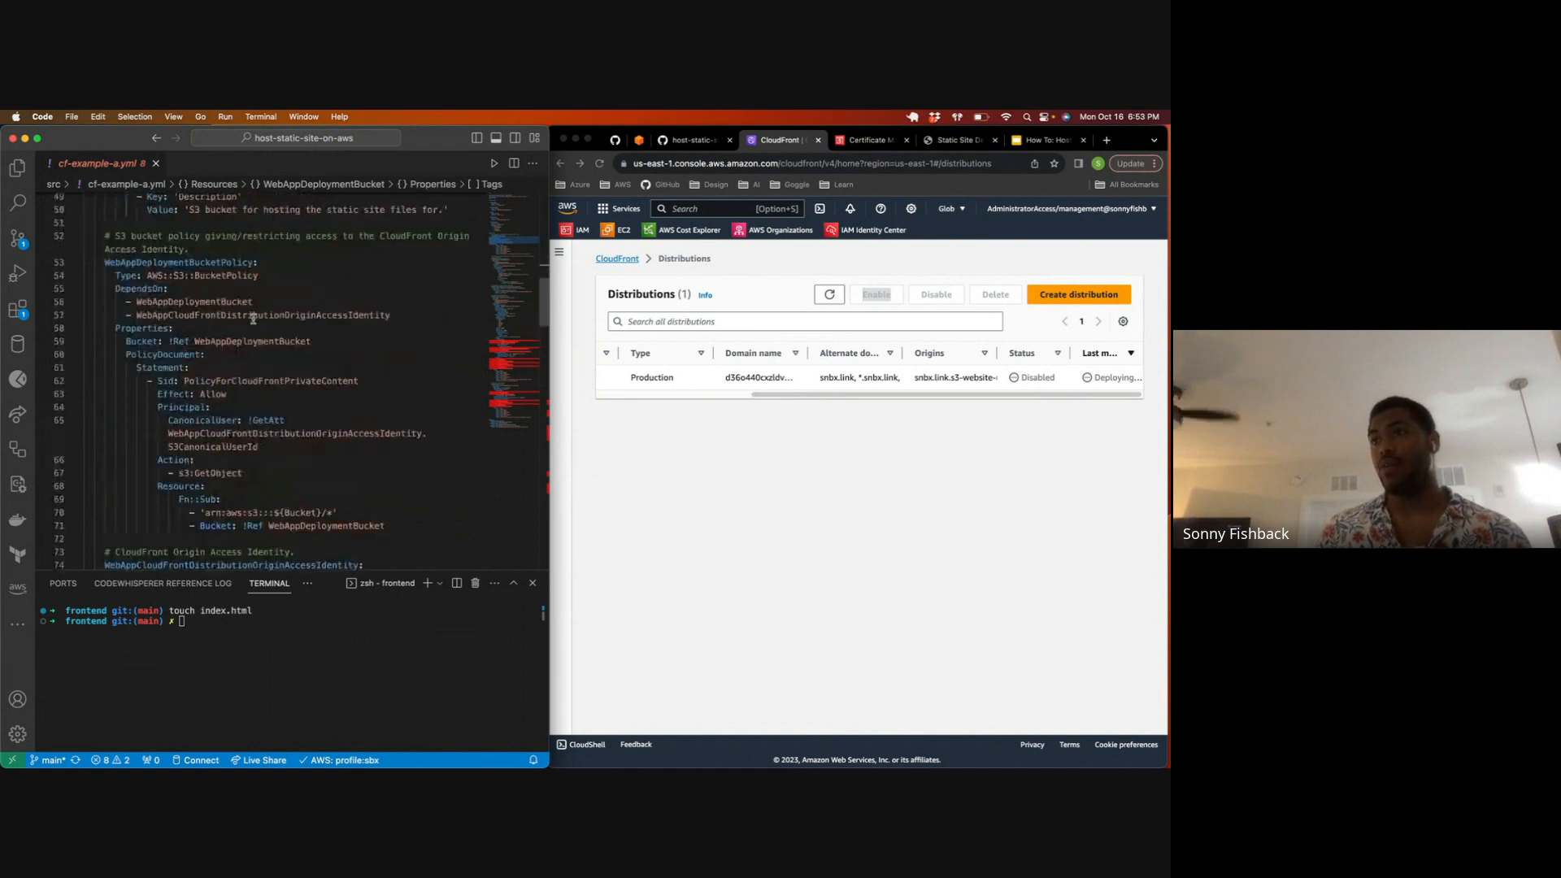
left_click_drag(106, 276, 281, 355)
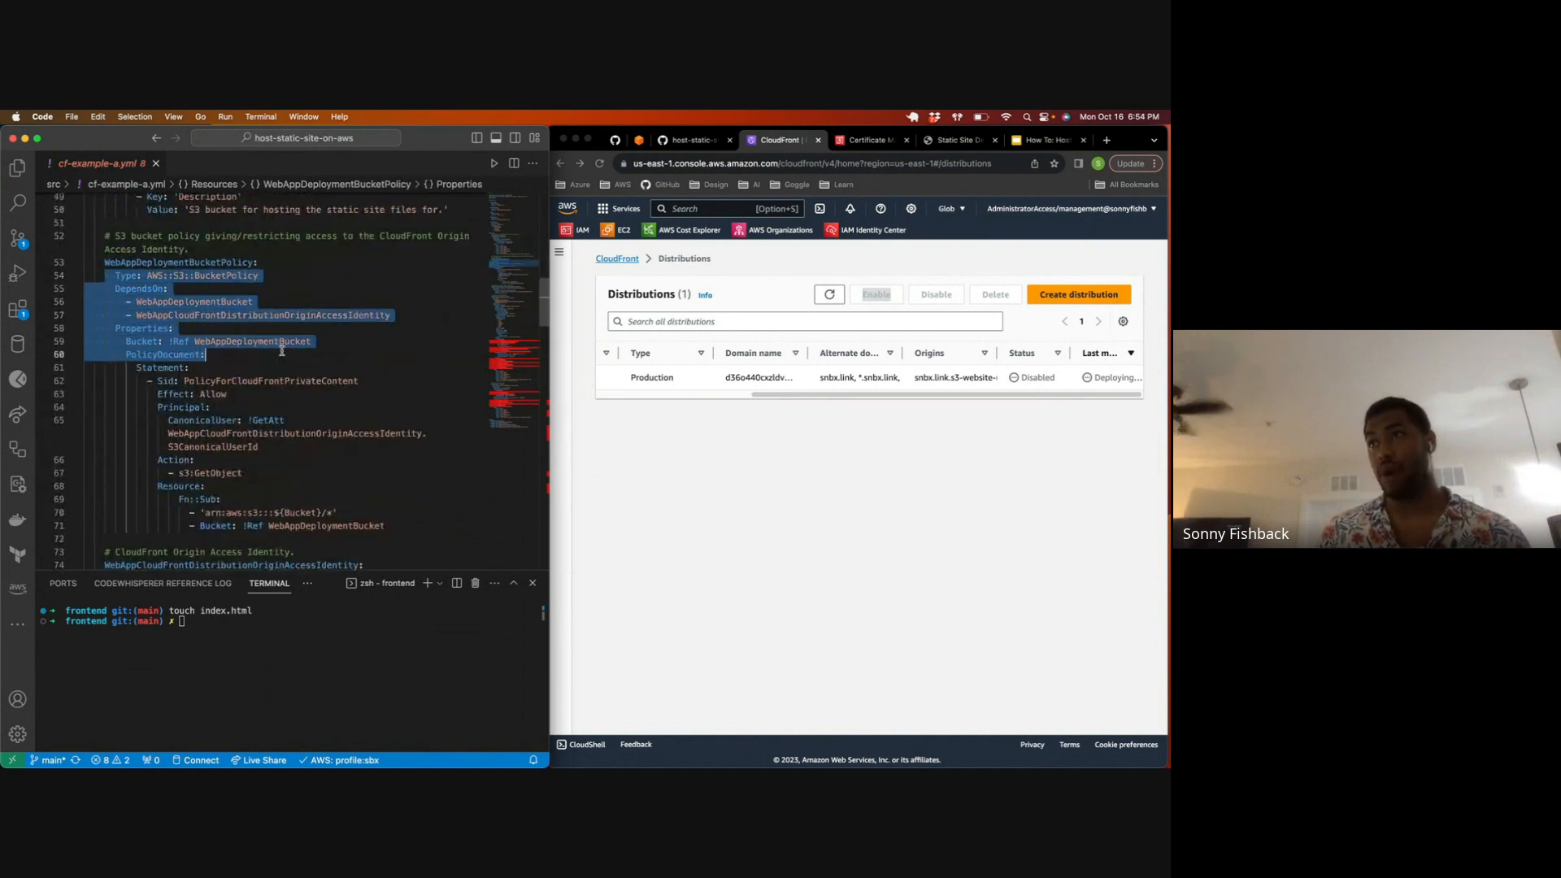
scroll(281, 352, "down", 3)
scroll(281, 352, "down", 3)
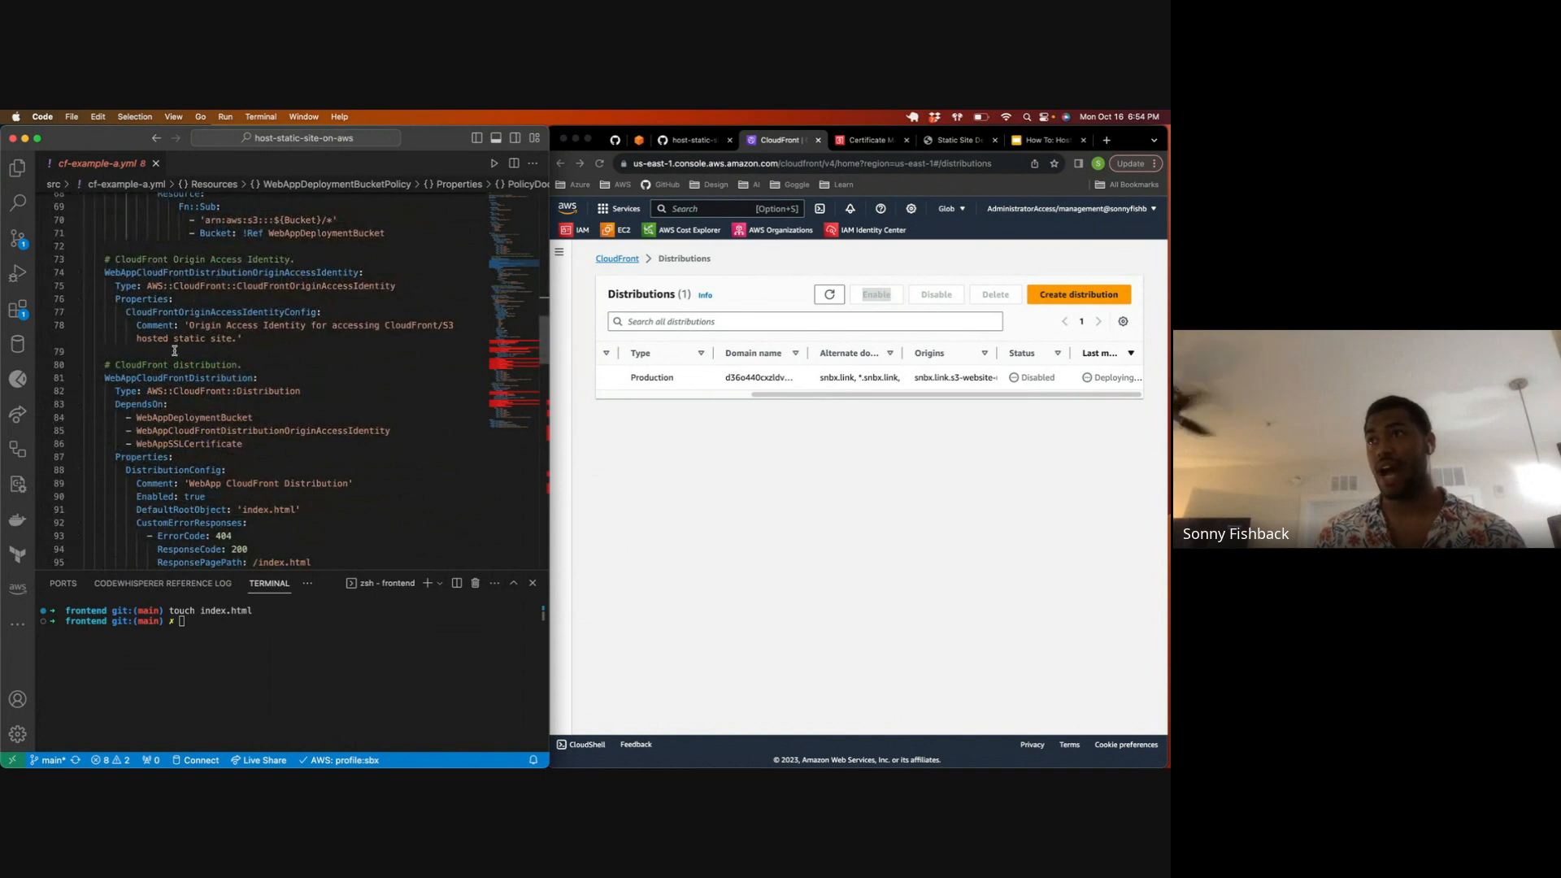
scroll(175, 349, "down", 3)
left_click_drag(105, 320, 230, 306)
Step: Check the CloudFront distributions list, then examine the rest of the template, including the WebAppSSLCertificate resource, and return to its beginning
left_click(691, 294)
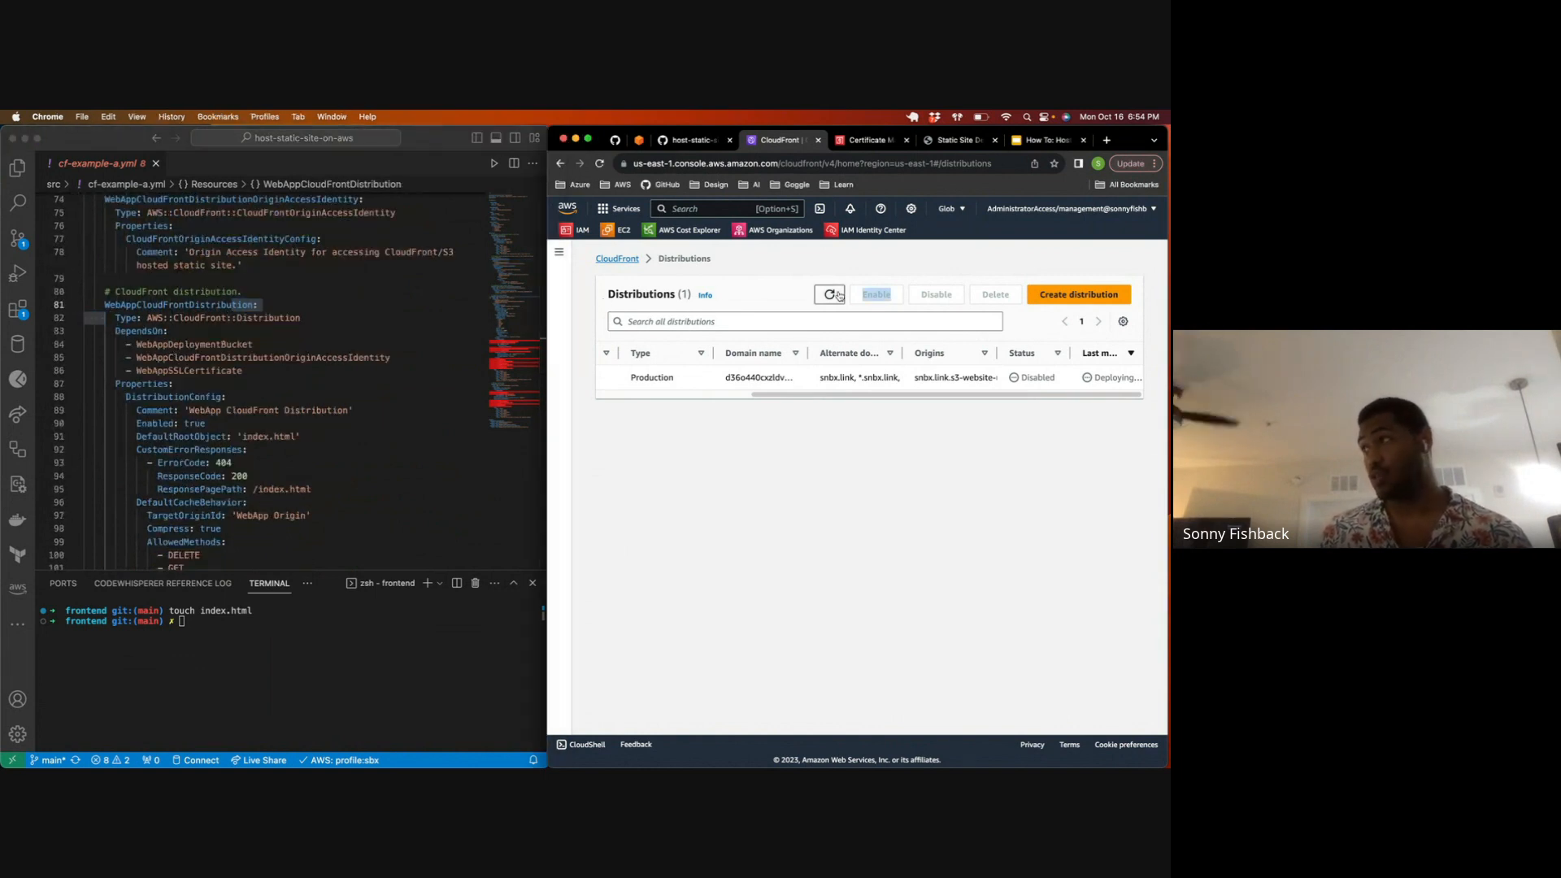
scroll(281, 406, "down", 10)
scroll(281, 406, "down", 10)
left_click(130, 372)
left_click_drag(105, 375, 272, 449)
scroll(271, 445, "down", 10)
scroll(270, 446, "up", 2)
scroll(276, 435, "up", 20)
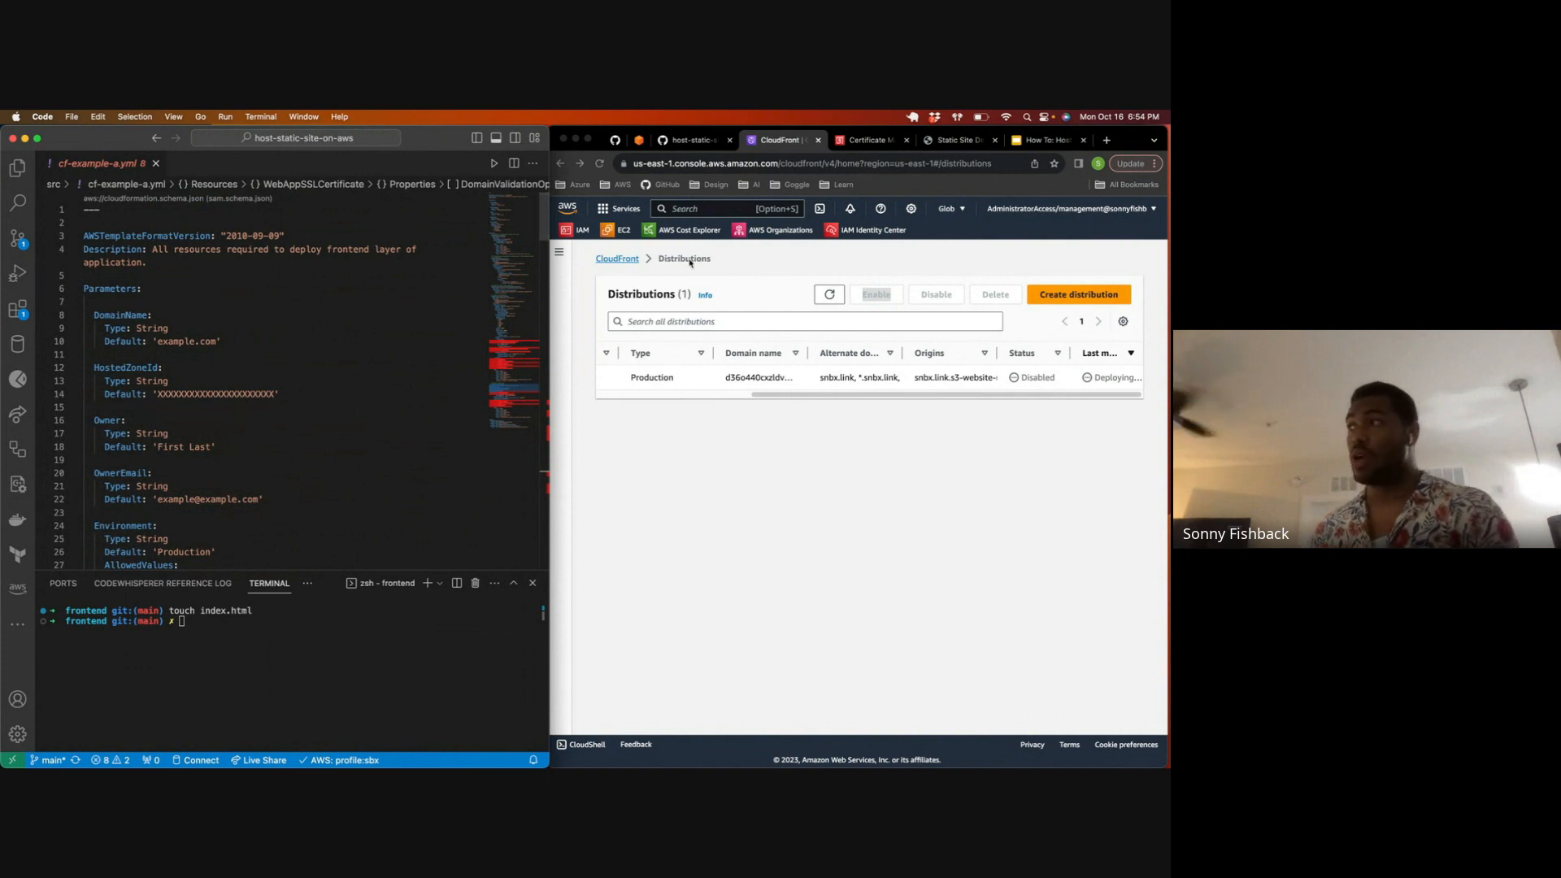
Step: Refresh the CloudFront distributions list to check the deployment state while looking over the template's parameters
left_click(829, 293)
left_click(829, 294)
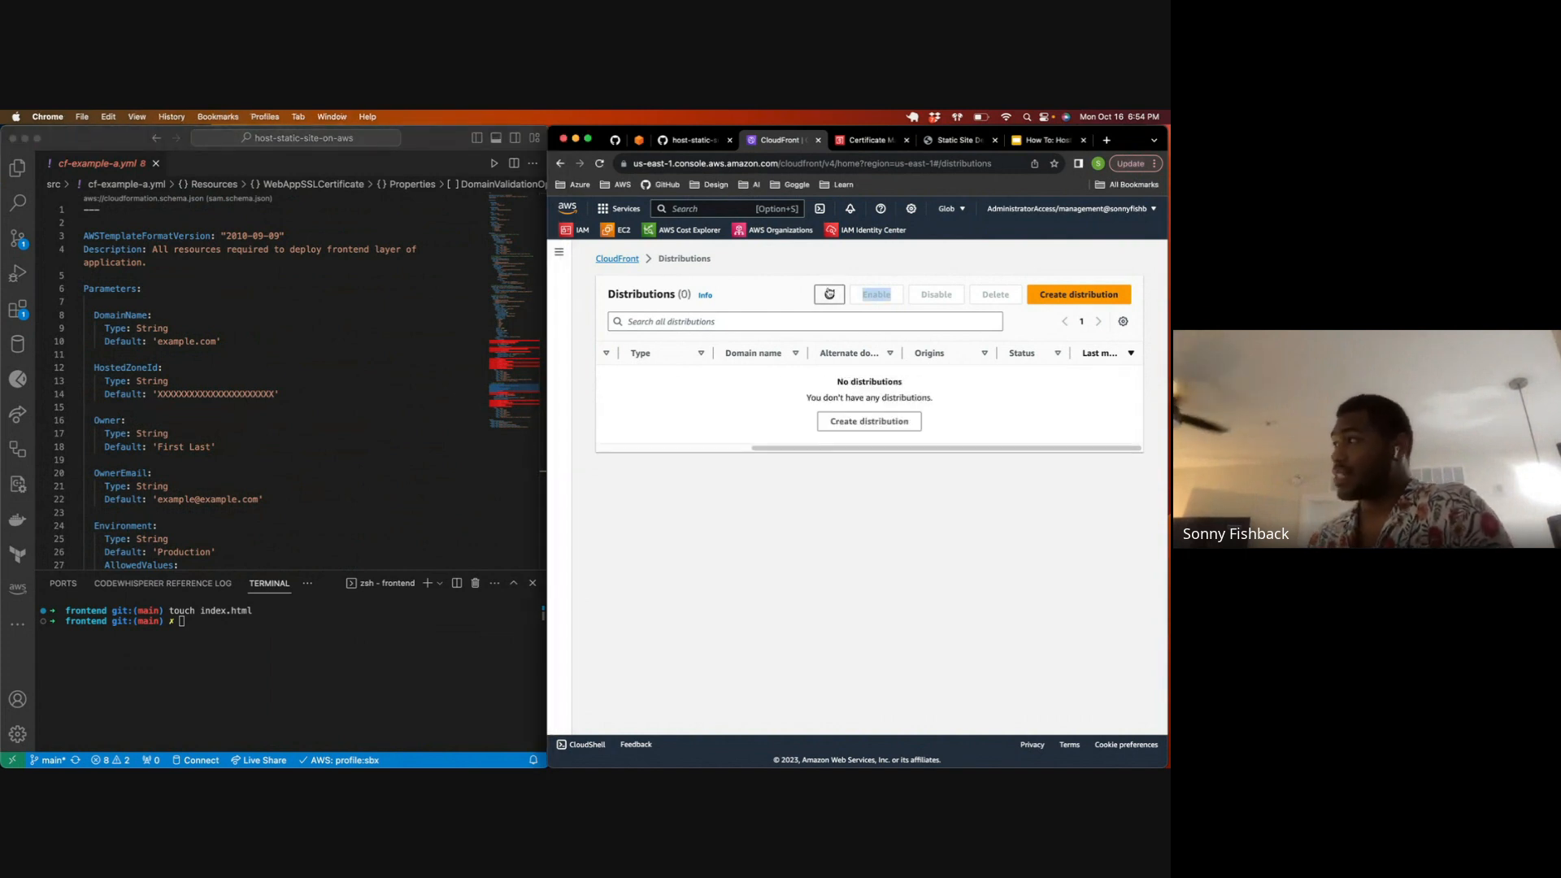
left_click(829, 294)
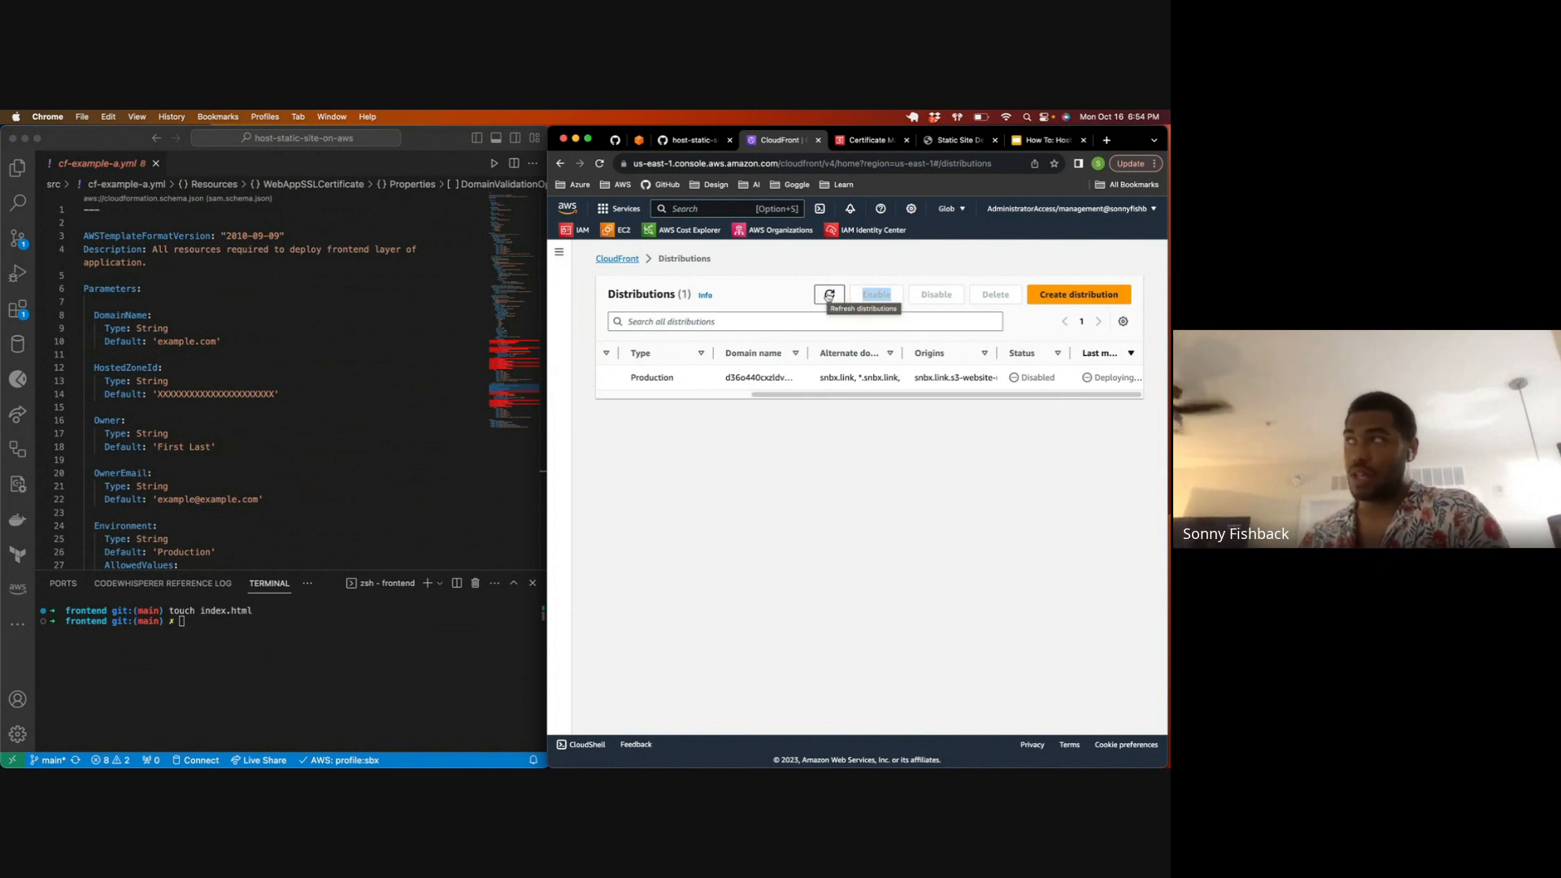
scroll(174, 383, "down", 7)
scroll(174, 383, "up", 7)
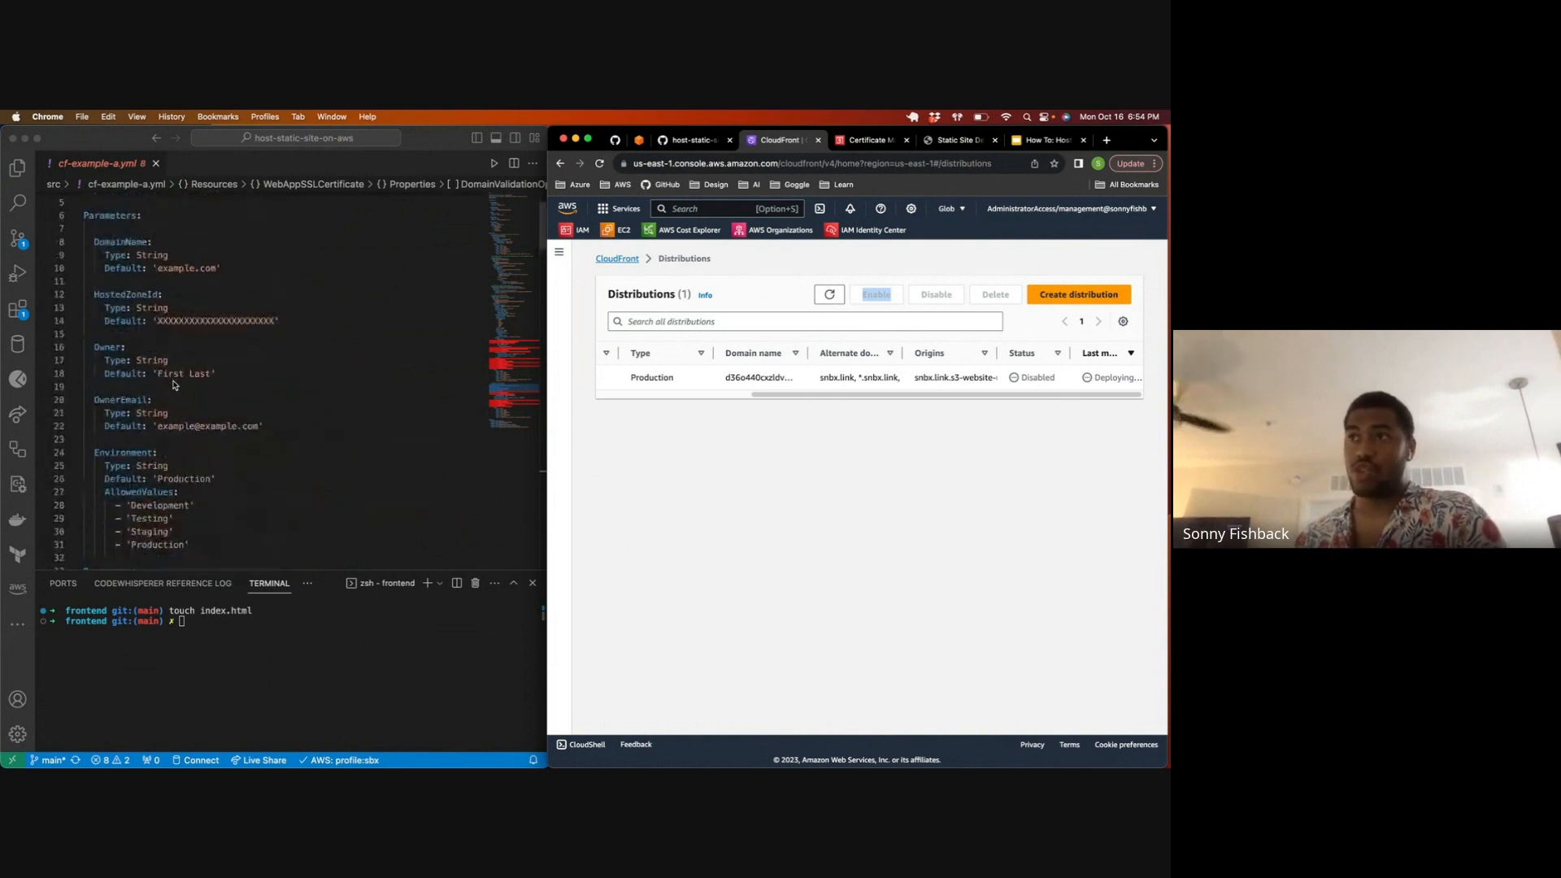
scroll(174, 390, "down", 4)
left_click(822, 300)
left_click_drag(826, 395, 648, 399)
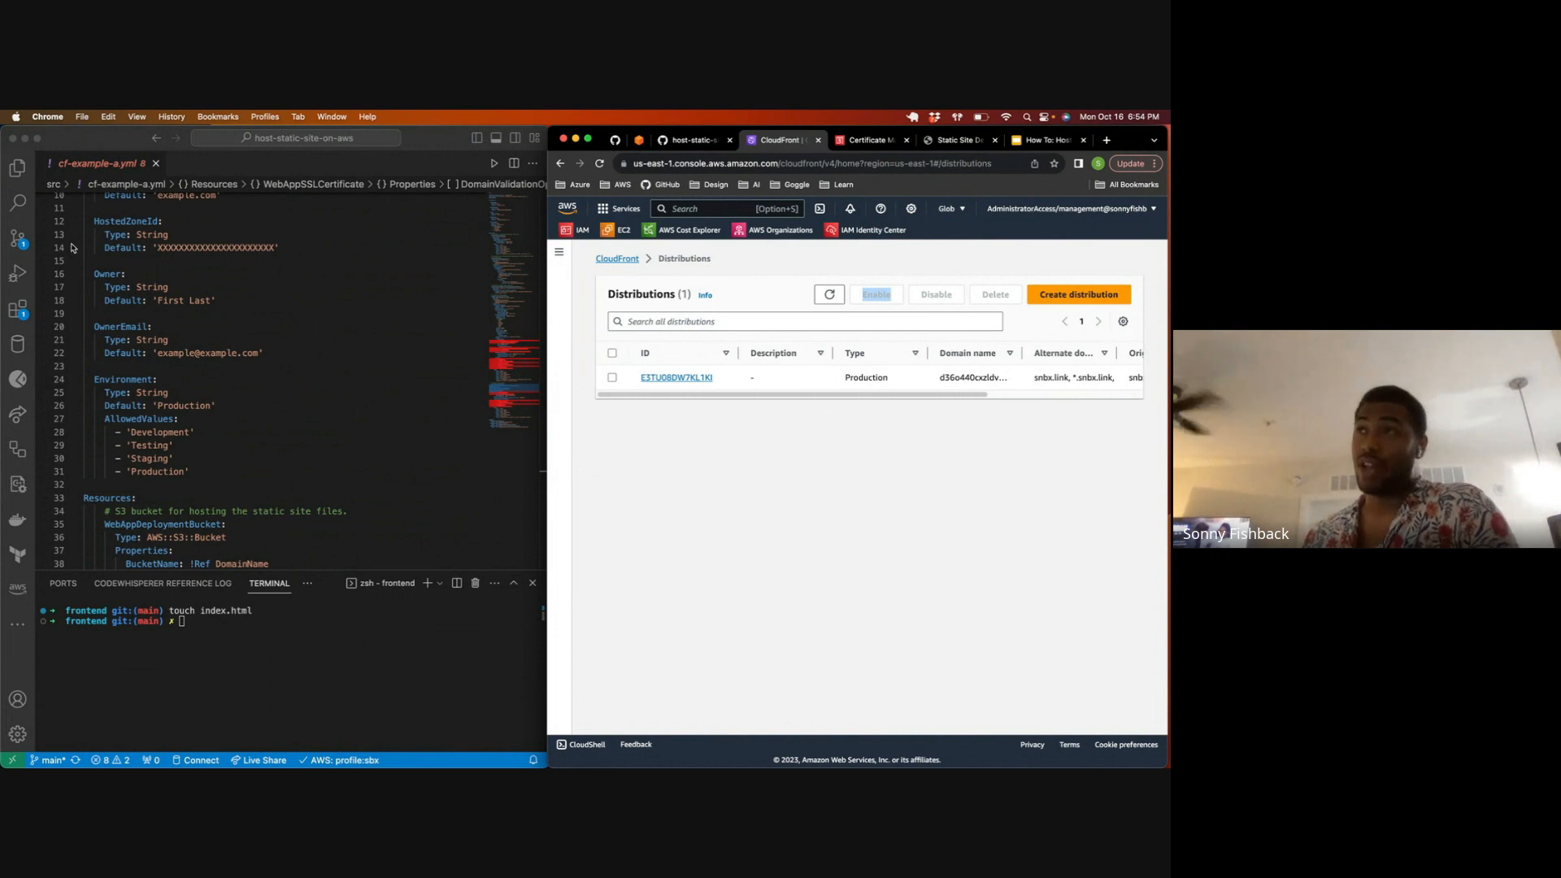
Step: Return to the beginning of the template and keep refreshing the distributions list to check the distribution's last modified column
scroll(199, 285, "down", 4)
scroll(154, 304, "up", 8)
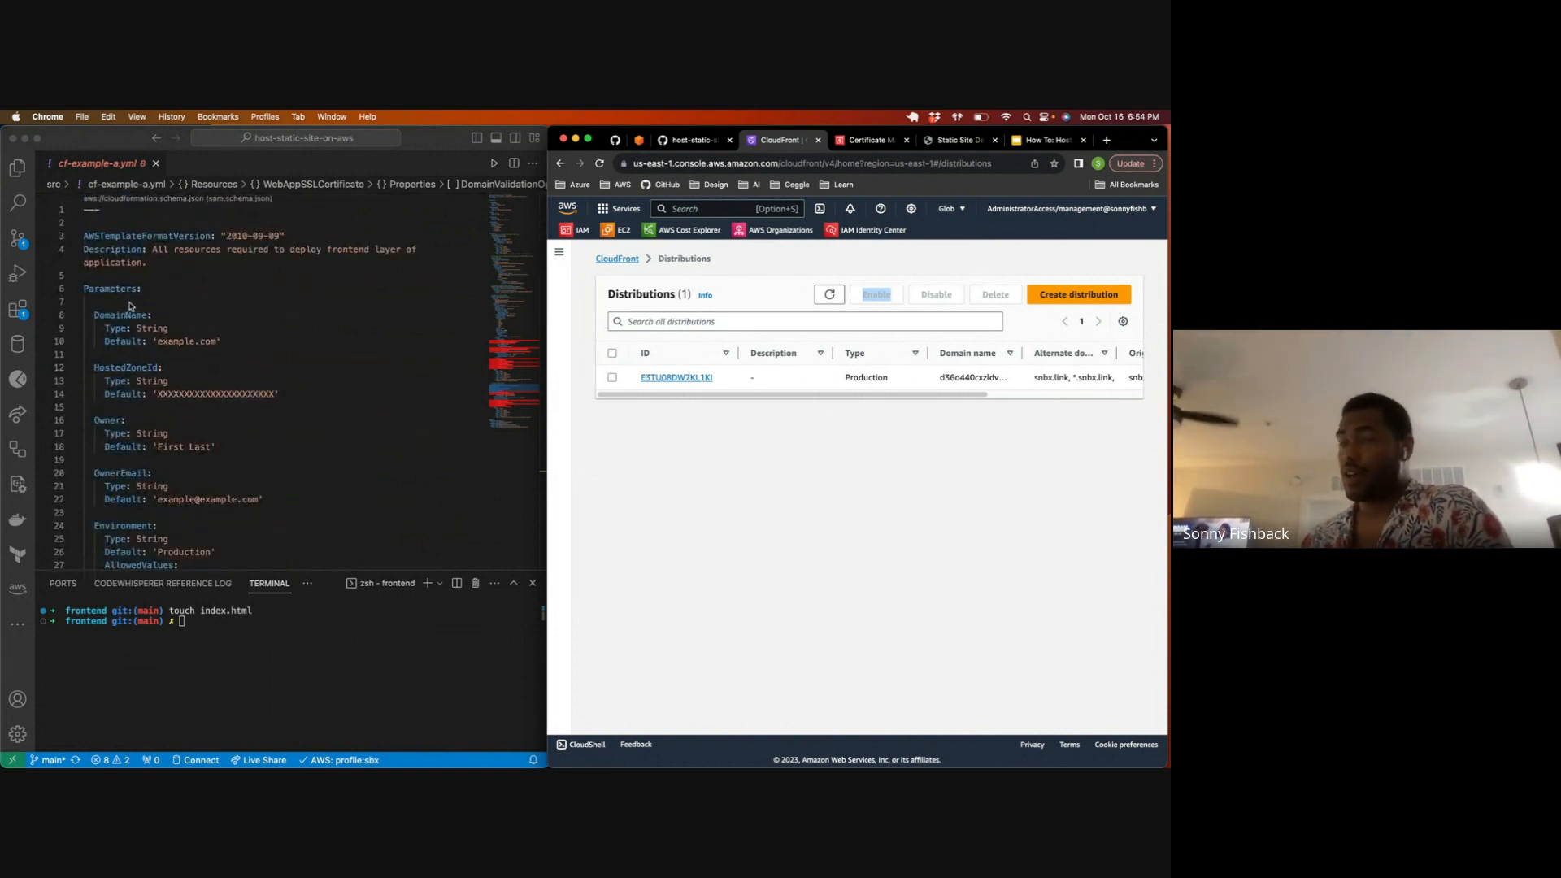
scroll(700, 375, "right", 5)
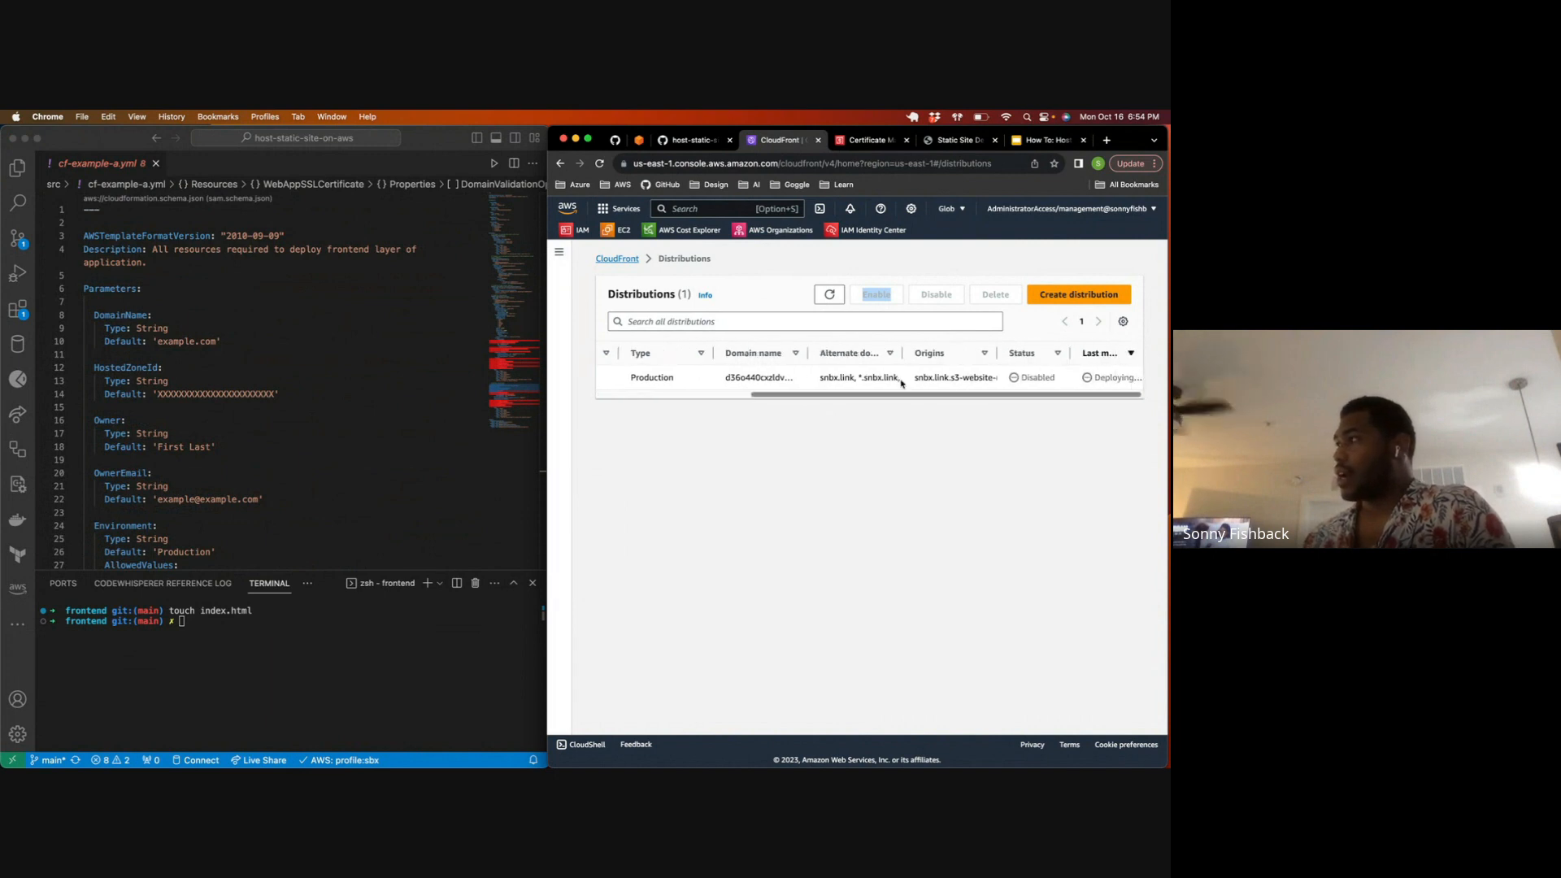
left_click(830, 301)
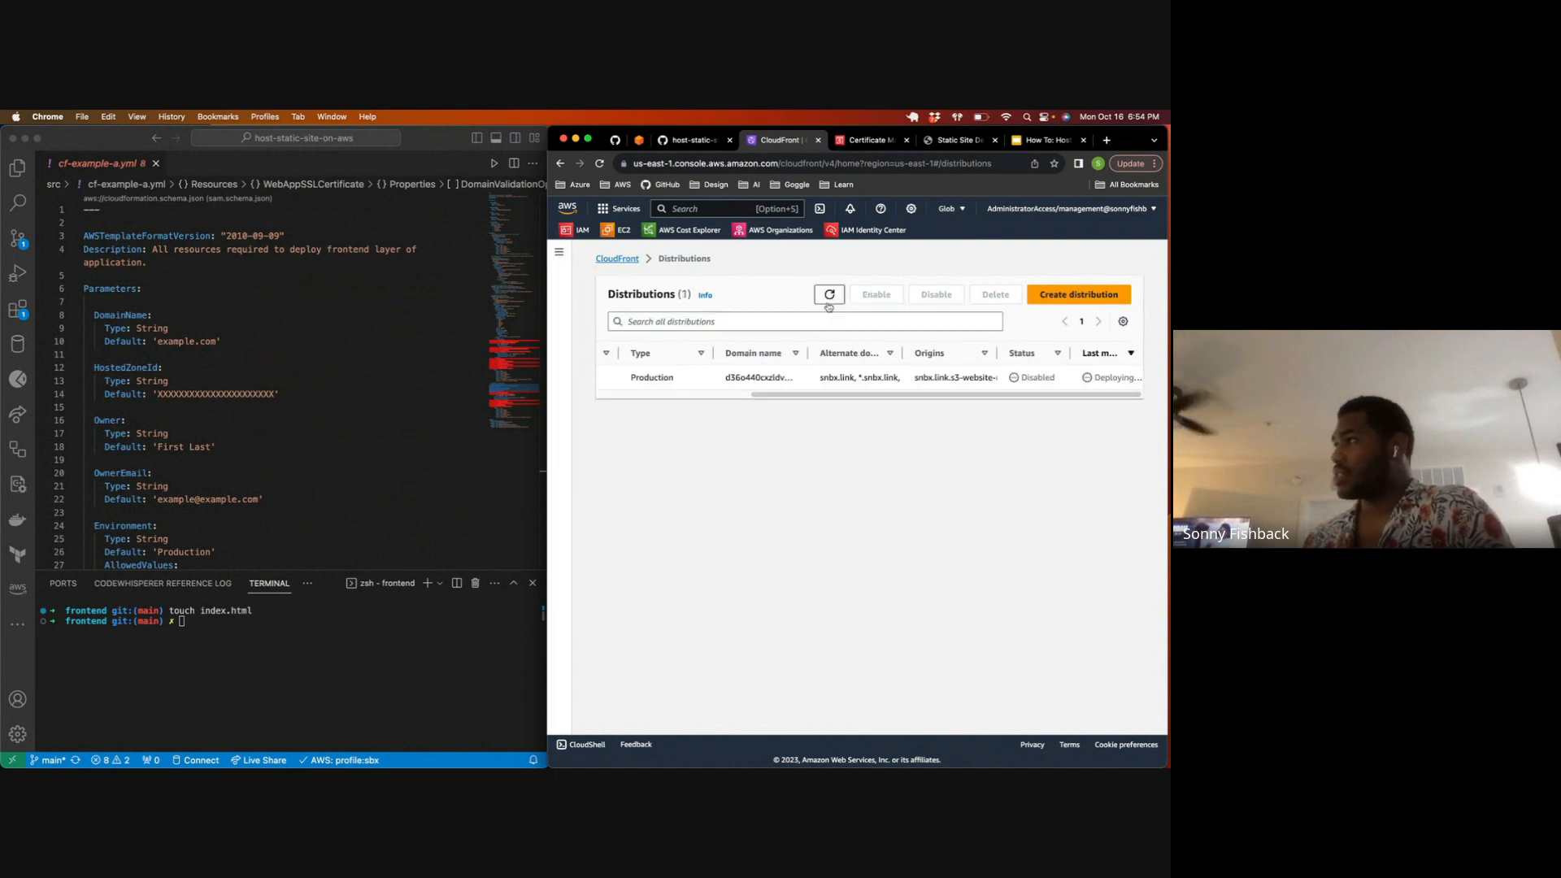
scroll(796, 383, "left", 5)
scroll(797, 382, "right", 5)
left_click(837, 298)
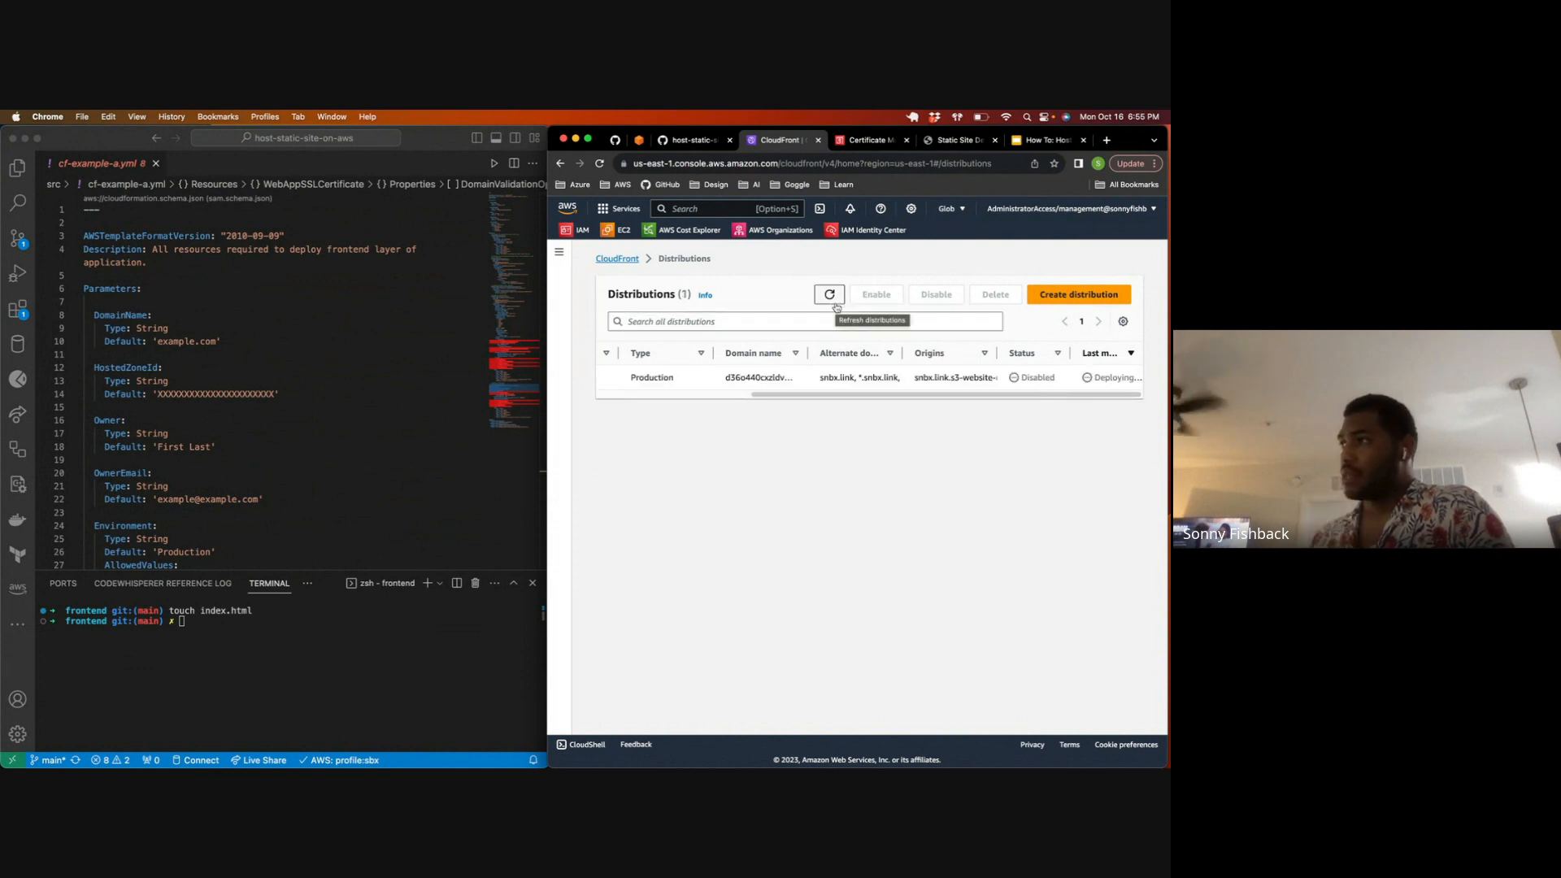
double_click(829, 302)
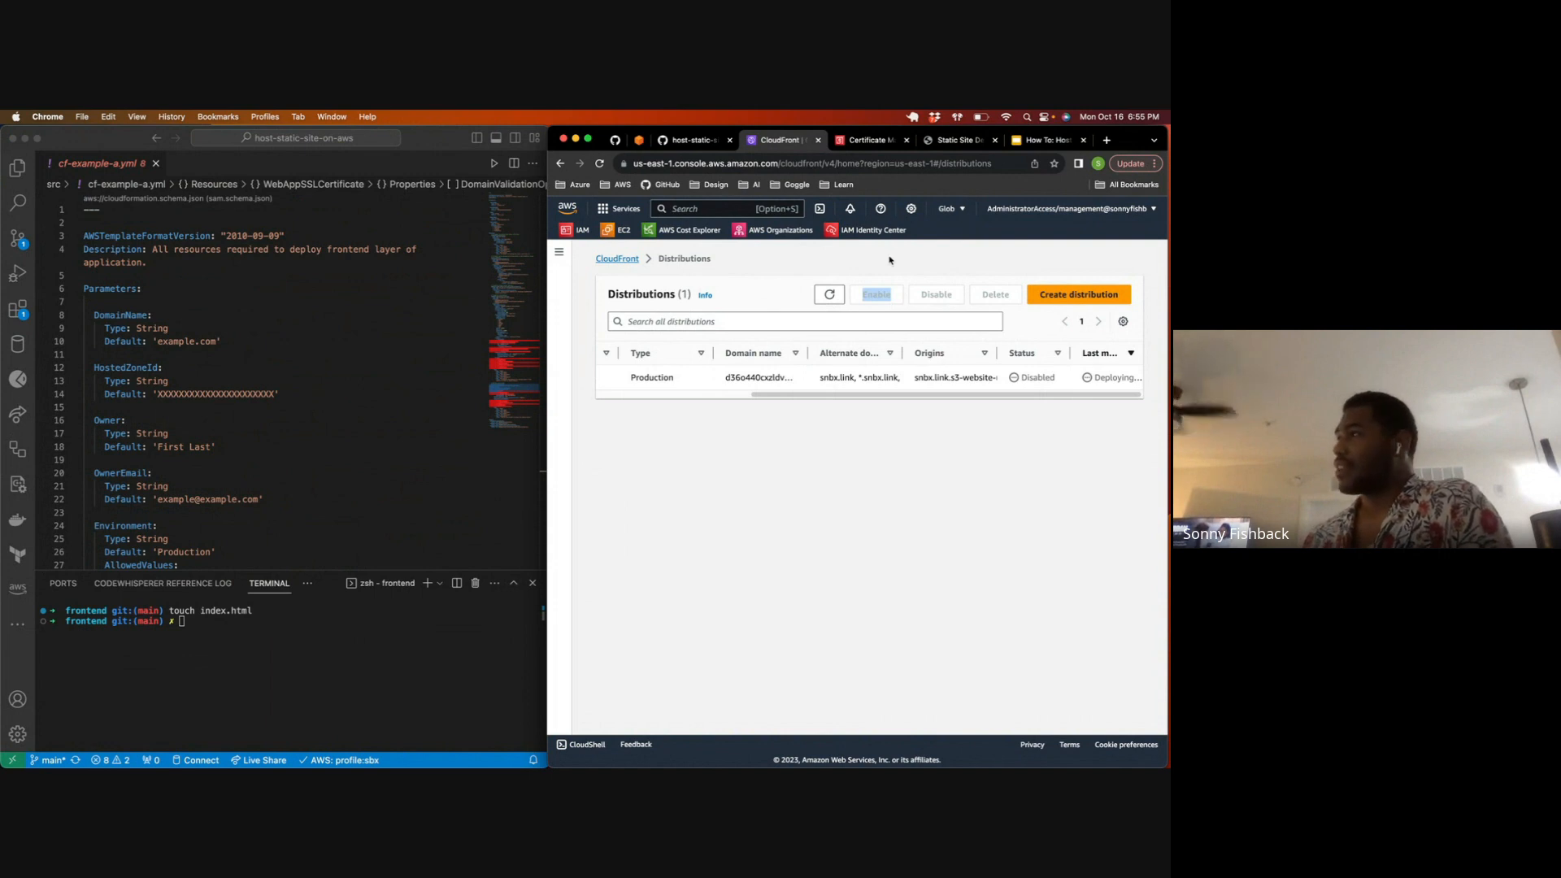
left_click(823, 298)
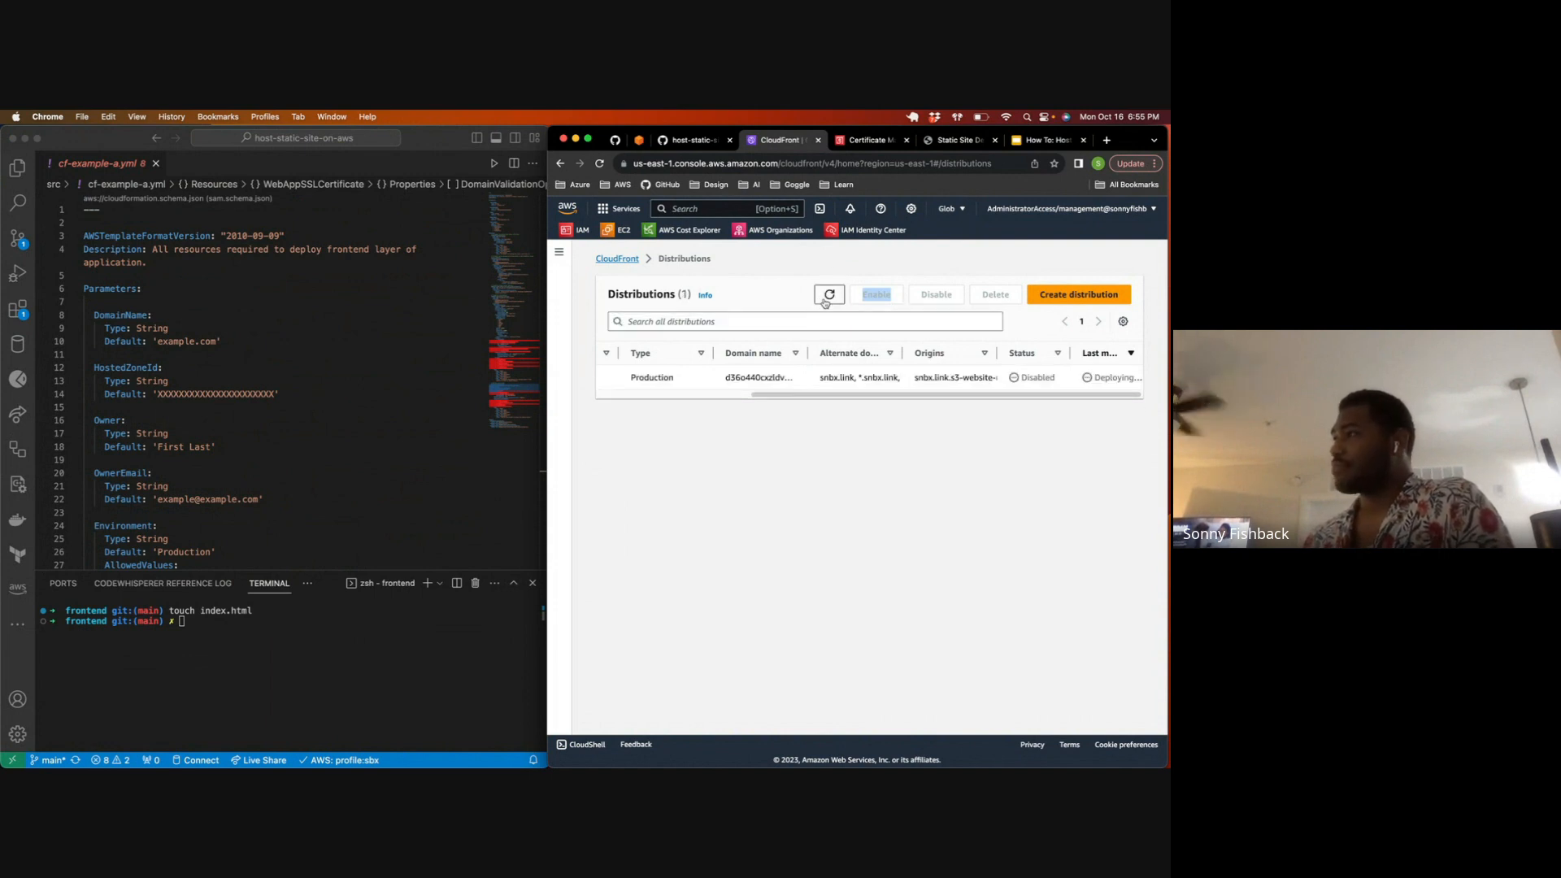
Step: Inspect the distribution's status and last modified columns and highlight the HostedZoneId parameter in cf-example-a.yml
left_click_drag(913, 382, 1157, 377)
left_click(1018, 403)
left_click_drag(1018, 403, 1051, 400)
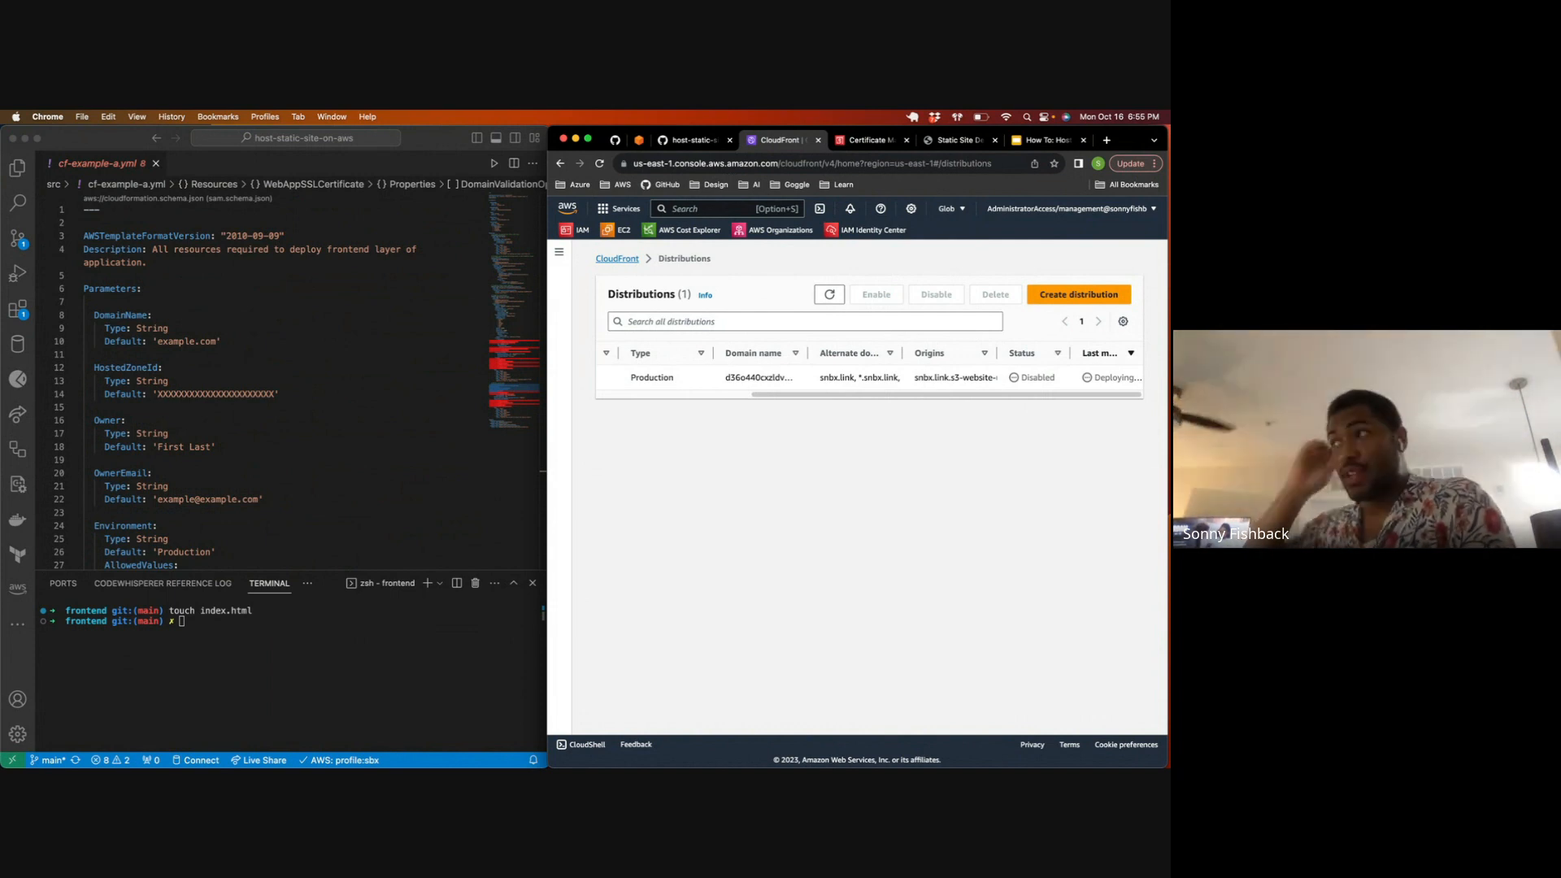
left_click_drag(283, 394, 91, 368)
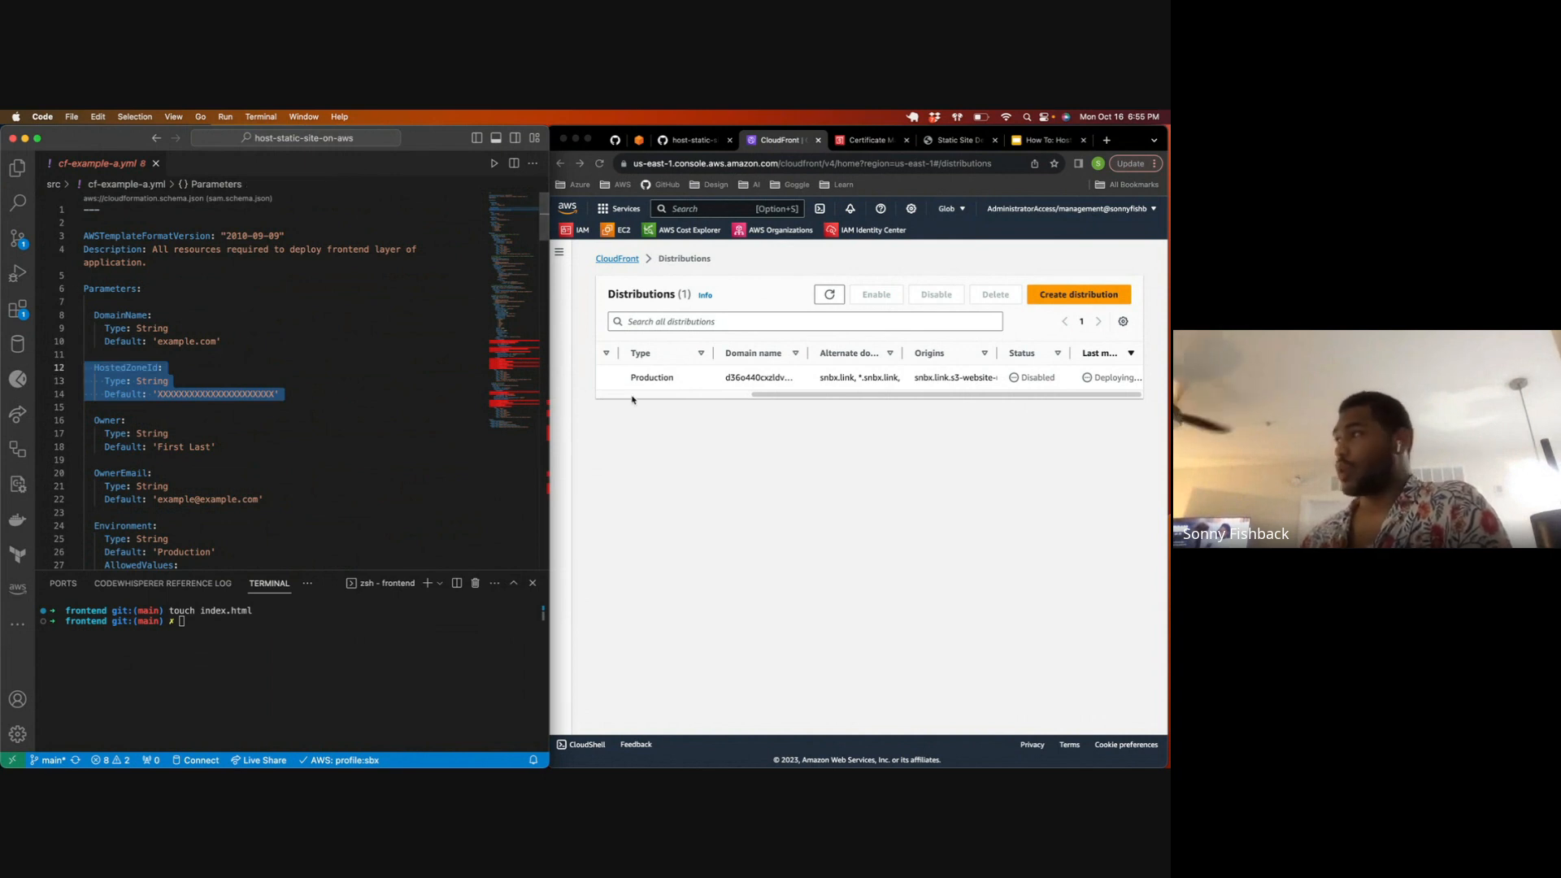
left_click(808, 402)
left_click_drag(794, 398, 774, 398)
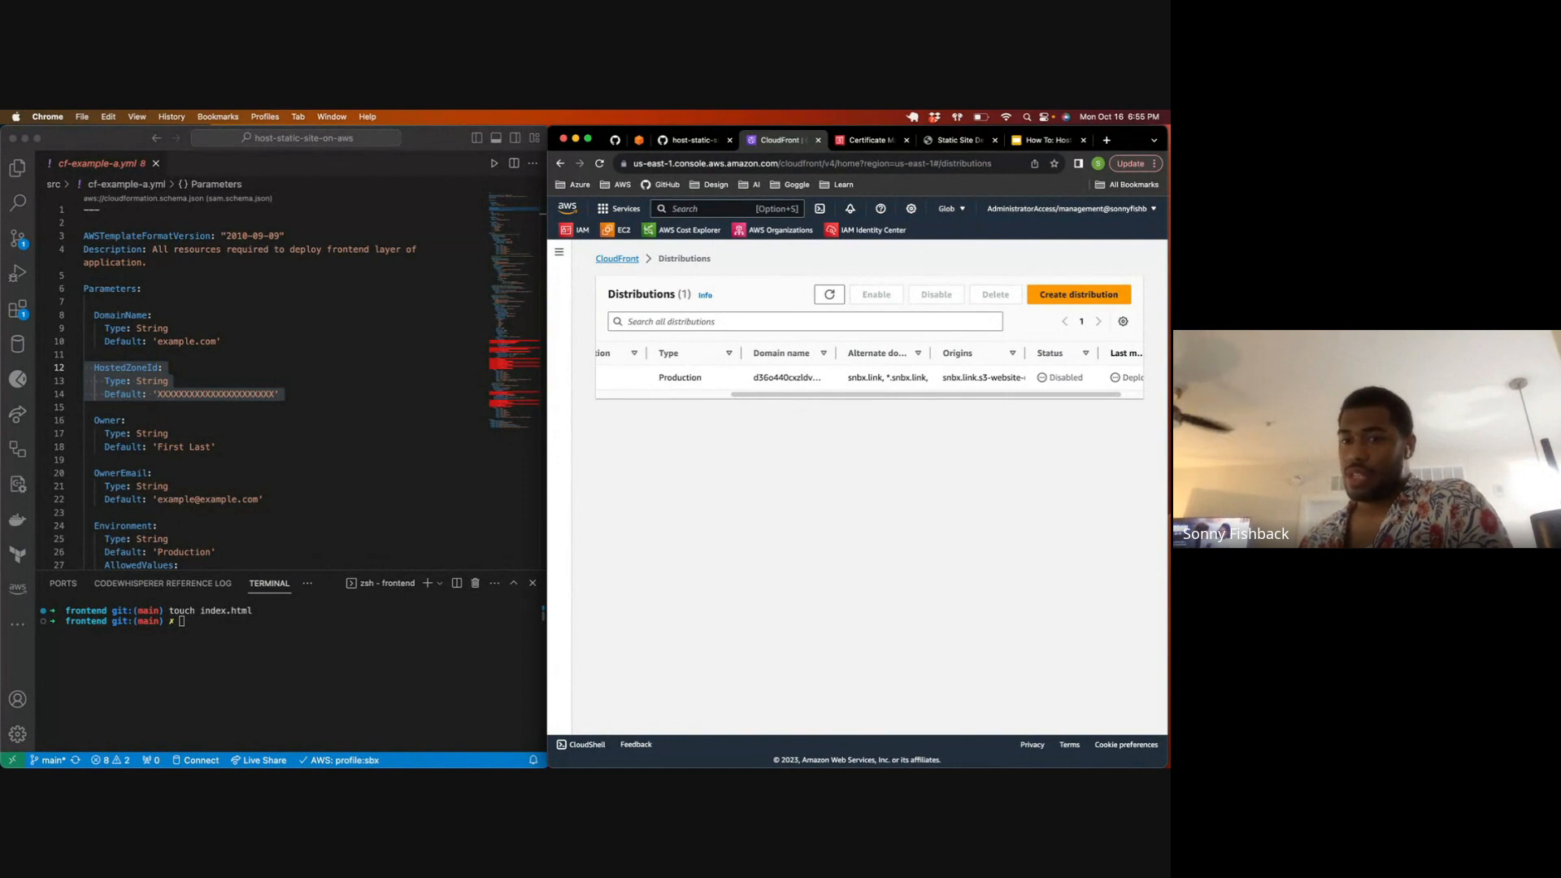
left_click_drag(927, 394, 948, 394)
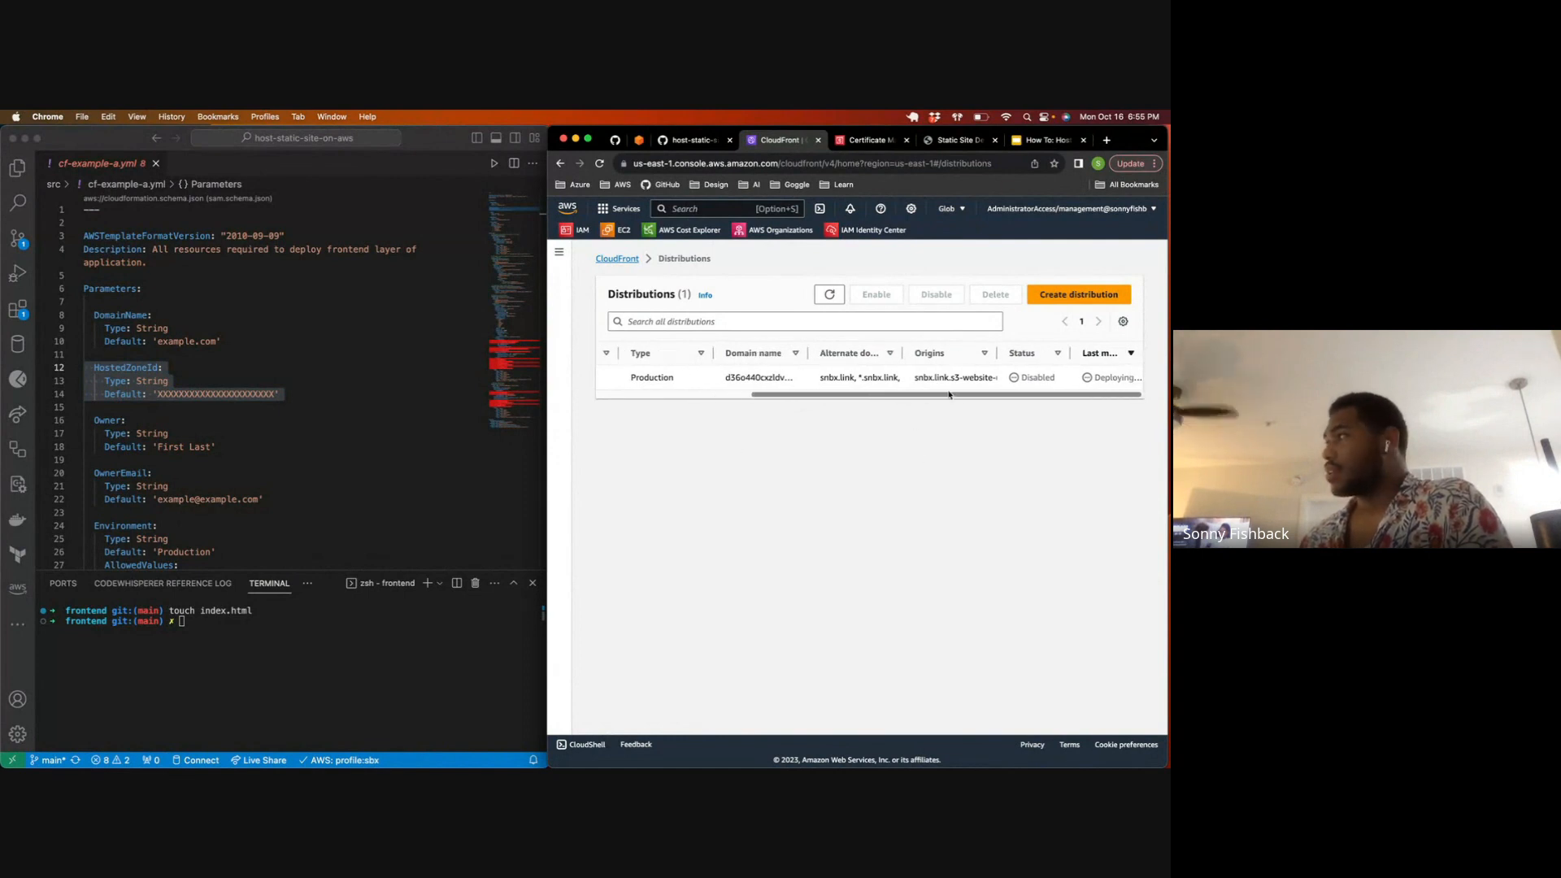
left_click_drag(1095, 377, 1039, 397)
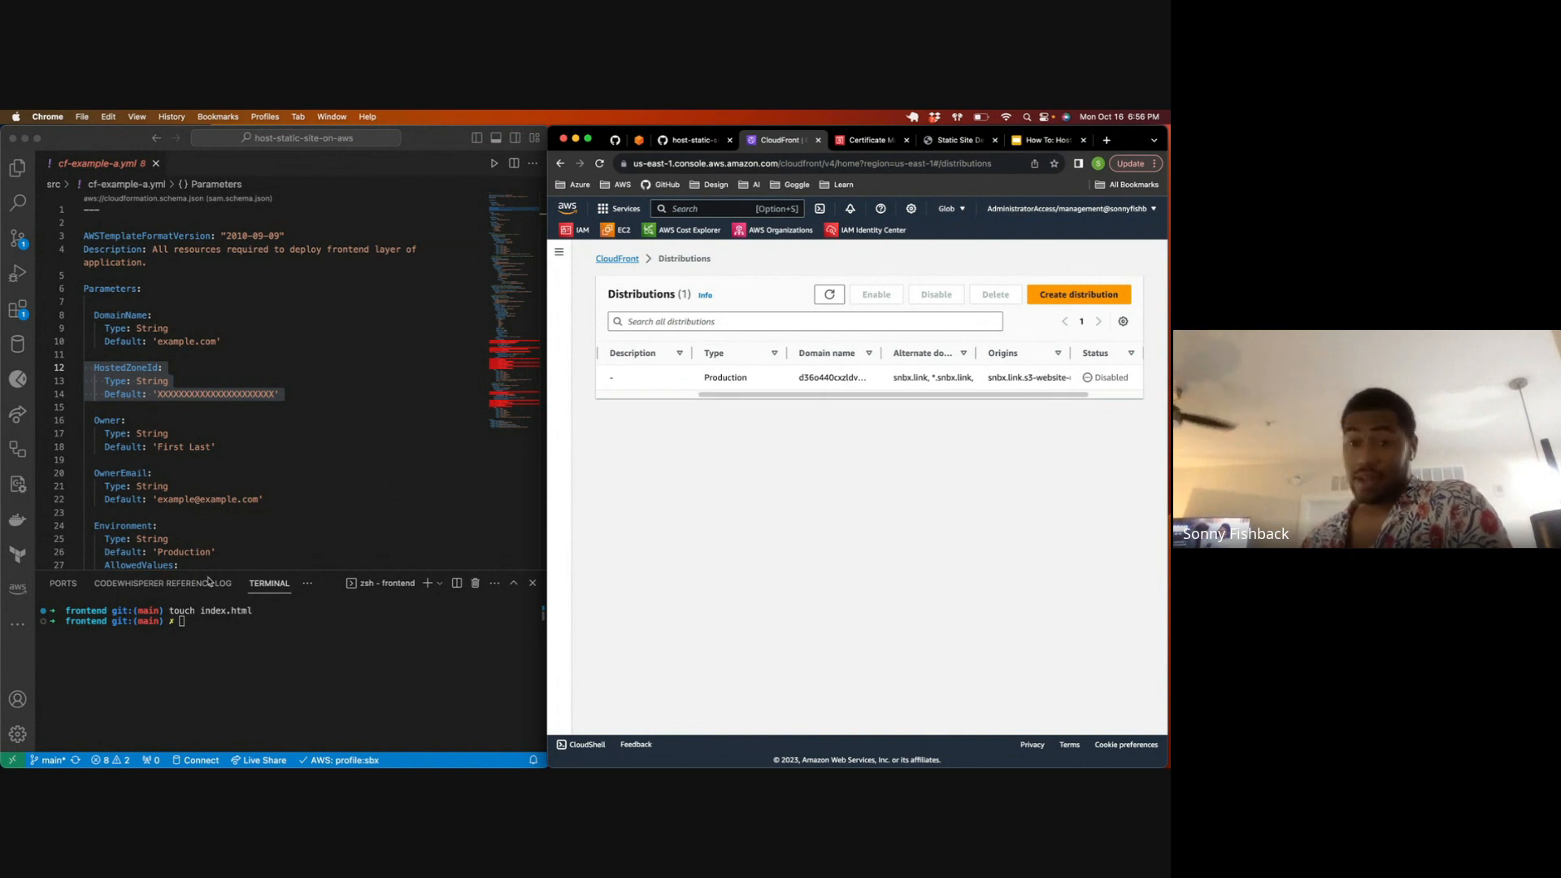
scroll(938, 398, "right", 3)
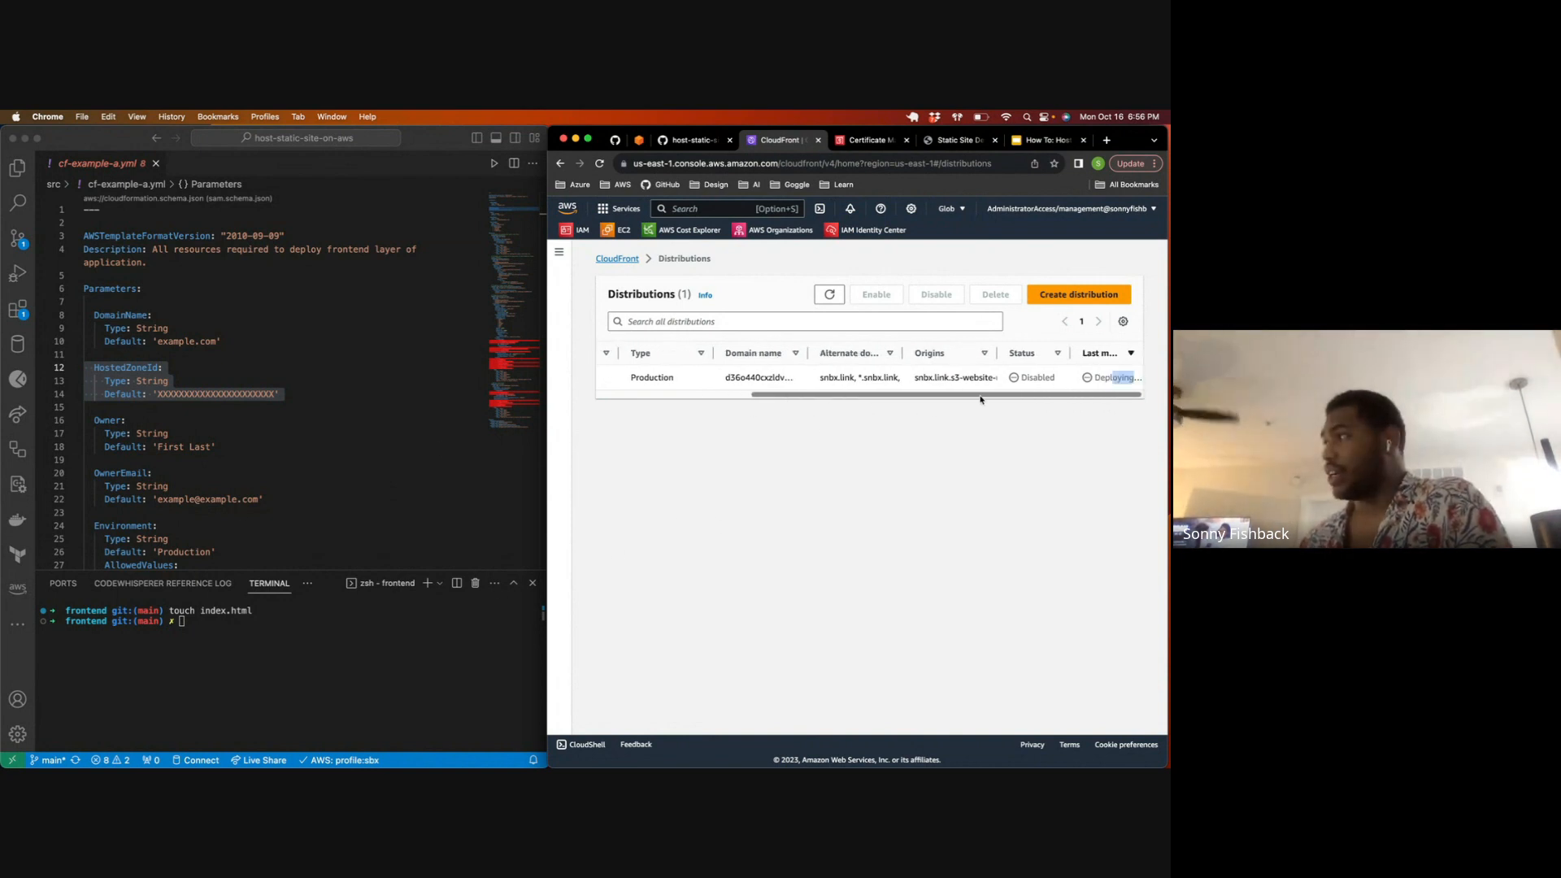
Step: Refresh the distributions list repeatedly until the disabled distribution has finished deploying
double_click(826, 299)
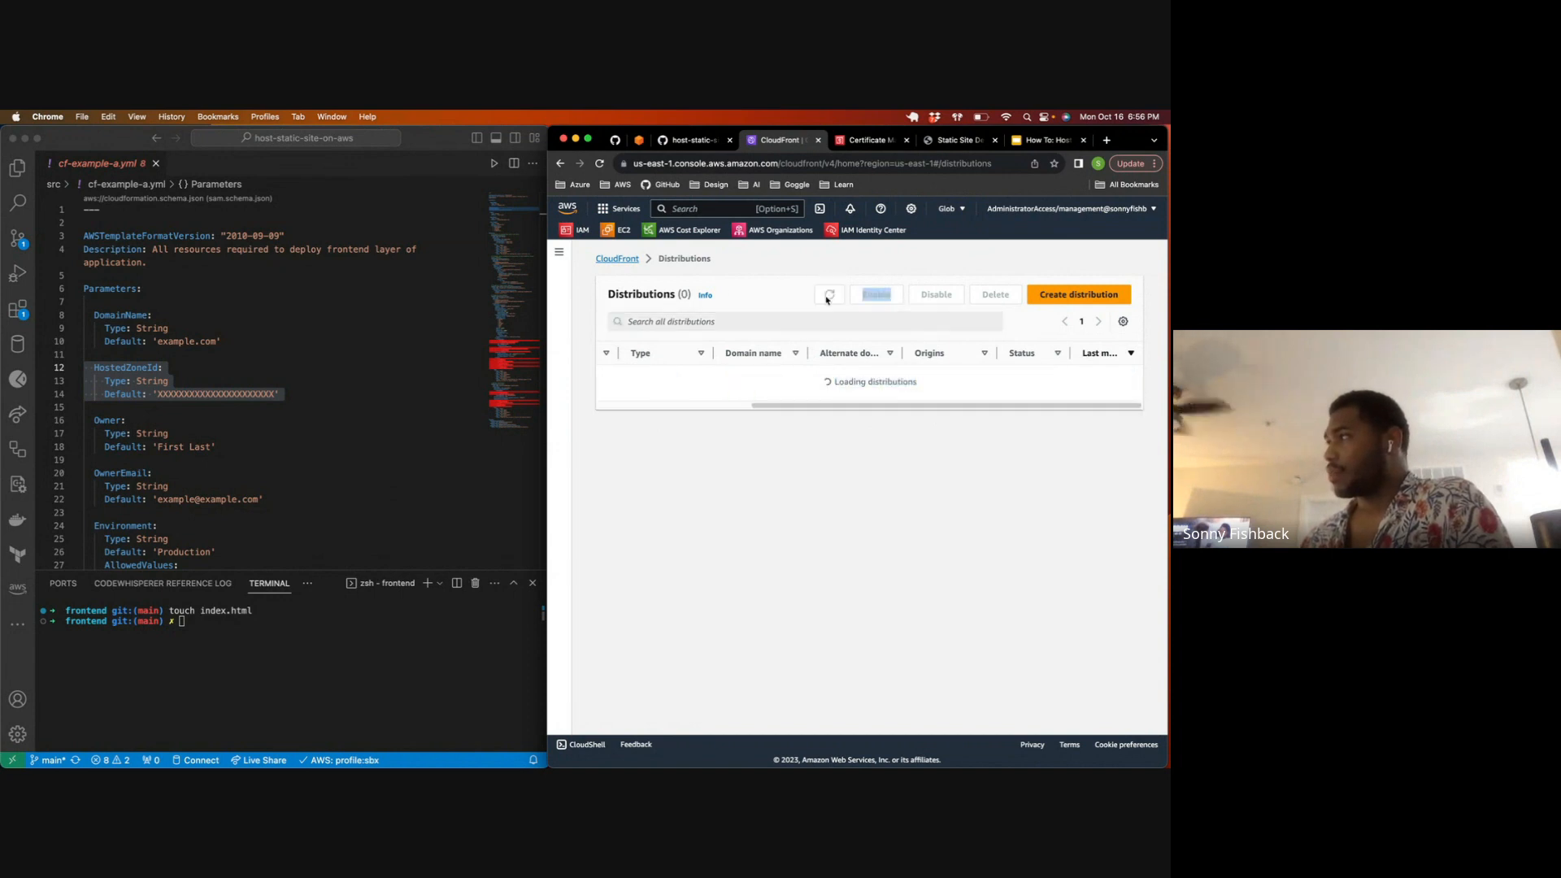
left_click(826, 299)
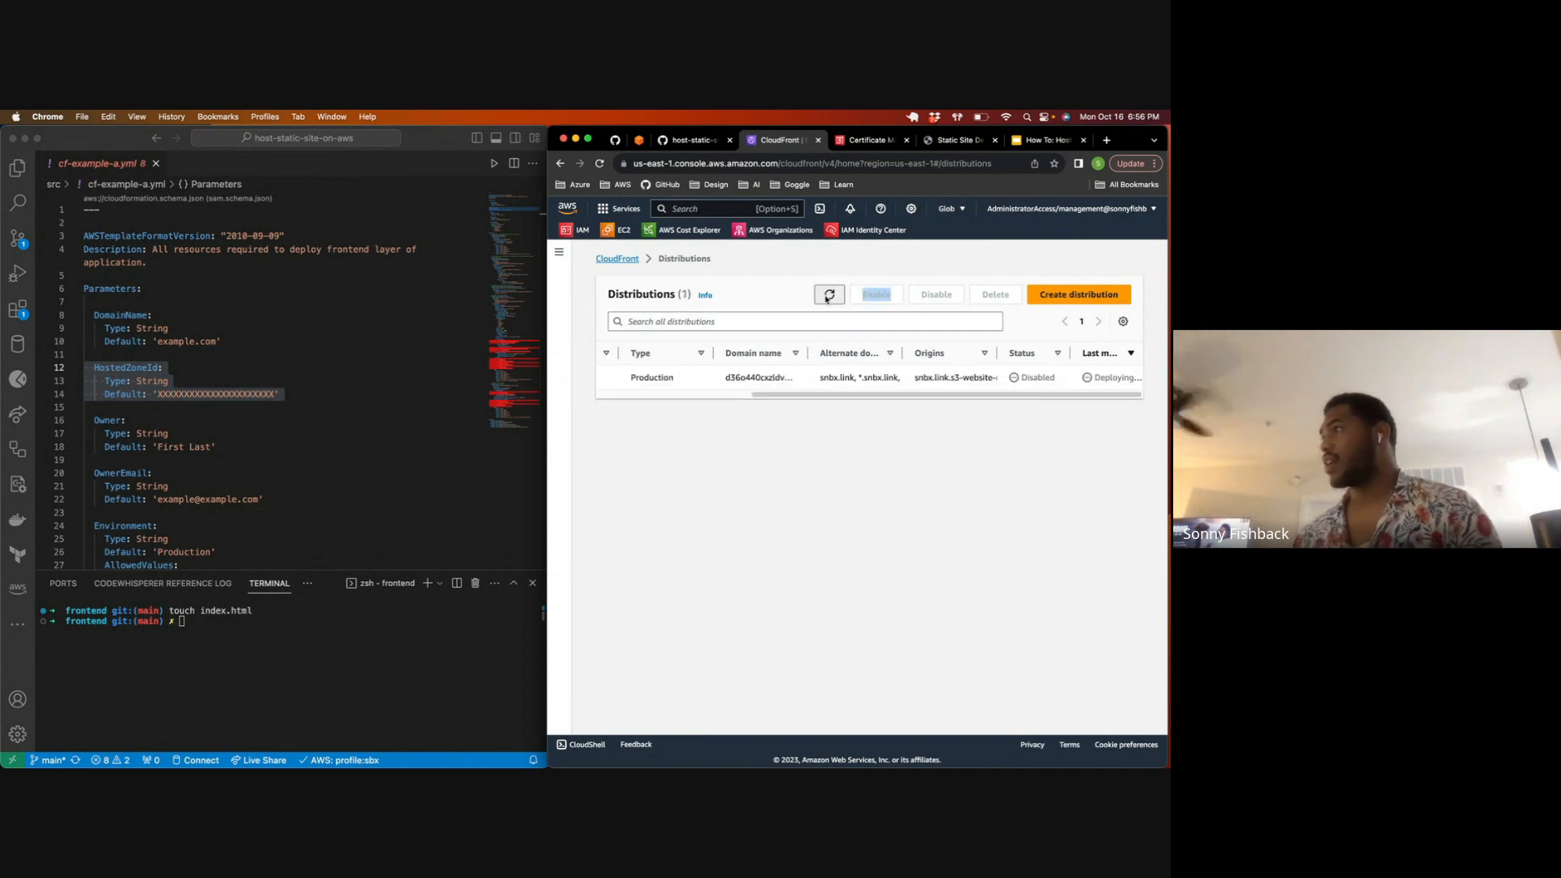
left_click(826, 299)
left_click(826, 298)
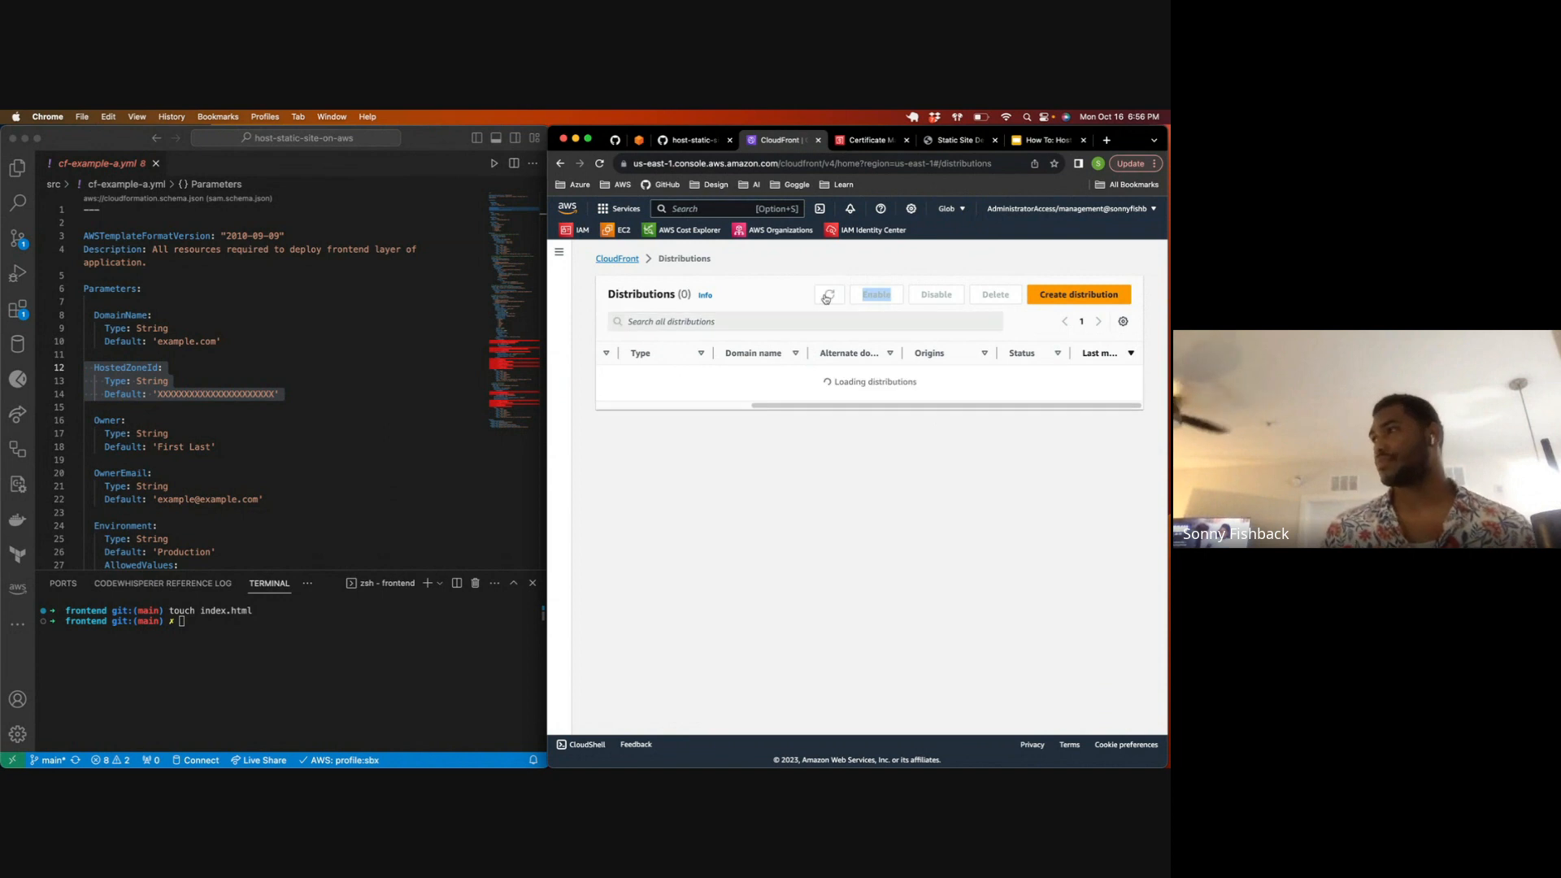
left_click(824, 298)
left_click(826, 296)
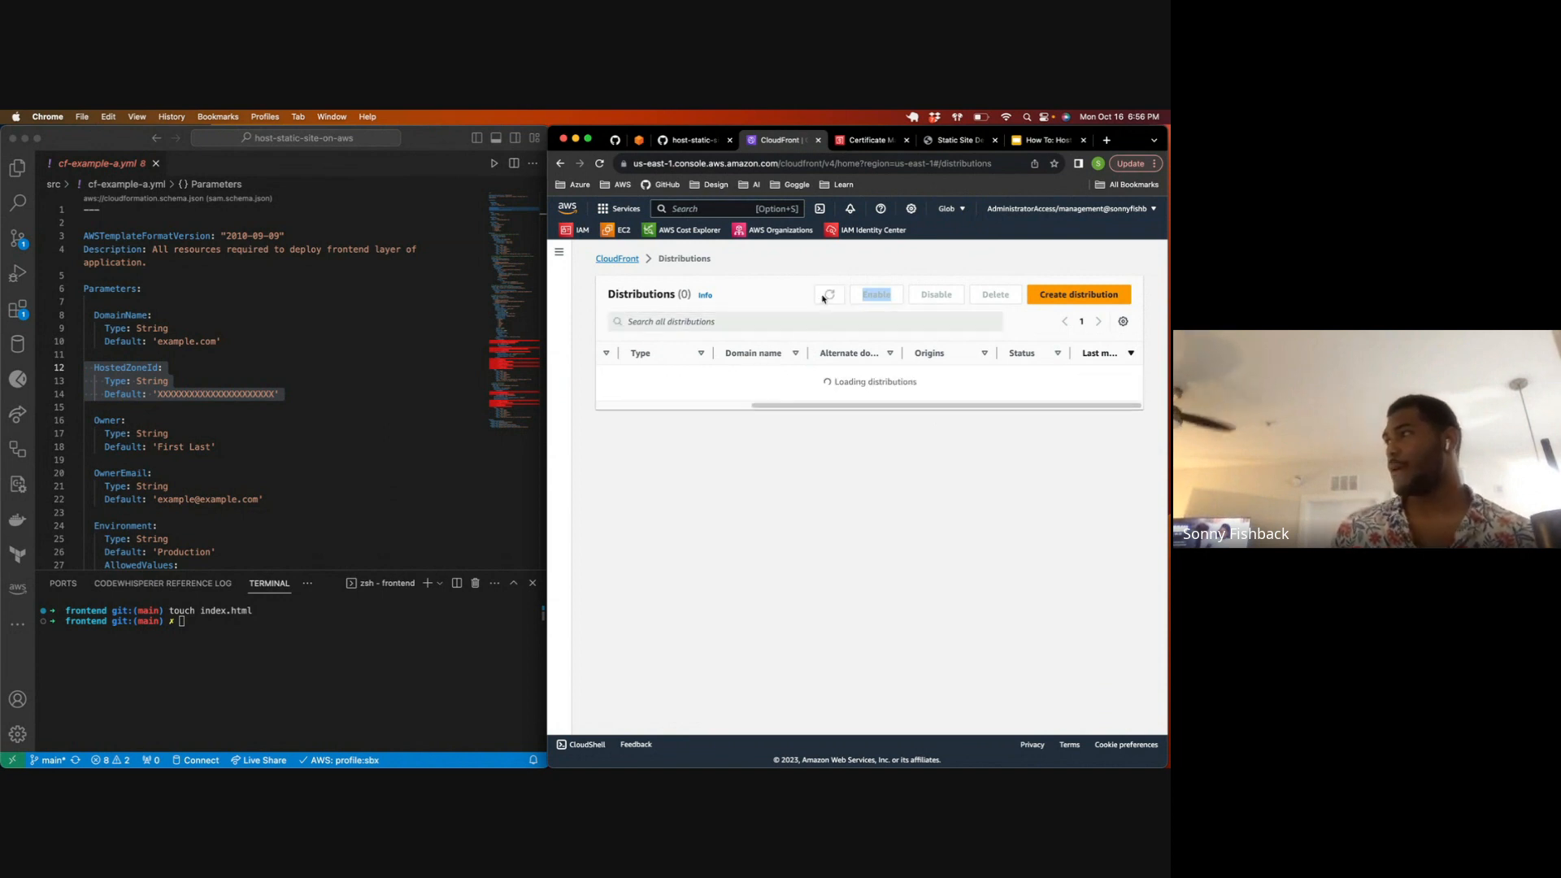
left_click(824, 298)
left_click(823, 298)
left_click(823, 296)
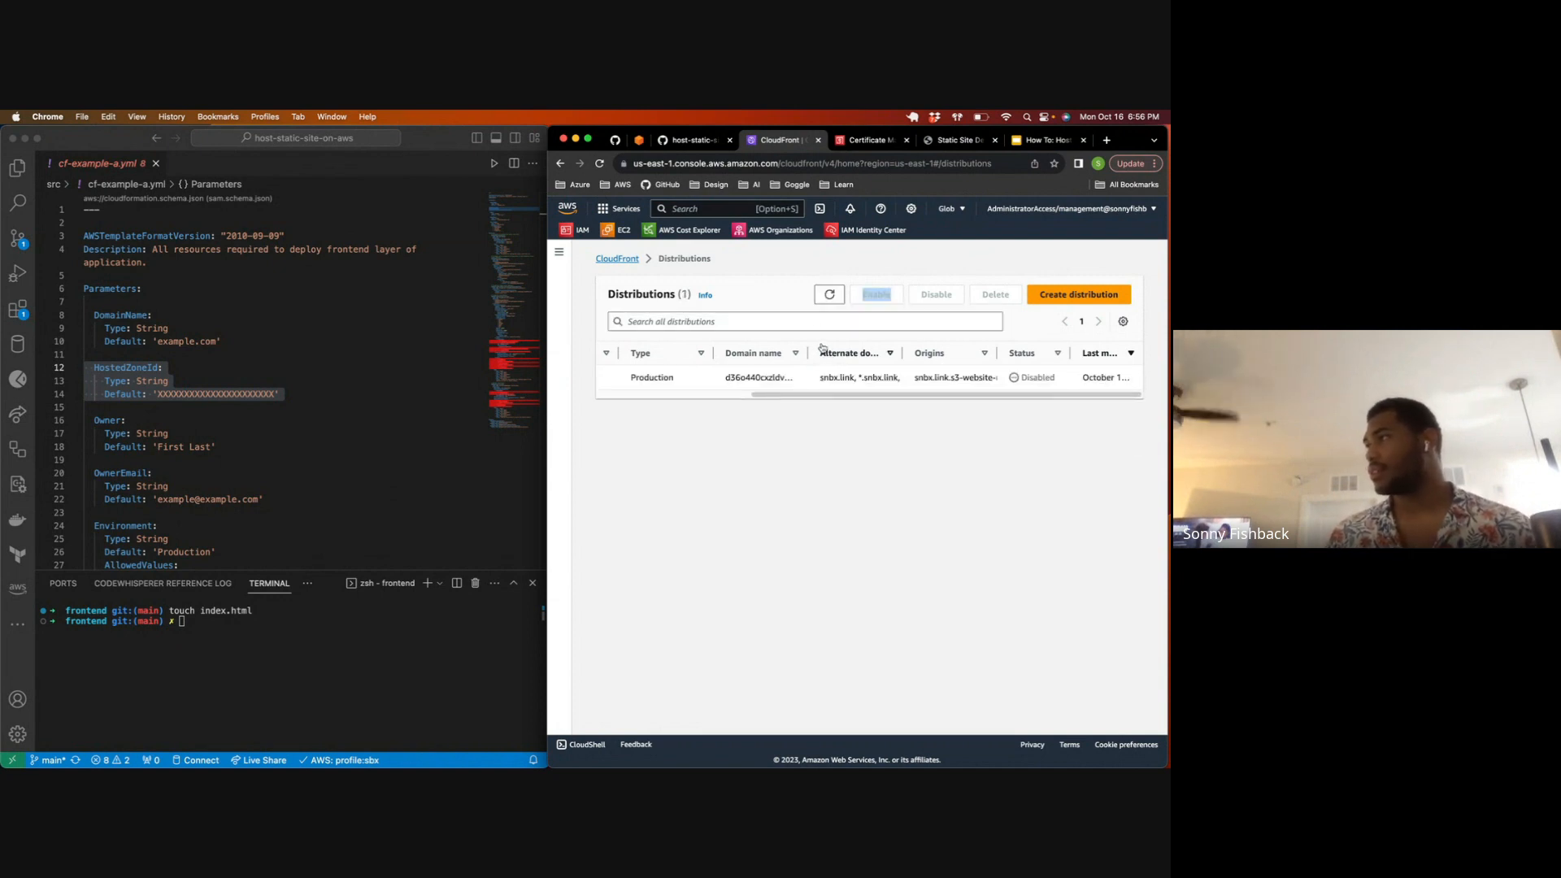
Step: Select the disabled snbx.link production distribution and delete it, confirming the deletion
left_click(849, 320)
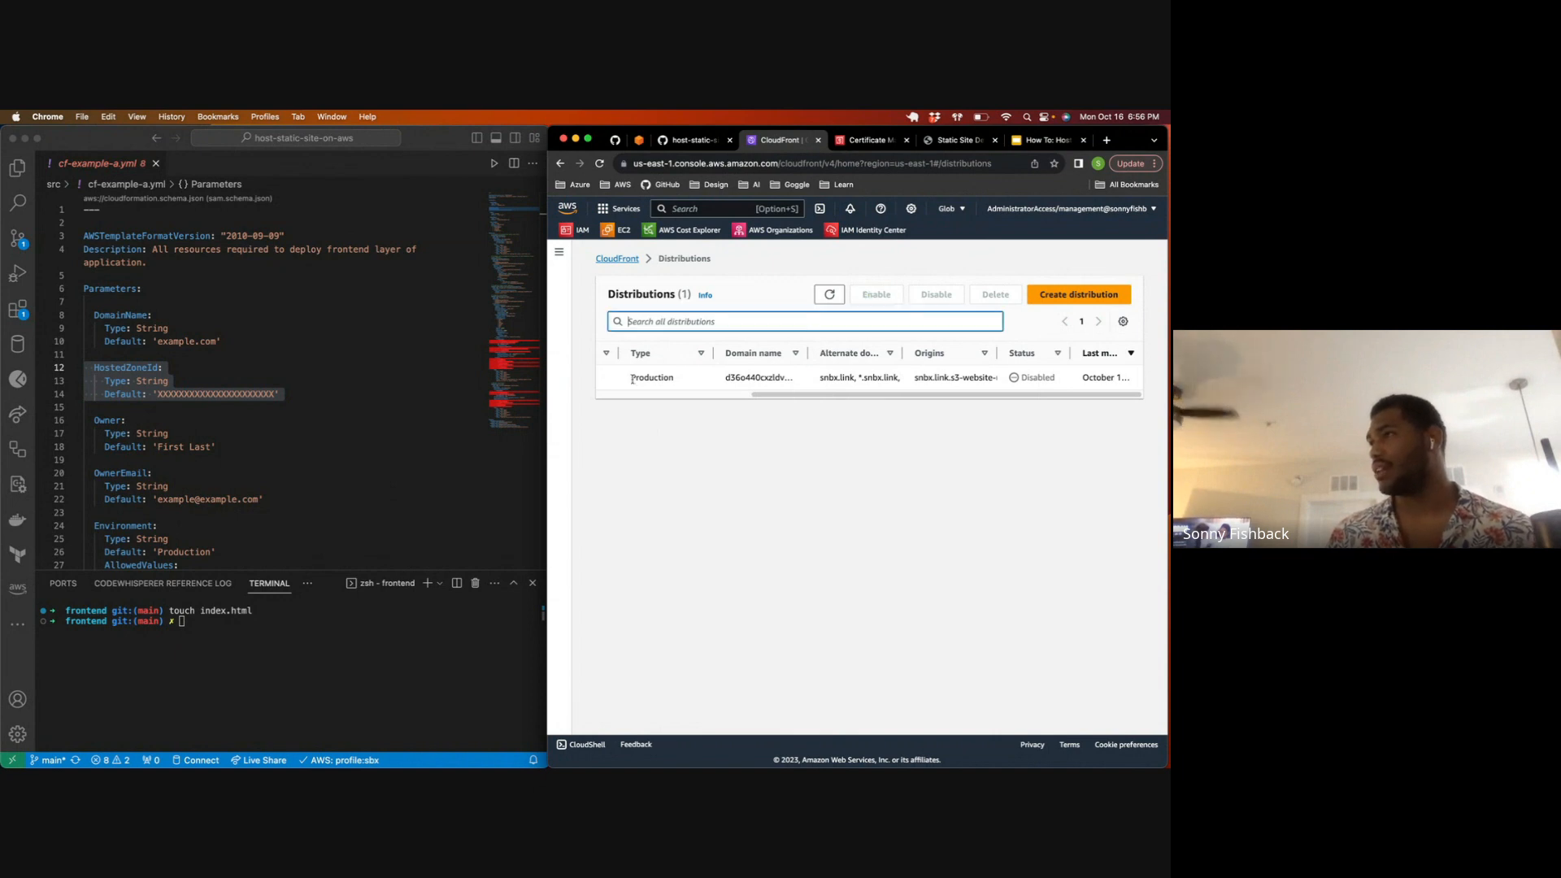
left_click(612, 377)
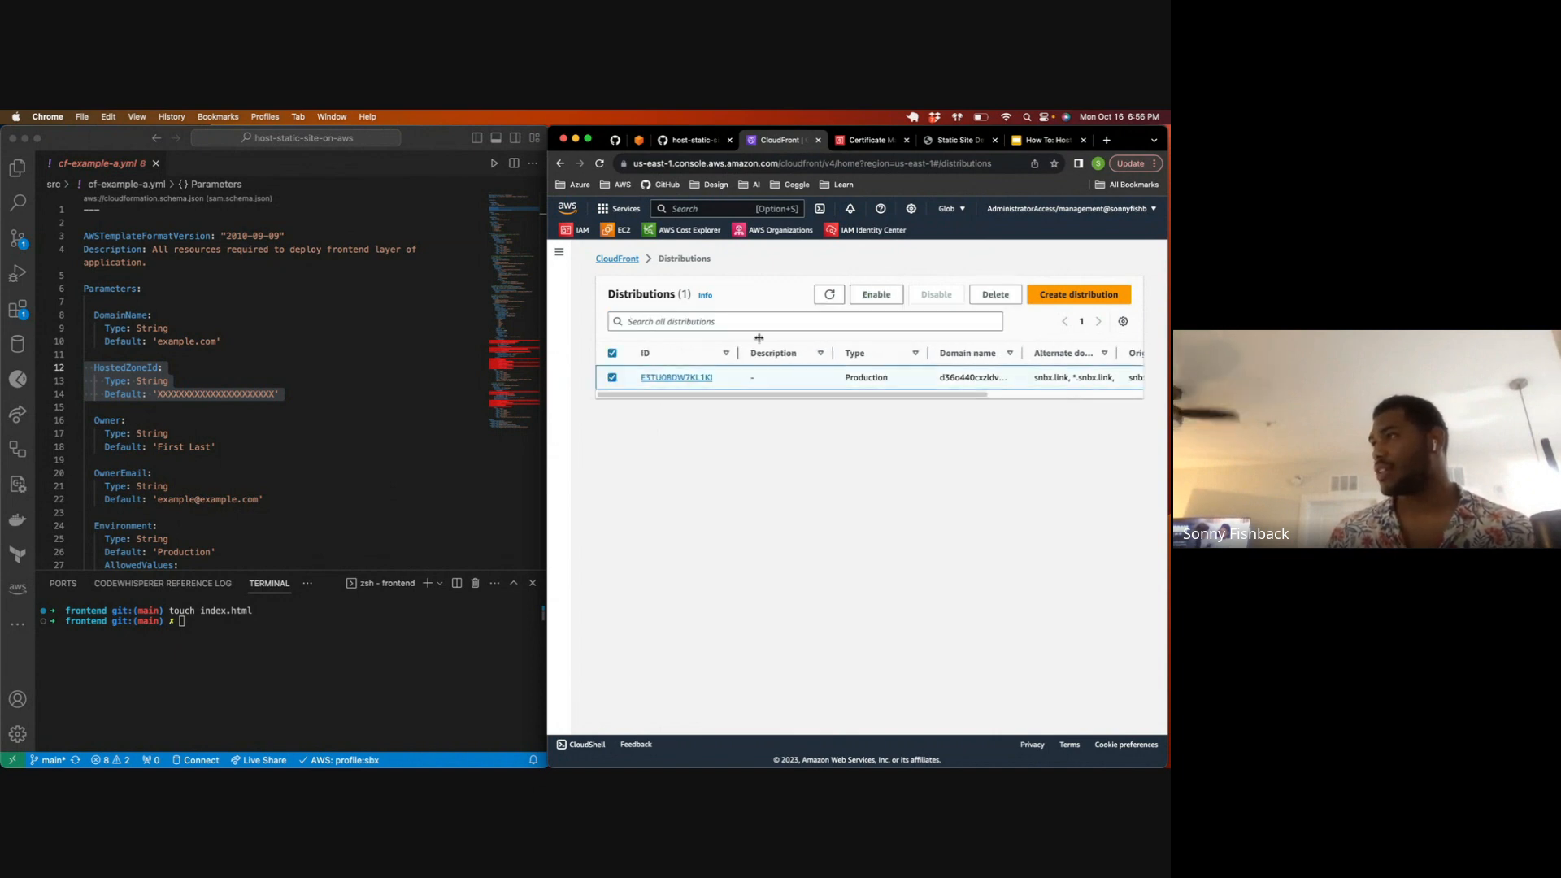
left_click(995, 294)
left_click(990, 528)
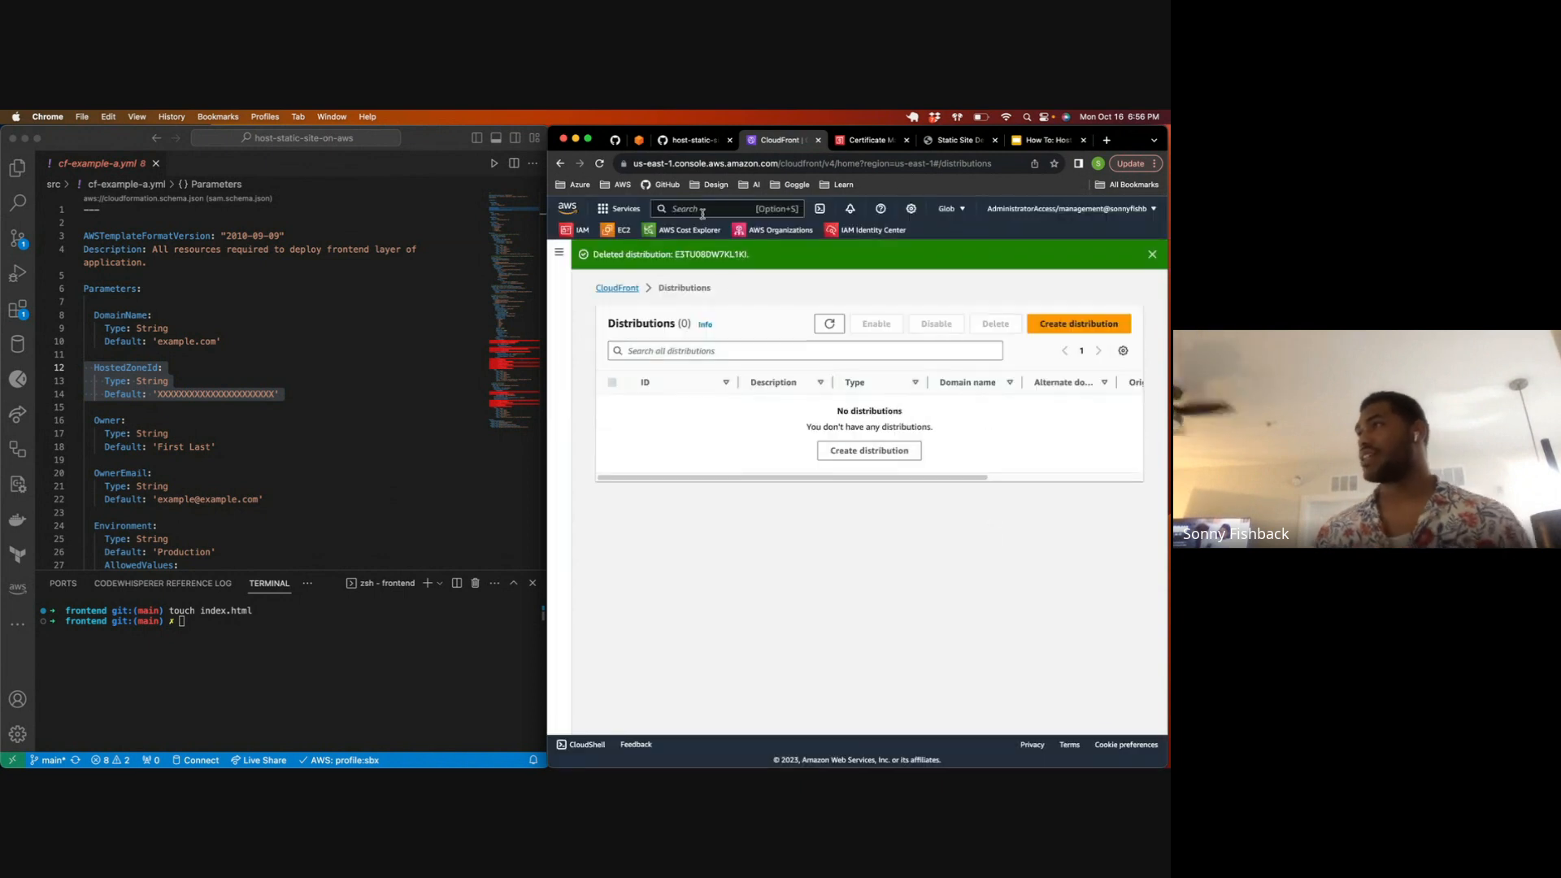
Step: Search the AWS console for s3 and go to the S3 service's bucket list
type("s")
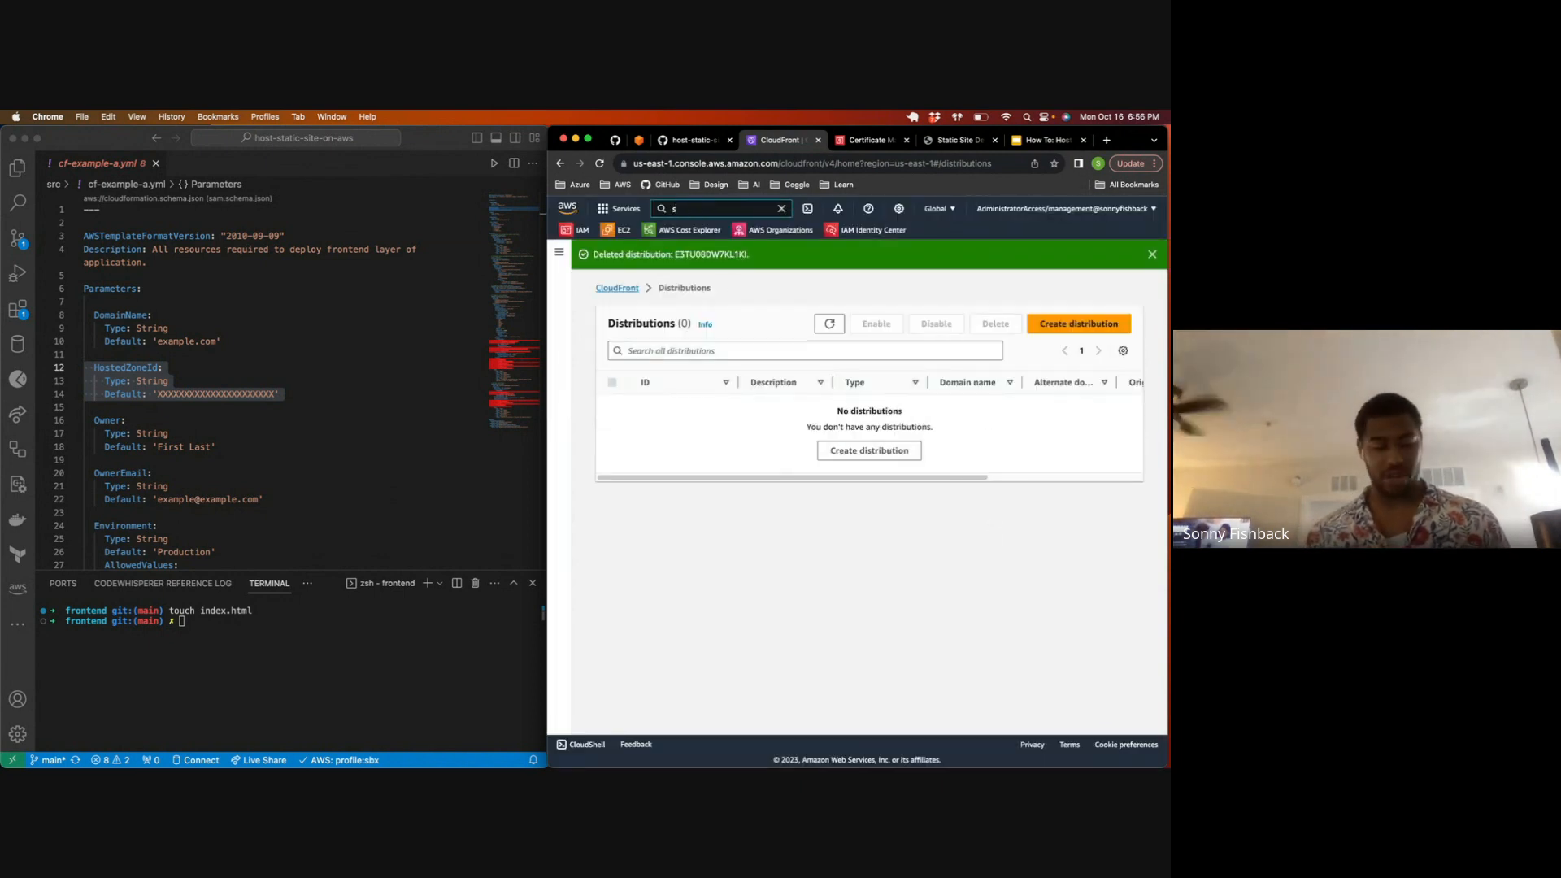
type("3")
left_click(846, 335)
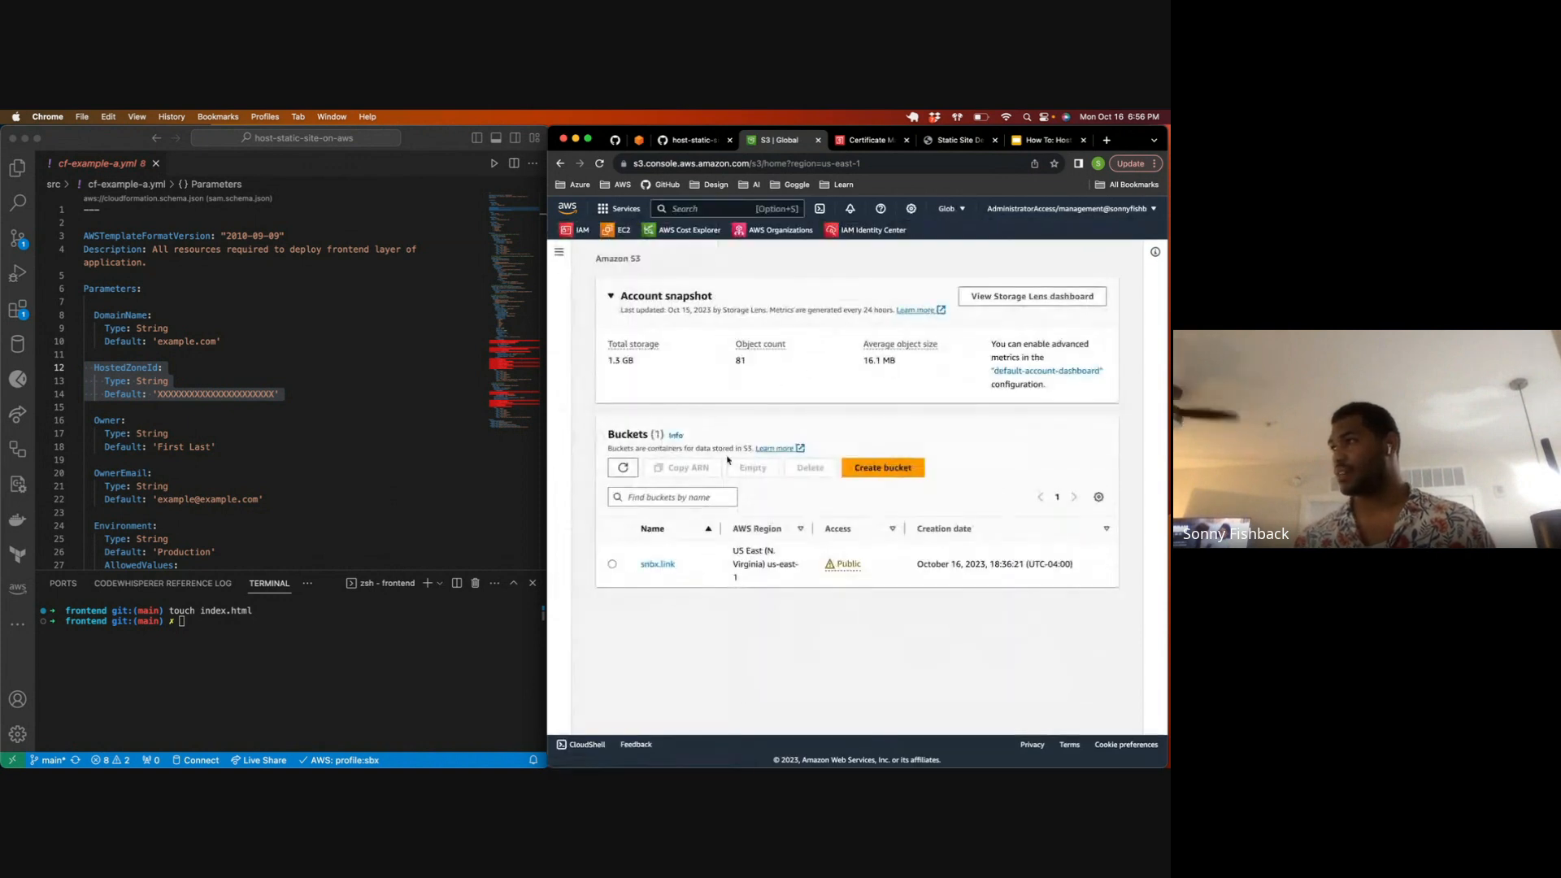
Step: Delete index.html from the snbx.link bucket, confirming the deletion with "permanently delete"
left_click(657, 564)
left_click(612, 576)
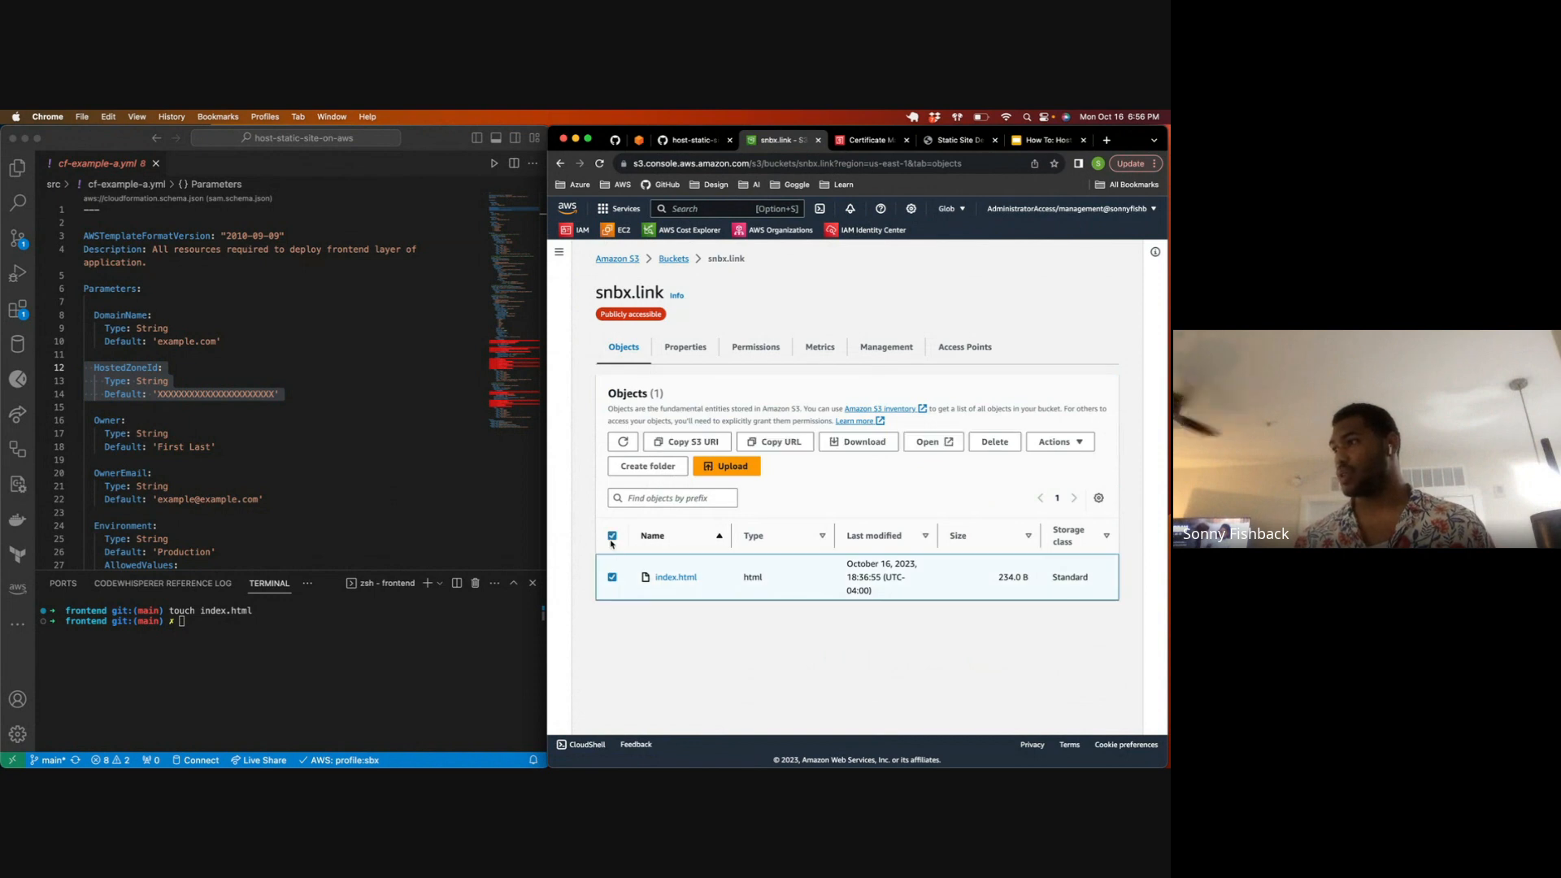
left_click(993, 442)
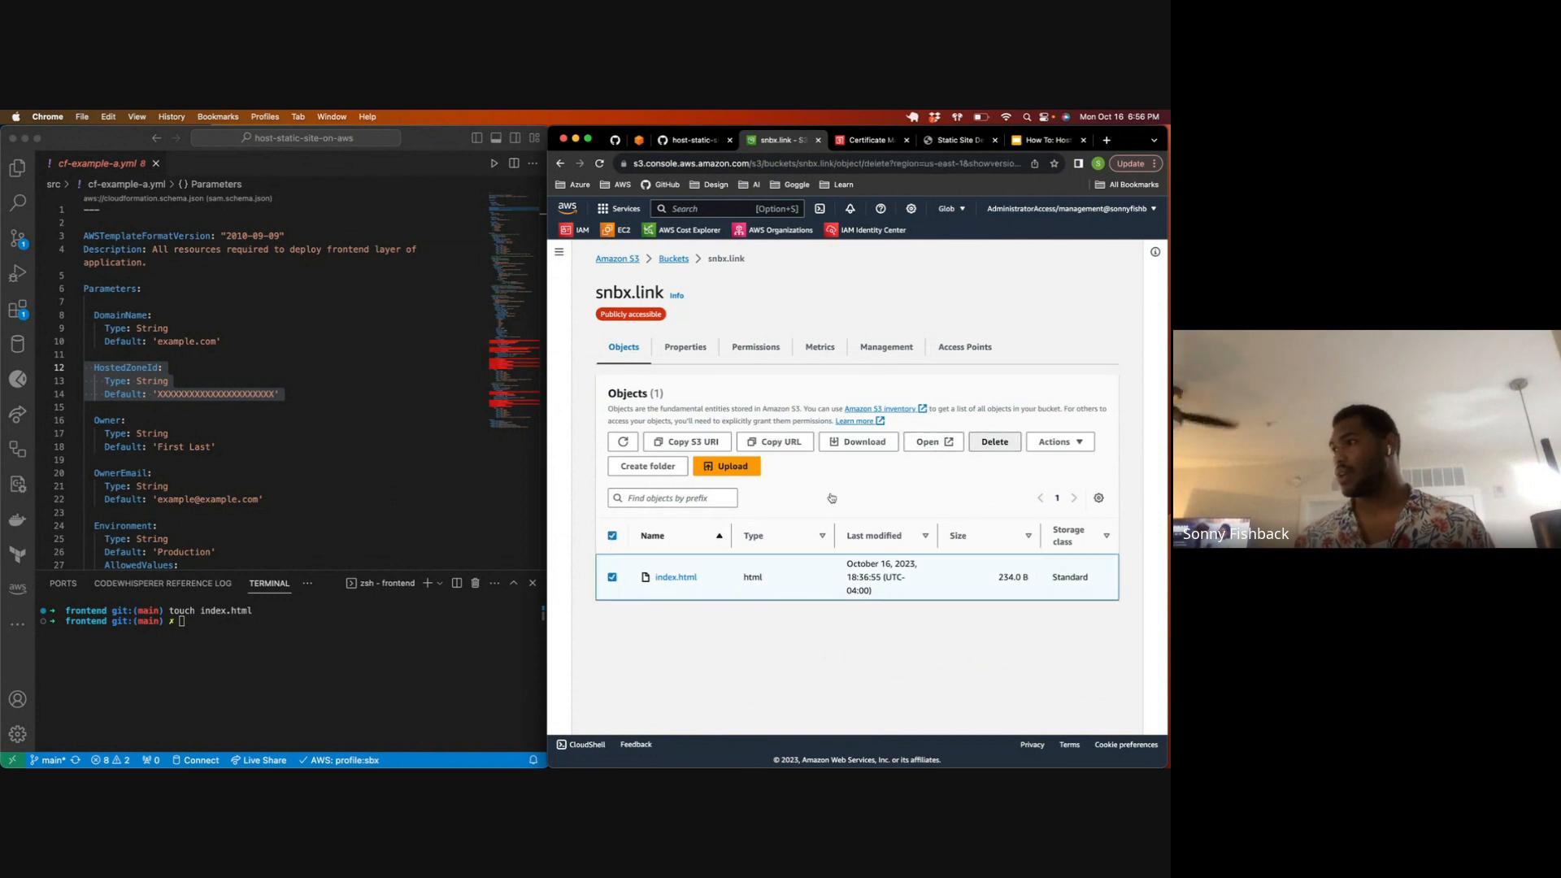
left_click_drag(706, 604, 782, 607)
key("super+c")
left_click(776, 605)
left_click(757, 620)
key("super+v")
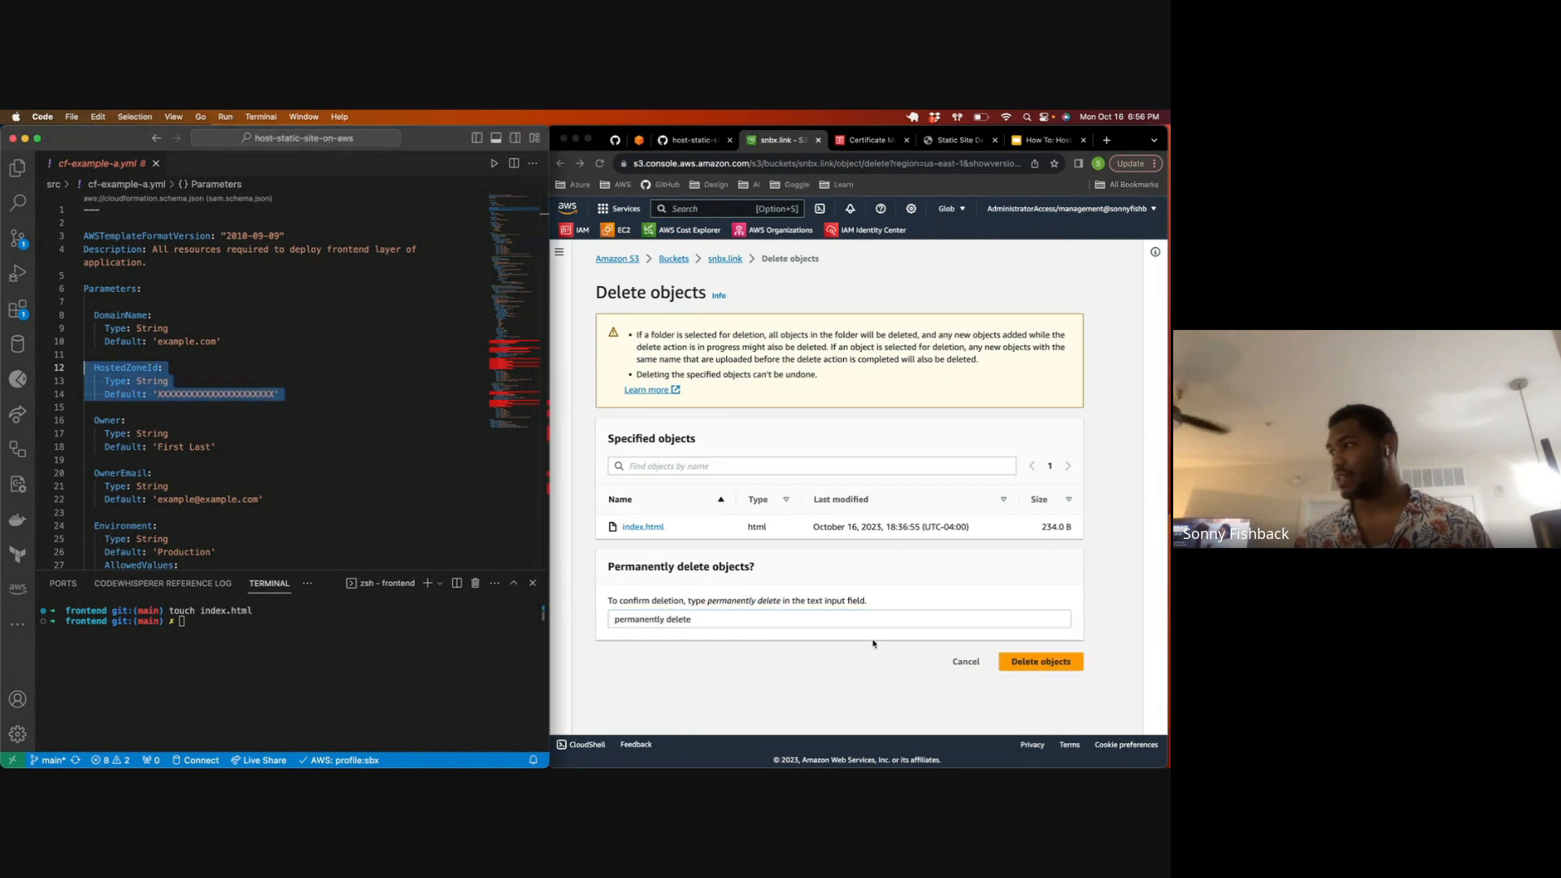
left_click(1030, 664)
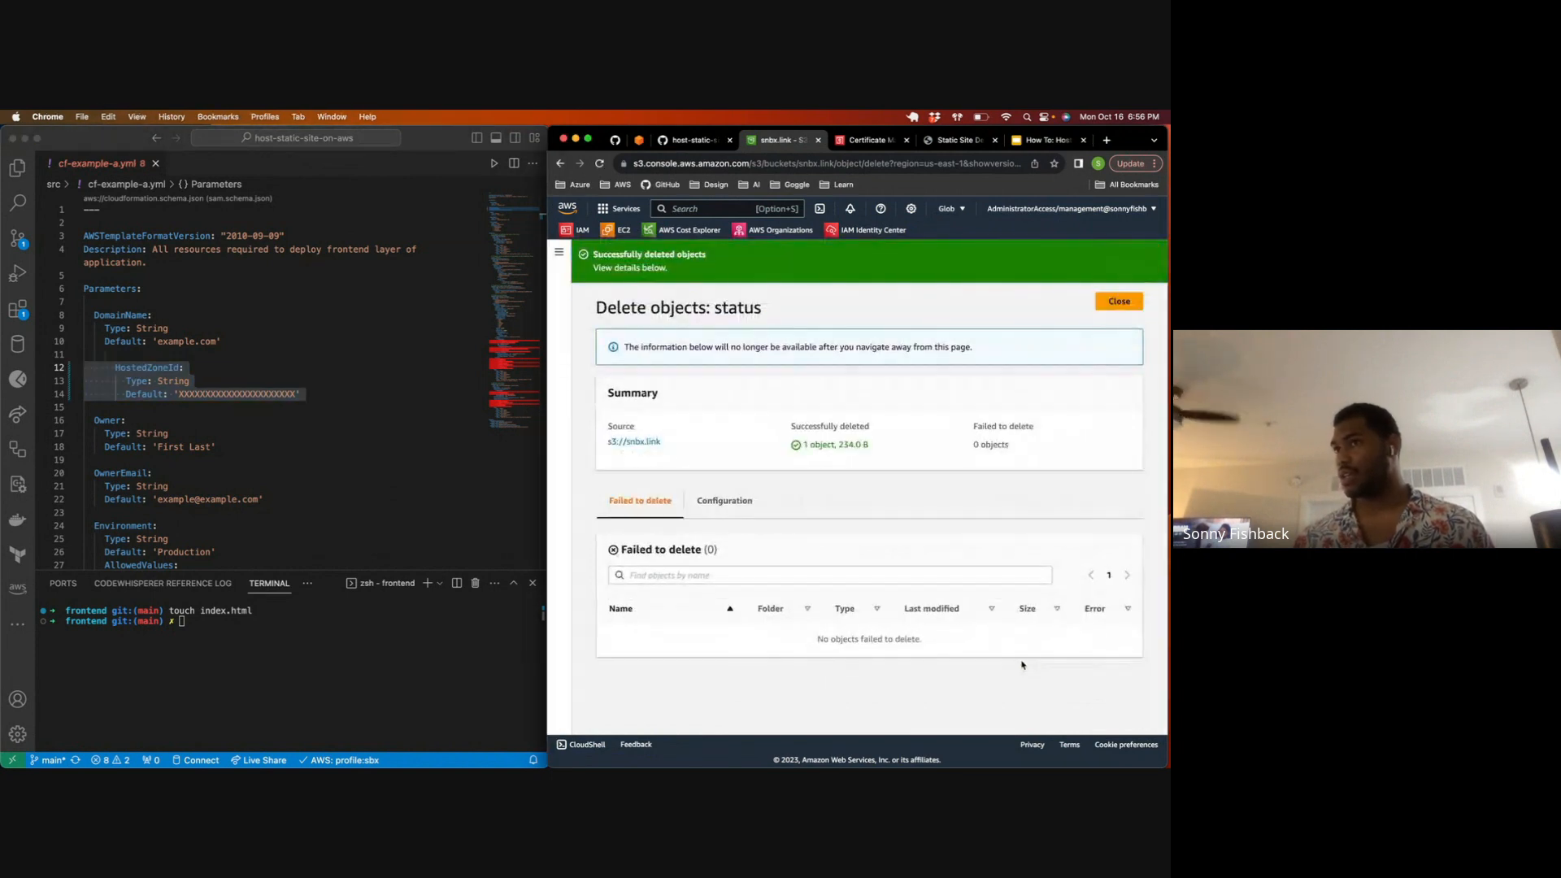
Step: Move the HostedZoneId parameter block in cf-example-a.yml back by one indentation level
left_click(273, 428)
key("super+z")
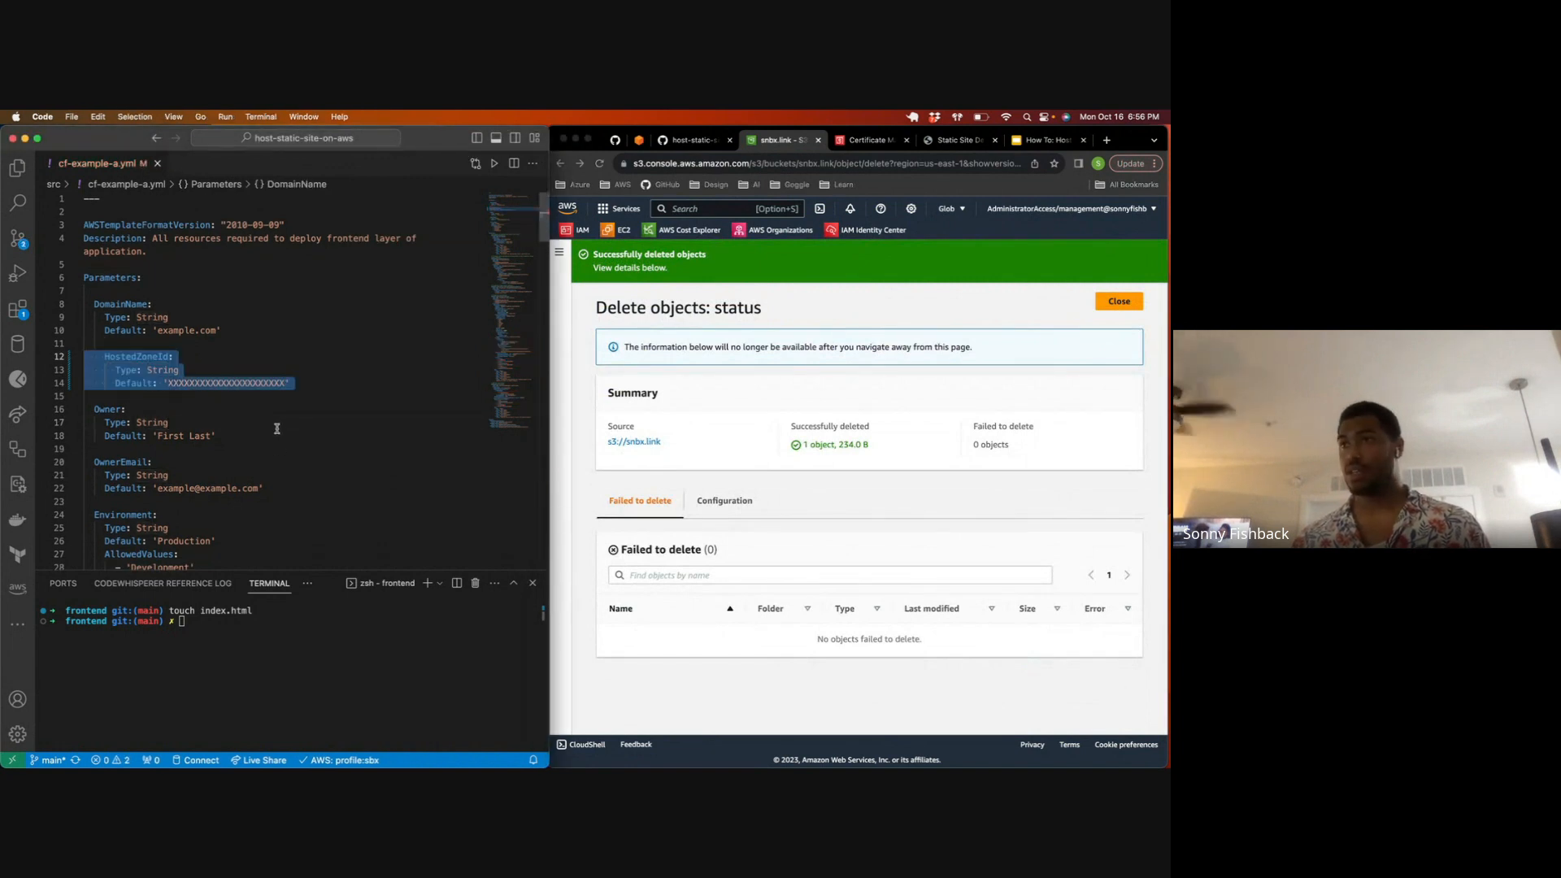
key("shift+Tab")
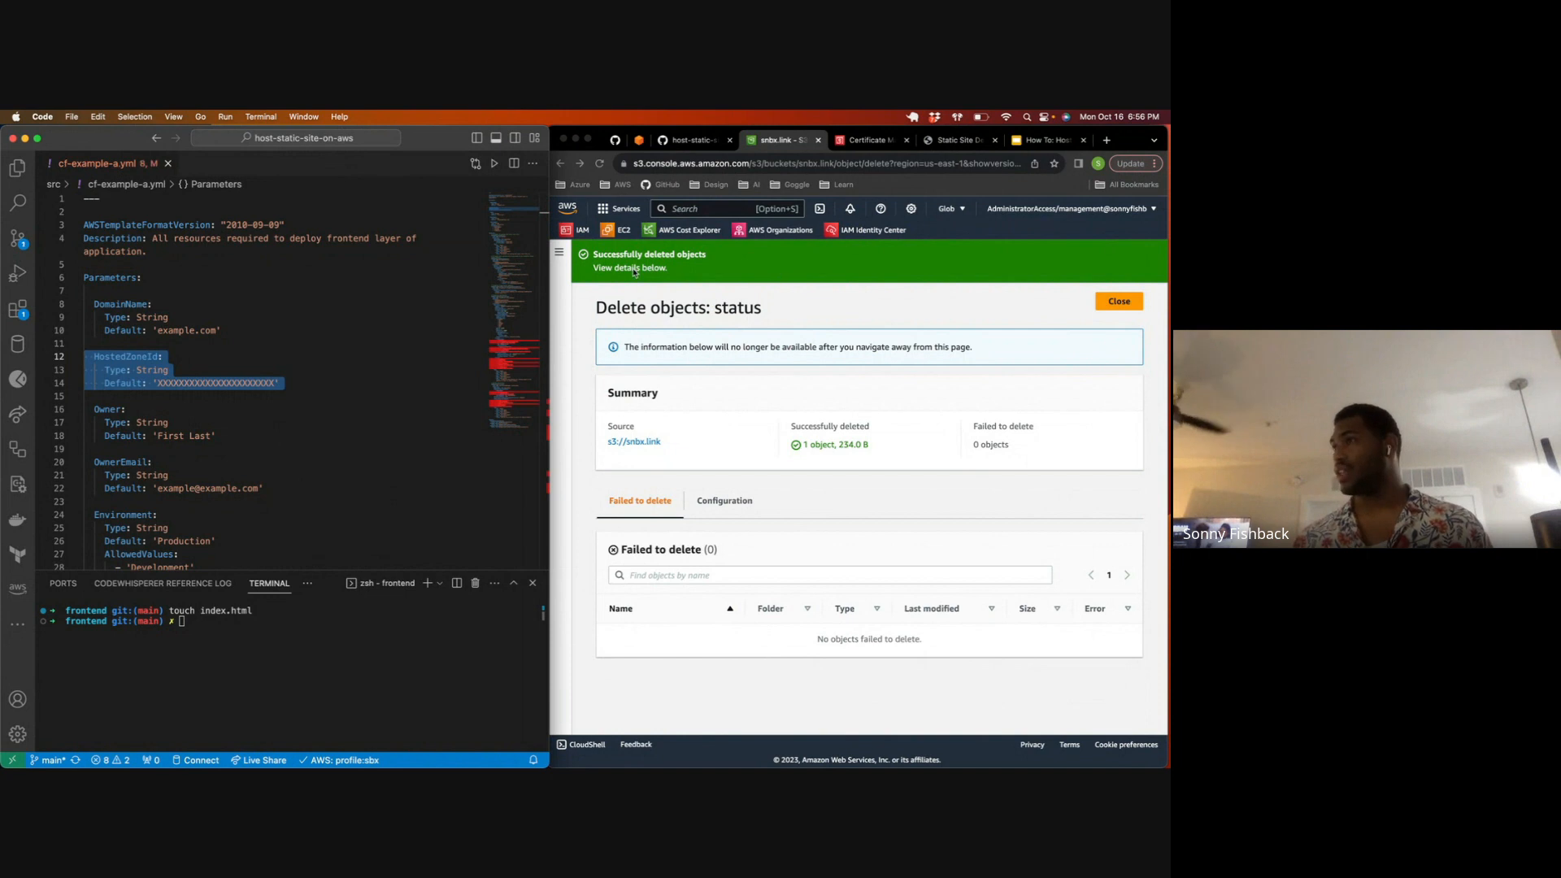
Step: Return to the S3 bucket list and delete the emptied bucket, confirming with its name snbx.link
left_click(634, 442)
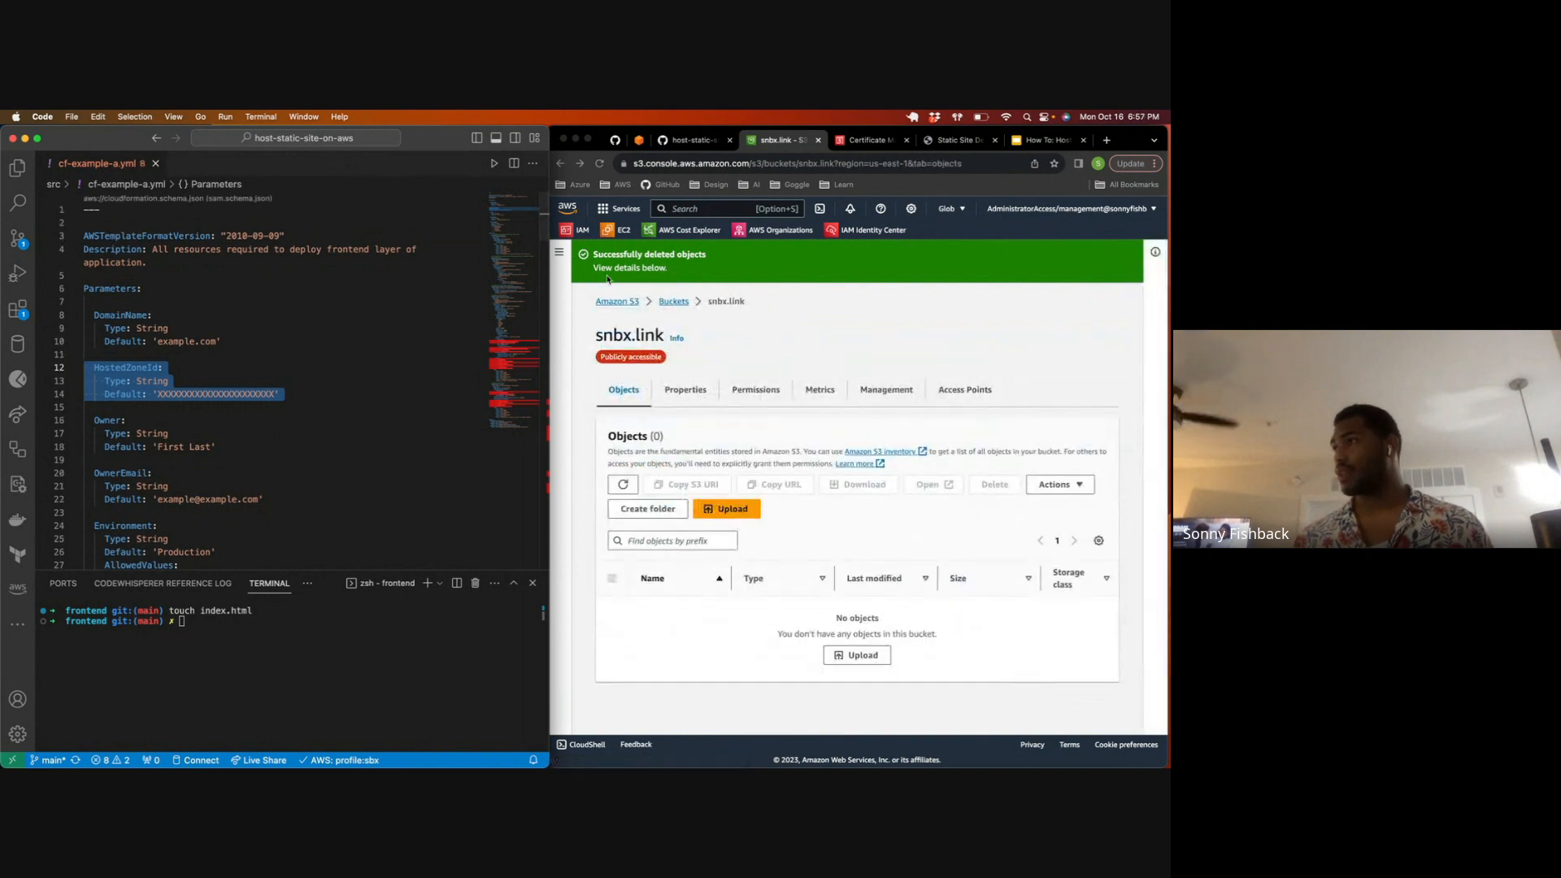
left_click(561, 252)
left_click(679, 304)
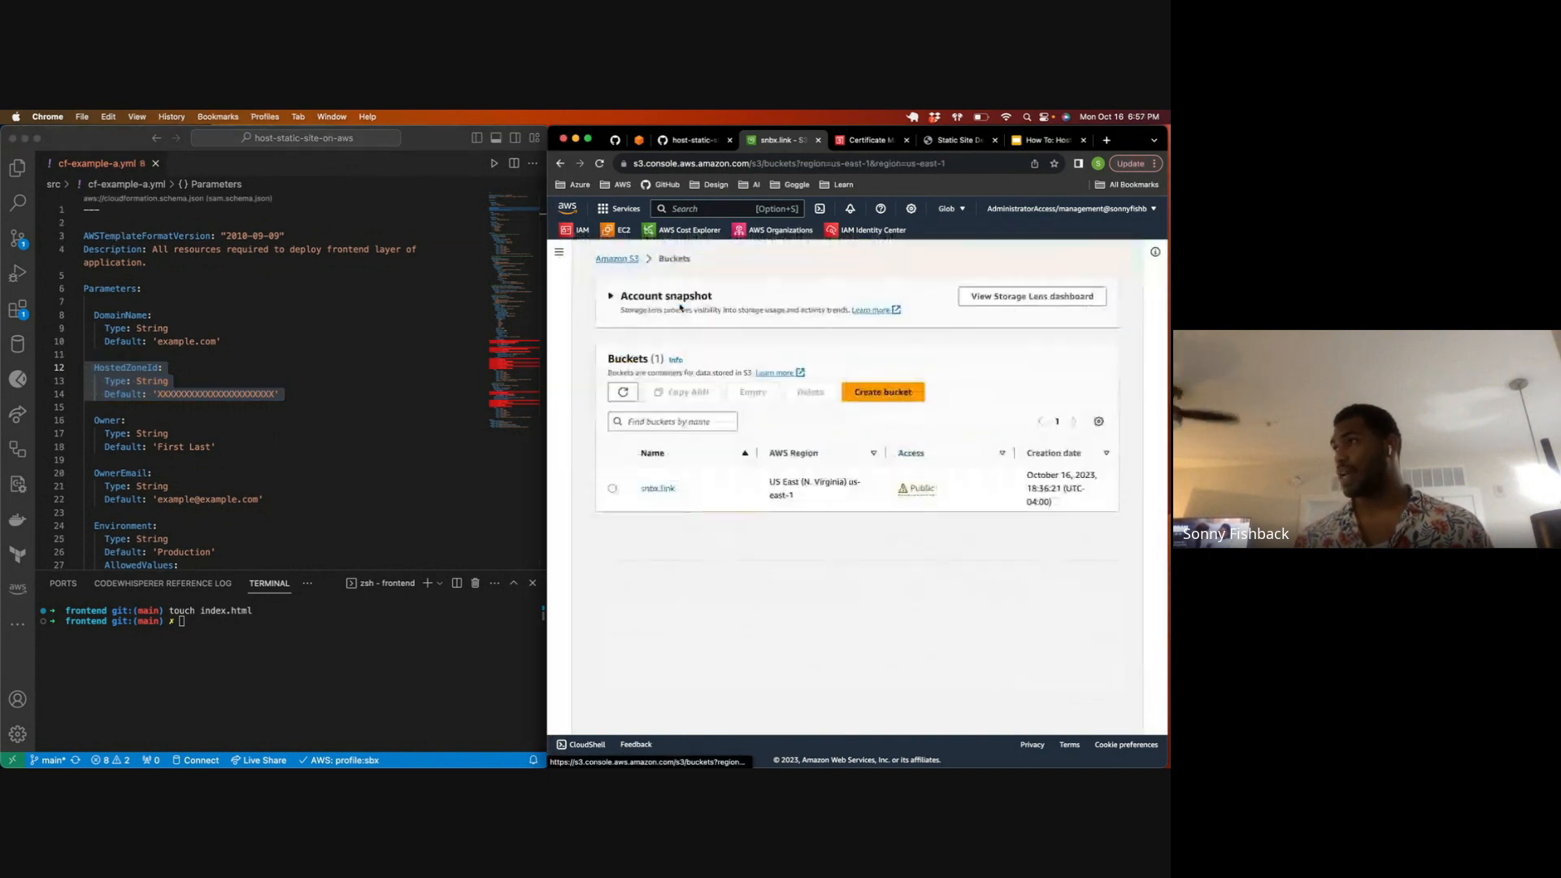
left_click(612, 561)
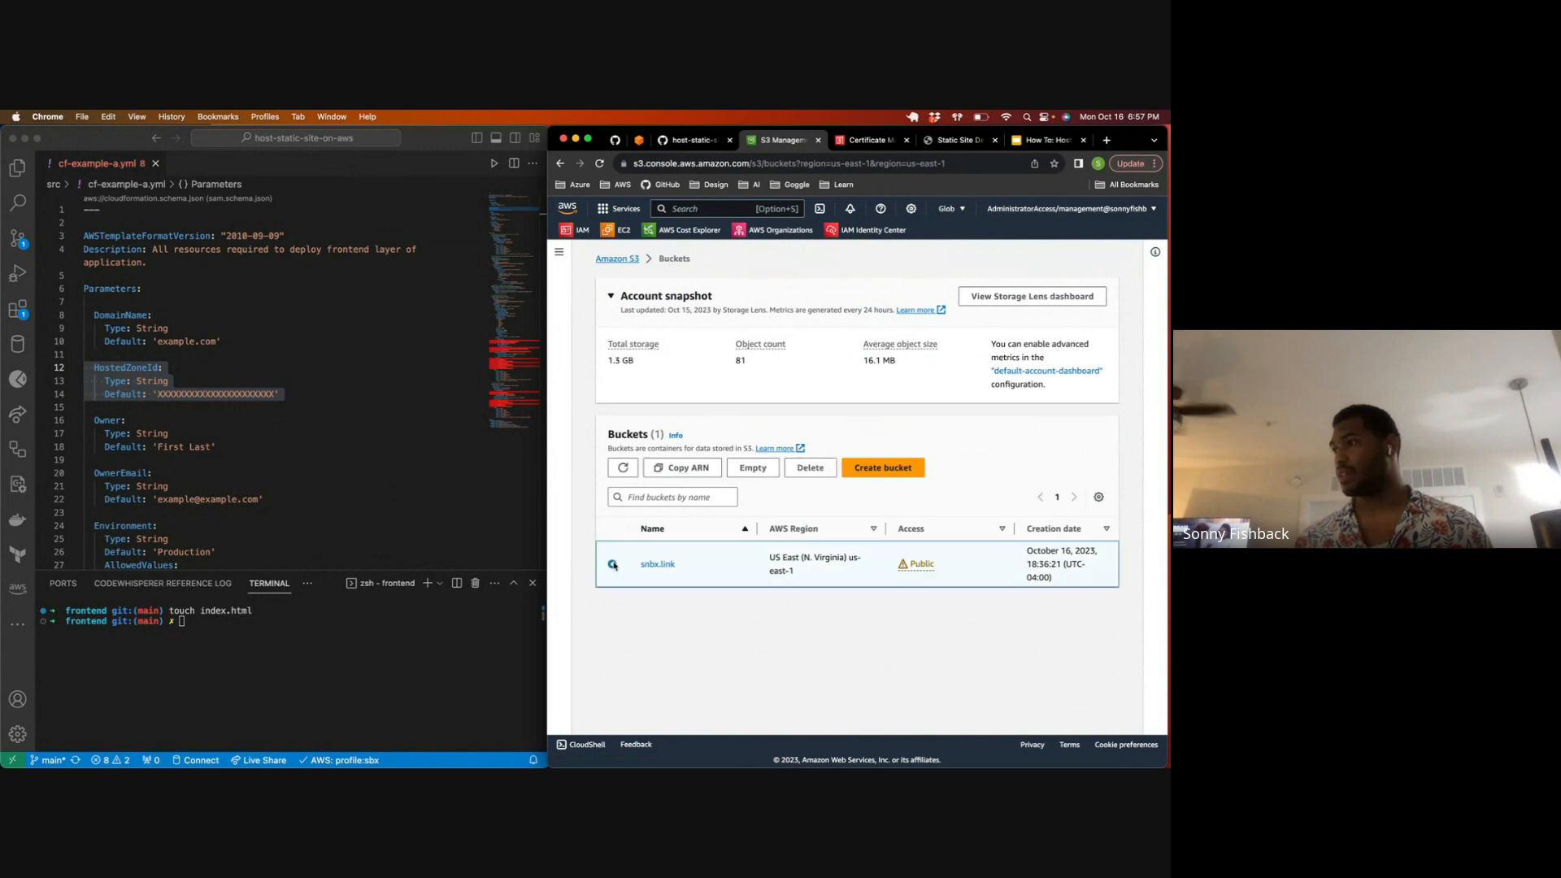
left_click(811, 467)
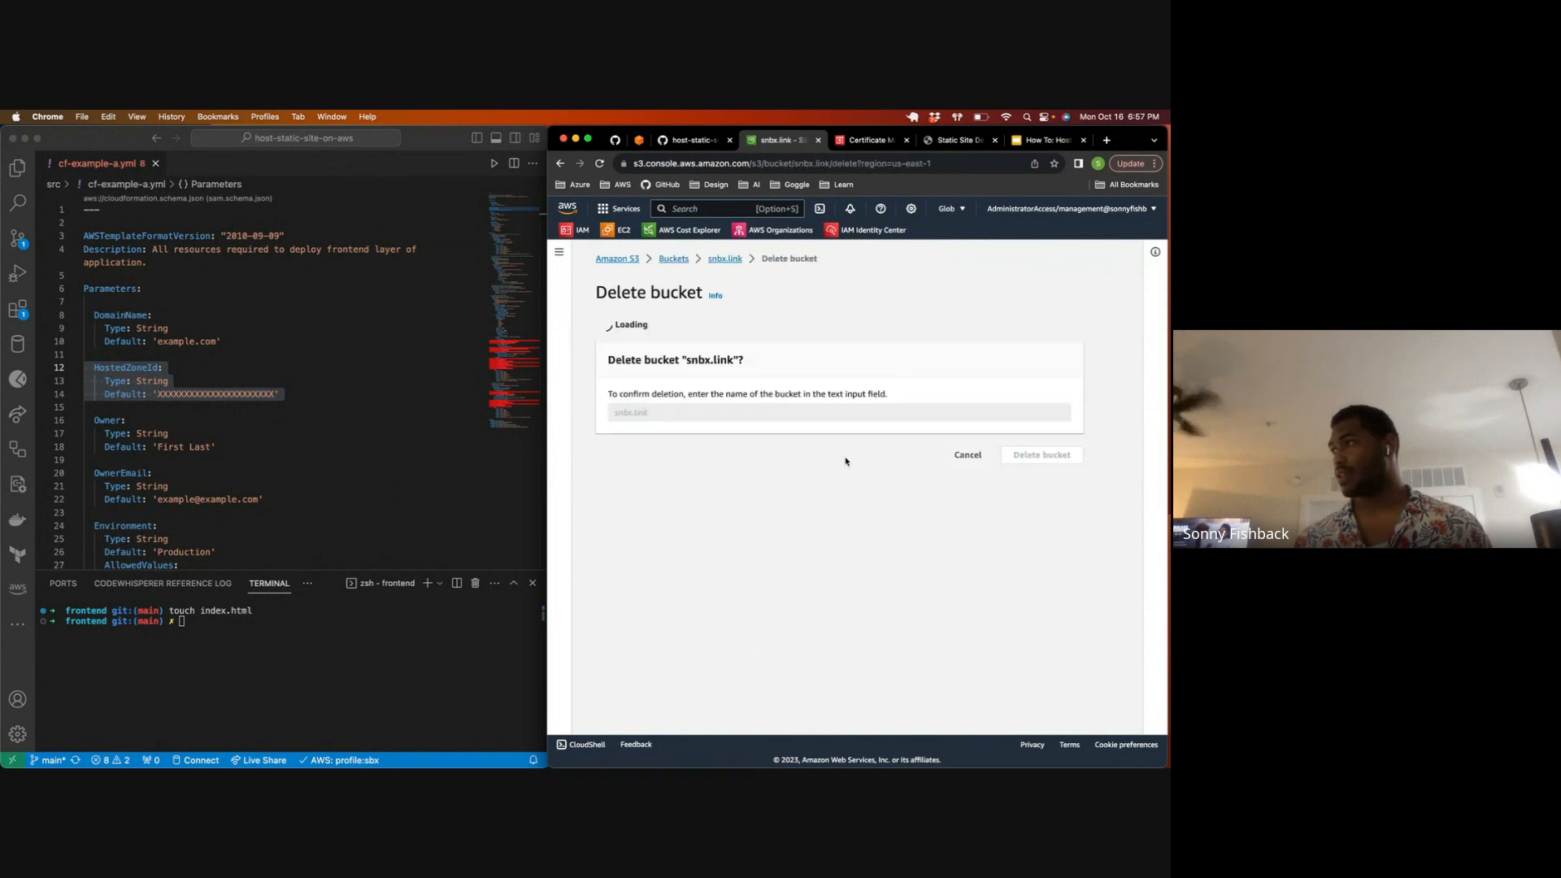
left_click(799, 547)
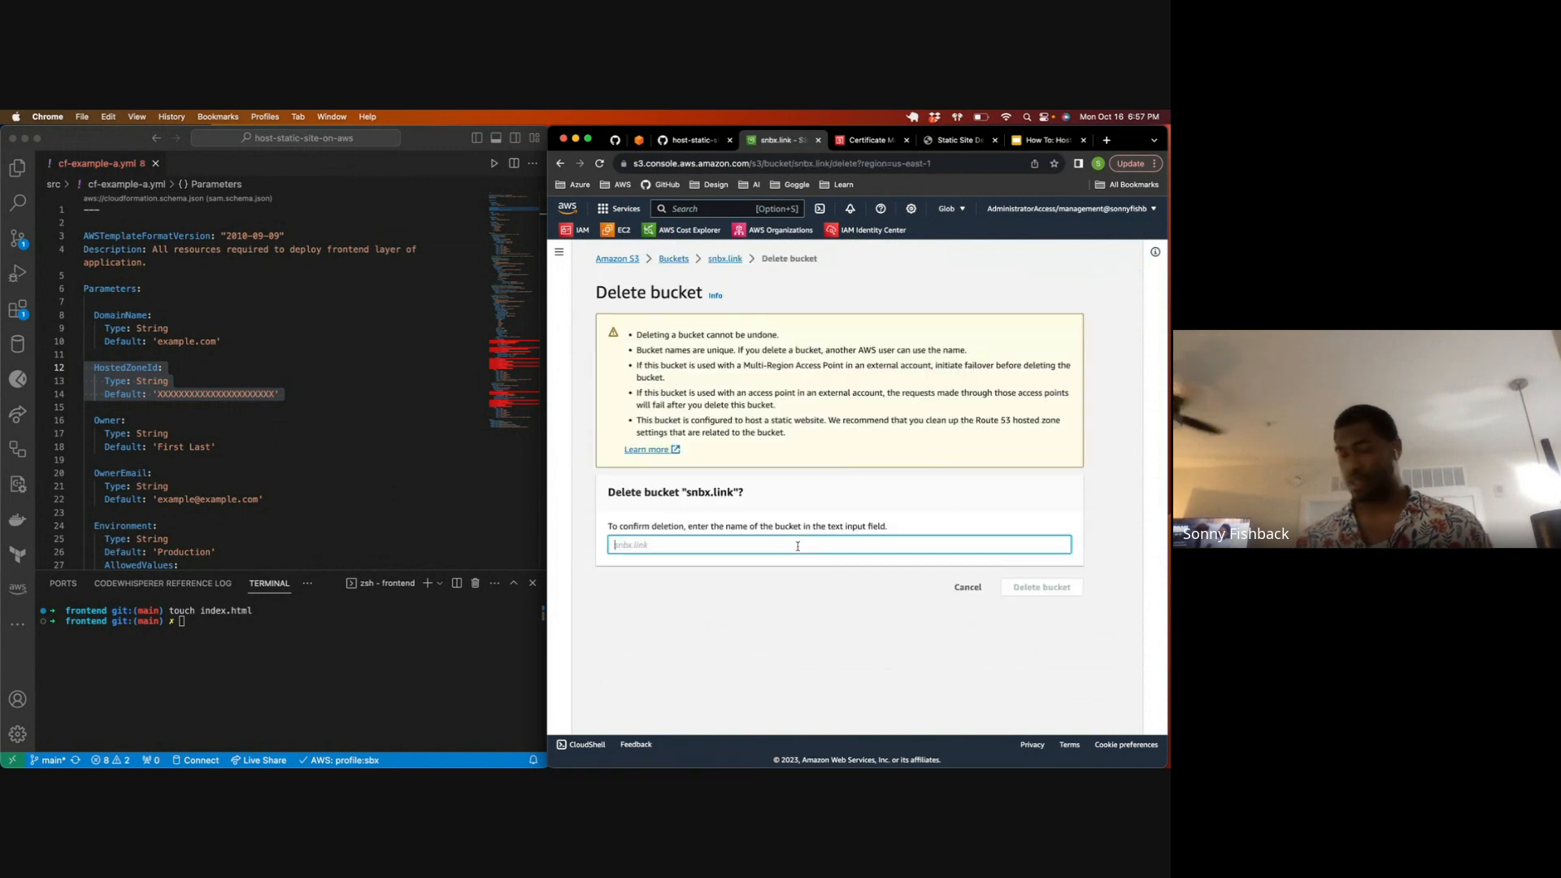
type("snbx.link")
key("Return")
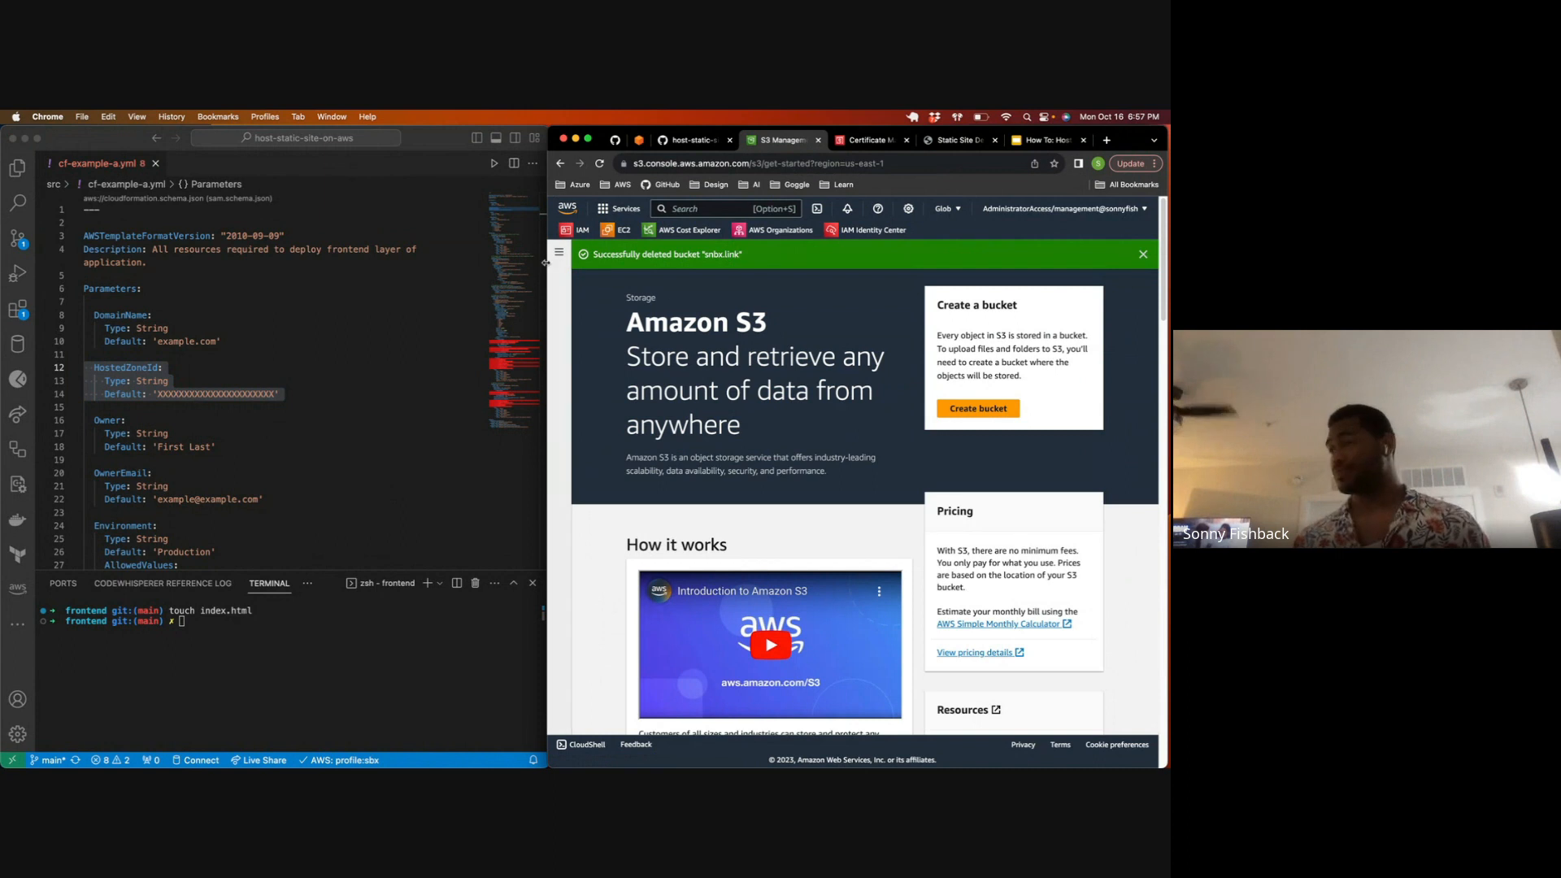
scroll(723, 337, "down", 10)
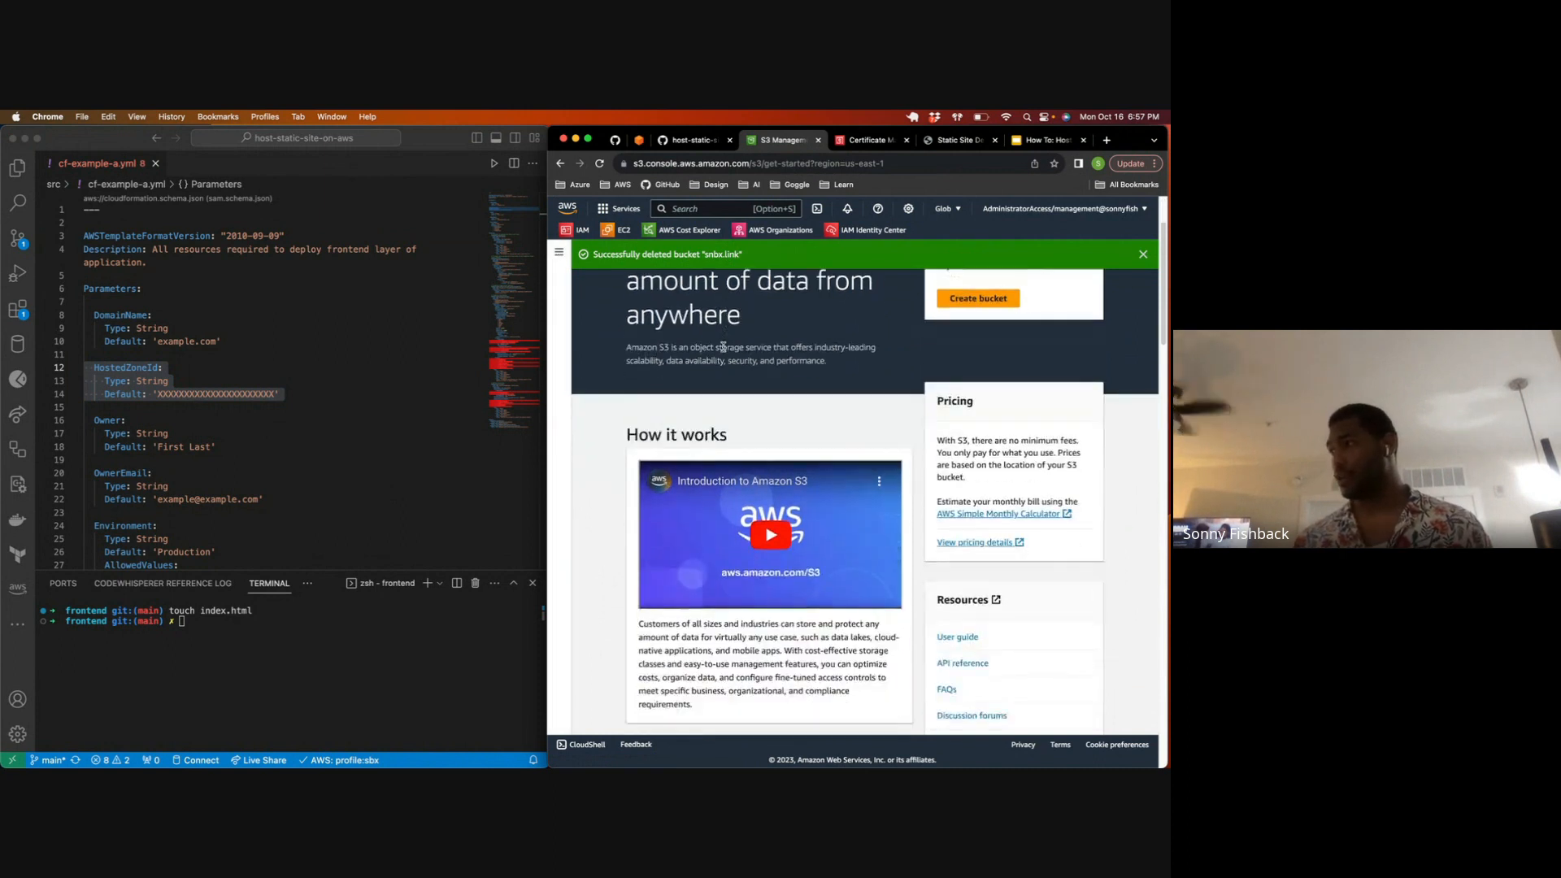
scroll(720, 351, "up", 10)
left_click(370, 469)
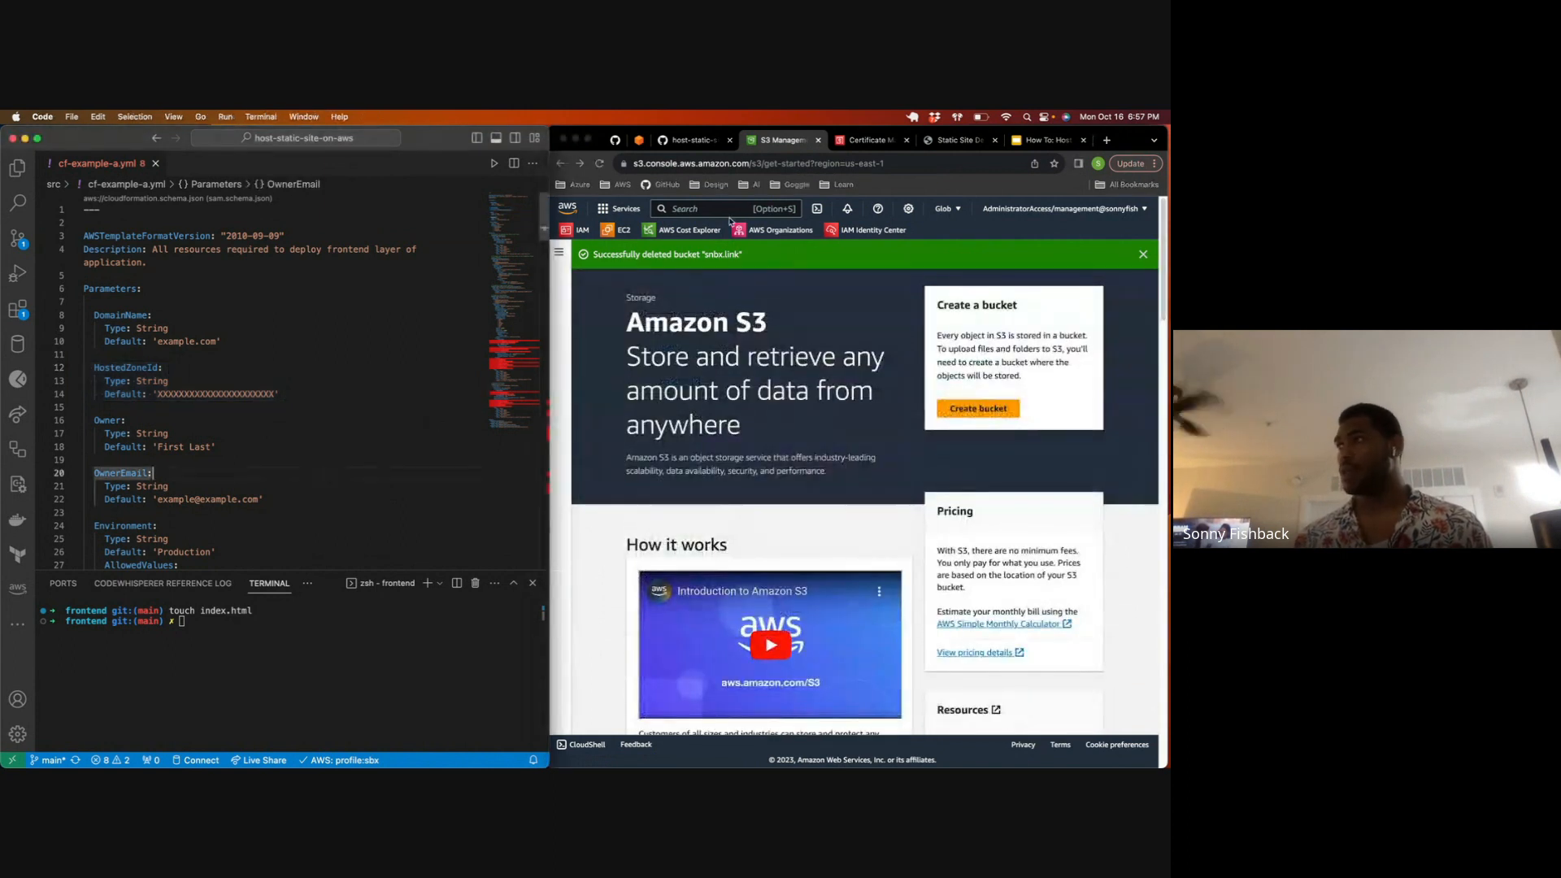
left_click(723, 213)
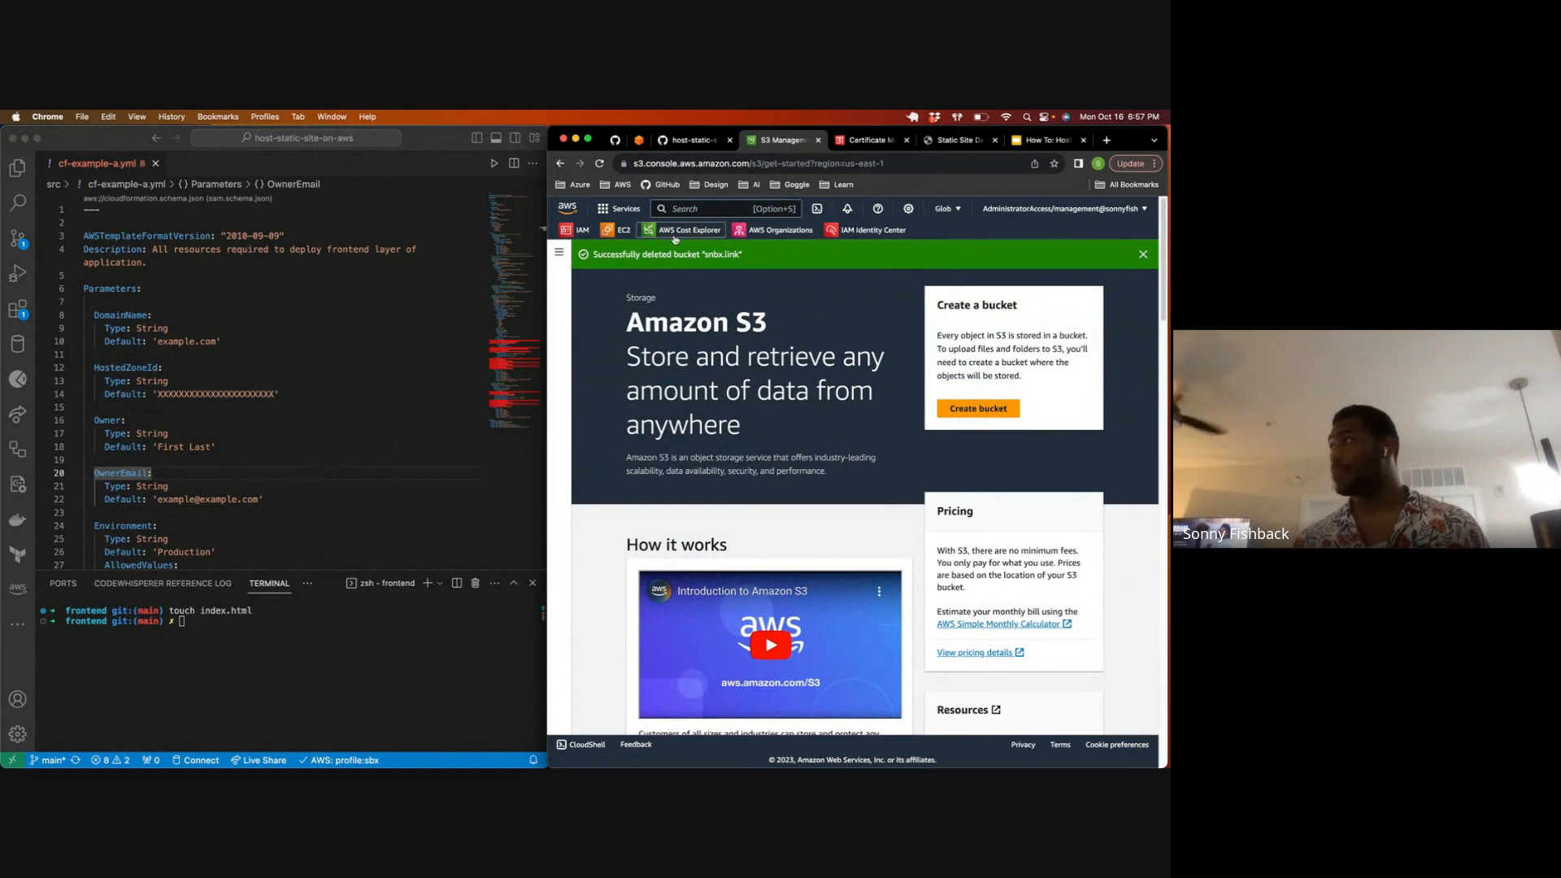
left_click(379, 371)
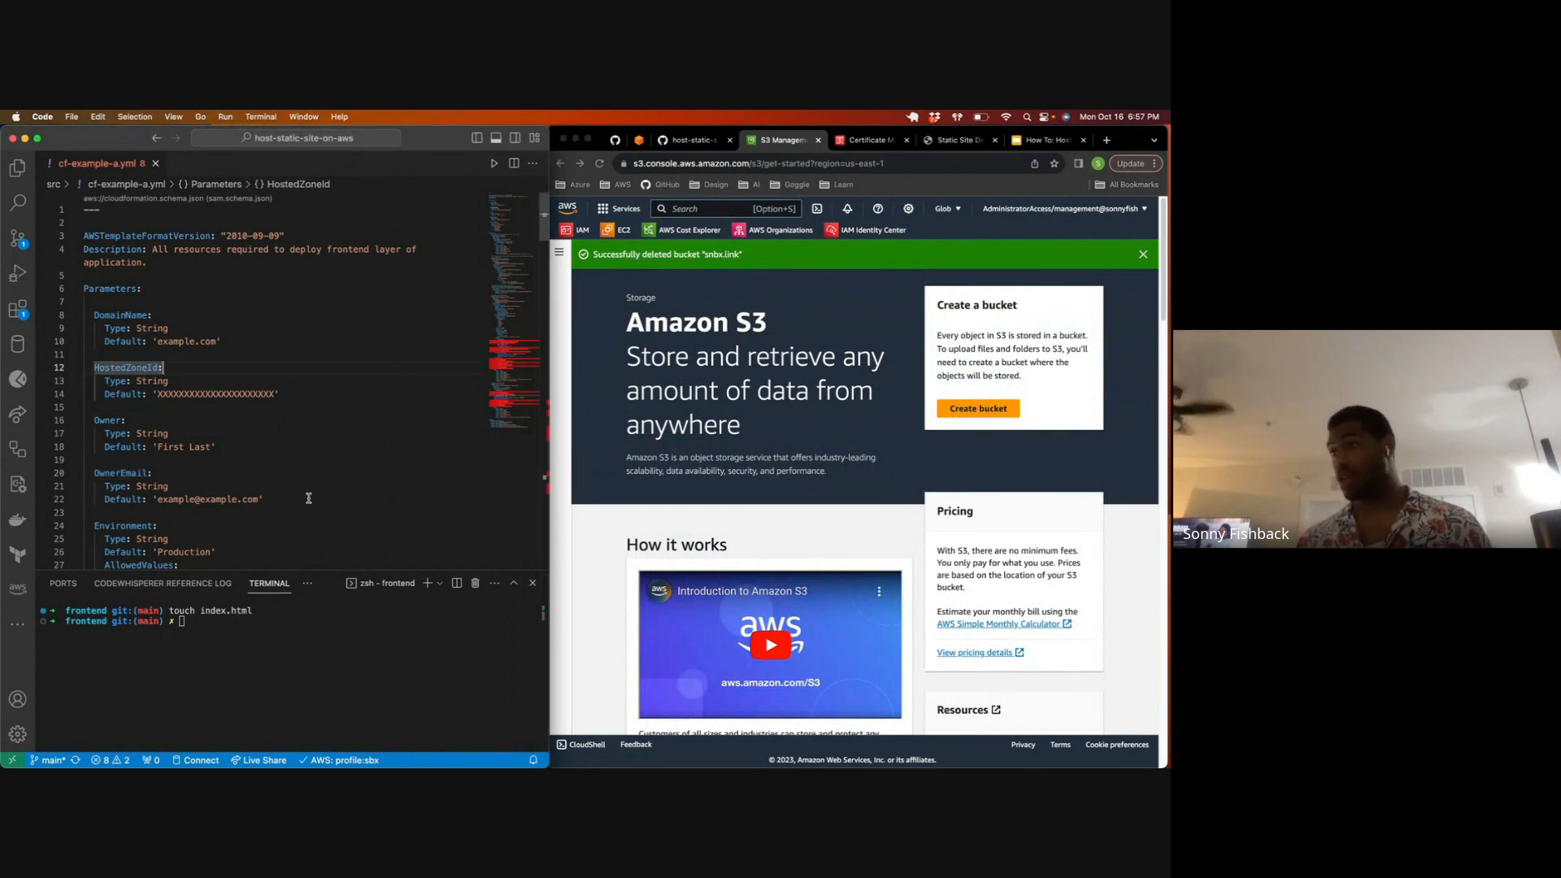
Step: Clear the terminal and change the working directory to ../src
left_click(295, 652)
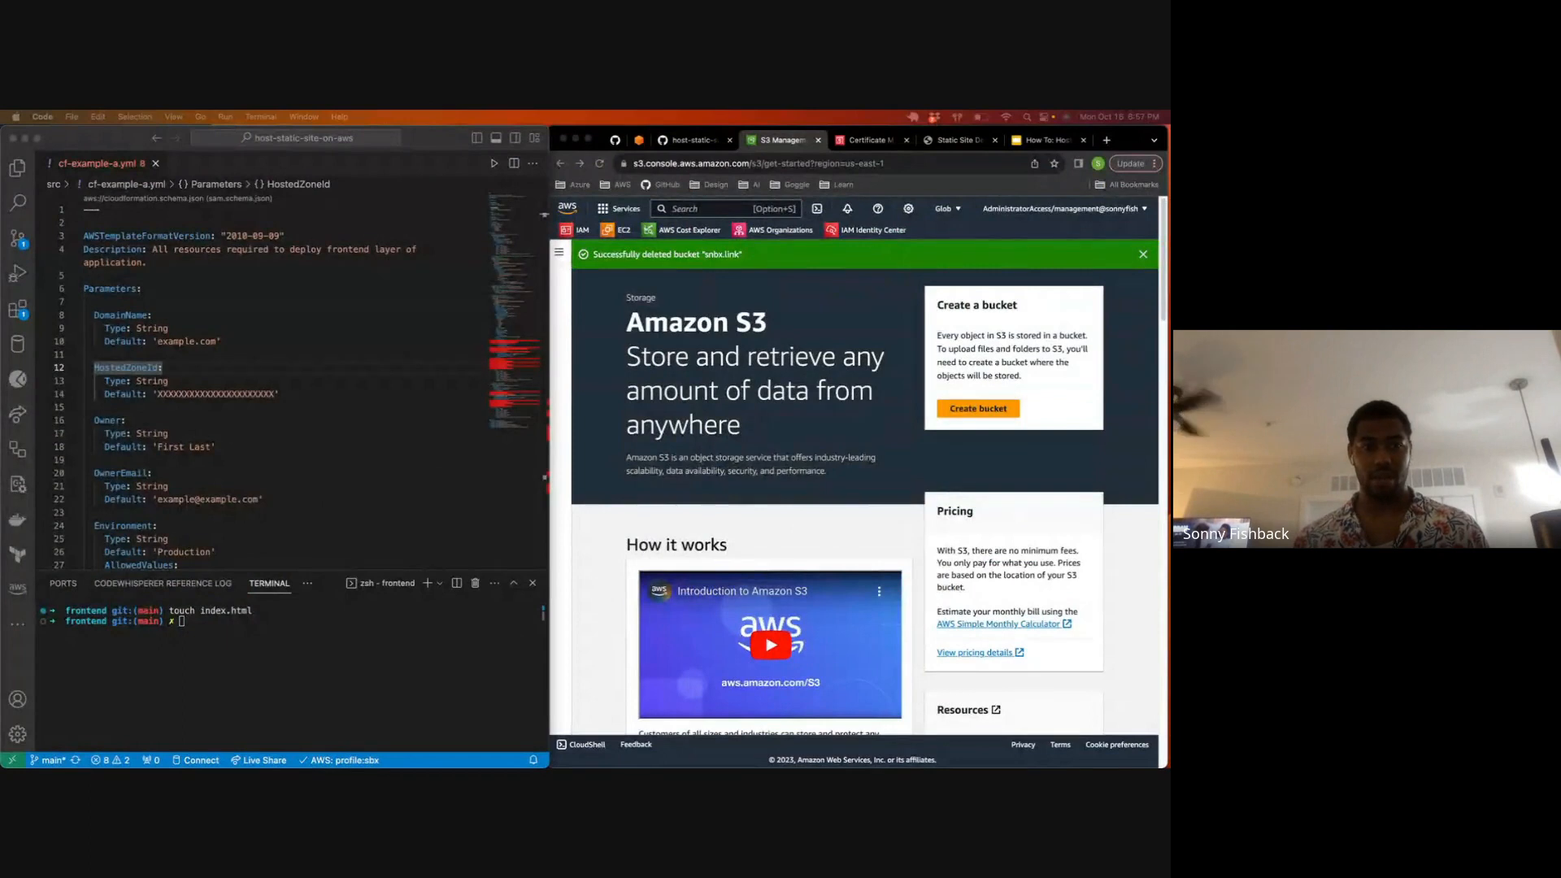
left_click(218, 625)
key("super+k")
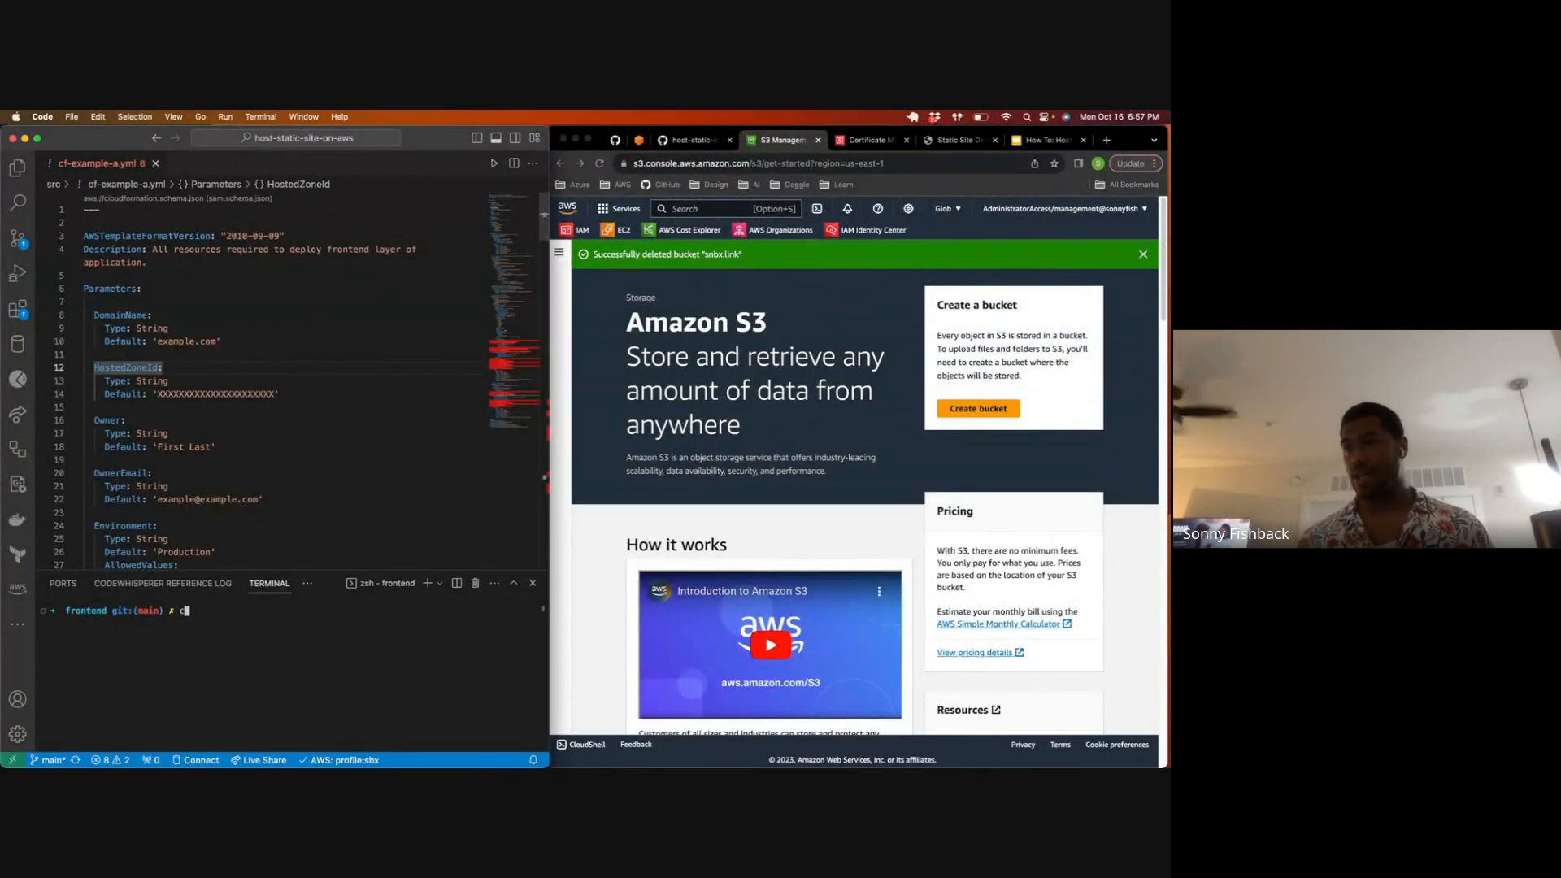
type("cd ../src")
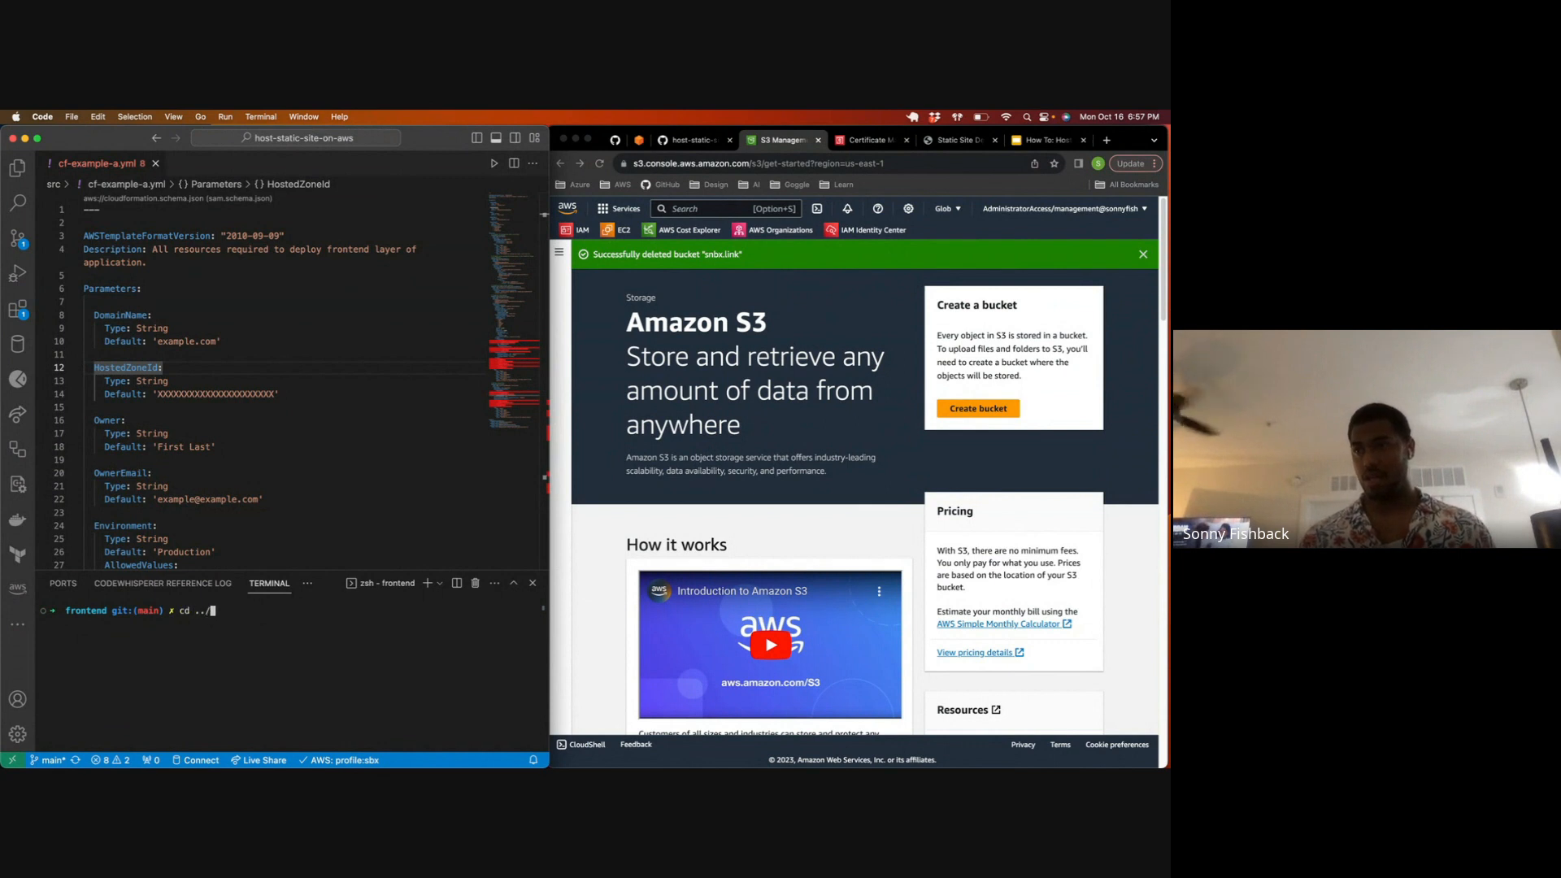
key("Return")
key("super+k")
Step: Try to create the CloudFormation stack frontend in us-east-1 with rollback disabled, template body file://example-a.yml and profile sbx
type("aws cloudformation create-stack --region us-east-1 --stack-name frontend --disable-rollback --template-body file://example-a.yml --profile sbx")
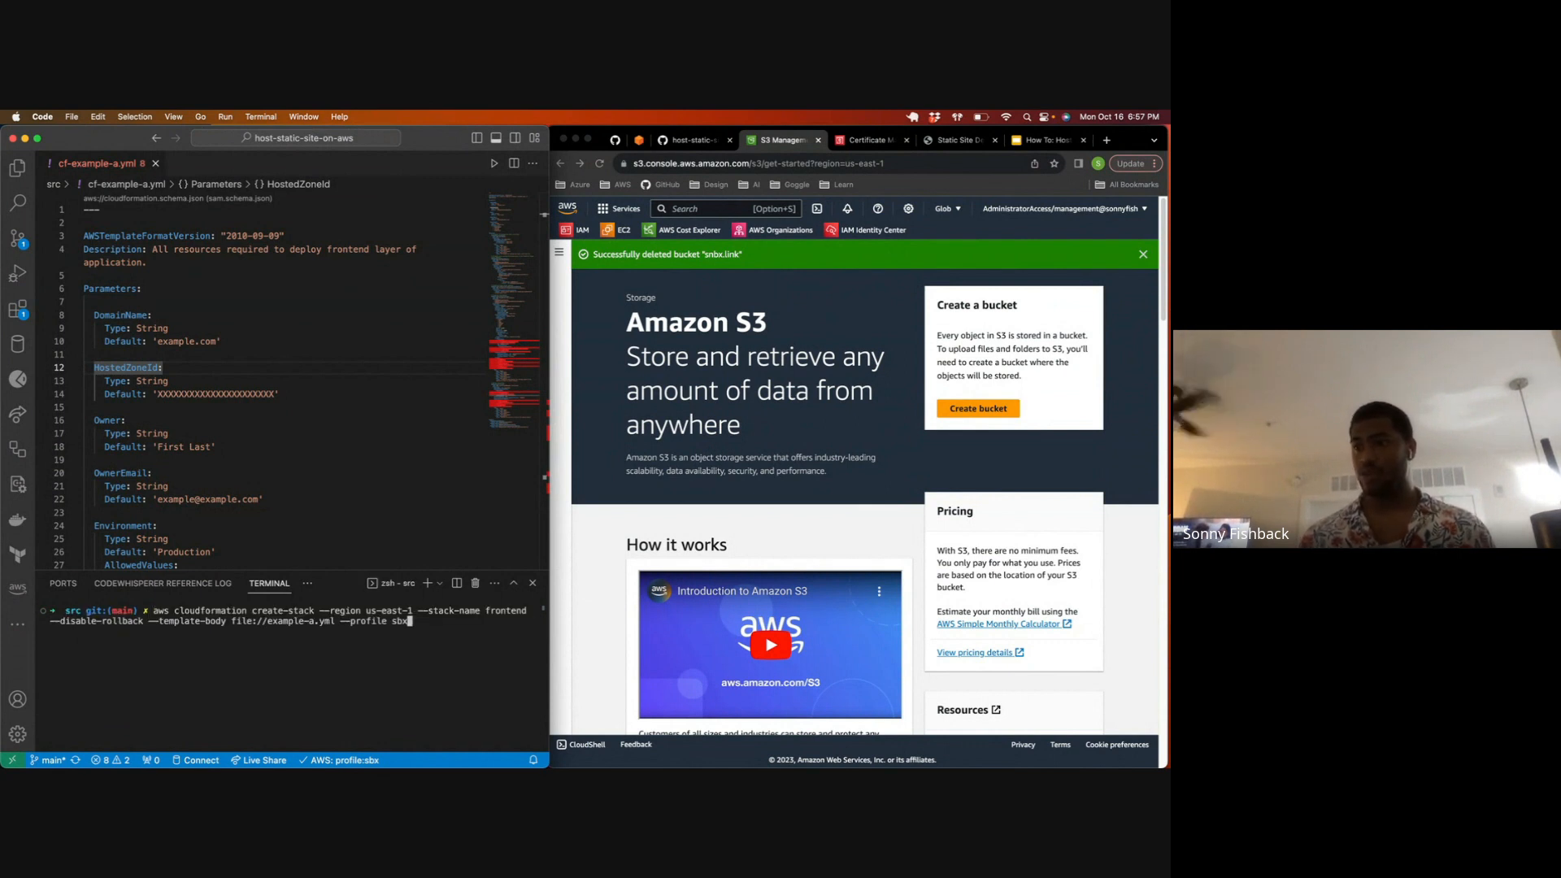
left_click_drag(207, 614, 527, 608)
left_click_drag(145, 621, 413, 622)
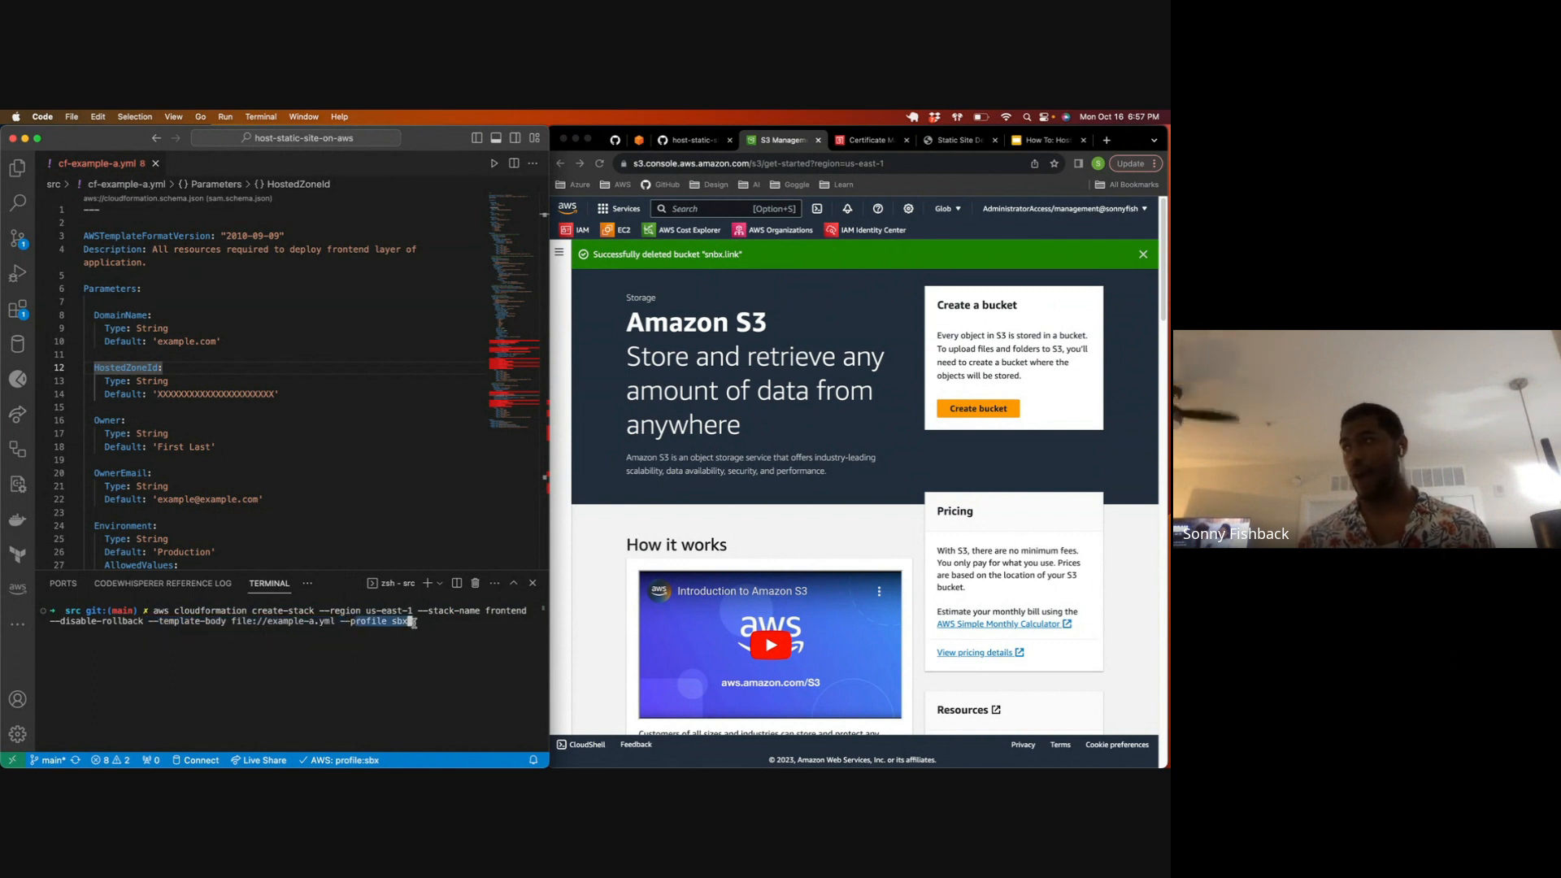
left_click(352, 659)
key("Return")
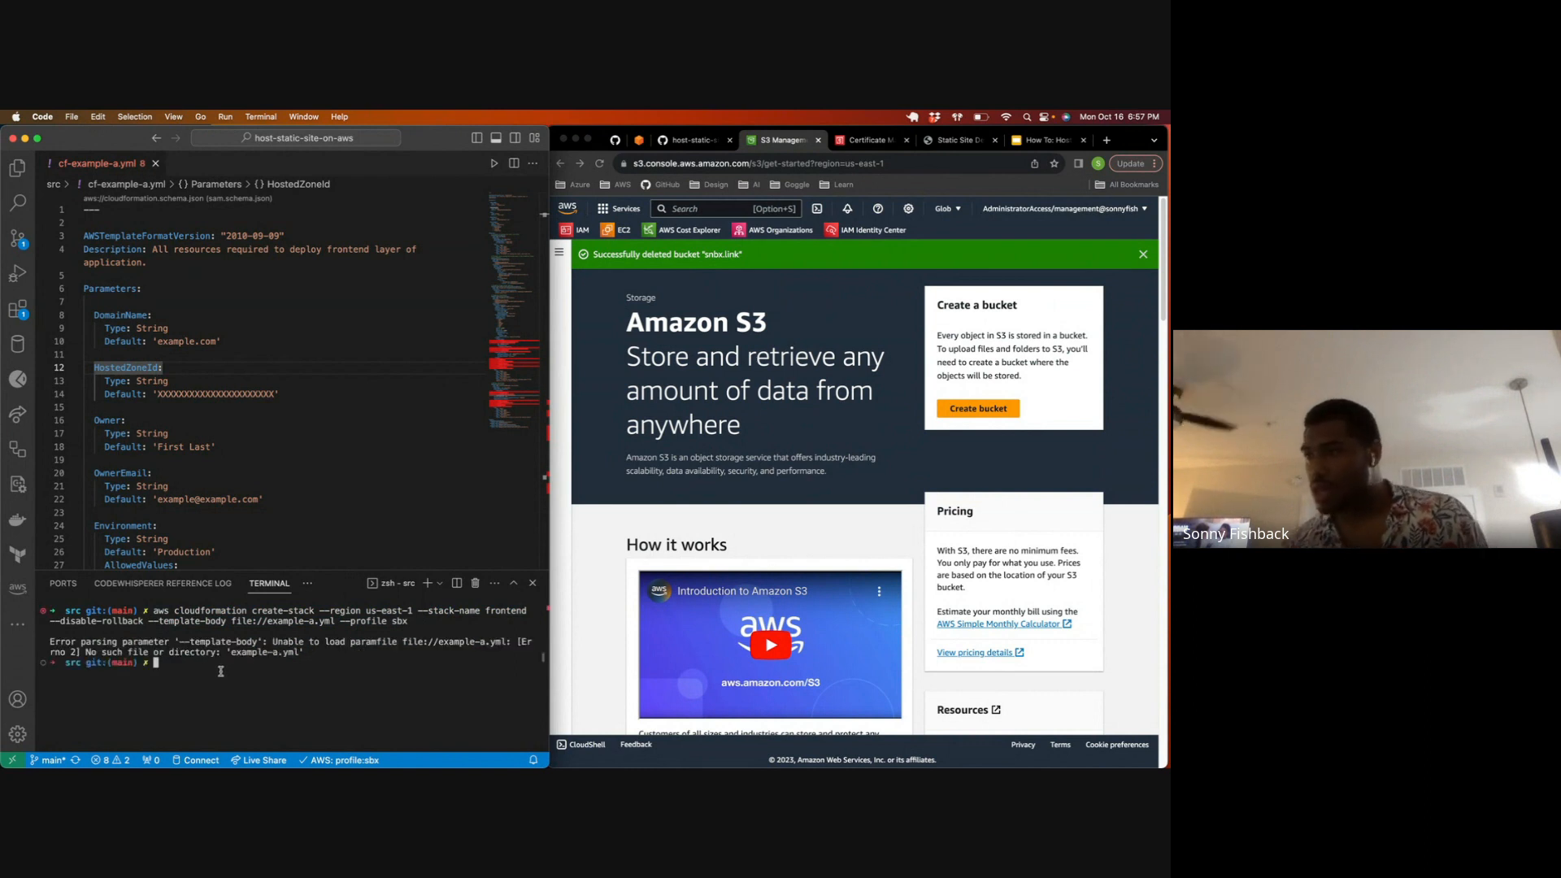
Step: Clear the terminal, enlarge the editor window and try the same create-stack command again with file://example-a.yml
key("ctrl+l")
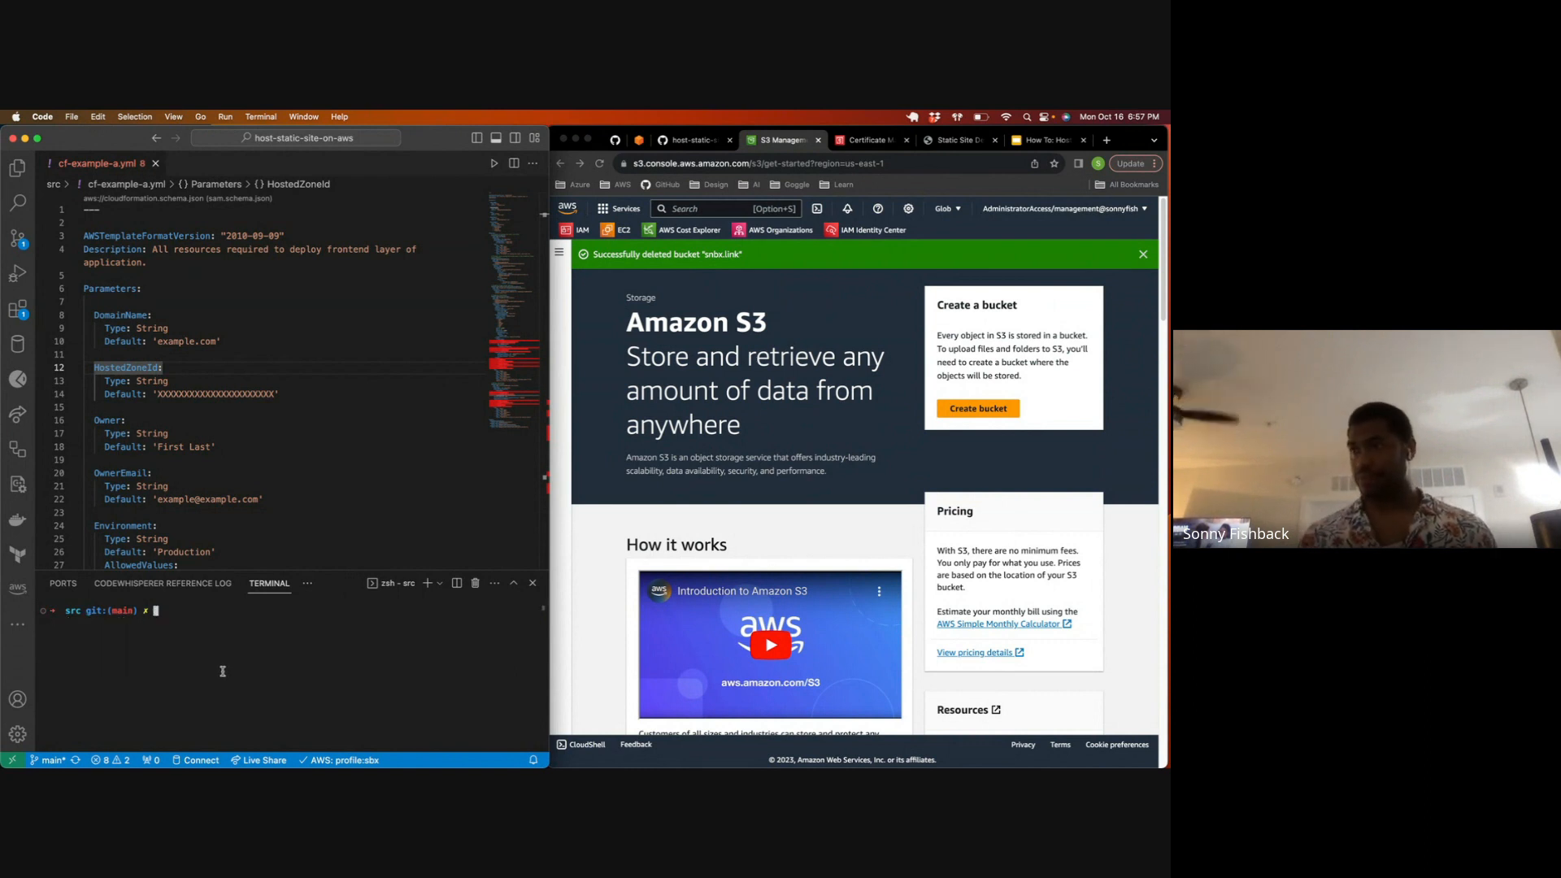
double_click(460, 131)
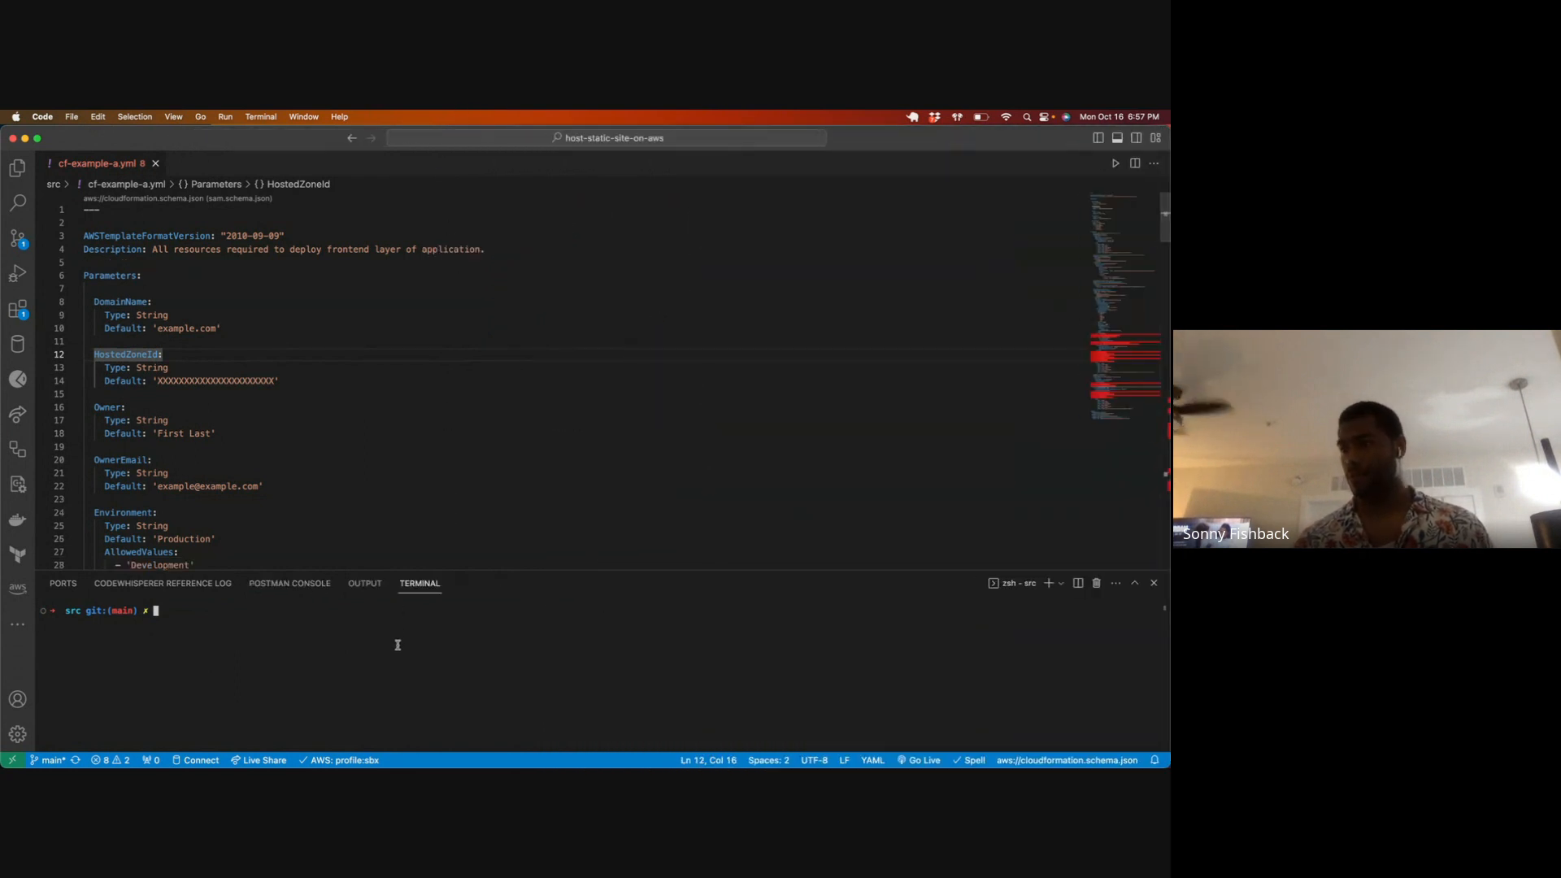
key("Up")
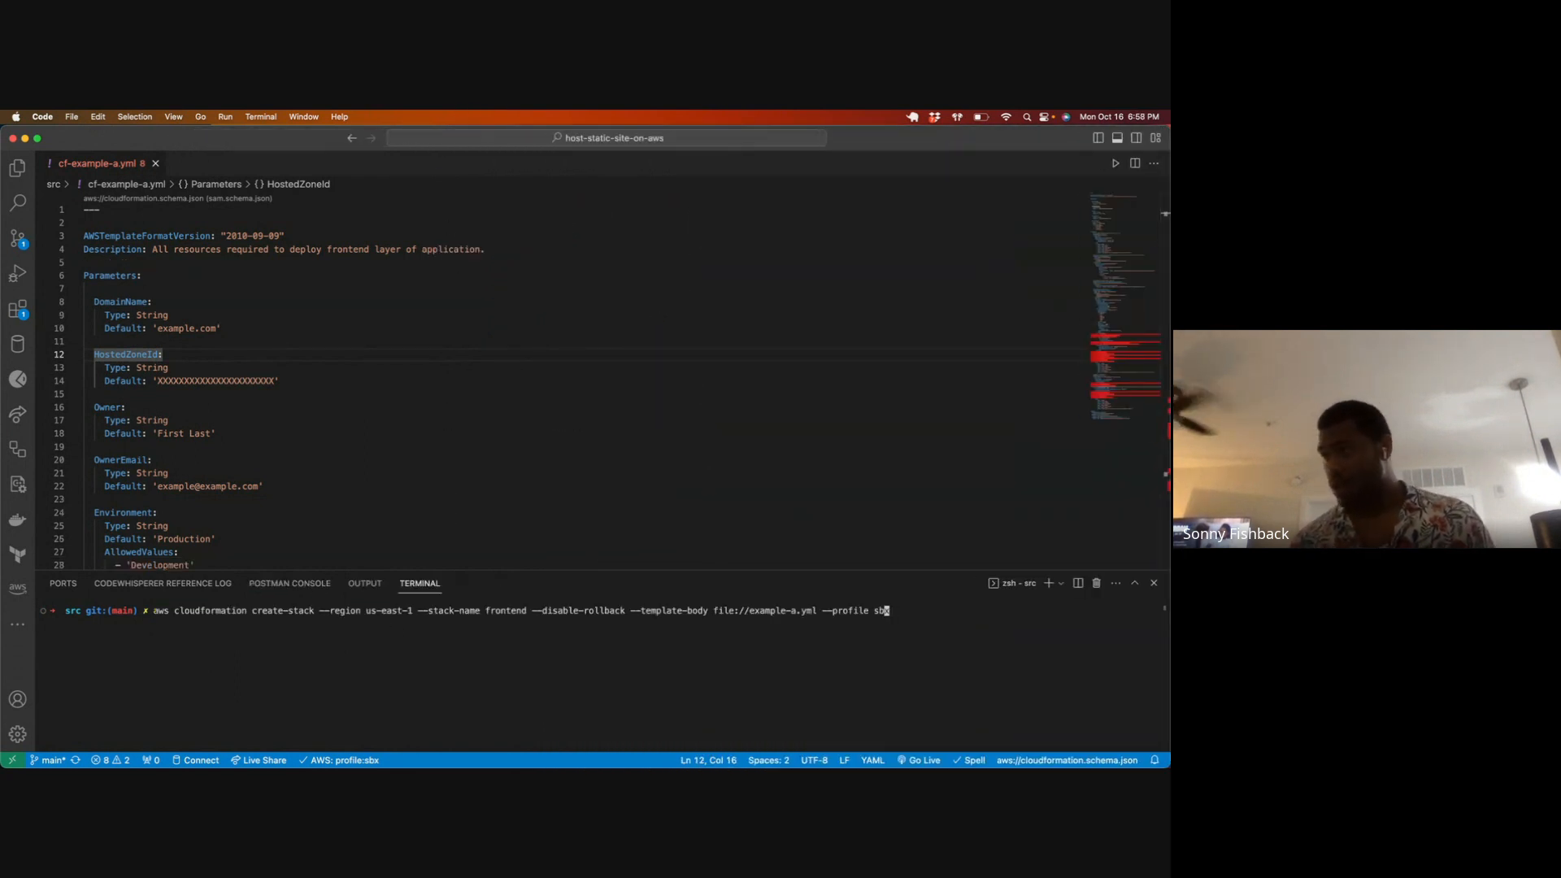
key("Left")
key("Left")
key("Left")
key("Left")
key("Left")
key("Left")
key("Left")
key("Left")
key("Left")
key("Left")
key("Left")
key("Left")
key("Left")
key("Left")
key("Left")
key("Left")
key("Left")
key("Left")
key("Left")
key("Left")
key("Left")
key("Left")
key("Left")
key("Left")
key("Left")
key("Left")
key("Left")
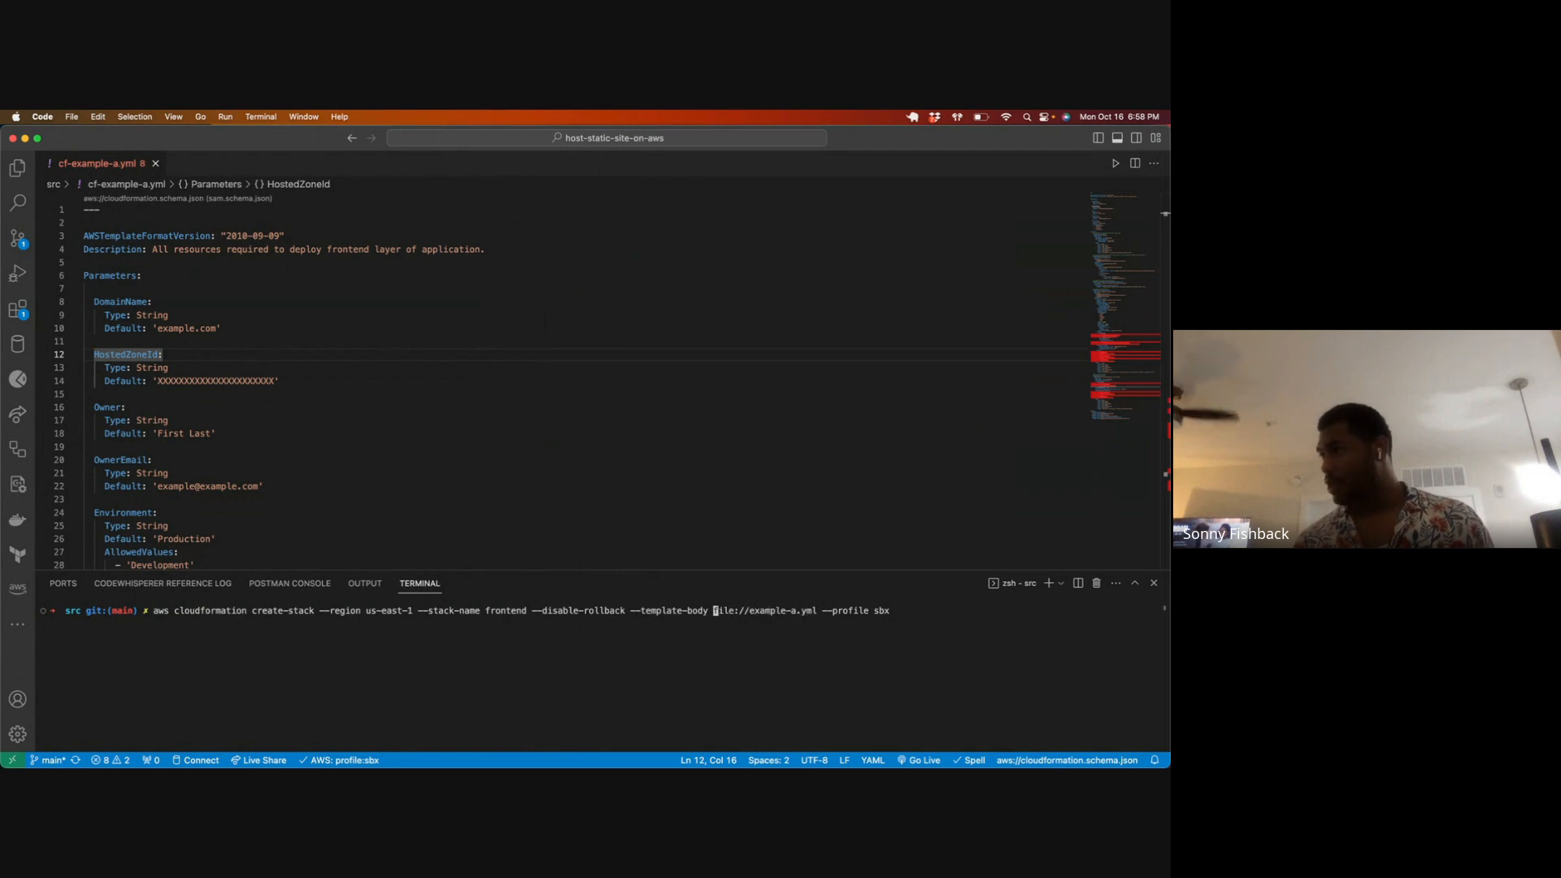
key("Return")
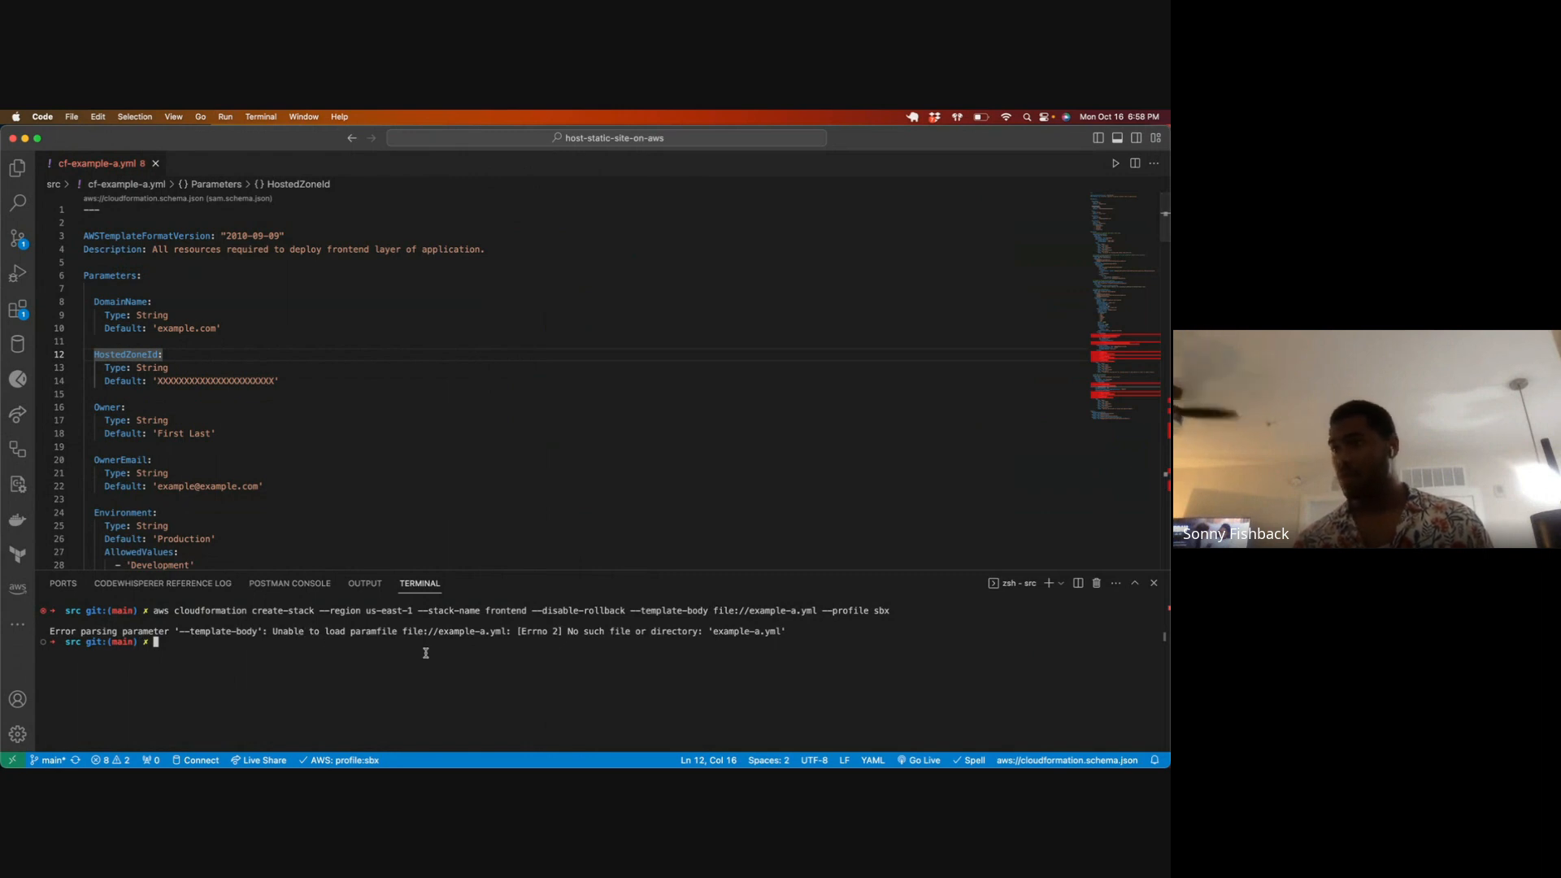
Step: Correct the template body path to file://cf-example-a.yml and run the create-stack command for the frontend stack
key("Up")
key("Left")
key("Left")
key("Left")
key("Left")
key("Left")
key("Left")
key("Left")
key("Left")
key("Left")
key("Left")
key("Left")
key("Left")
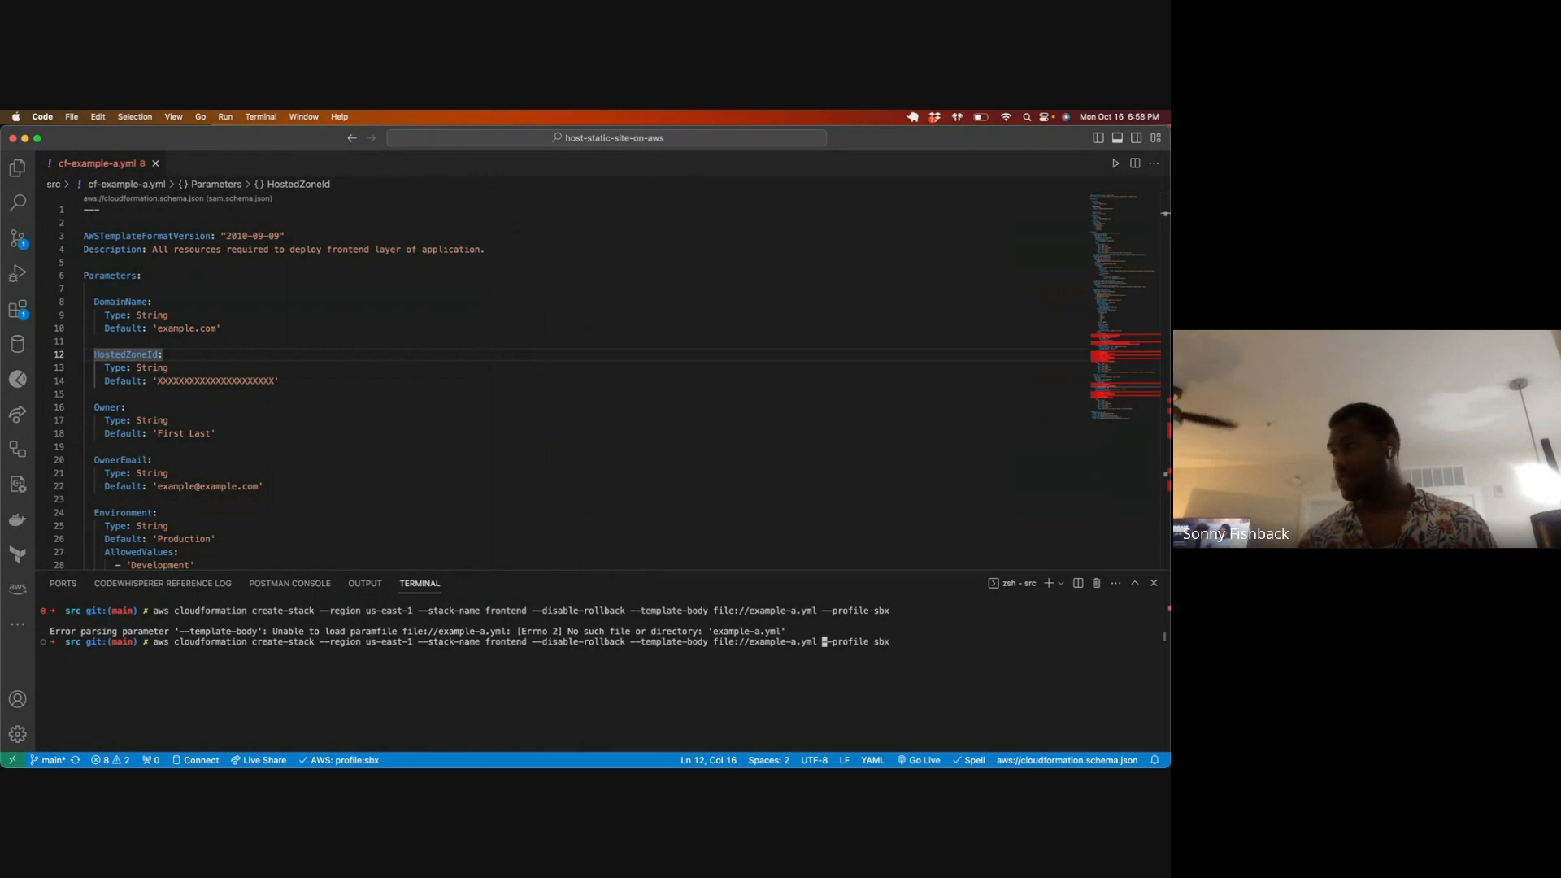
key("Left")
key("Left")
key("Left")
key("Left")
key("Left")
key("Left")
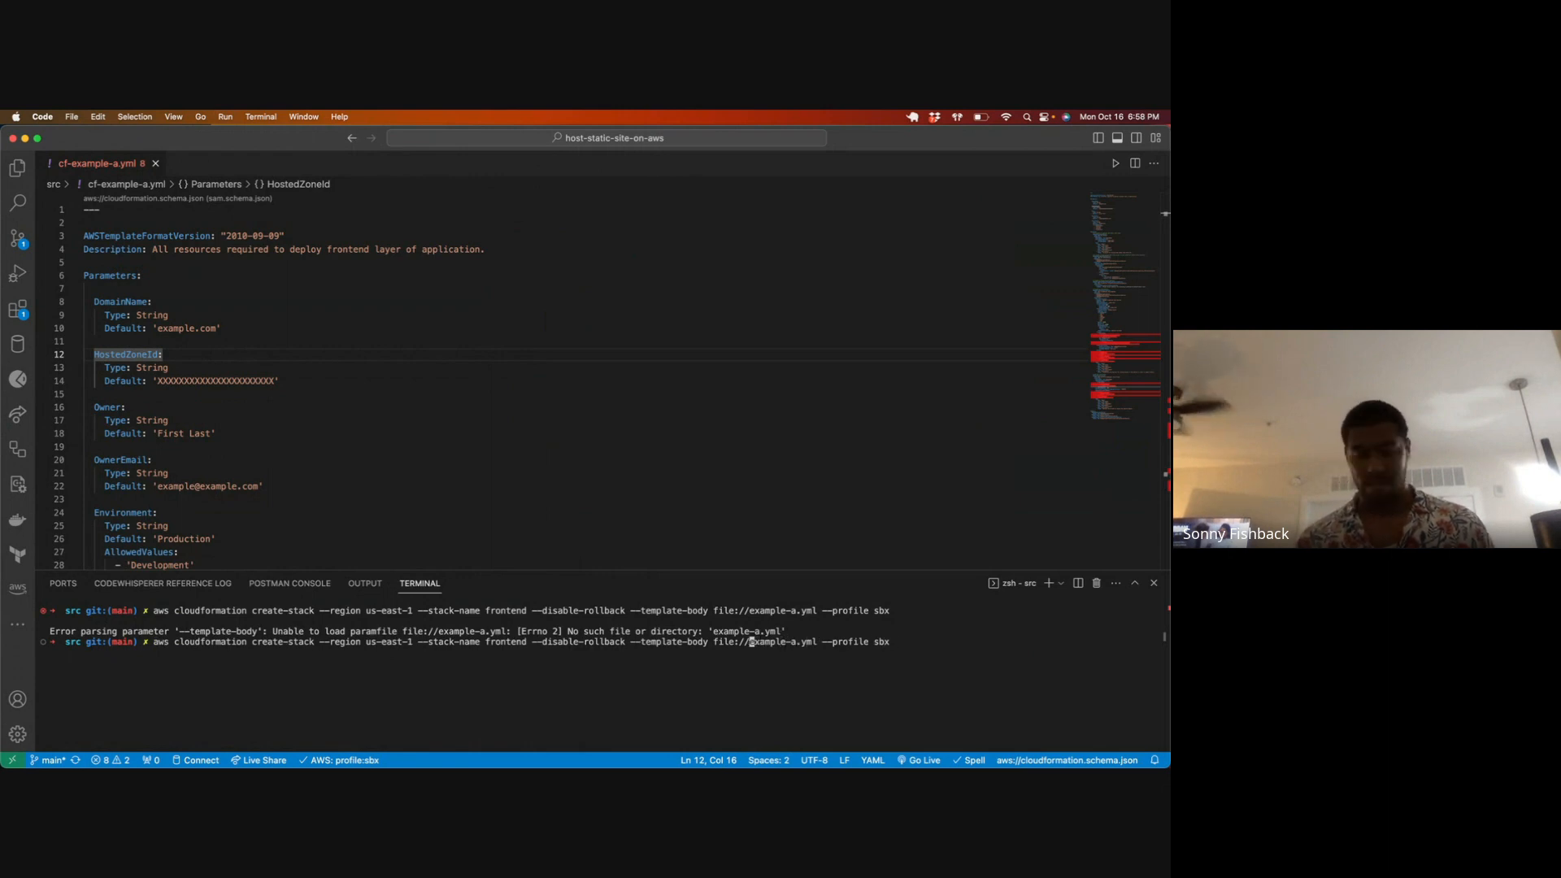
type("cf-")
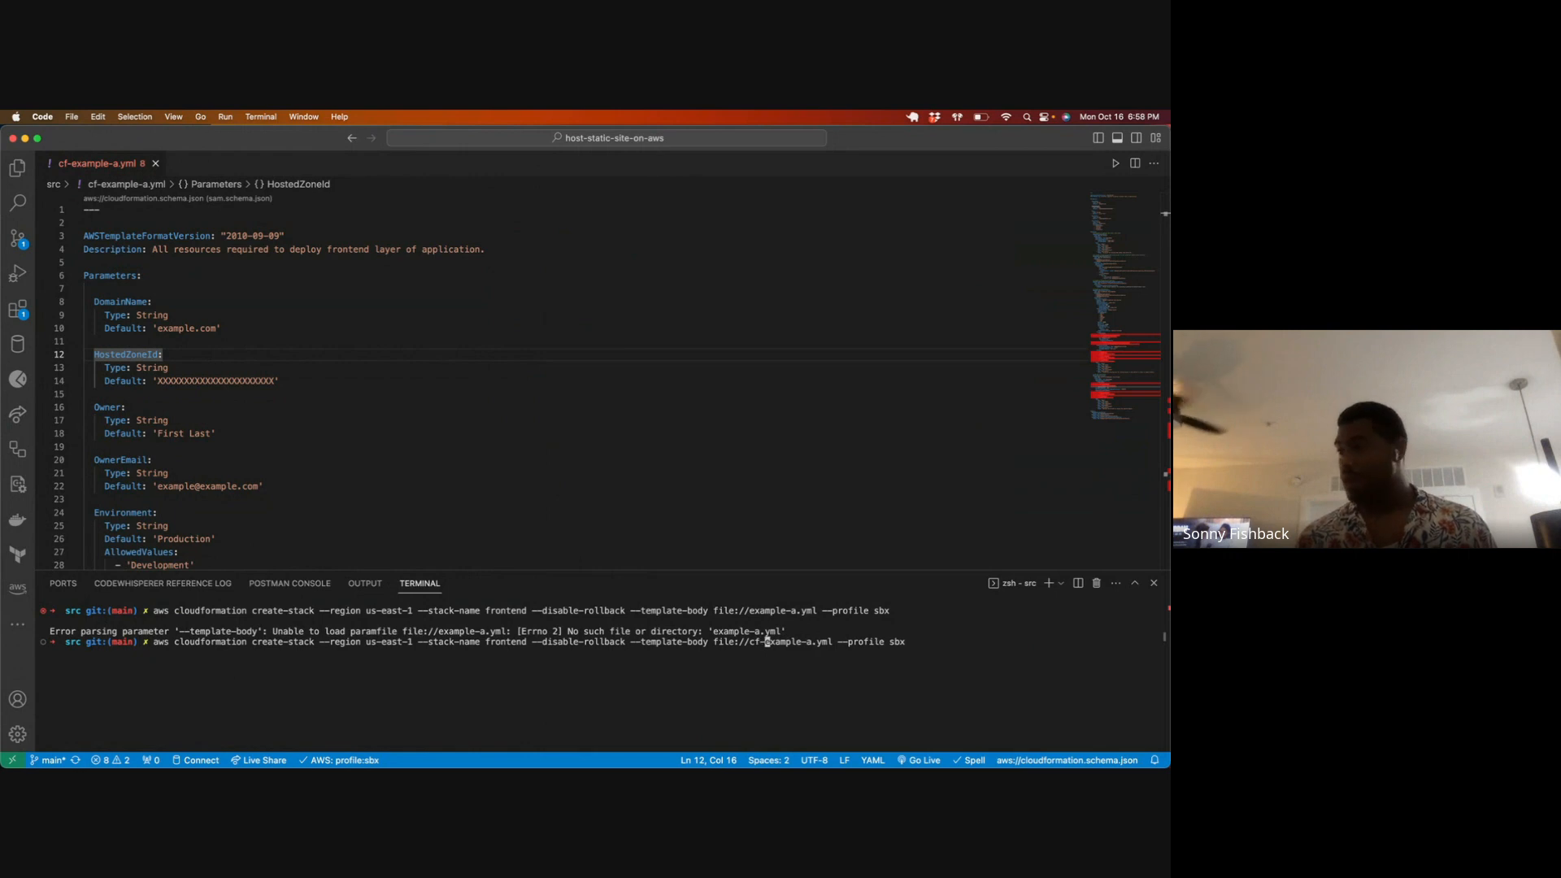
key("ctrl+l")
key("Return")
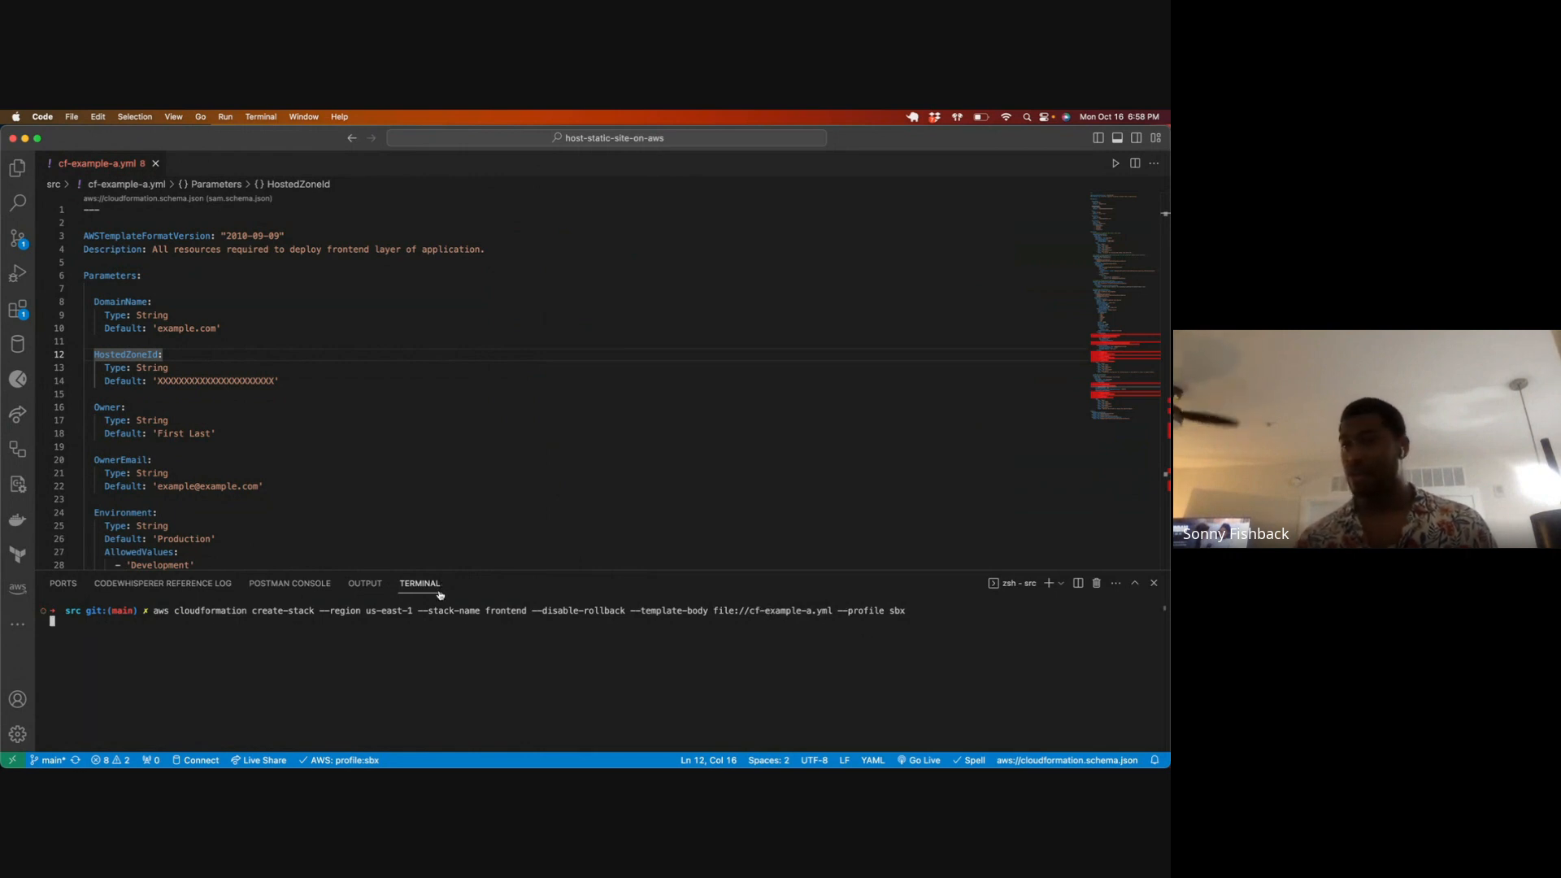
Step: Review the returned StackId line, leave the command output and clear the terminal
left_click_drag(65, 632, 656, 632)
left_click(562, 661)
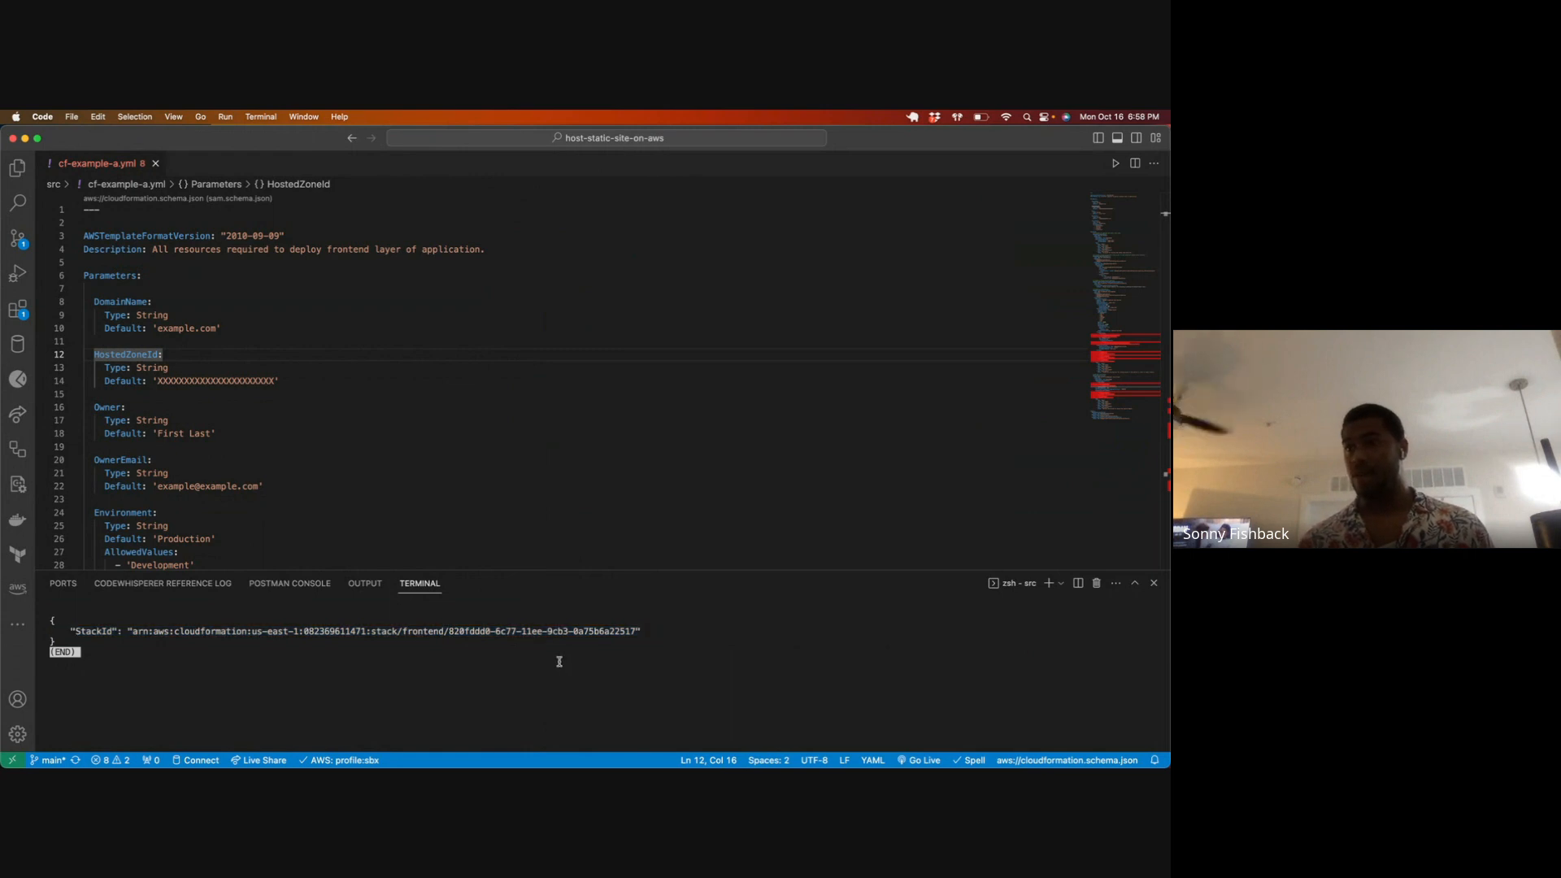
key("q")
key("ctrl+l")
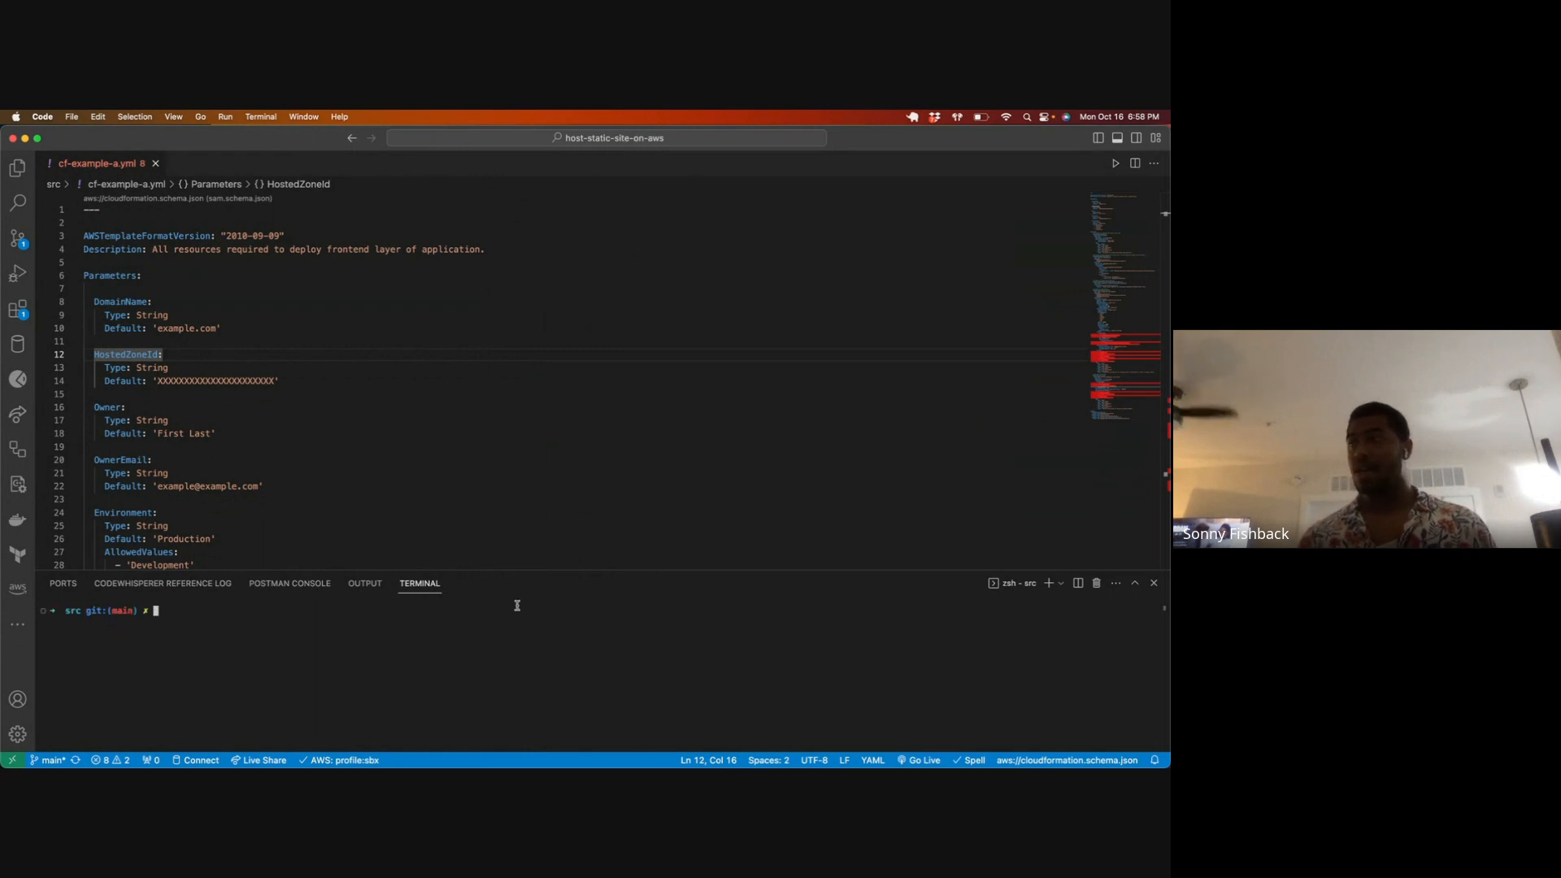
Step: Switch to Chrome and bring up the presentation "How To: Host a static website on AWS S3"
key("ctrl+Up")
left_click(885, 317)
key("ctrl+Up")
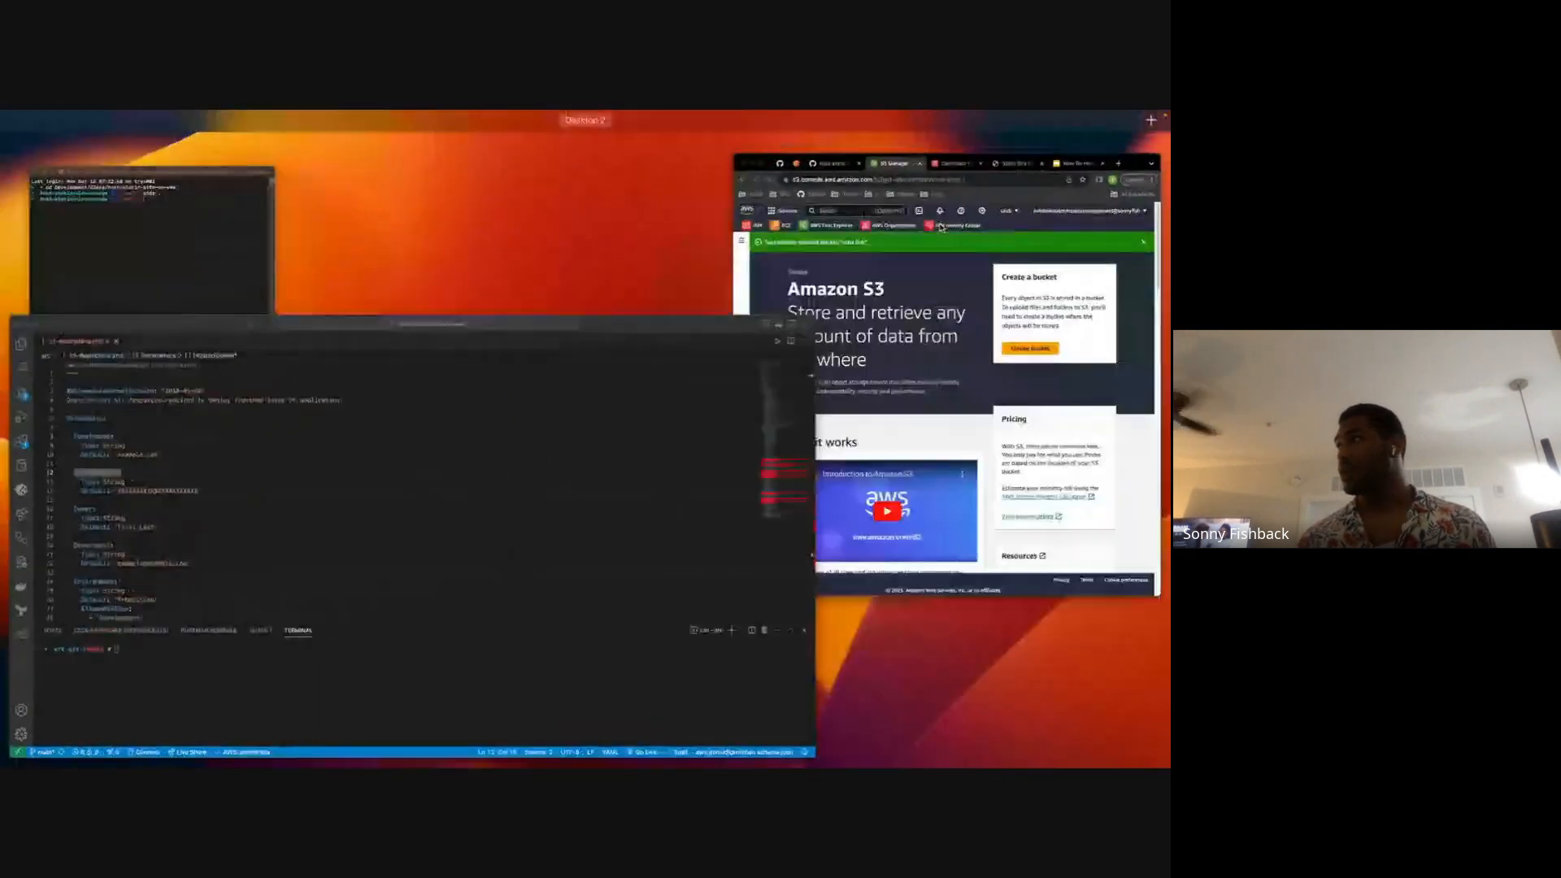
left_click(940, 227)
left_click(1105, 140)
key("super+w")
key("super+w")
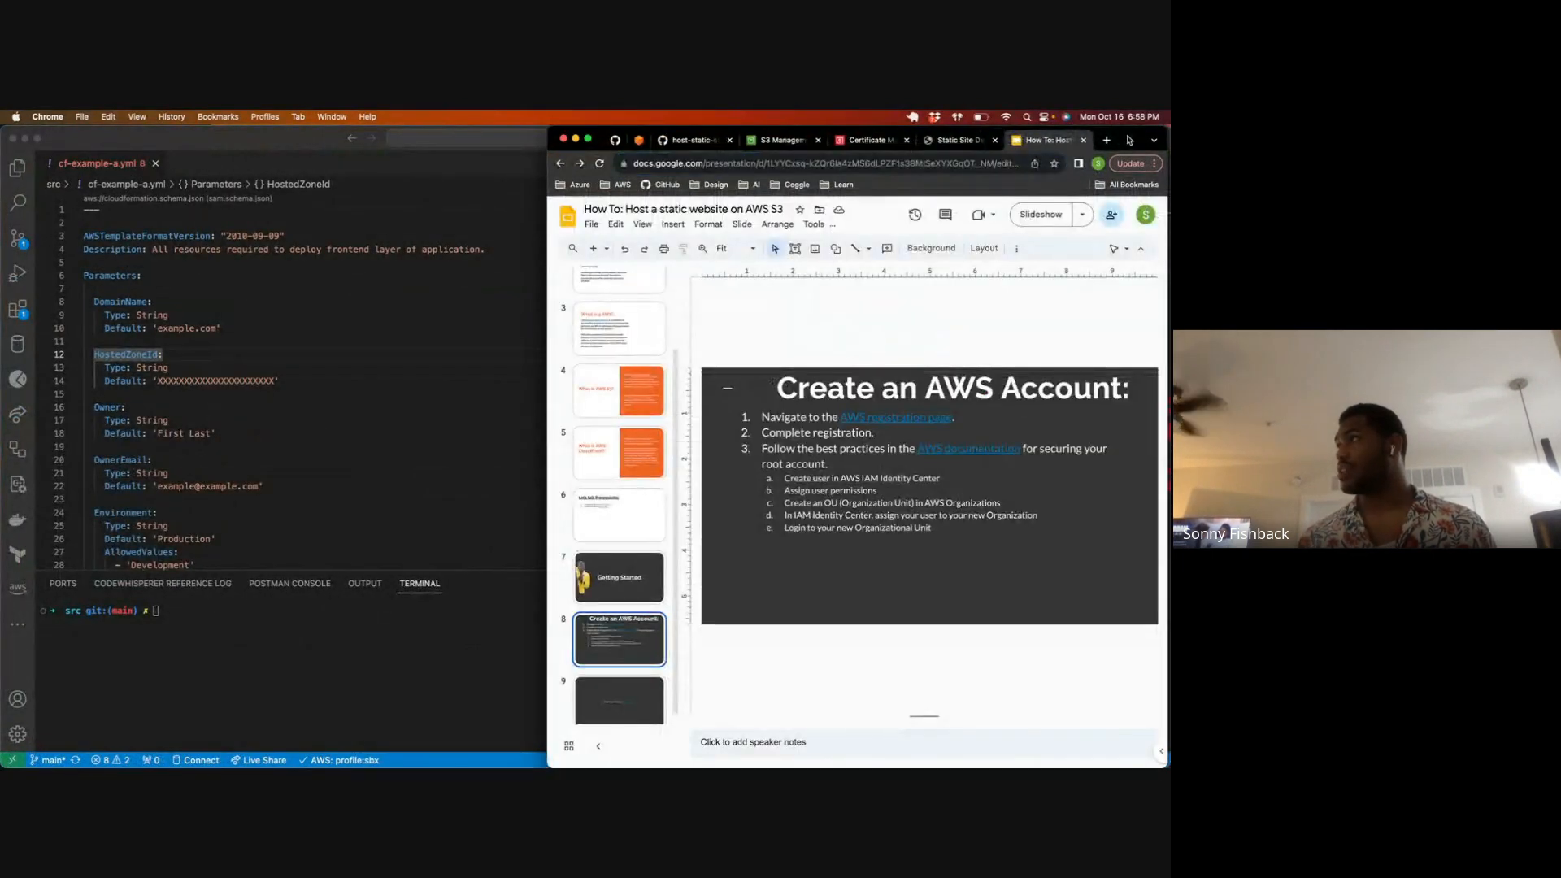
Step: Enlarge the browser window, bring up the AWS console and open the CloudFormation service's stack list
double_click(1128, 140)
left_click(330, 208)
type("cloudform")
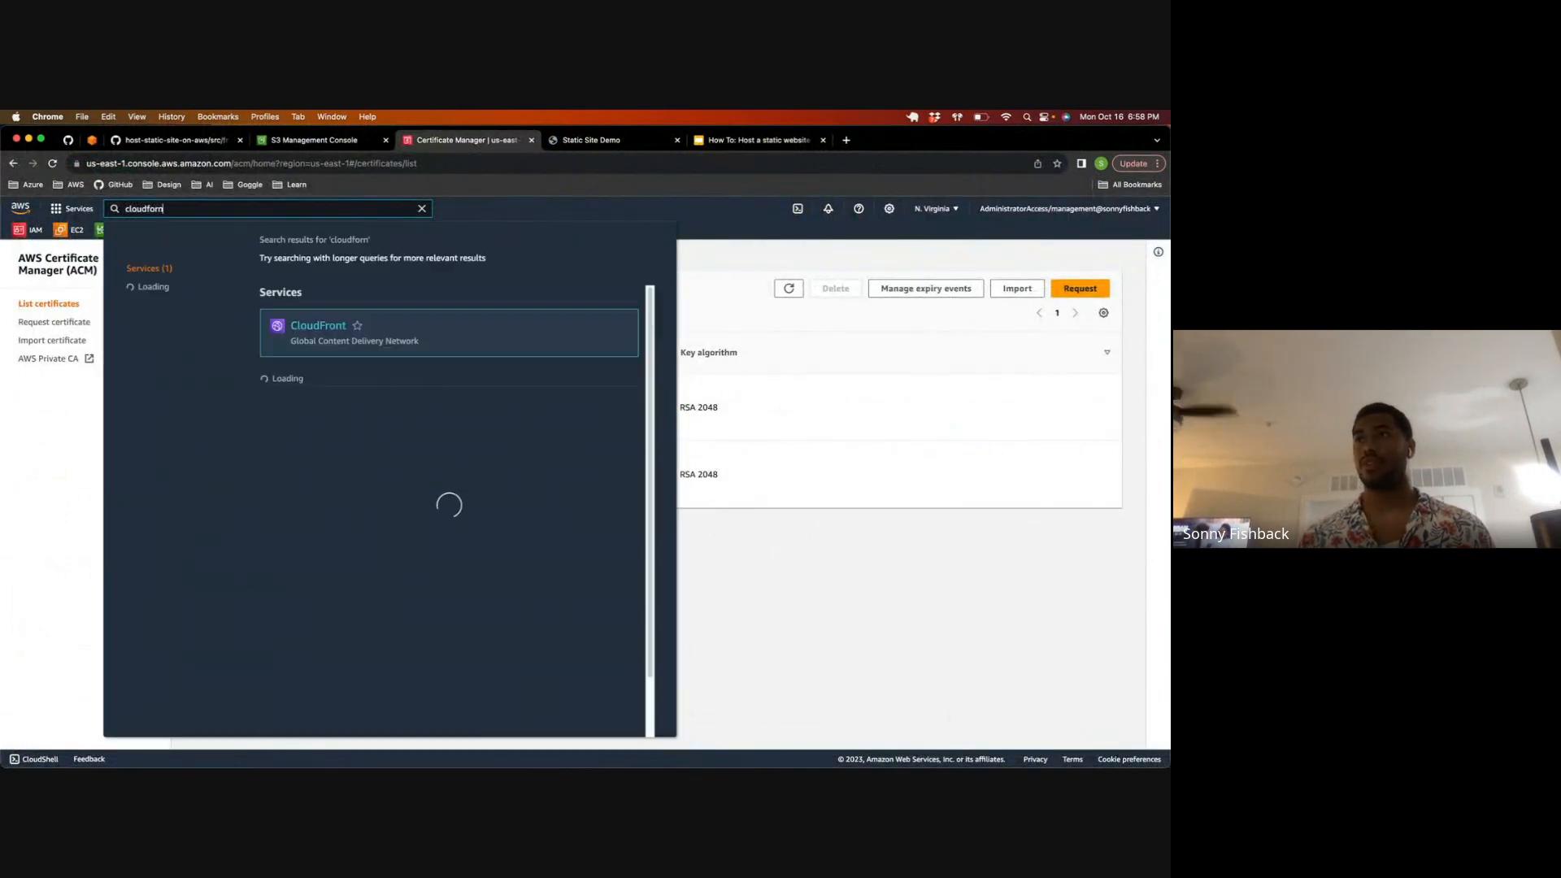
type("n")
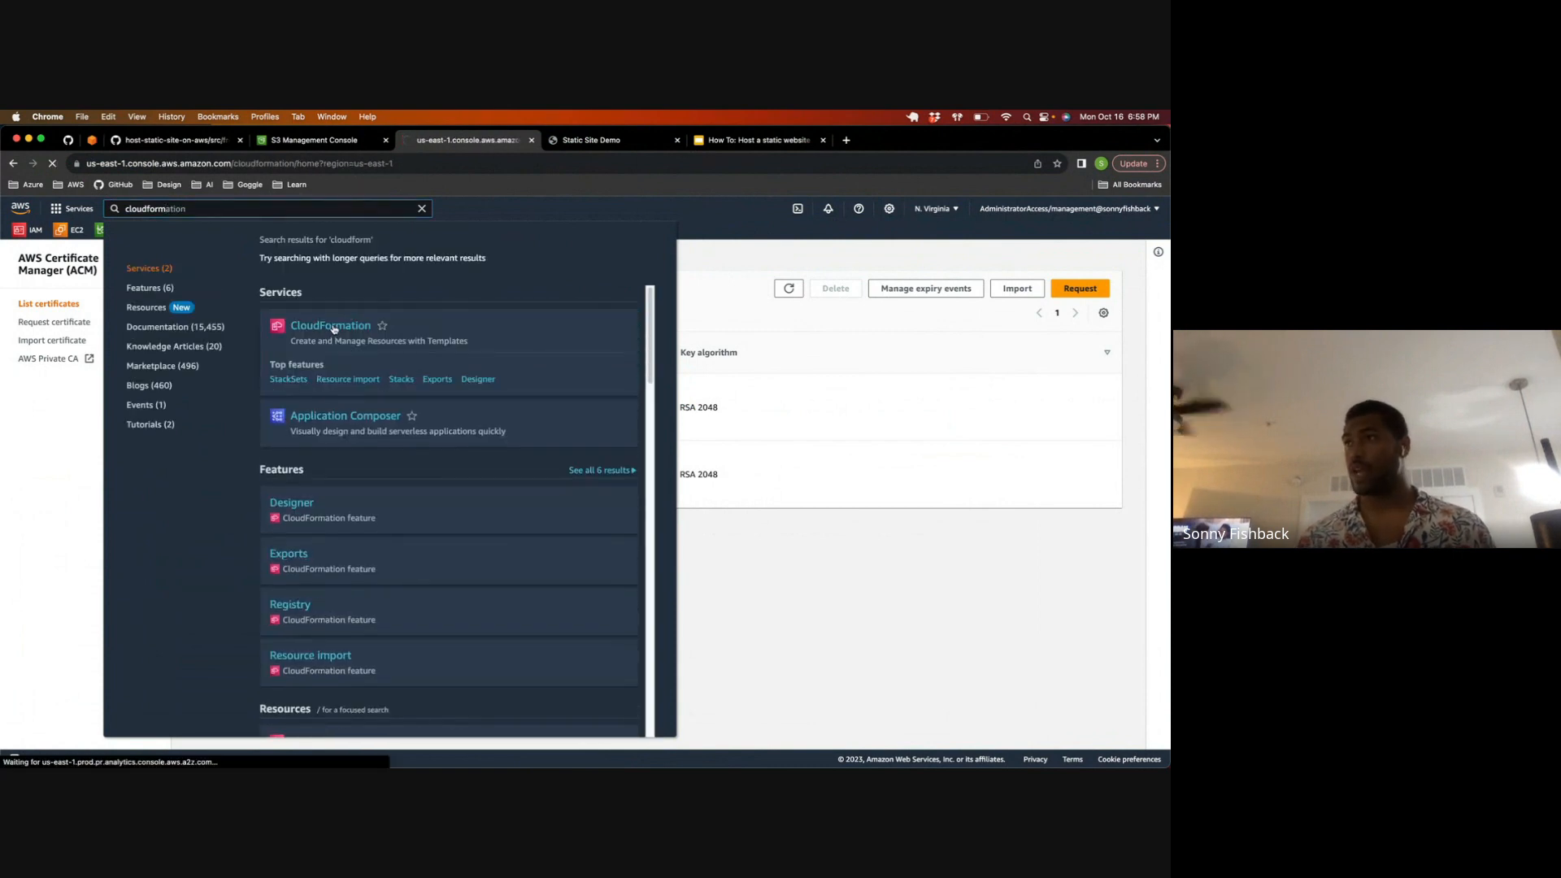
left_click(333, 327)
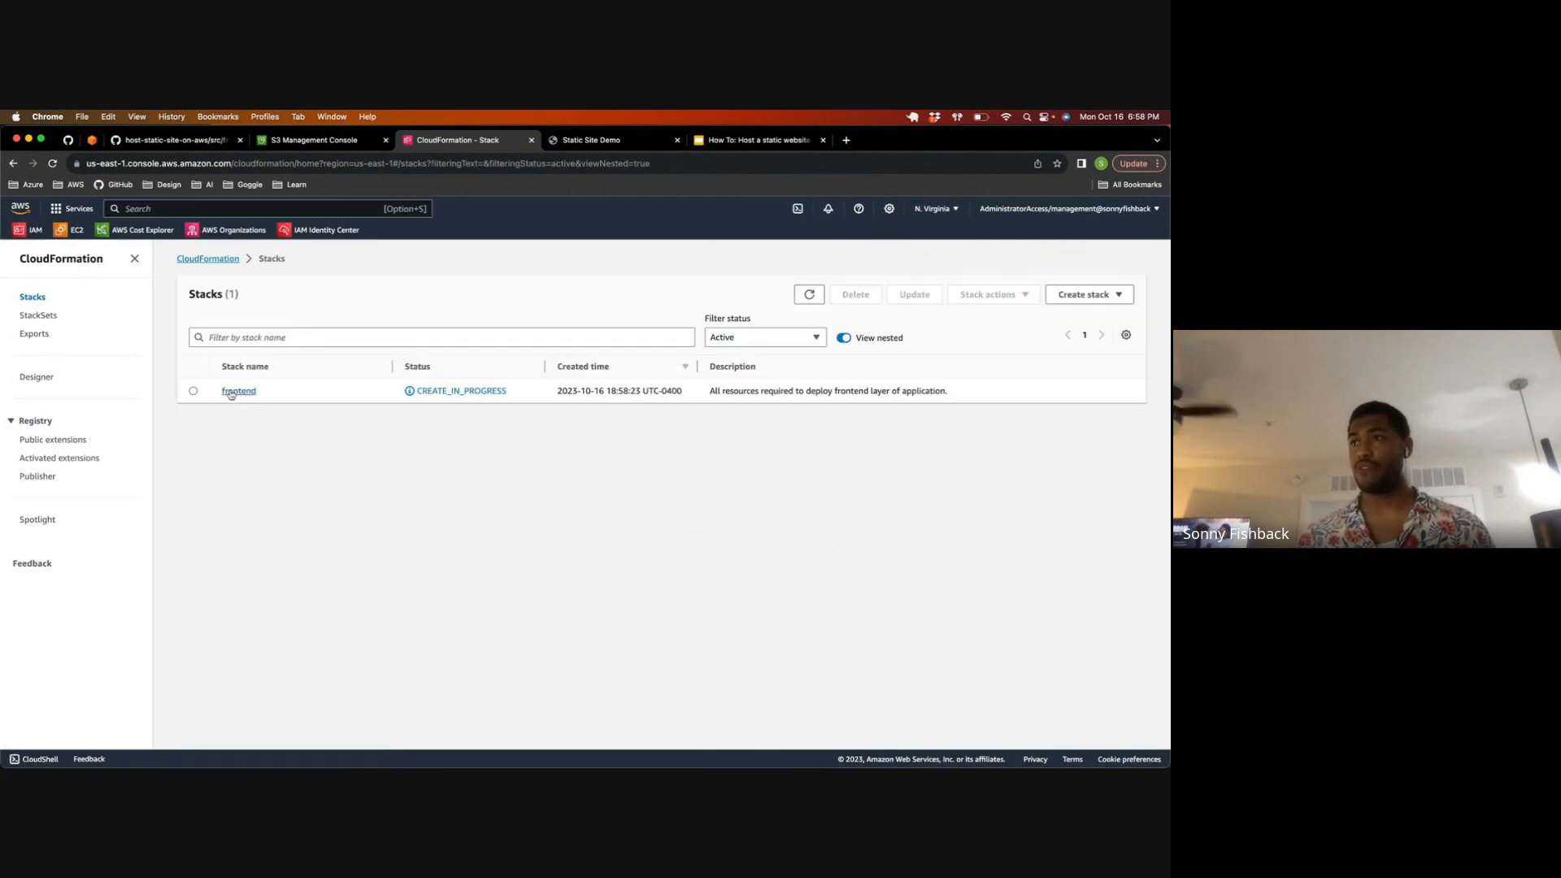
Step: Open the frontend stack's events and delete the stack
left_click(232, 391)
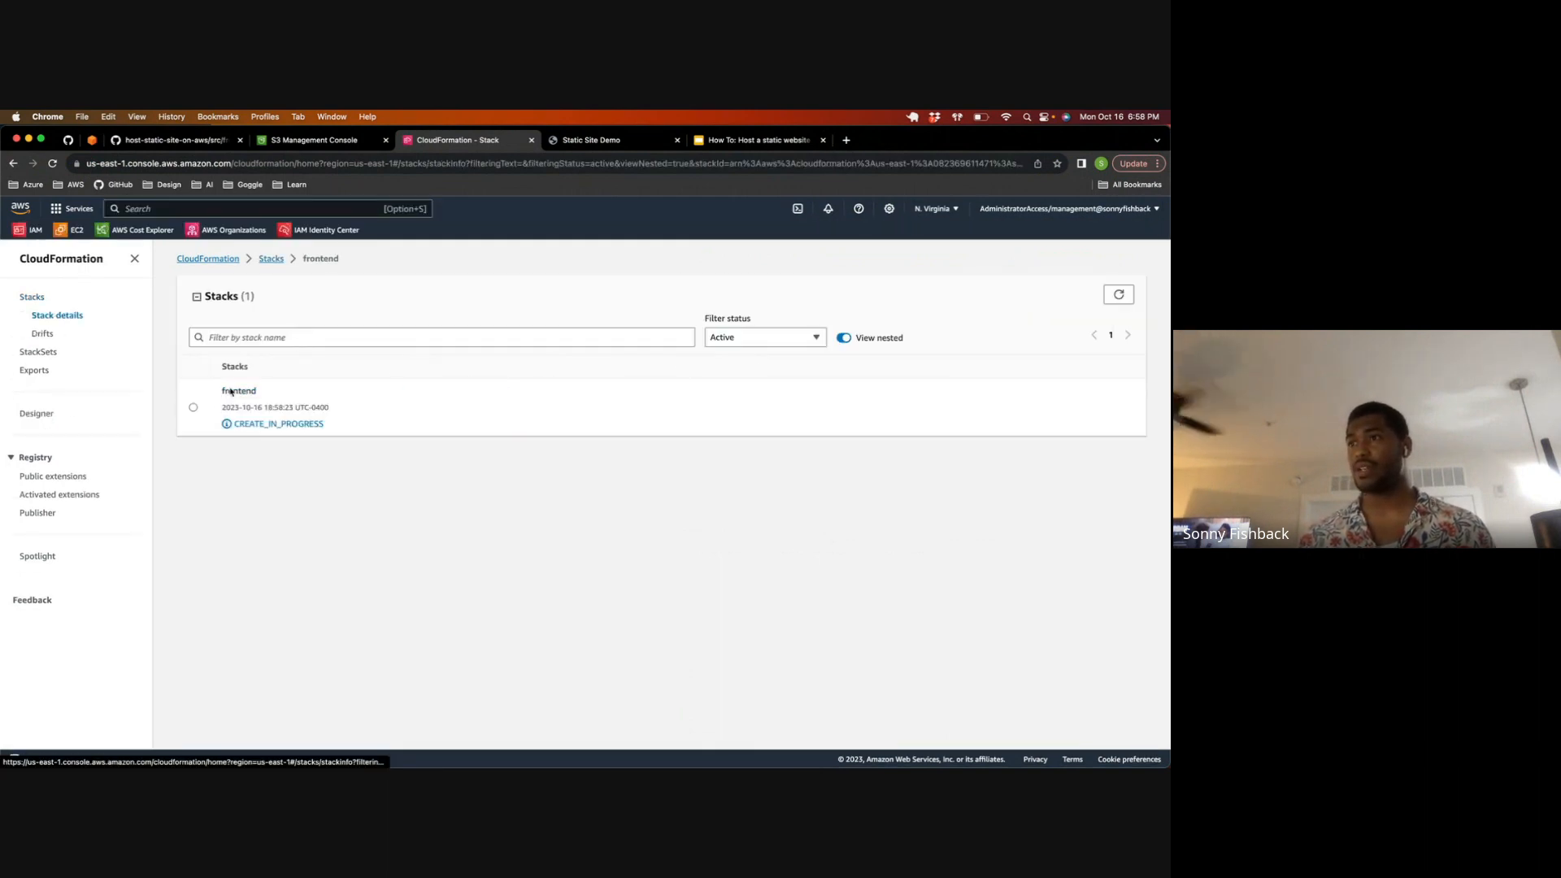
left_click(495, 325)
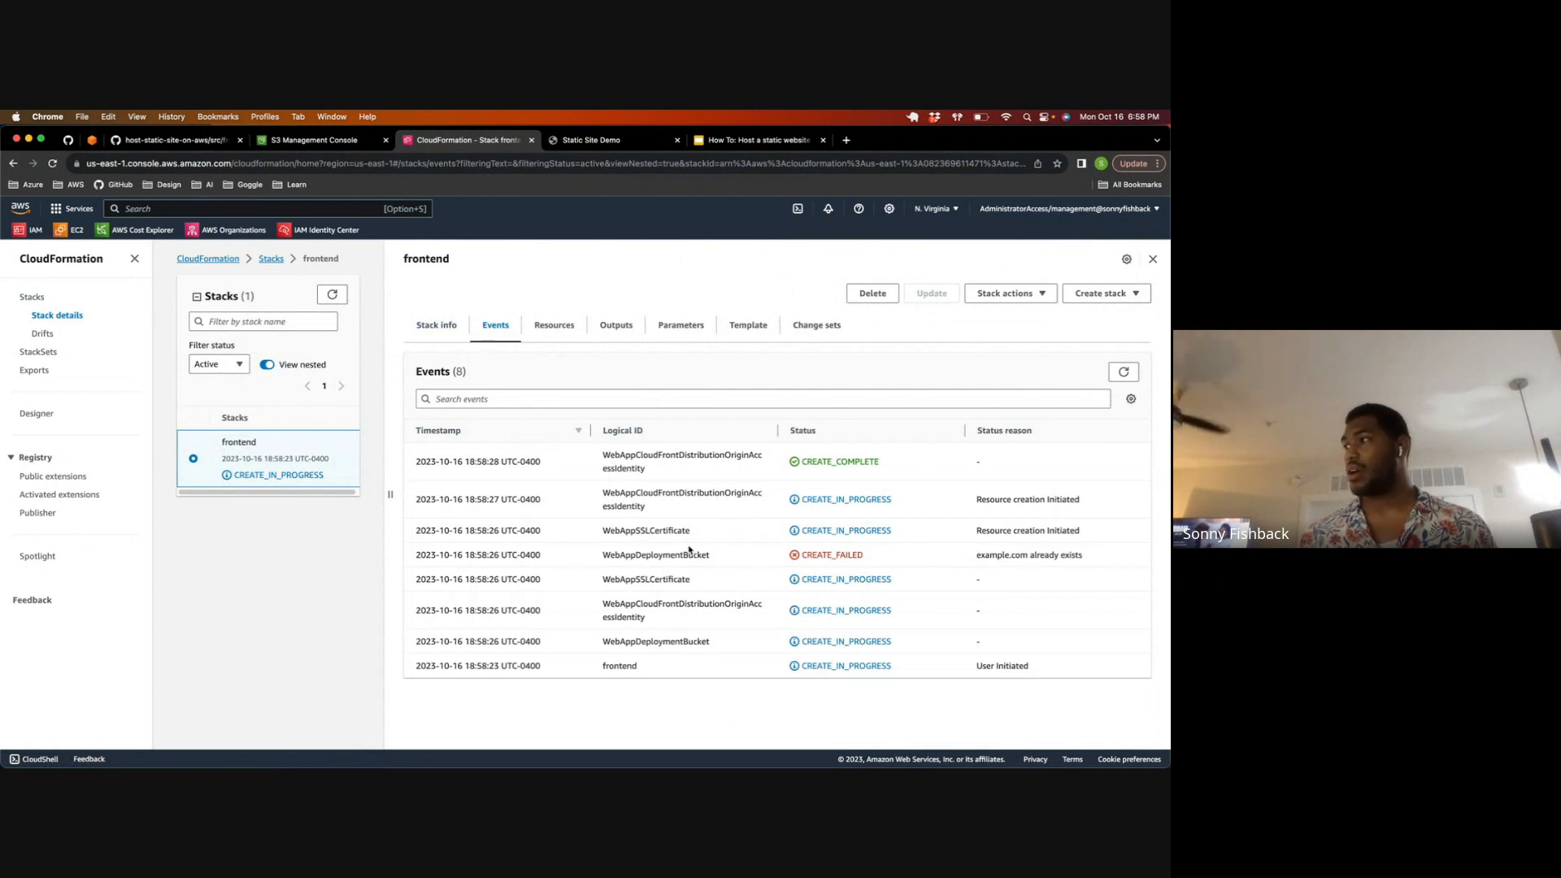
left_click(872, 294)
left_click(722, 551)
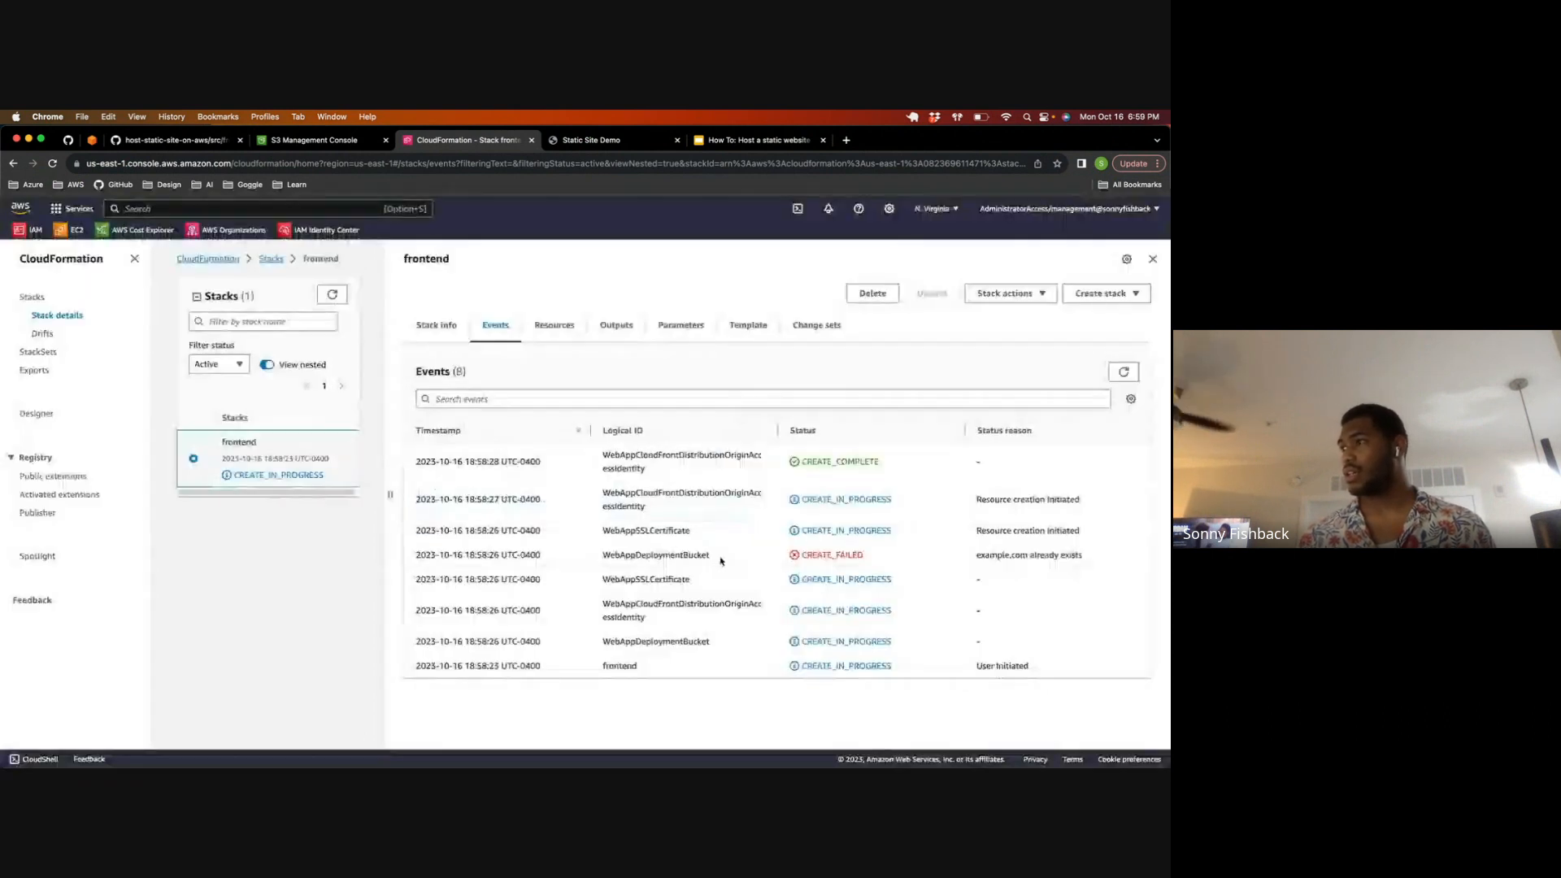
Step: Arrange the code editor showing cf-example-a.yml and the CloudFormation browser window side by side
key("ctrl+Up")
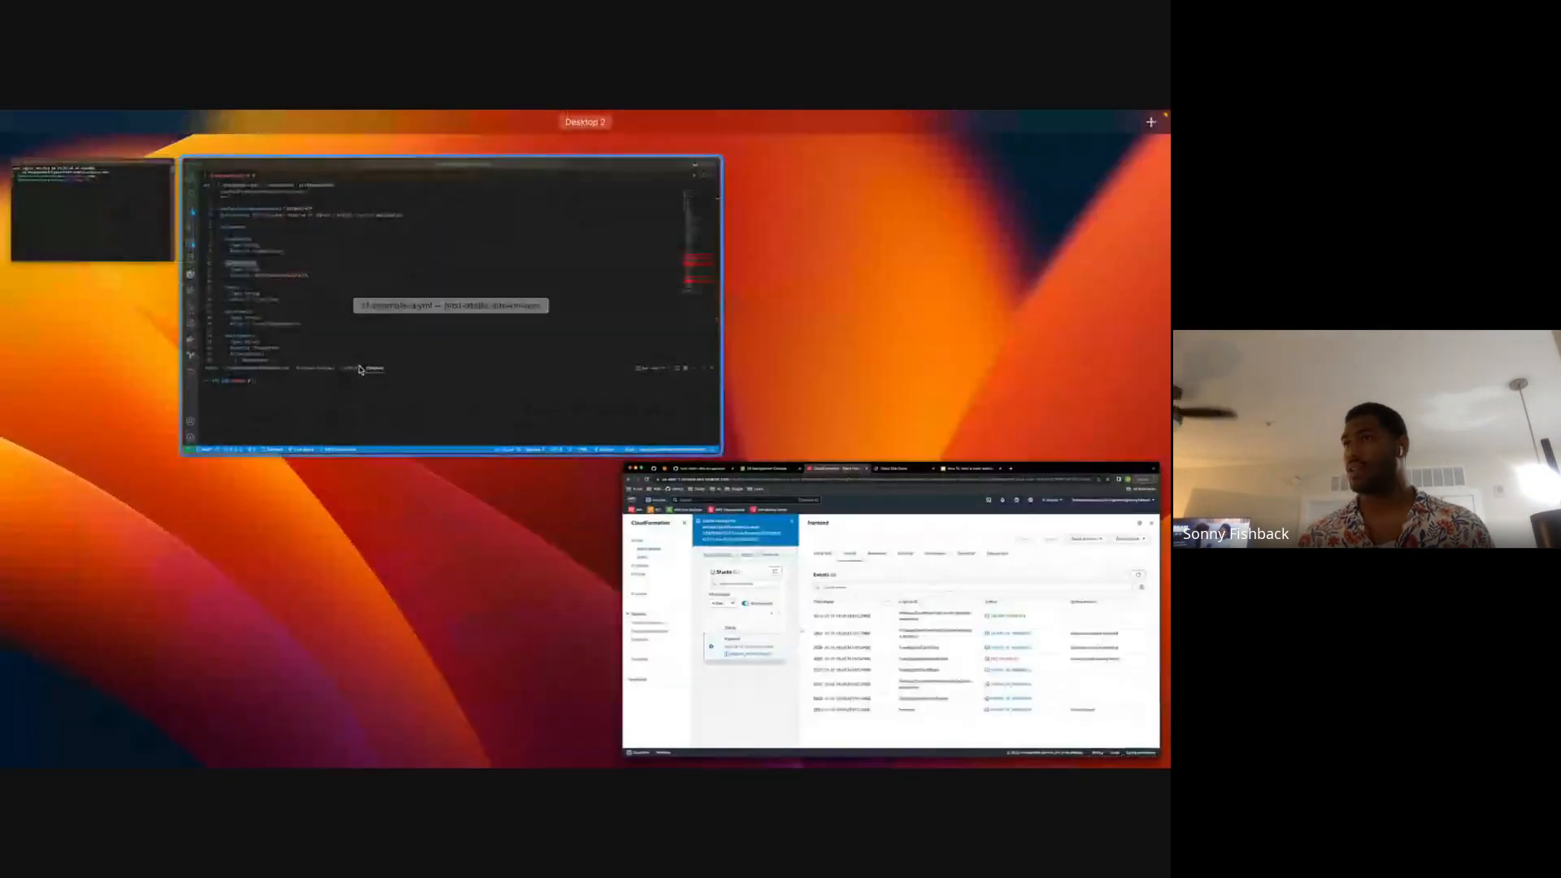
left_click(343, 375)
double_click(250, 144)
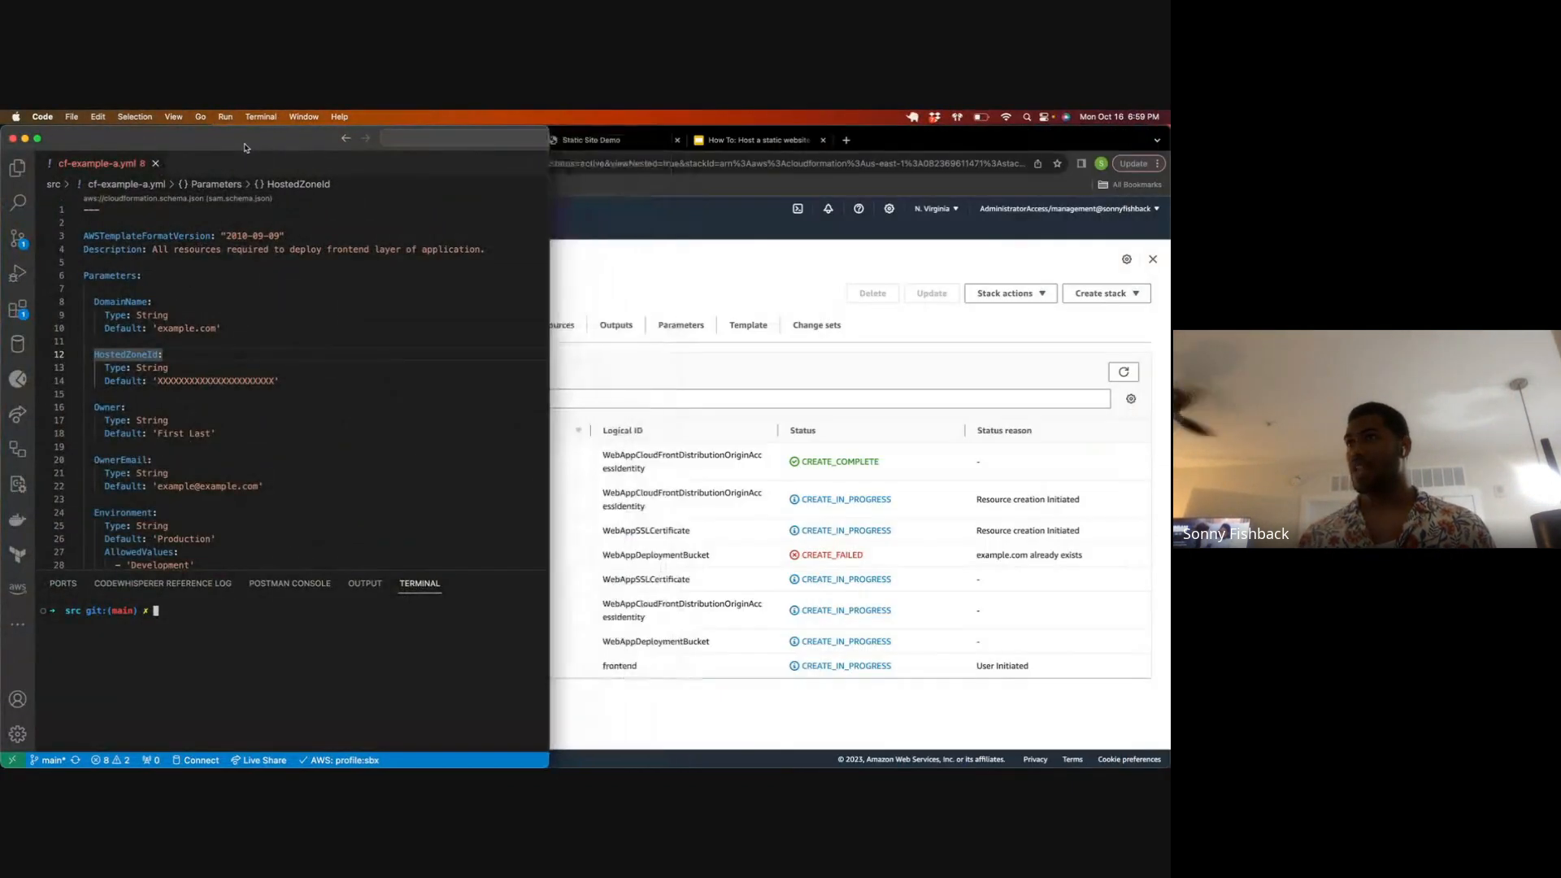
key("super+Tab")
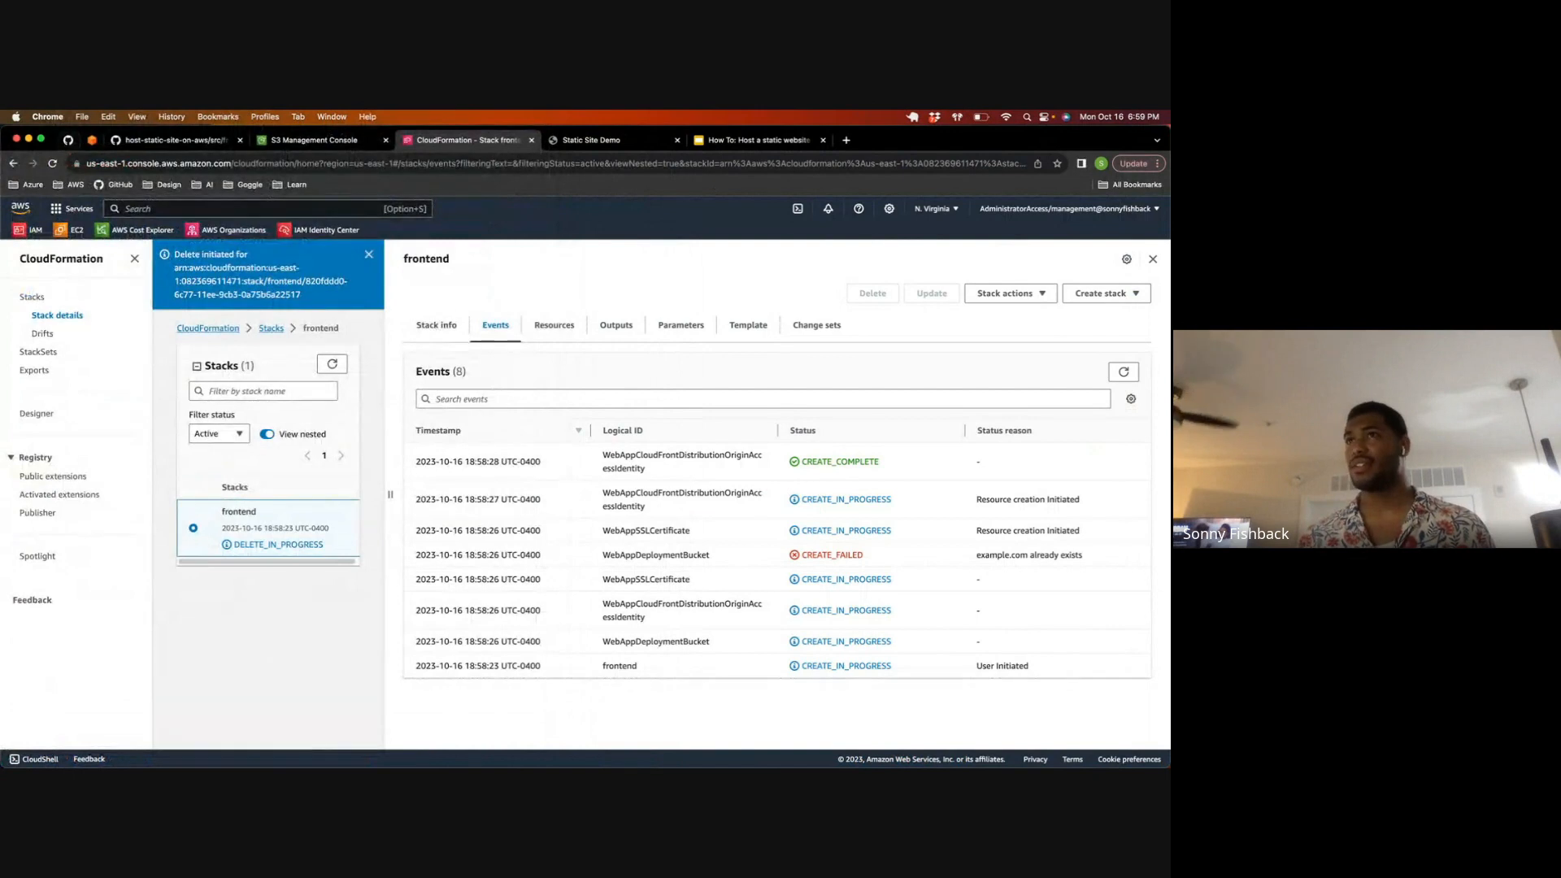
left_click_drag(6, 131, 150, 132)
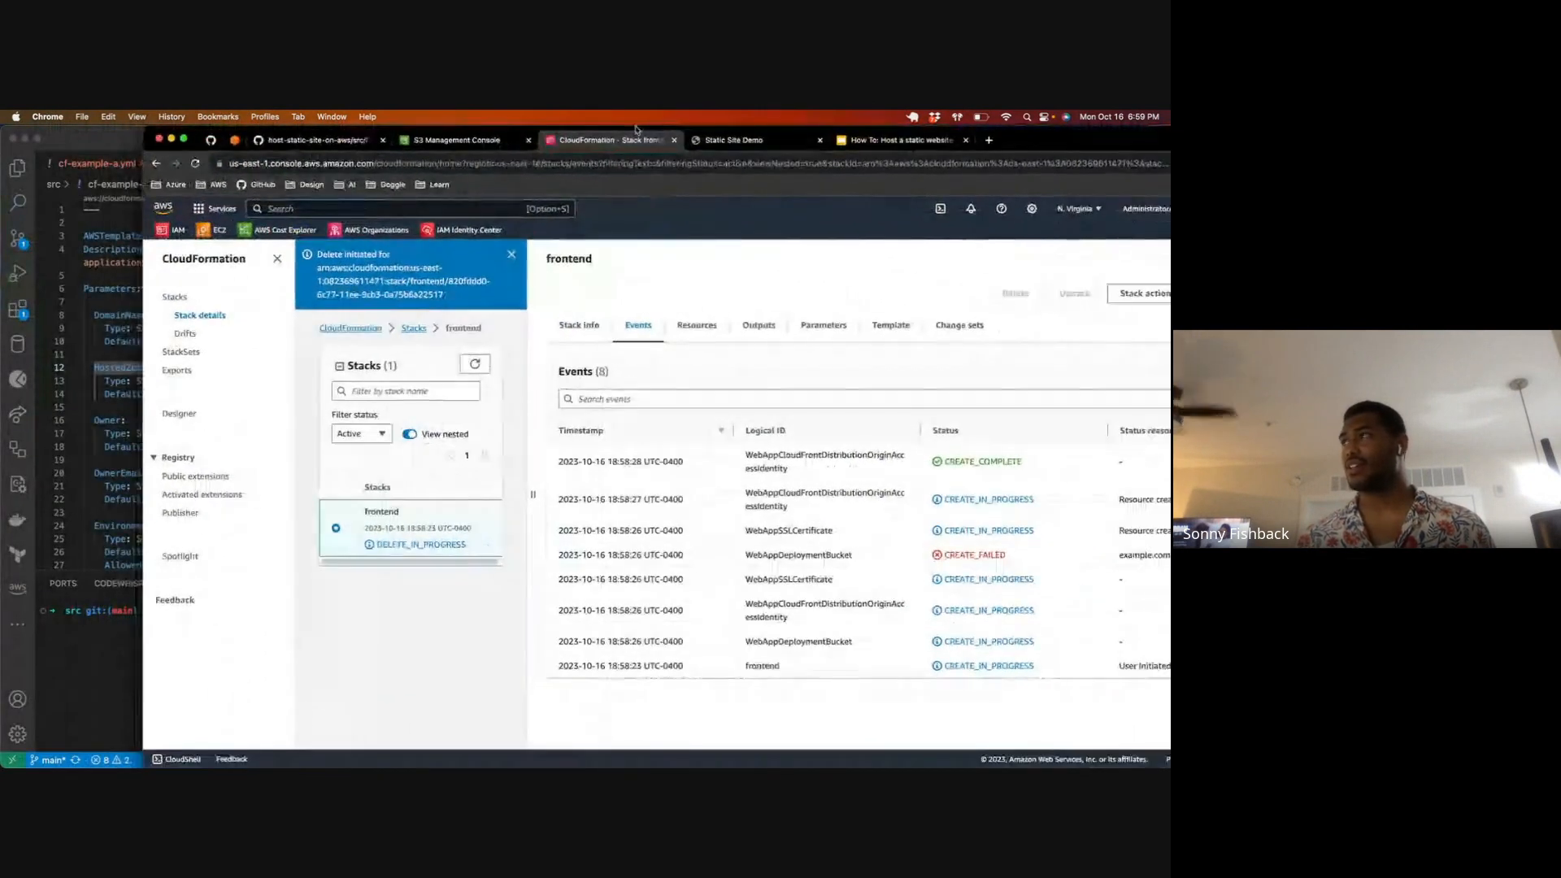
double_click(1051, 147)
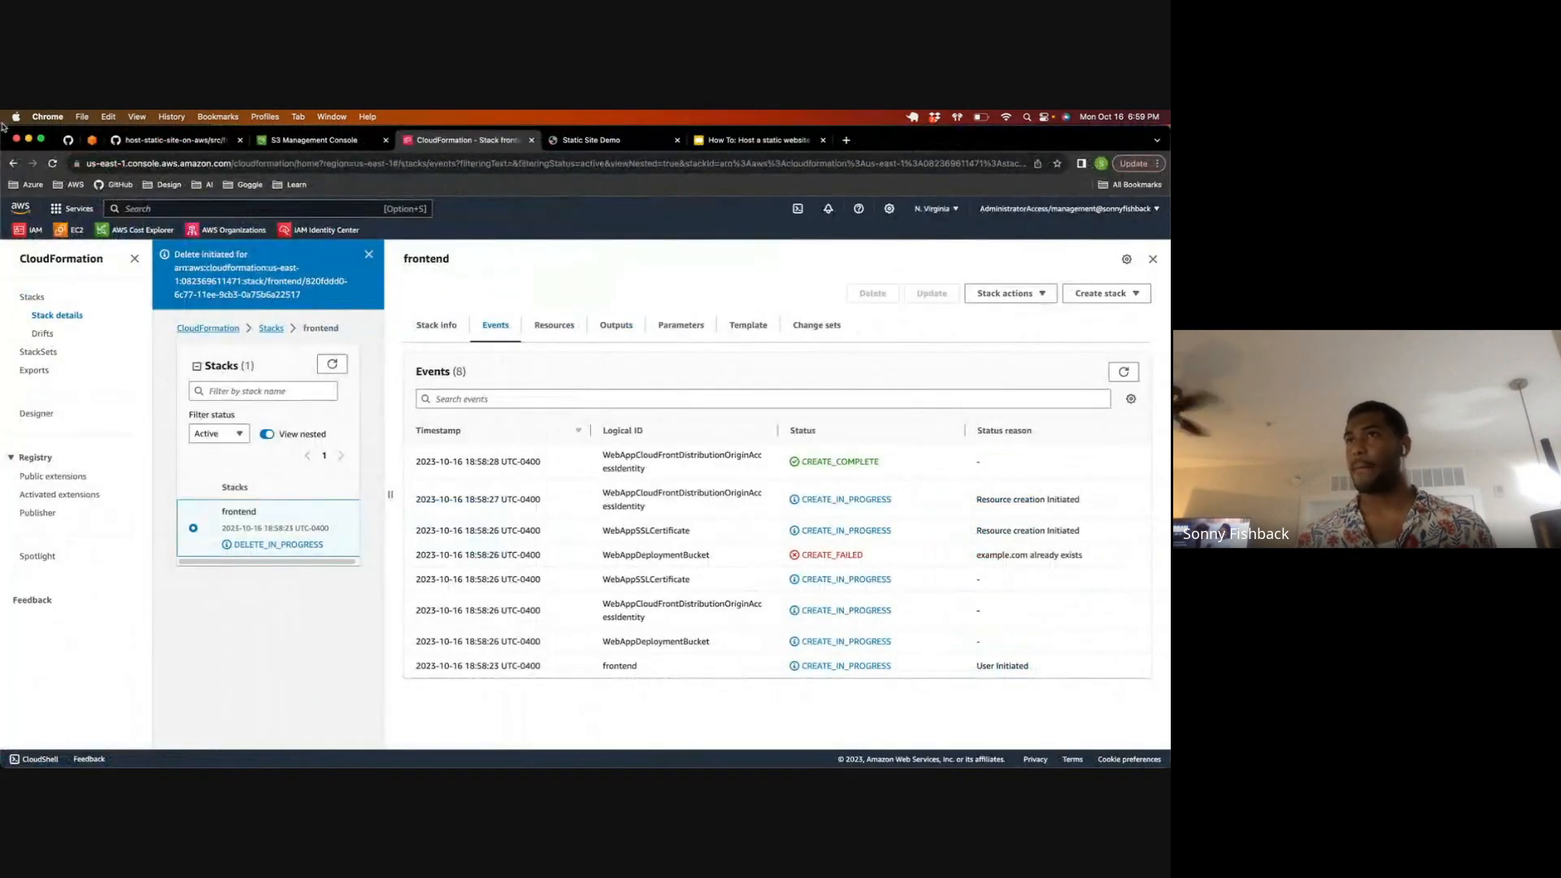
left_click_drag(16, 122, 544, 125)
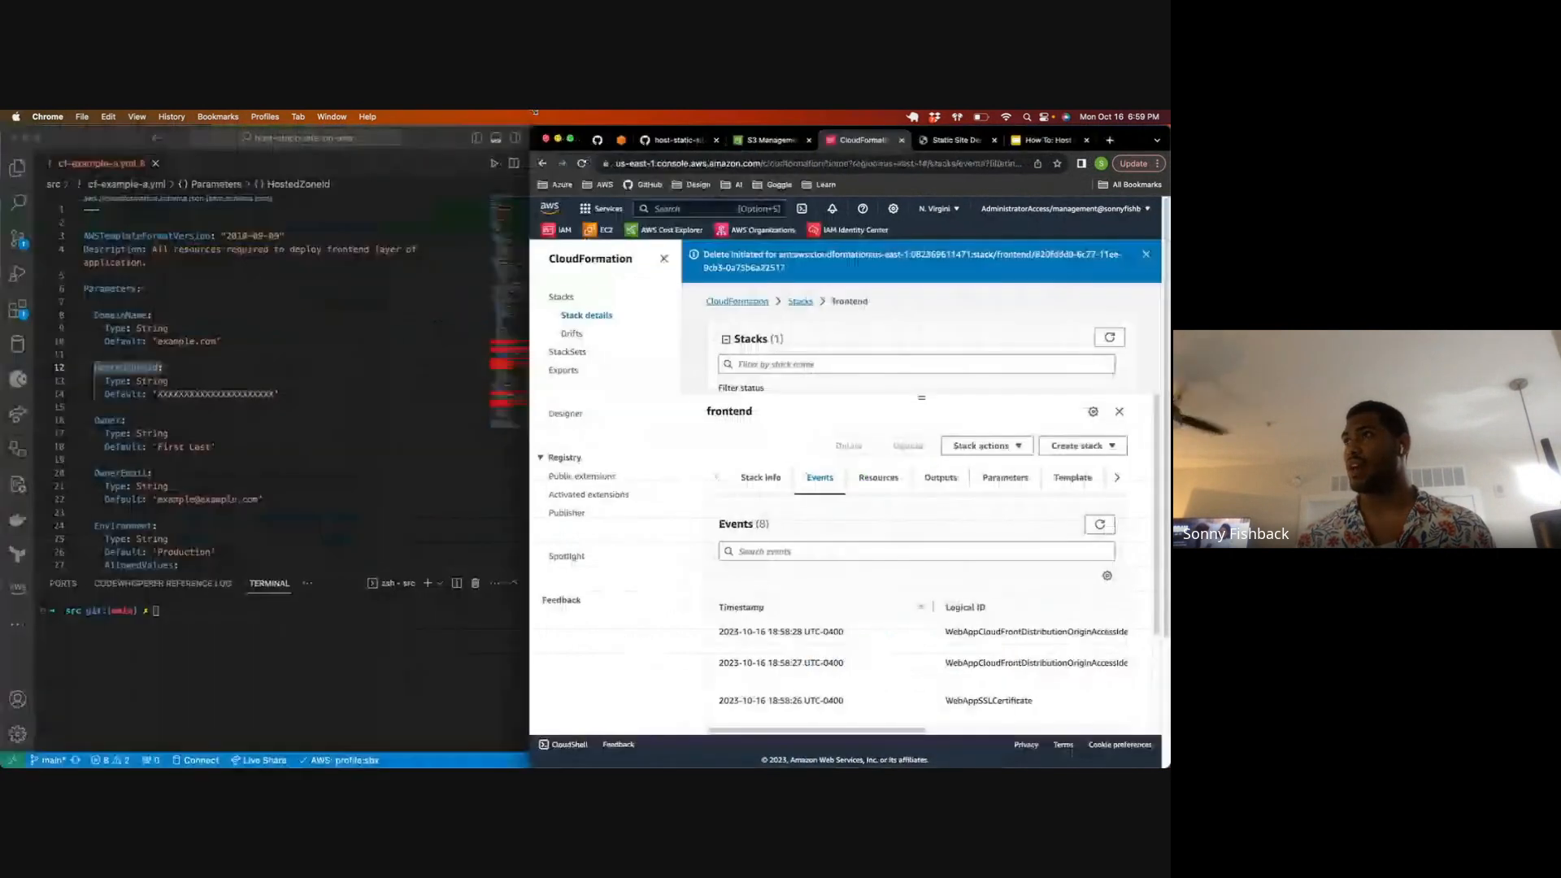
Step: Set the DomainName parameter's default in cf-example-a.yml to snbx.link
left_click(349, 209)
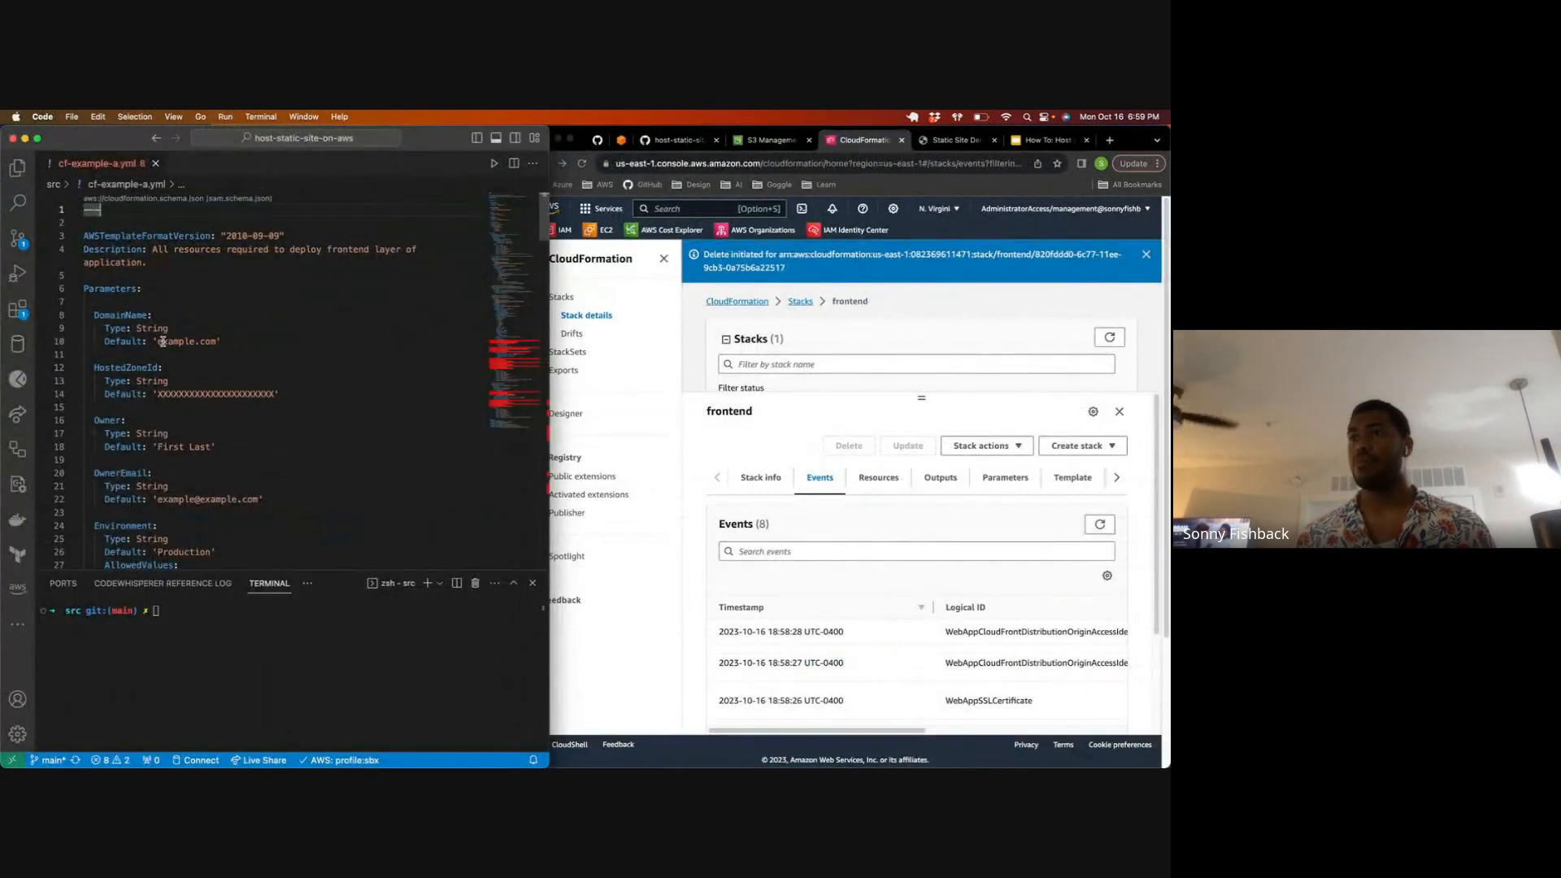
left_click_drag(158, 342, 216, 342)
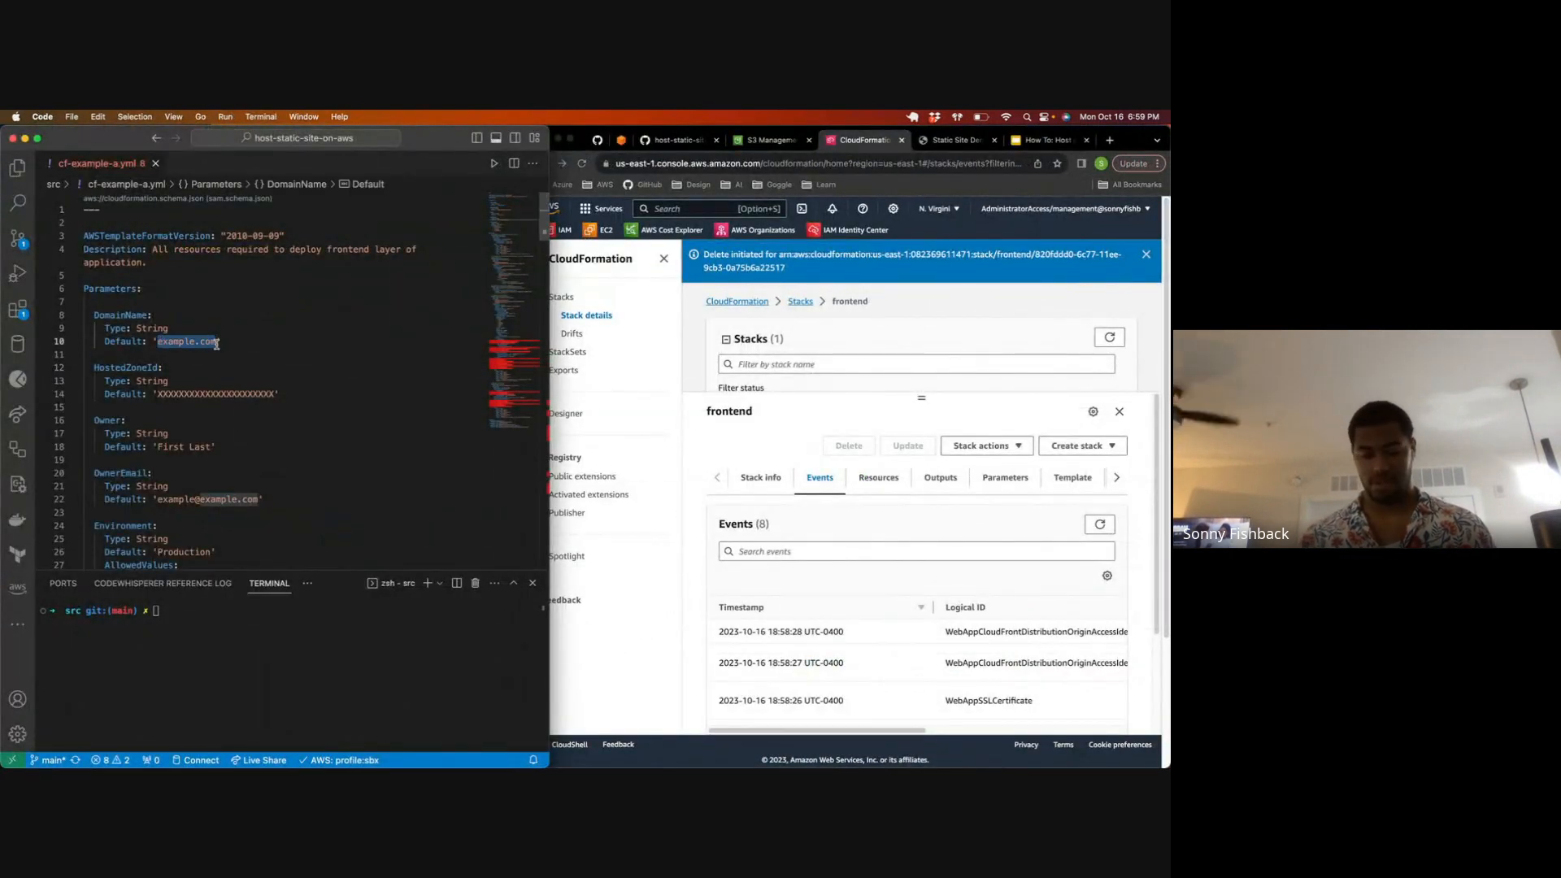
type("snbx.link")
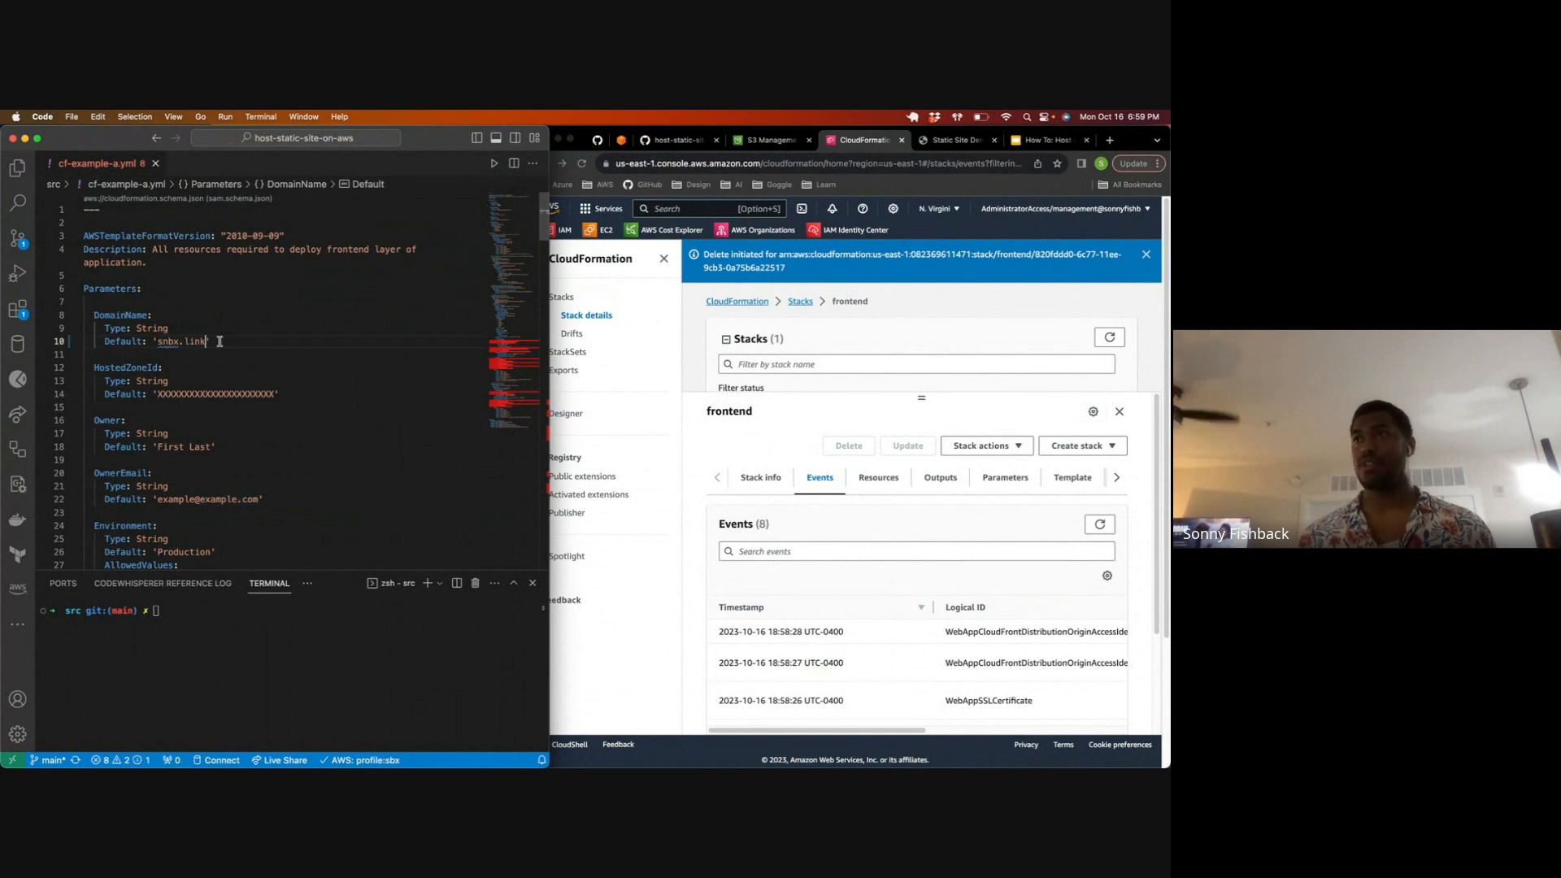
Step: Find Route 53 in the AWS console and open the snbx.link hosted zone
left_click(681, 240)
left_click(663, 208)
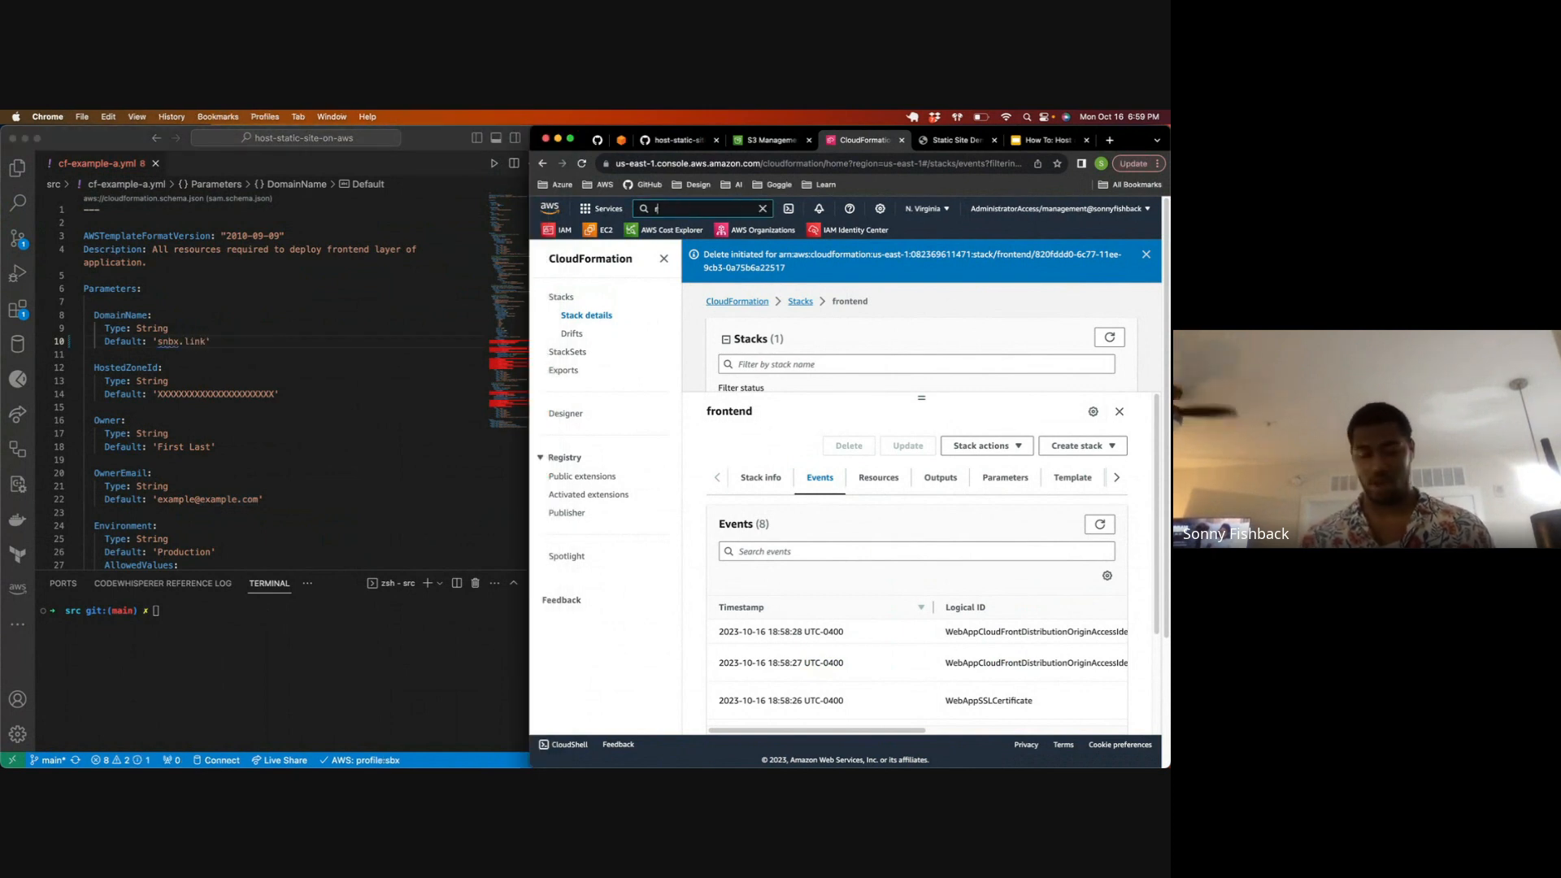
type("route 53")
left_click(843, 326)
left_click(181, 394)
left_click_drag(158, 394, 265, 386)
left_click(280, 434)
left_click(829, 372)
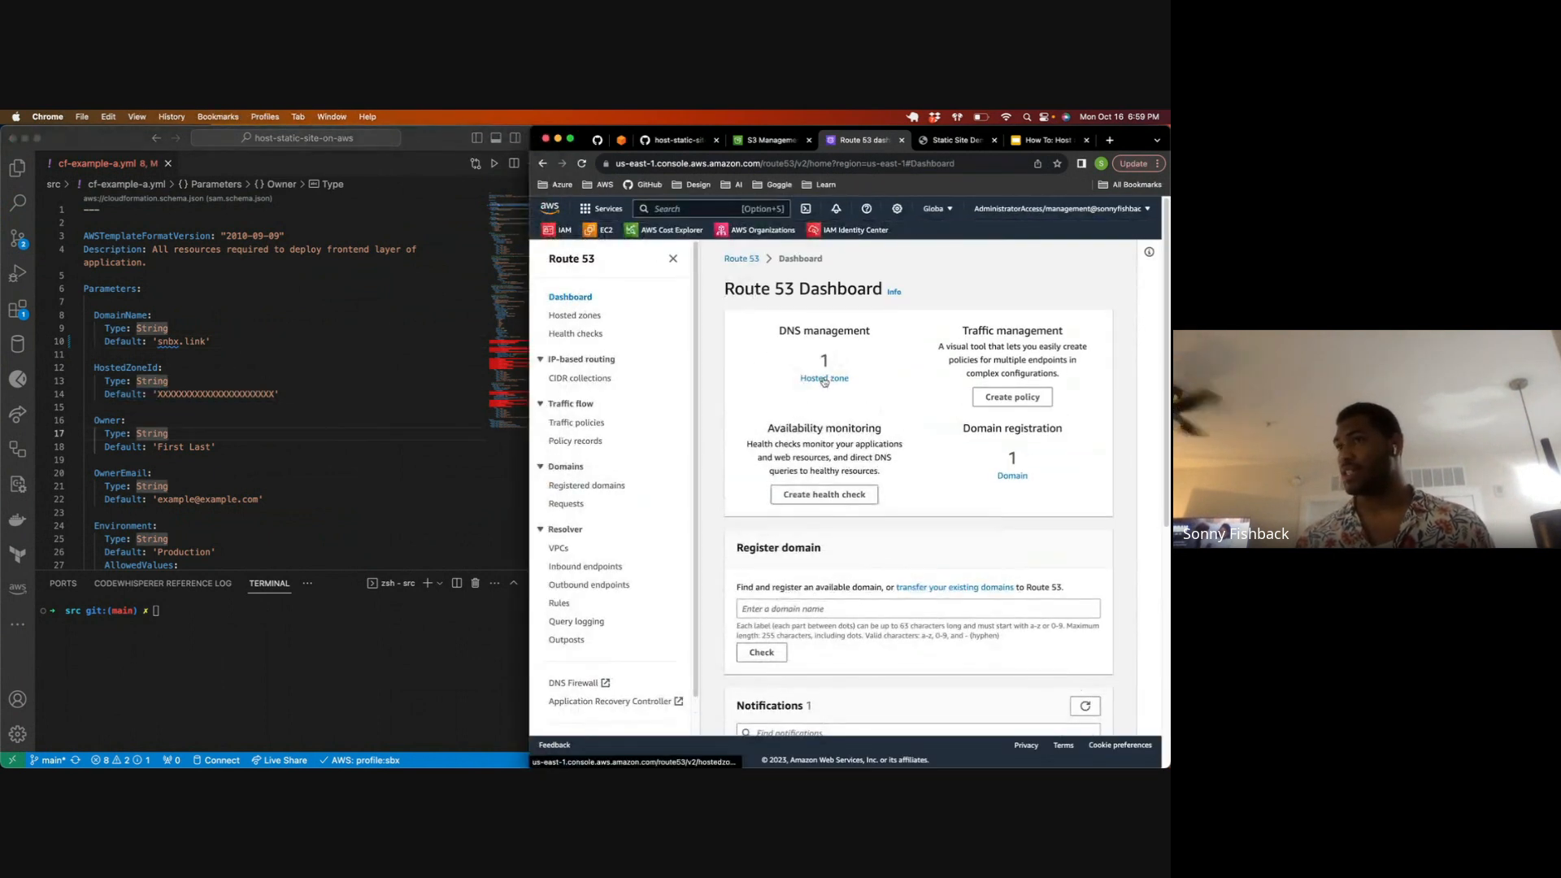
left_click(820, 379)
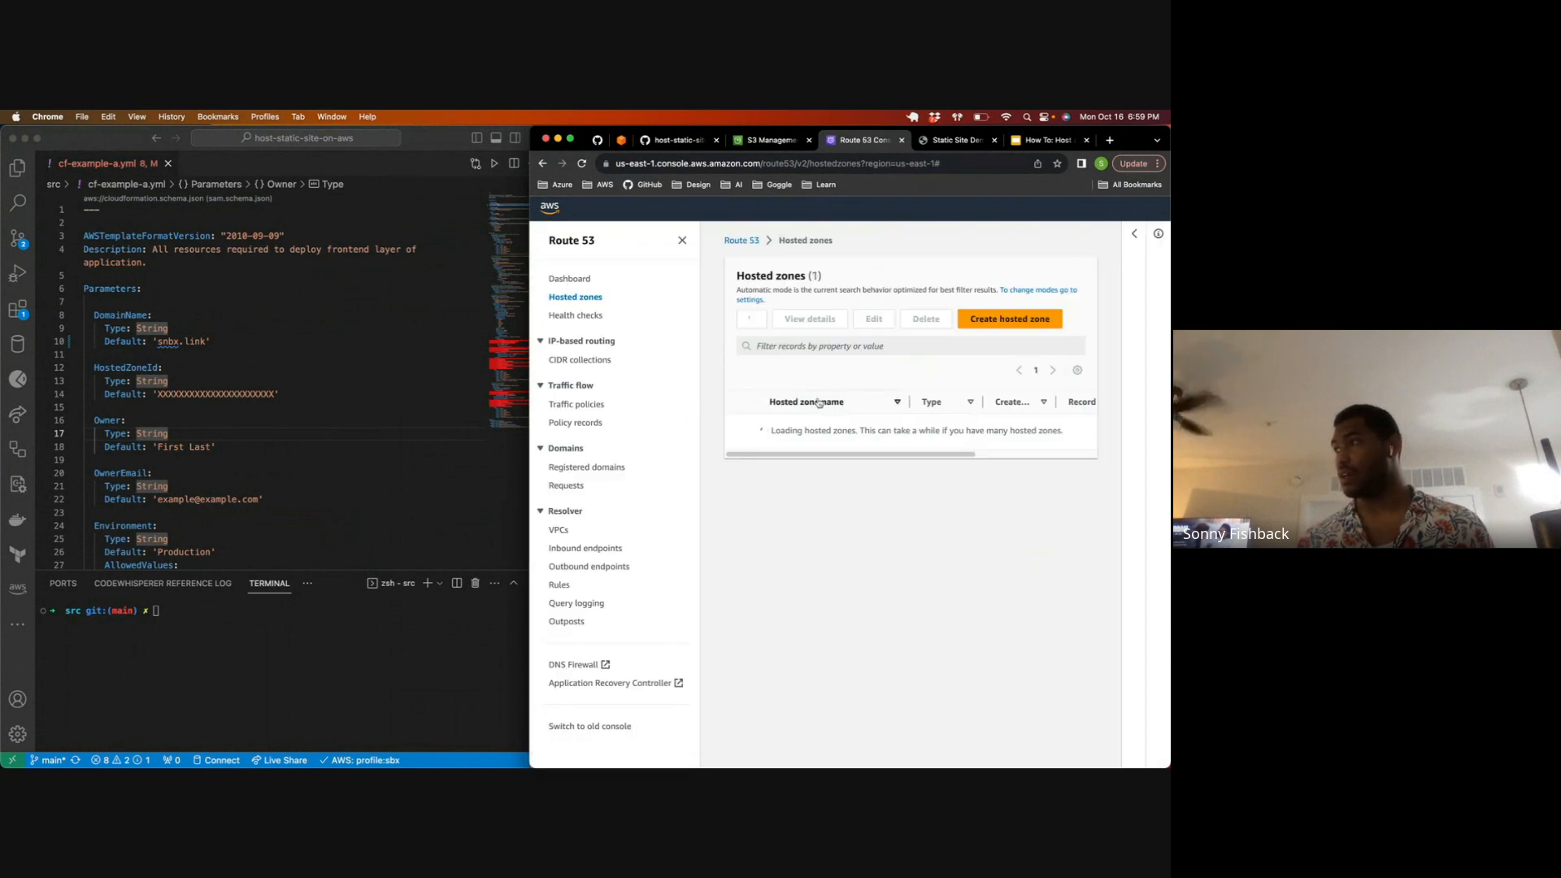
left_click(793, 444)
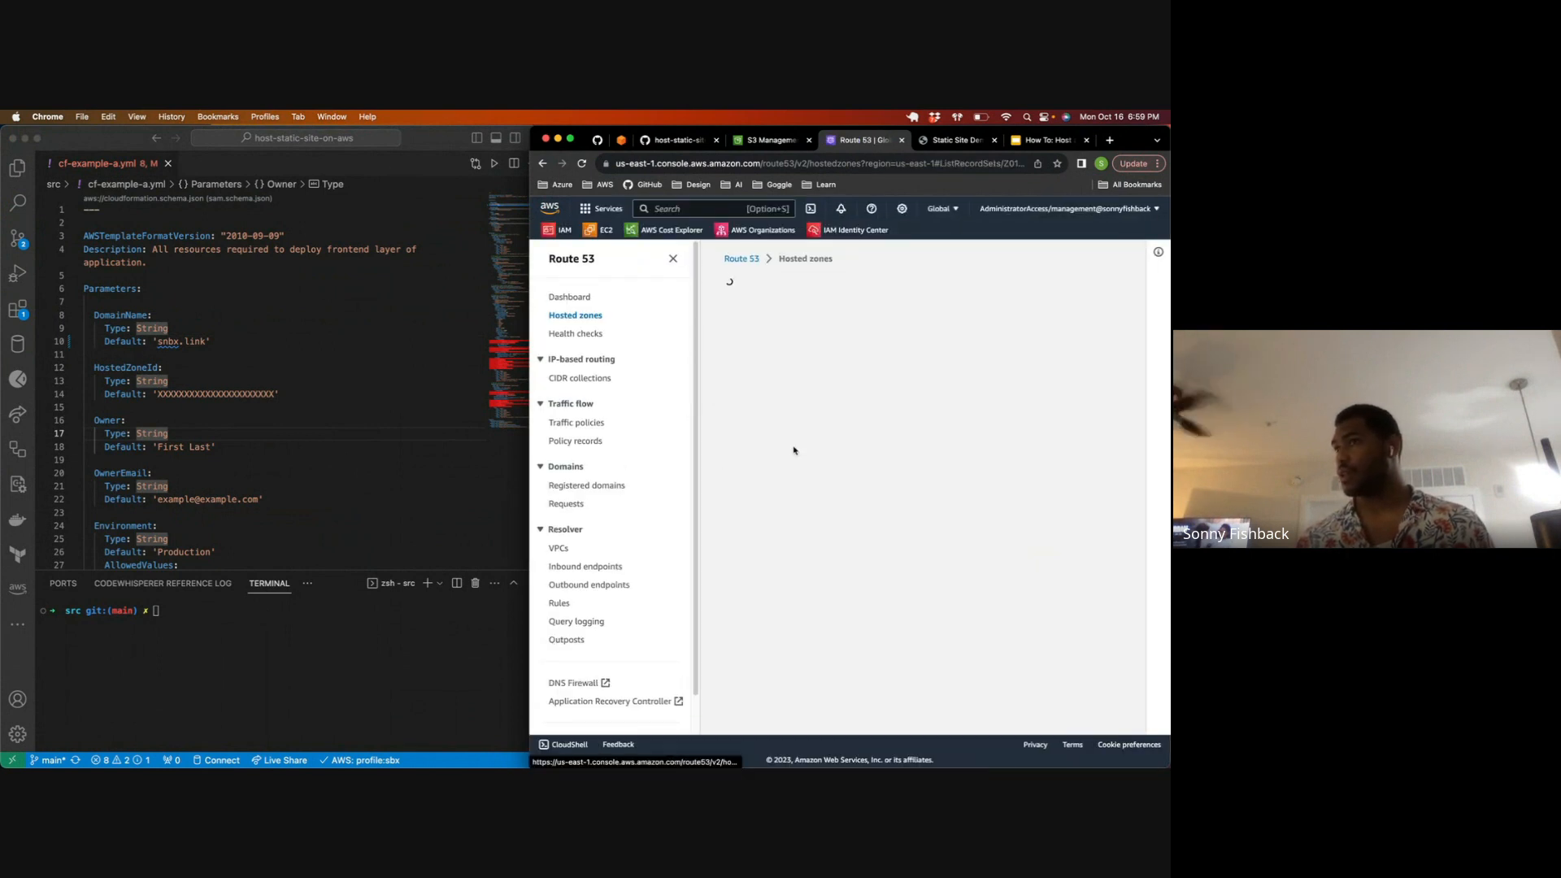
Step: Copy the hosted zone ID from the snbx.link zone details and paste it as the HostedZoneId parameter's default in the template
left_click(141, 307)
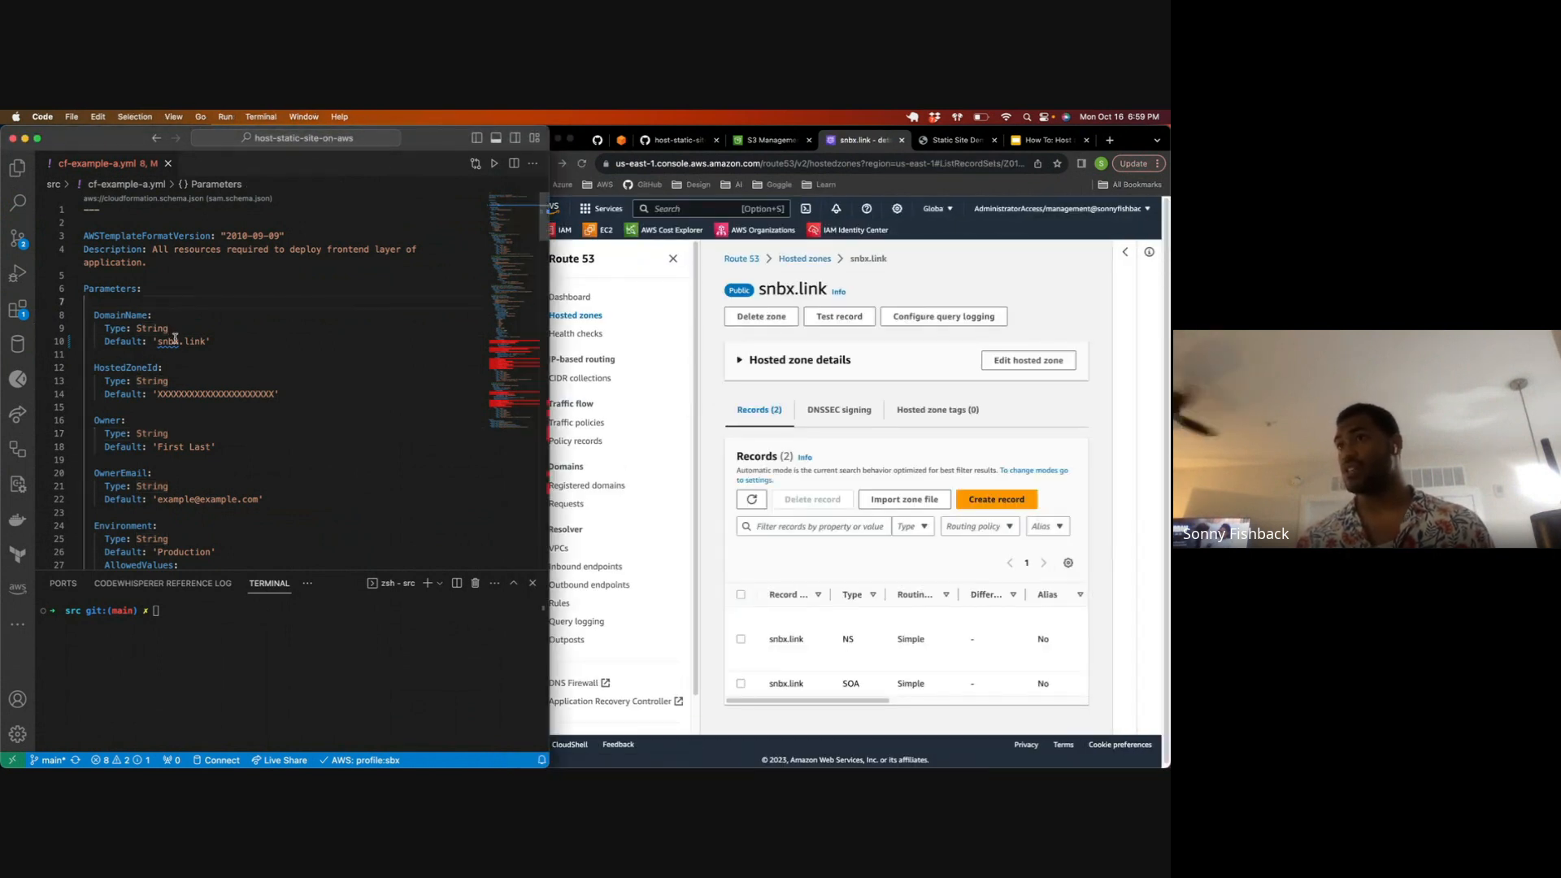
left_click_drag(158, 342, 212, 341)
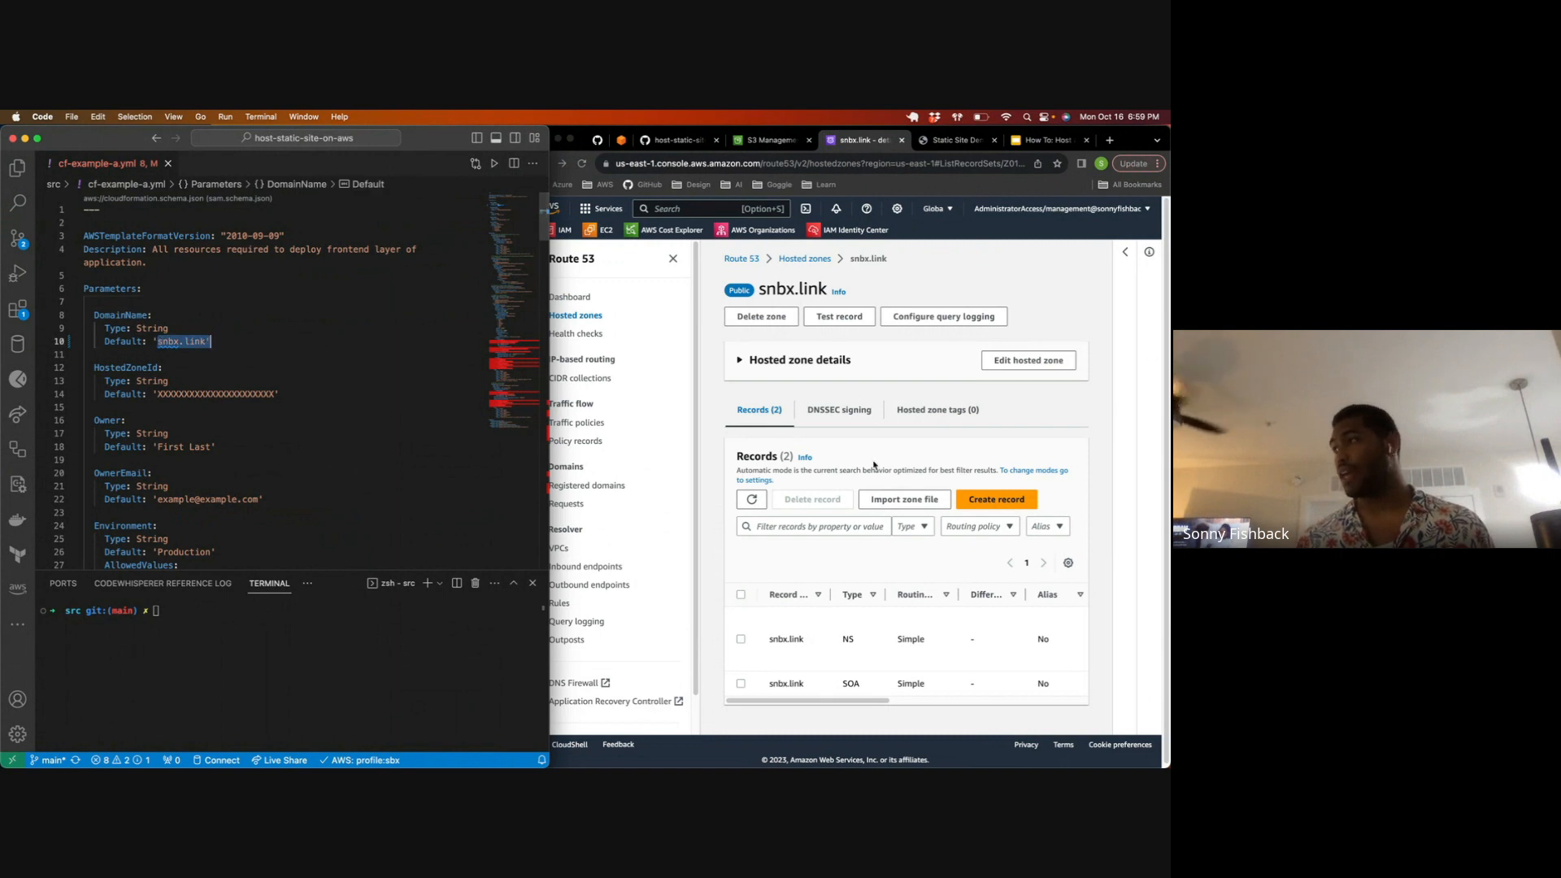
left_click(740, 360)
left_click_drag(836, 443, 725, 448)
key("cmd+c")
left_click(206, 360)
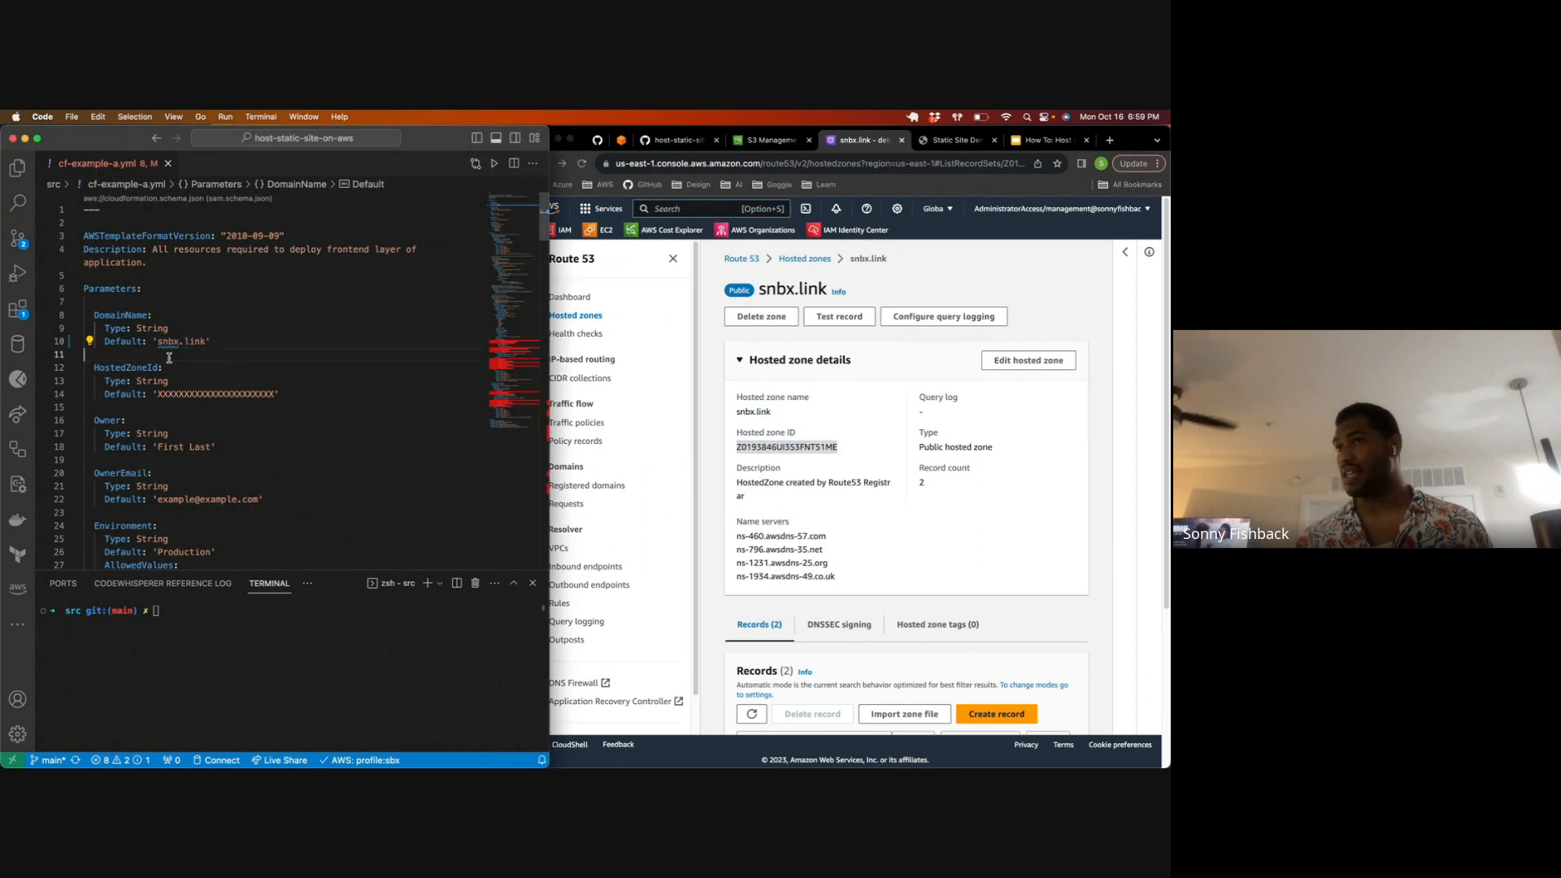
left_click_drag(157, 394, 279, 395)
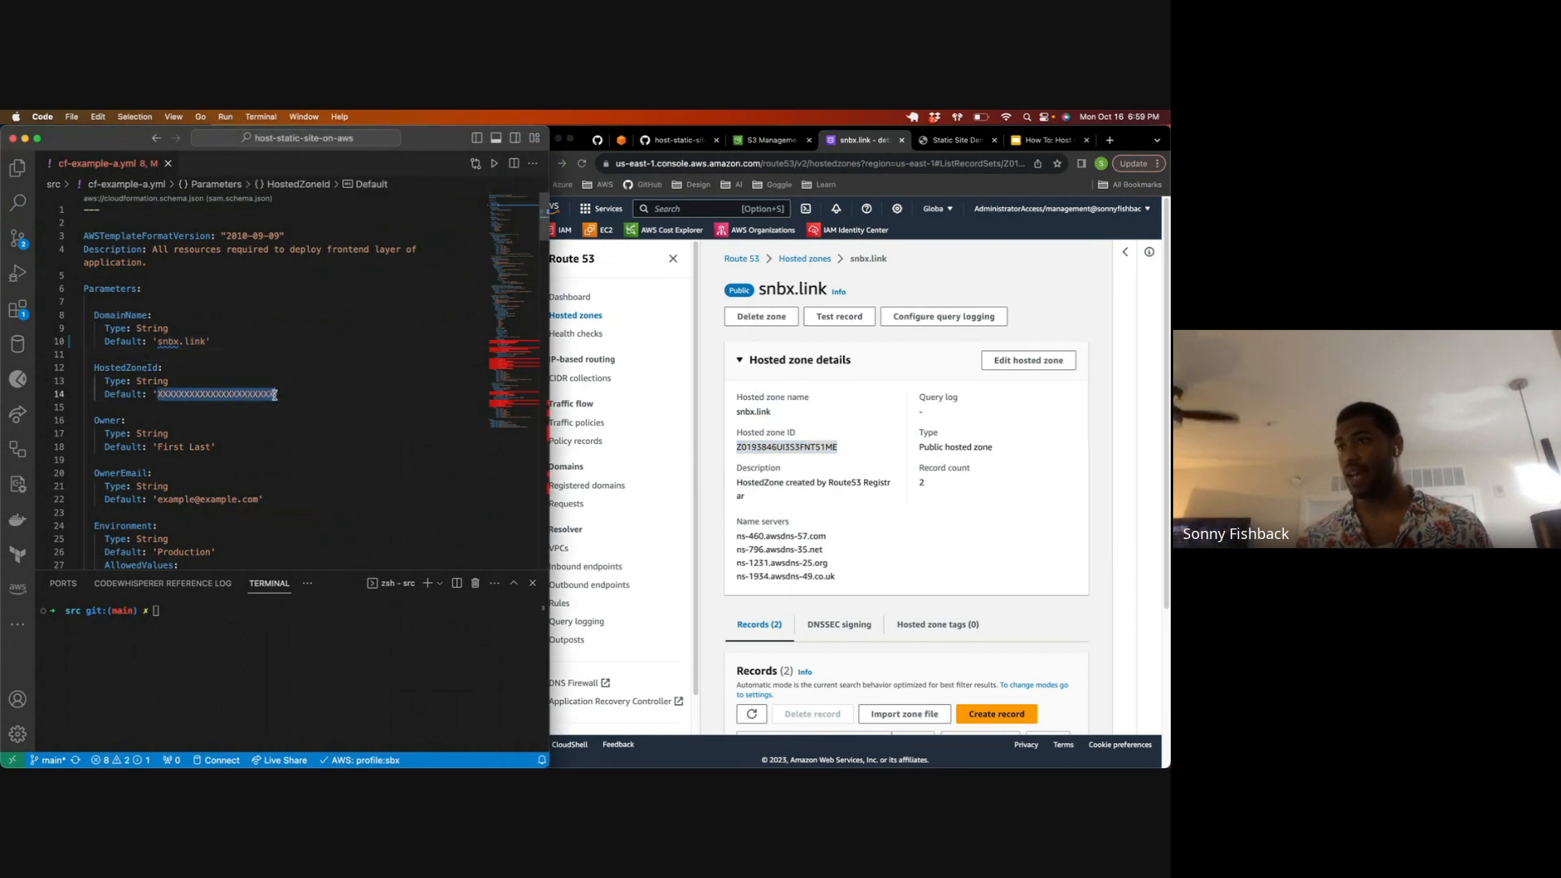
key("cmd+v")
Step: Look through the template, recall the create-stack command in the terminal, change the stack name to frontend2 and run it
scroll(273, 387, "down", 20)
scroll(273, 386, "down", 2)
scroll(273, 386, "up", 15)
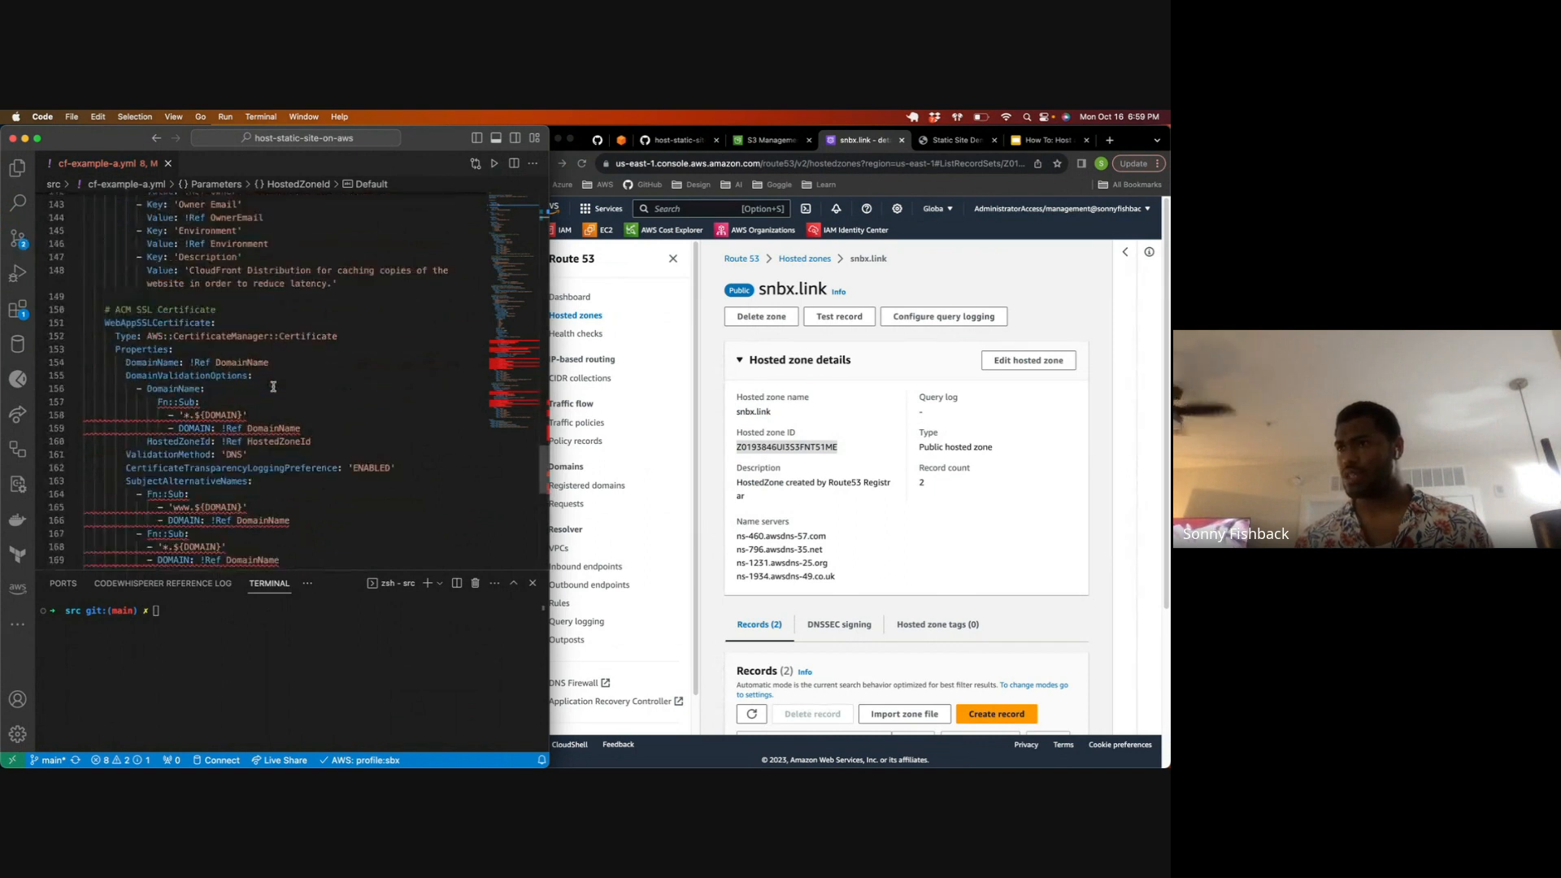
scroll(273, 387, "up", 15)
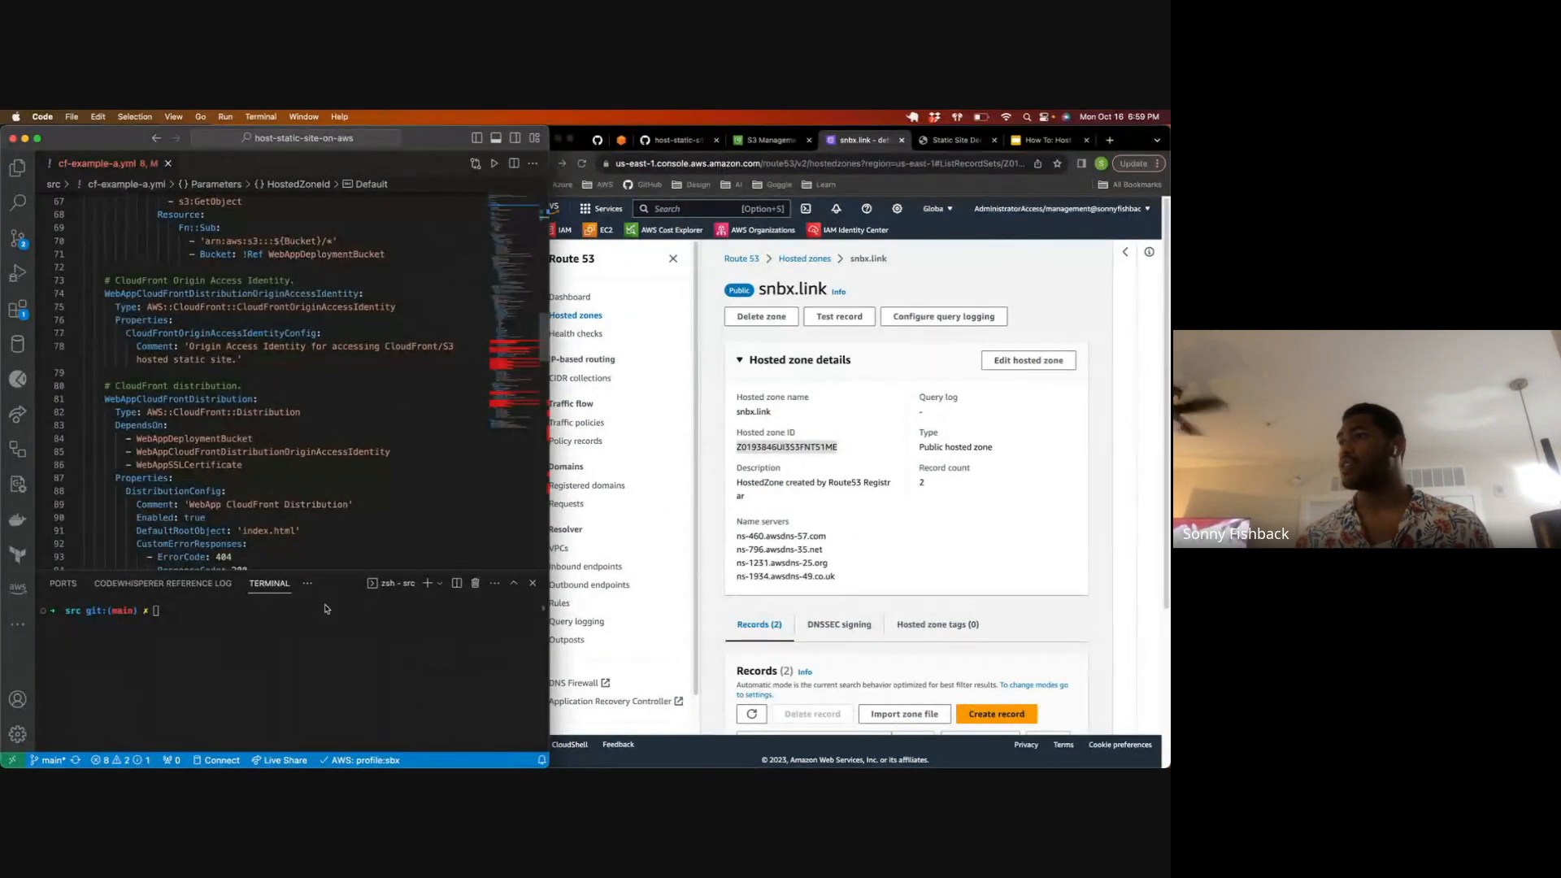
left_click(314, 627)
key("Up")
key("Left")
key("Left")
key("Left")
key("Left")
key("Left")
key("Left")
key("Left")
key("Left")
key("Left")
key("Left")
key("Left")
key("Left")
key("Left")
key("Left")
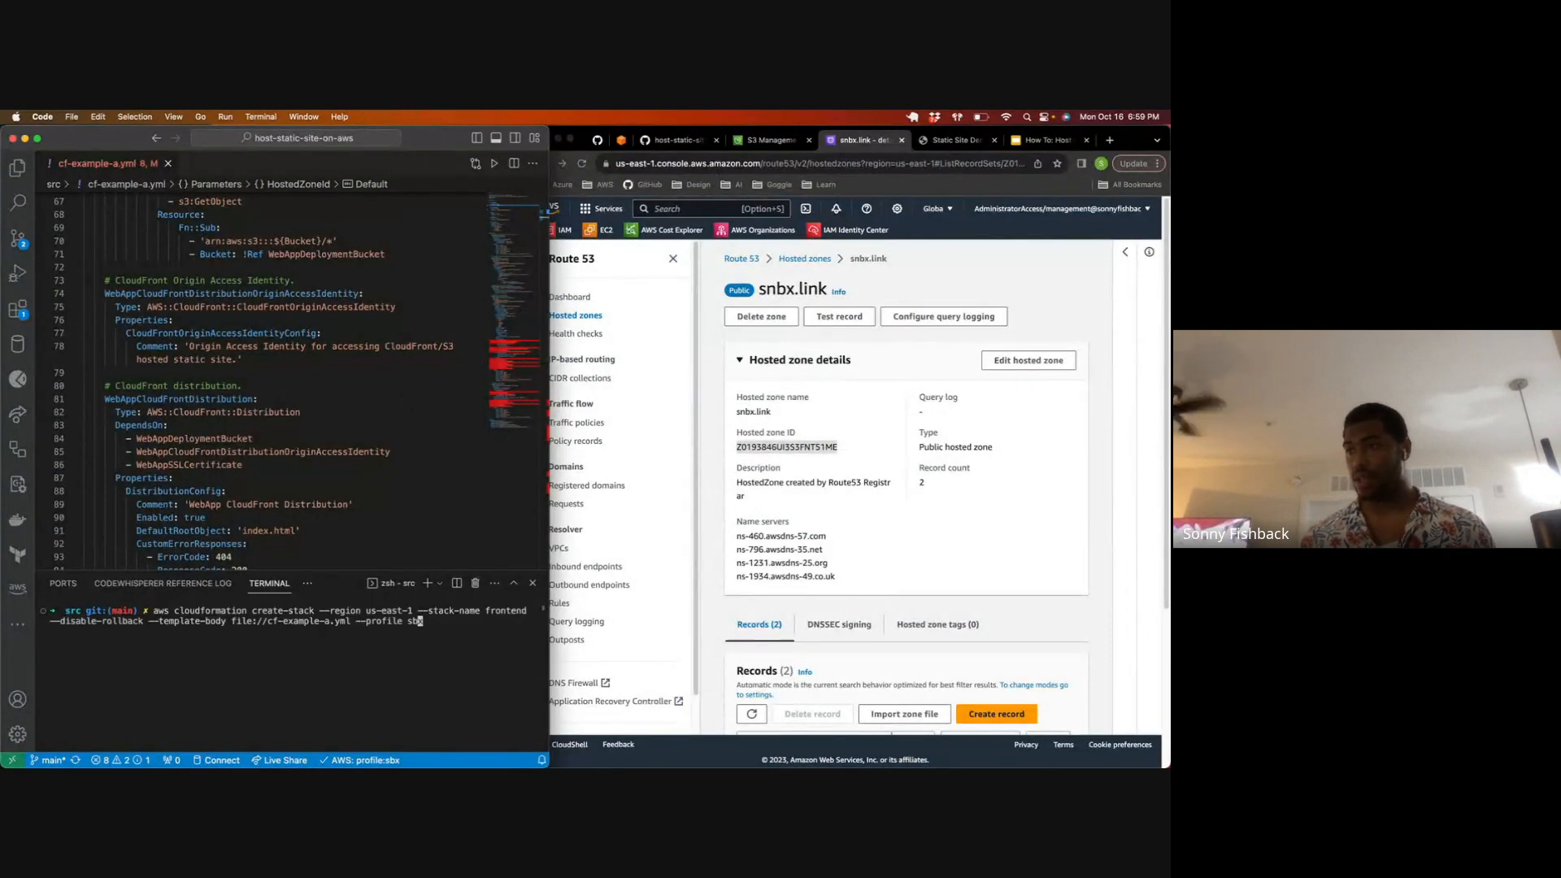
key("Left")
key("Left")
key("Left")
key("Left")
key("Left")
key("Left")
key("Left")
key("Left")
key("Left")
key("Left")
key("Left")
key("Left")
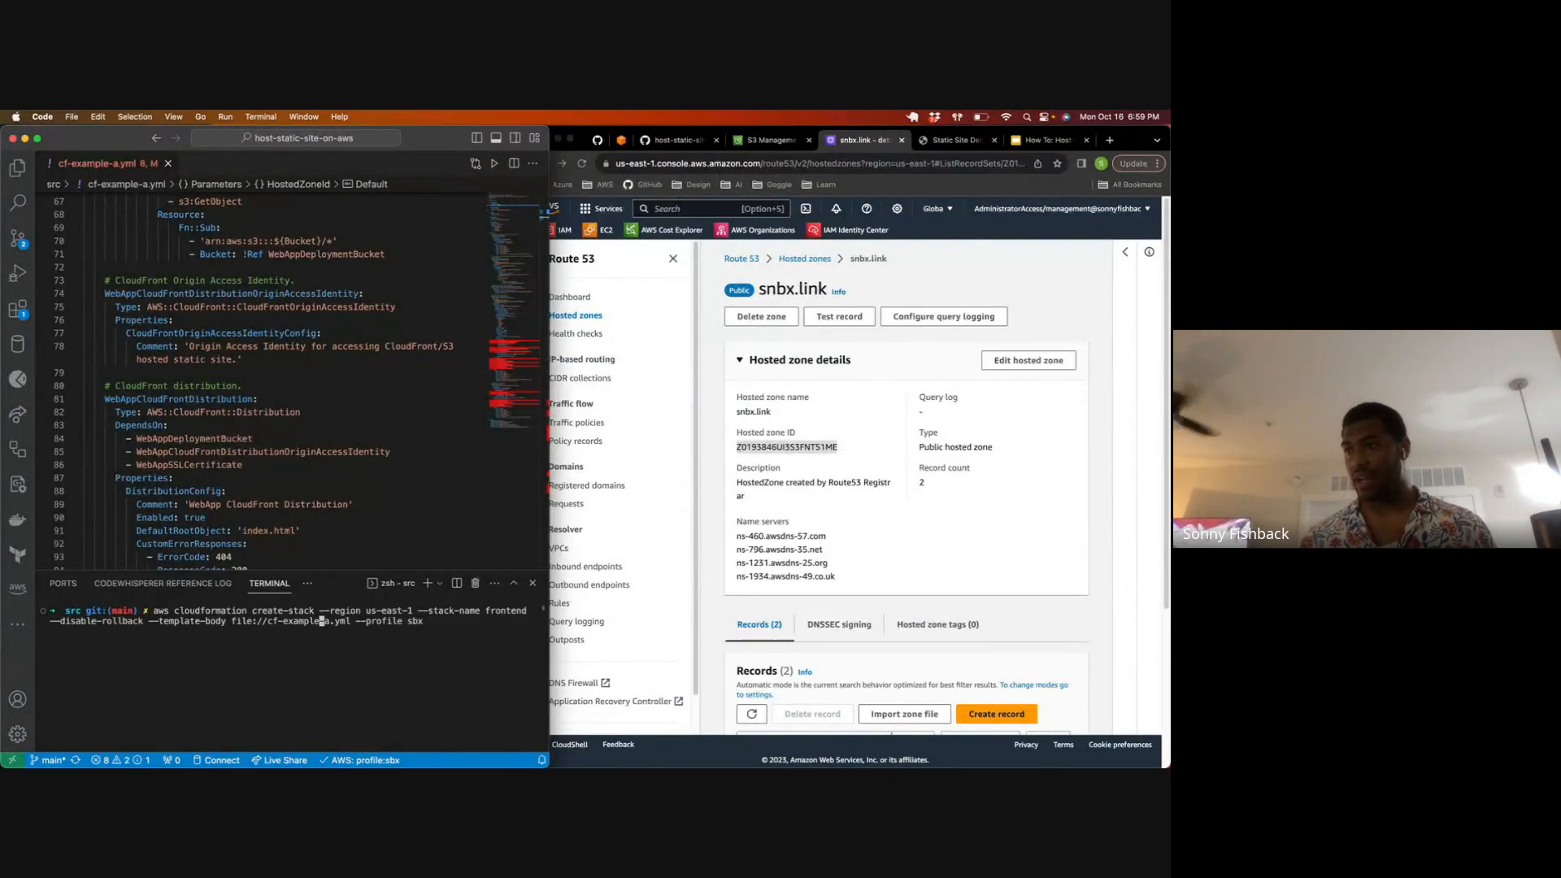
key("Left")
key("Left")
key("Left")
key("Left")
key("Left")
key("Left")
key("Left")
key("Left")
key("Left")
key("Left")
key("Left")
key("Left")
key("Left")
key("Left")
key("Left")
key("Left")
key("Left")
key("Left")
key("Left")
key("Left")
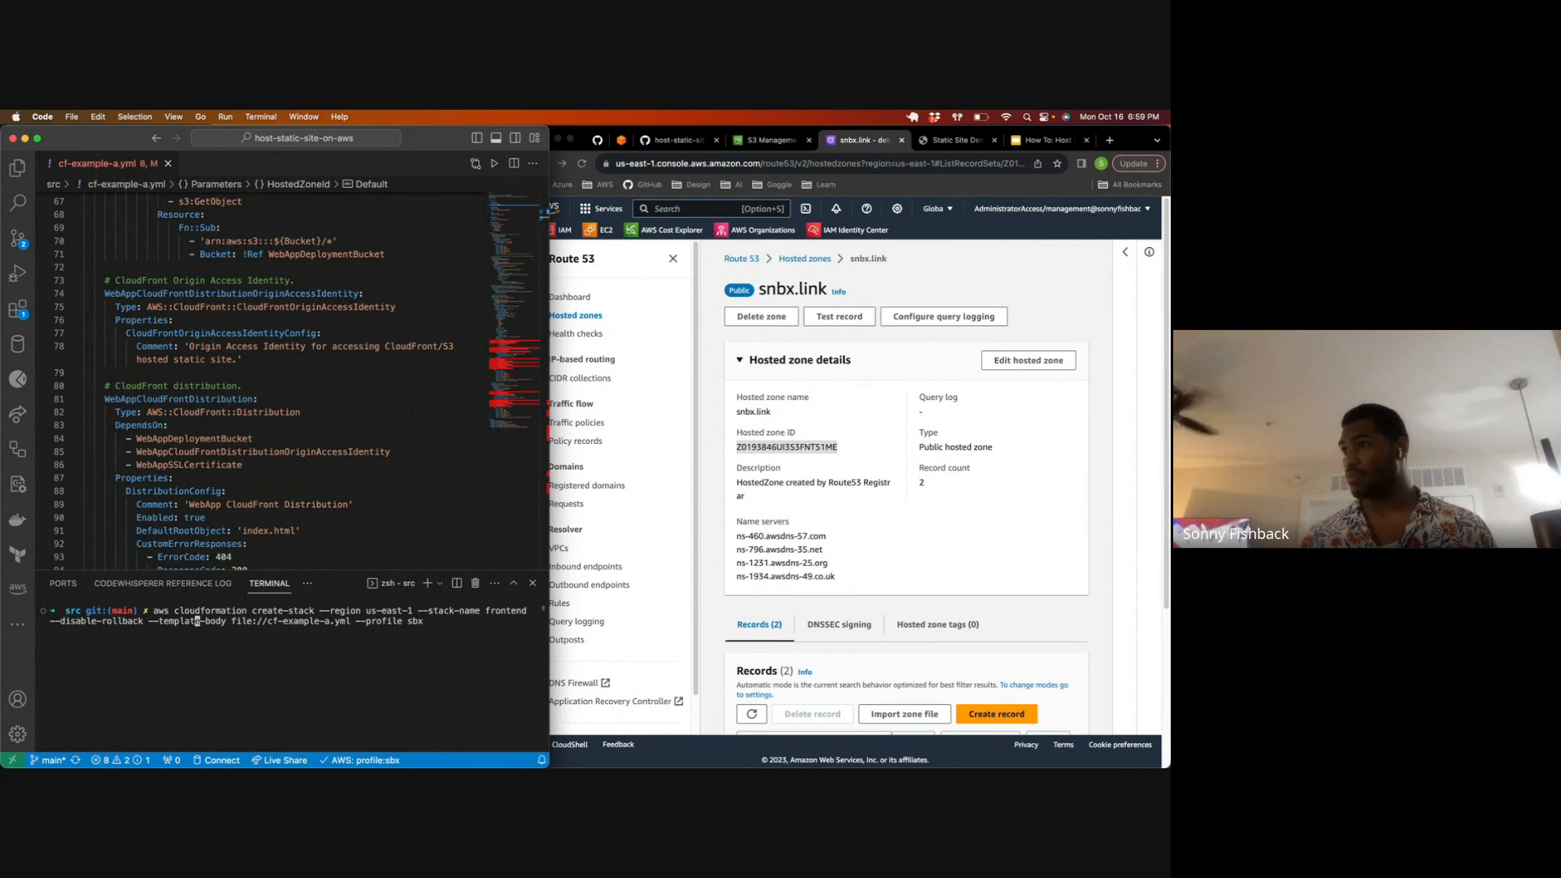
key("Left")
key("Left")
key("Left")
key("Left")
key("Left")
key("Left")
key("Left")
key("Left")
key("Left")
key("Left")
key("Left")
key("Left")
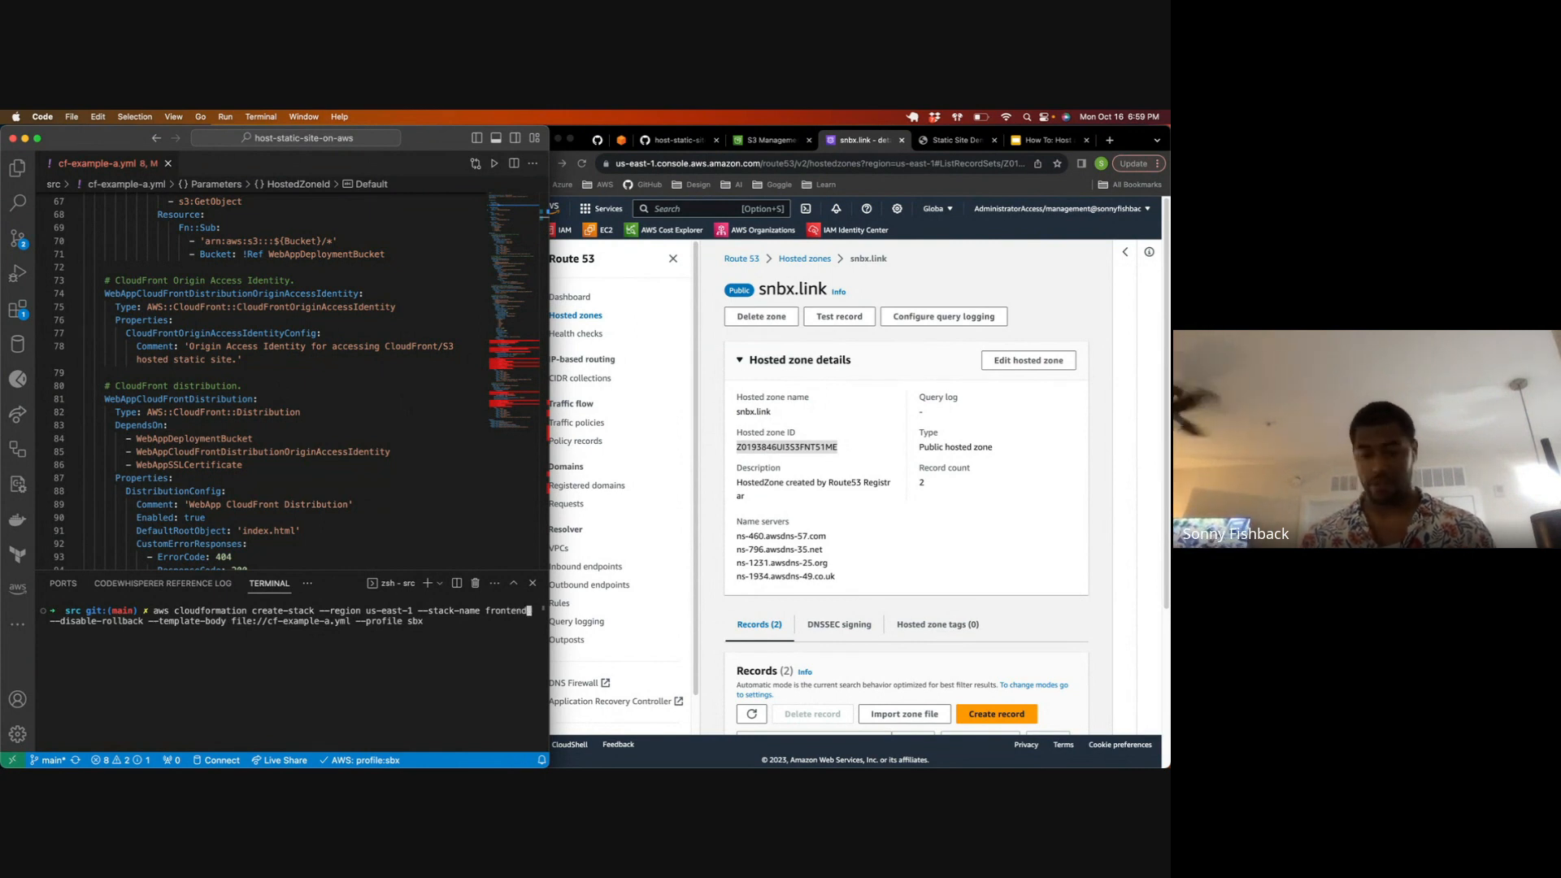
type("2")
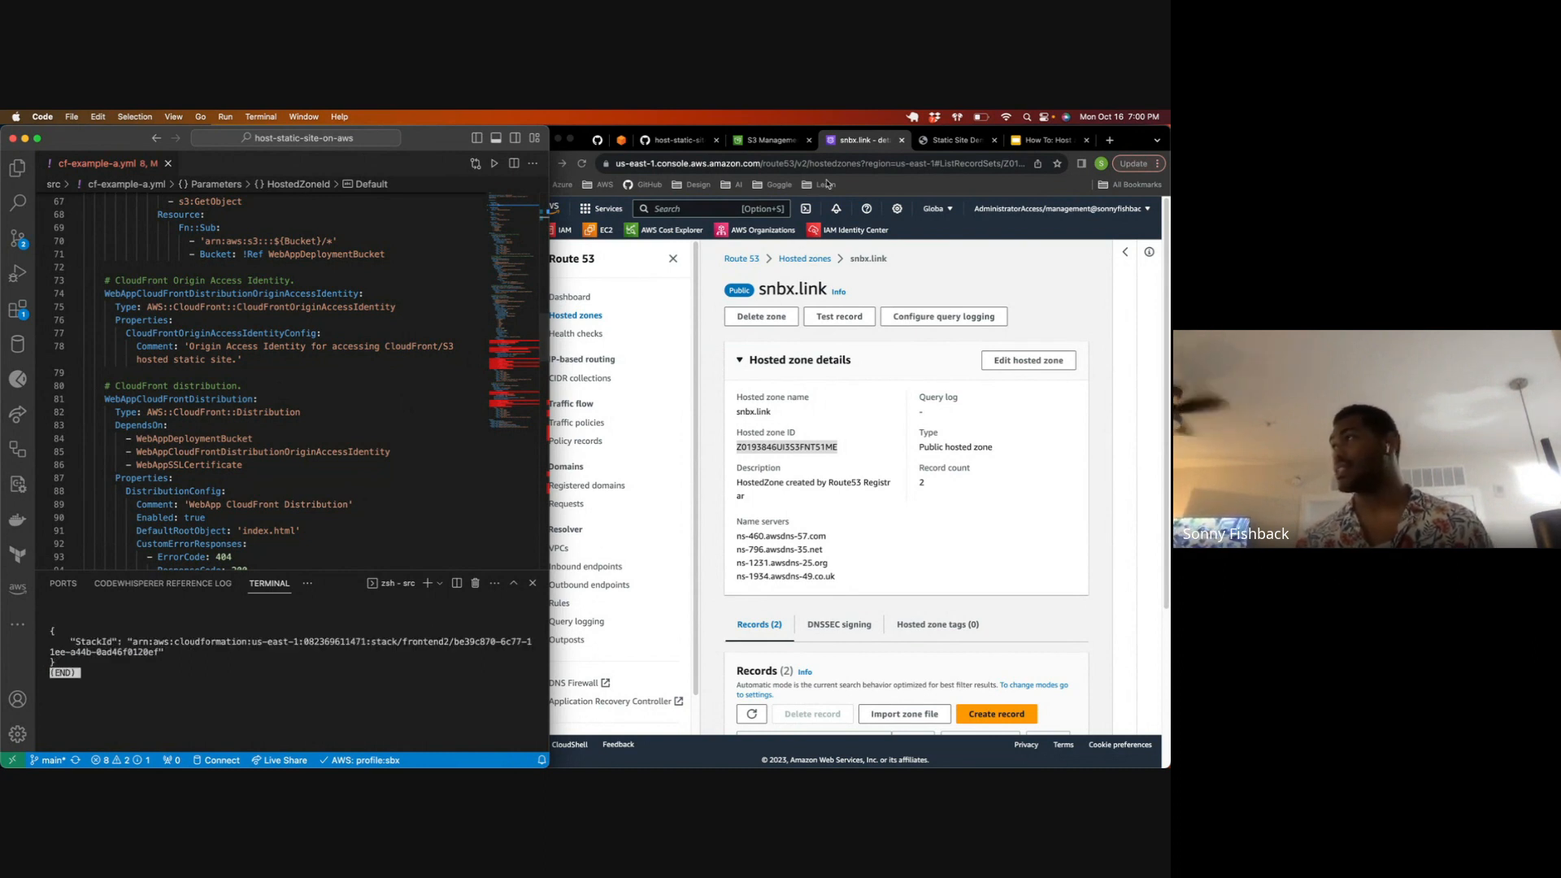
Step: Return to Chrome, enlarge its window and open the CloudFormation stack list from the Route 53 page
key("super+Tab")
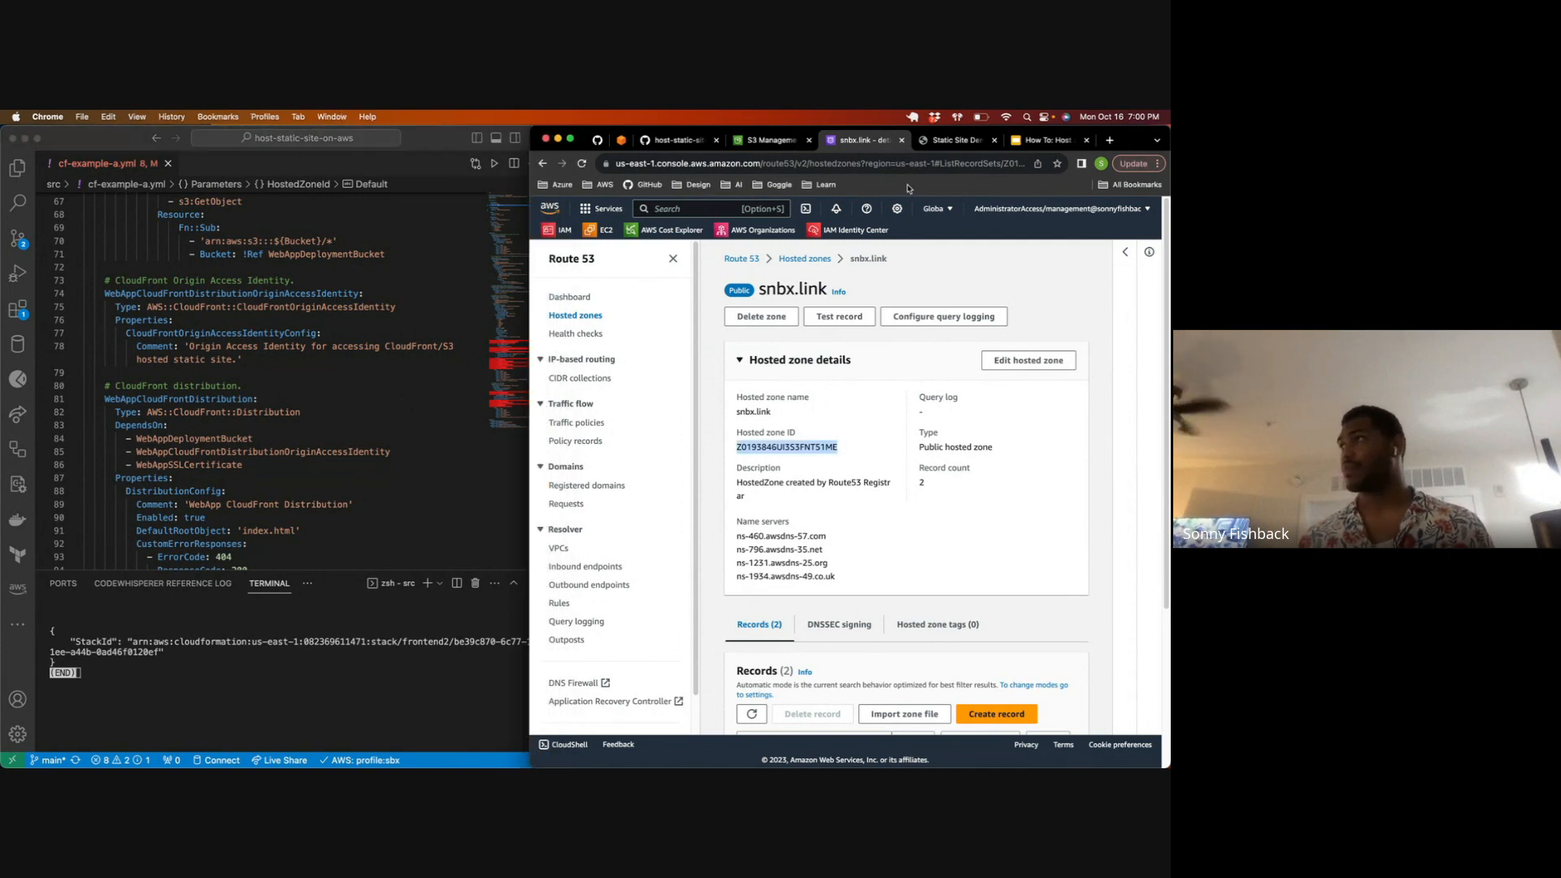
double_click(1128, 132)
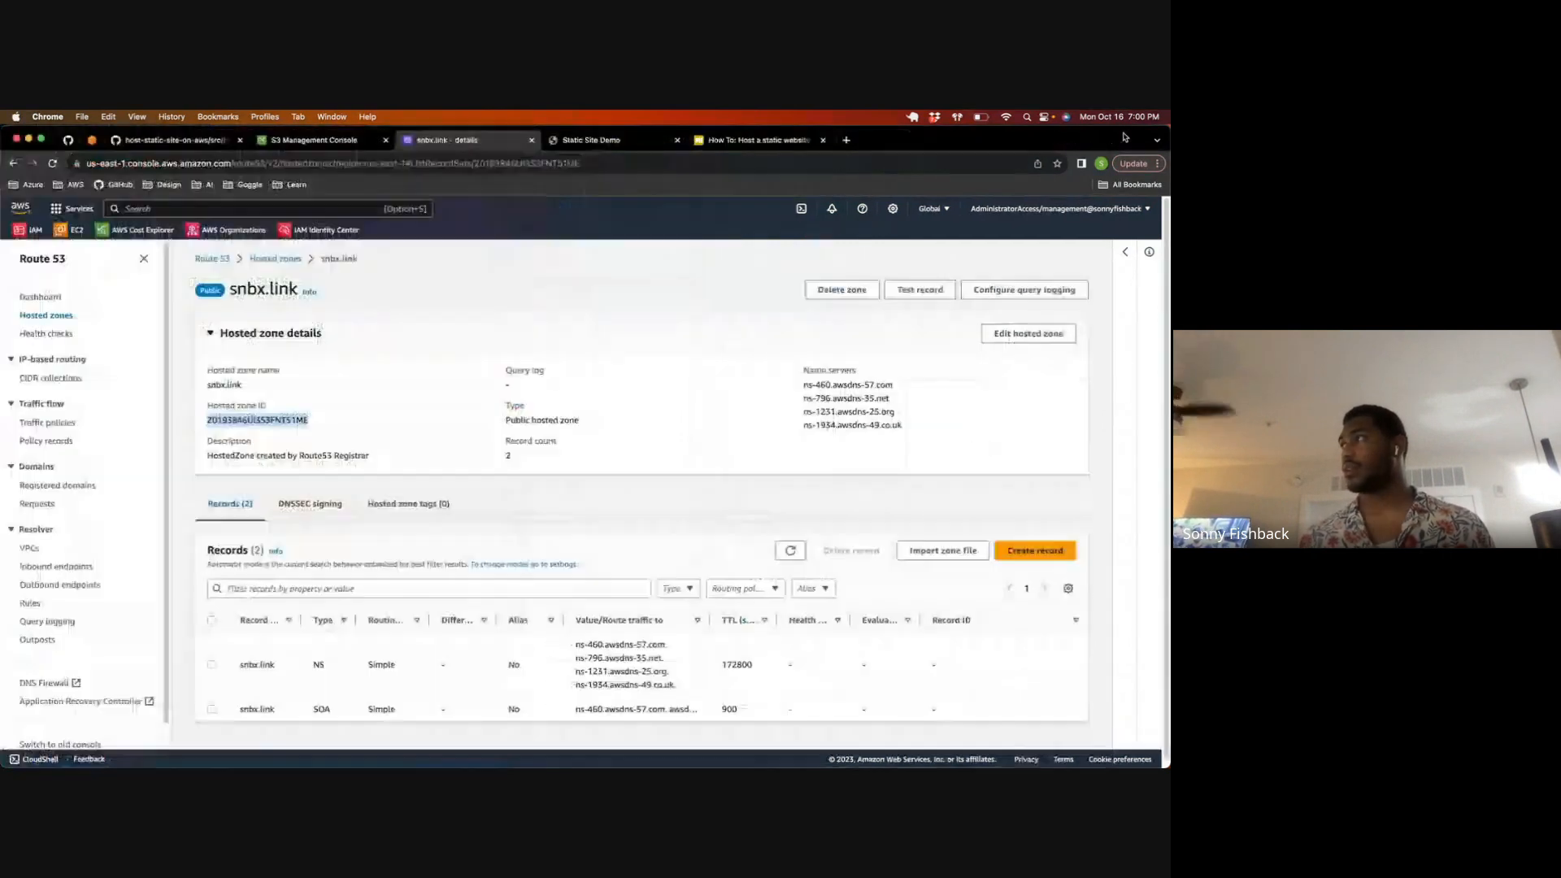
left_click(254, 207)
type("cloud")
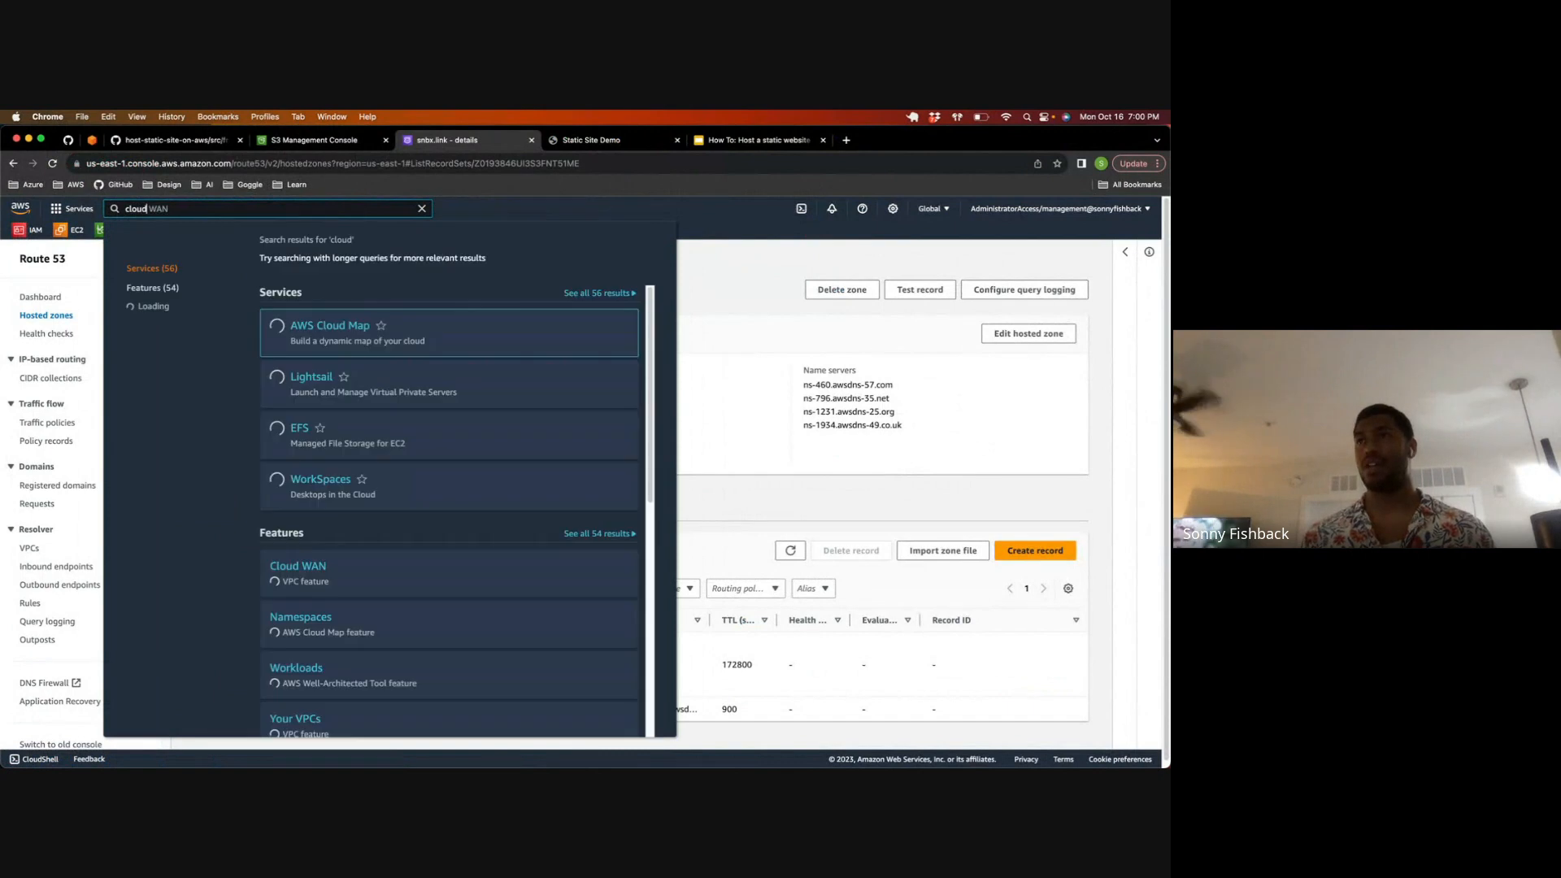
type("form")
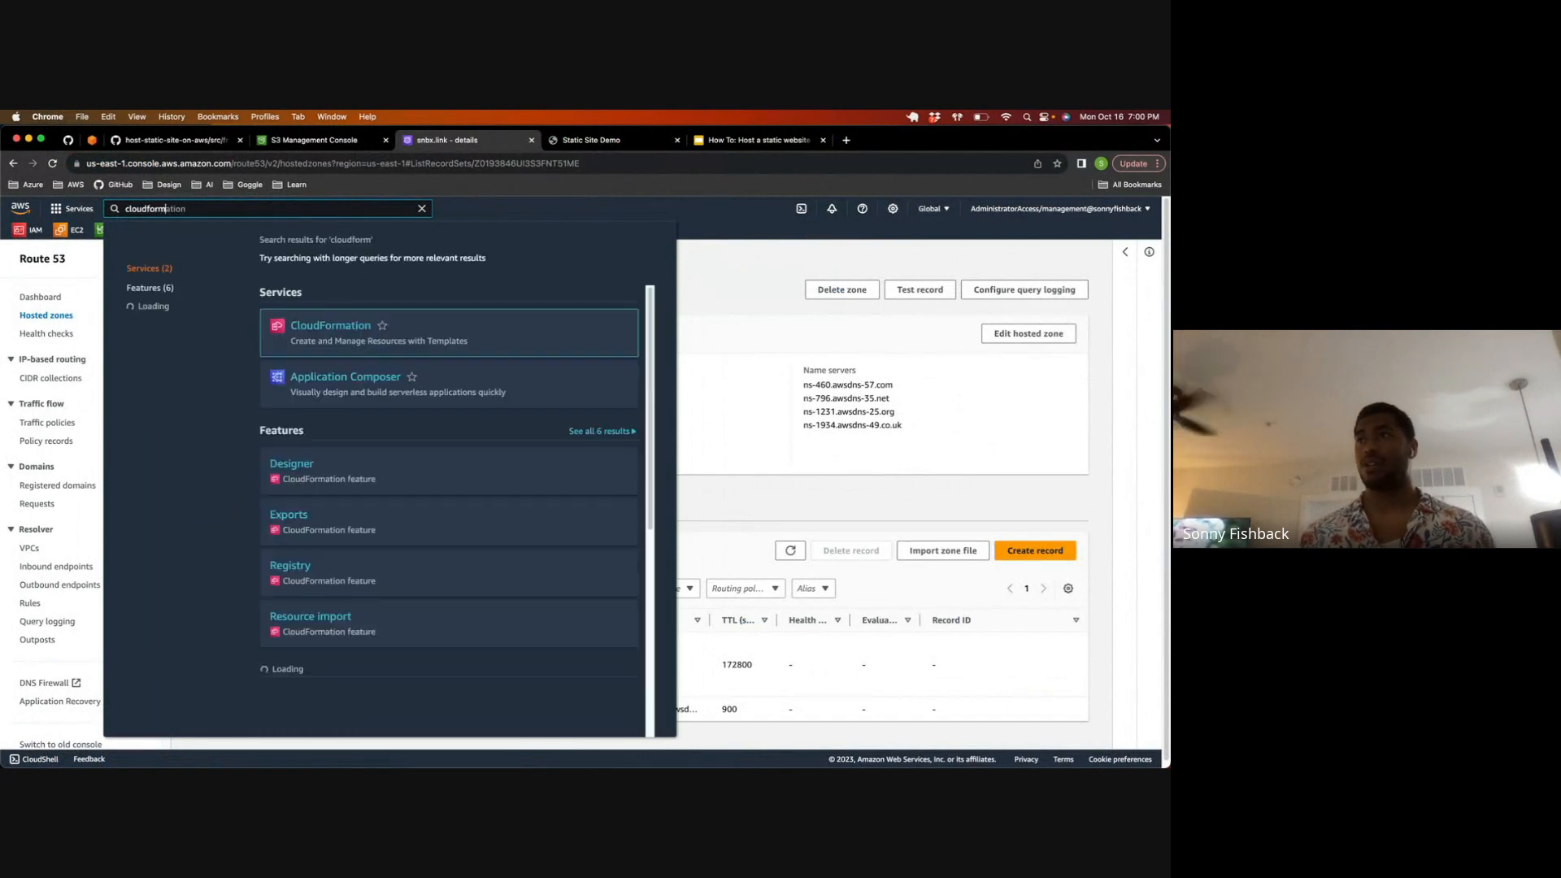
left_click(350, 328)
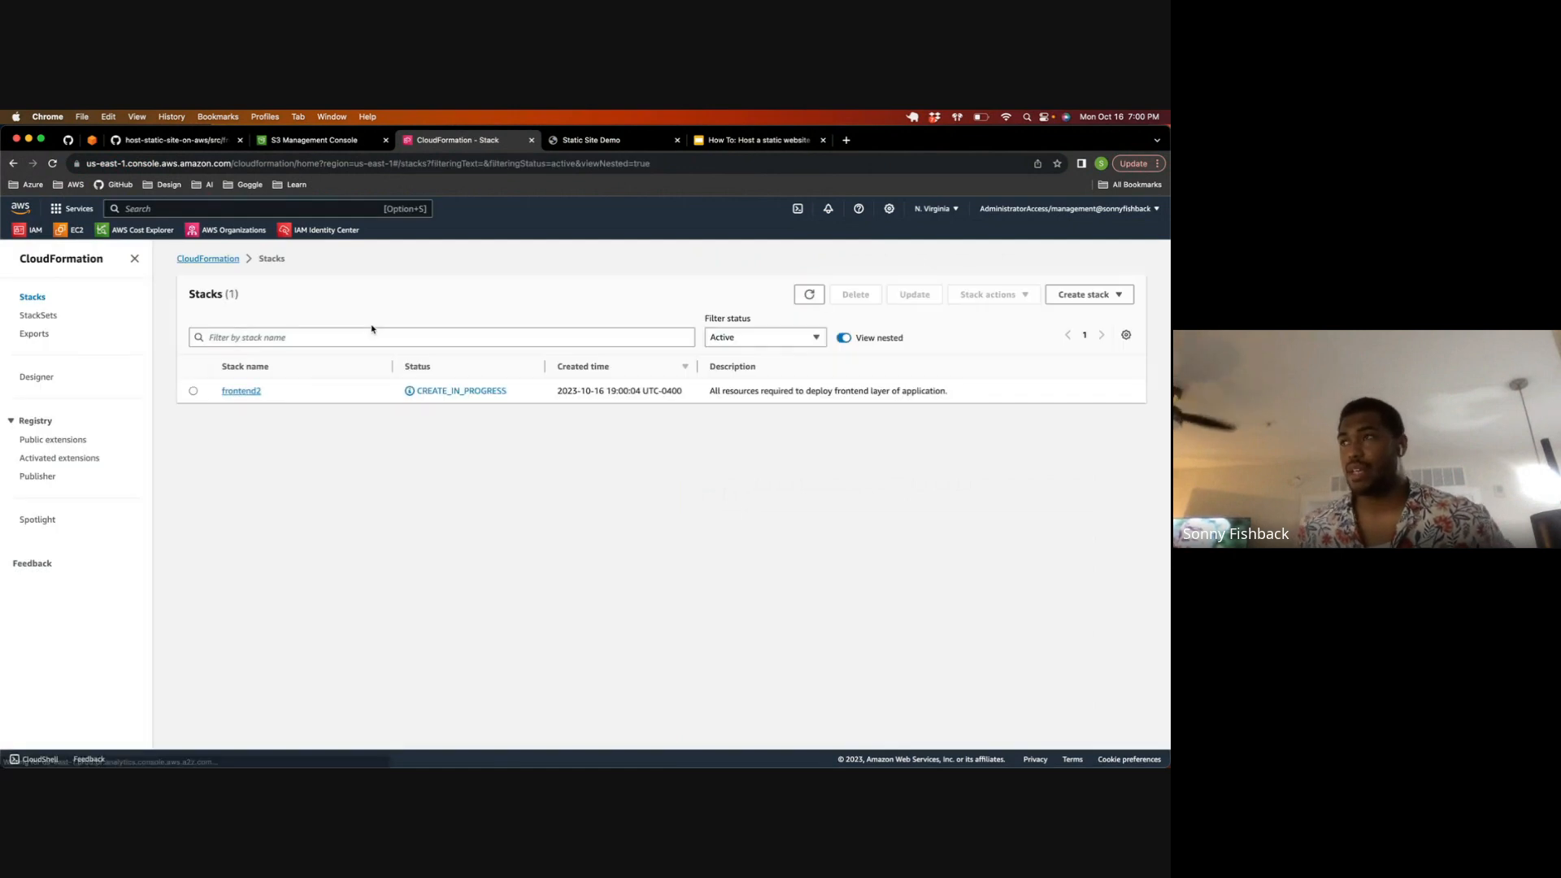
Step: Open the frontend2 stack's details, and bring up the Deploy Frontend to AWS S3 Bucket workflow in the host-static-site-on-aws GitHub repository's Actions
left_click(242, 393)
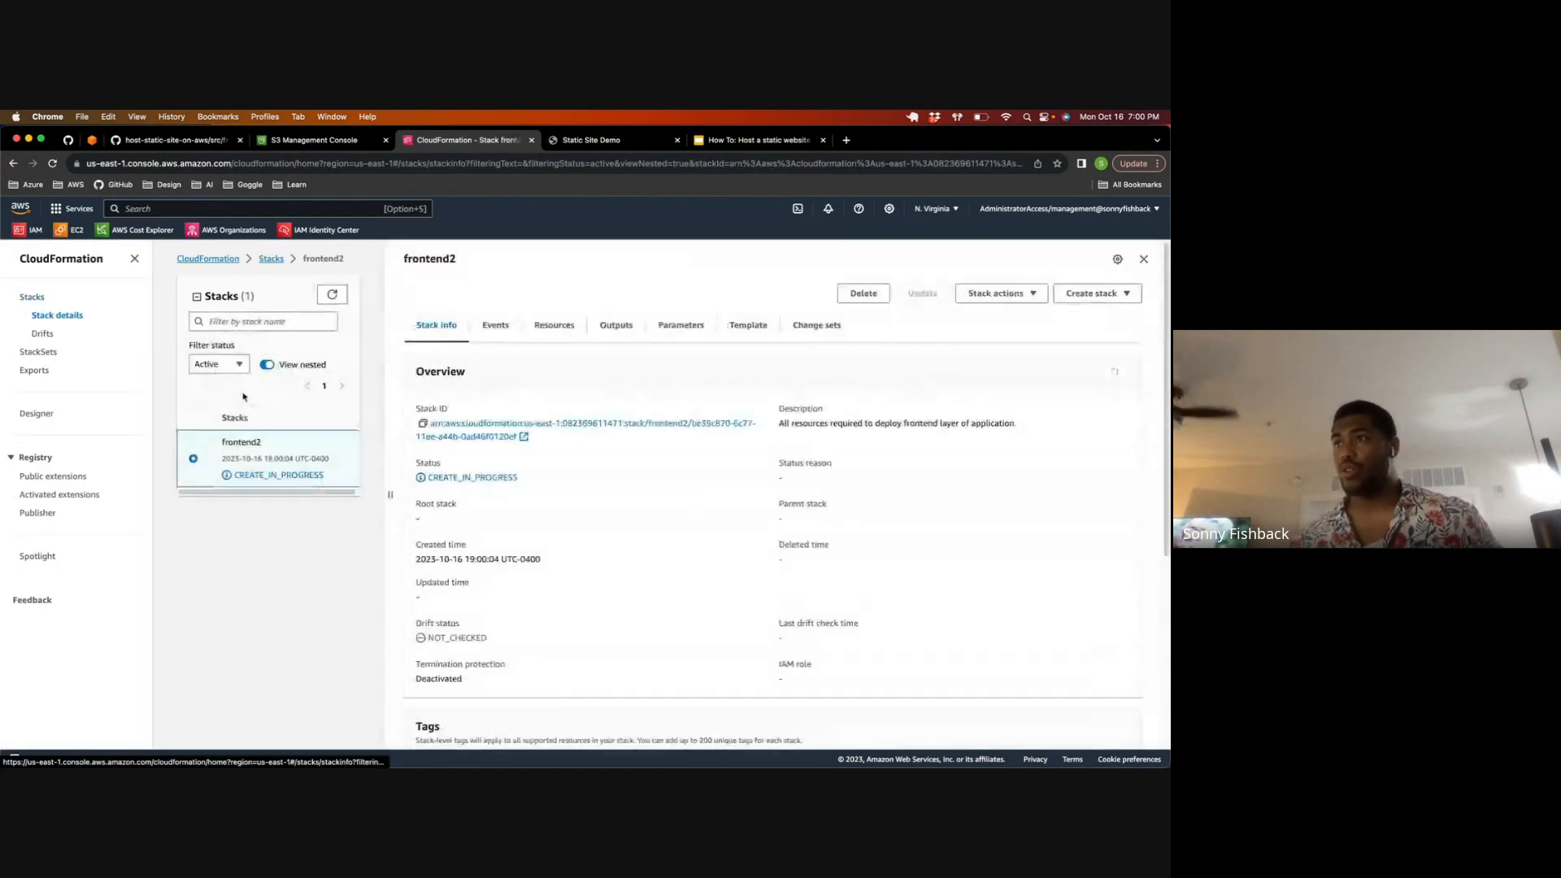
left_click(142, 146)
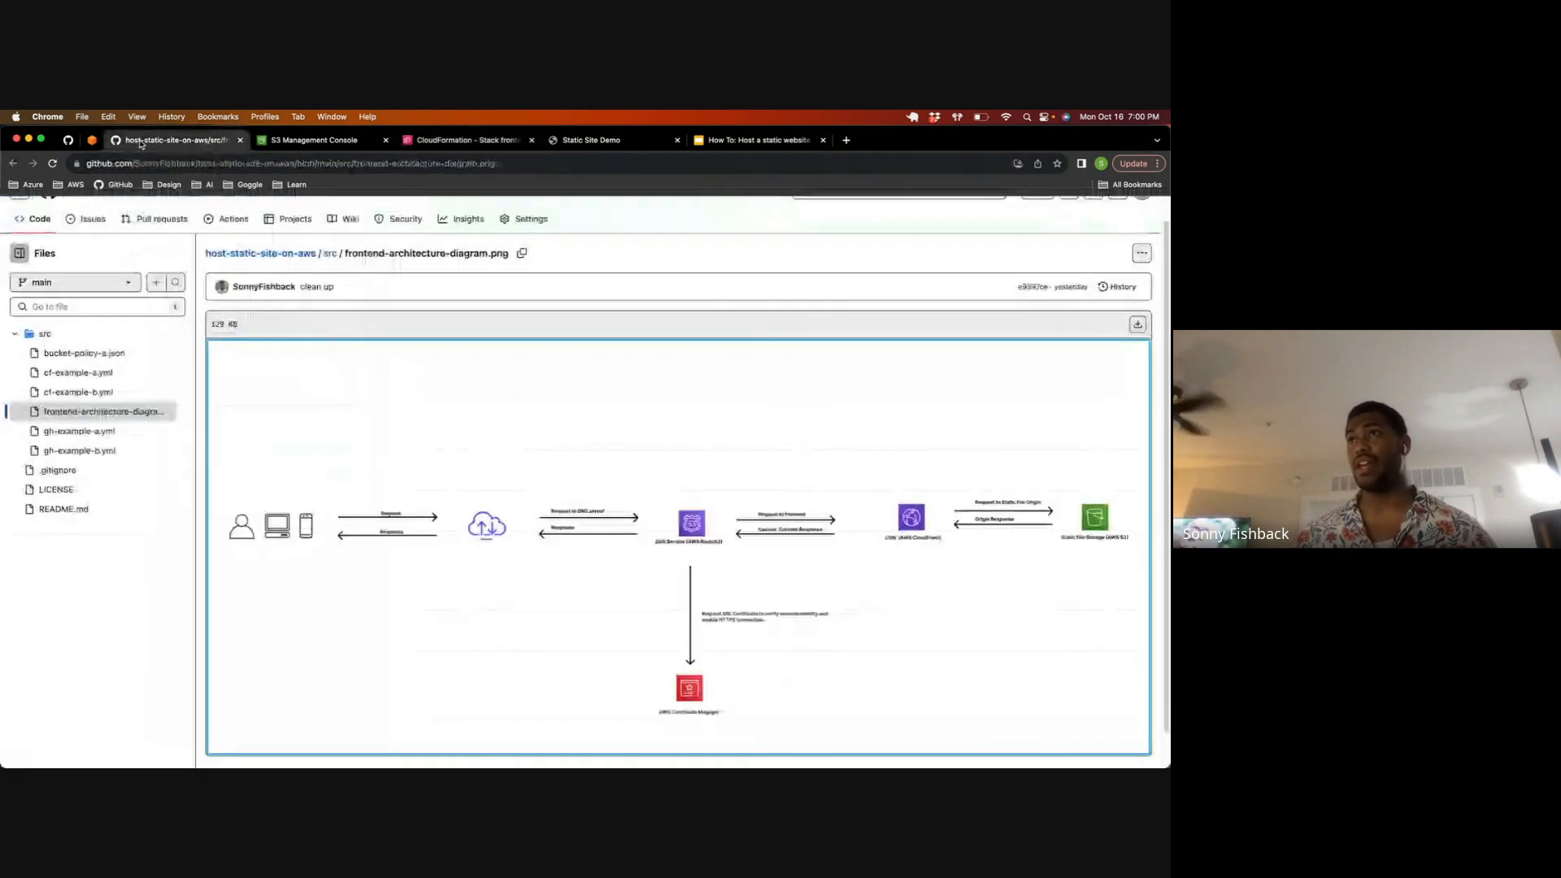
scroll(186, 296, "up", 1)
left_click(40, 246)
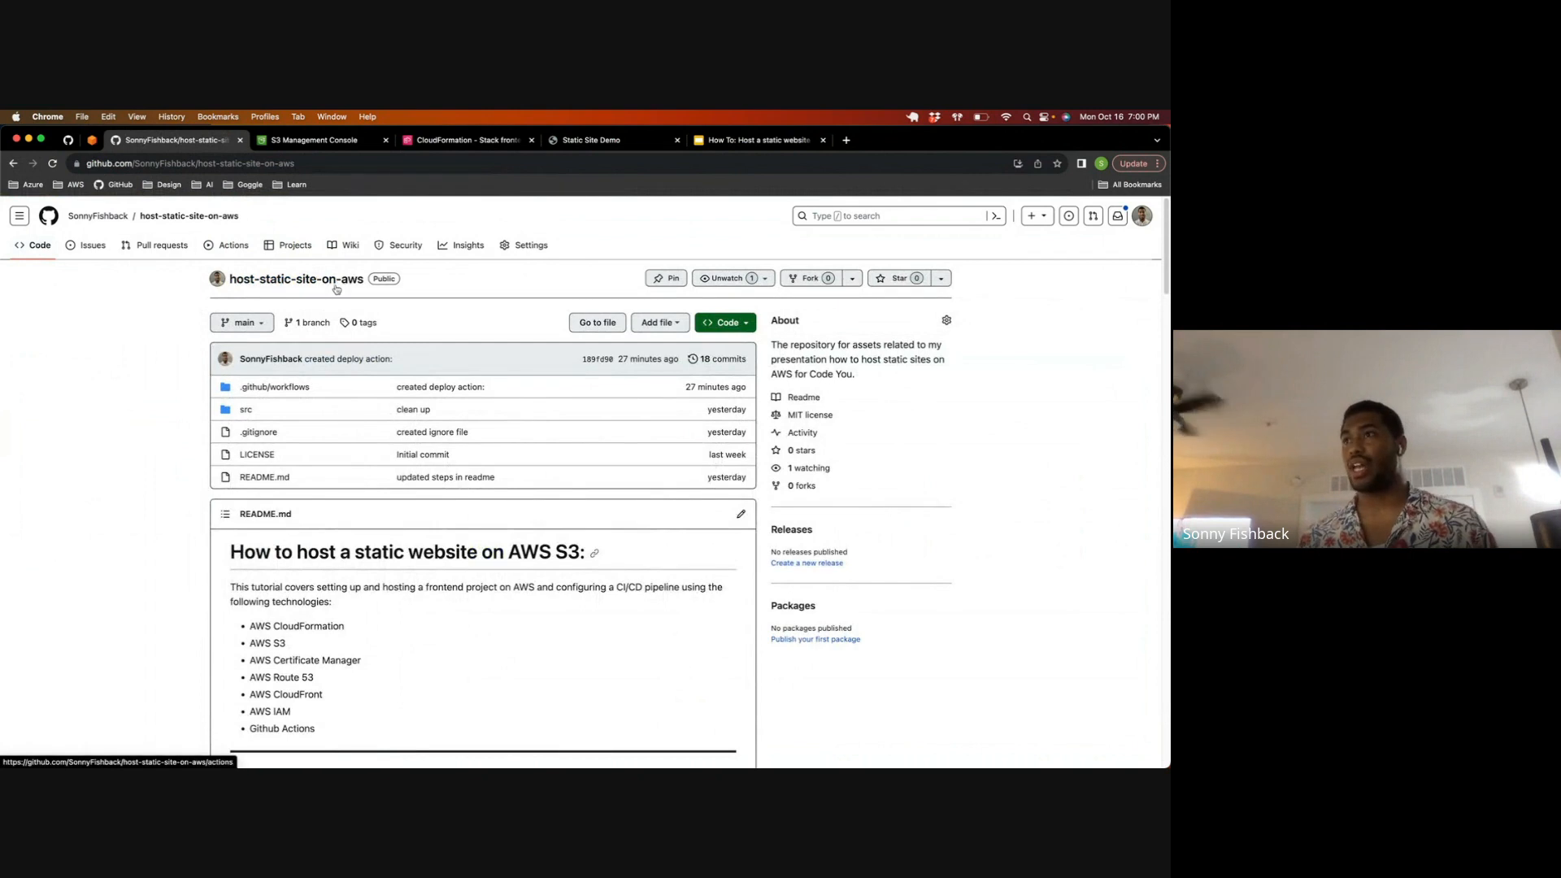
scroll(348, 298, "down", 2)
scroll(325, 290, "up", 2)
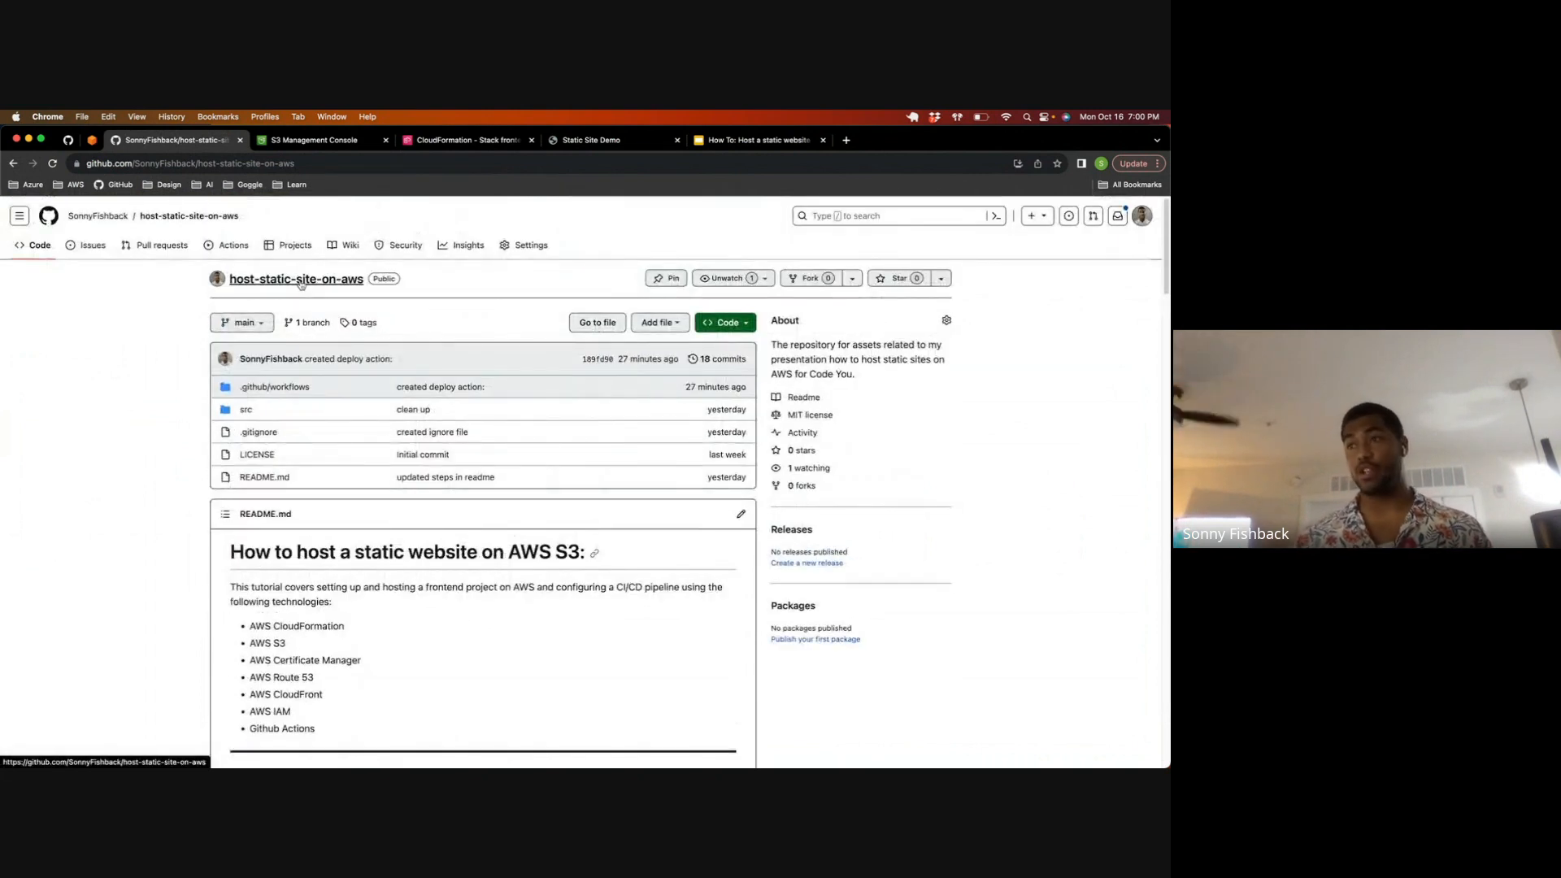
left_click(244, 253)
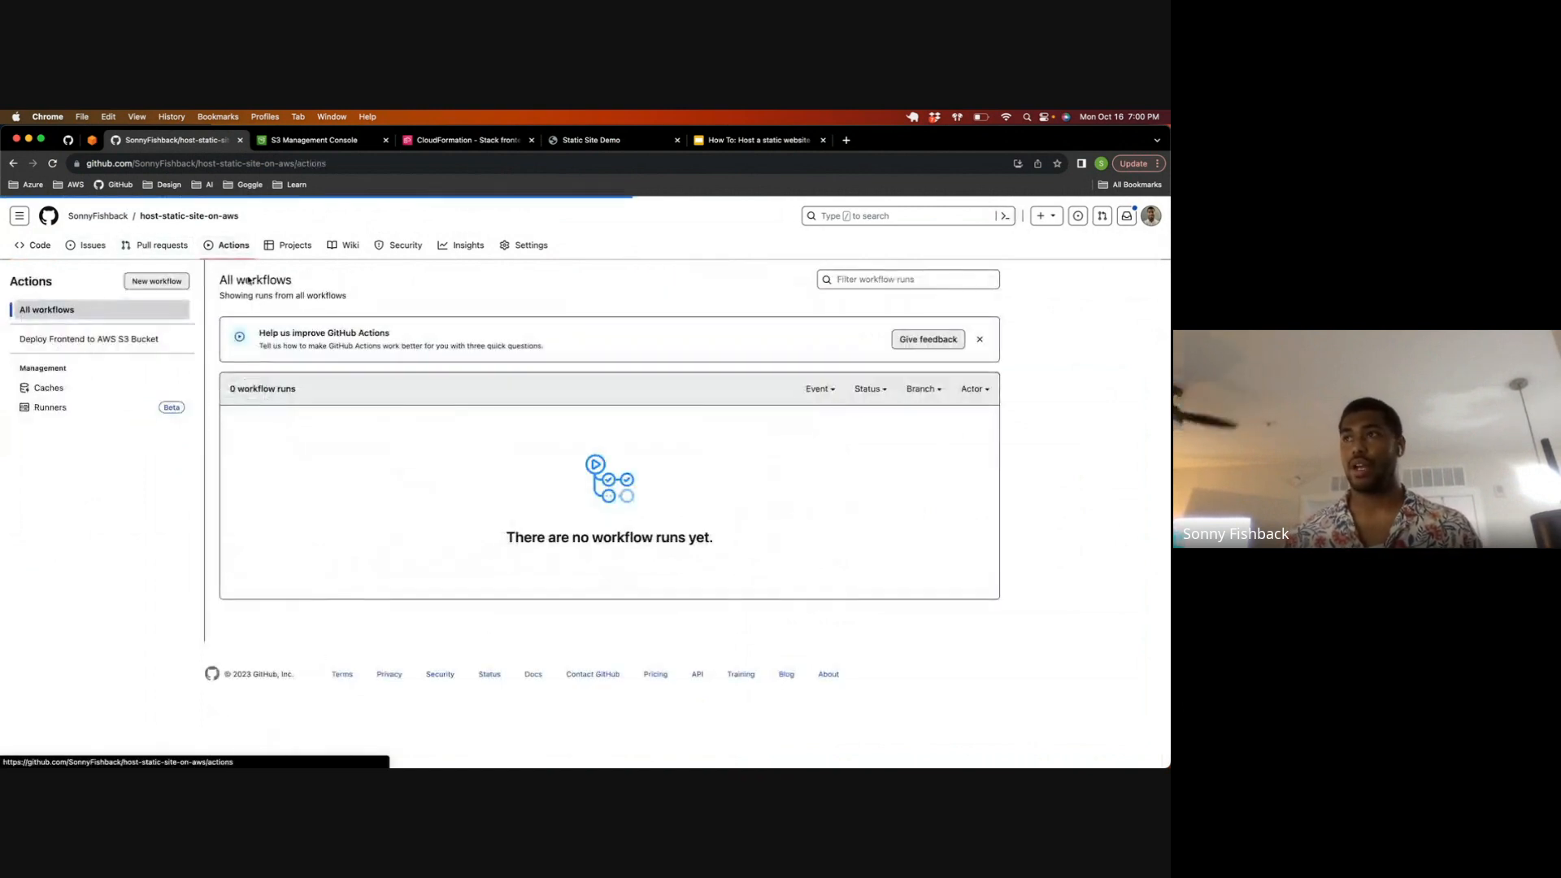
left_click(94, 345)
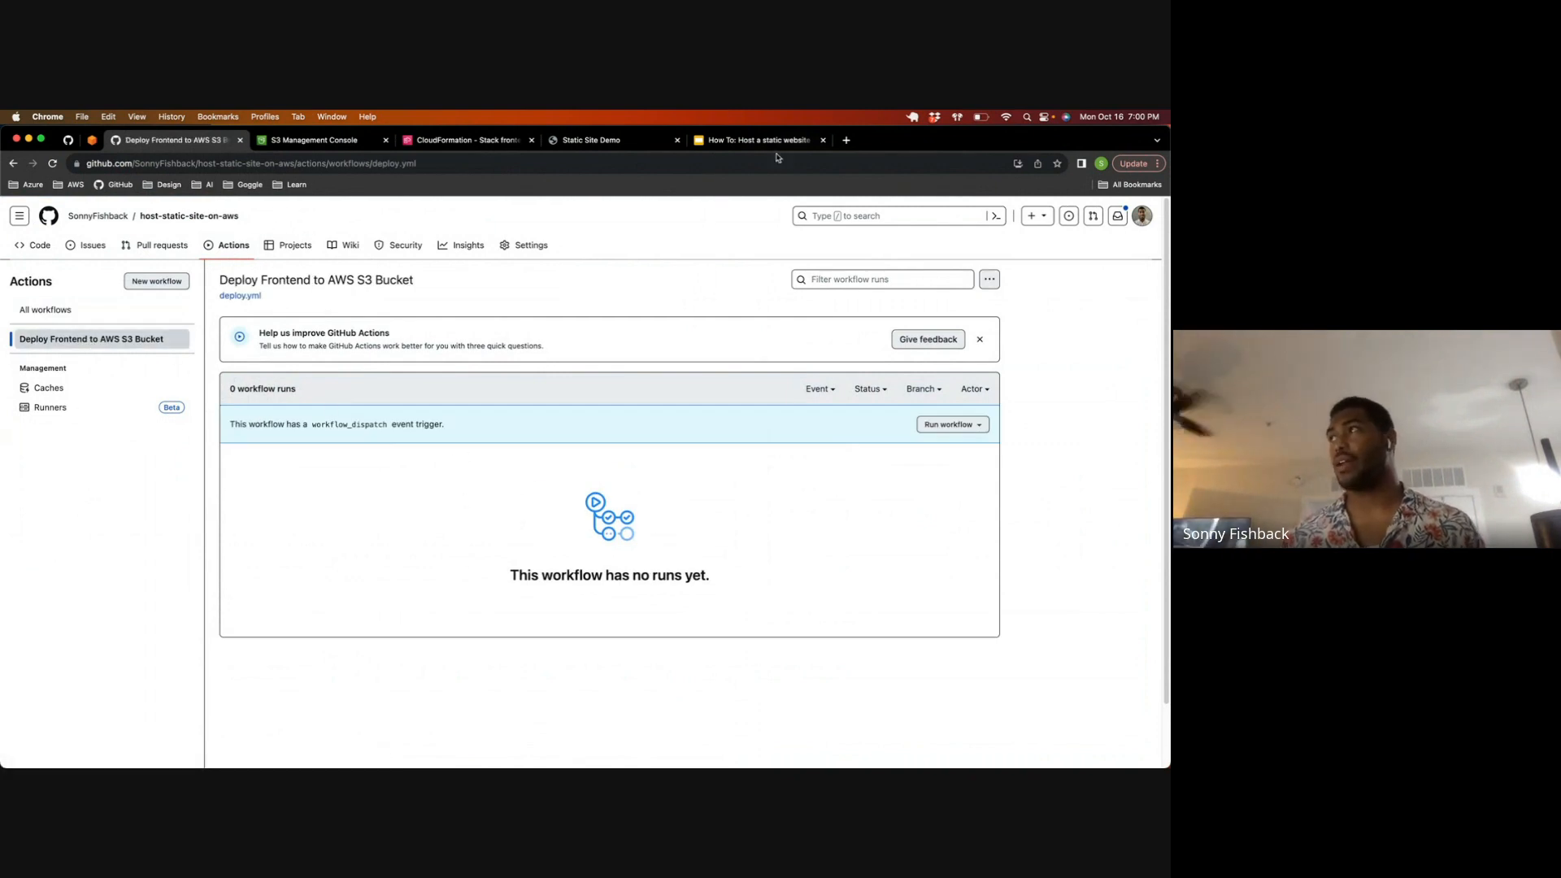
Step: Return to the frontend2 stack's details in CloudFormation and check the stack's creation status by highlighting it
key("ctrl+Up")
left_click(546, 173)
left_click(453, 139)
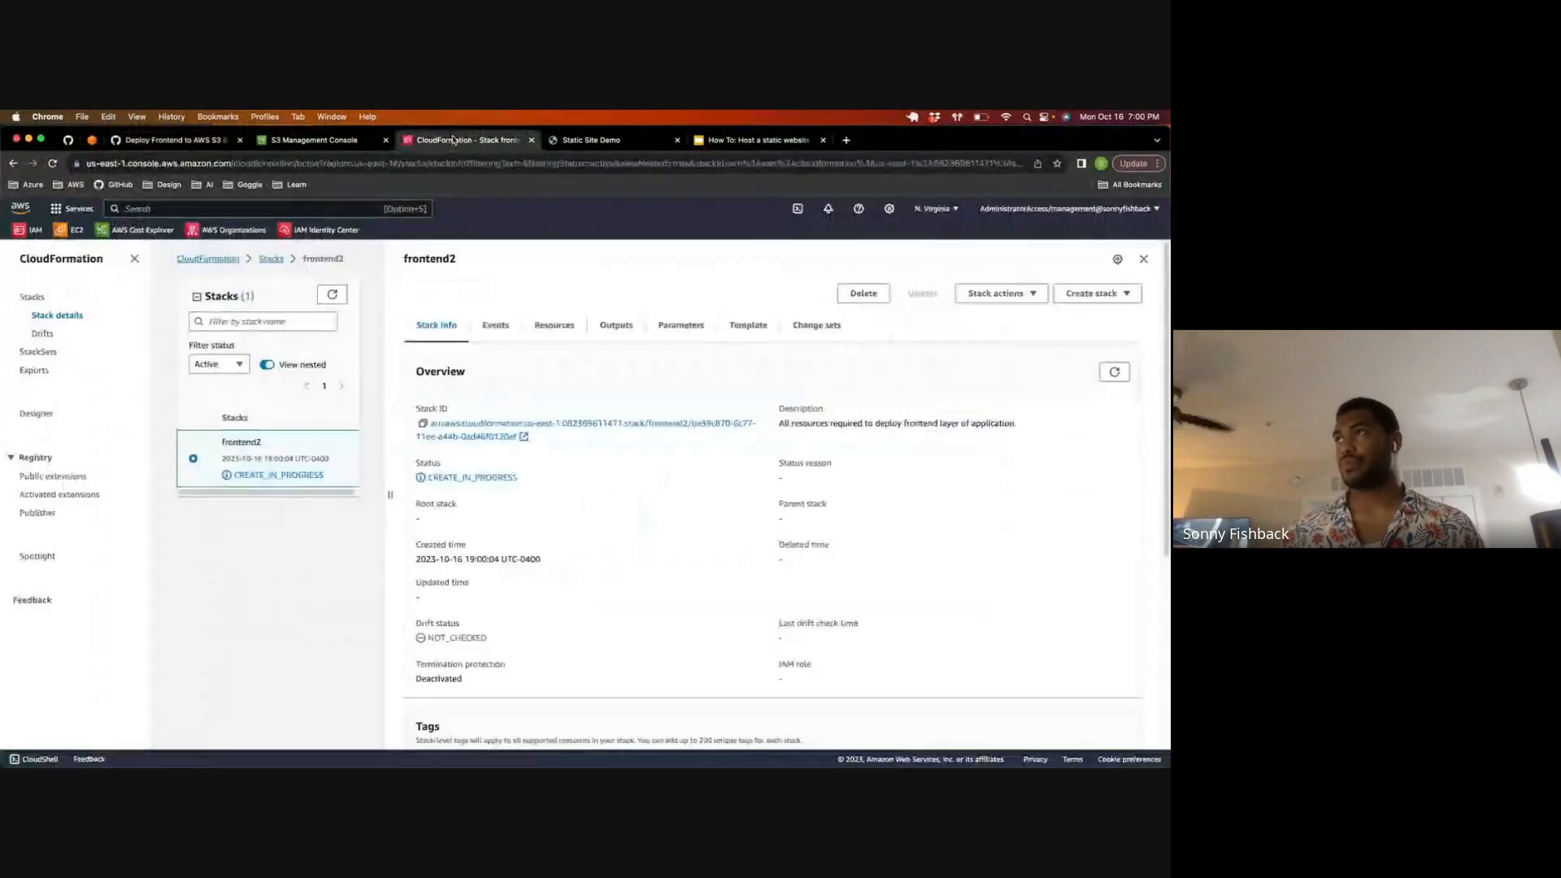
key("ctrl+Up")
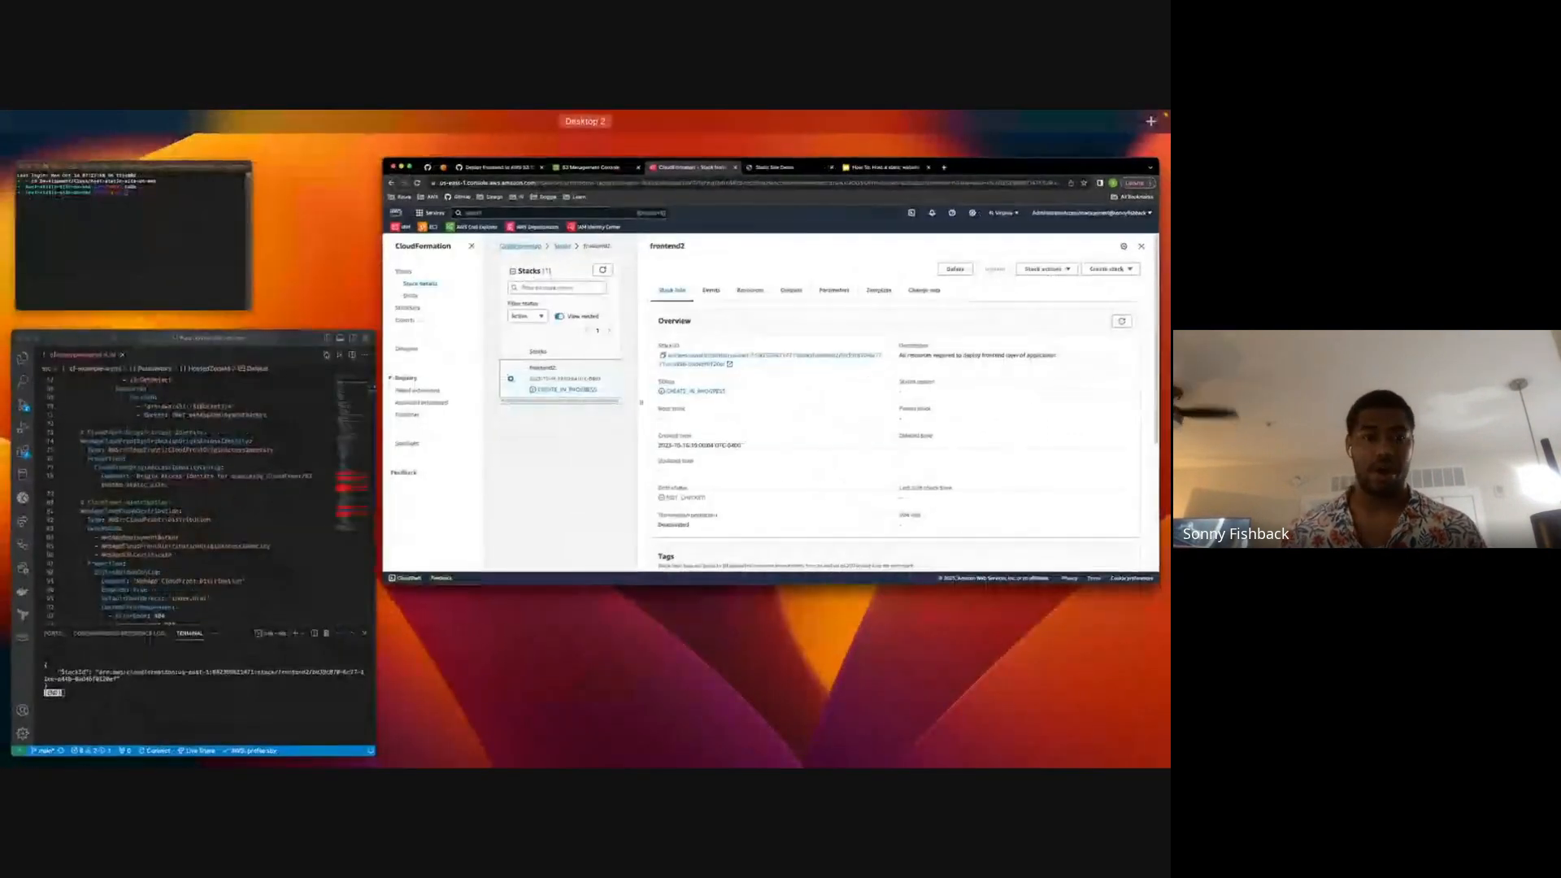
key("ctrl+Up")
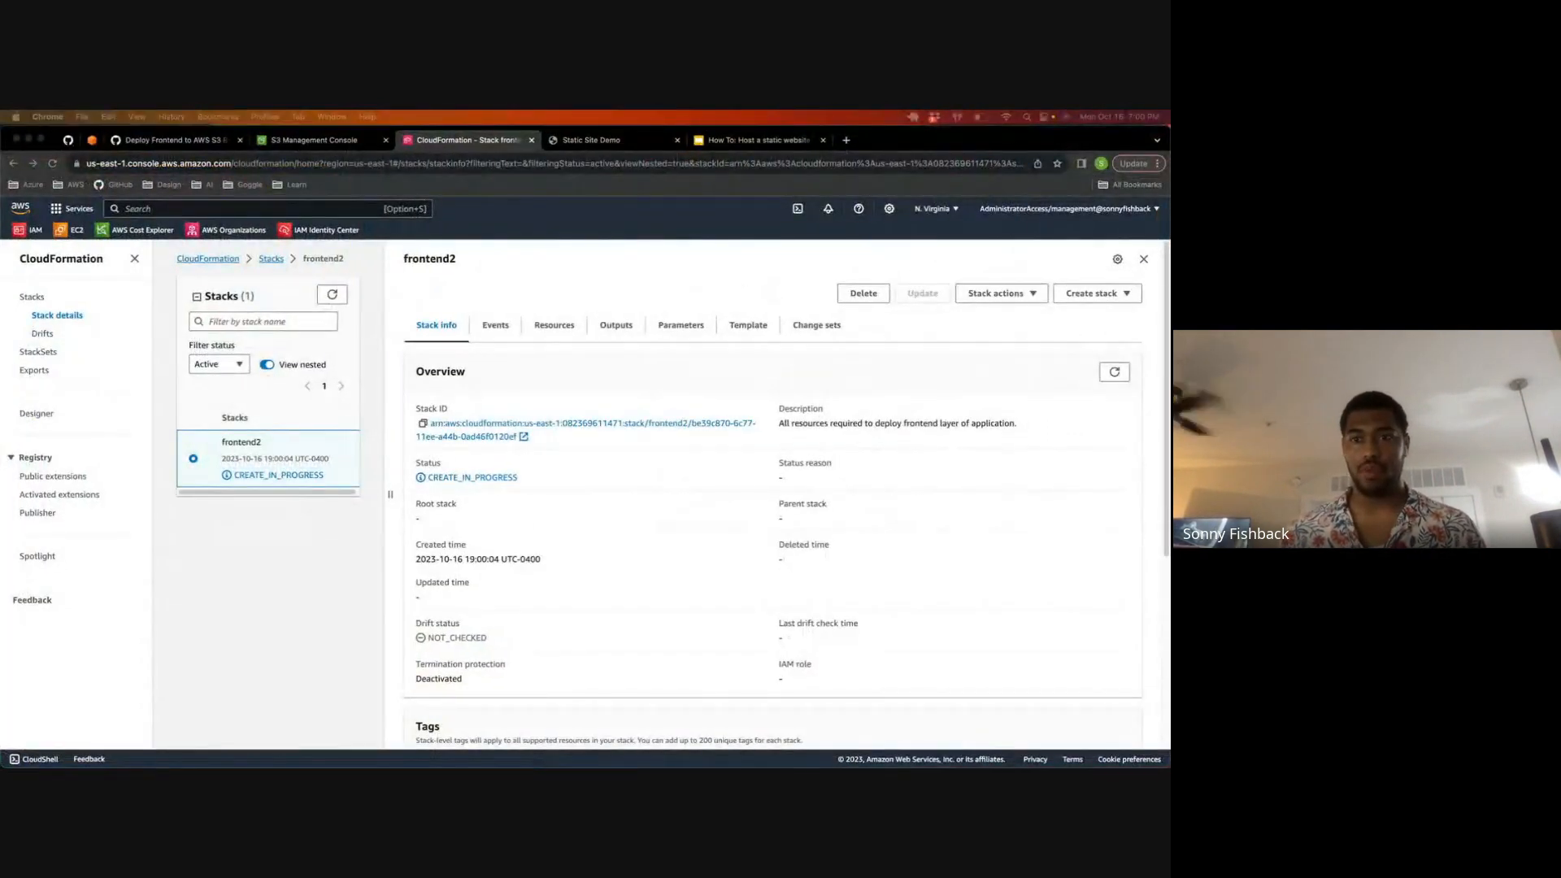
left_click(461, 477)
left_click_drag(532, 485, 429, 479)
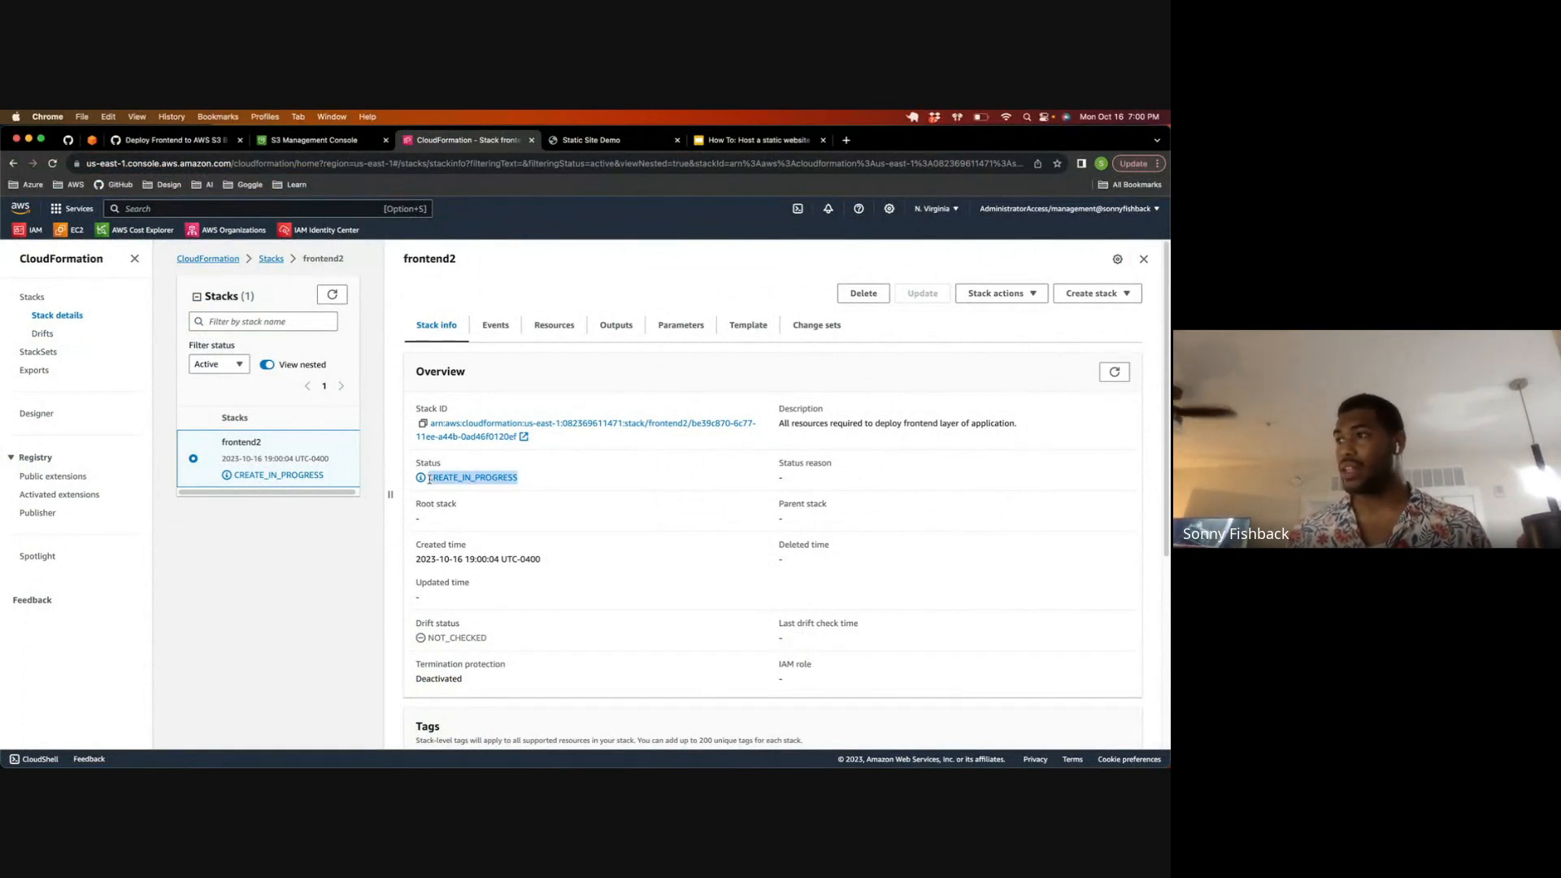
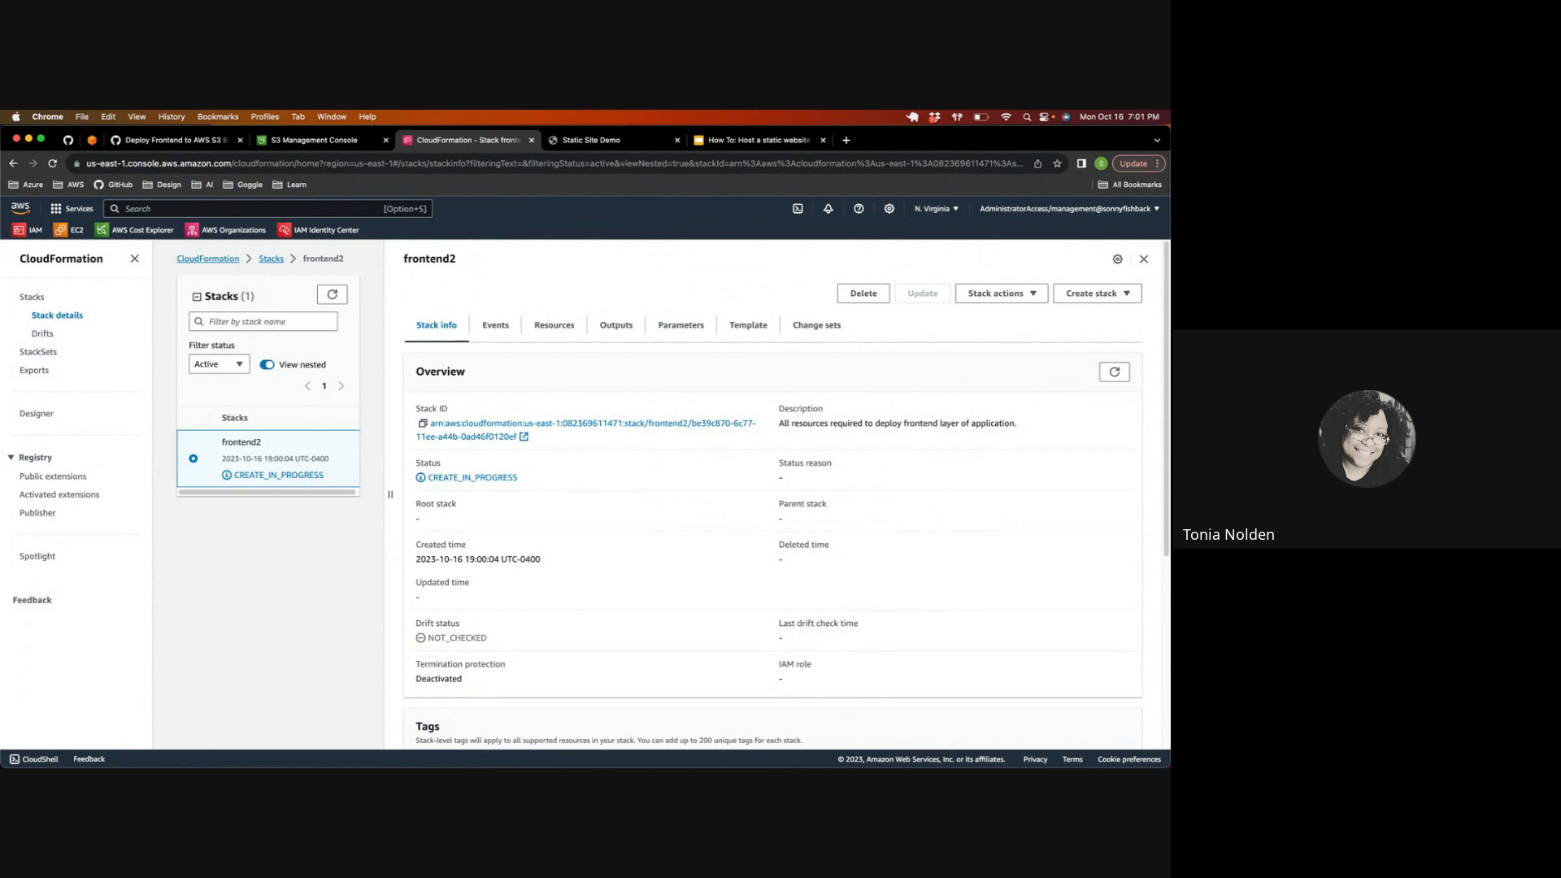
Step: Refresh the frontend2 stack's overview repeatedly to check its creation status, and bring up the stack's events
left_click(332, 295)
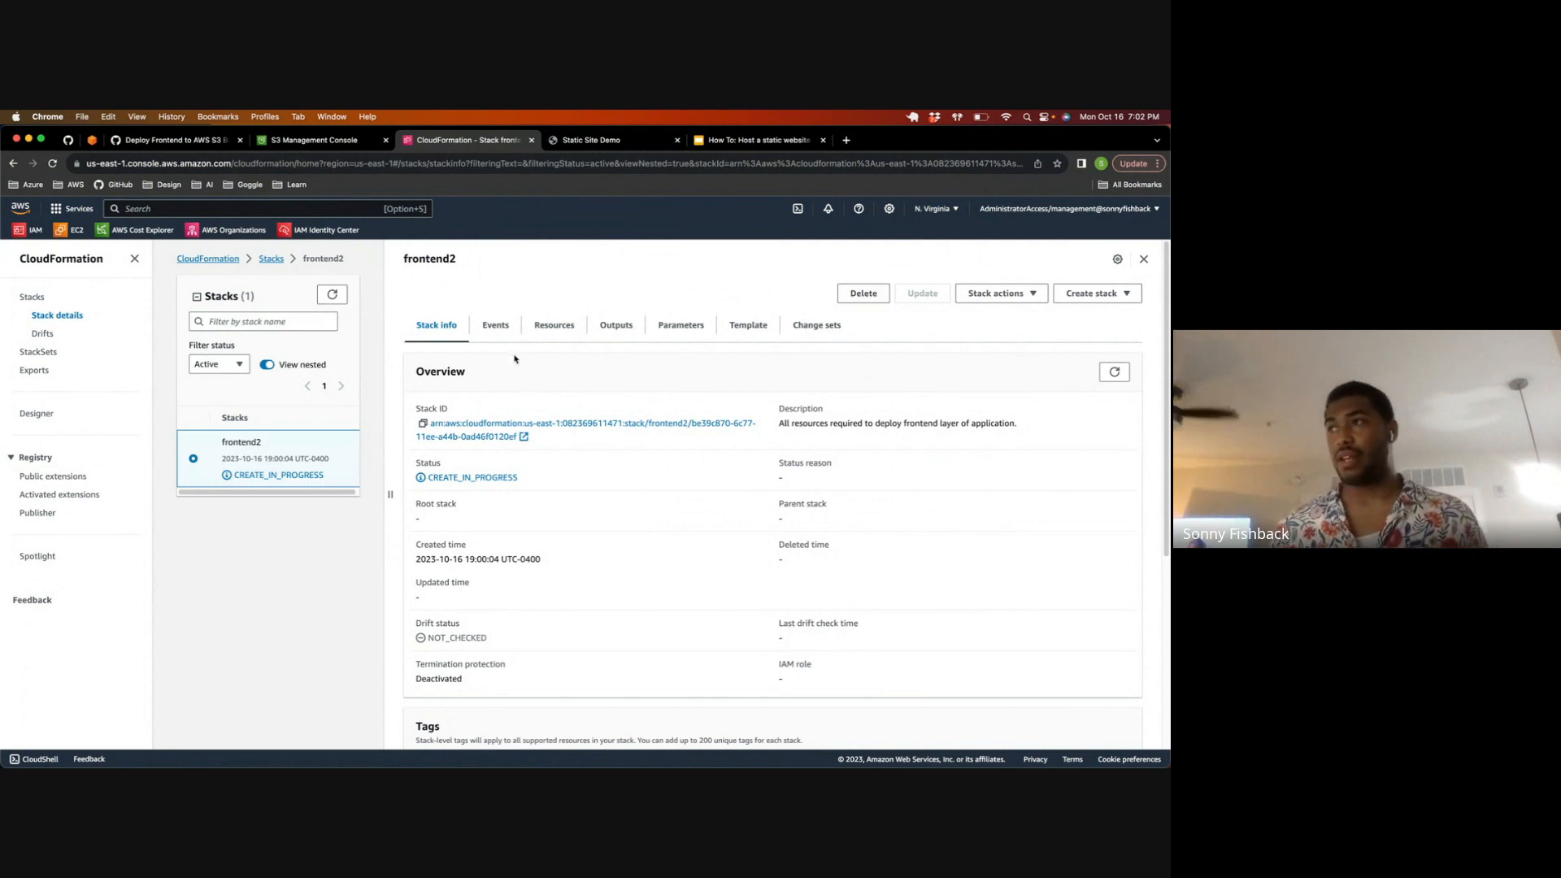
left_click(334, 297)
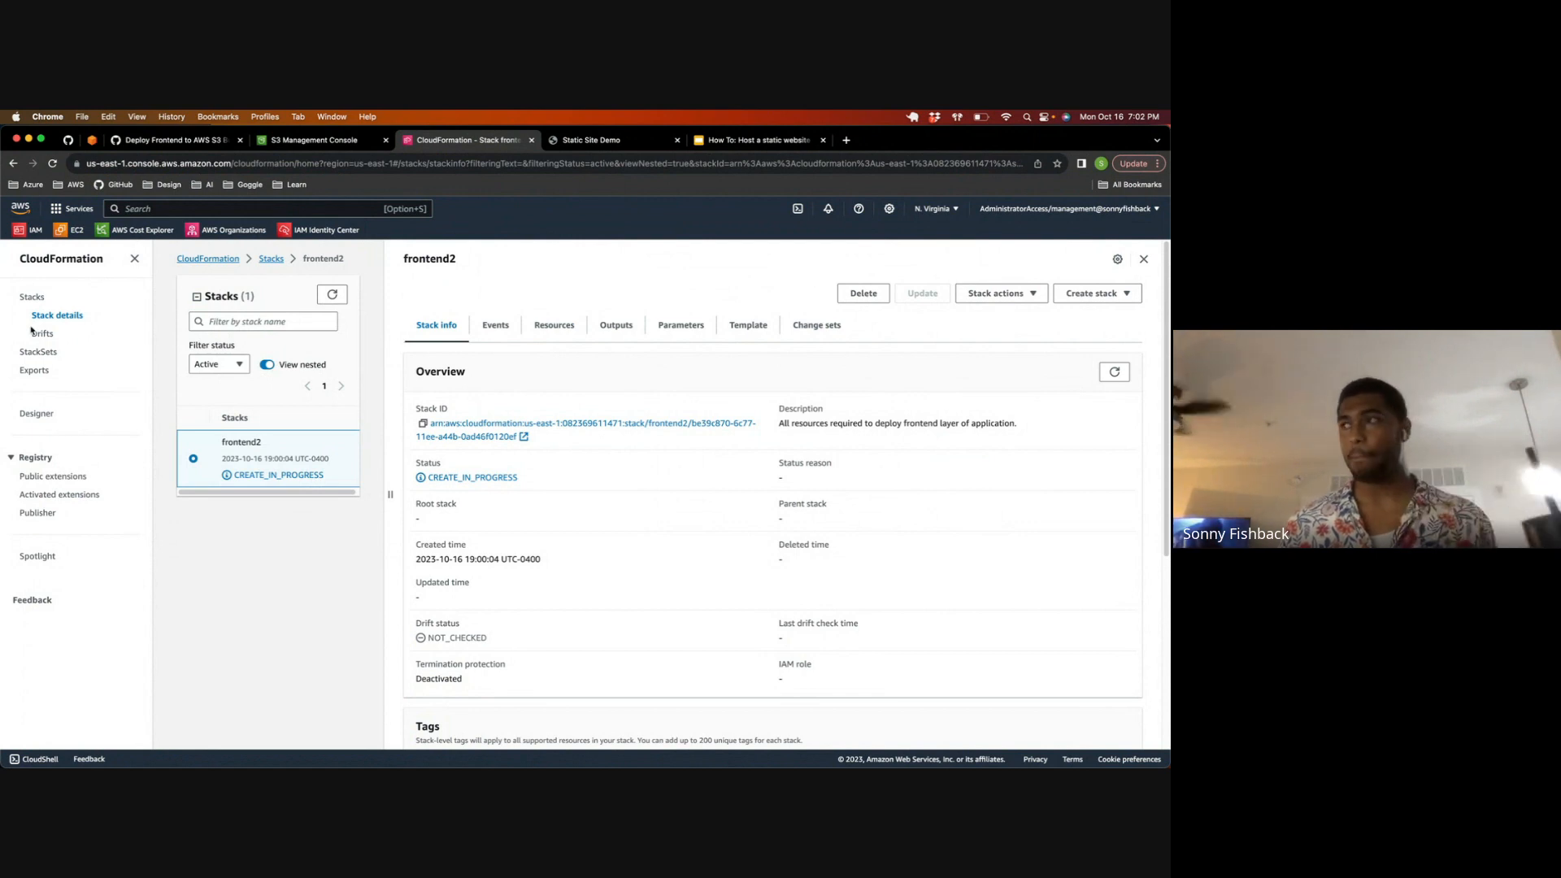
left_click(1111, 377)
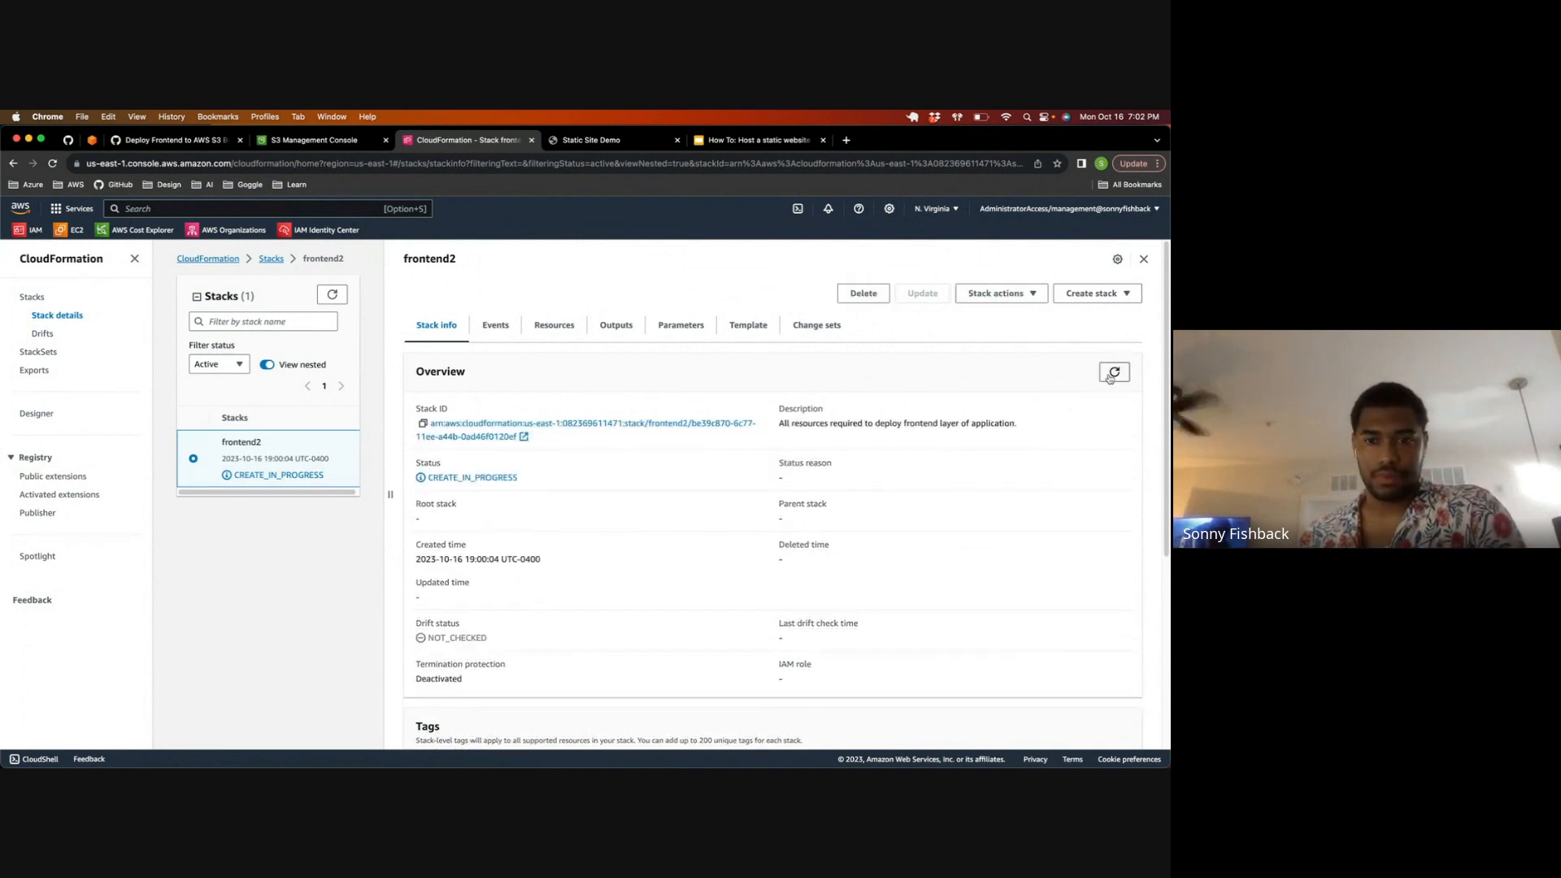
left_click(1109, 376)
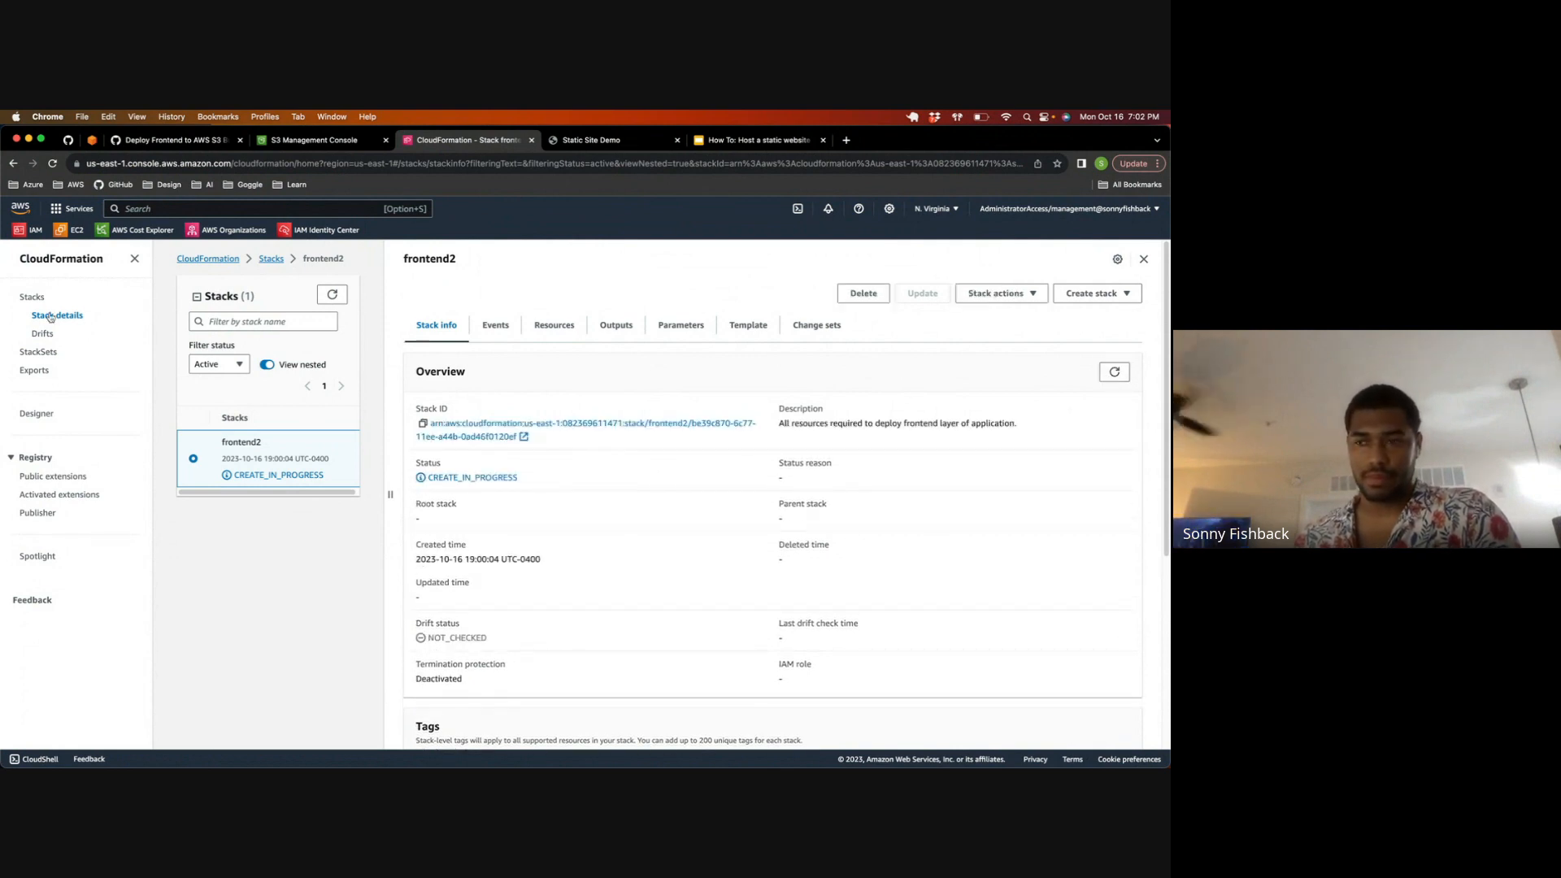
left_click(1111, 373)
left_click(1111, 373)
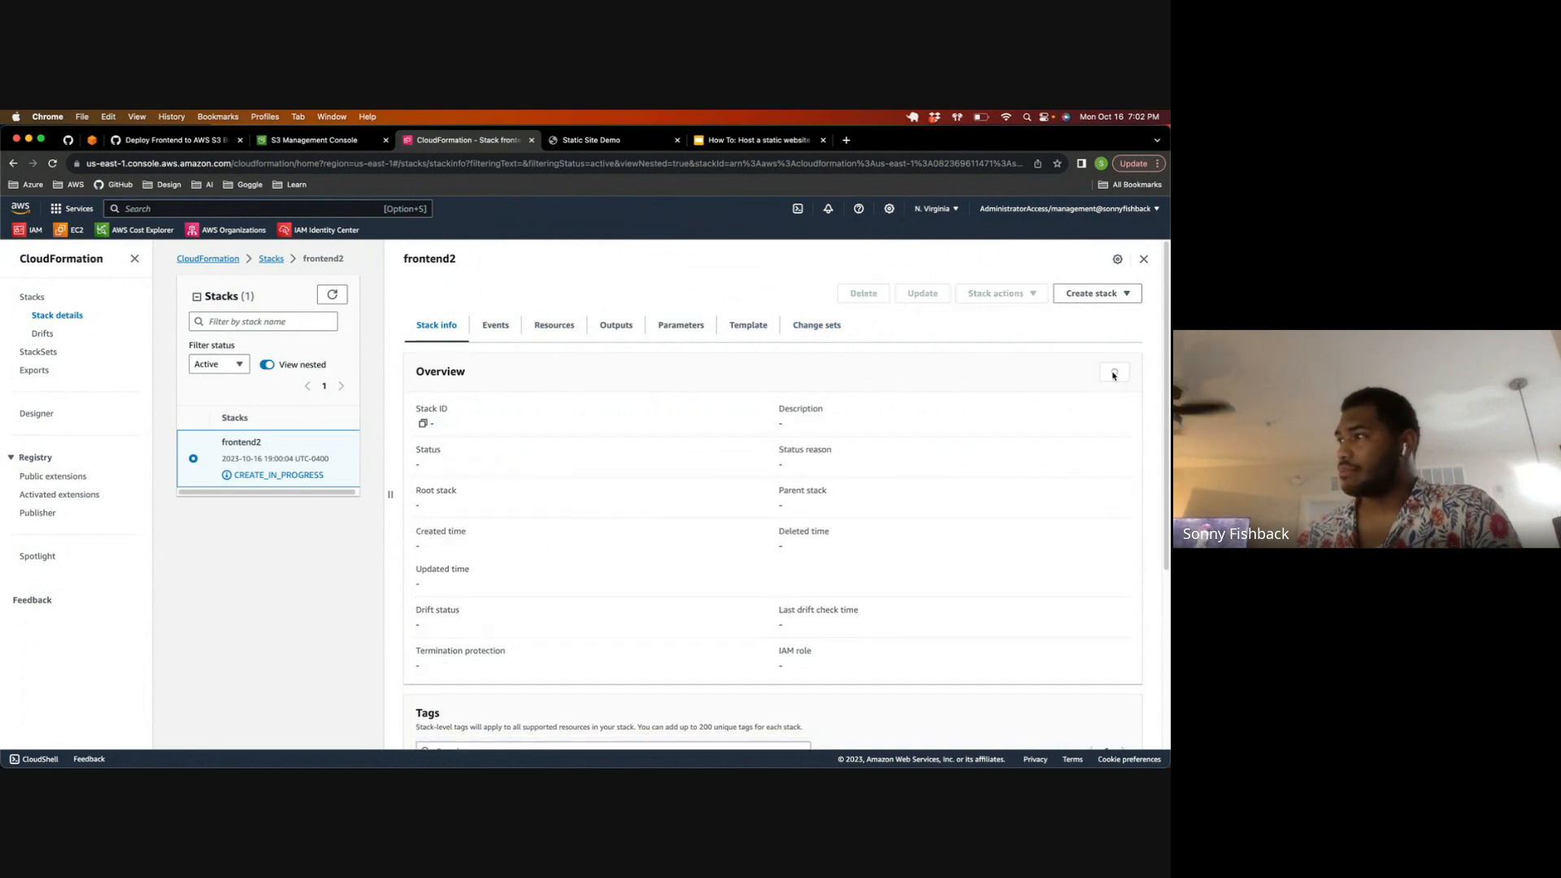
left_click(269, 486)
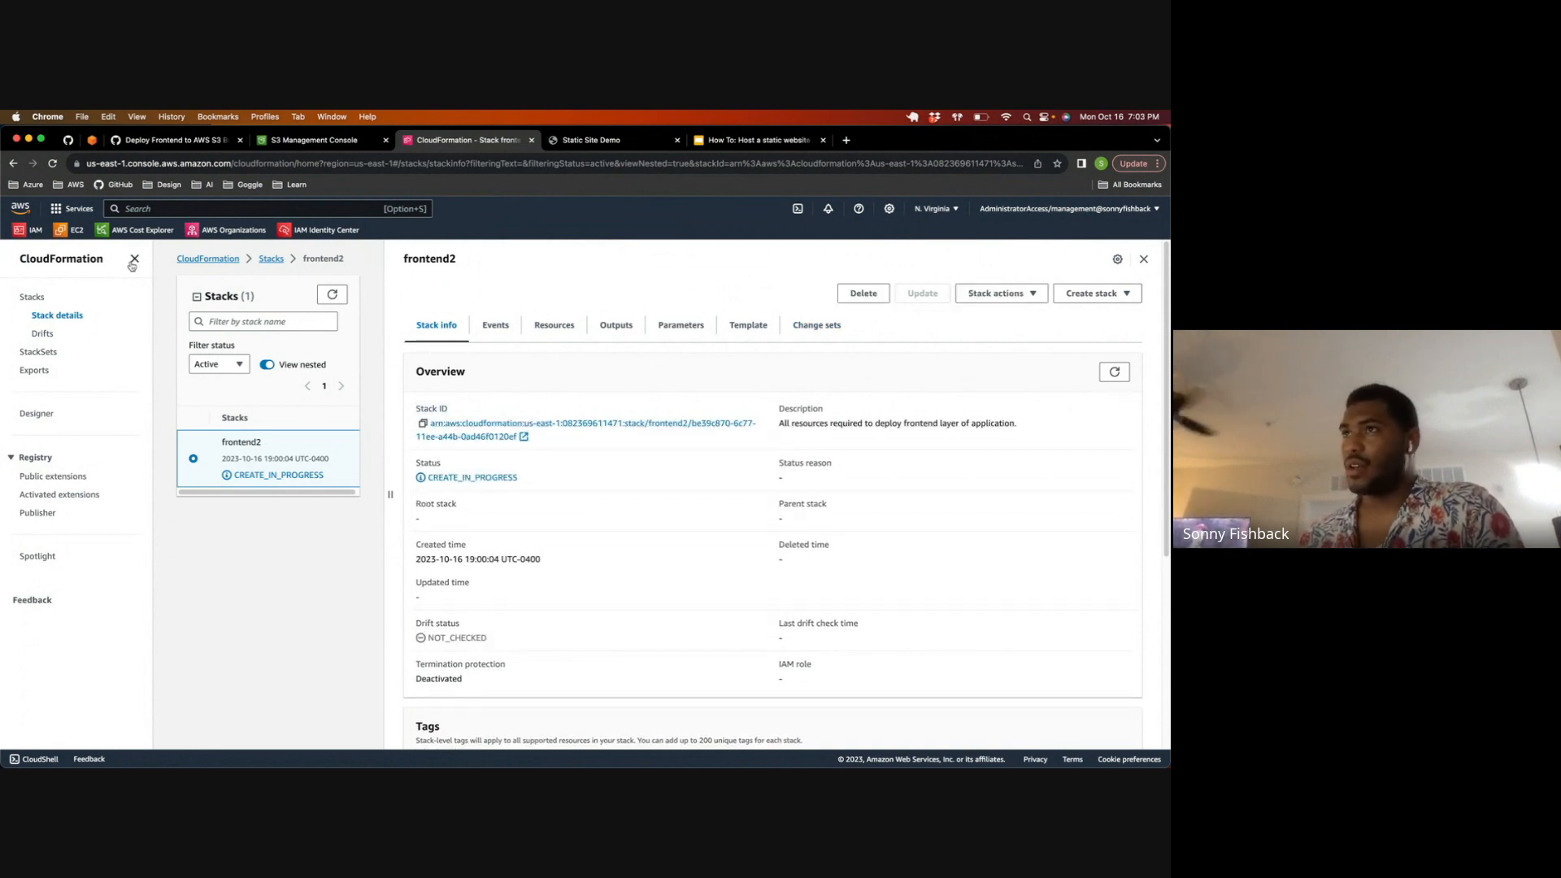
left_click(1120, 375)
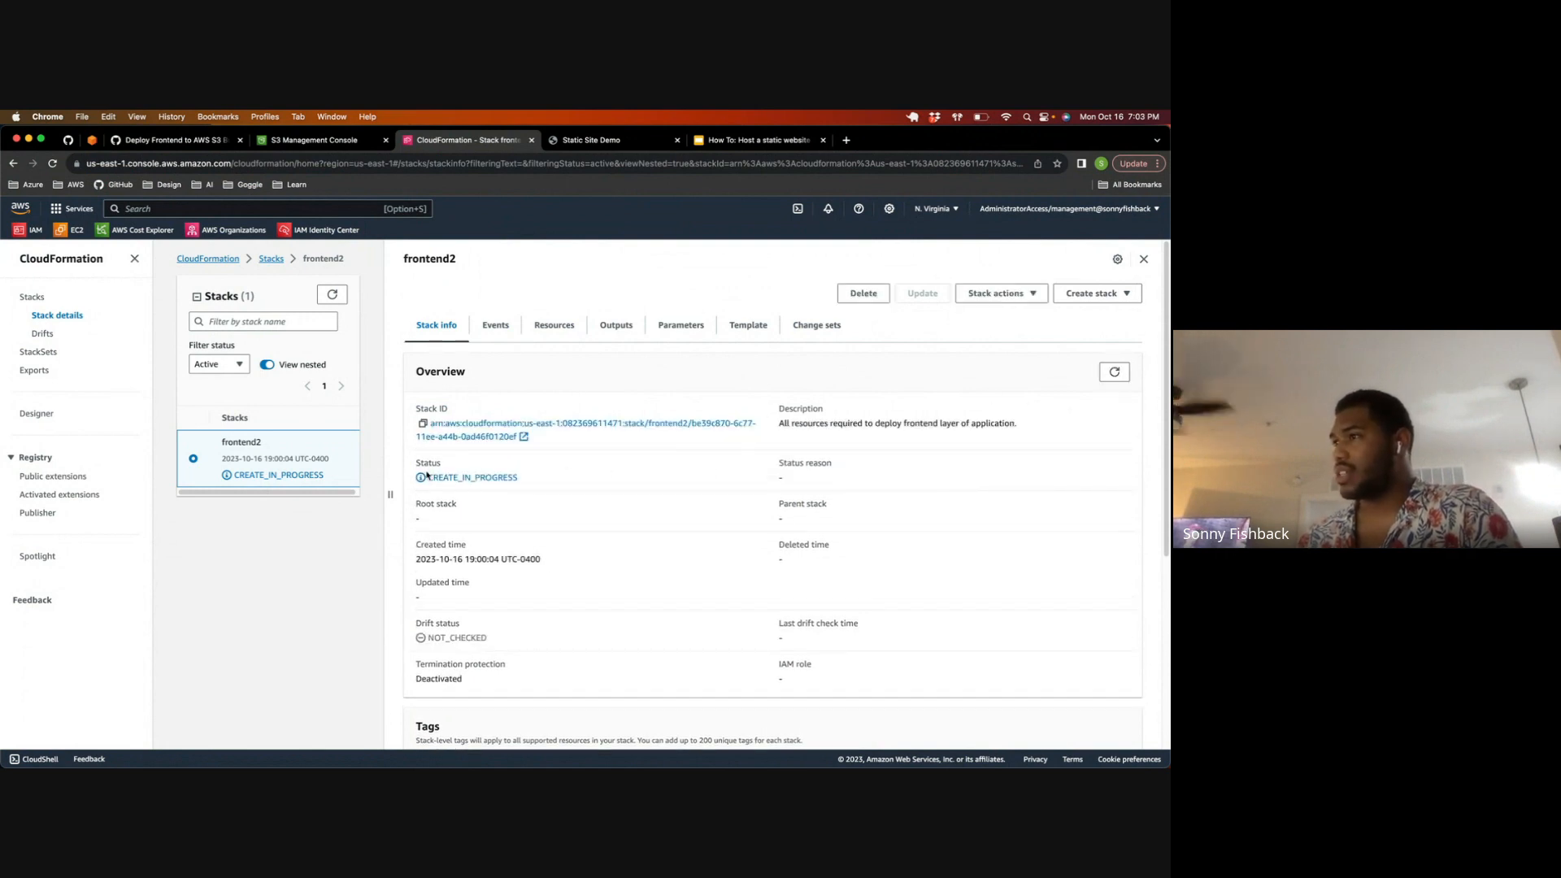
left_click_drag(526, 480, 420, 480)
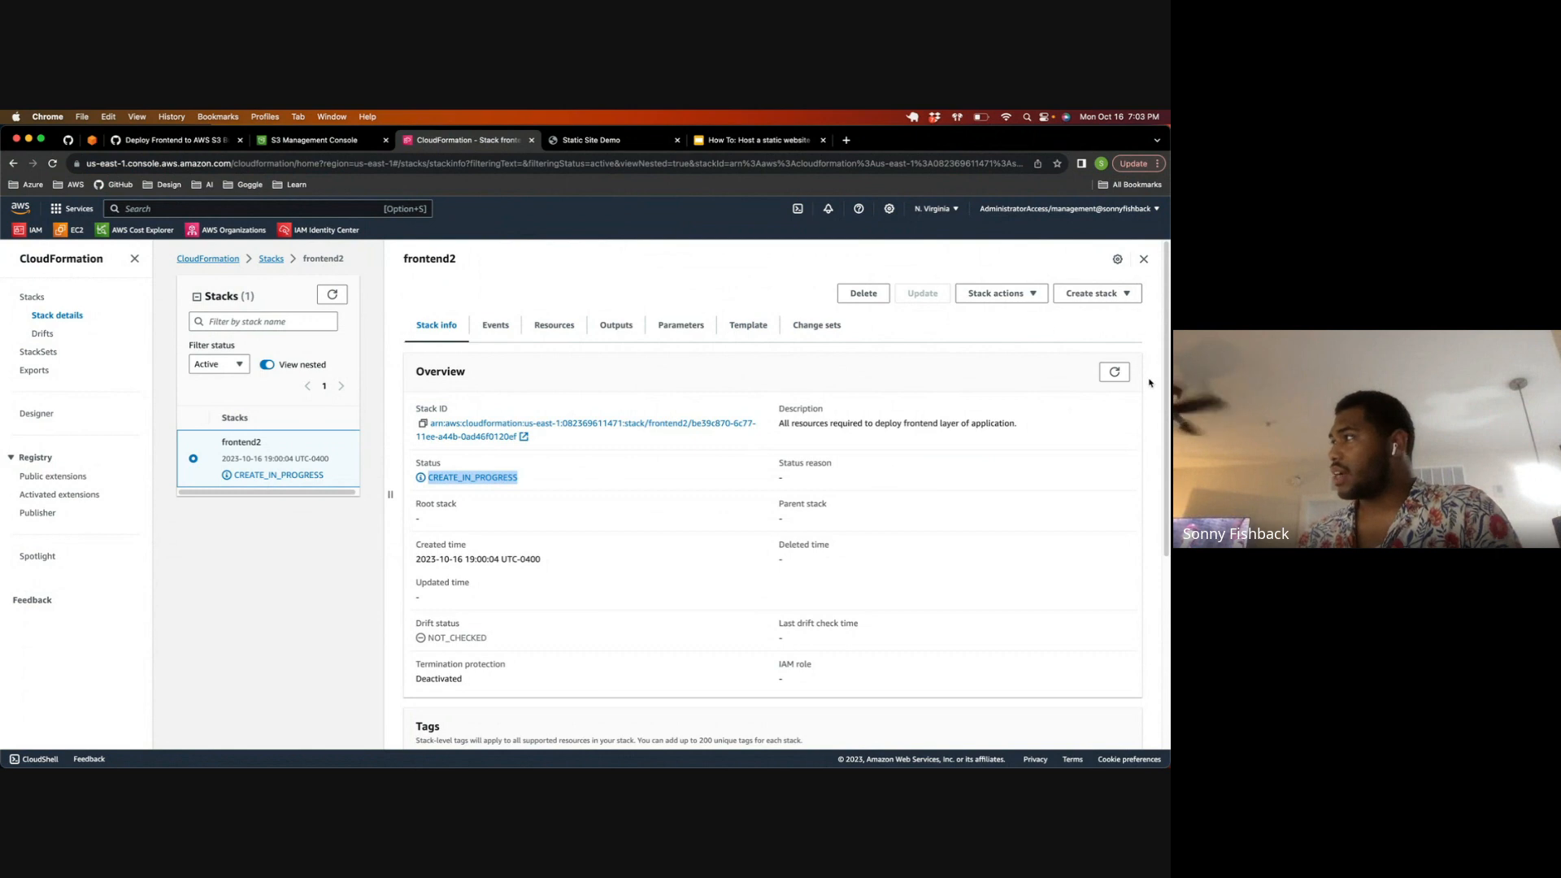
left_click(1120, 373)
left_click(1115, 373)
left_click(509, 323)
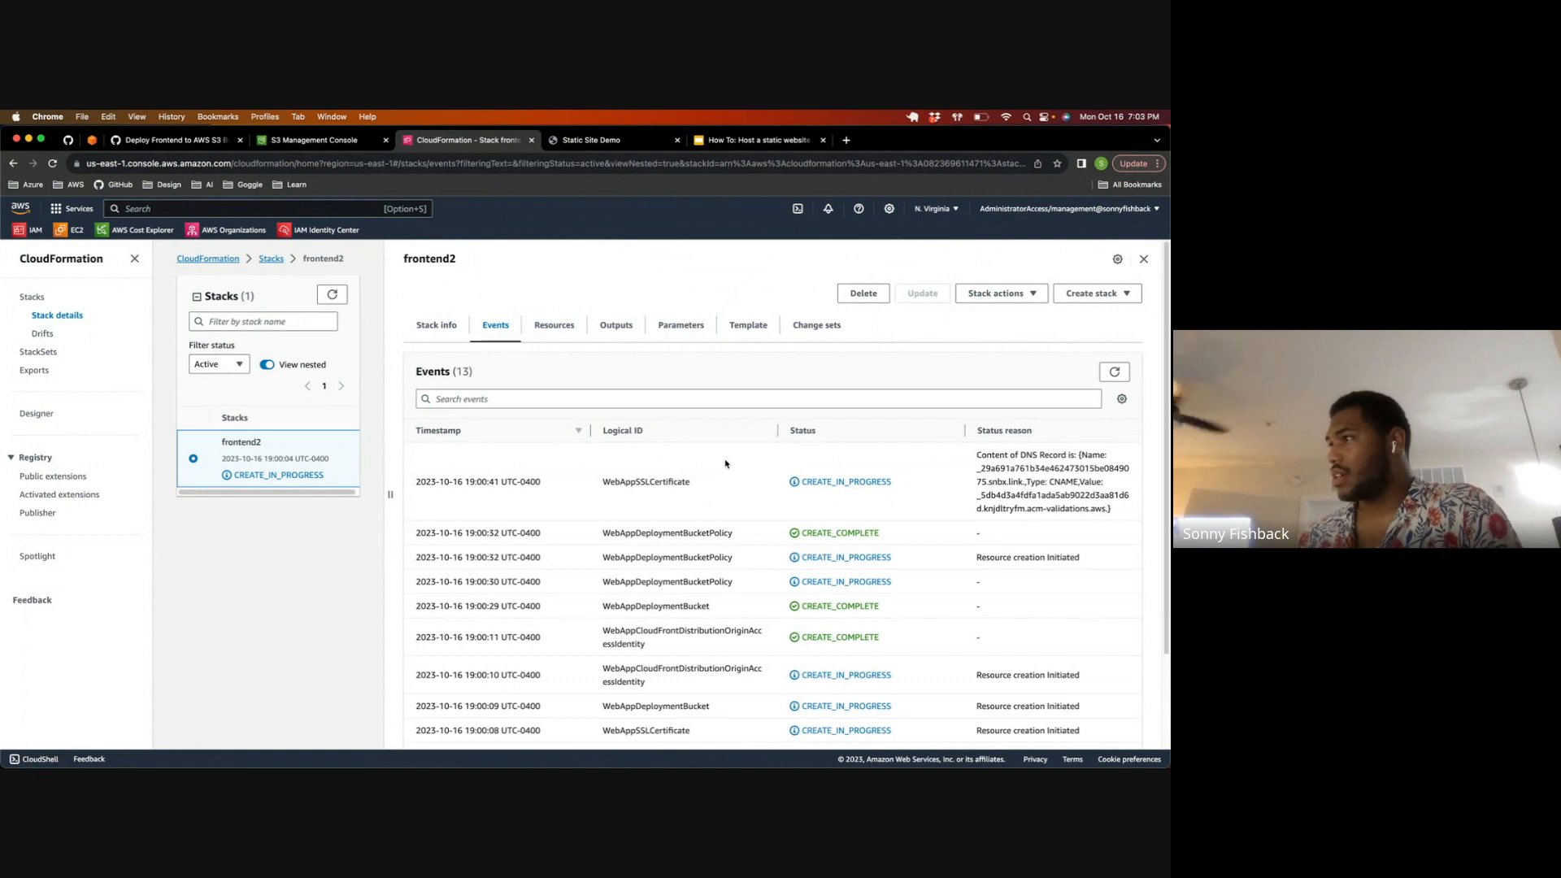
Step: Find the Certificate Manager service with the search "certi" and open the snbx.link certificate that is pending validation
left_click(208, 210)
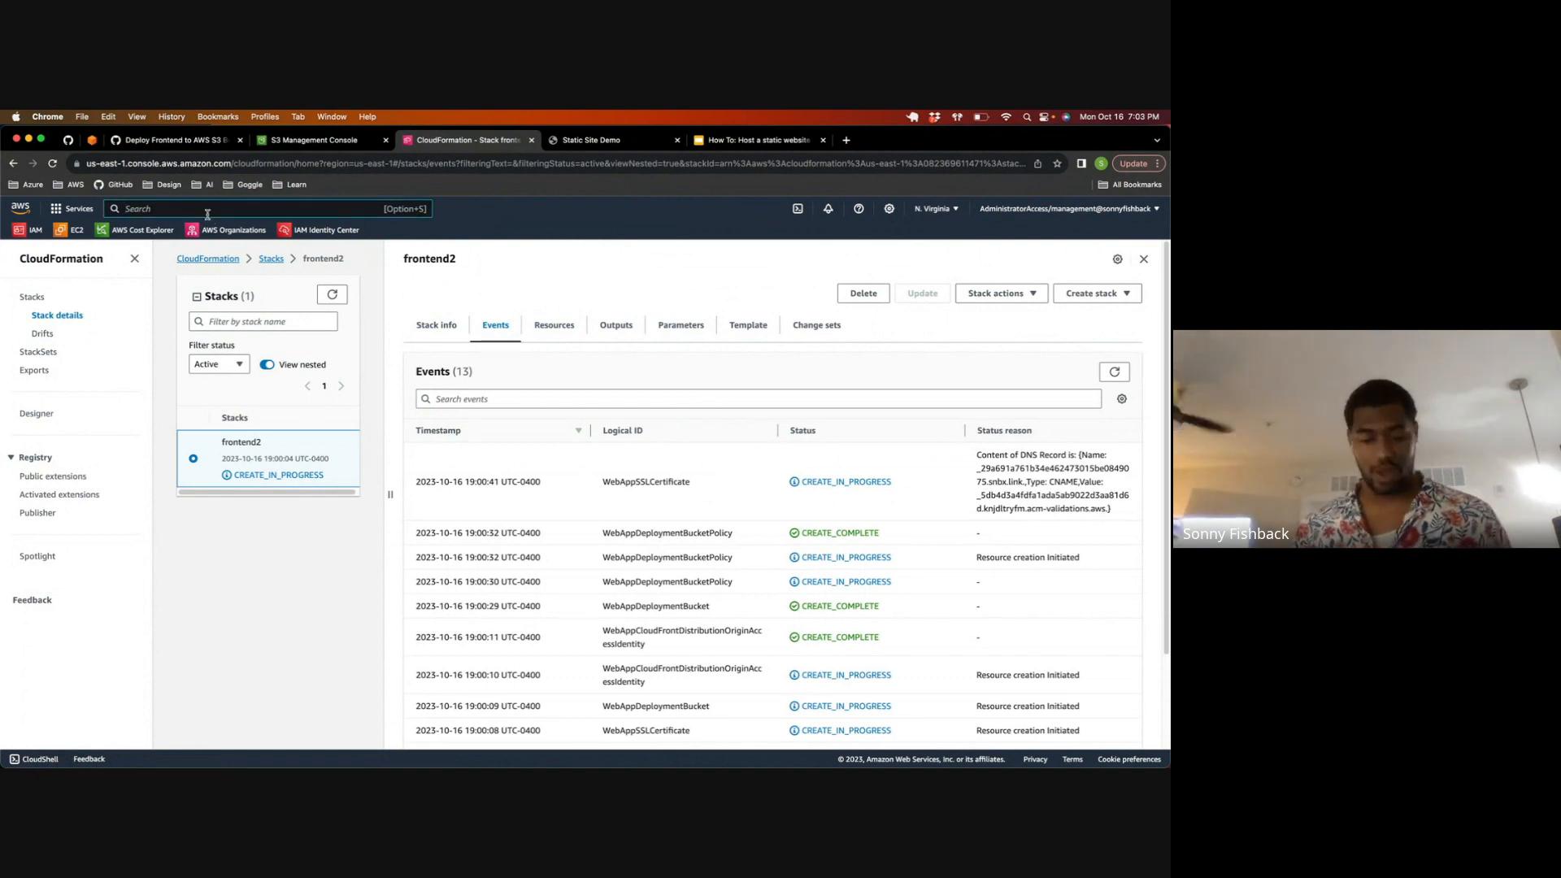
type("certi")
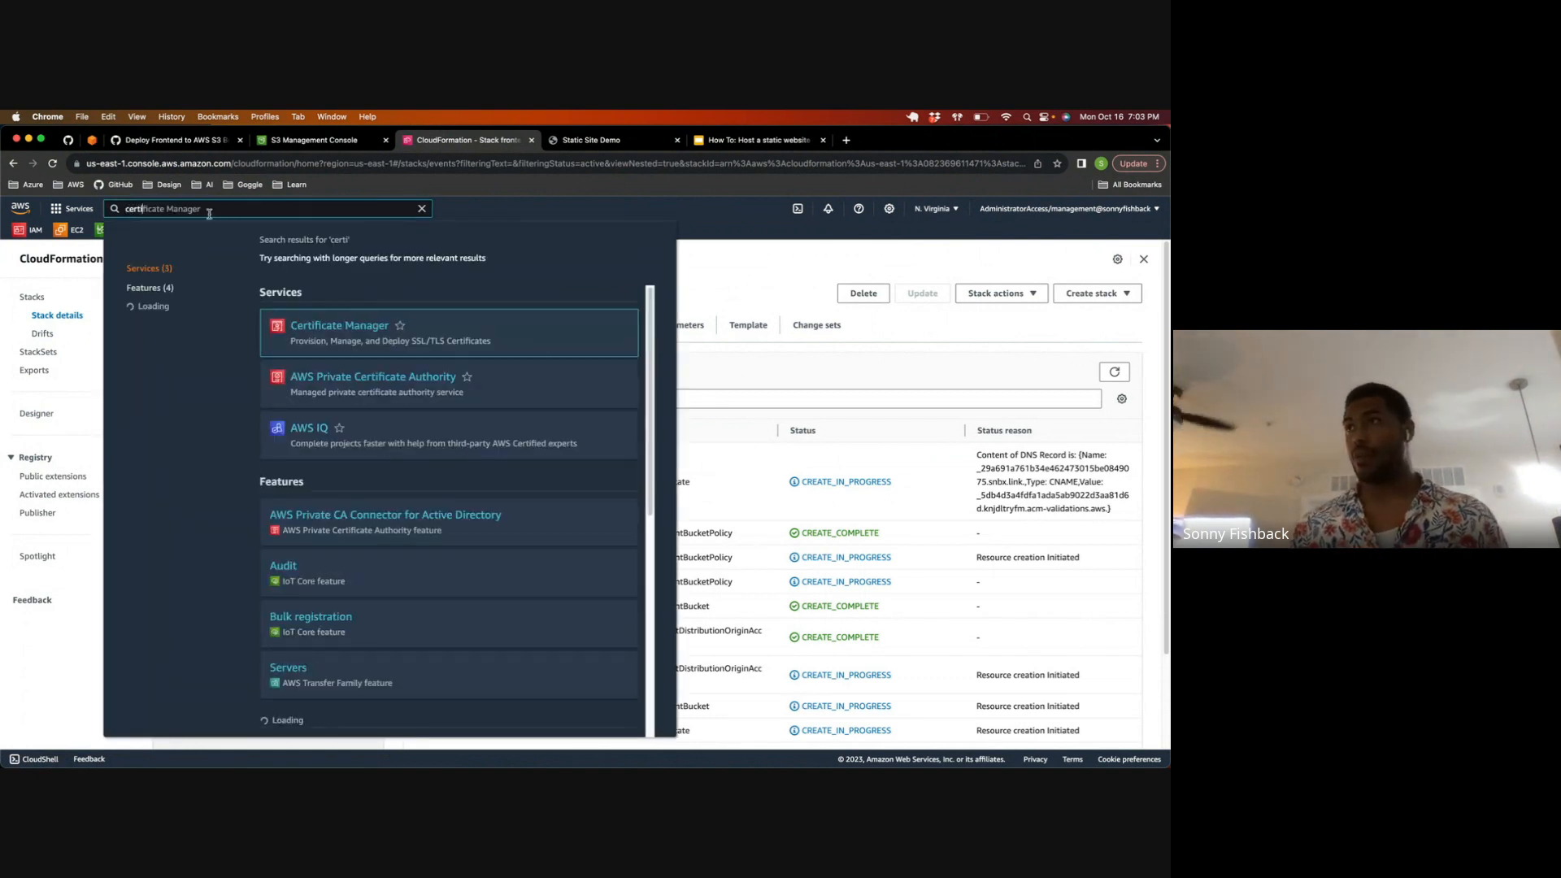
left_click(335, 355)
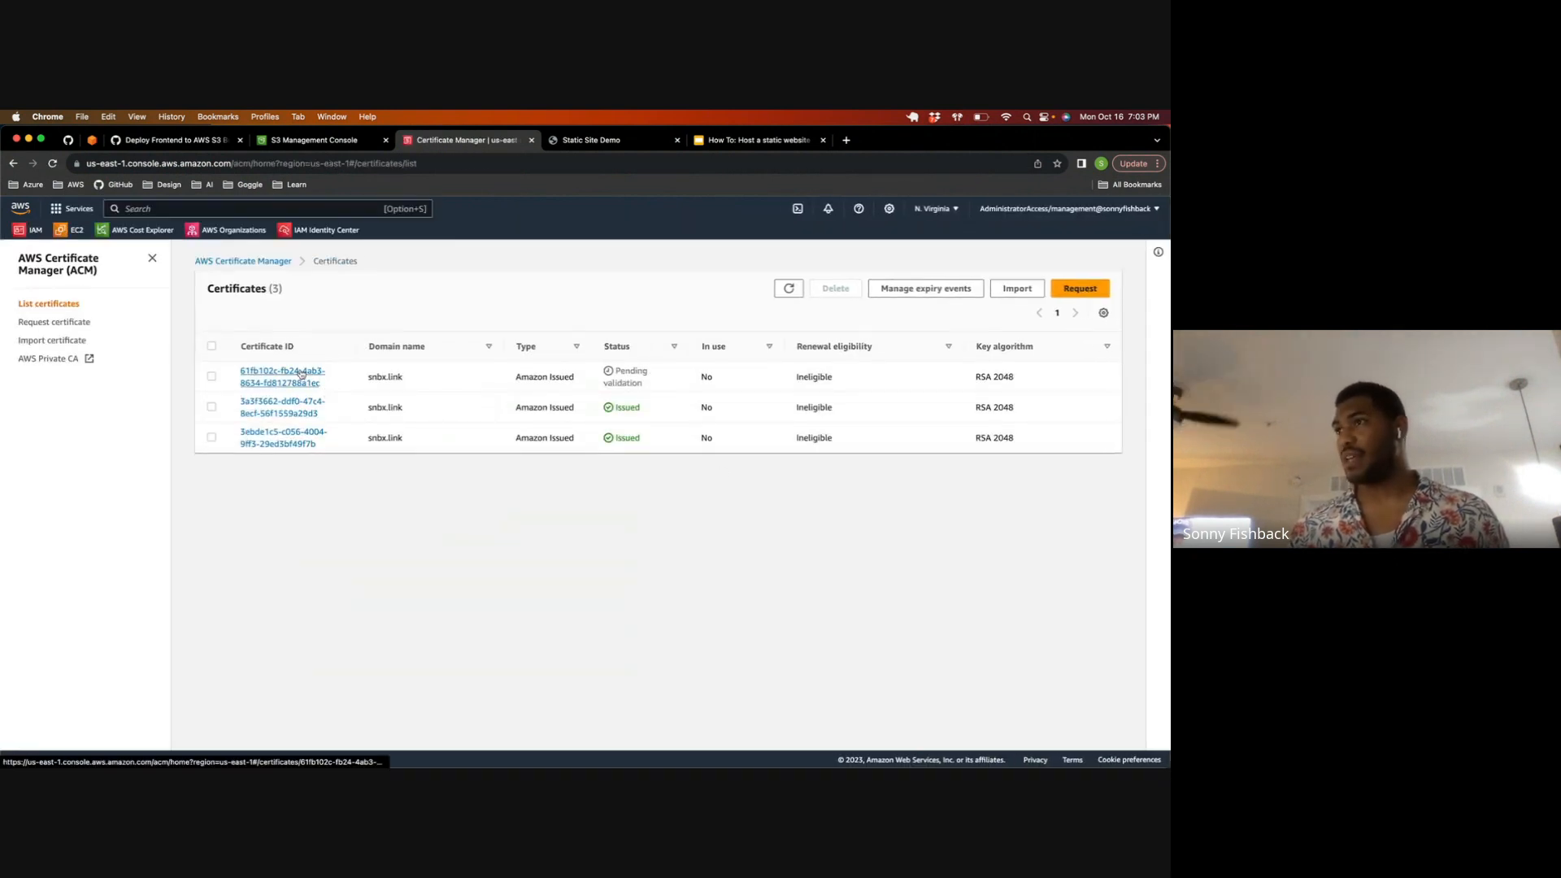
left_click(313, 371)
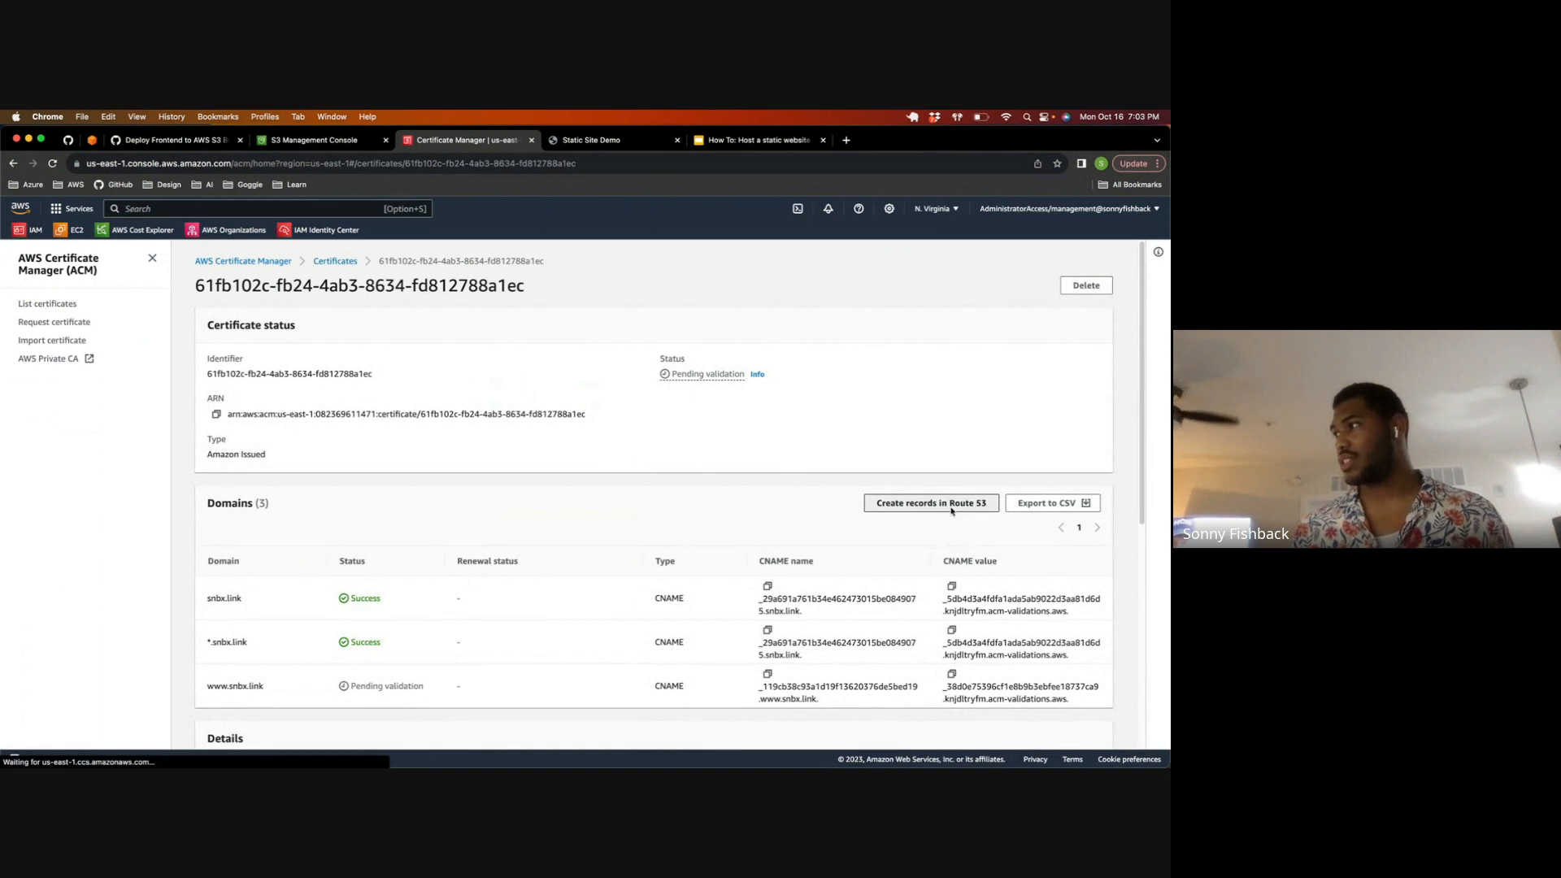
Step: Create the pending snbx.link certificate's DNS validation records in Route 53 and look over its domains
left_click(933, 507)
left_click(805, 468)
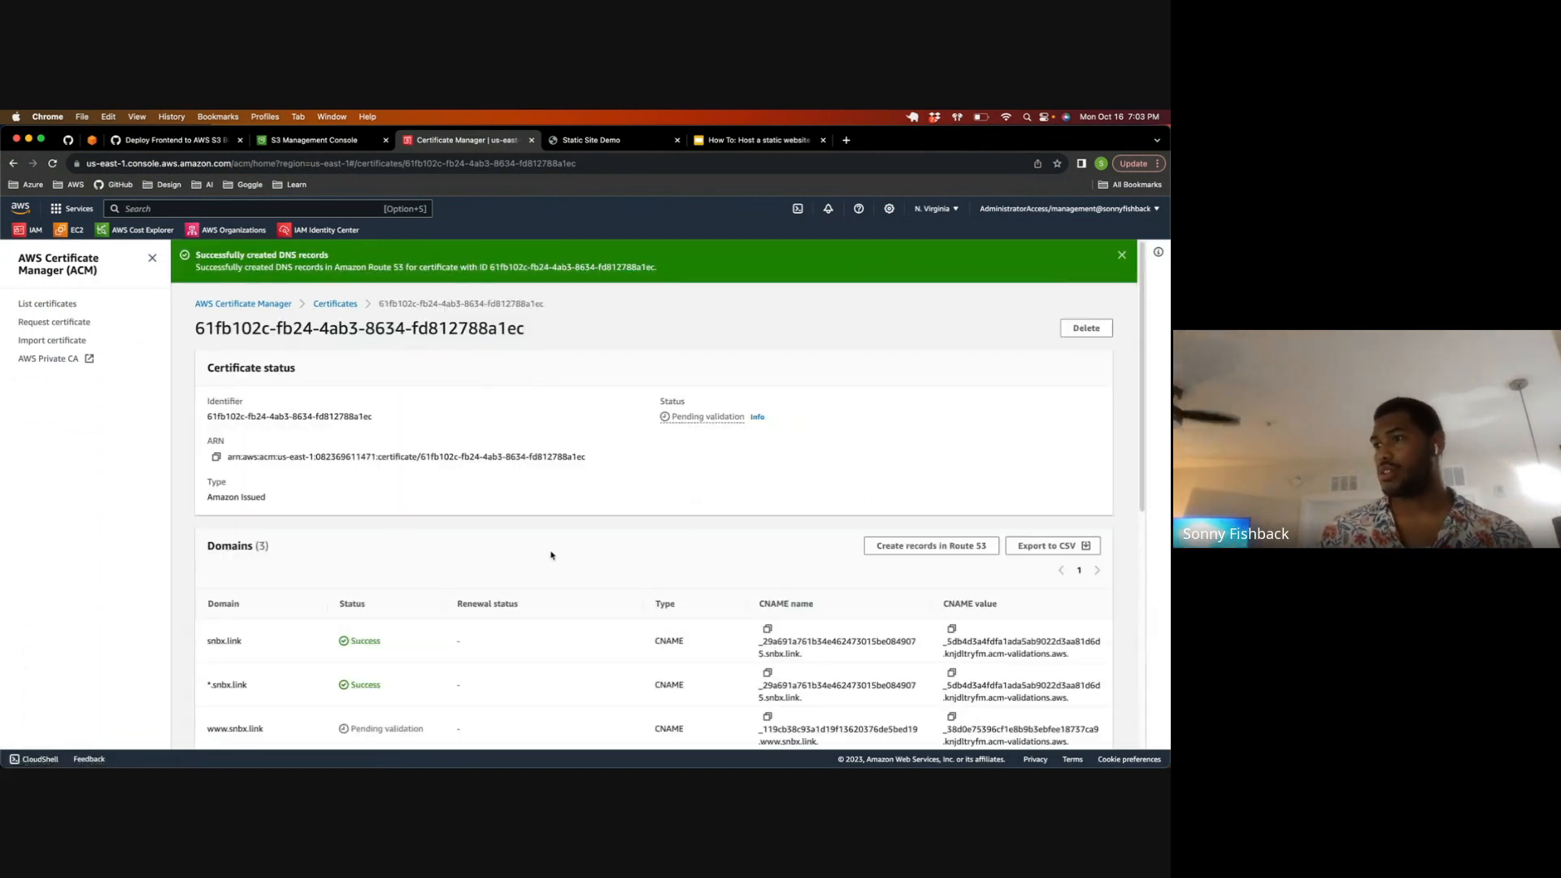
scroll(837, 520, "down", 5)
scroll(599, 505, "up", 5)
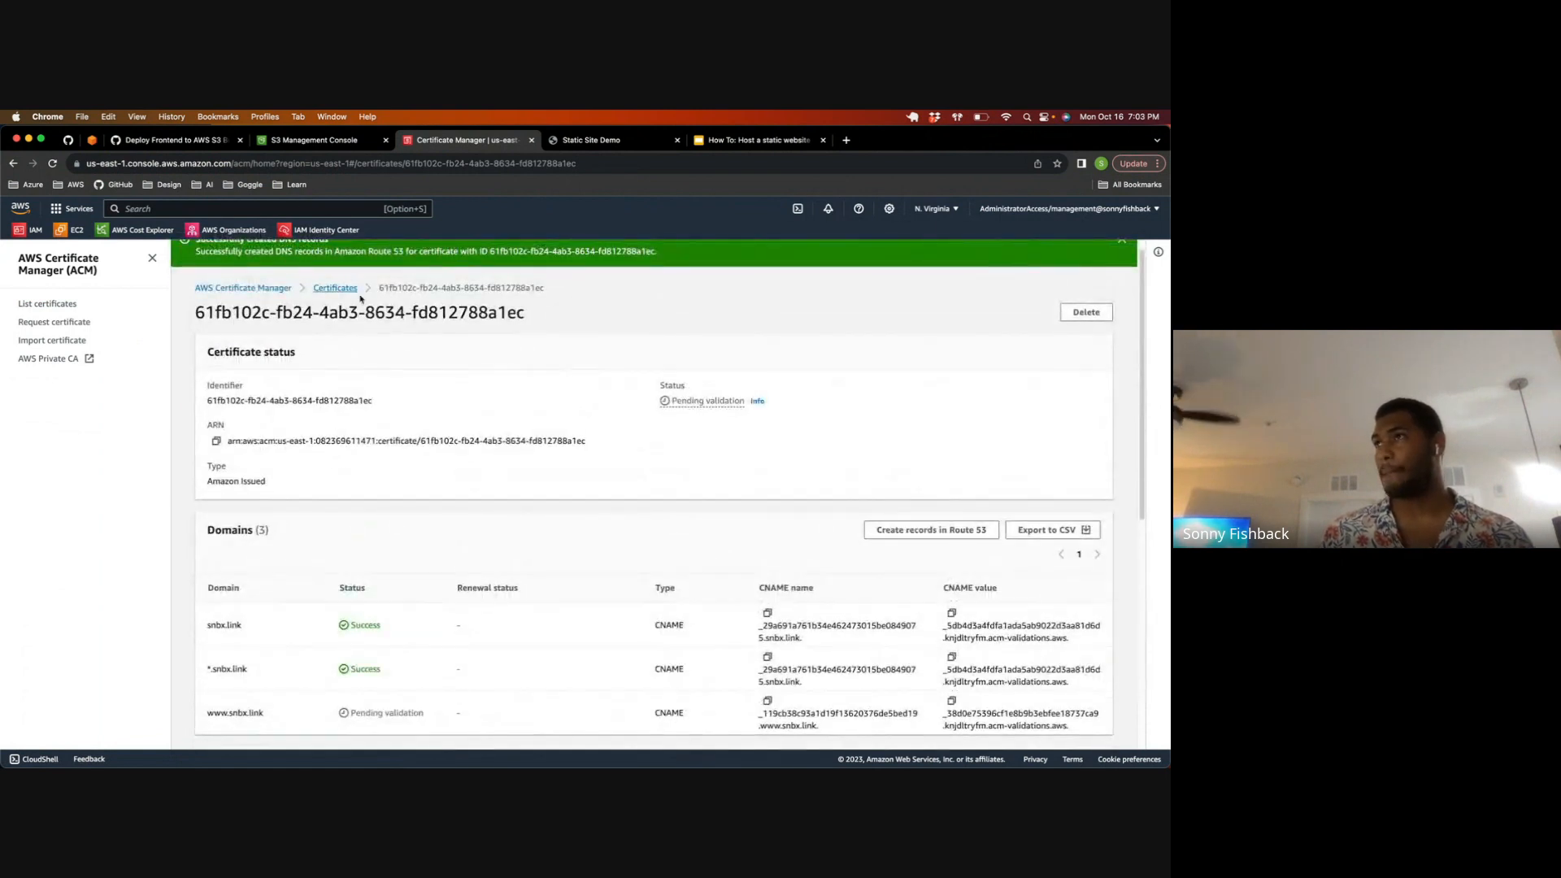
Step: Return to the certificate list and refresh it repeatedly to check the new snbx.link certificate's validation status
left_click(335, 288)
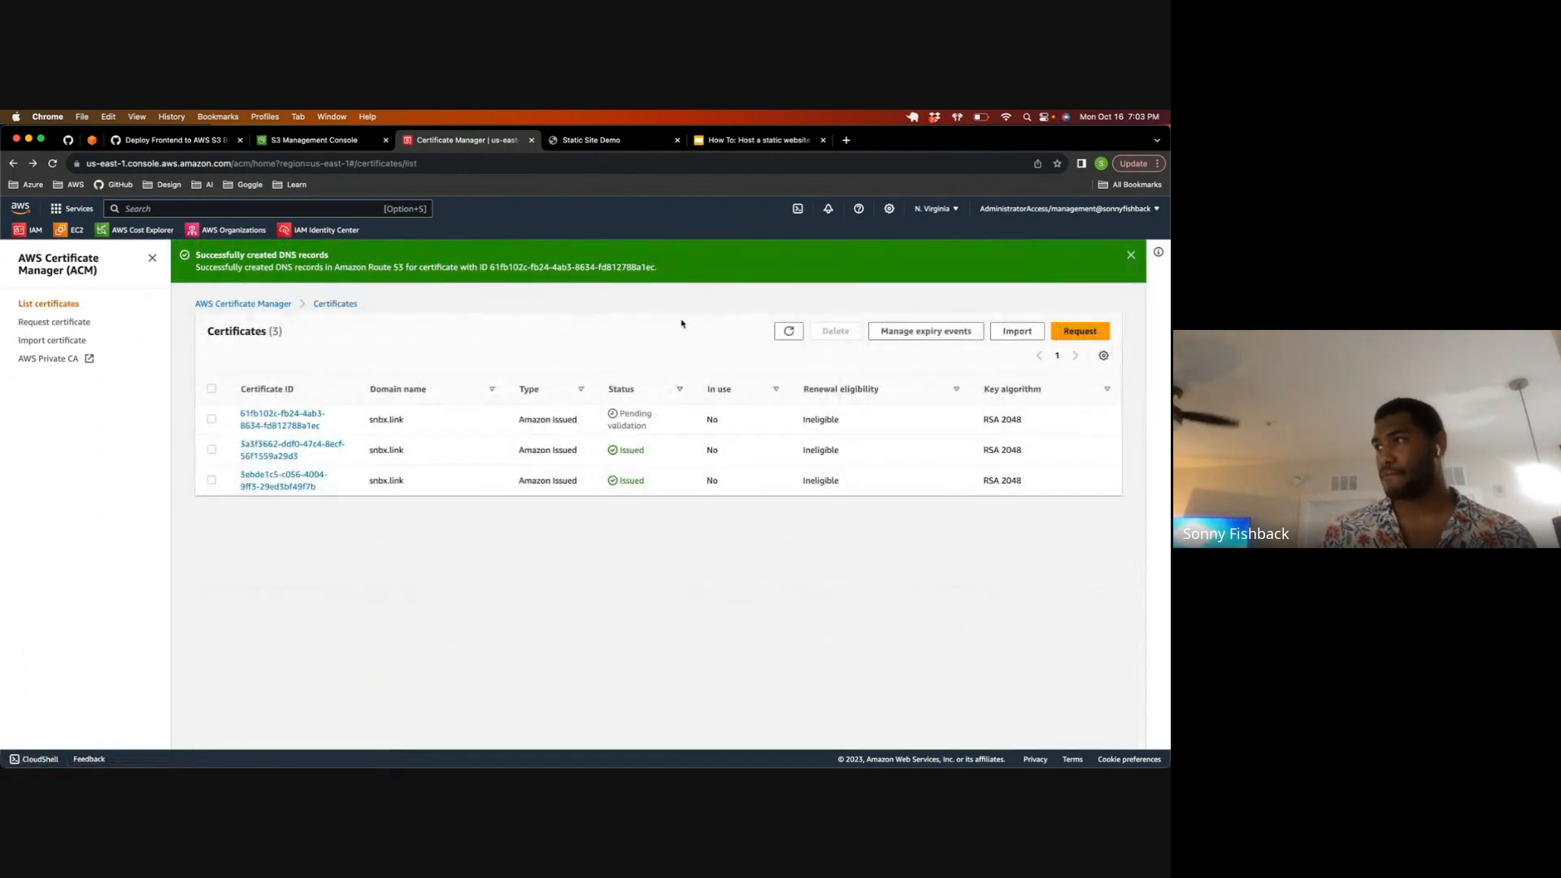
left_click(787, 331)
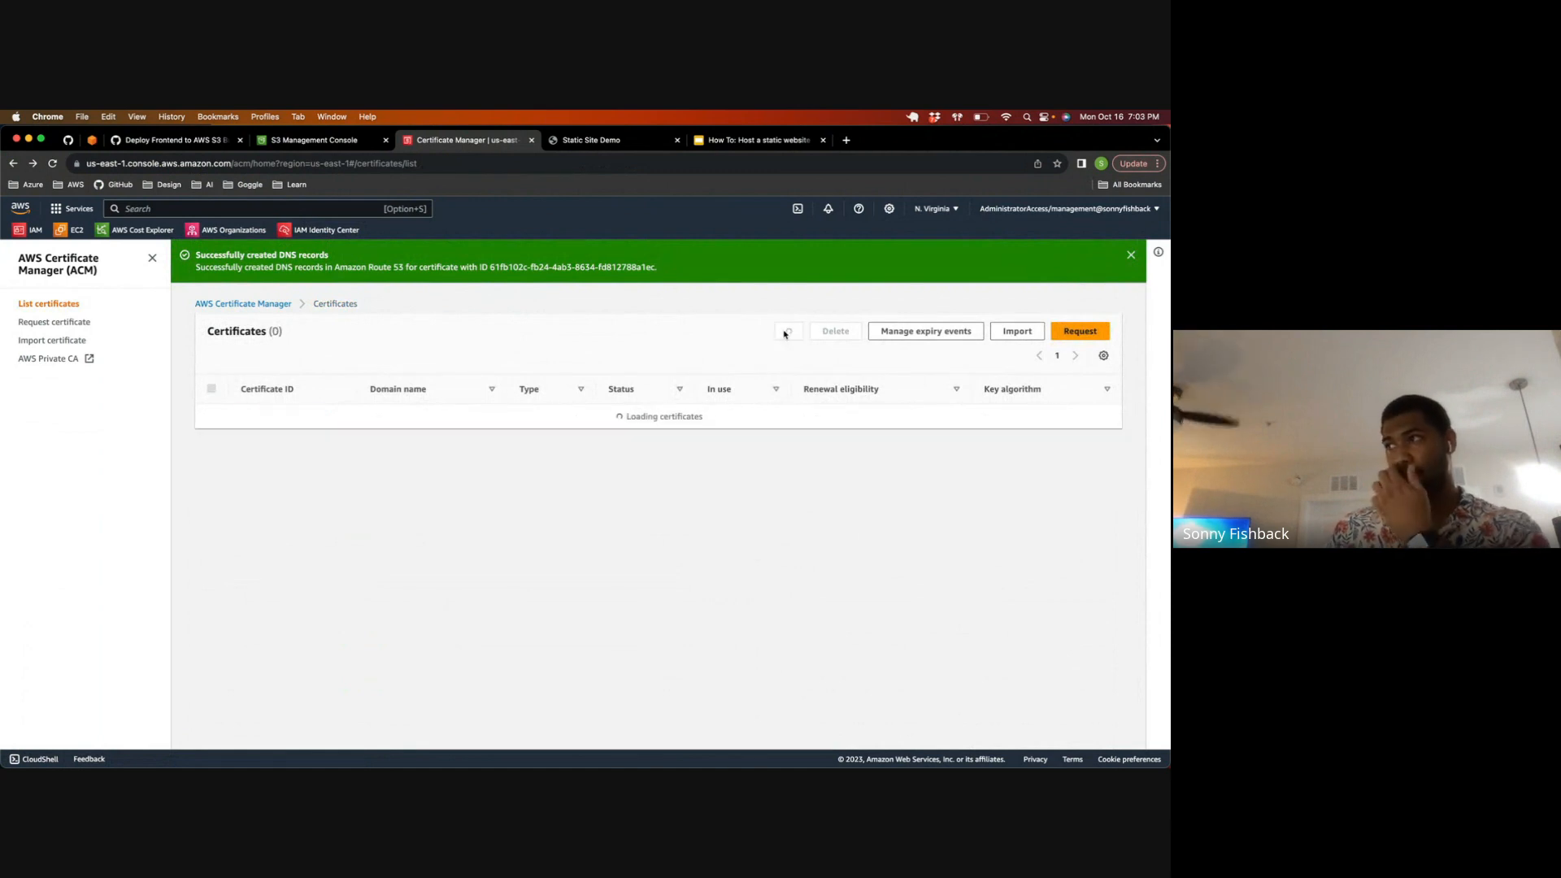
left_click(787, 332)
left_click(787, 332)
left_click(787, 331)
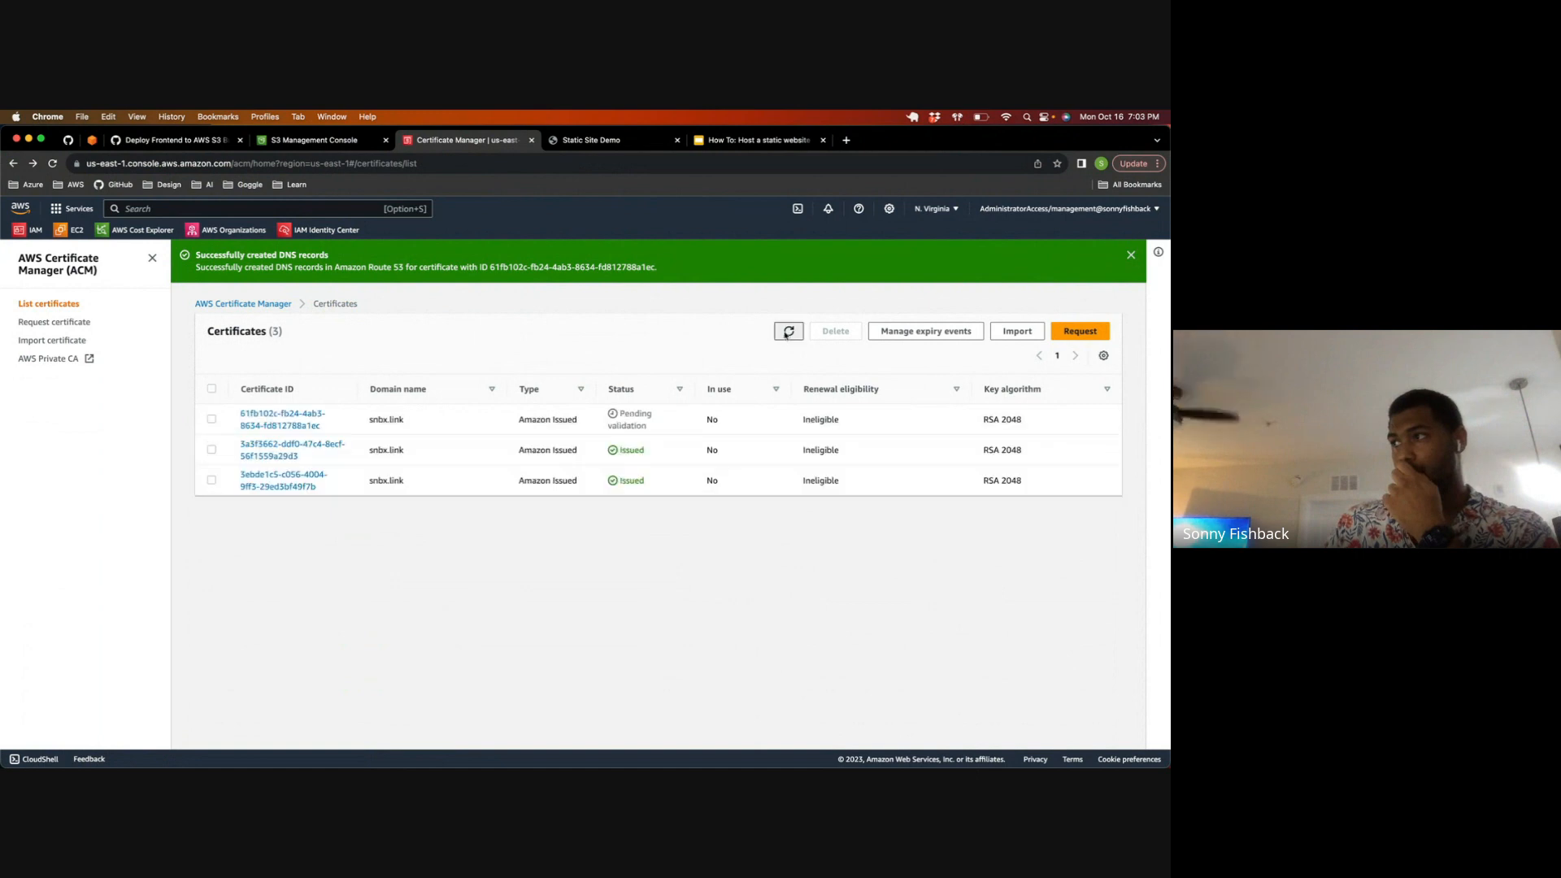
left_click(787, 331)
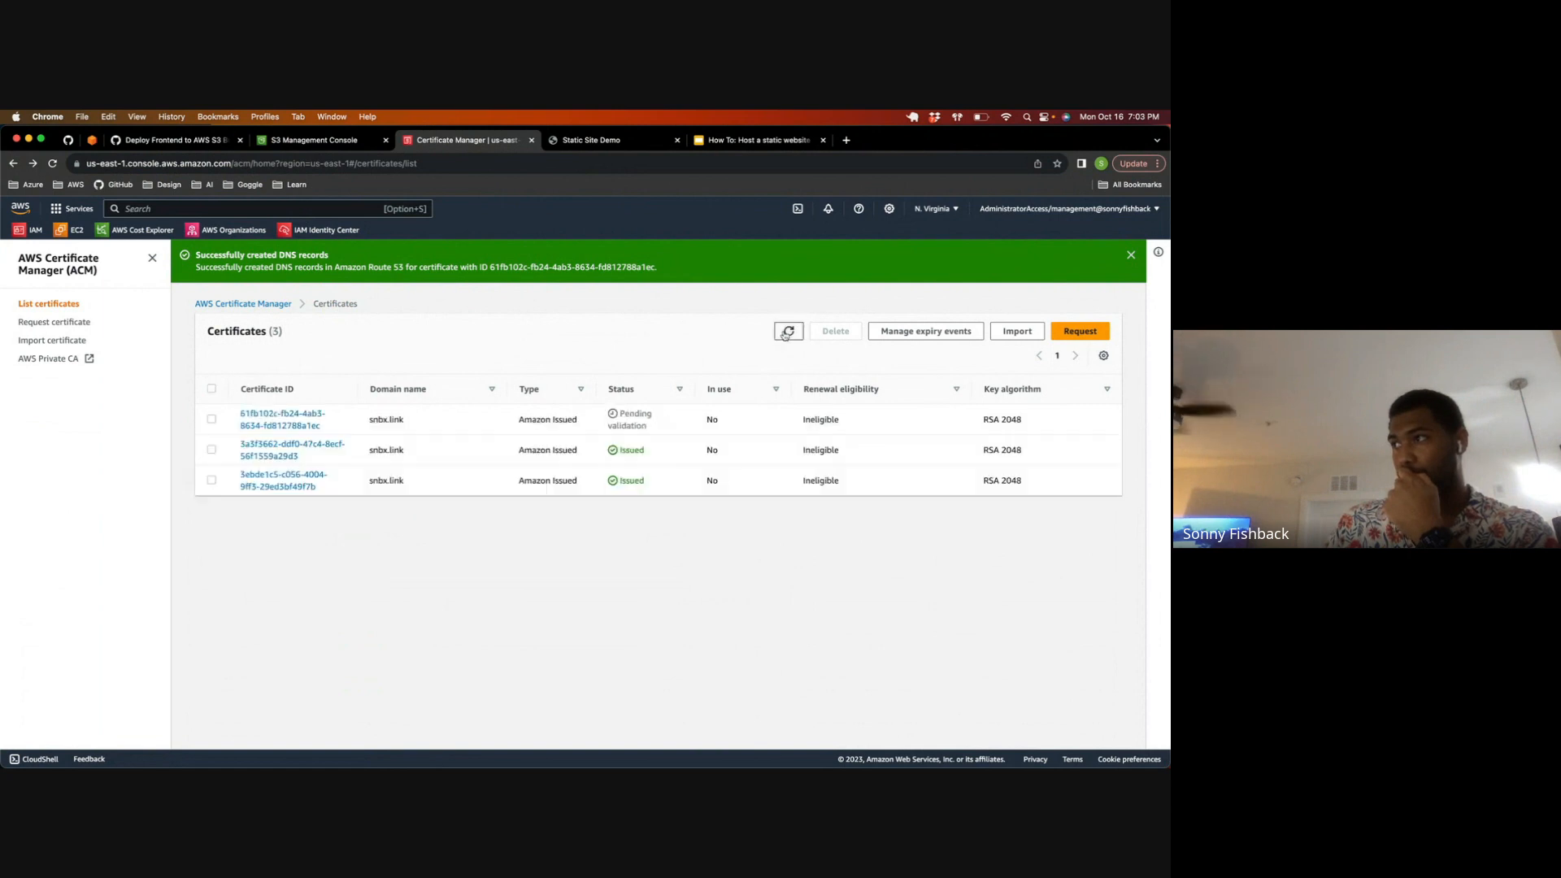
left_click(786, 332)
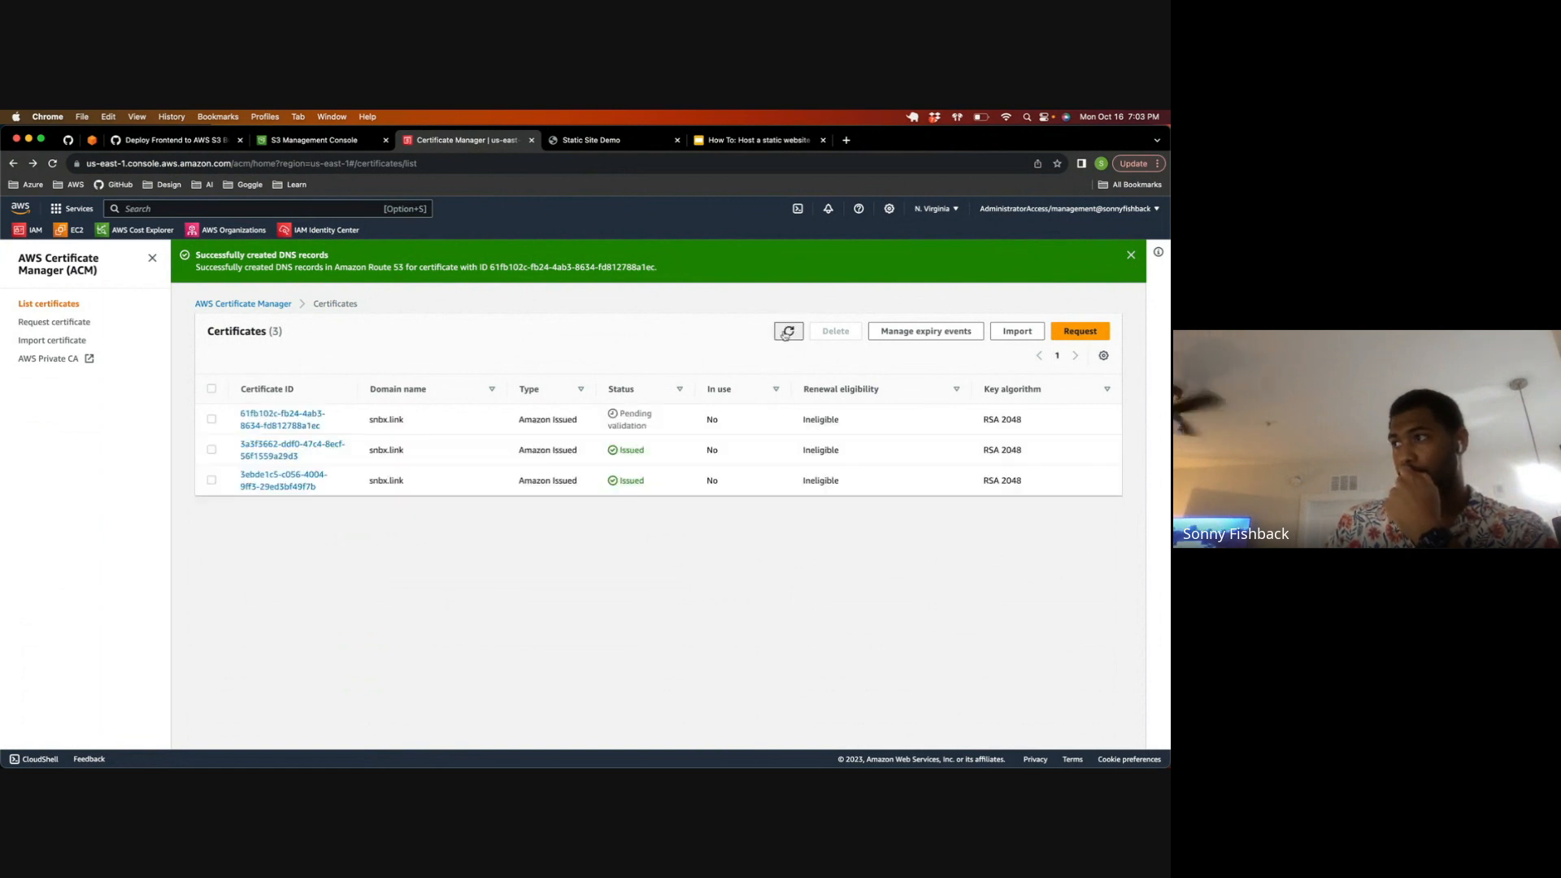
left_click(787, 331)
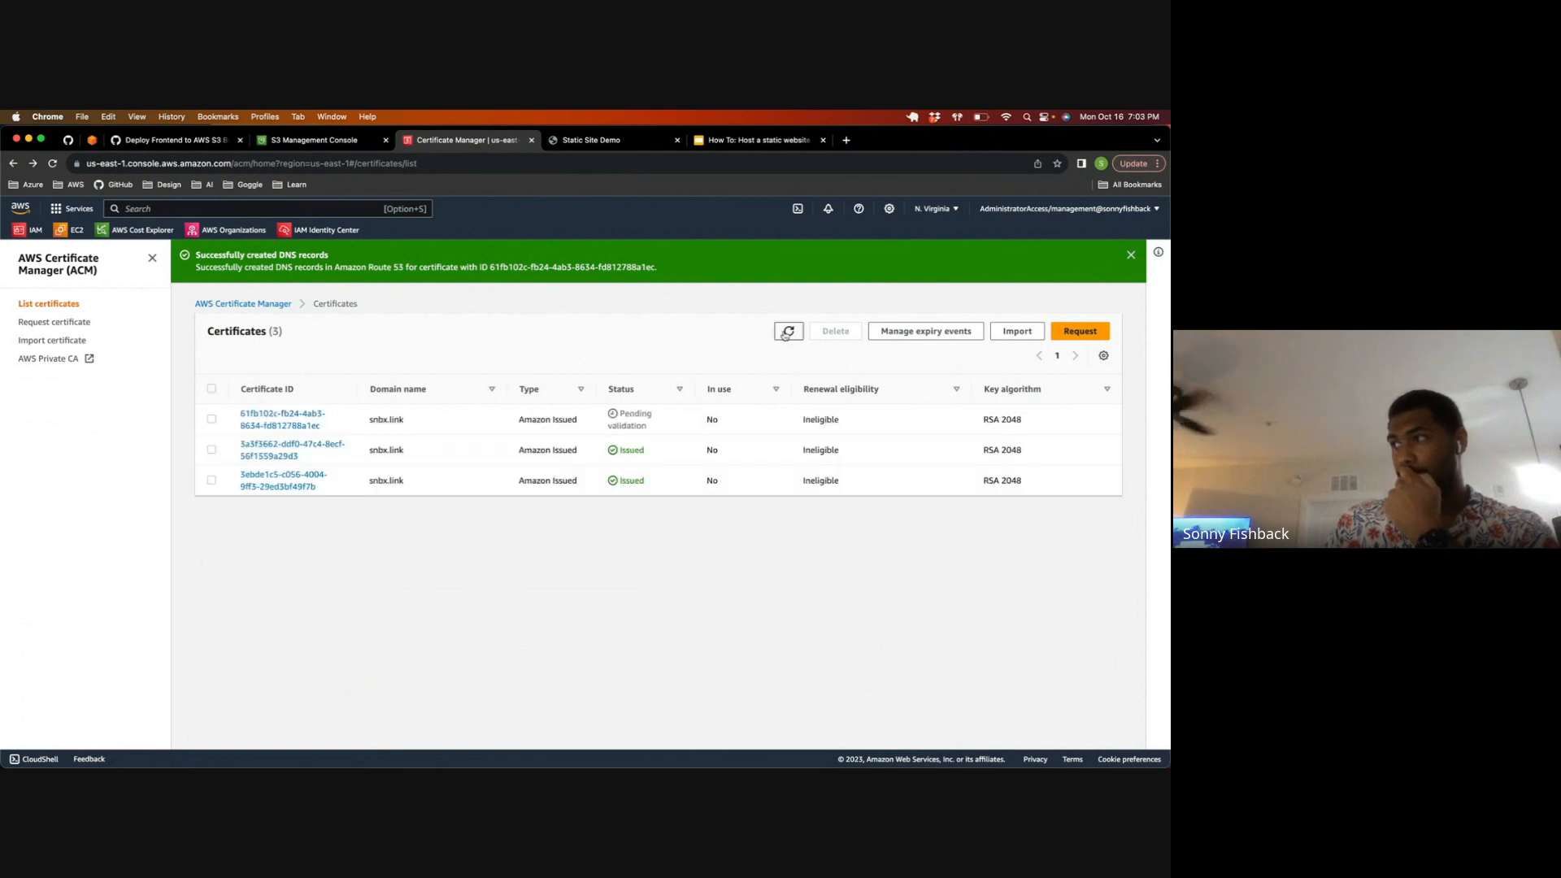
left_click(785, 333)
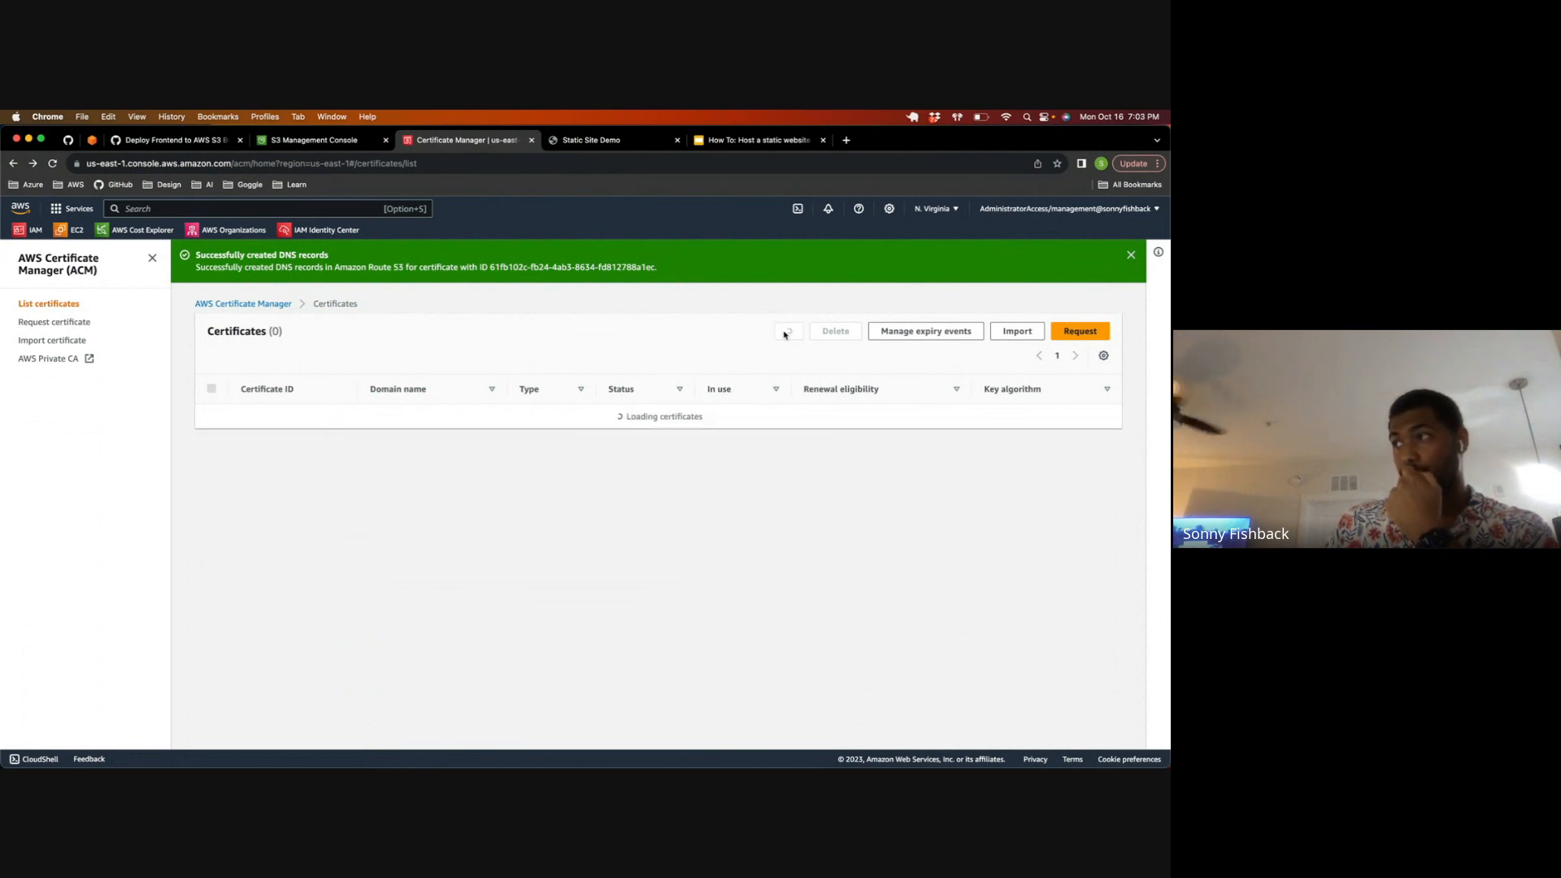
left_click(786, 333)
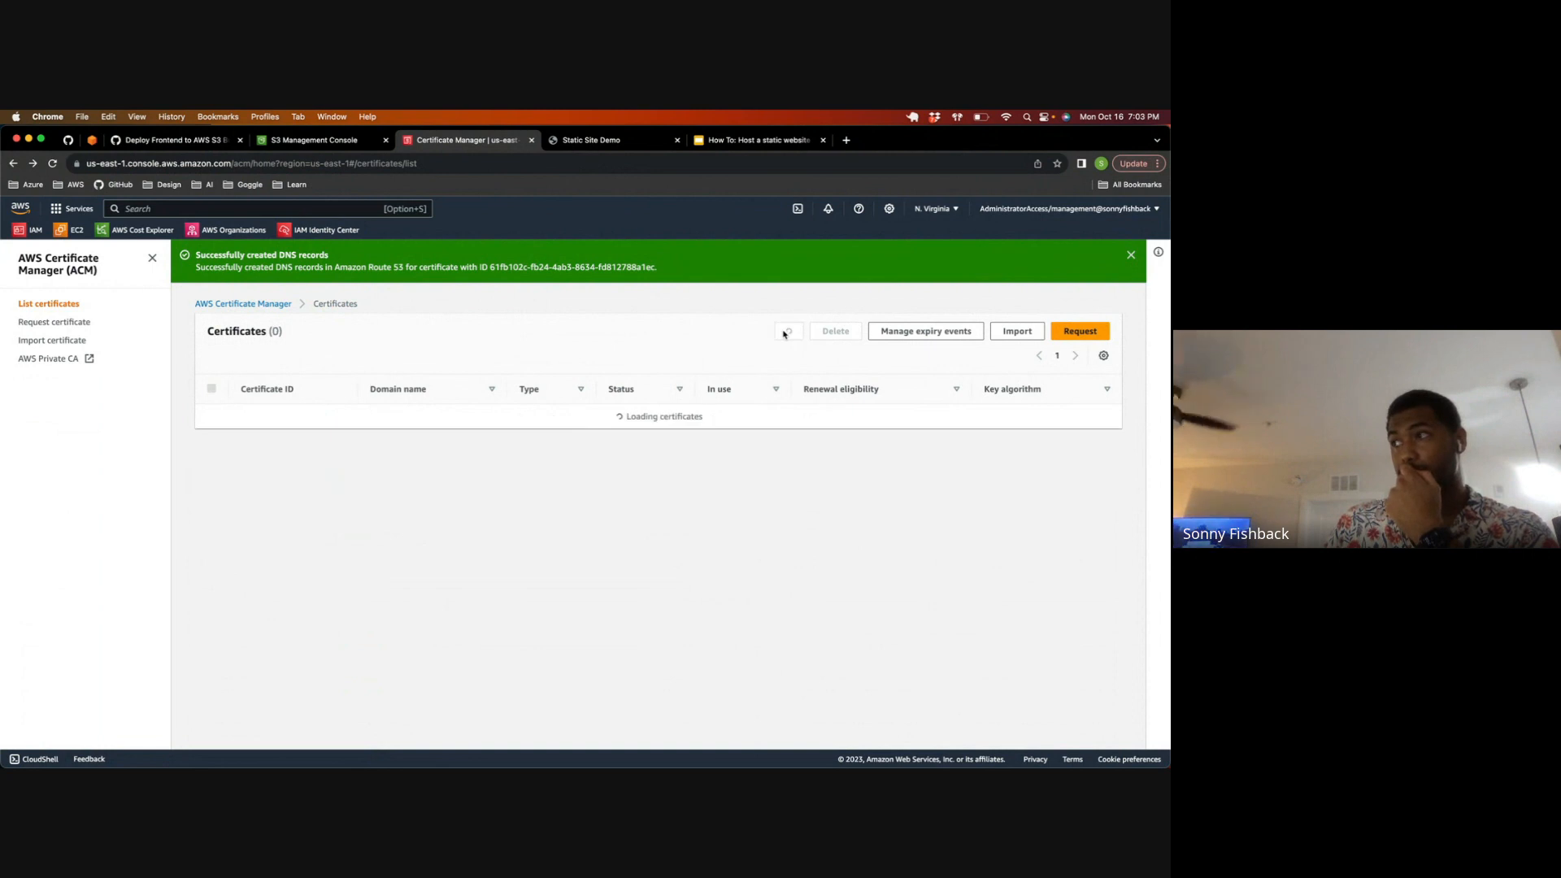
Step: Switch to the browser tab showing S3, find CloudFormation with the search "cloudform" and open the frontend2 stack's details
left_click(317, 140)
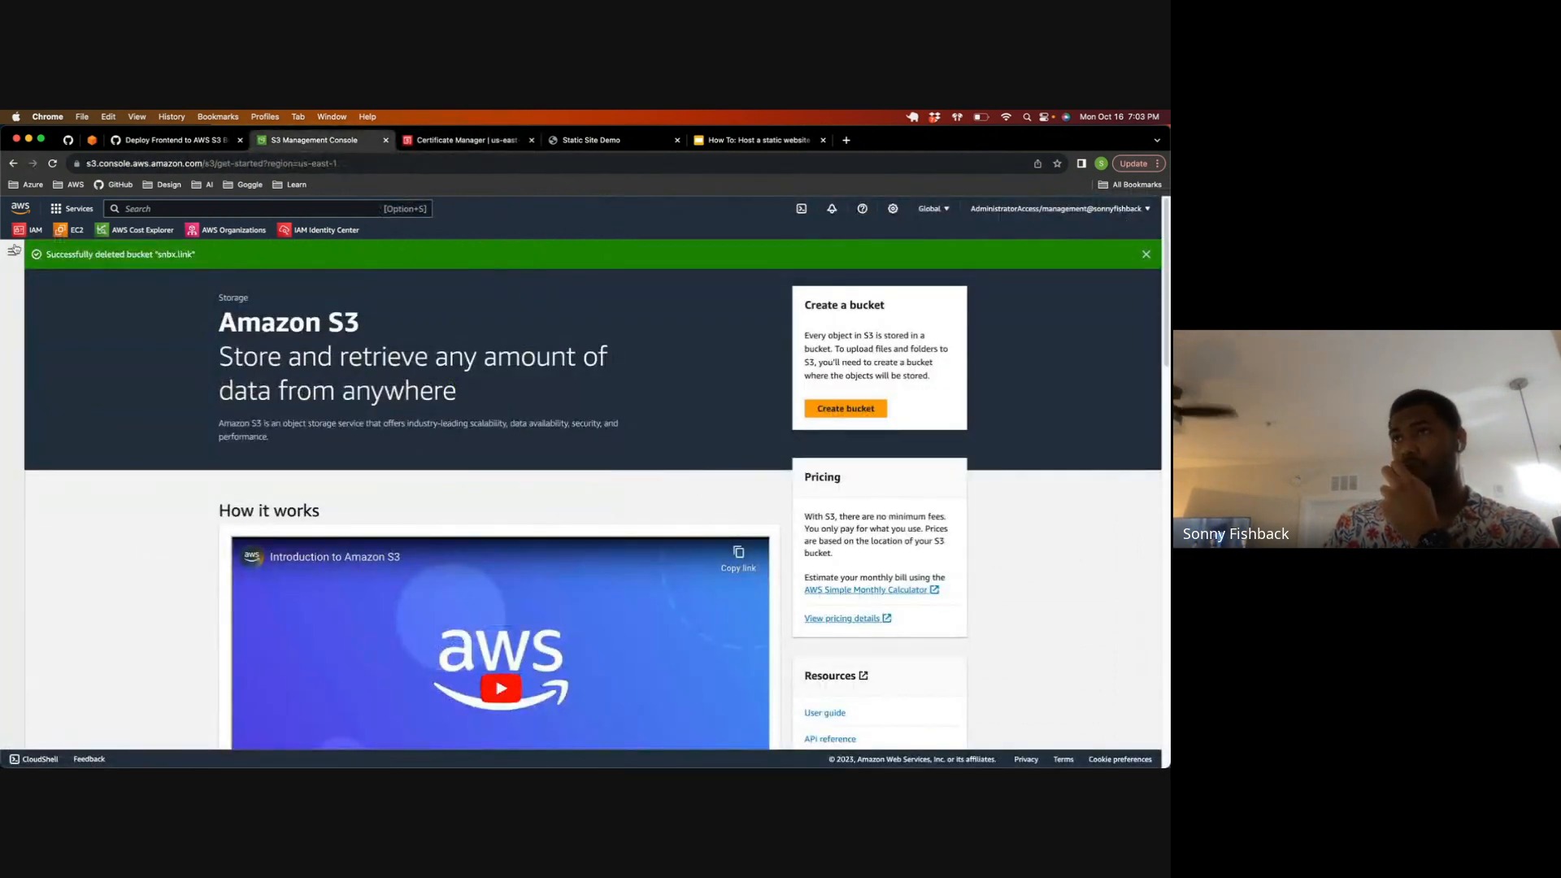
left_click(165, 213)
type("cloudform")
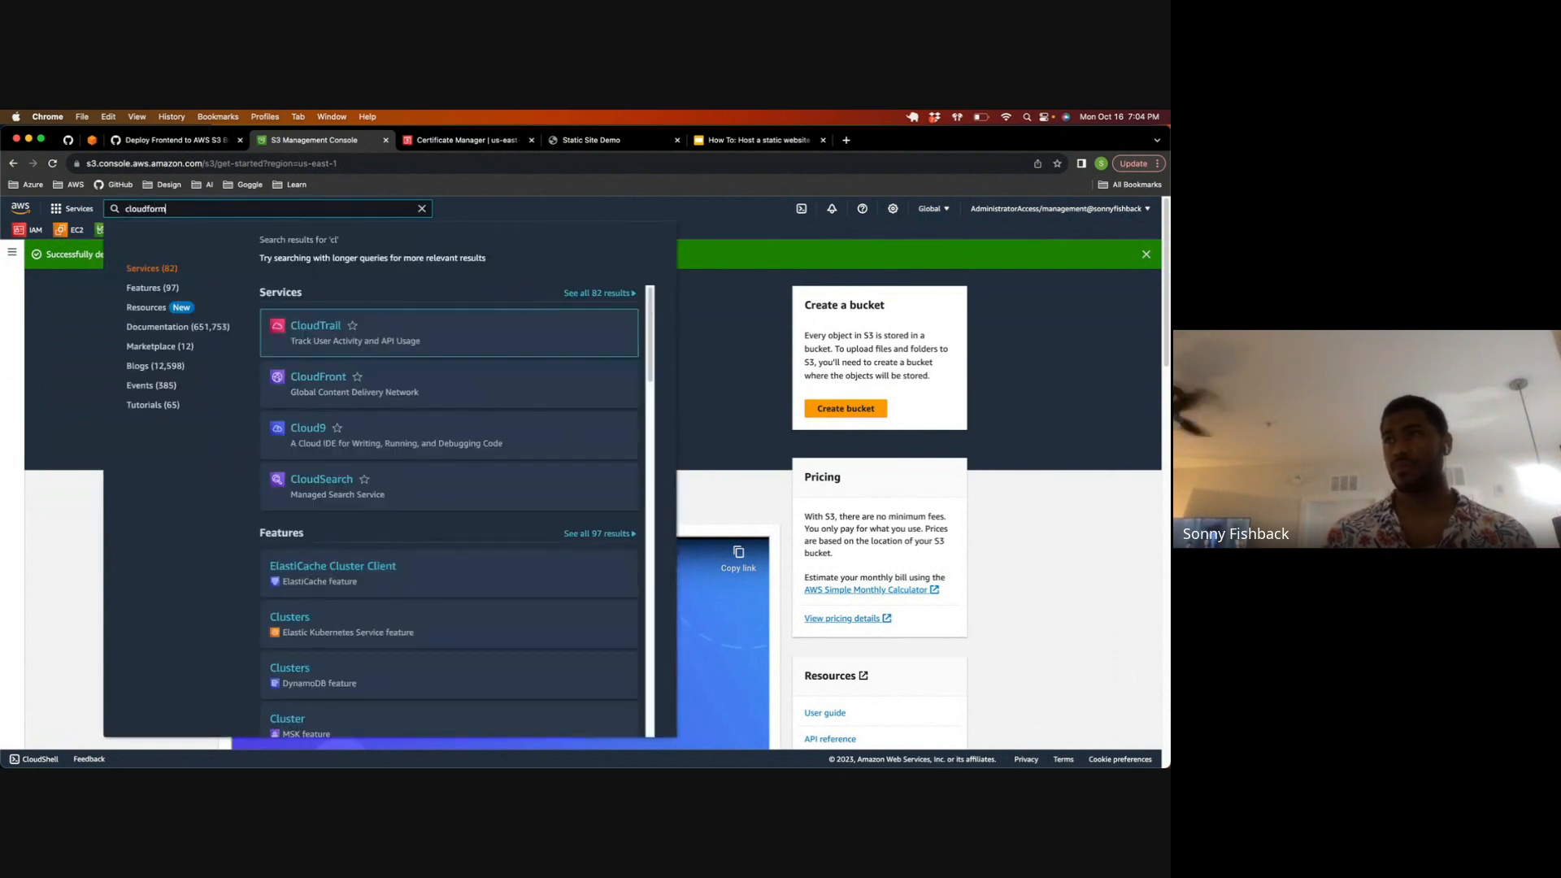
left_click(329, 327)
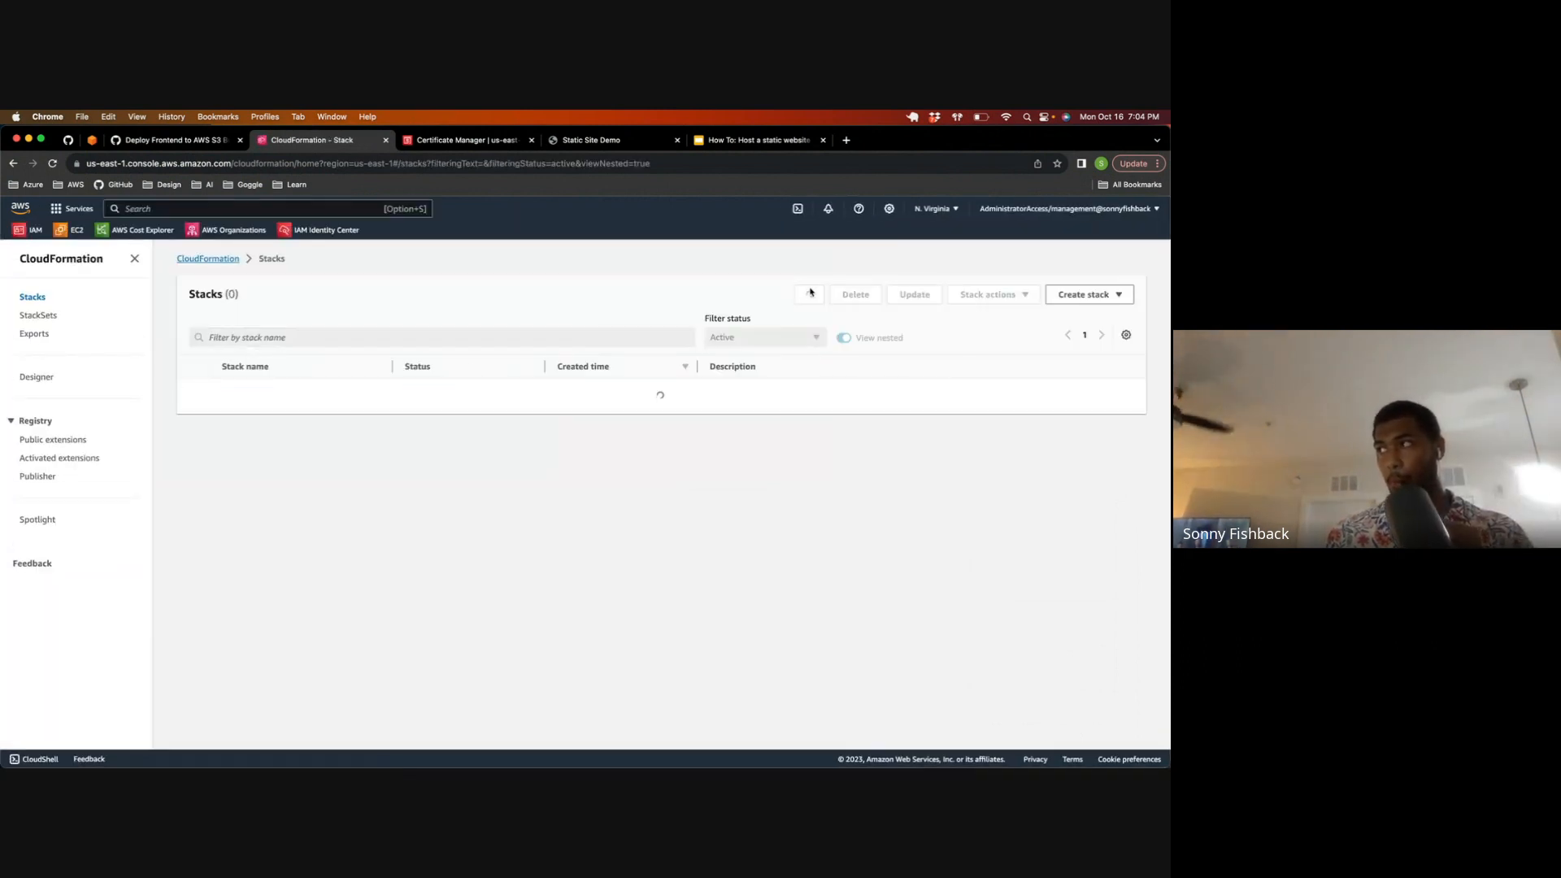
left_click(236, 390)
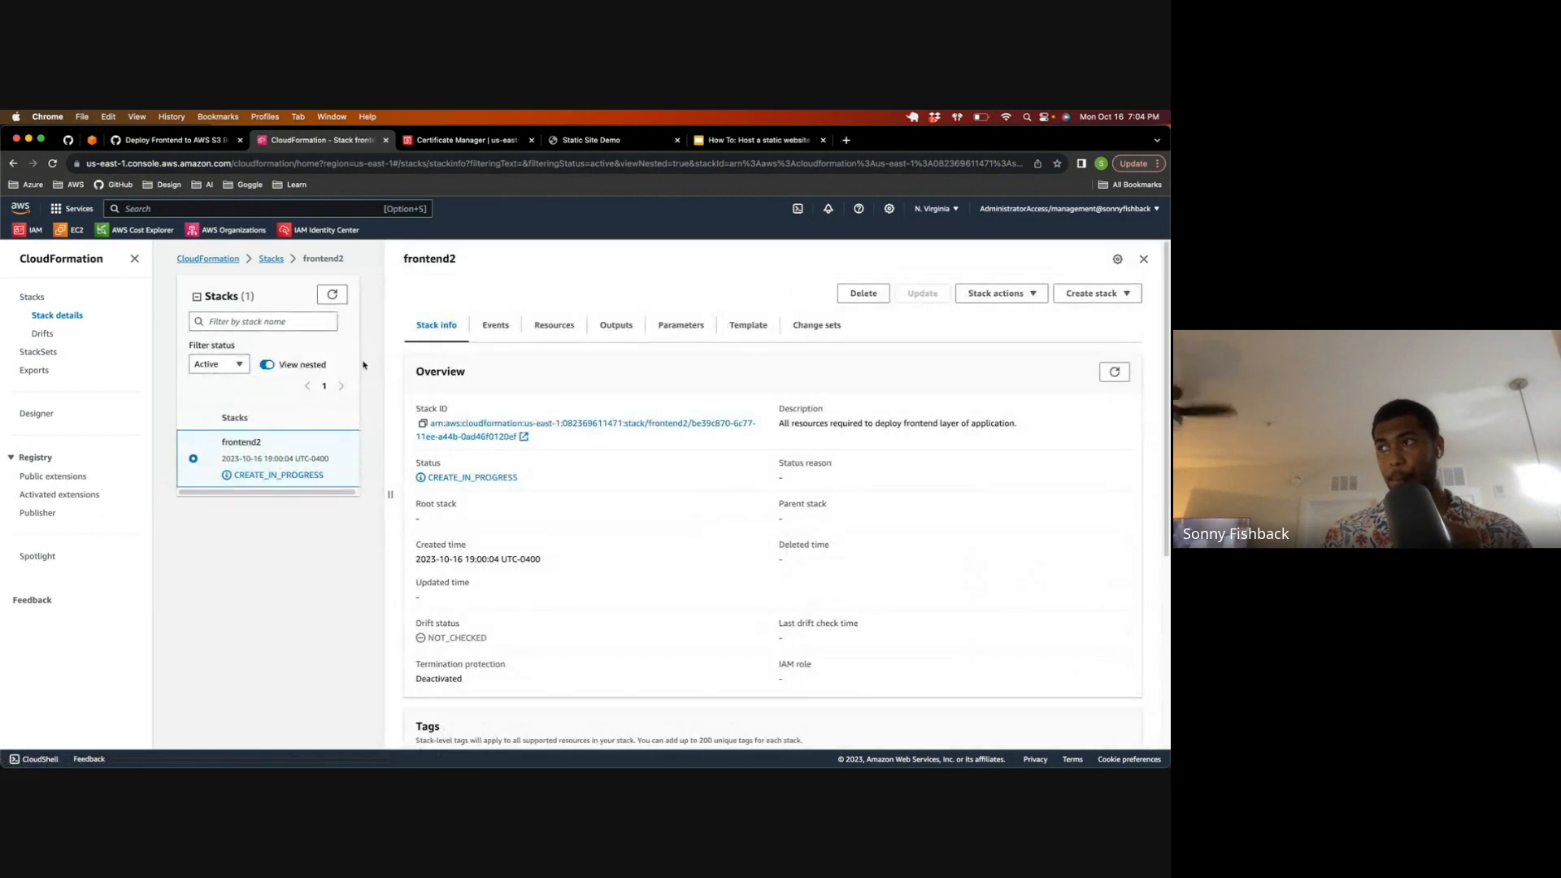
Step: Examine the frontend2 stack's resources and refresh its events to check the SSL certificate's creation progress
left_click(540, 328)
left_click(499, 329)
left_click(529, 330)
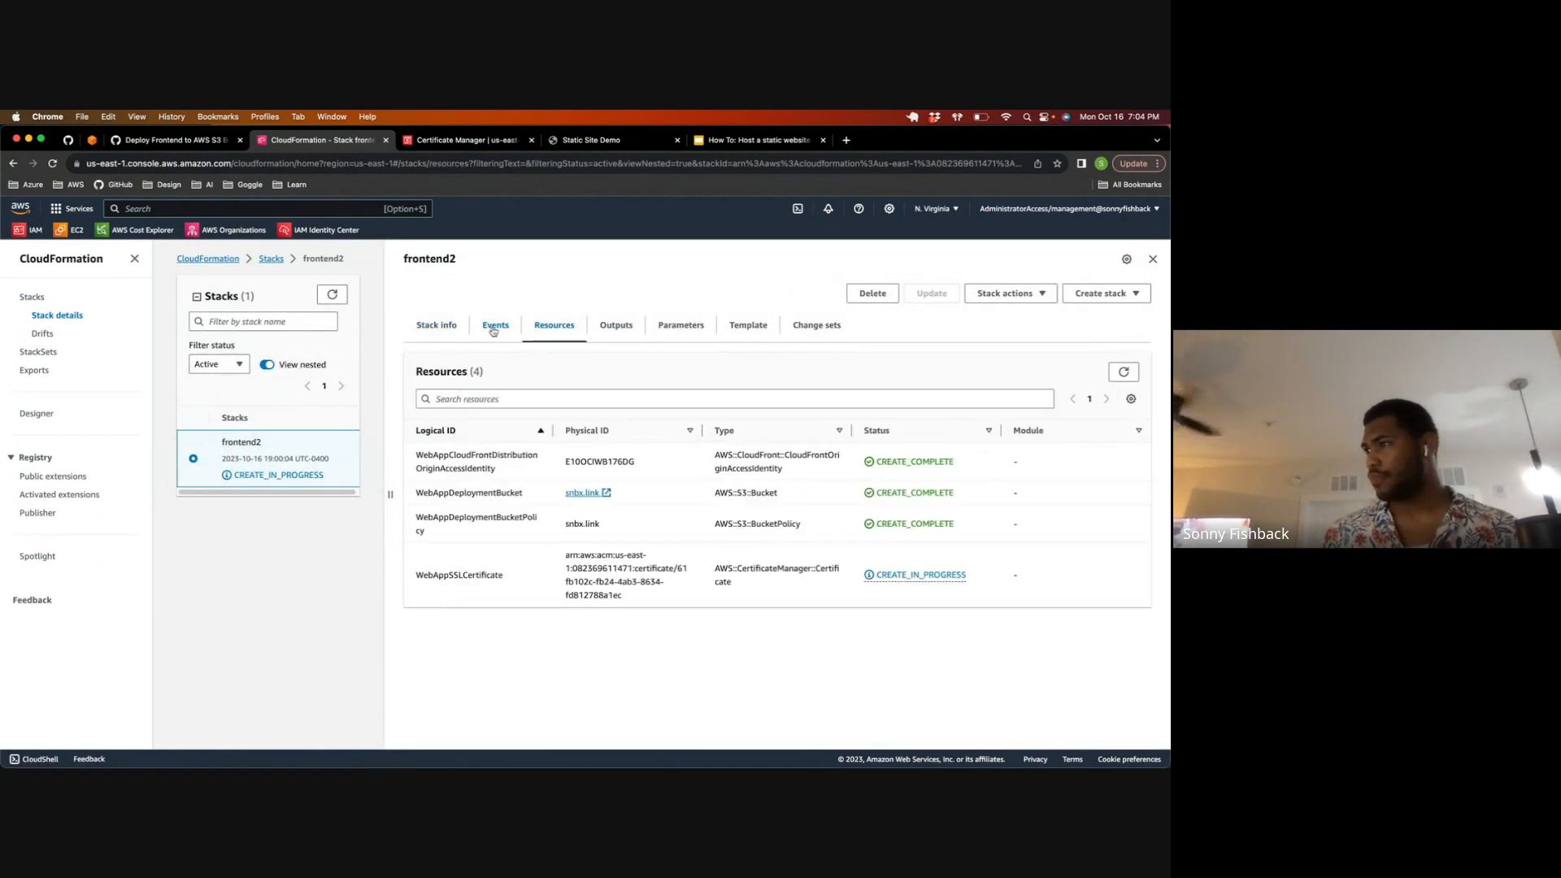
left_click(492, 329)
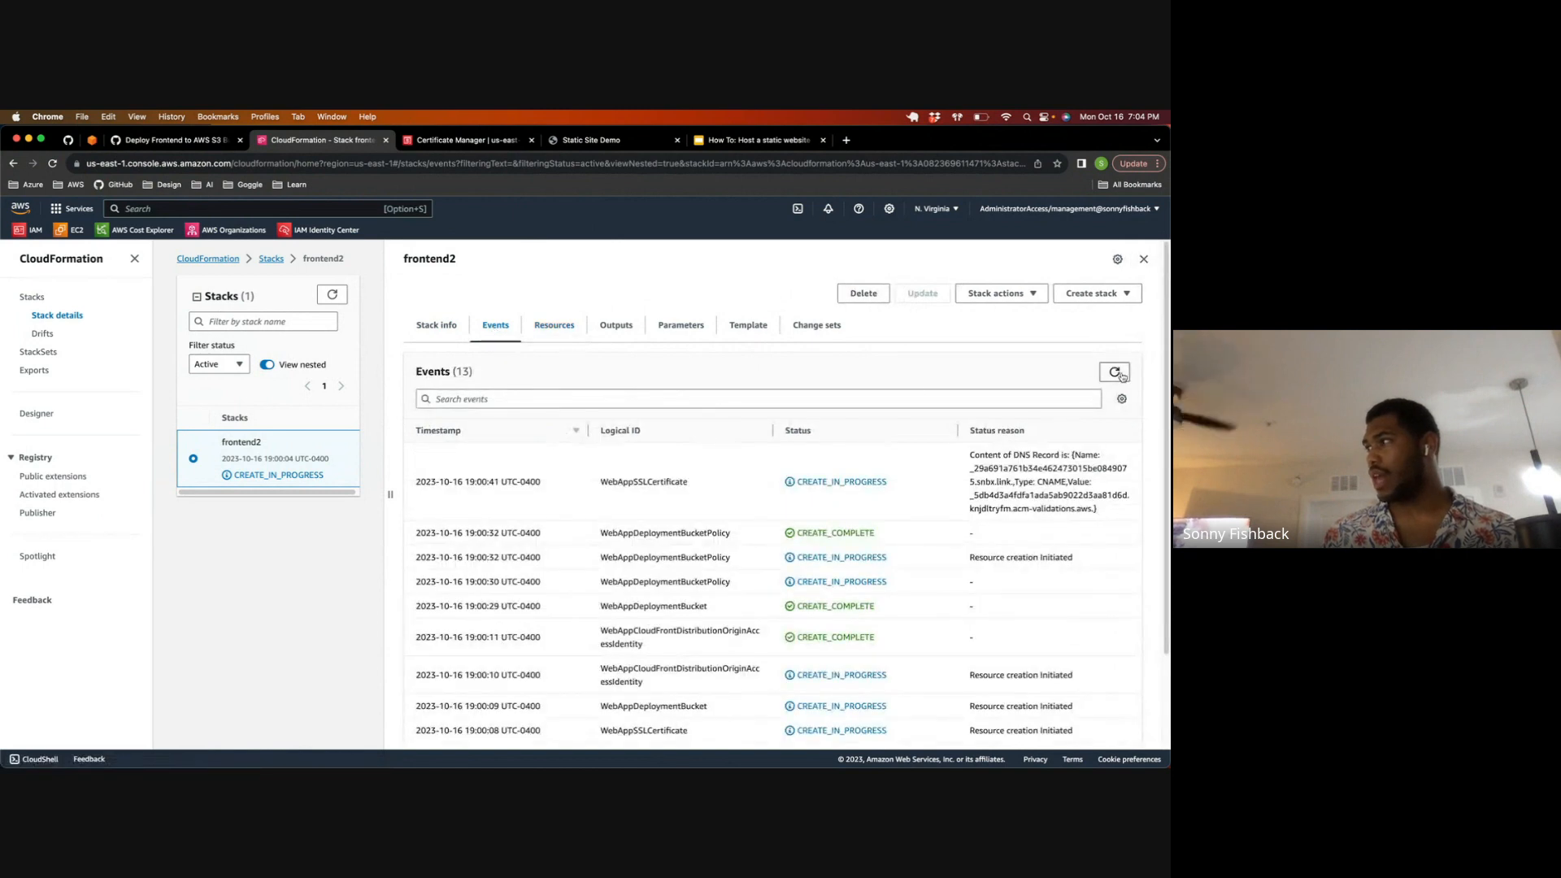
left_click(1122, 375)
left_click(1121, 376)
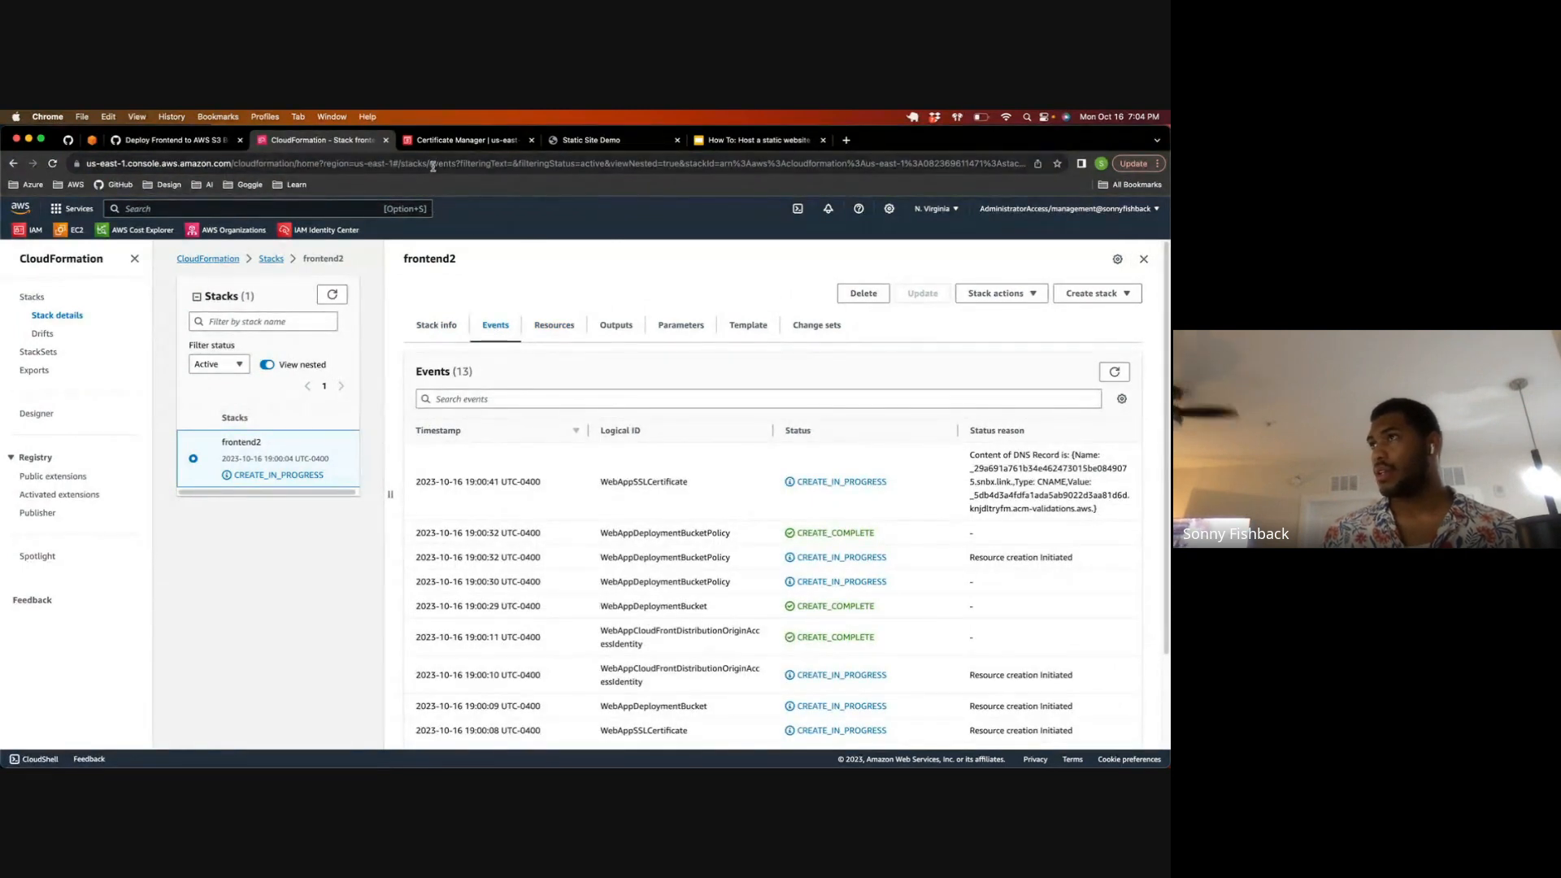
Step: Return to Certificate Manager, refresh the certificate list, and open the pending snbx.link certificate to check each domain's validation status
left_click(460, 140)
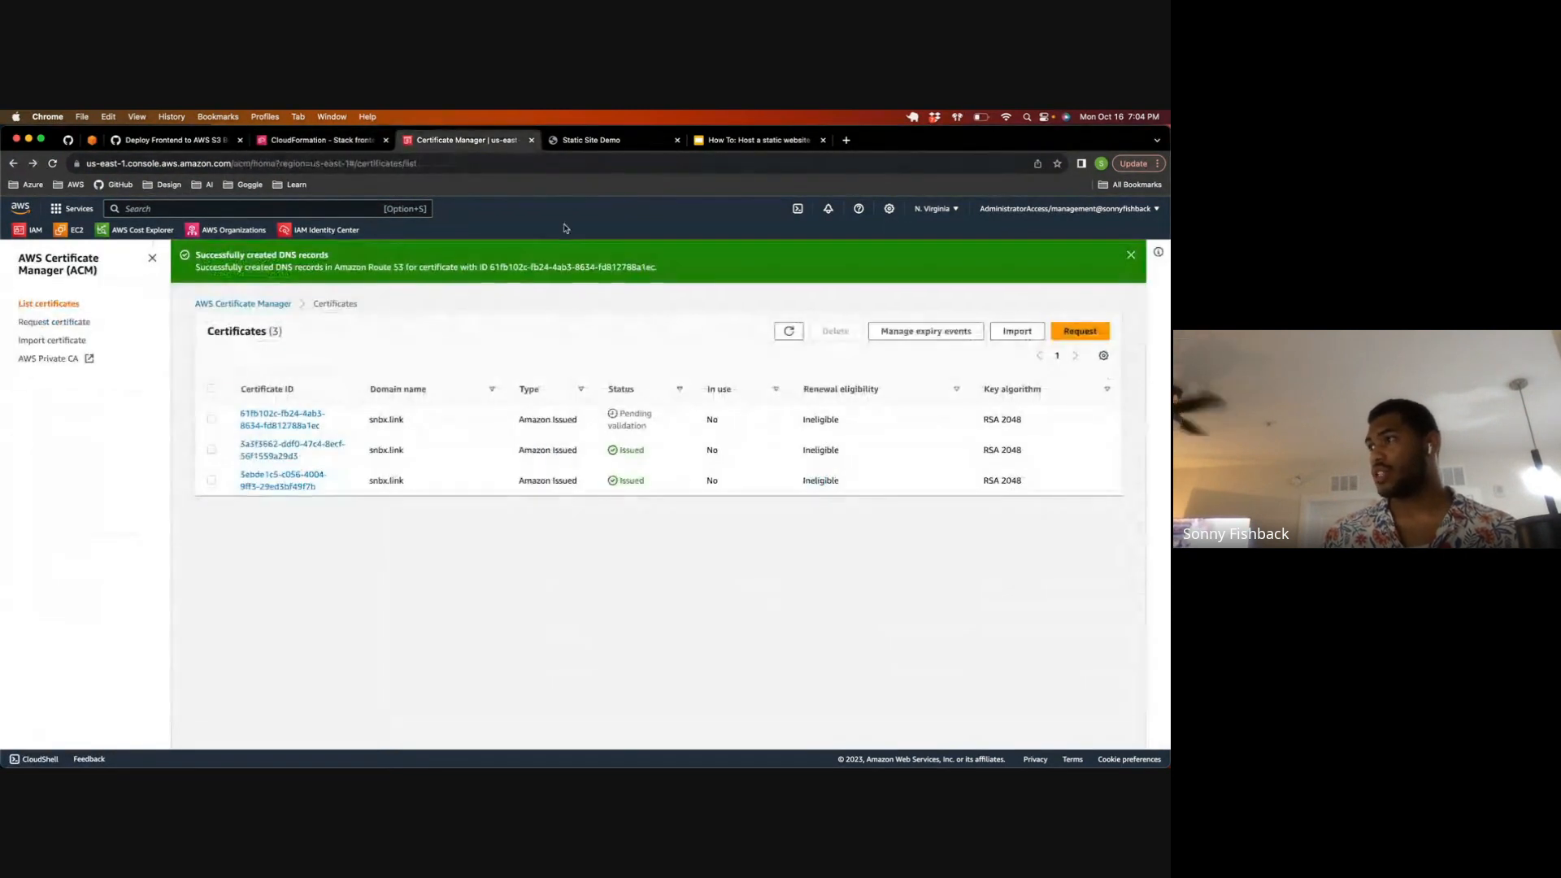
left_click(779, 328)
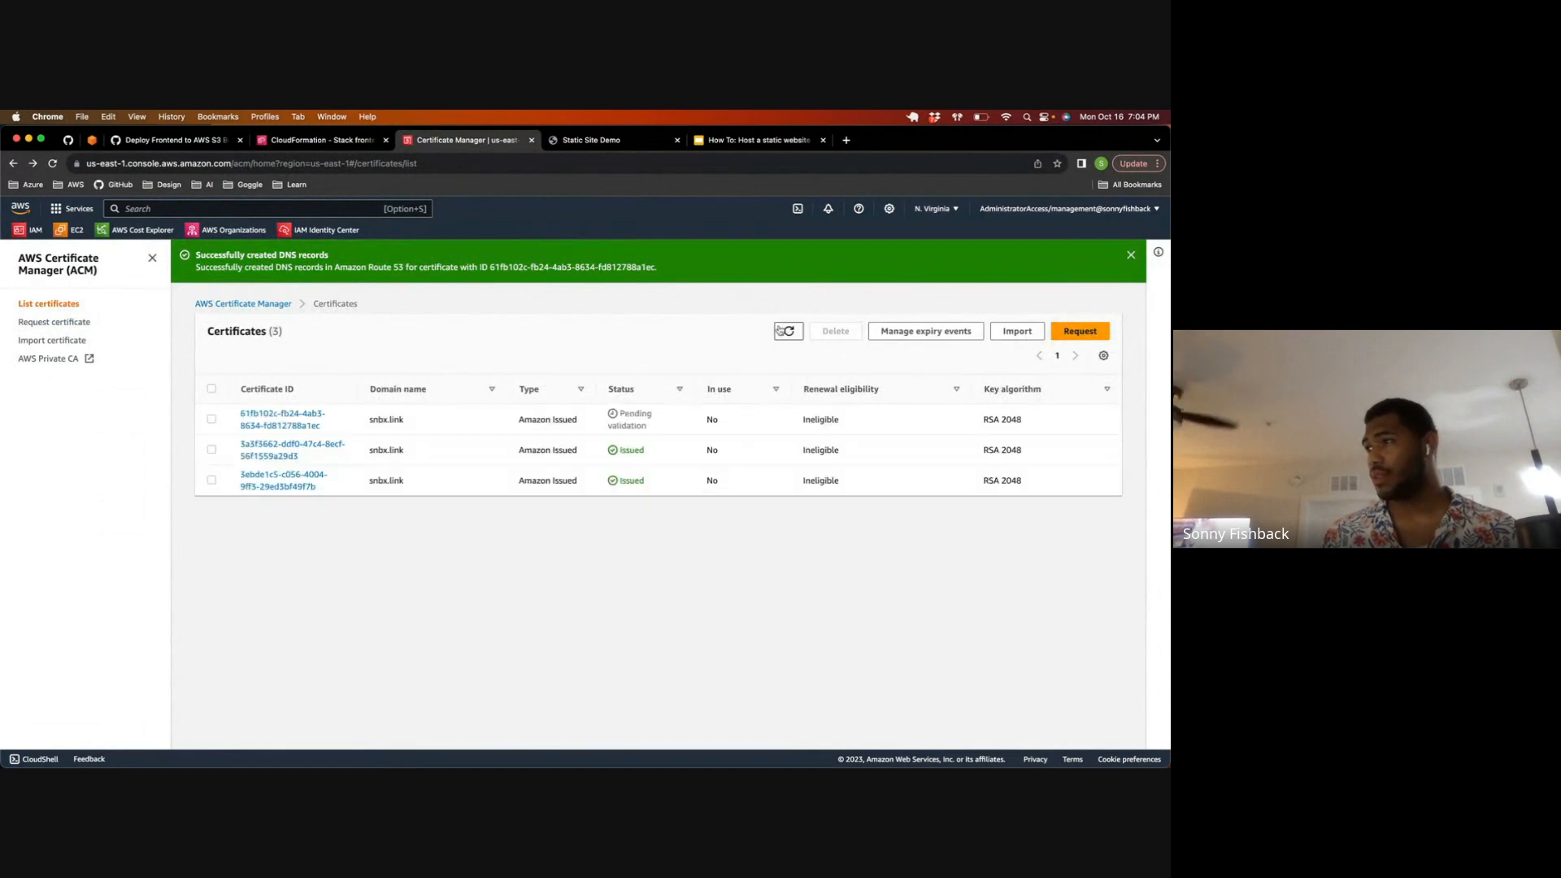
left_click(781, 330)
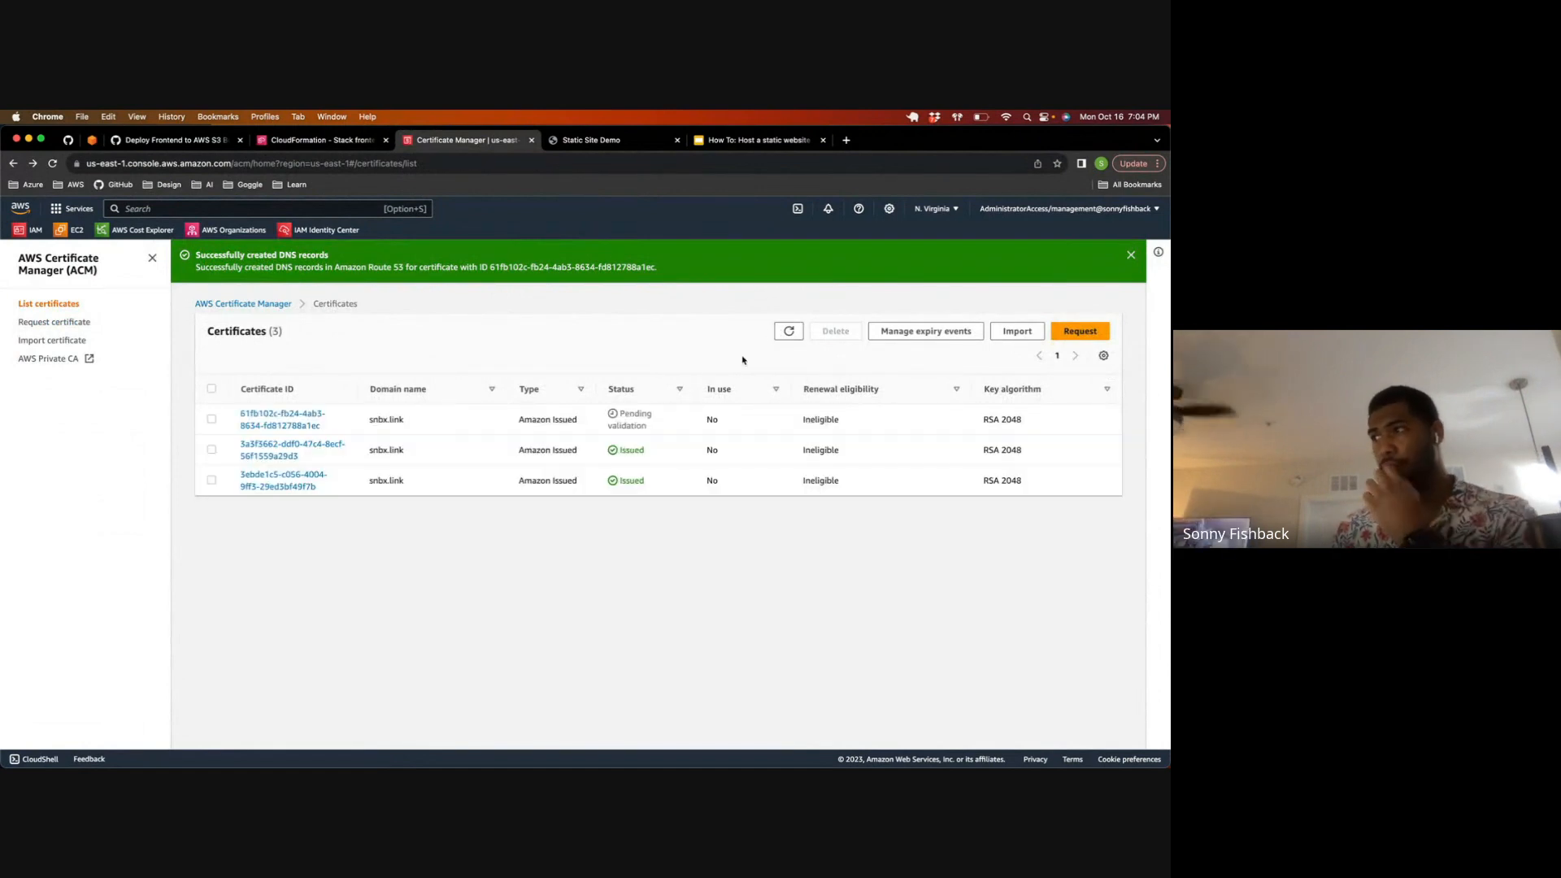
left_click(285, 418)
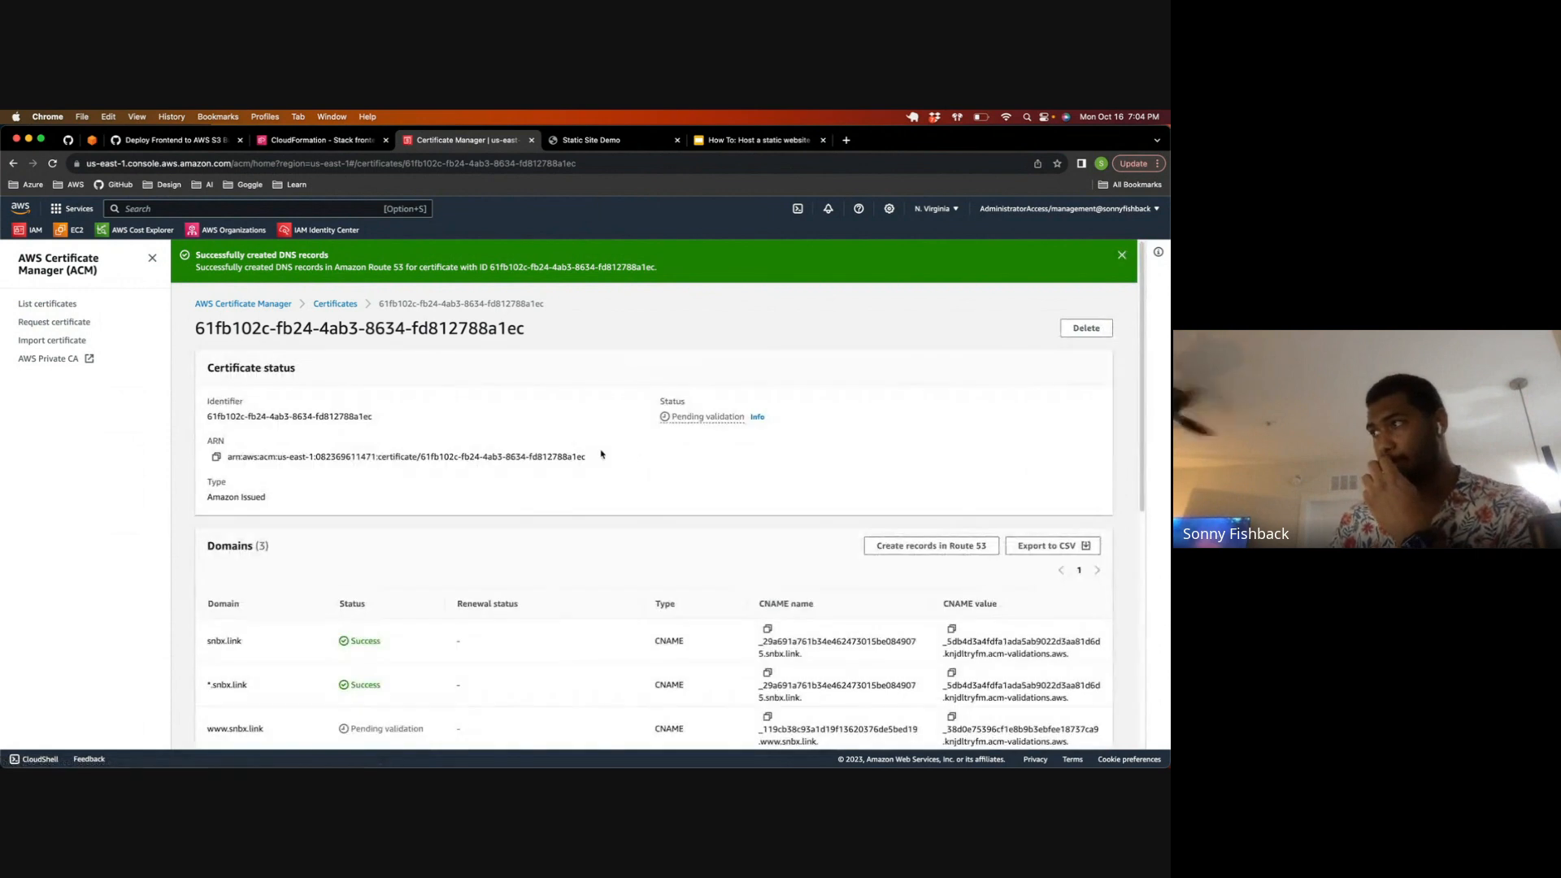
scroll(917, 356, "down", 3)
scroll(650, 423, "up", 3)
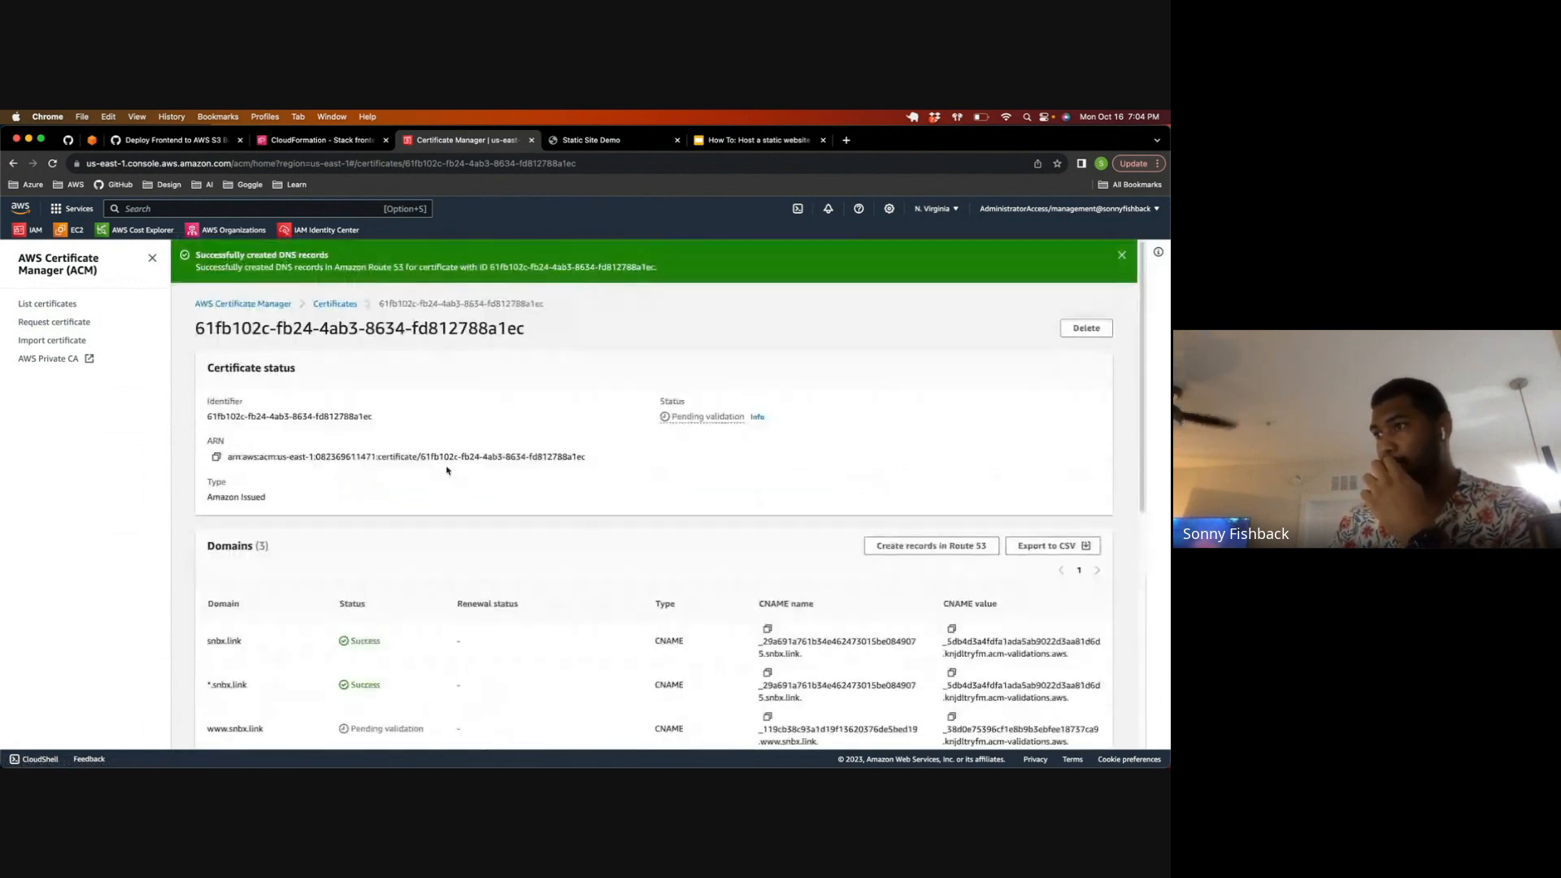
scroll(452, 485, "down", 2)
scroll(469, 498, "down", 2)
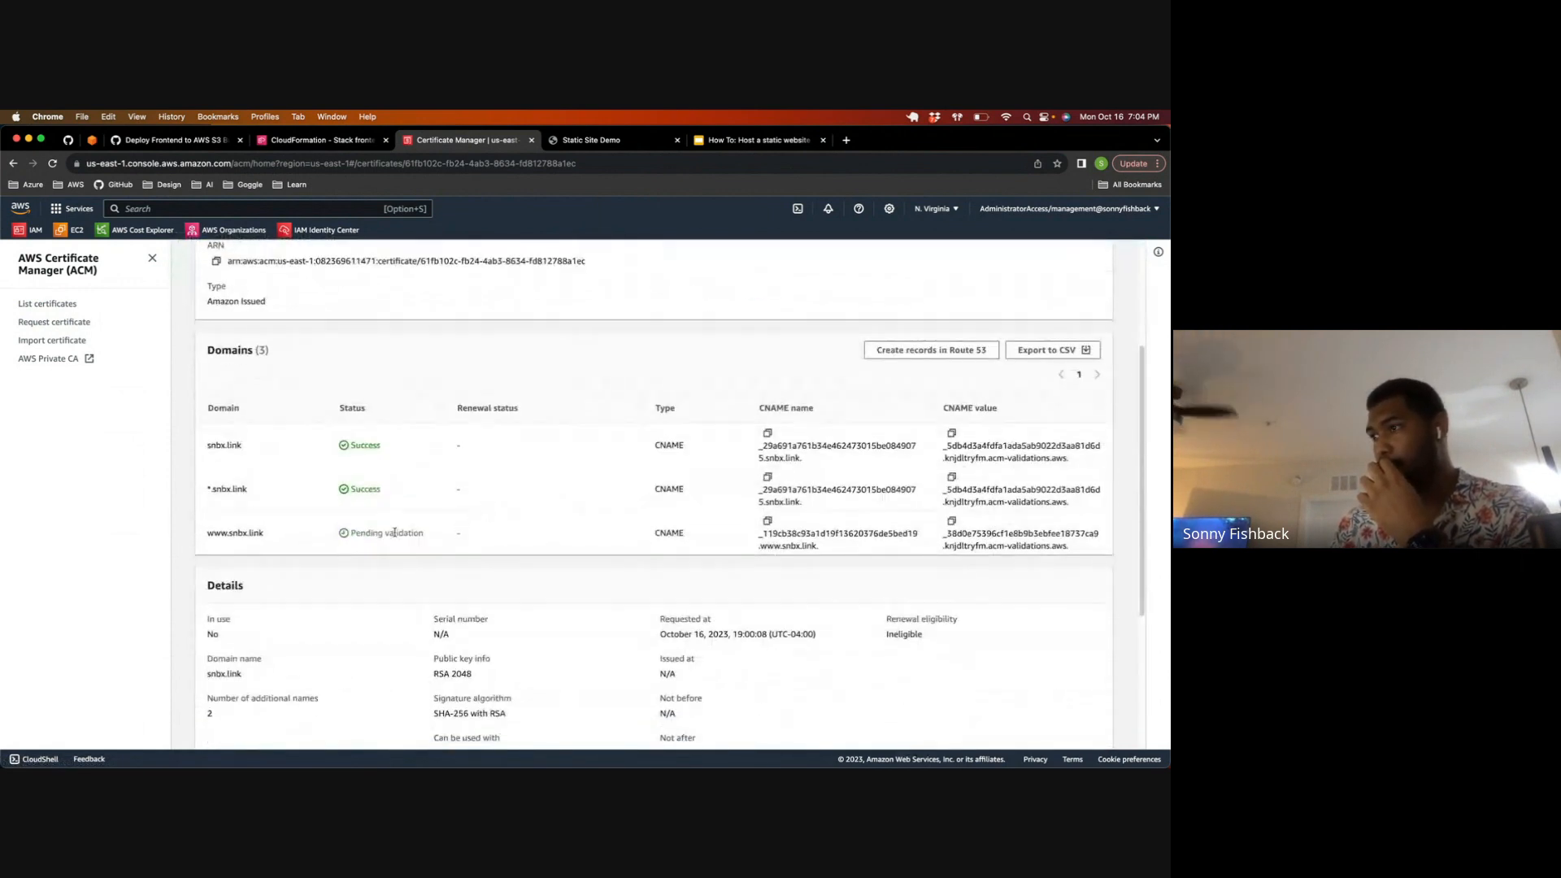
left_click_drag(265, 534, 185, 534)
left_click(351, 533)
left_click_drag(758, 533, 829, 545)
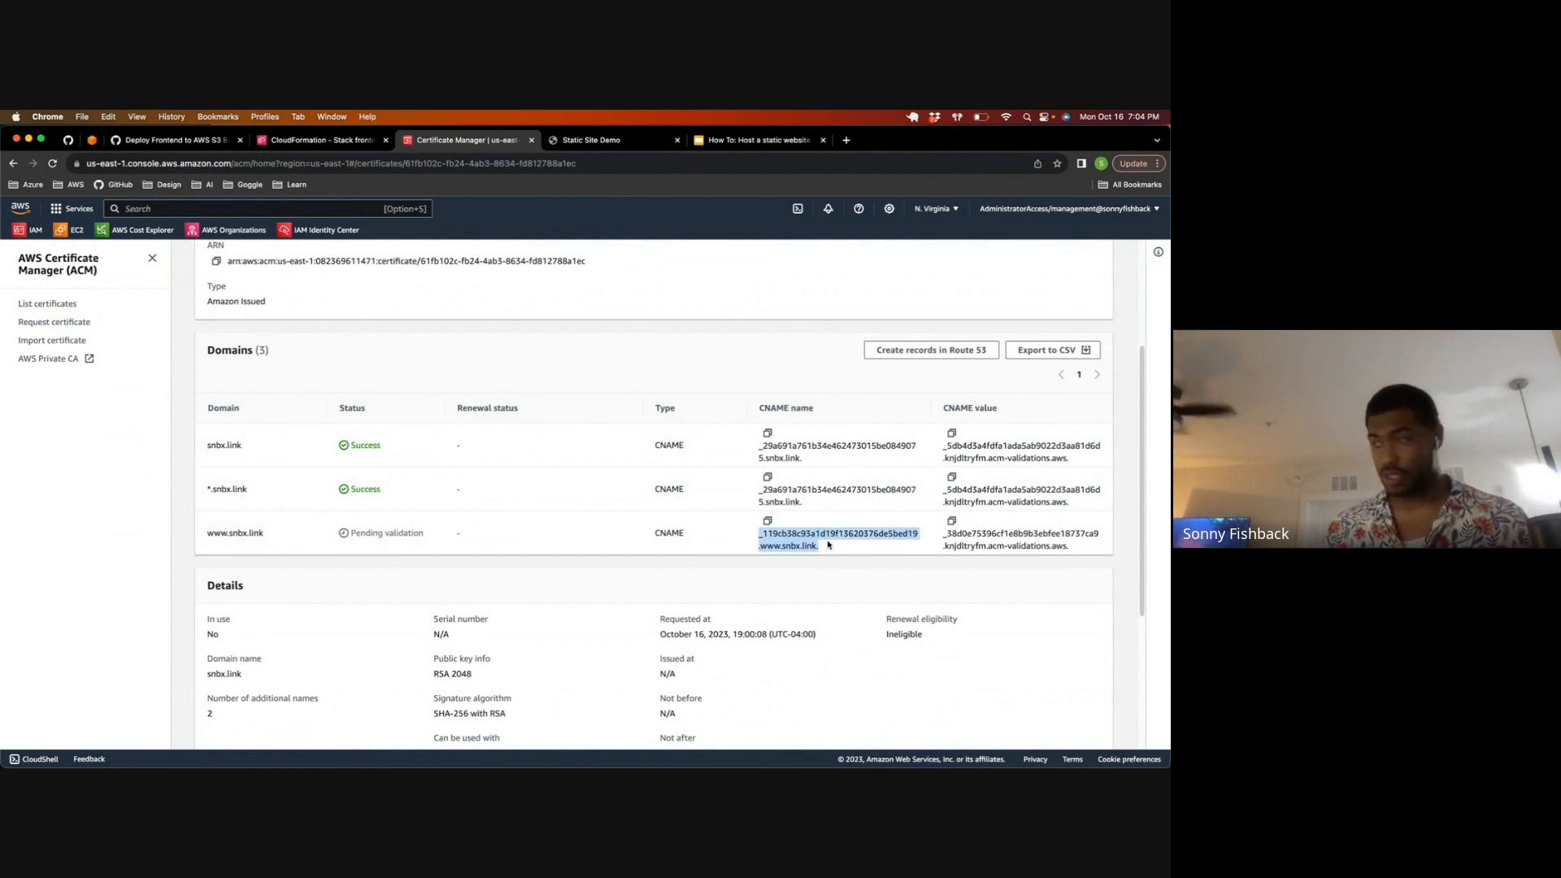
key("super+f")
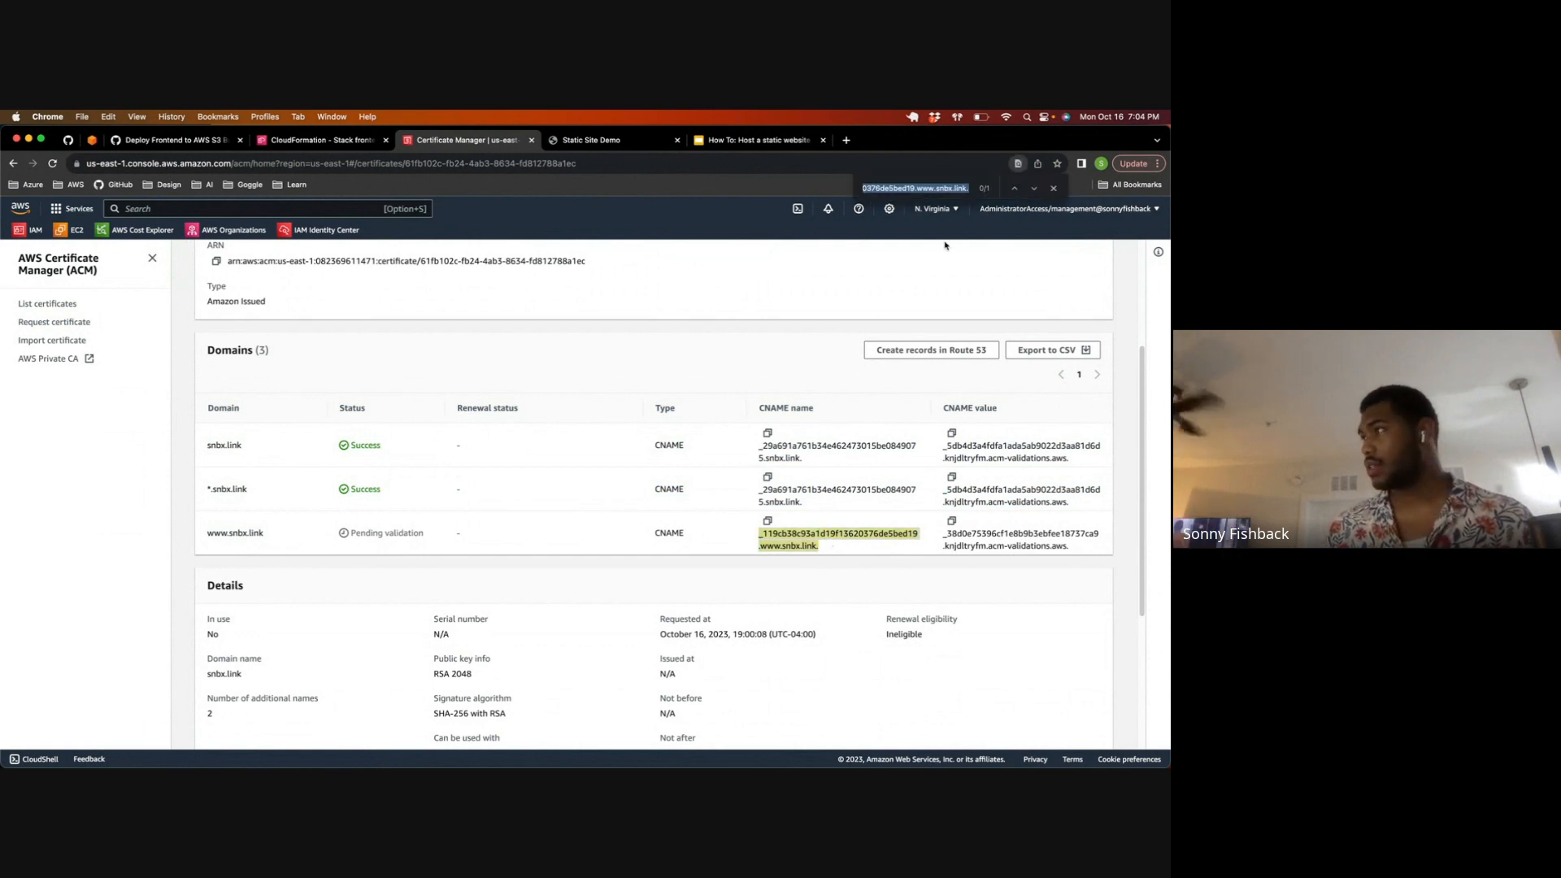
left_click(968, 193)
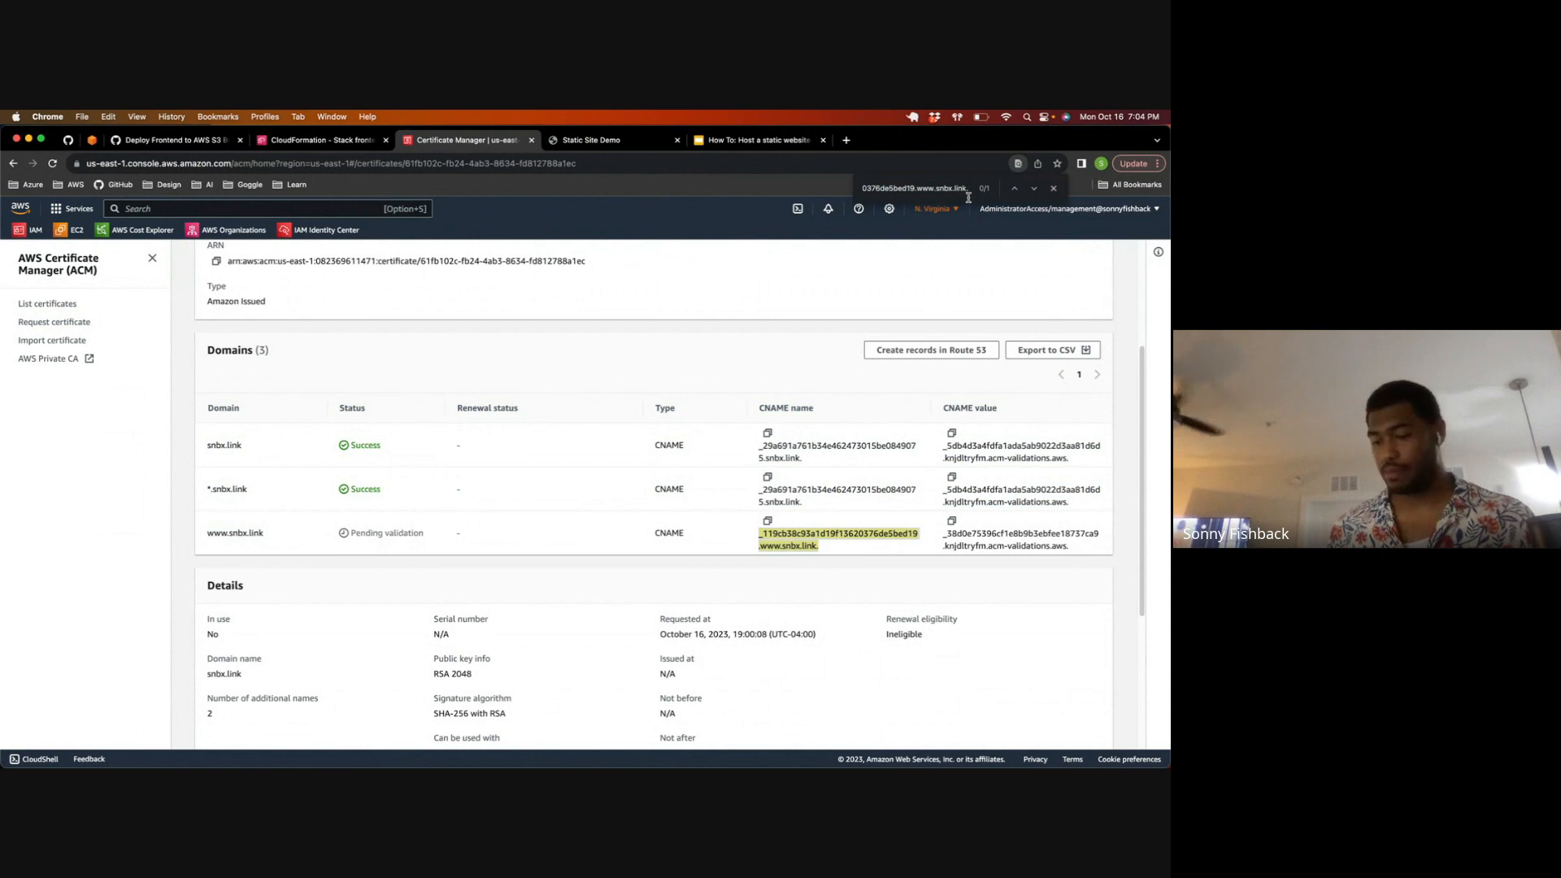
key("BackSpace")
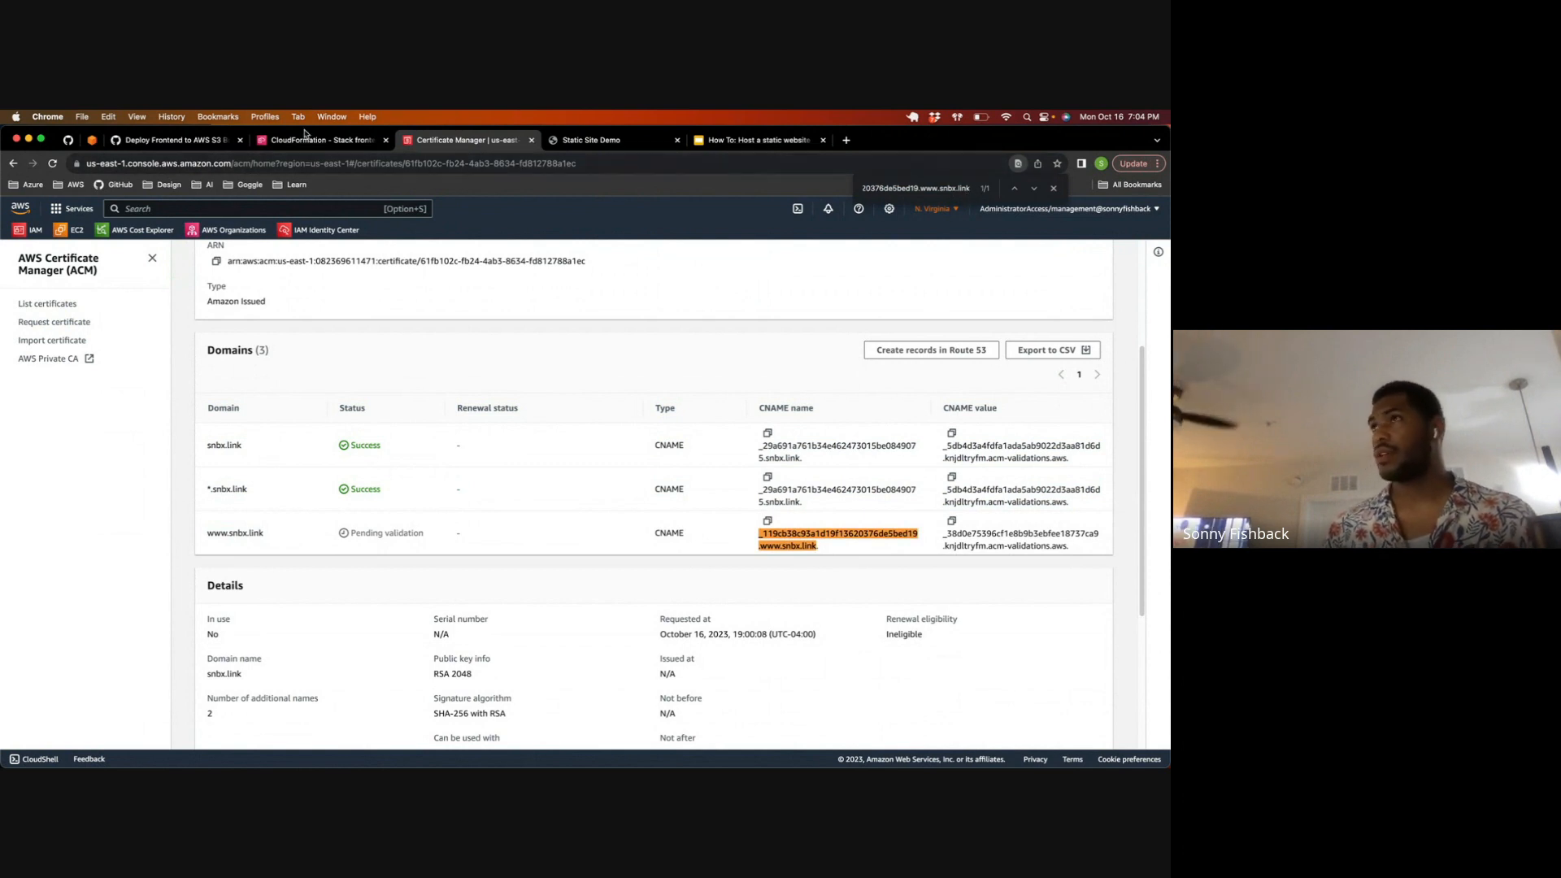
Step: Switch to the browser tab showing CloudFormation and open Route 53 by searching for "route53"
left_click(319, 139)
key("alt+s")
type("r")
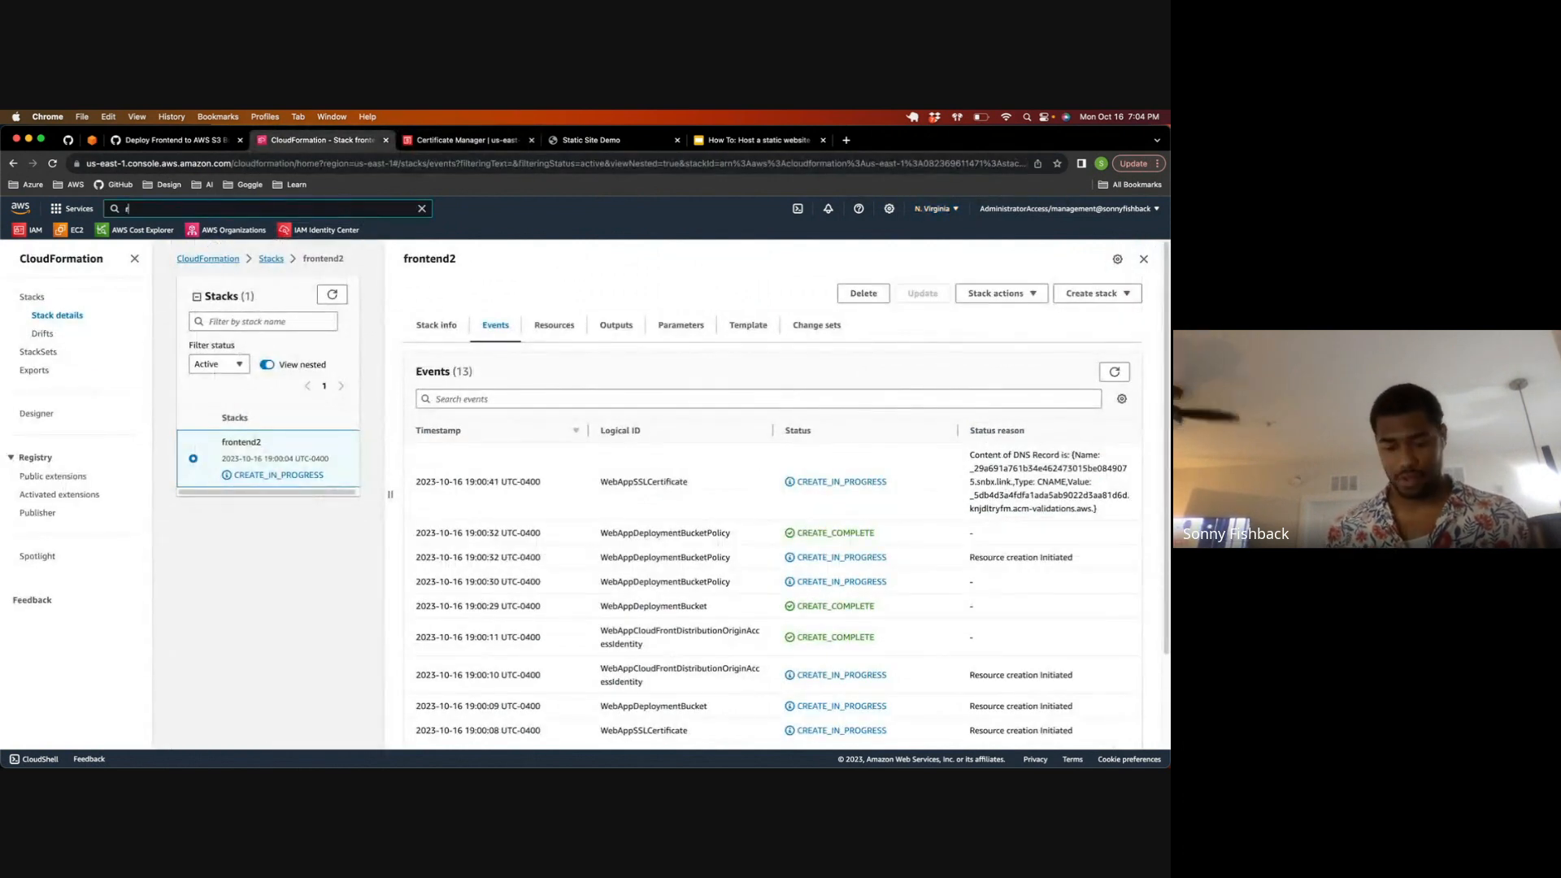
type("oute 5353")
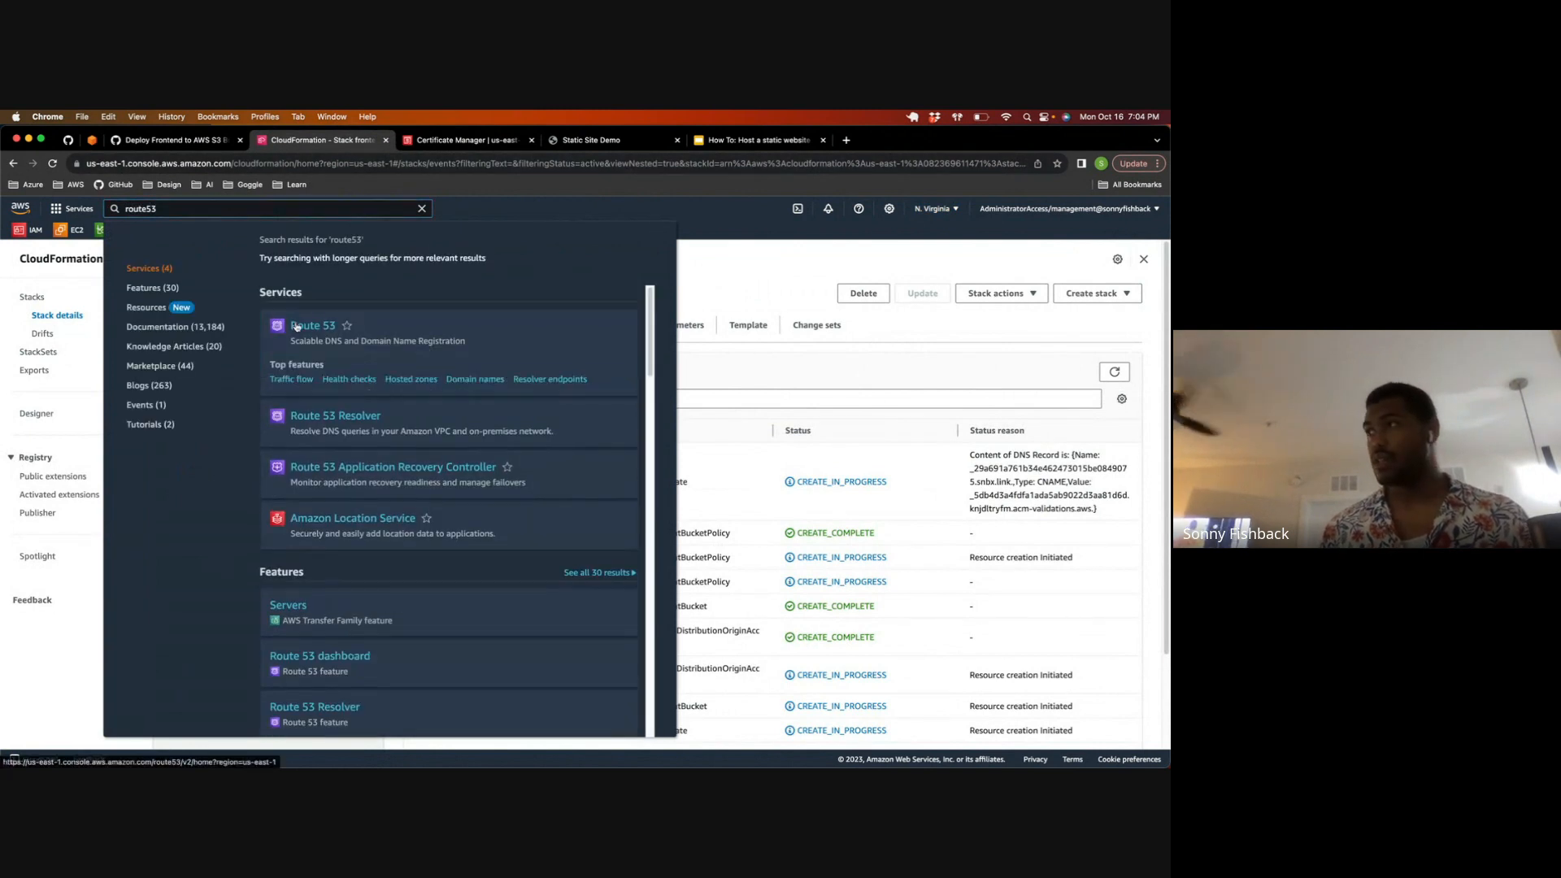
left_click(297, 326)
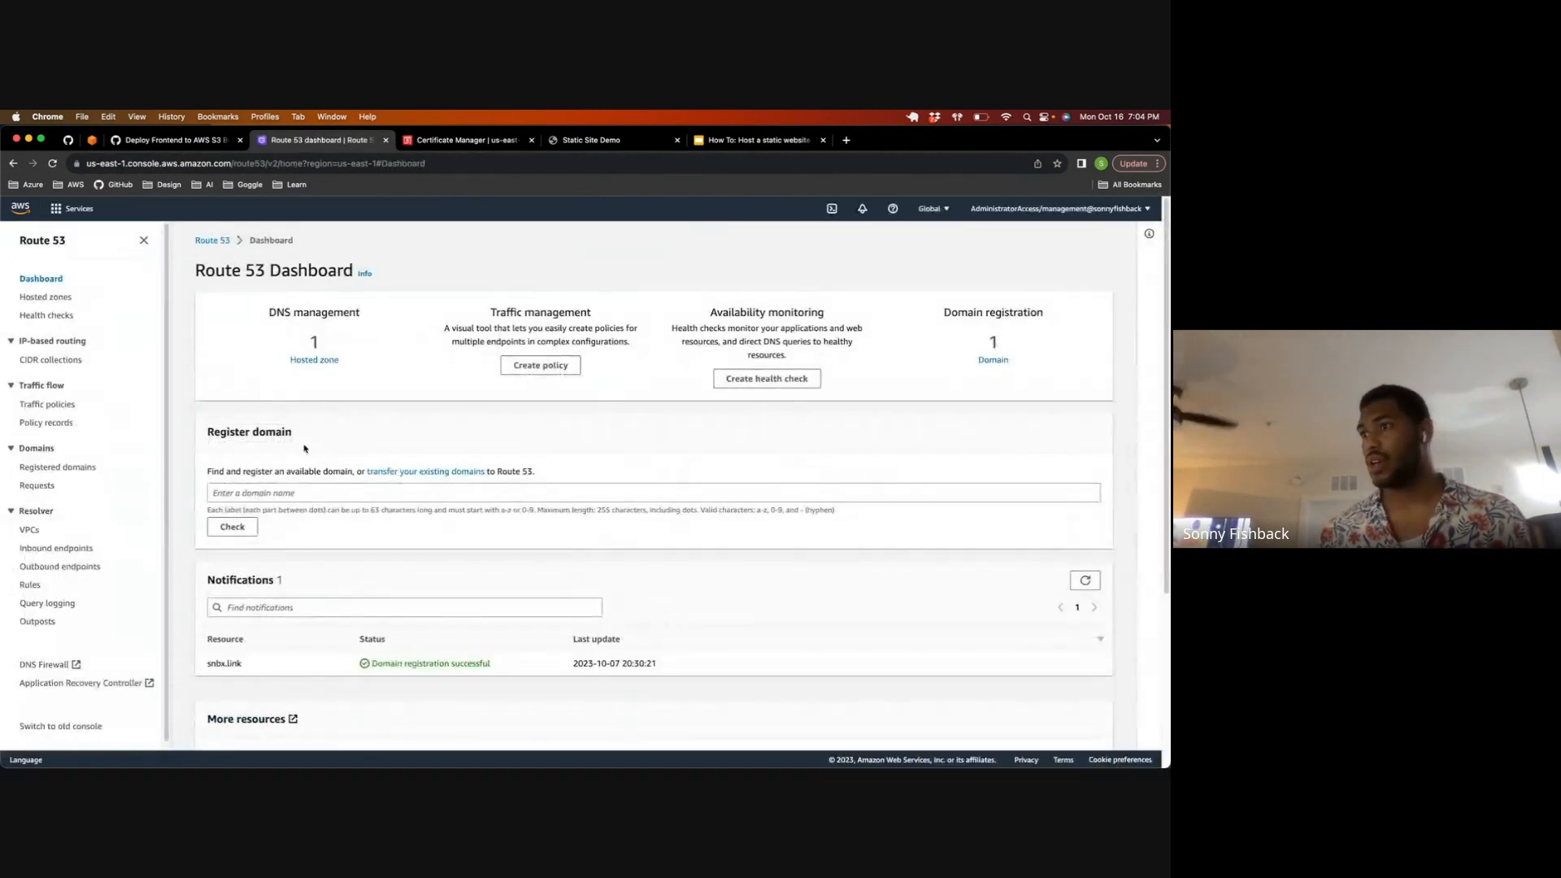
Step: Open the snbx.link hosted zone and examine the certificate validation CNAME records
left_click(315, 378)
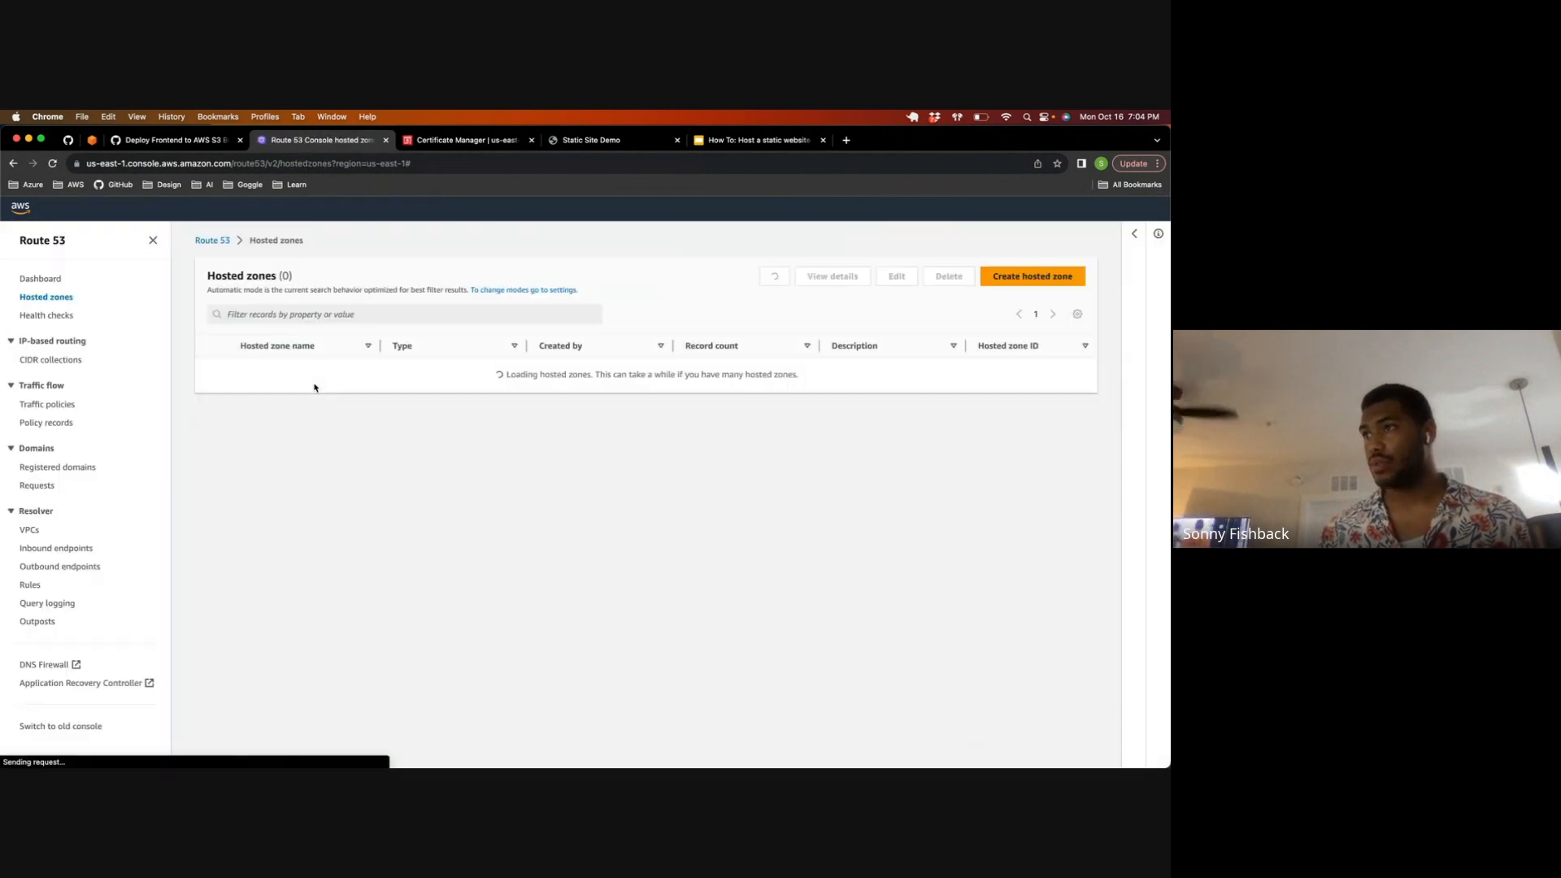
left_click(262, 389)
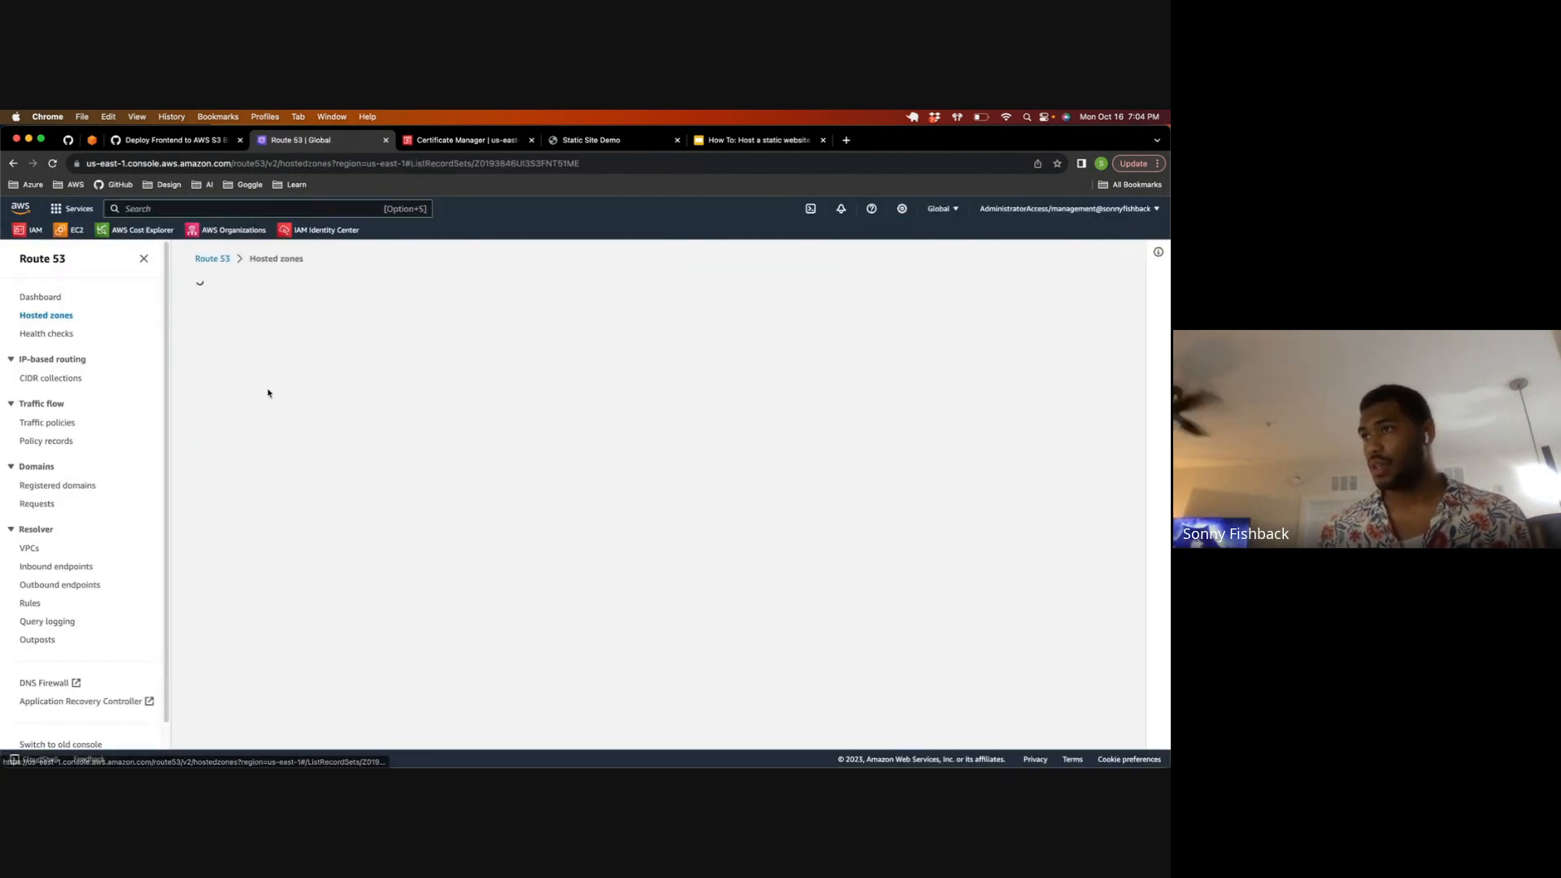
left_click_drag(253, 611, 439, 638)
left_click(350, 633)
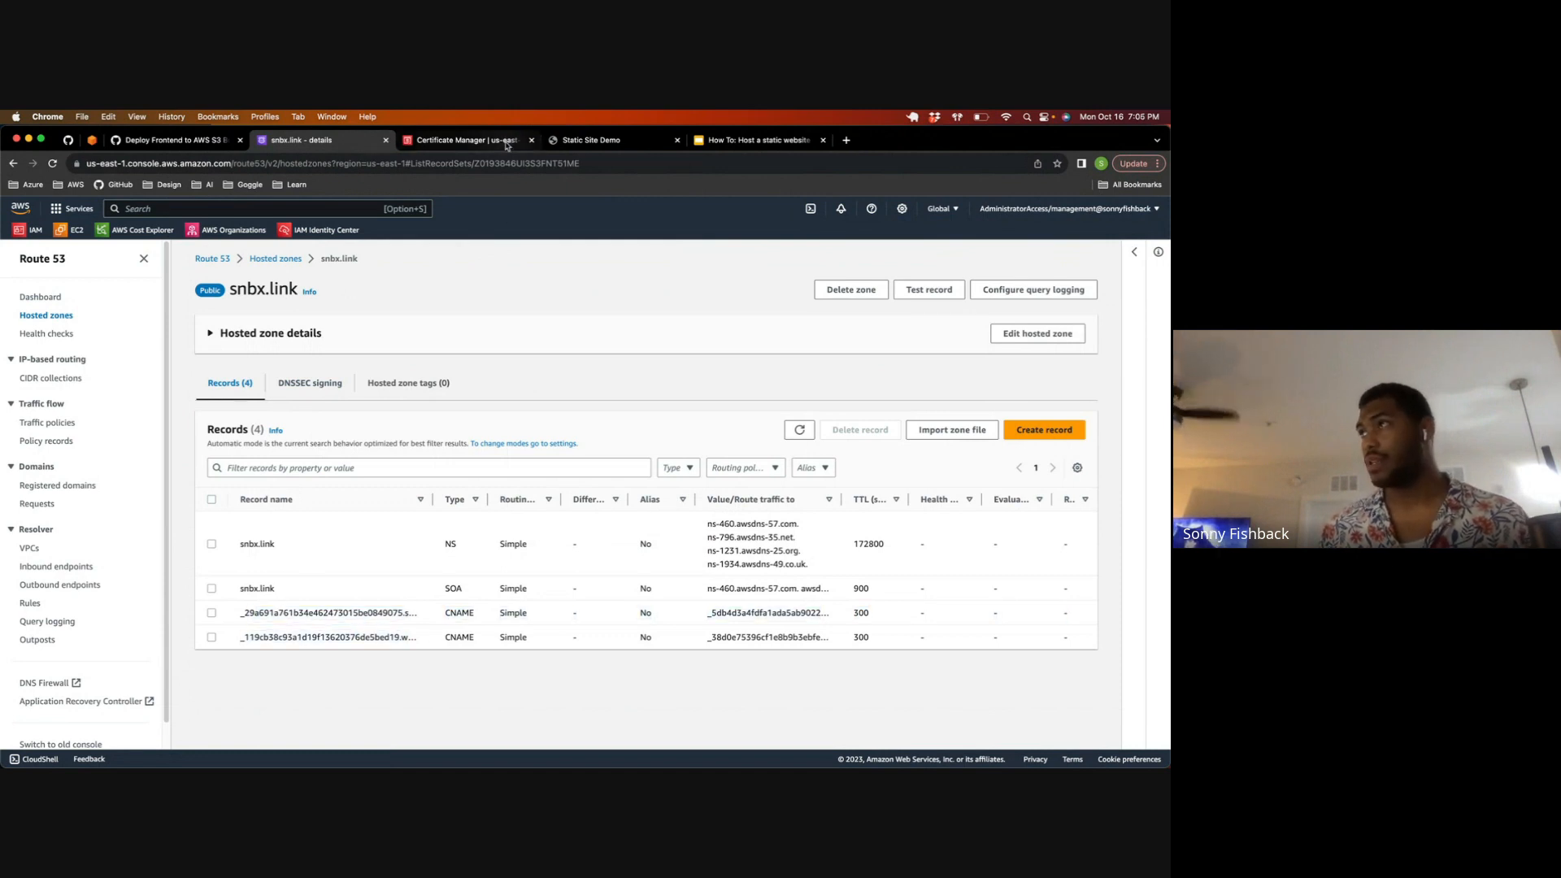
left_click(459, 140)
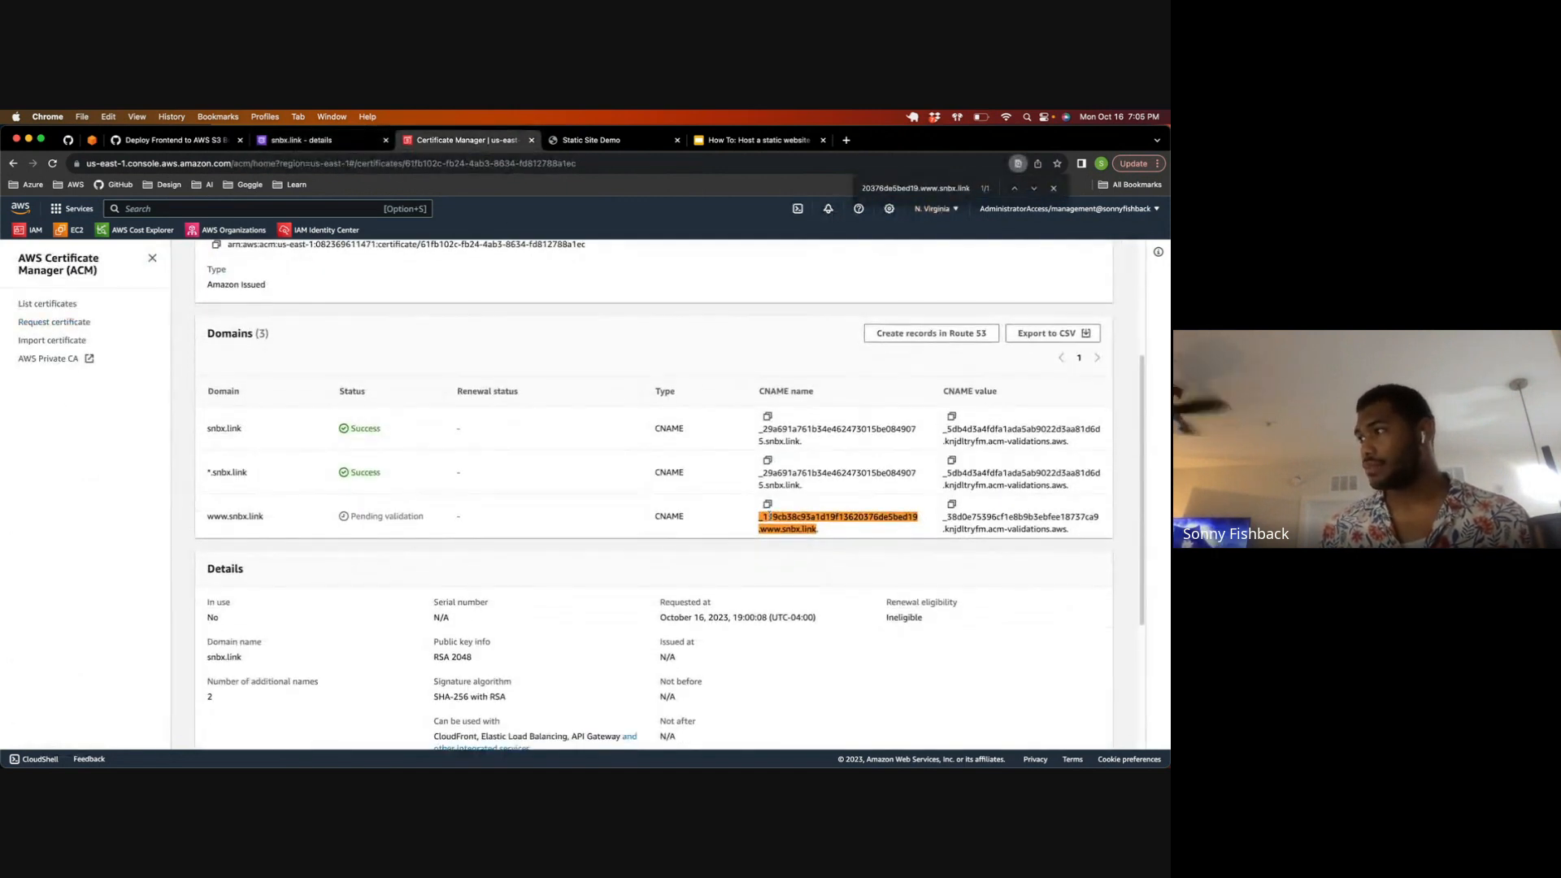
mouse_move(770, 516)
left_mouse_down()
mouse_move(828, 531)
mouse_move(751, 521)
left_mouse_up()
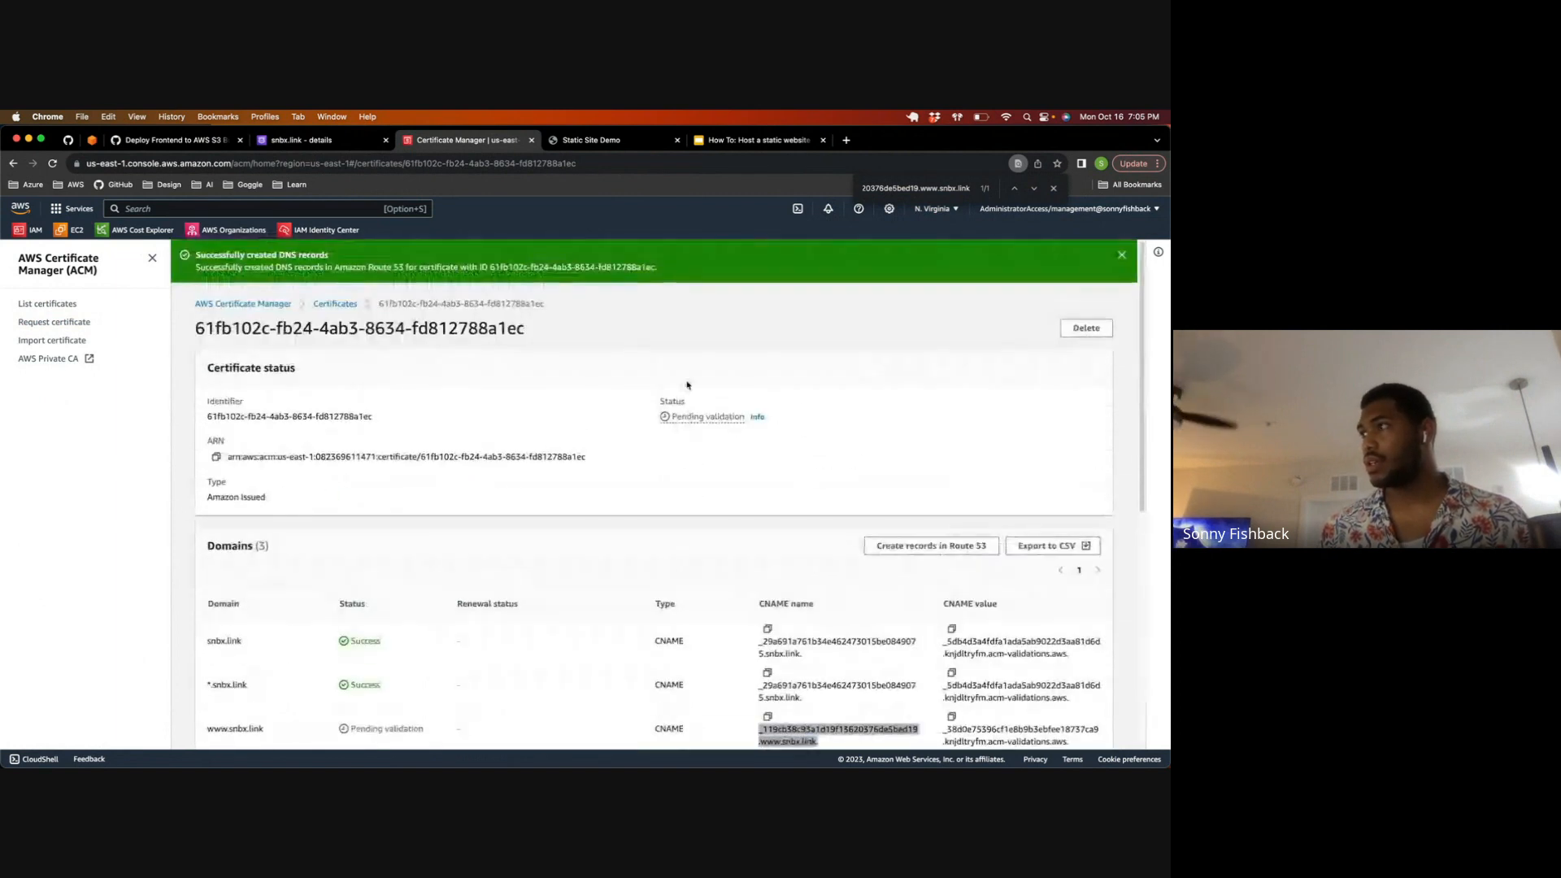
scroll(588, 383, "down", 2)
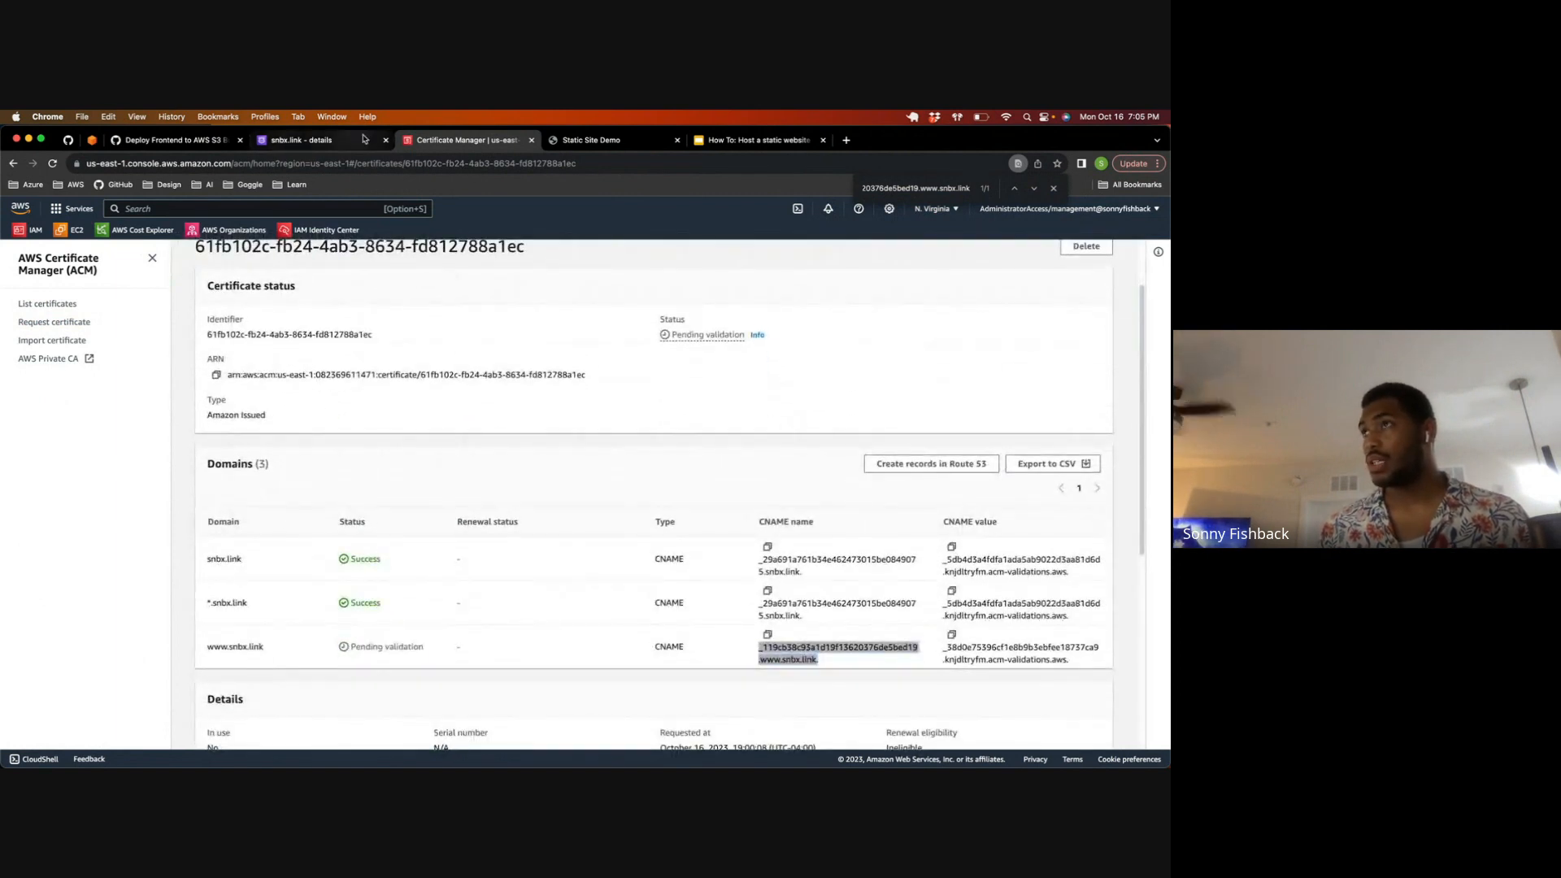
scroll(488, 260, "down", 2)
scroll(185, 320, "up", 3)
left_click(72, 306)
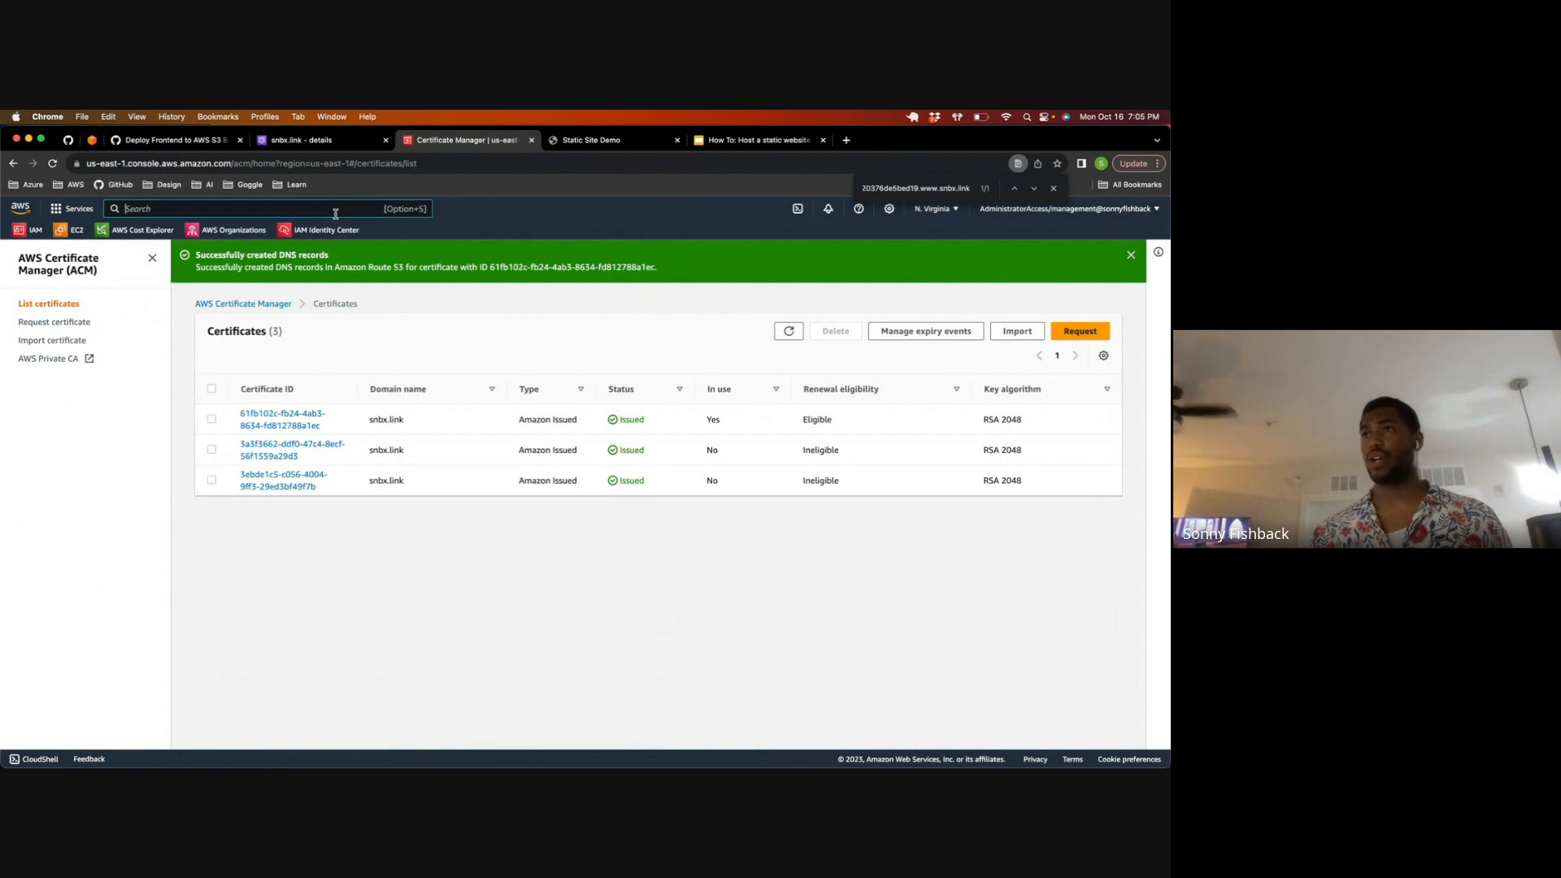
Step: Find CloudFormation through the console search and open the frontend2 stack's events
type("cl")
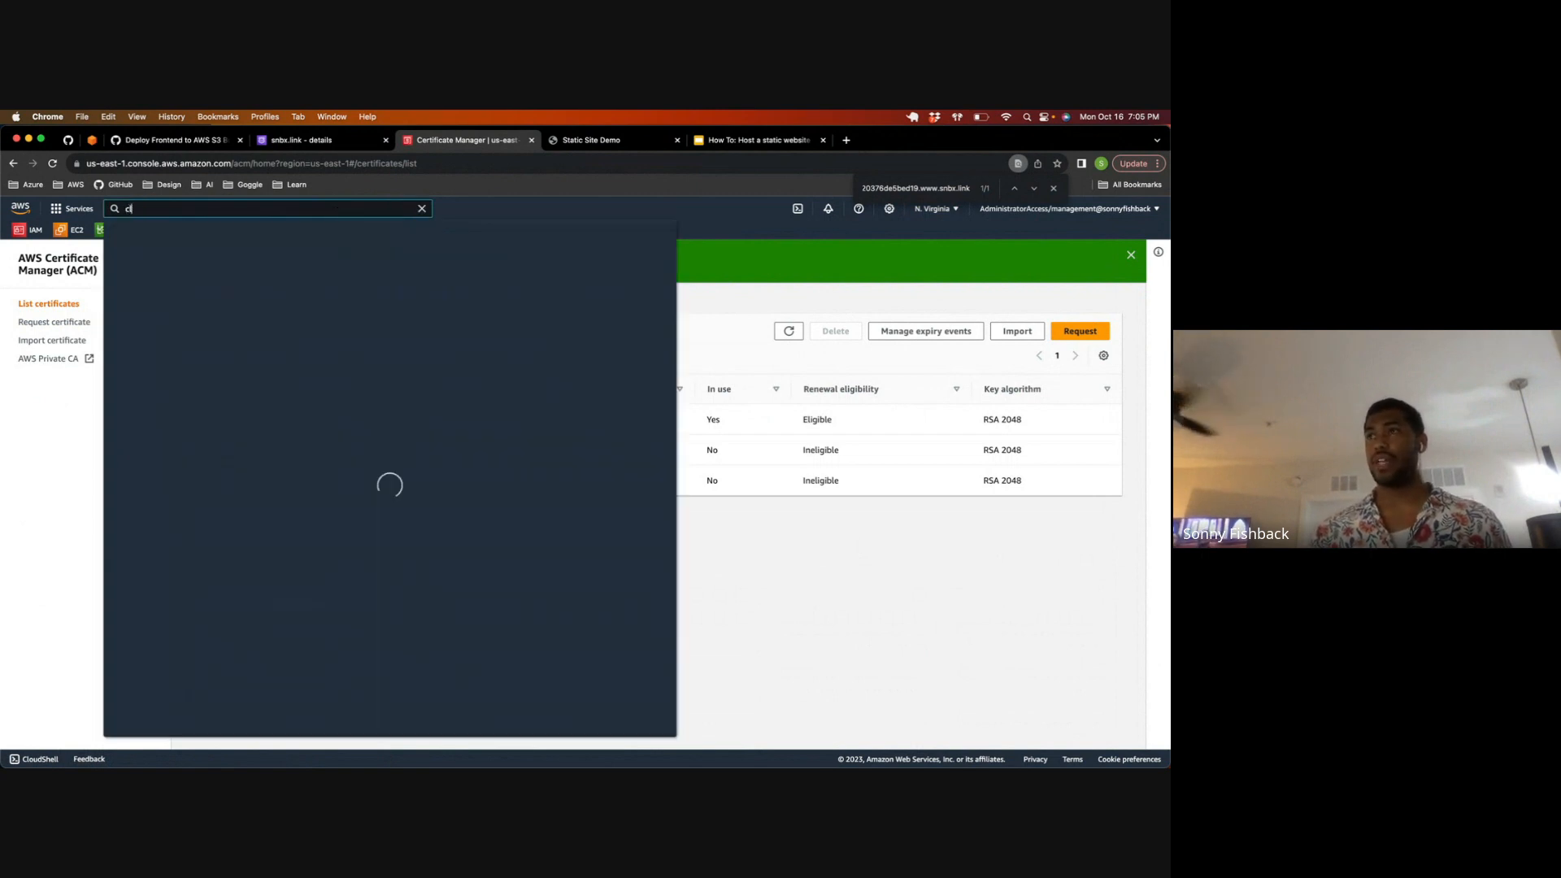
type("oudformation")
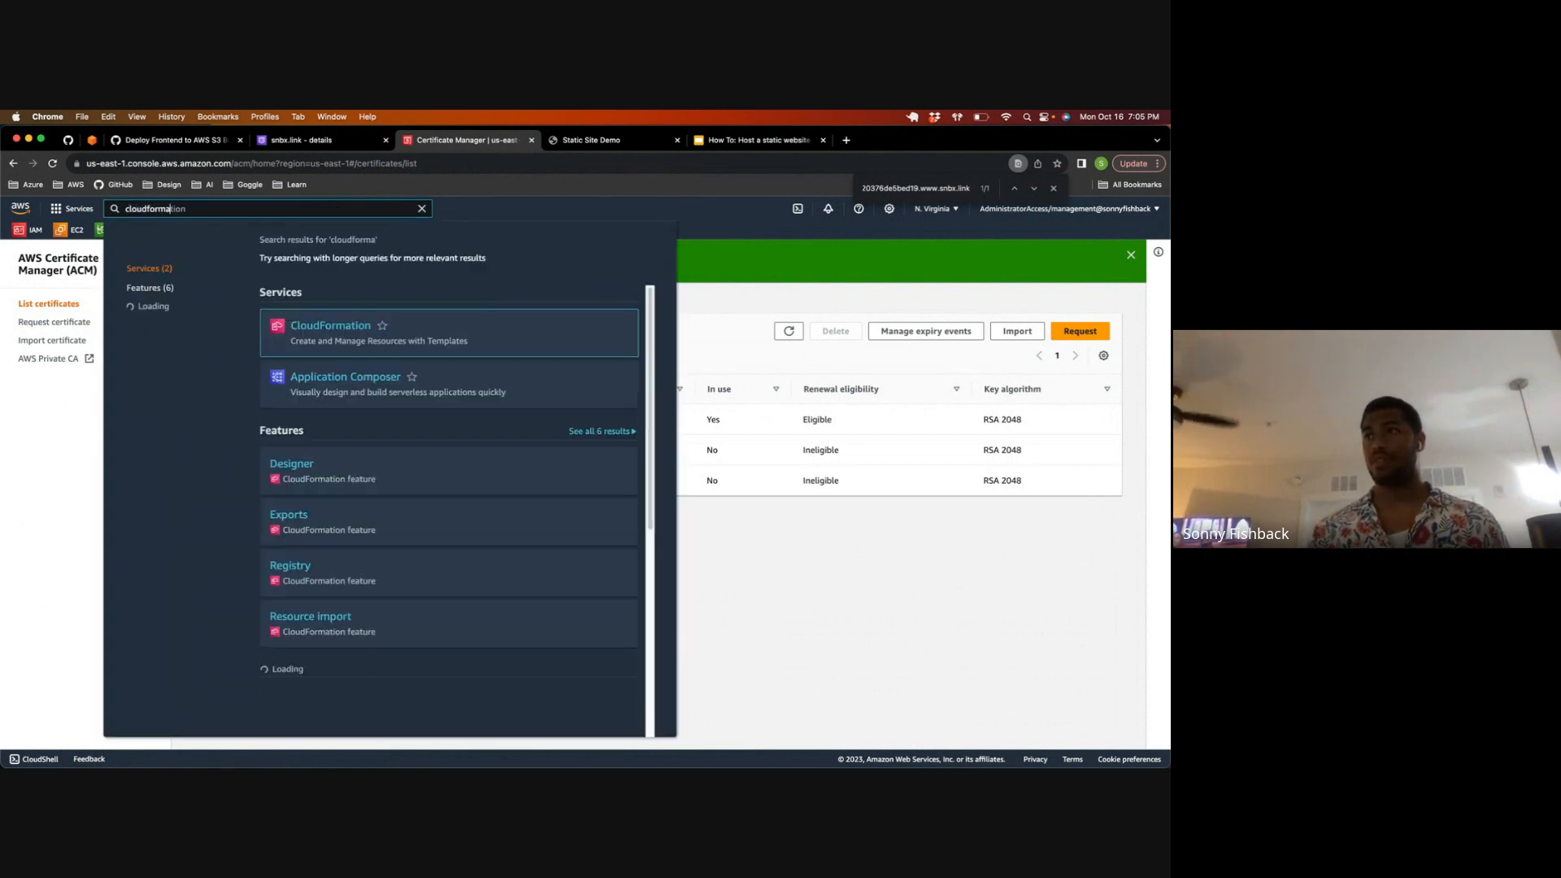
left_click(350, 327)
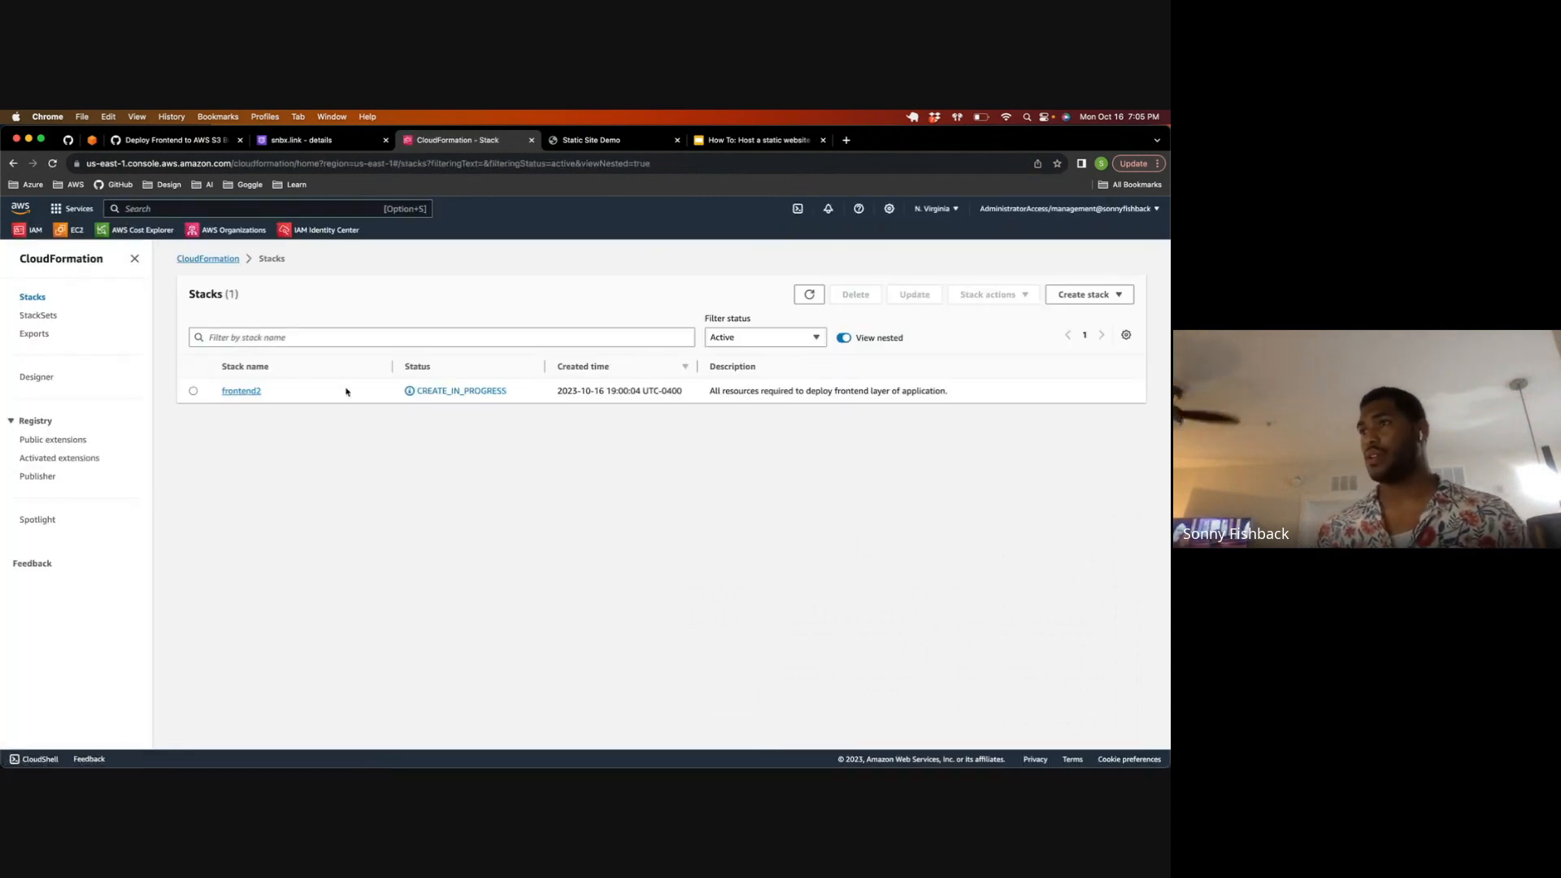
left_click(241, 391)
left_click(495, 325)
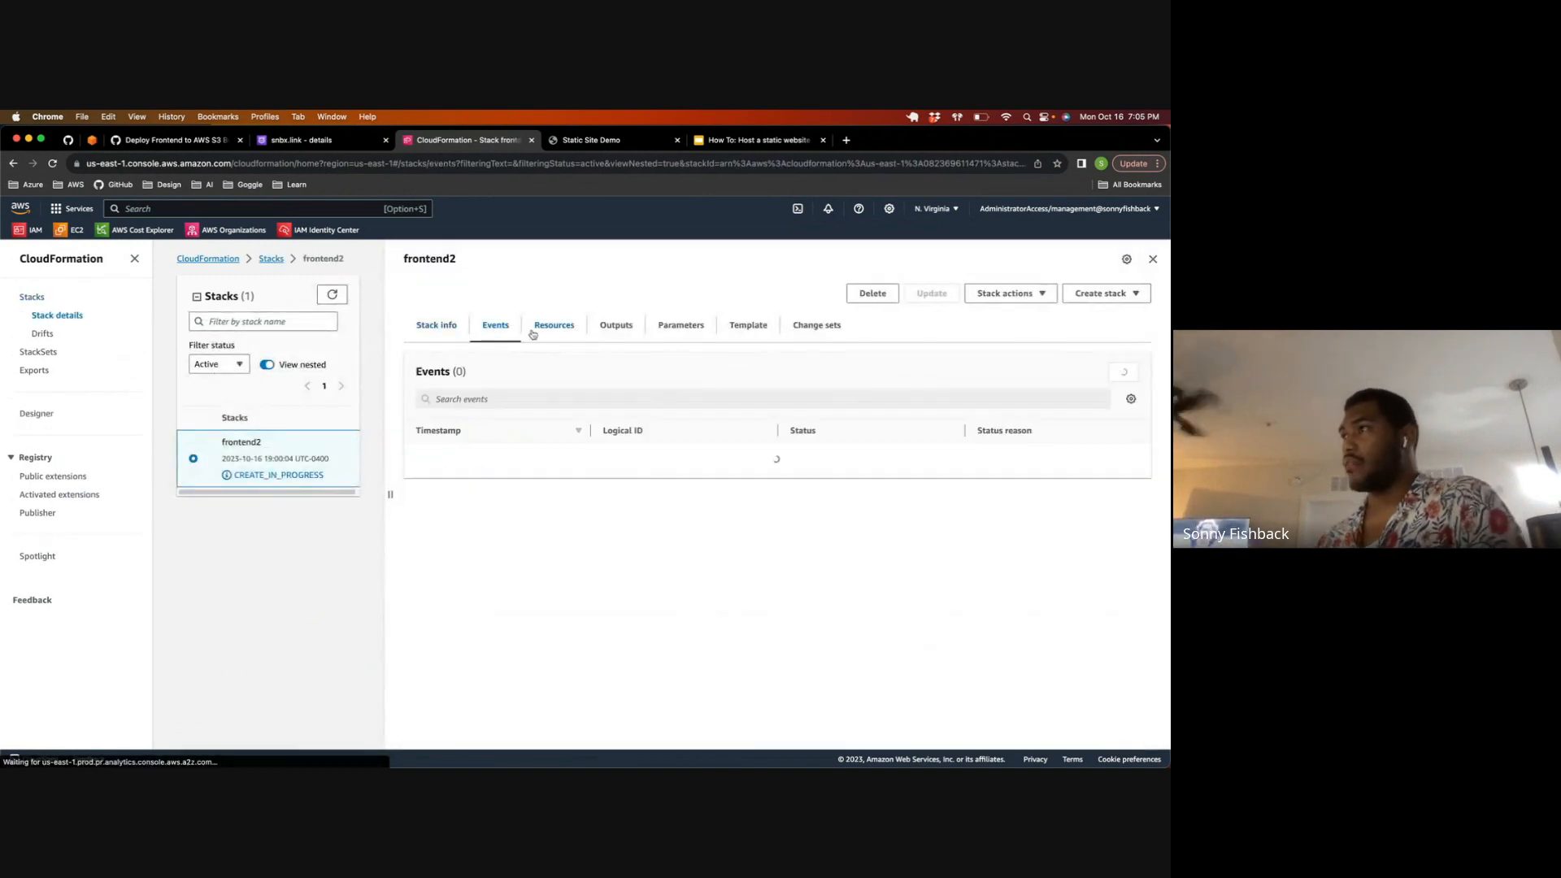
Step: Examine the status and status reason of the WebAppCloudFrontDistribution events and refresh the event list
left_click_drag(602, 455, 739, 461)
left_click(934, 452)
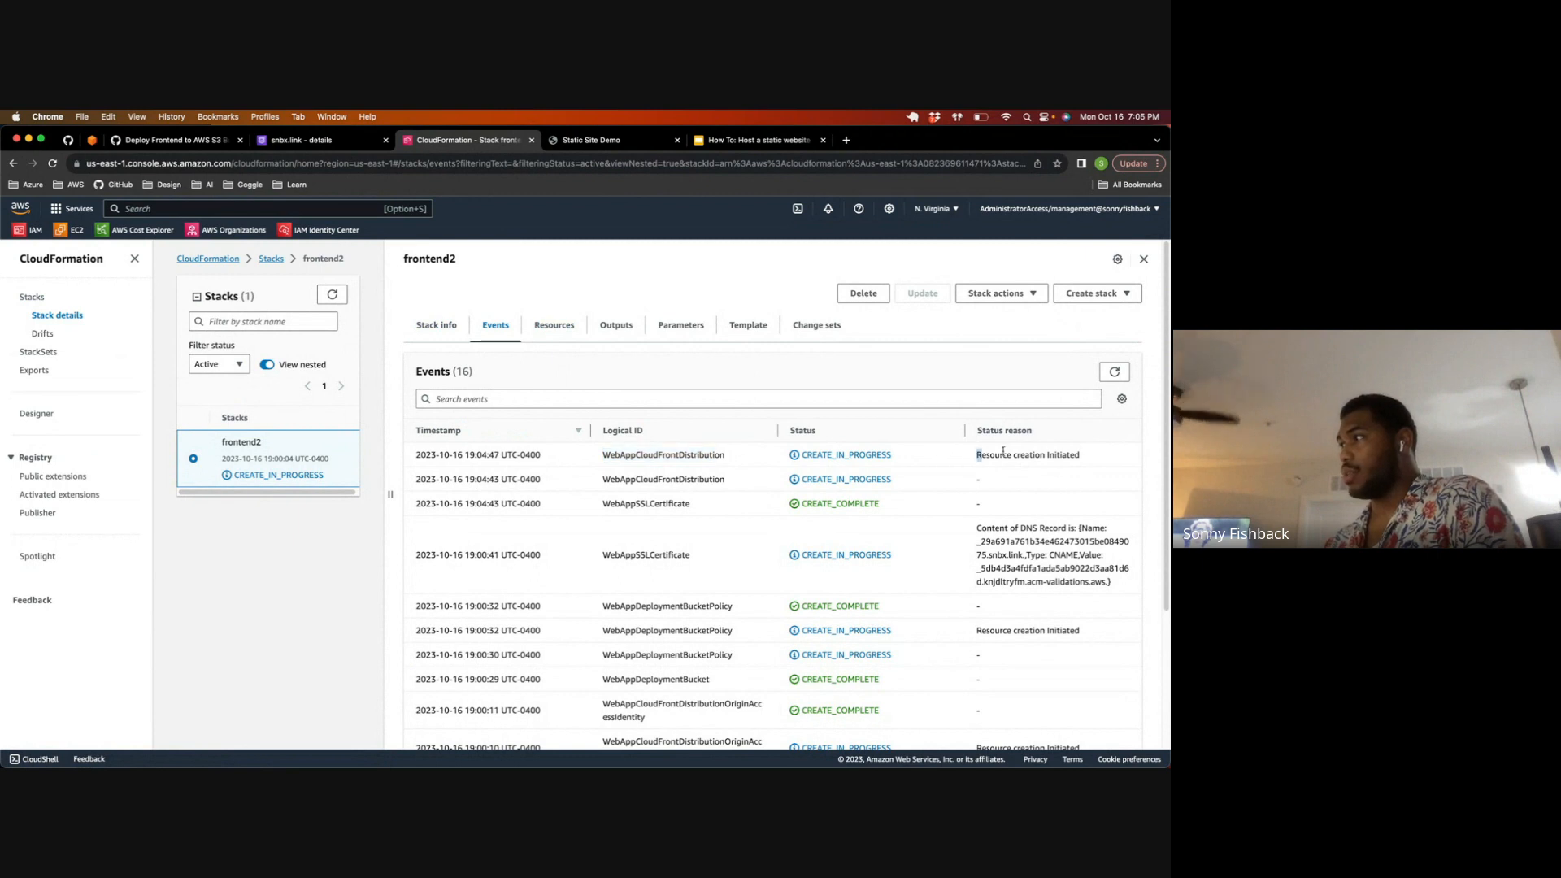
left_click_drag(1082, 452, 977, 460)
left_click(889, 488)
left_click_drag(889, 488, 678, 477)
left_click(815, 449)
left_click_drag(800, 452, 902, 458)
left_click_drag(792, 480, 893, 482)
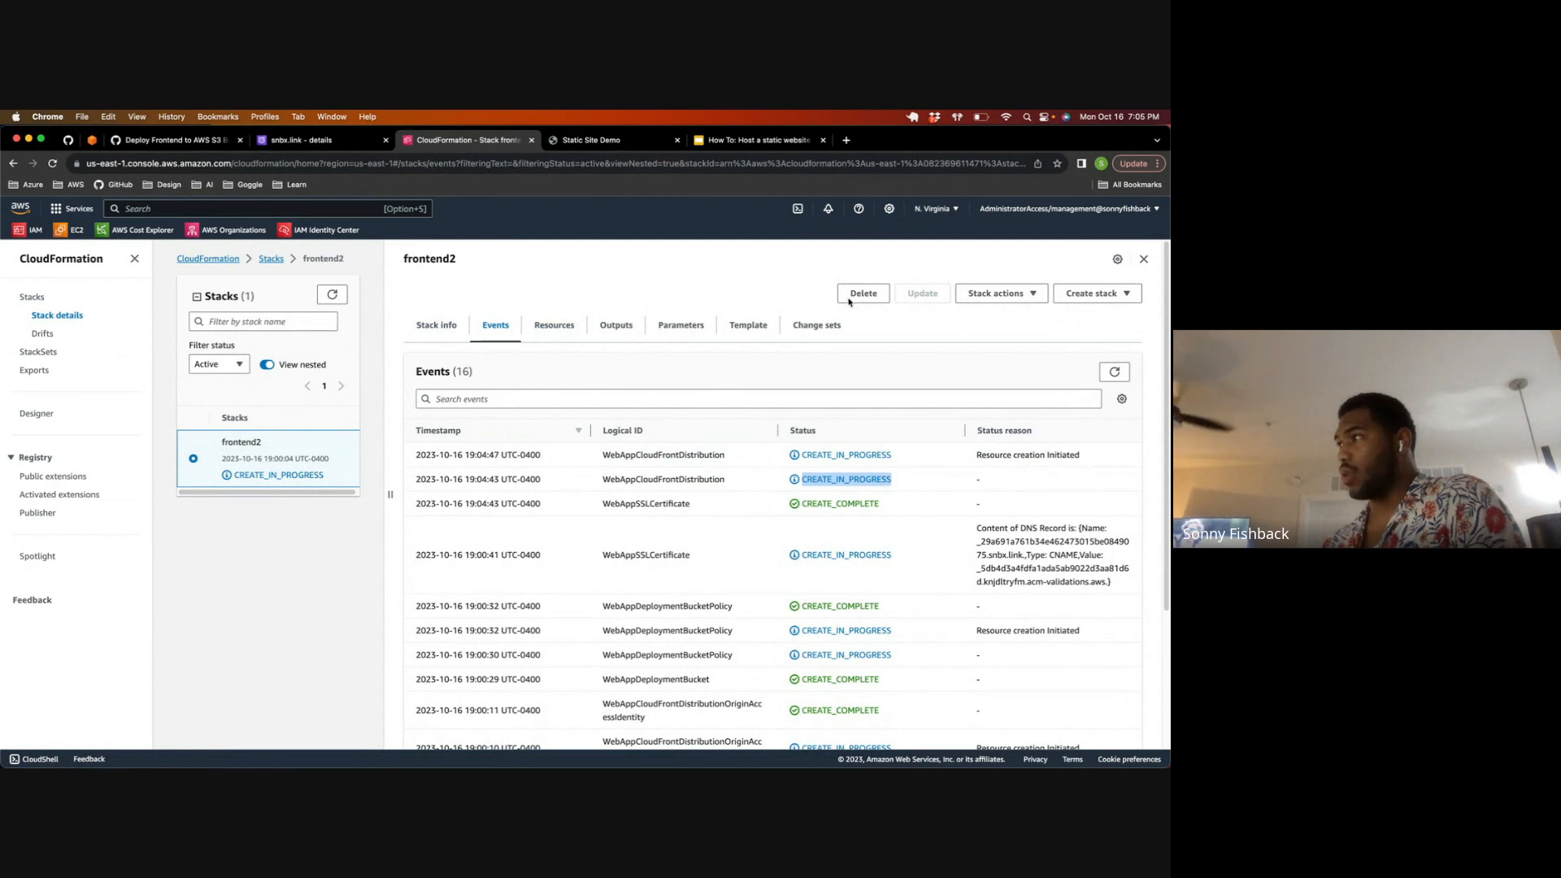
left_click(1115, 372)
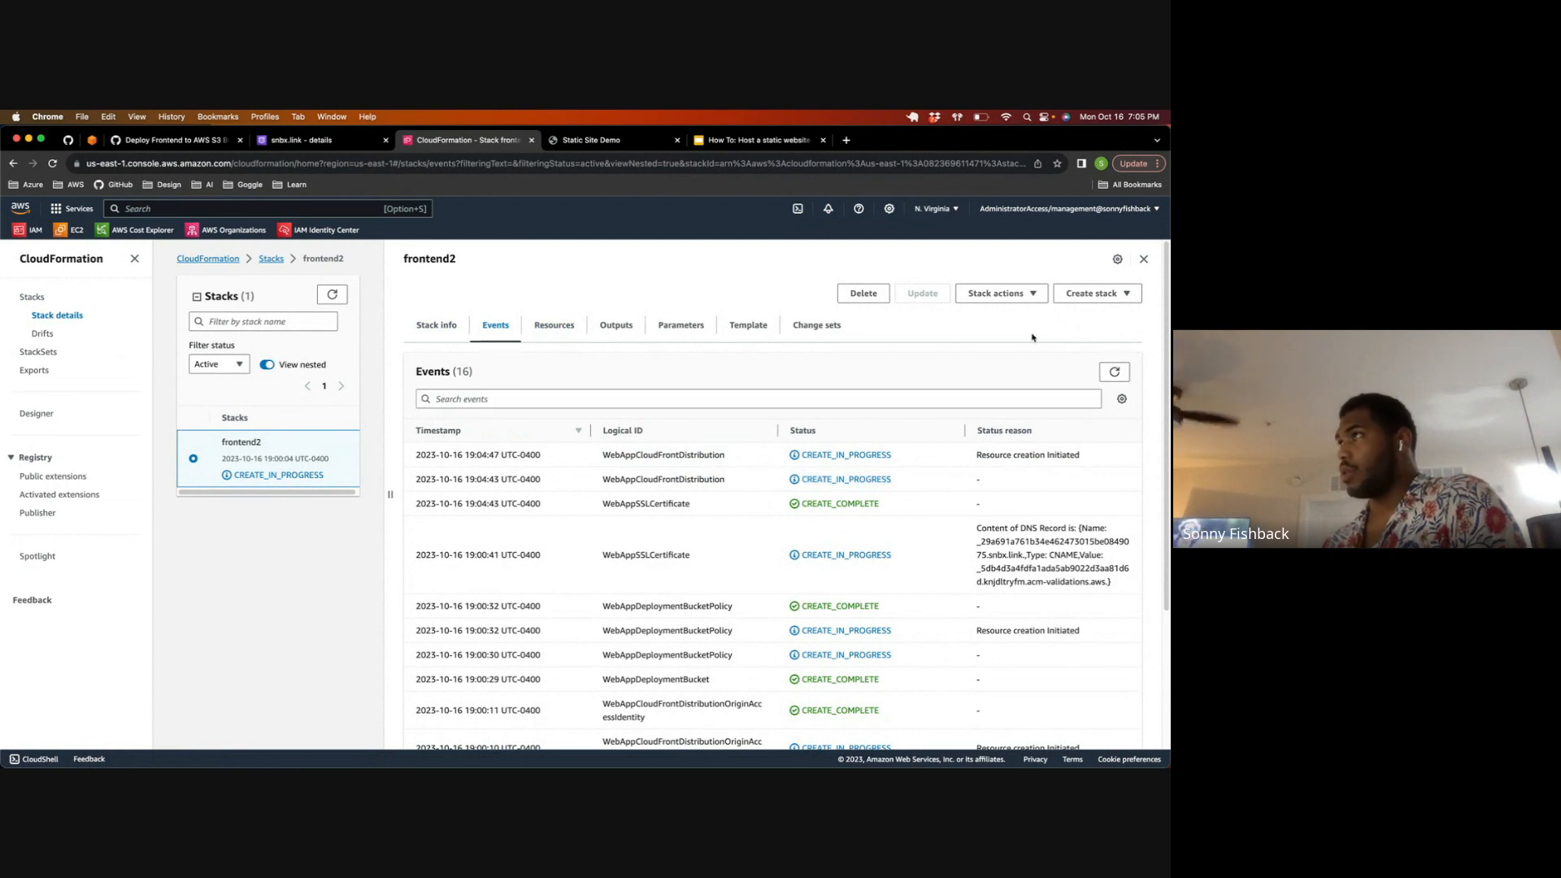
Step: Reload the Static Site Demo page to test the S3 website endpoint, and close that tab and the presentation tab
left_click(591, 139)
left_click(52, 164)
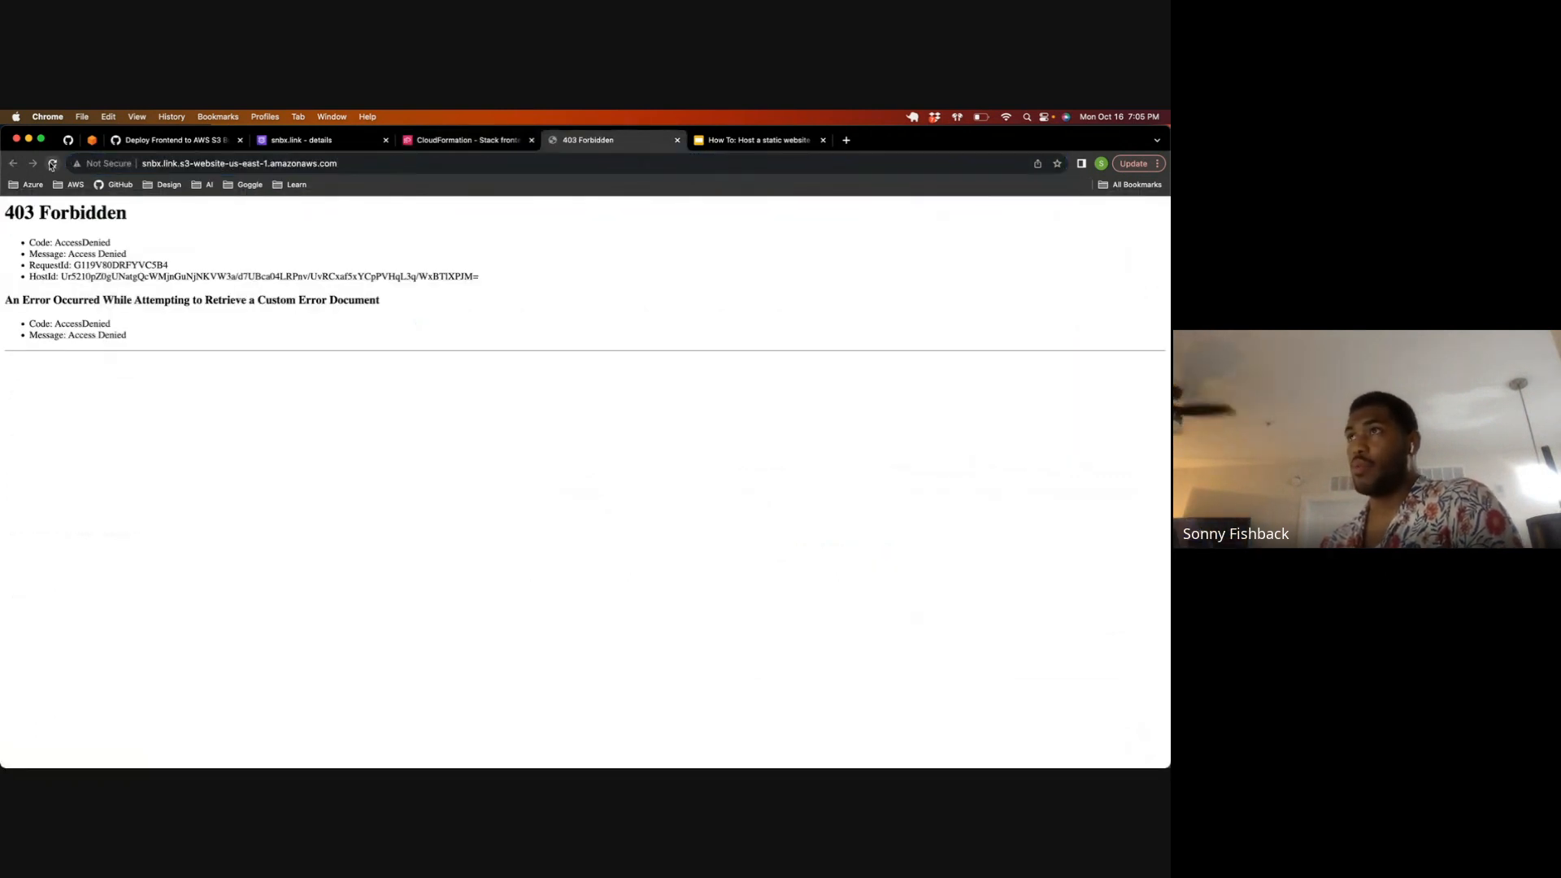
left_click(52, 164)
left_click(52, 164)
left_click(52, 164)
left_click(52, 163)
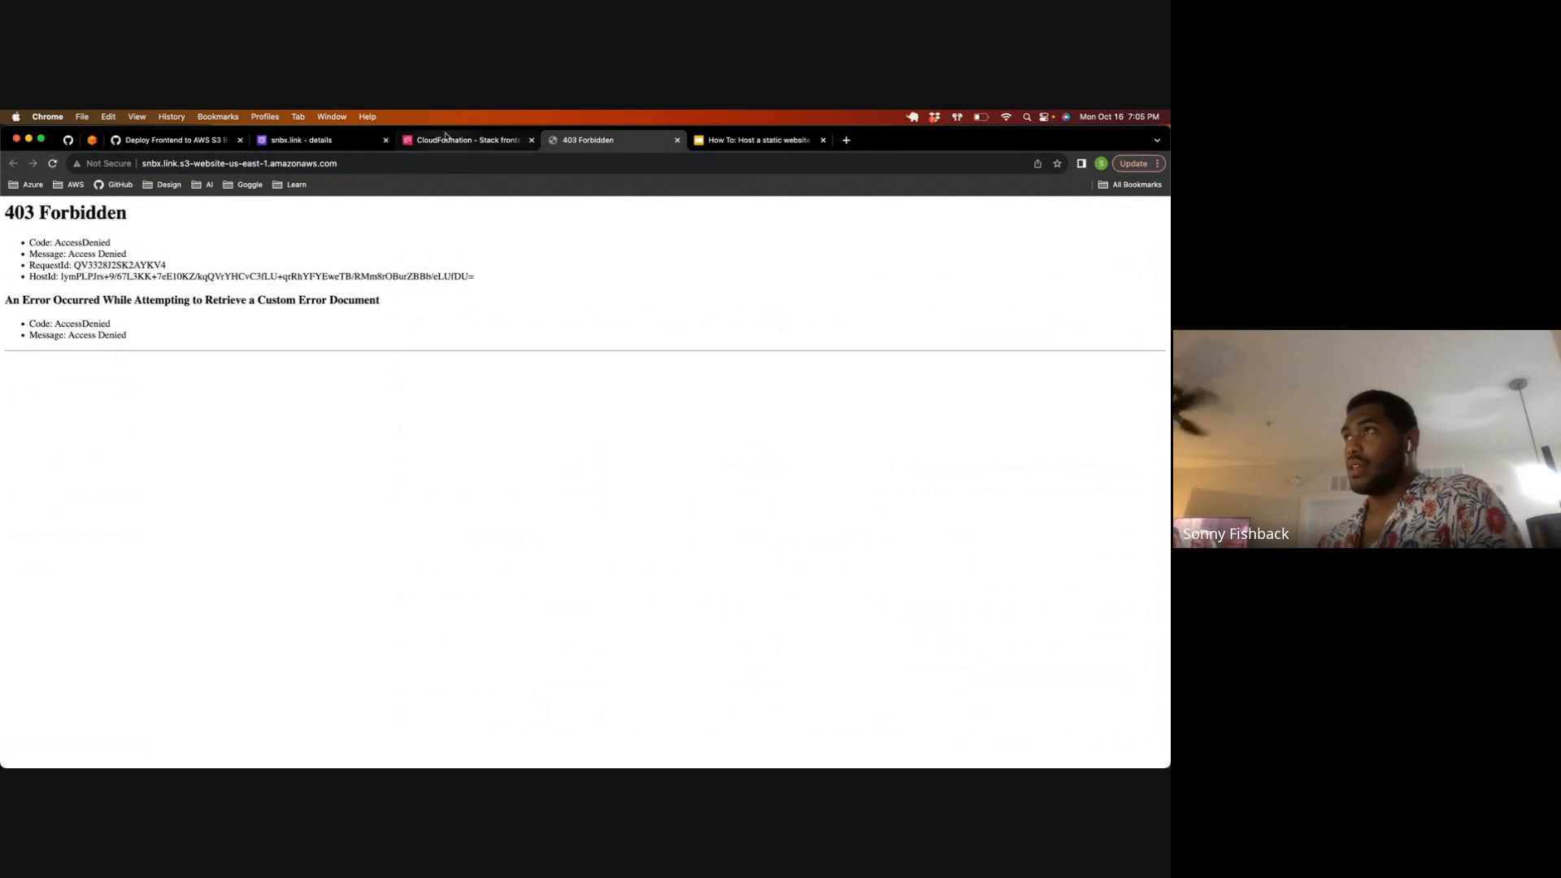
left_click(678, 141)
left_click(678, 141)
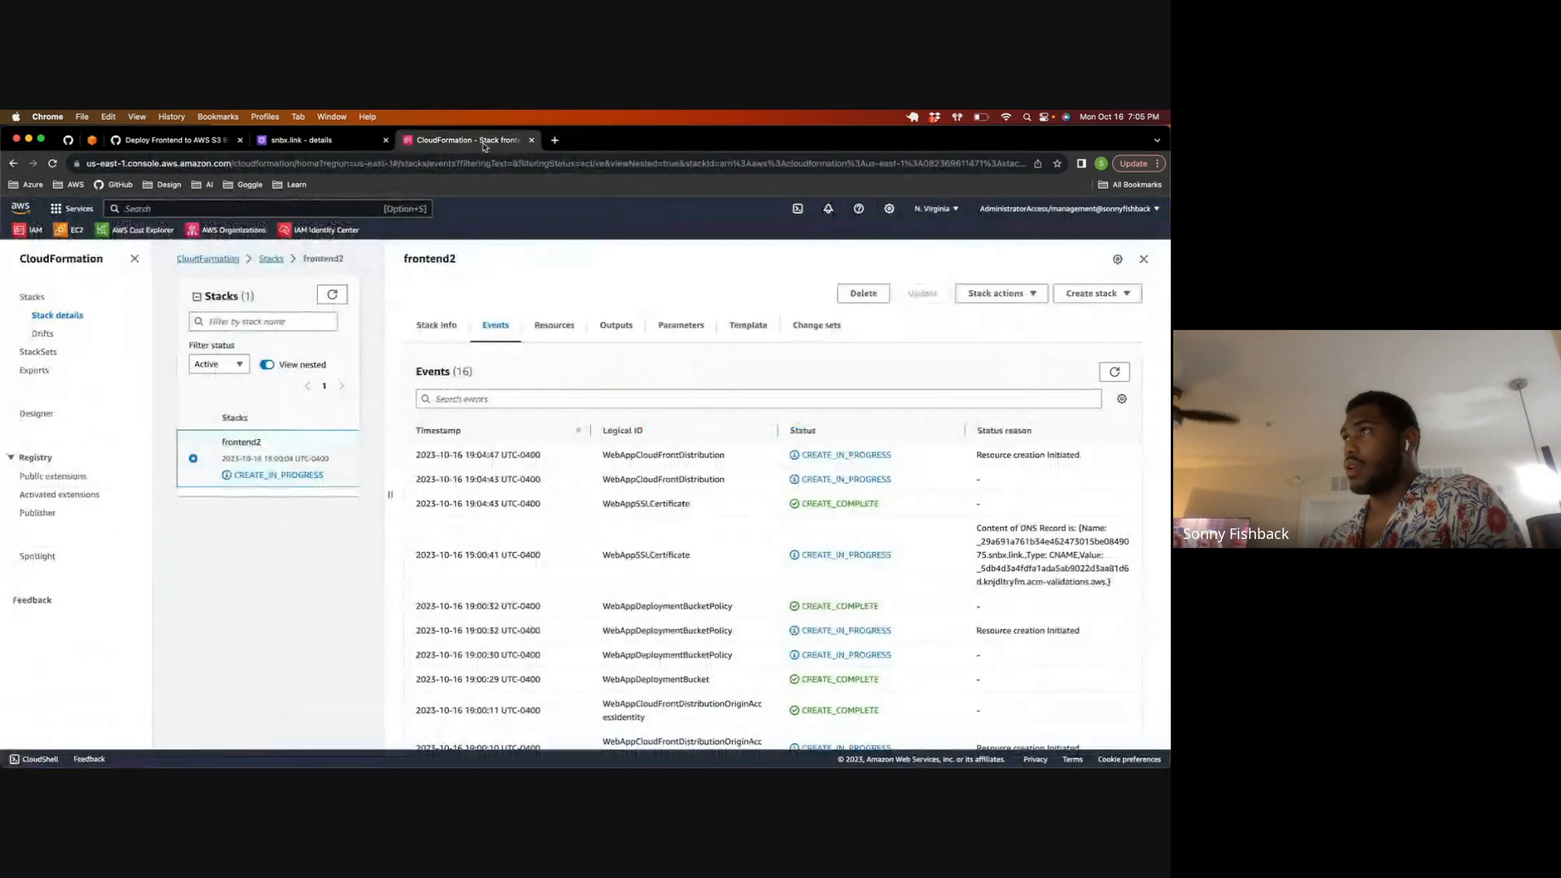
Step: Look over the snbx.link hosted zone and the "Deploy Frontend to AWS S3 Bucket" workflow on GitHub, and return to the frontend2 stack
left_click(309, 141)
left_click(459, 141)
left_click(319, 143)
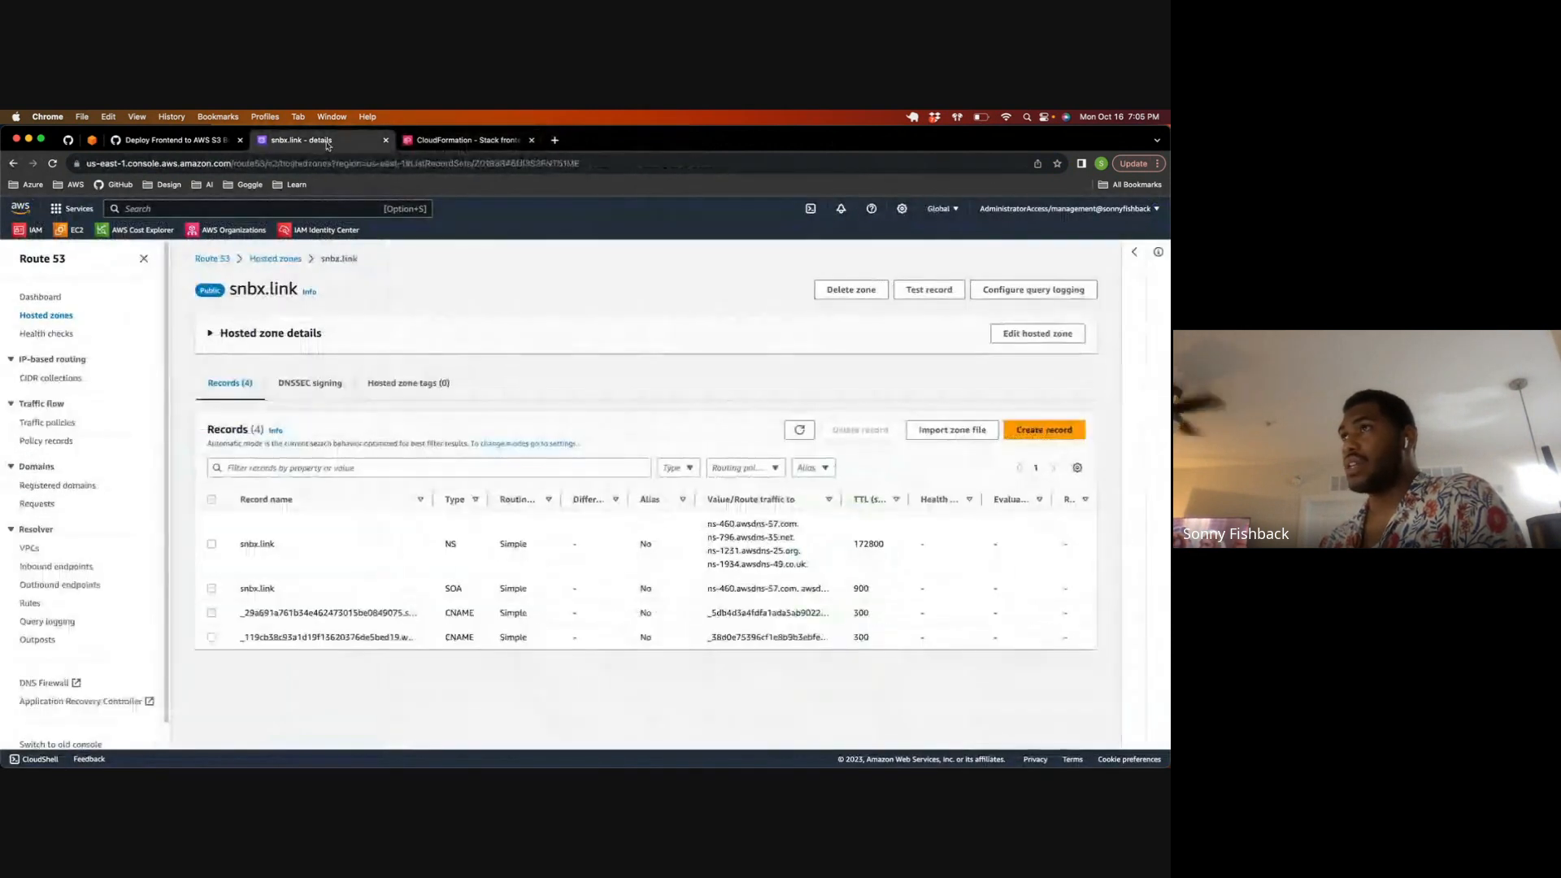
left_click(459, 139)
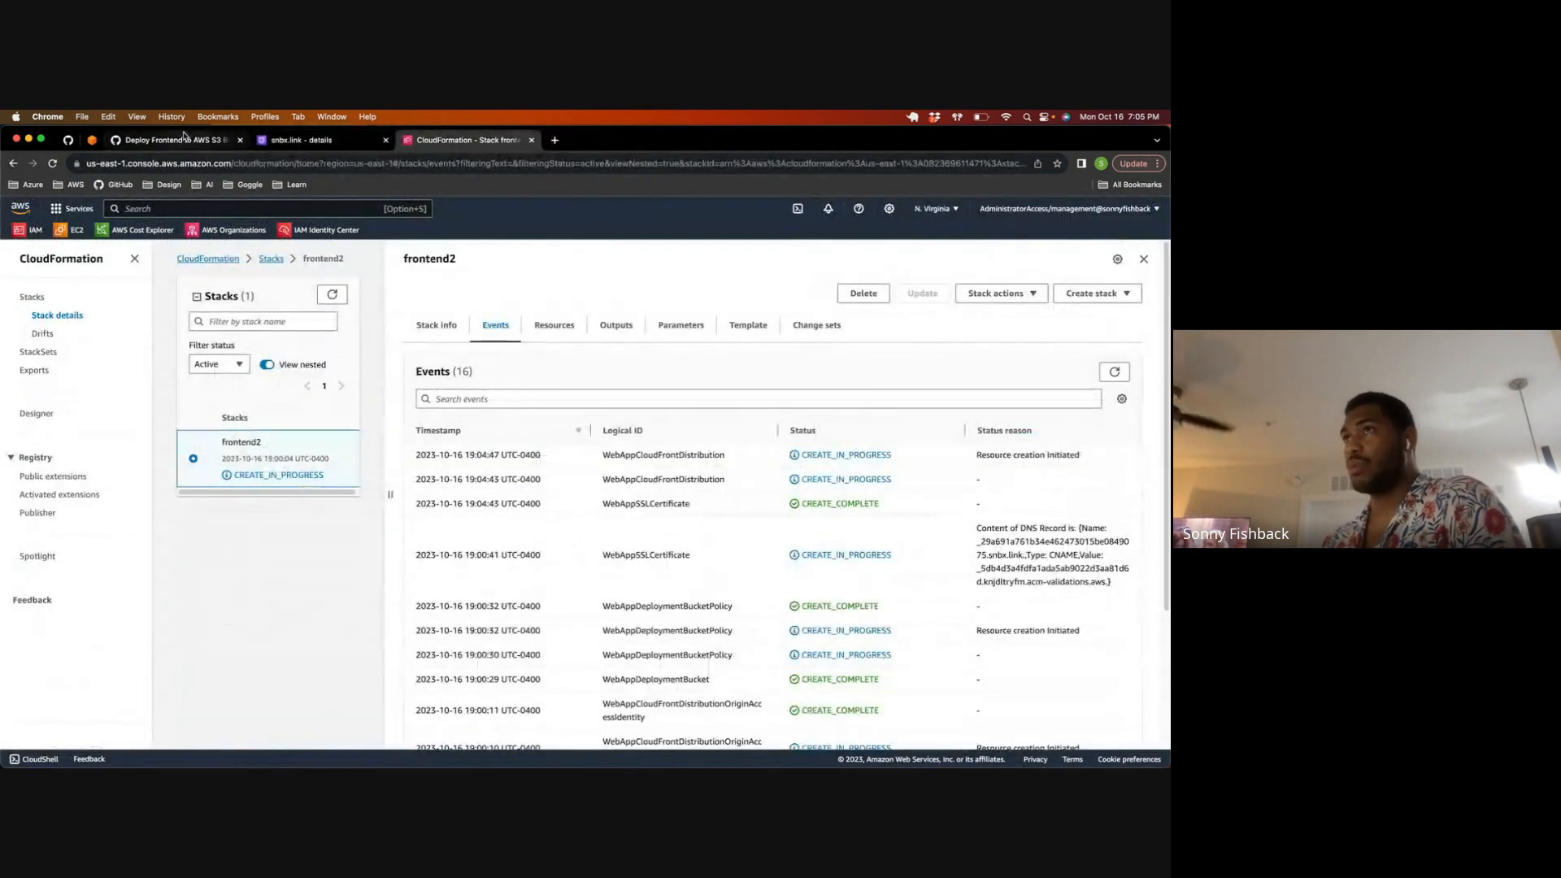
left_click(122, 140)
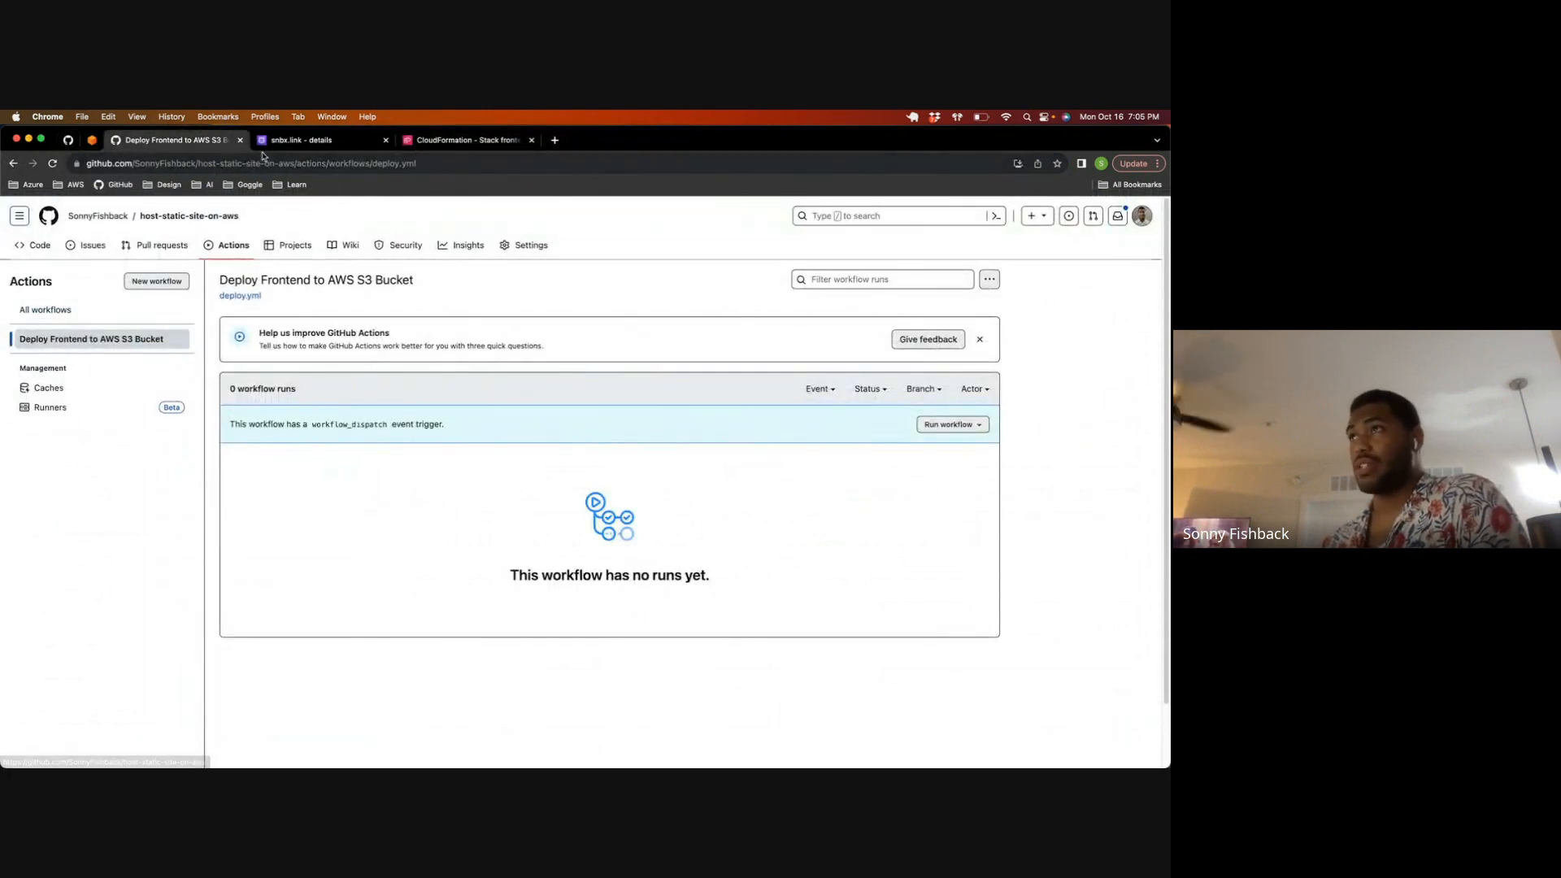
left_click(459, 140)
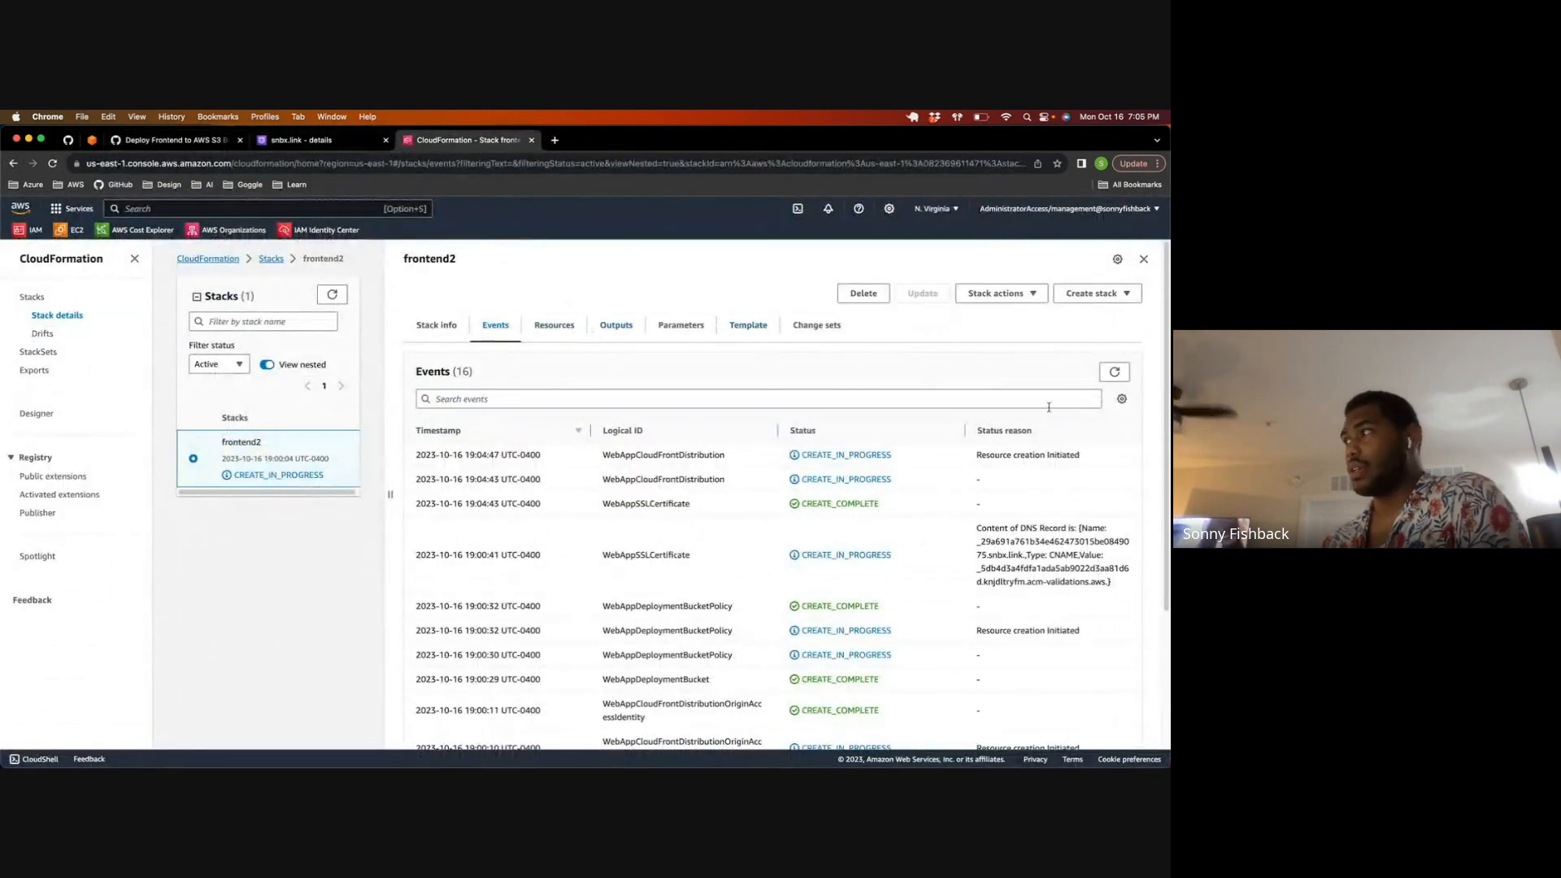
Step: Refresh the frontend2 stack's events repeatedly to monitor the CloudFront distribution's creation
left_click(1115, 372)
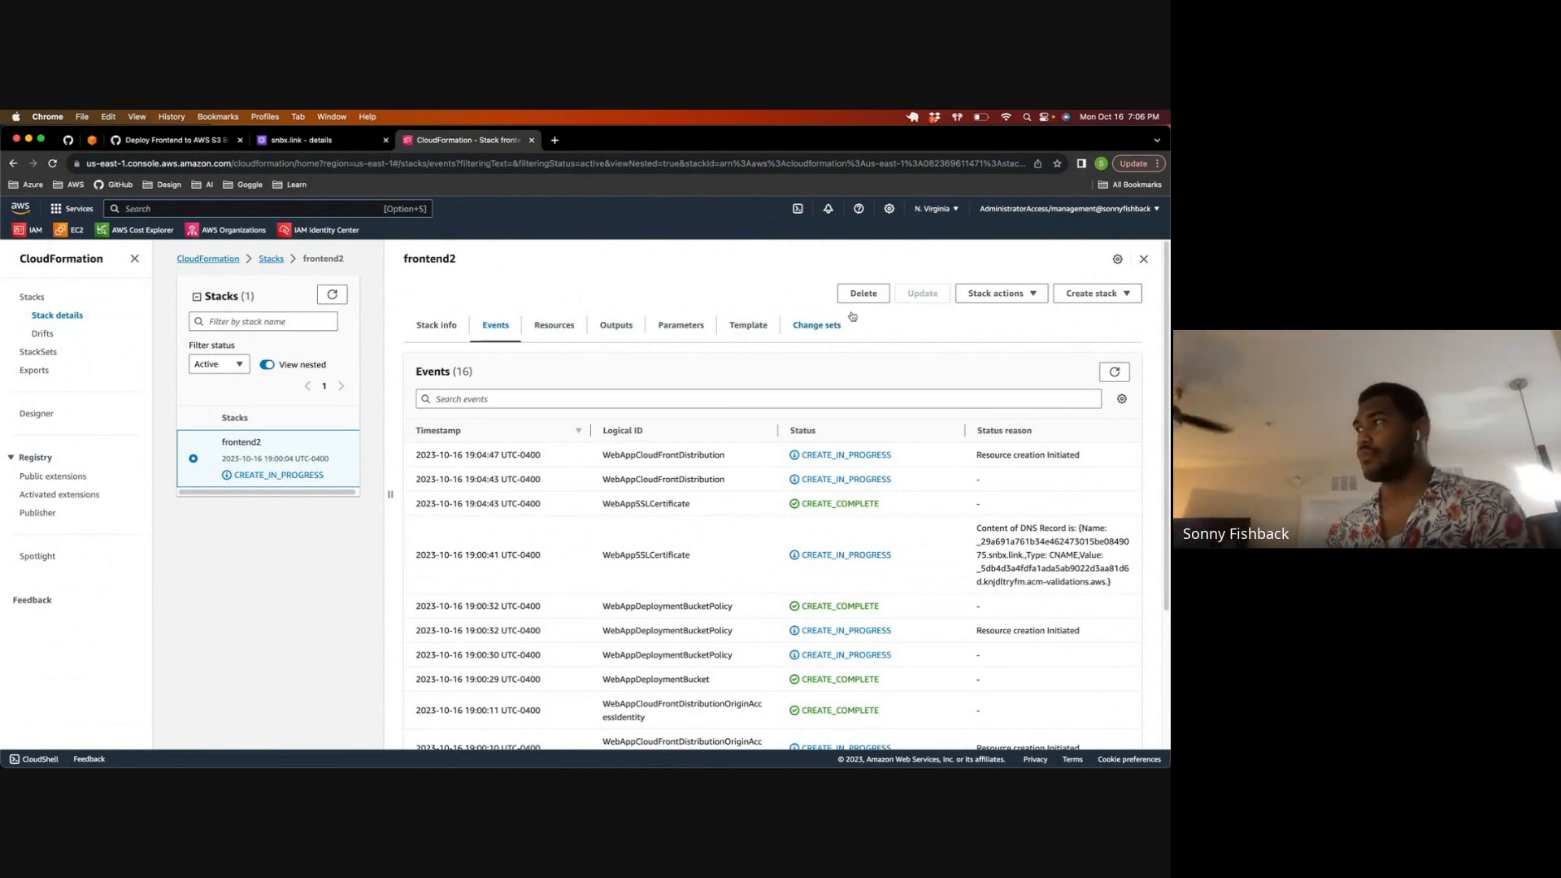
left_click(1121, 371)
left_click(1118, 372)
left_click(1119, 372)
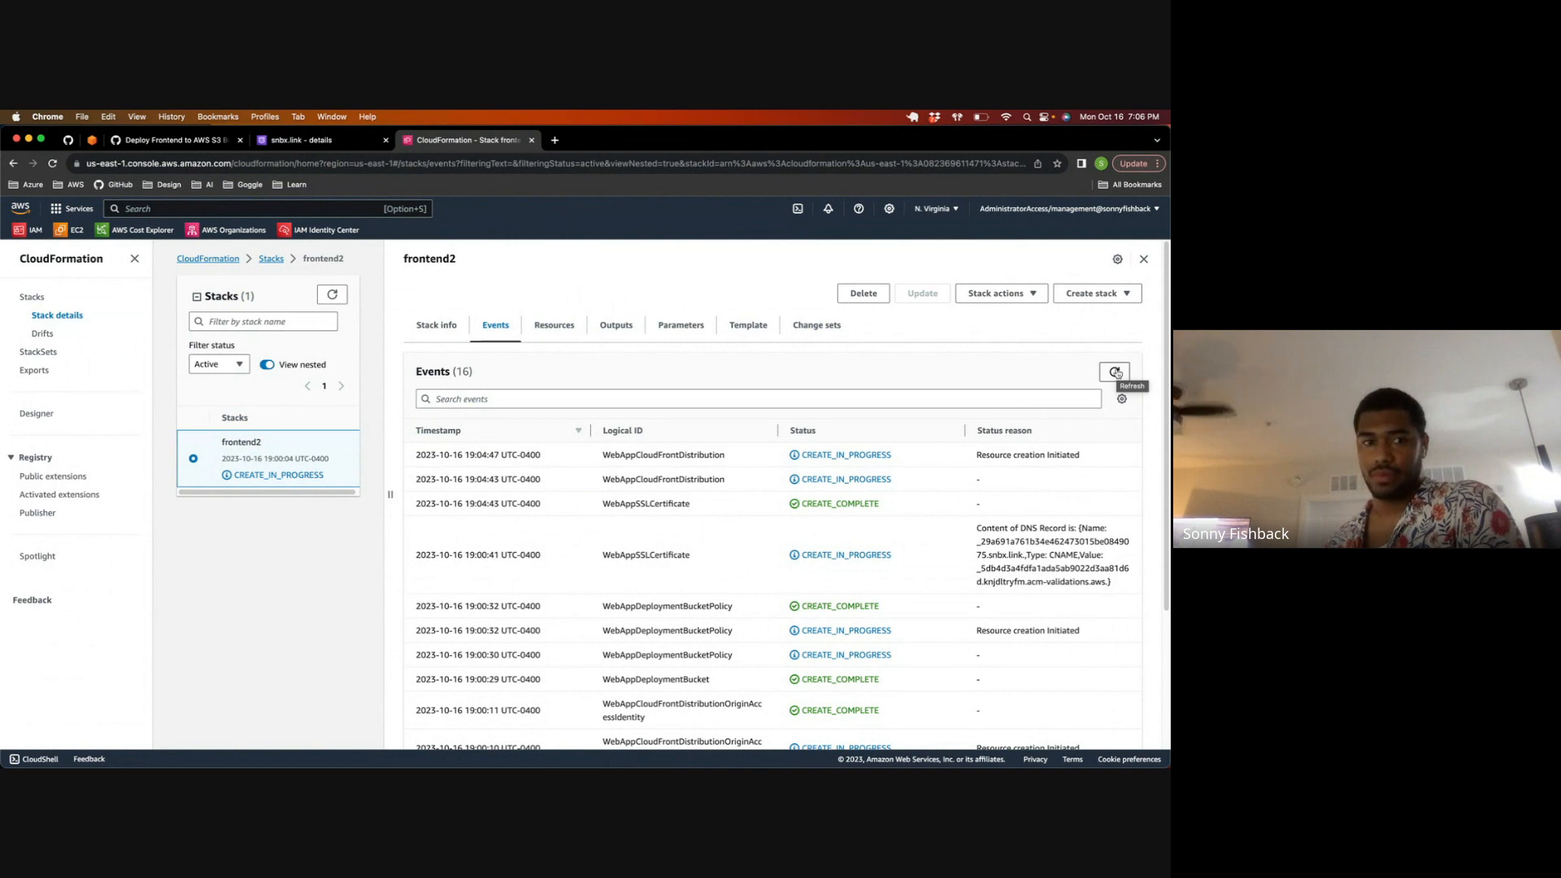
left_click(1115, 372)
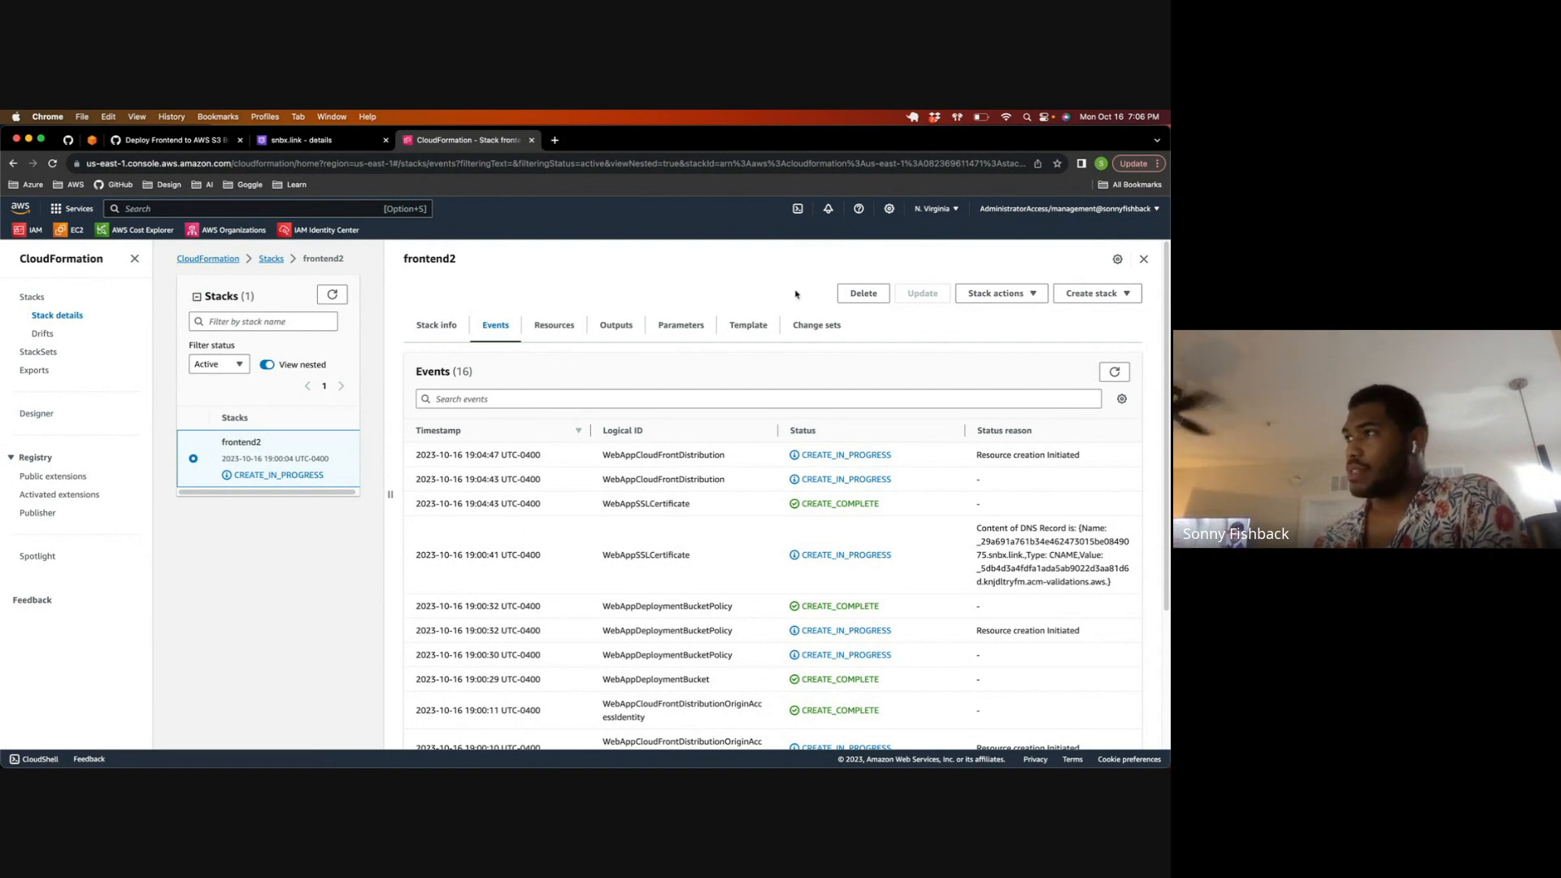
left_click(1114, 372)
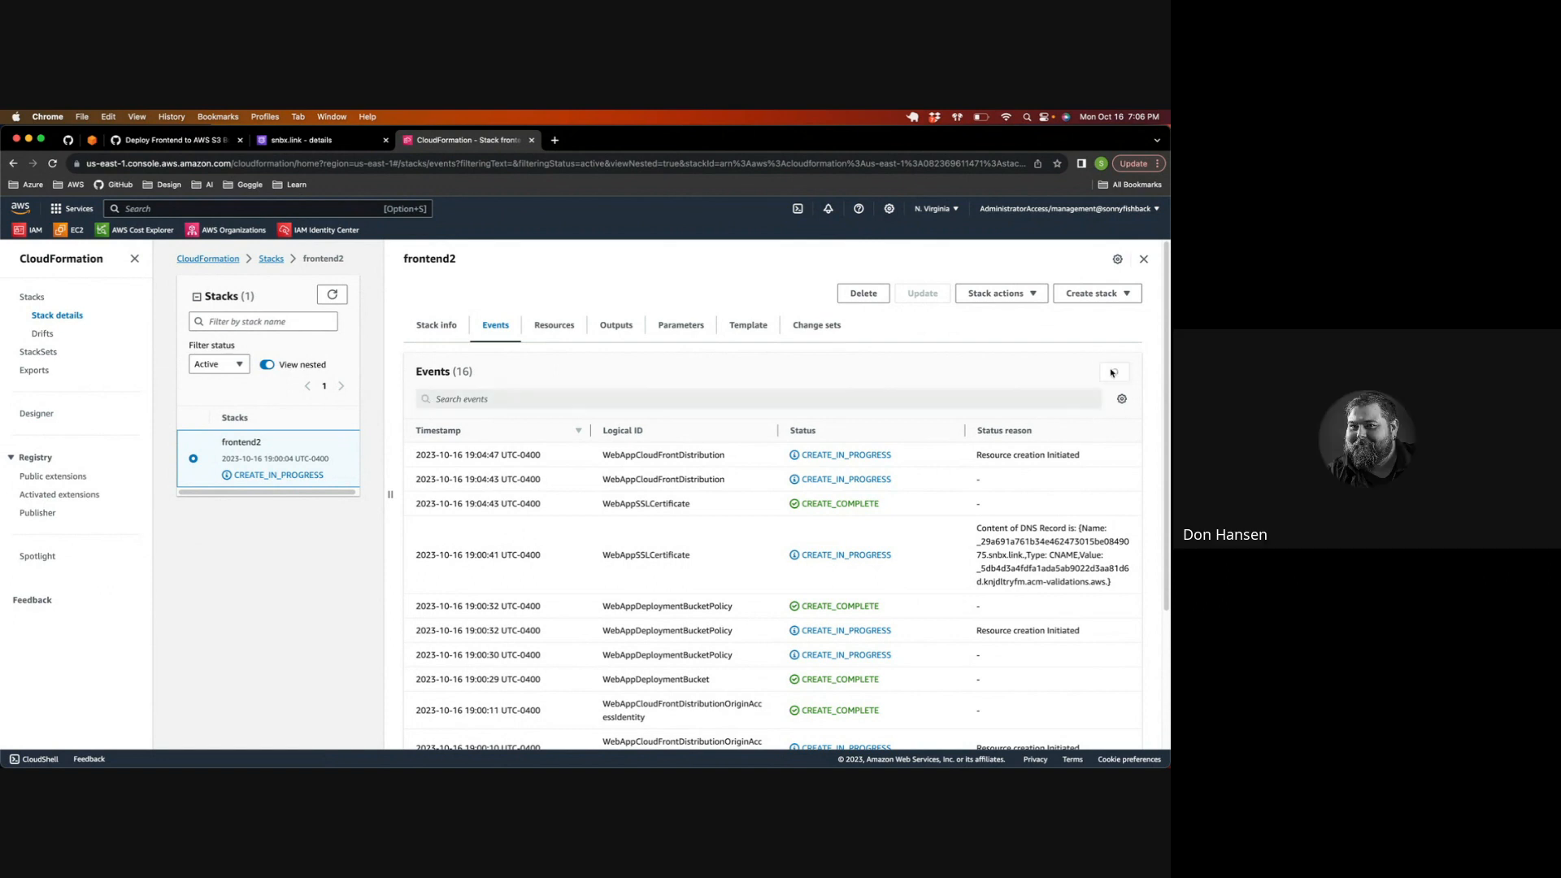
left_click(1112, 371)
left_click(1112, 372)
left_click(1110, 372)
left_click(1110, 373)
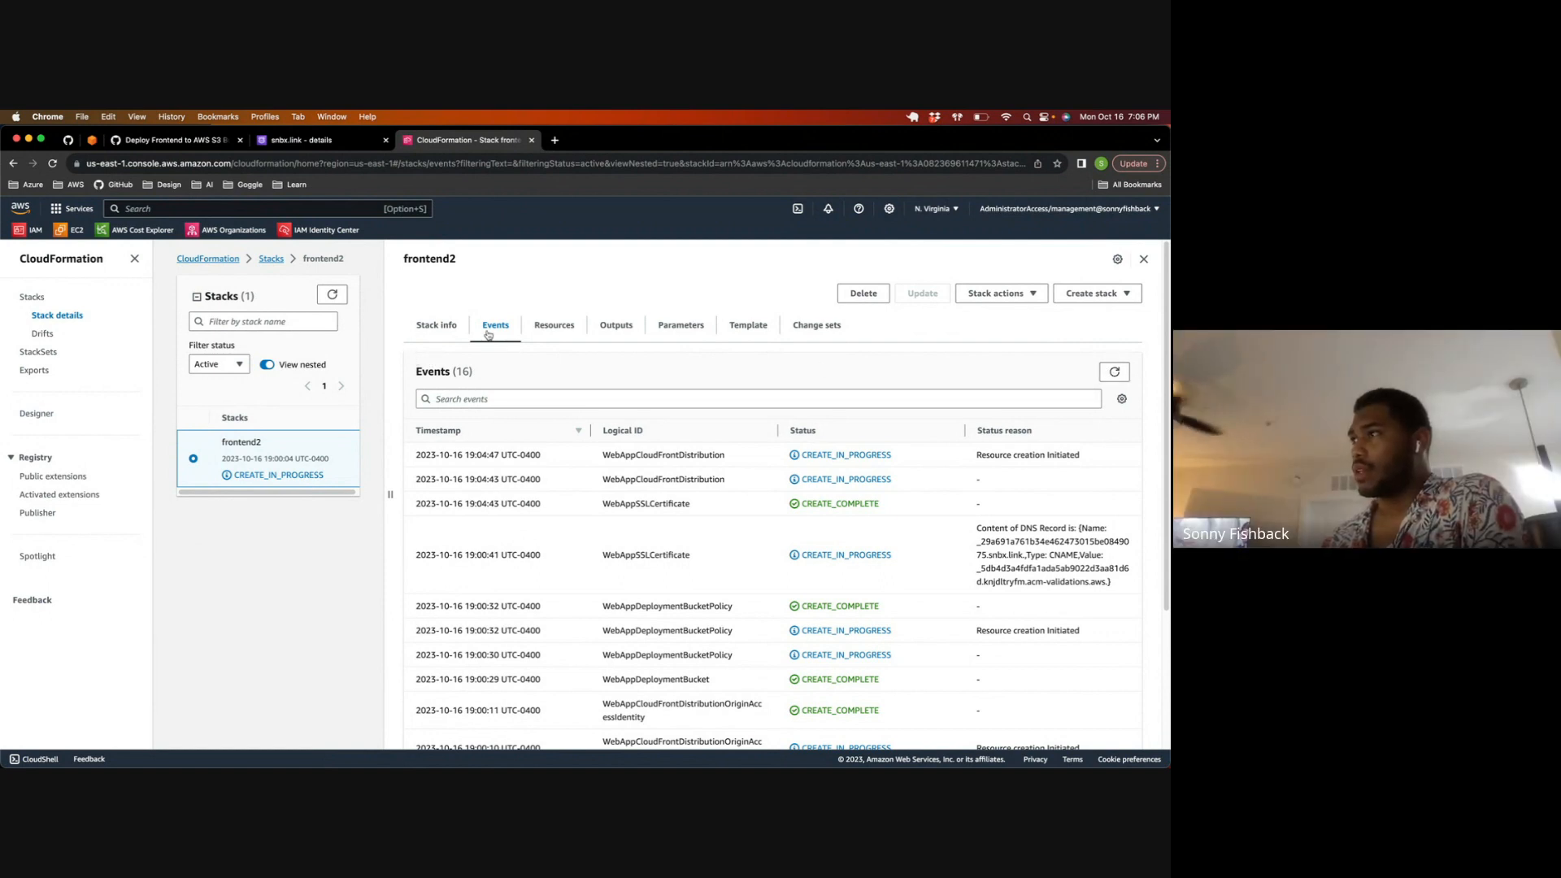
left_click(1112, 372)
left_click(1112, 372)
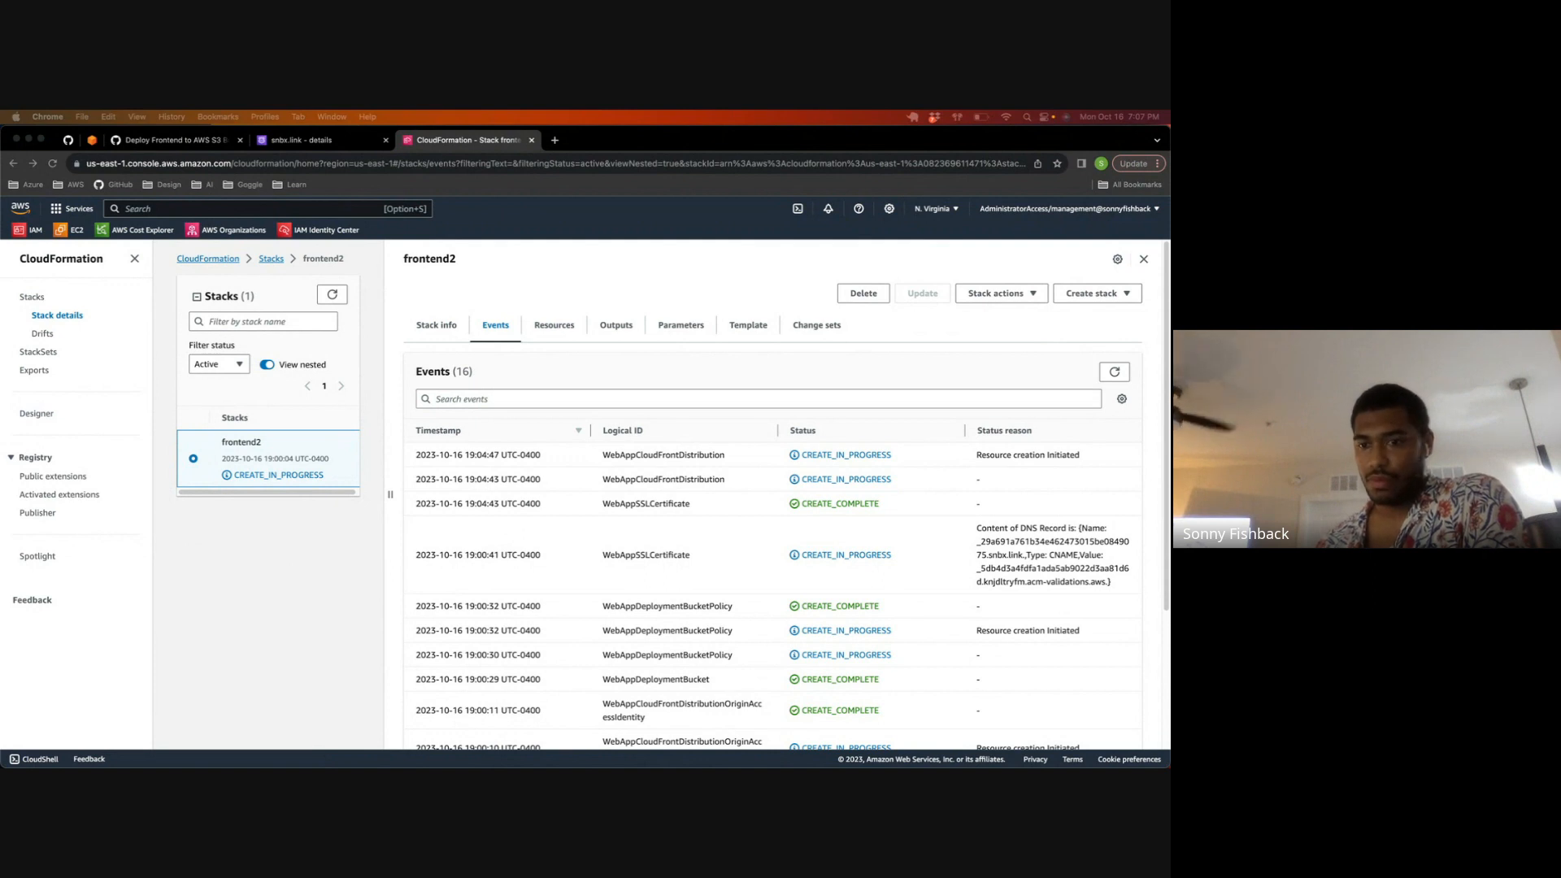
Step: Check the frontend2 stack info, open the list of all stacks, and refresh it repeatedly to monitor the stack's status
left_click(1115, 372)
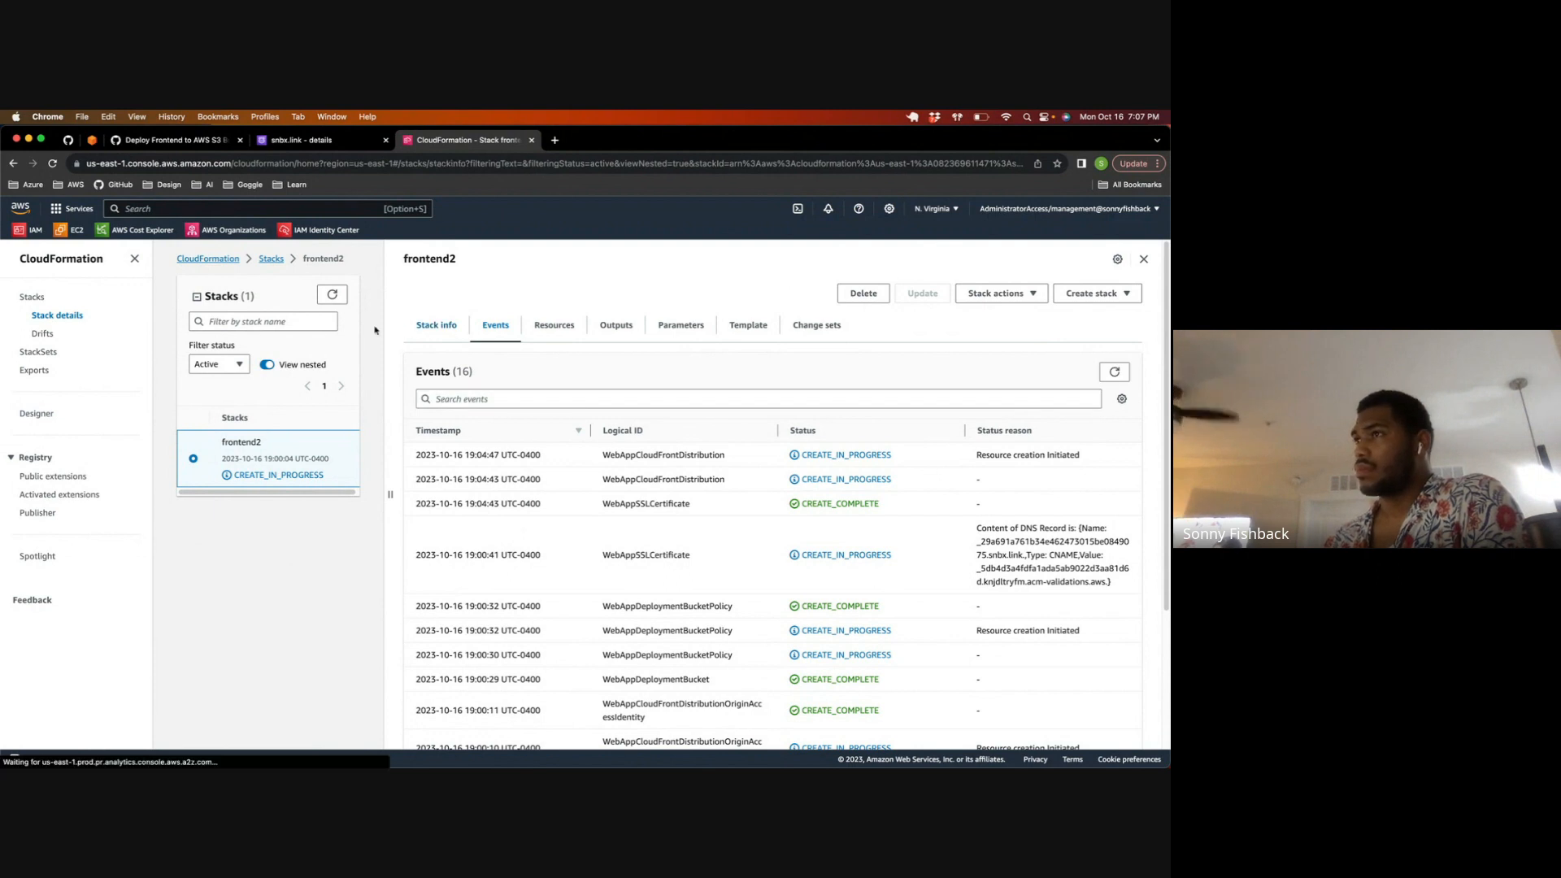
left_click(431, 331)
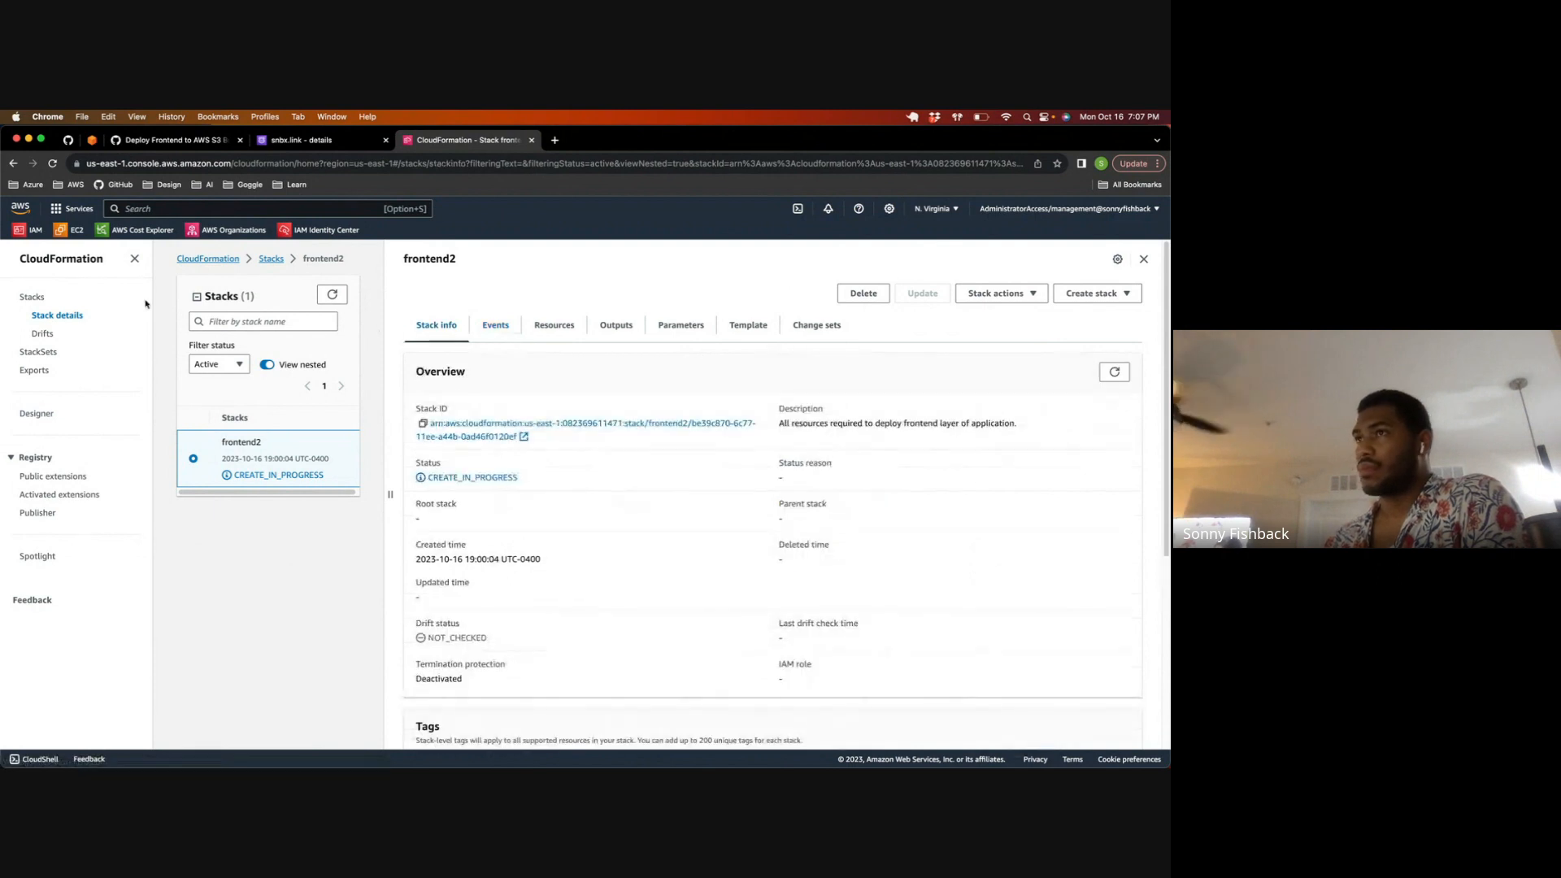
left_click(32, 300)
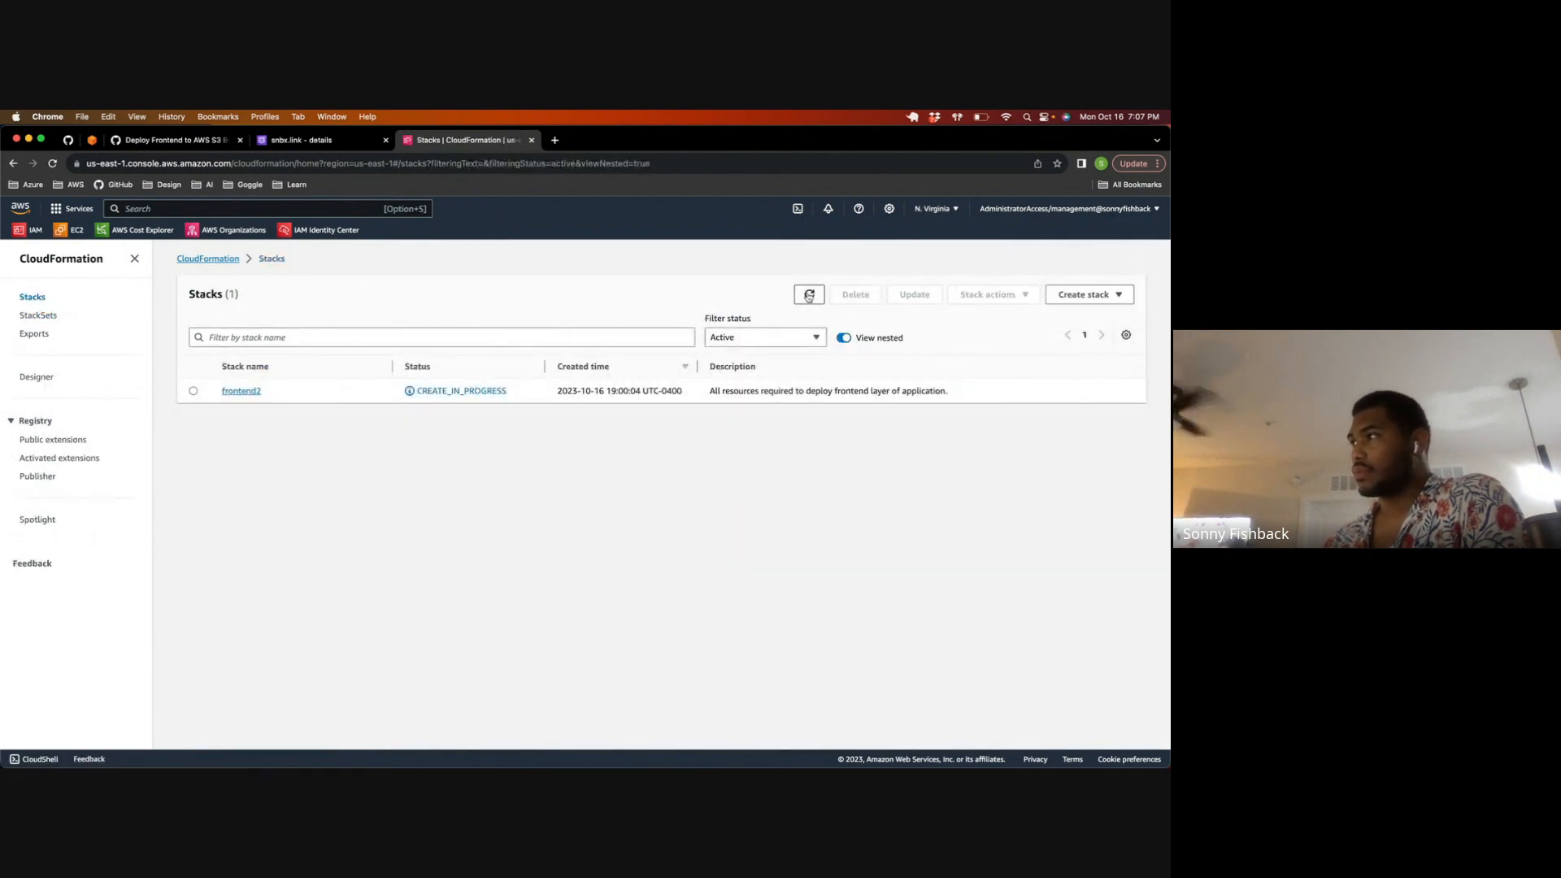
left_click(808, 295)
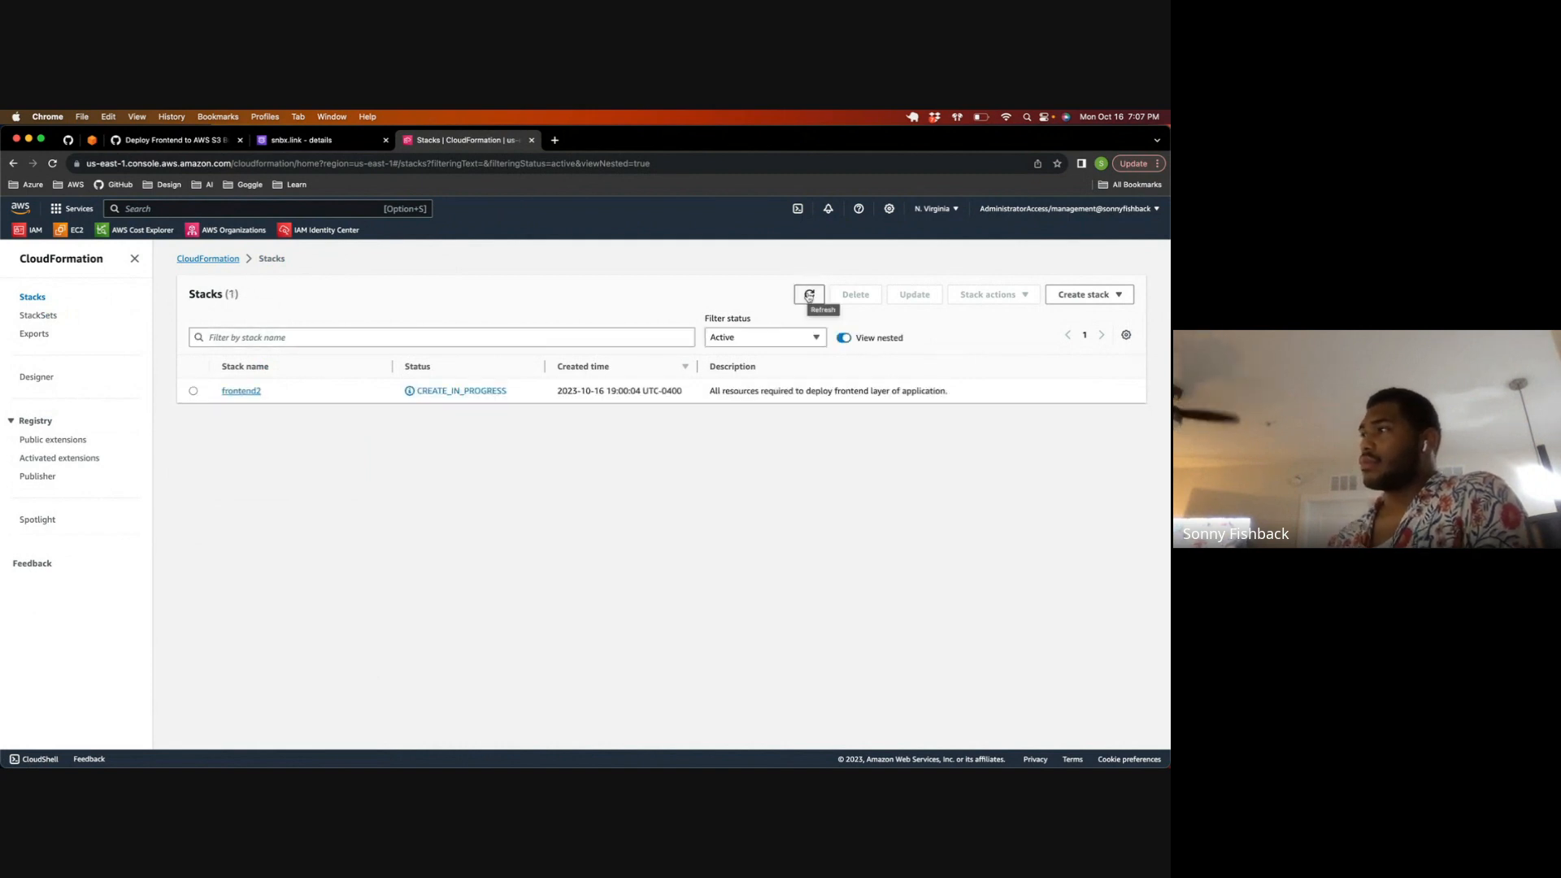
left_click(809, 295)
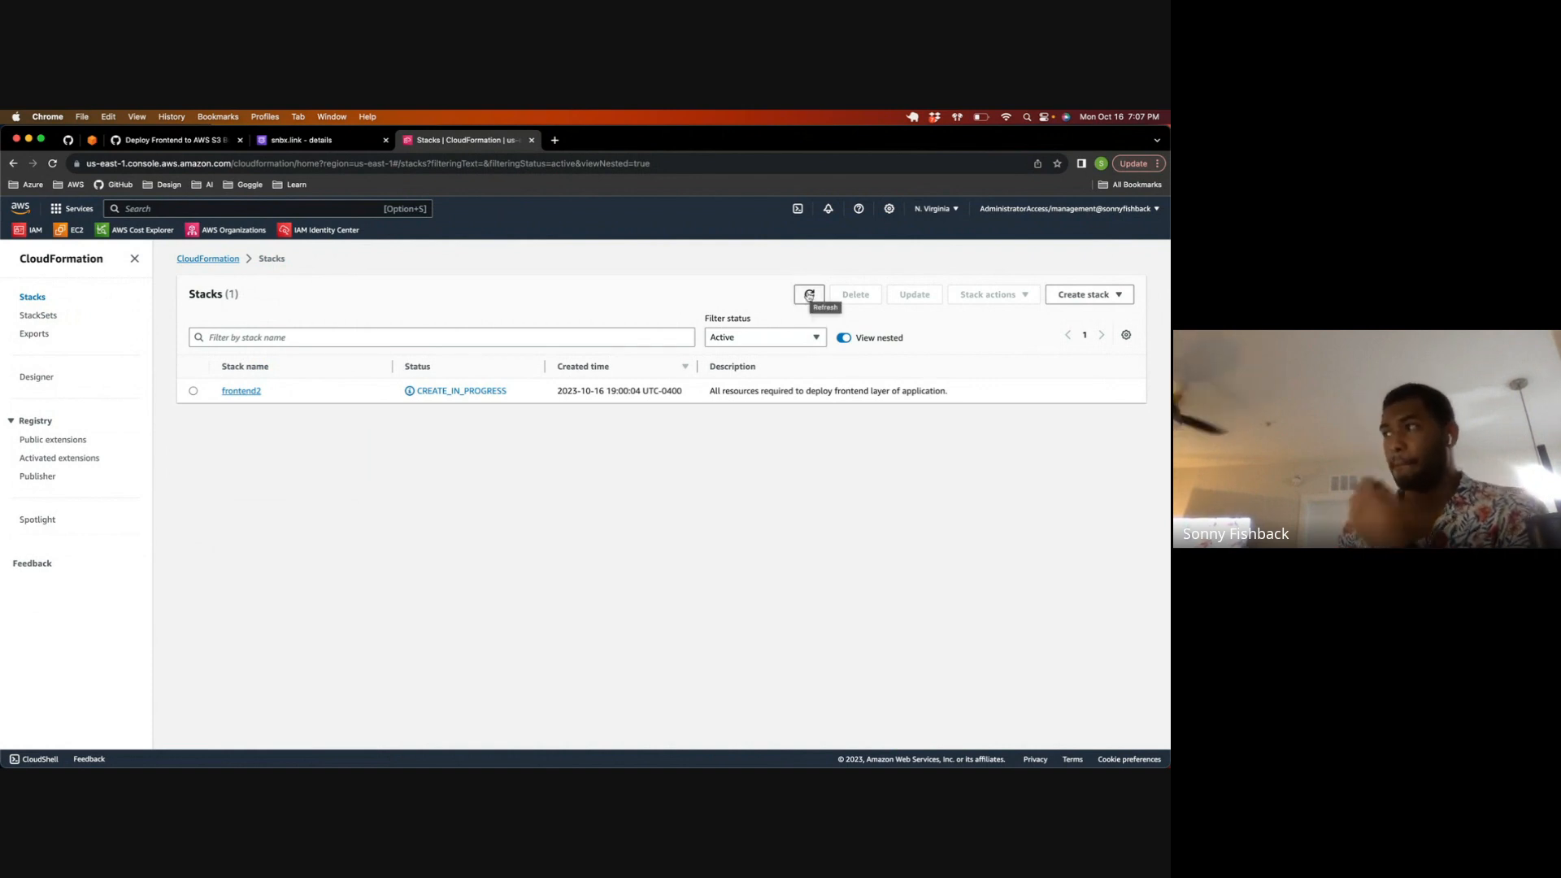
left_click(810, 295)
left_click(810, 295)
left_click(809, 295)
left_click(810, 296)
left_click(810, 295)
left_click(809, 297)
left_click(809, 297)
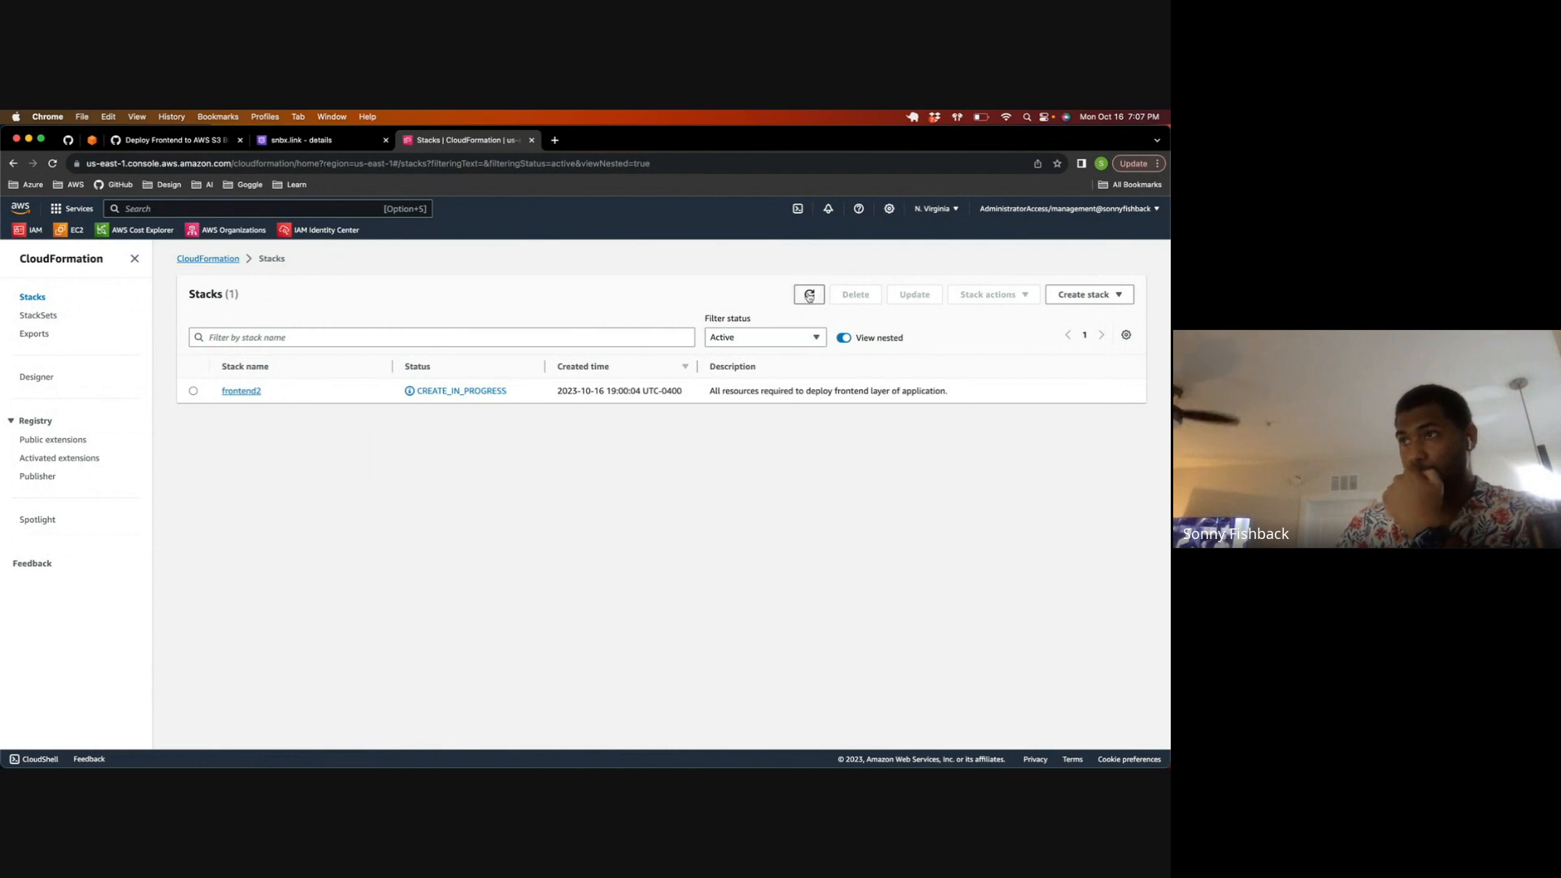
left_click(809, 296)
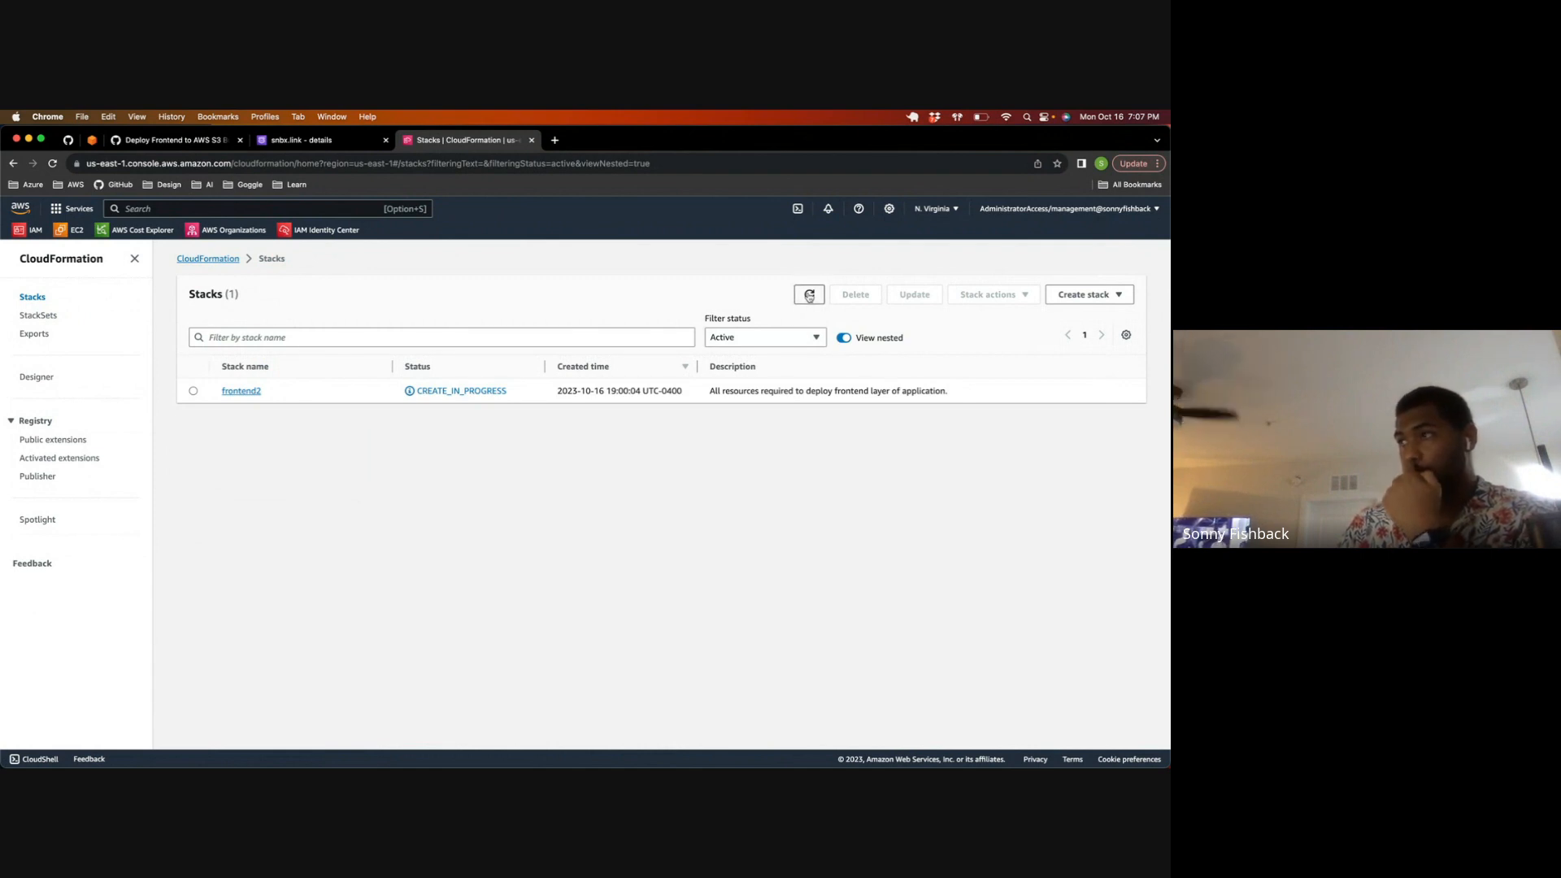
left_click(809, 297)
left_click(809, 296)
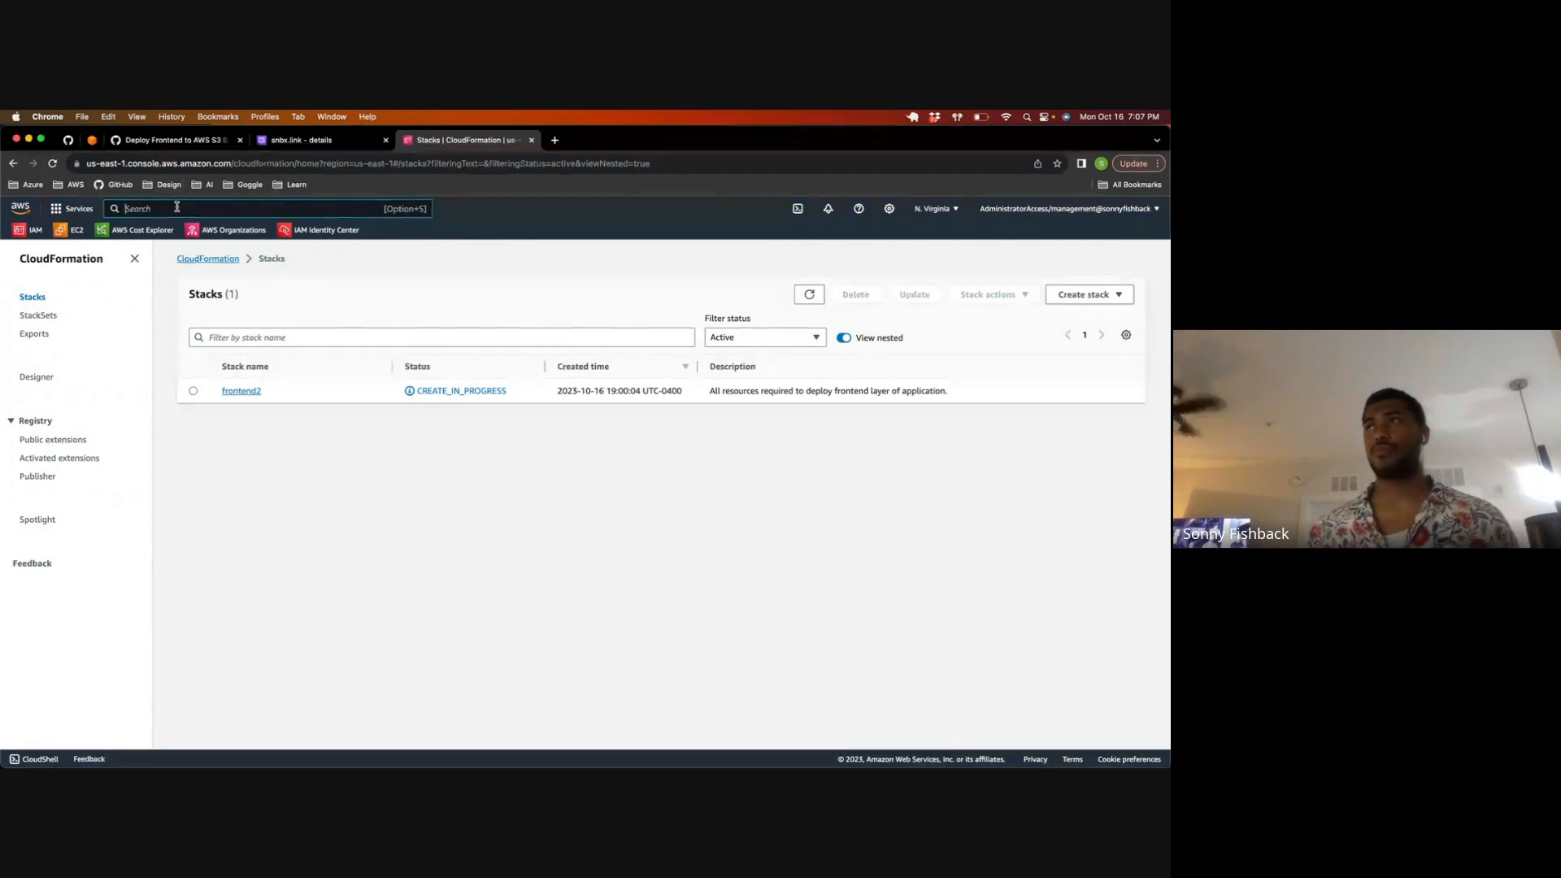
Step: Search the AWS services for "cloudfront" from the snbx.link hosted zone page, open the CloudFront distributions list, and reload it
left_click(280, 141)
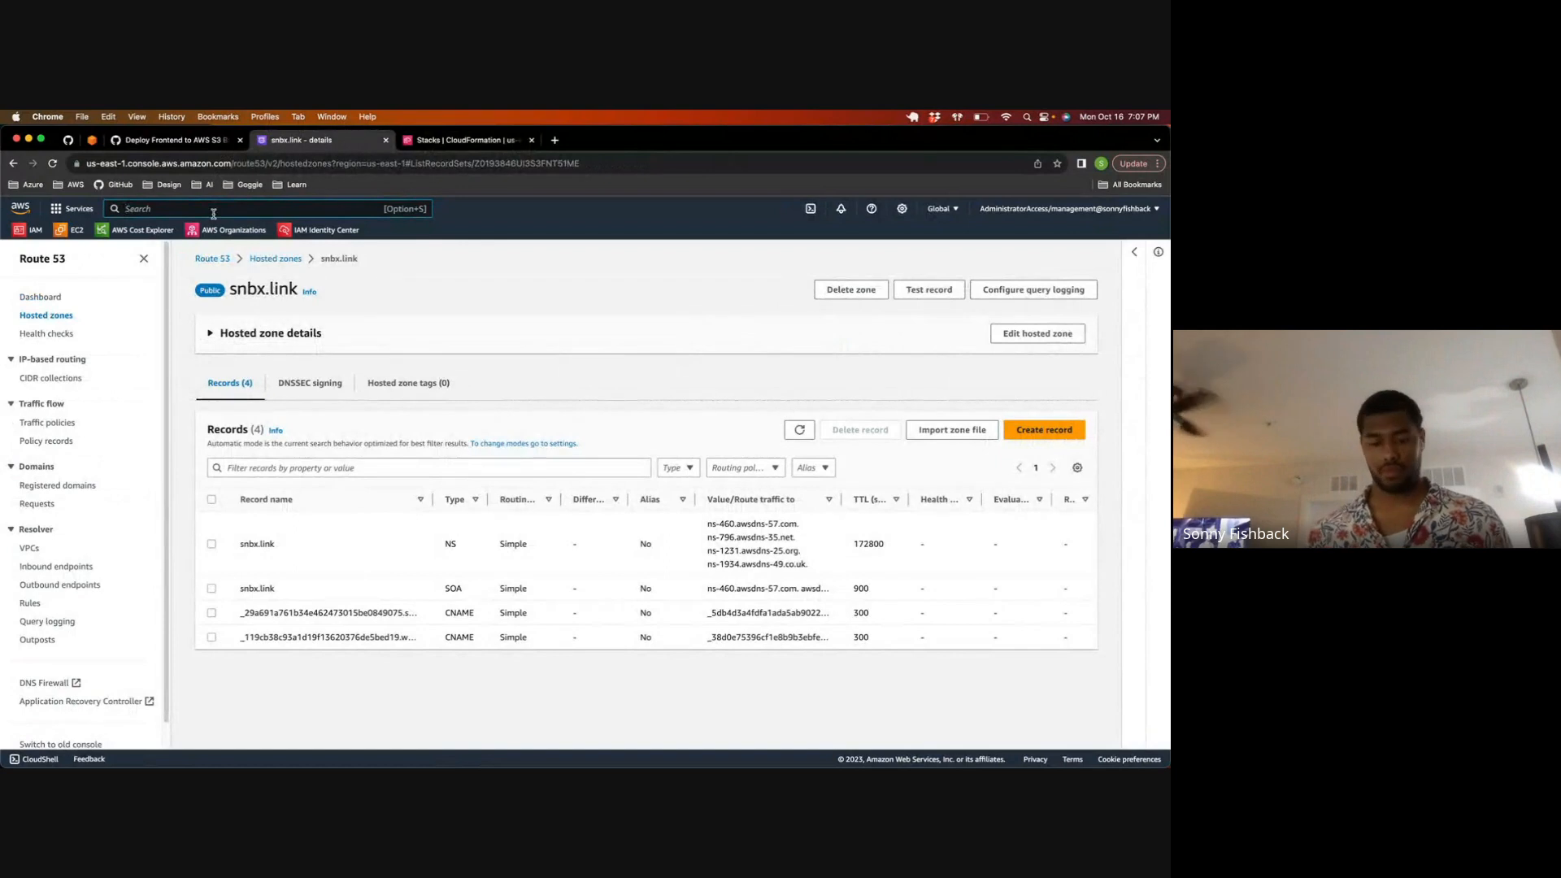
left_click(214, 209)
type("cloudf")
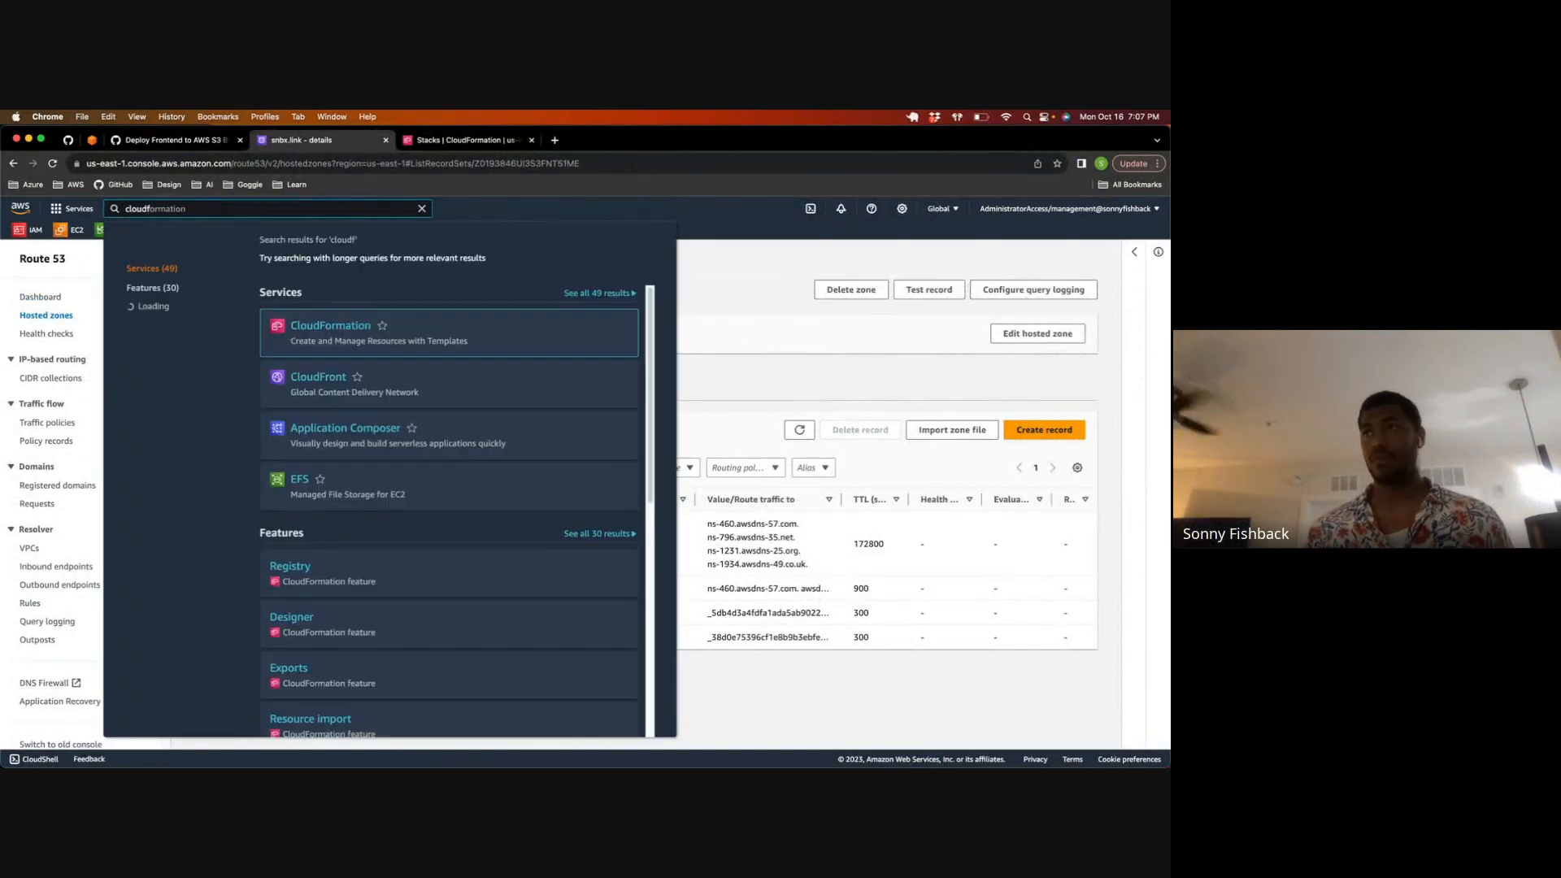
type("ront")
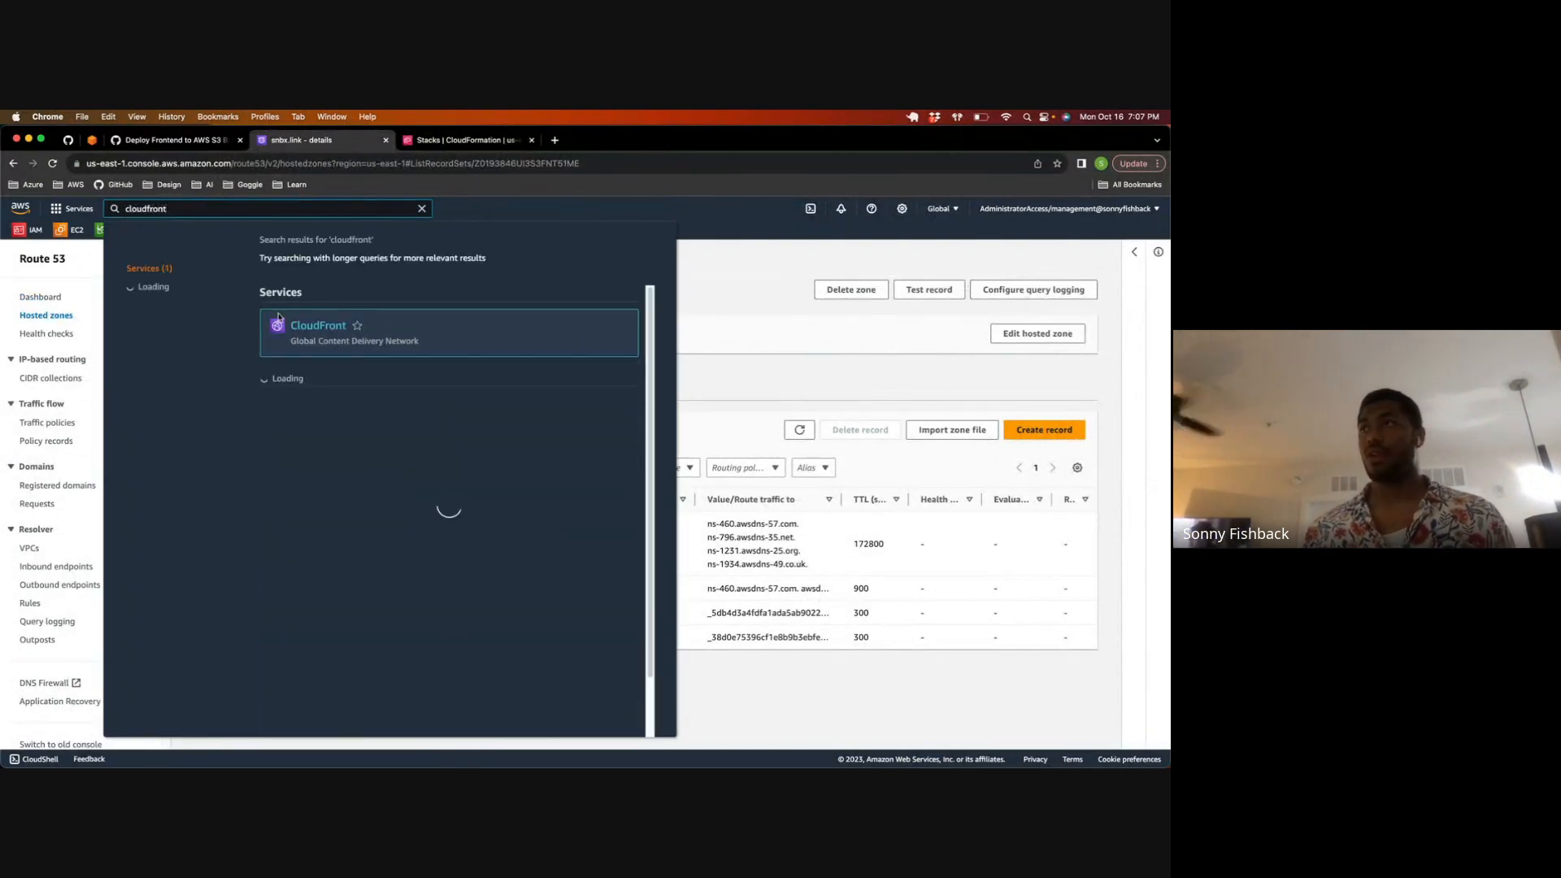
left_click(312, 326)
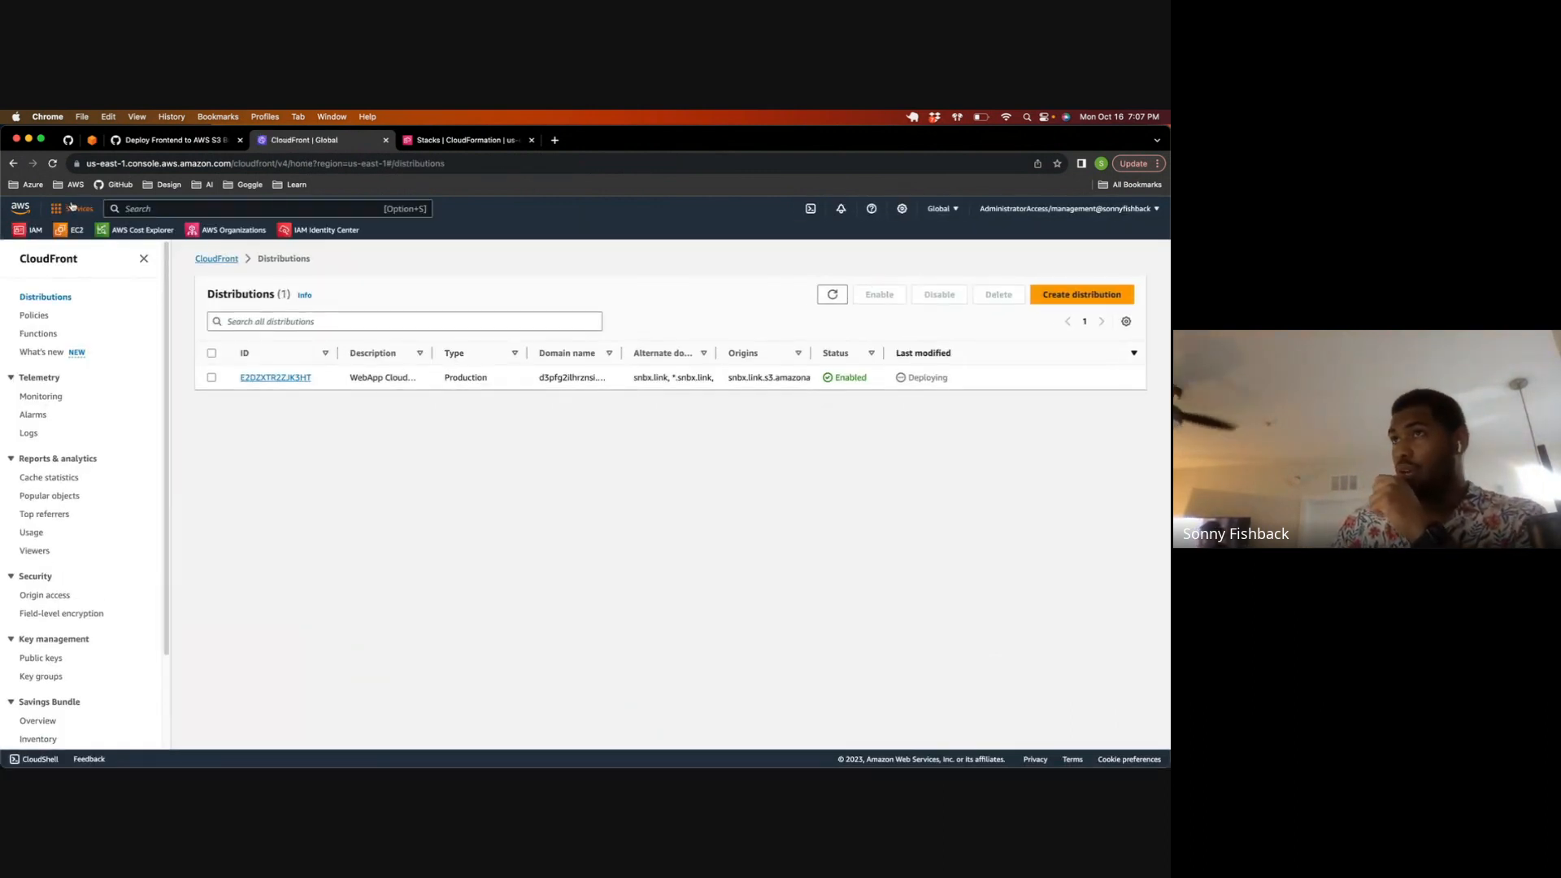
left_click(52, 163)
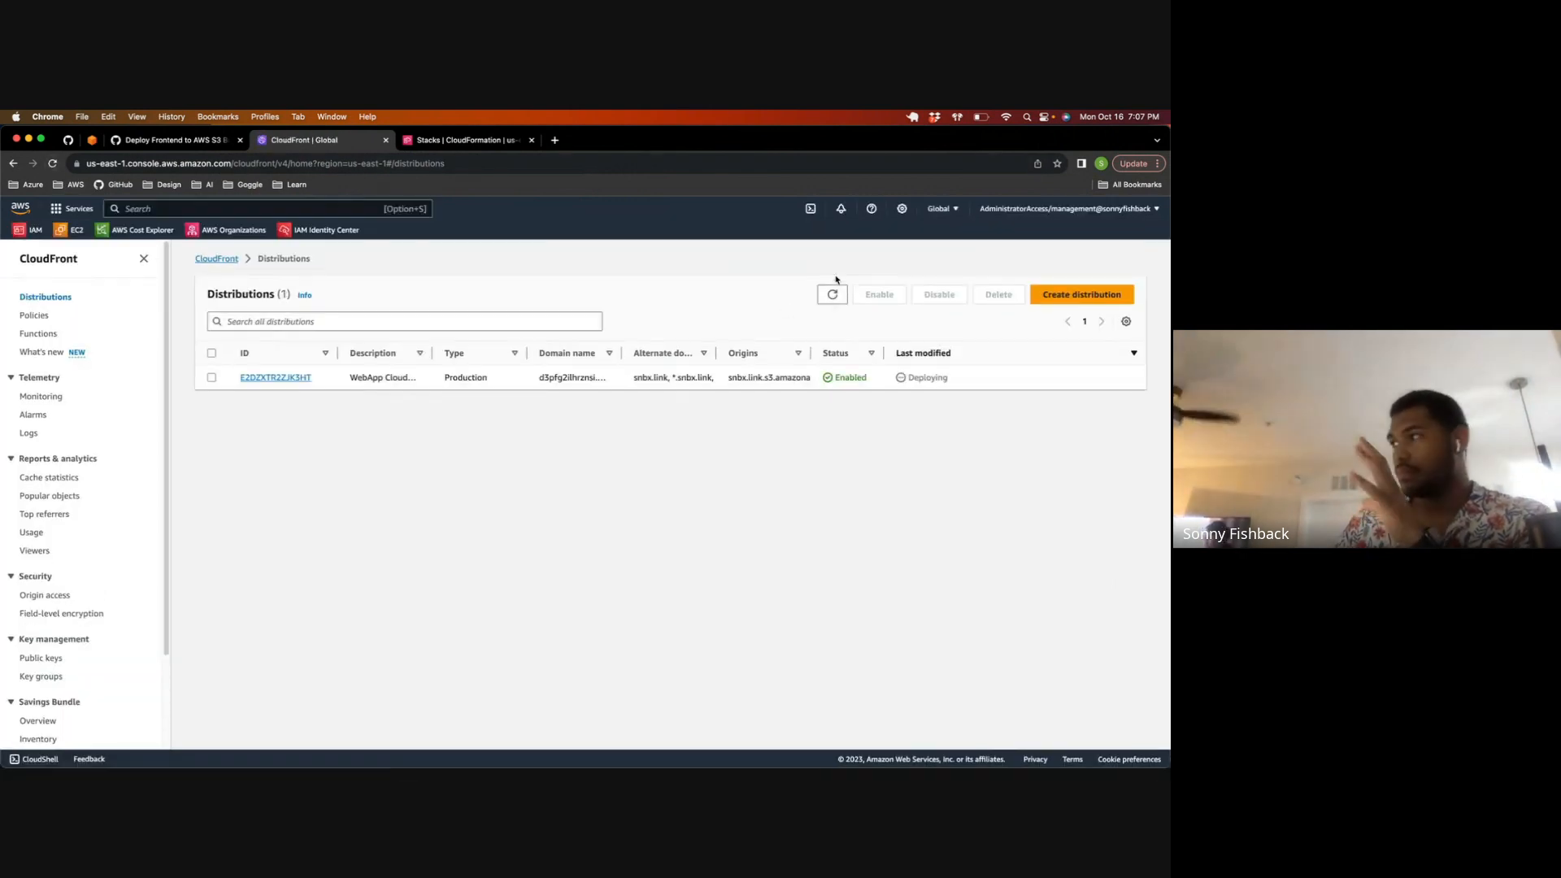
Step: Refresh the distributions list repeatedly to monitor the deployment of the snbx.link distribution
left_click(836, 296)
left_click(836, 296)
left_click(835, 296)
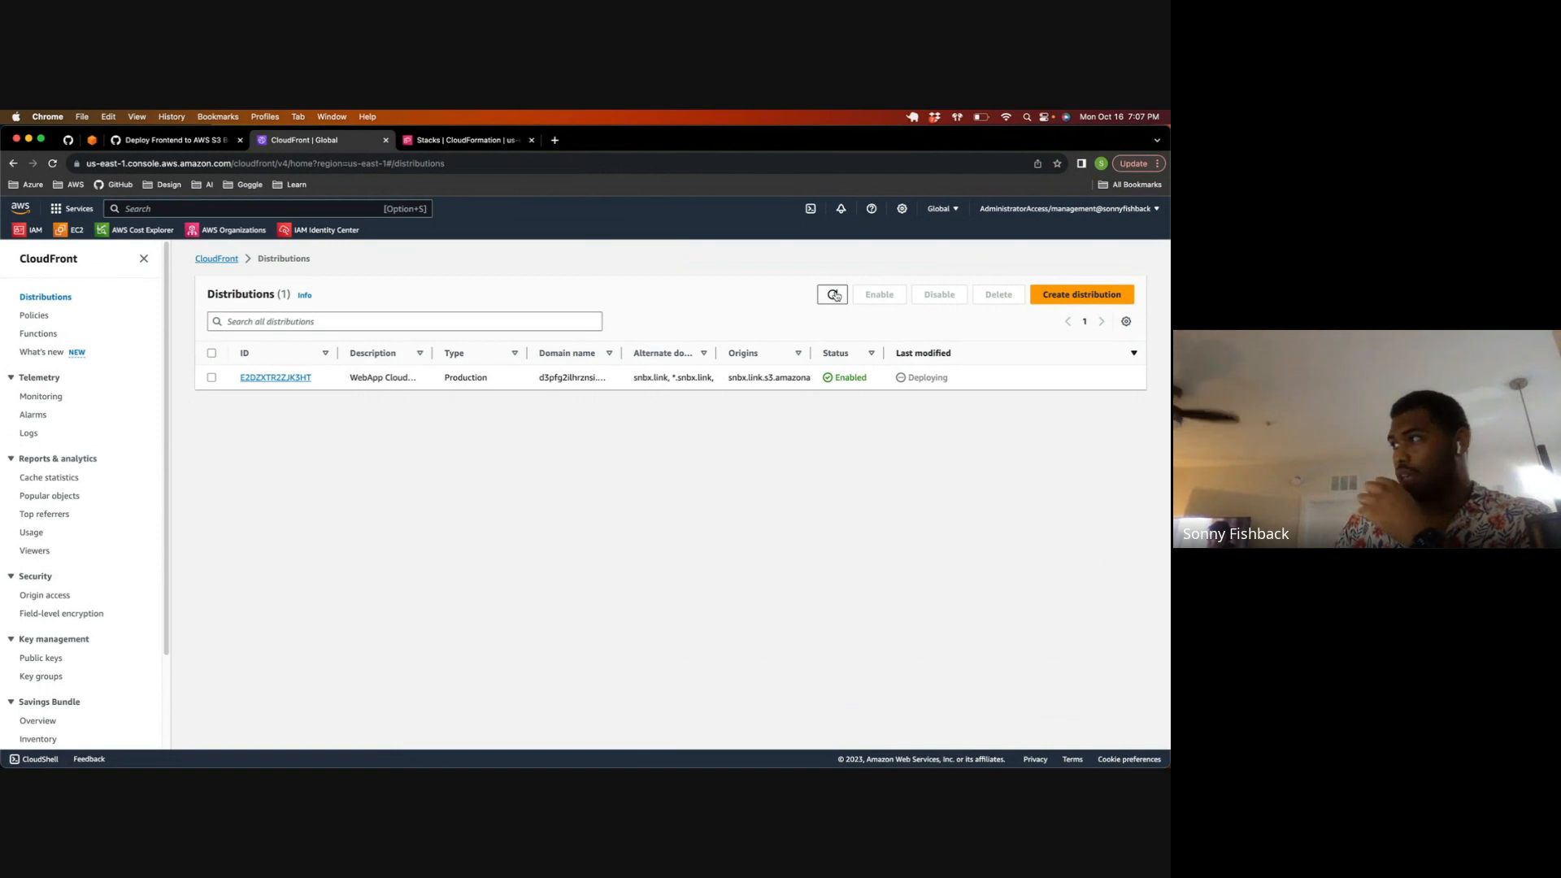
left_click(835, 296)
left_click(836, 296)
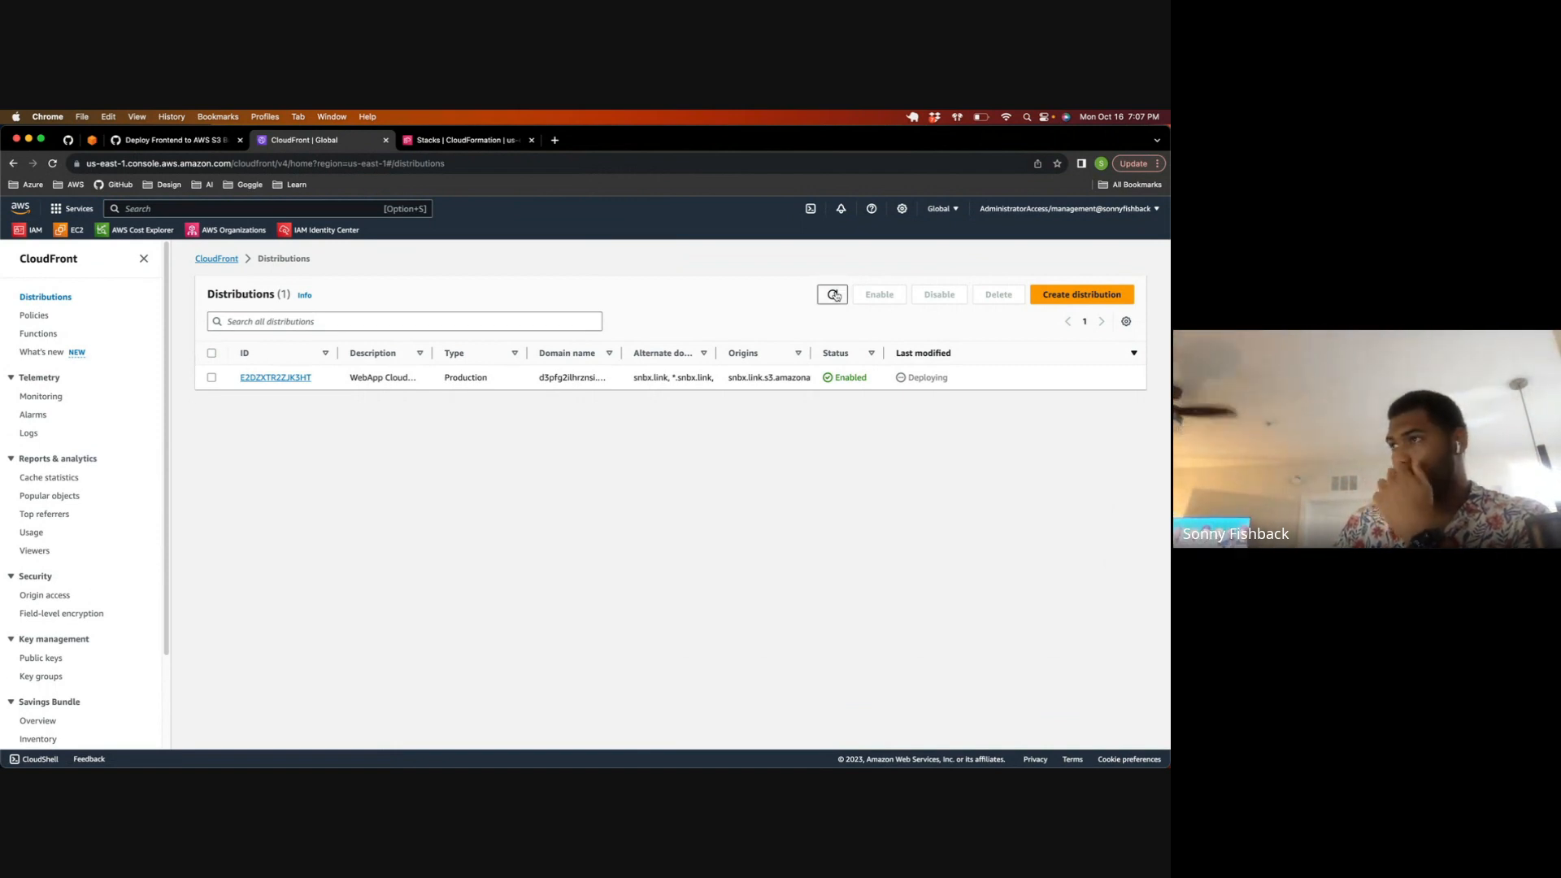
left_click(836, 296)
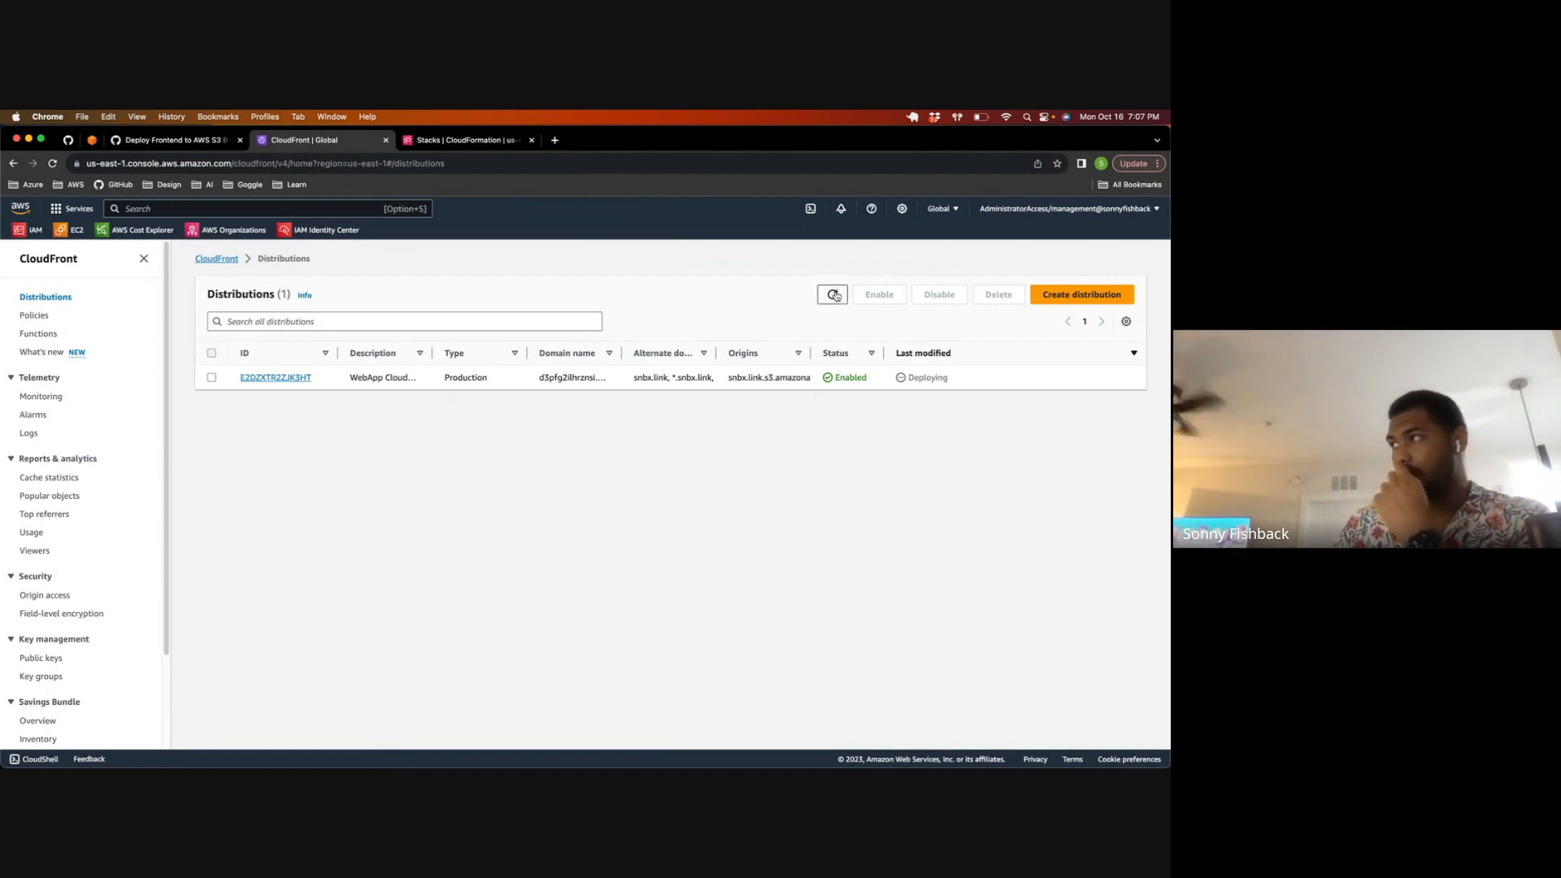
left_click(836, 296)
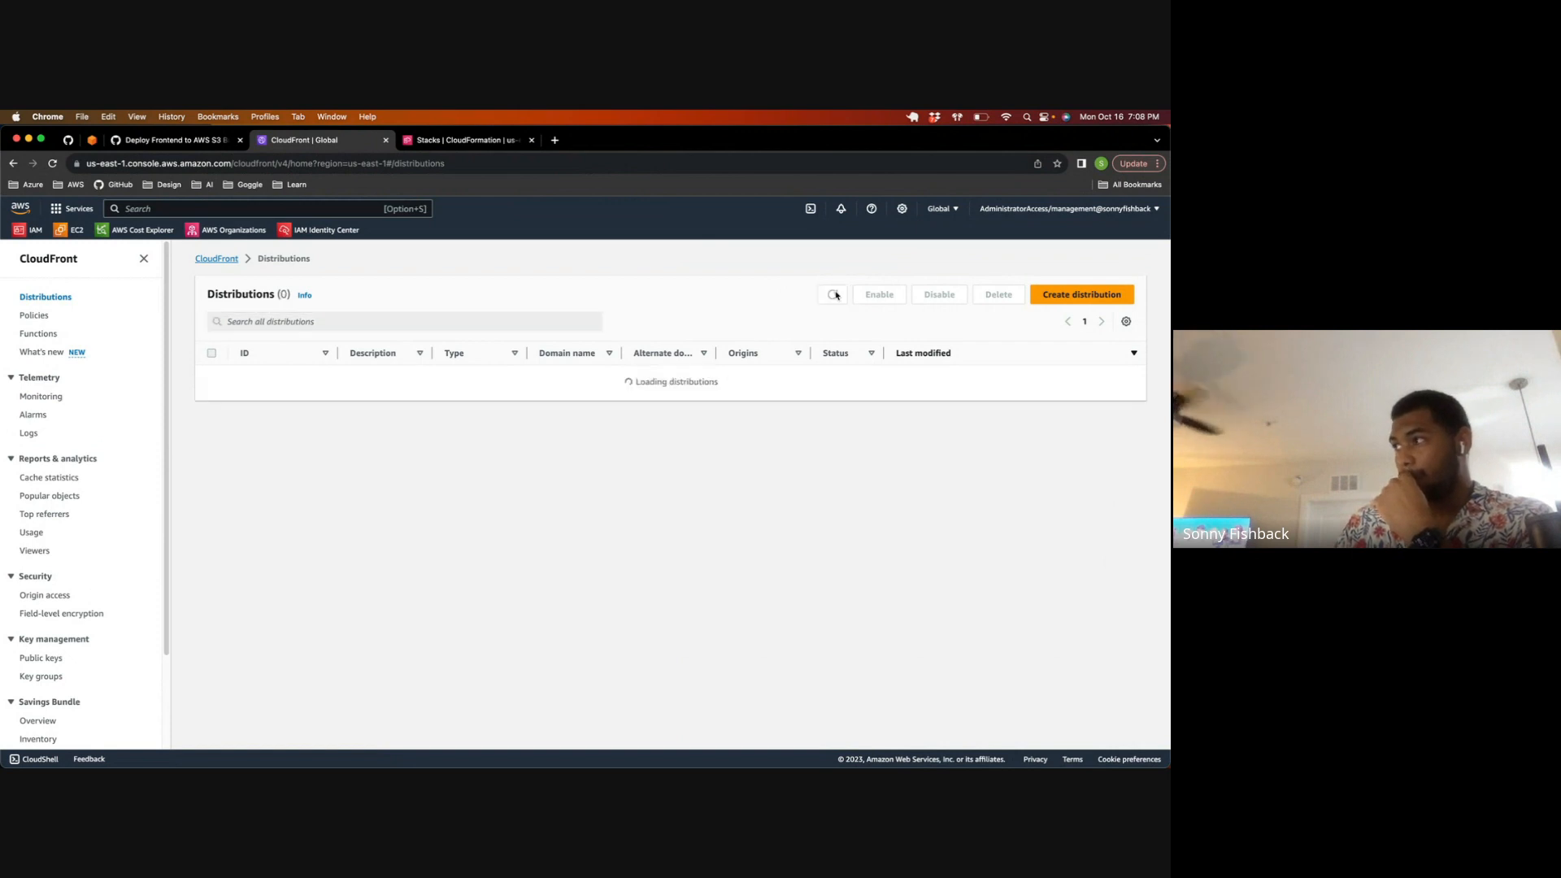
left_click(836, 296)
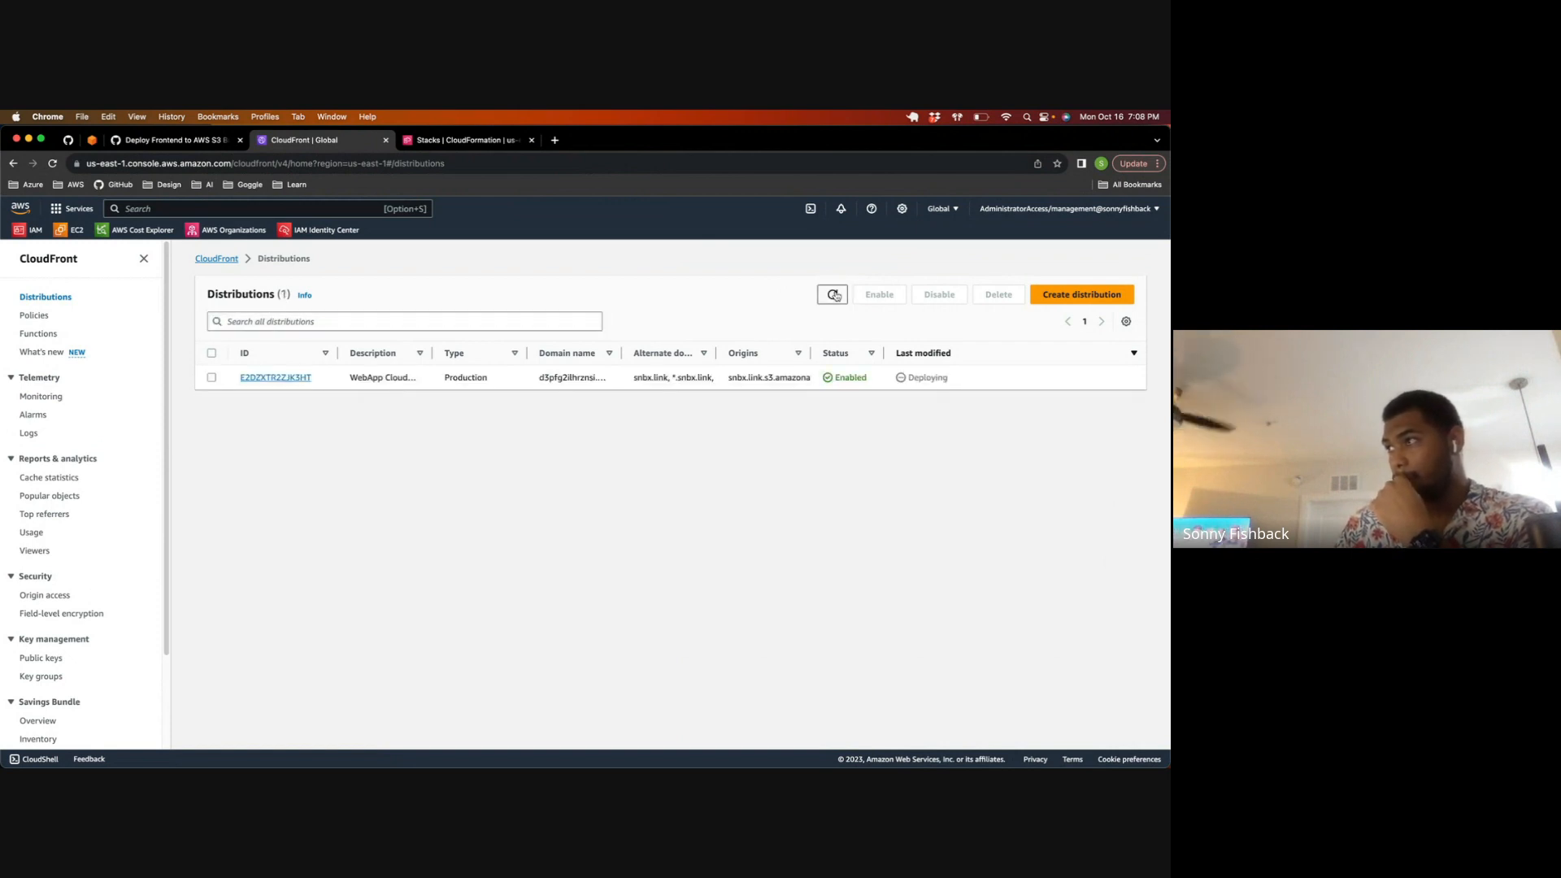
left_click(835, 295)
left_click(835, 296)
left_click(835, 296)
left_click(836, 296)
left_click(835, 296)
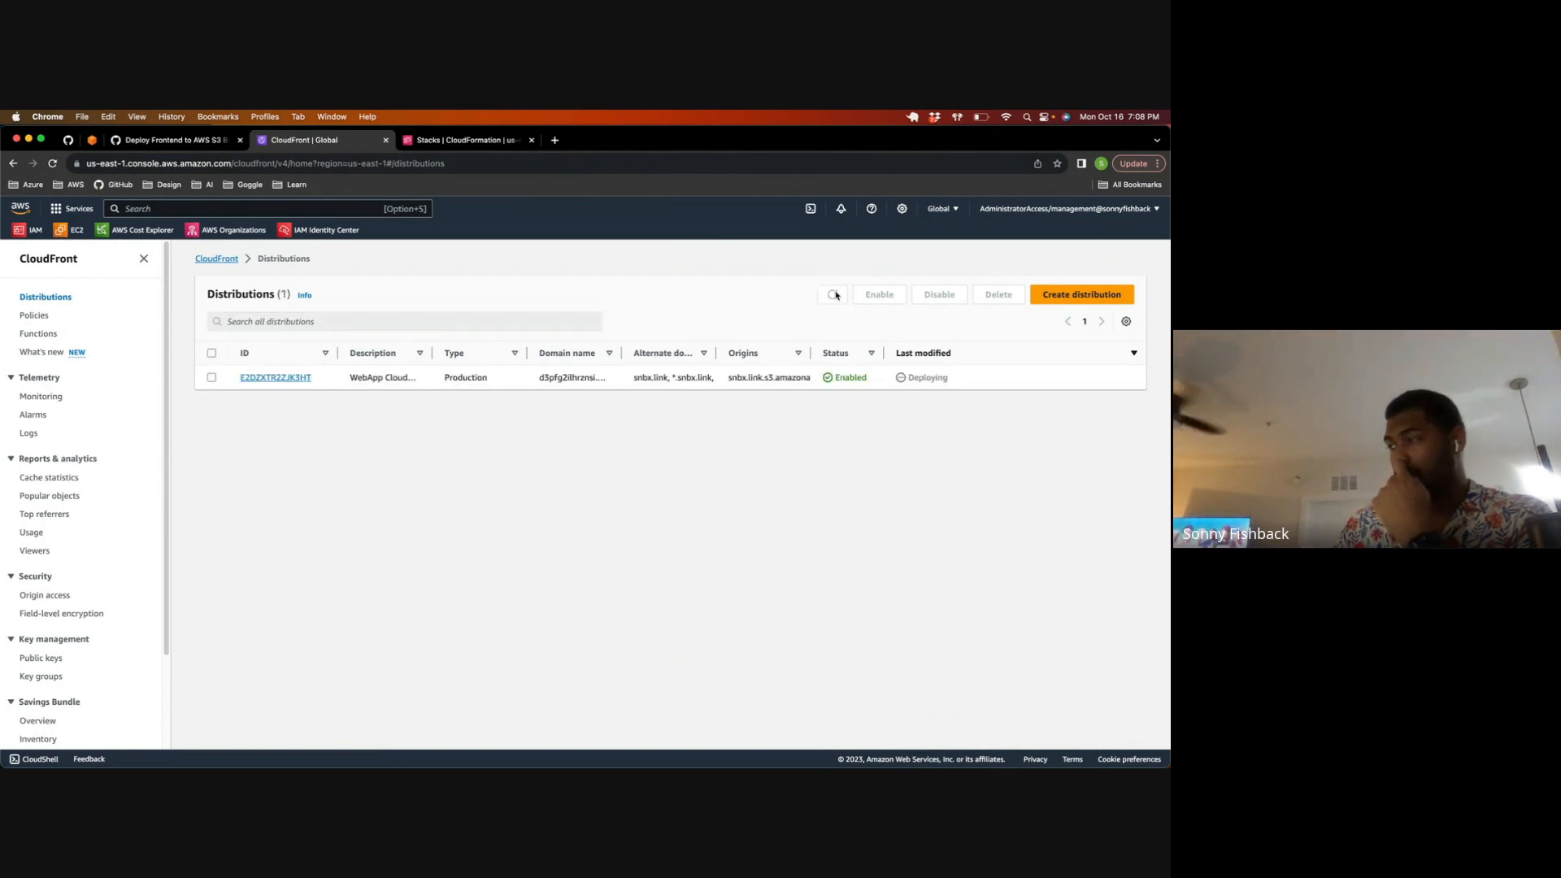
left_click(835, 296)
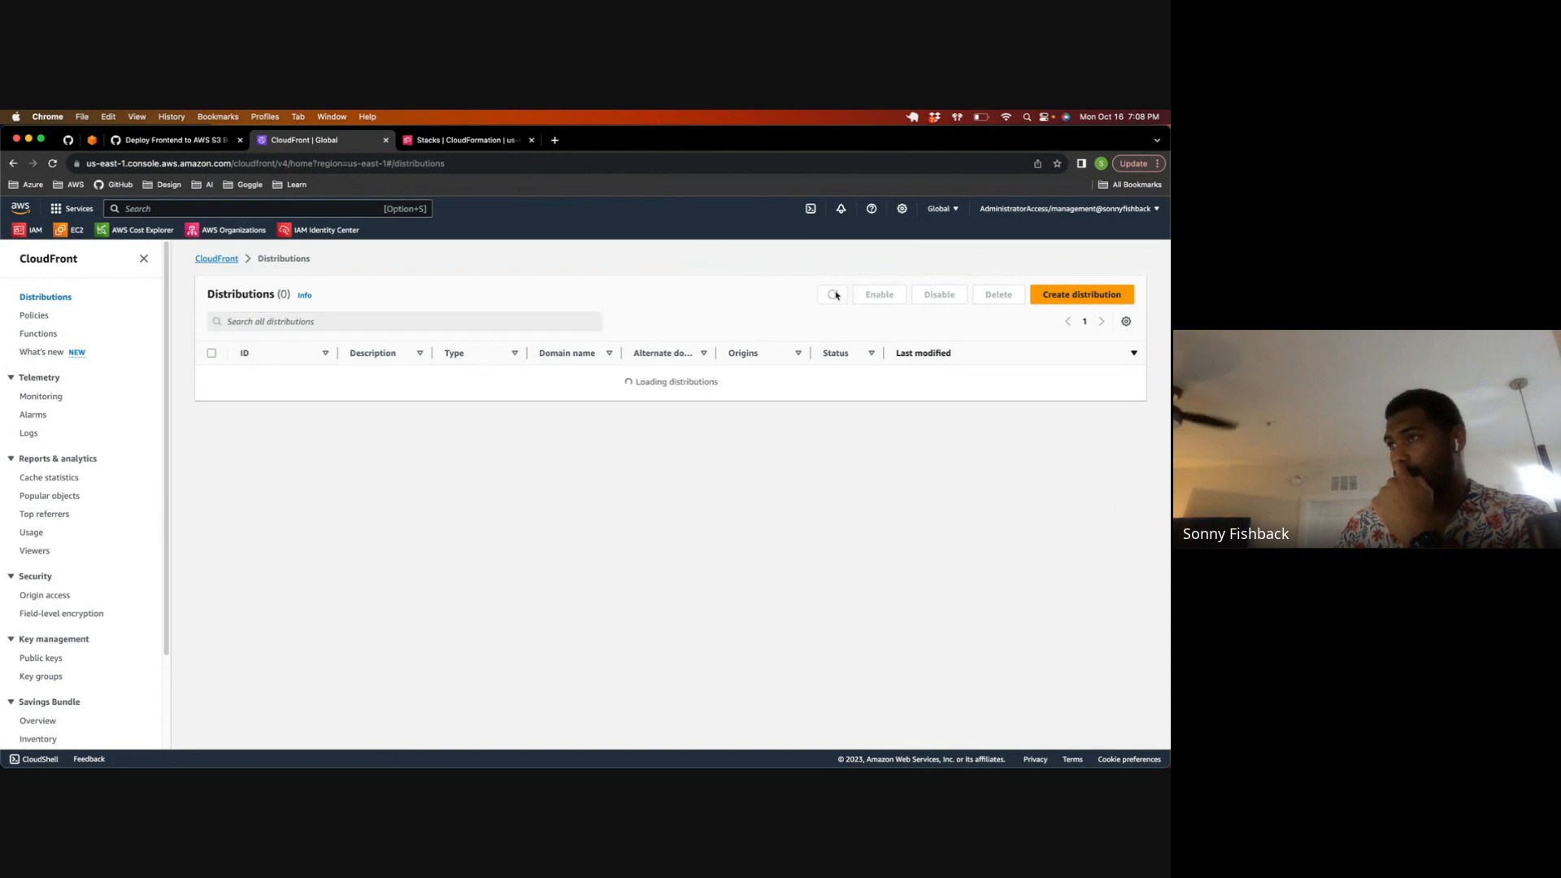
left_click(835, 296)
left_click(836, 296)
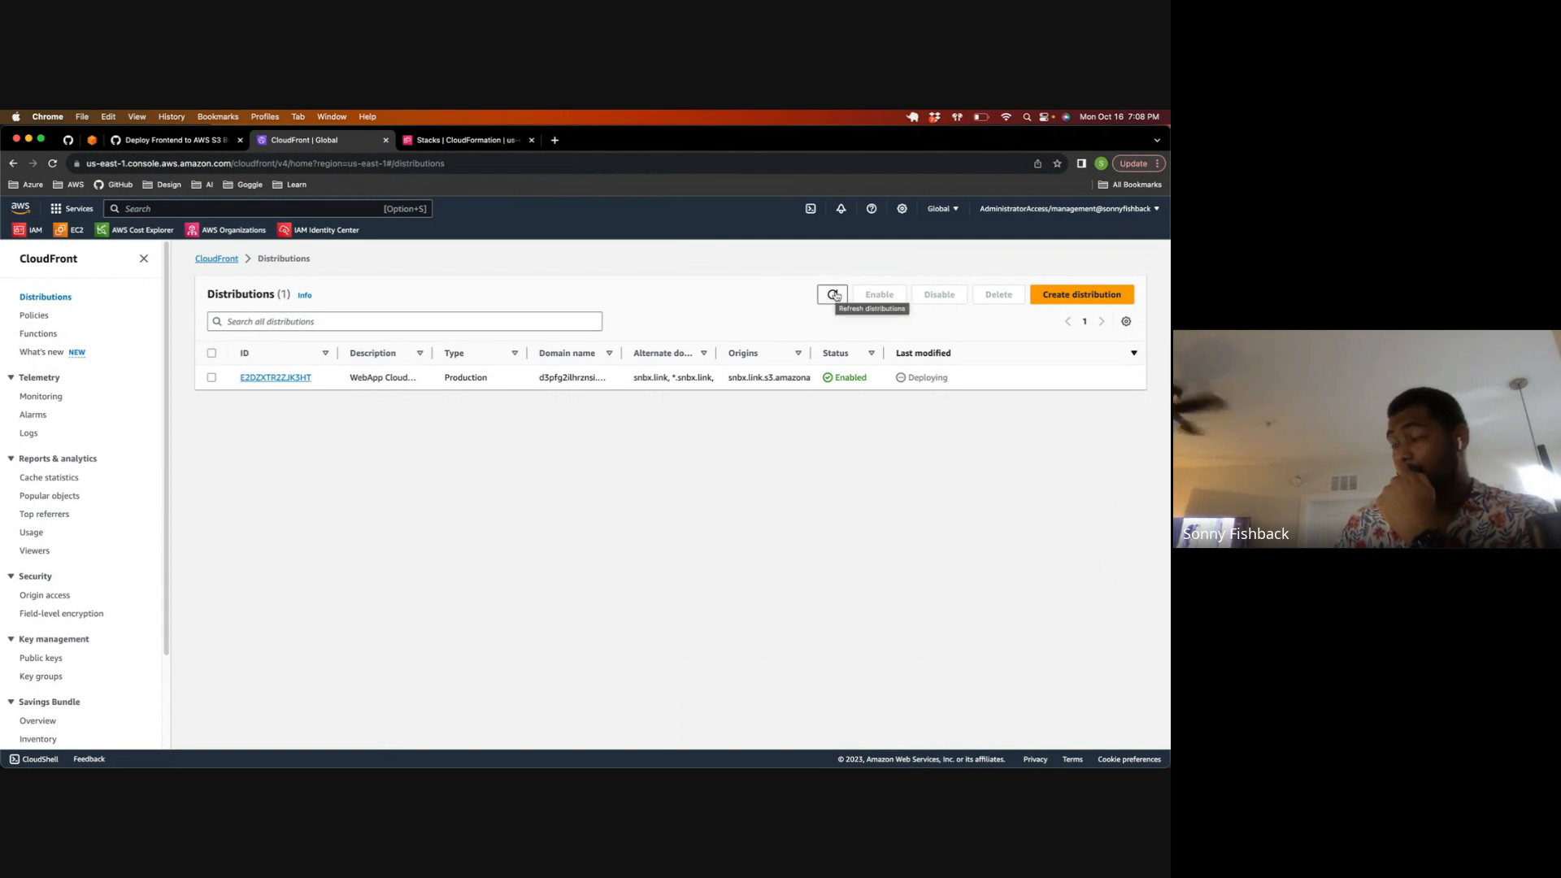
left_click(835, 296)
left_click(836, 296)
left_click(835, 296)
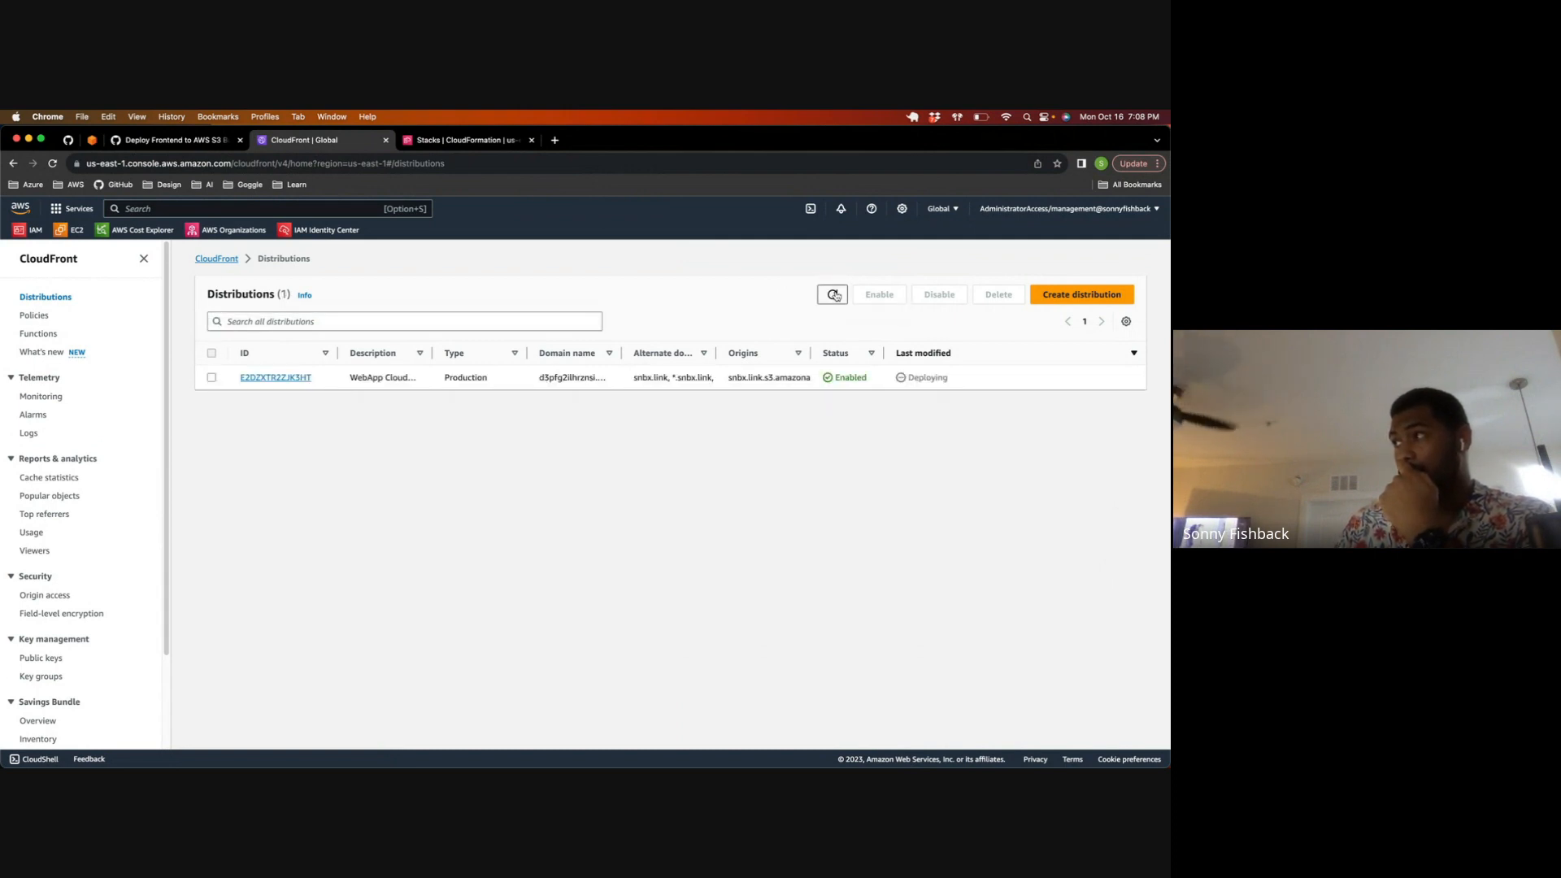
left_click(836, 296)
left_click(836, 296)
double_click(836, 296)
left_click(836, 295)
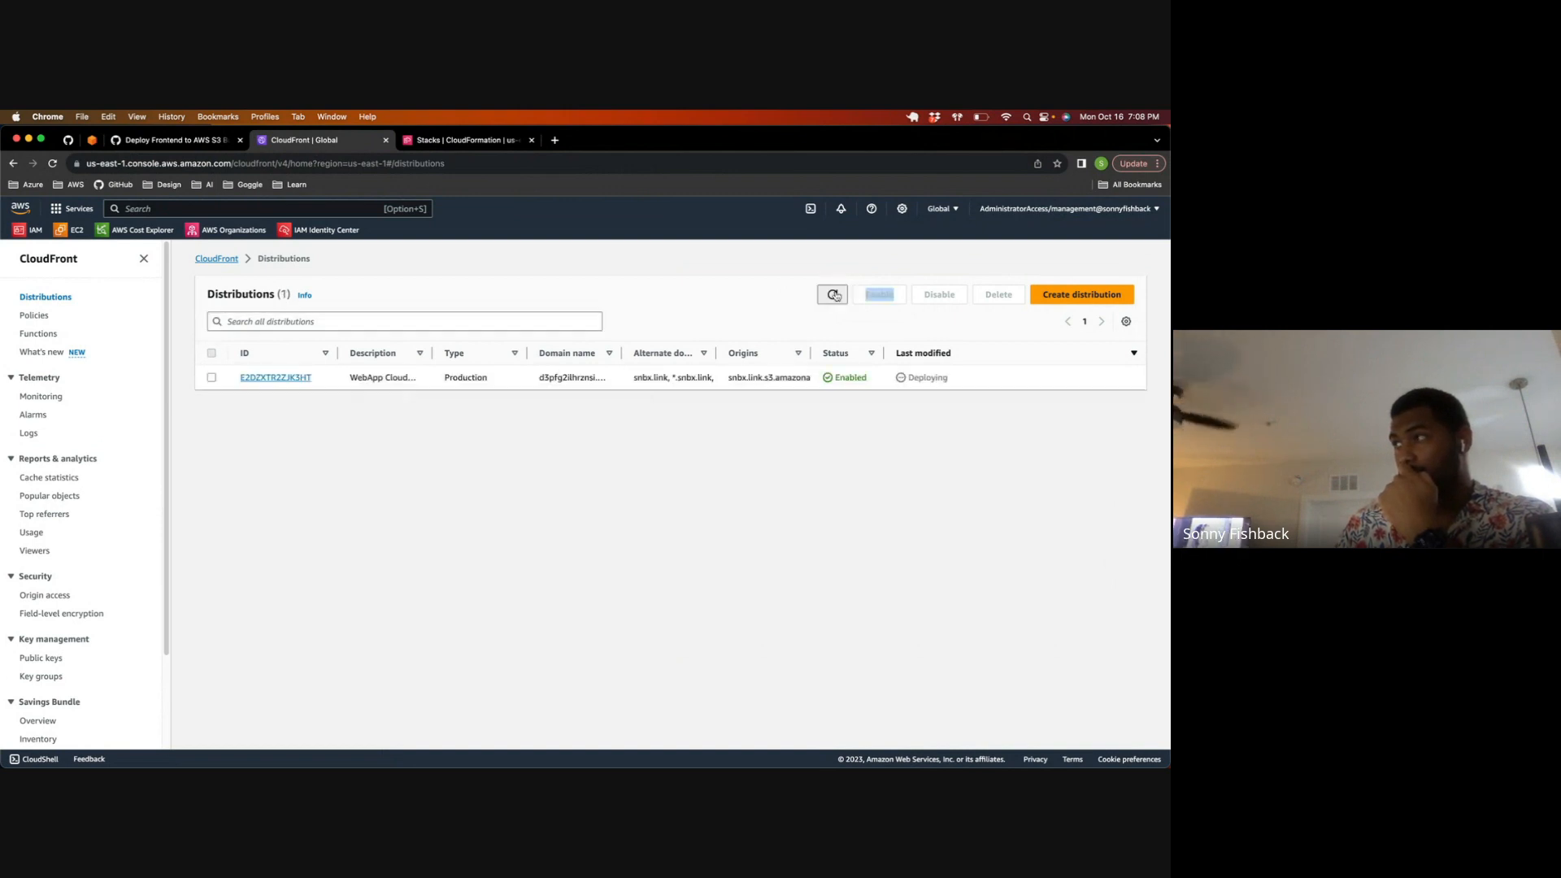
left_click(836, 296)
left_click(836, 296)
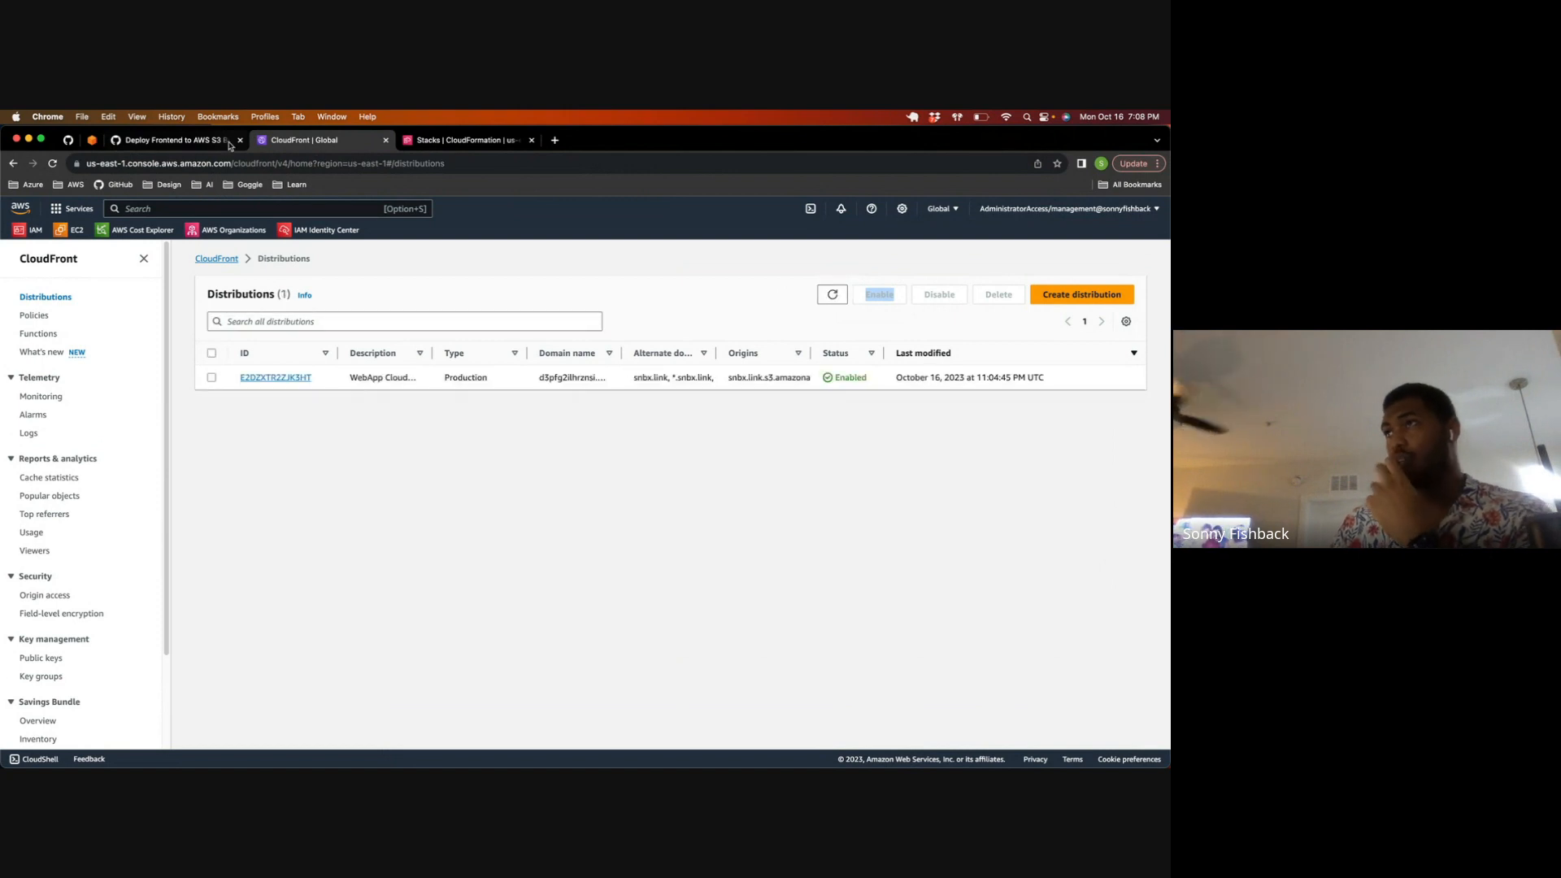
Step: Return to the frontend2 stack, refresh its events to check the WebAppCloudFrontDistribution status, and view the stack's overview
left_click(422, 141)
left_click(818, 300)
left_click(807, 301)
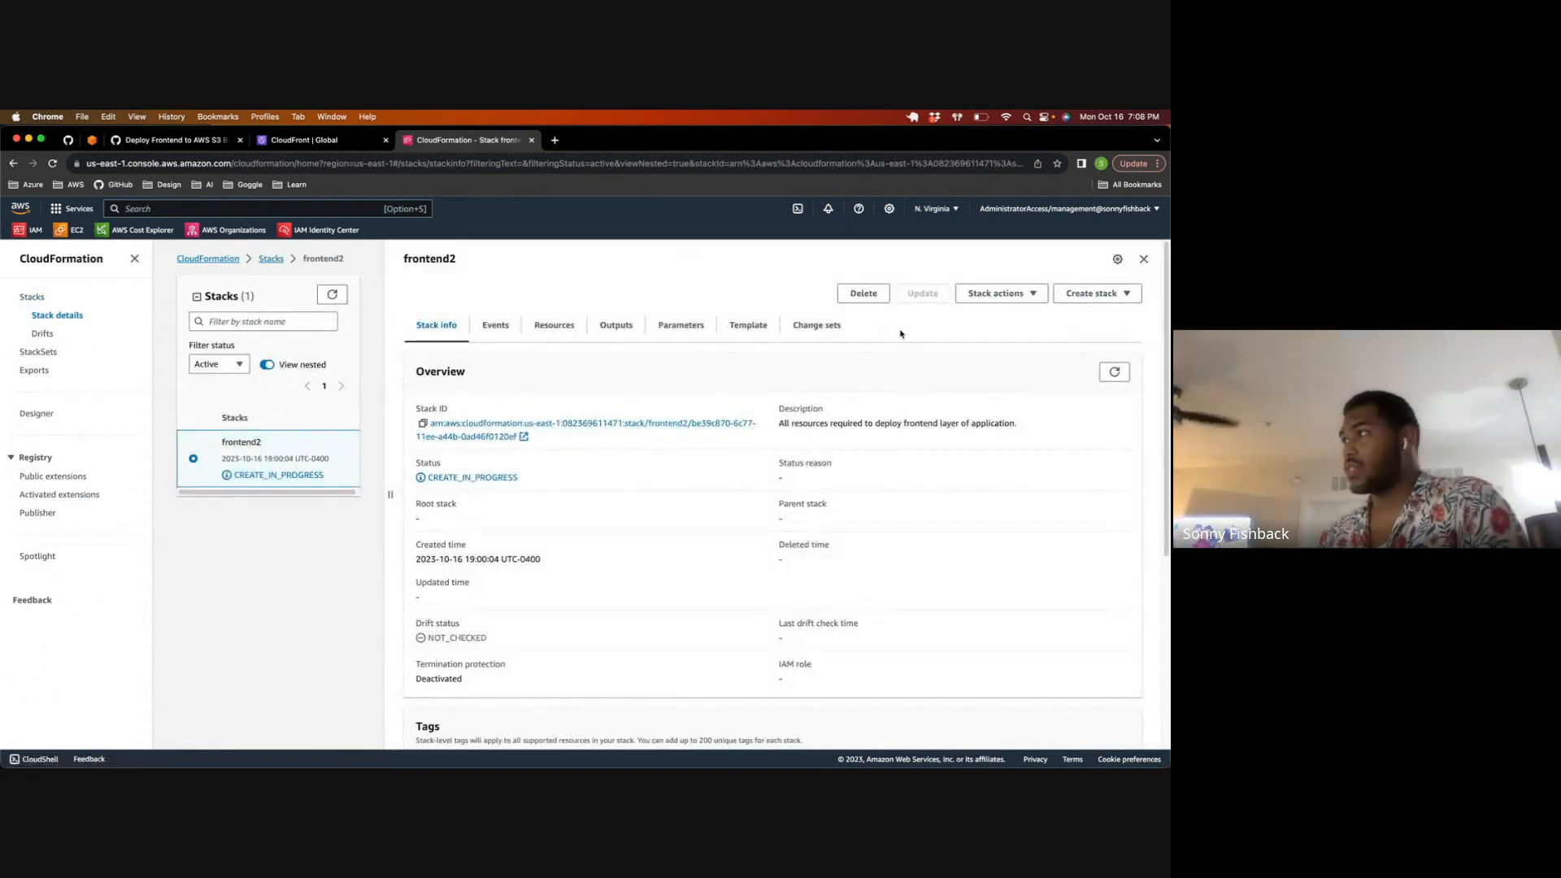
left_click(495, 322)
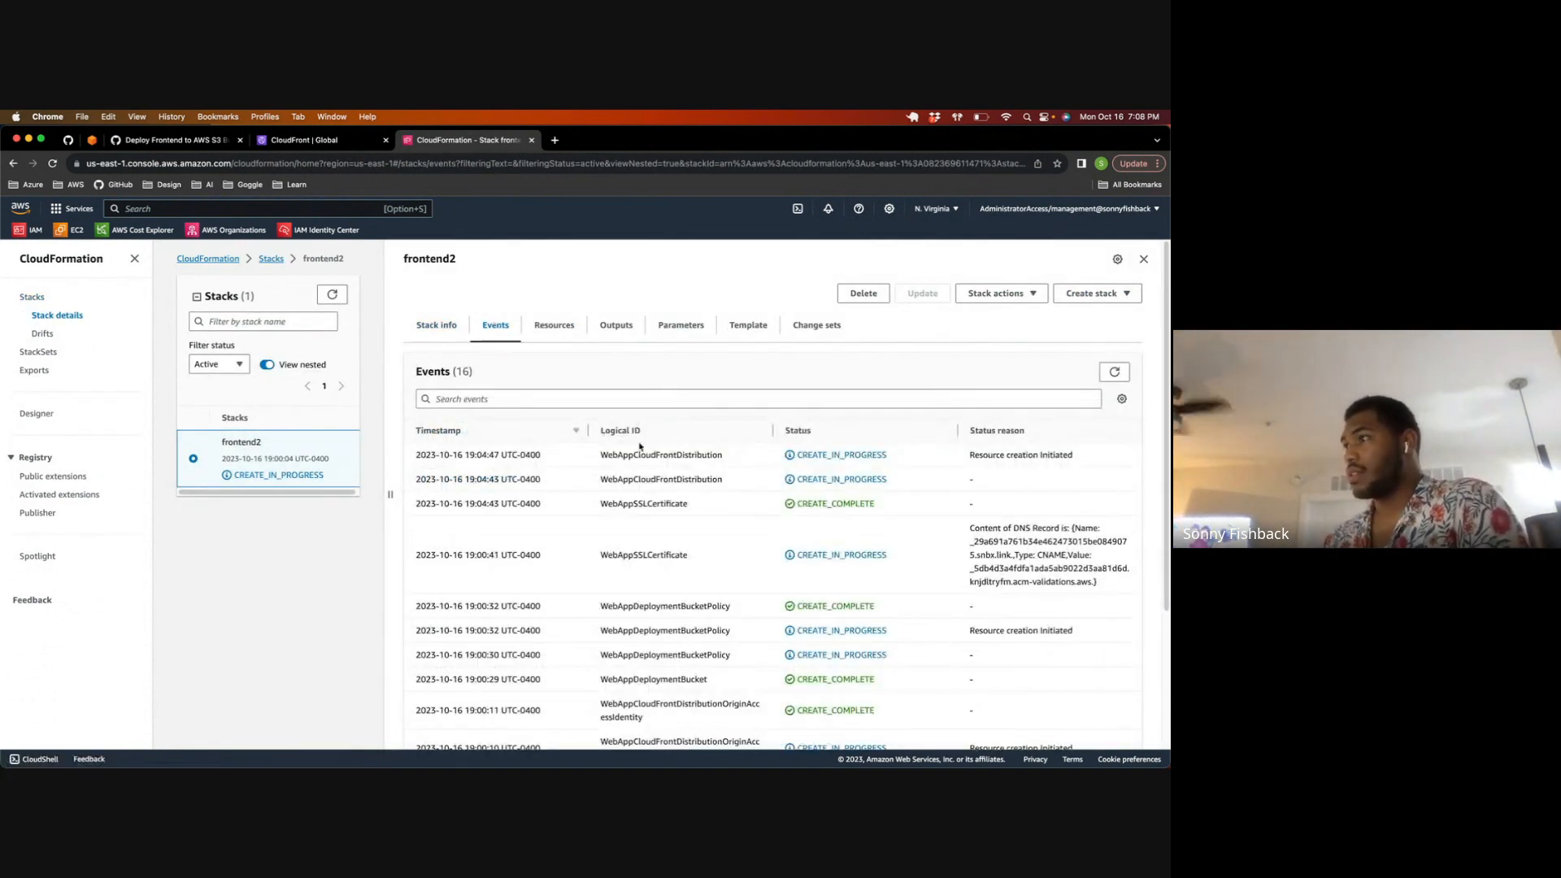
left_click_drag(600, 461, 739, 461)
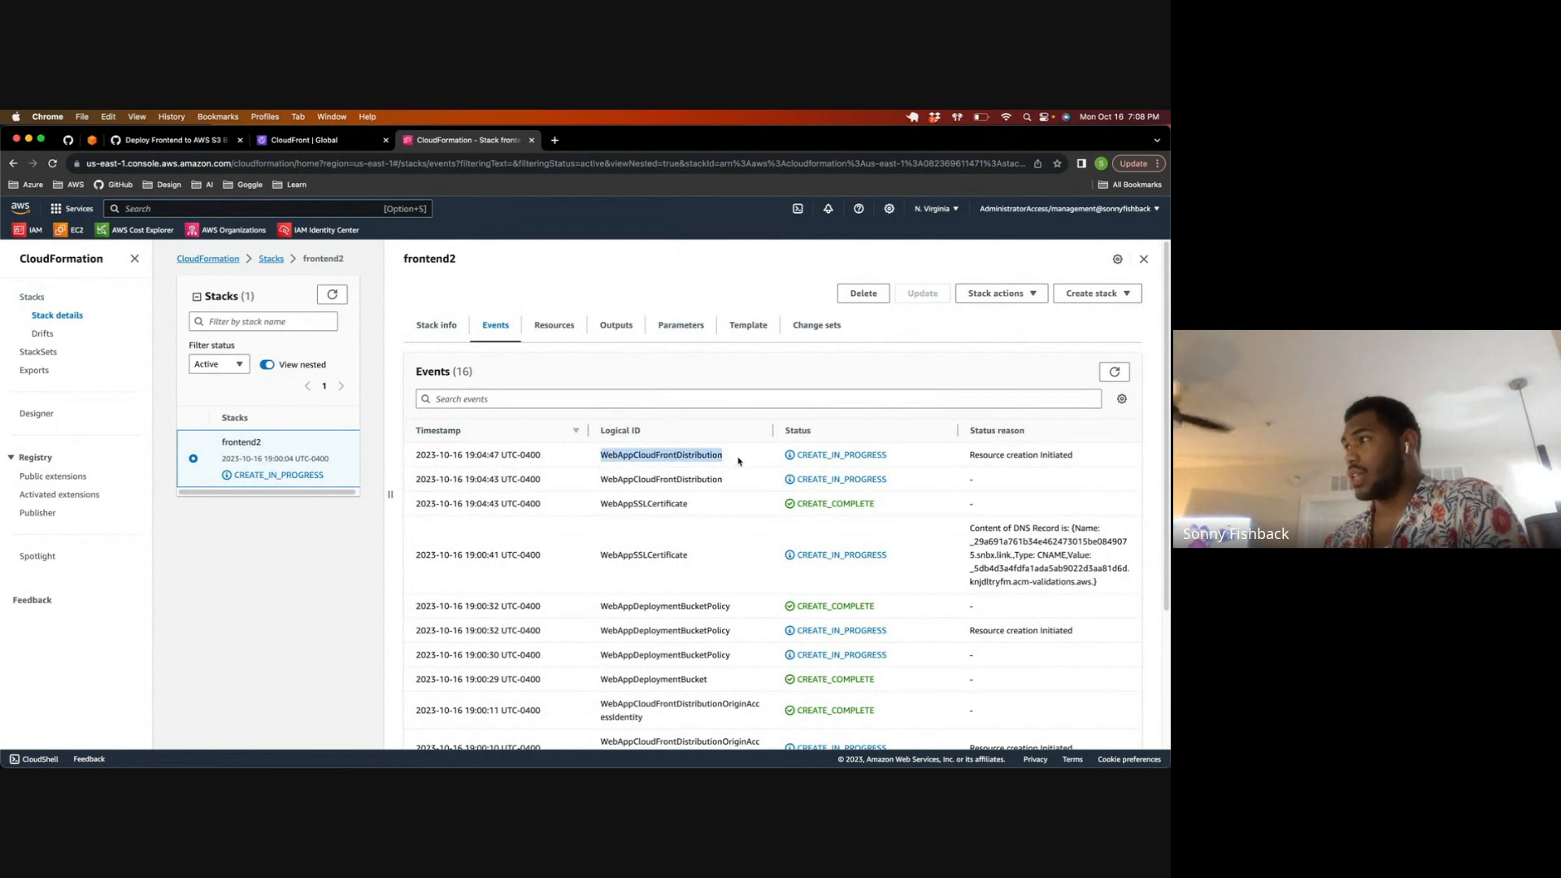
left_click(1115, 373)
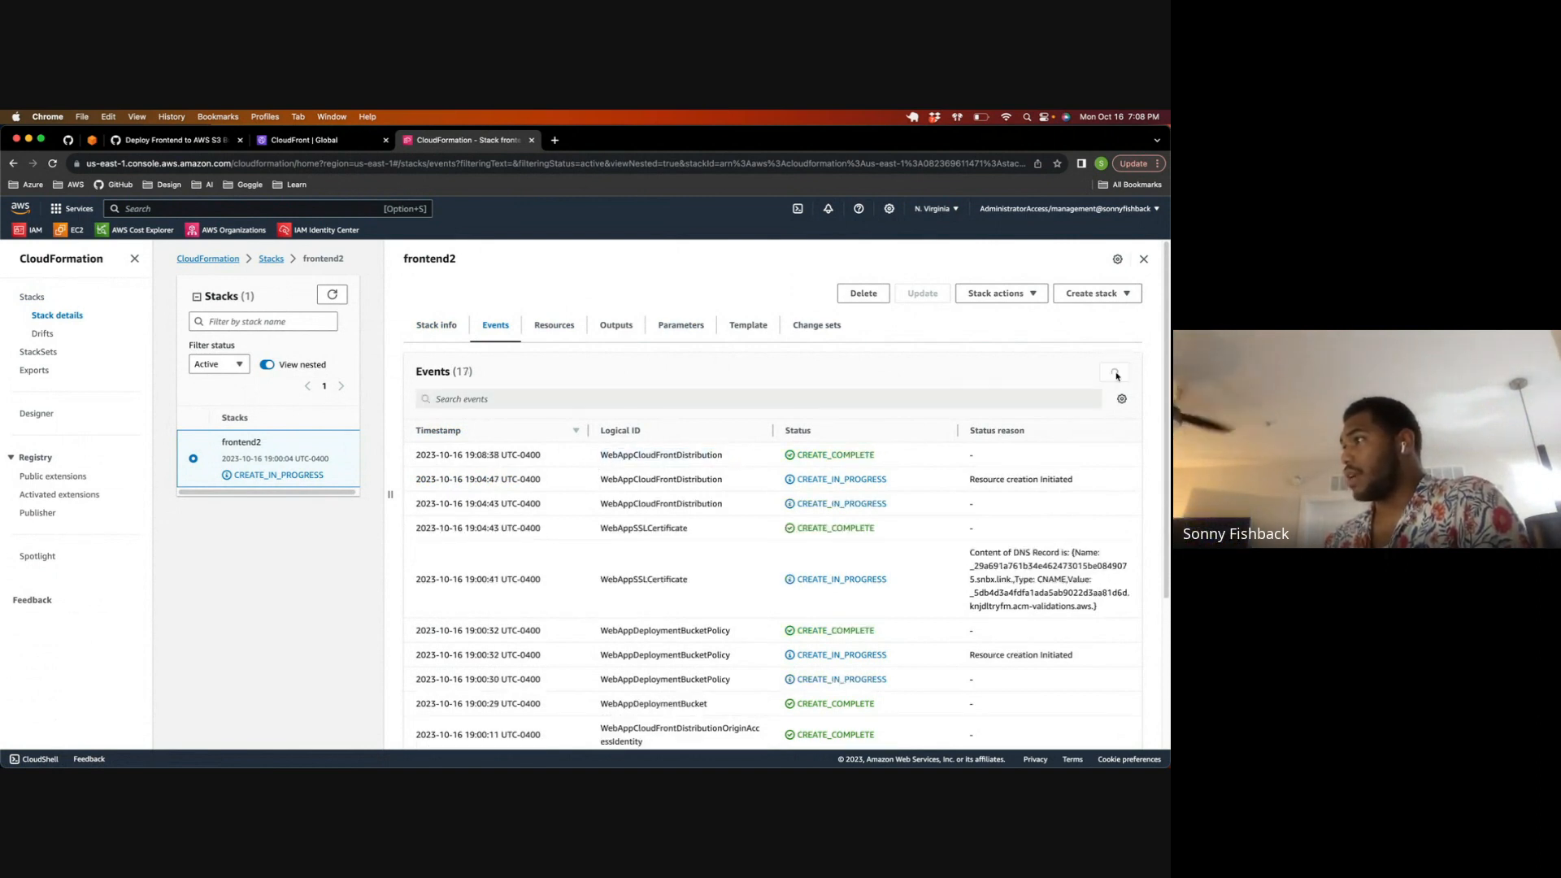
left_click_drag(764, 468, 886, 462)
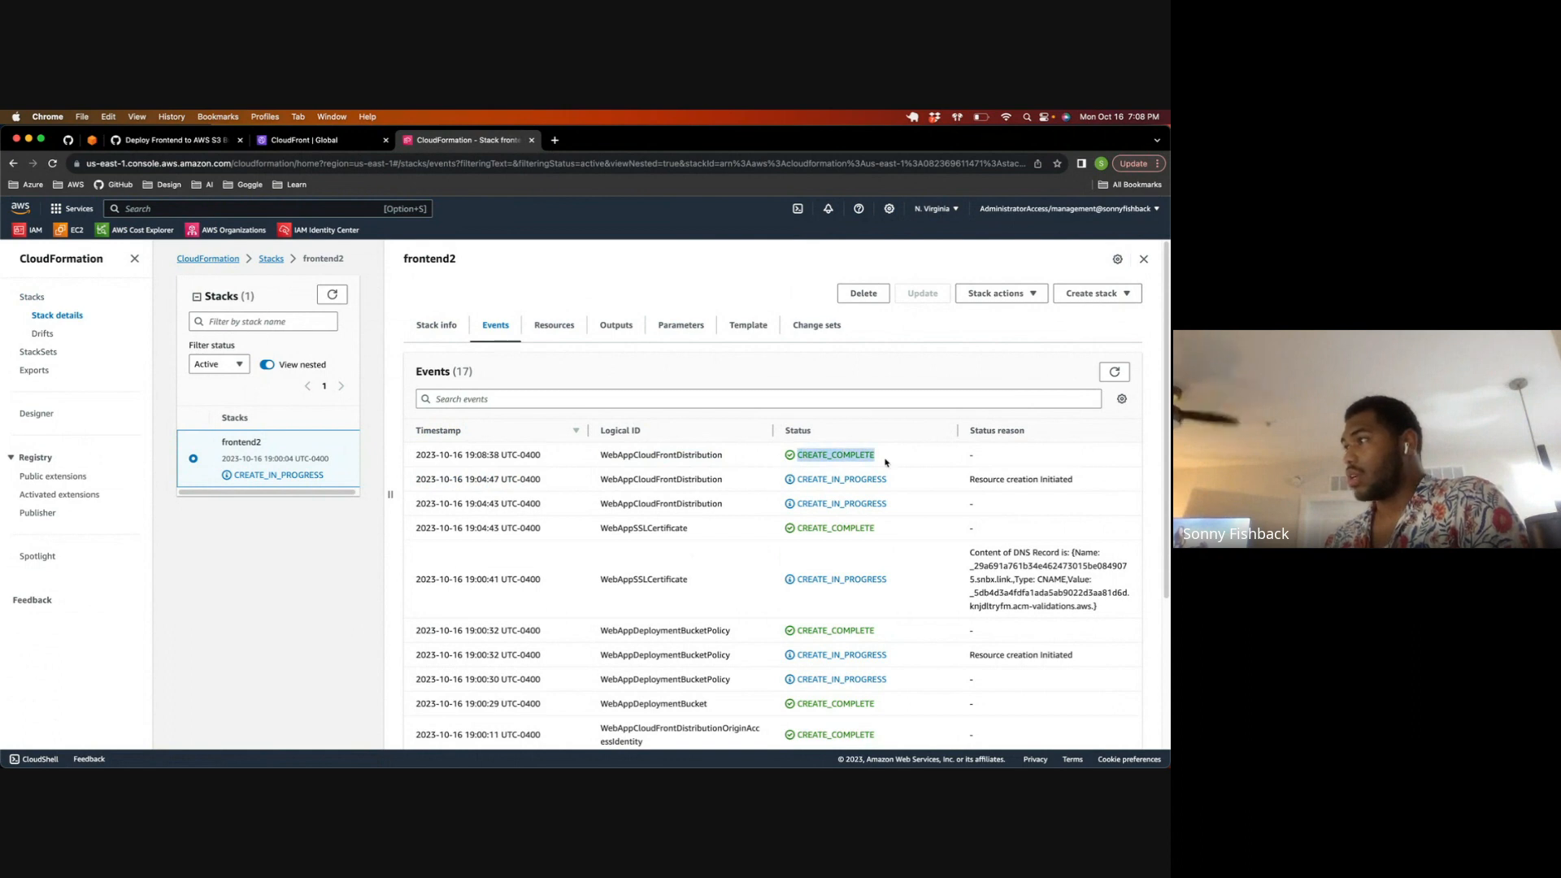
left_click(431, 326)
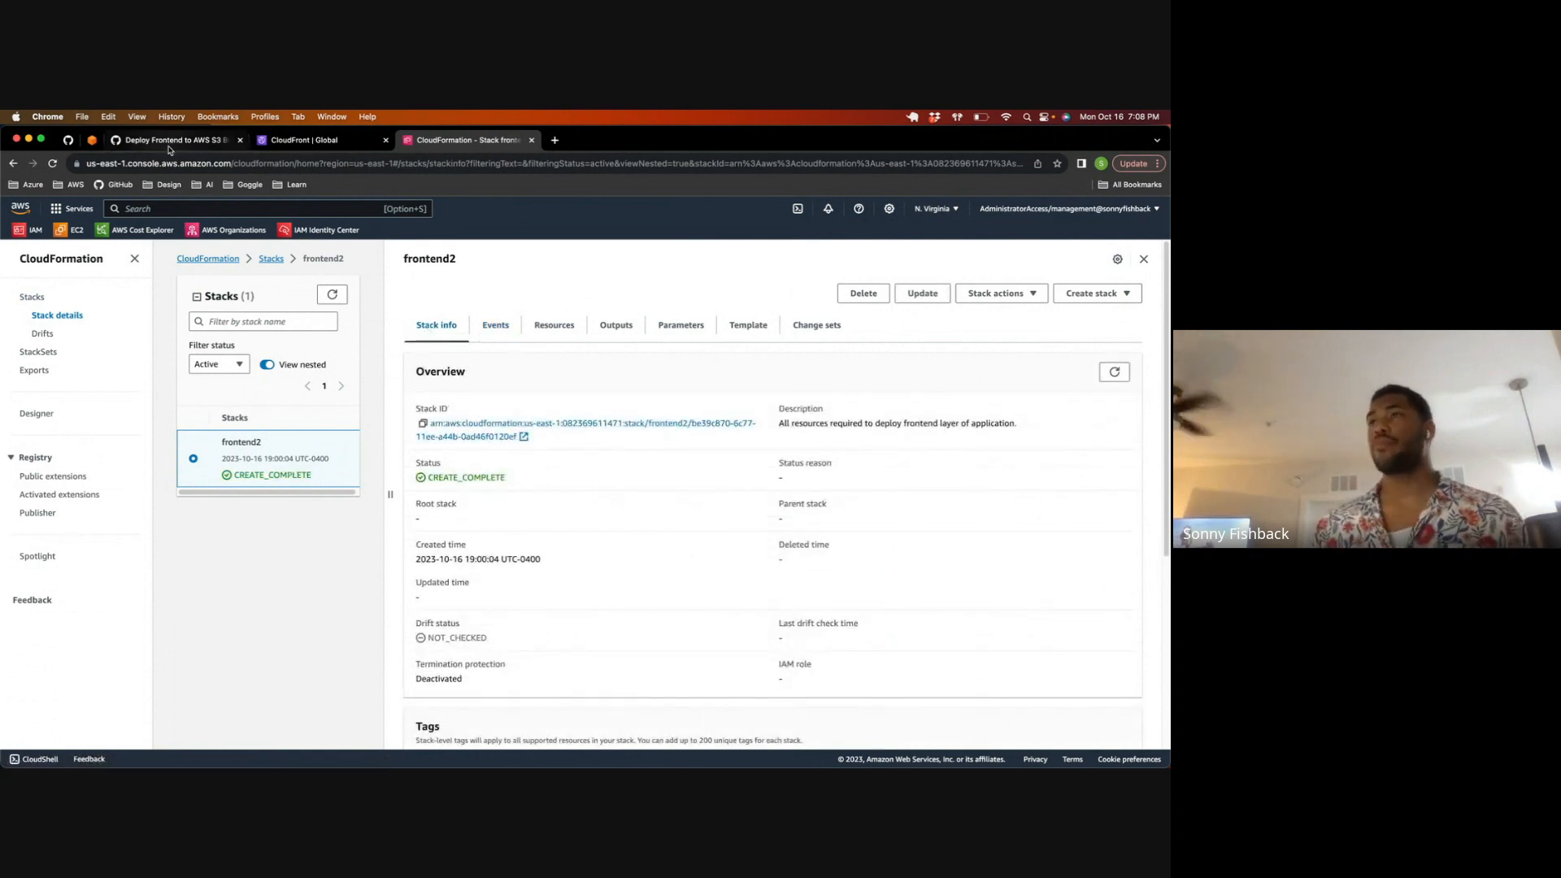
Step: Test the snbx.link domain in a new browser tab and close that tab
left_click(553, 141)
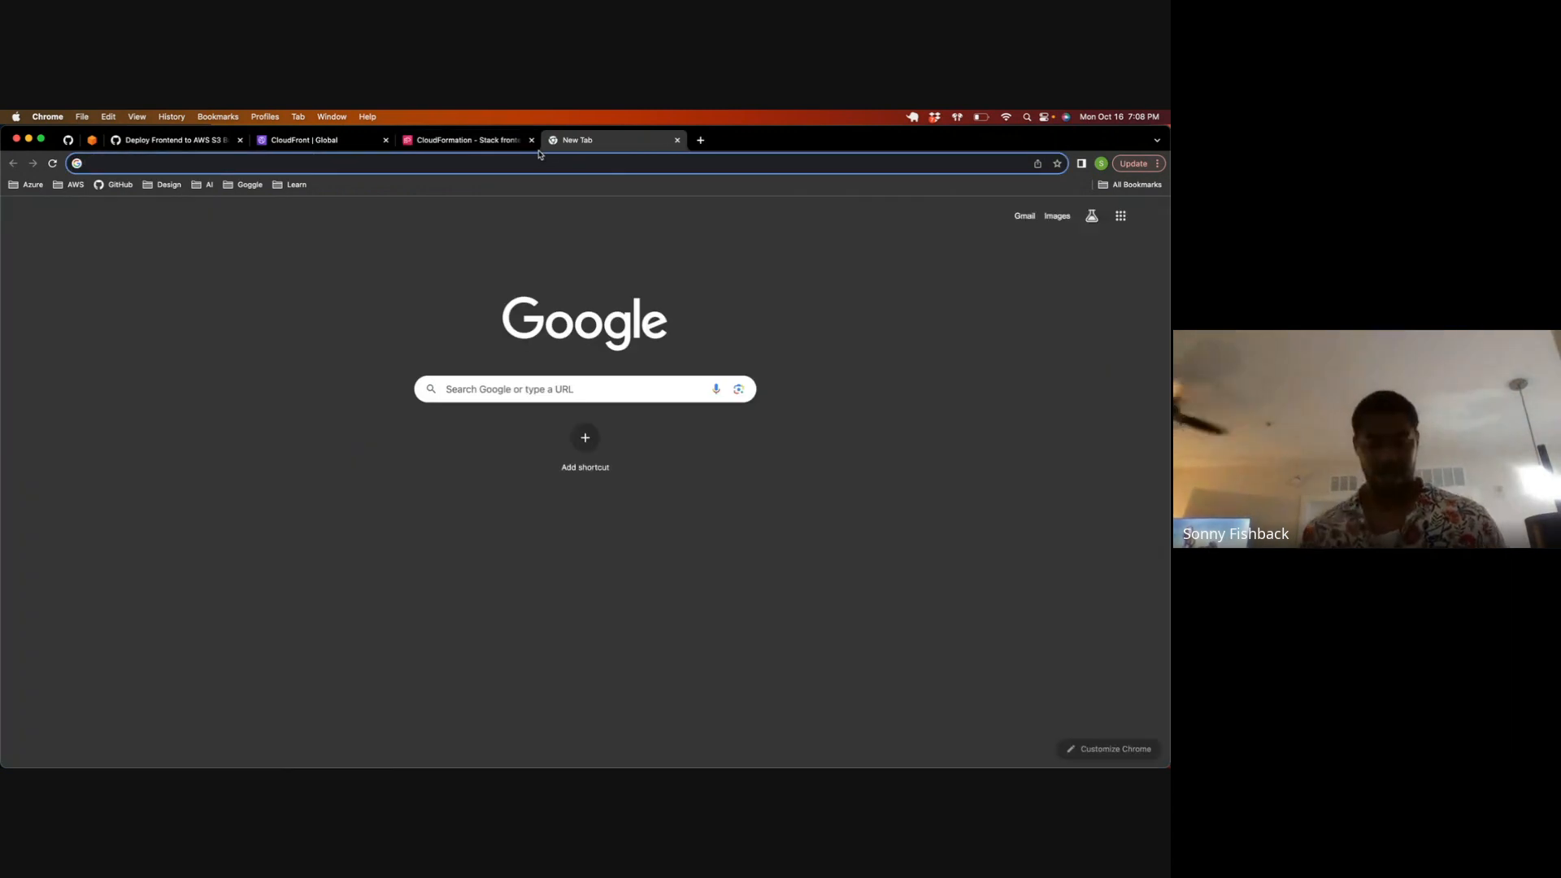
type("snbx.link")
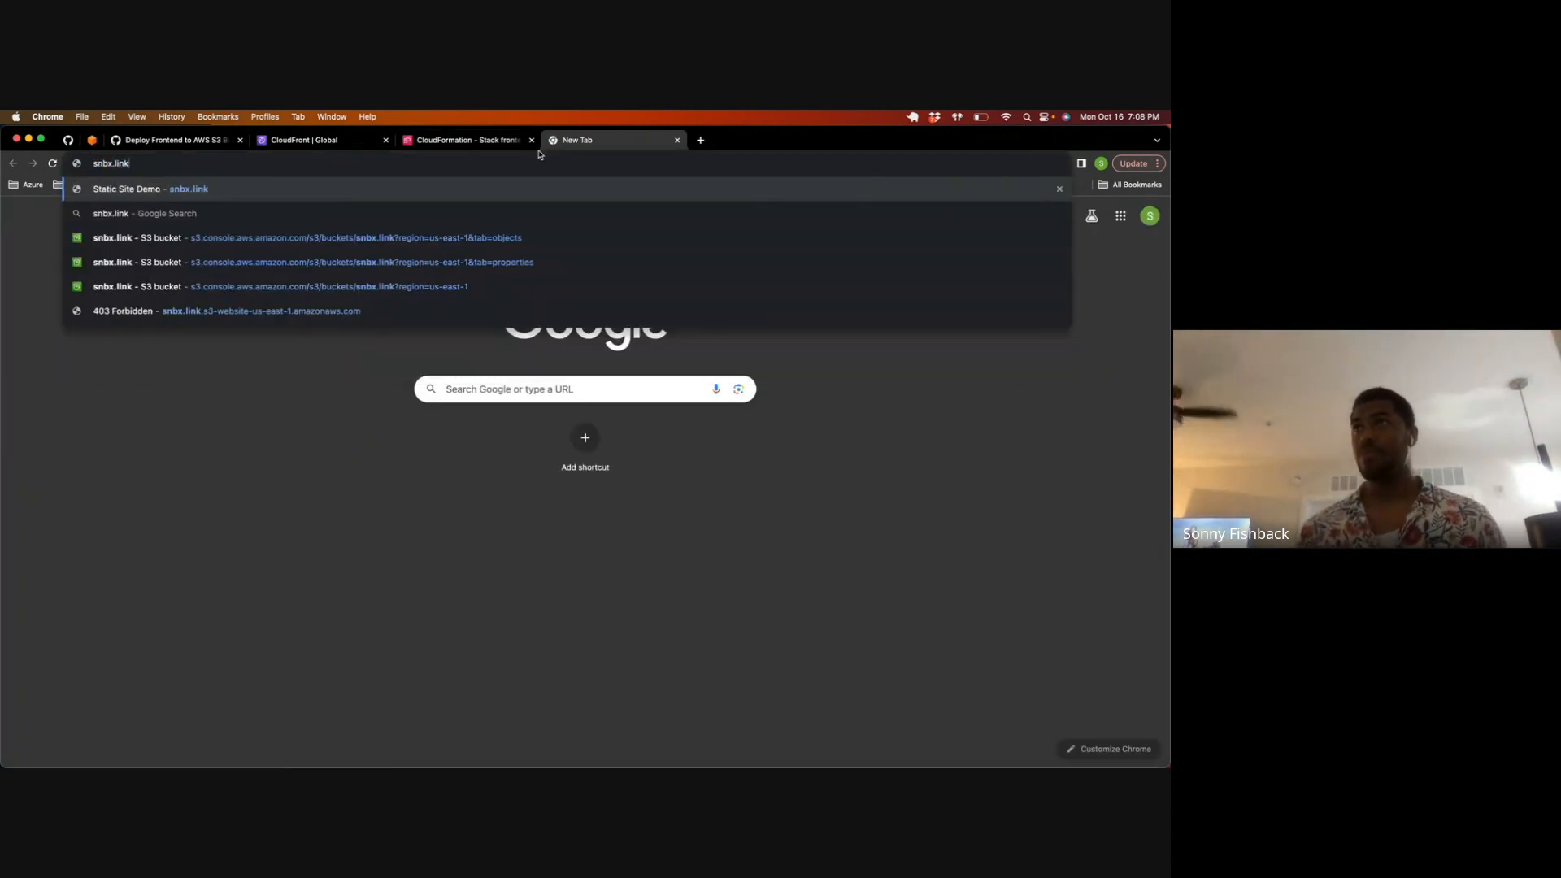
key("Return")
left_click(188, 164)
double_click(188, 165)
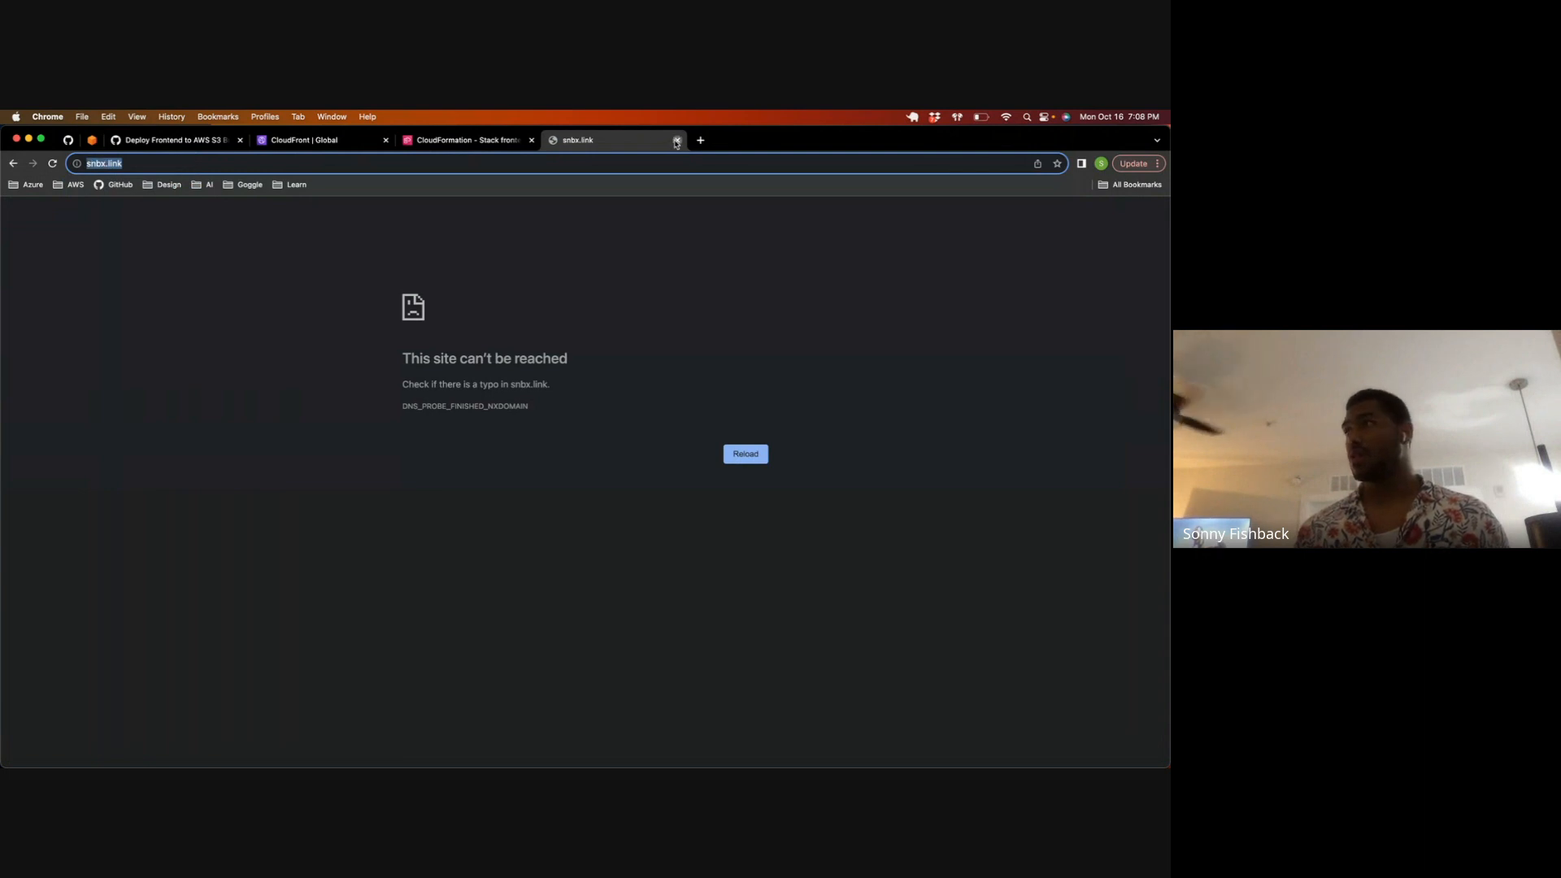
left_click(676, 141)
Step: Open the details of the snbx.link distribution in CloudFront
left_click(300, 144)
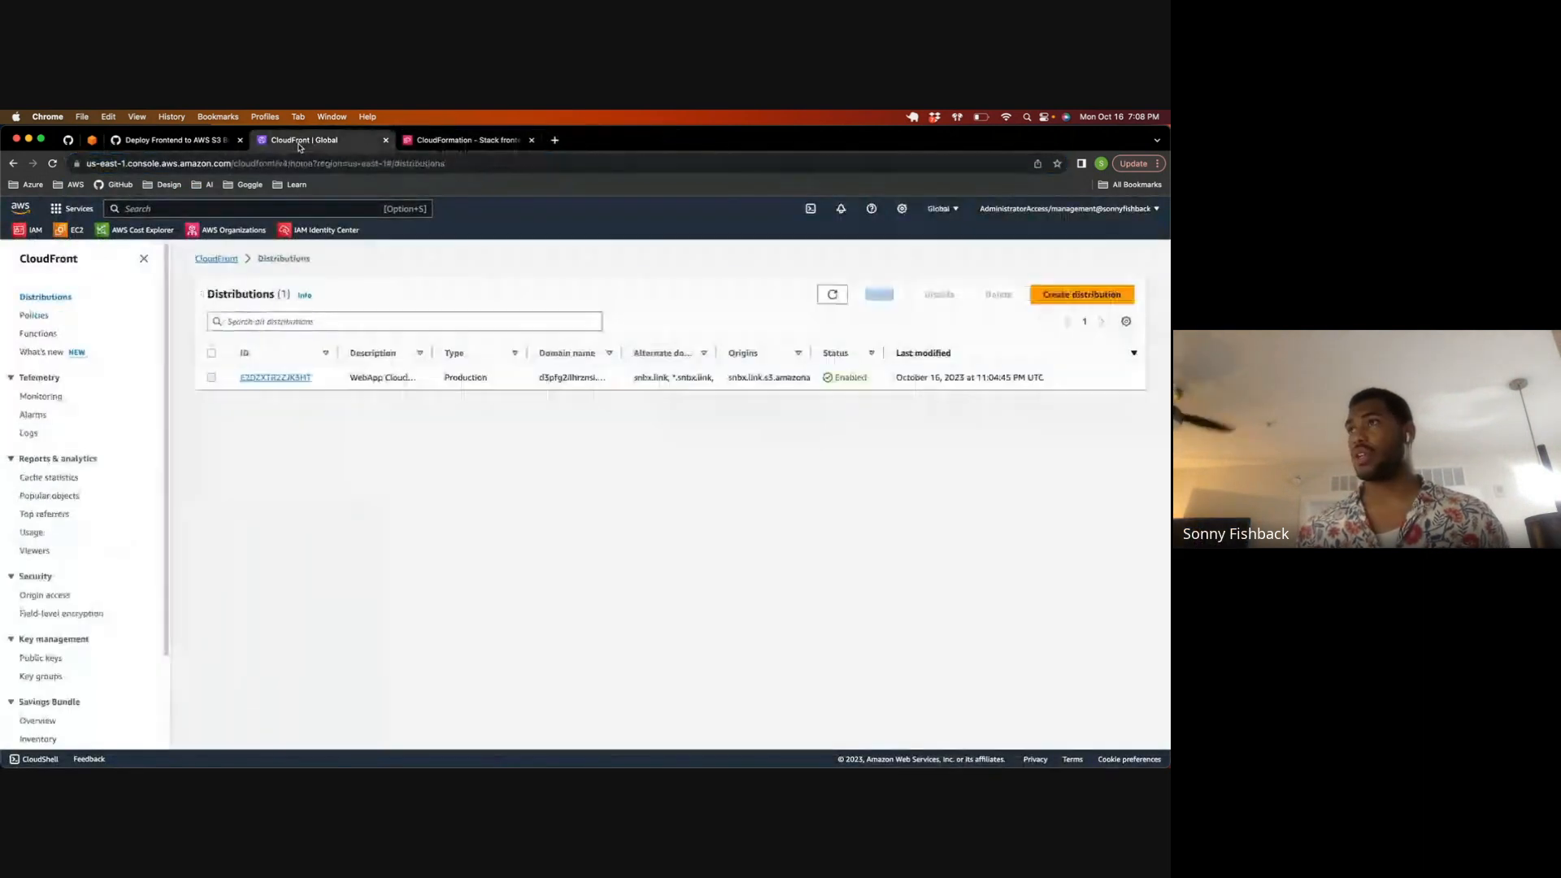
left_click(297, 378)
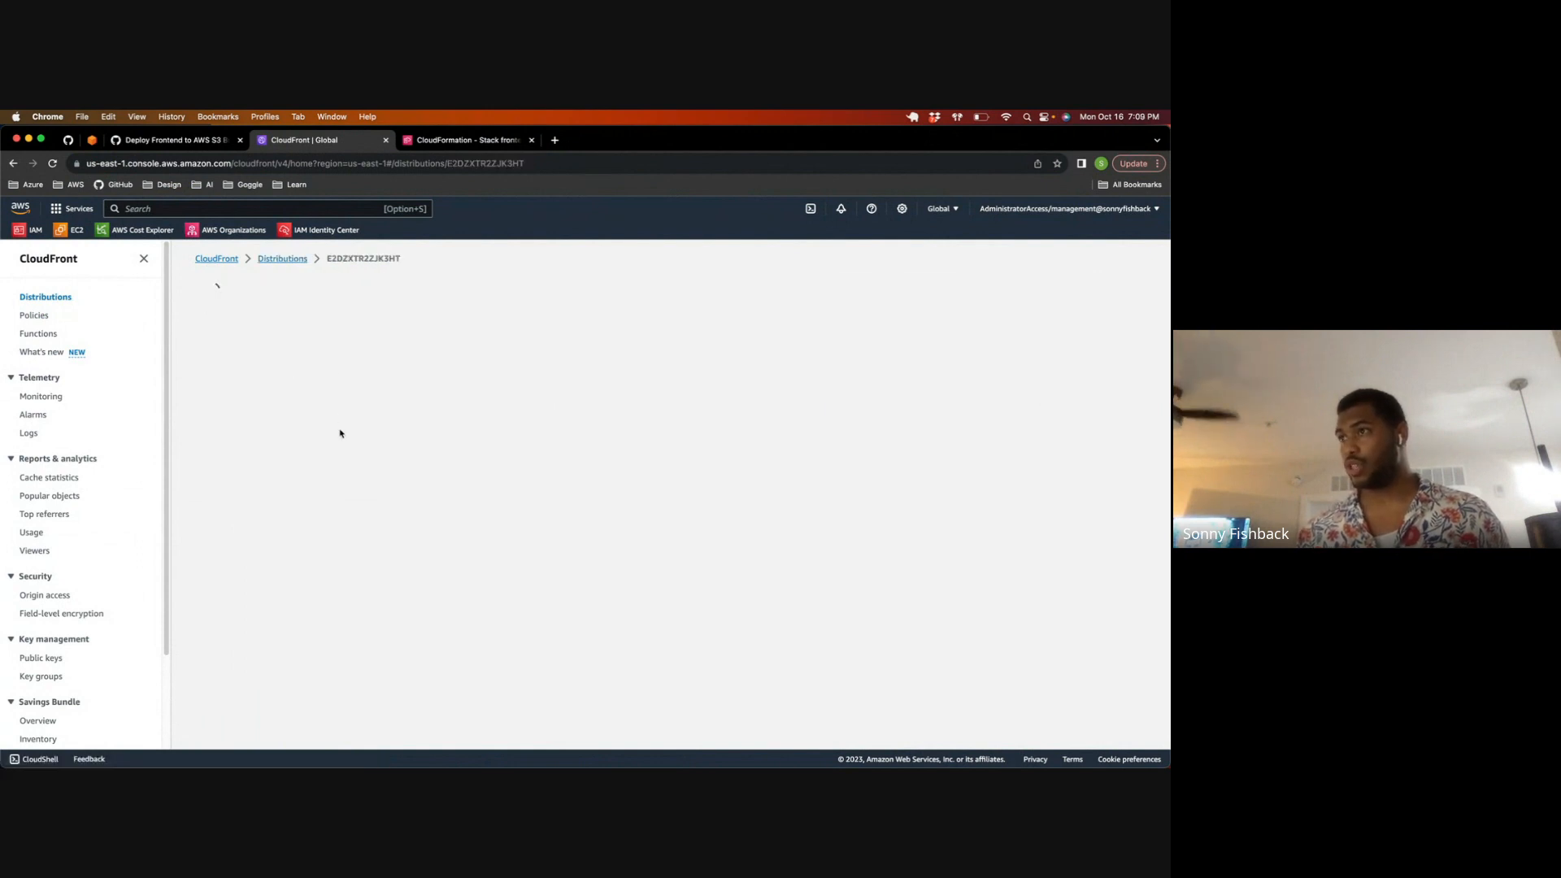
Step: Copy the distribution's domain name and load it in a new browser tab to test the site
left_click(216, 420)
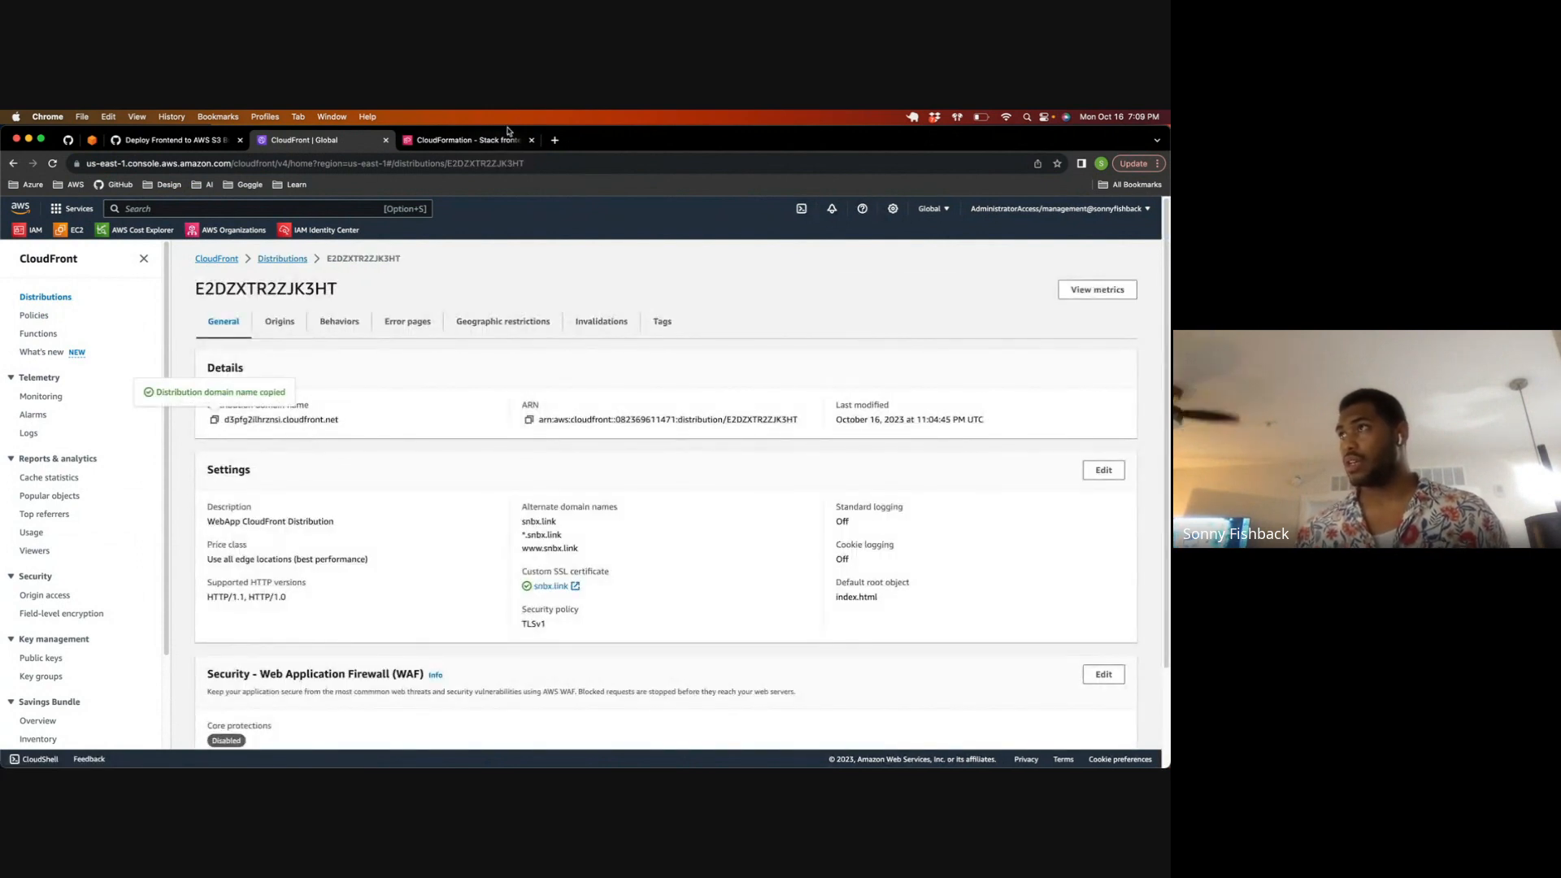
left_click(555, 141)
key("super+v")
key("Return")
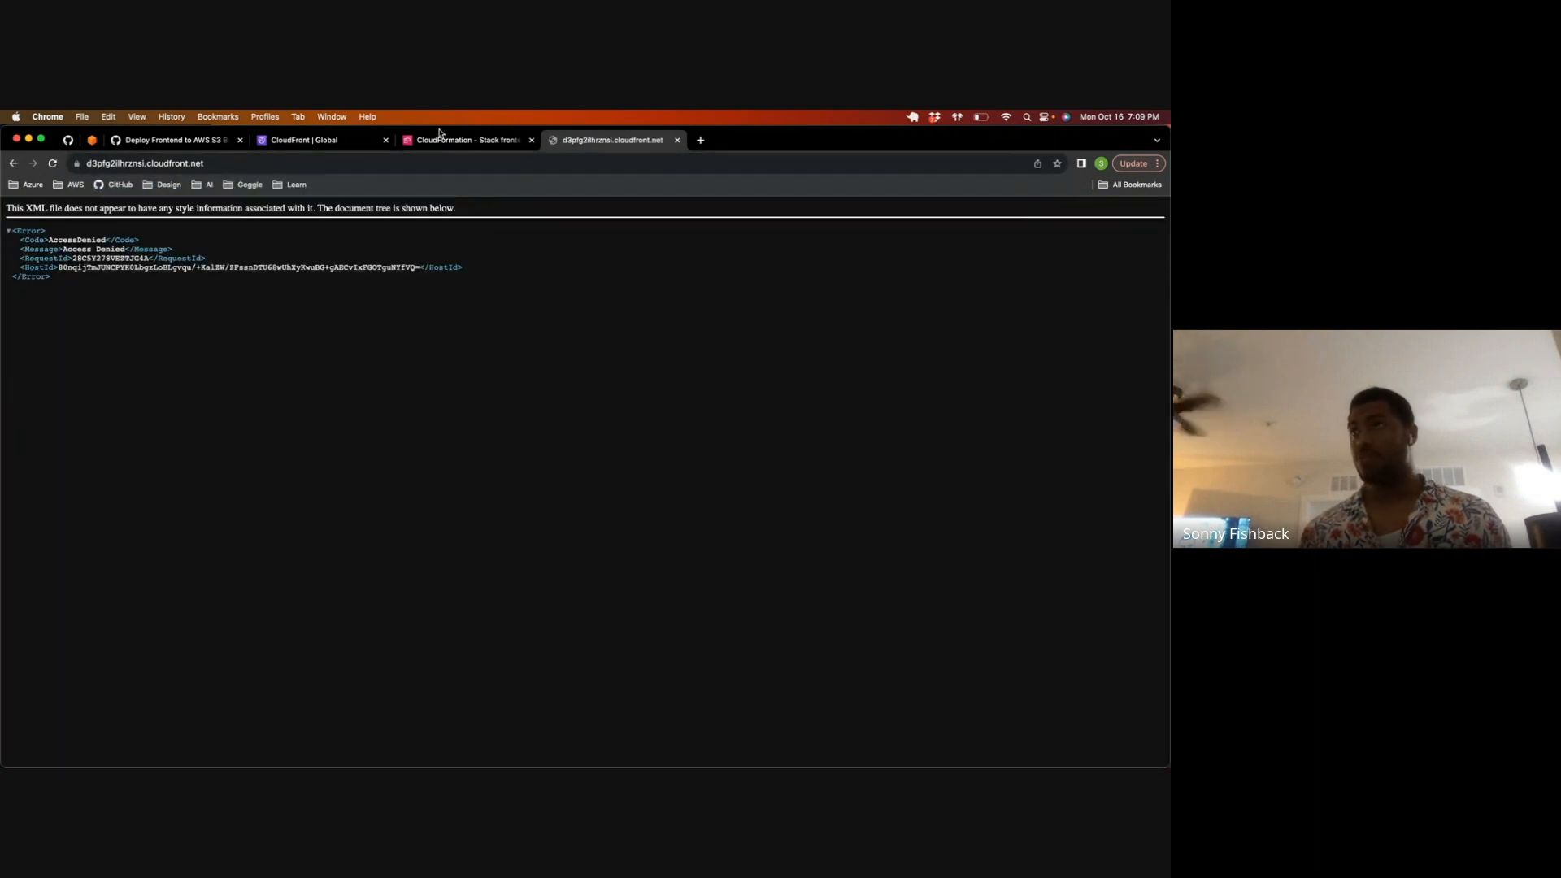
left_click_drag(174, 334, 7, 205)
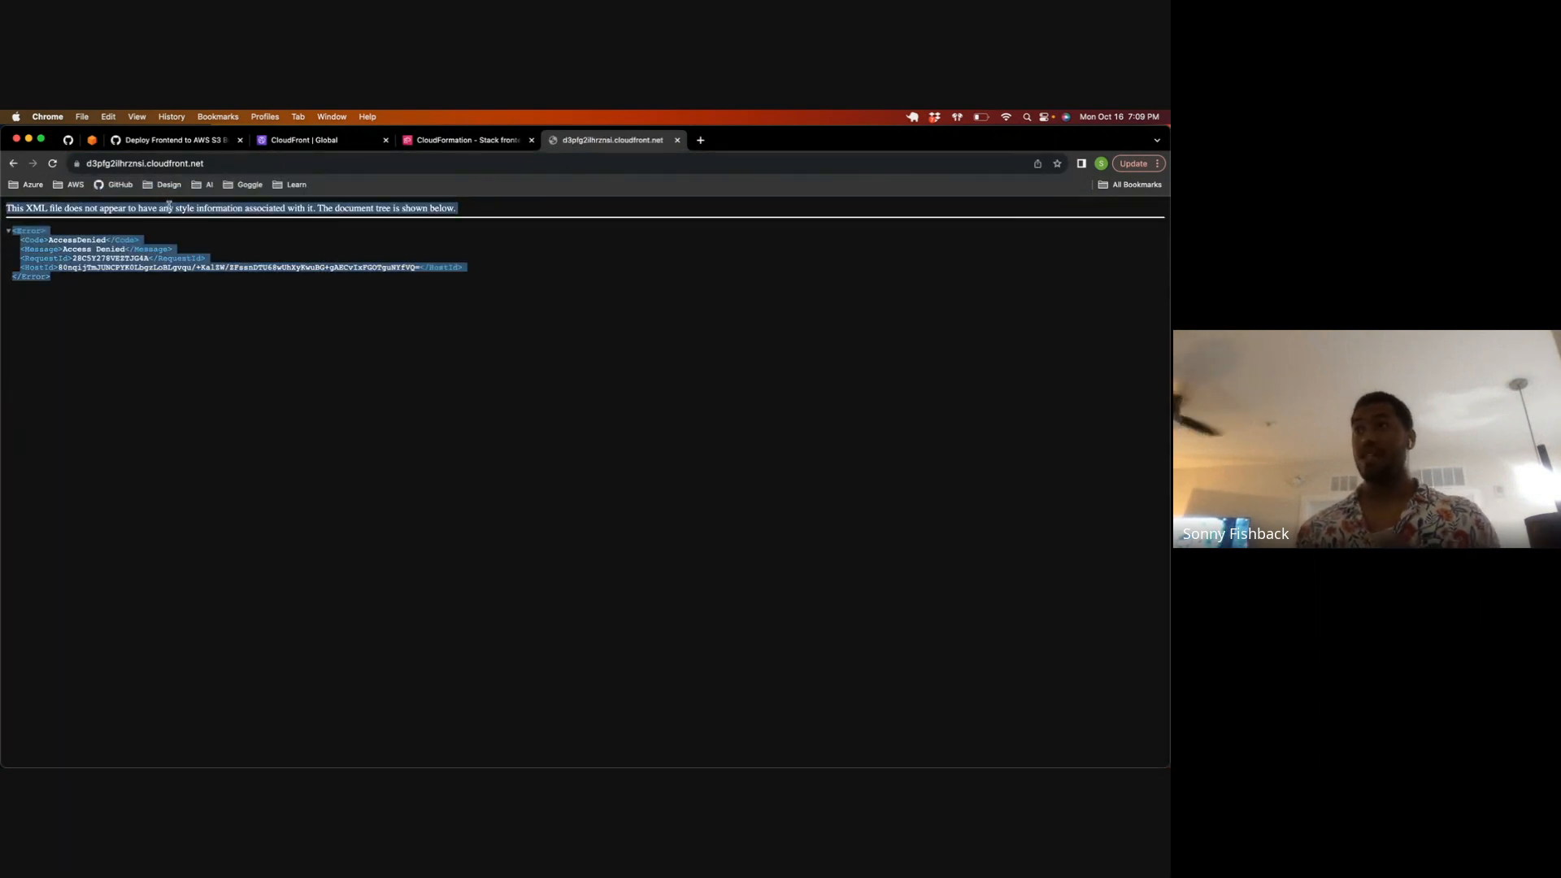
left_click(394, 238)
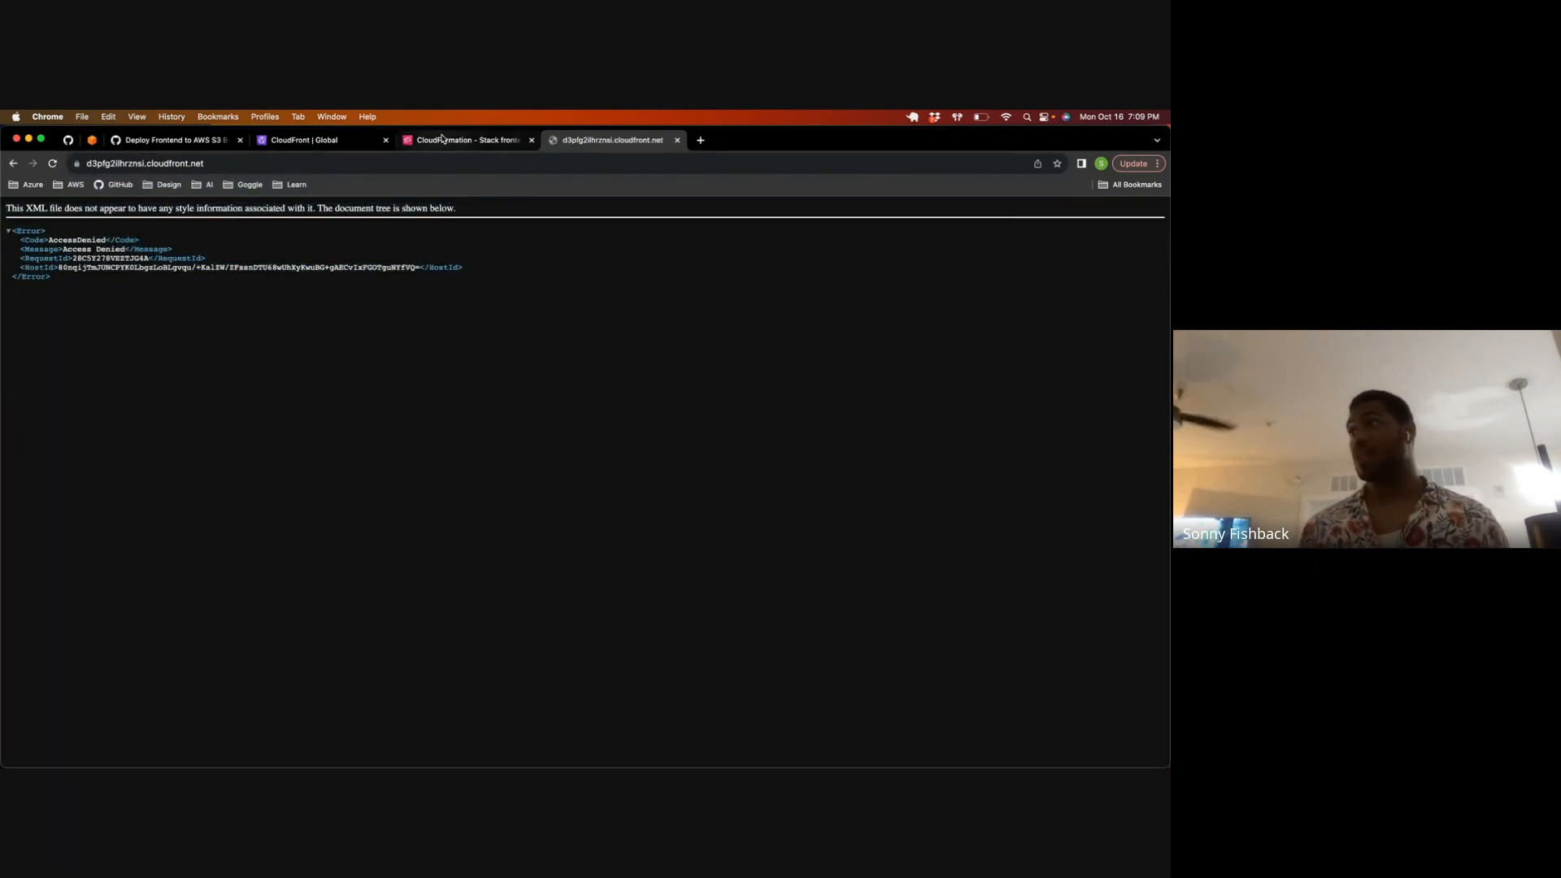
Step: Switch to Visual Studio Code and stage the untracked index.html from the frontend folder
key("ctrl+Up")
left_click(284, 422)
double_click(421, 139)
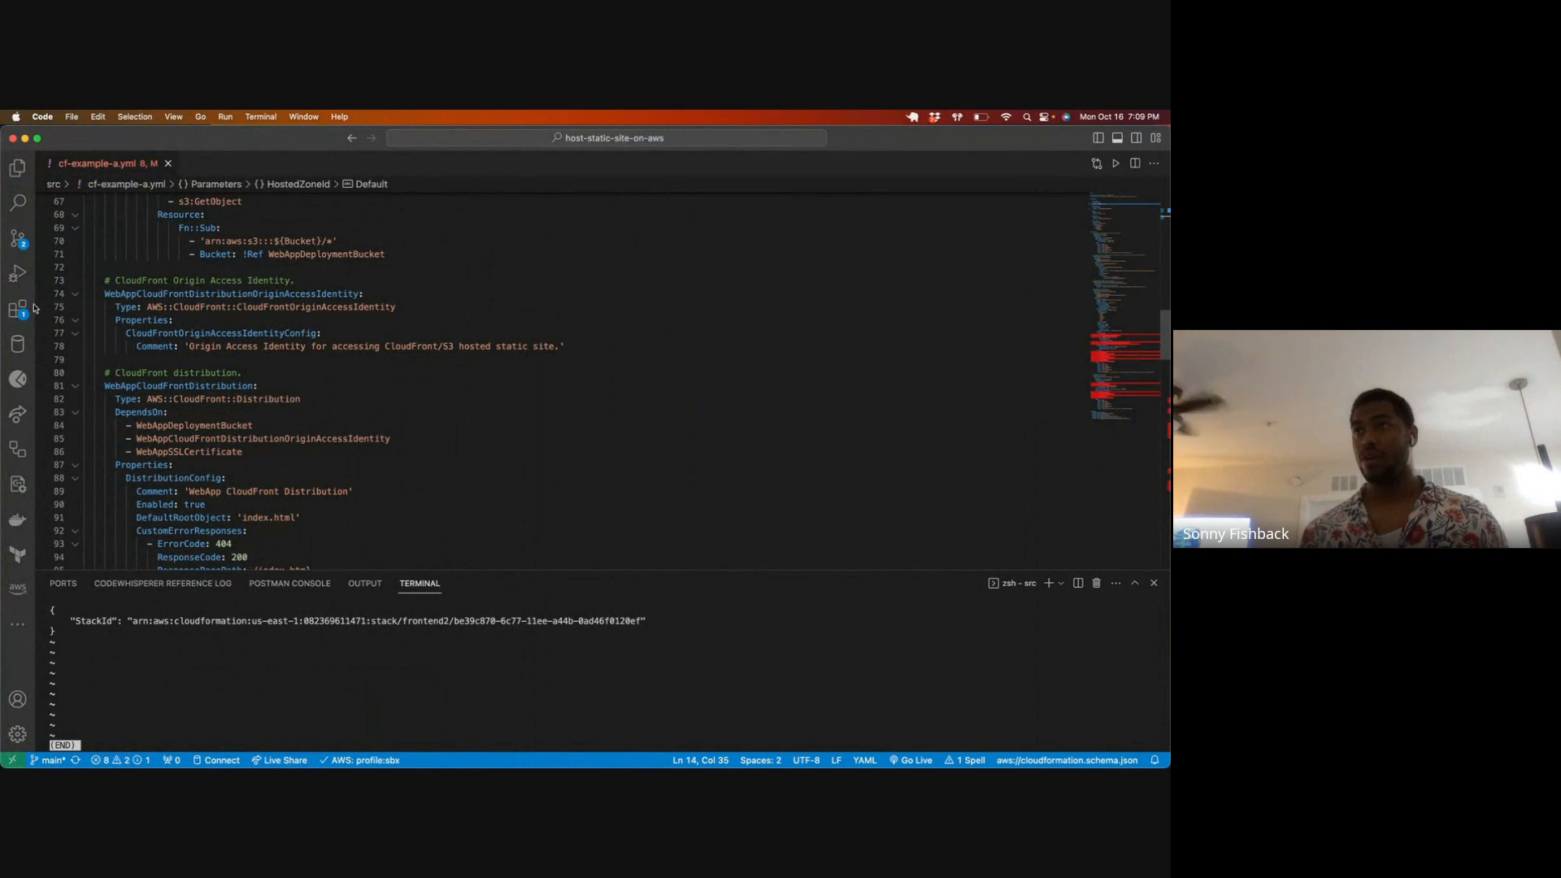
left_click(17, 238)
left_click(108, 255)
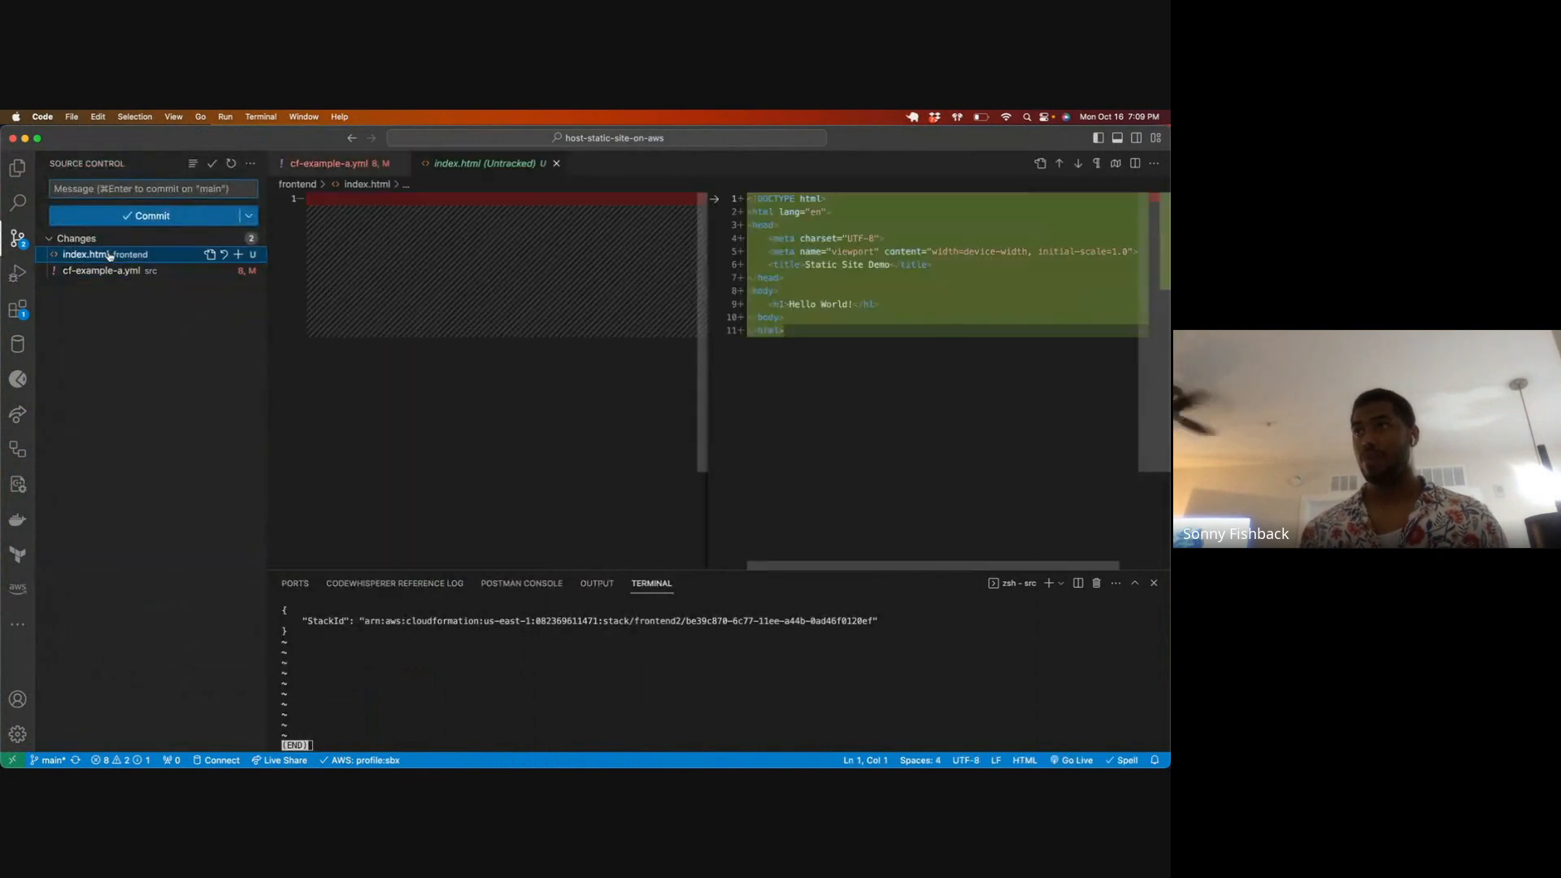
right_click(110, 254)
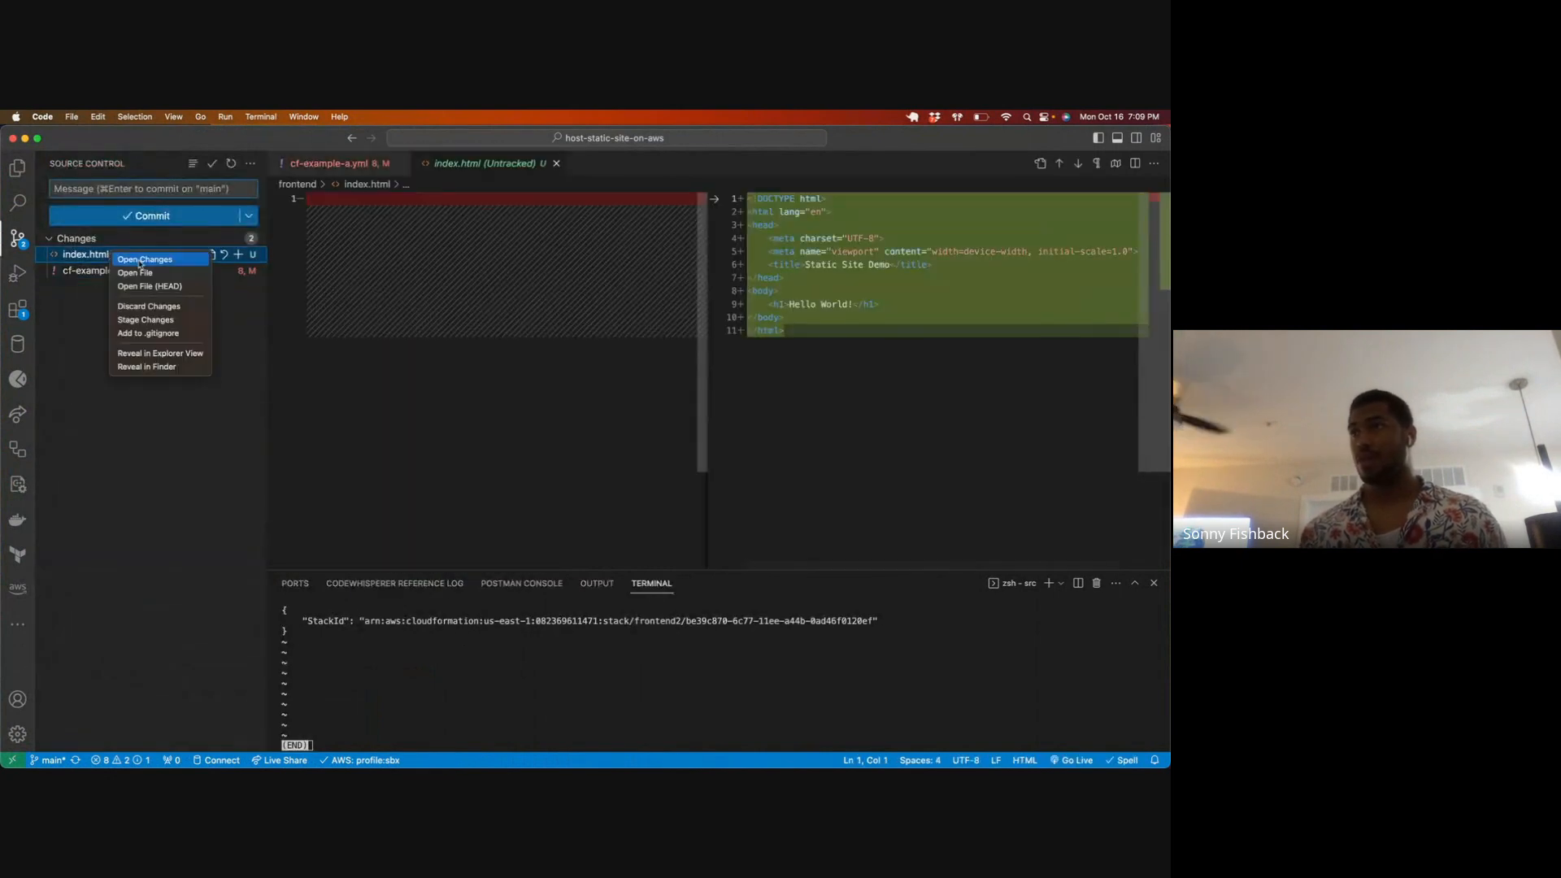
left_click(155, 320)
Step: Quit the output pager in the terminal, clear the terminal, and check the repository with git status
left_click_drag(509, 671, 512, 676)
type(":")
key("Escape")
key("q")
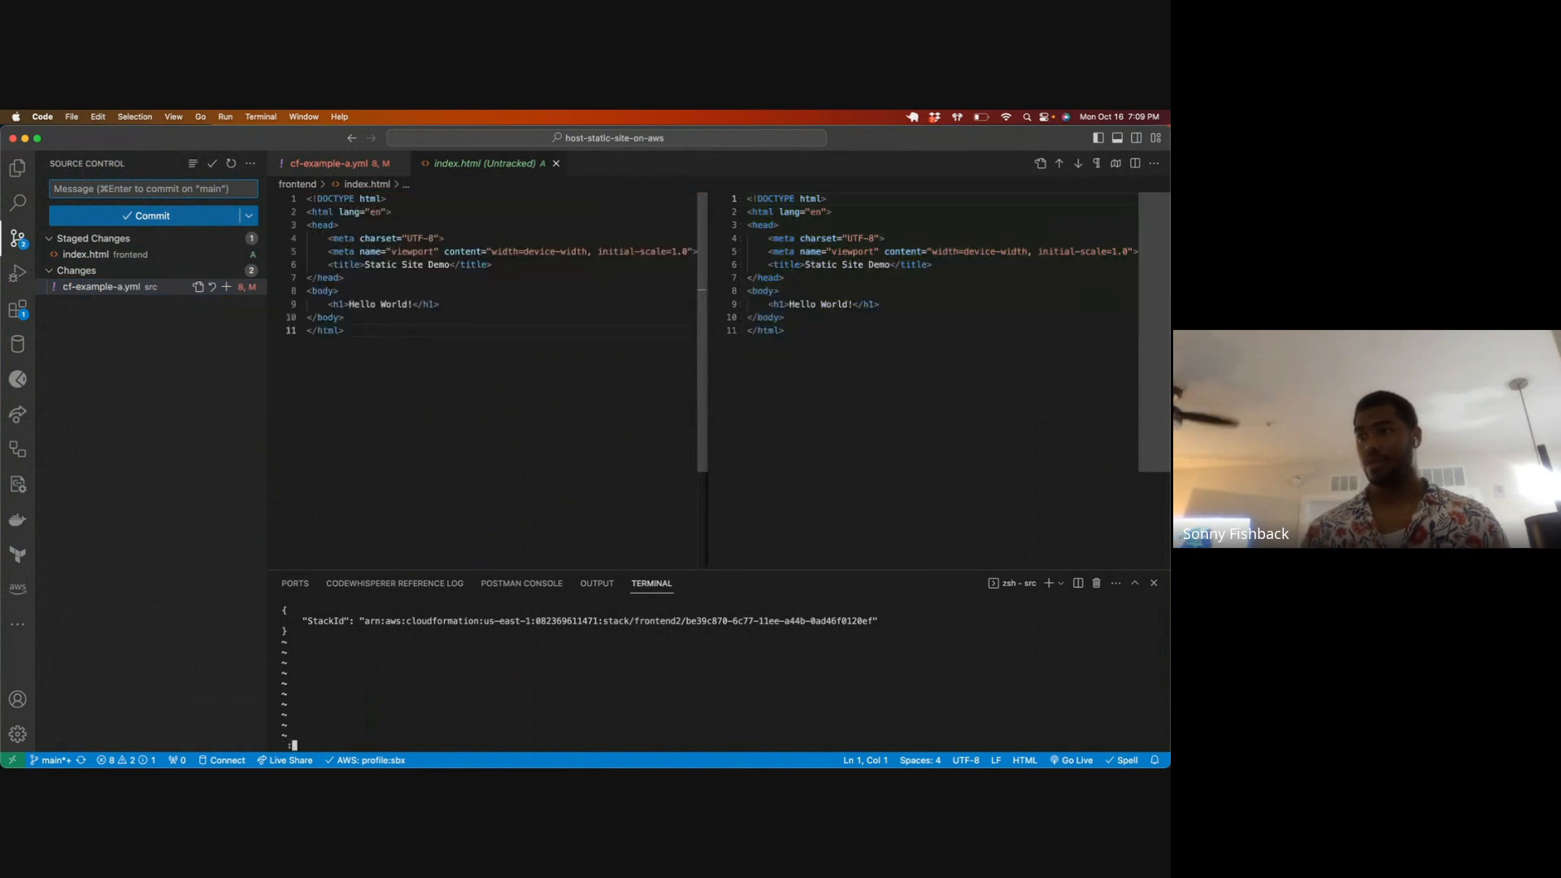
key("super+k")
type("git statu")
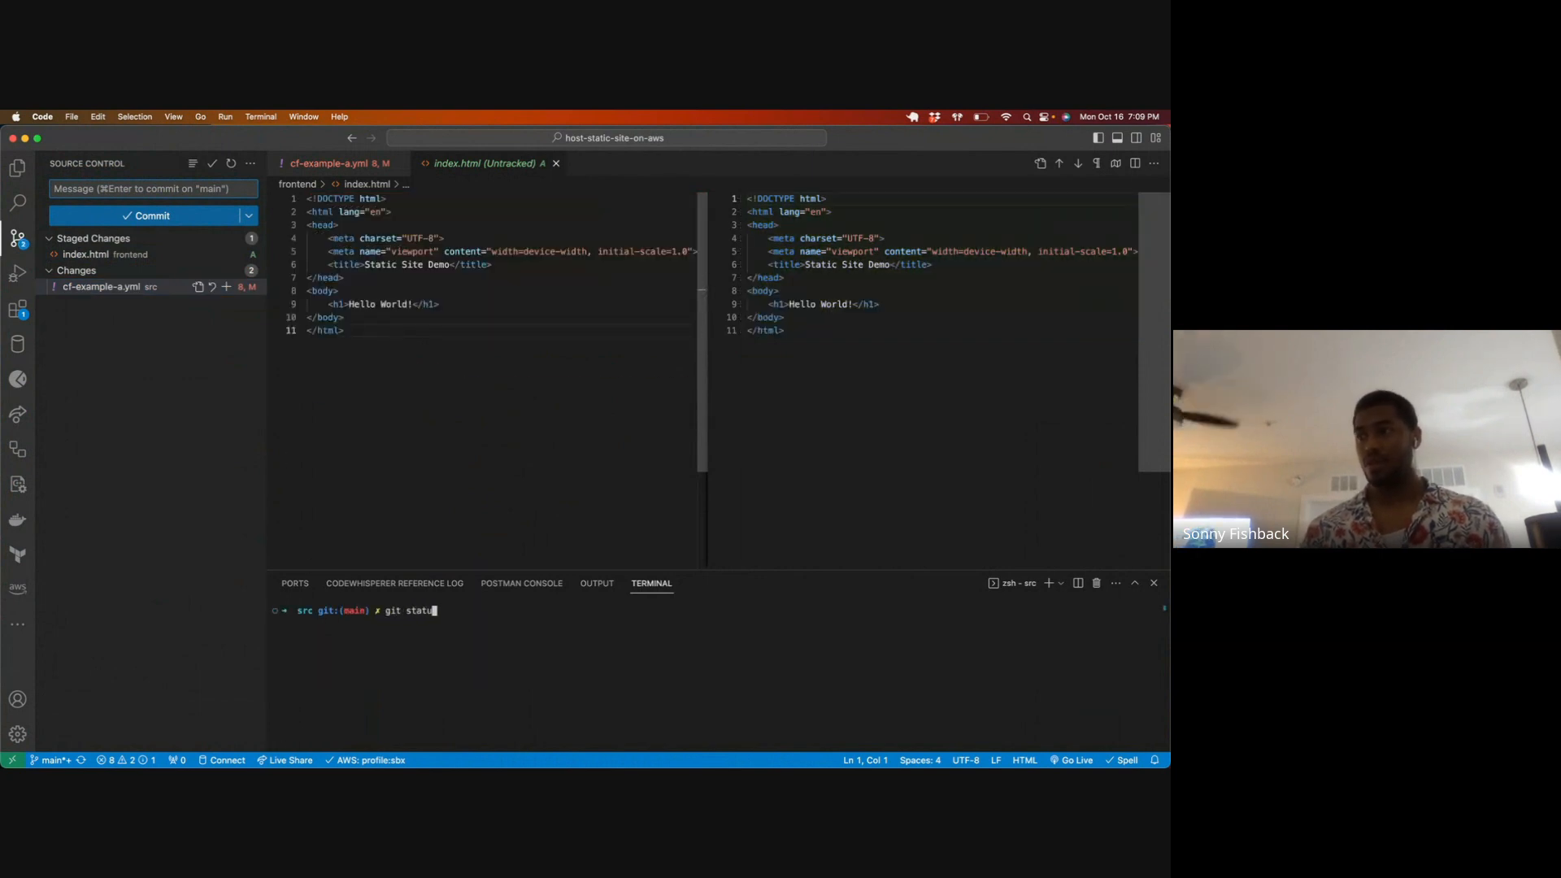
type("s")
key("Return")
Step: Commit the staged file with the message "updated frontend" and push it to origin main
type("git commit -")
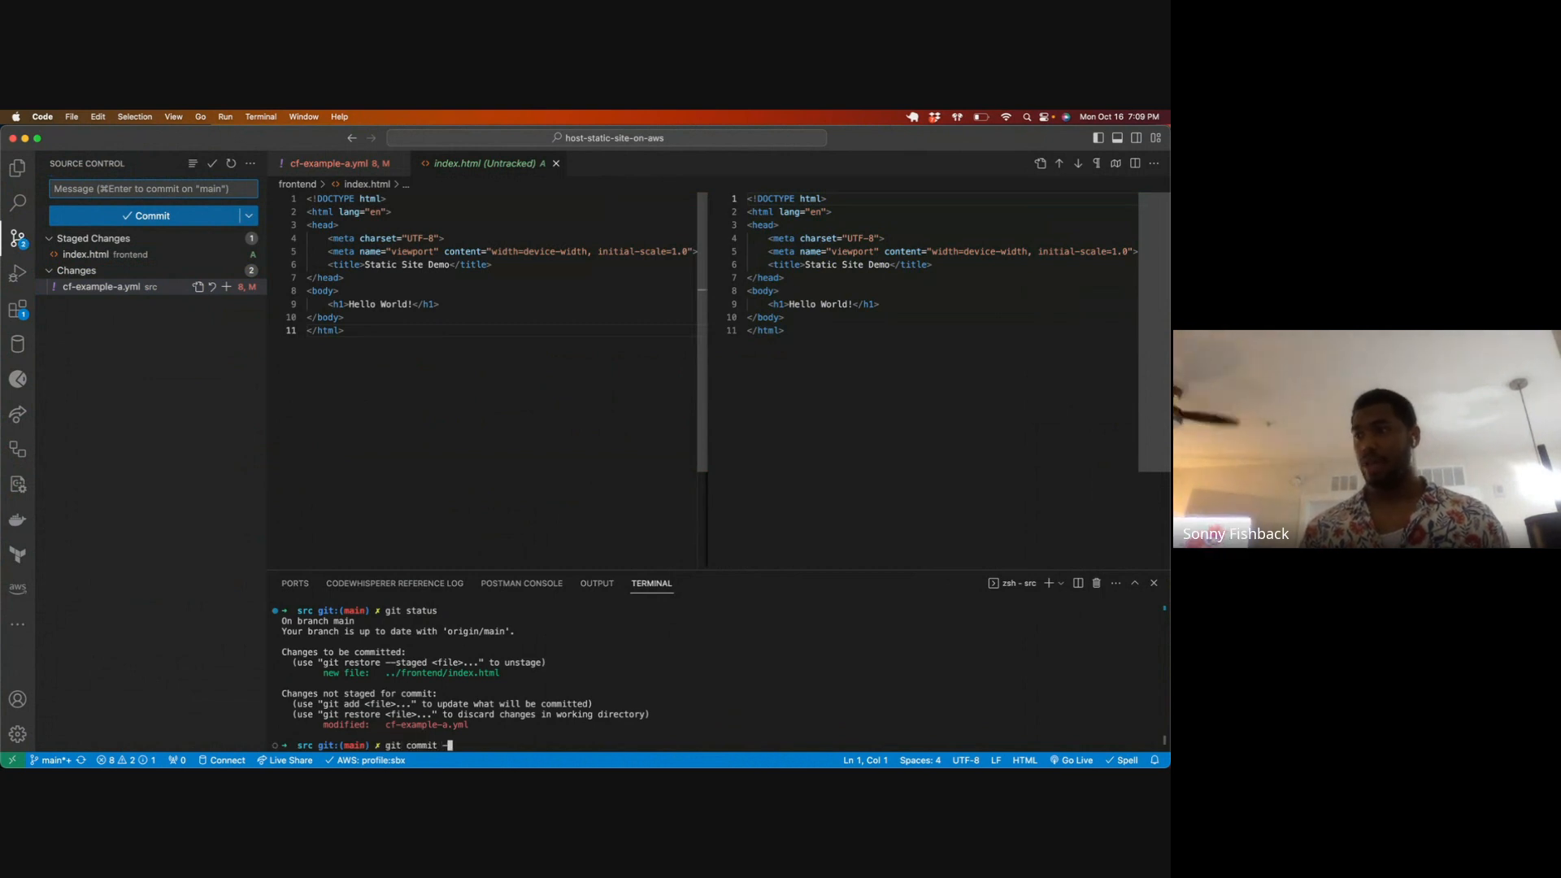
type("m \"updated frontend\"")
key("Return")
type("git puhs origin main")
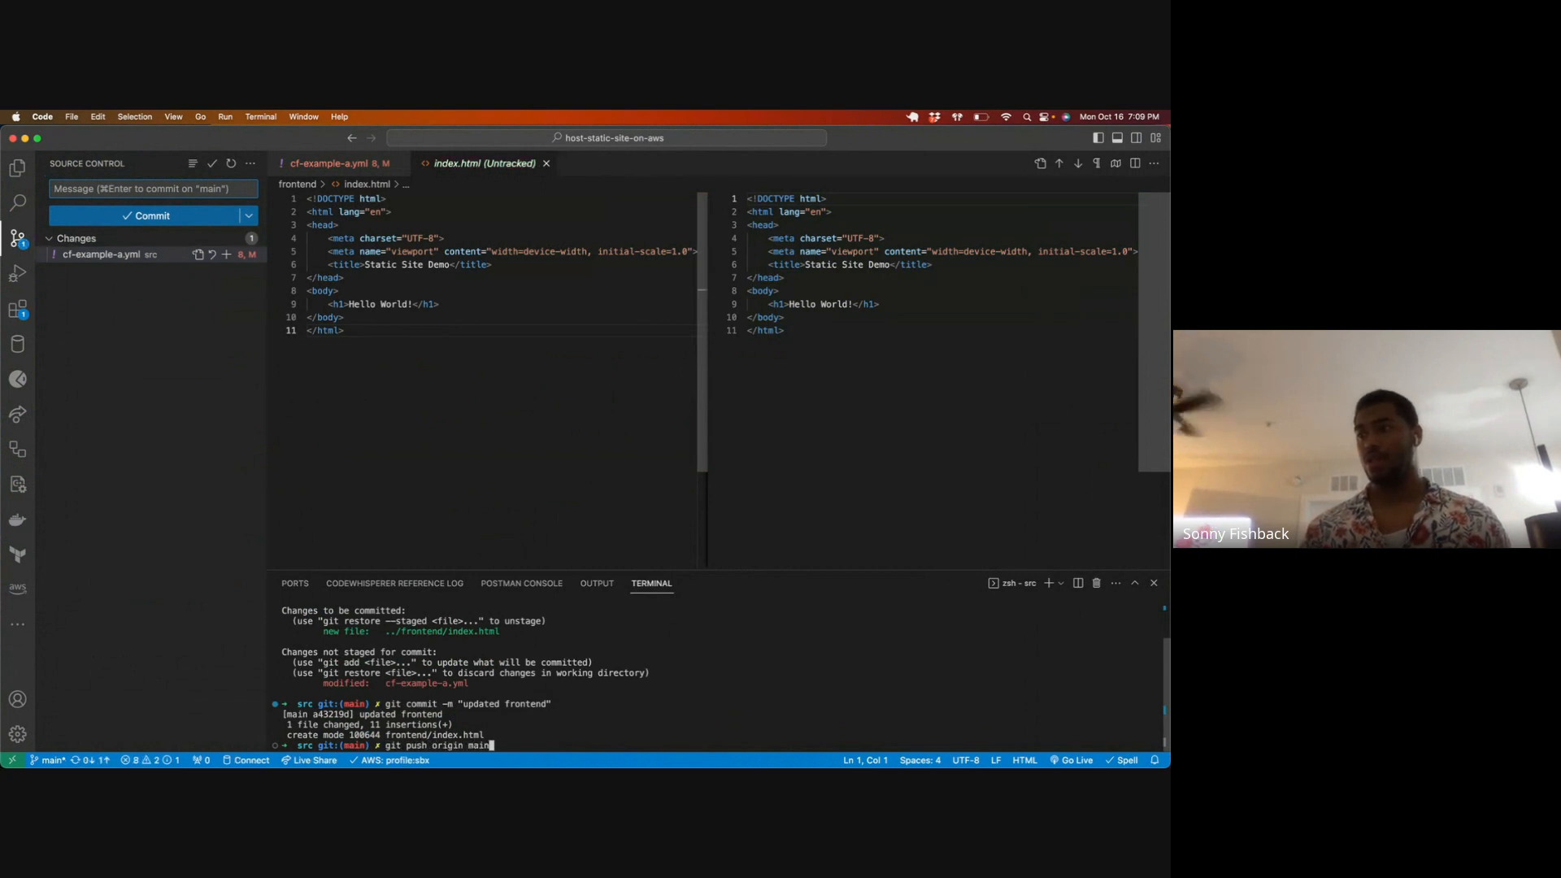
key("Return")
Step: Switch to Chrome, open the "updated frontend" run on GitHub Actions, and expand the log of "Remove files from site S3 bucket"
key("ctrl+Up")
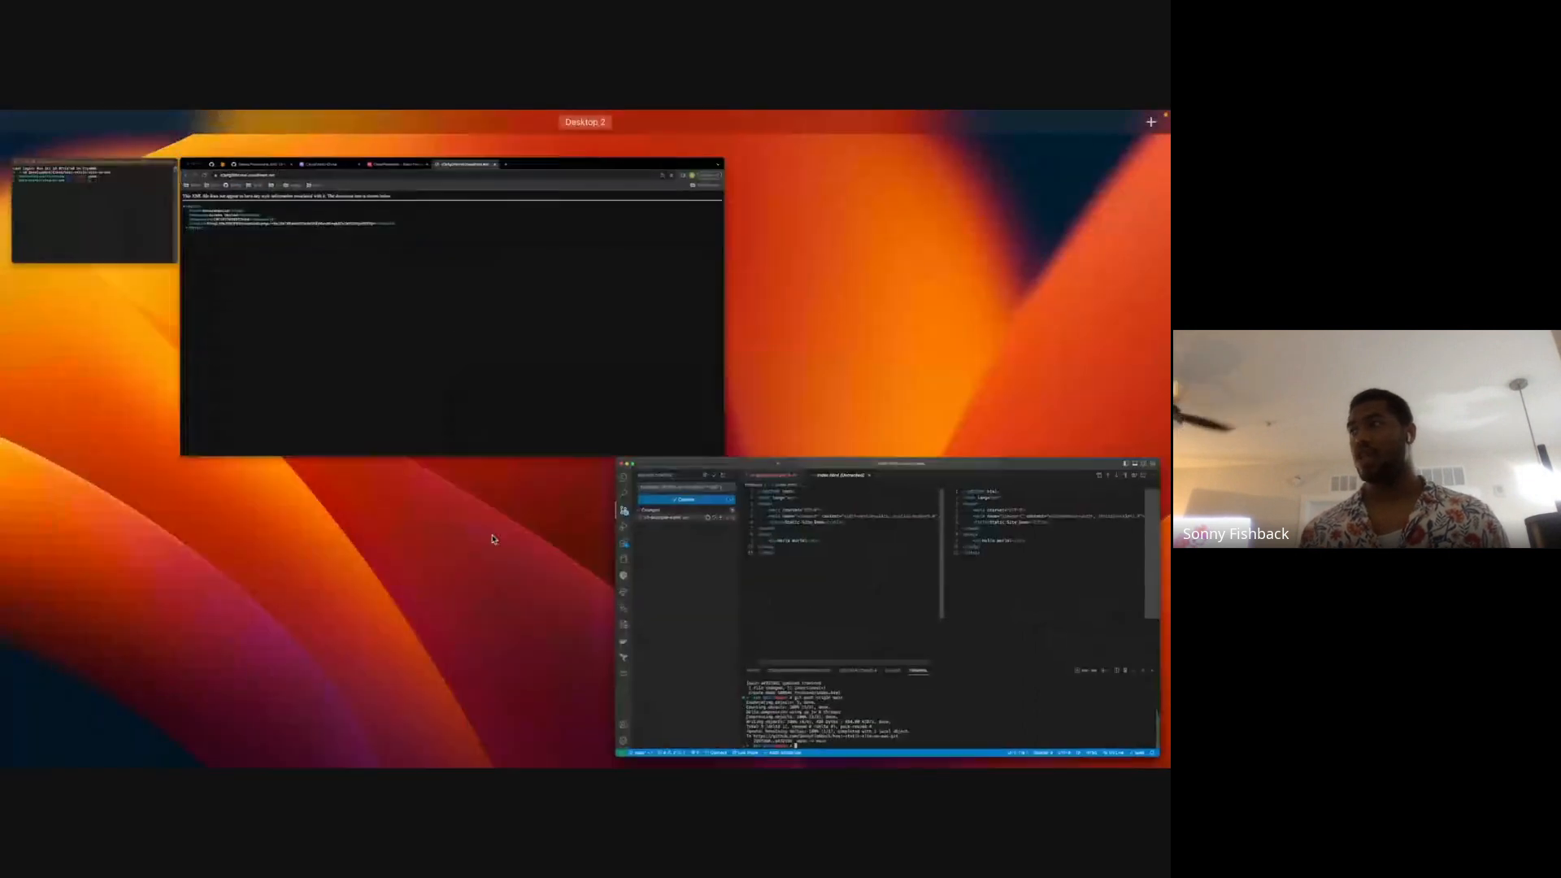
left_click(436, 203)
left_click(171, 139)
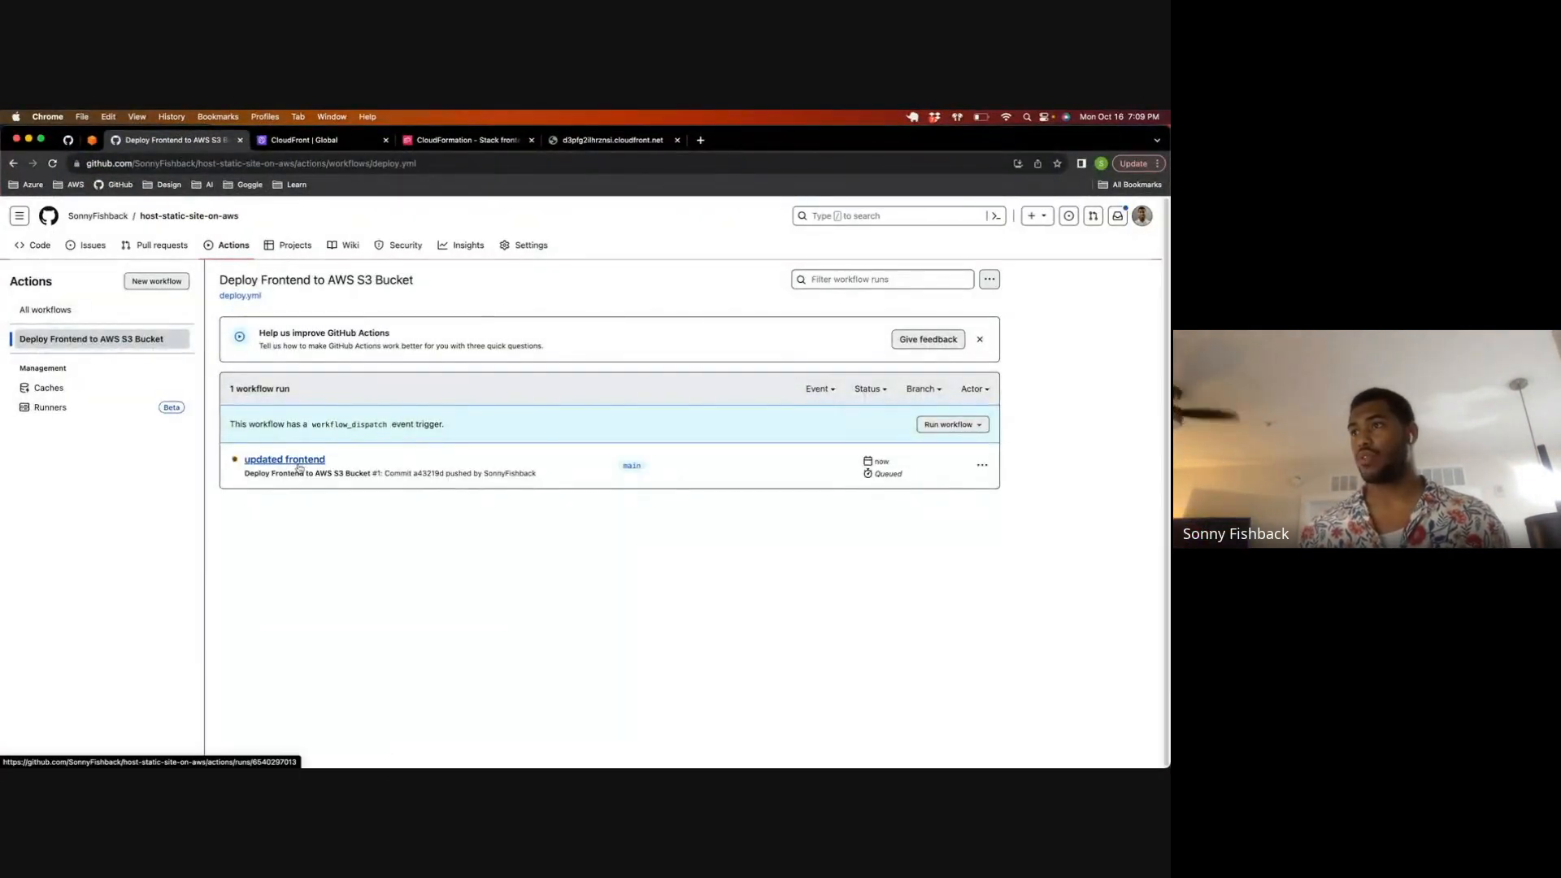
left_click(299, 460)
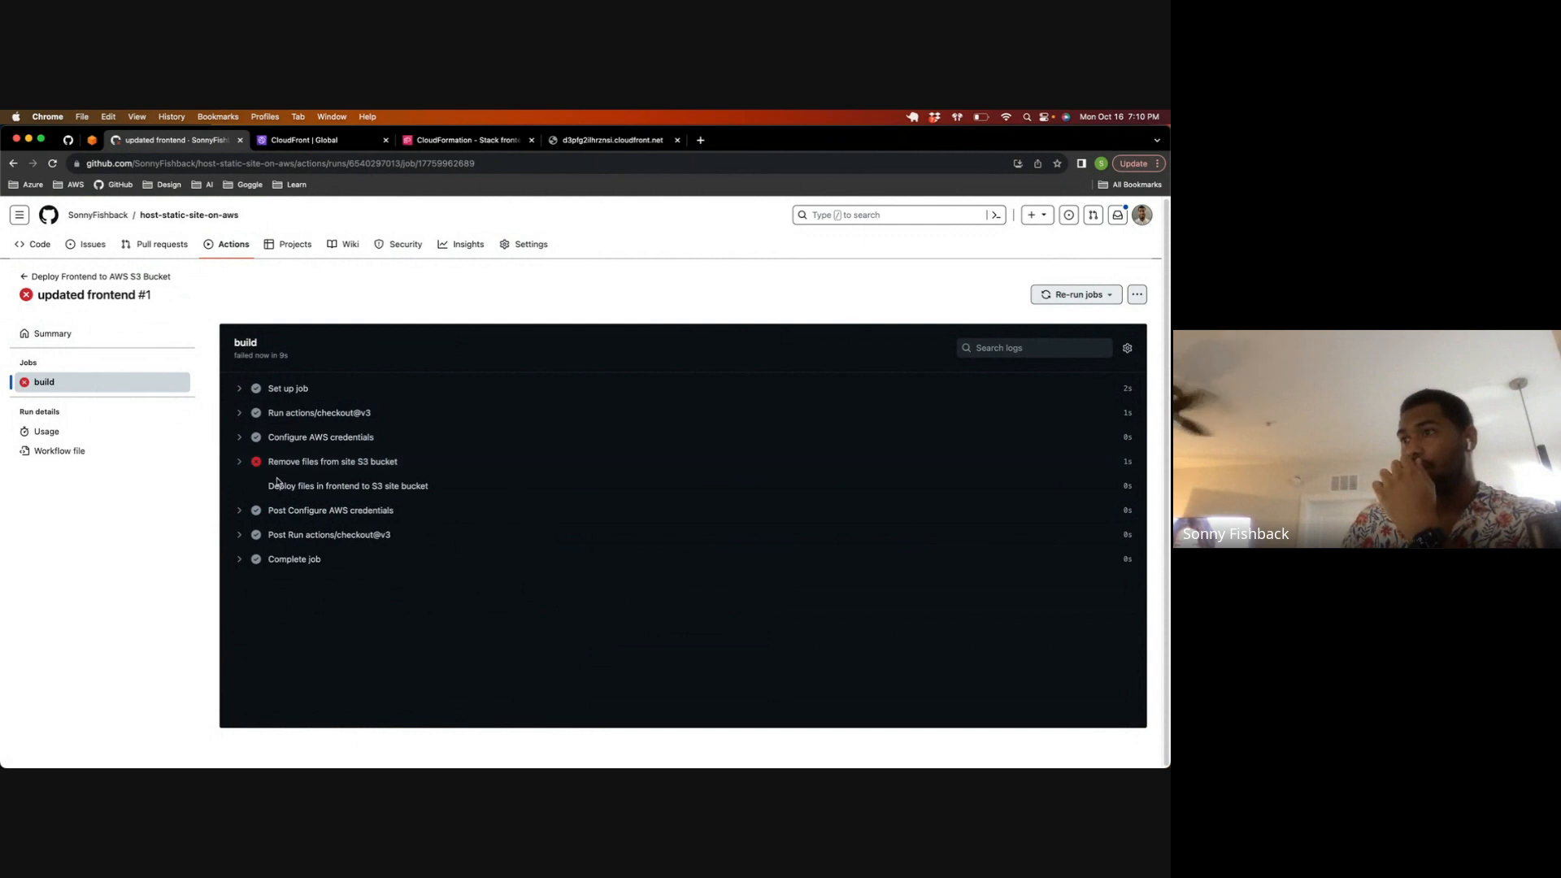
left_click(239, 464)
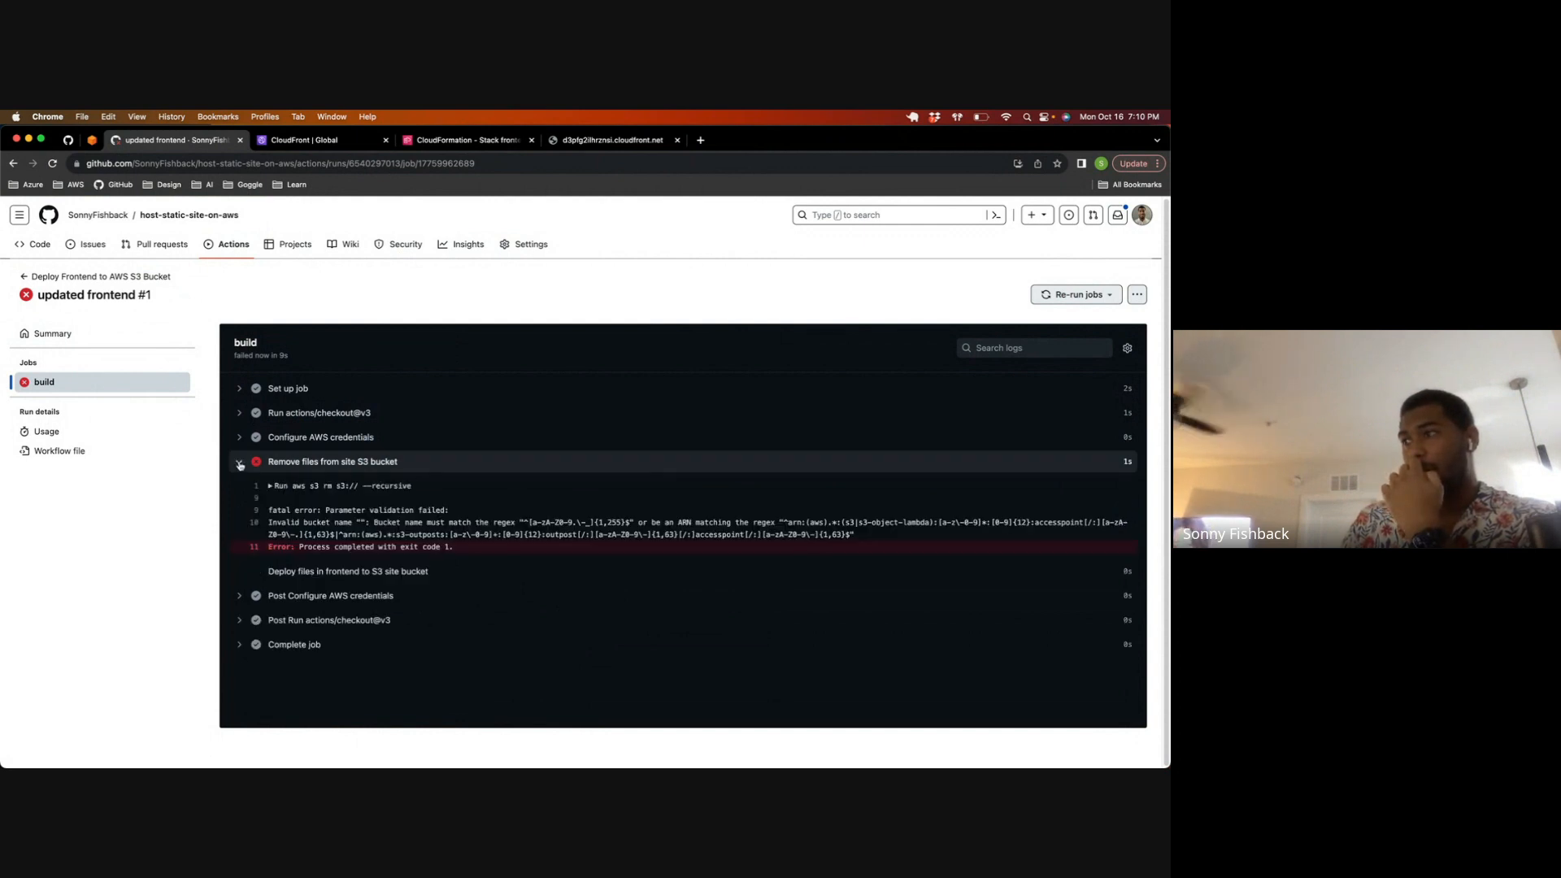
Step: Reload the page at the distribution's CloudFront domain and return to the distribution details
left_click(568, 144)
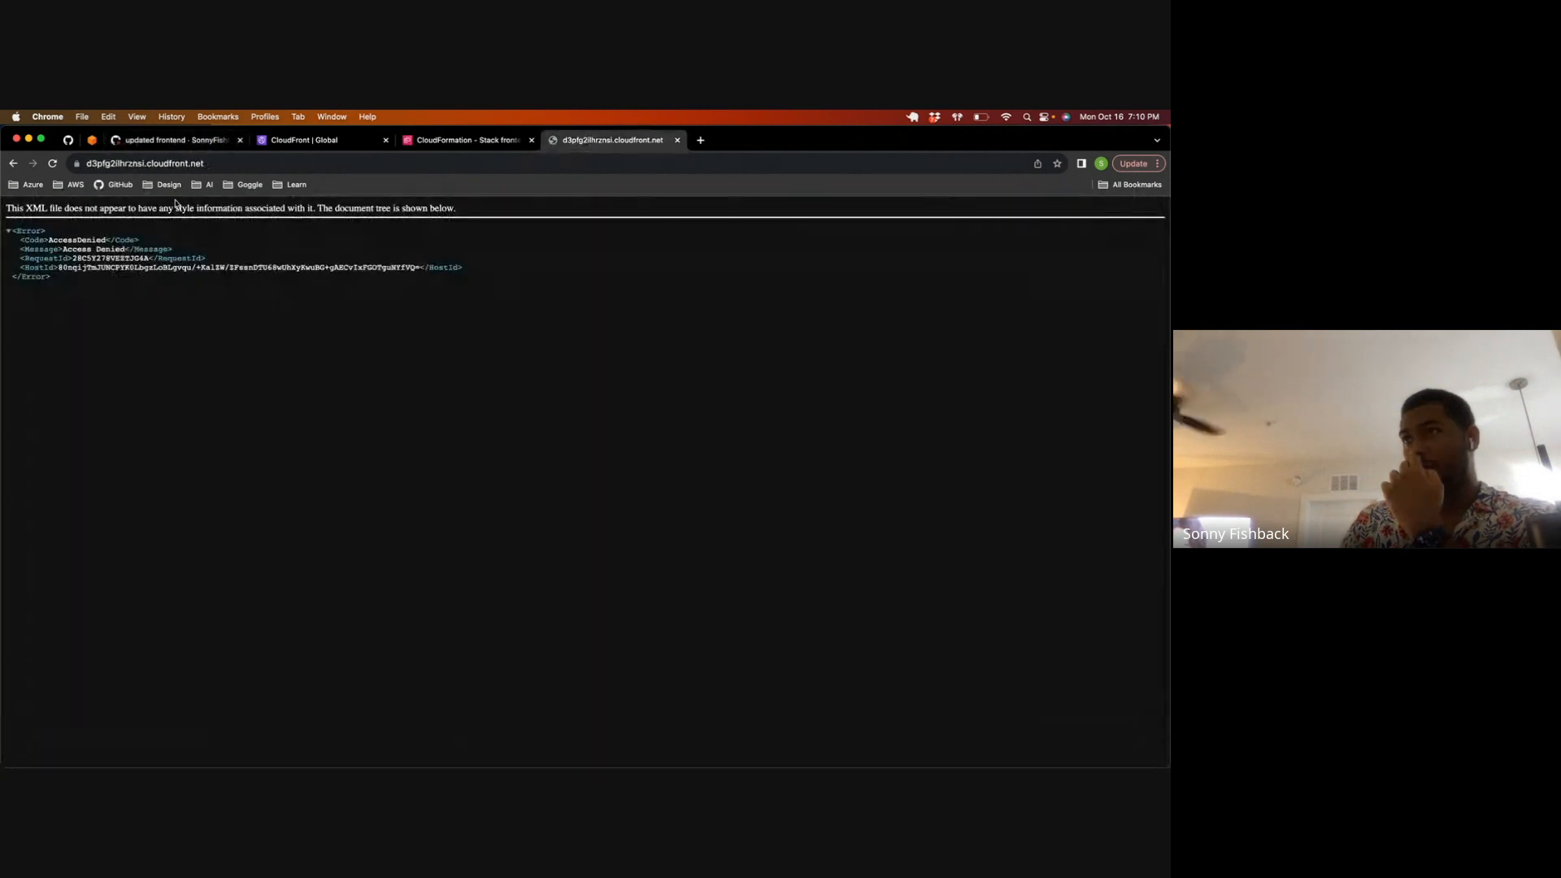
left_click(52, 163)
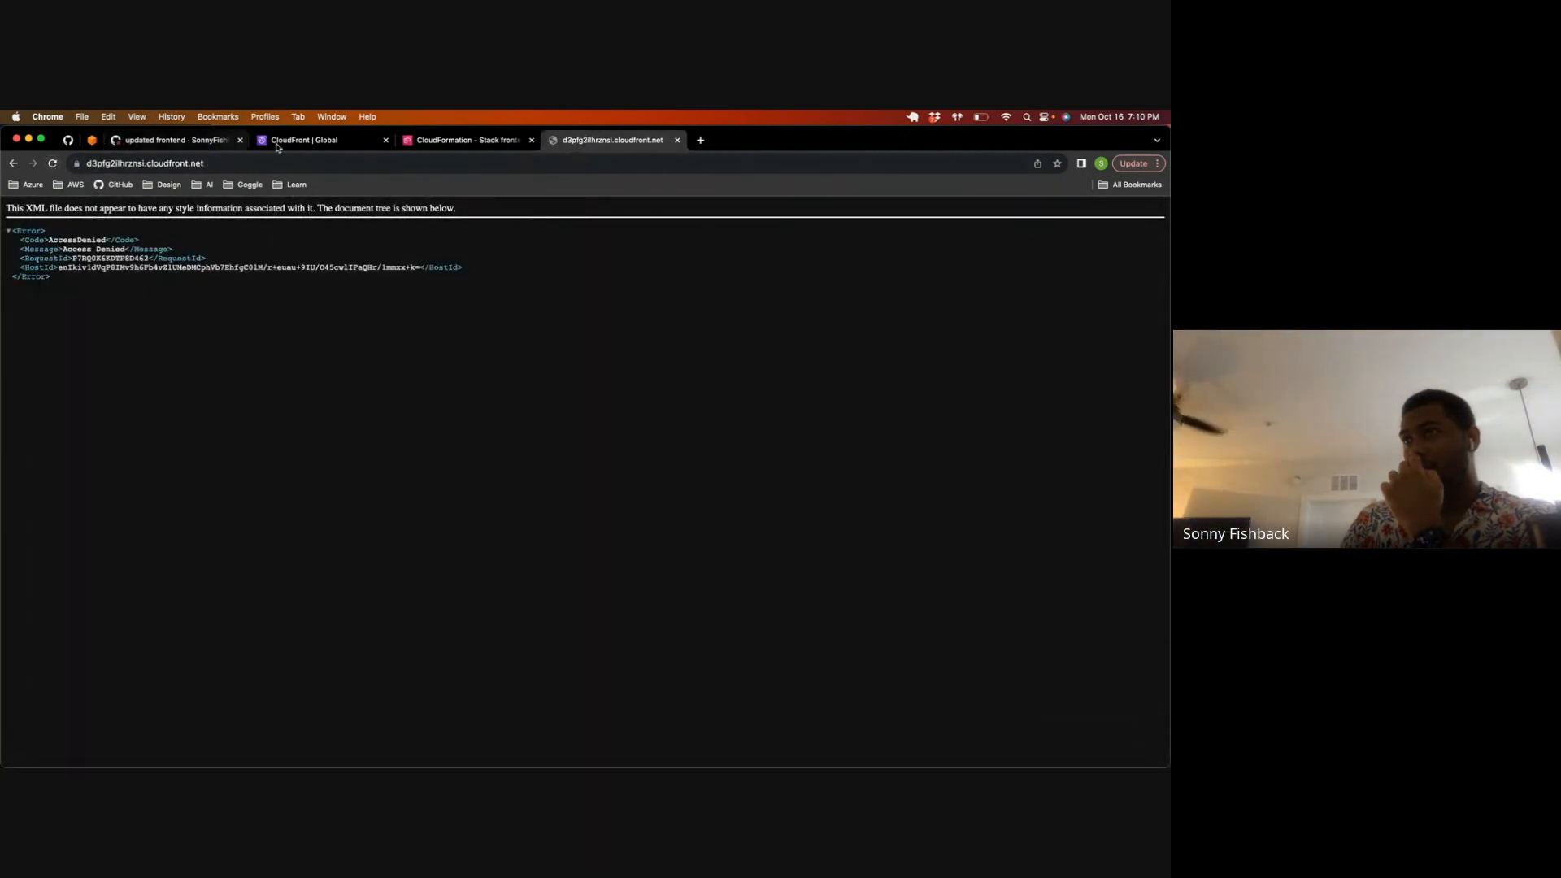
left_click(419, 145)
left_click(352, 146)
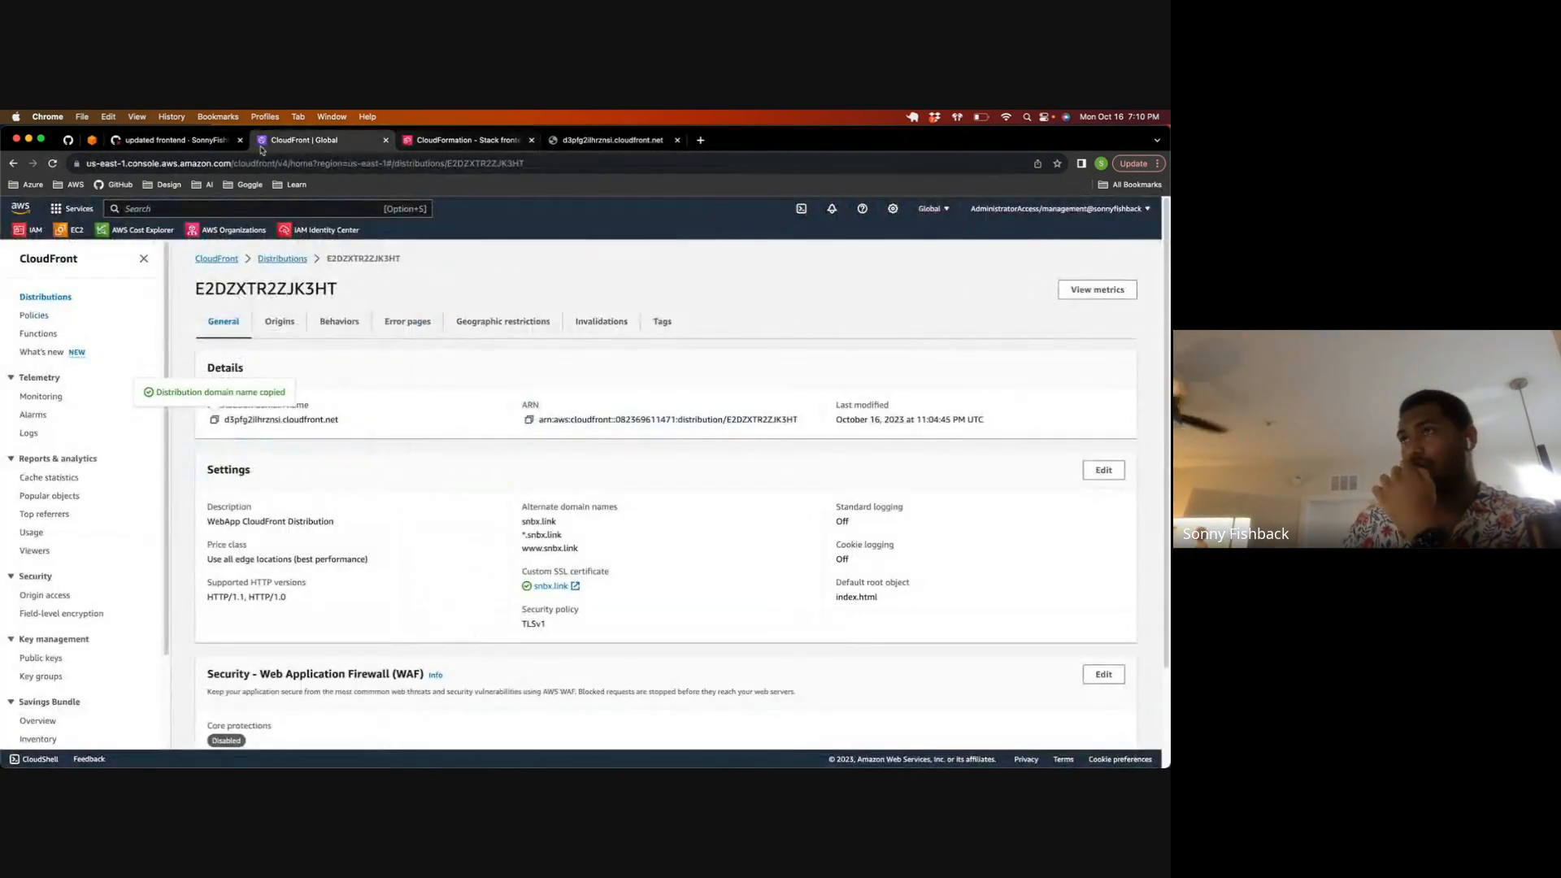
left_click(179, 144)
left_click(1077, 294)
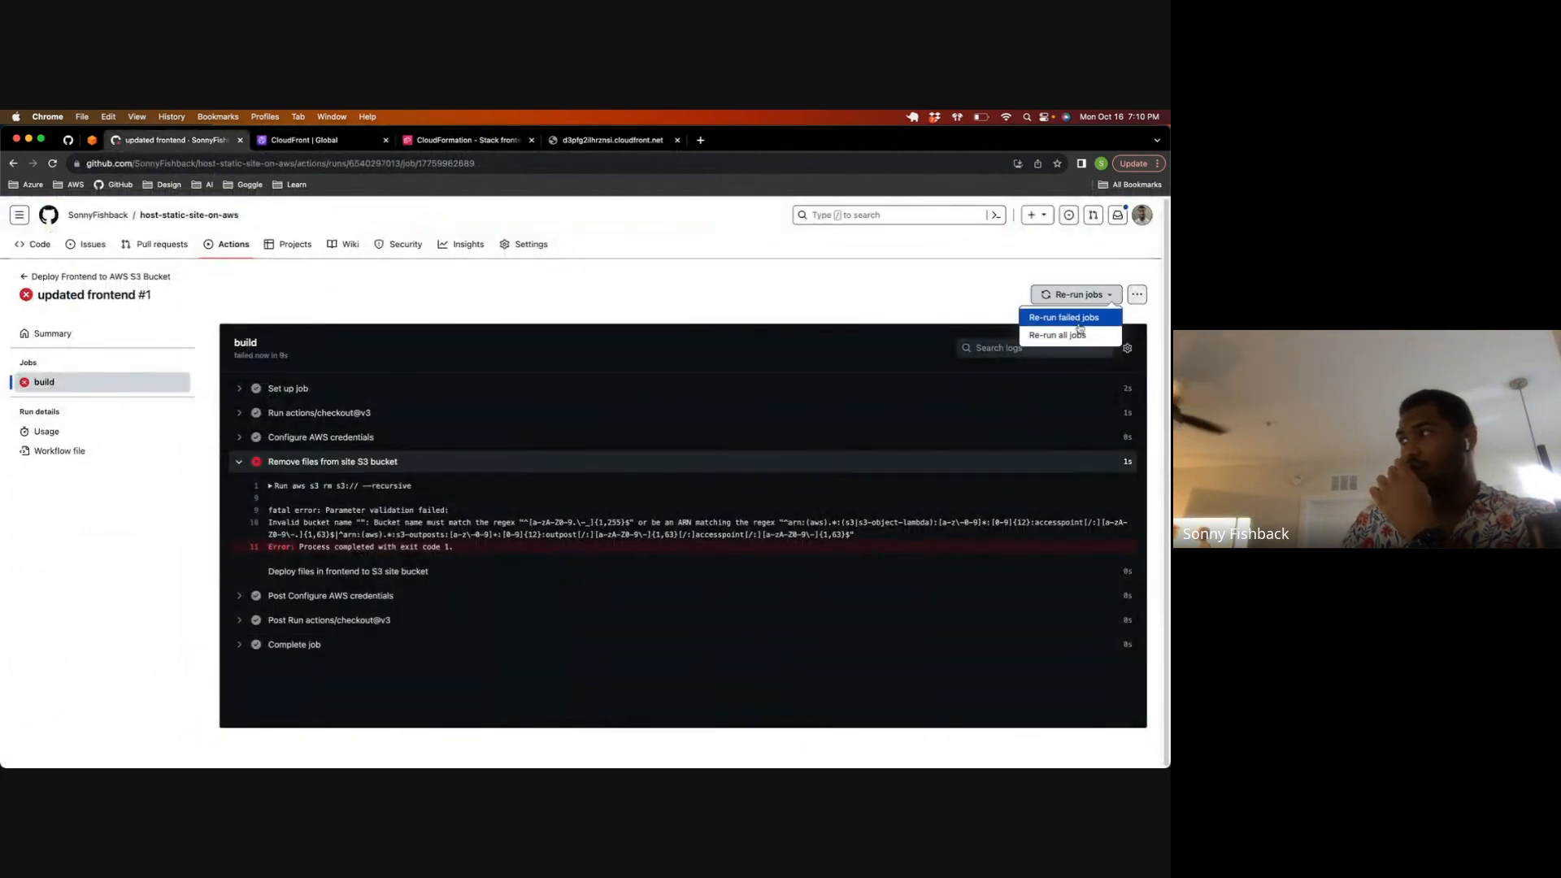
left_click(621, 294)
key("ctrl+Up")
left_click(357, 378)
key("ctrl+Up")
left_click(393, 234)
Step: Search the AWS console for s3 and open the snbx.link bucket
left_click(296, 143)
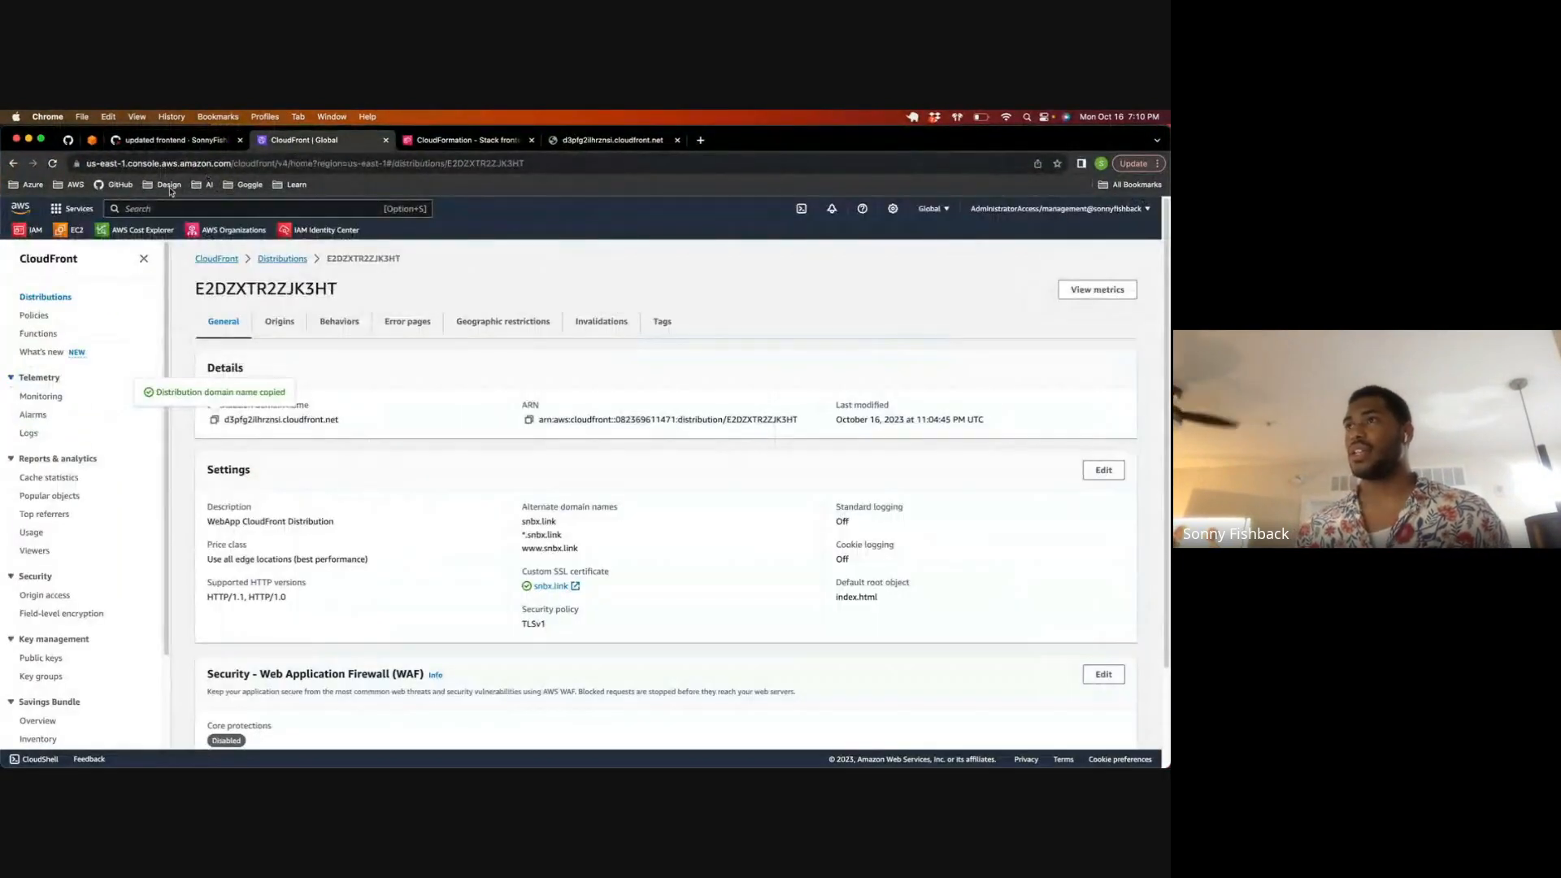
left_click(158, 208)
type("s3")
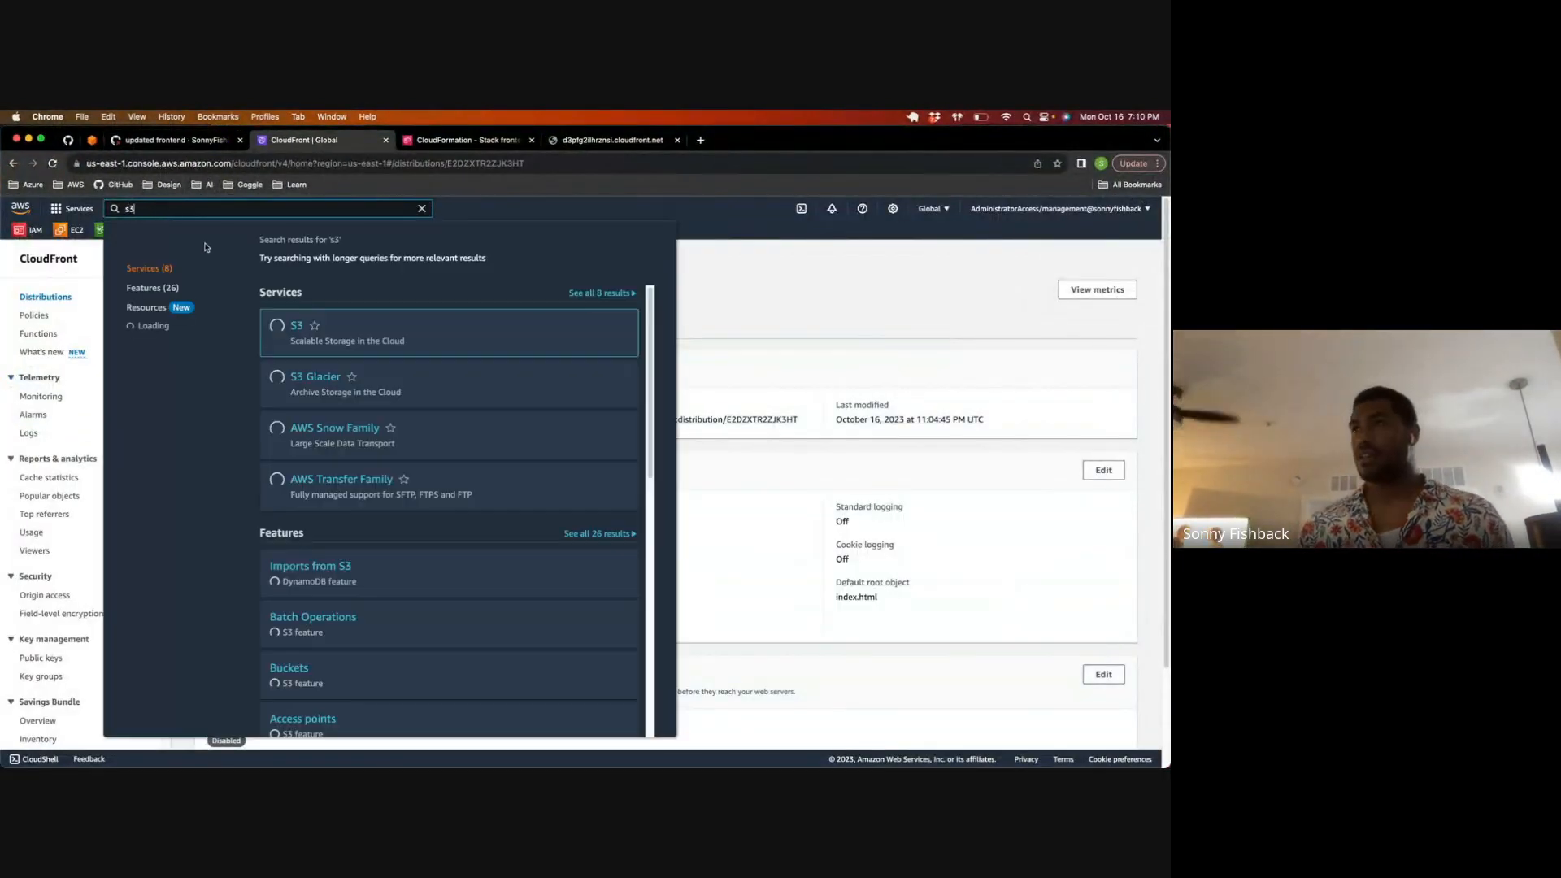
left_click(300, 331)
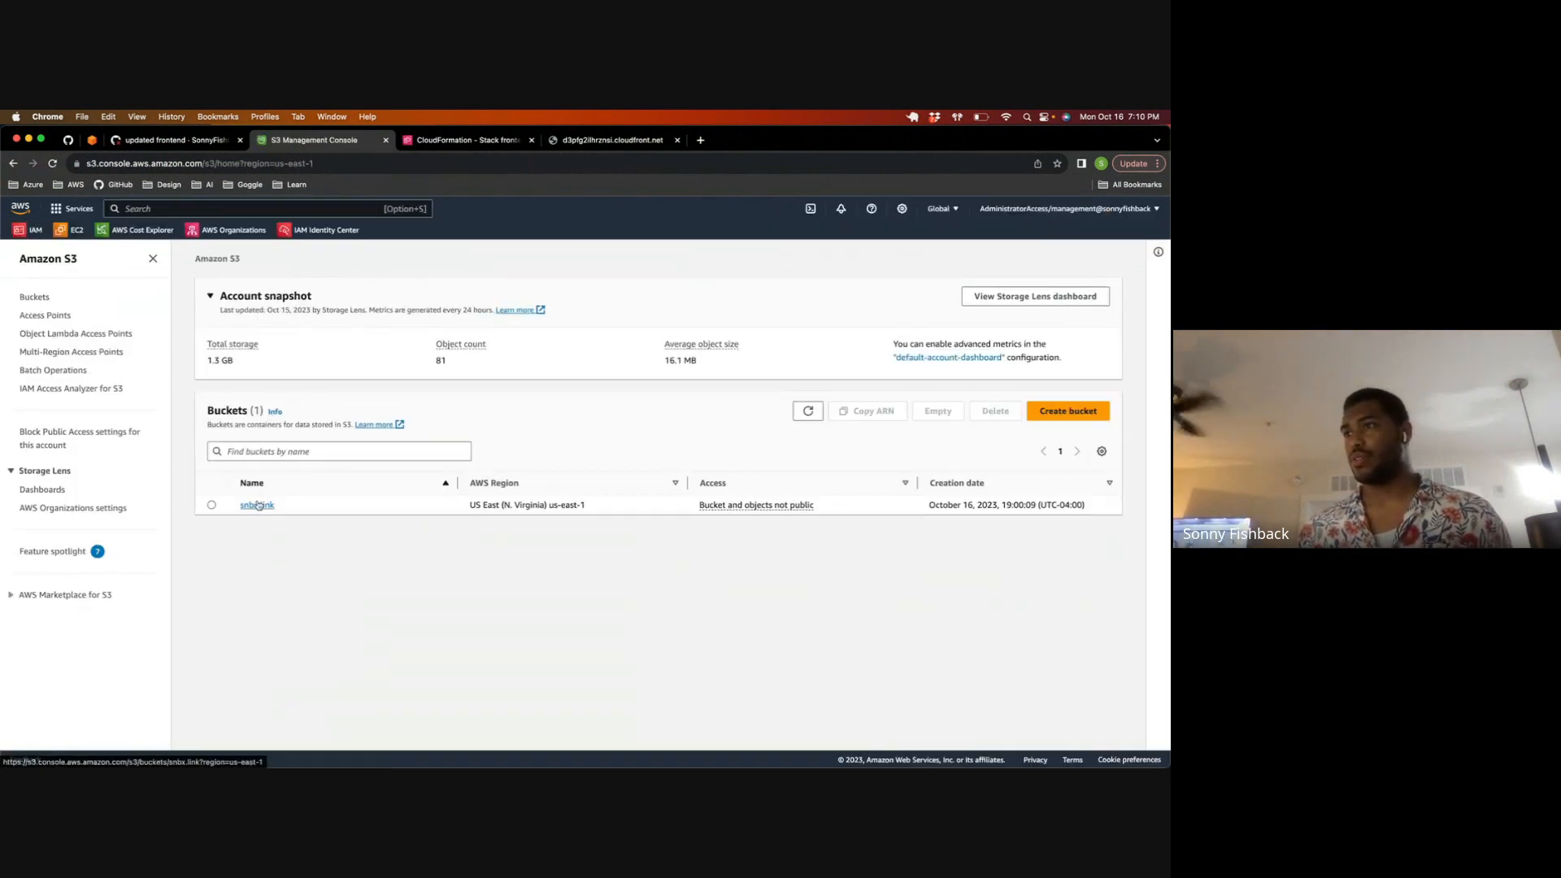
left_click(259, 505)
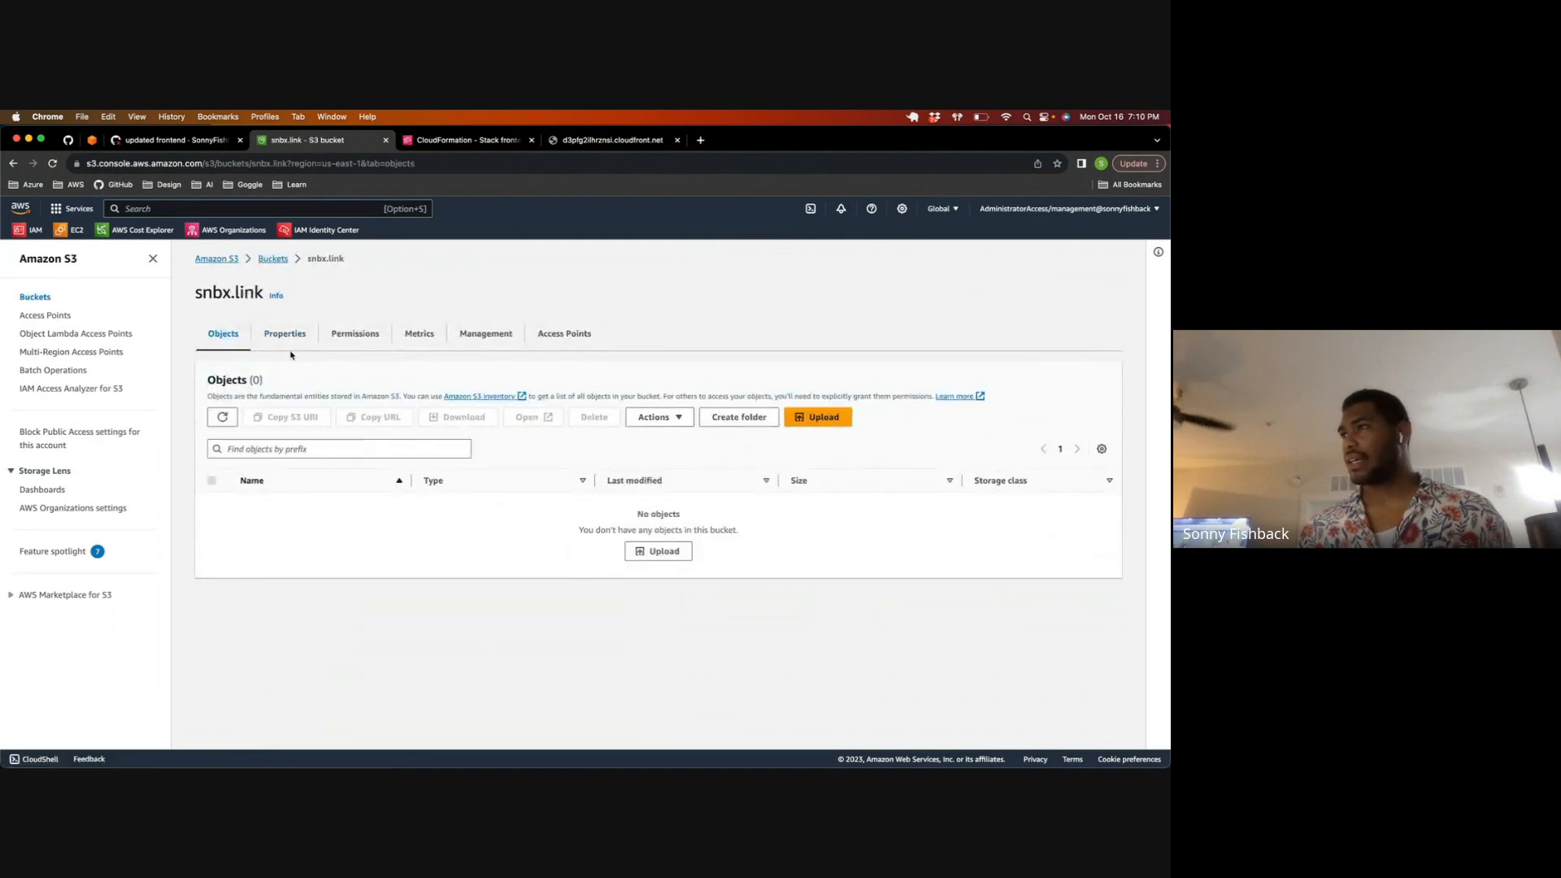
Step: Upload the index.html file to the snbx.link bucket
left_click(663, 553)
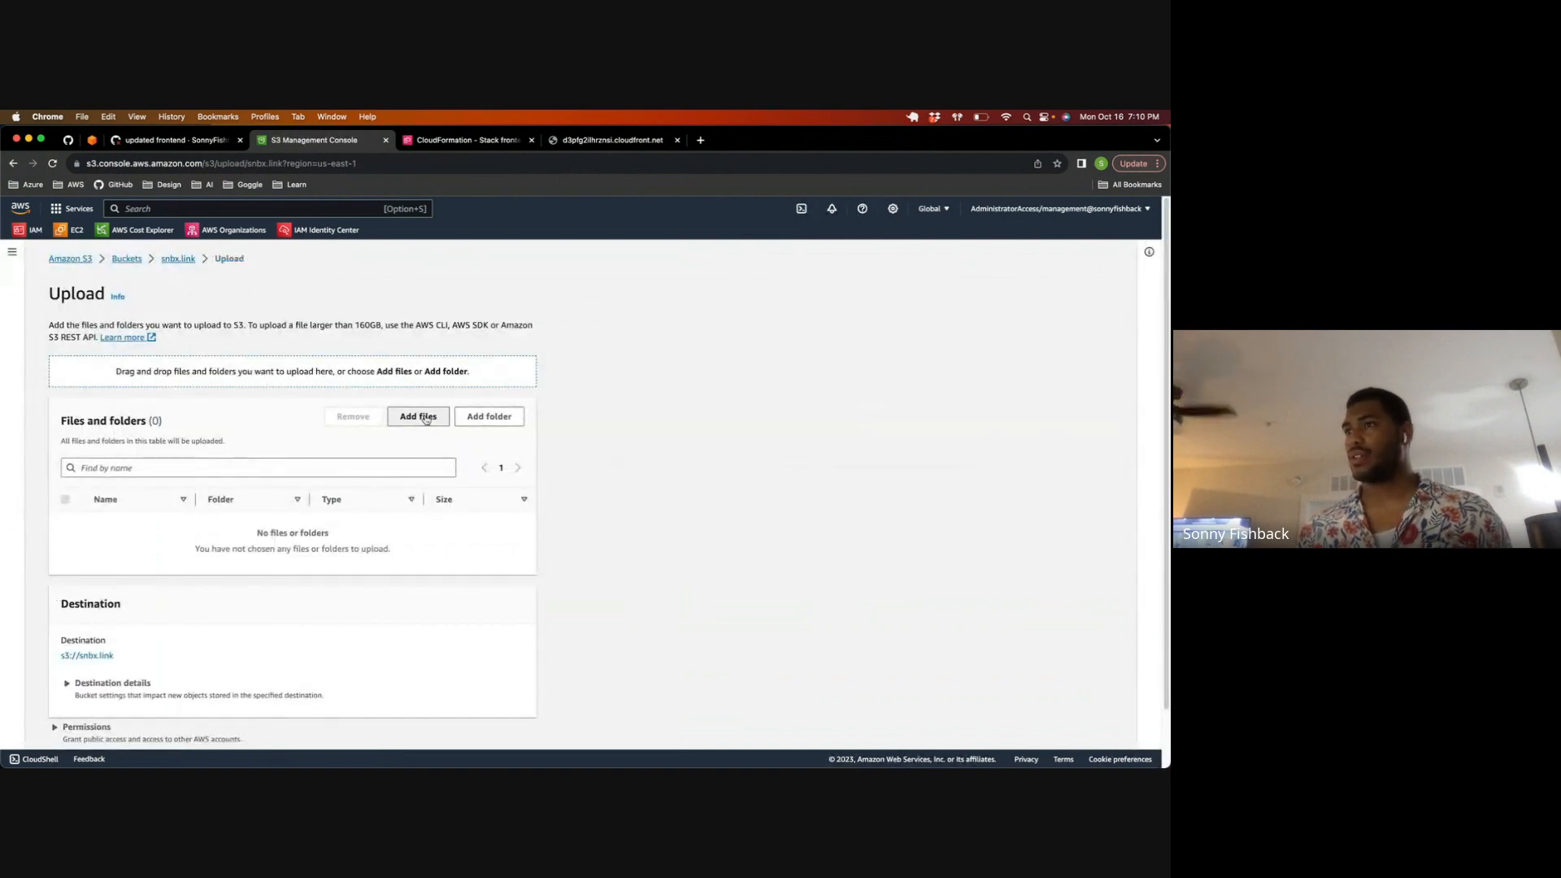
left_click(425, 418)
left_click(338, 271)
left_click(960, 669)
scroll(602, 683, "down", 1)
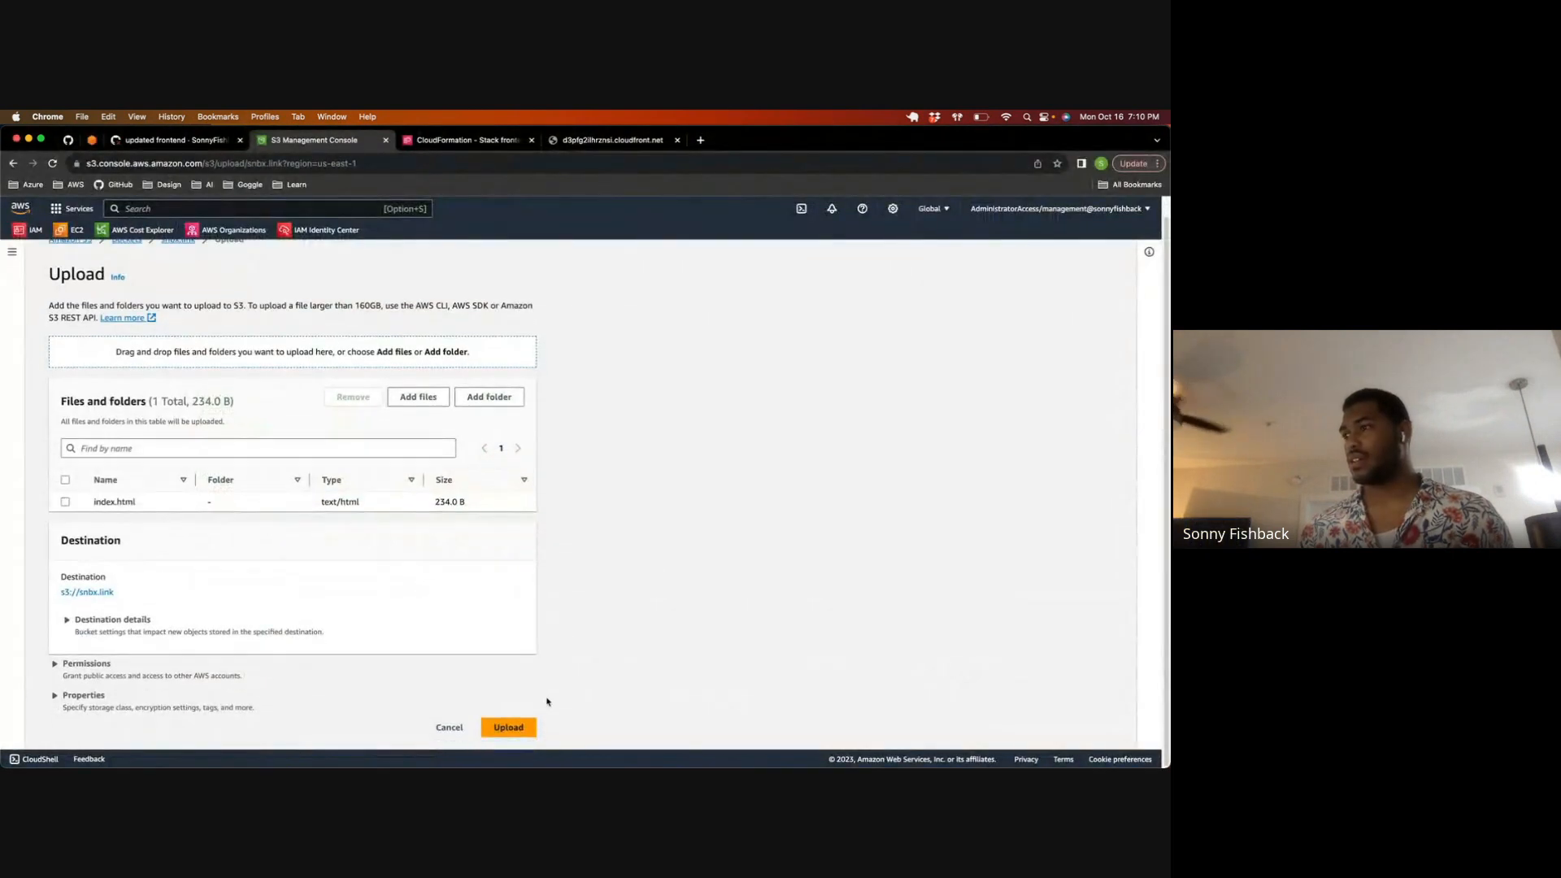
left_click(508, 726)
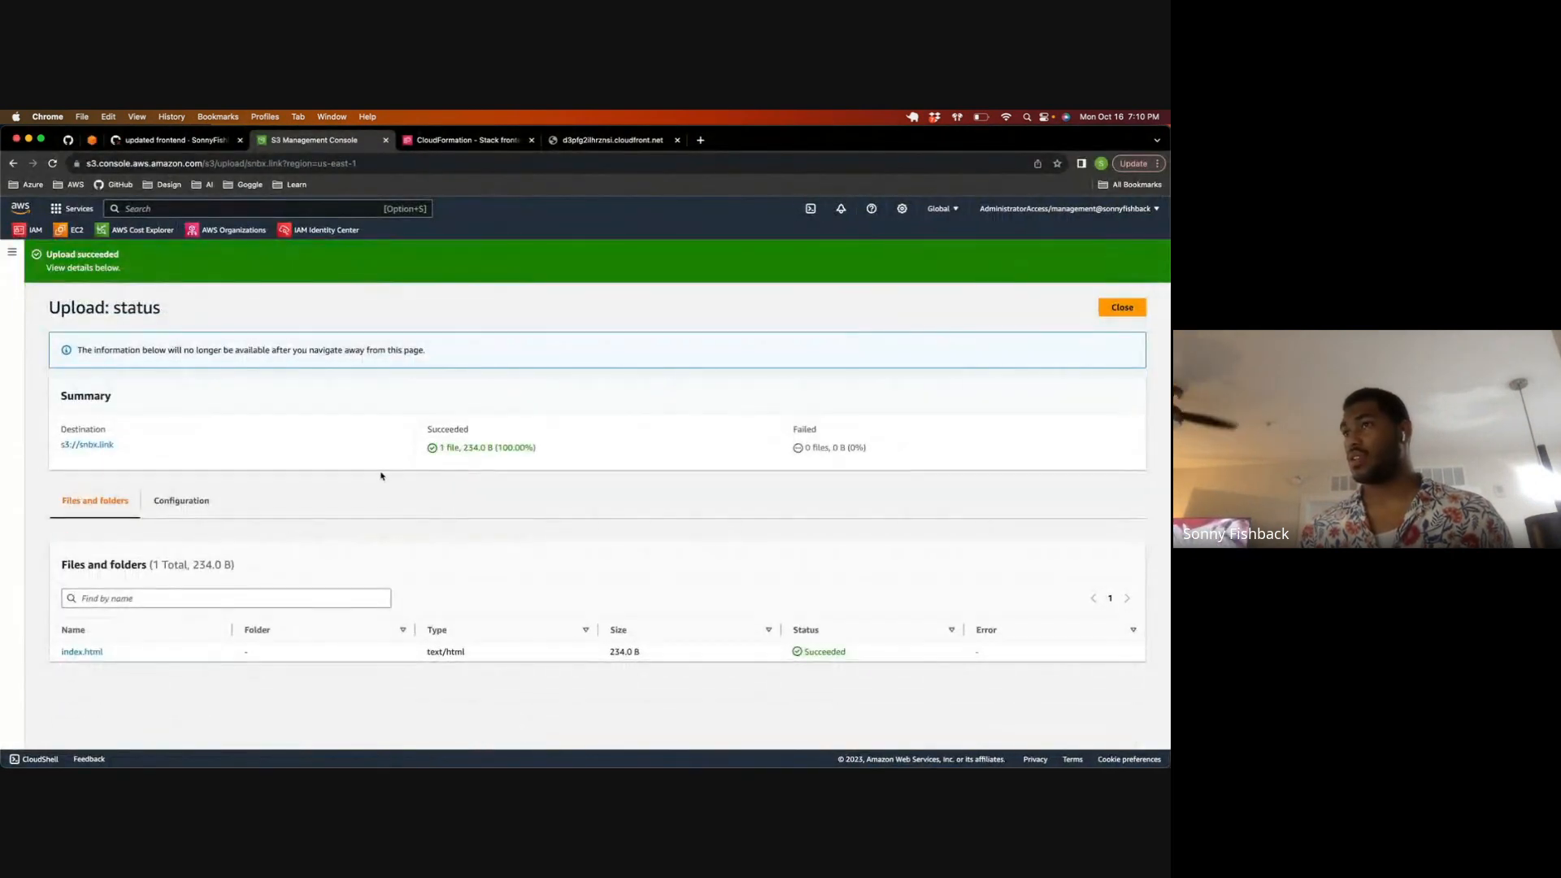
Step: Switch to Visual Studio Code, open index.html, append "Again" to the "Hello World!" heading, and save the file
left_click(164, 140)
key("ctrl+Up")
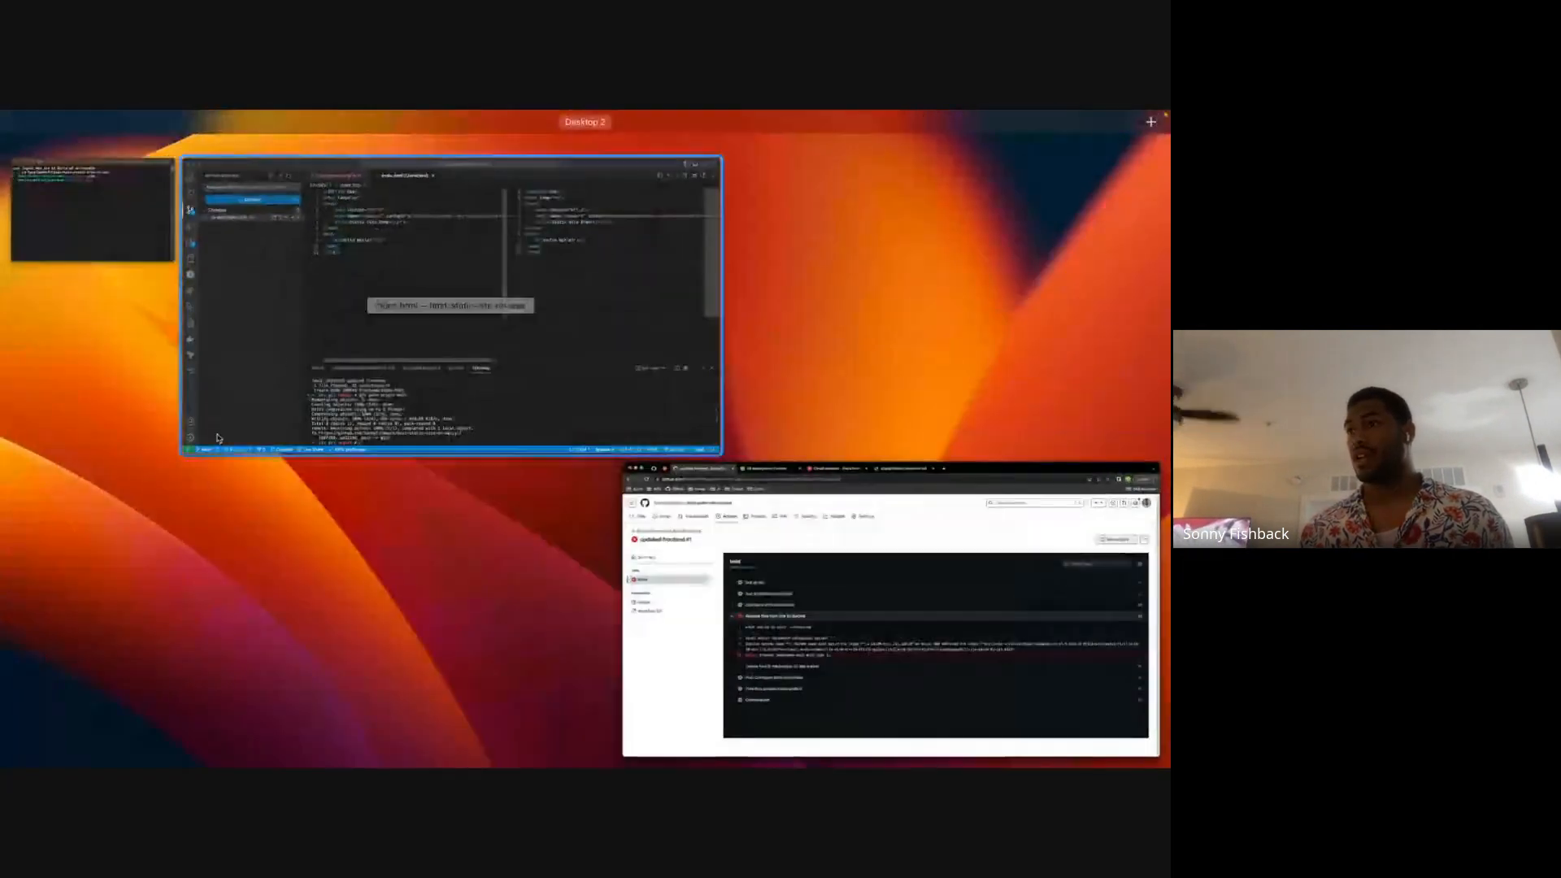
left_click(212, 303)
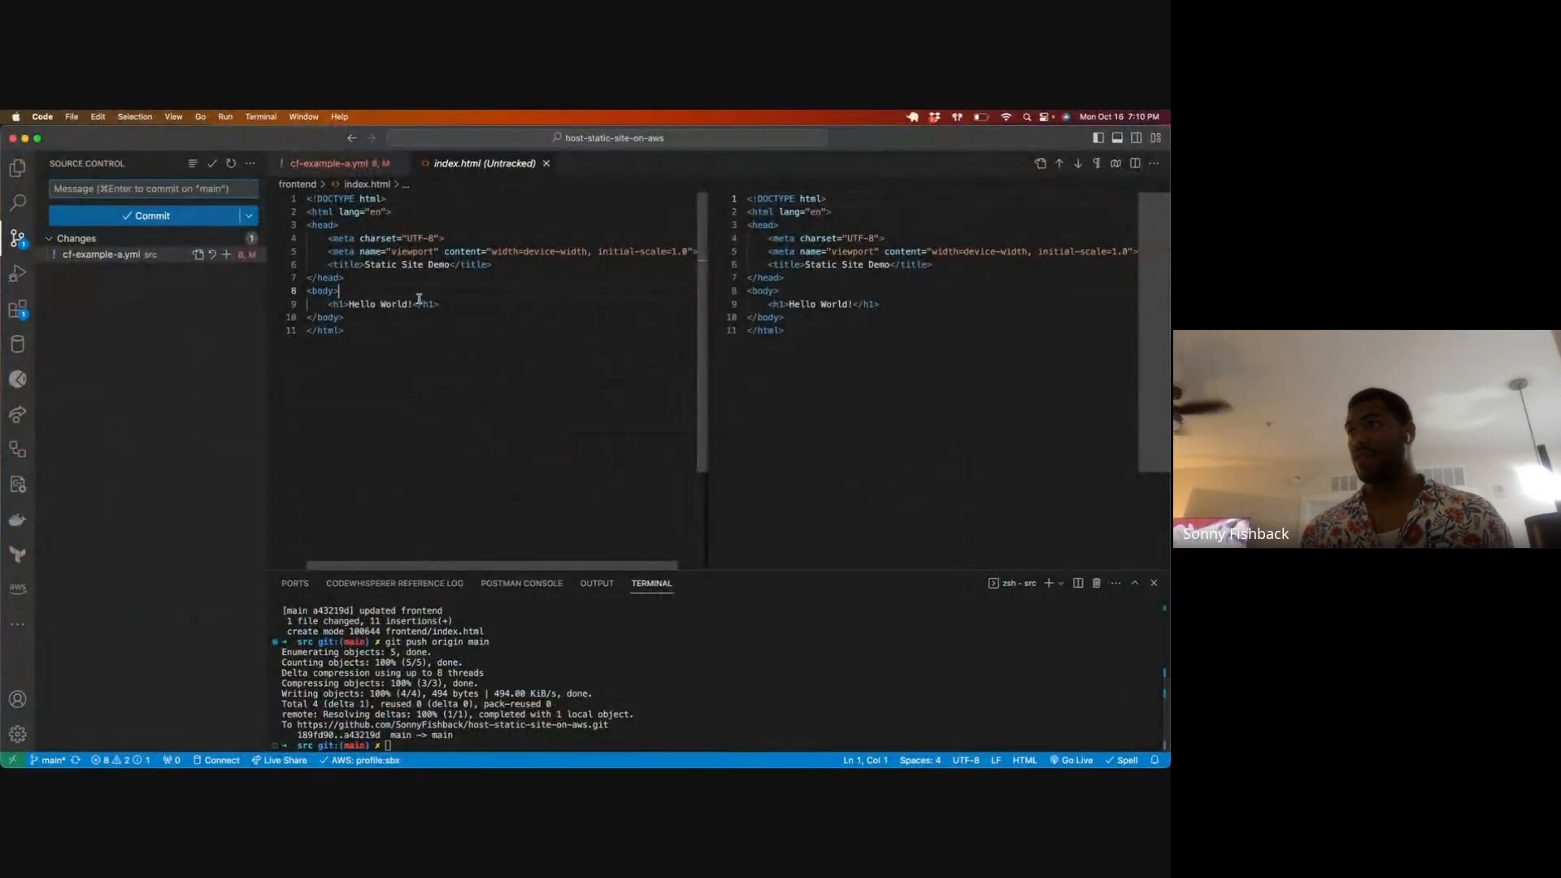
key("BackSpace")
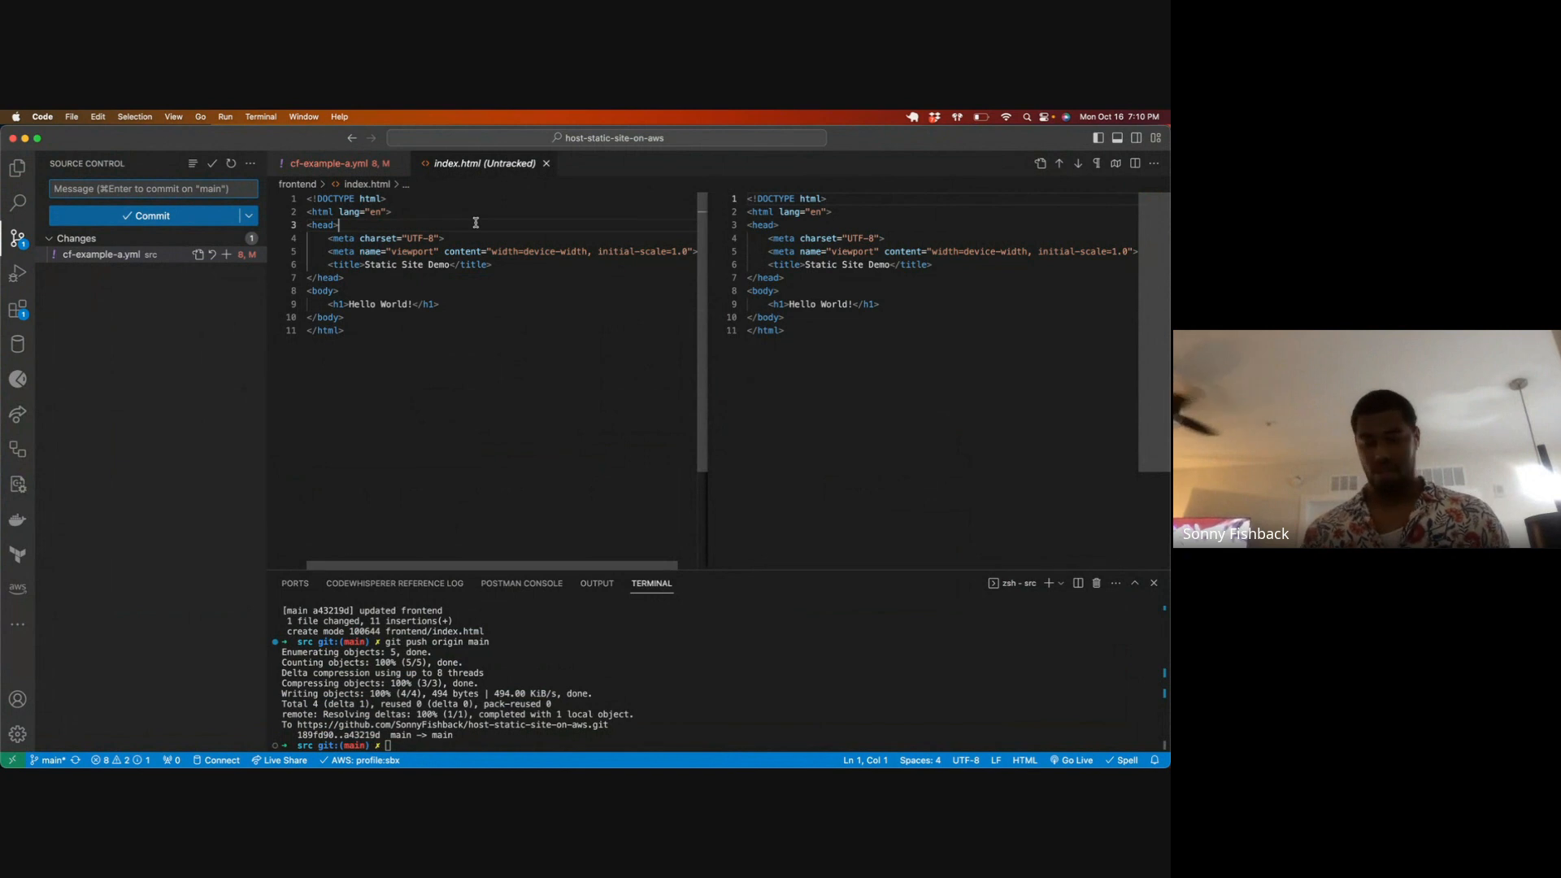
key("super+p")
type("ind")
key("Return")
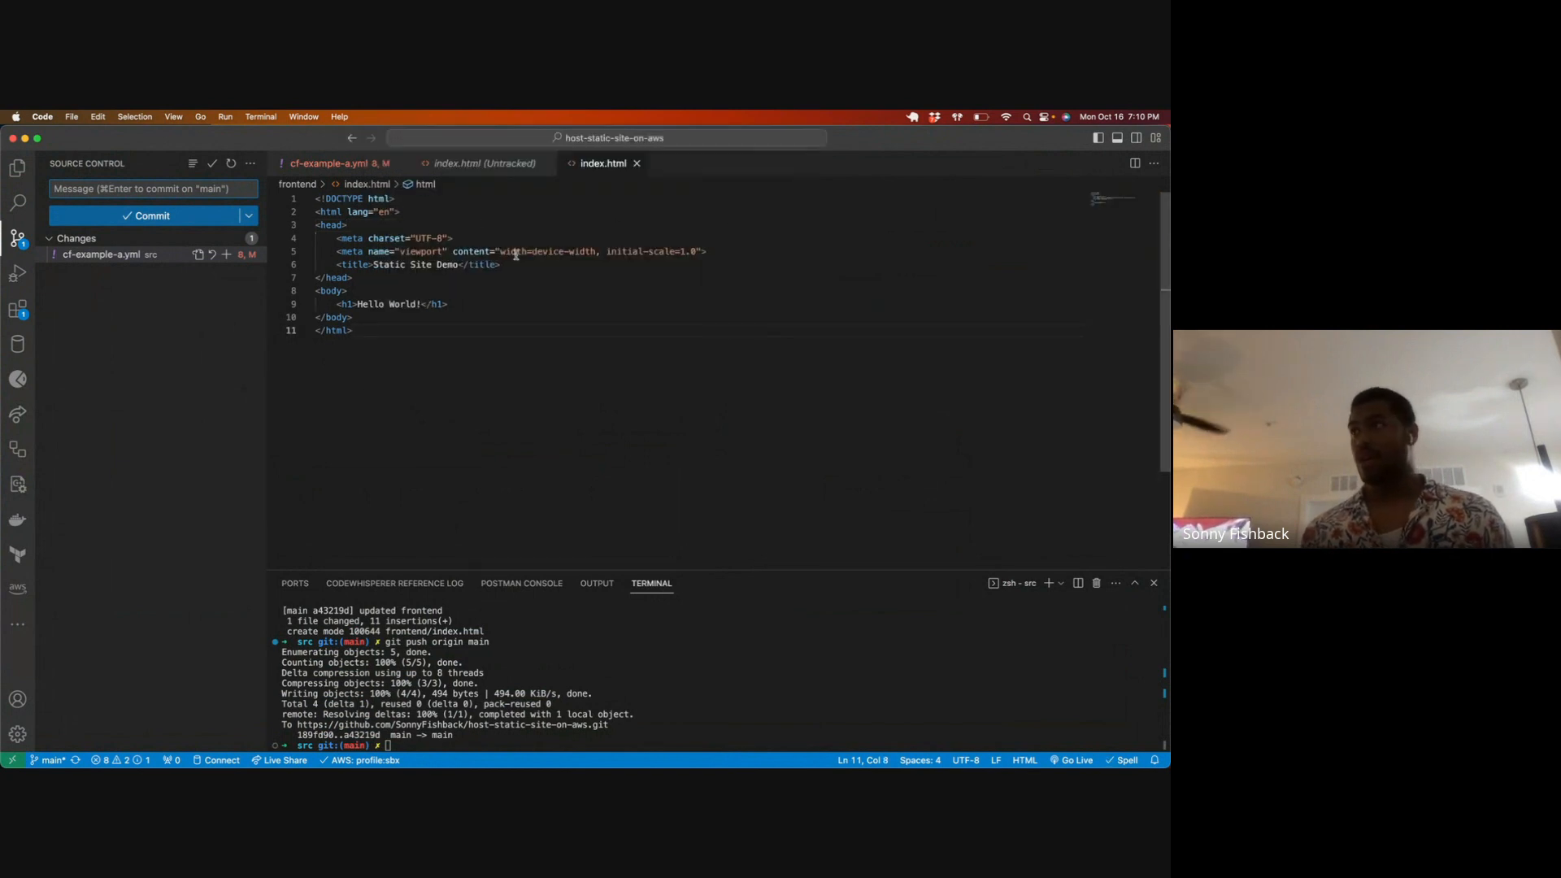
left_click(422, 304)
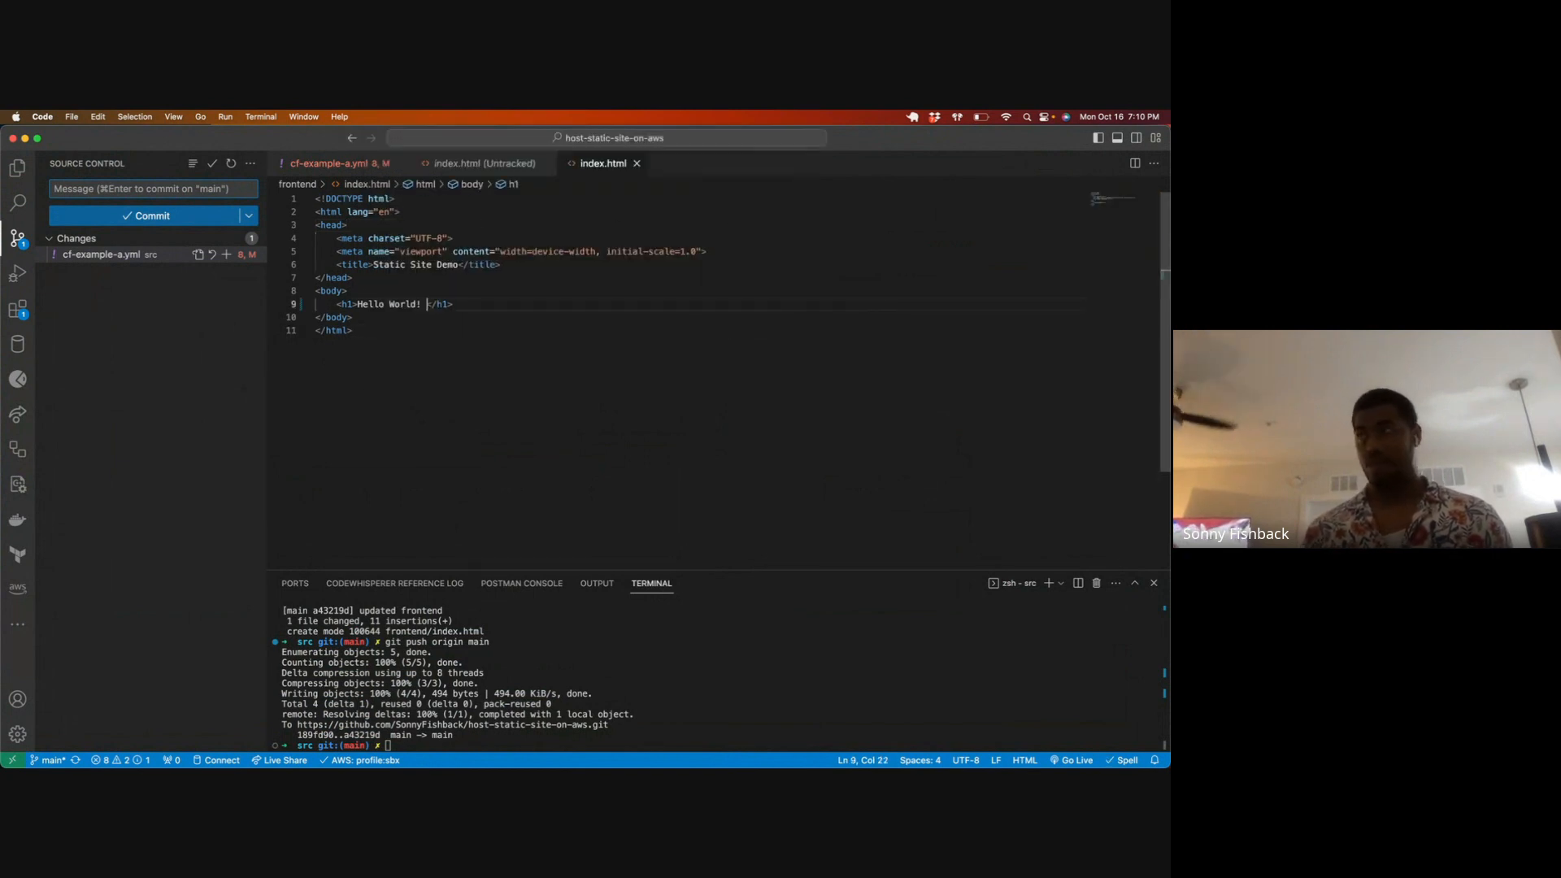
type("Again")
key("super+s")
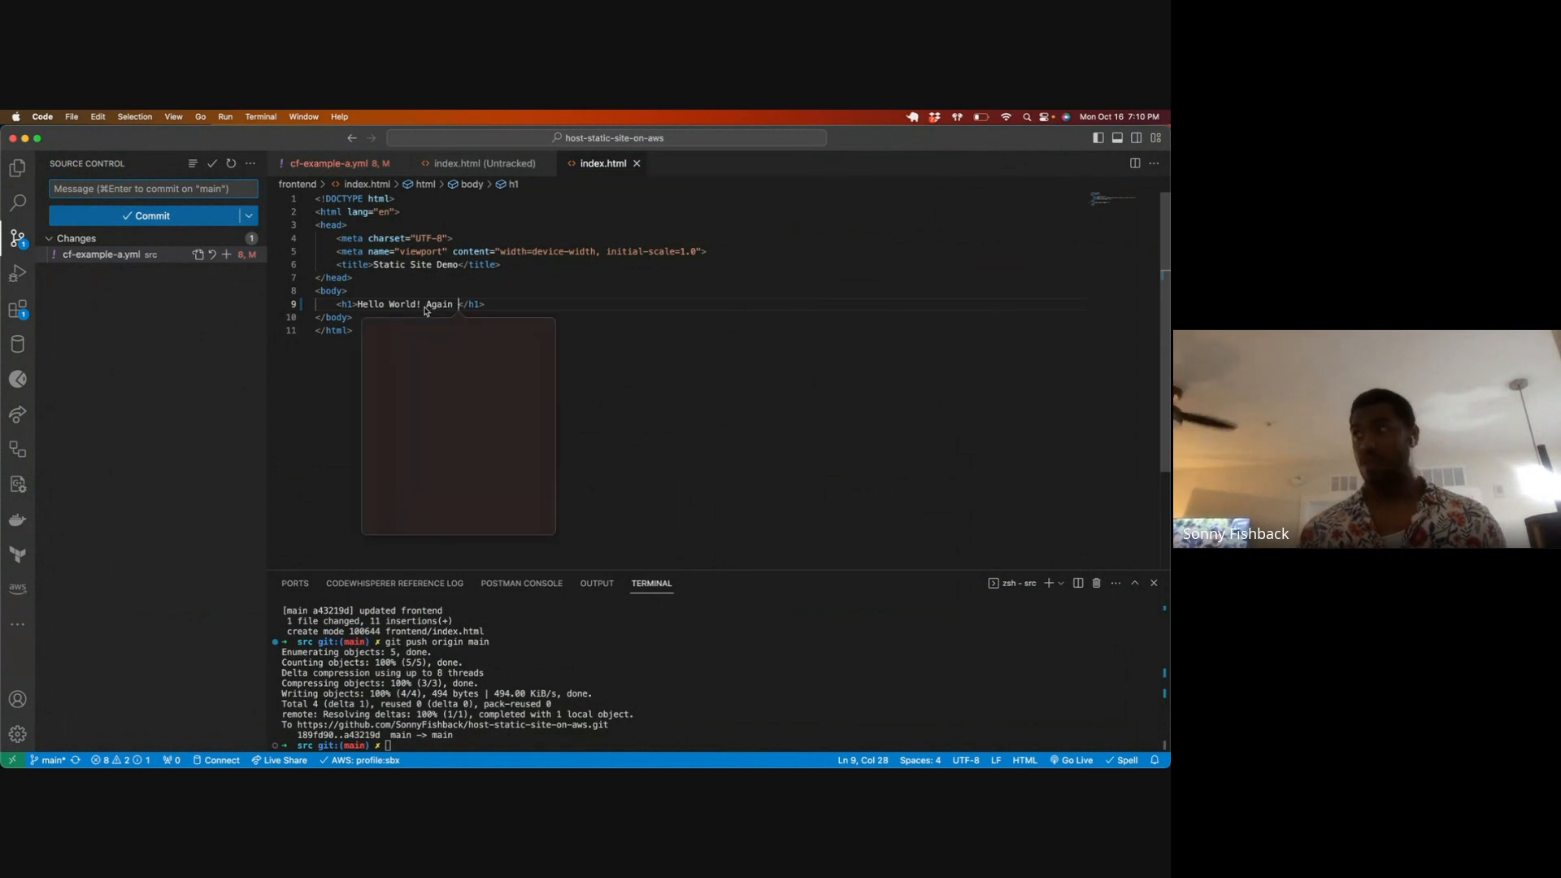
scroll(427, 310, "down", 5)
scroll(436, 289, "up", 5)
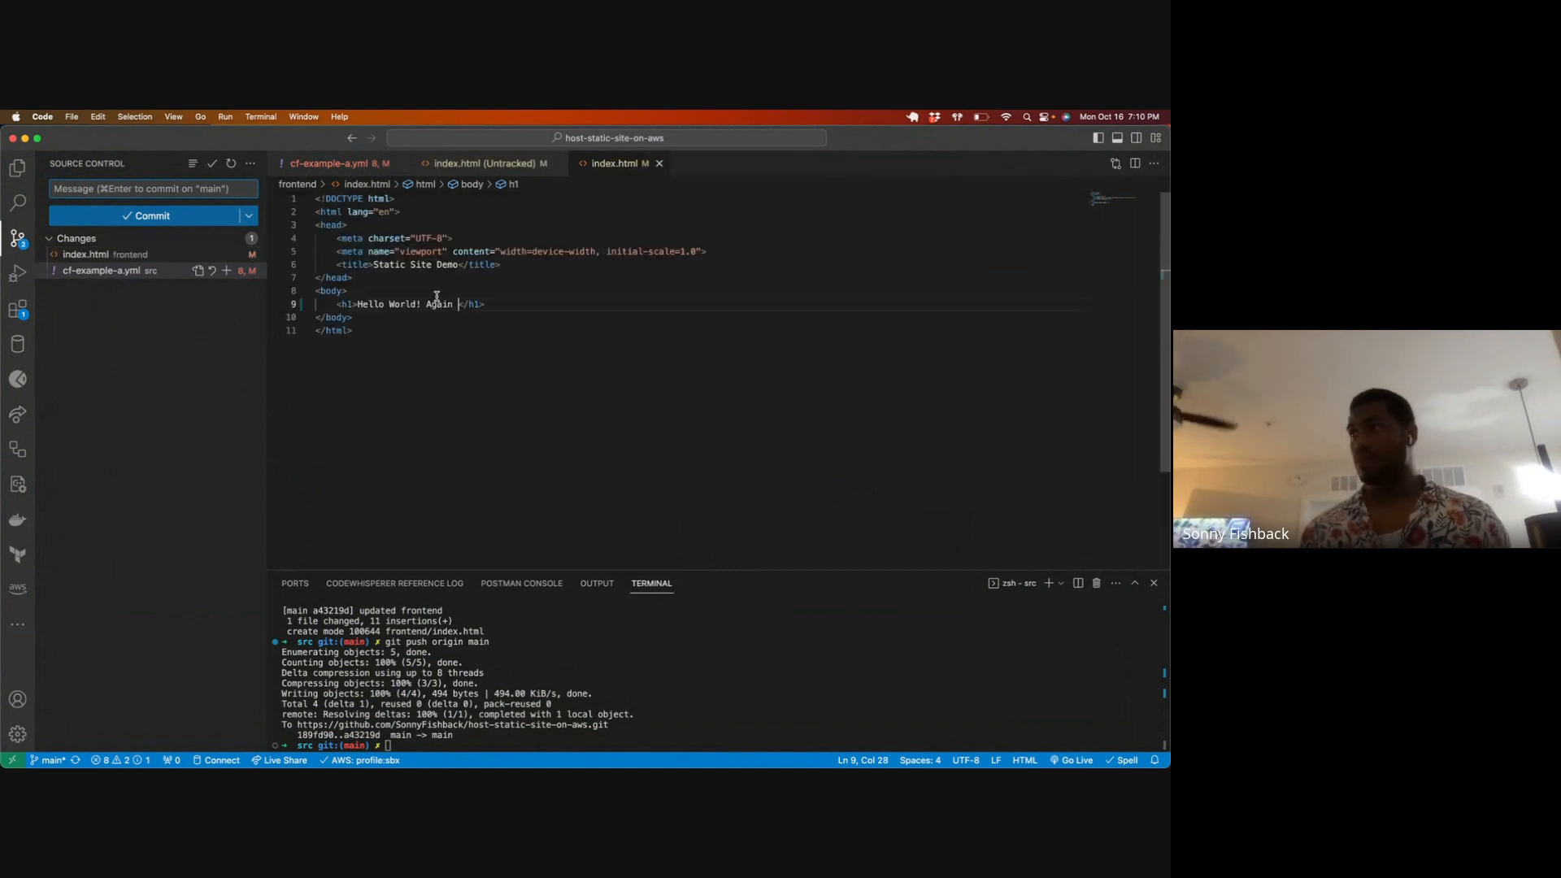
key("ctrl+super+space")
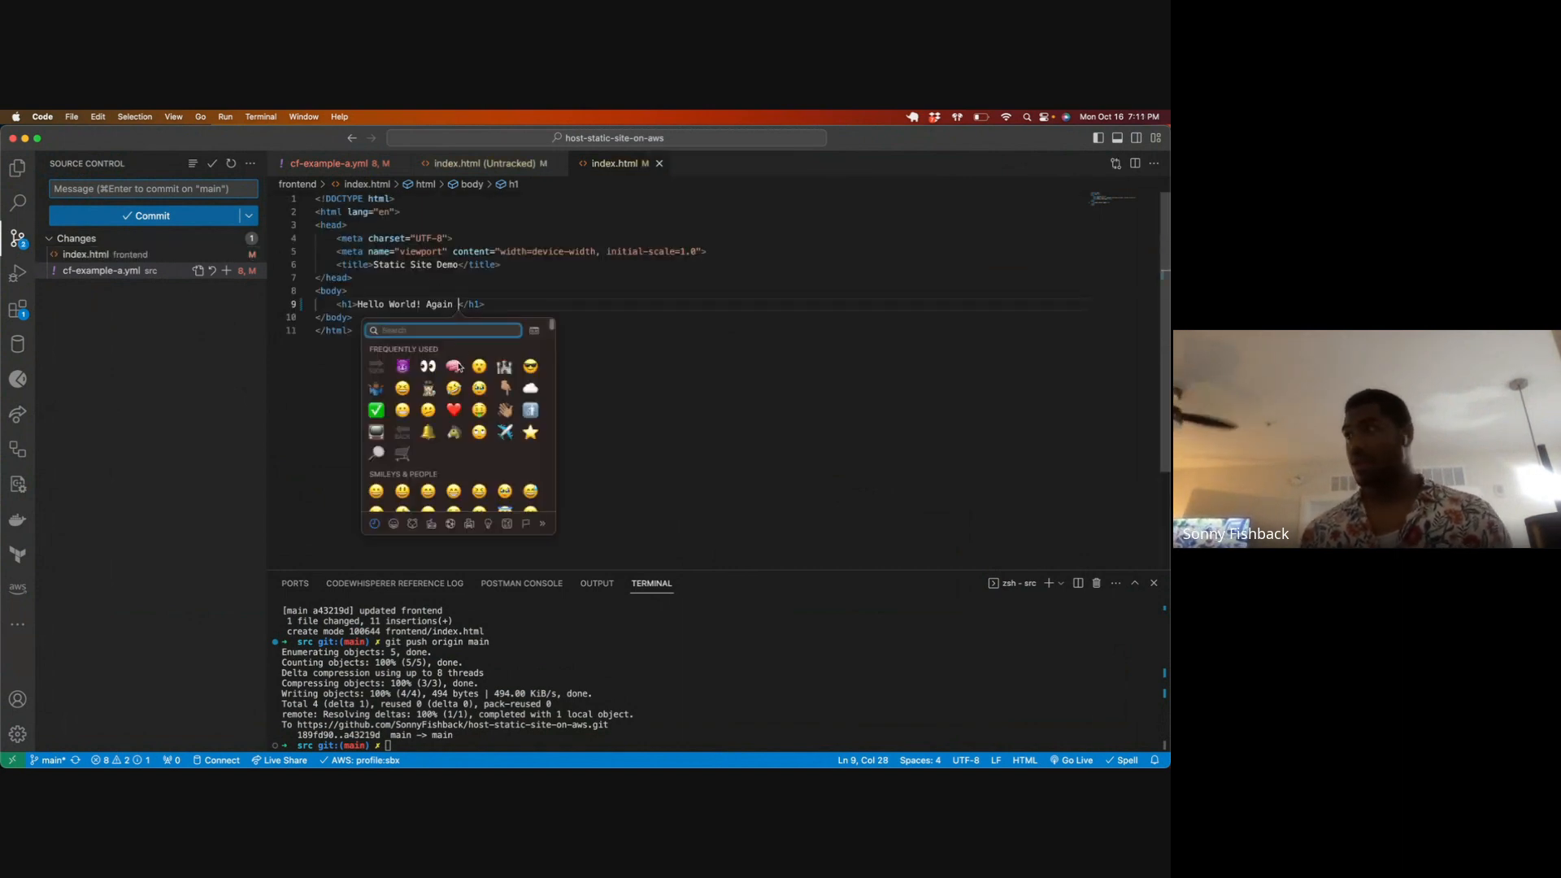
left_click(548, 295)
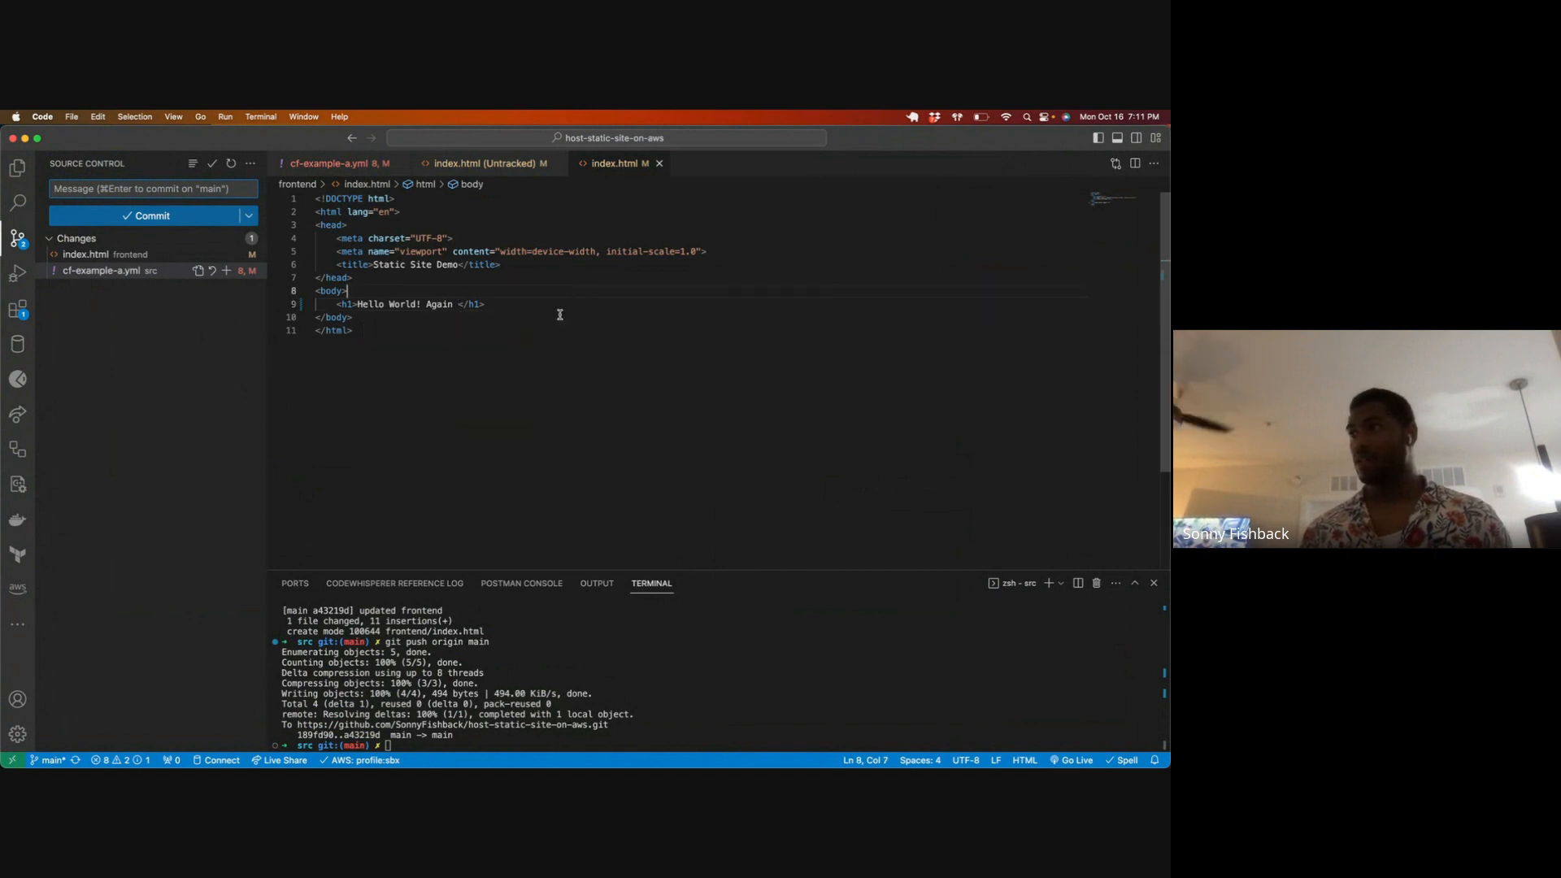
Step: Open the source changes of frontend/index.html and stage the file for commit
left_click(443, 329)
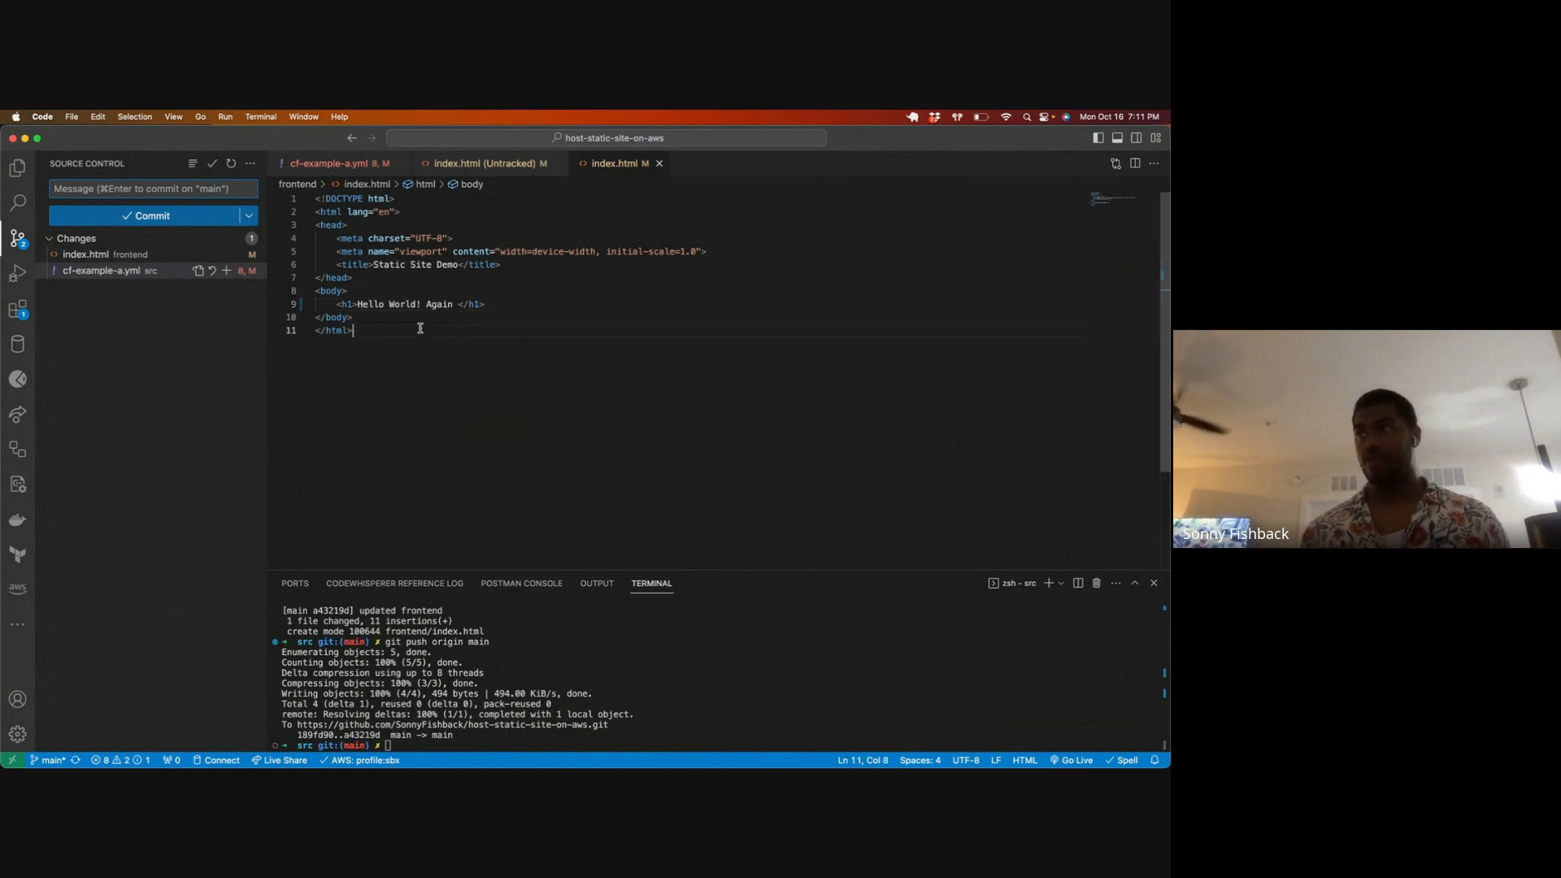
left_click(149, 254)
right_click(149, 254)
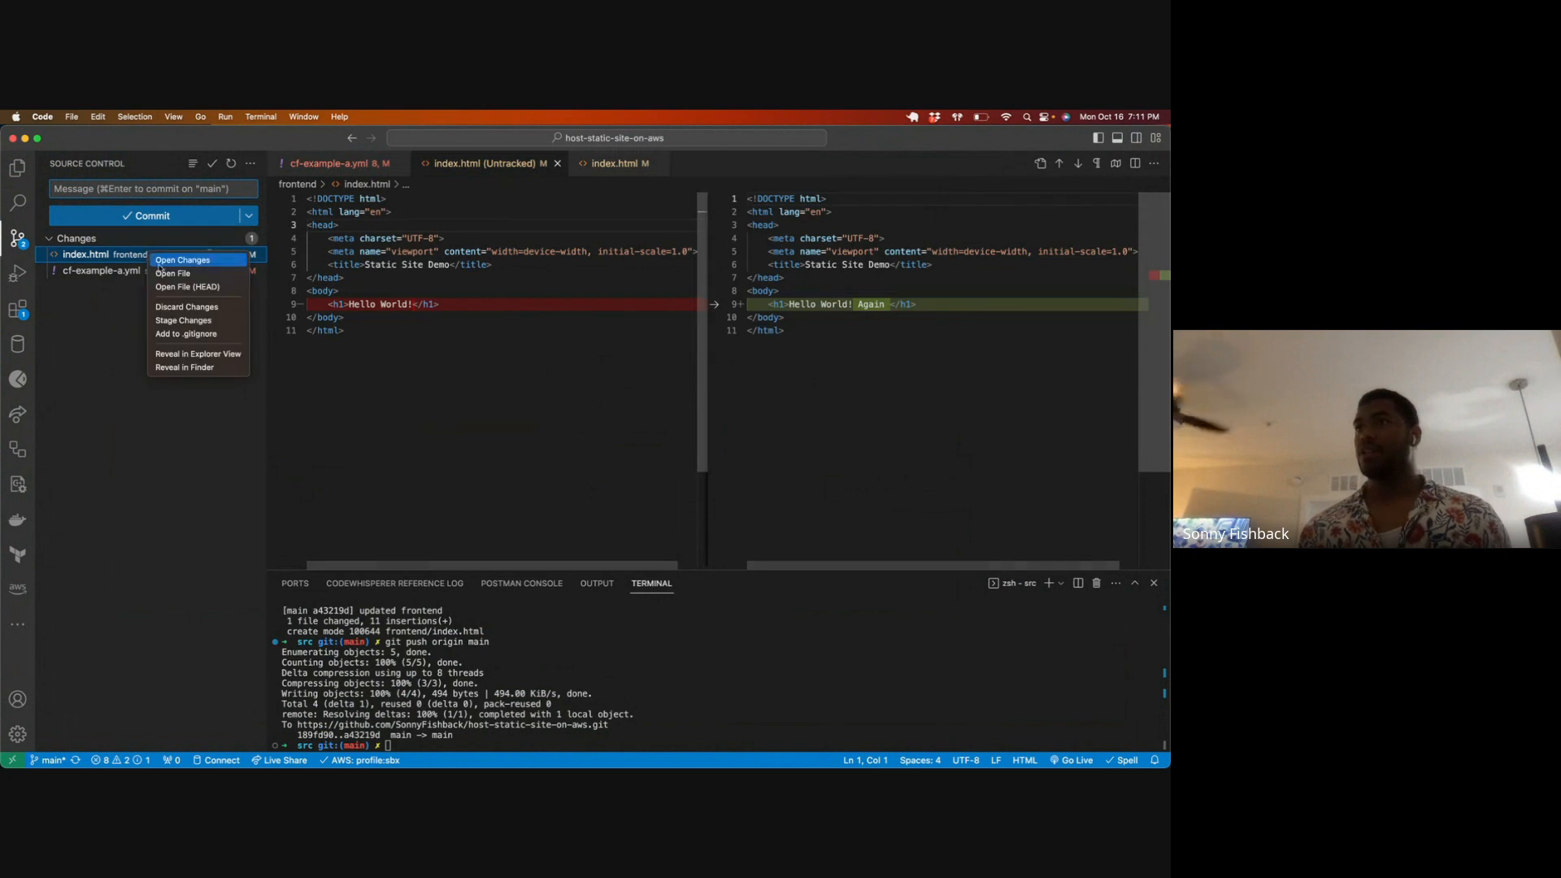
left_click(212, 325)
Step: Commit the staged file from the terminal with the message "aldfgjakjfg " and push to origin main
type("git commit -m \"aldfgjakjfg")
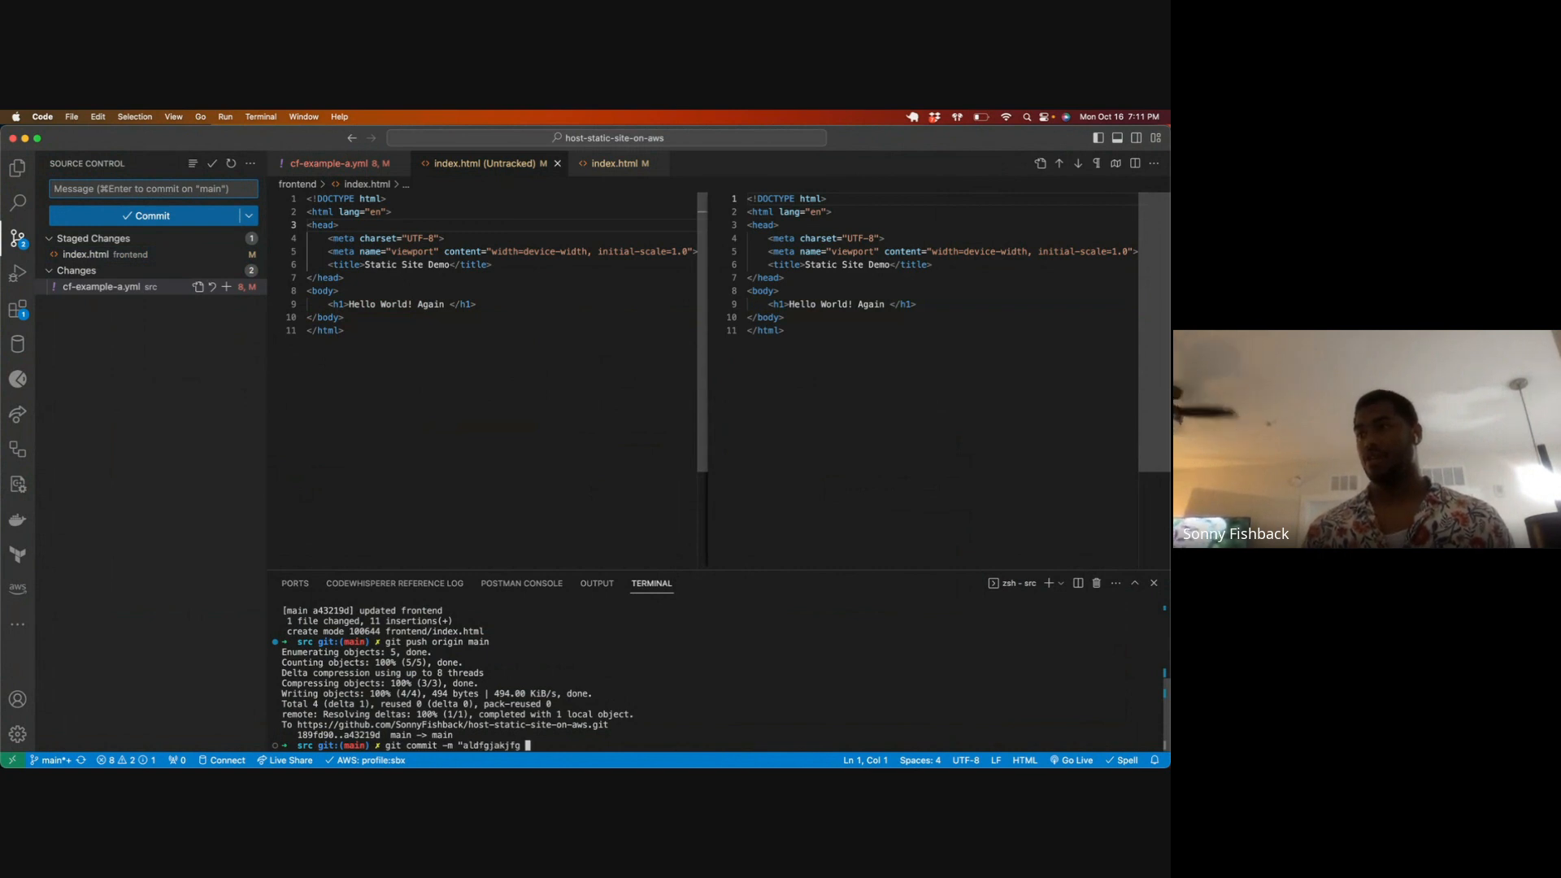
type(" \"")
key("Return")
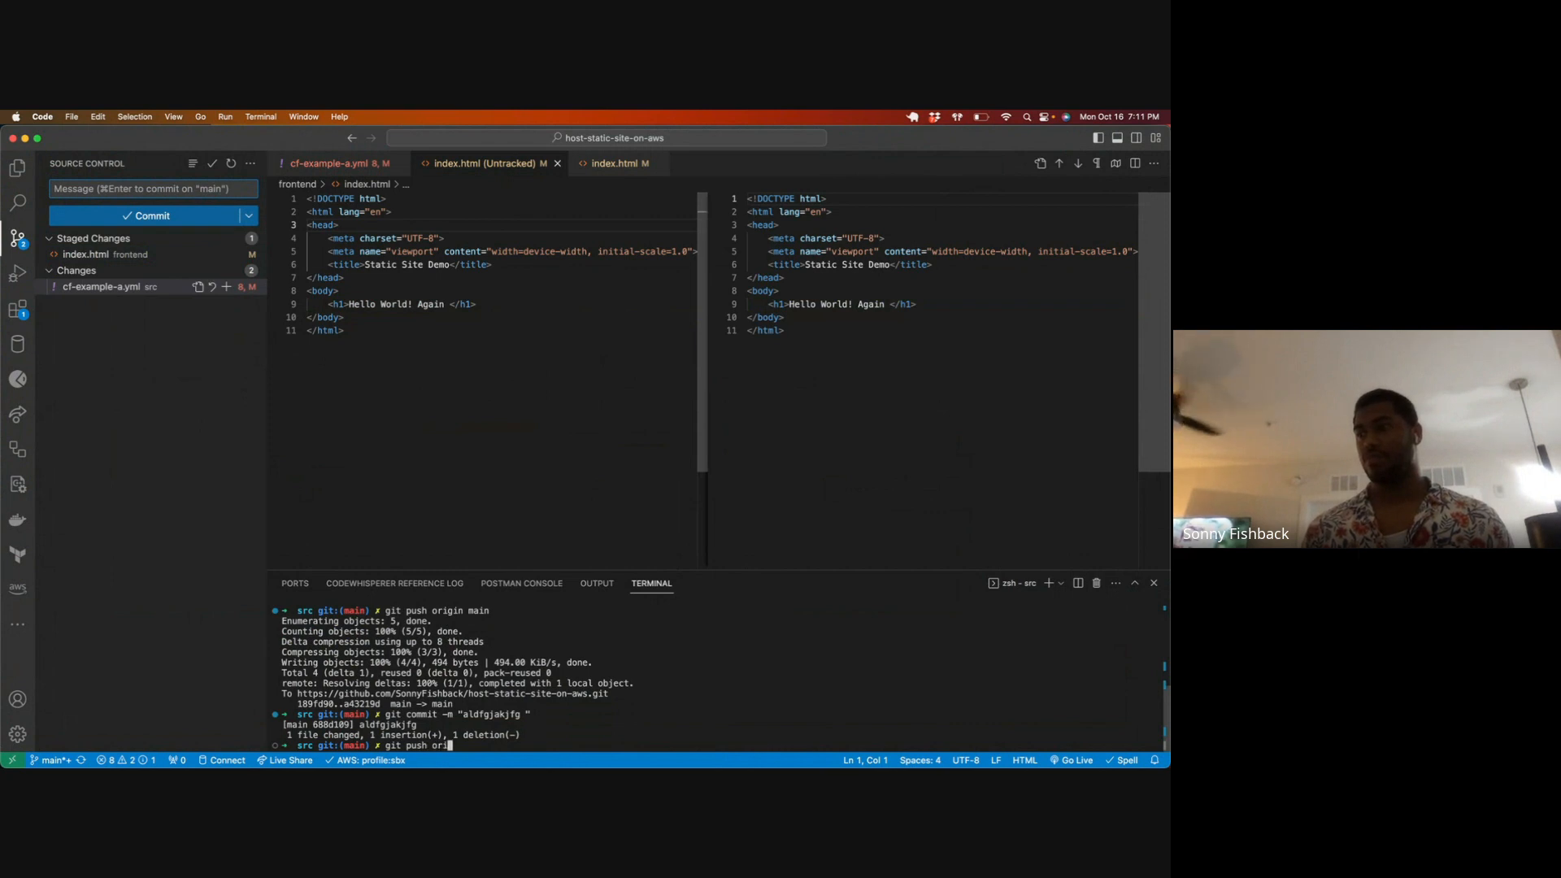
type("git push origin main")
key("Return")
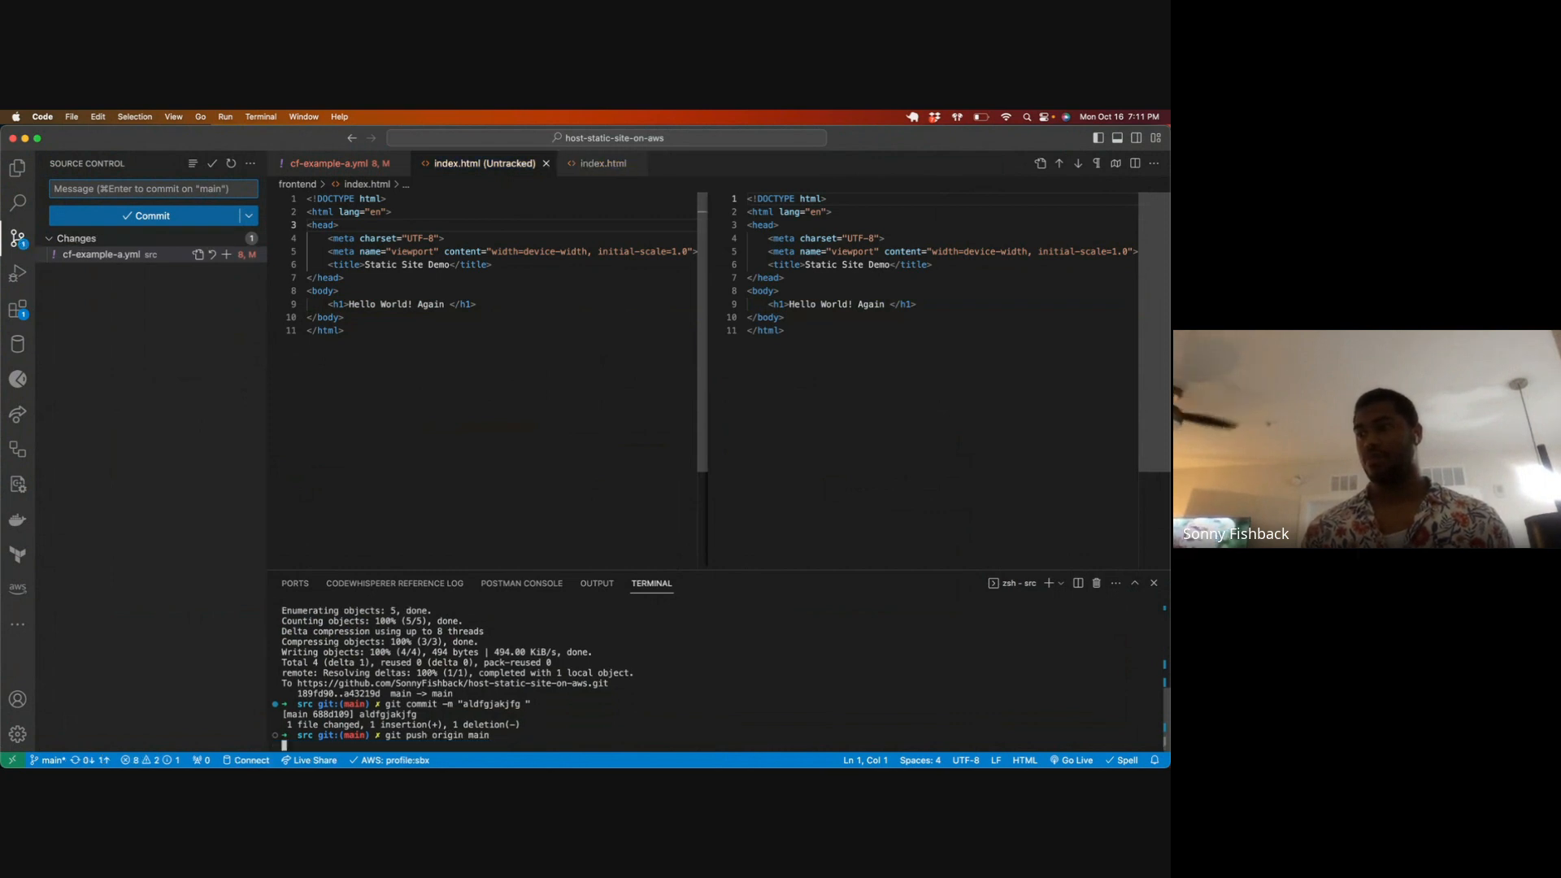
Step: Switch to Chrome and open the build job of the aldfgjakjfg run in the Deploy Frontend to AWS S3 Bucket workflow
key("ctrl+Up")
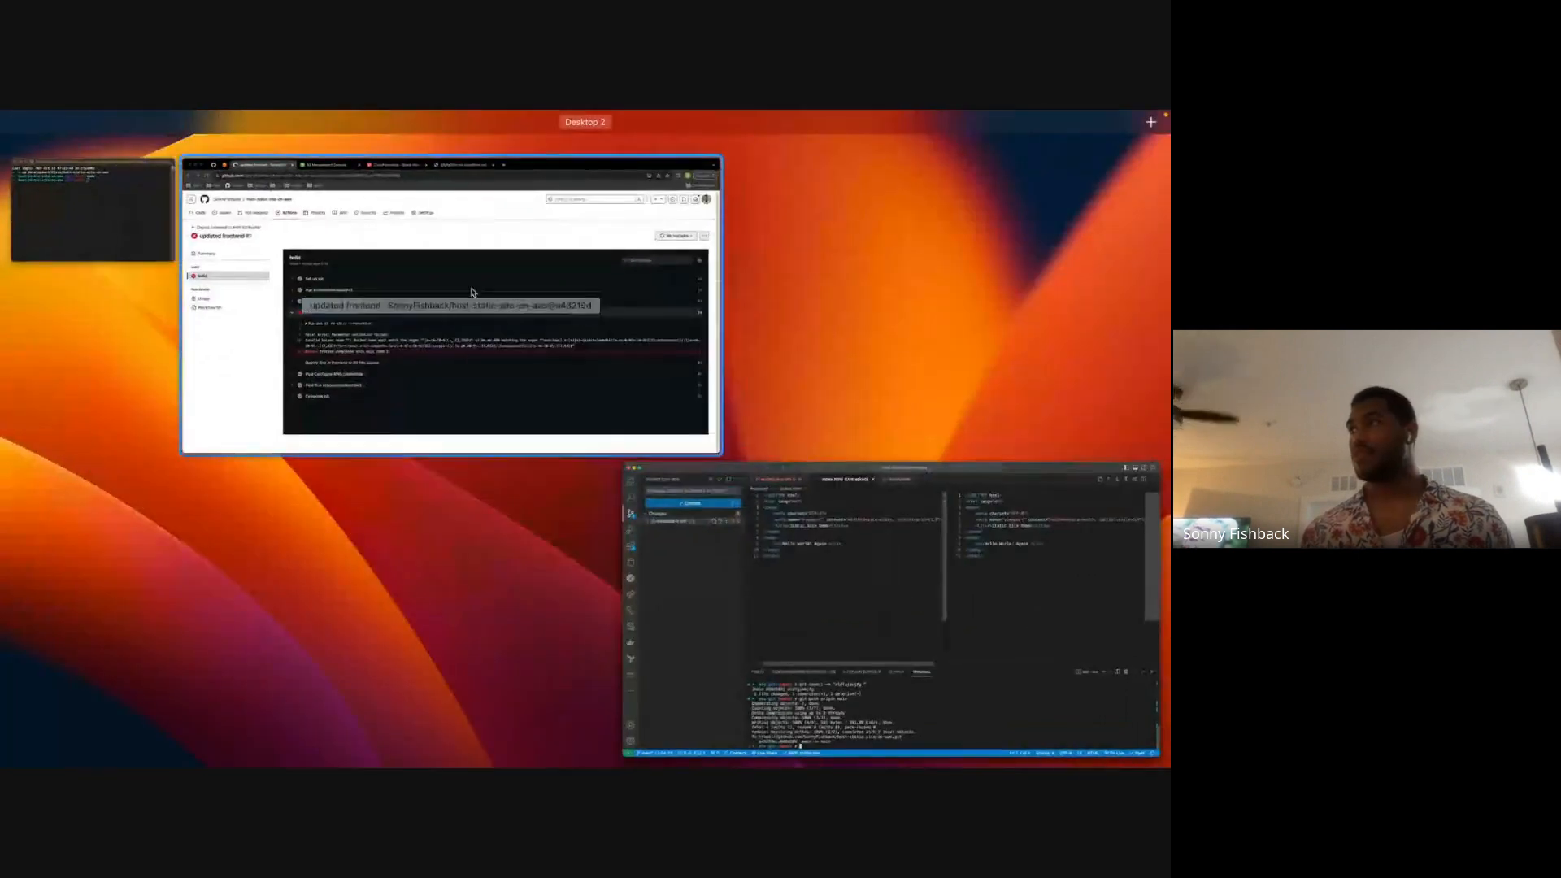
left_click(471, 293)
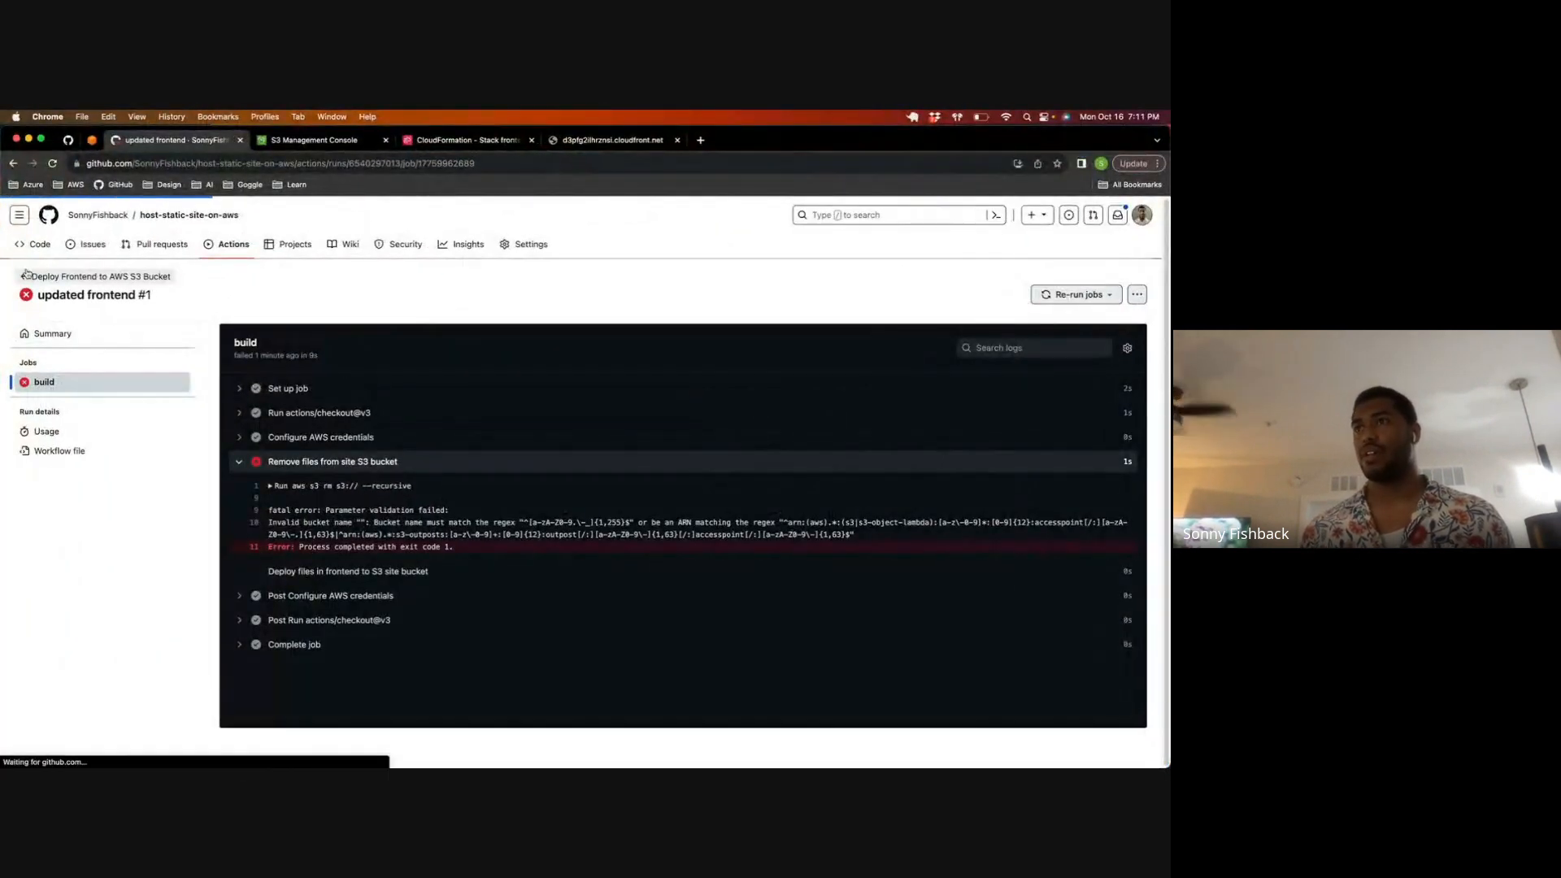
left_click(42, 275)
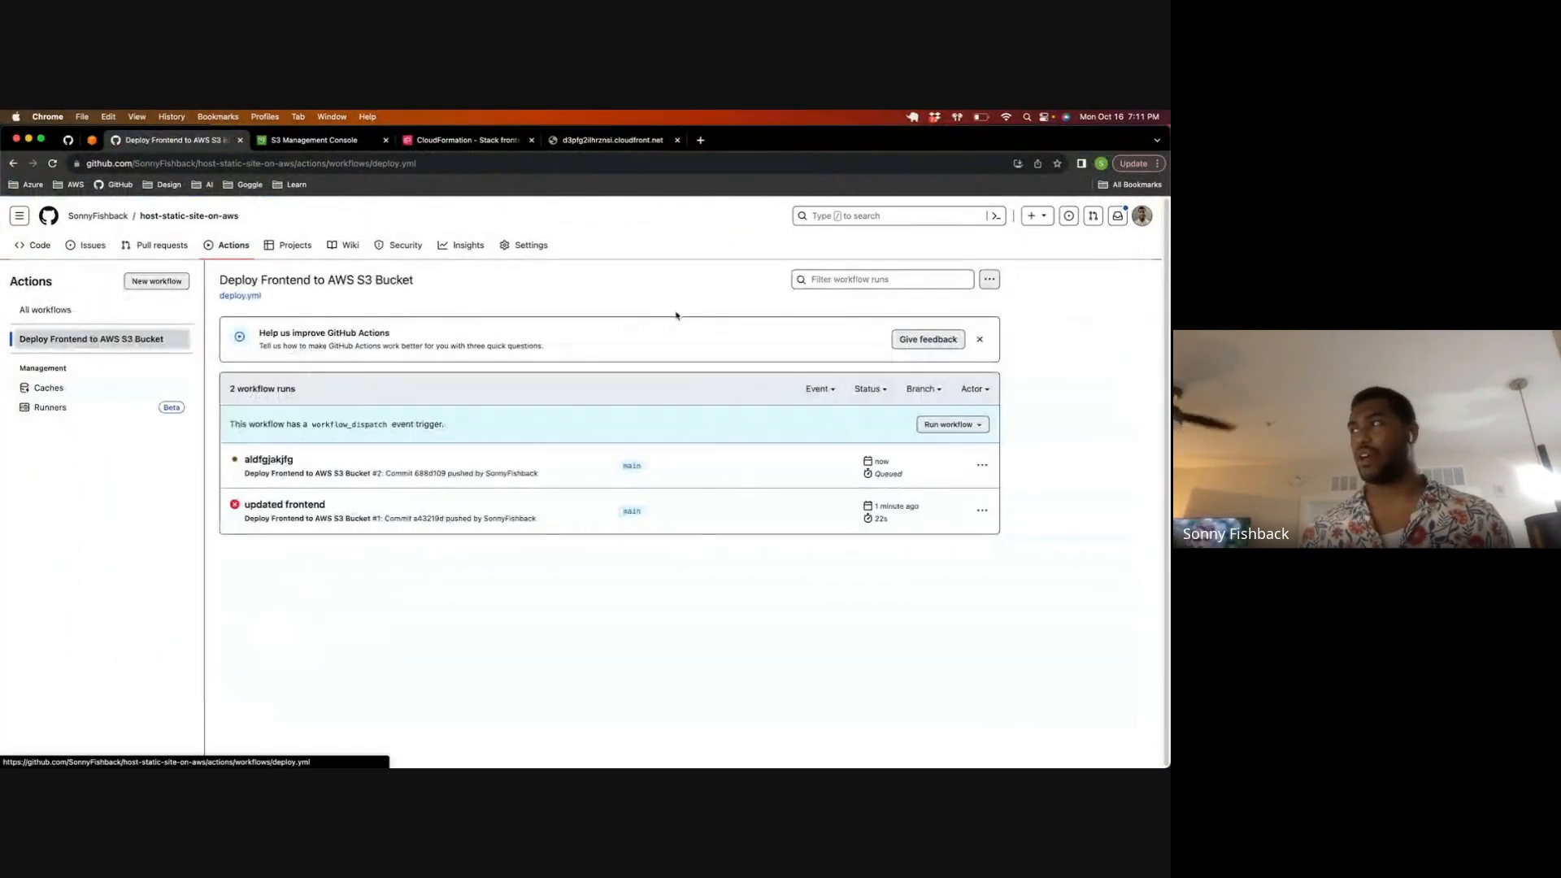
left_click(273, 461)
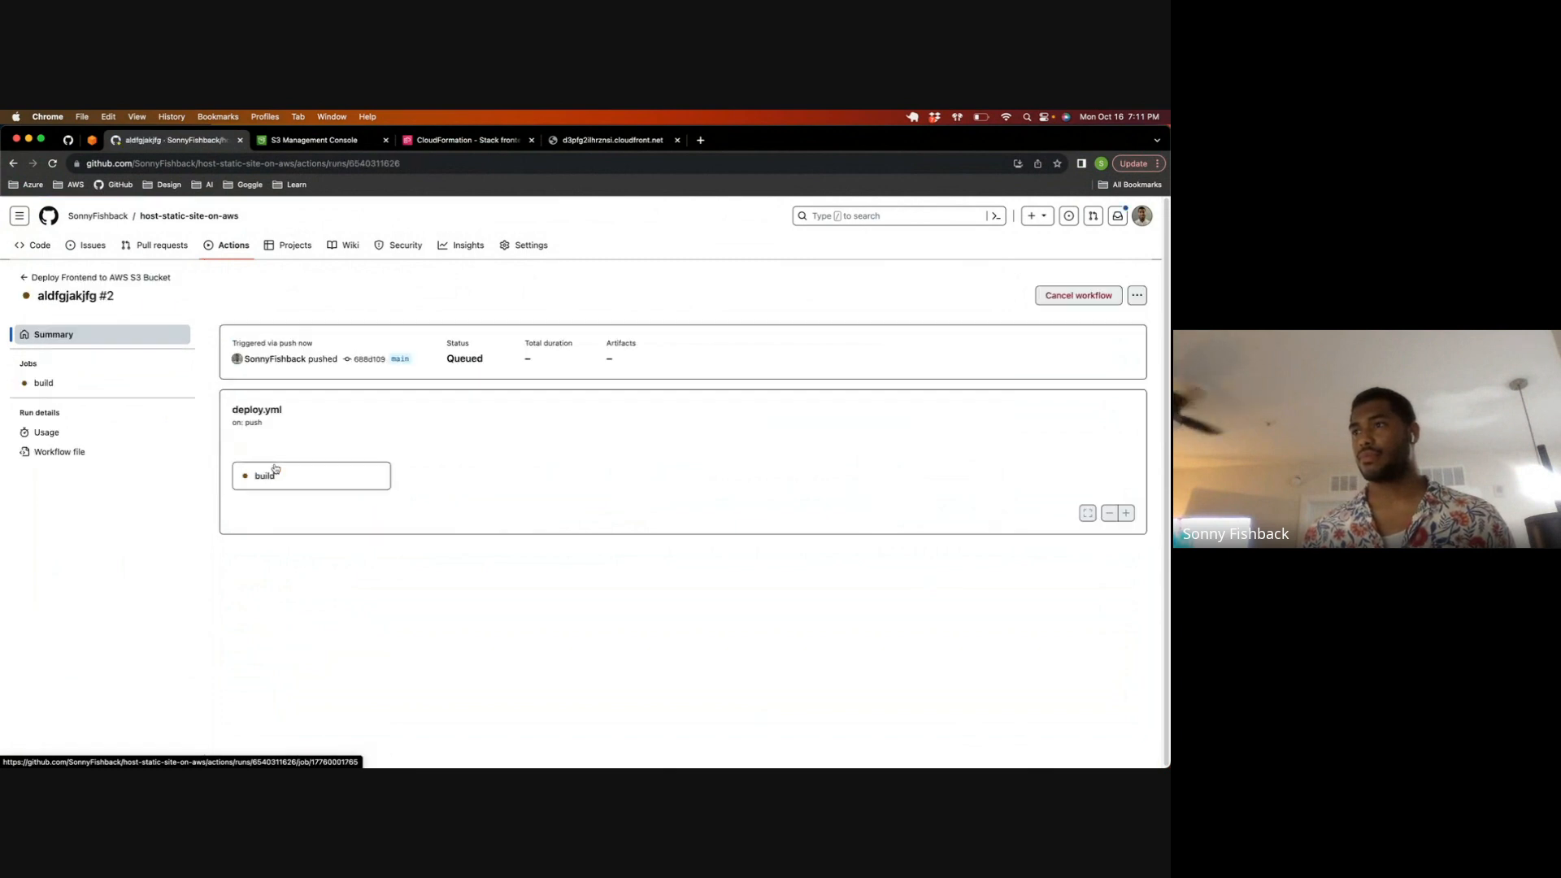
left_click(285, 480)
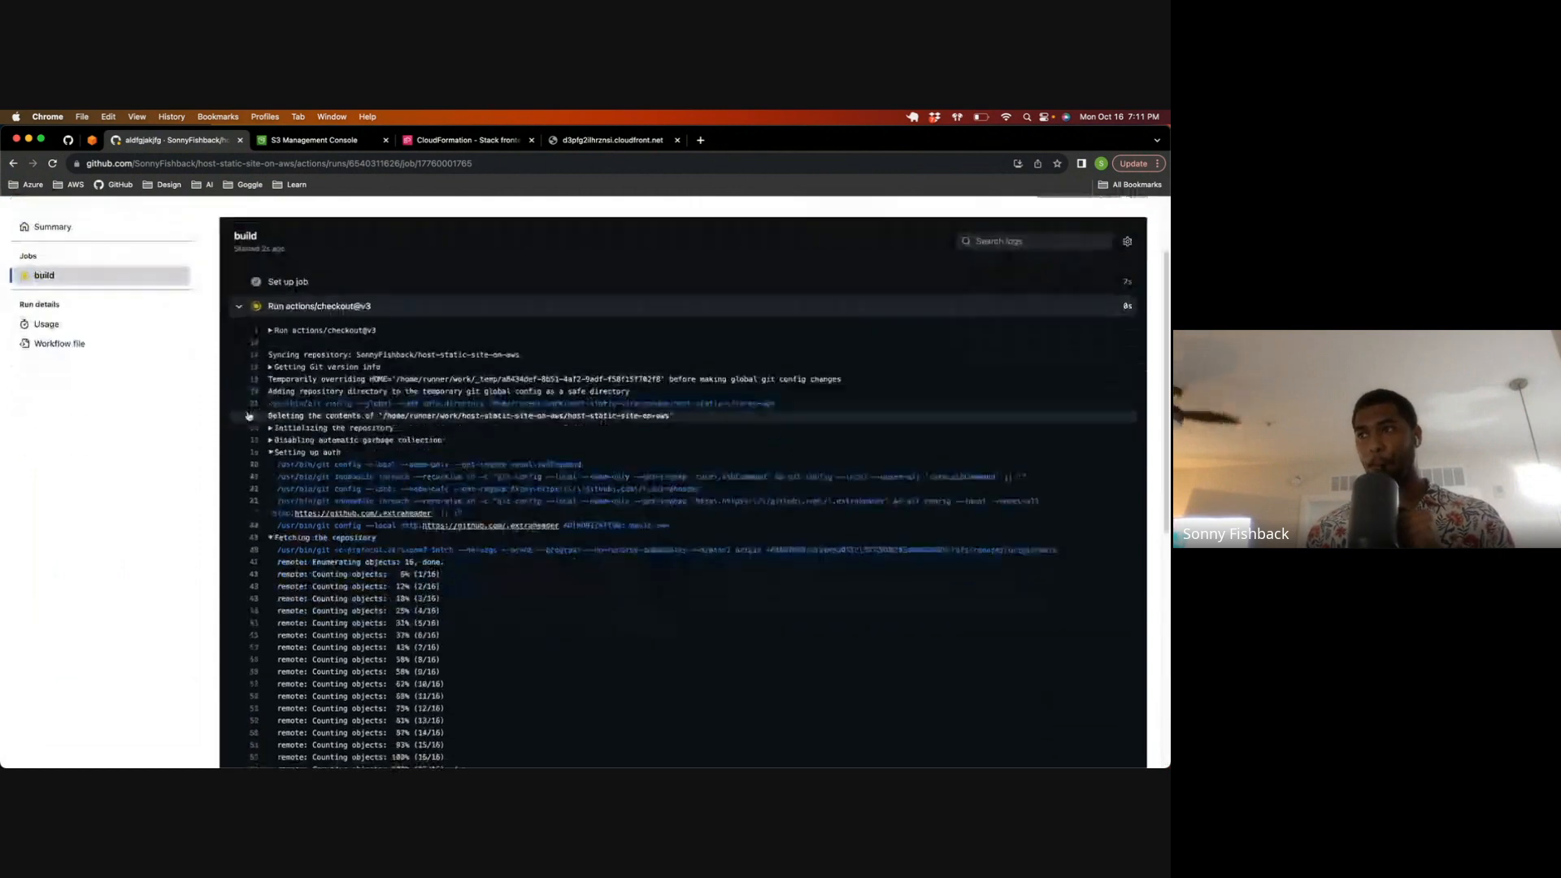
Step: Examine the build log at "Remove files from site S3 bucket" and expand the details of its aws s3 rm command
scroll(243, 384, "up", 5)
left_click(240, 414)
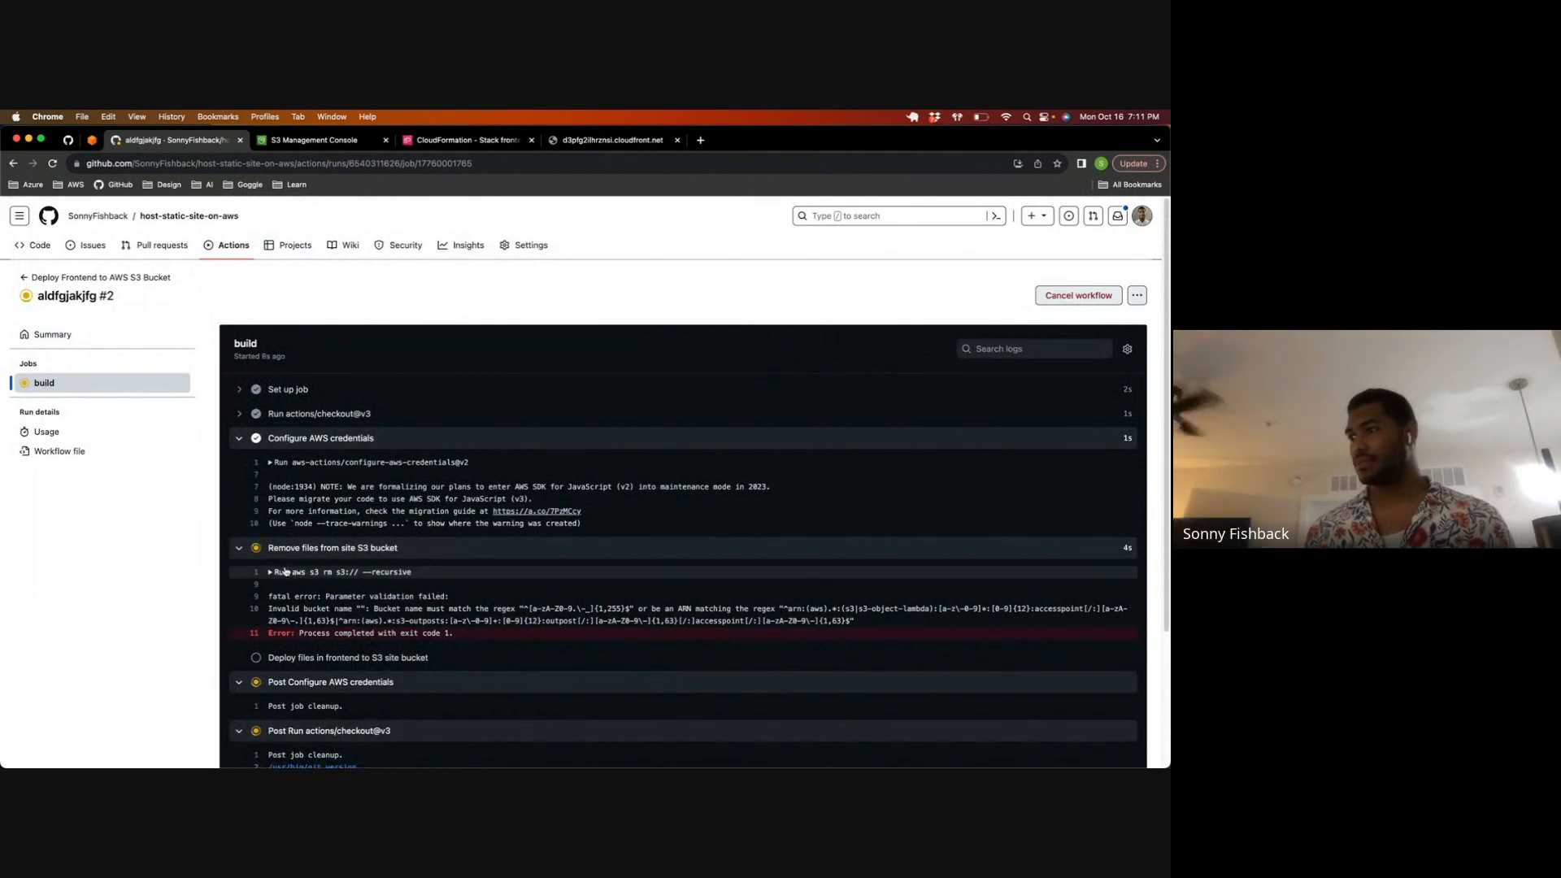
left_click(239, 462)
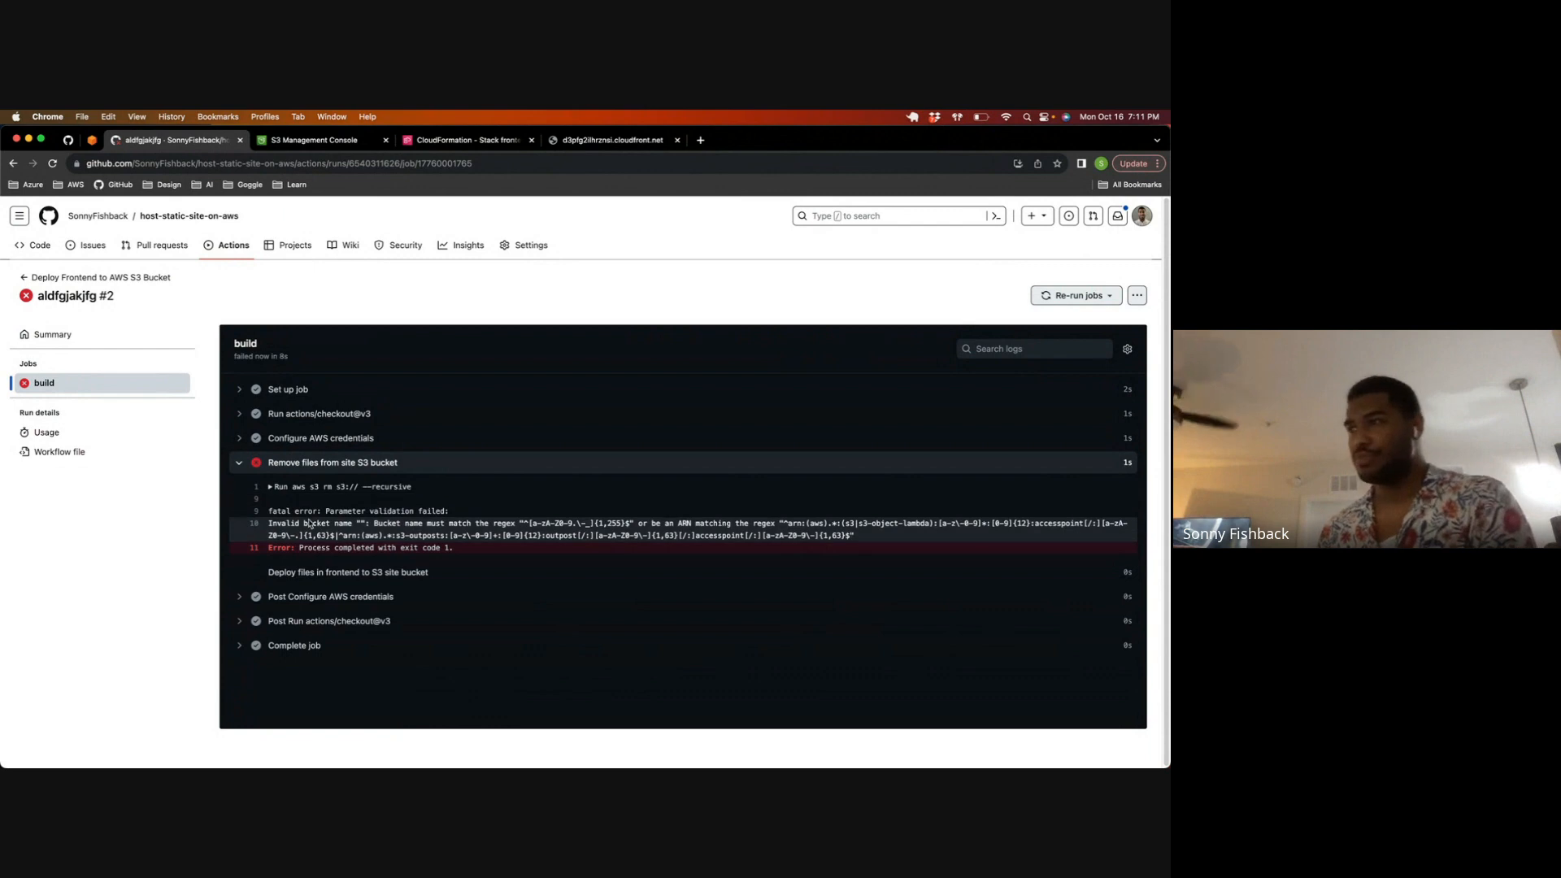
left_click(358, 487)
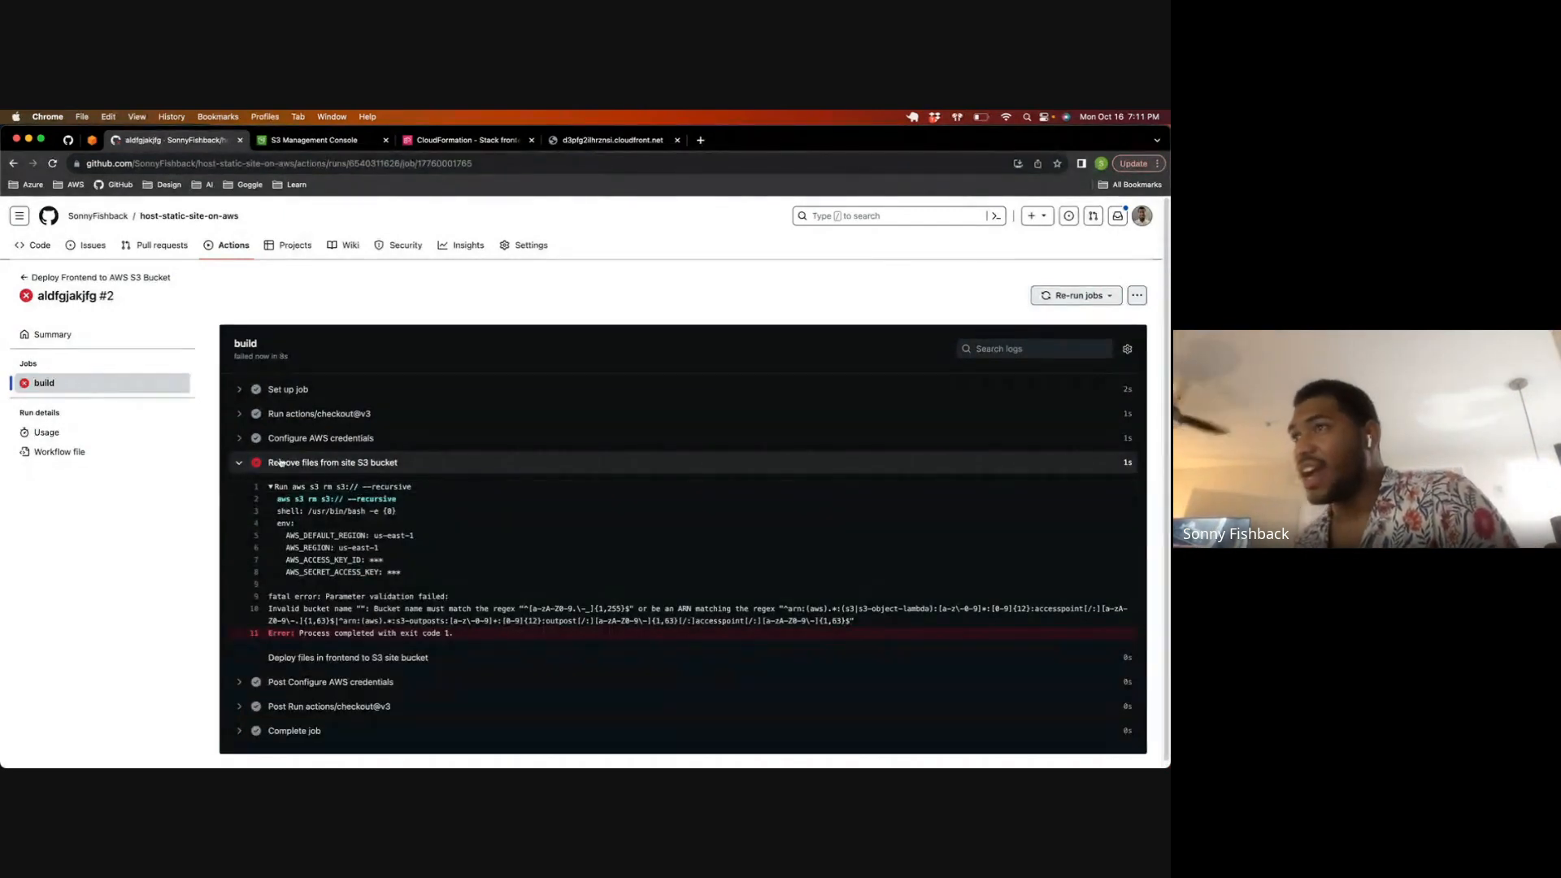
Step: Switch to Visual Studio Code, close all open editors, and open the deploy.yml workflow file
key("ctrl+Up")
left_click(315, 328)
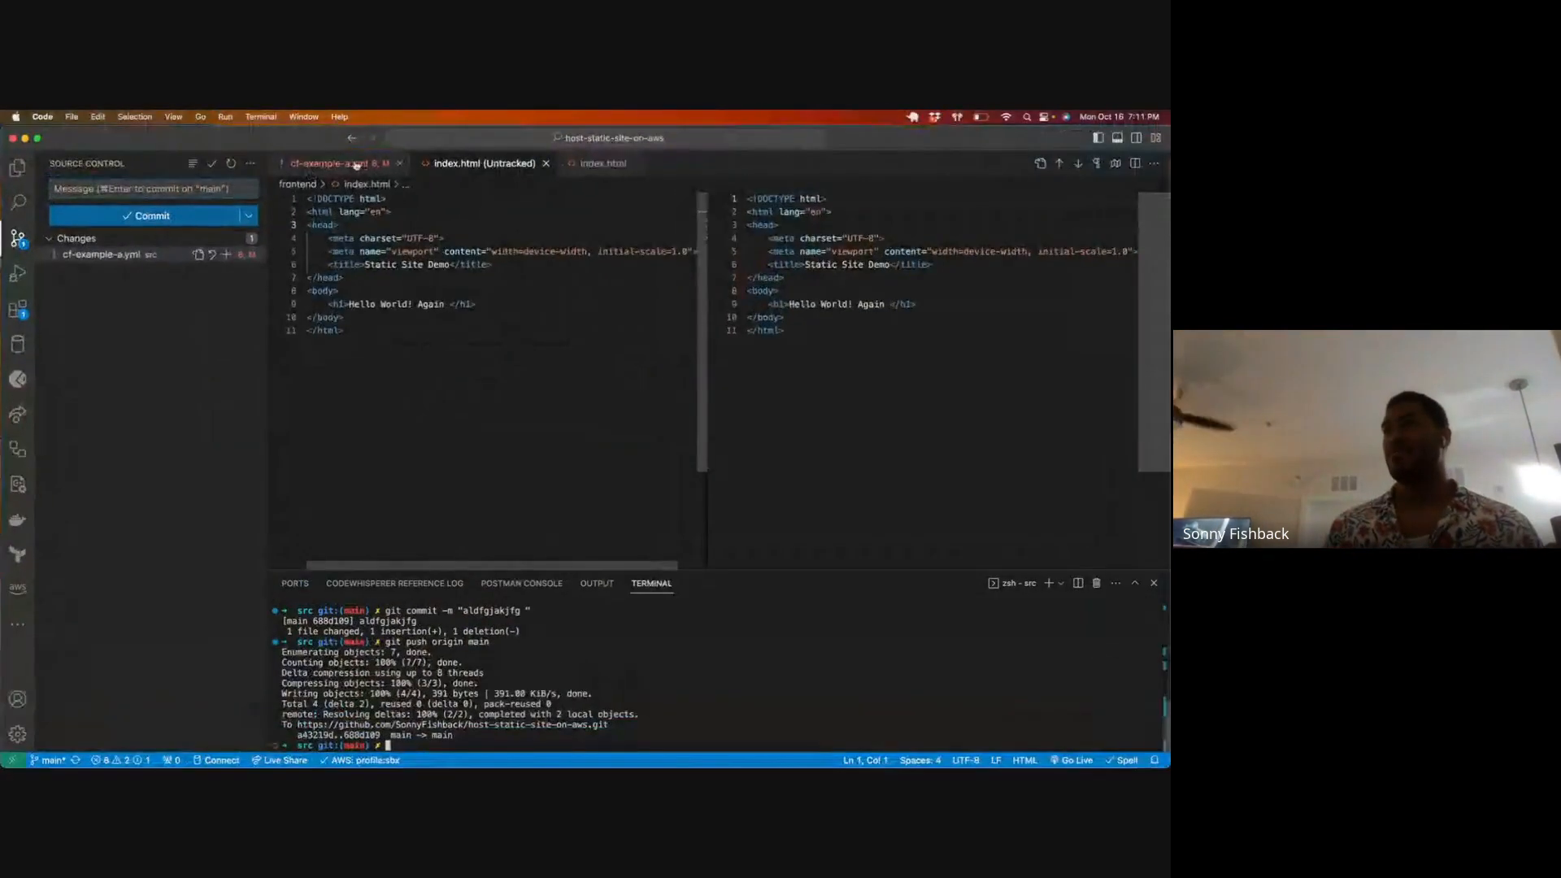
left_click(545, 163)
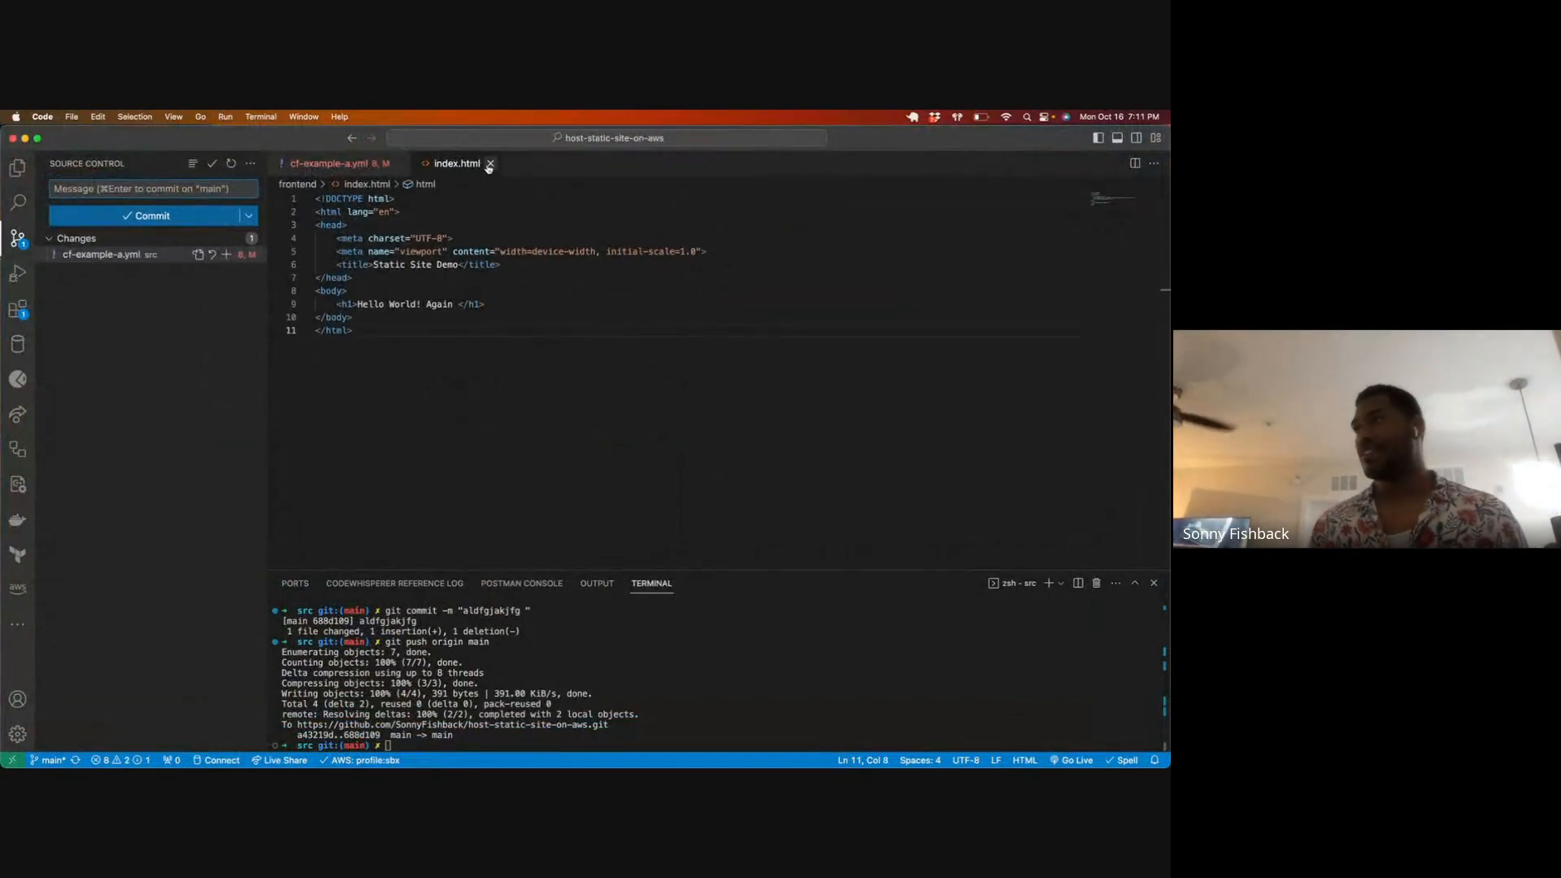
left_click(489, 164)
left_click(400, 164)
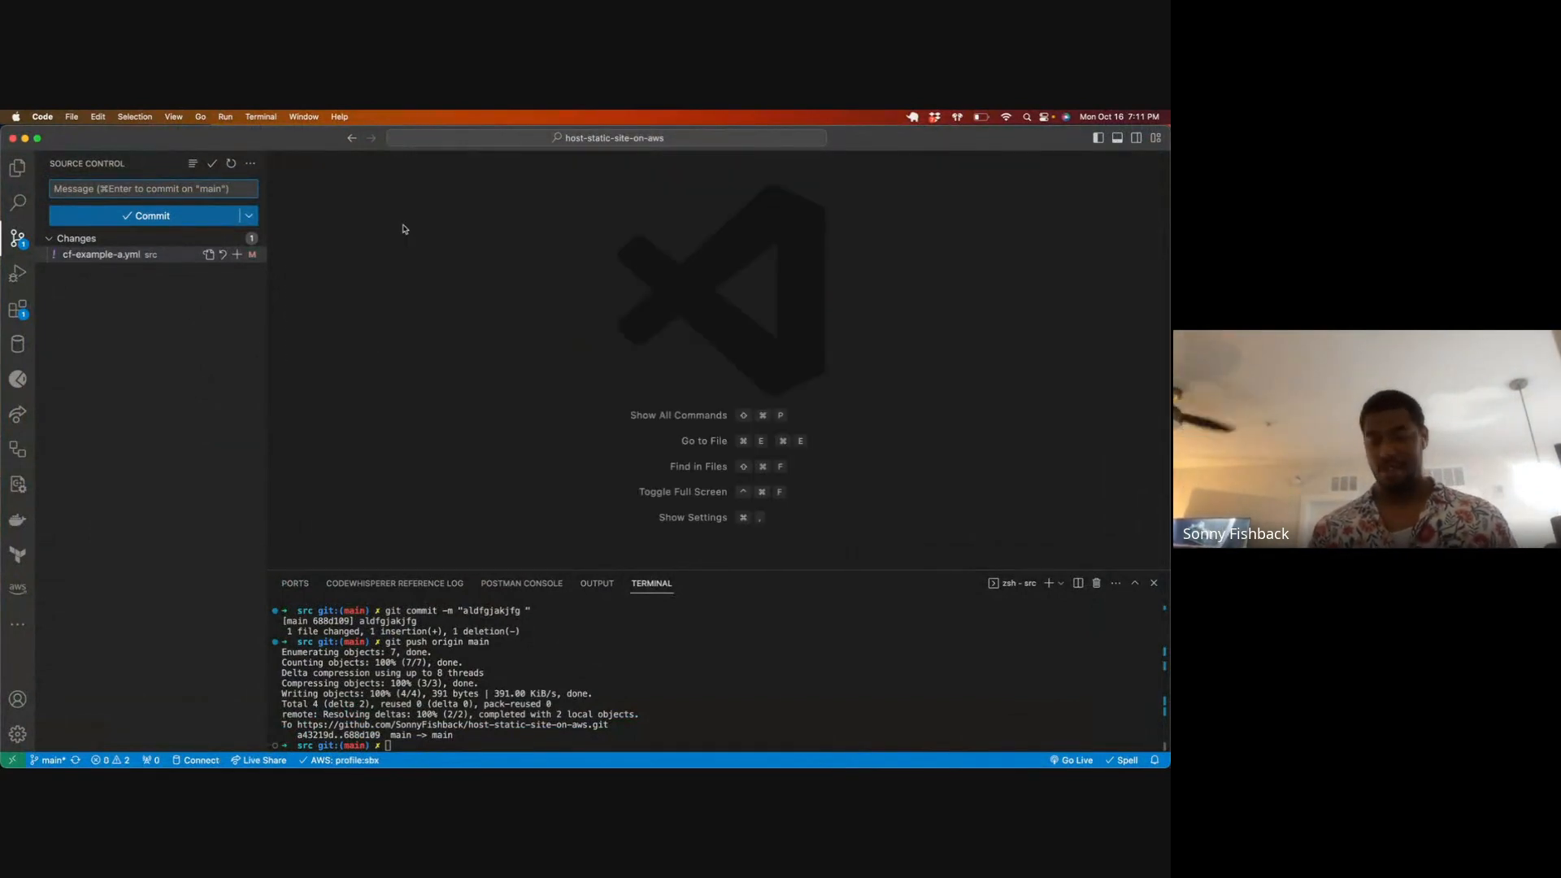
key("super+p")
key("Return")
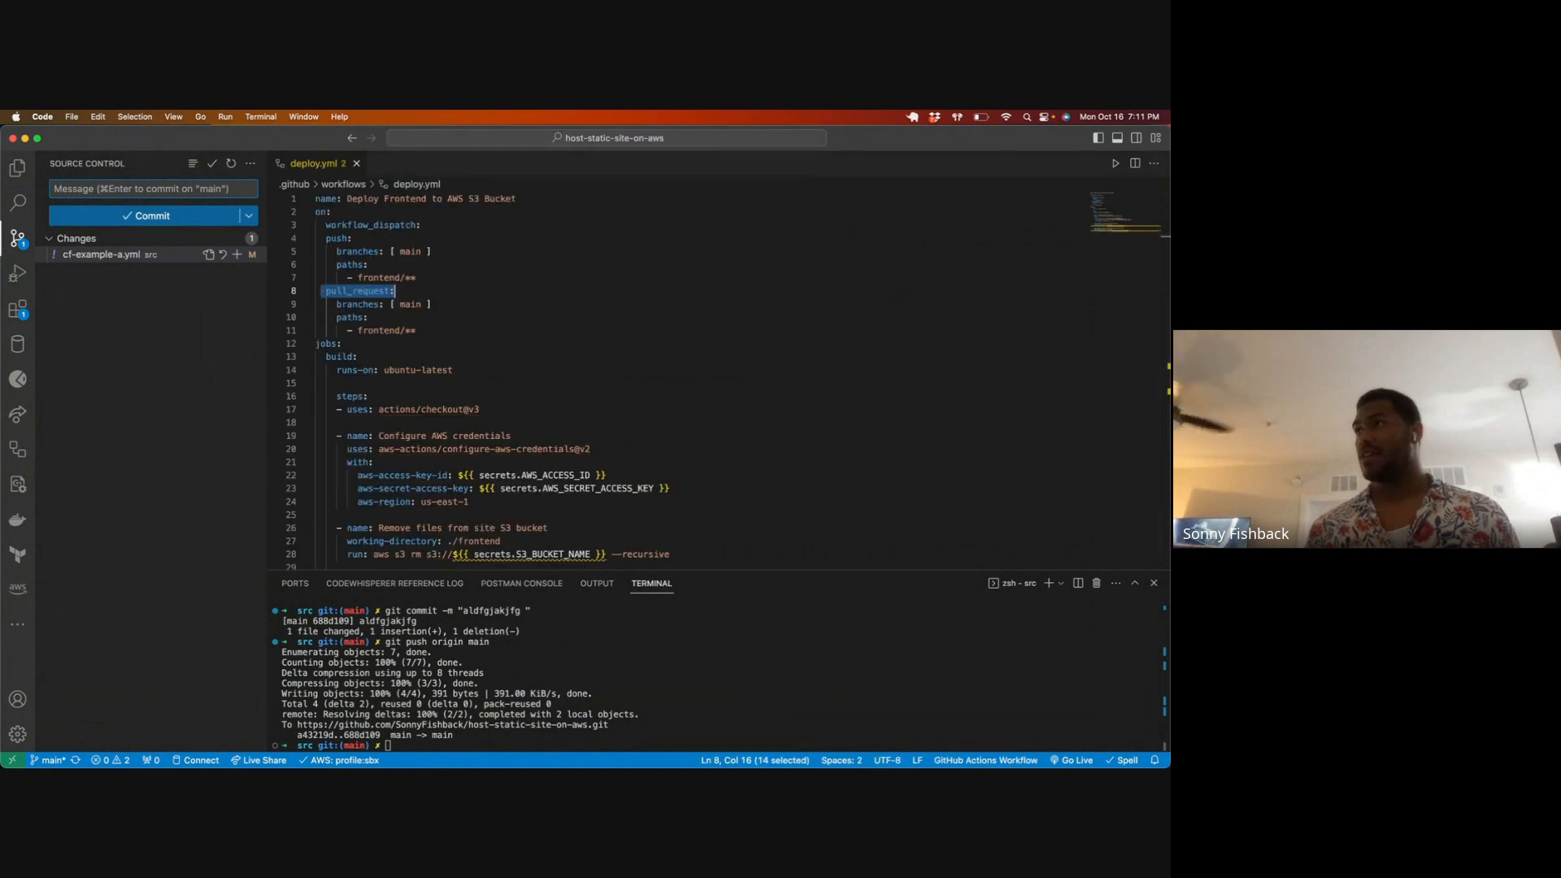
Step: Copy the name S3_BUCKET_NAME from the run command of the "Remove files from site S3 bucket" step
scroll(487, 303, "down", 5)
scroll(487, 302, "up", 2)
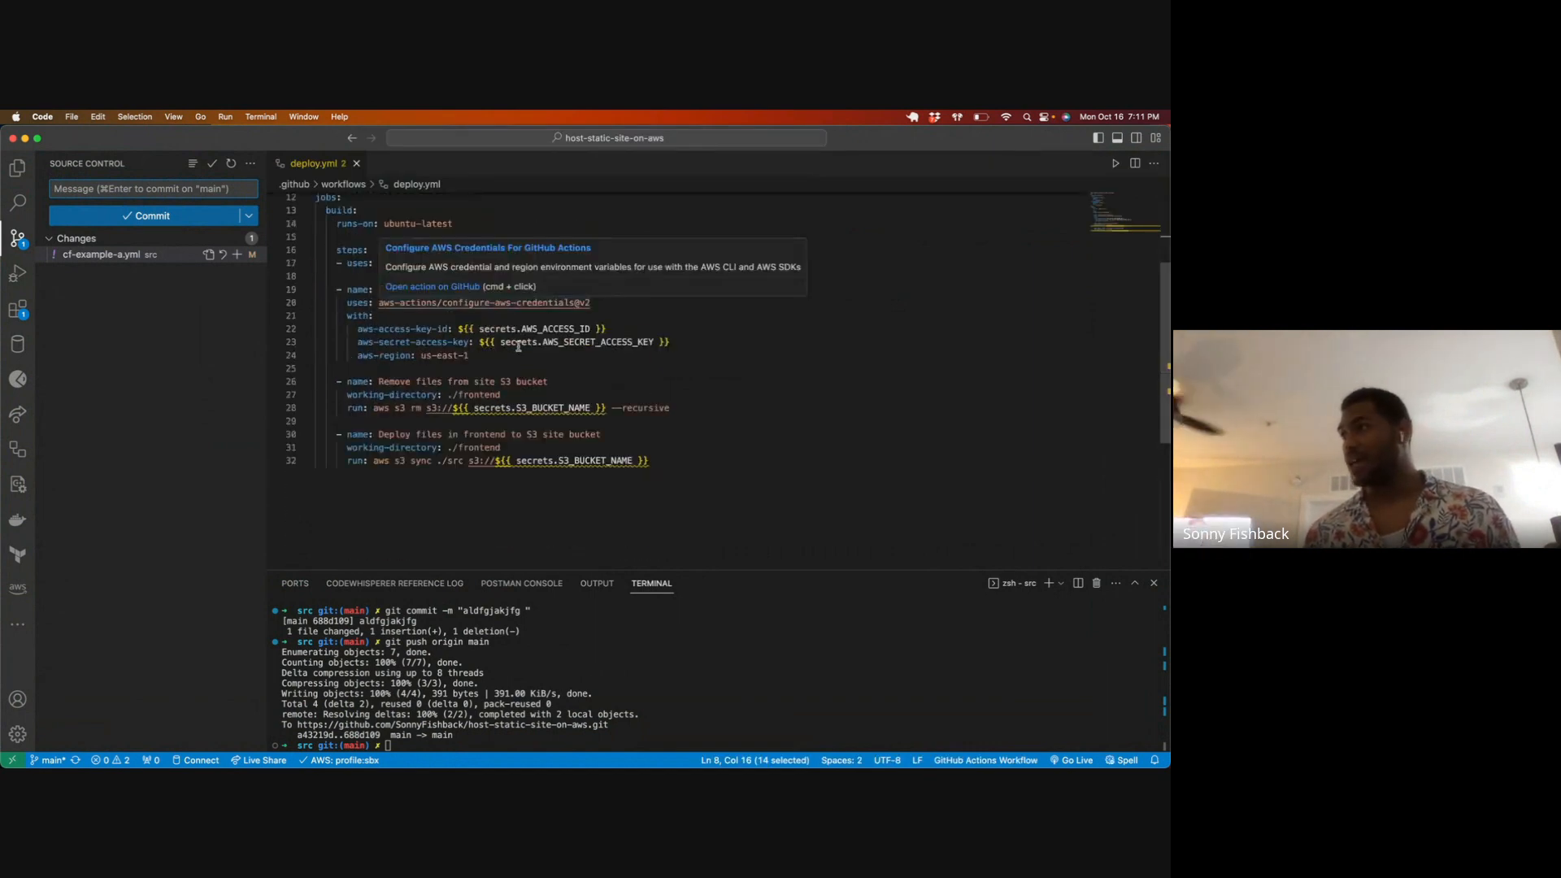
left_click_drag(490, 409, 590, 412)
key("super+c")
left_click(533, 410)
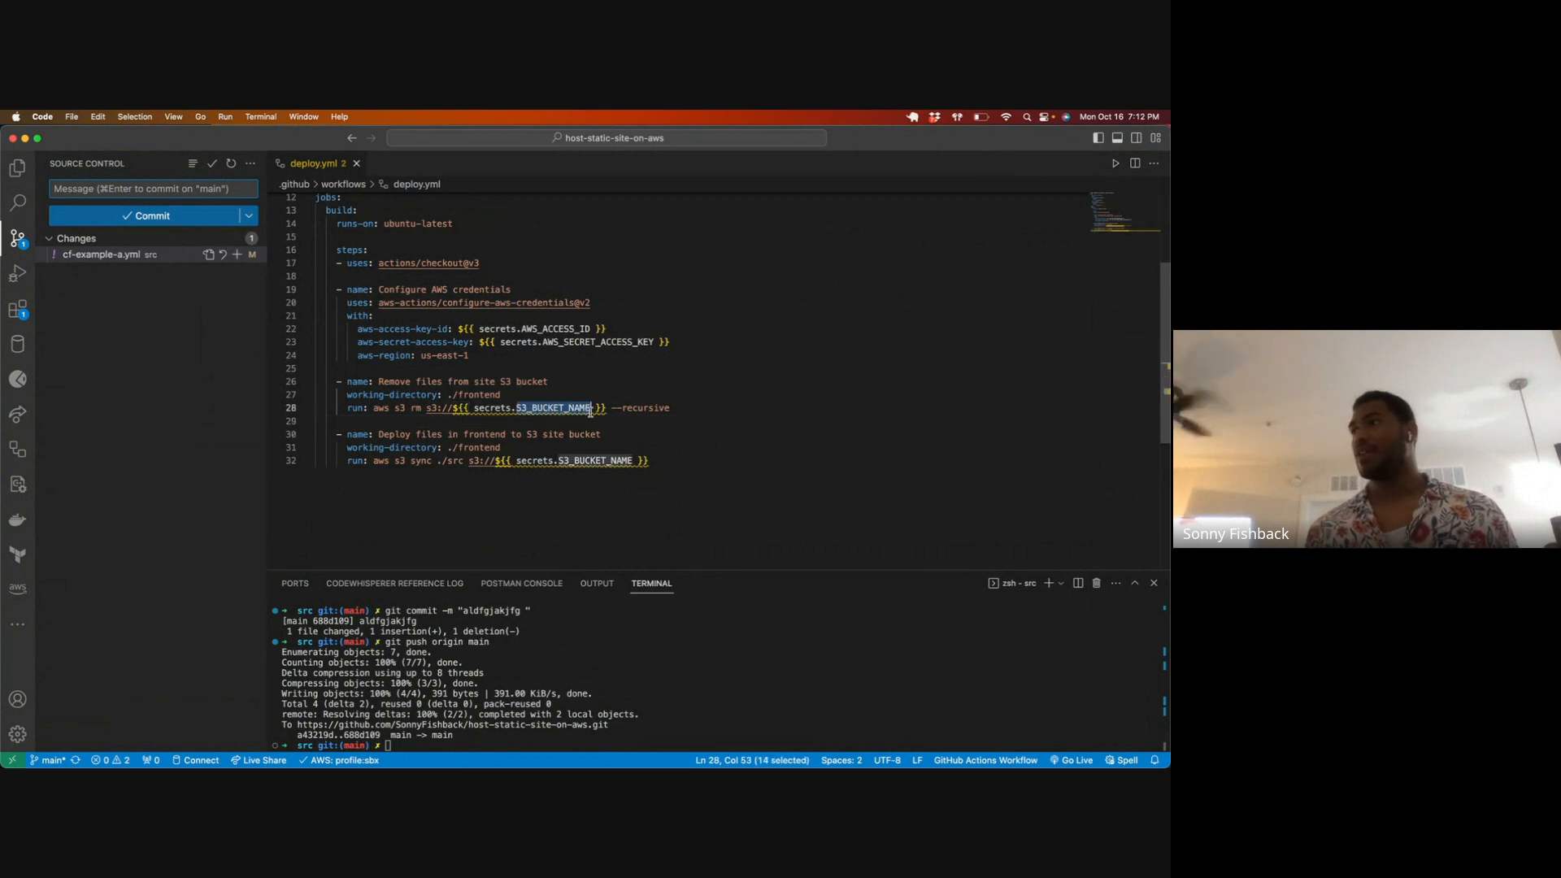
Step: Switch to Chrome and open the Actions secrets and variables settings of the host-static-site-on-aws repository
key("ctrl+Up")
left_click(382, 328)
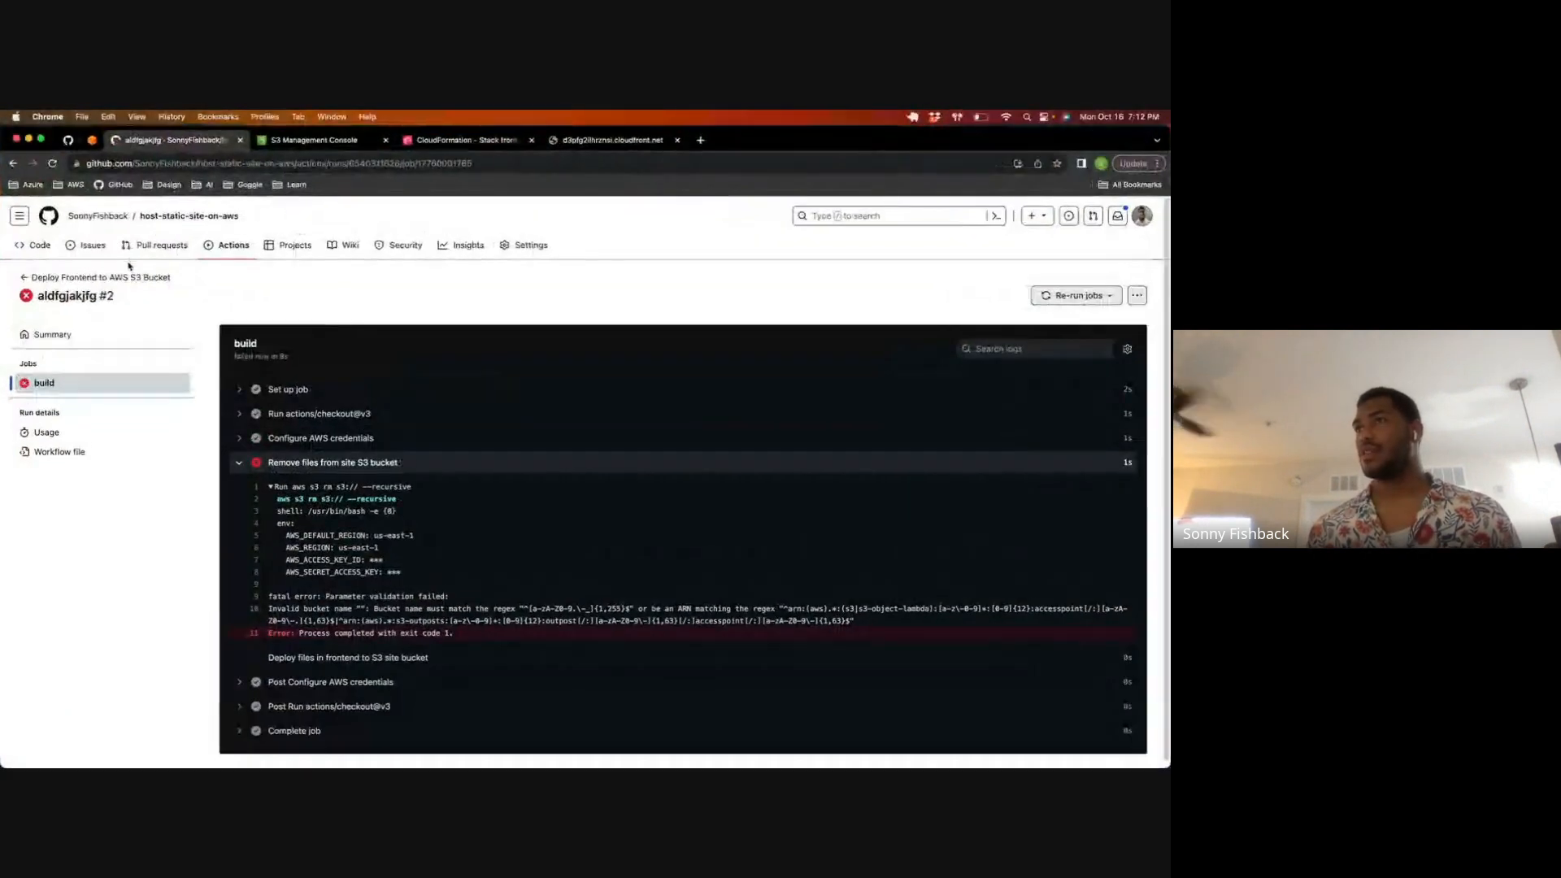
left_click(531, 244)
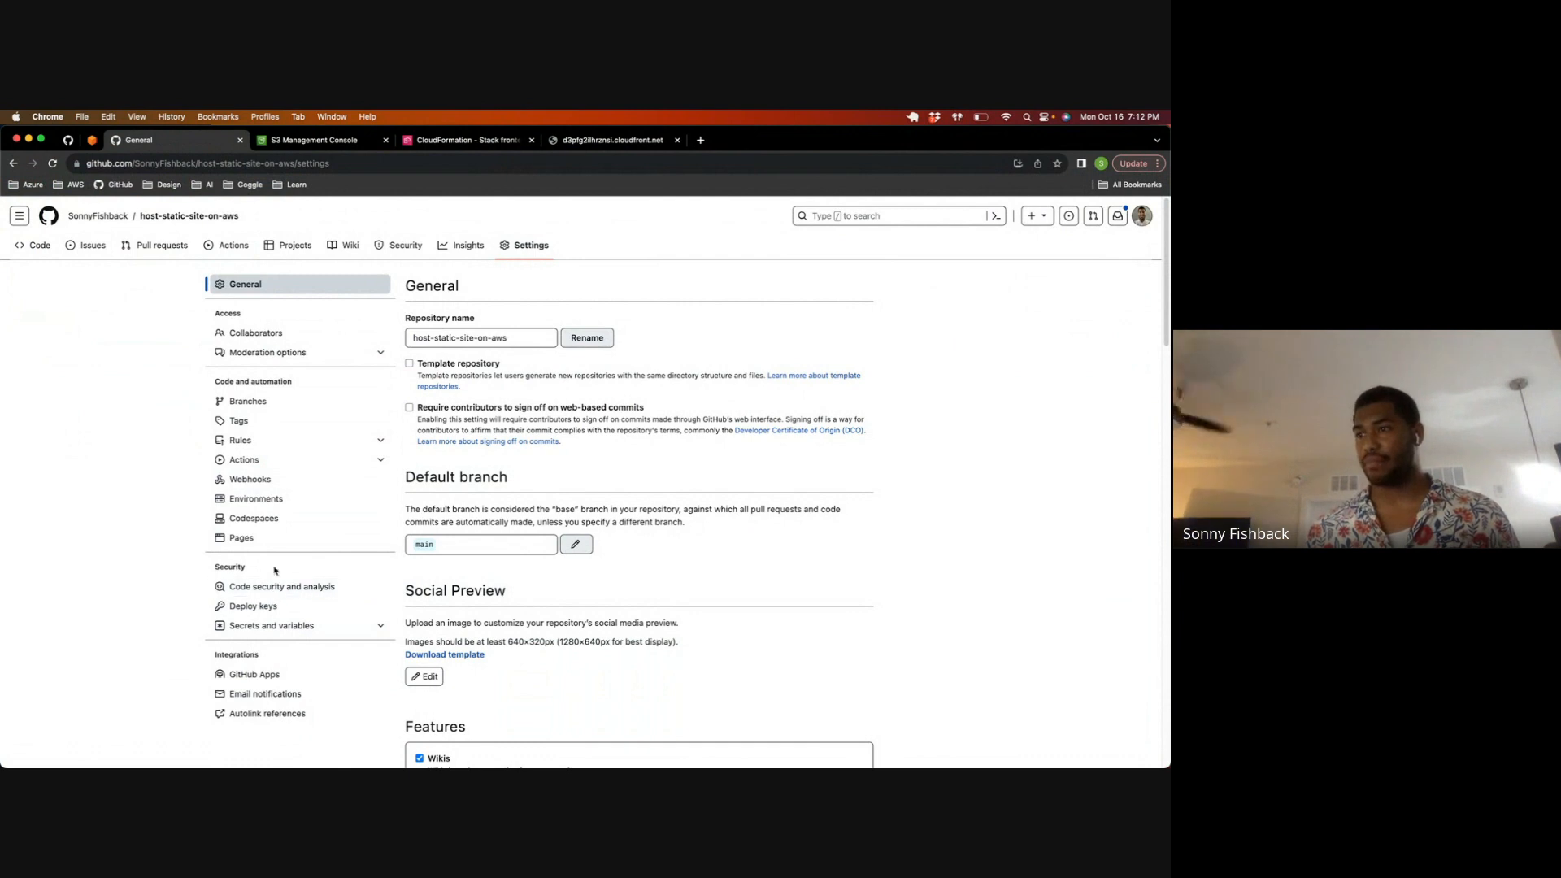
left_click(280, 630)
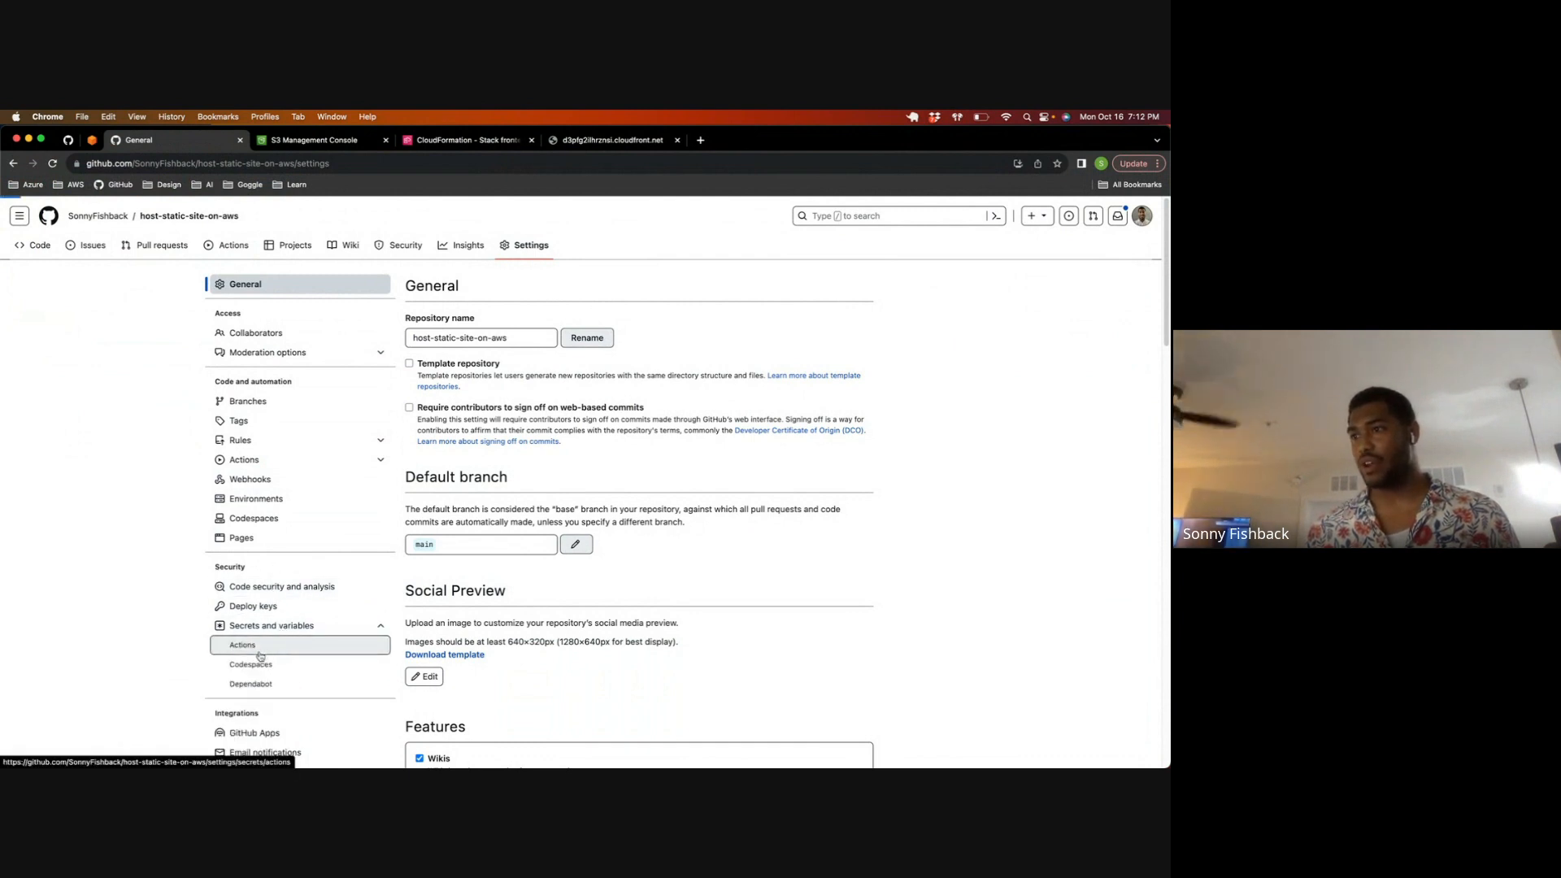
left_click(261, 646)
left_click_drag(441, 605, 500, 608)
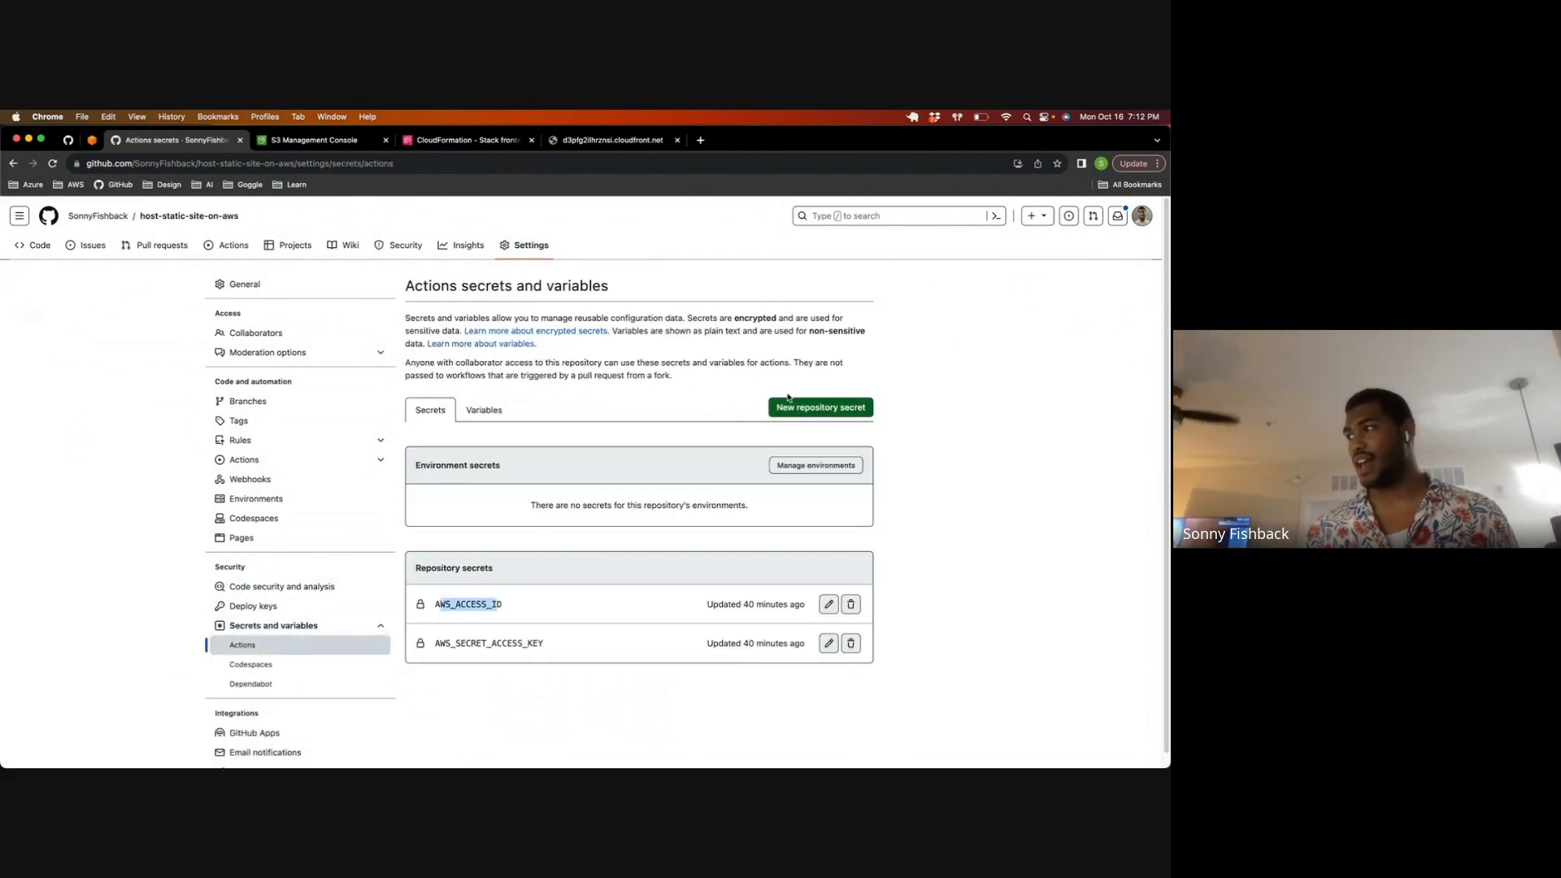
Step: Add a repository secret named S3_BUCKET_NAME with the snbx.link bucket name as its value
left_click(793, 407)
left_click(455, 334)
key("super+v")
left_click(468, 403)
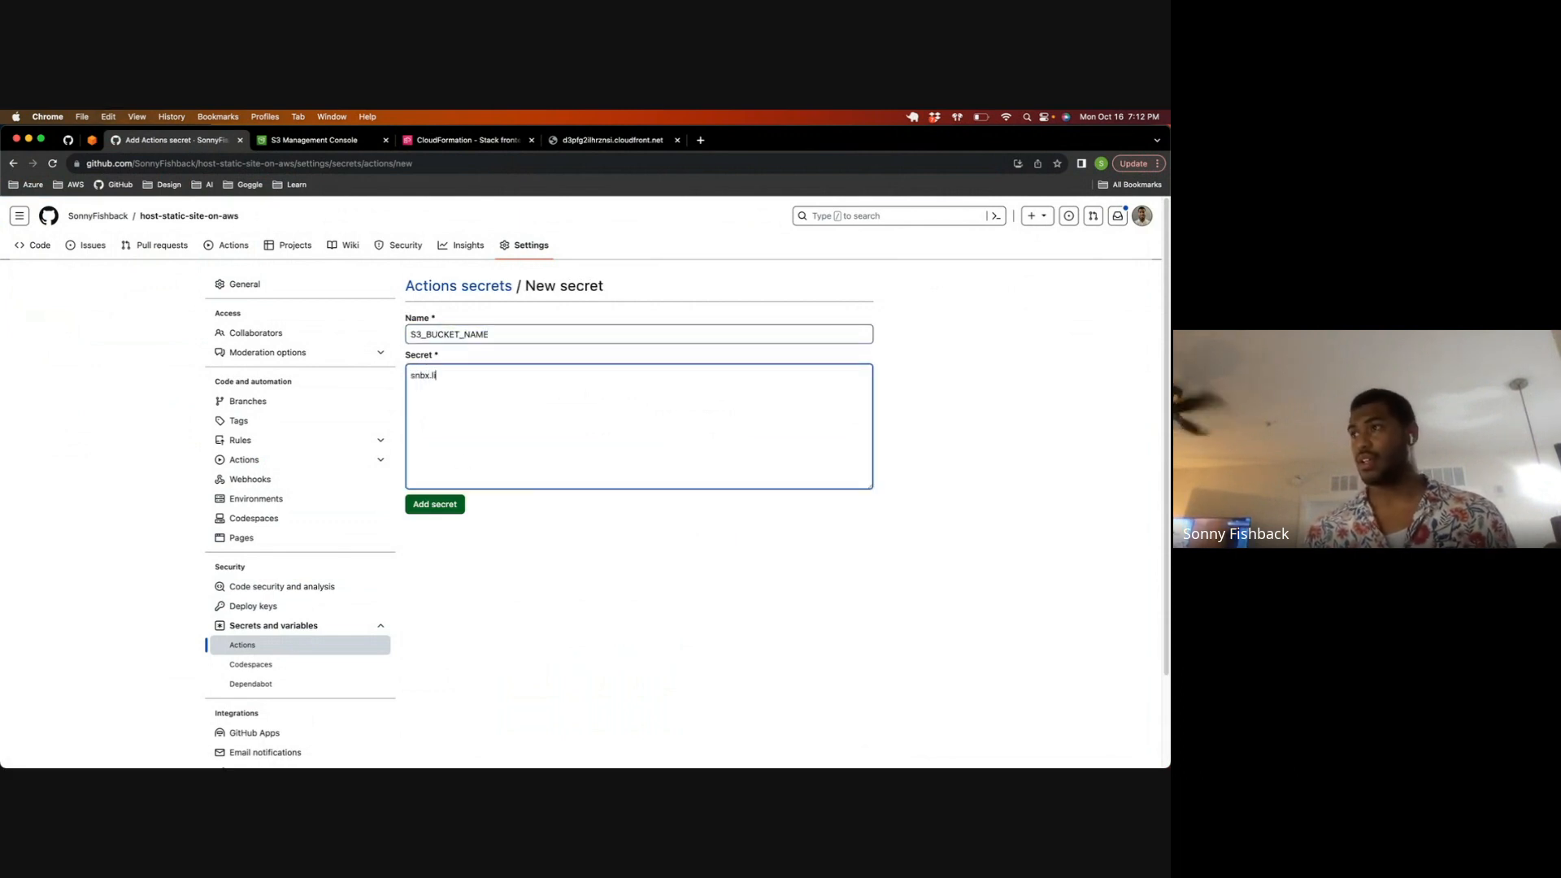
left_click(422, 506)
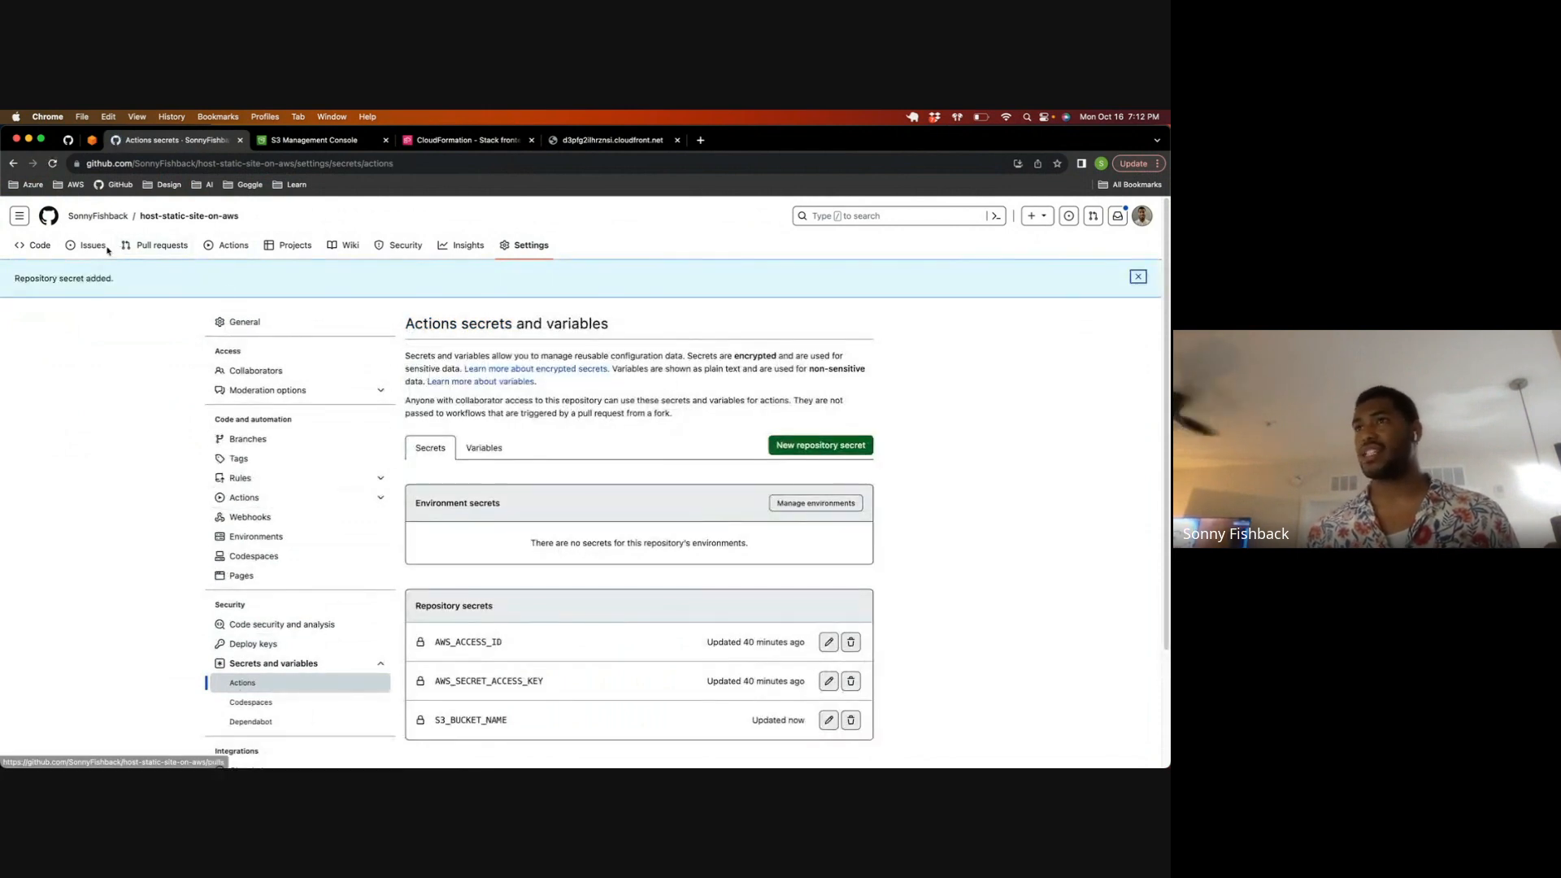
scroll(480, 403, "down", 9)
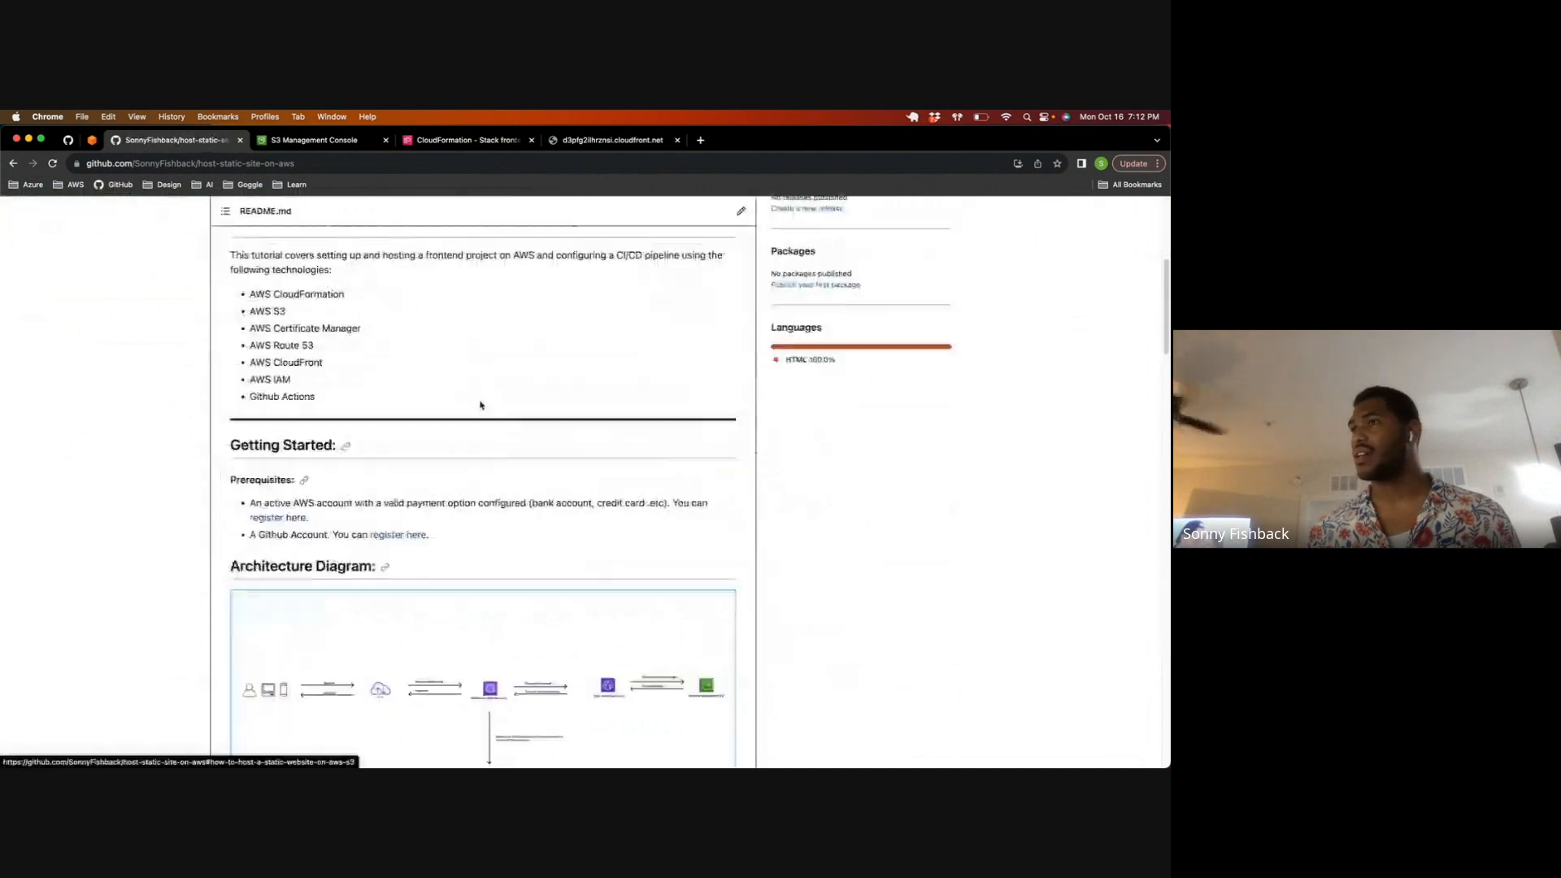
scroll(475, 410, "down", 2)
scroll(475, 410, "up", 10)
scroll(474, 410, "down", 10)
key("ctrl+Up")
left_click(350, 334)
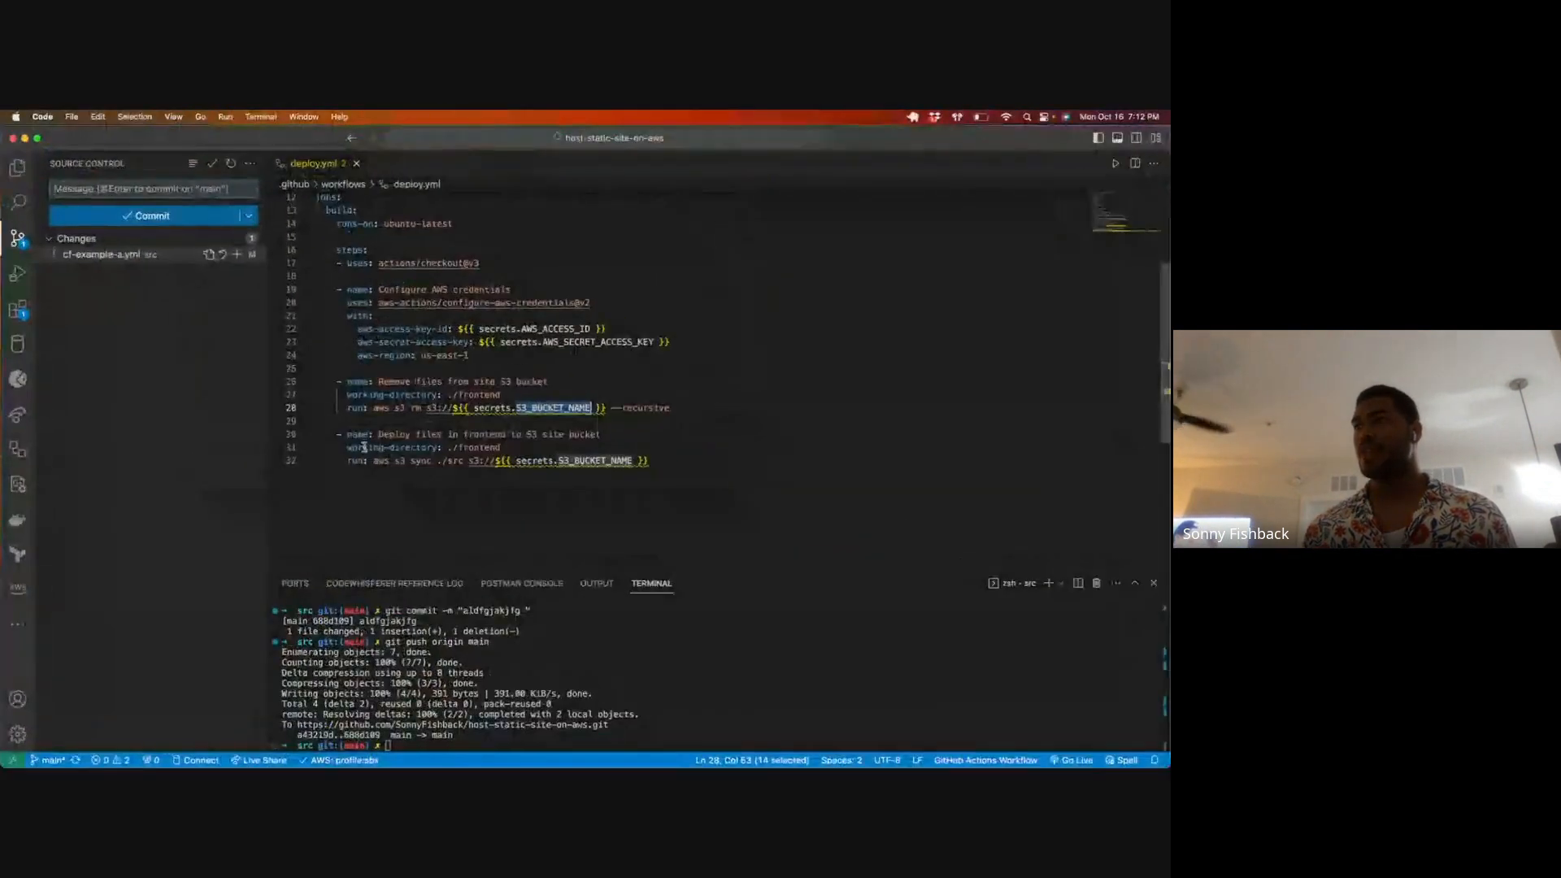
key("ctrl+Up")
left_click(220, 300)
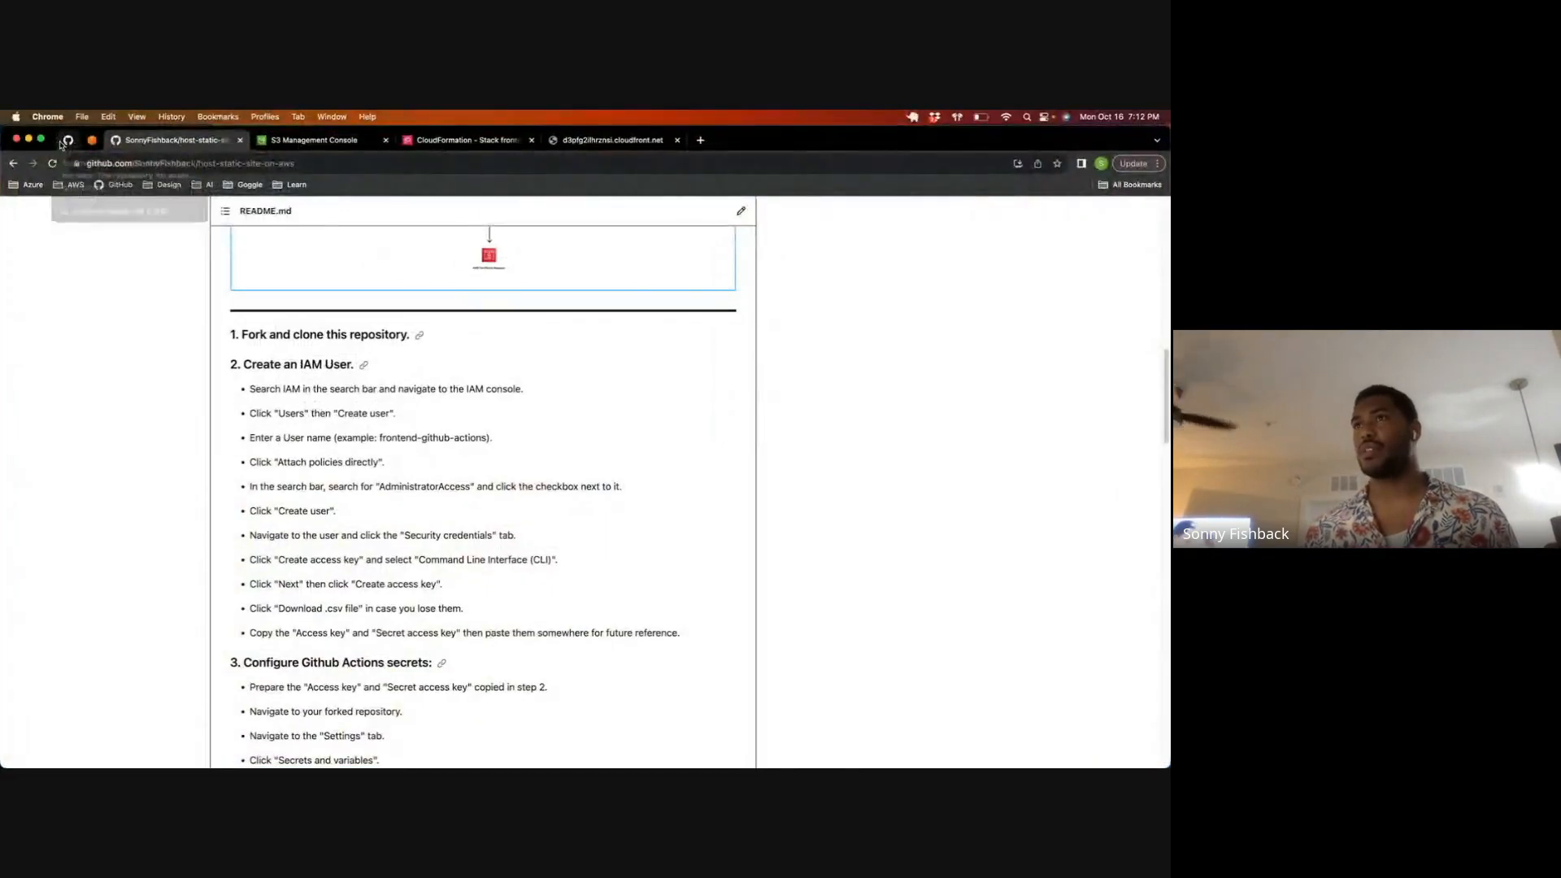
scroll(122, 254, "up", 15)
left_click(89, 246)
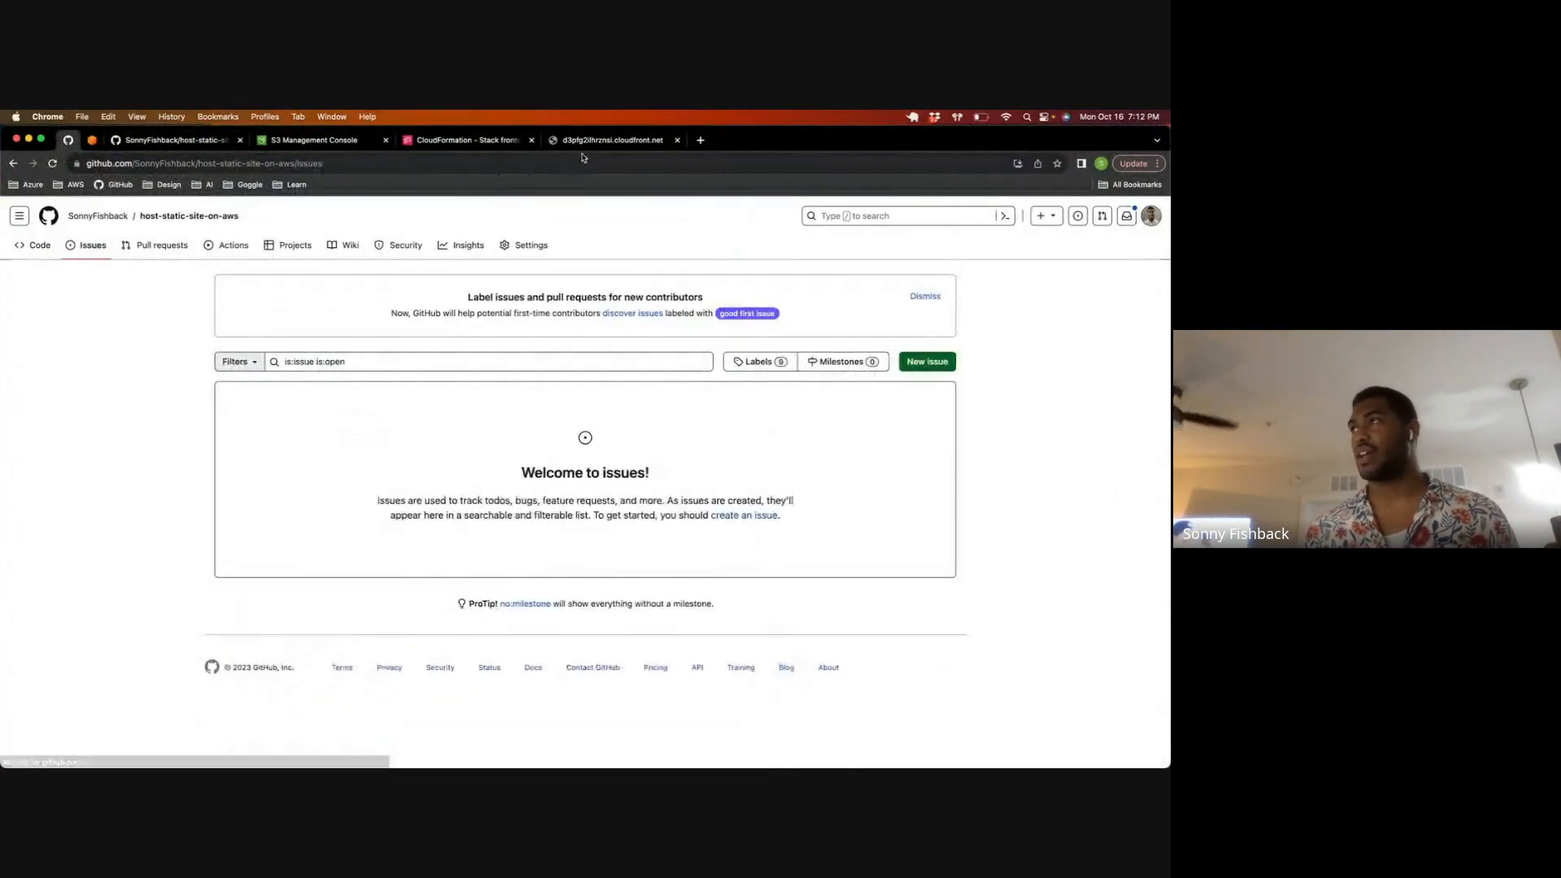
Step: Reload the site page at the CloudFront domain and return to the GitHub repository
left_click(602, 142)
key("super+r")
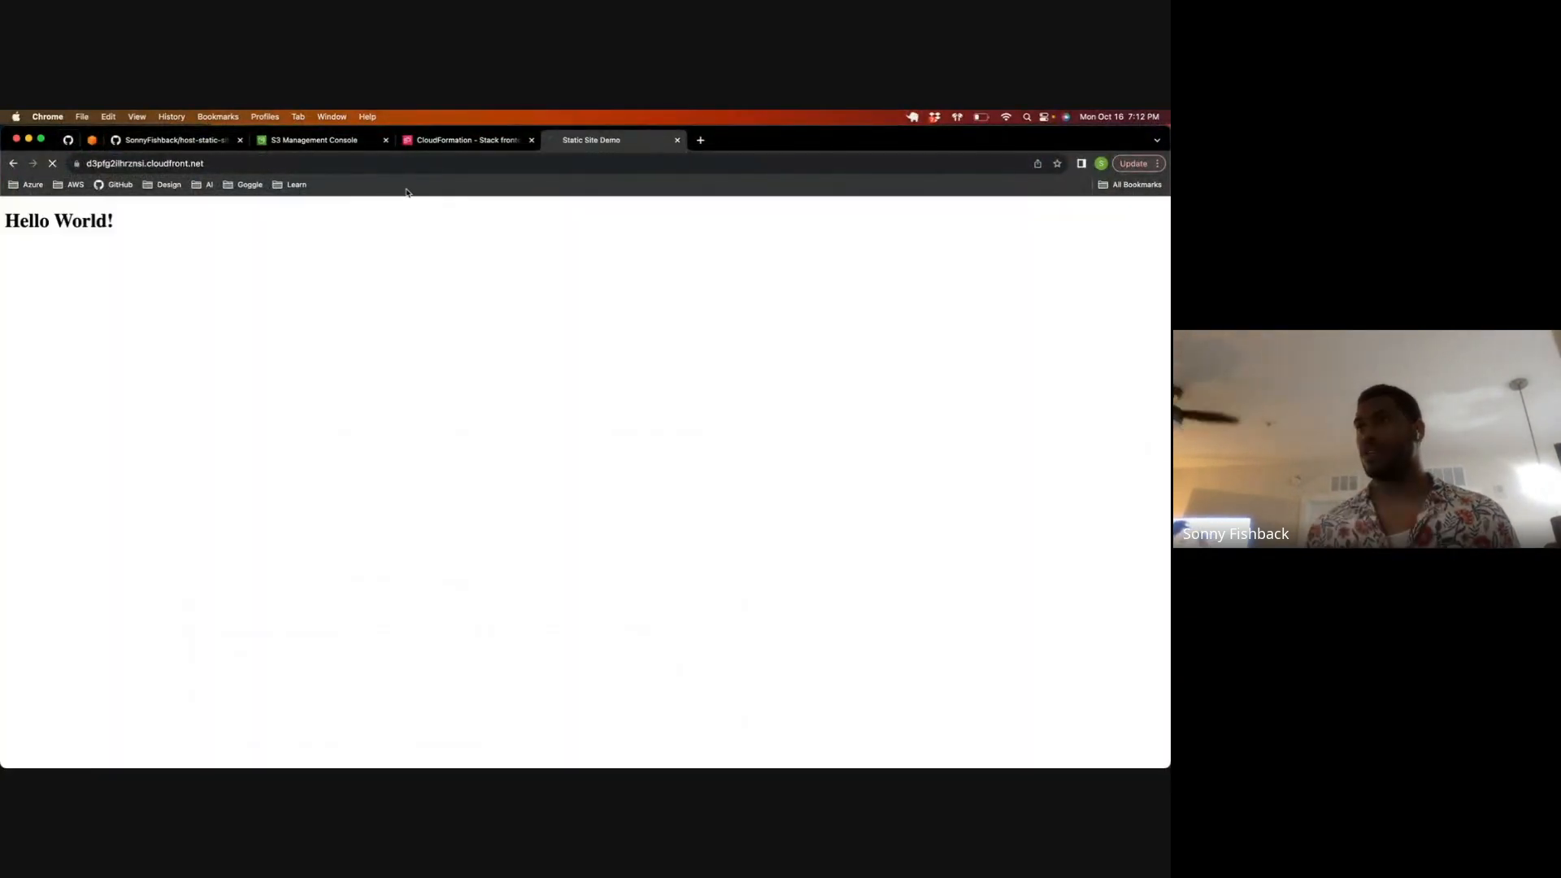
left_click(80, 138)
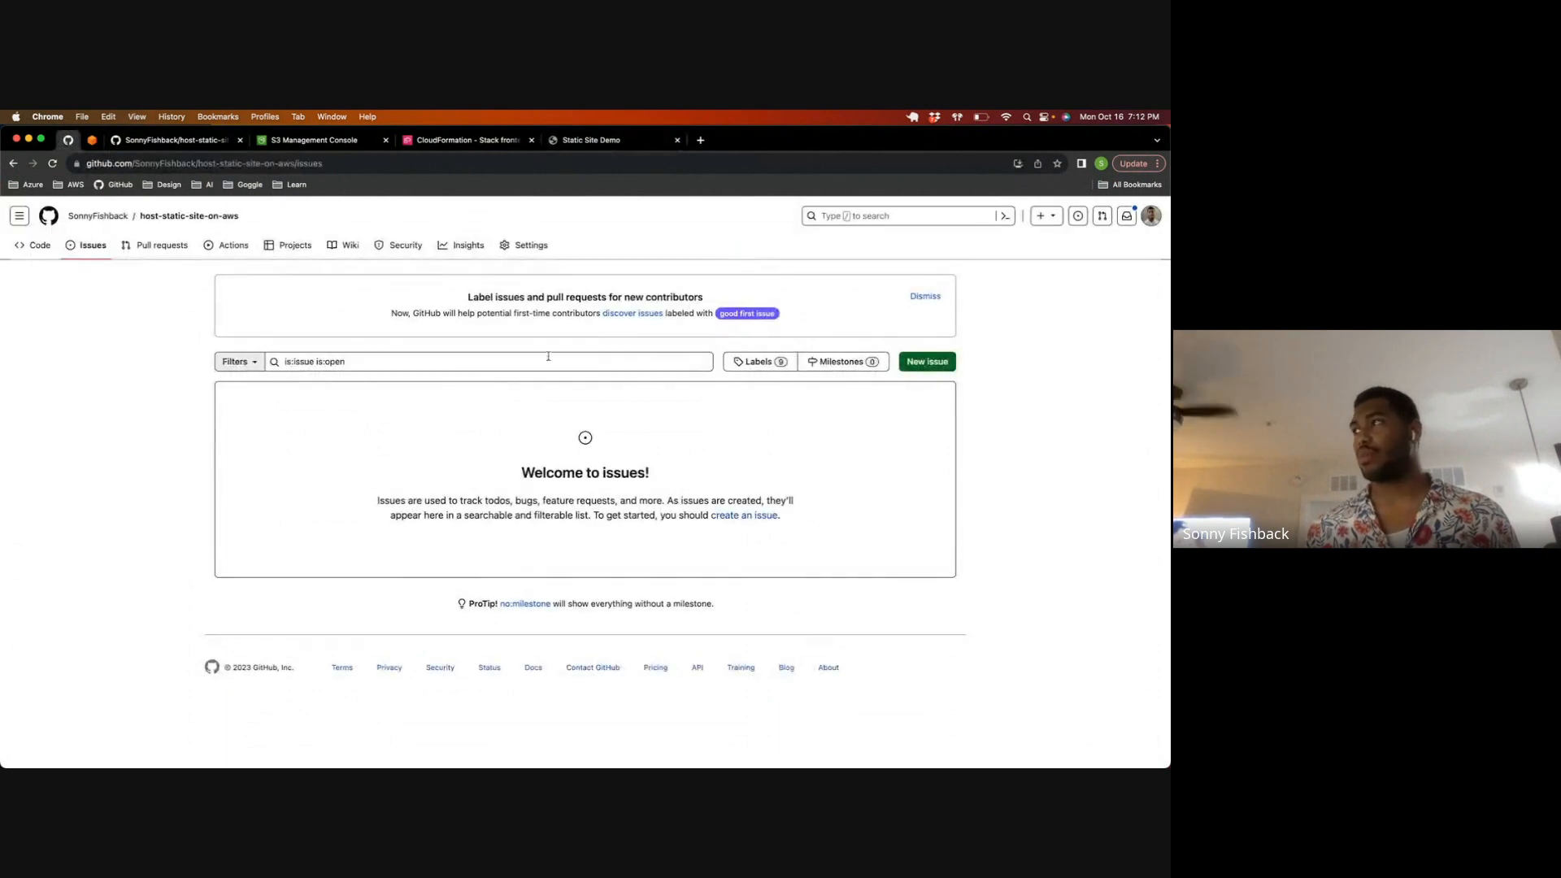
Step: Re-run all jobs of the latest Deploy Frontend to AWS S3 Bucket workflow run, aldfgjakjfg #2
left_click(228, 245)
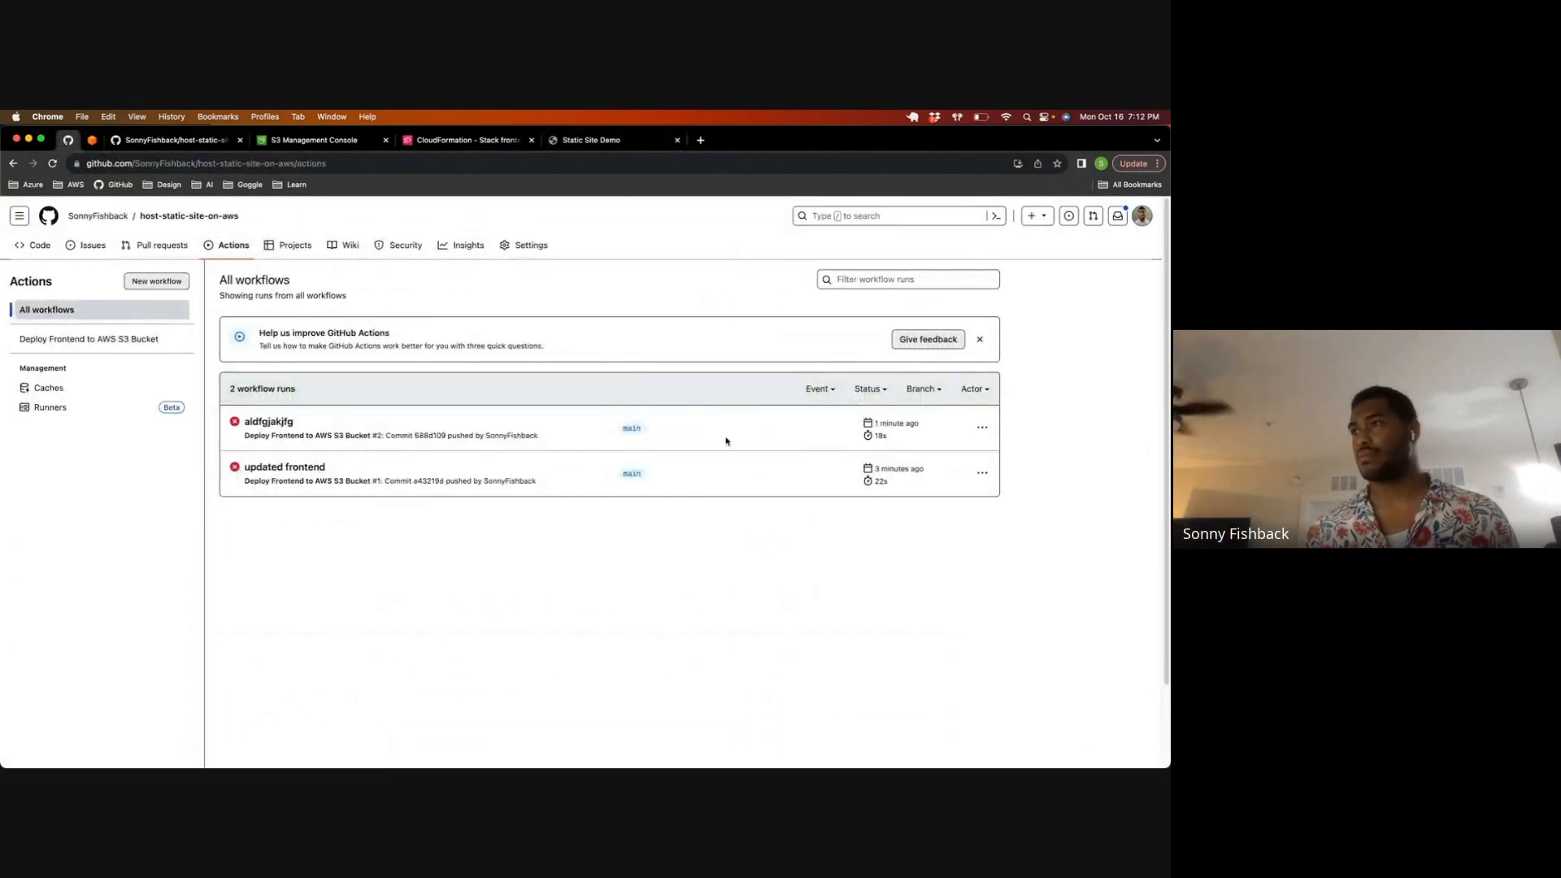
left_click(982, 427)
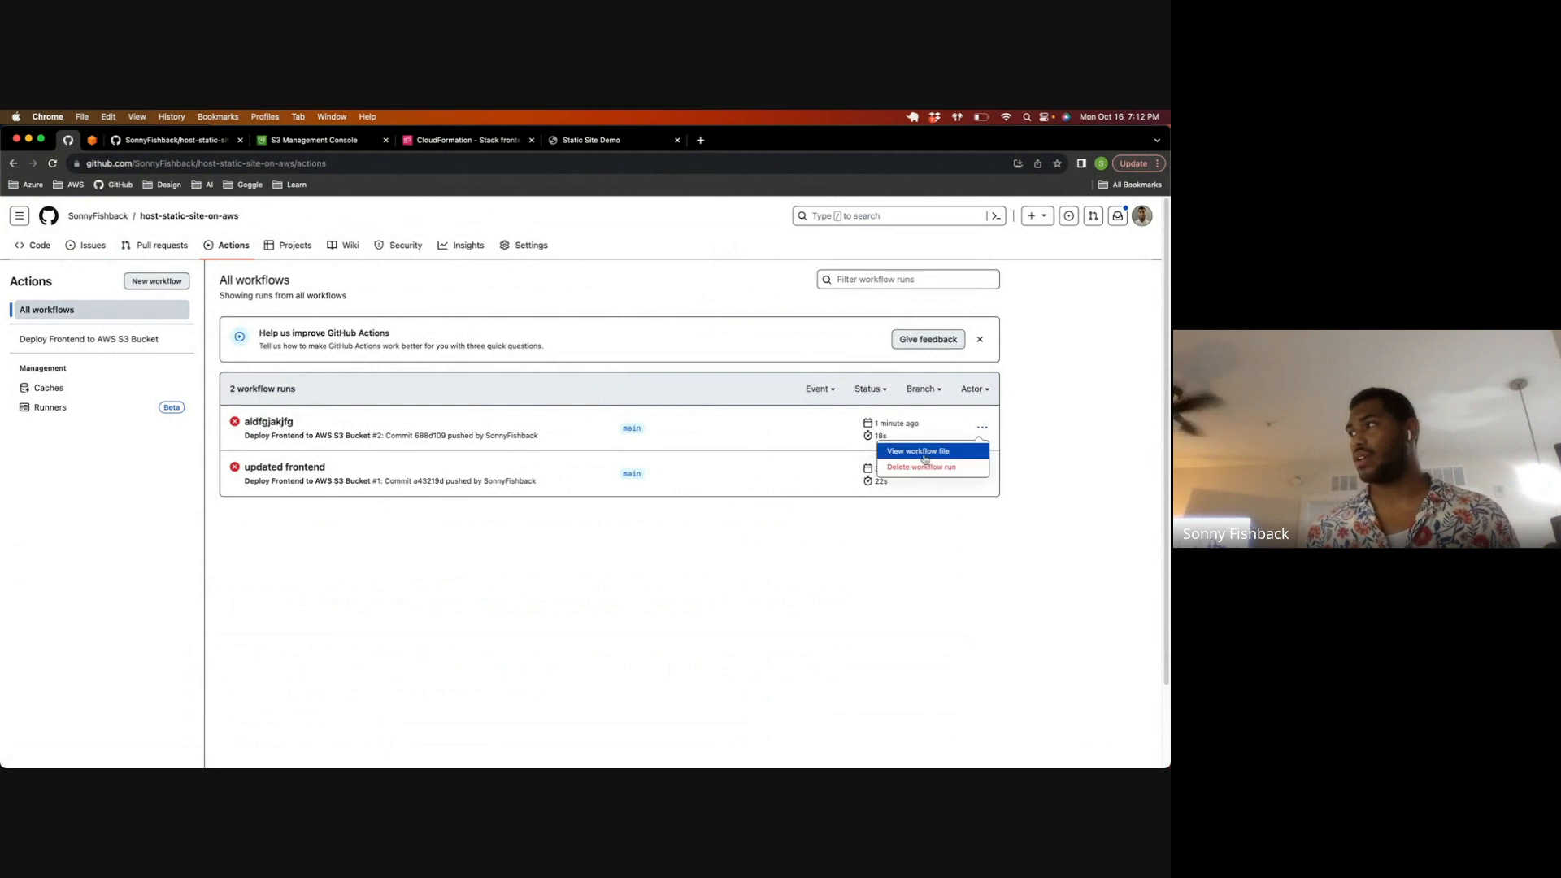
left_click(702, 426)
left_click(253, 429)
left_click(1084, 298)
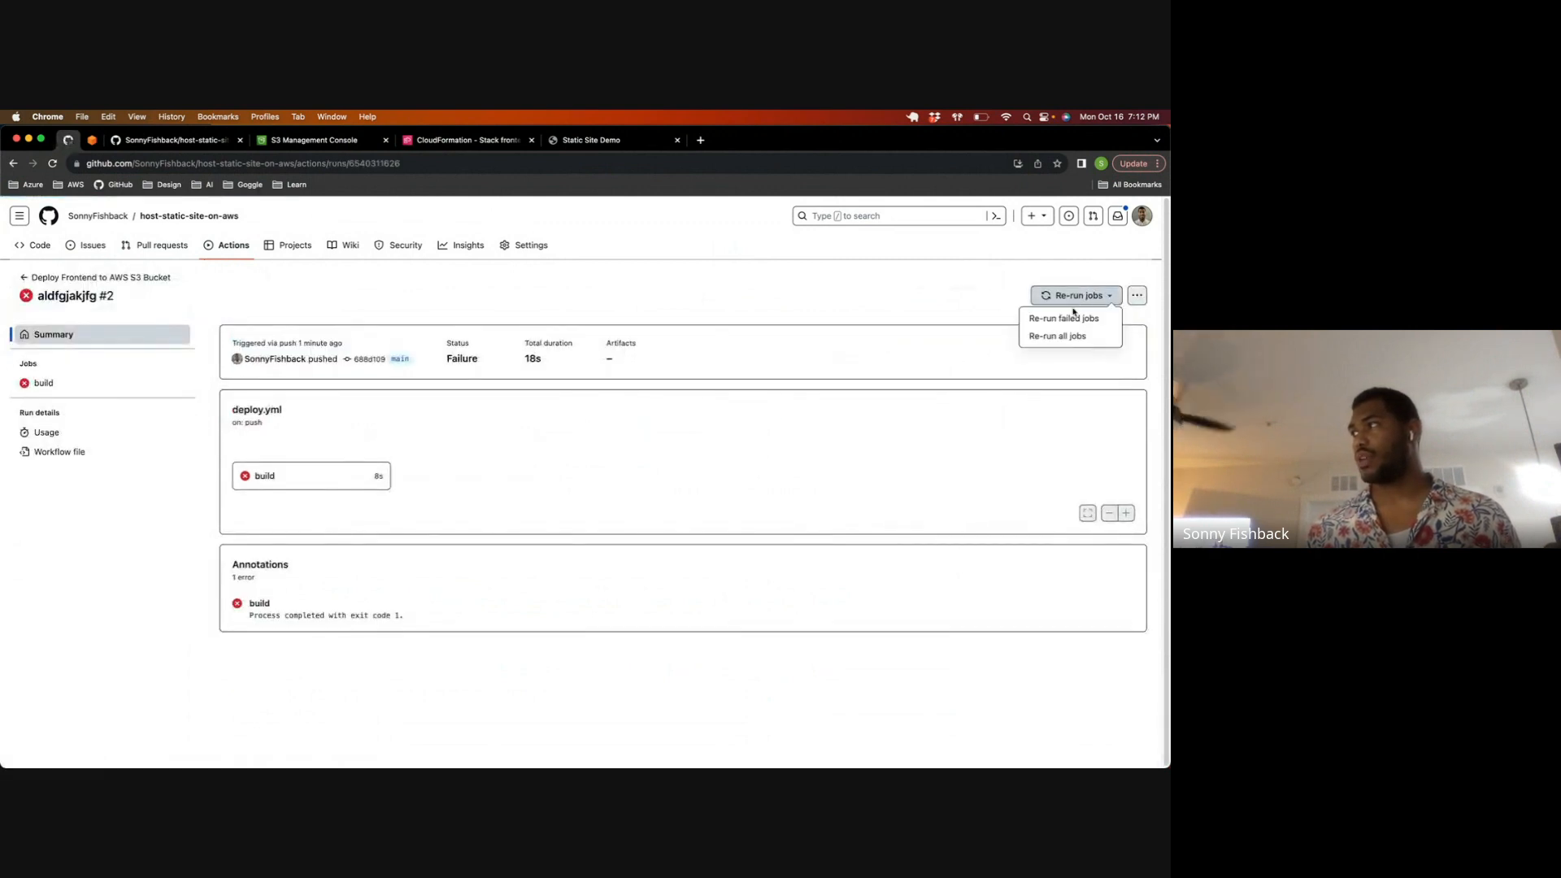
left_click(1063, 337)
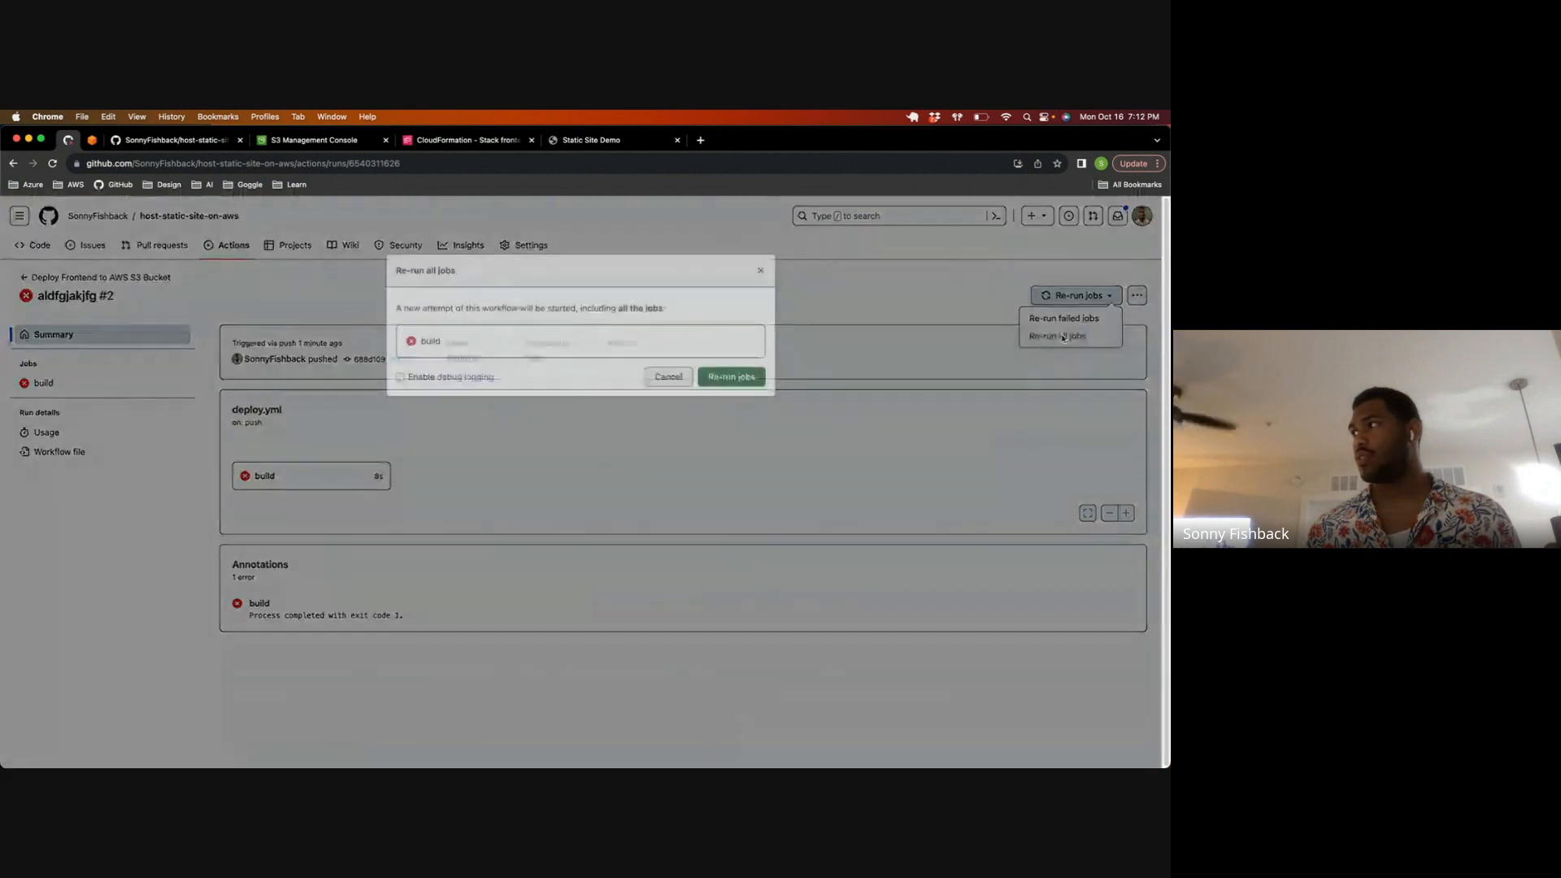
left_click(745, 378)
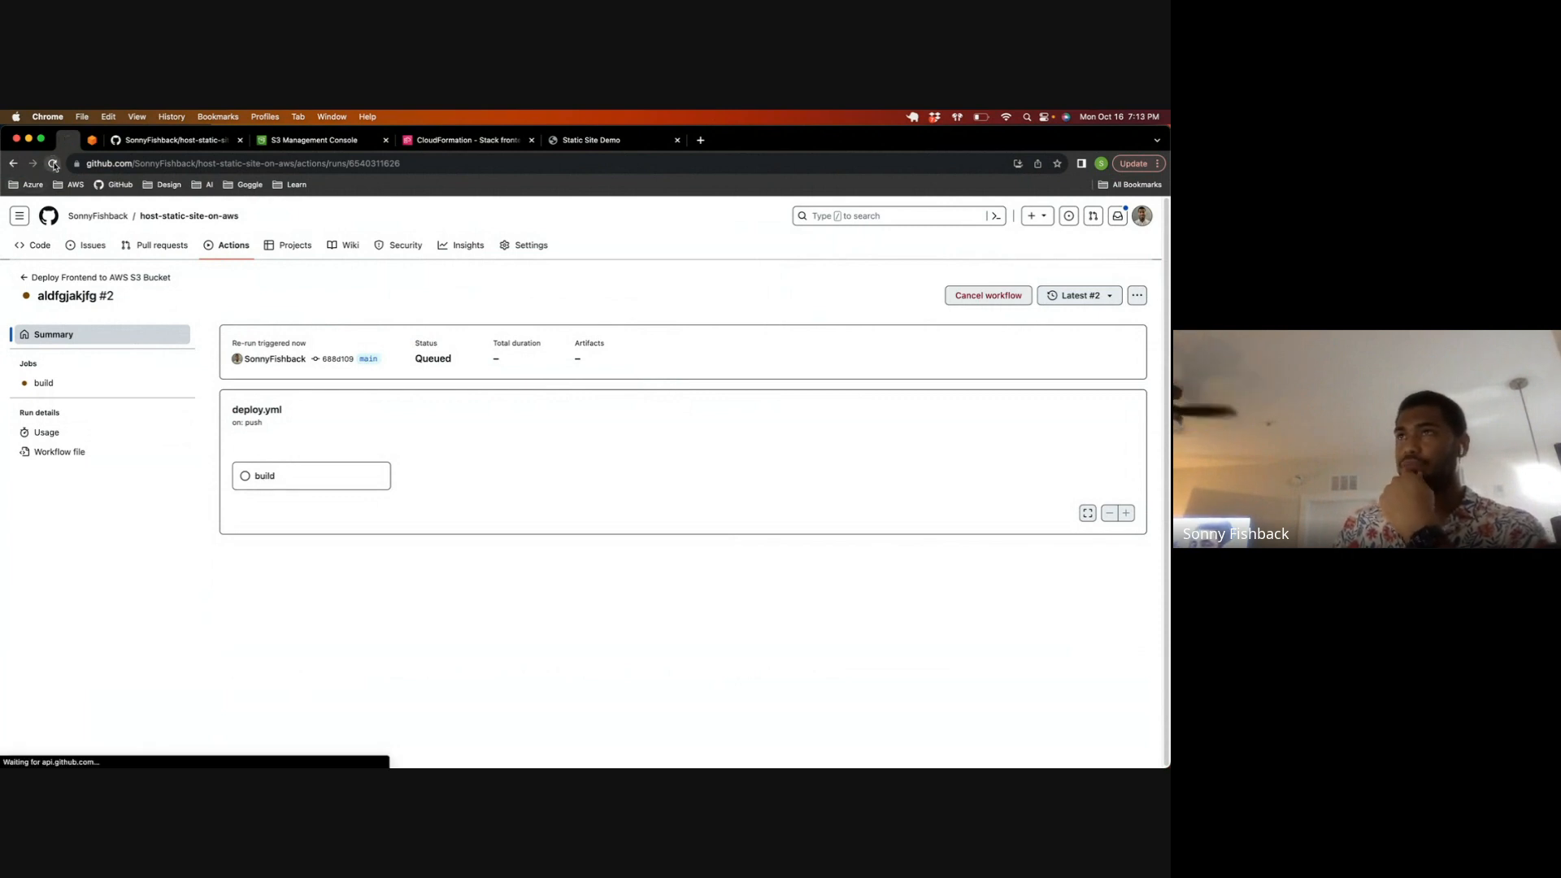
Step: Examine the build job's log, checking the source path of the sync command in the "Deploy files in frontend to S3 site bucket" step
left_click(328, 481)
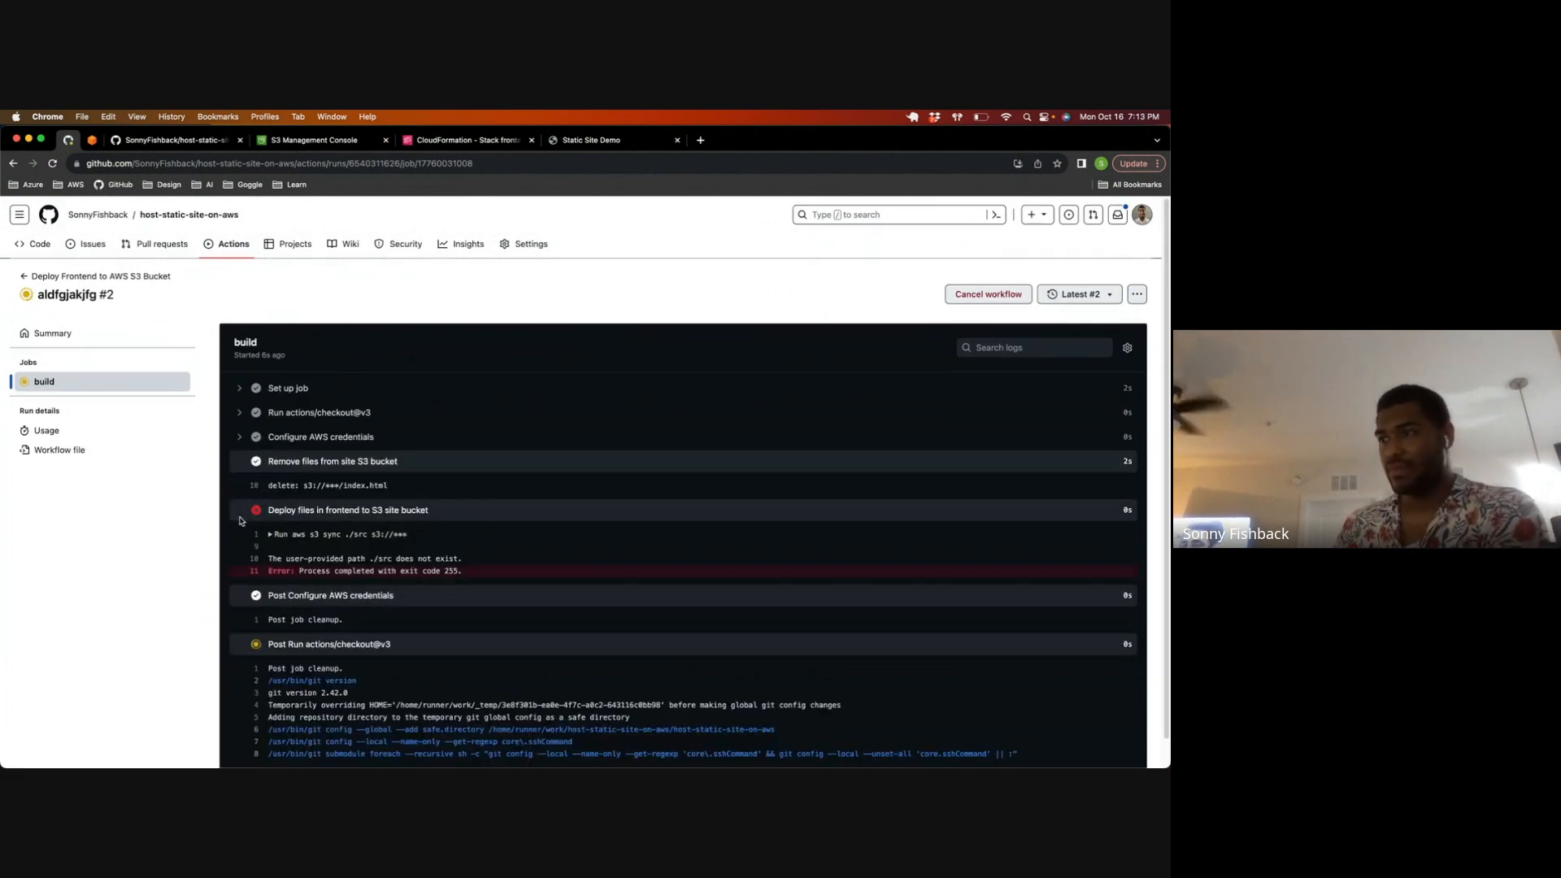
scroll(277, 508, "down", 2)
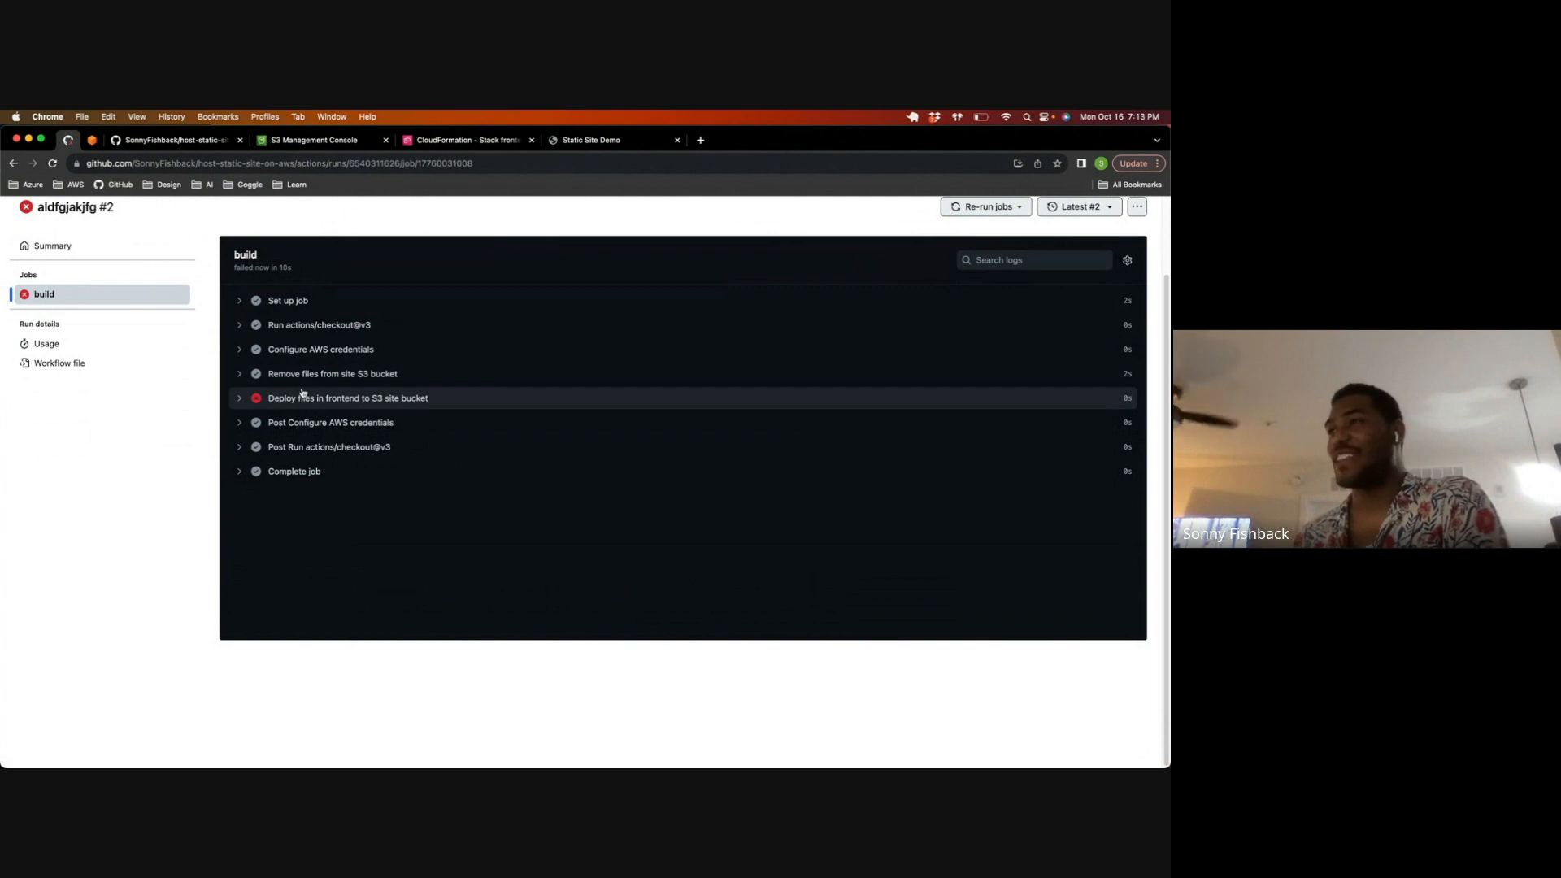
left_click(307, 398)
left_click_drag(345, 424, 367, 428)
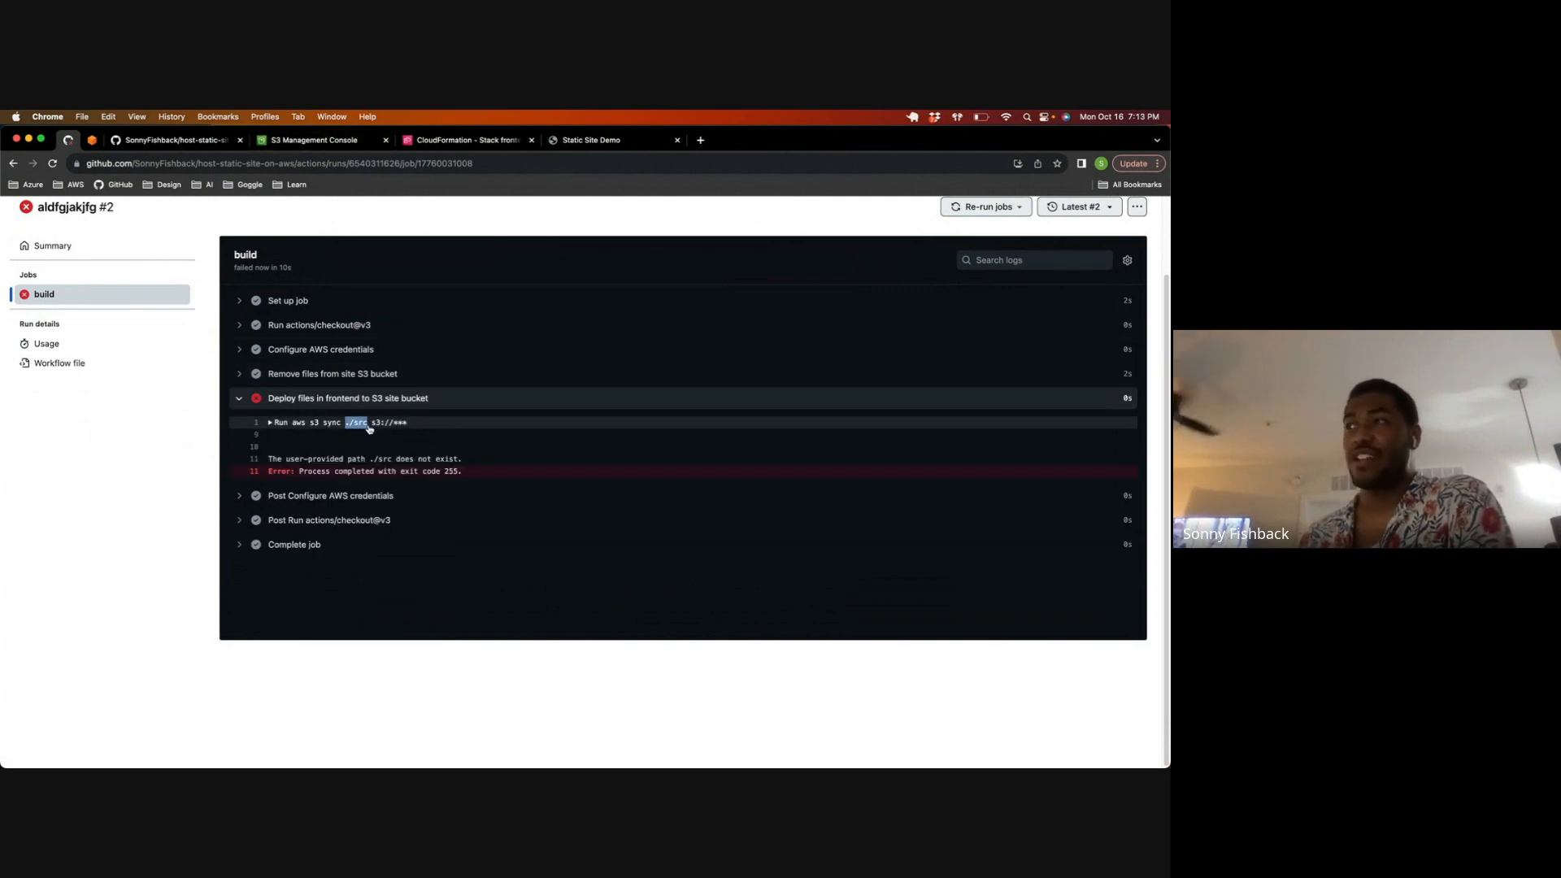
left_click(368, 428)
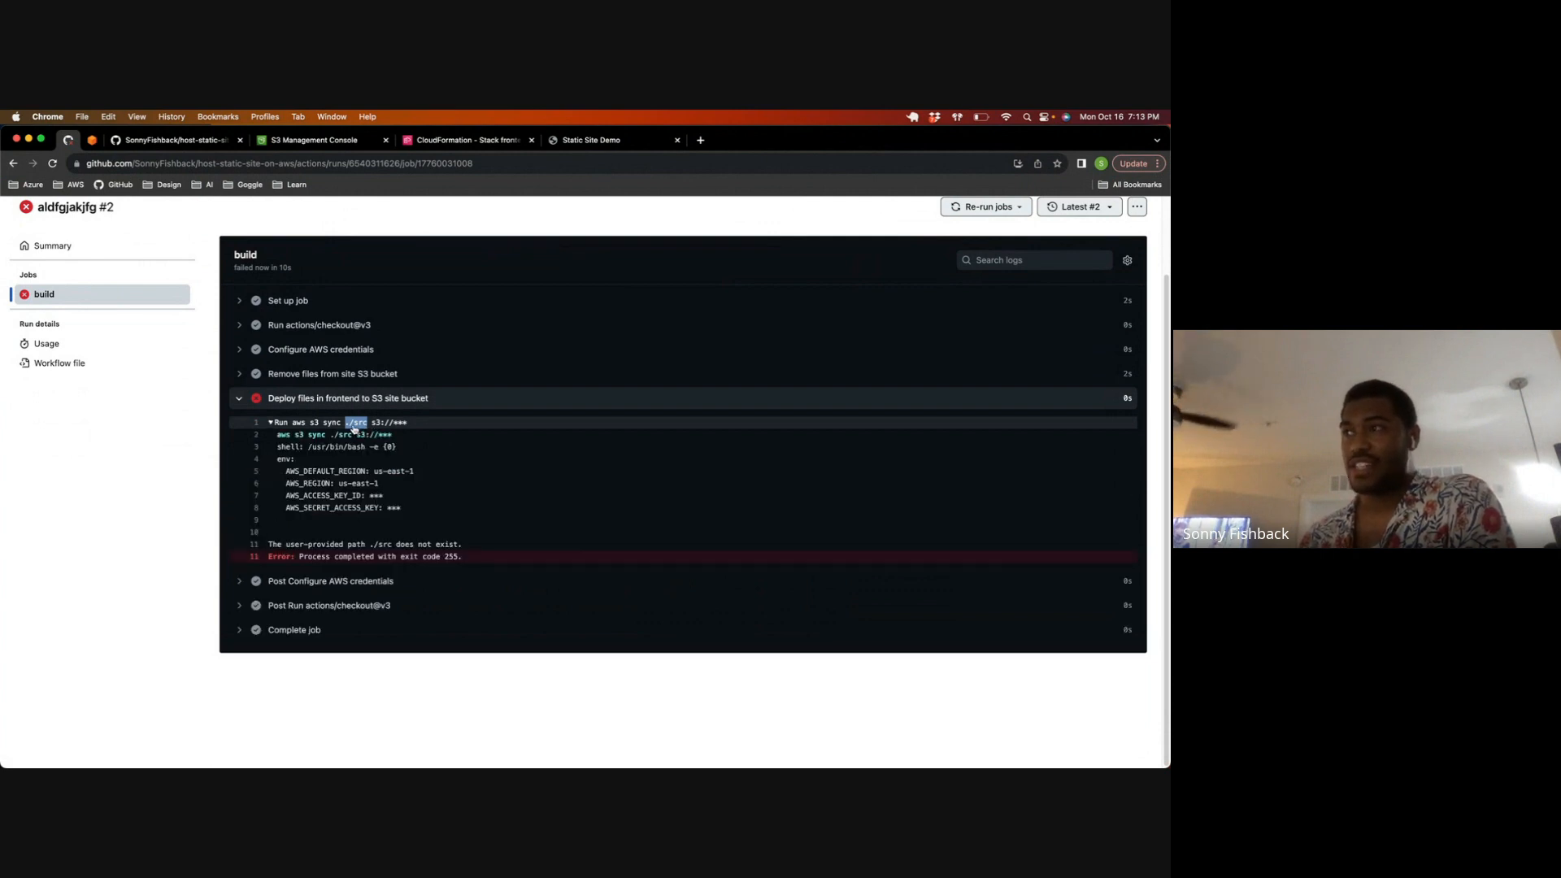
left_click(362, 428)
left_click_drag(366, 429, 346, 429)
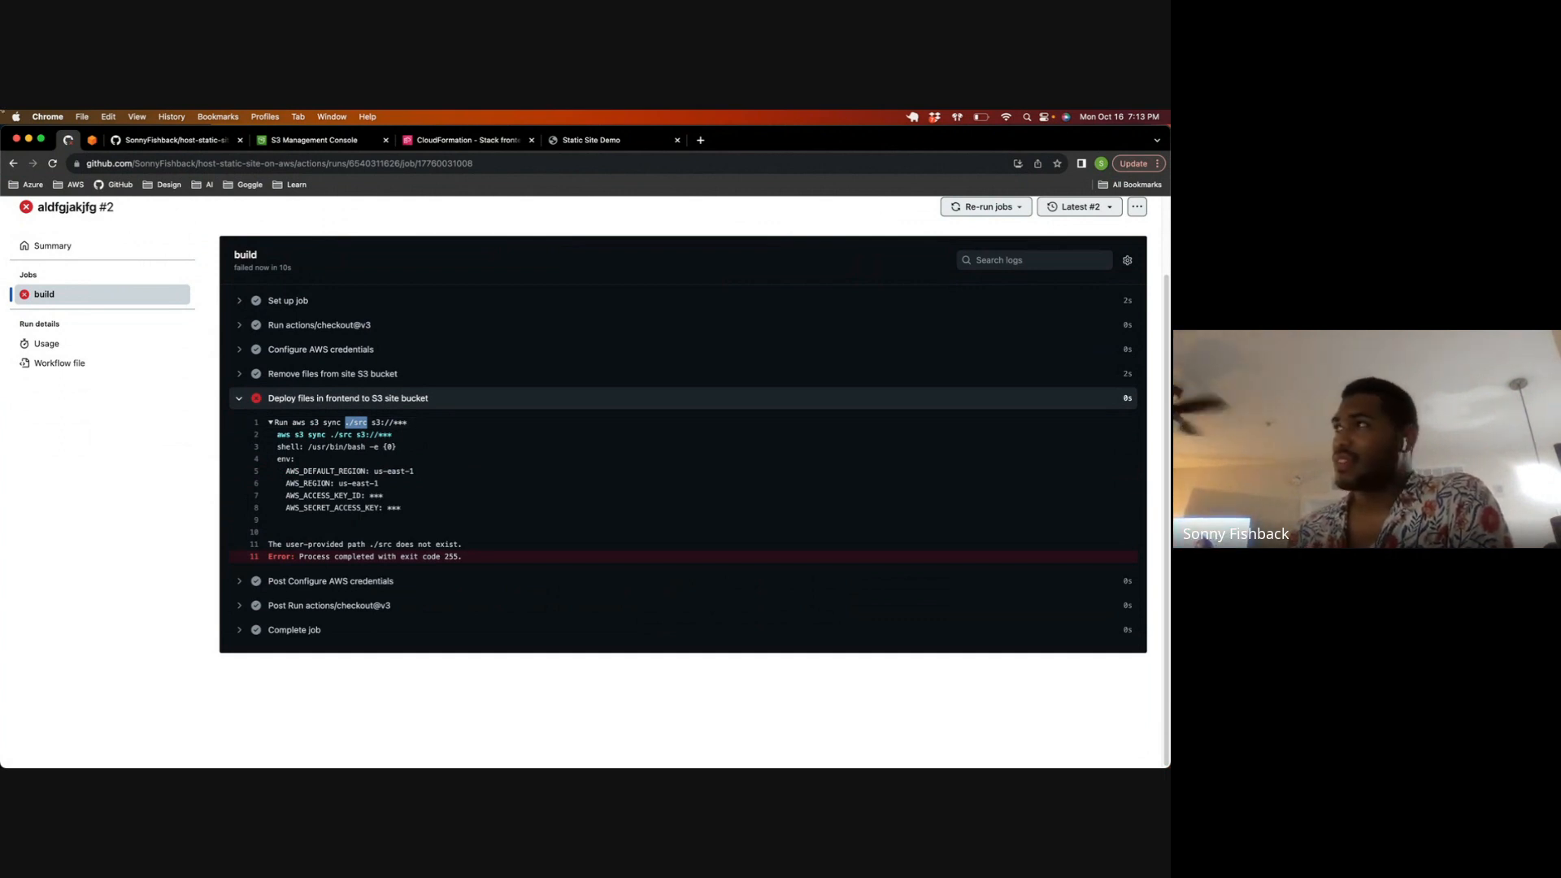
left_click(260, 398)
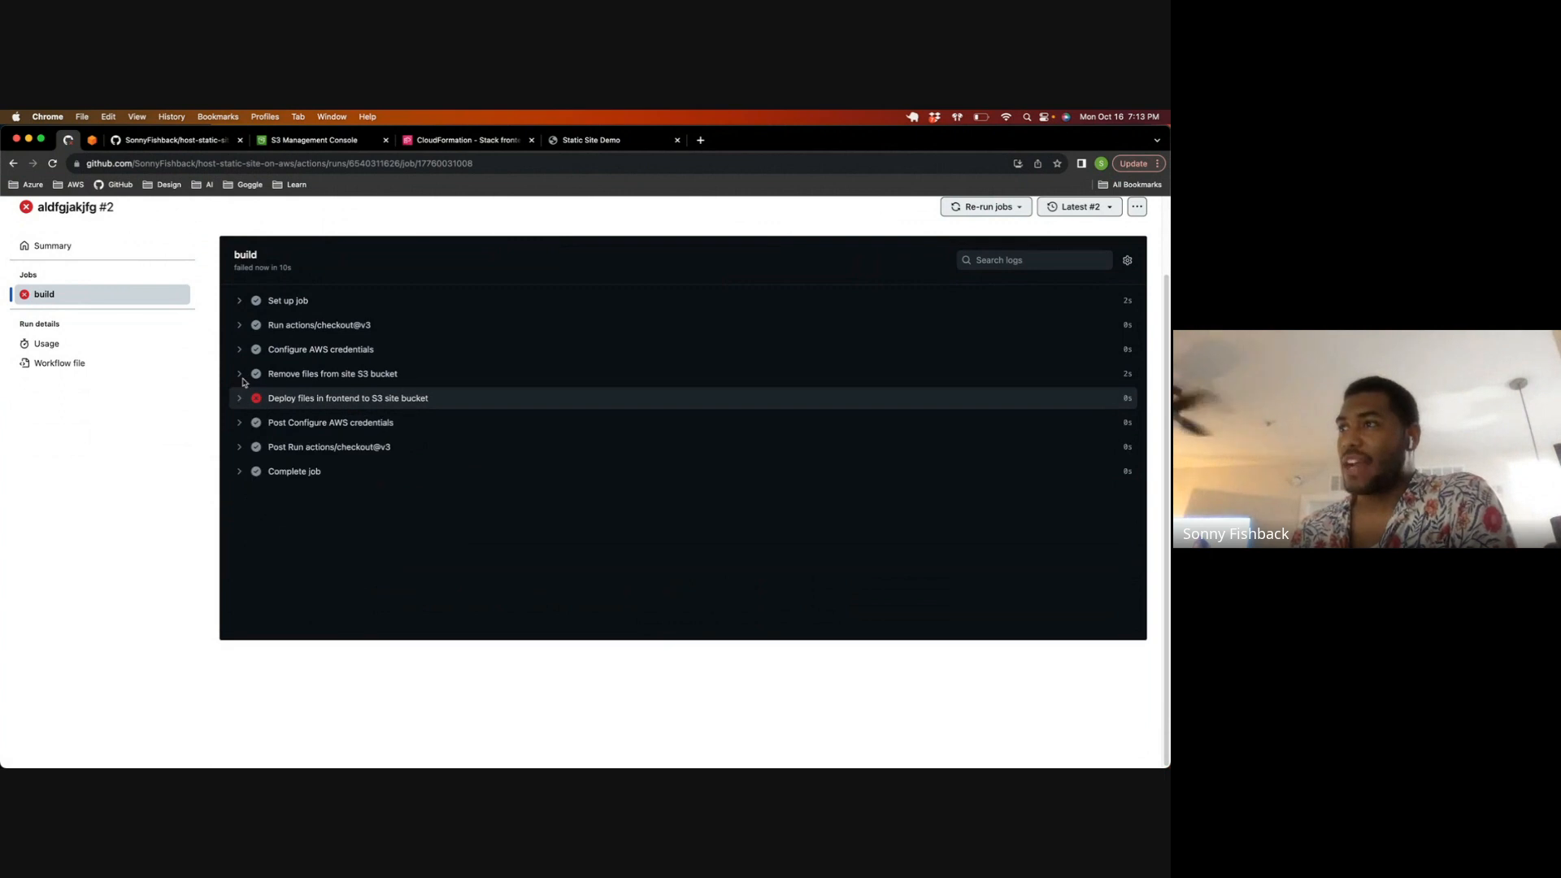
scroll(255, 334, "up", 2)
left_click_drag(115, 297, 17, 302)
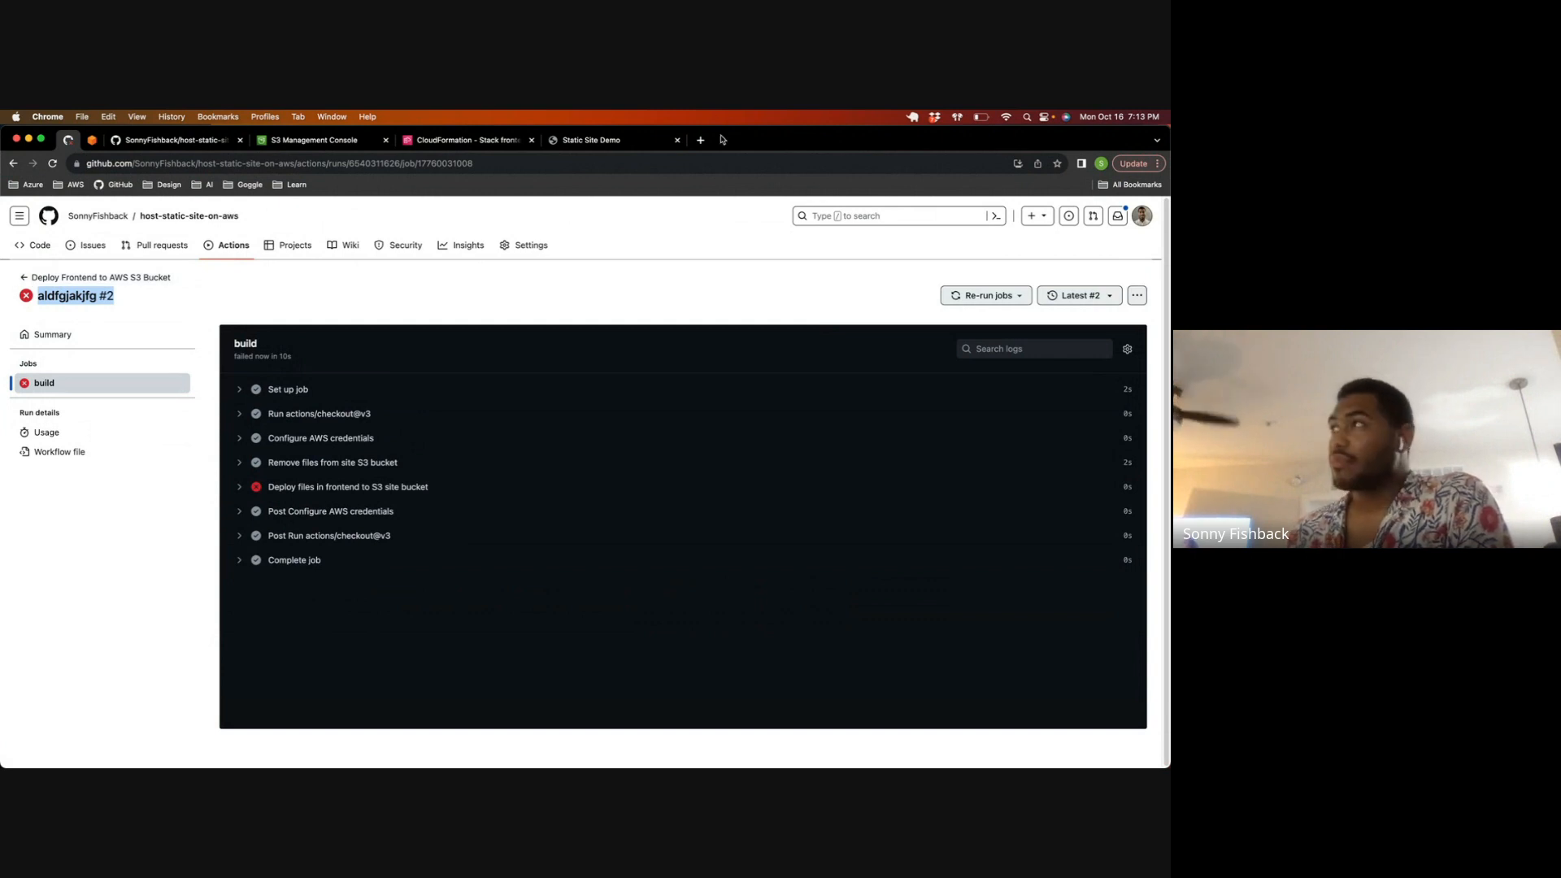
Step: View the CloudFront site page, and review the repository README's instructions on secrets, workflow folders, CloudFront, Route 53 and the GitHub Action
left_click(593, 143)
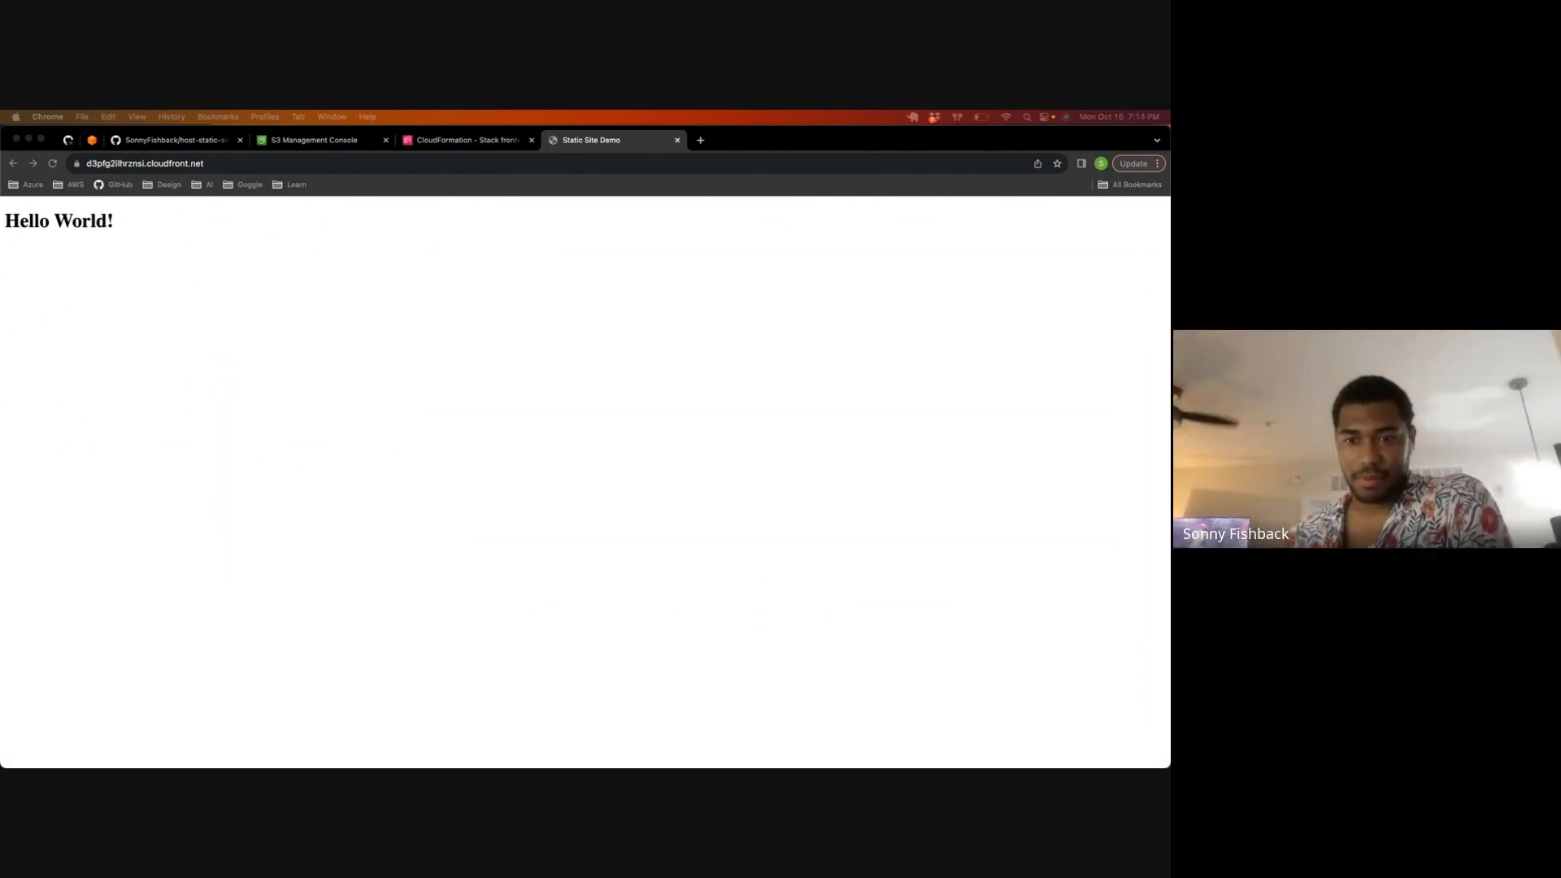
left_click(181, 140)
scroll(267, 326, "down", 12)
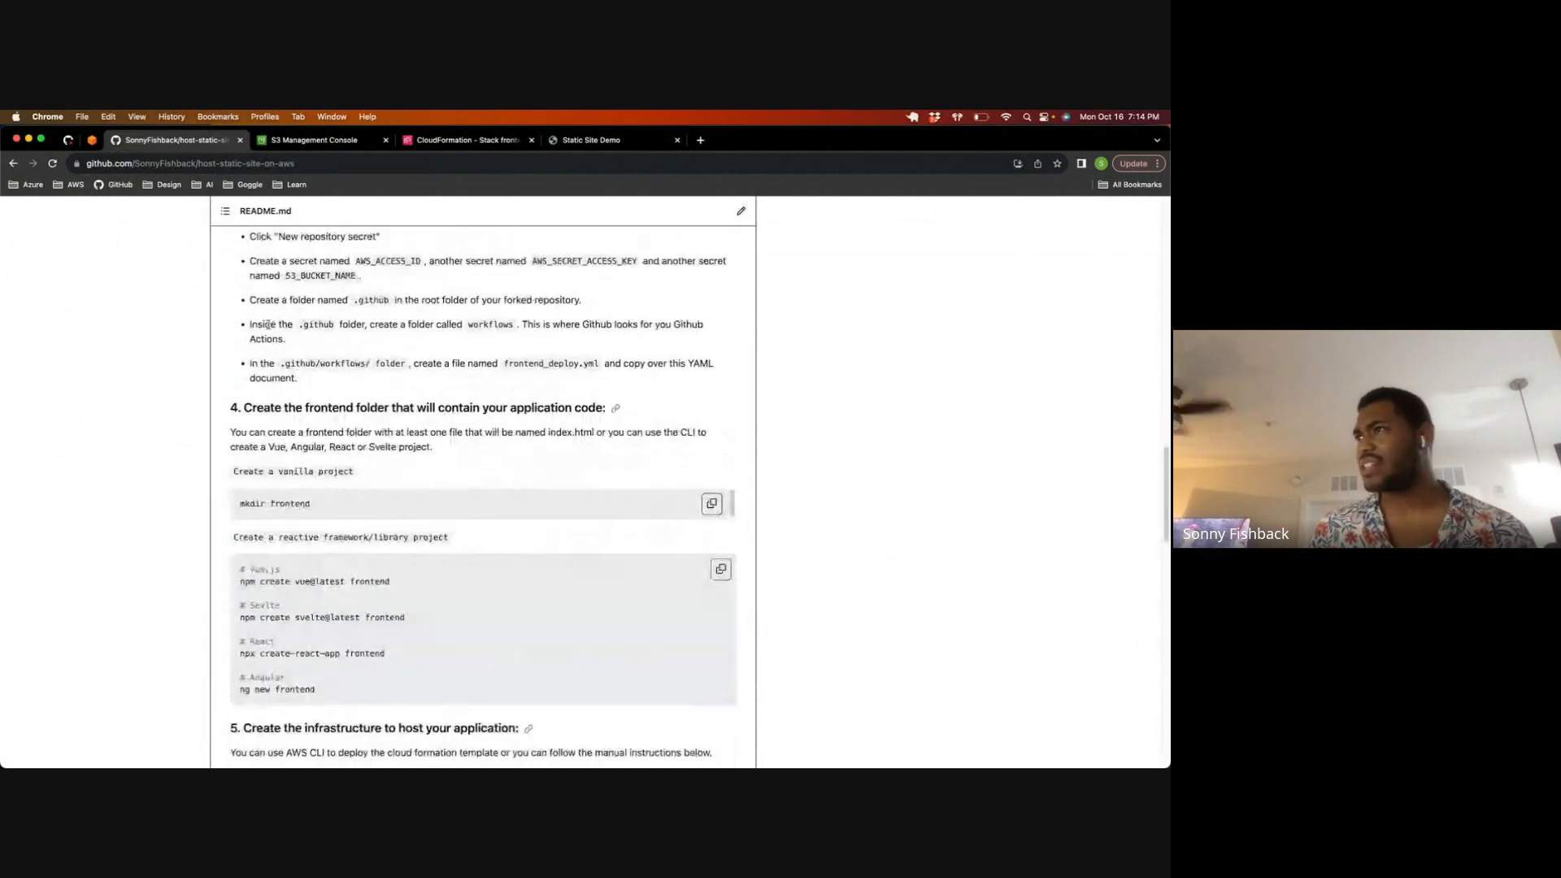
left_click_drag(286, 277, 355, 285)
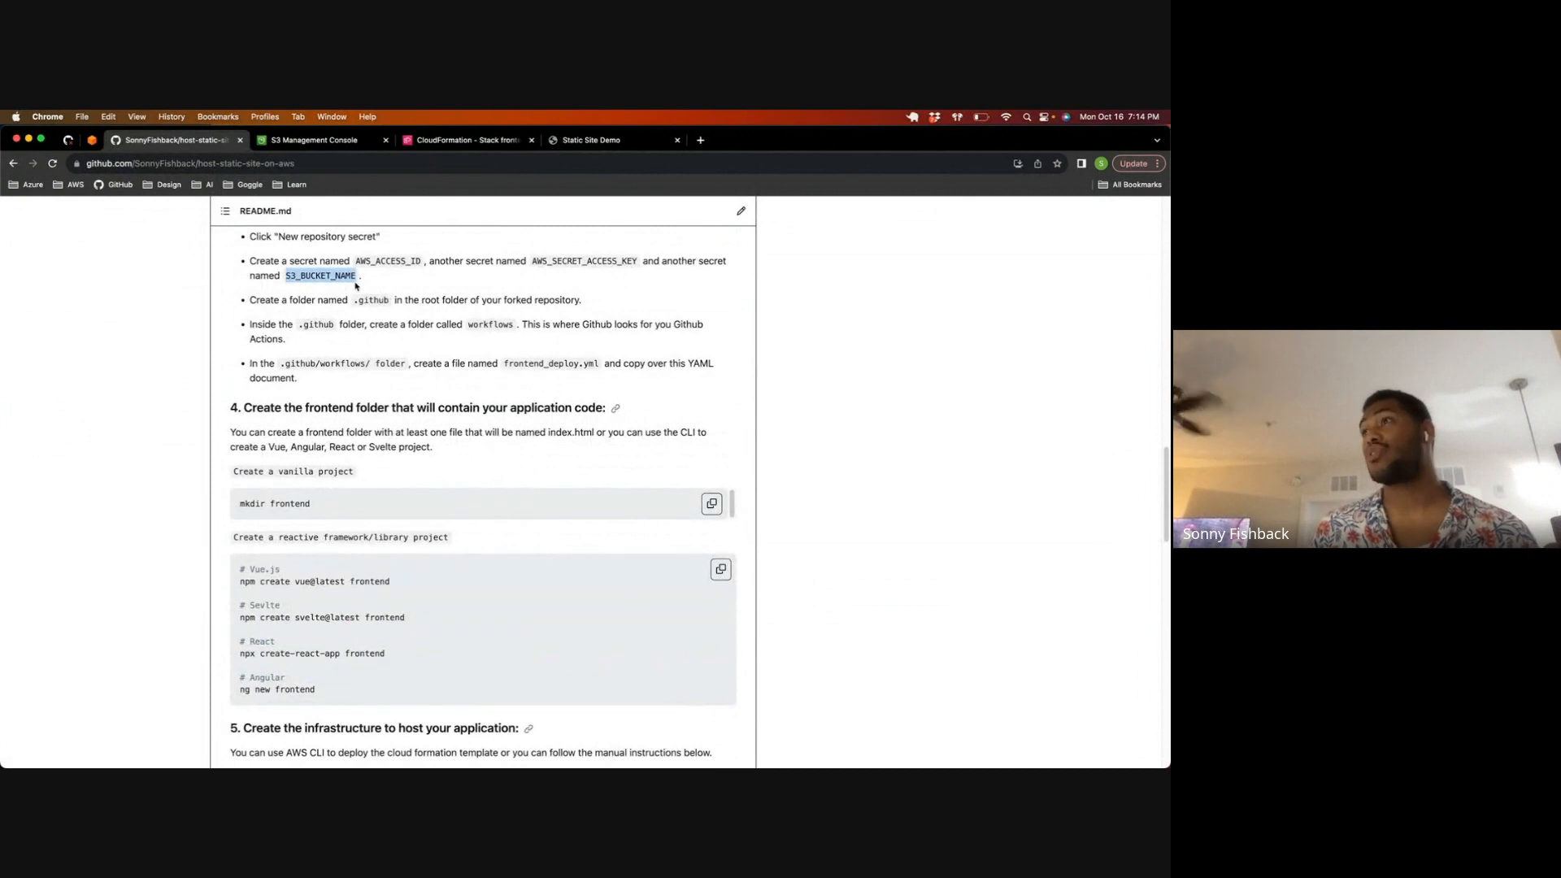
scroll(353, 284, "up", 1)
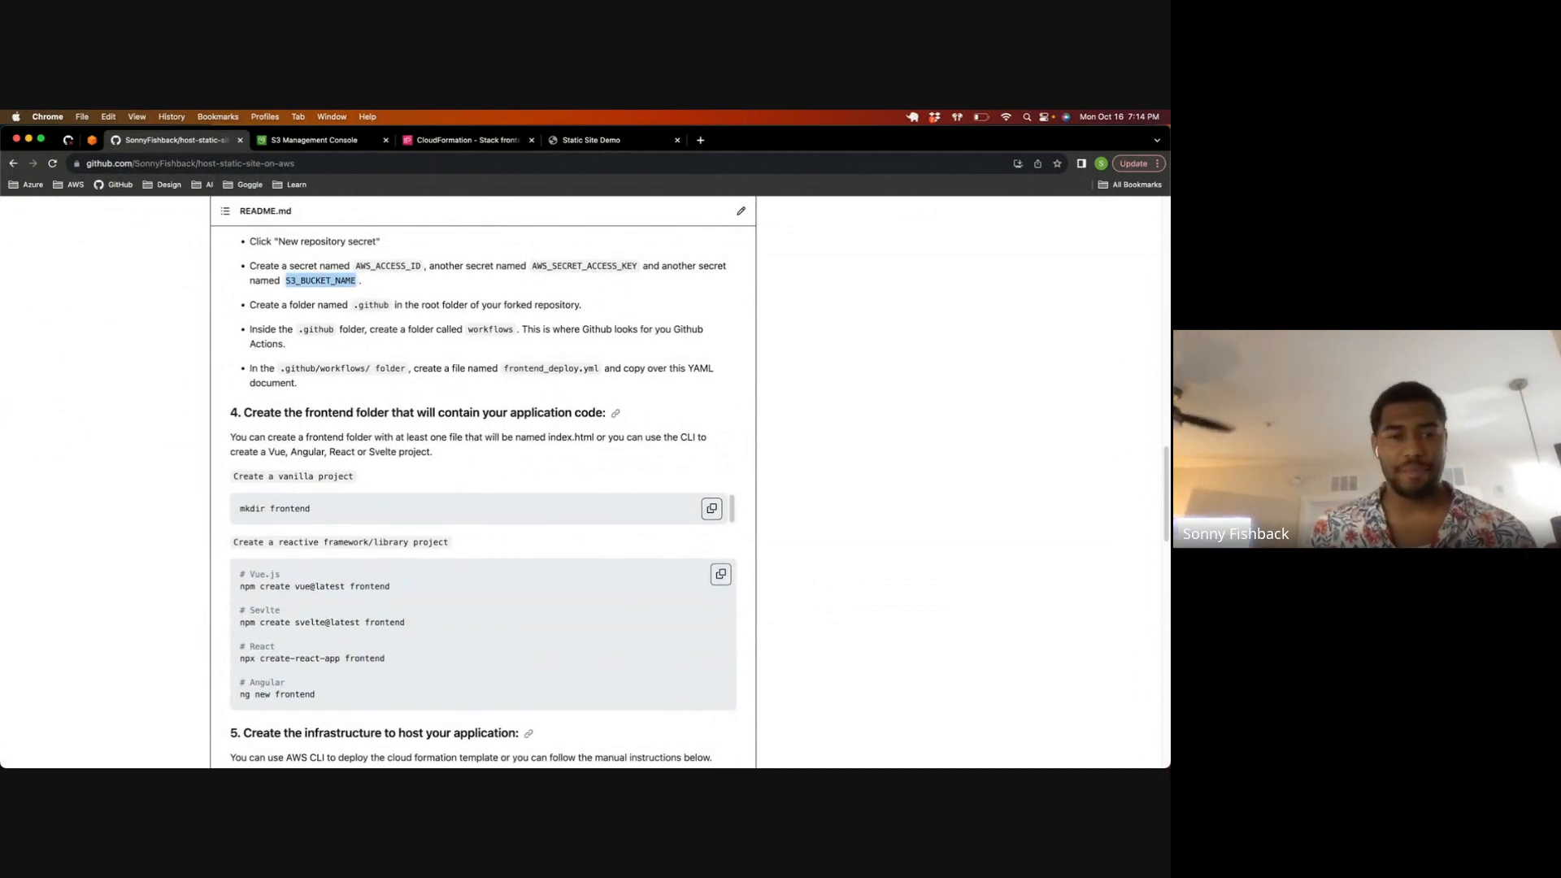
left_click_drag(319, 330, 476, 332)
scroll(364, 388, "down", 10)
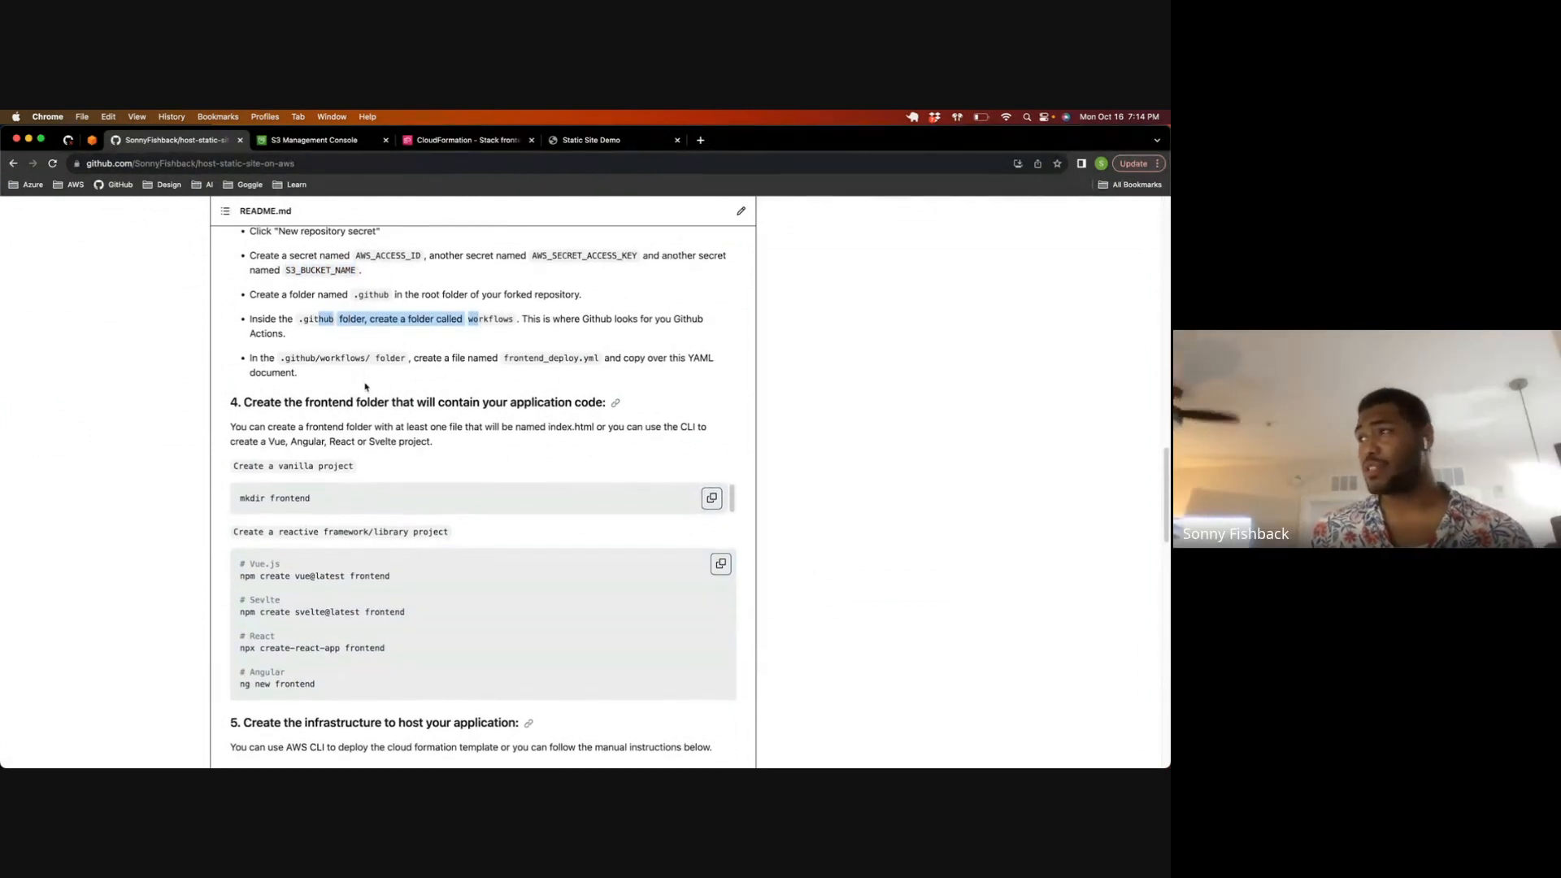
scroll(364, 388, "down", 15)
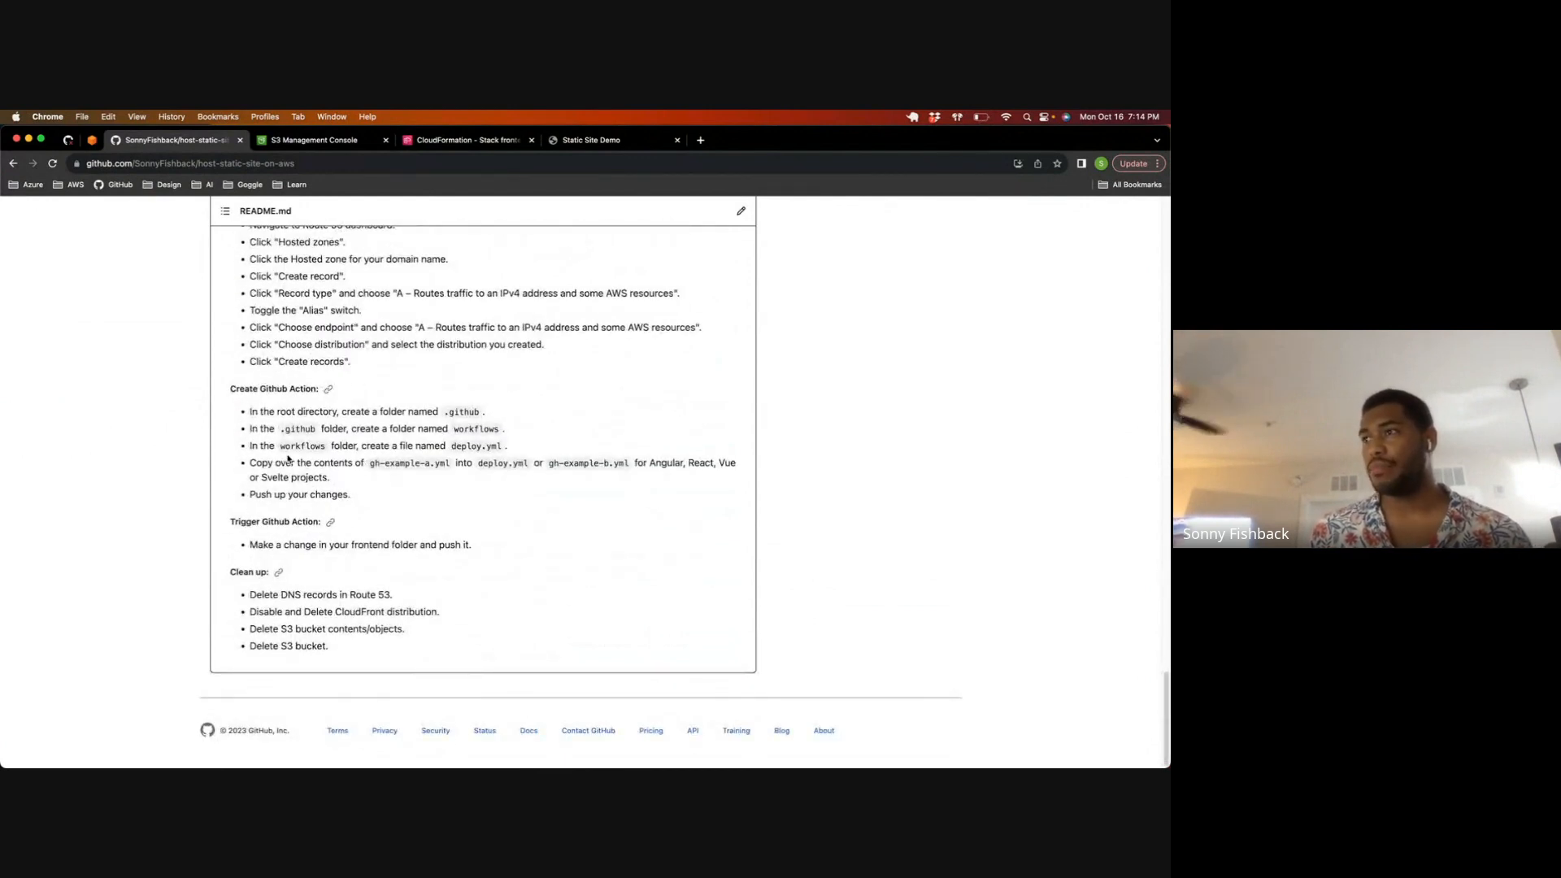
scroll(288, 459, "up", 5)
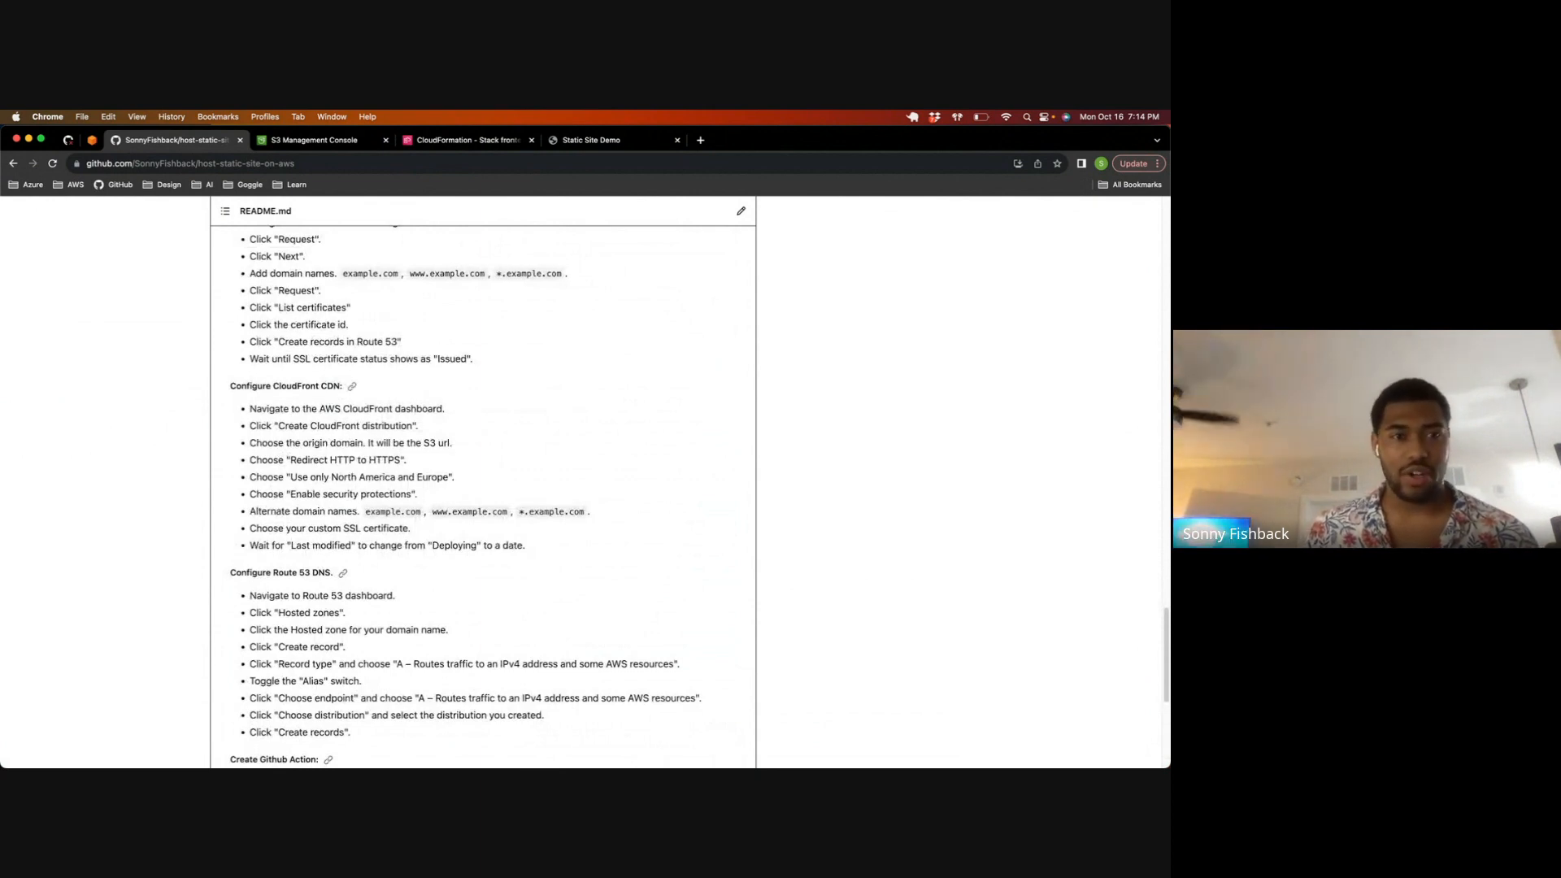
scroll(139, 354, "down", 5)
scroll(369, 304, "up", 15)
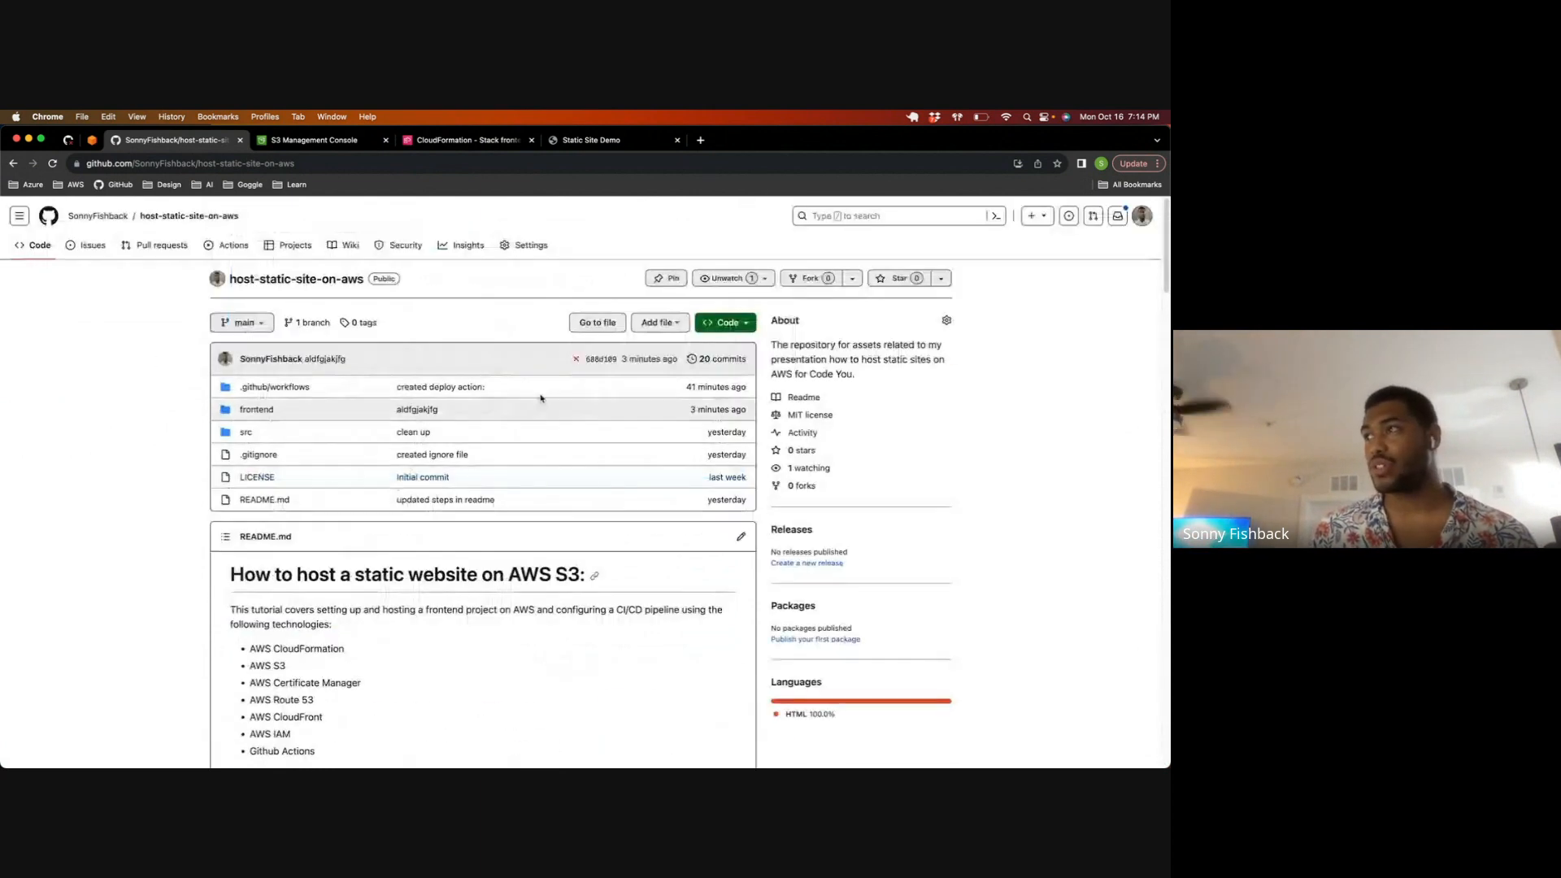